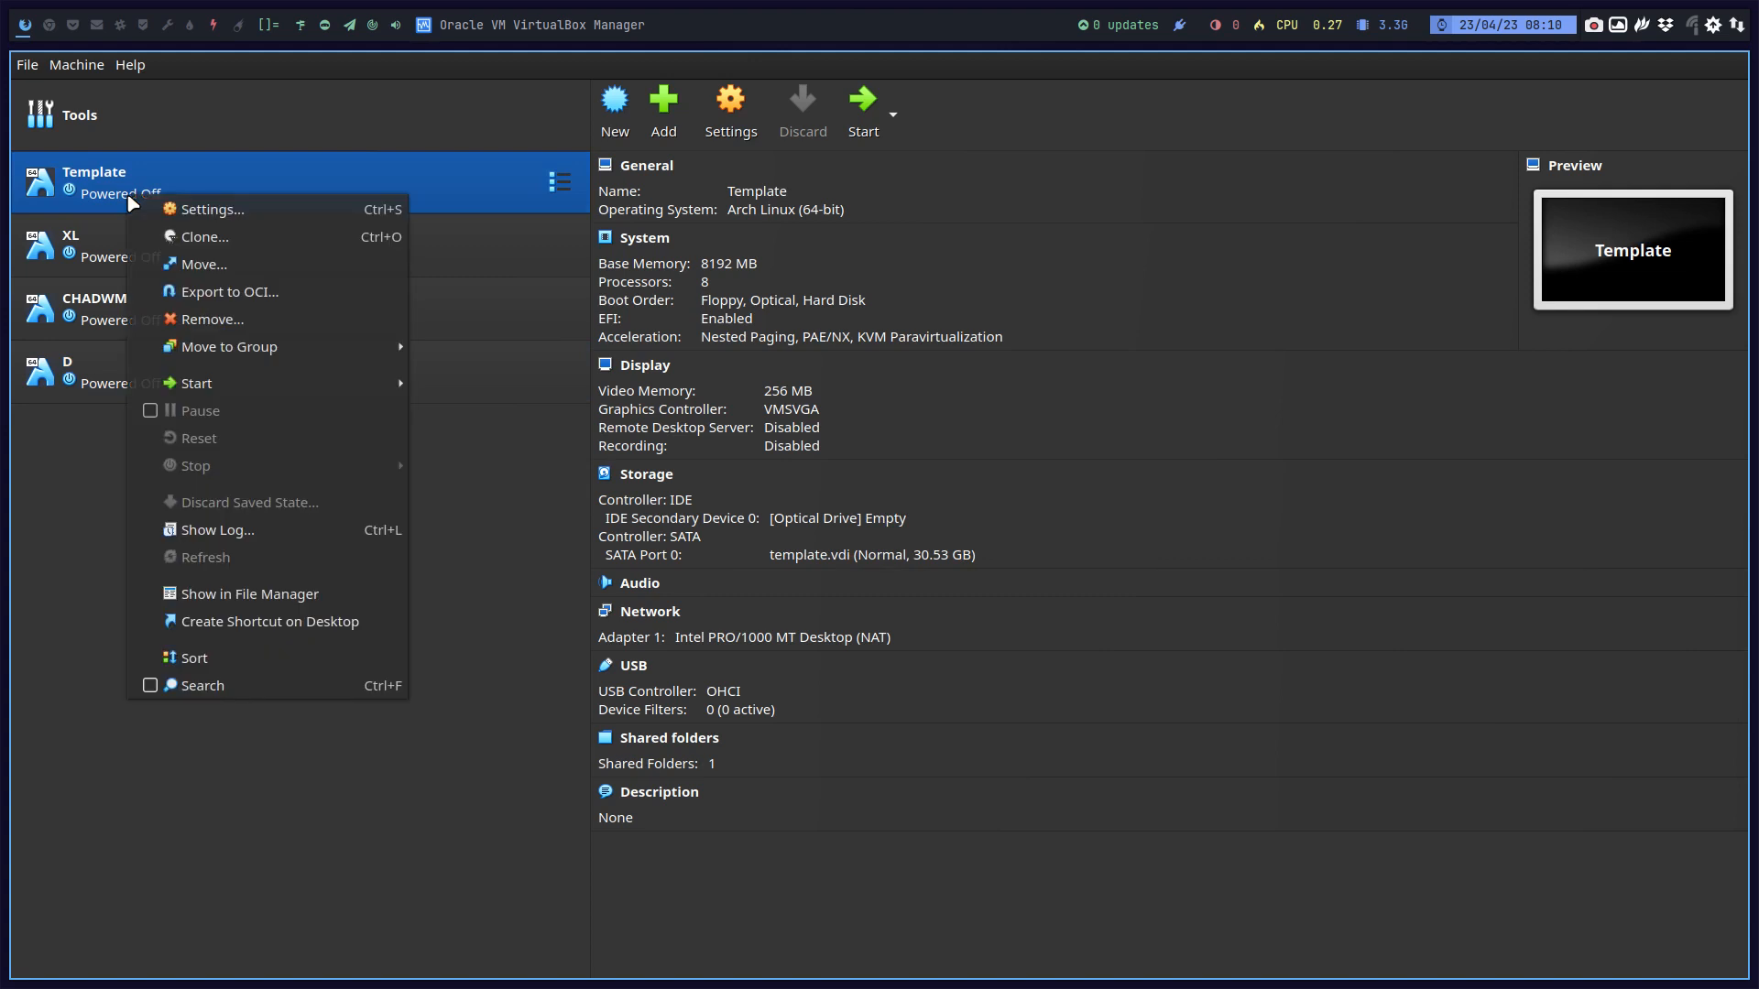
# Step: Make a full clone of the Template VM and name it 'Manjaro'
pyautogui.click(210, 237)
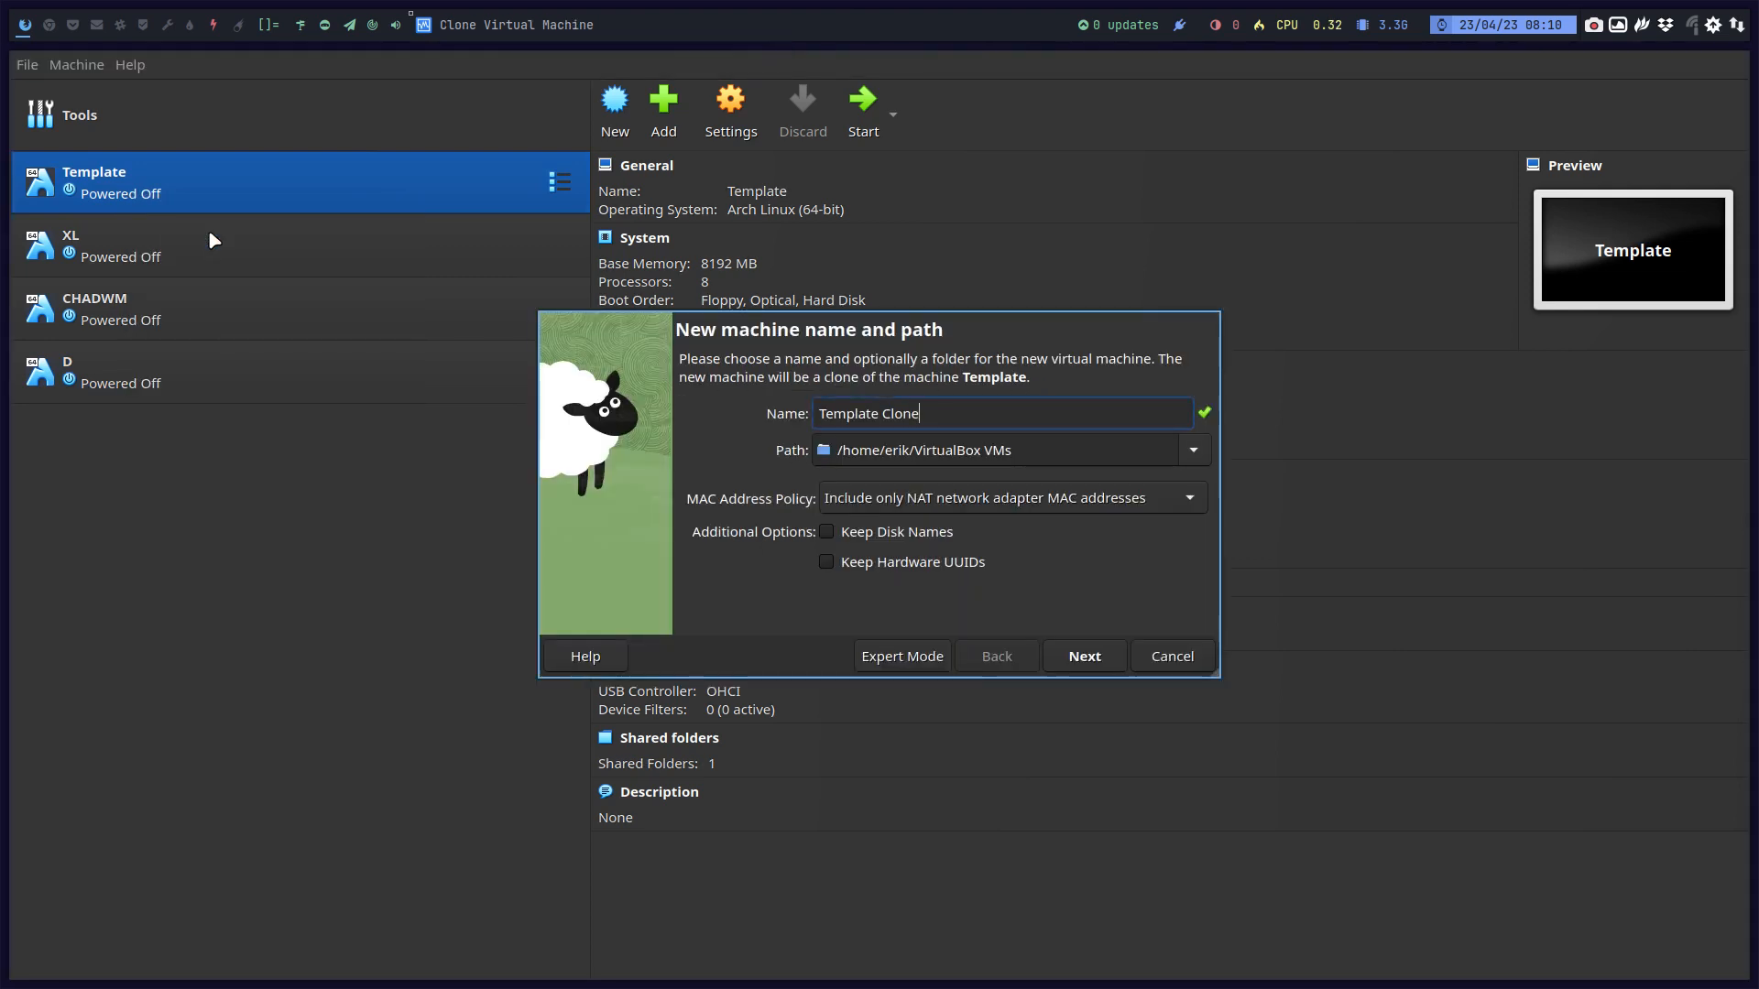
pyautogui.hotkey('ctrl', 'a')
pyautogui.write('Manja')
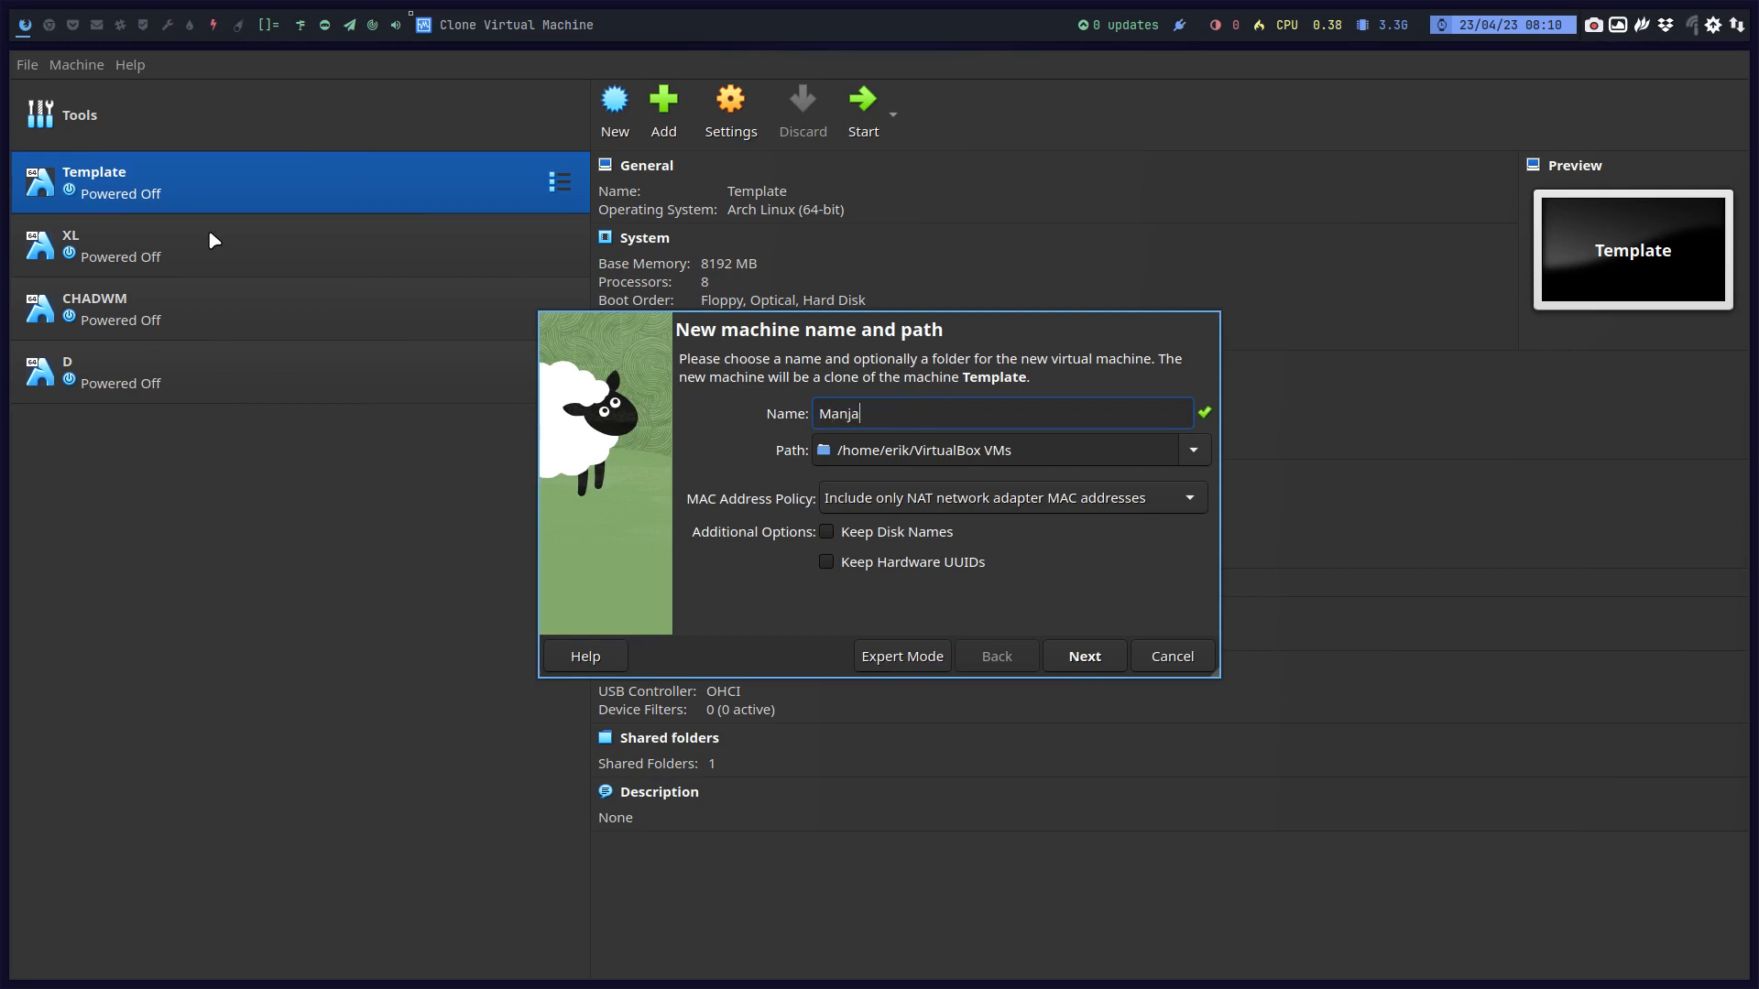
pyautogui.write('ro')
pyautogui.press('Return')
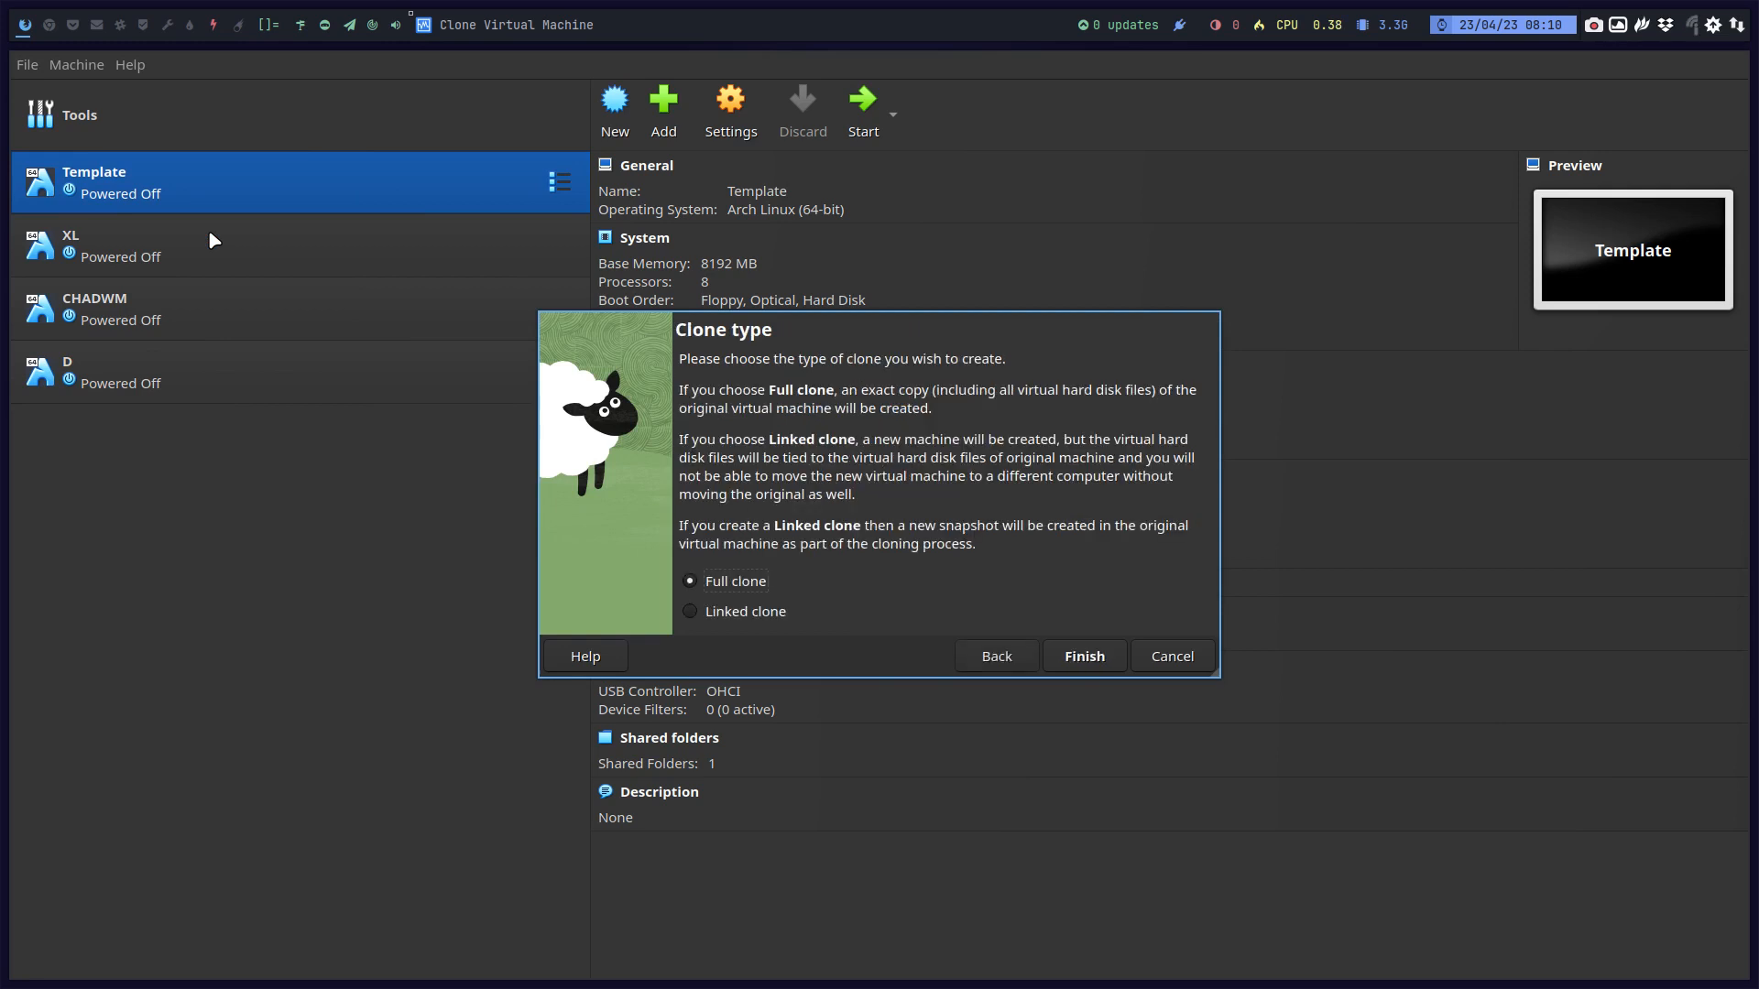
pyautogui.press('Return')
# Step: Attach manjaro-kde-22.1.0-230421-linux61.iso to Manjaro's optical drive and start the VM
pyautogui.click(870, 520)
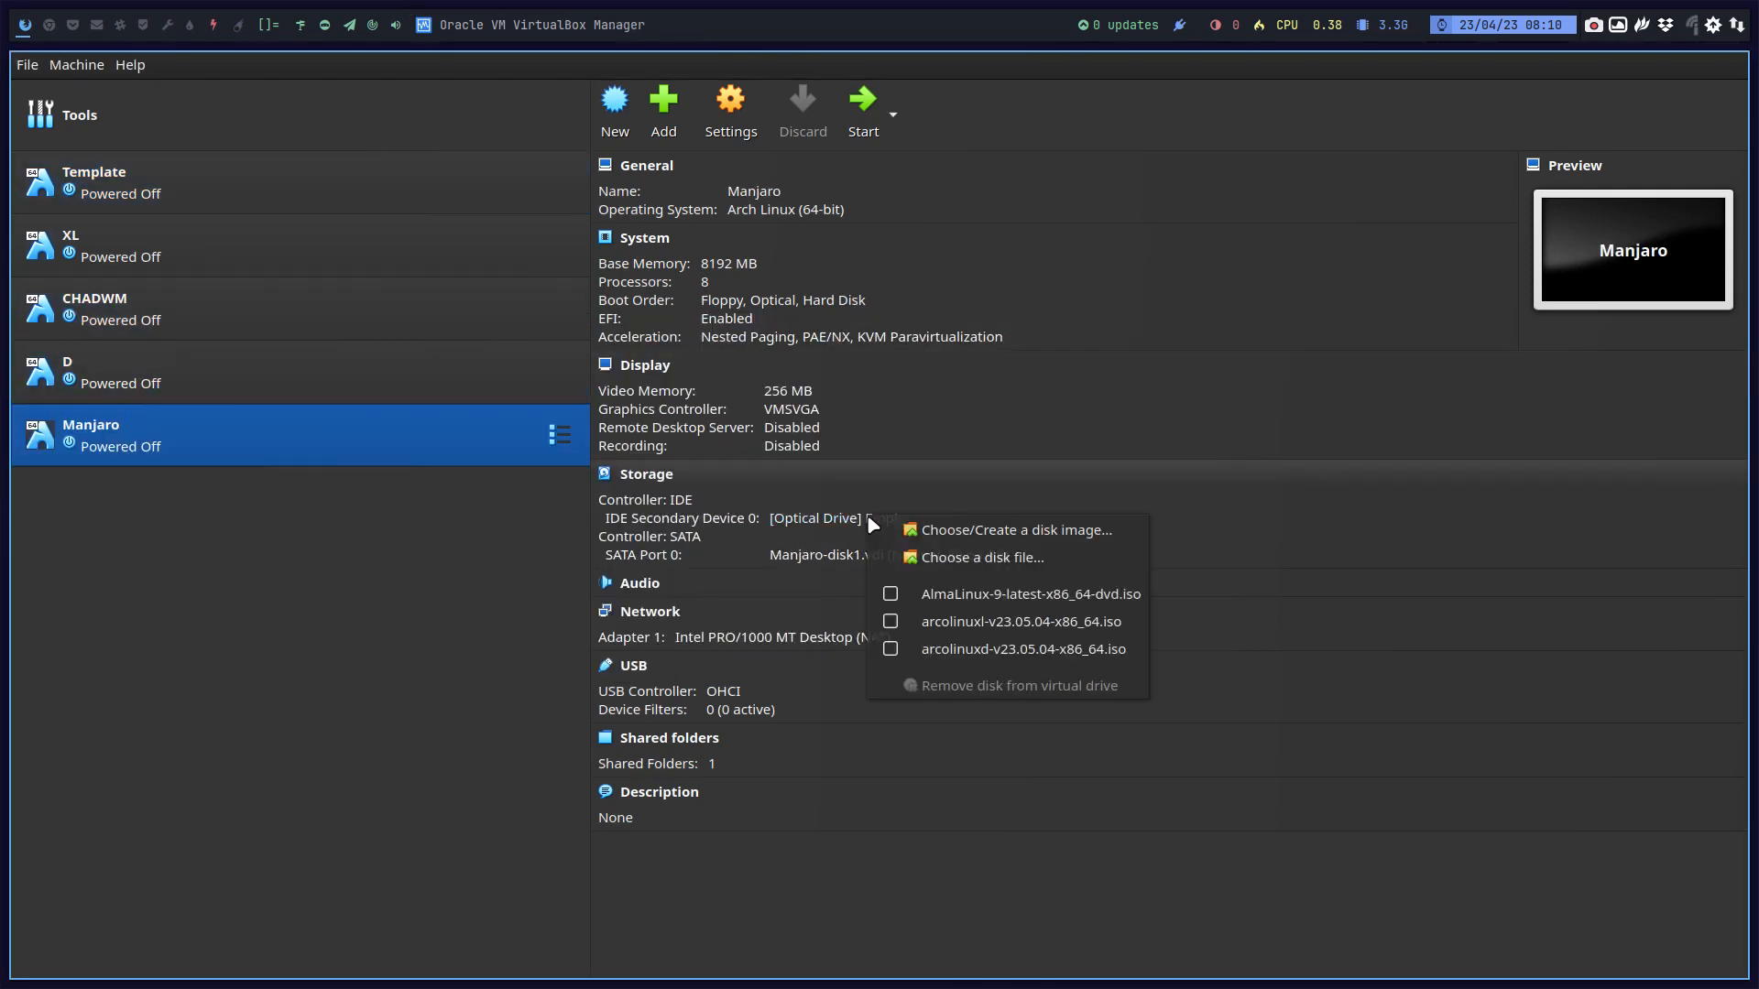
pyautogui.click(948, 557)
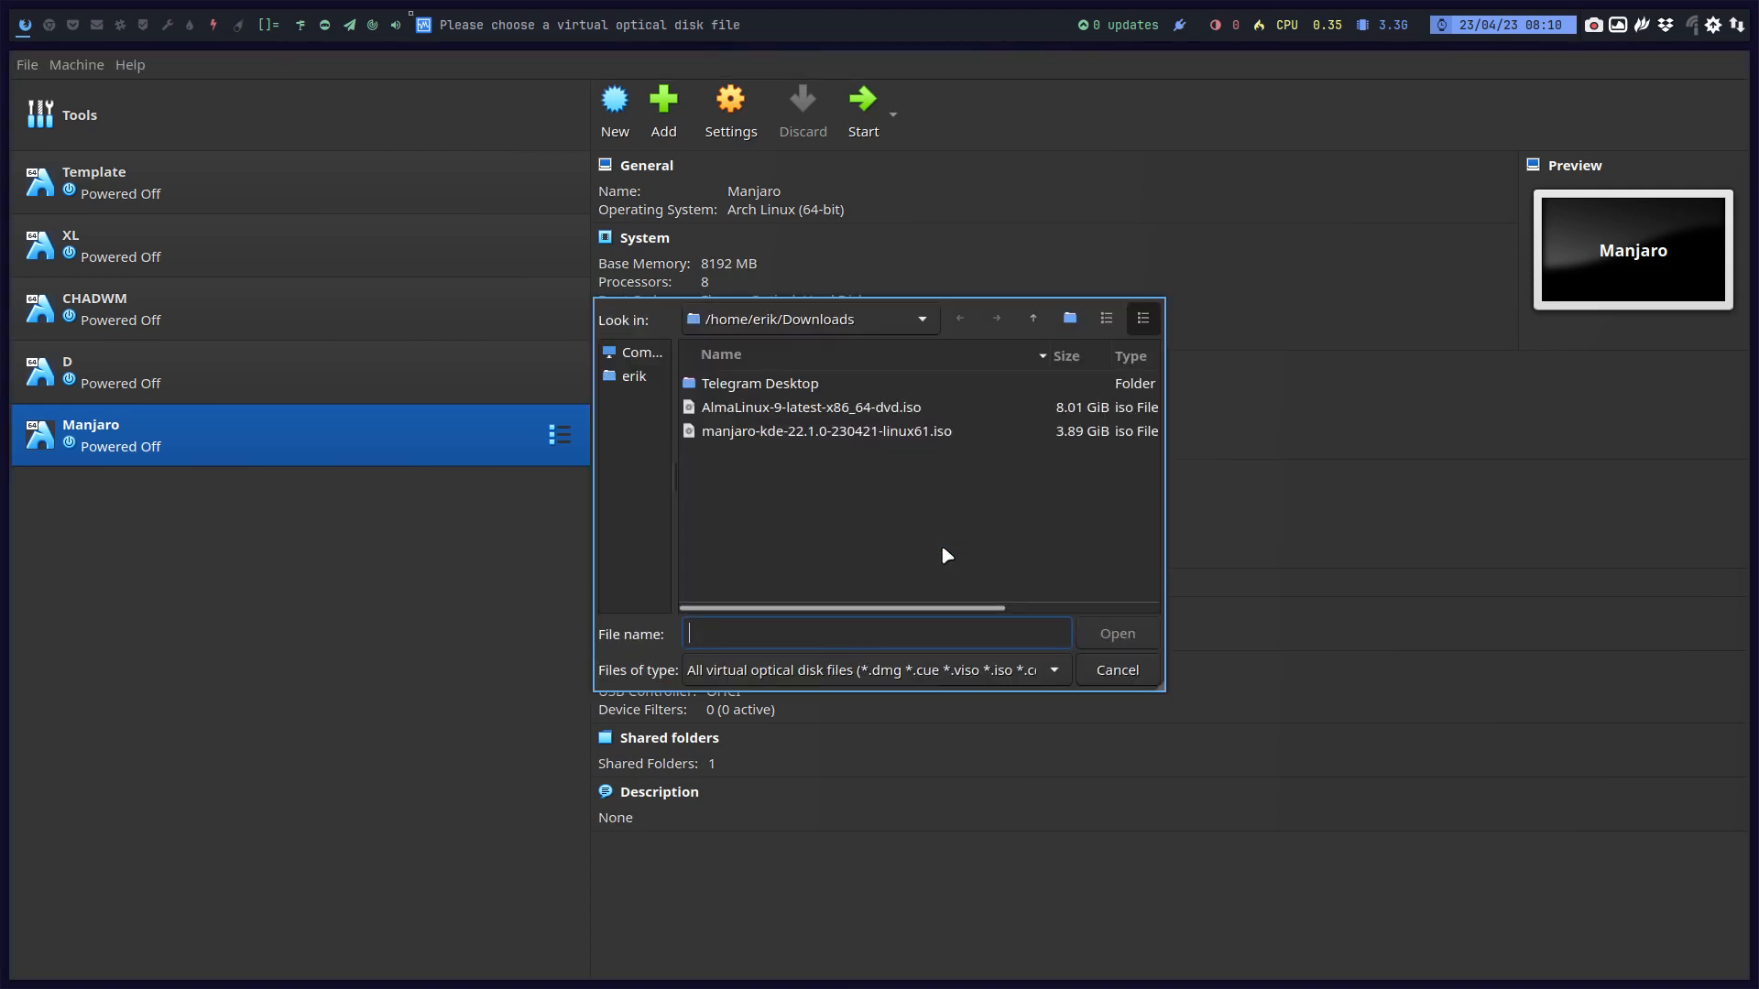
pyautogui.click(902, 434)
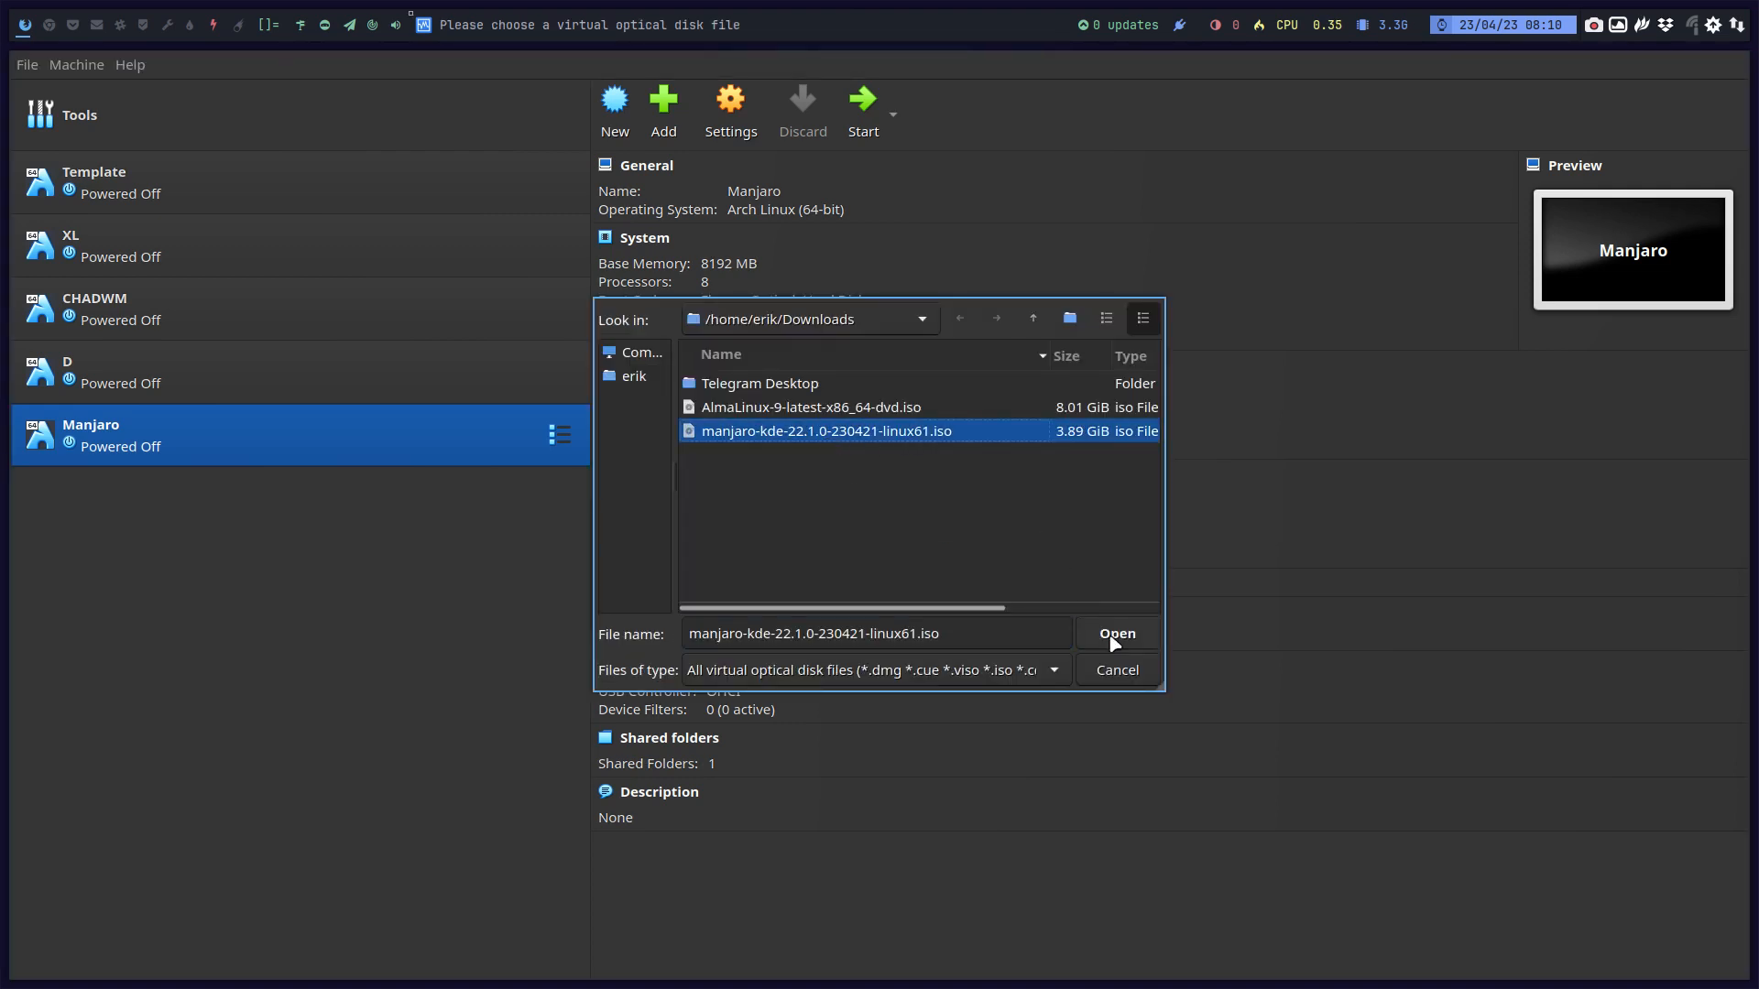
pyautogui.click(1116, 633)
pyautogui.click(863, 103)
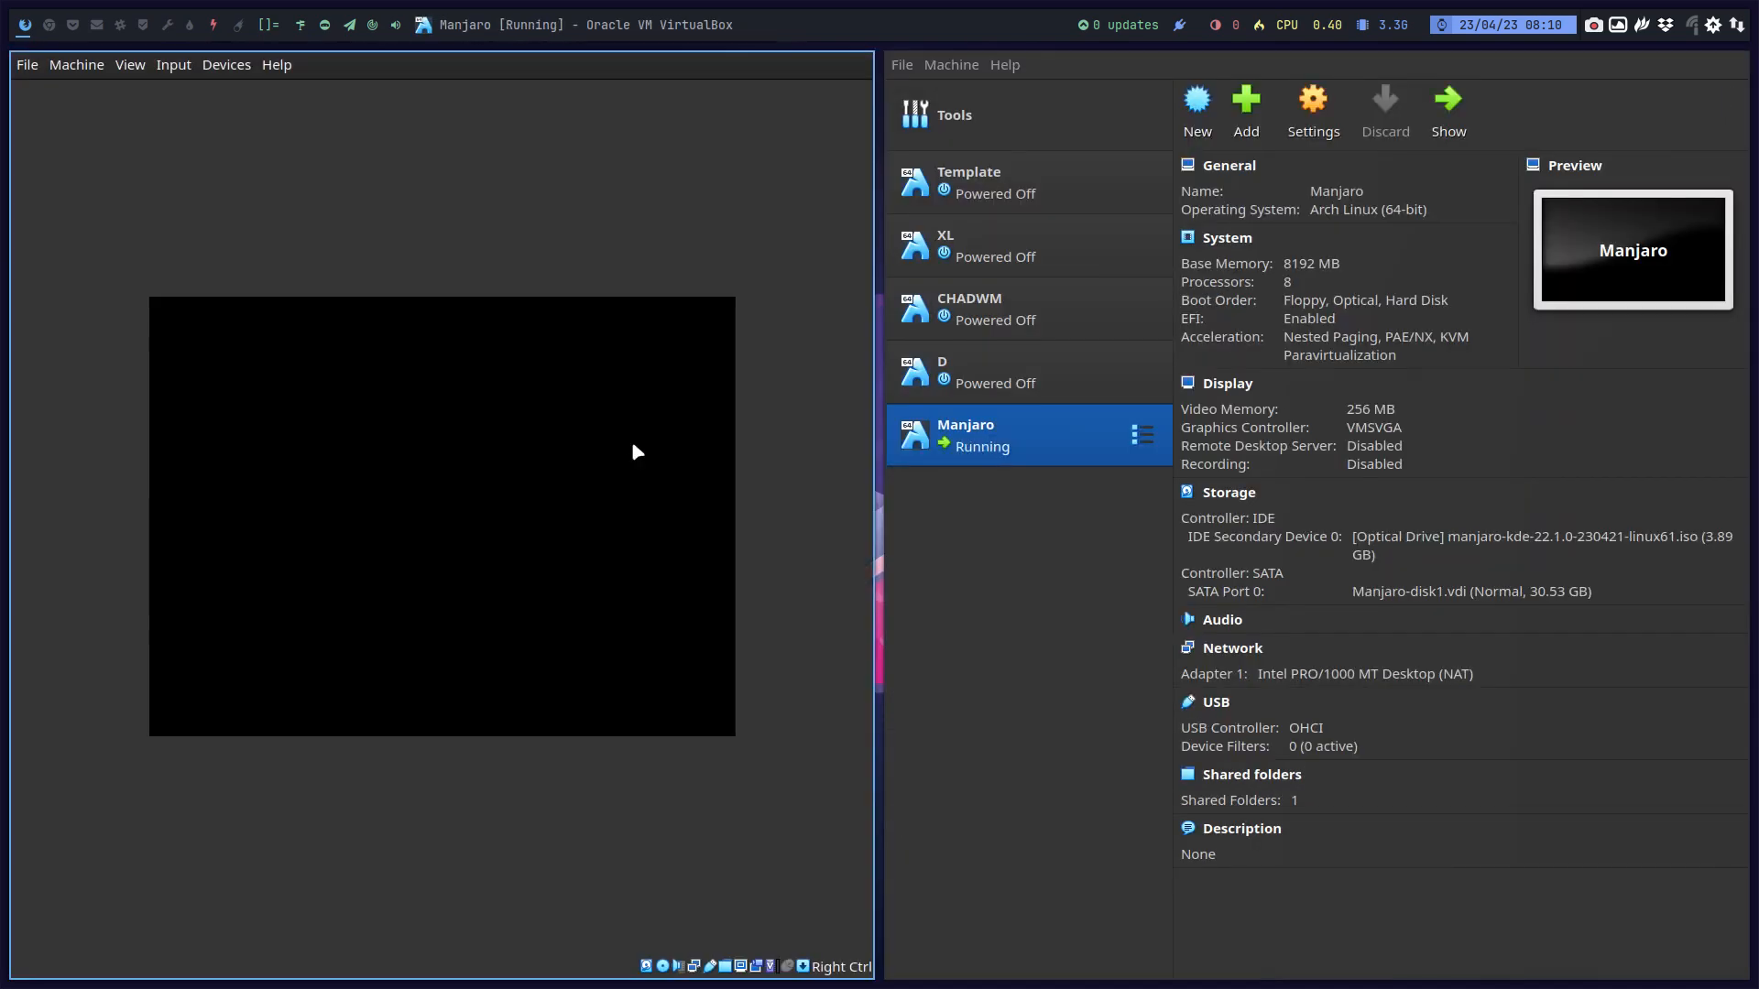
# Step: Go full screen, stop the boot countdown and view the open source drivers entry's parameters
pyautogui.press('Control_R+f')
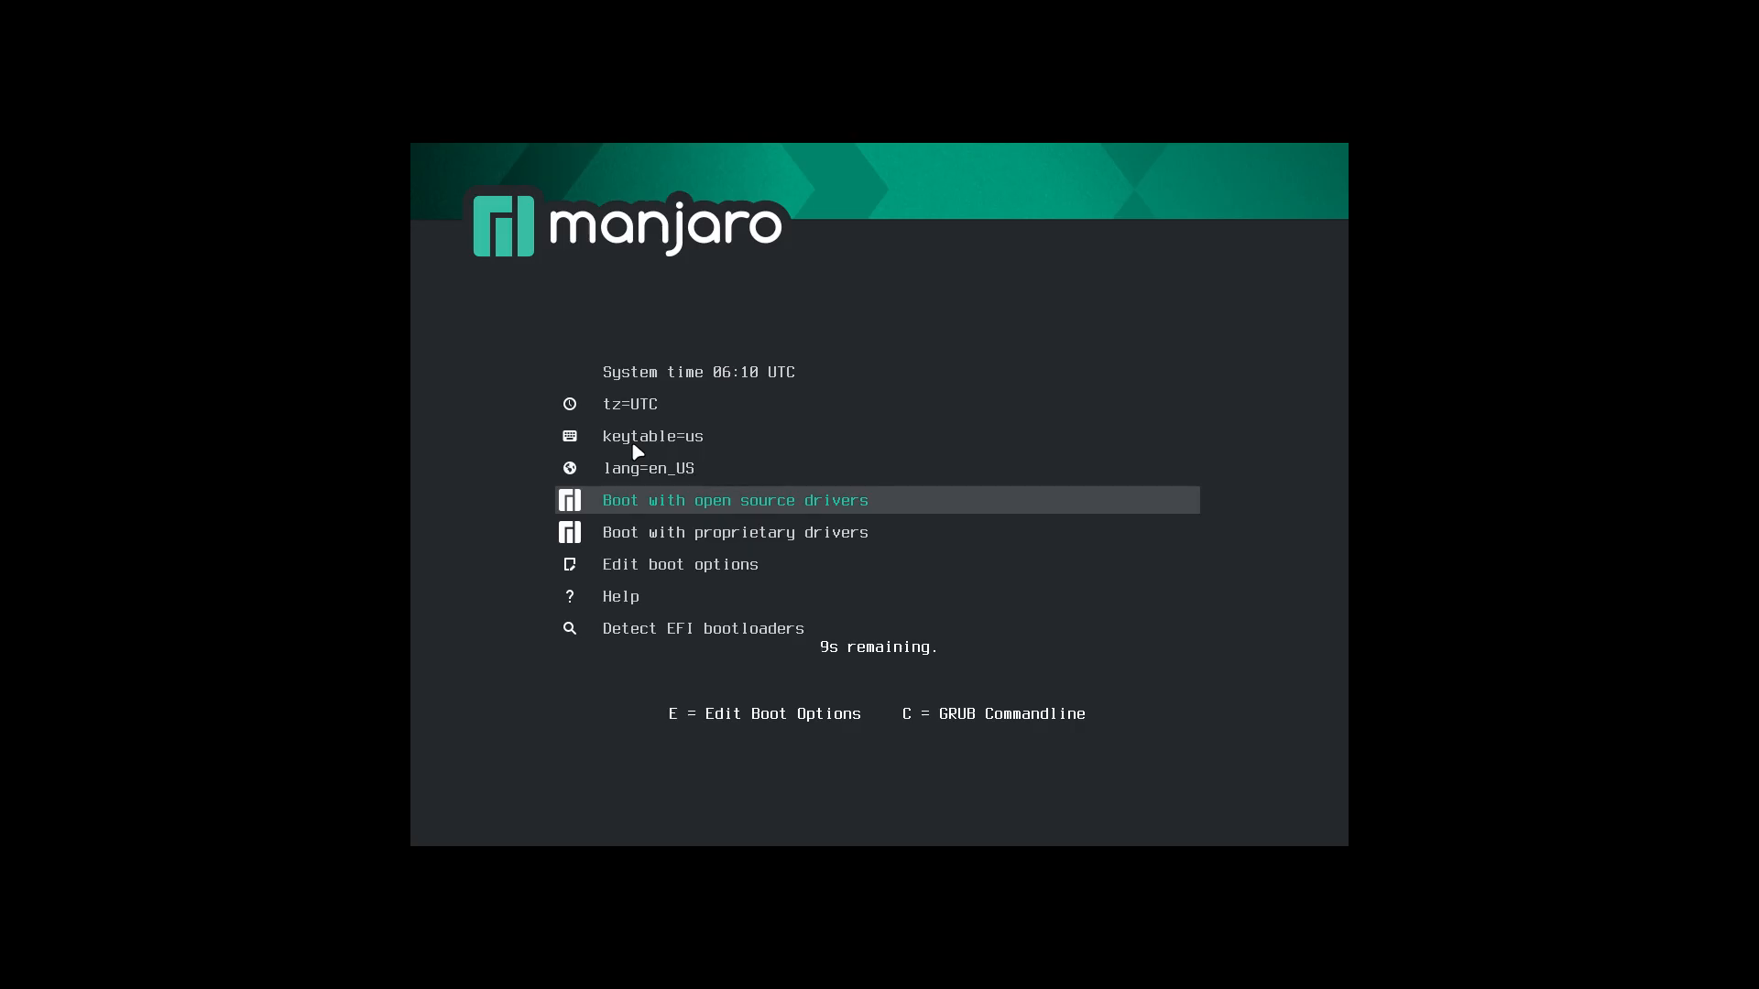
pyautogui.press('Down')
pyautogui.press('Up')
pyautogui.press('e')
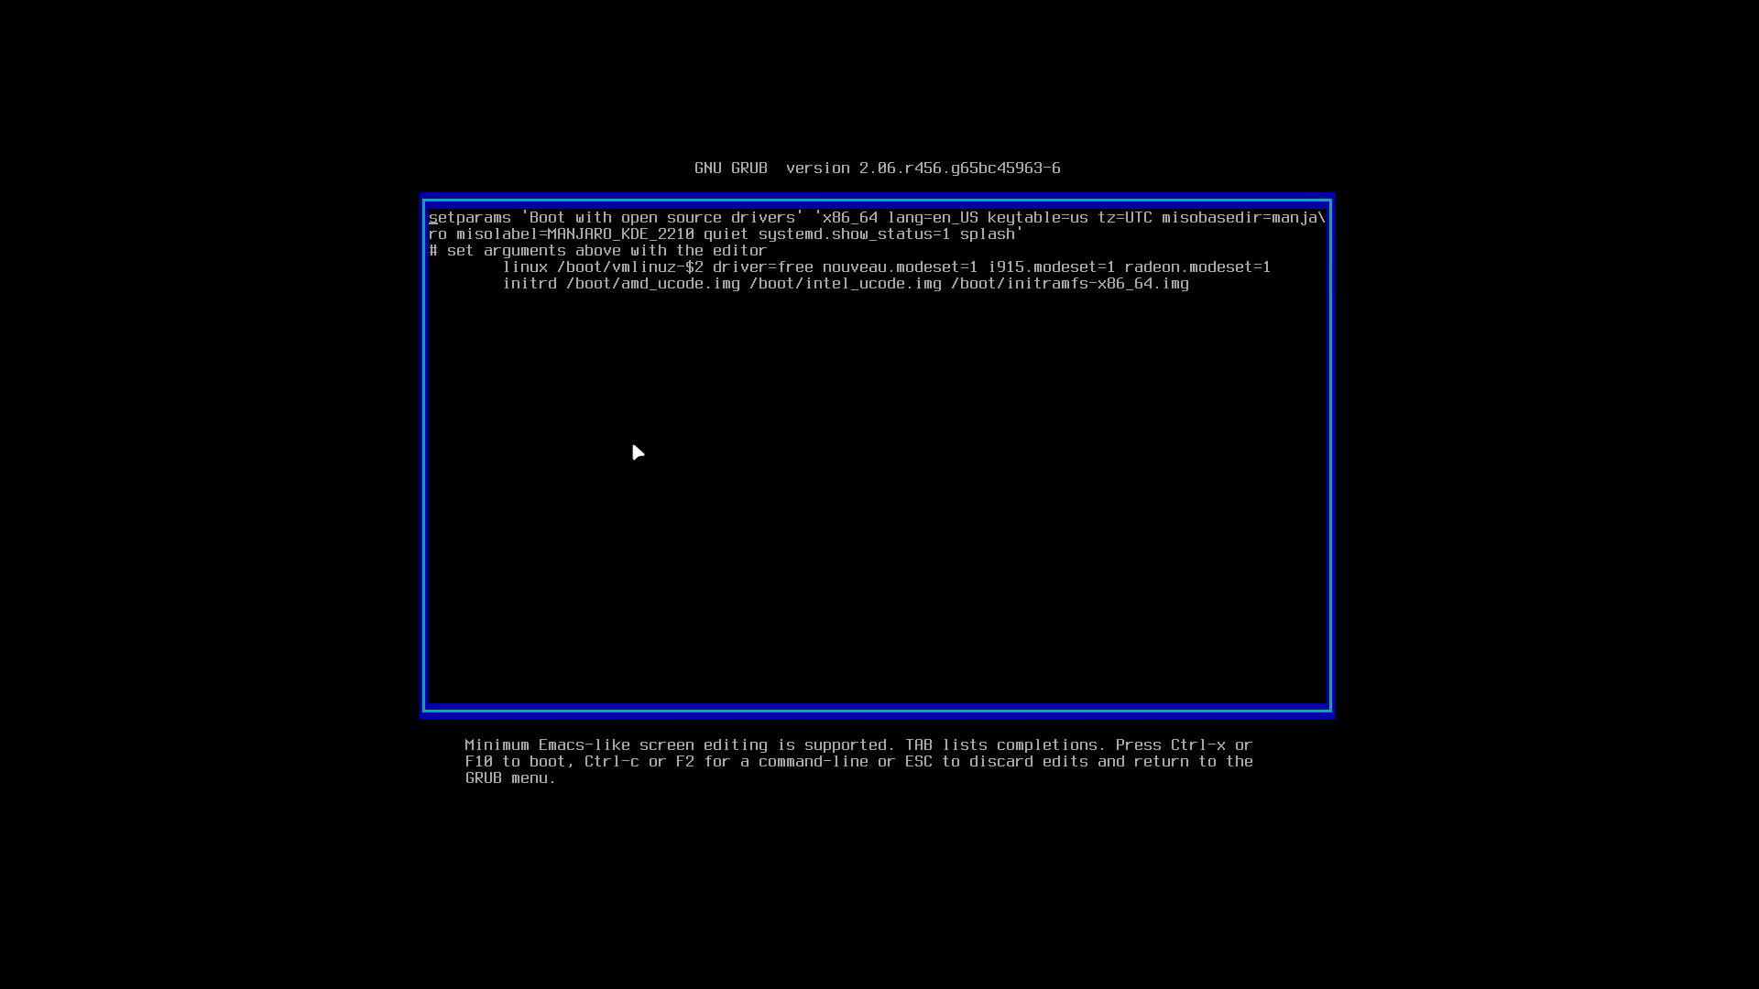
pyautogui.press('Escape')
# Step: View the proprietary drivers entry's parameters, then boot with open source drivers
pyautogui.press('Down')
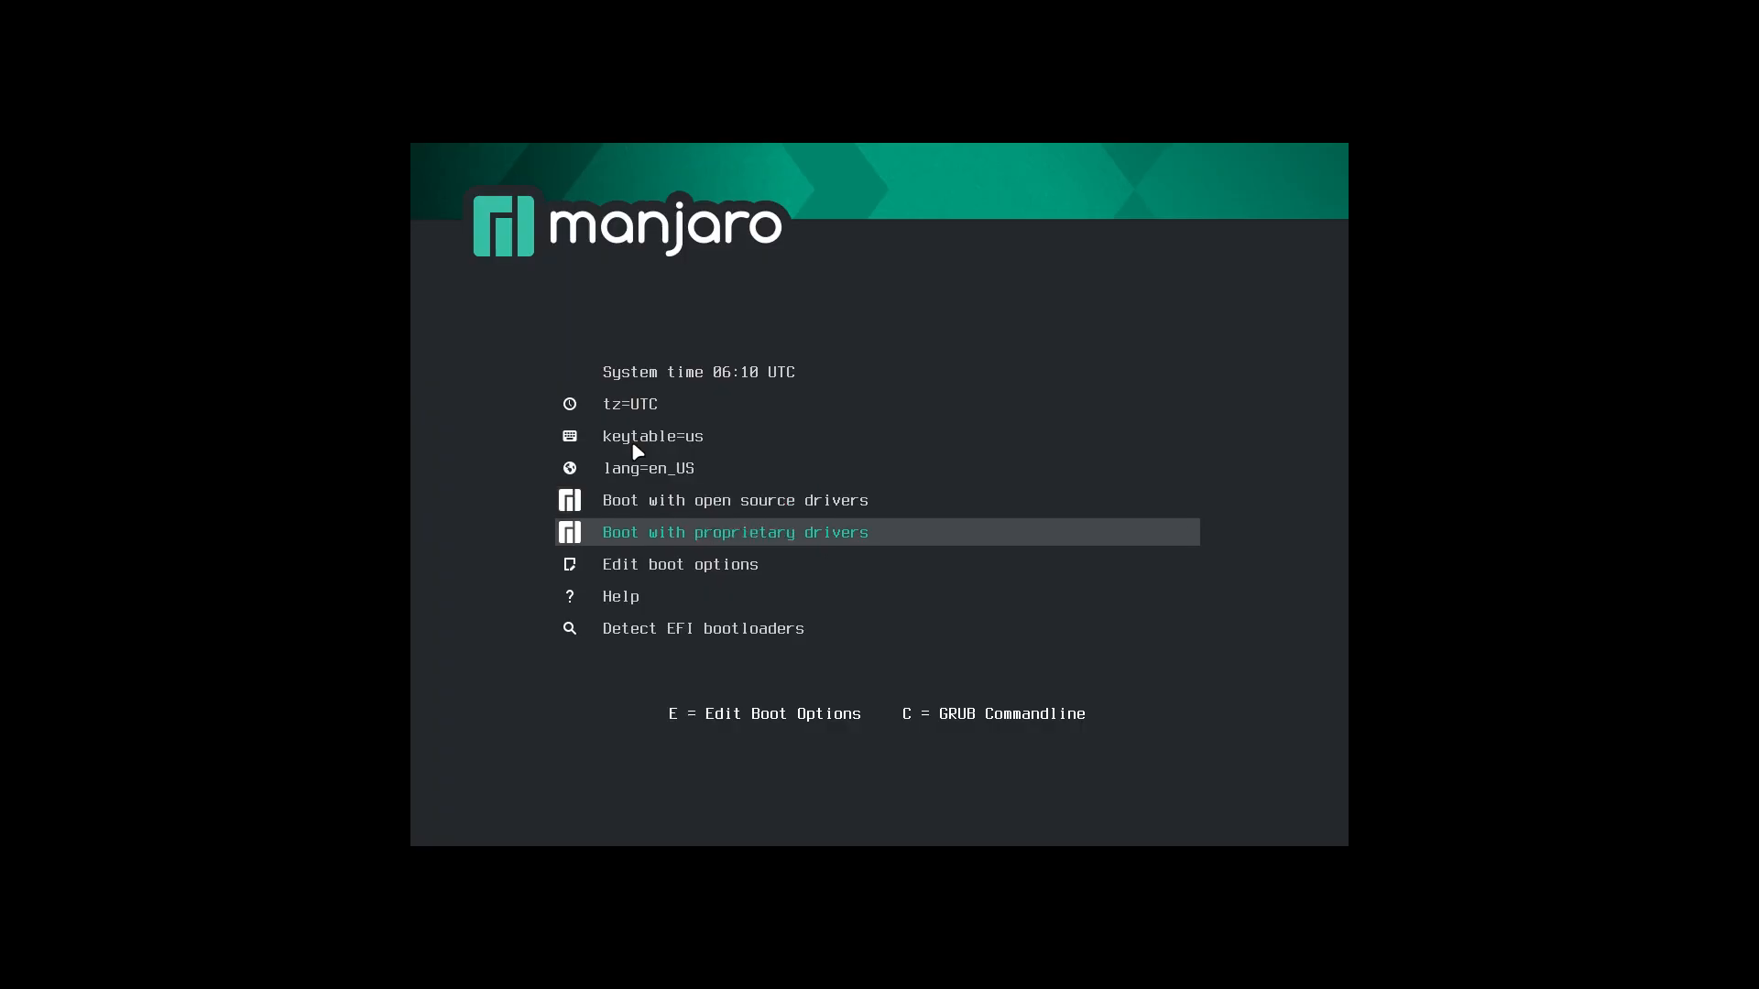
pyautogui.press('e')
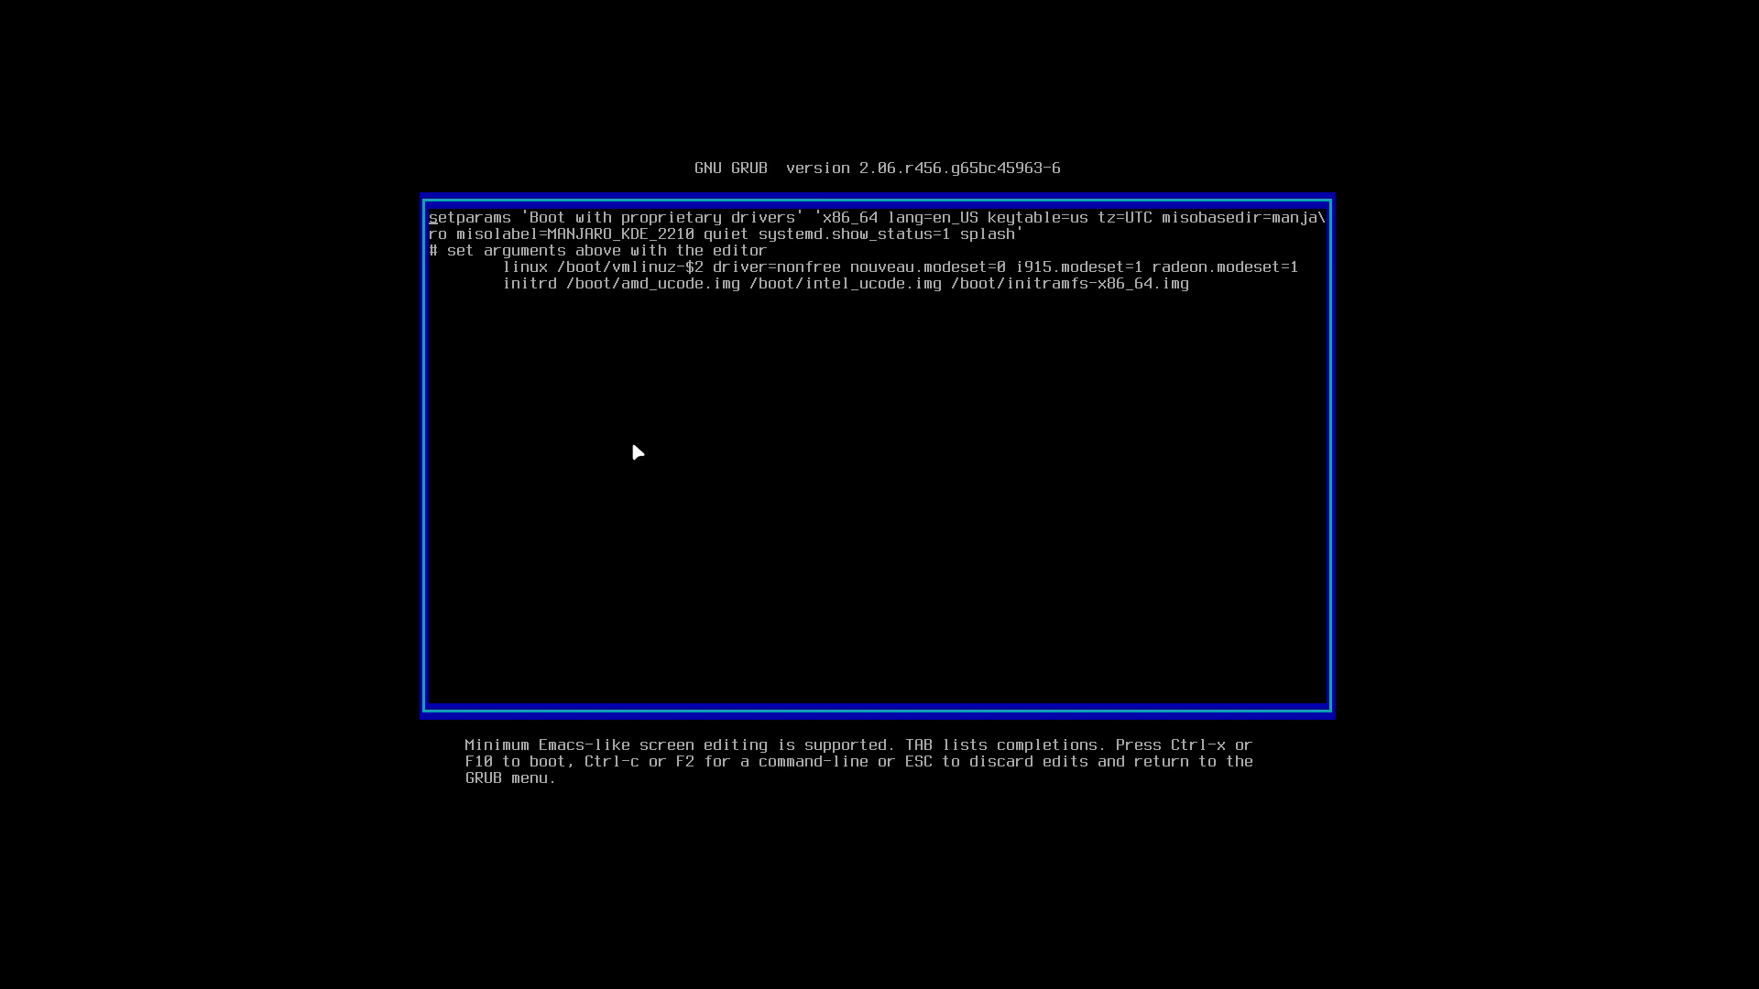
pyautogui.press('Escape')
pyautogui.press('Up')
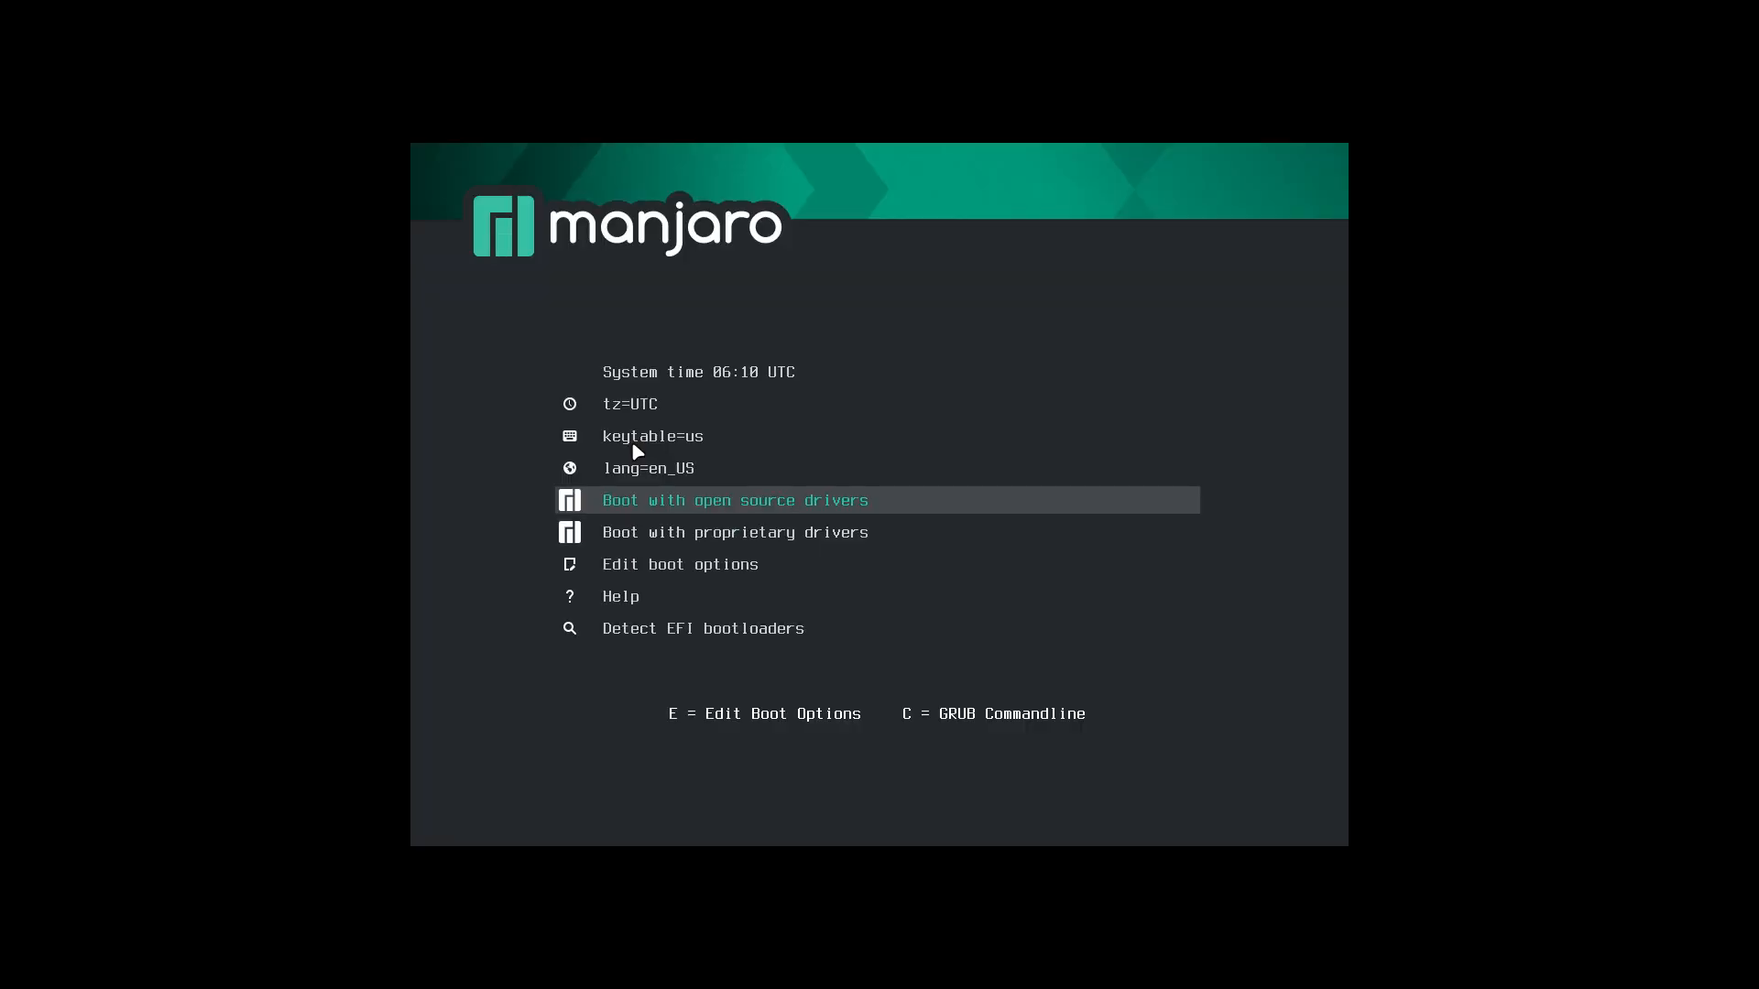
pyautogui.press('Return')
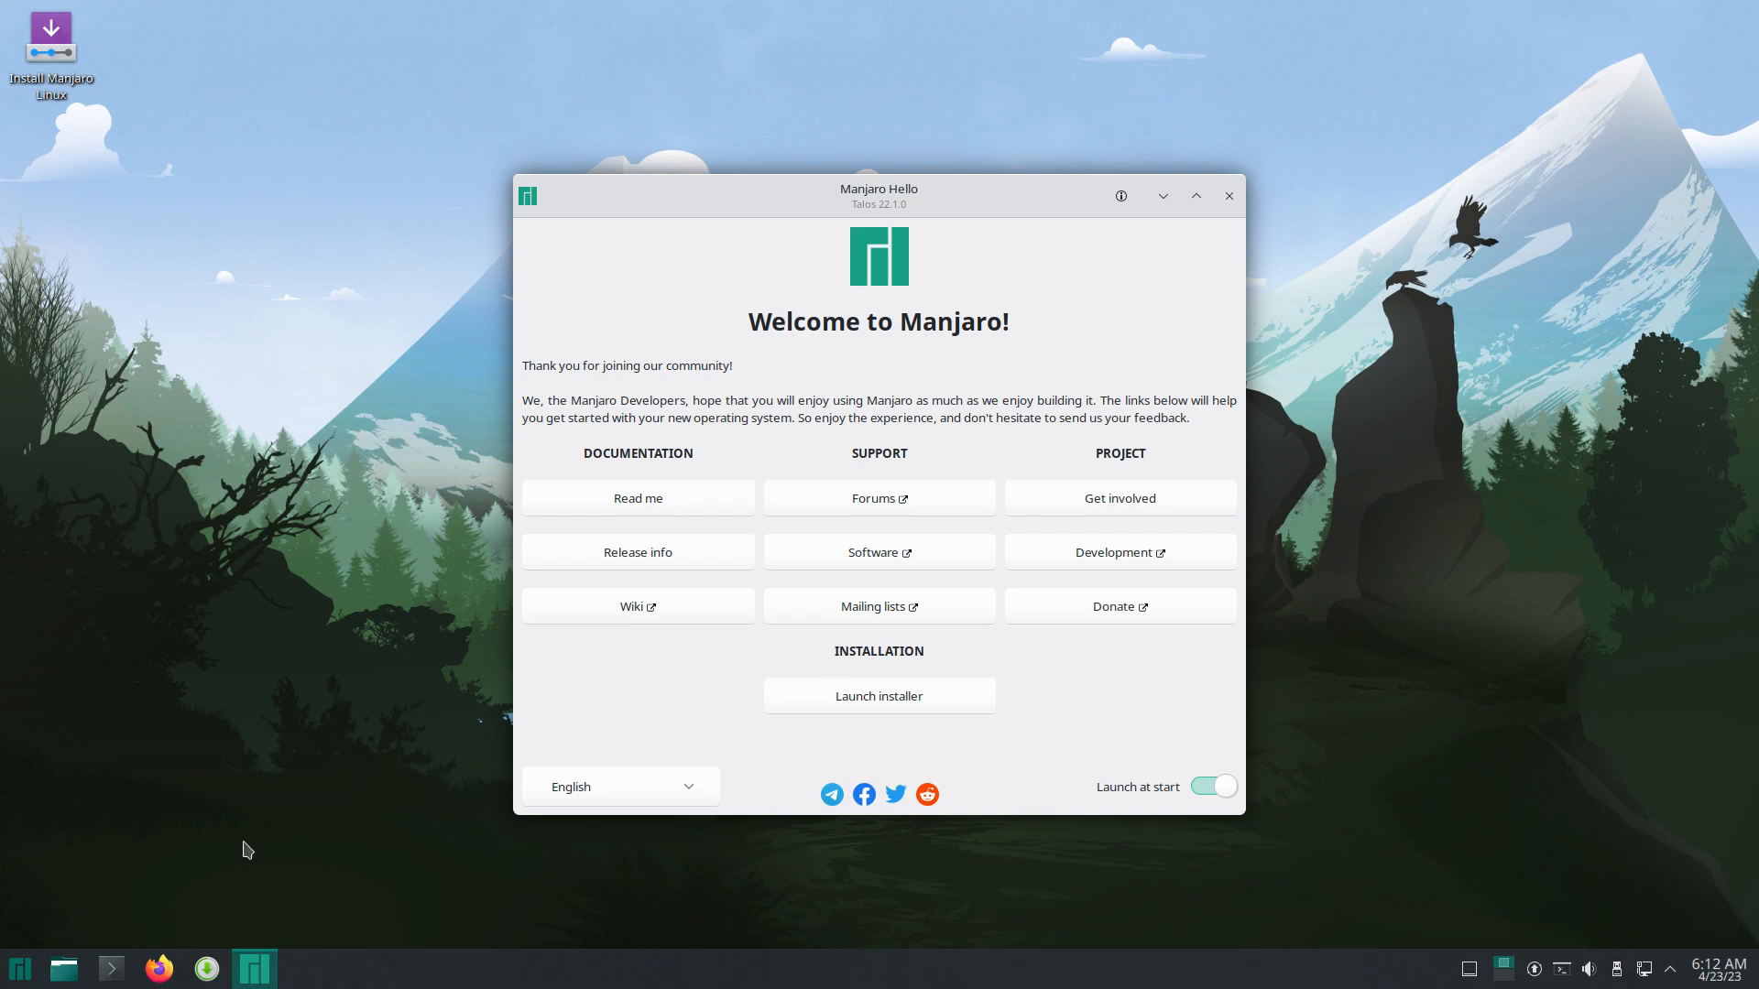
# Step: Launch the installer from Manjaro Hello, close Hello, and move the installer window up
pyautogui.click(823, 713)
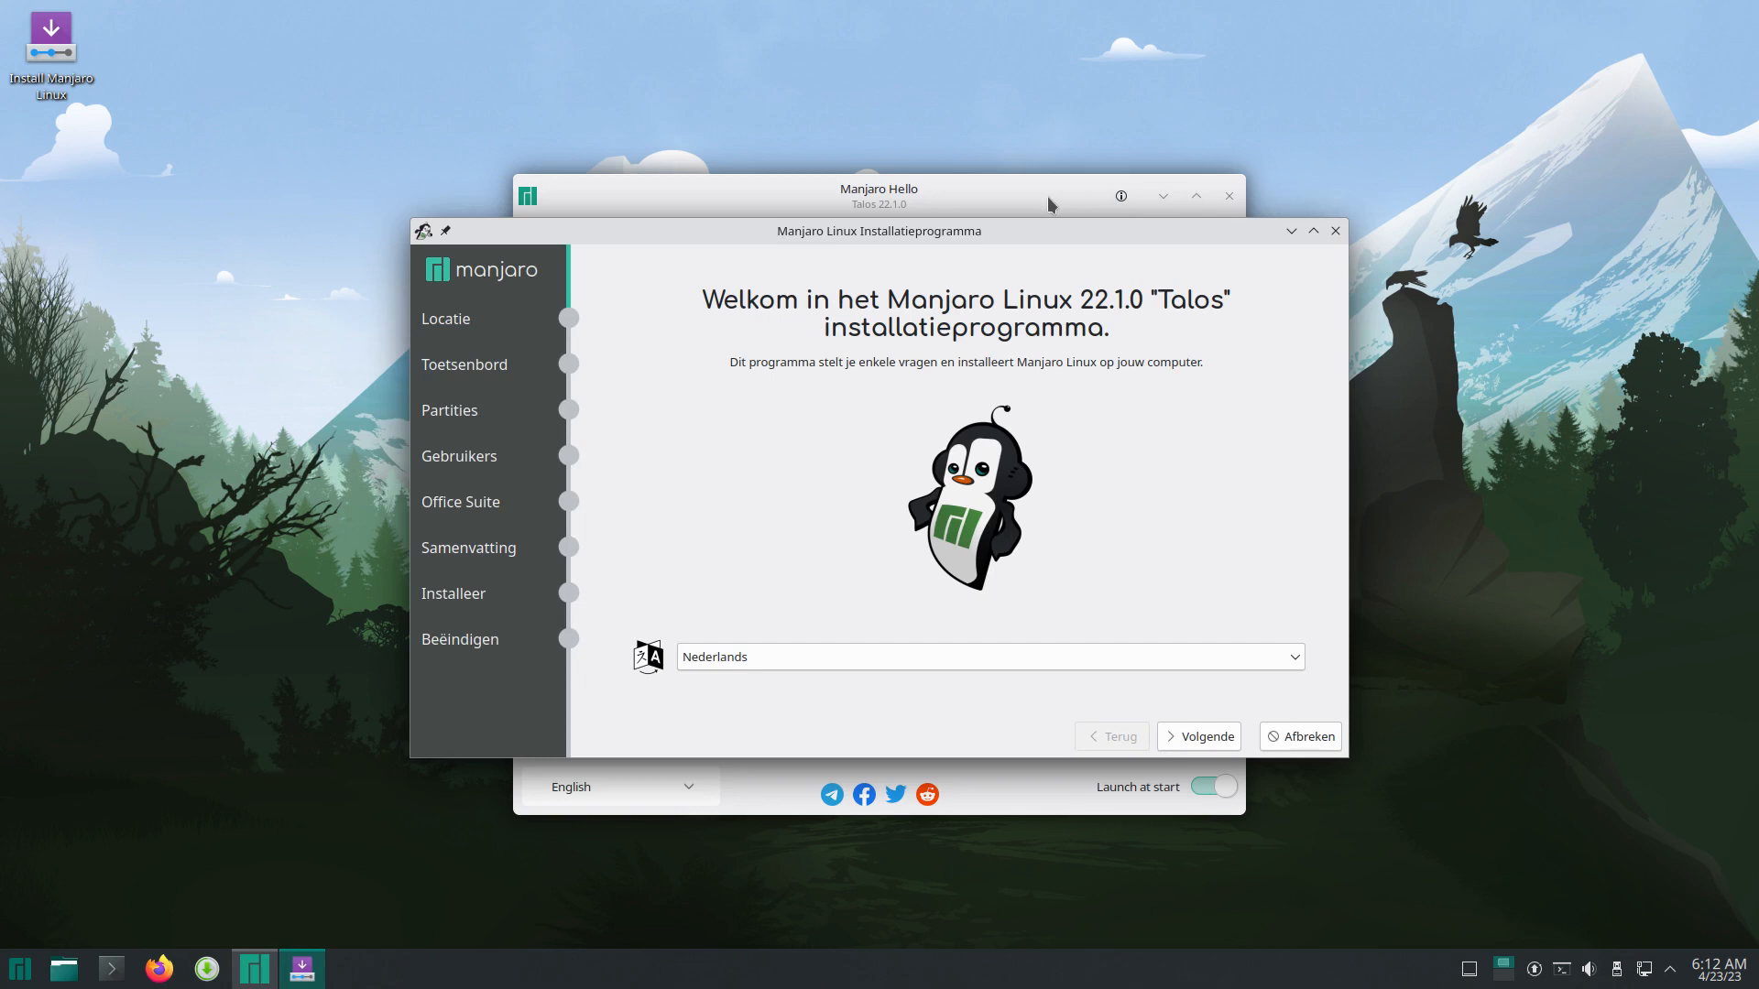
pyautogui.moveTo(1051, 197); pyautogui.dragTo(1081, 127)
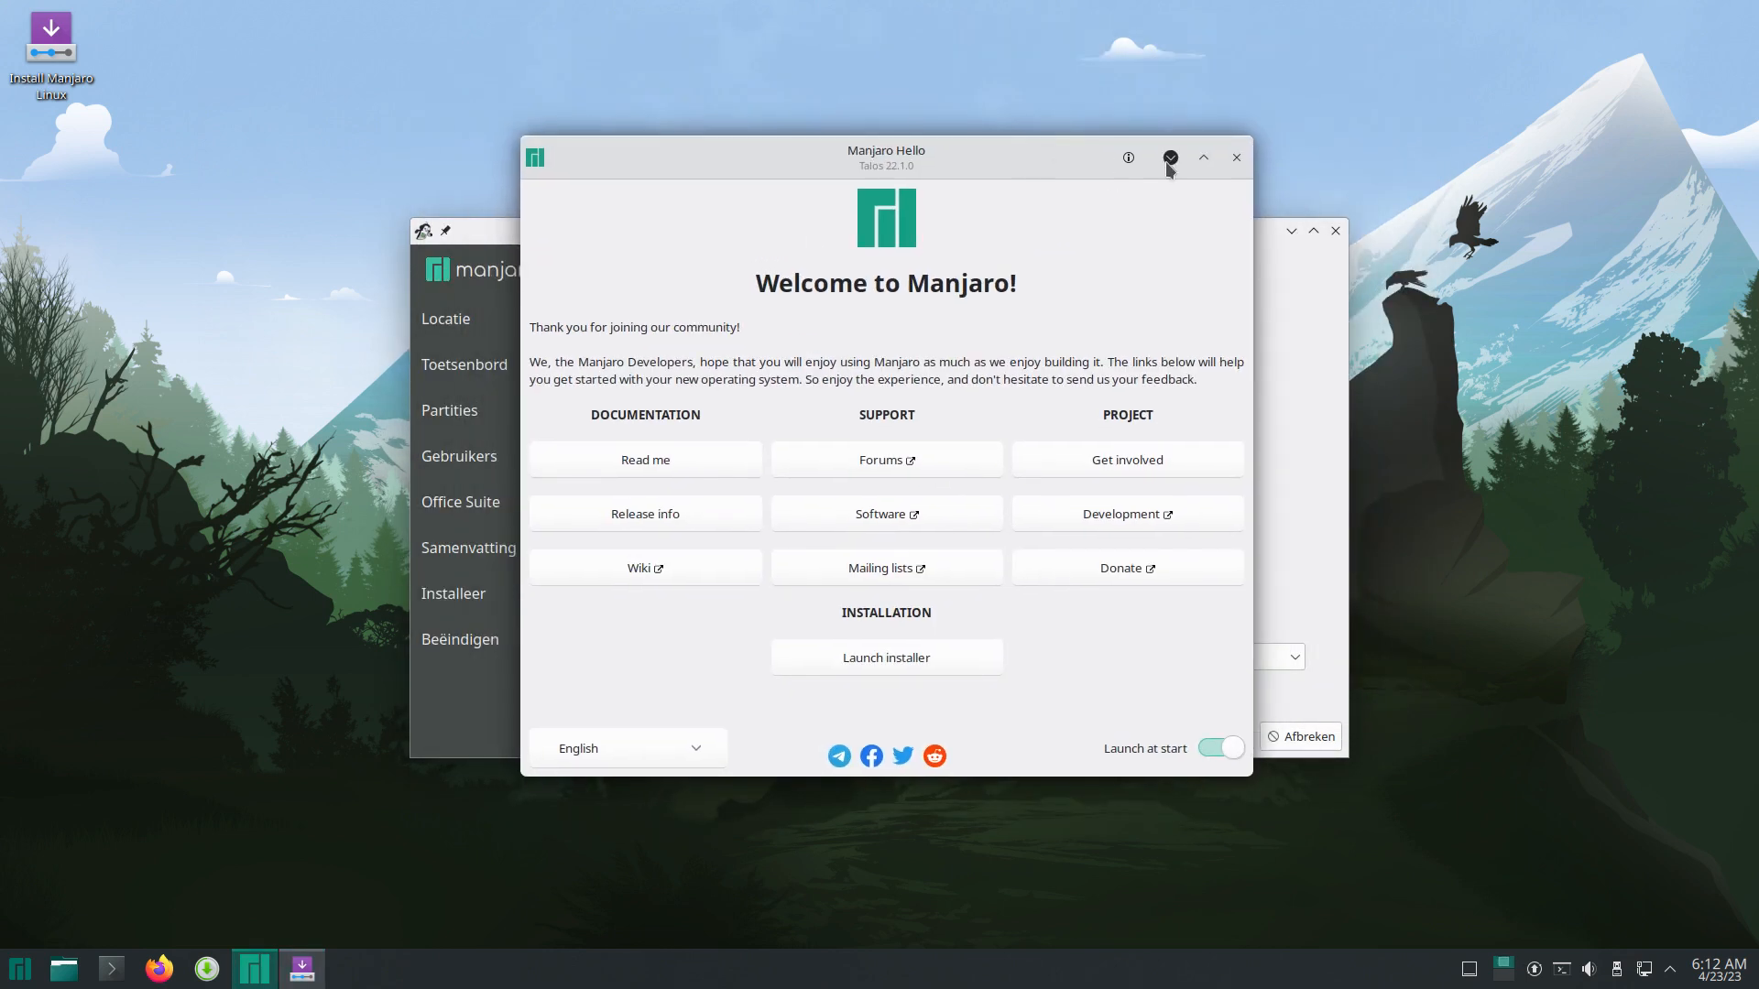
pyautogui.click(1236, 162)
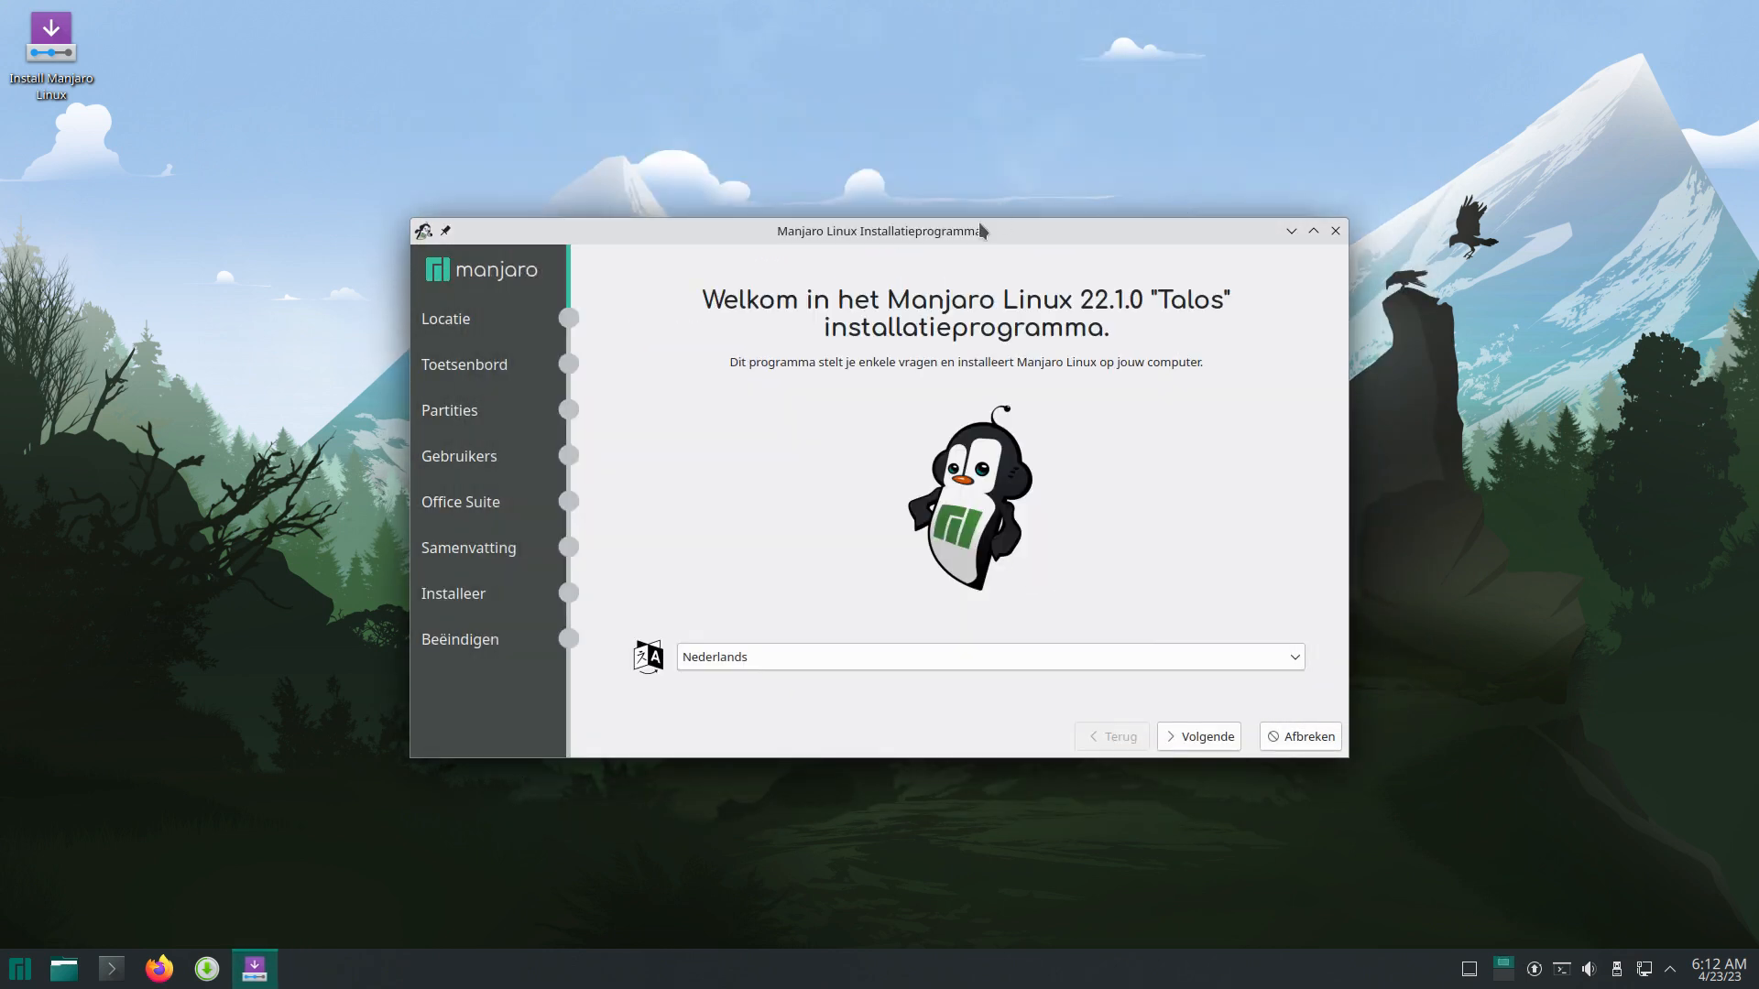
pyautogui.moveTo(962, 230); pyautogui.dragTo(944, 199)
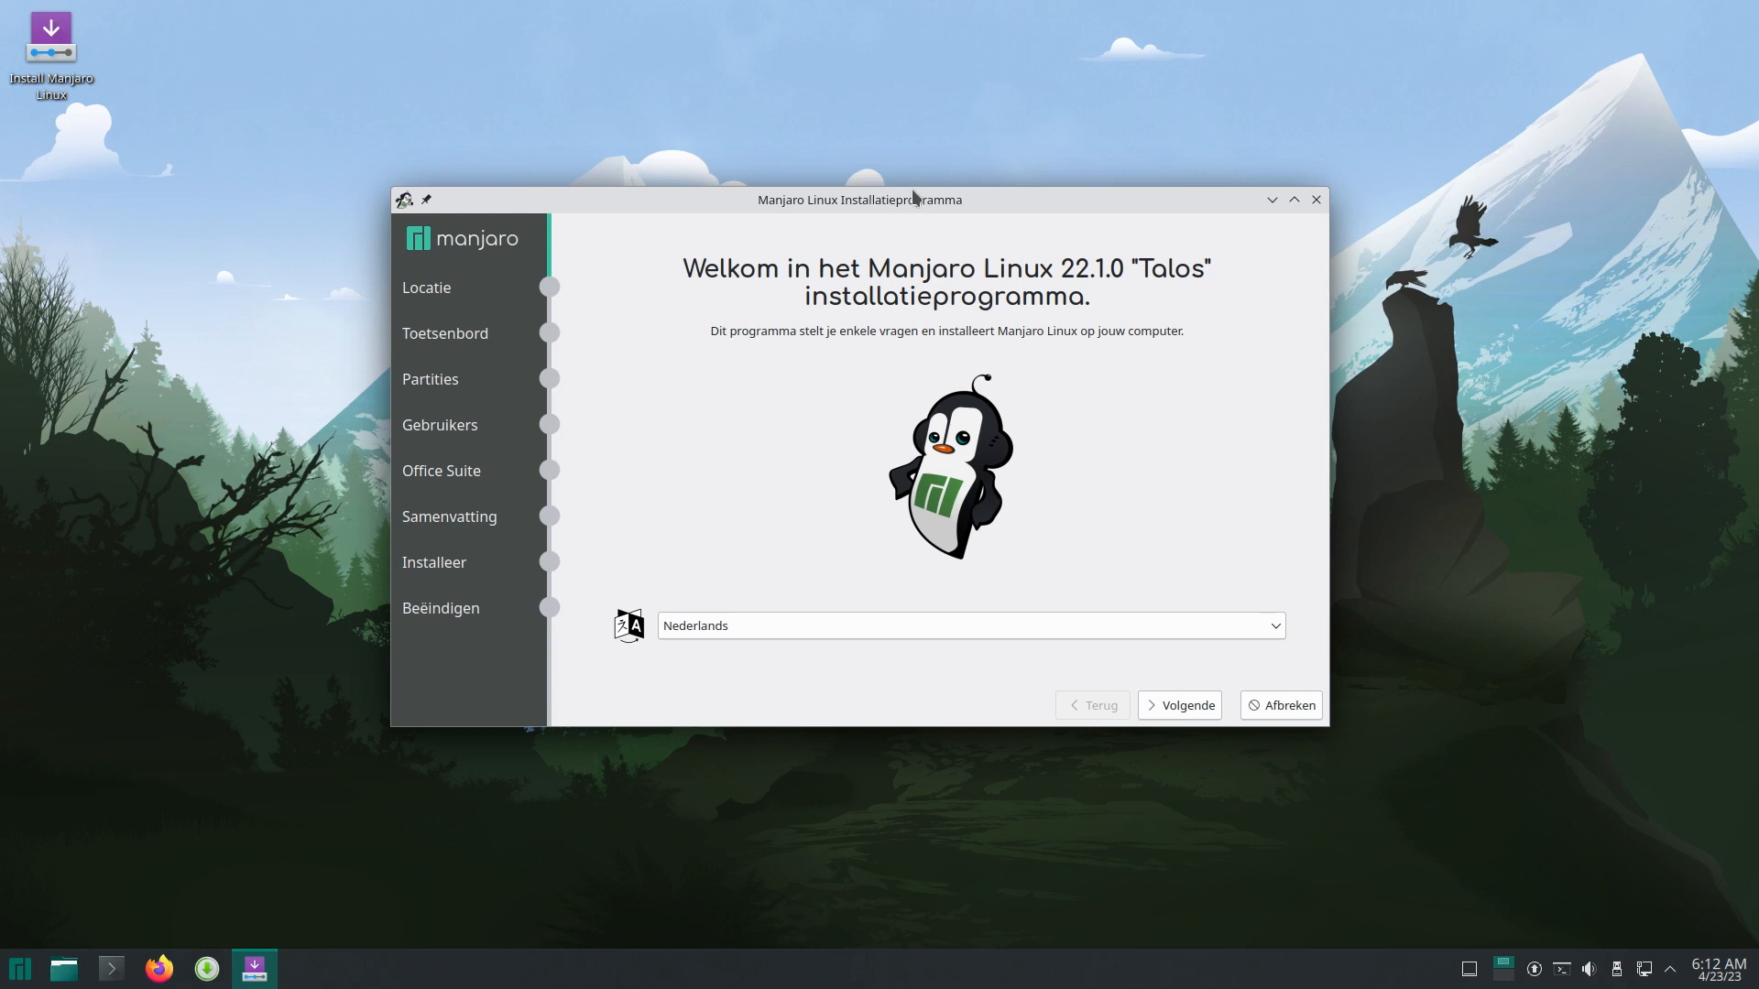
pyautogui.moveTo(918, 203); pyautogui.dragTo(895, 138)
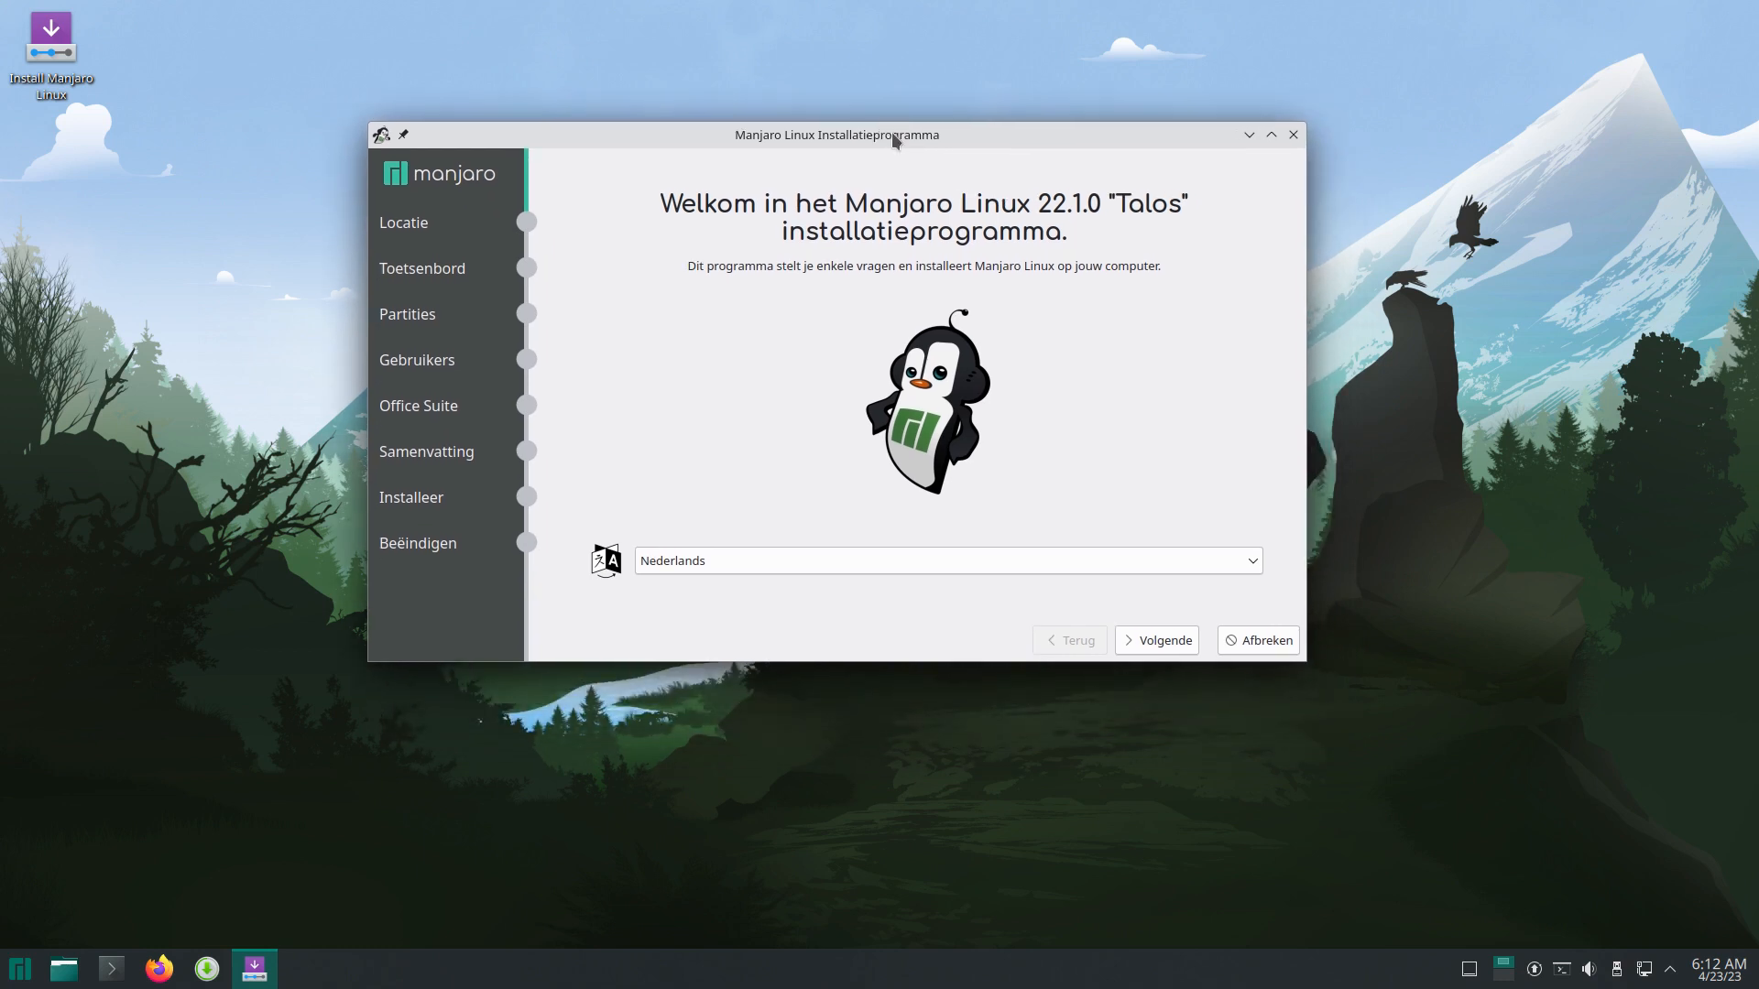
# Step: Change the installer language from Nederlands to American English
pyautogui.click(796, 562)
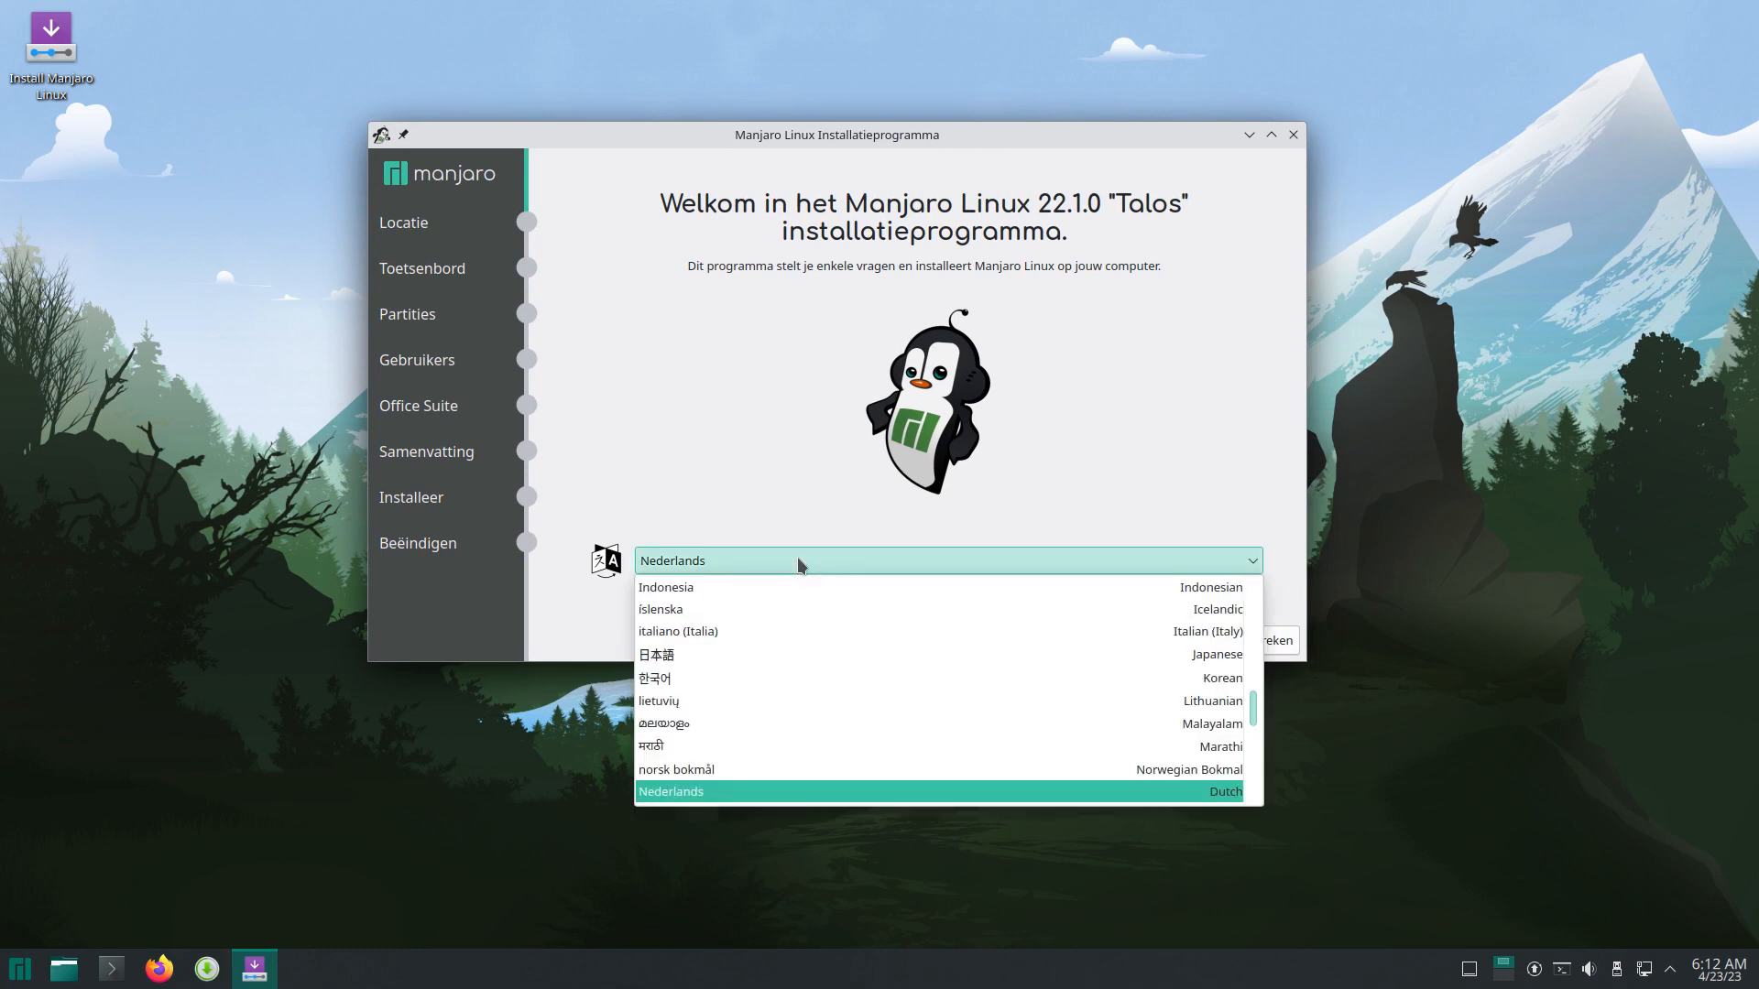
pyautogui.scroll(6, 800, 683)
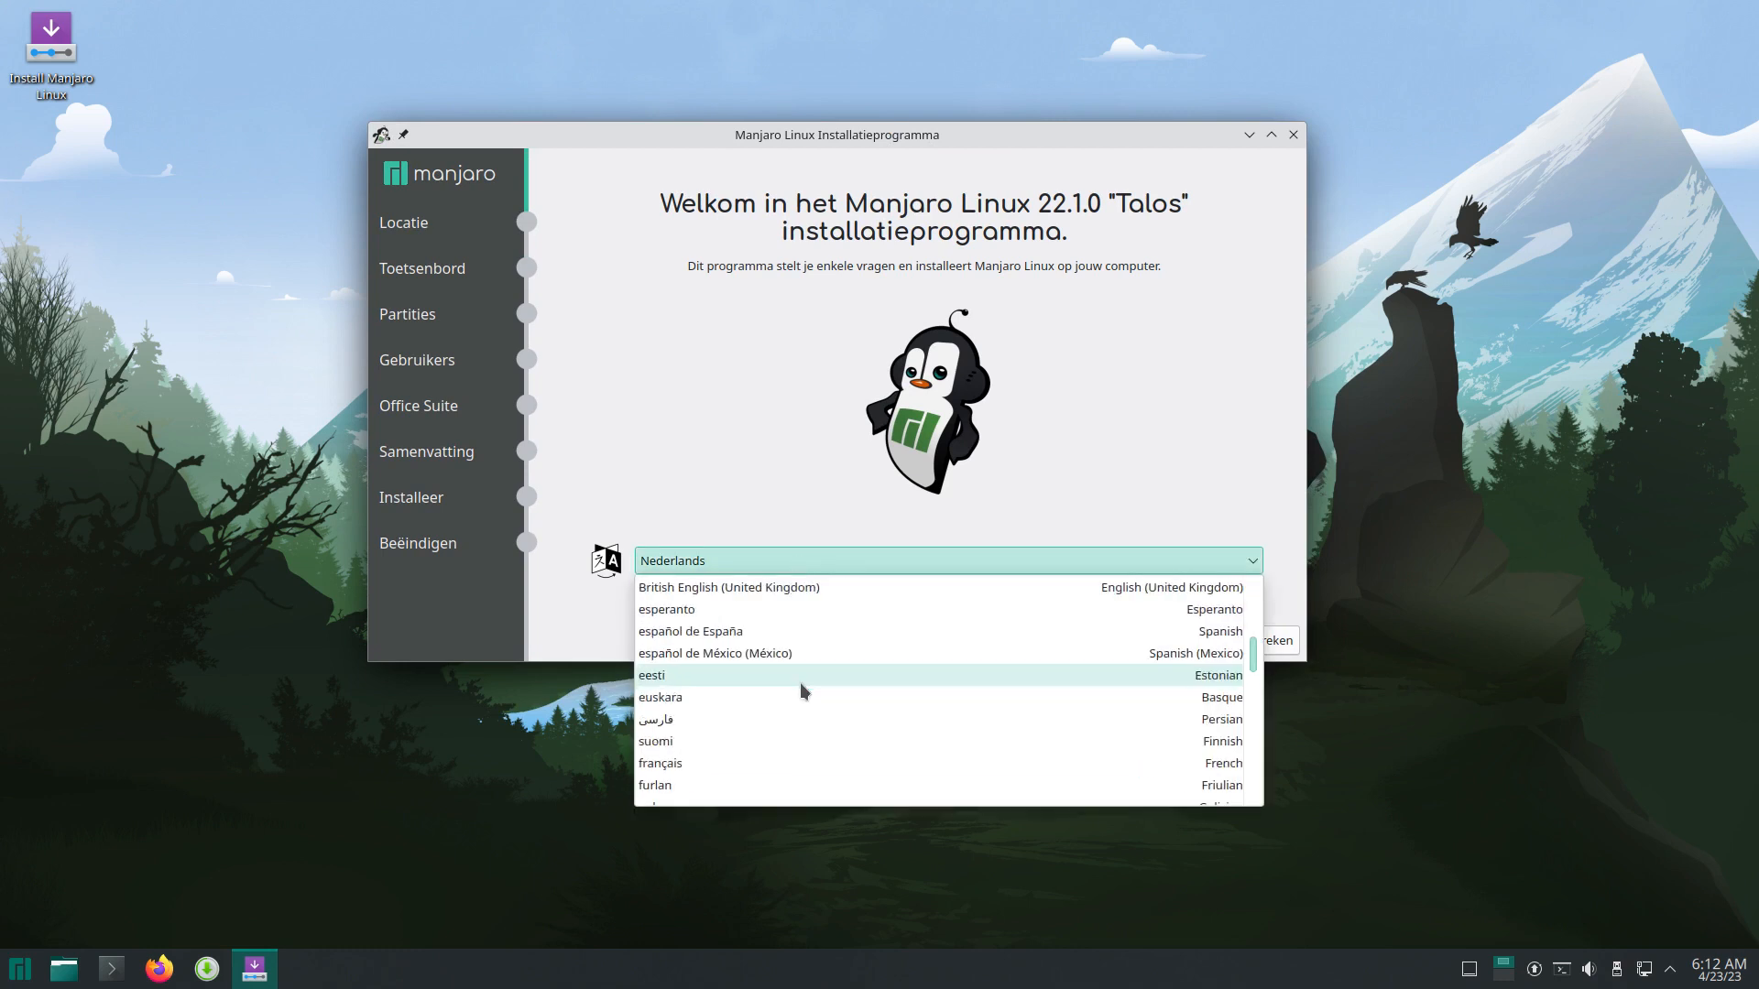
pyautogui.scroll(1, 800, 683)
pyautogui.click(785, 641)
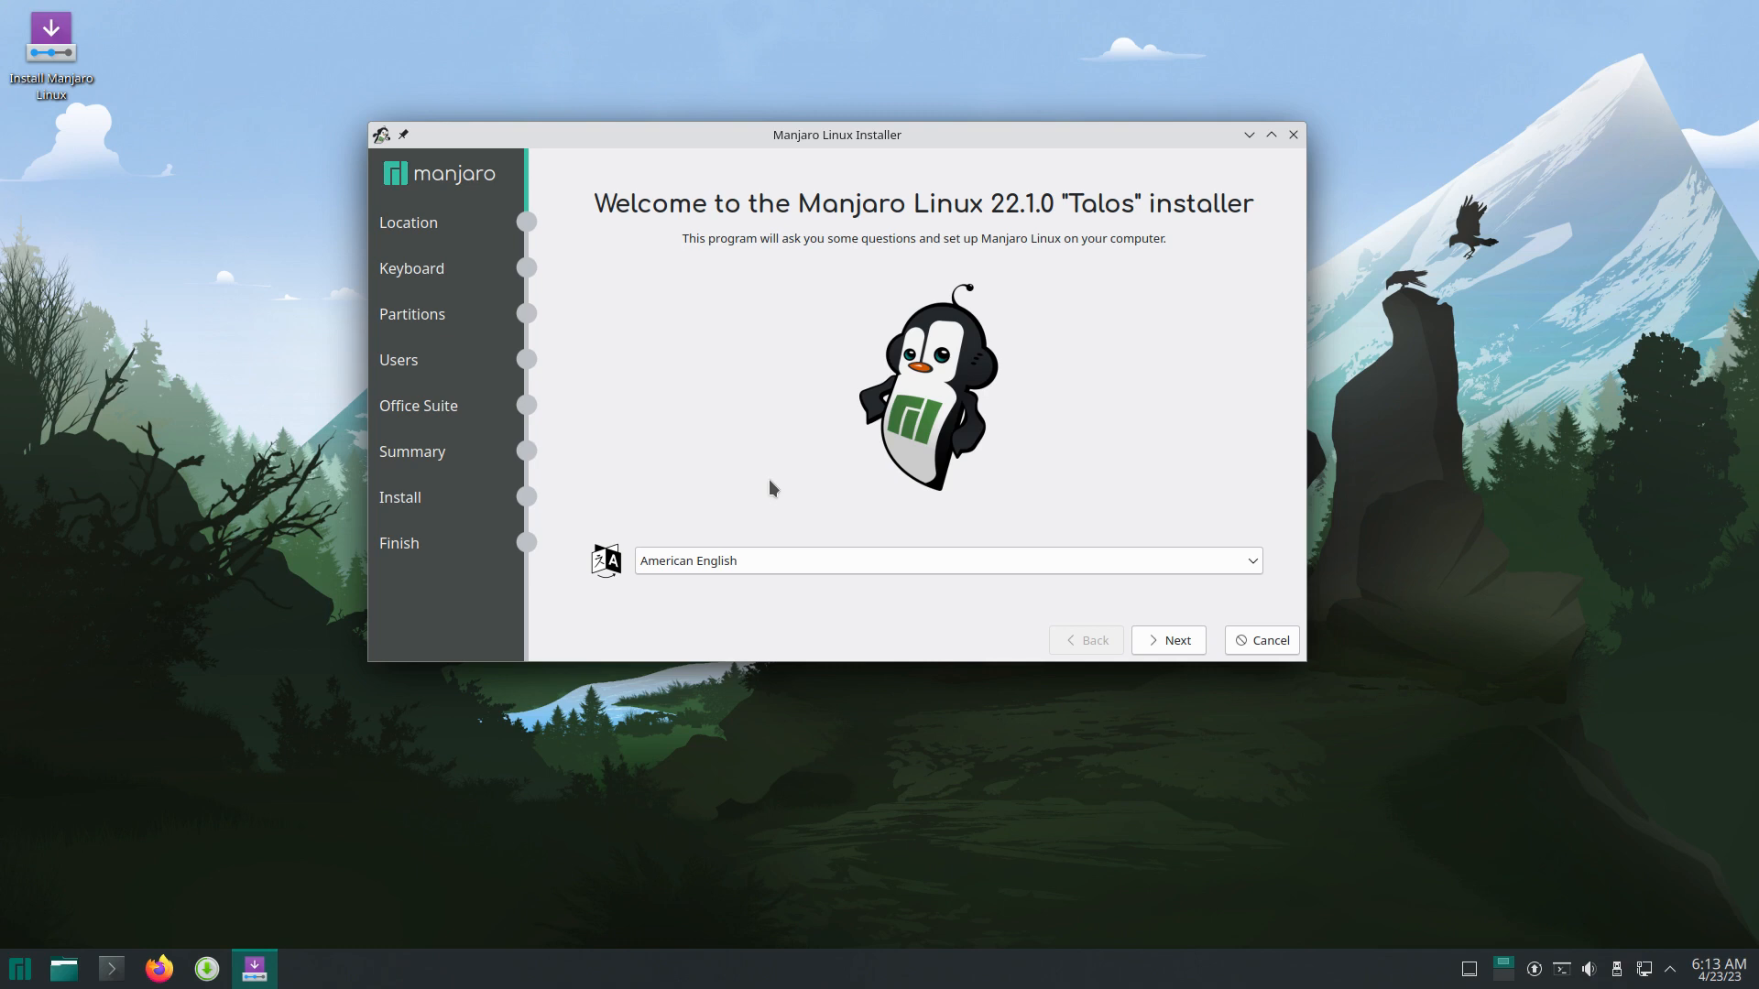
# Step: Accept the location and choose the Belgian keyboard layout, reaching disk partitioning
pyautogui.click(1176, 644)
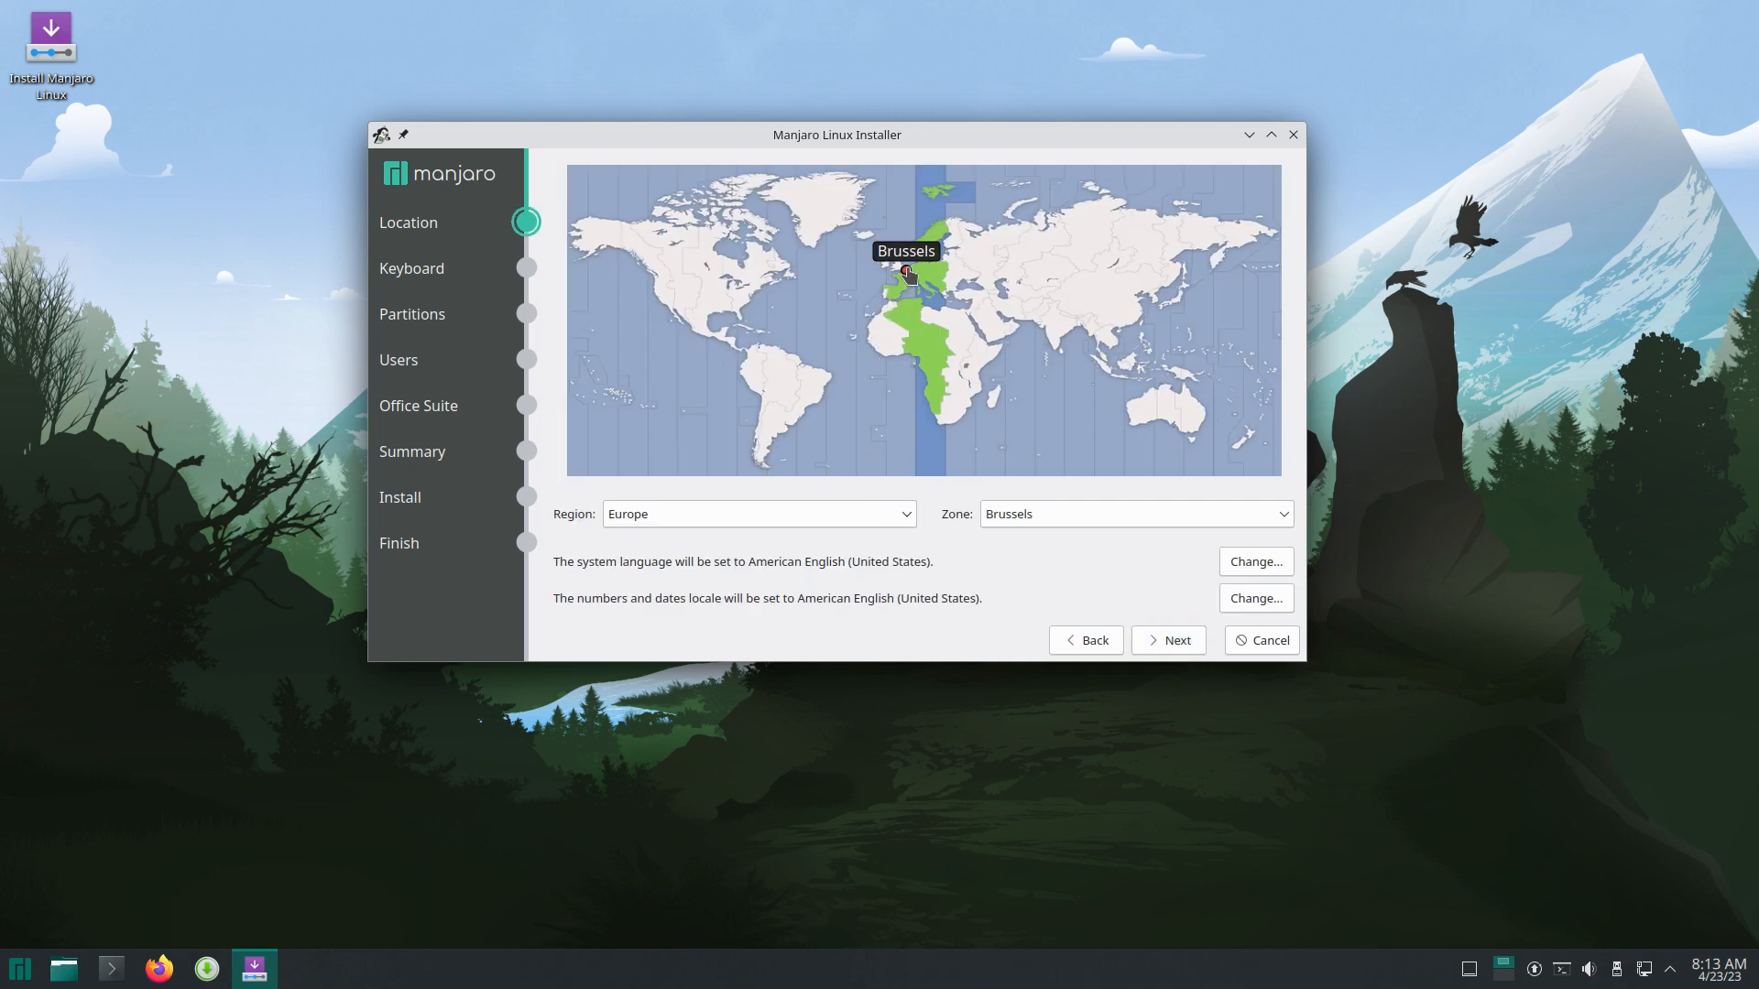
pyautogui.click(1162, 641)
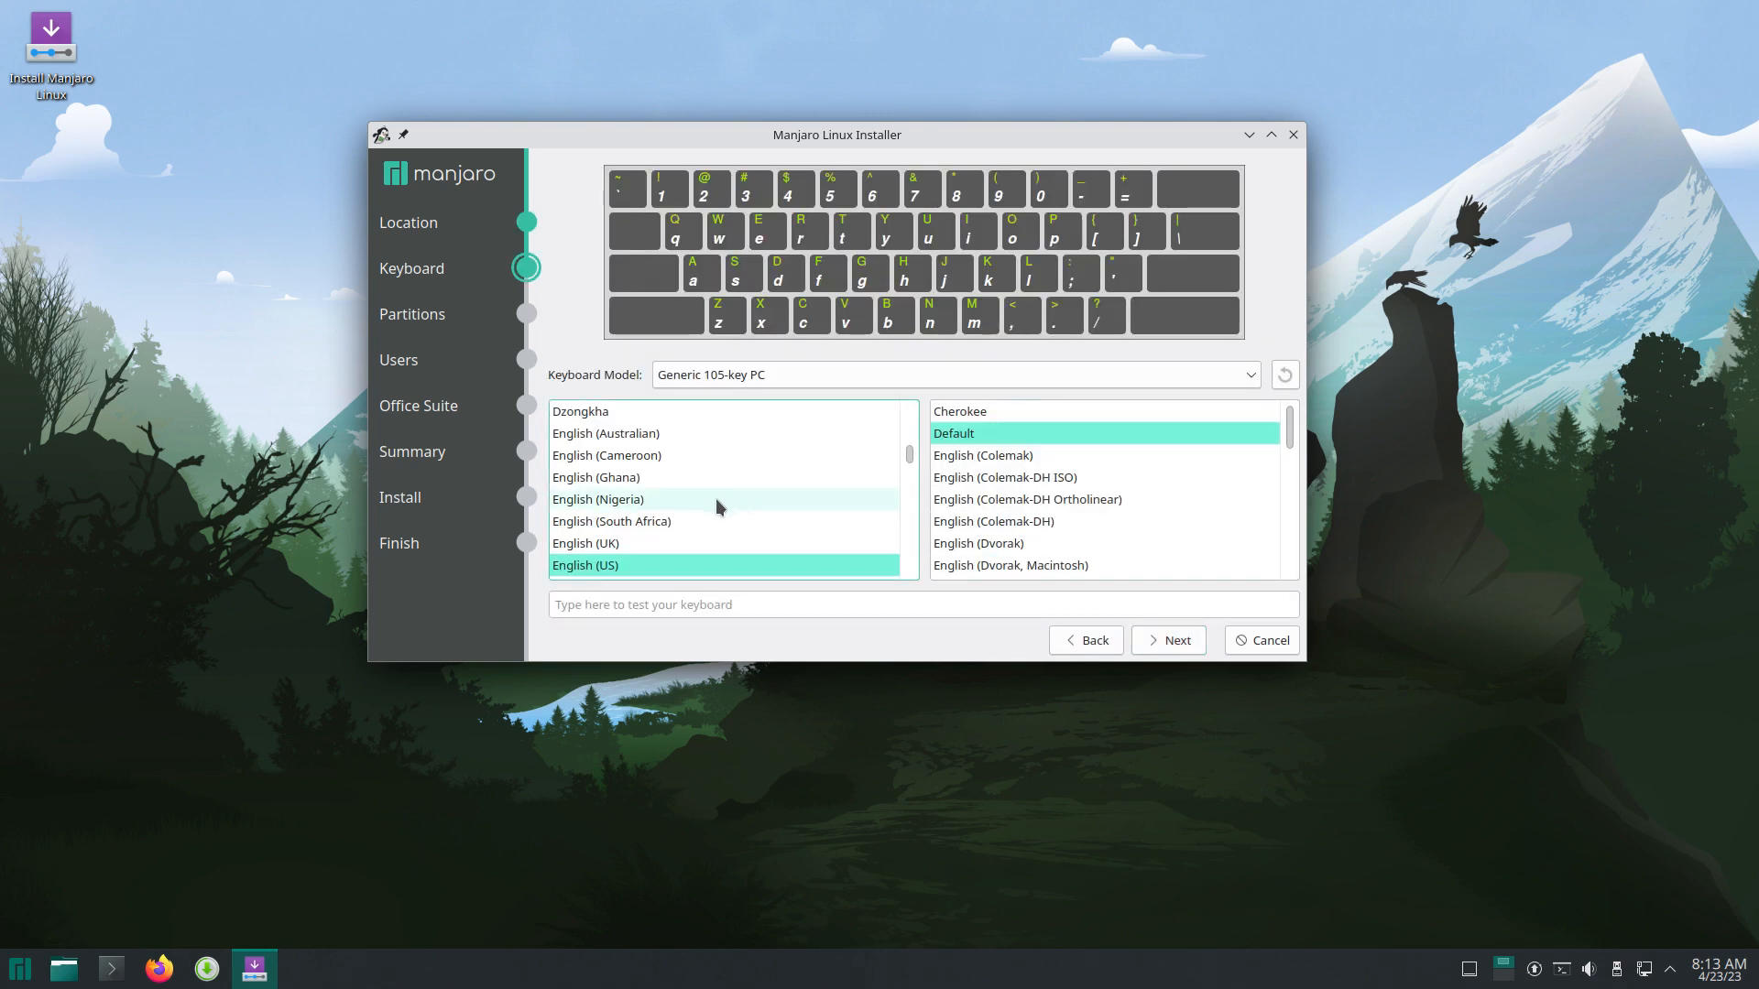
pyautogui.scroll(6, 673, 502)
pyautogui.scroll(2, 673, 502)
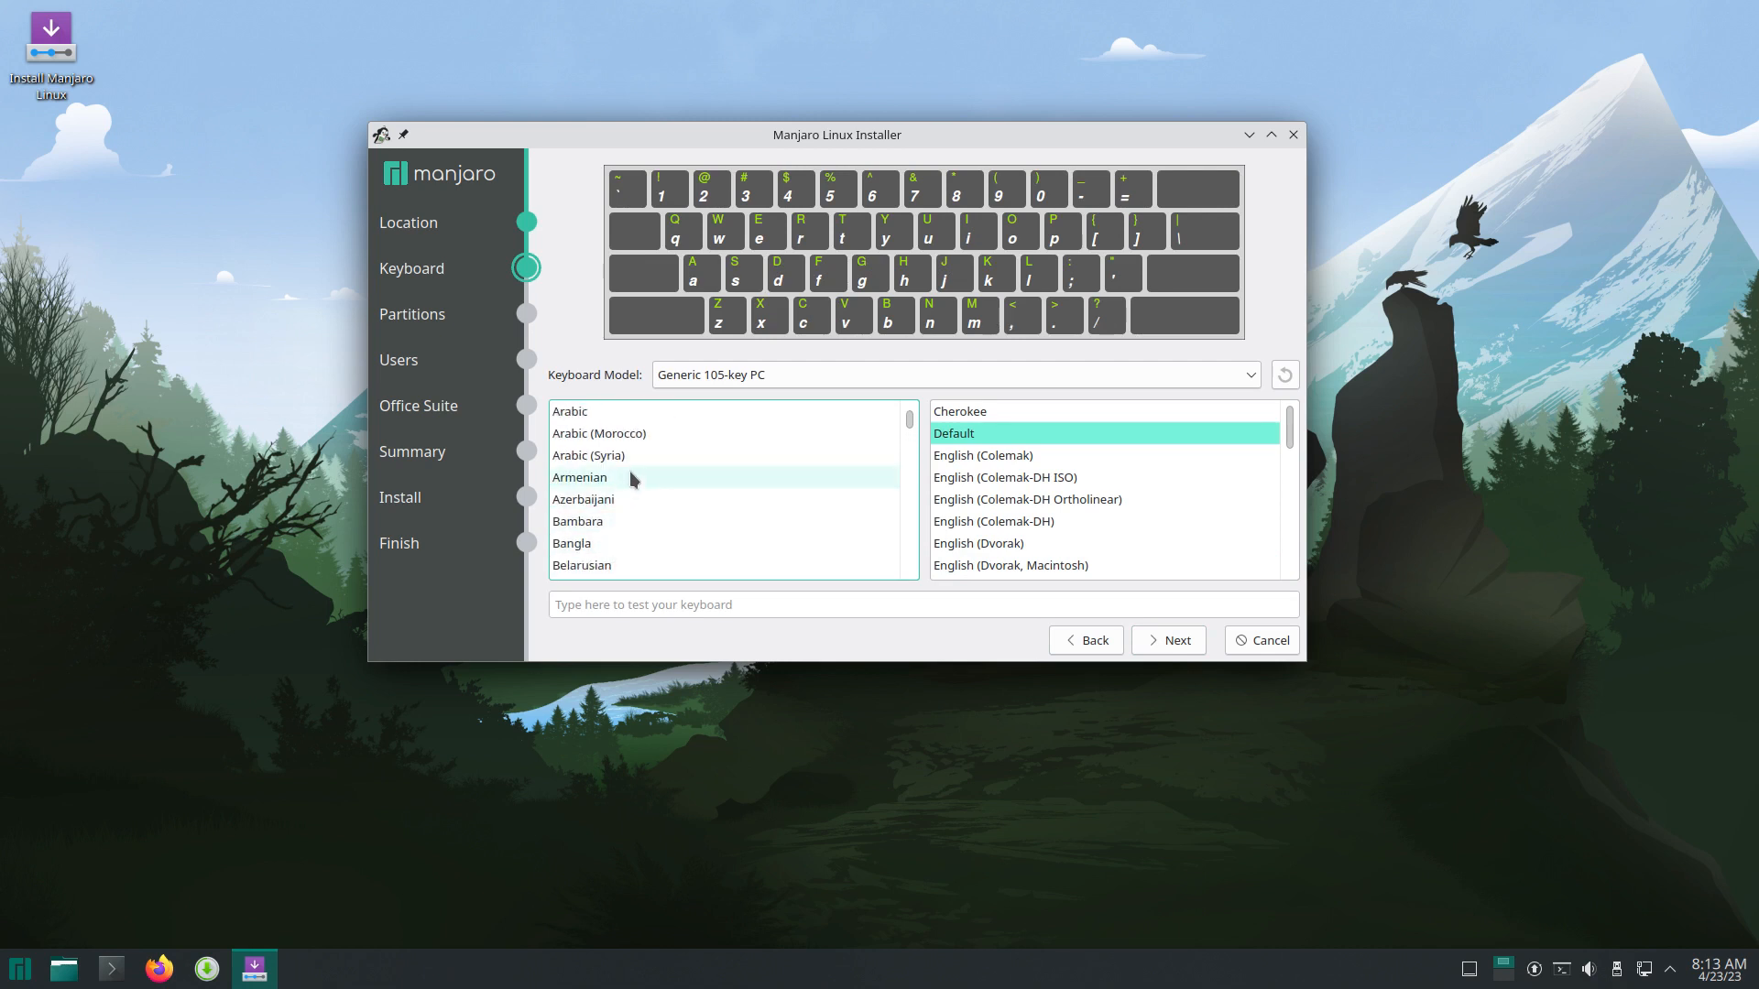
pyautogui.scroll(-2, 629, 477)
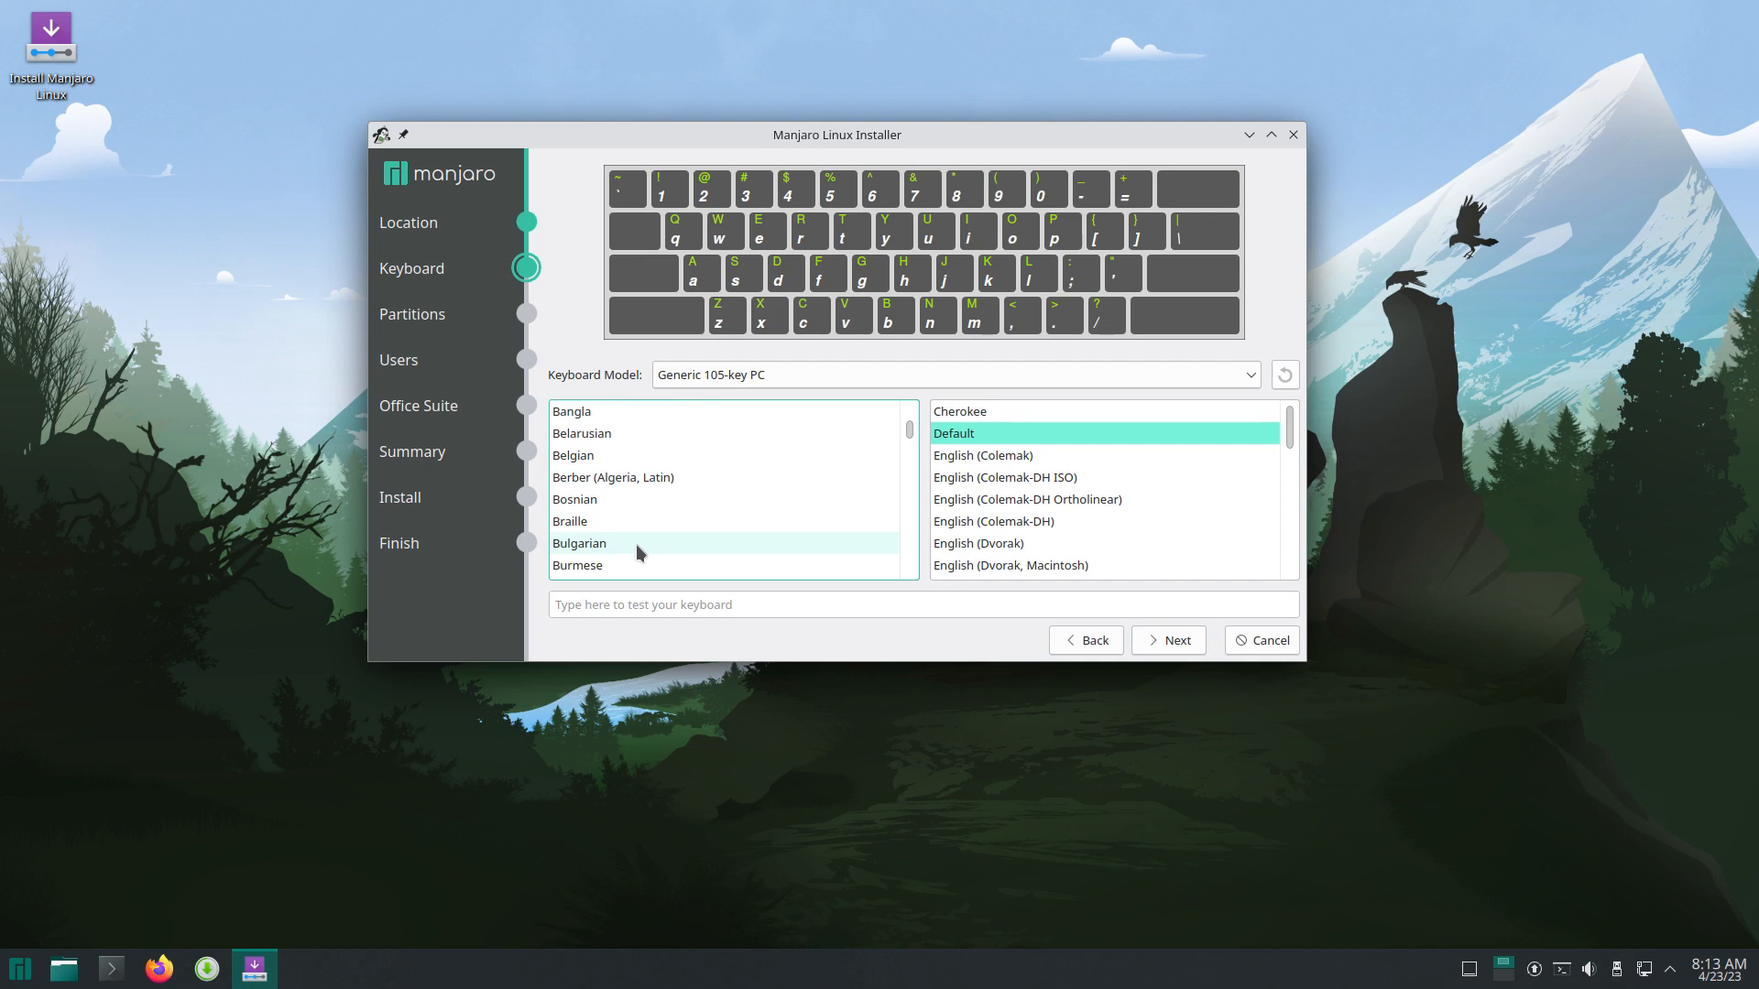
pyautogui.click(639, 457)
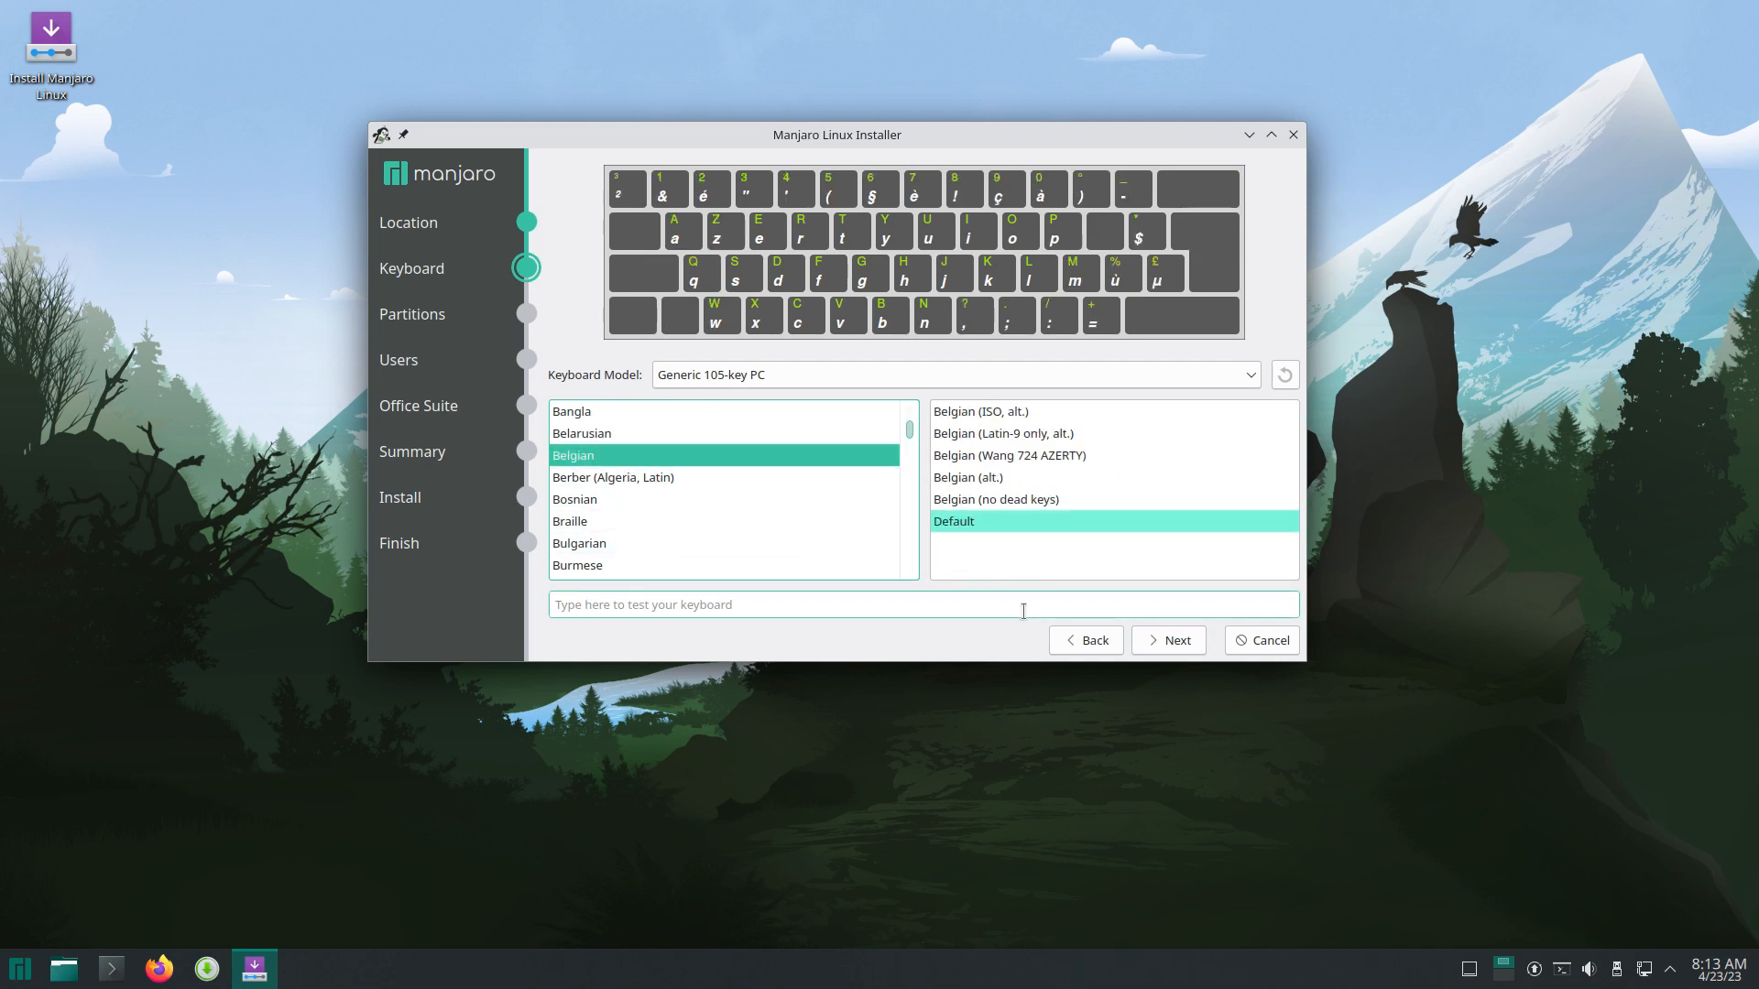
pyautogui.click(1172, 639)
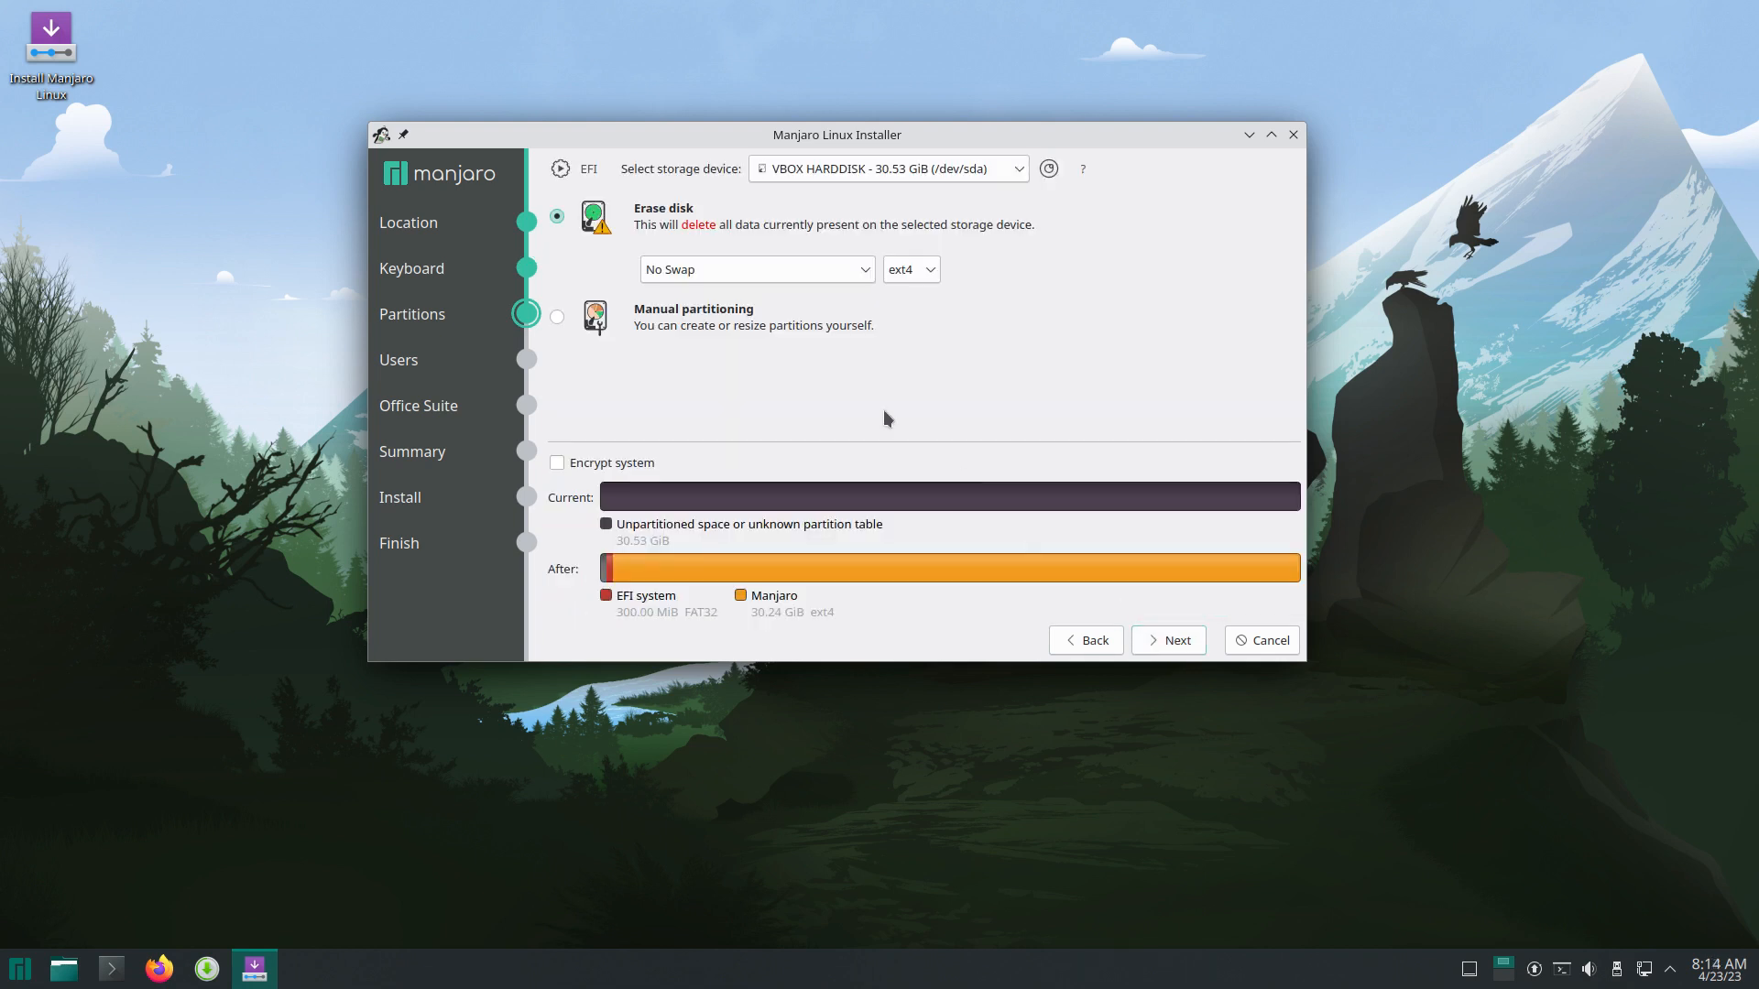
# Step: Set the erase-disk options to Swap to file and xfs, then continue to Users
pyautogui.click(829, 268)
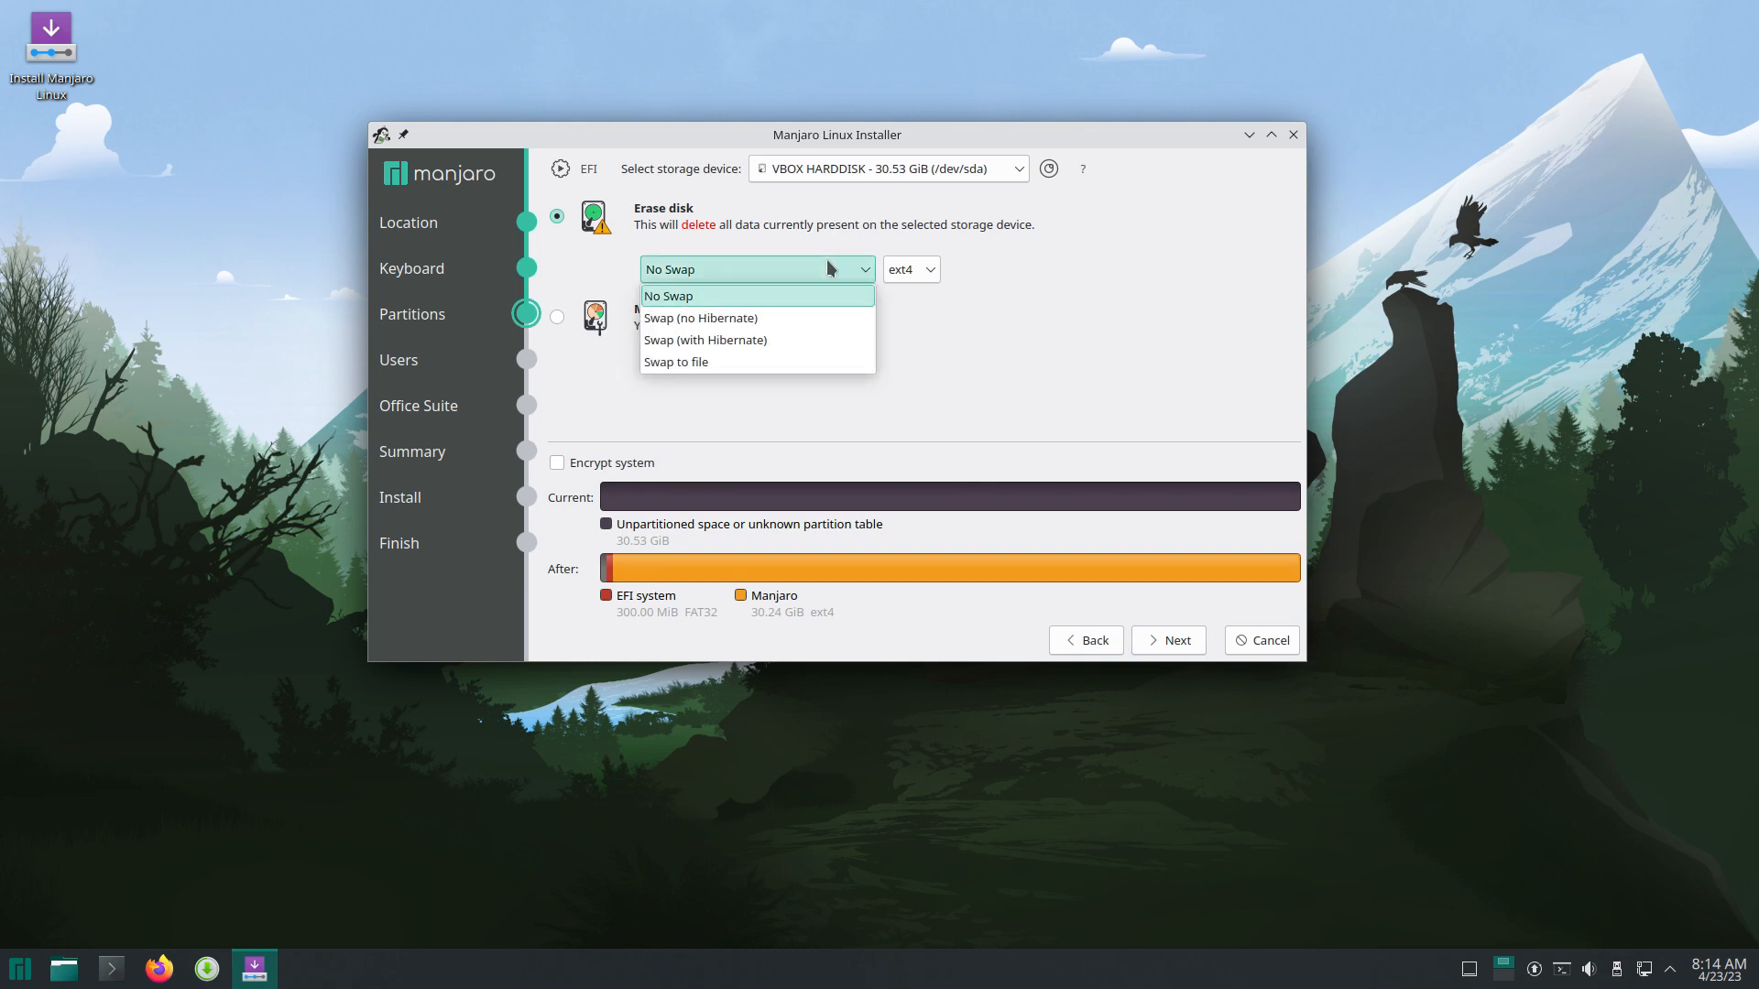
pyautogui.click(818, 363)
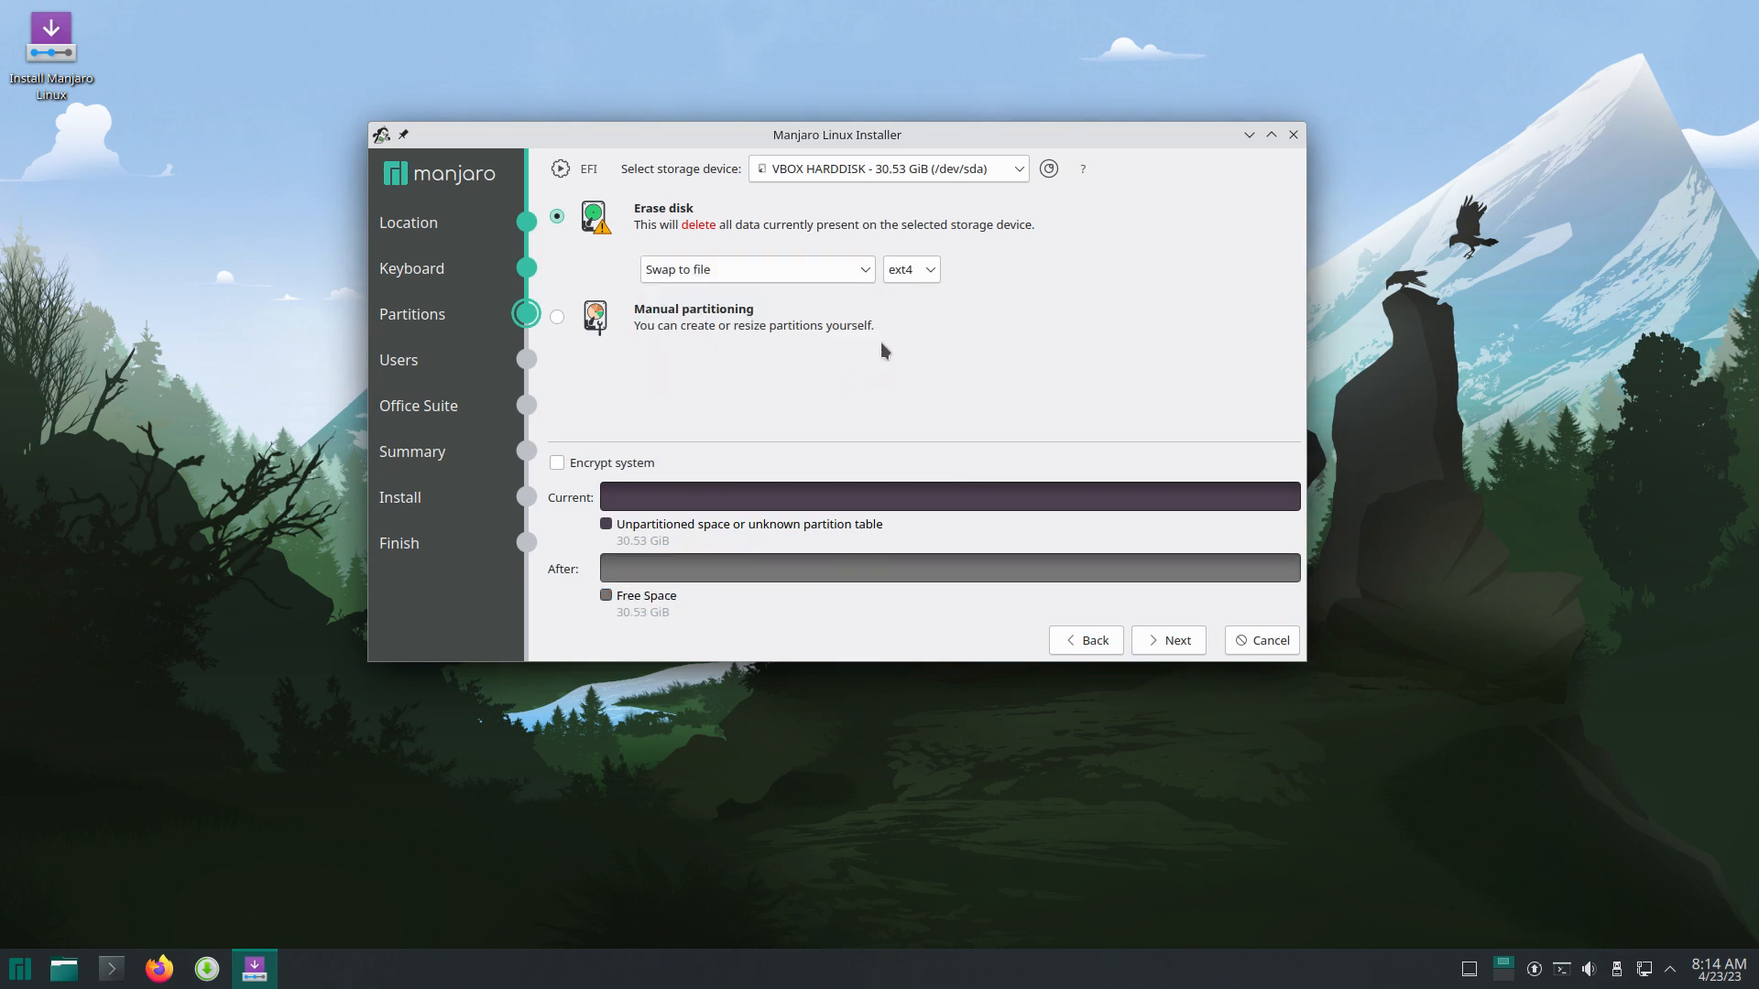
pyautogui.click(929, 272)
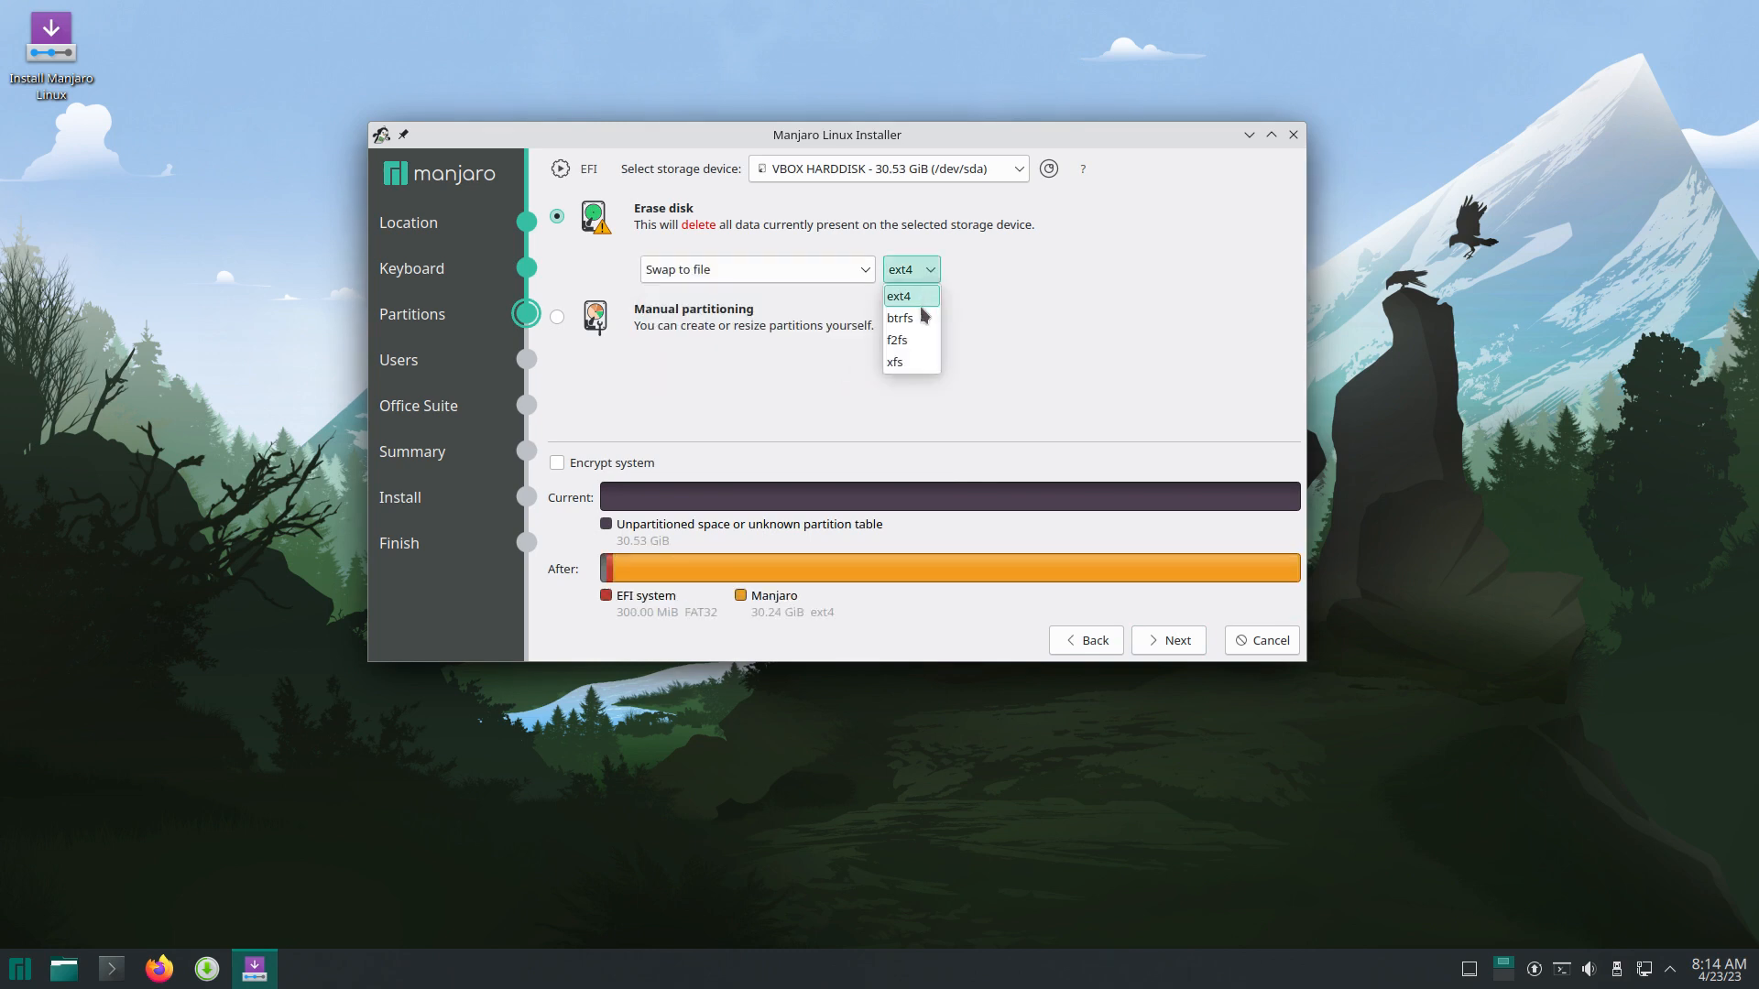
pyautogui.click(917, 367)
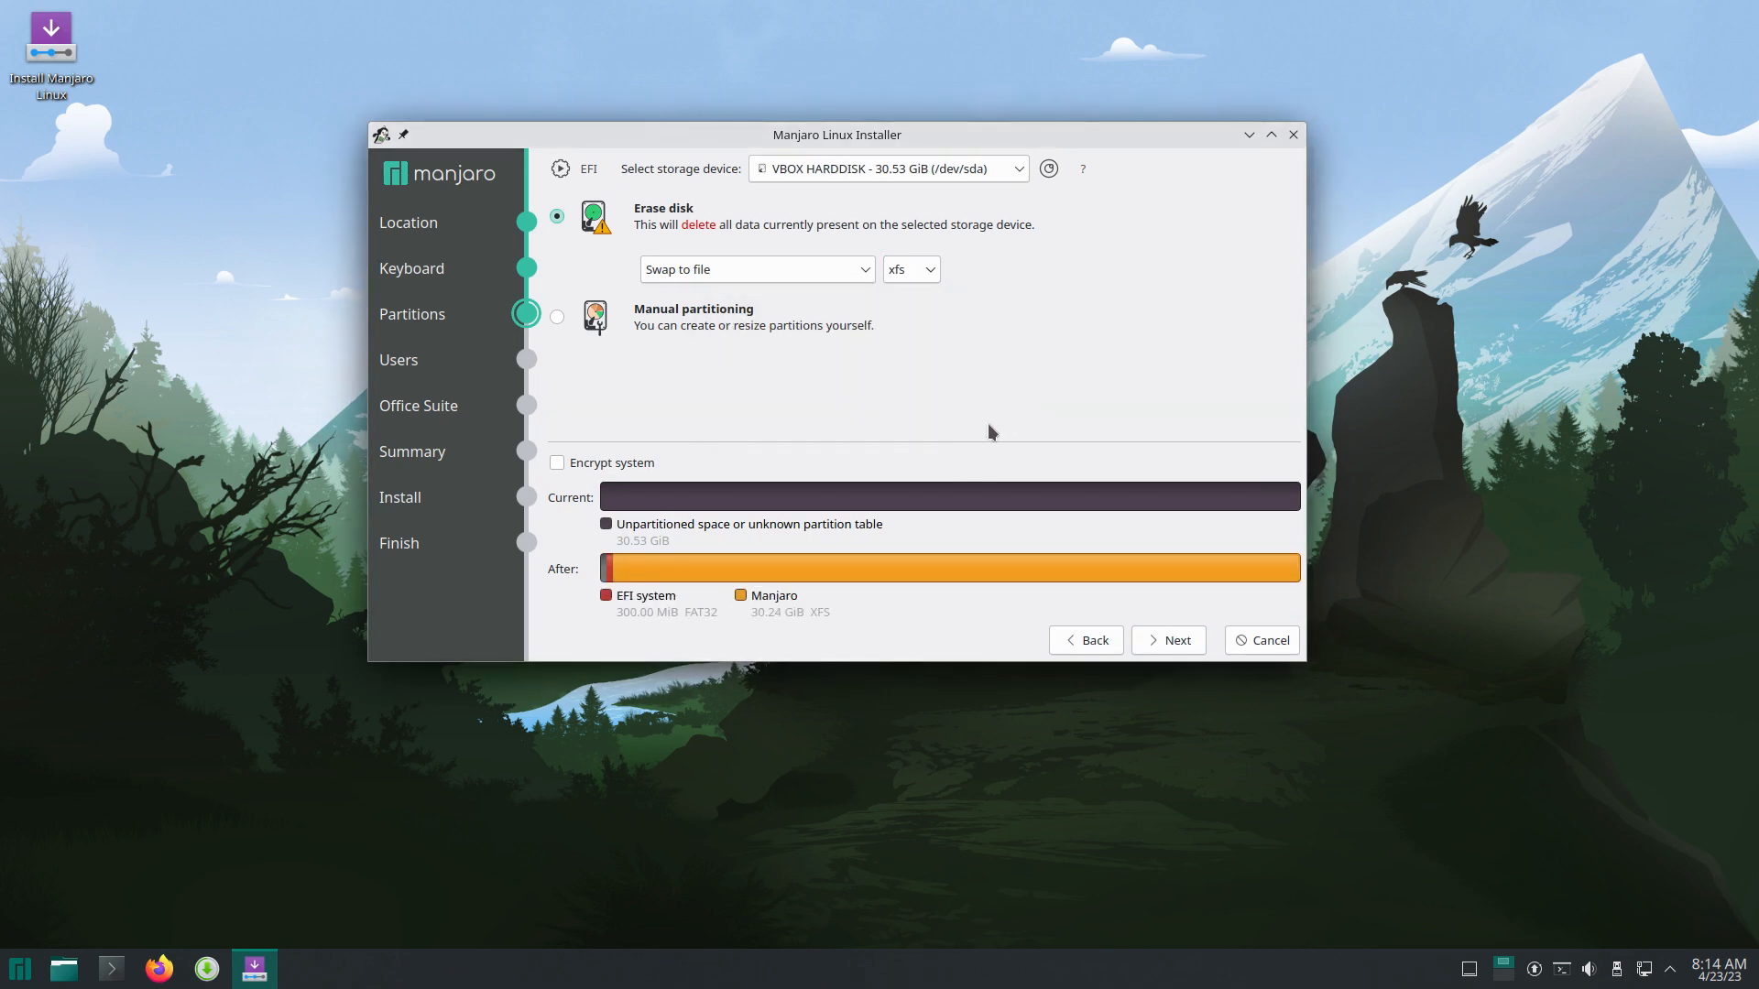
pyautogui.click(1185, 649)
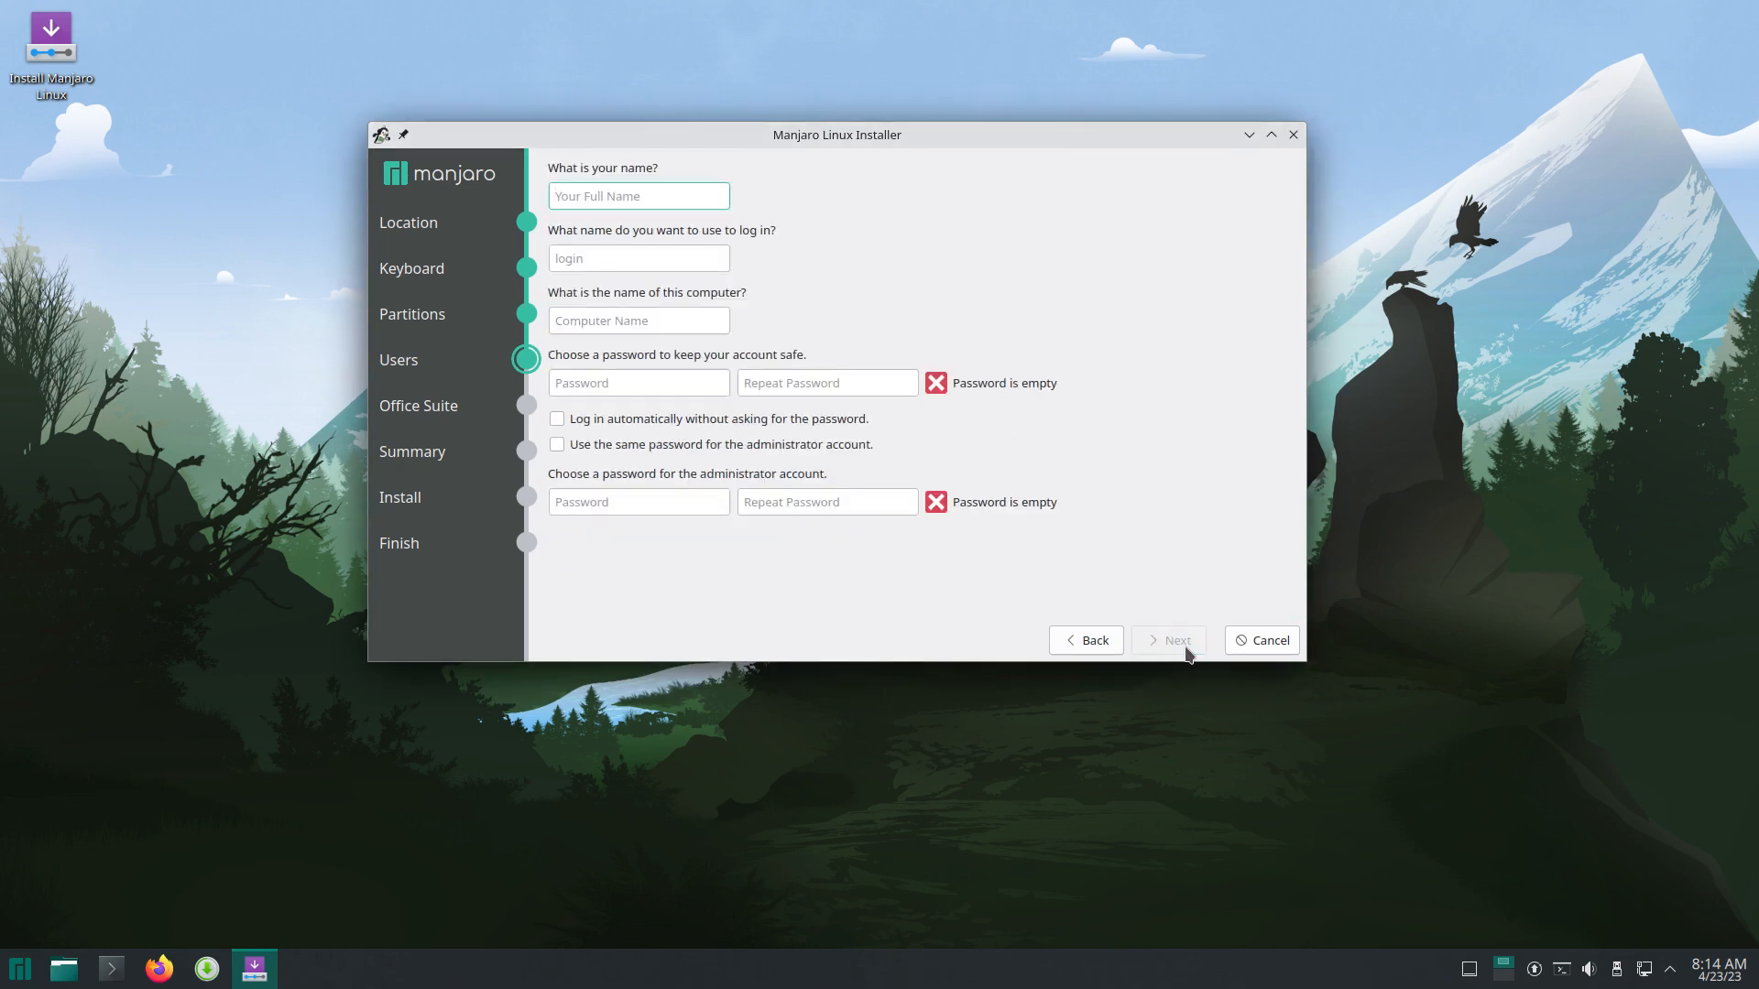
# Step: Enter the user name and password twice, reusing the password for the administrator, without automatic login
pyautogui.write('erik')
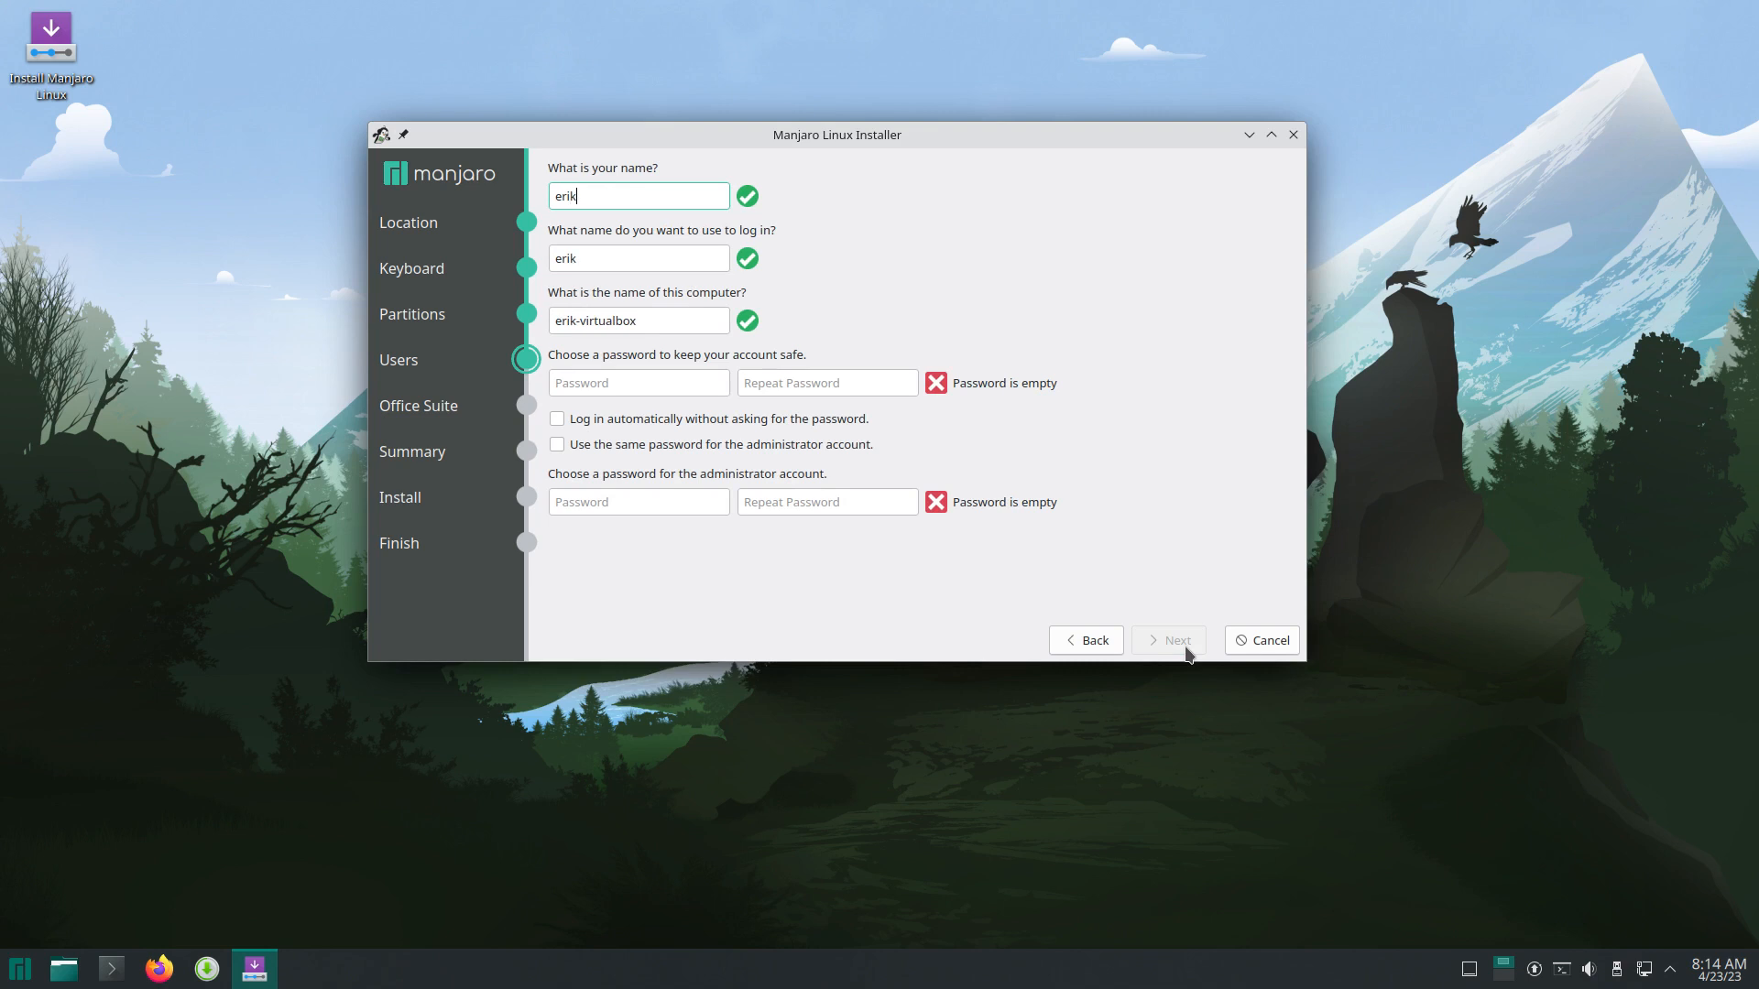
pyautogui.press('Tab')
pyautogui.press('Tab')
pyautogui.press('Tab')
pyautogui.write('1234')
pyautogui.press('Tab')
pyautogui.write('1234')
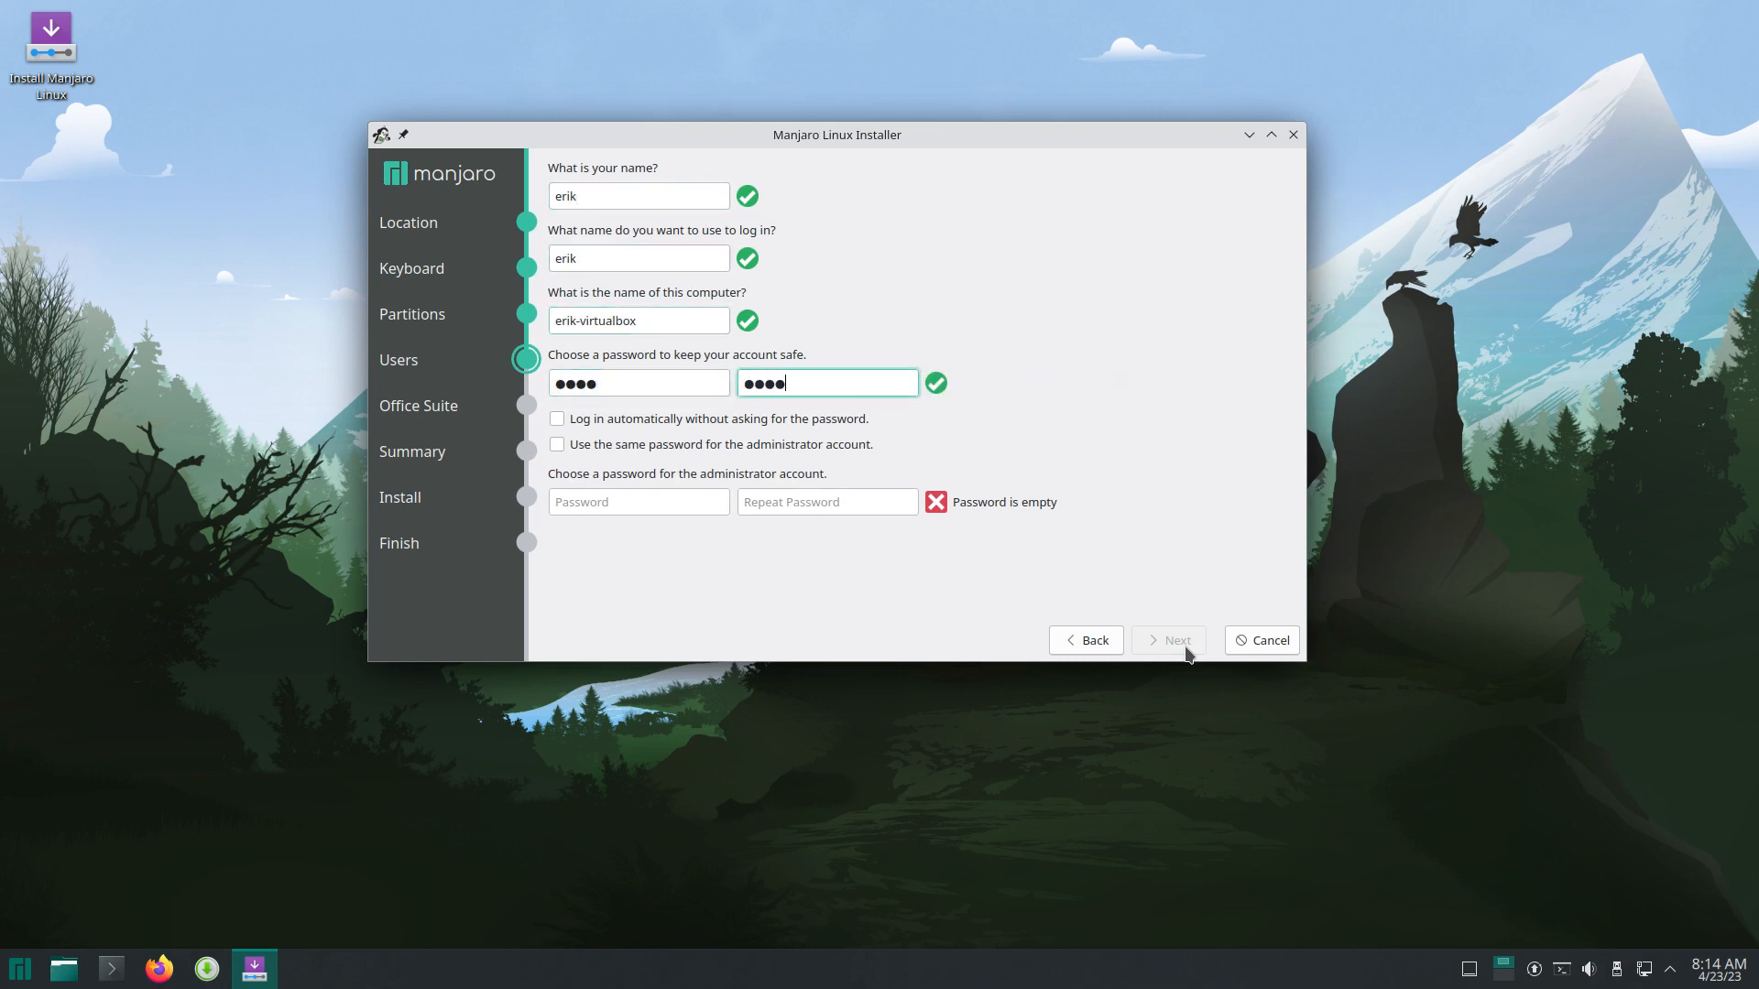
pyautogui.click(749, 425)
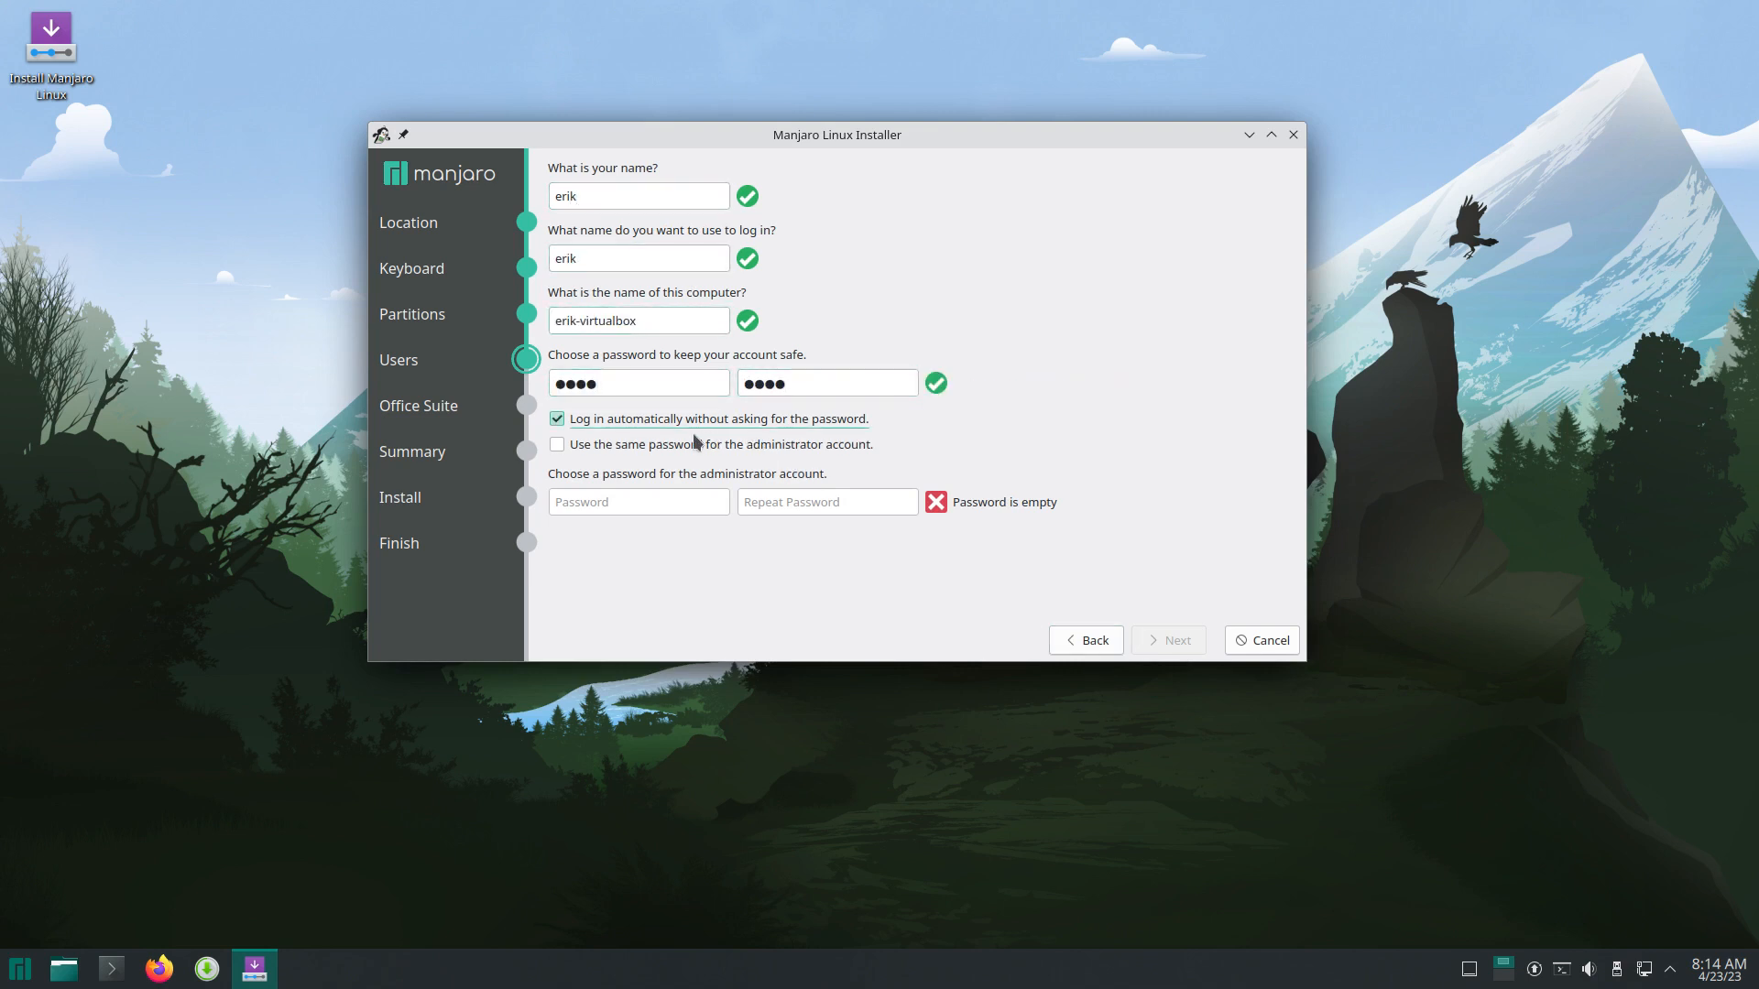
pyautogui.click(694, 442)
pyautogui.click(661, 421)
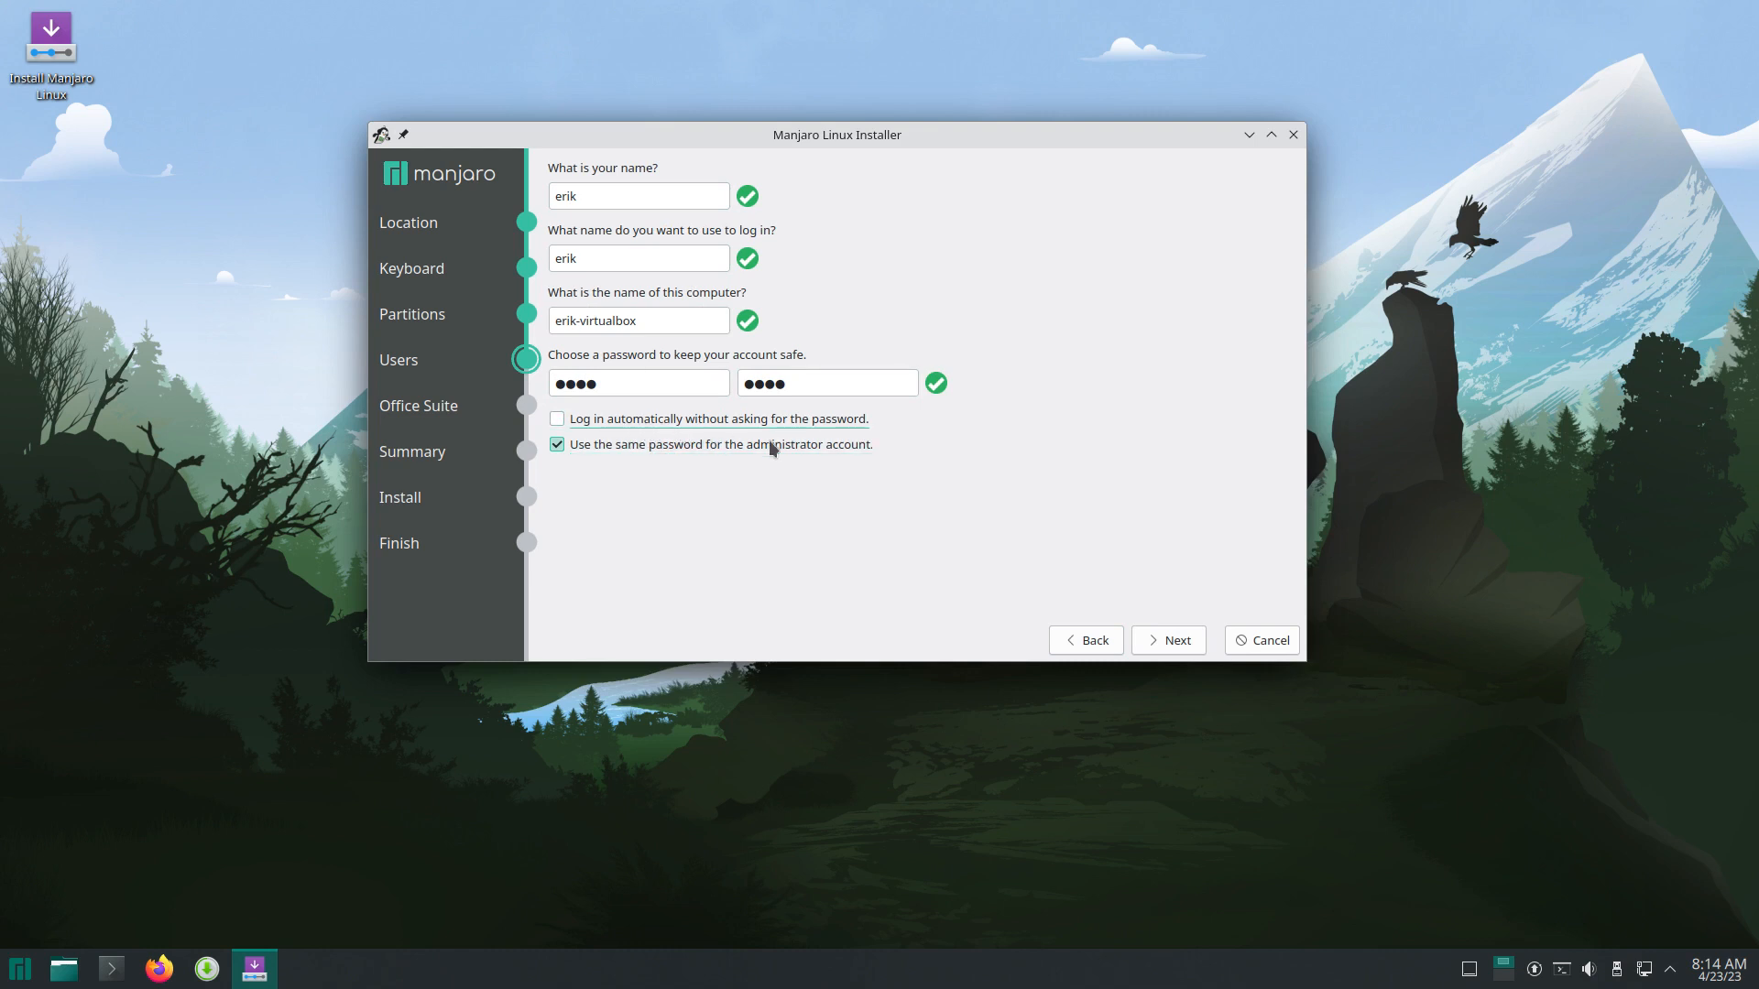
# Step: Choose No Office Suite and continue to the installation summary
pyautogui.click(1182, 644)
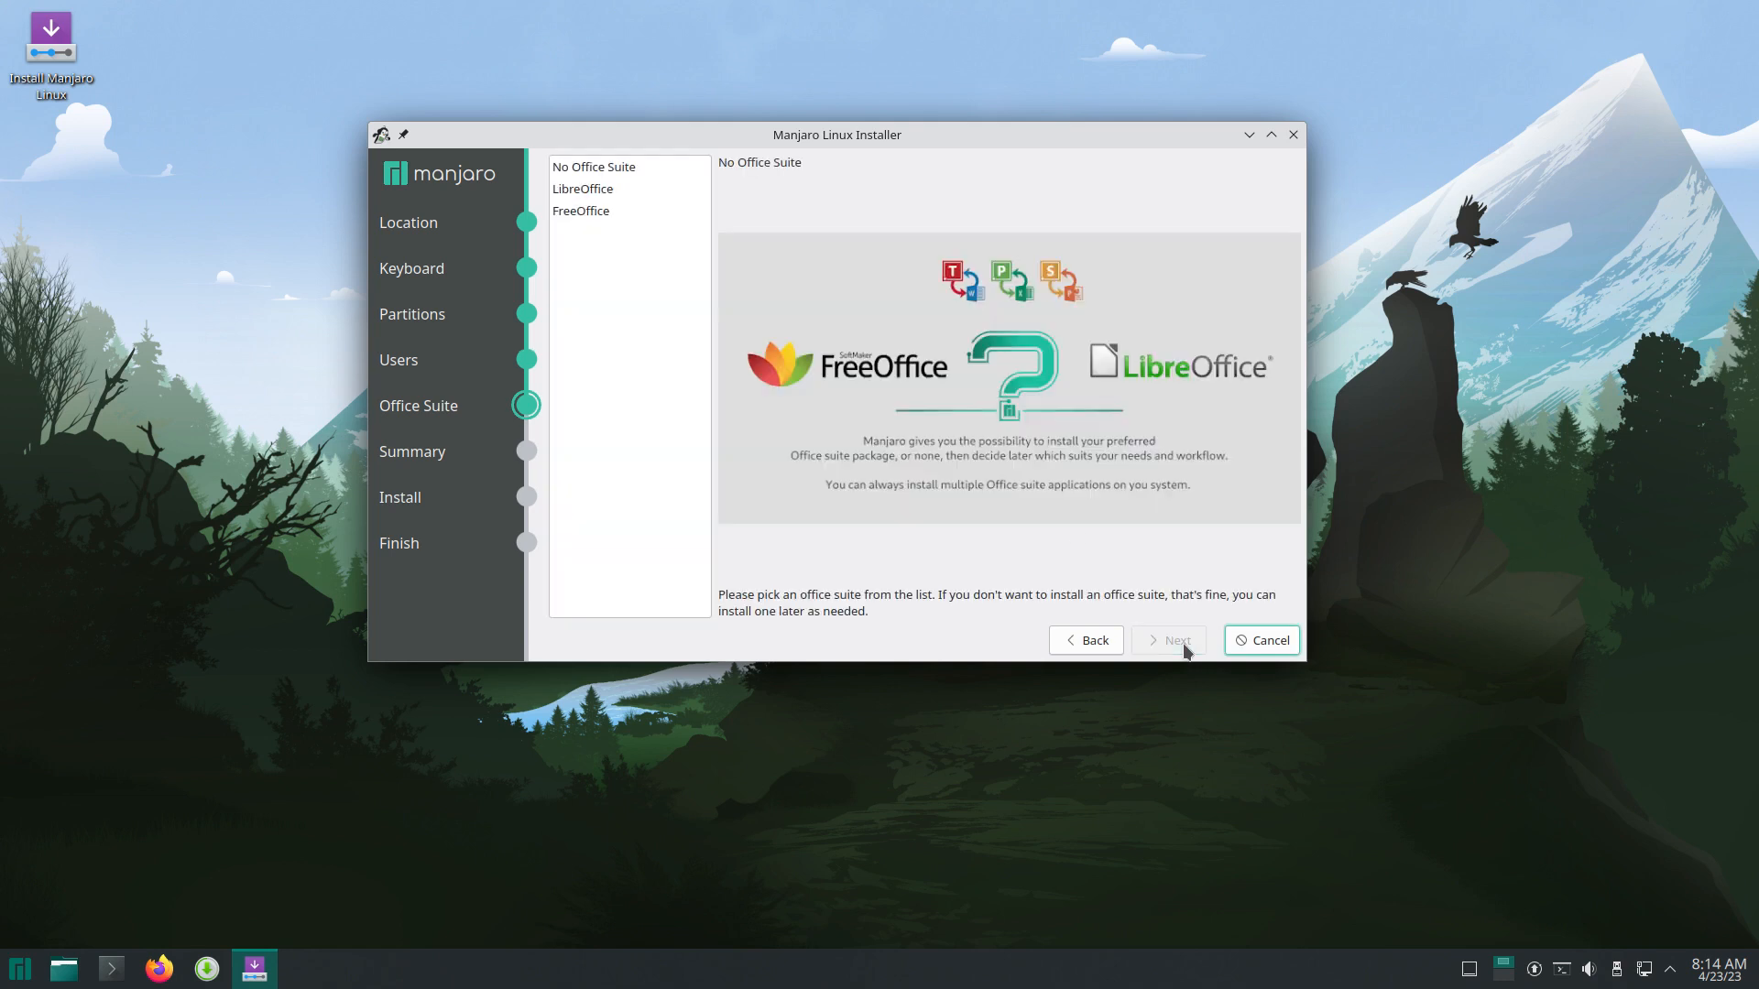
pyautogui.click(643, 172)
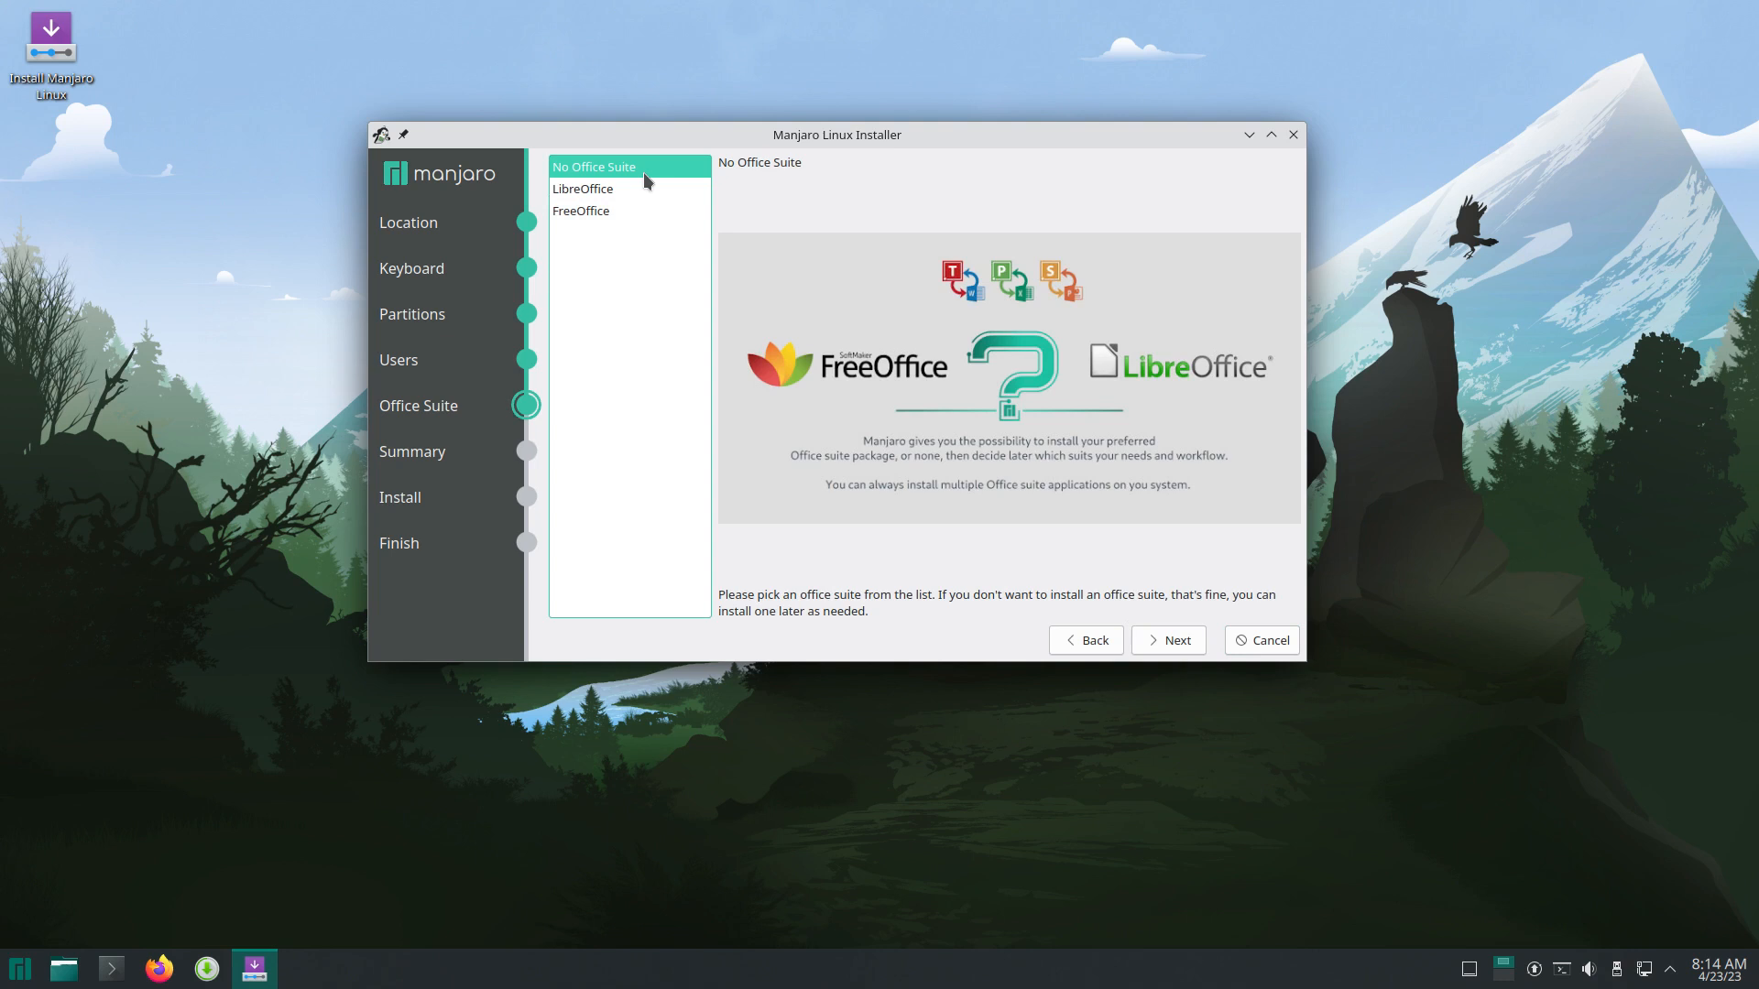
pyautogui.click(627, 189)
pyautogui.click(625, 210)
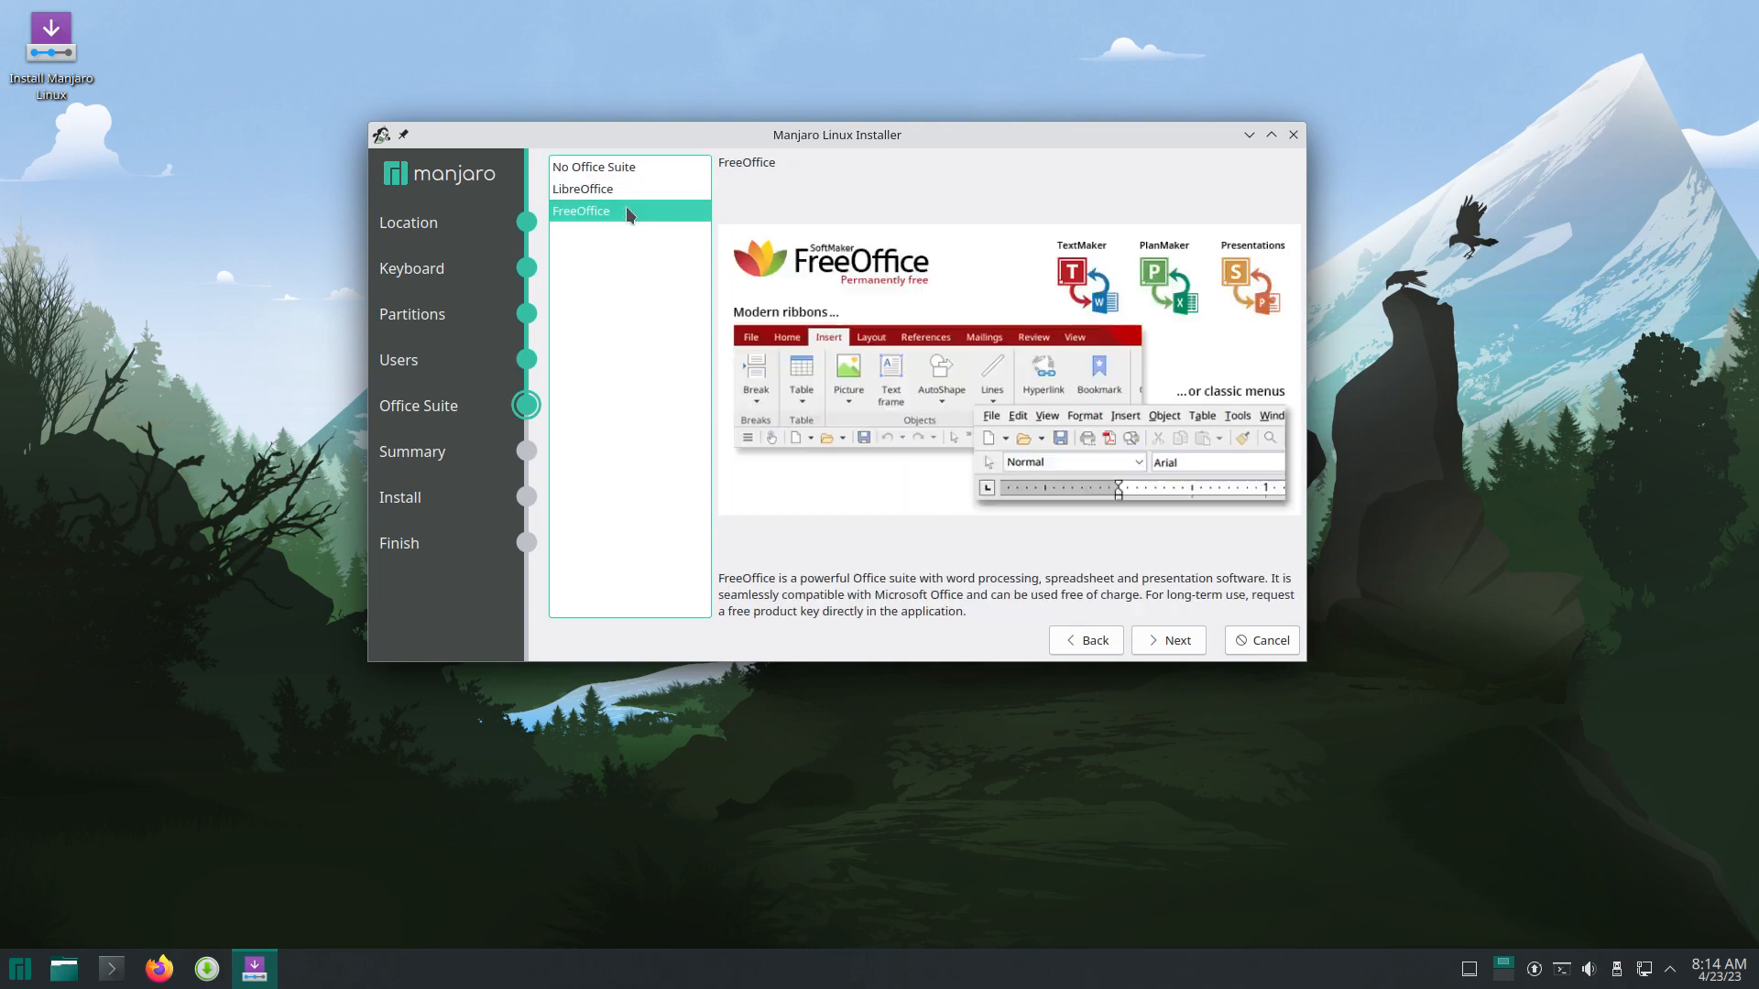
pyautogui.click(632, 170)
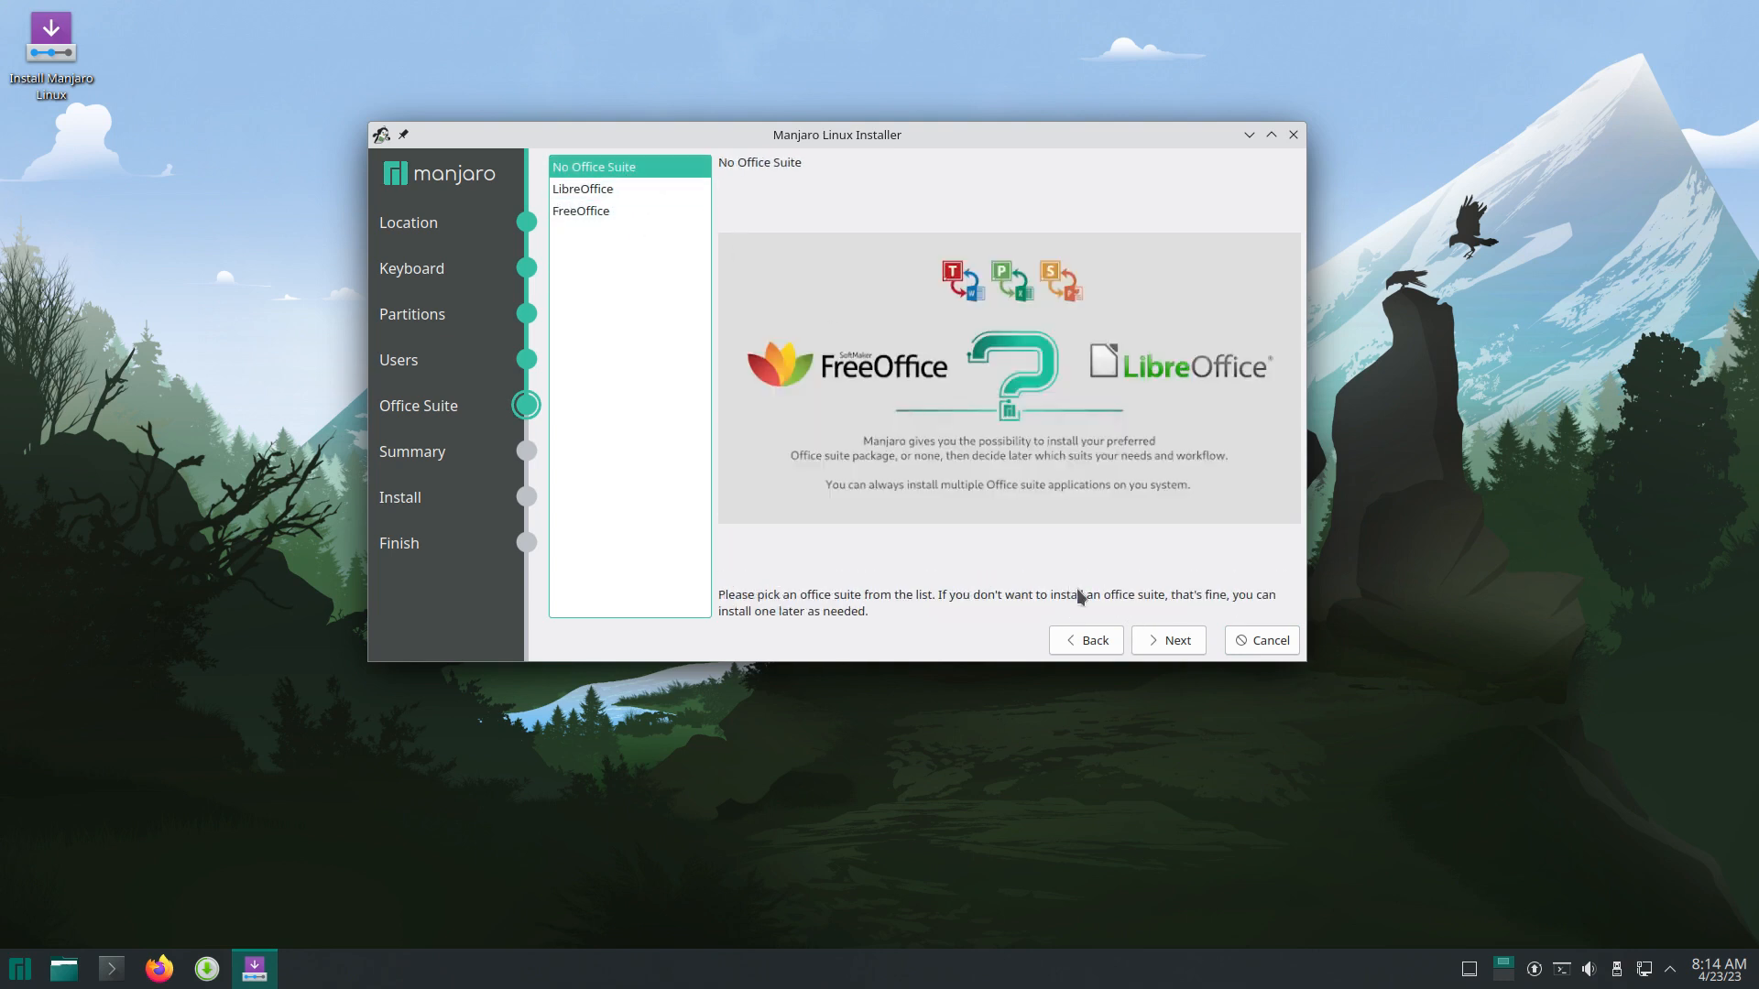
pyautogui.click(1162, 642)
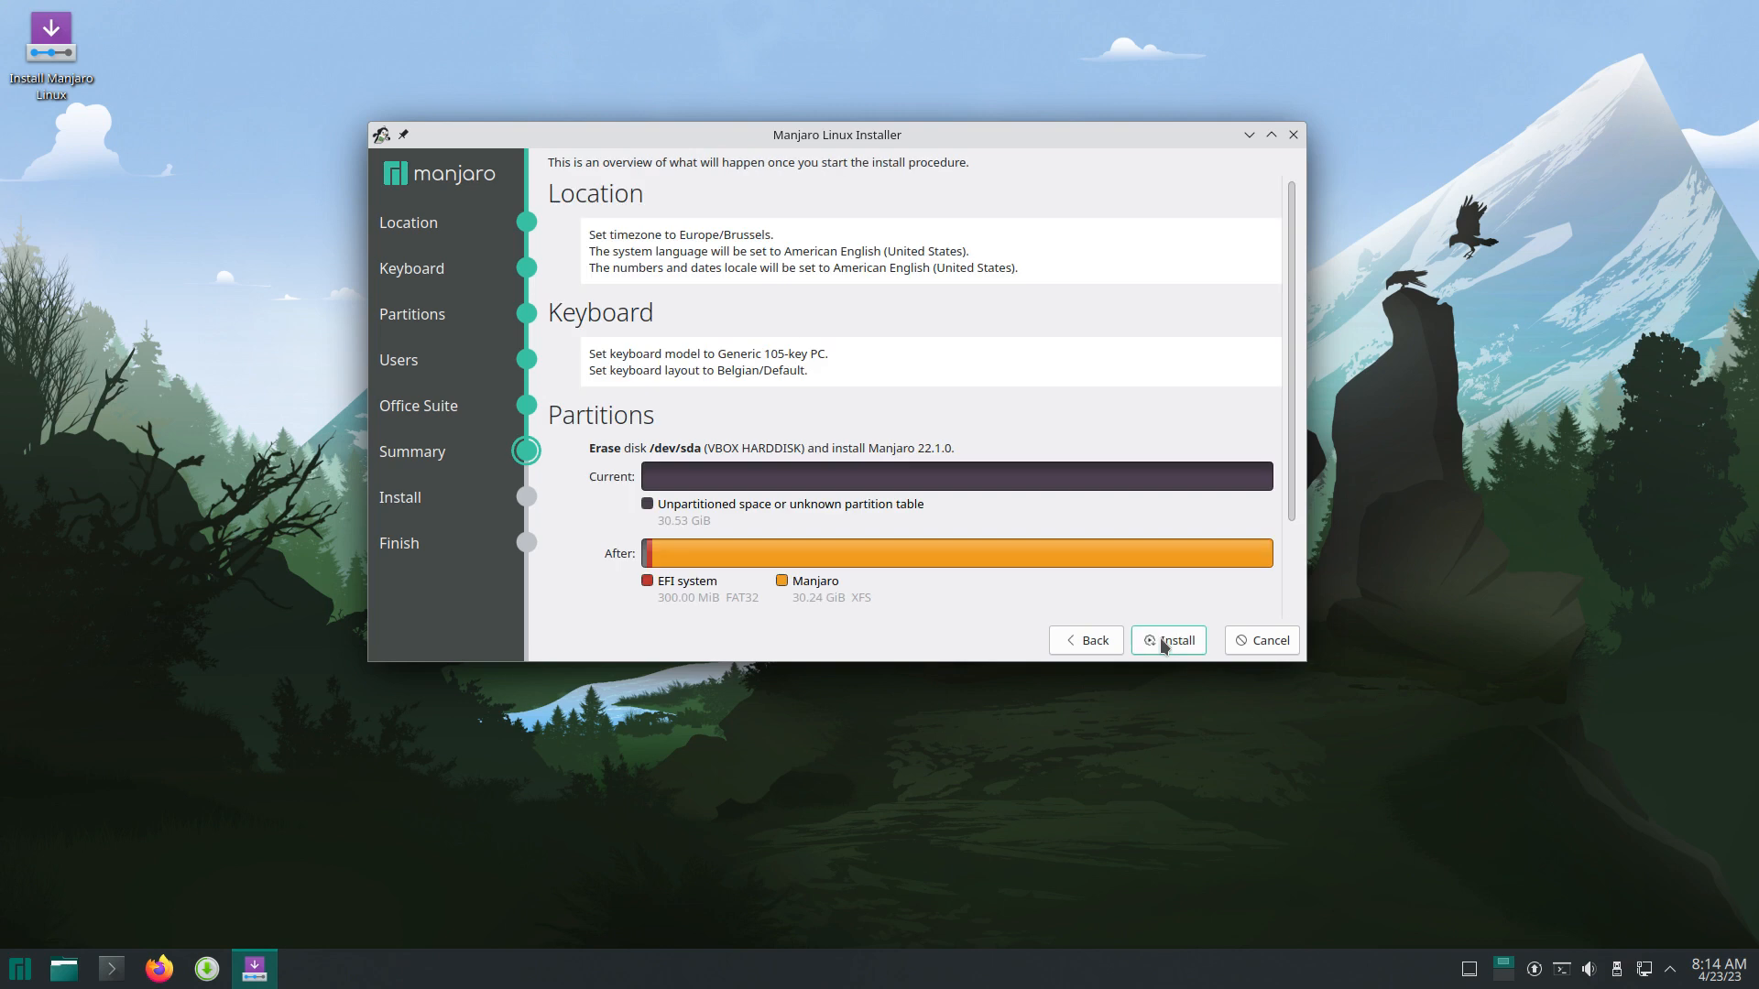
# Step: Start the installation with Install now, then move the installer window up-right and make it taller
pyautogui.click(1174, 644)
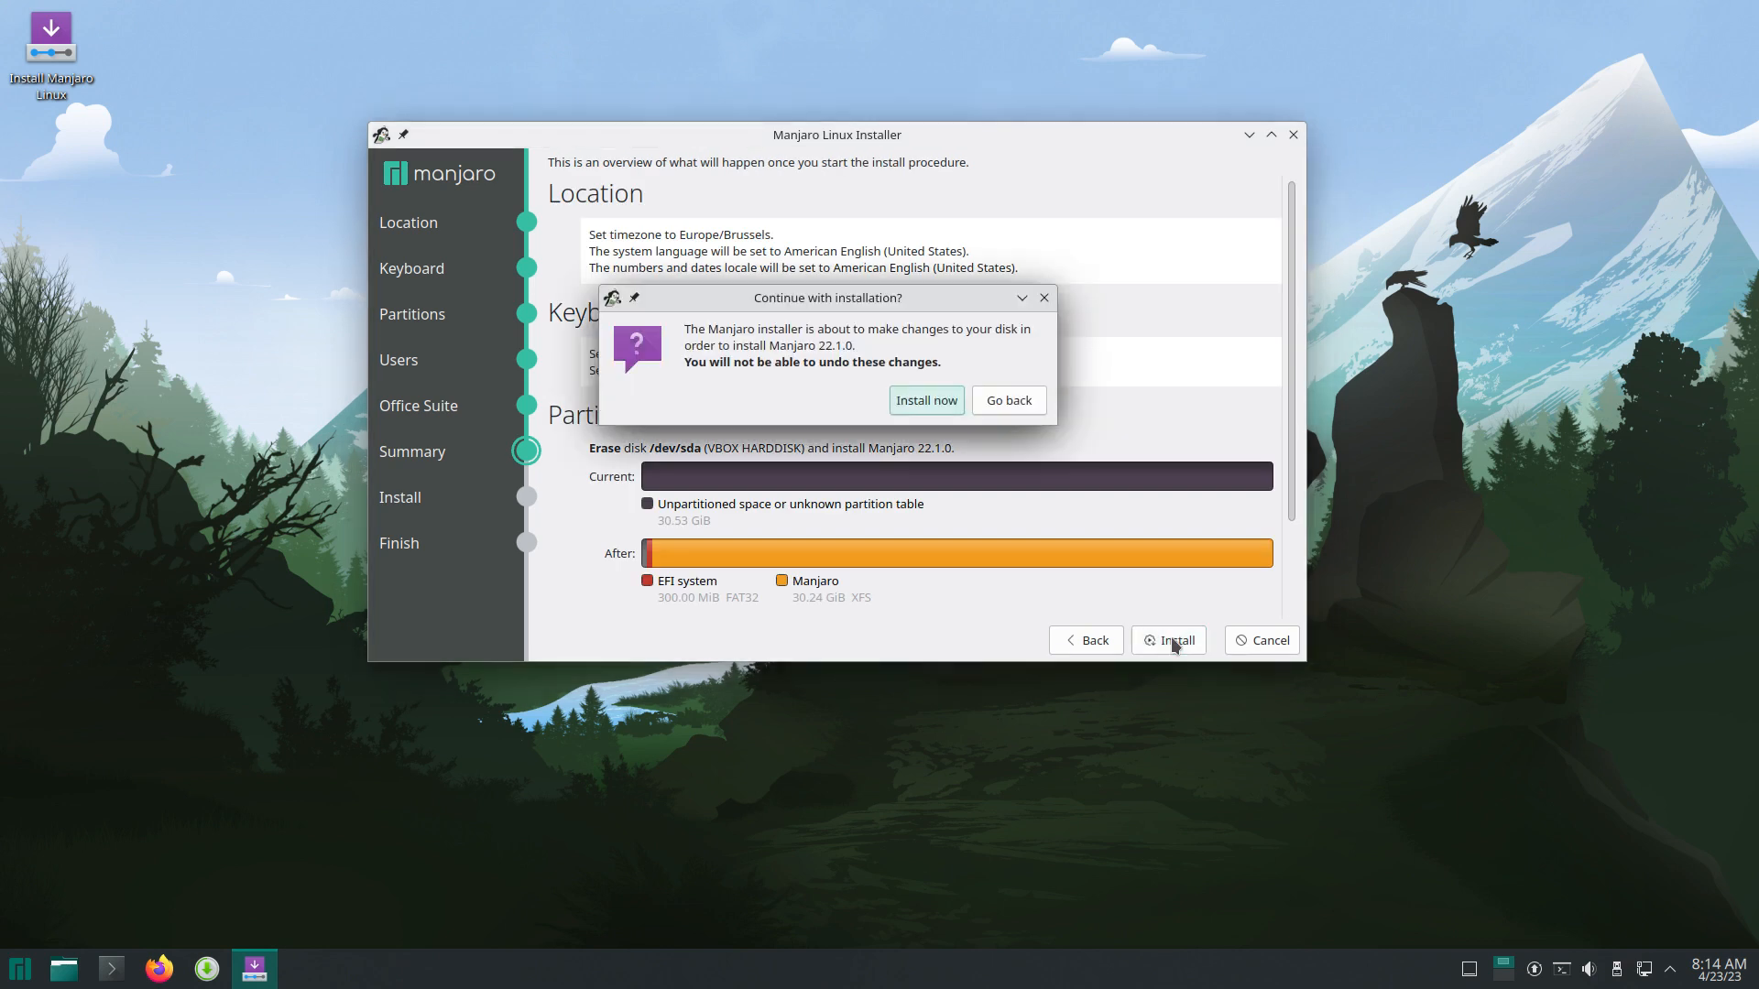
pyautogui.click(937, 403)
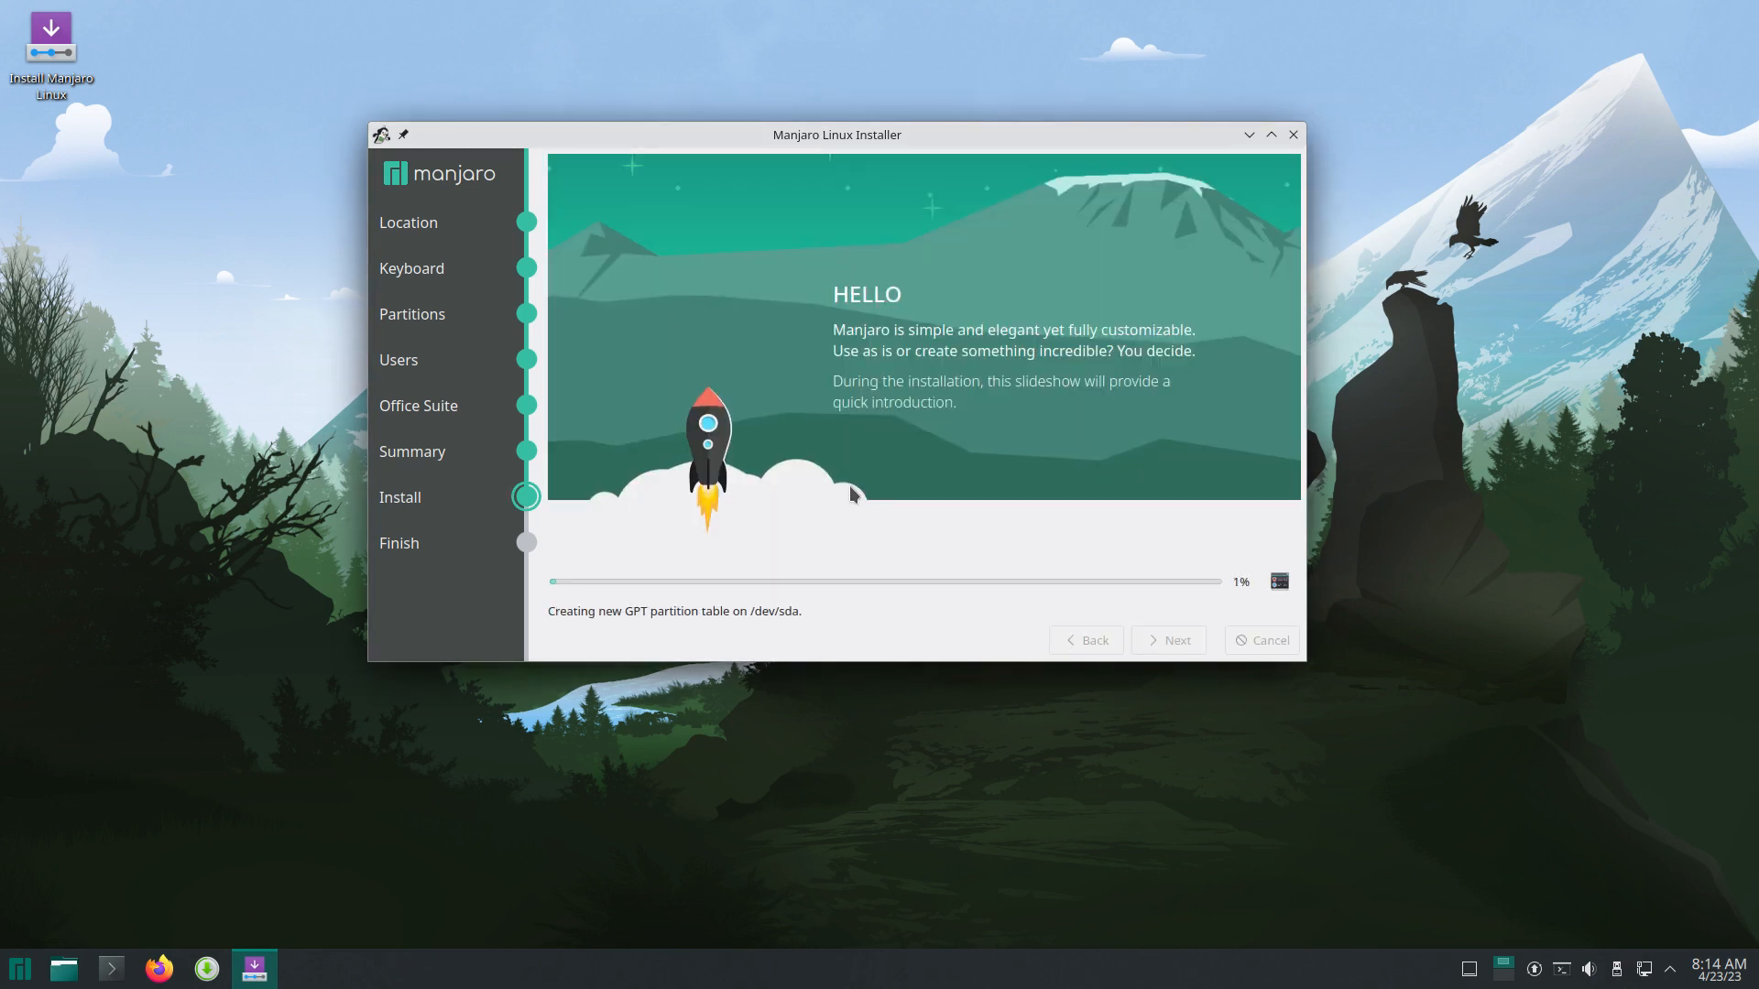
pyautogui.moveTo(921, 135); pyautogui.dragTo(1214, 64)
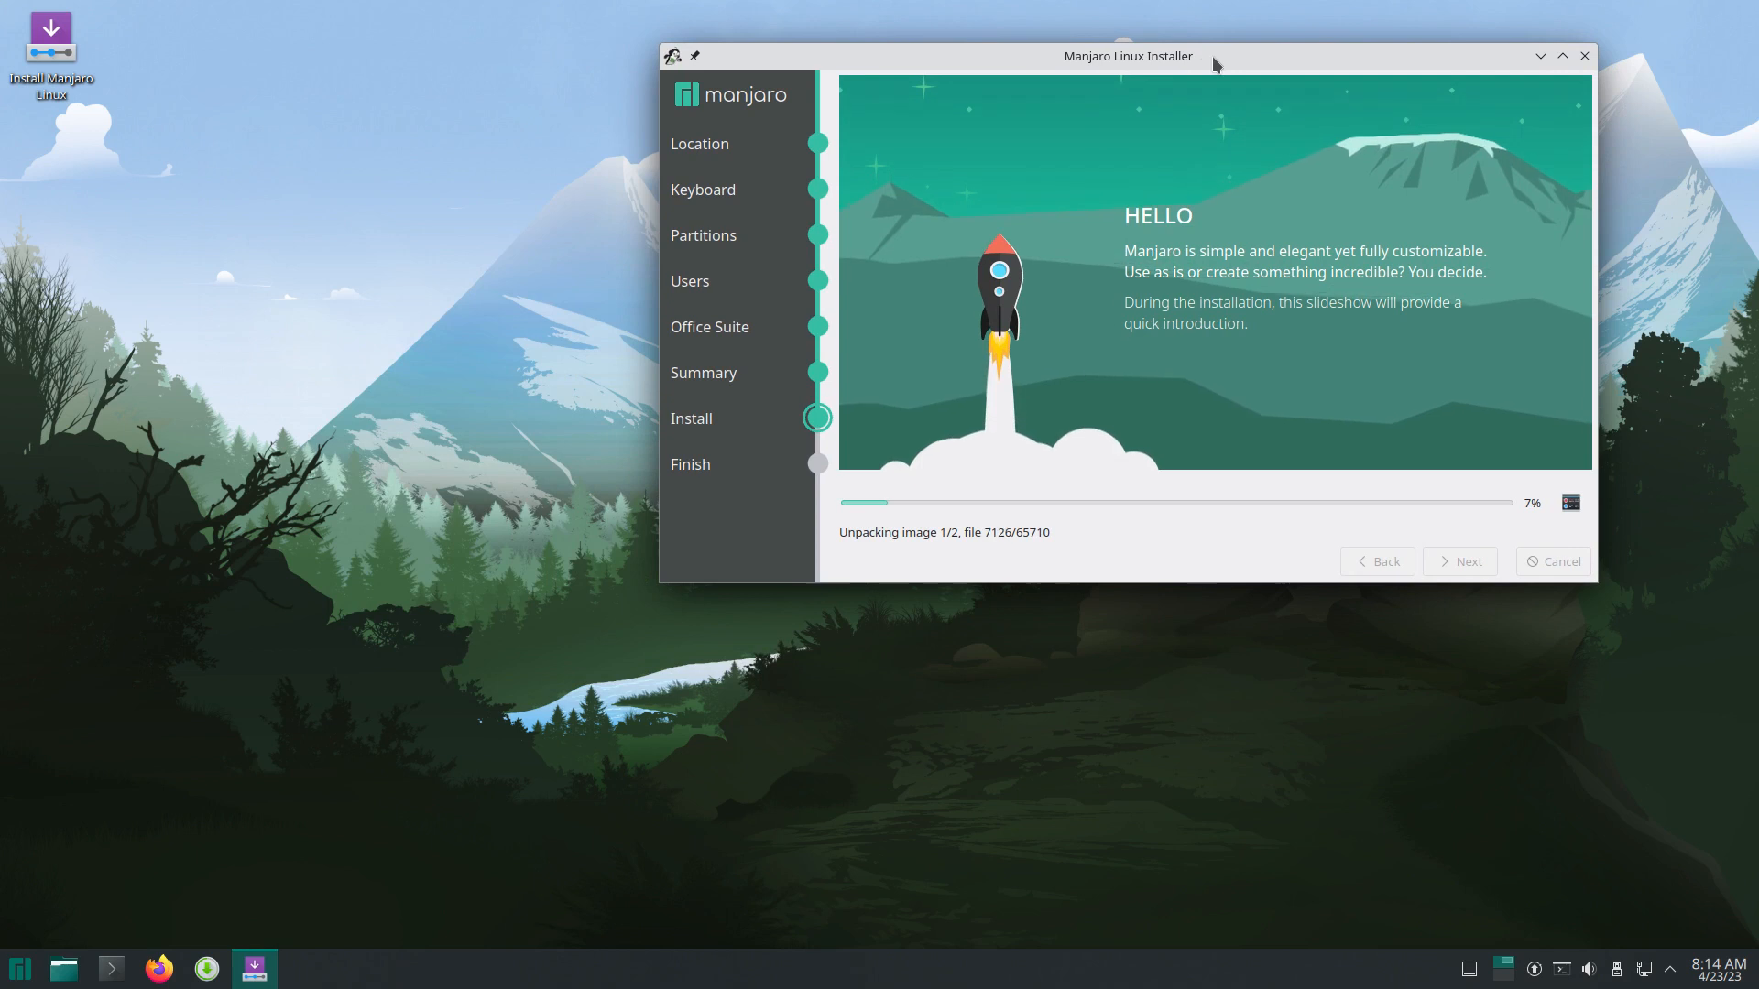
pyautogui.moveTo(1343, 596); pyautogui.dragTo(1512, 449)
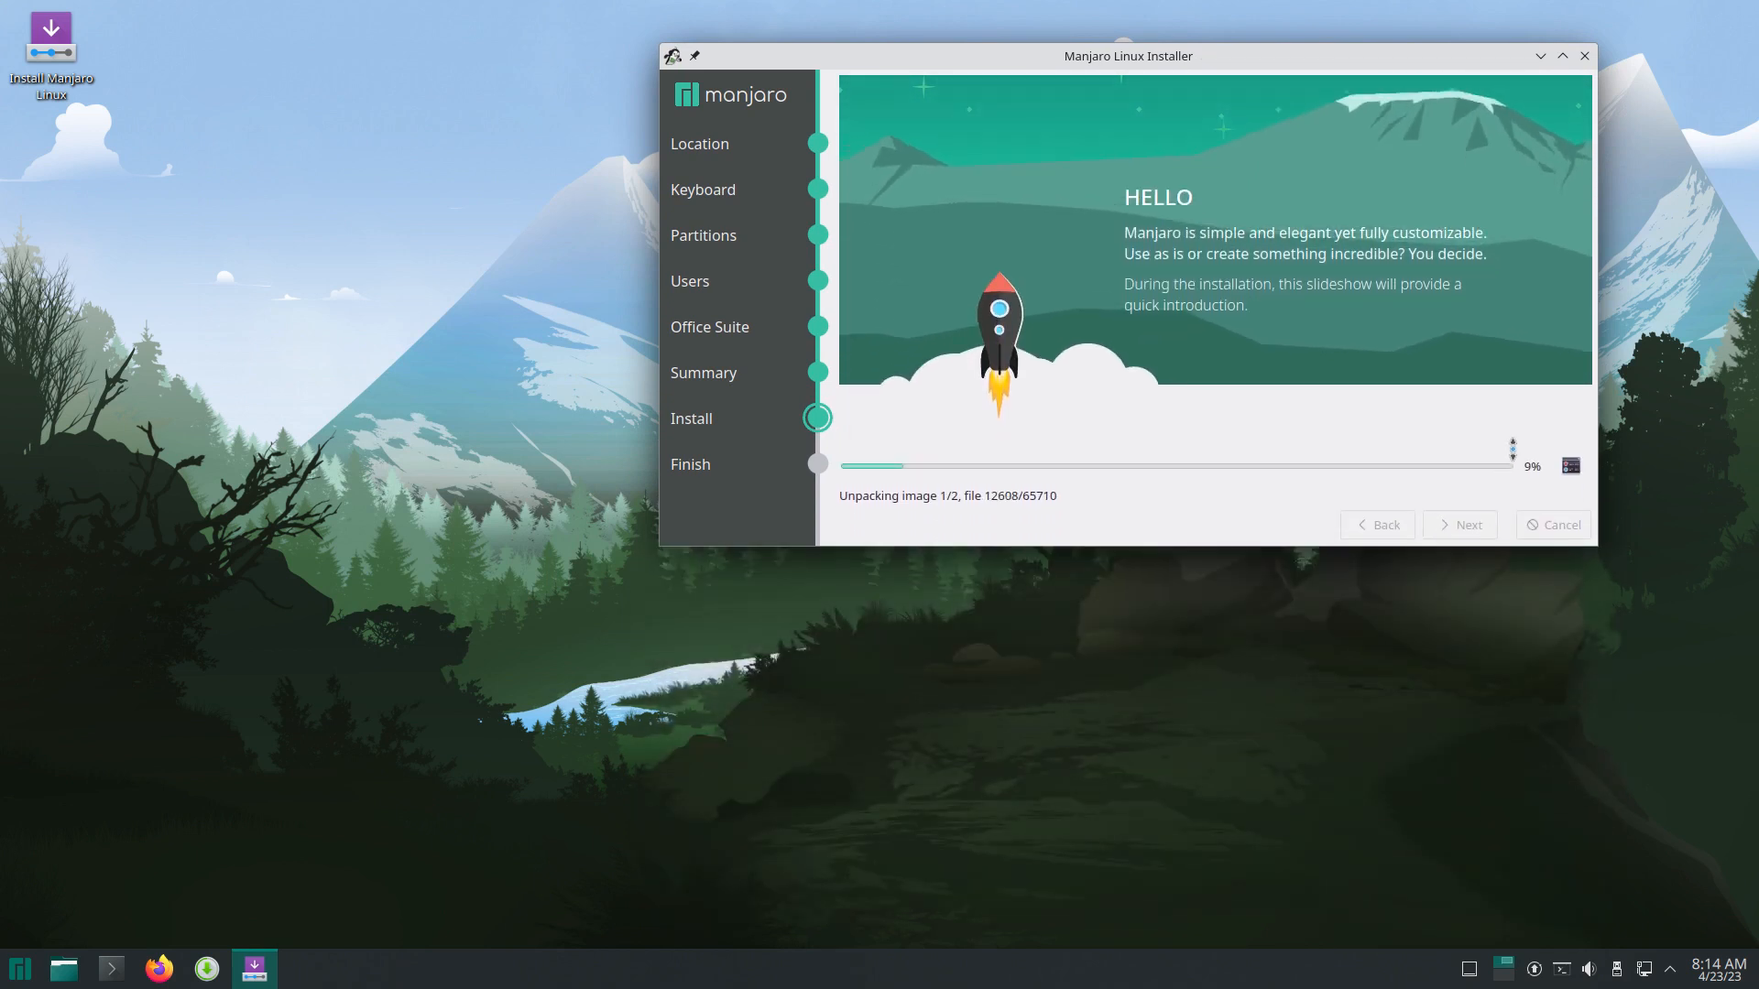
# Step: Show the detailed installation log and select the rsync command and rootfs temporary path
pyautogui.click(1570, 466)
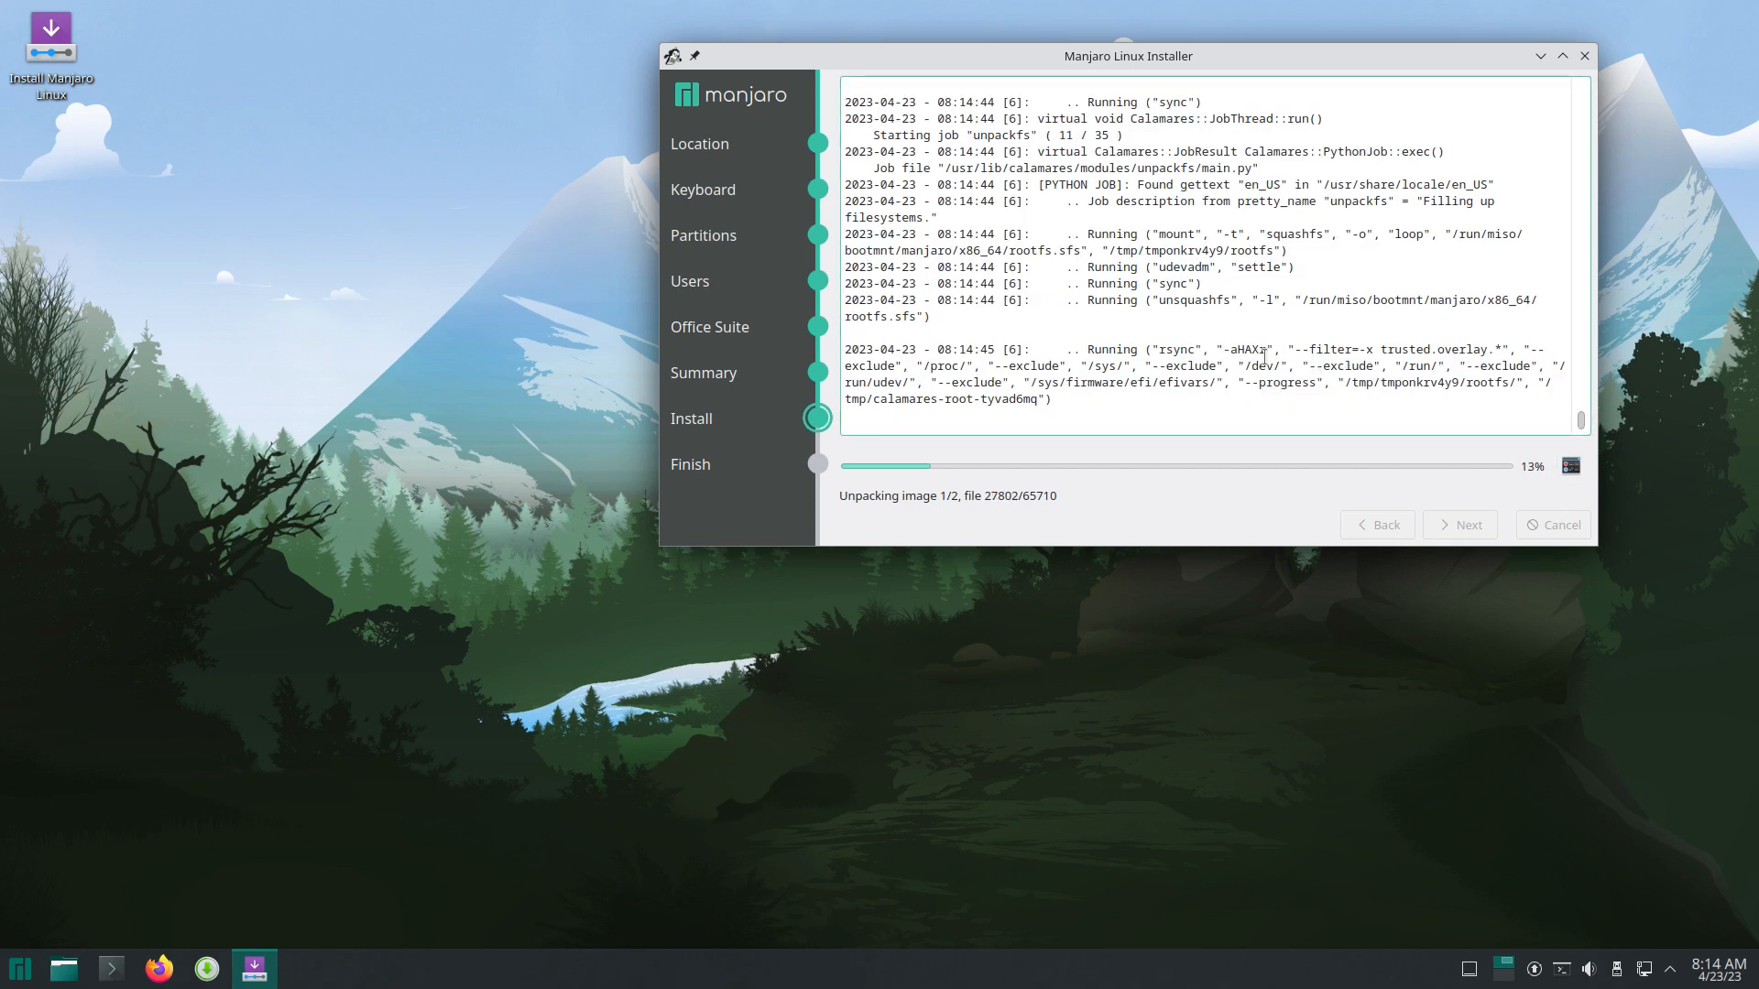
pyautogui.moveTo(1160, 351); pyautogui.dragTo(1207, 352)
pyautogui.moveTo(1380, 386); pyautogui.dragTo(1507, 387)
pyautogui.moveTo(1352, 383); pyautogui.dragTo(1532, 285)
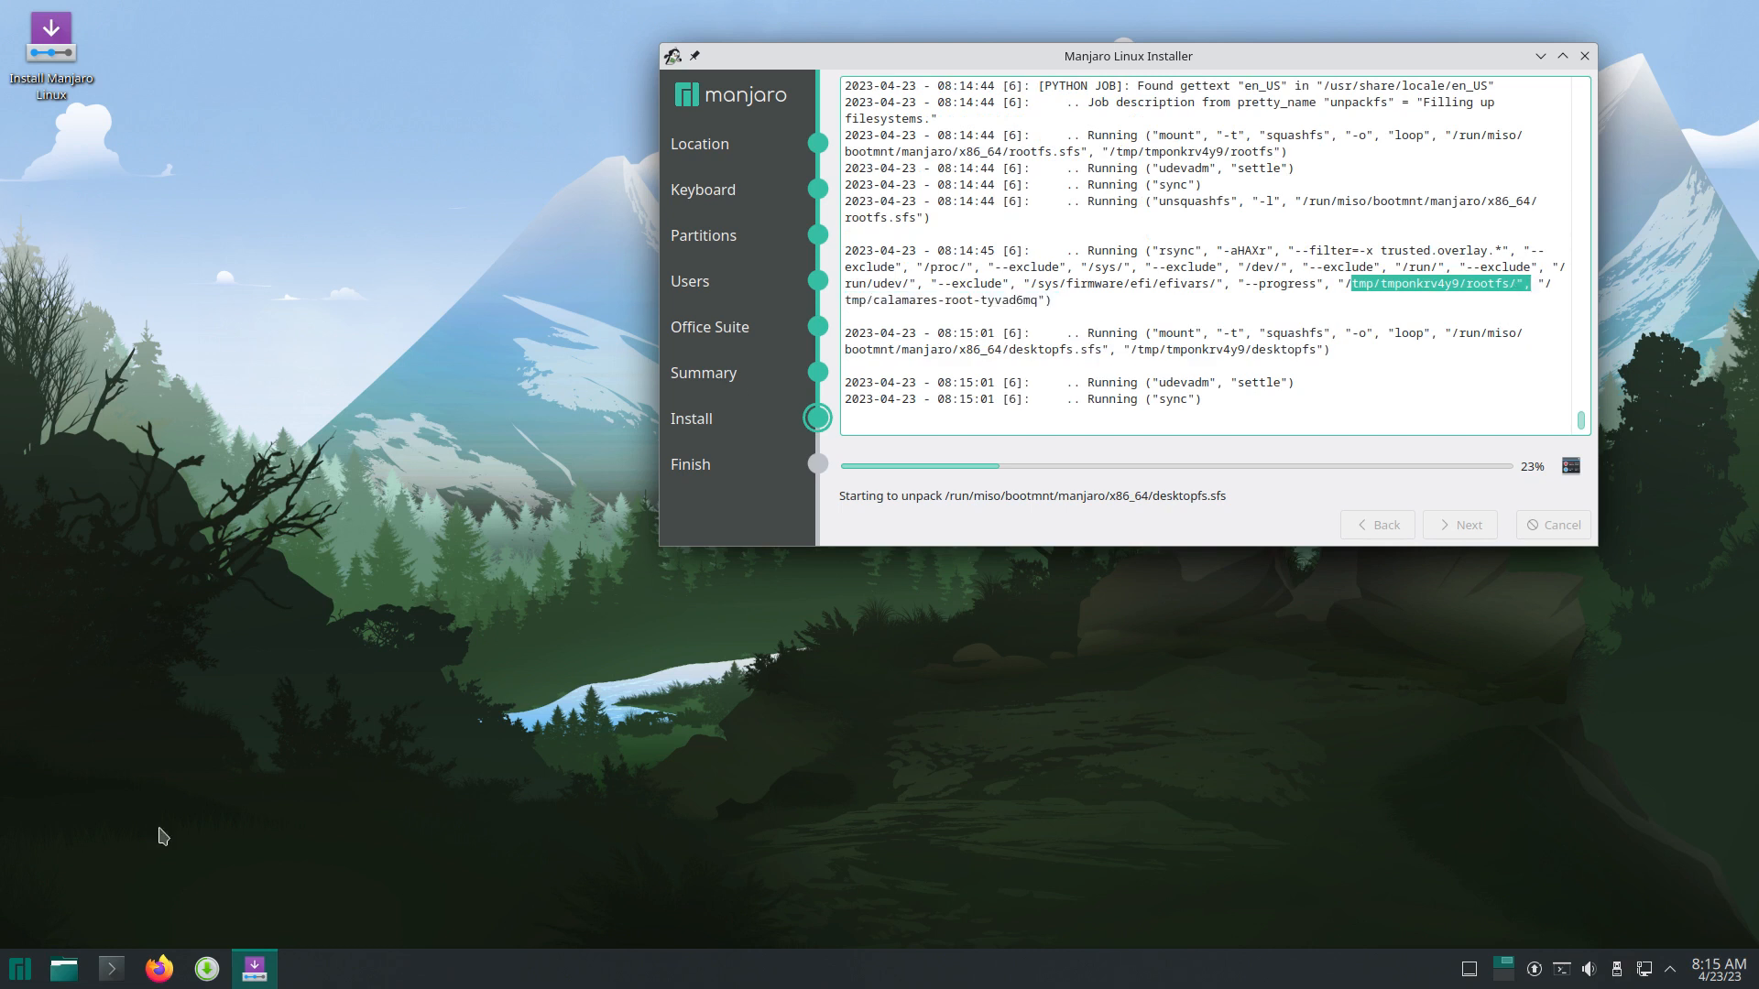
# Step: Open Dolphin at the top-left, browse the filesystem root and peek into tmp
pyautogui.click(71, 981)
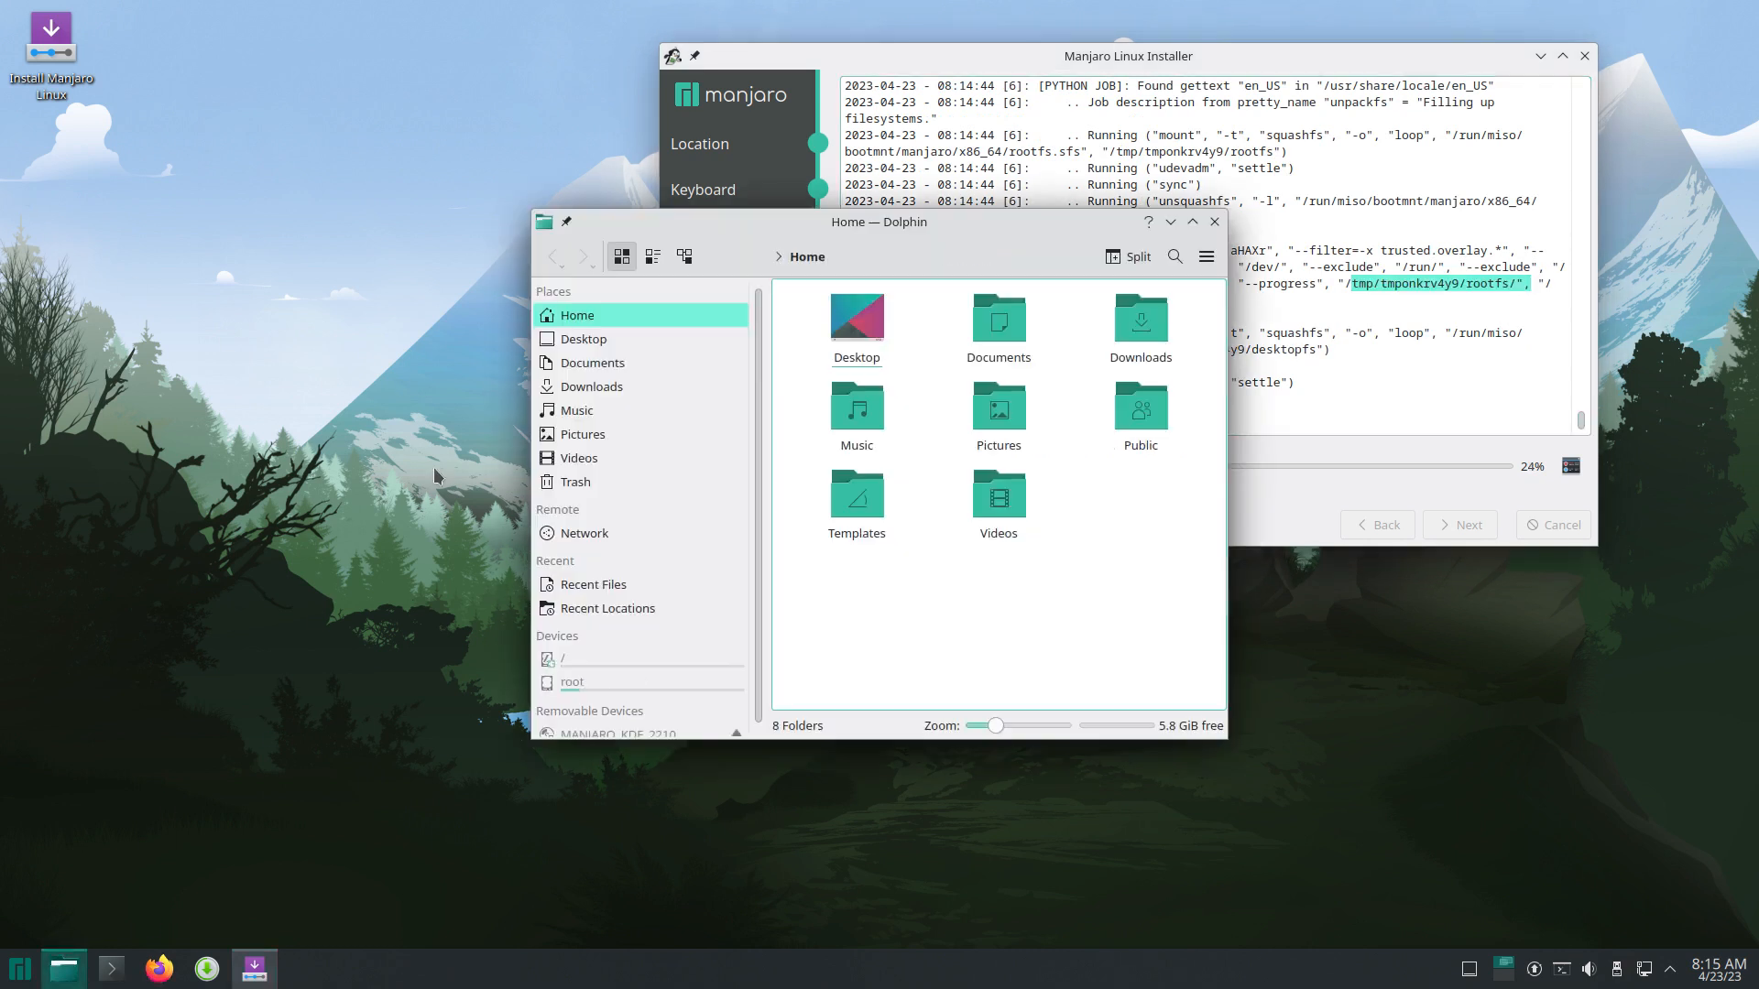
pyautogui.moveTo(940, 241); pyautogui.dragTo(524, 150)
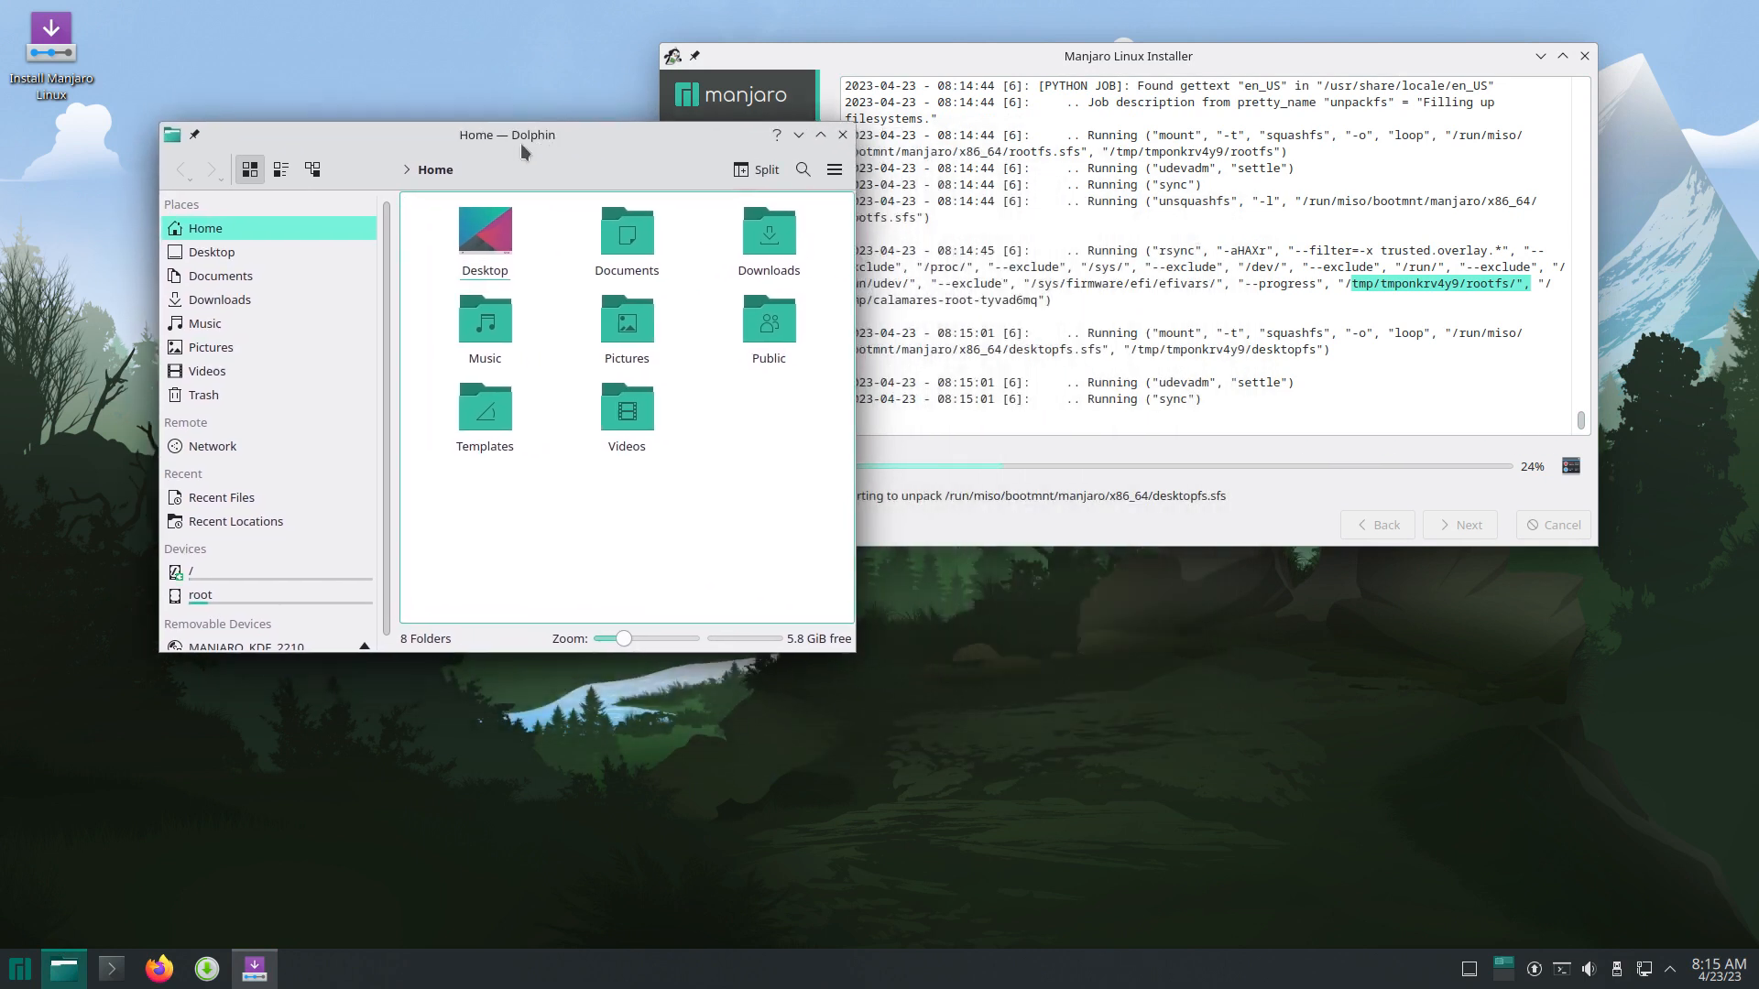
pyautogui.click(225, 569)
pyautogui.scroll(-3, 629, 559)
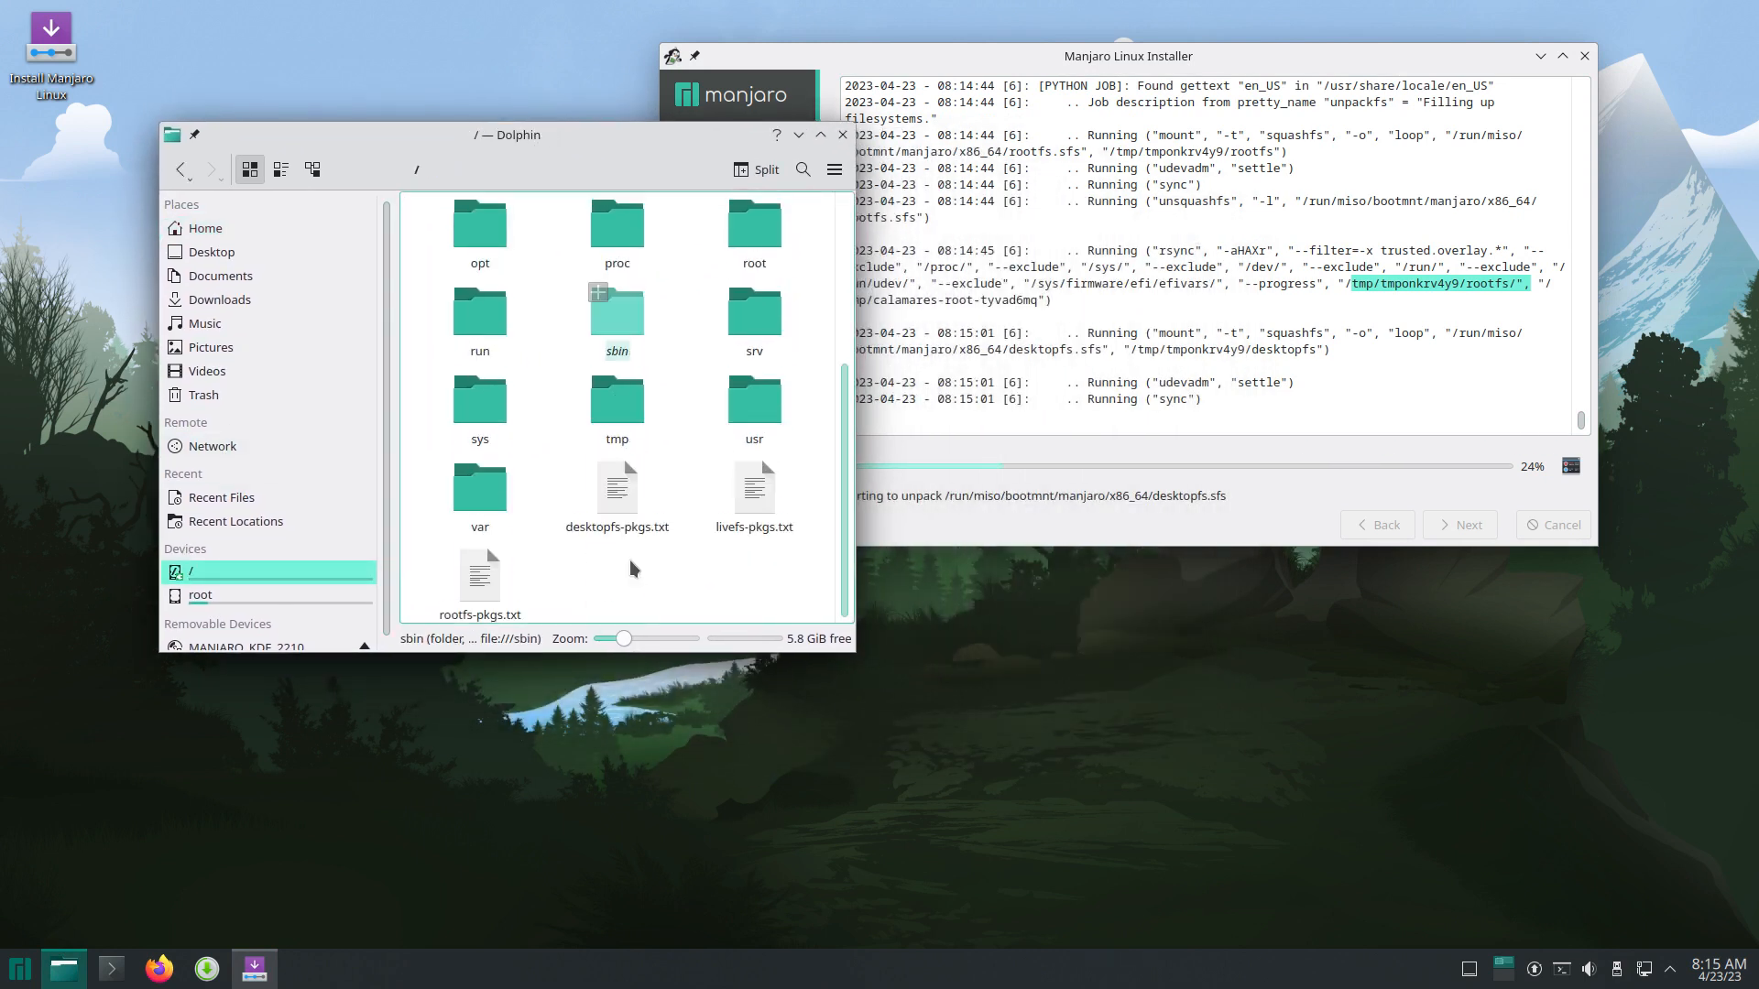
pyautogui.click(612, 403)
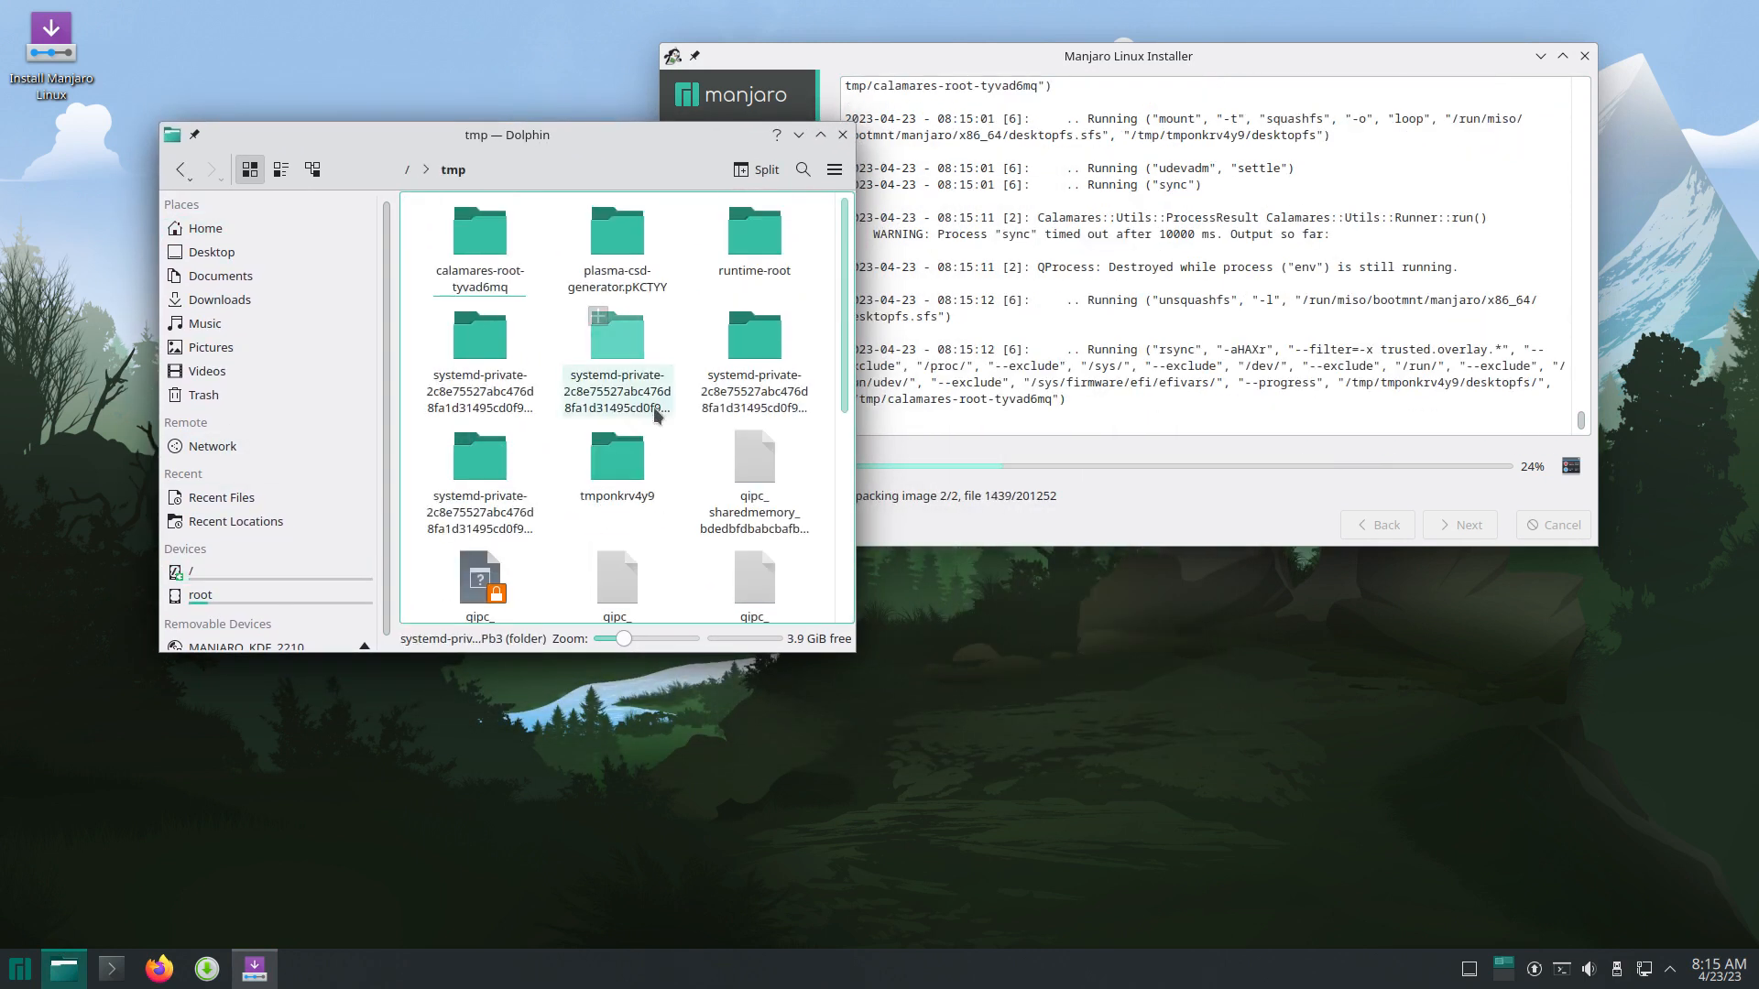
pyautogui.hotkey('alt', 'Left')
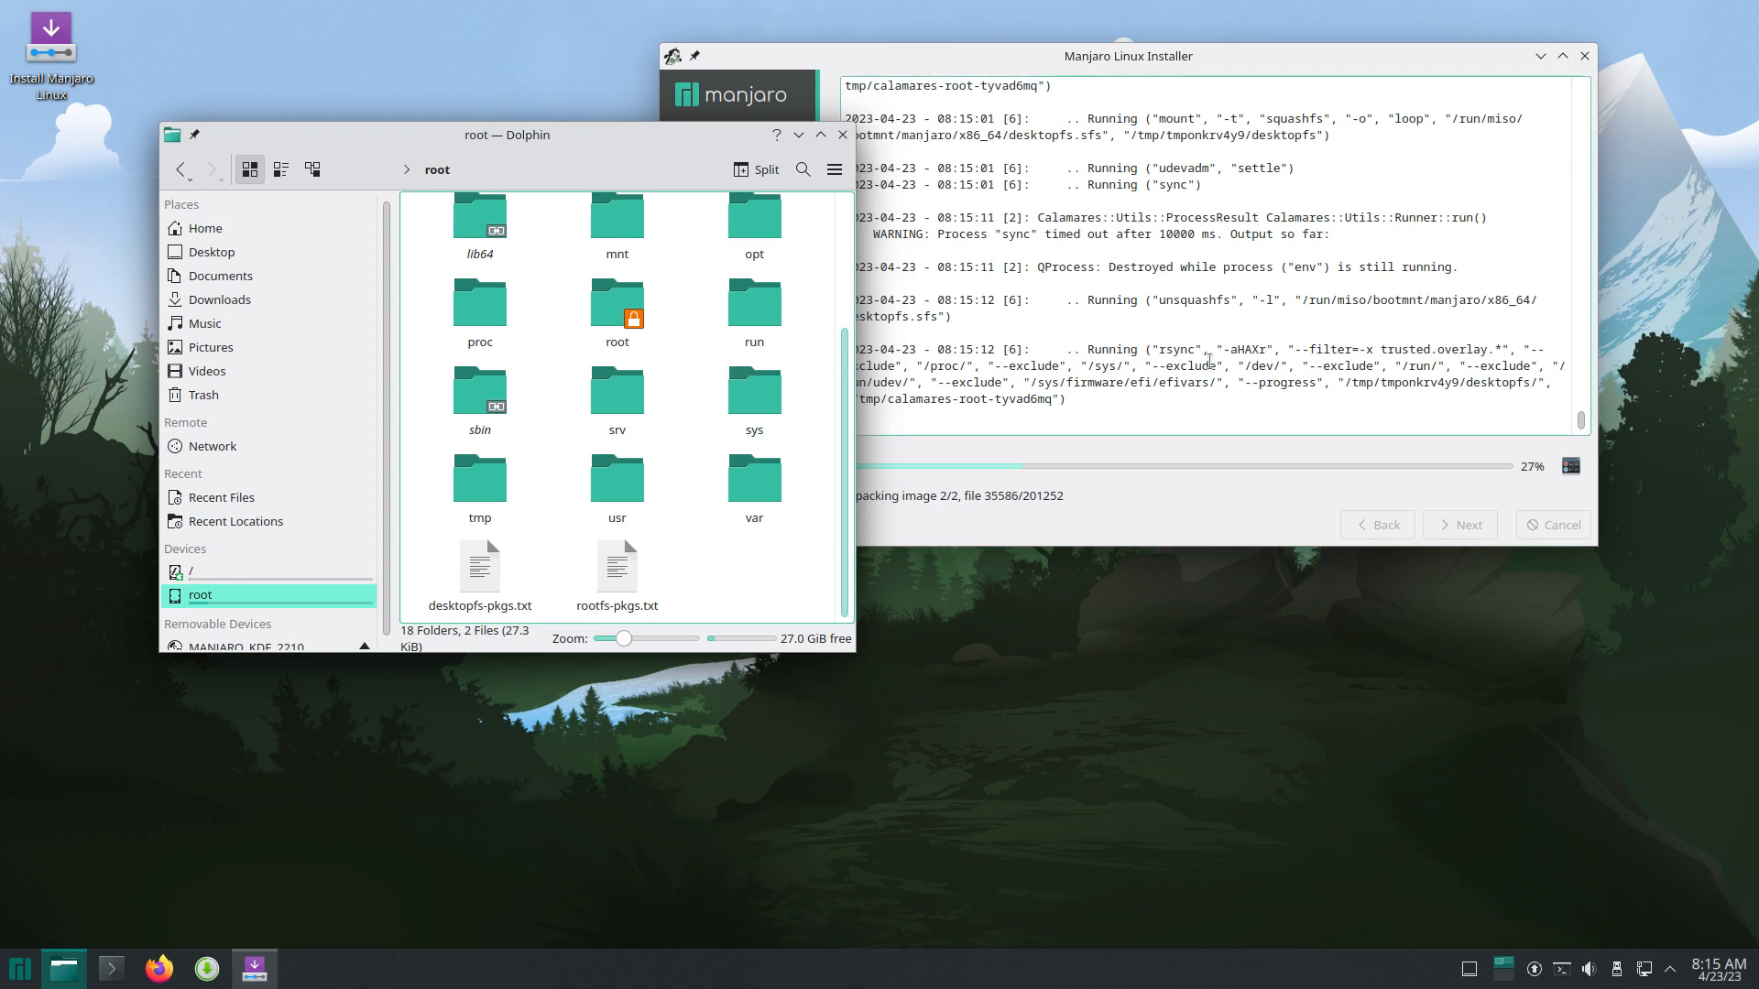
# Step: Select the desktopfs.sfs path in the log, then open /run/miso in Dolphin
pyautogui.moveTo(1309, 304); pyautogui.dragTo(1540, 308)
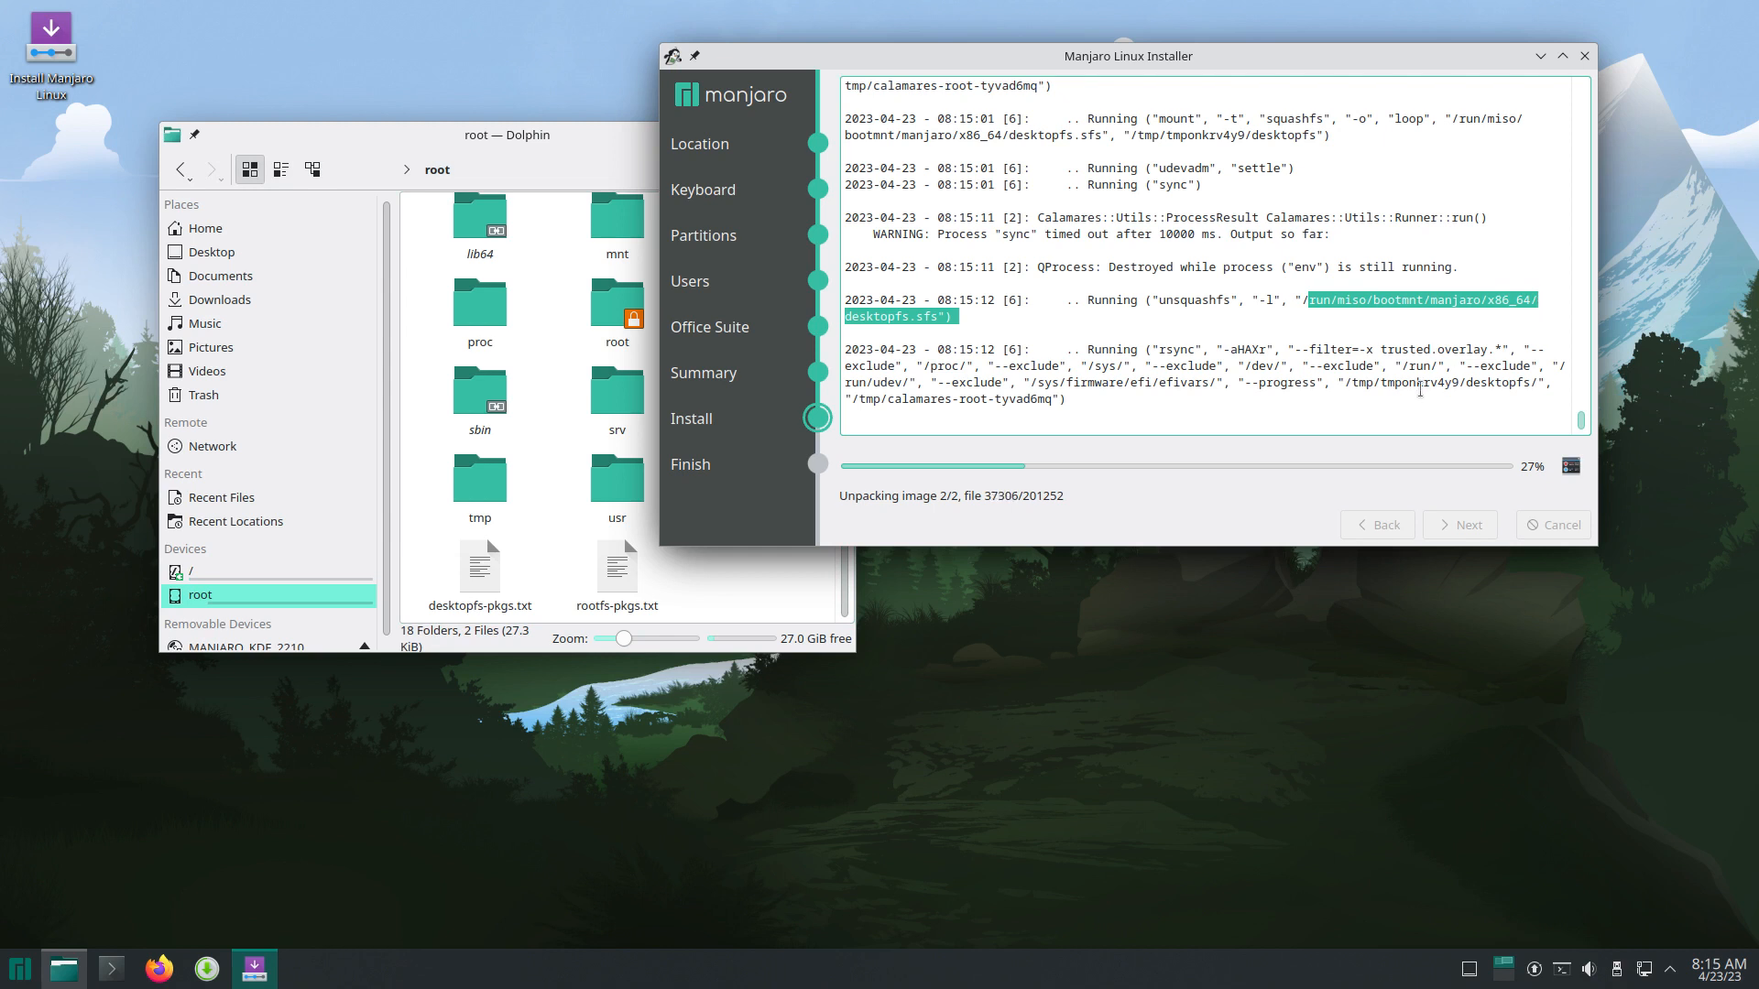
pyautogui.scroll(4, 440, 472)
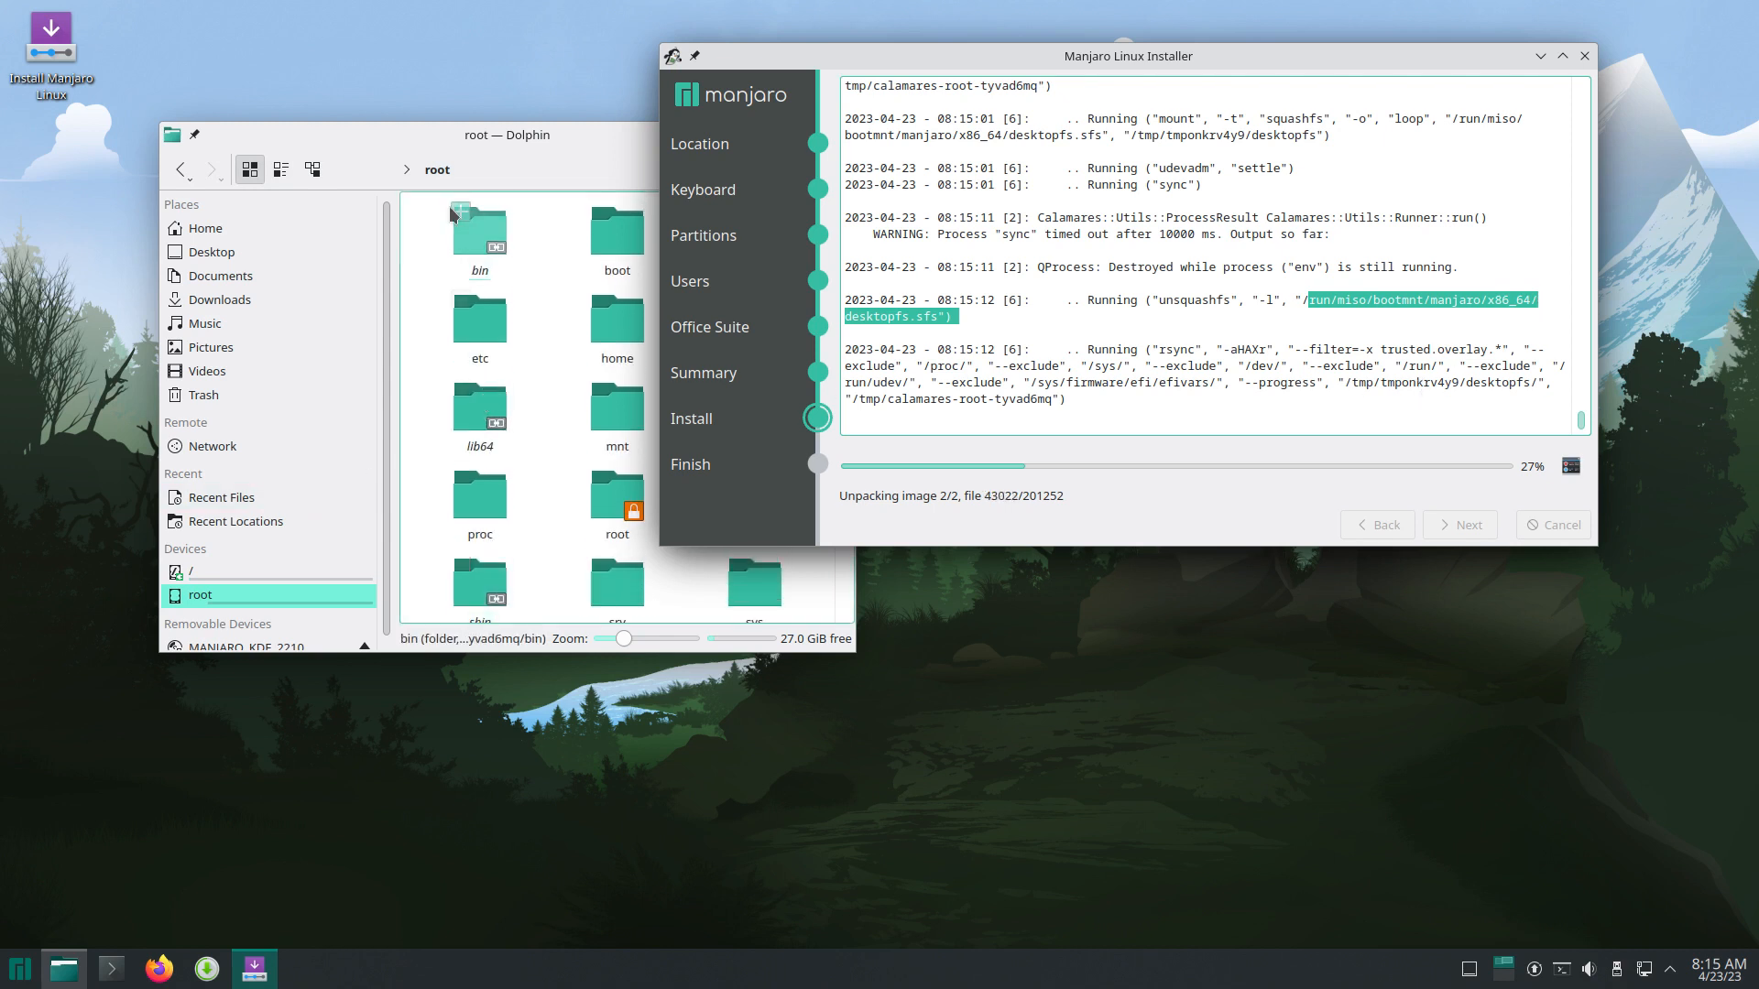
pyautogui.click(406, 170)
pyautogui.click(437, 194)
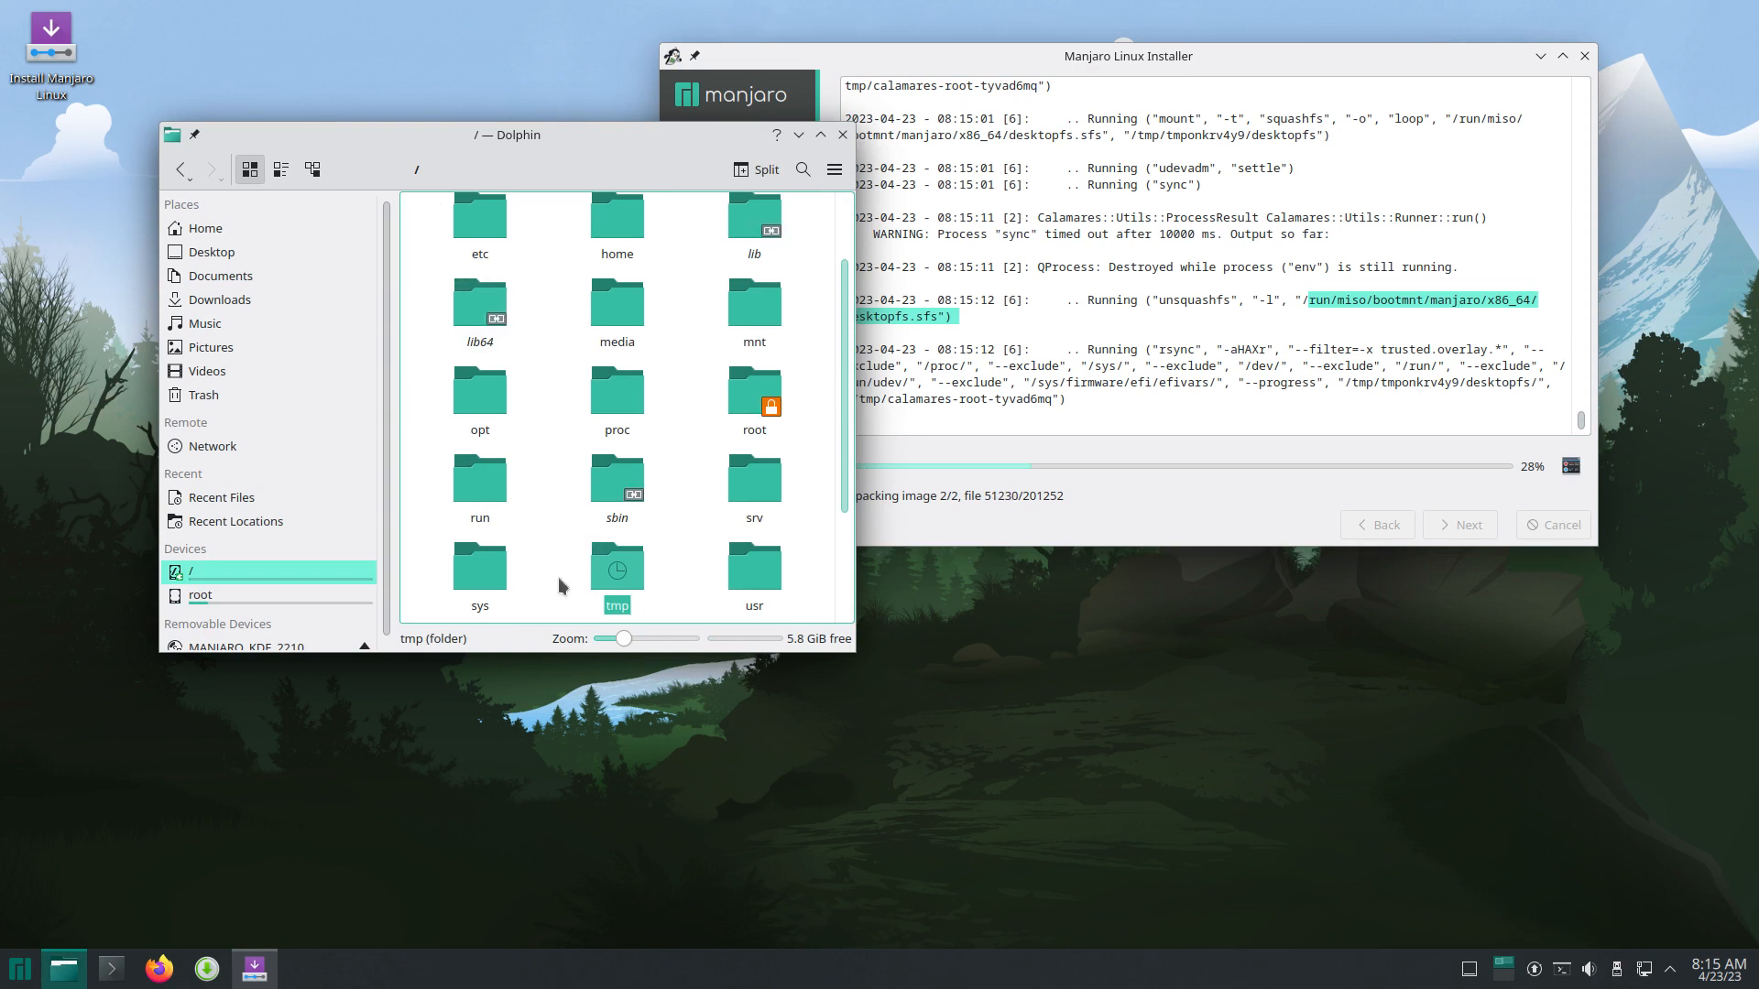
pyautogui.write('ru')
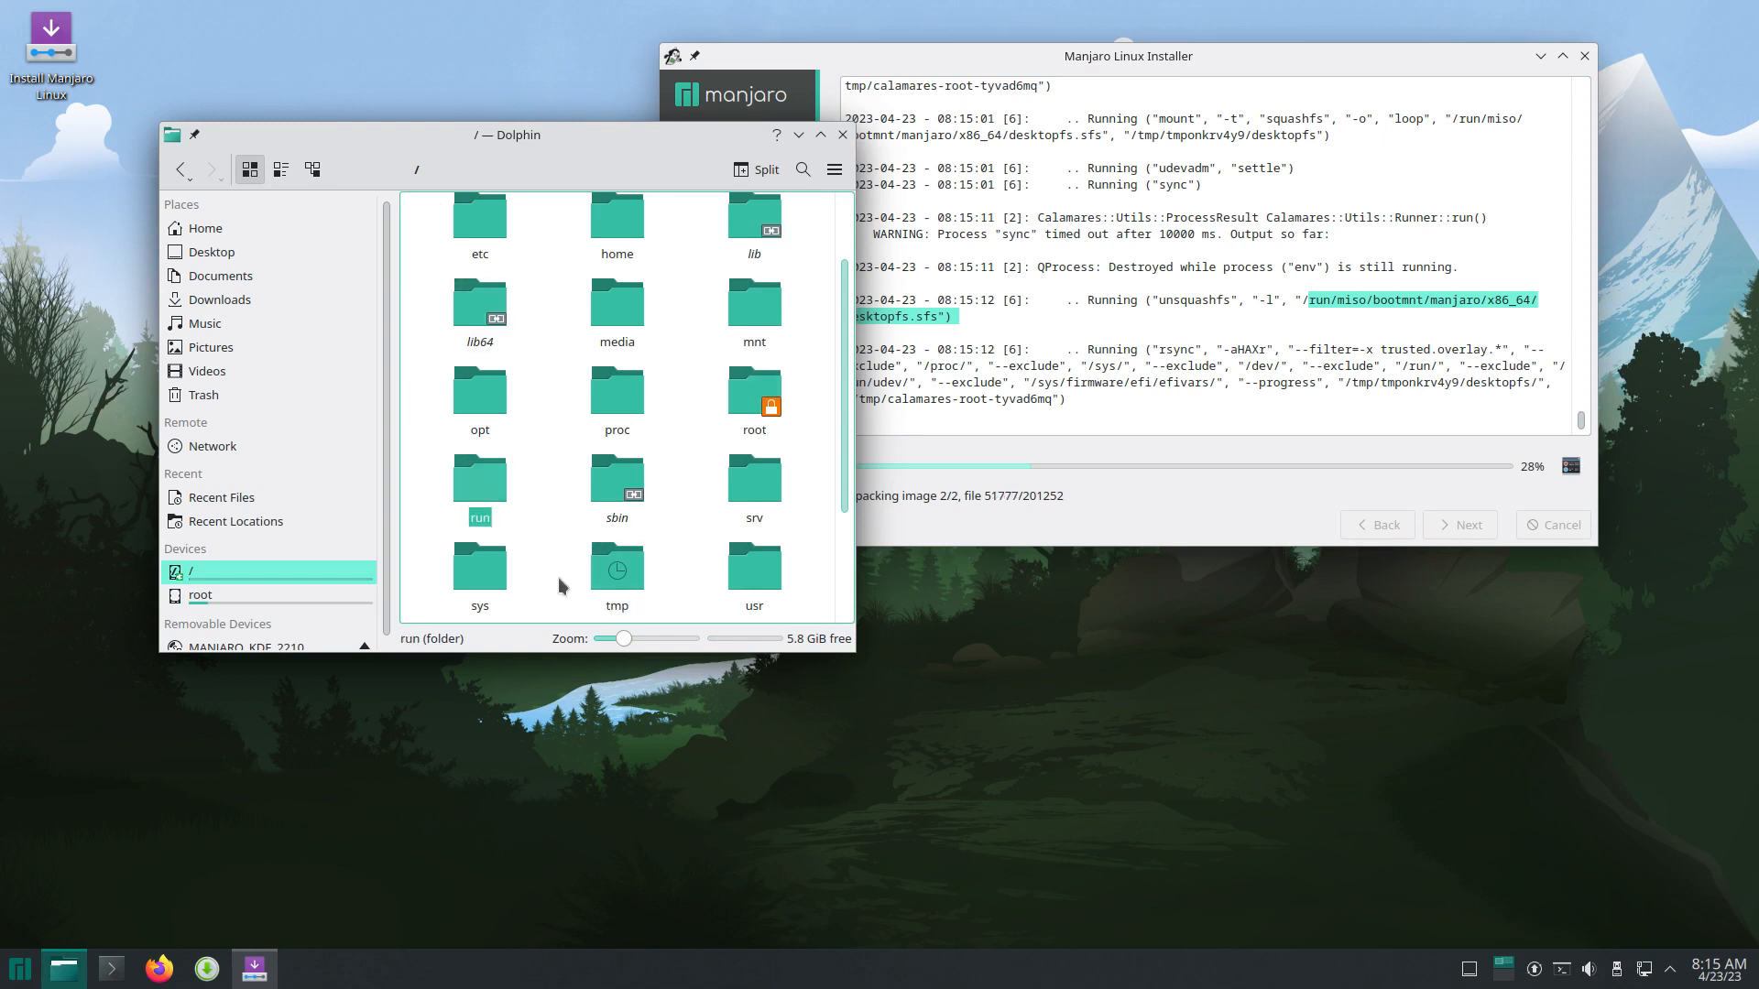
pyautogui.doubleClick(479, 476)
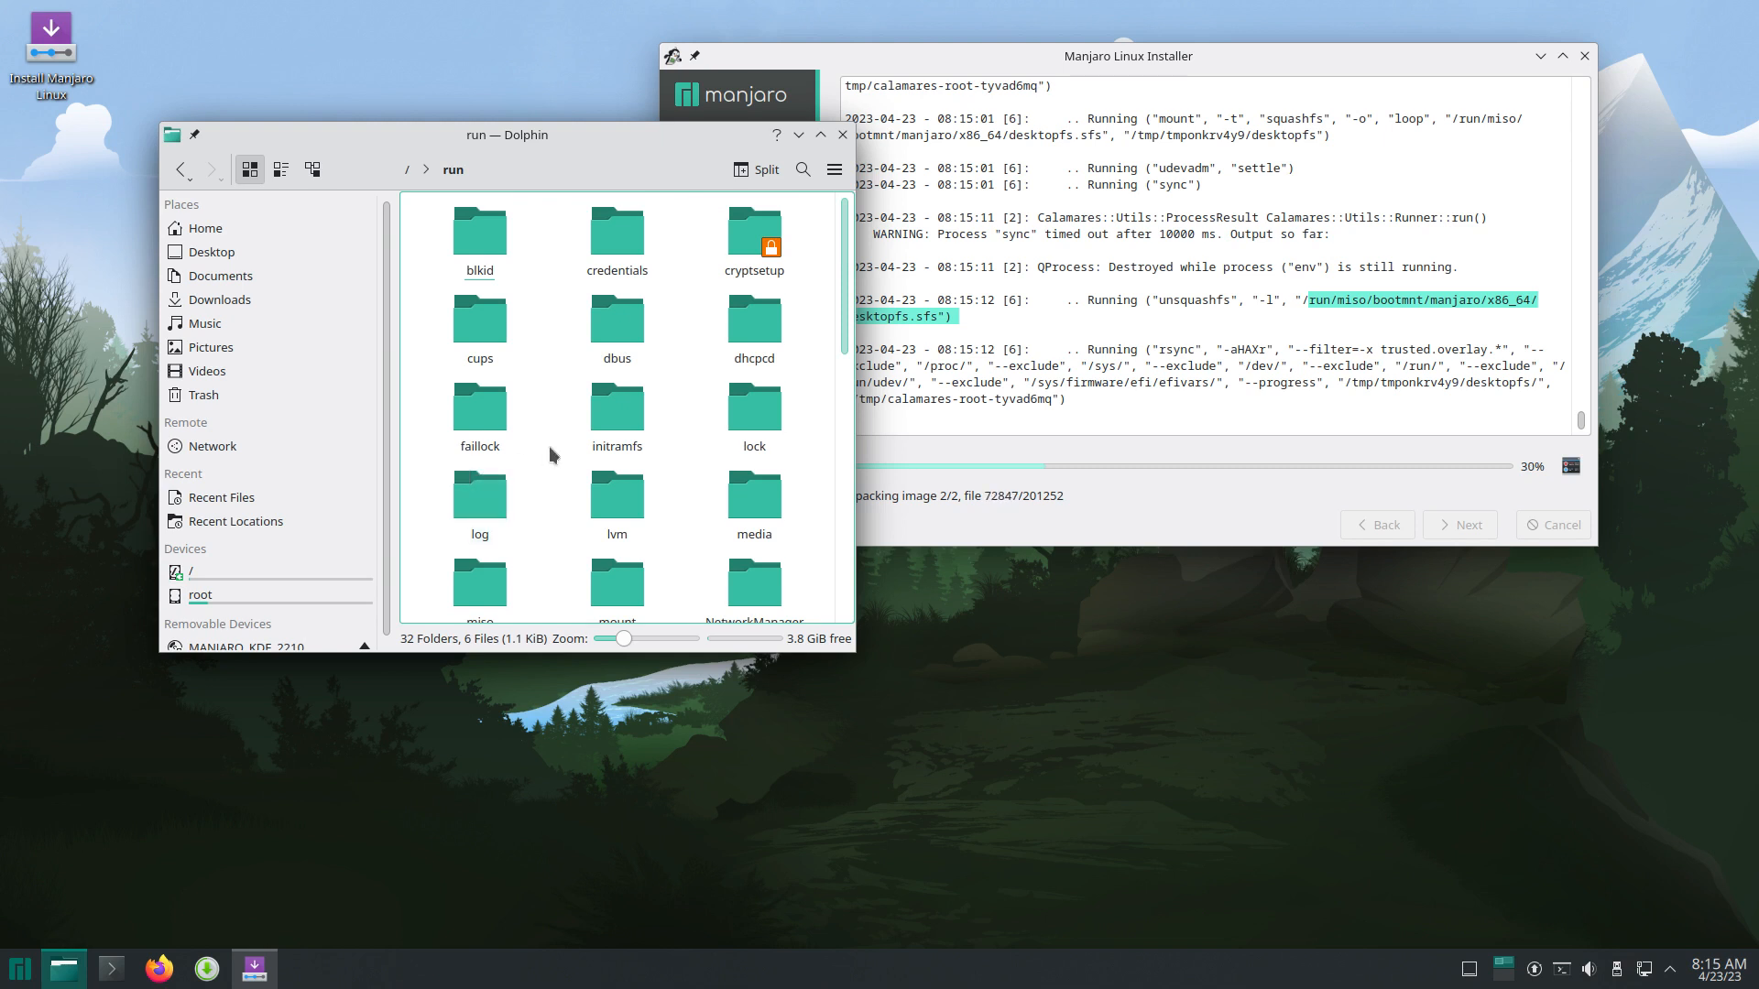
pyautogui.write('mi')
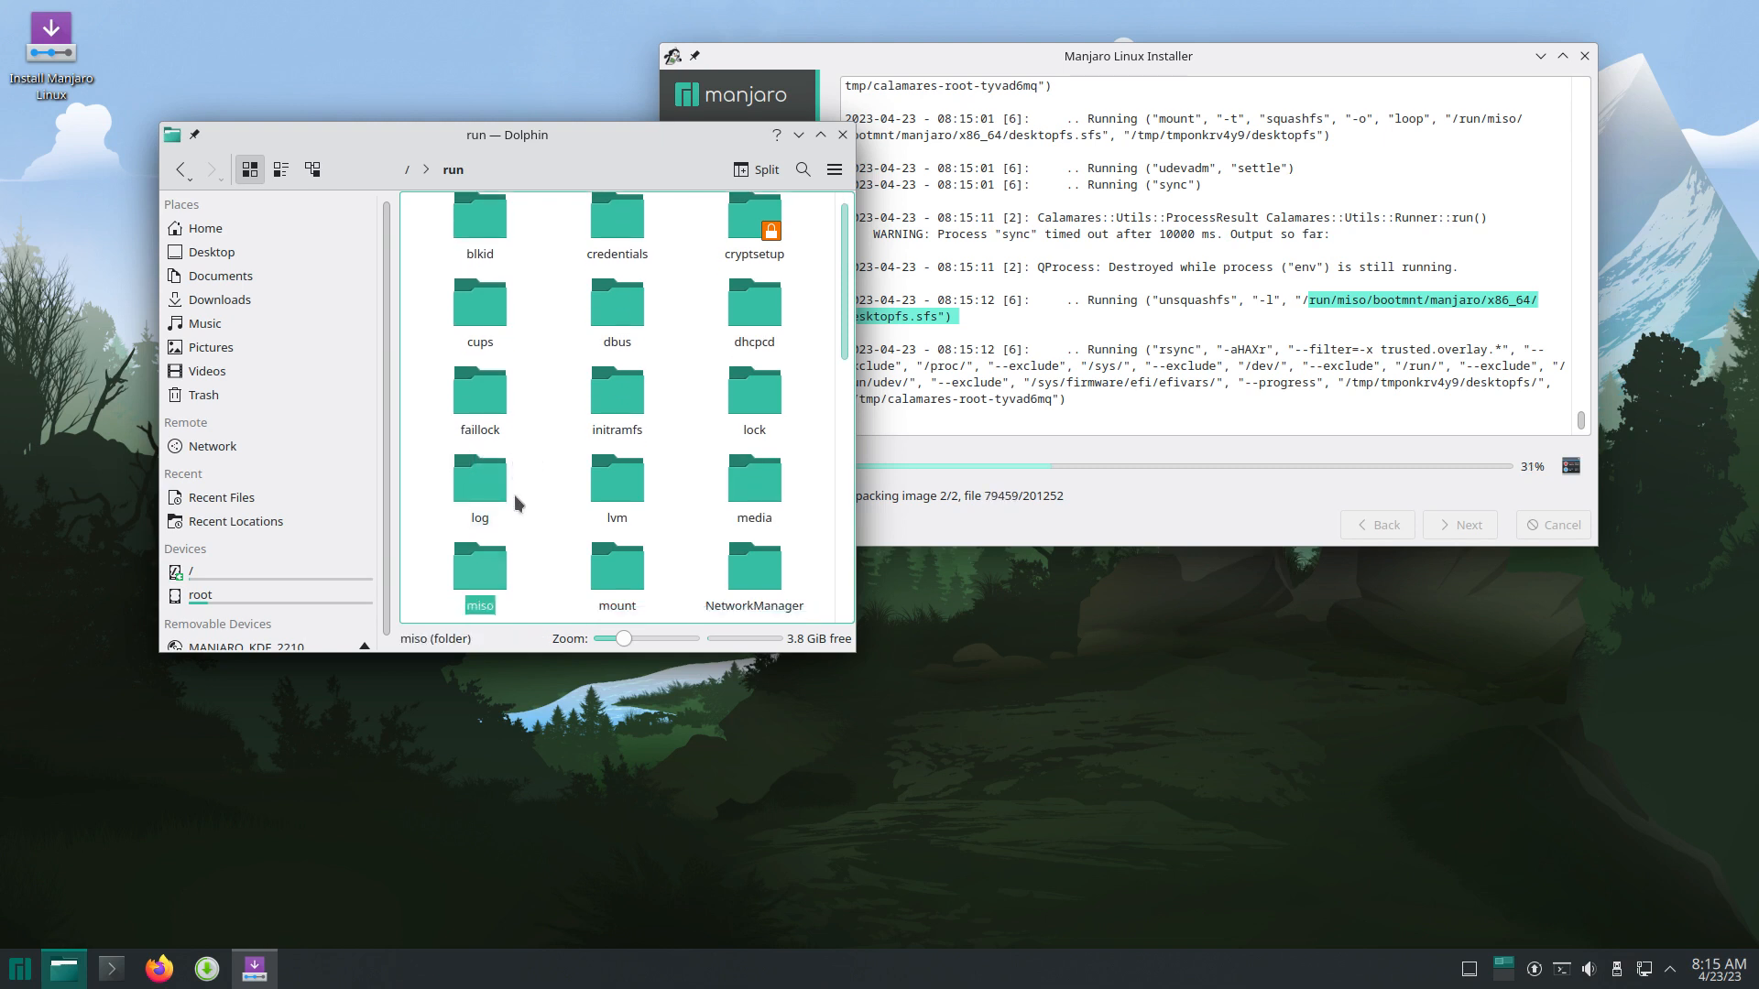
pyautogui.doubleClick(480, 572)
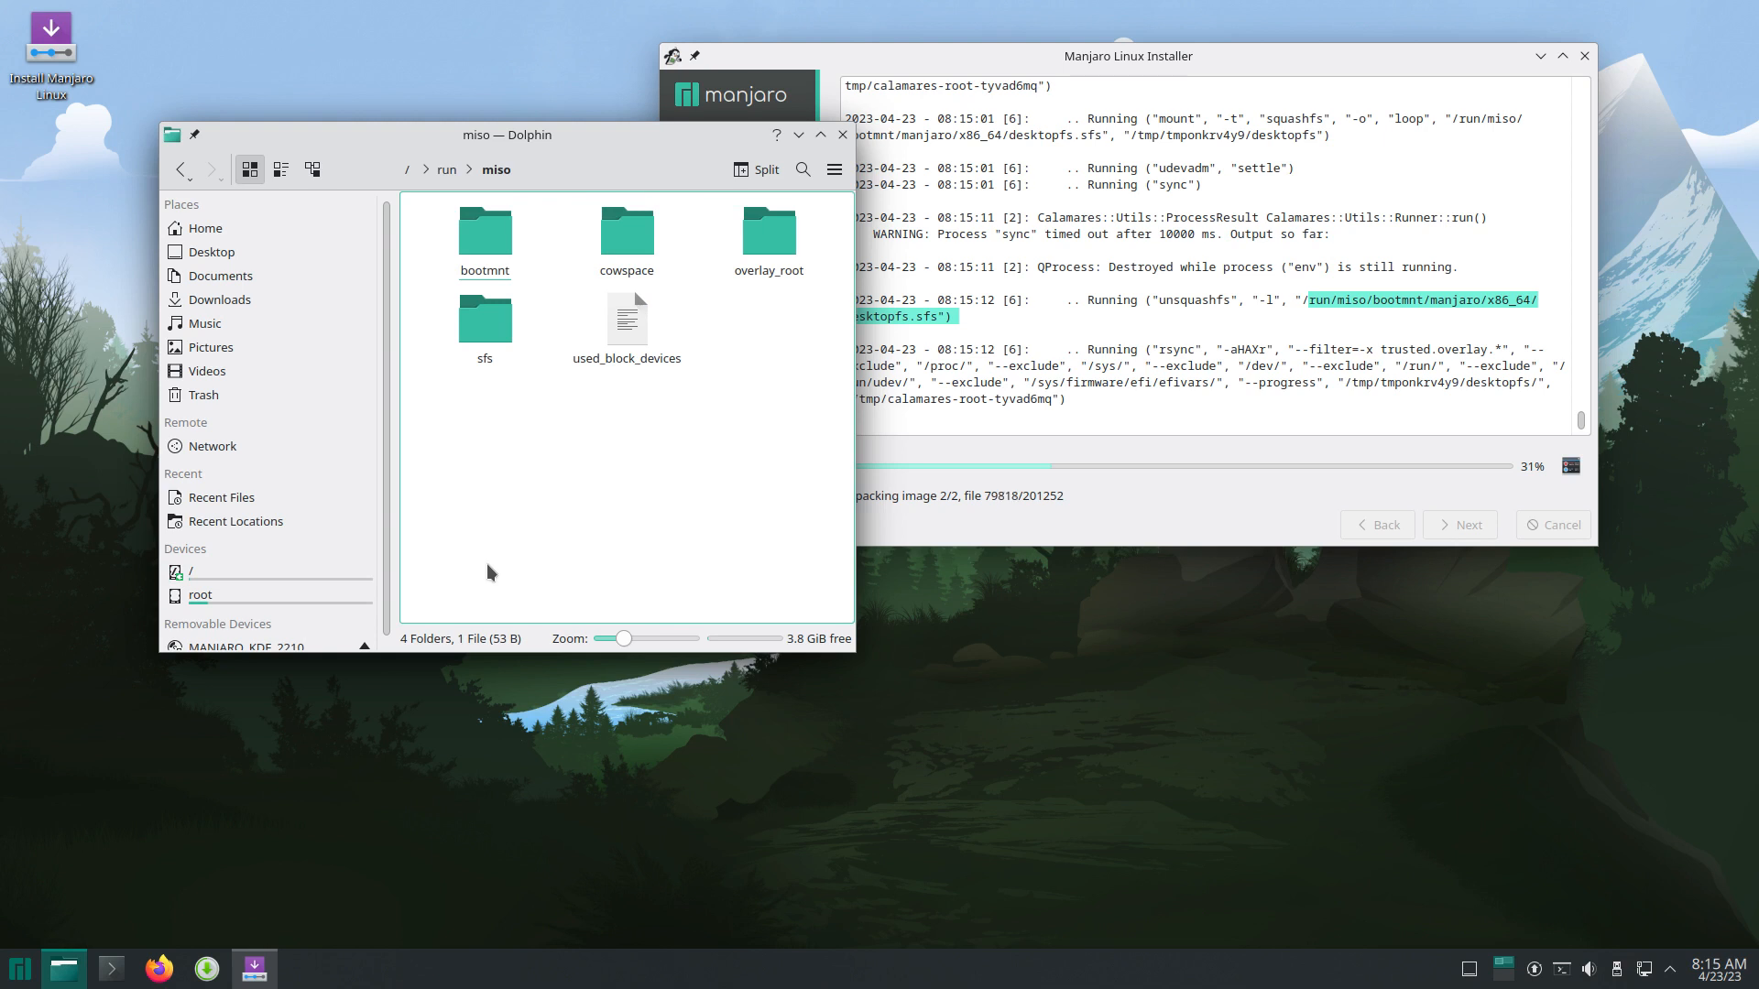
# Step: Open bootmnt/manjaro/x86_64 and show its files in Details view with sizes and dates
pyautogui.doubleClick(499, 240)
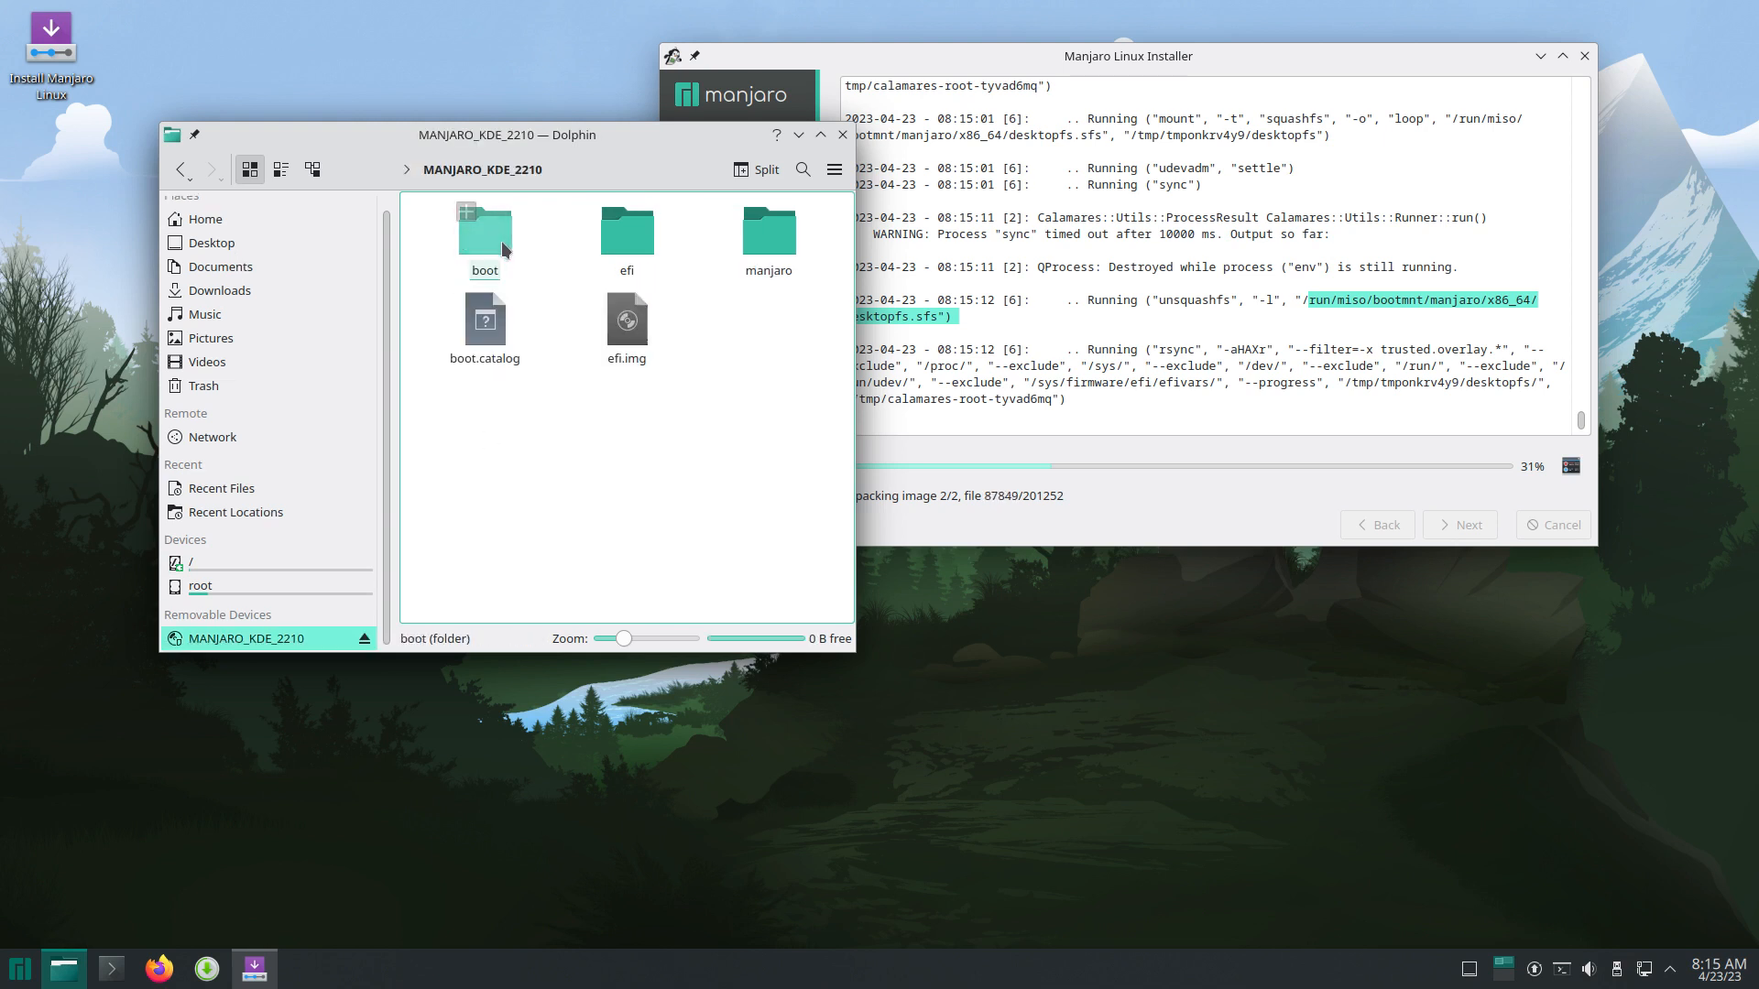
pyautogui.doubleClick(769, 231)
pyautogui.doubleClick(464, 246)
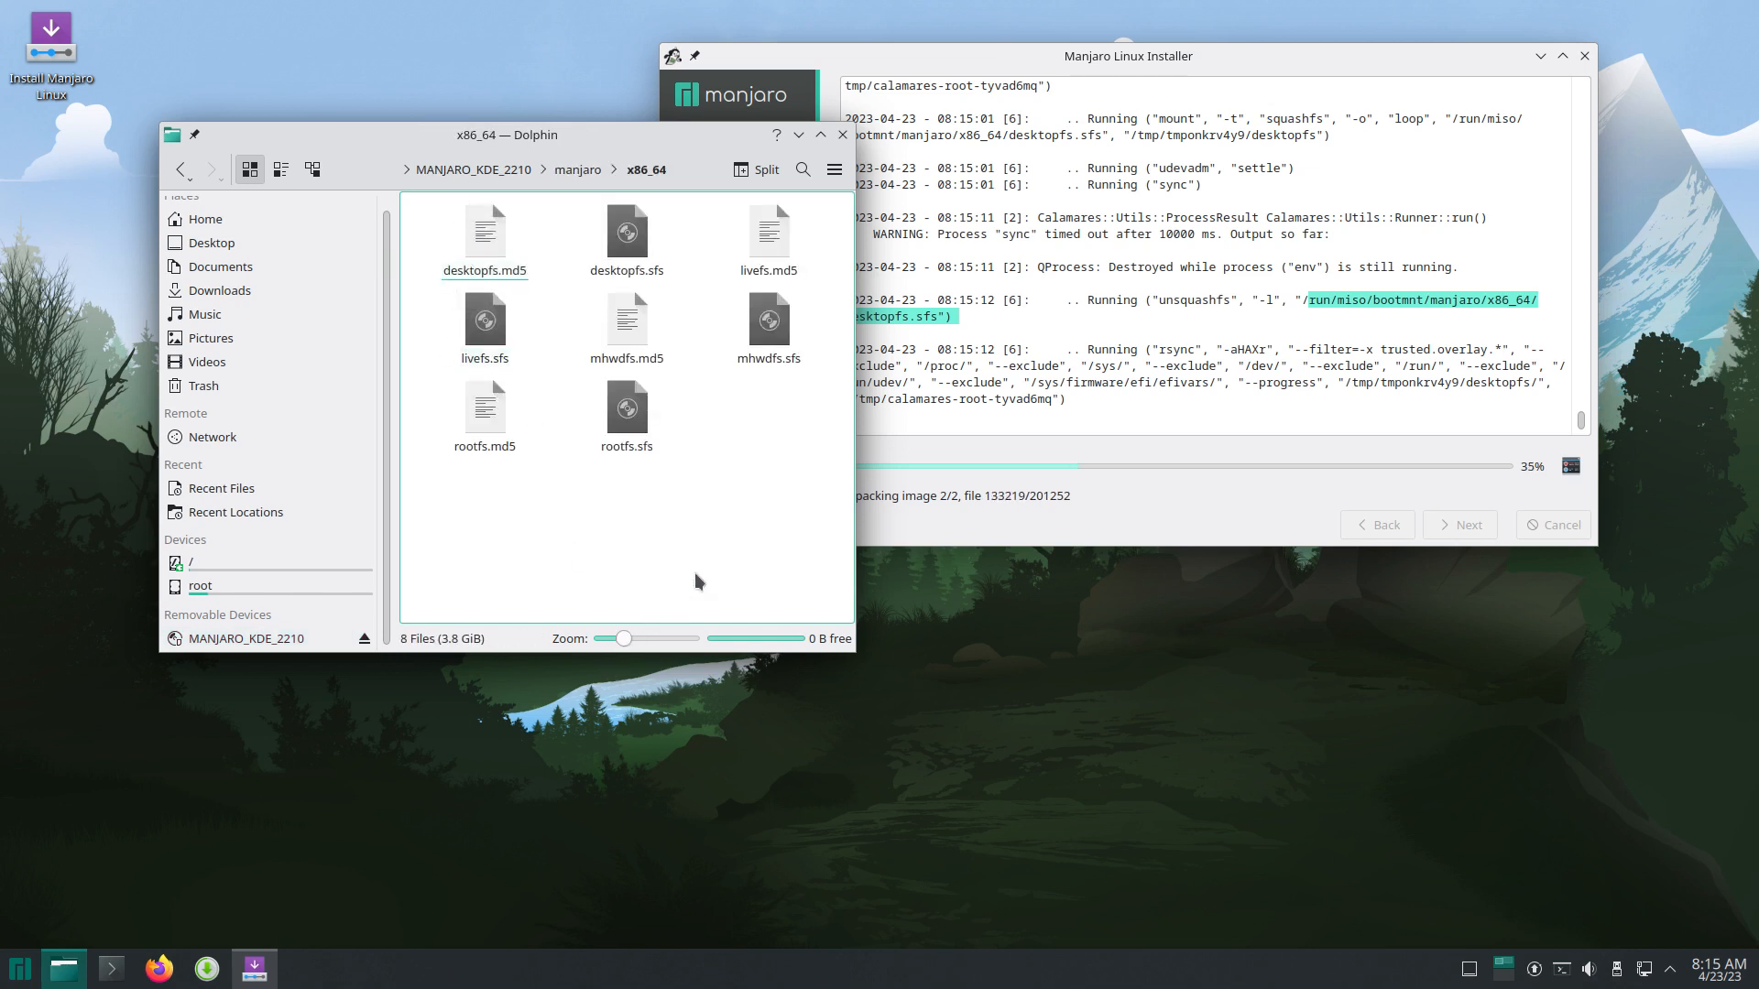
pyautogui.click(281, 178)
pyautogui.click(312, 169)
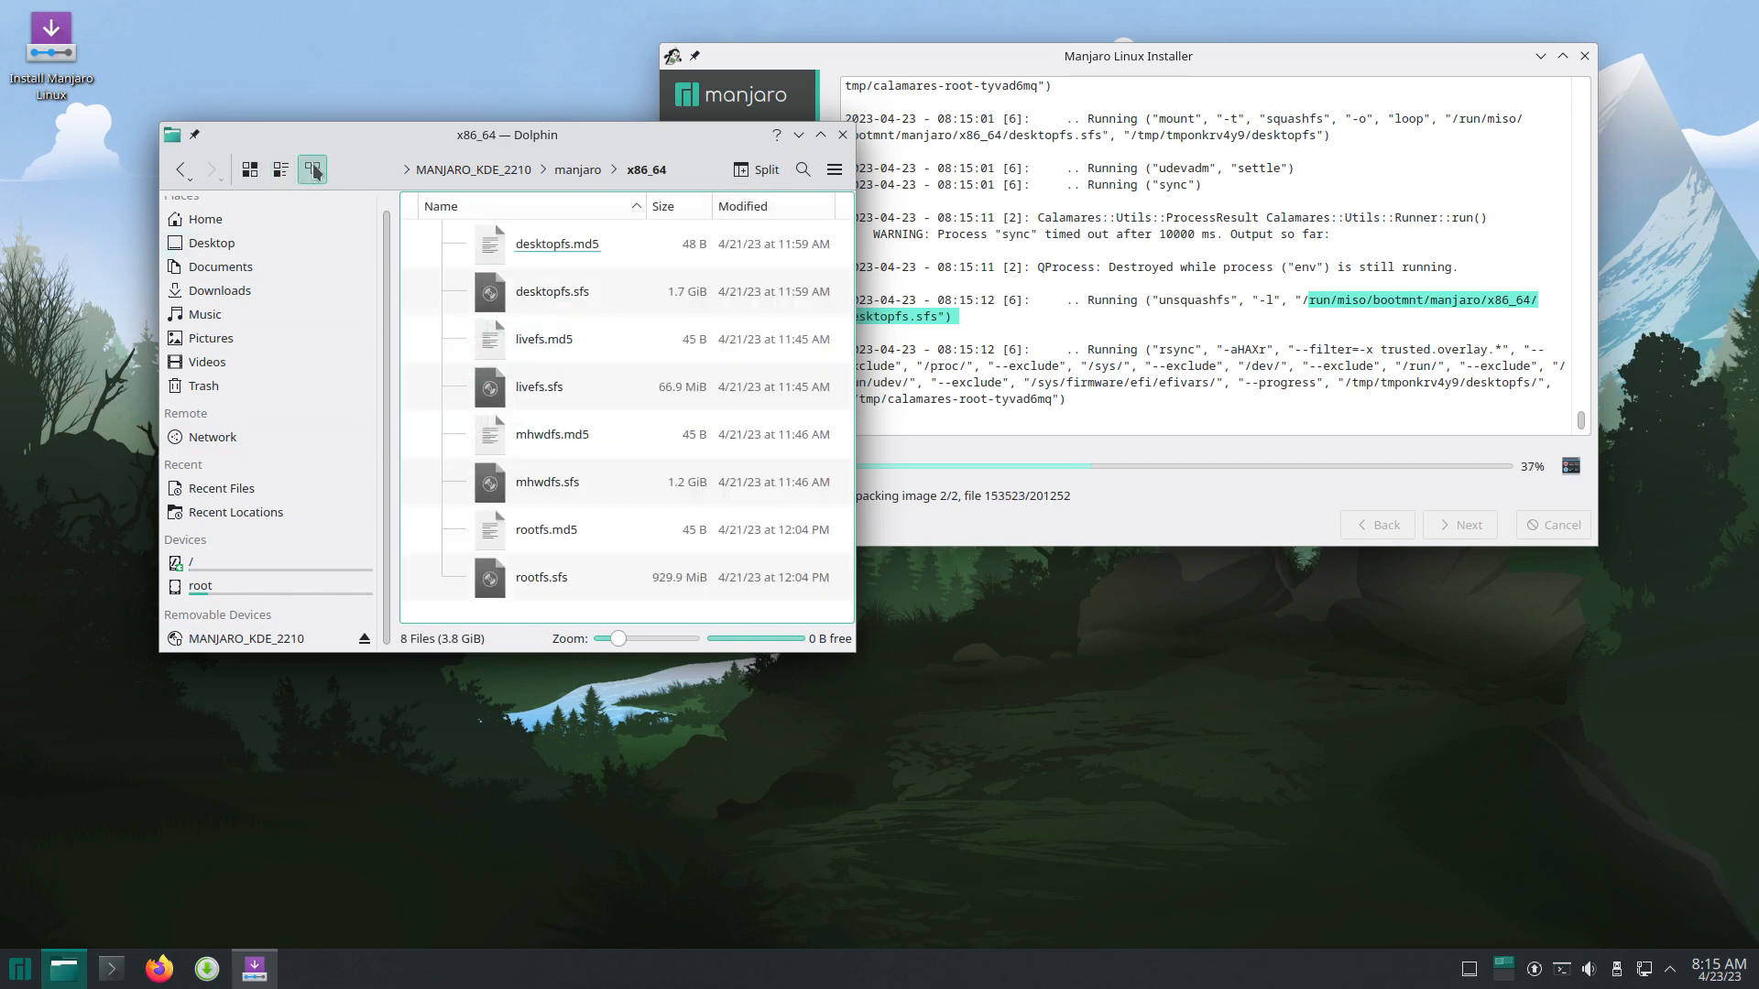
# Step: Sort the sfs images by size, largest first, then raise the installer window
pyautogui.click(690, 300)
pyautogui.click(705, 493)
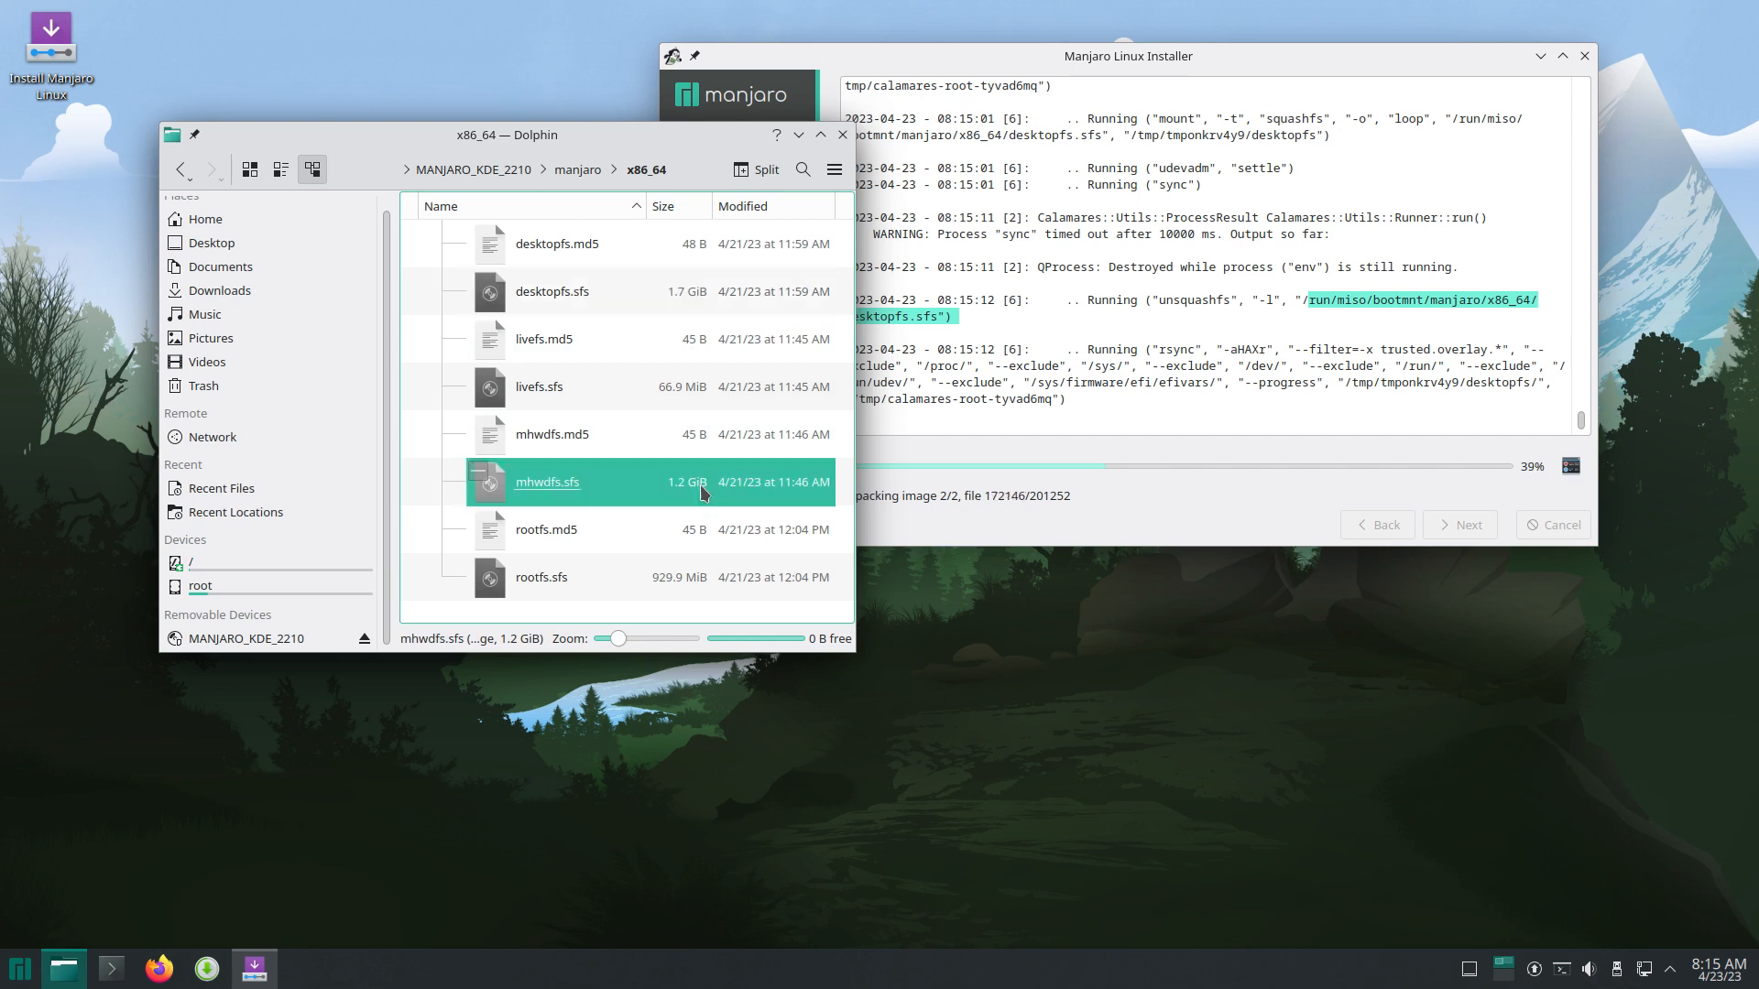
pyautogui.click(676, 212)
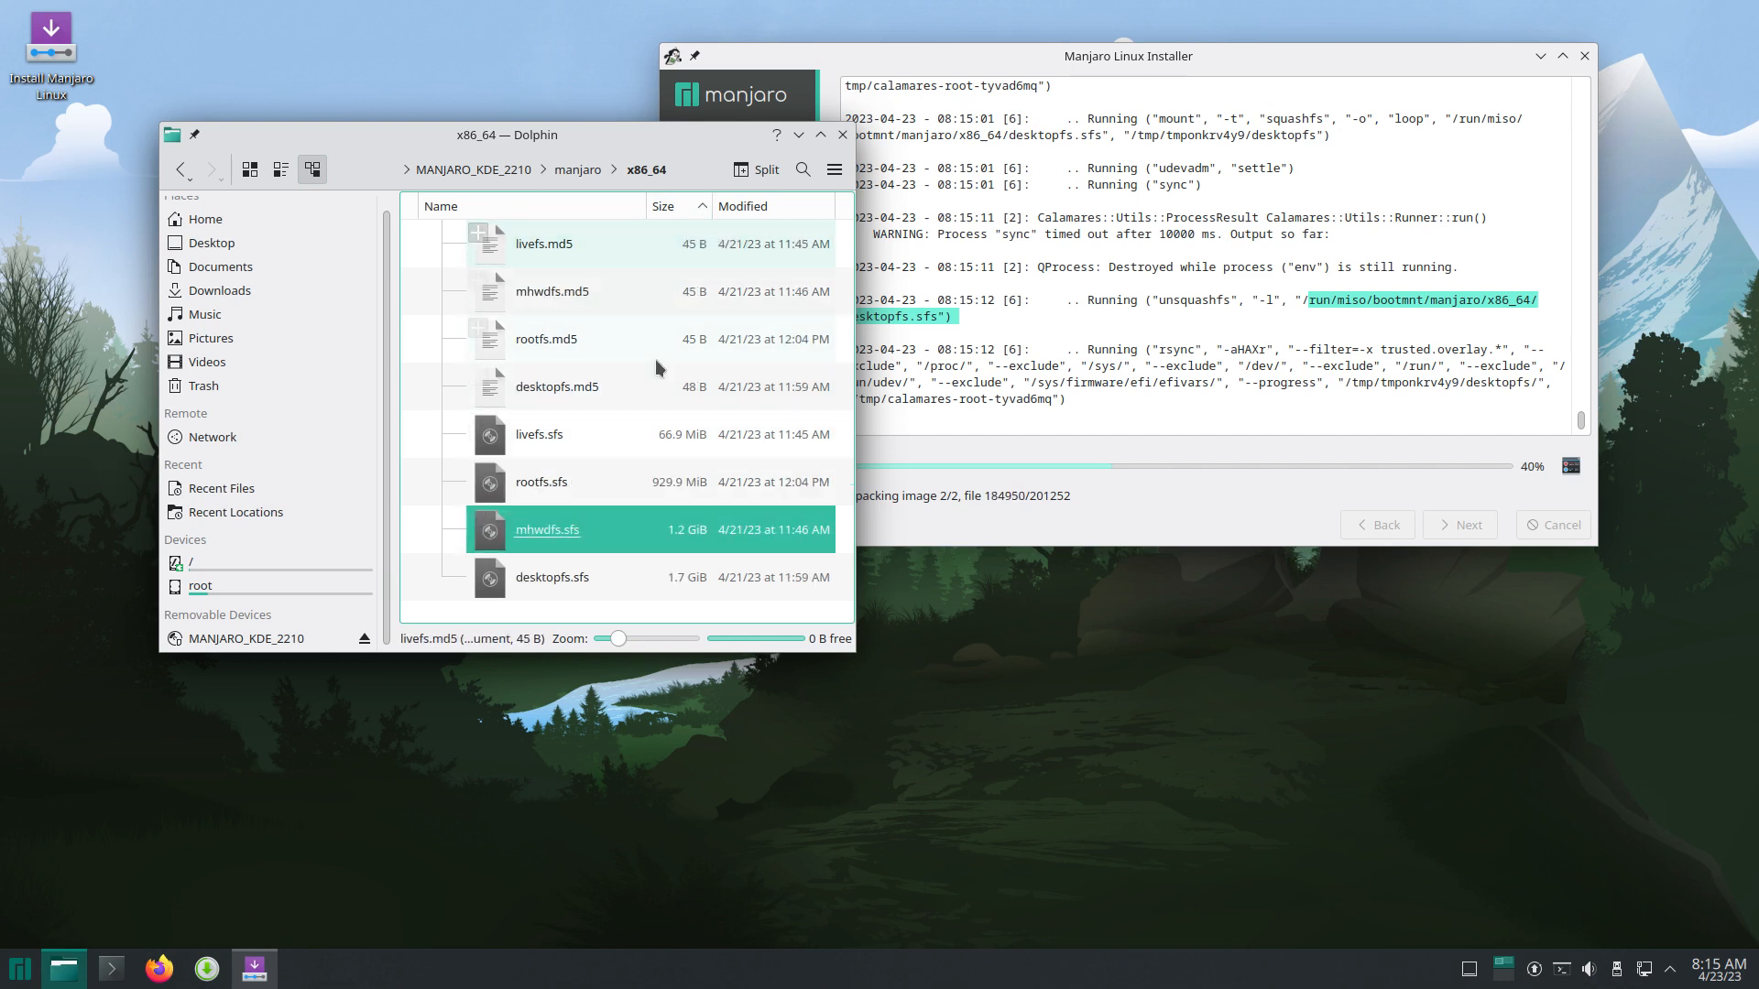
pyautogui.click(676, 206)
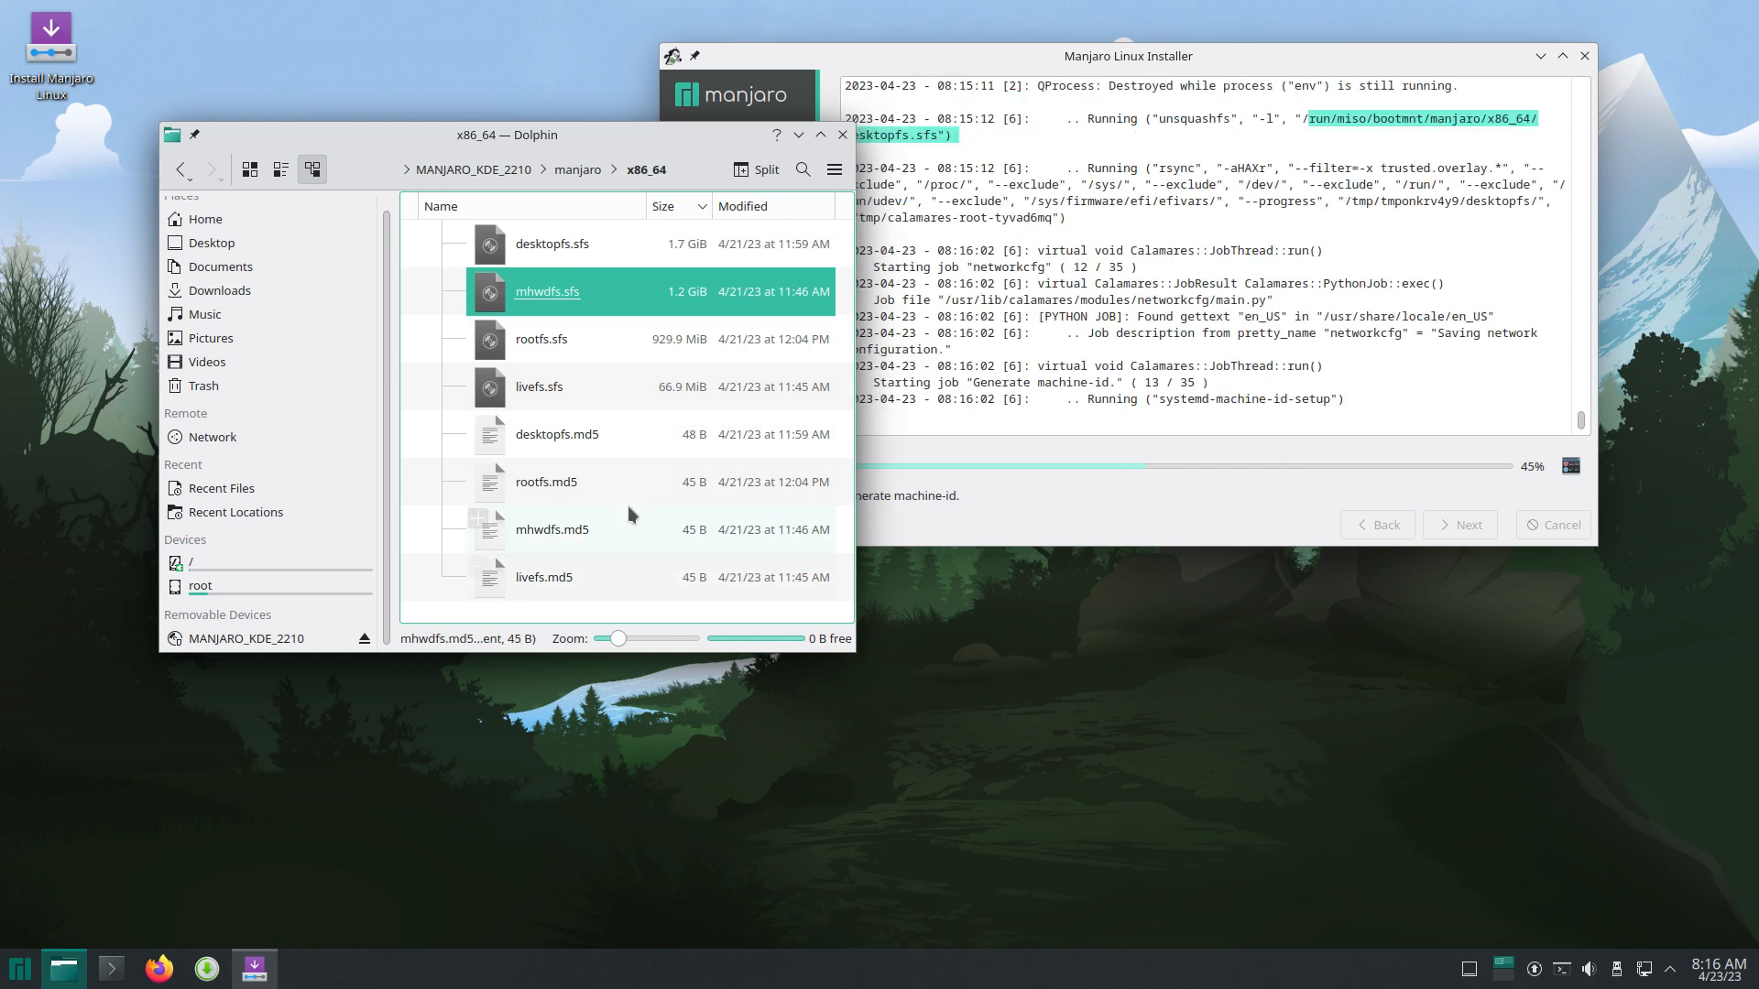
pyautogui.click(662, 341)
pyautogui.click(661, 245)
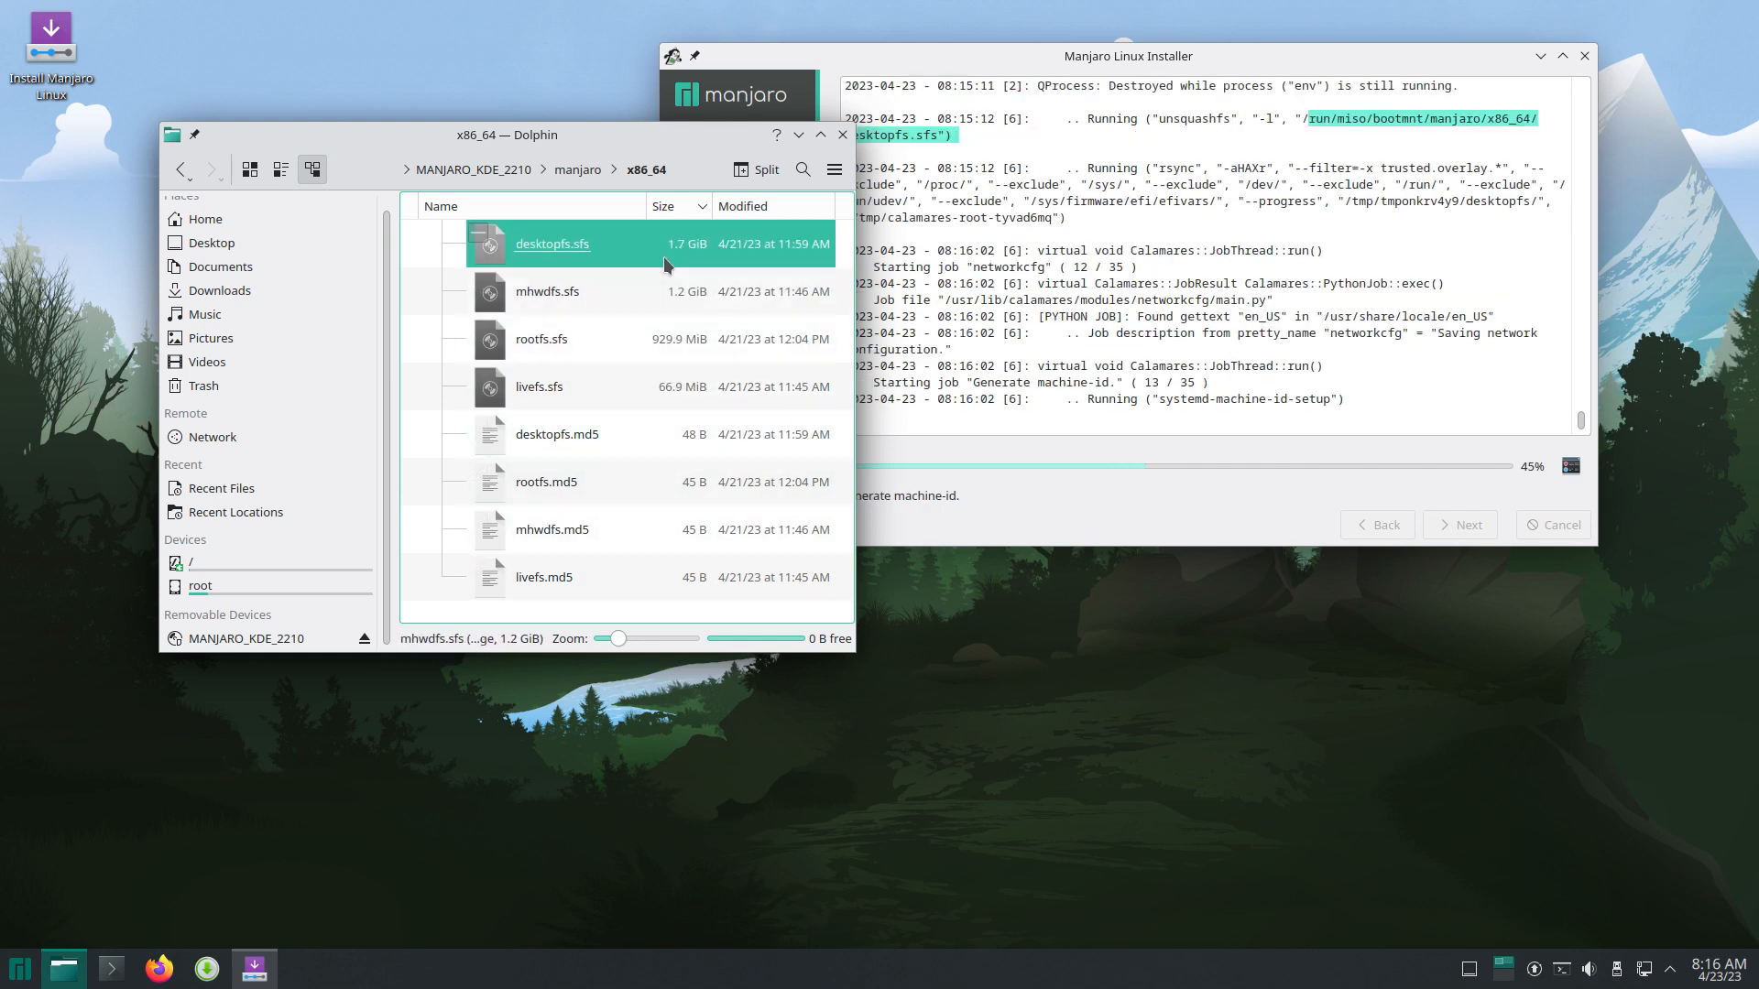
pyautogui.click(1132, 546)
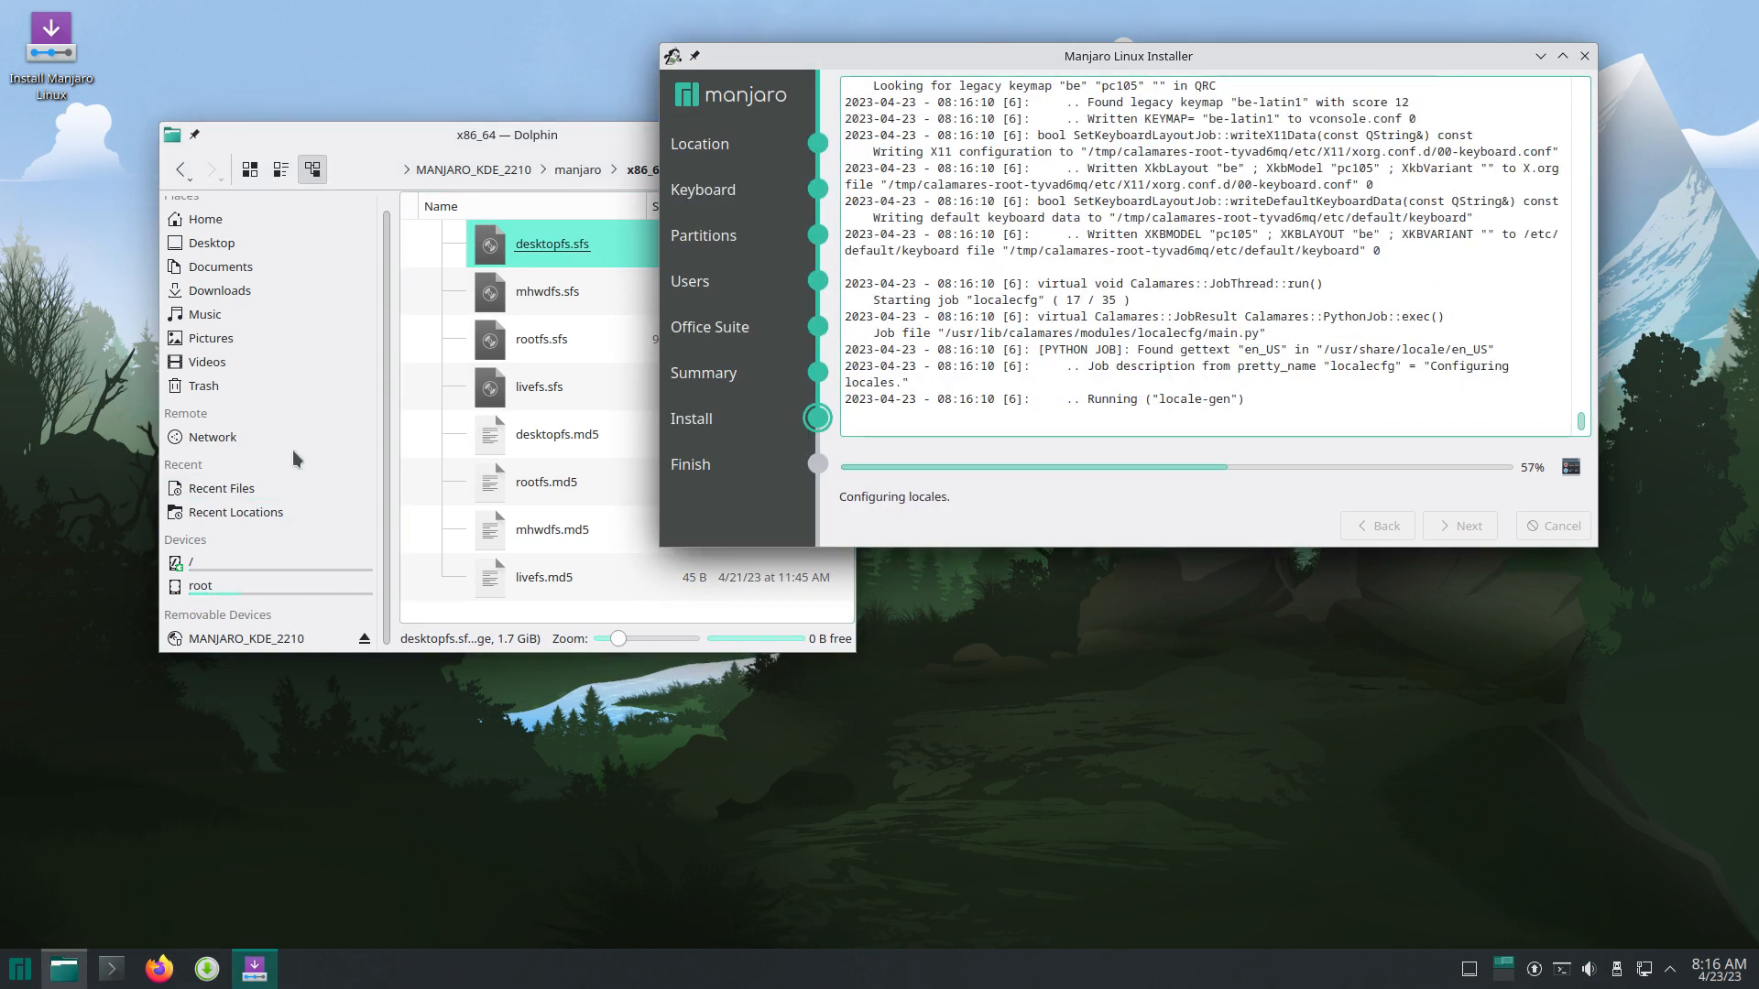
# Step: Open /etc/calamares/settings.conf in Kate and move the editor window down-right
pyautogui.click(274, 562)
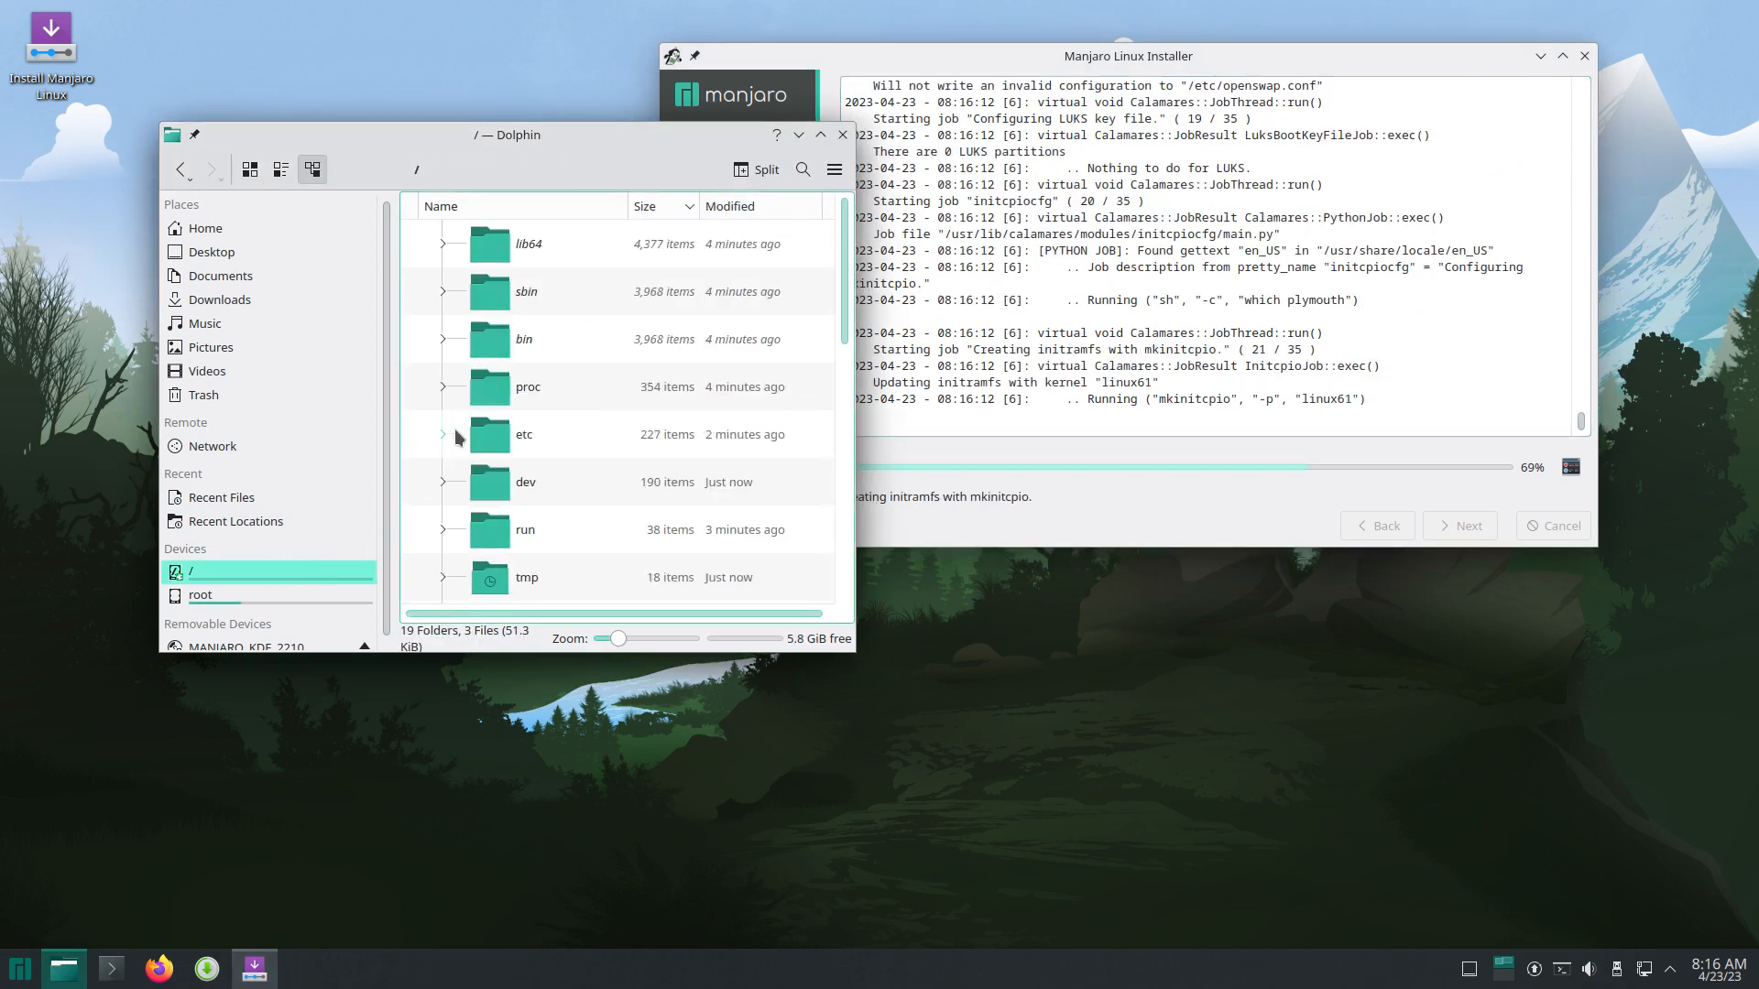
pyautogui.click(492, 202)
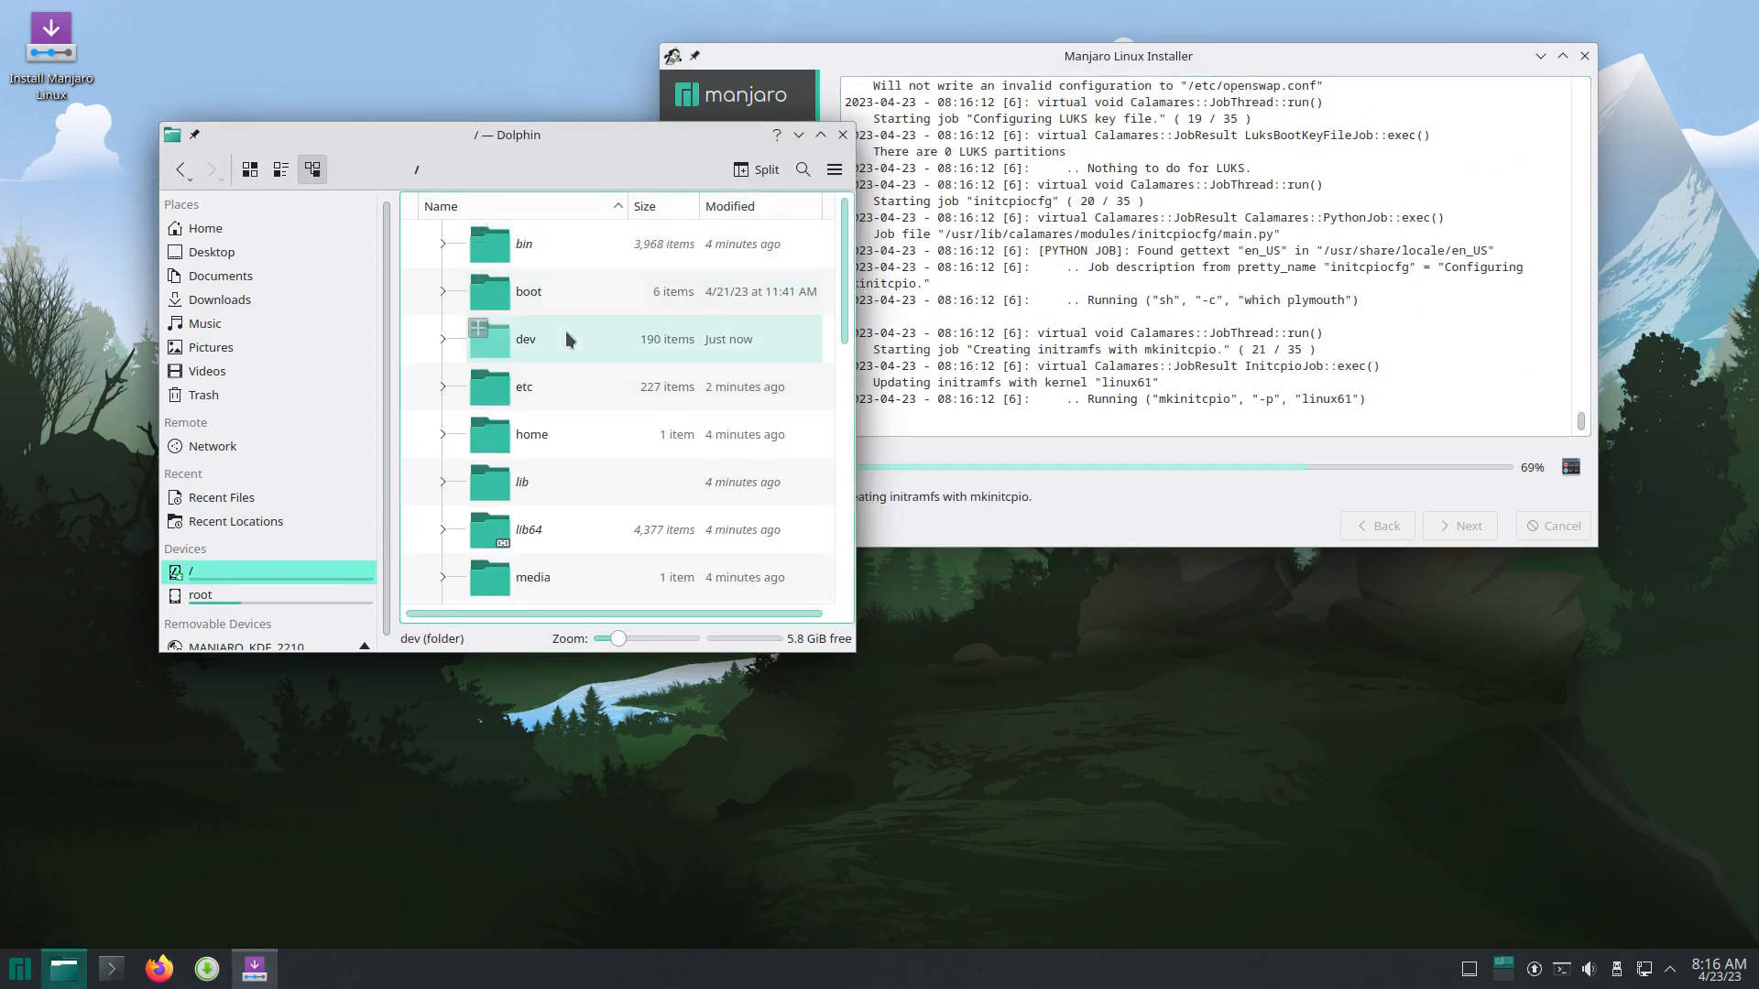
pyautogui.click(511, 394)
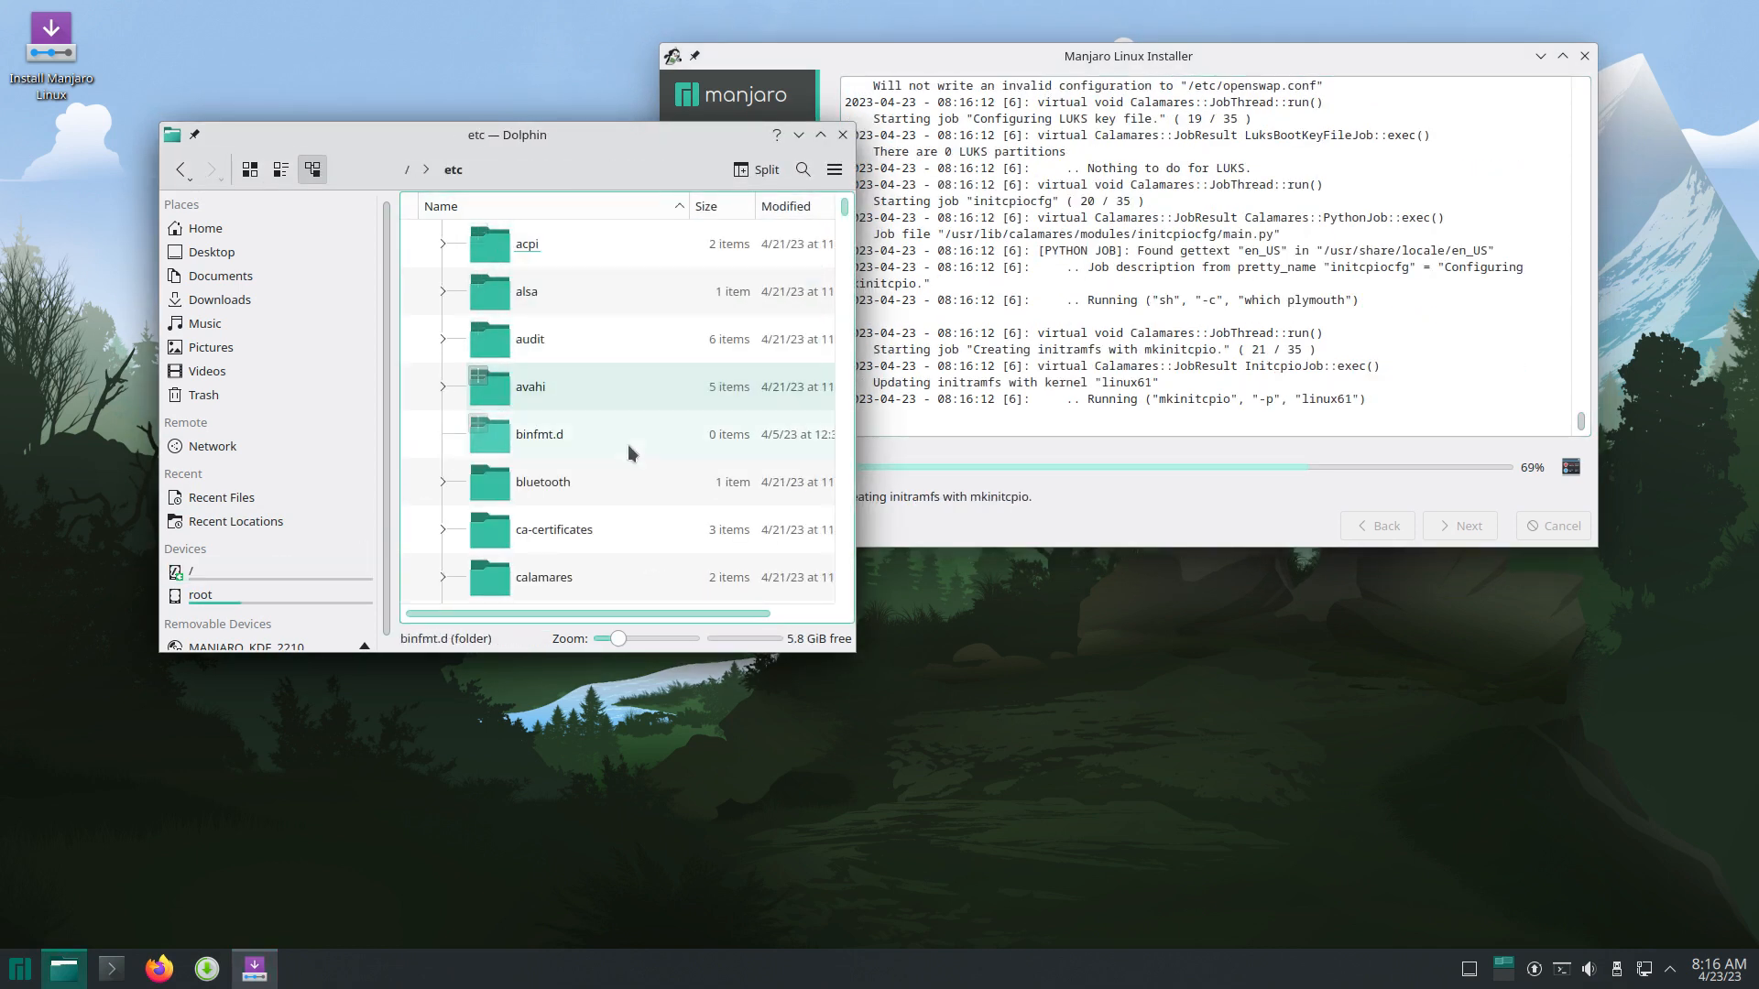
pyautogui.click(547, 436)
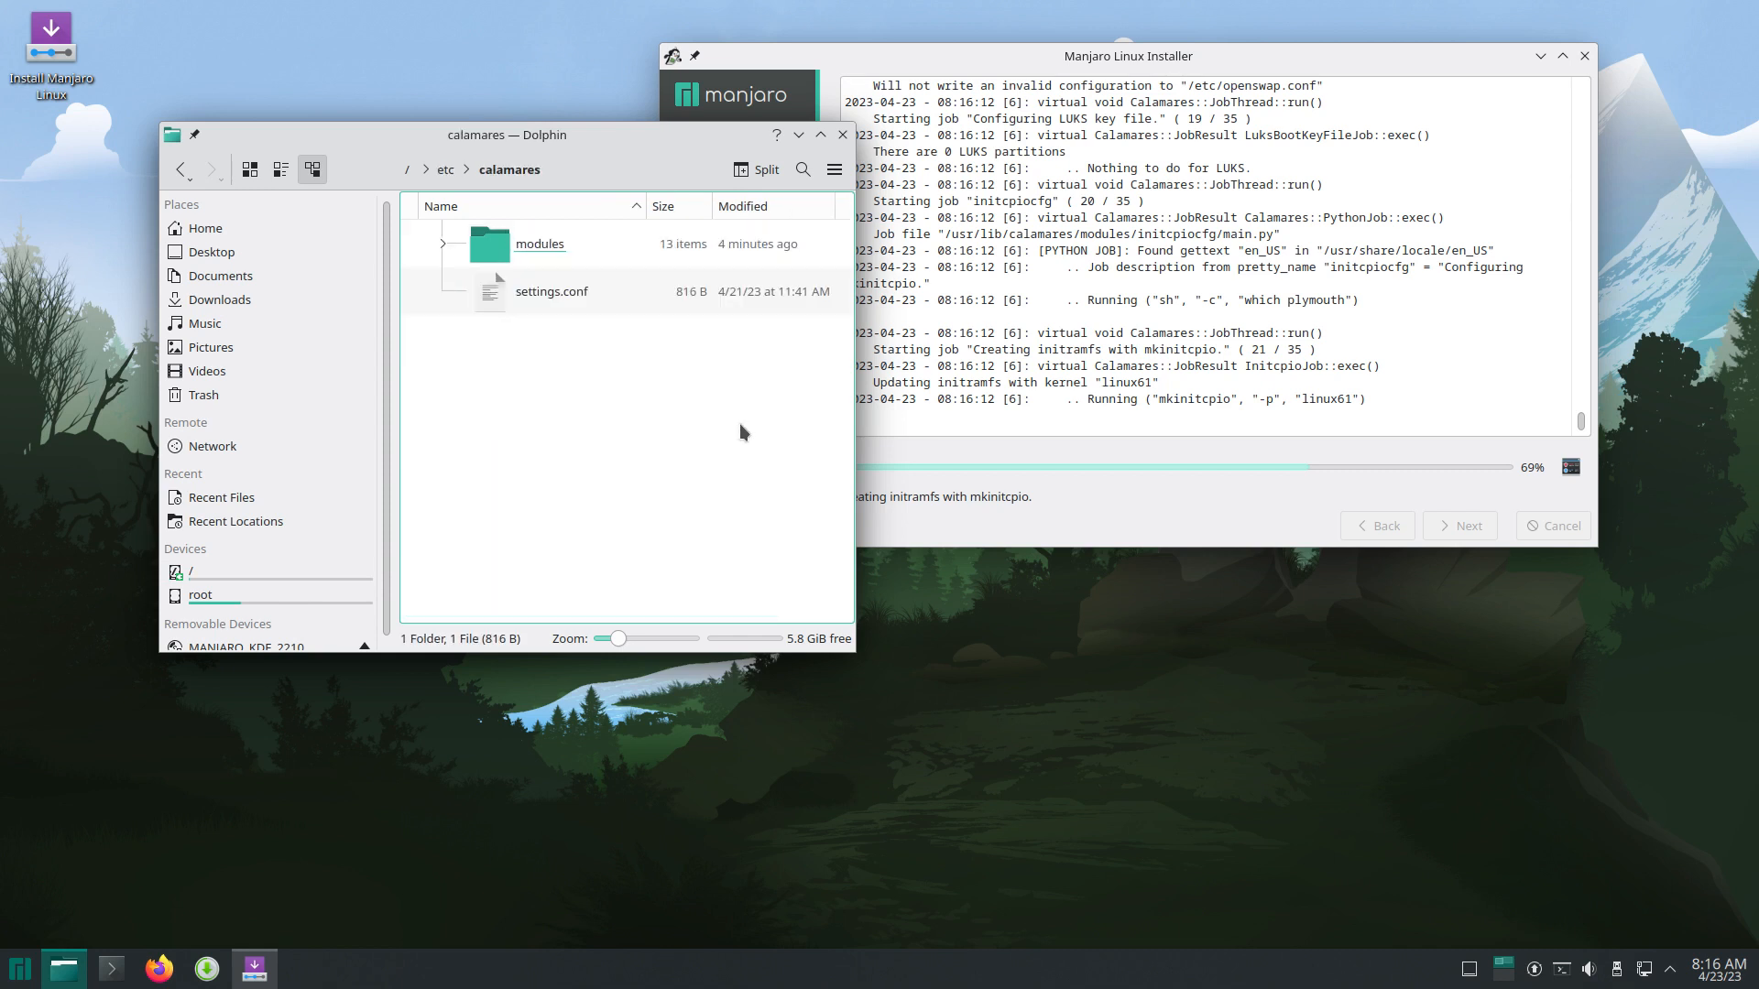
pyautogui.click(552, 291)
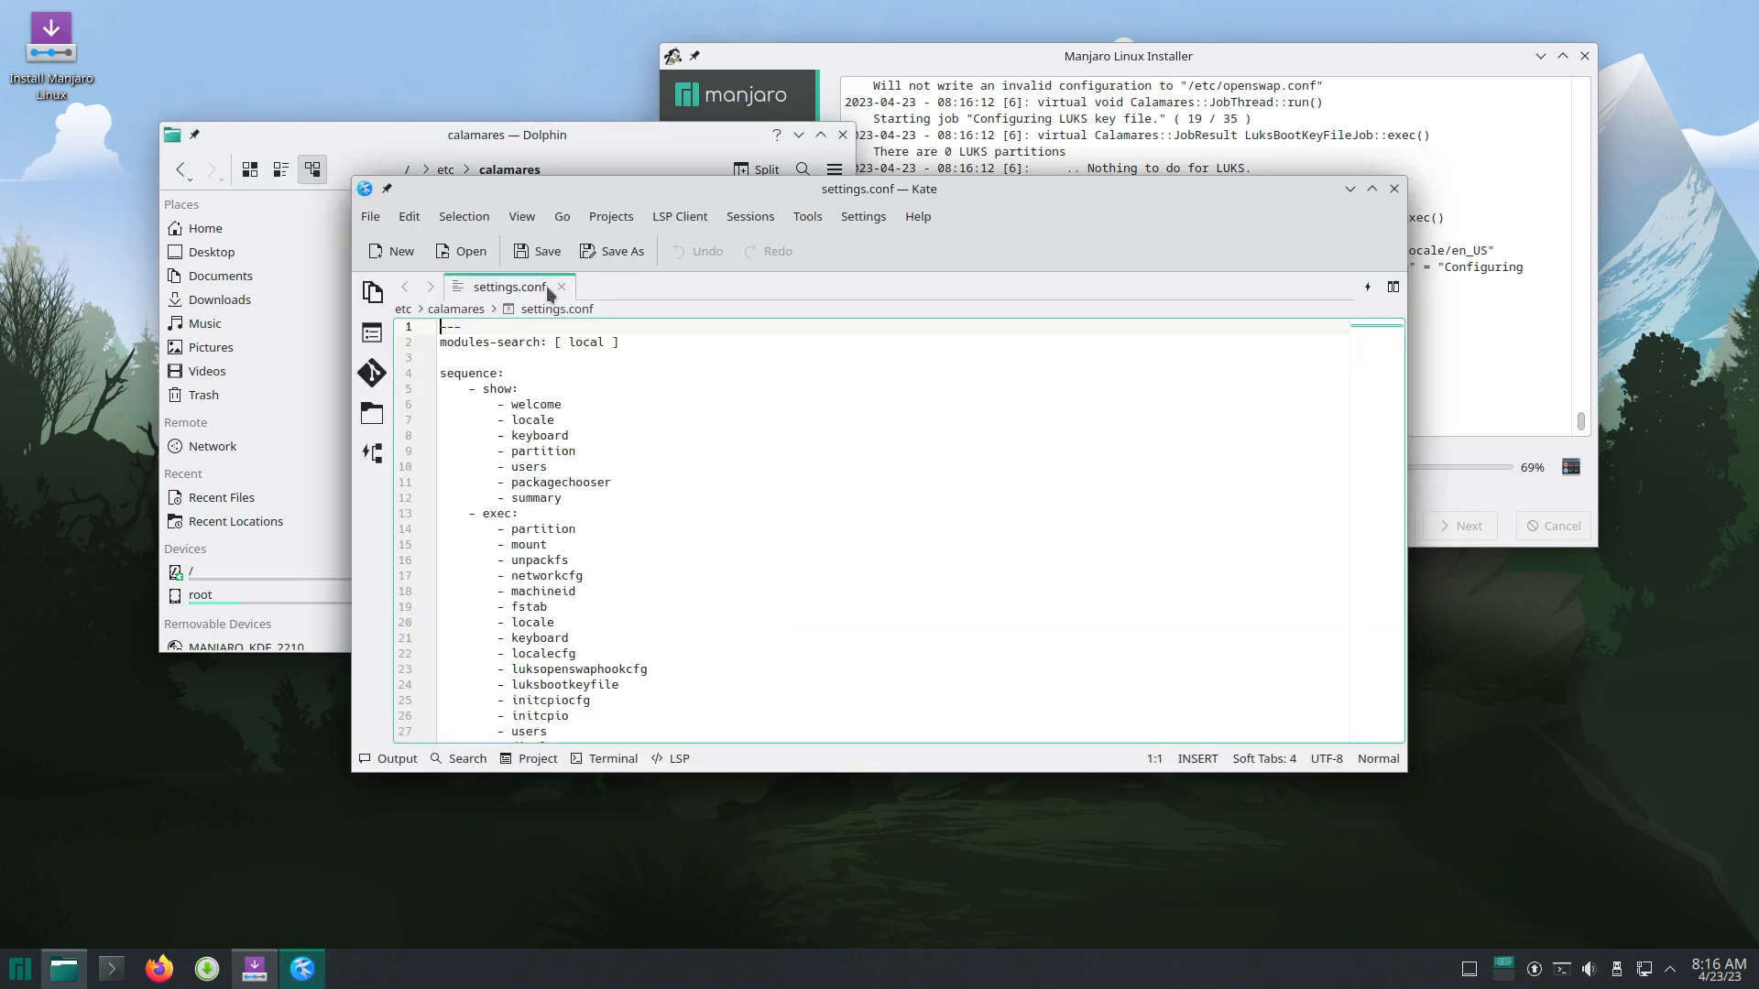
pyautogui.scroll(-5, 623, 538)
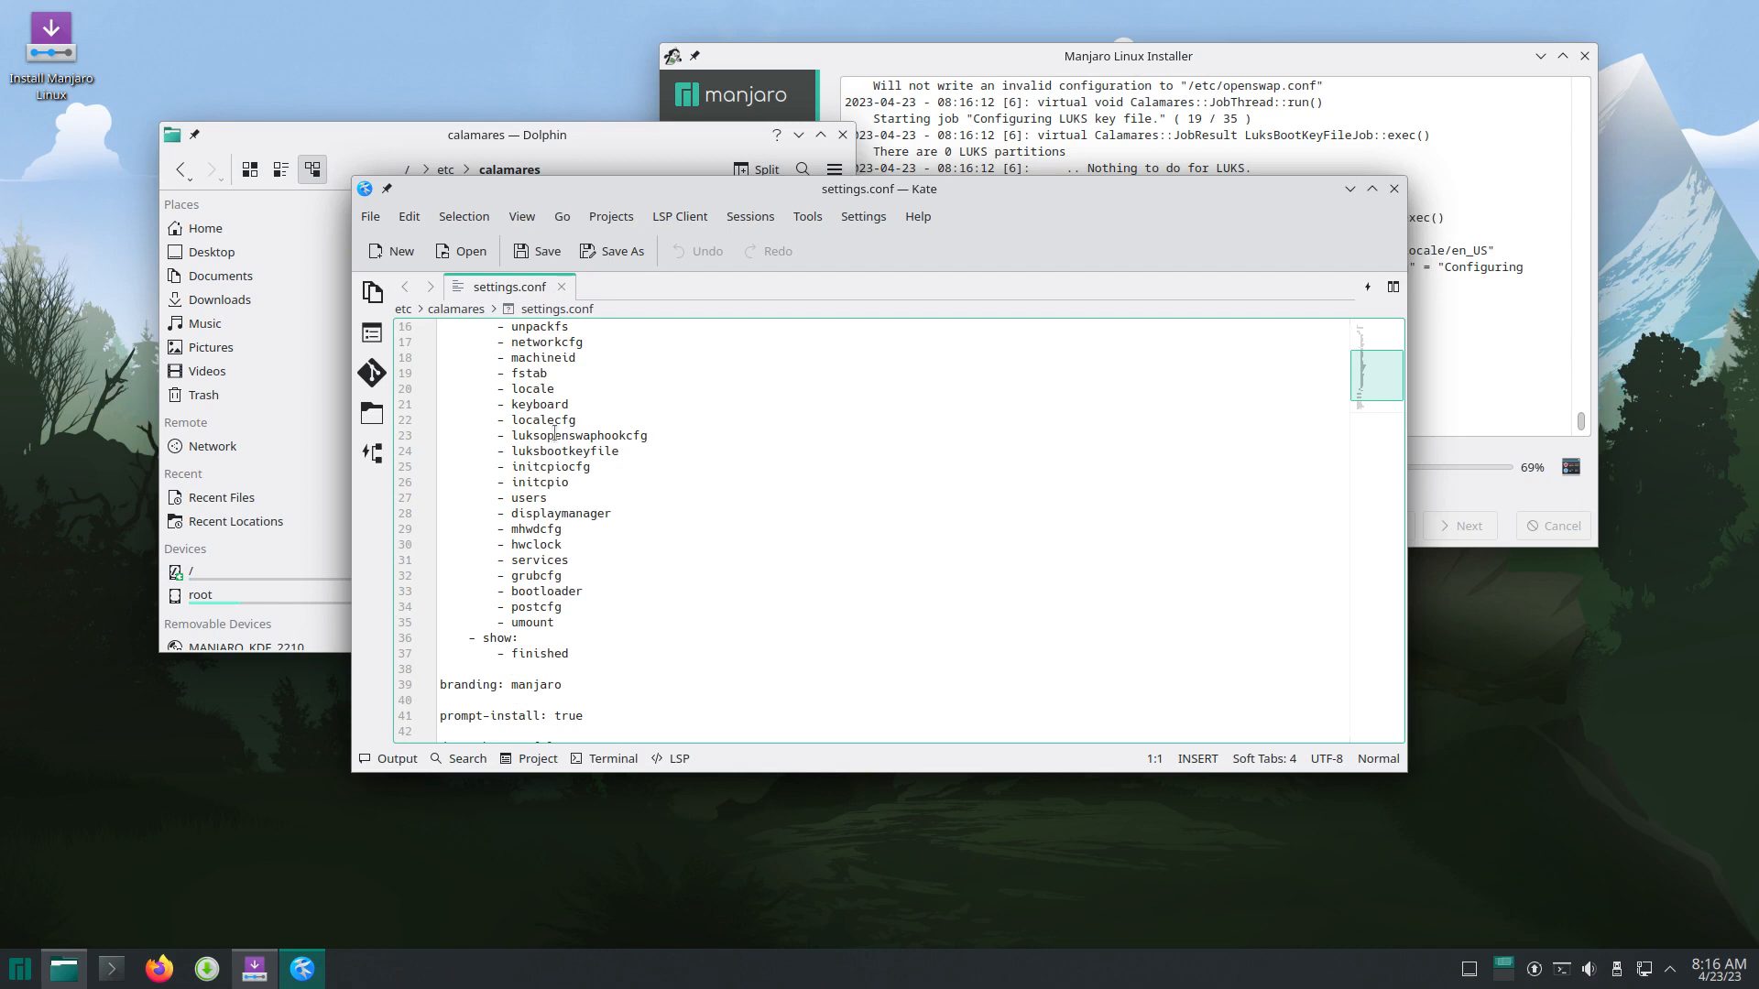
pyautogui.moveTo(993, 211); pyautogui.dragTo(1367, 398)
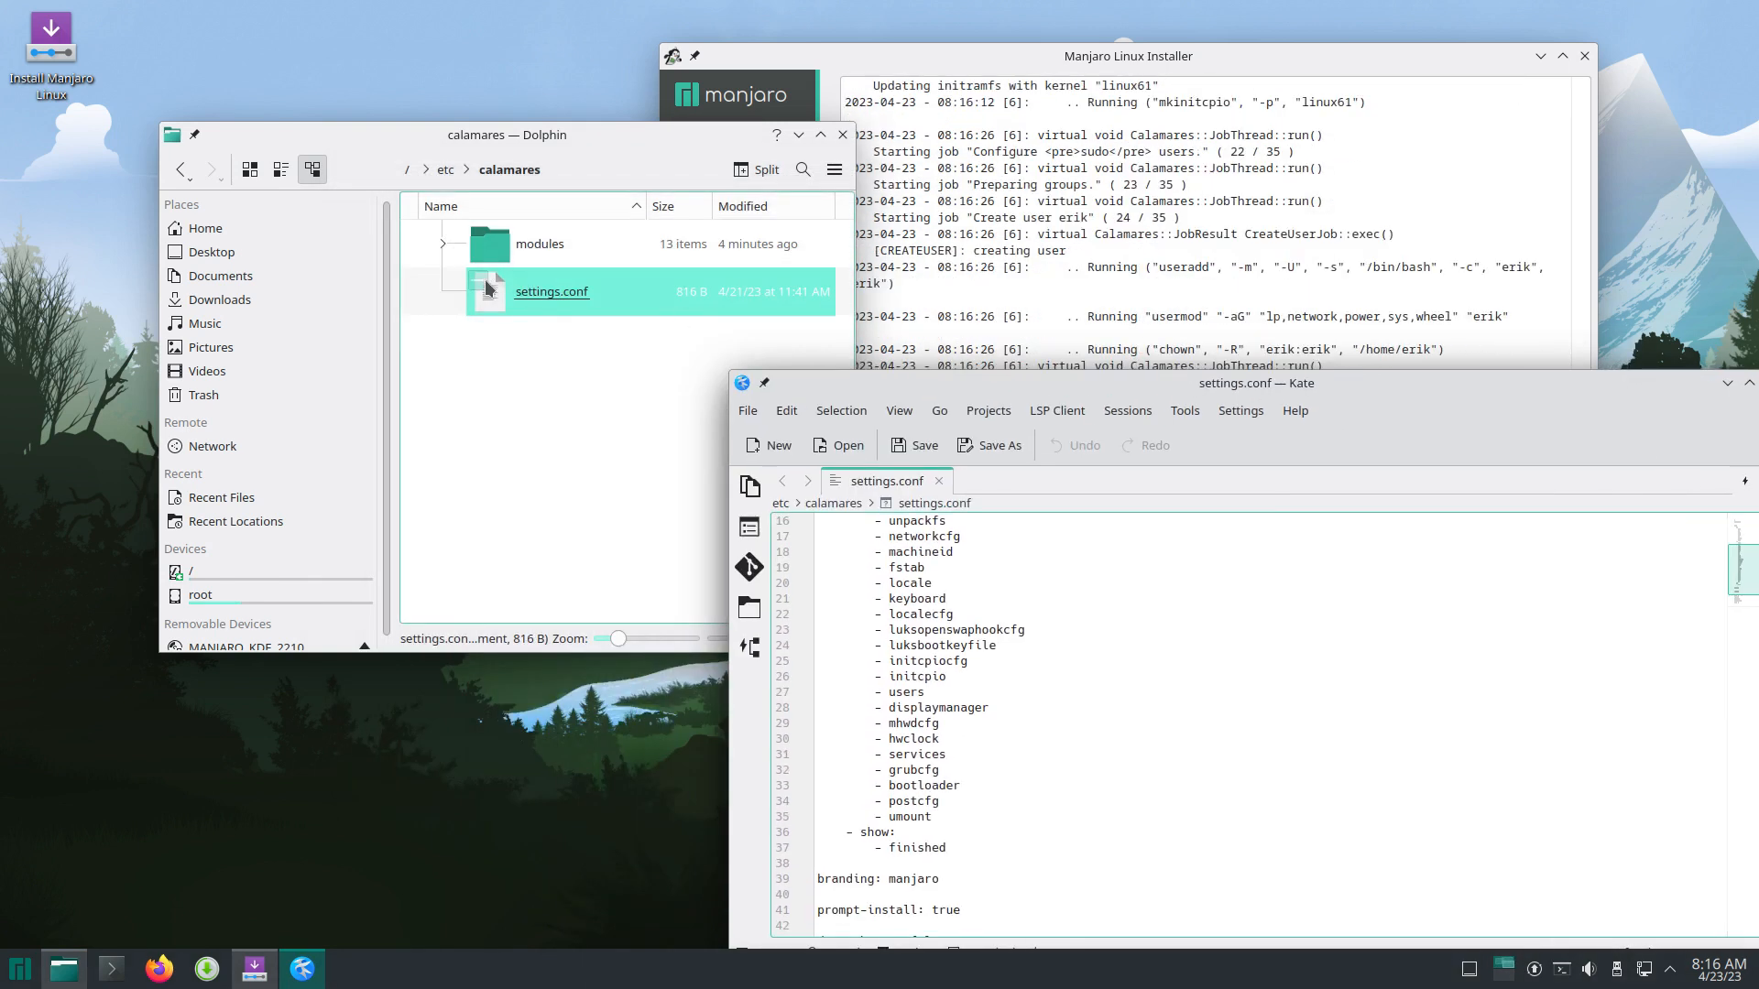
# Step: Open services.conf from the calamares modules folder in Kate
pyautogui.click(536, 240)
pyautogui.moveTo(589, 158); pyautogui.dragTo(443, 149)
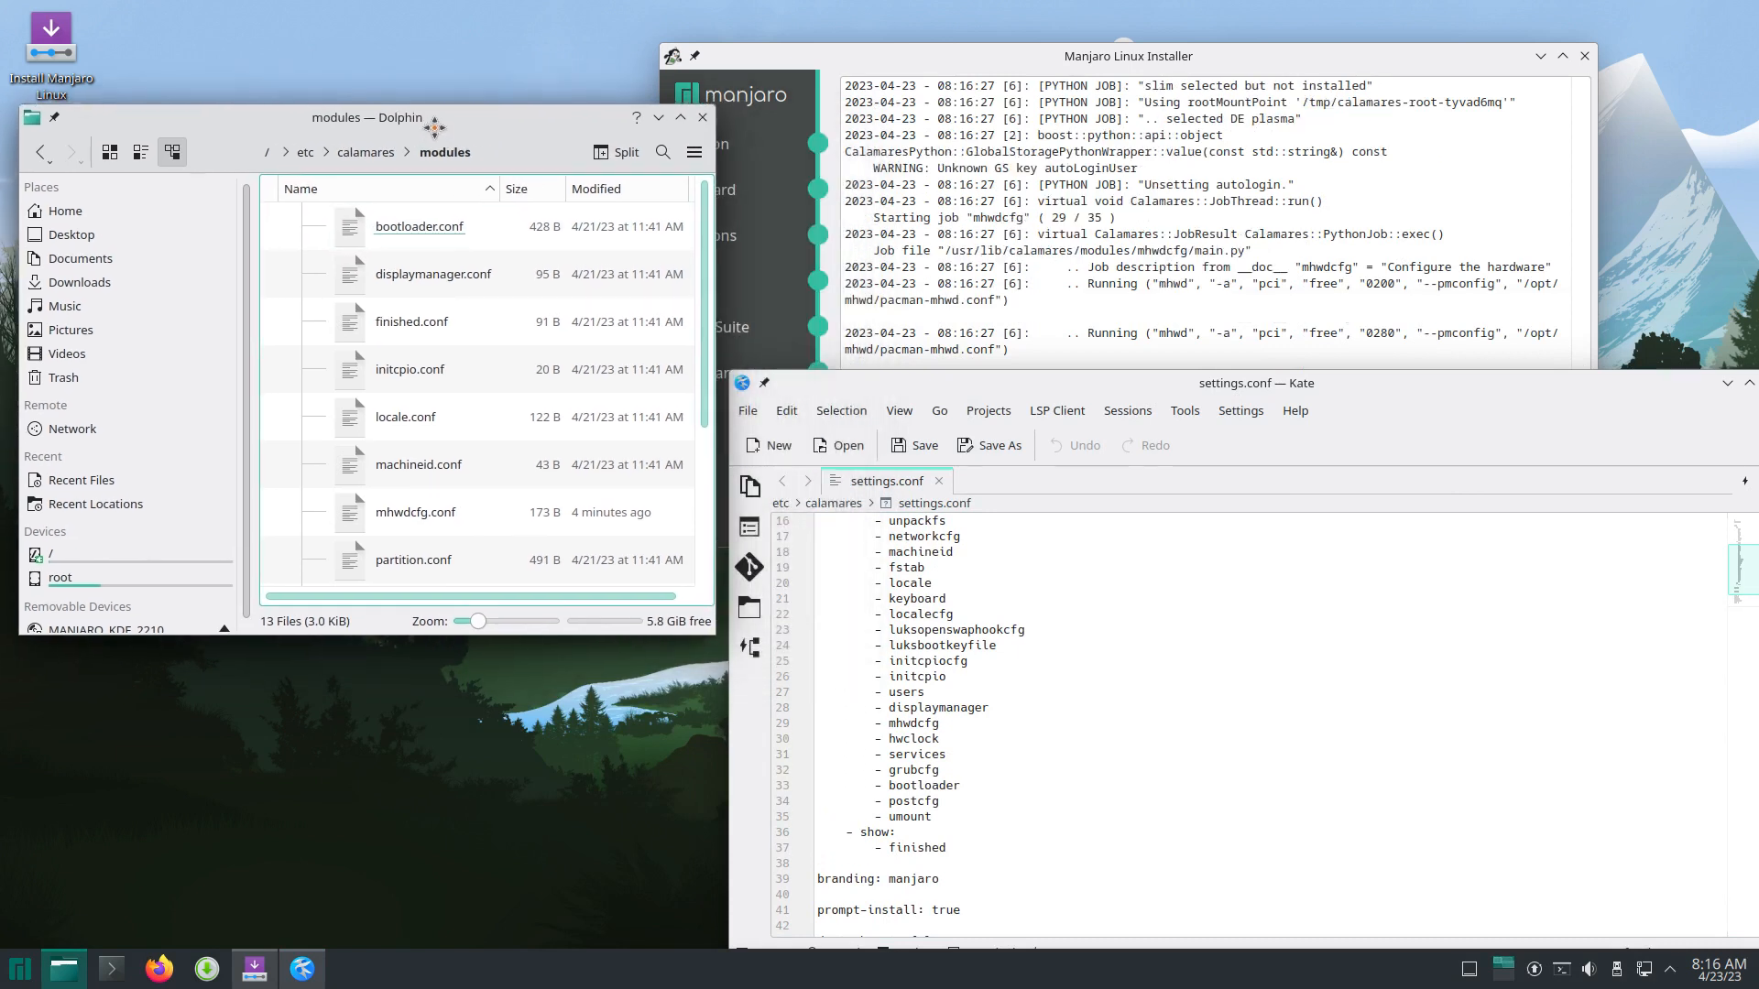
pyautogui.scroll(-2, 427, 293)
pyautogui.scroll(-1, 427, 297)
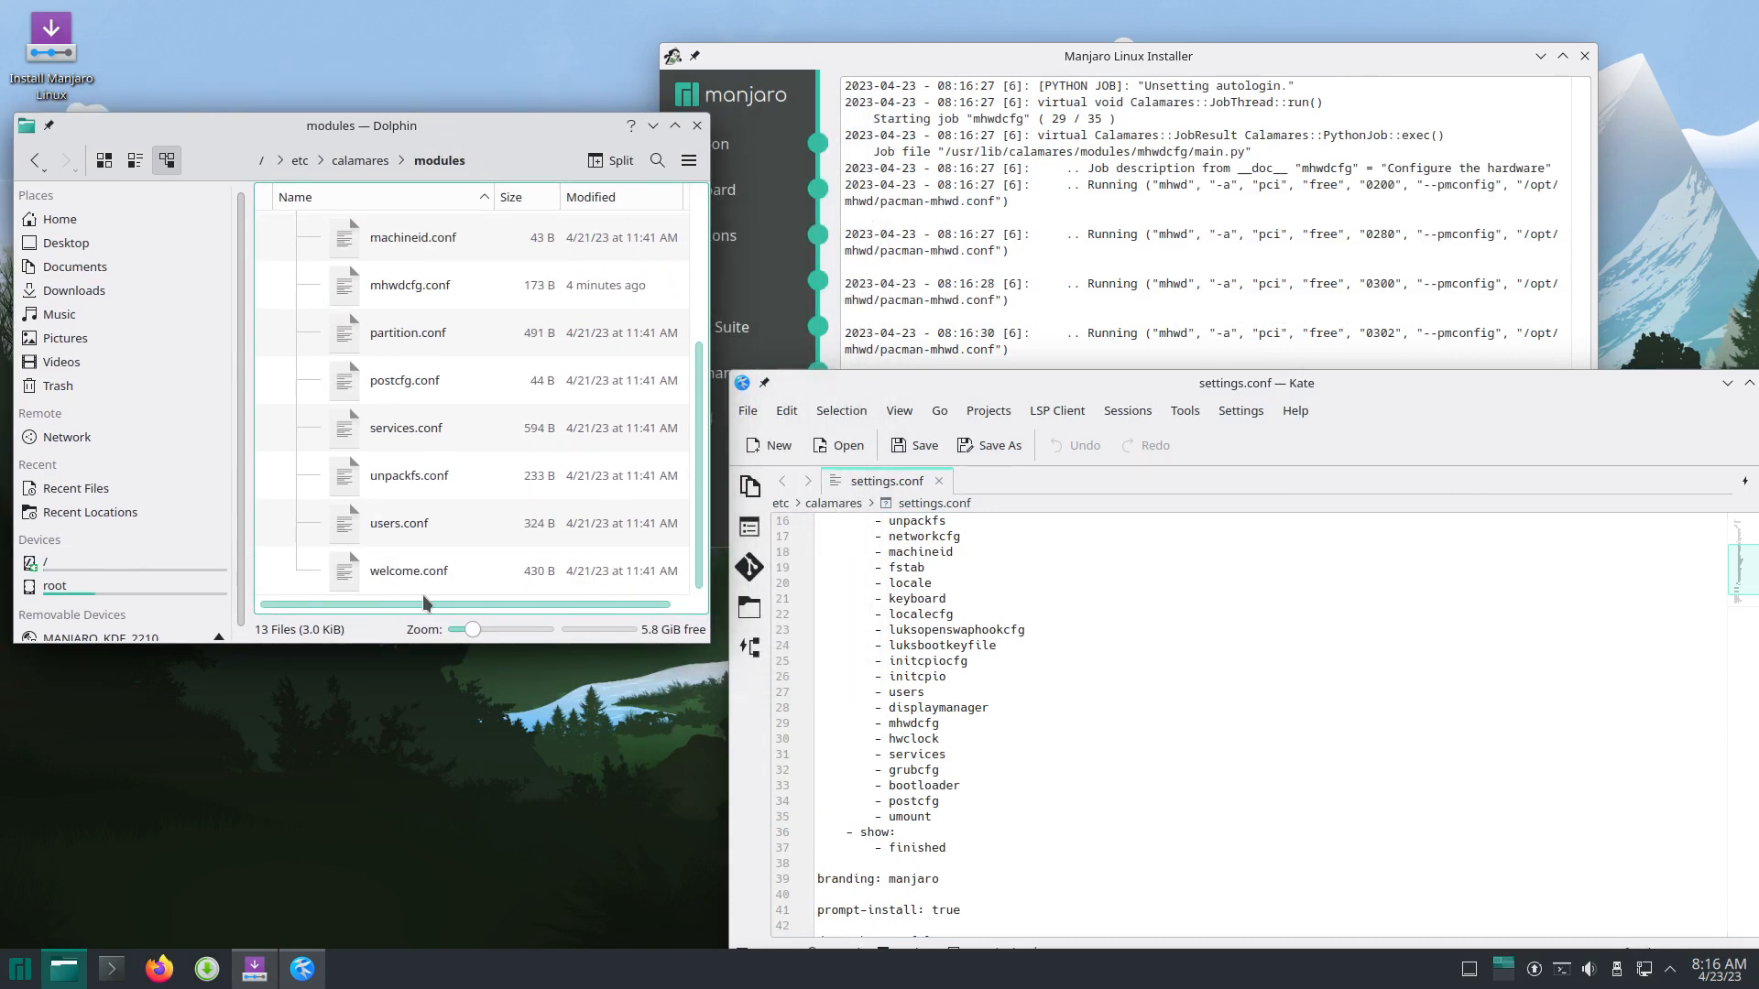
pyautogui.scroll(2, 443, 485)
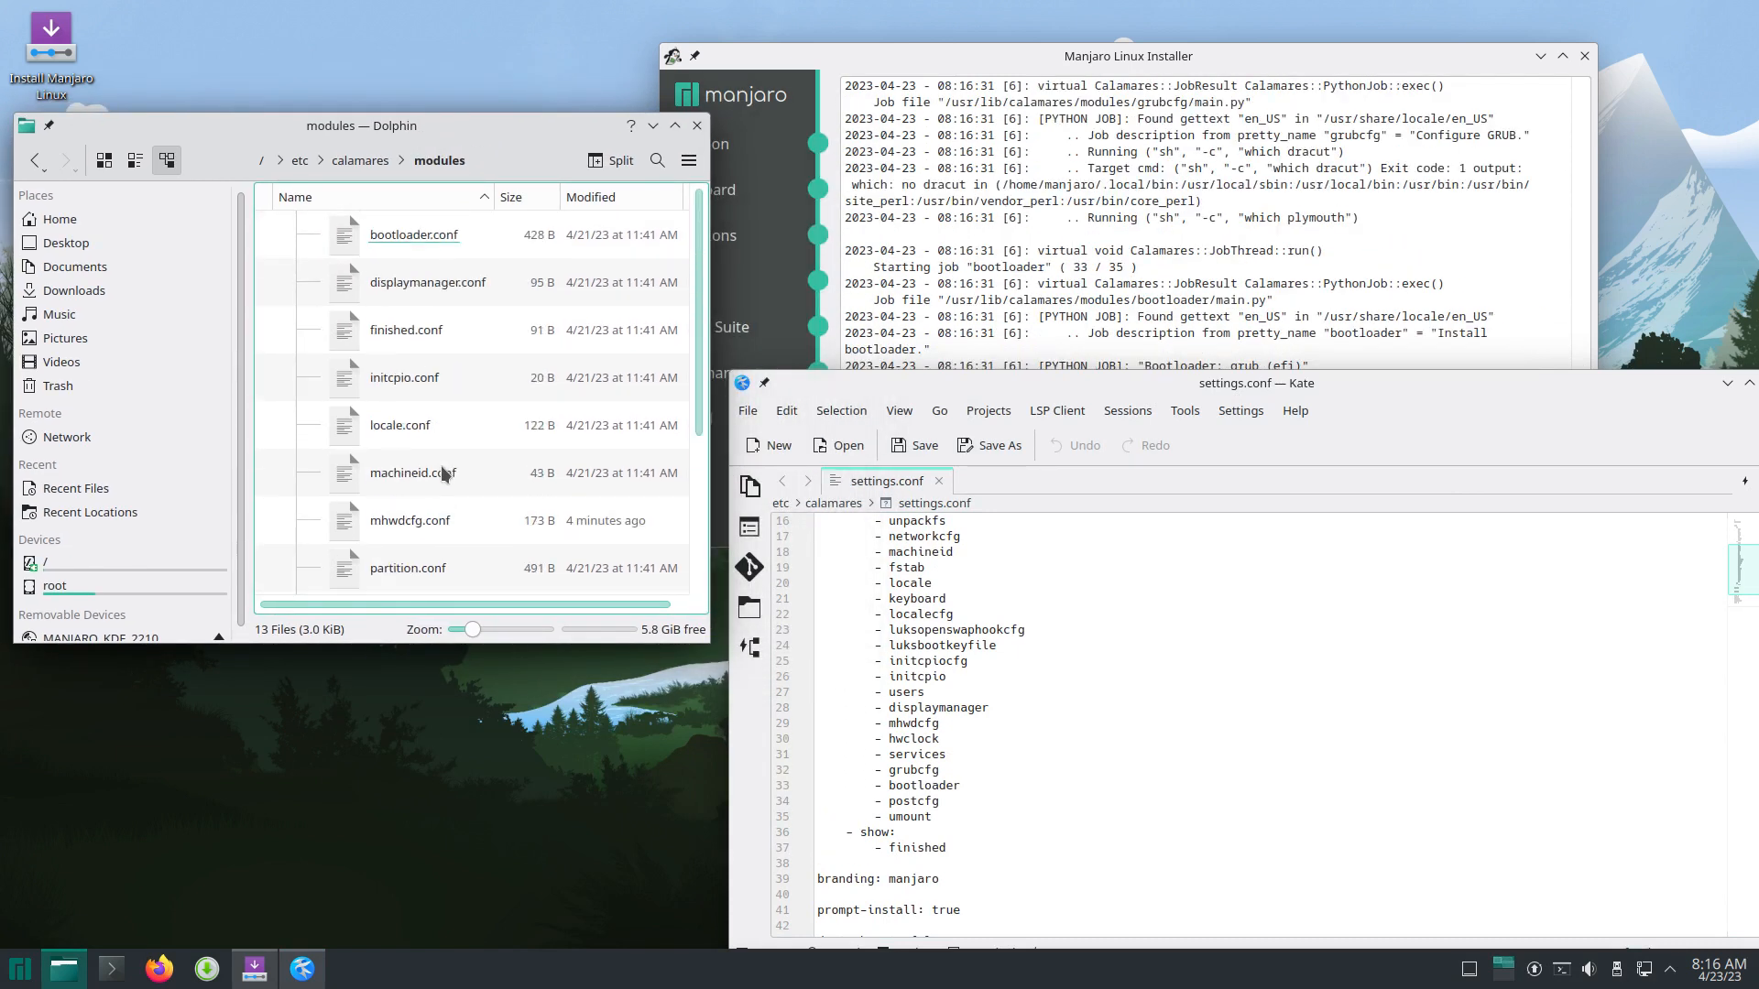
pyautogui.scroll(-2, 441, 467)
pyautogui.click(410, 424)
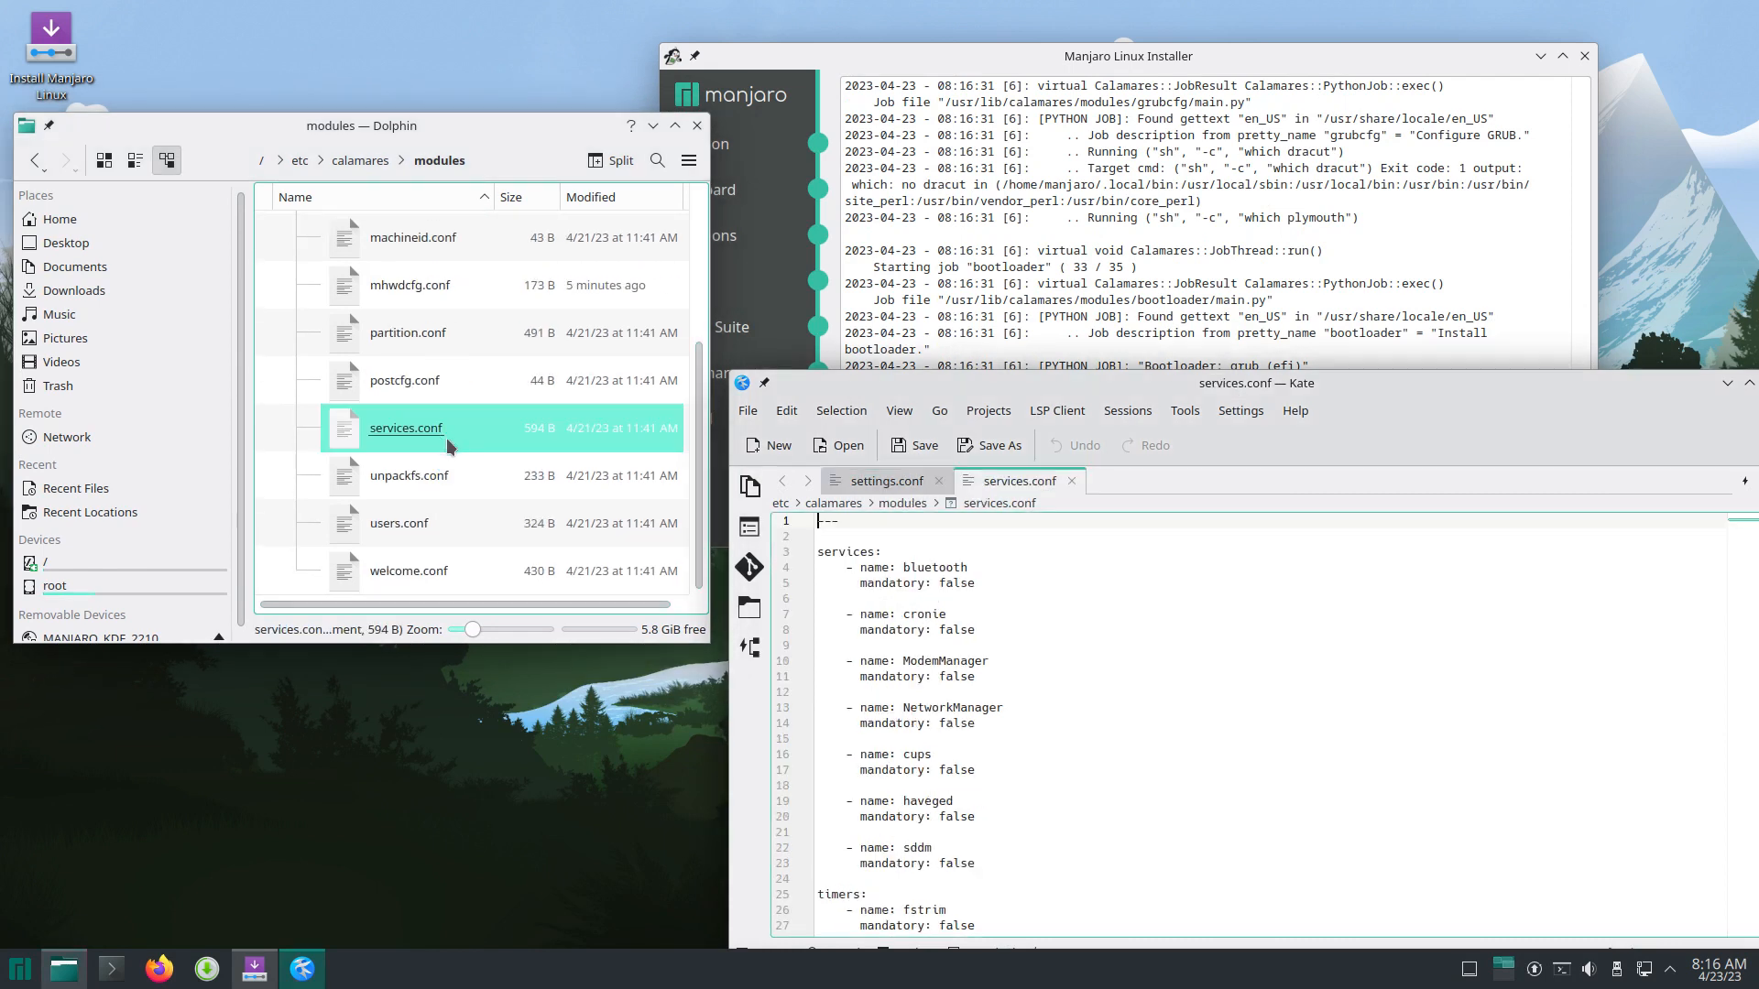
# Step: Move Kate to the top of the screen, scroll through services.conf, then close it
pyautogui.moveTo(1345, 383); pyautogui.dragTo(1319, 24)
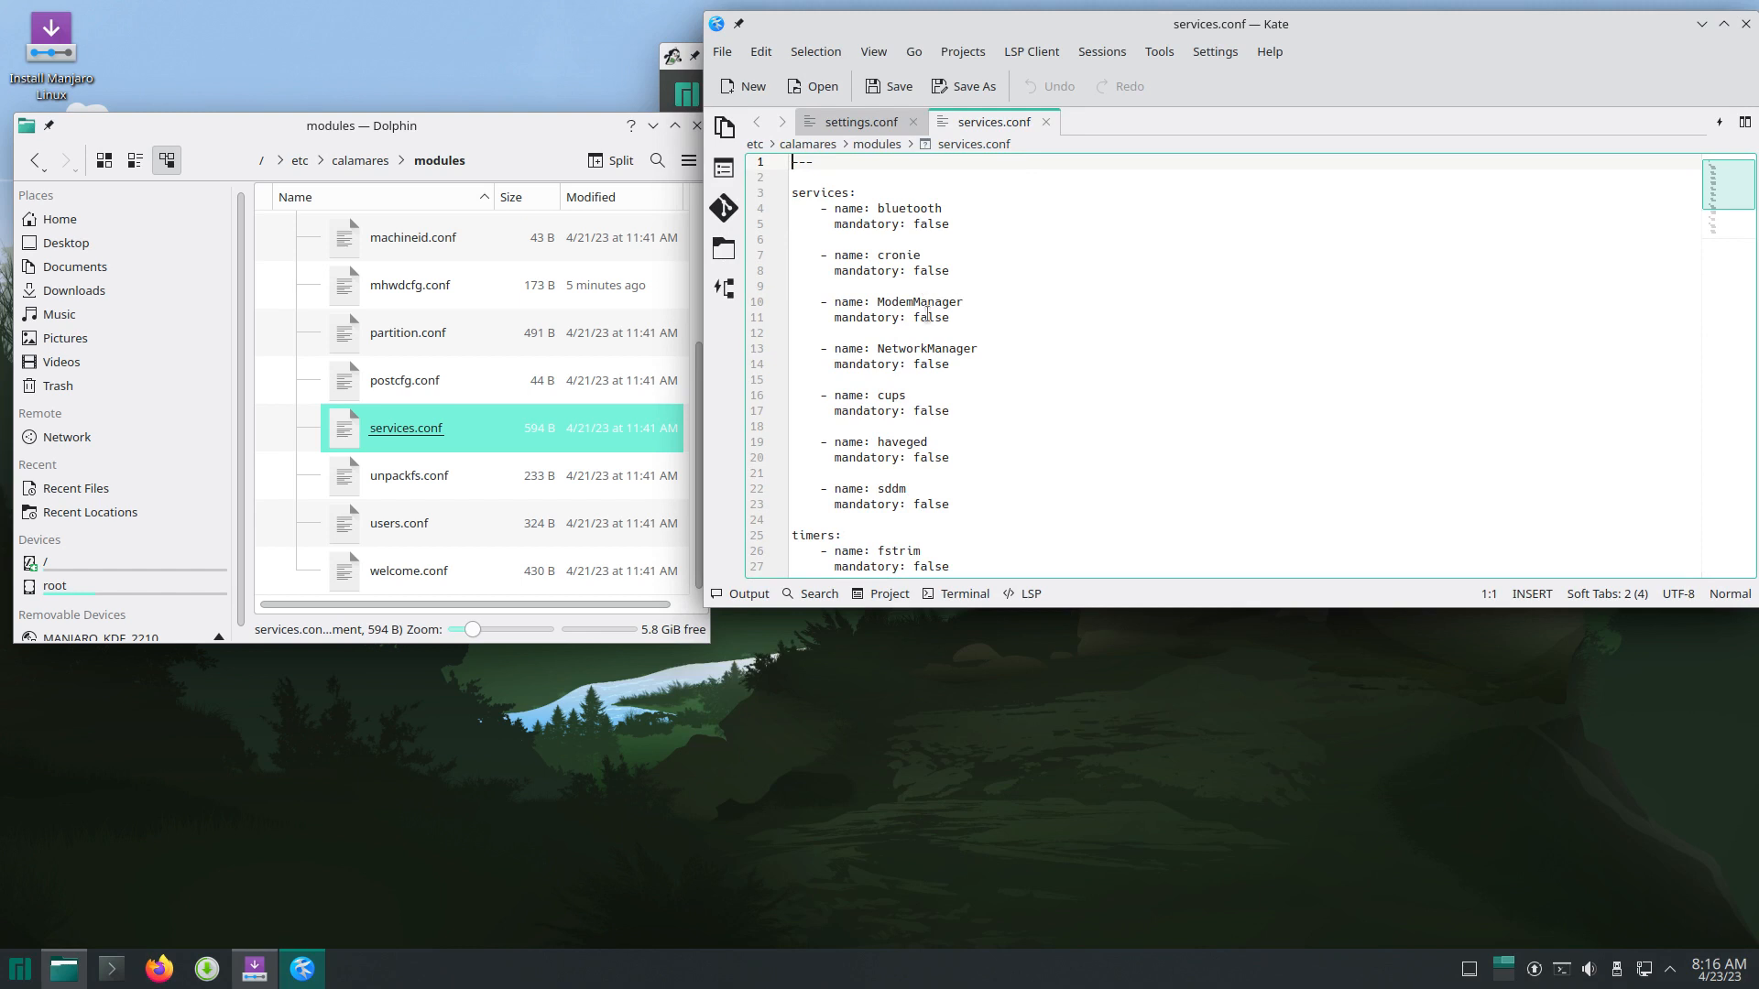
pyautogui.scroll(-2, 928, 315)
pyautogui.scroll(-1, 895, 321)
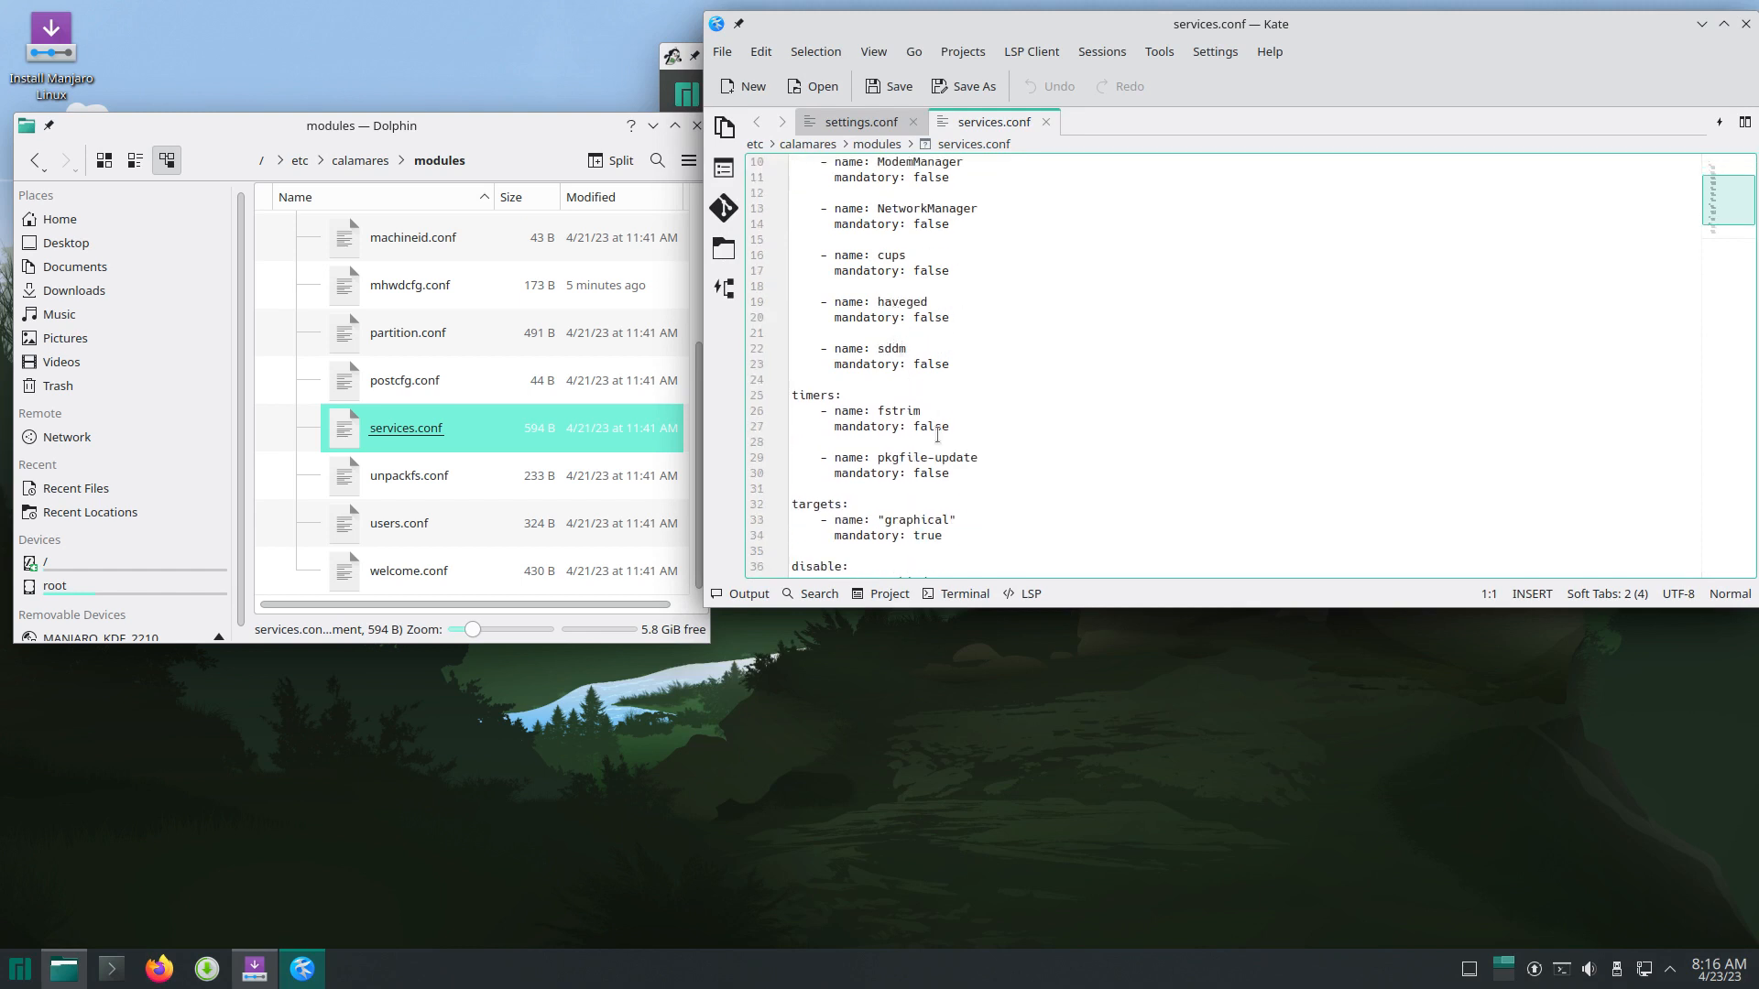
pyautogui.scroll(-1, 937, 436)
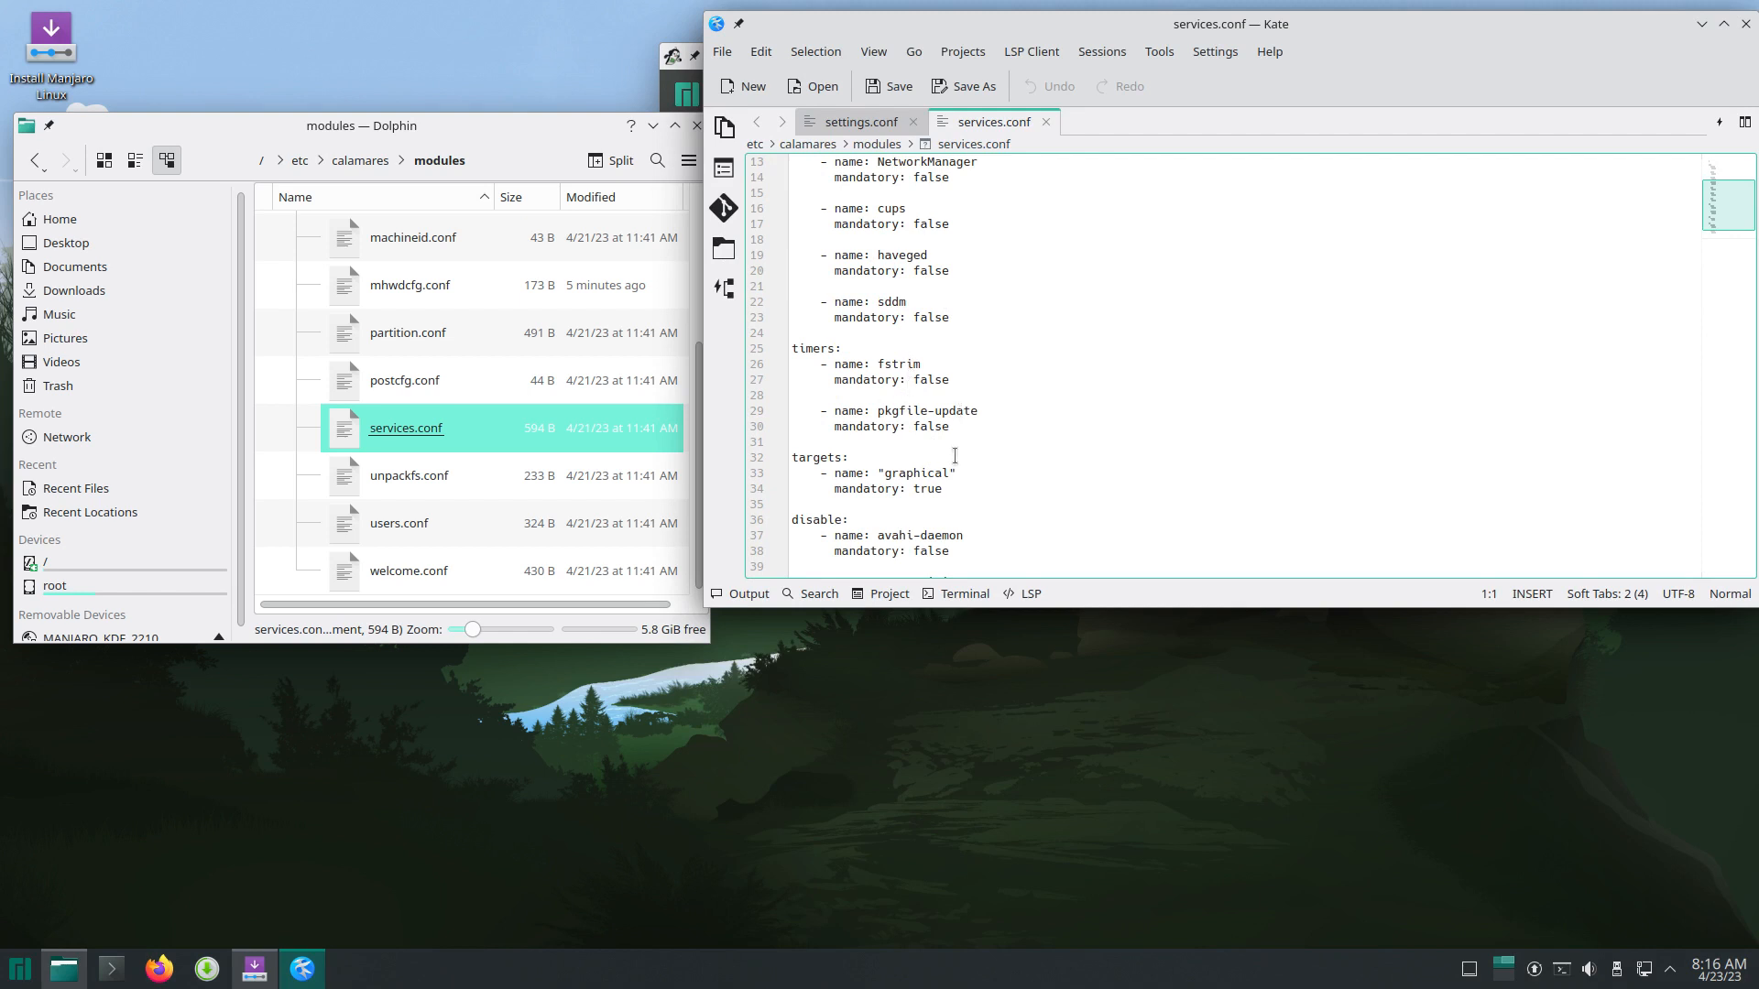
pyautogui.scroll(-1, 885, 533)
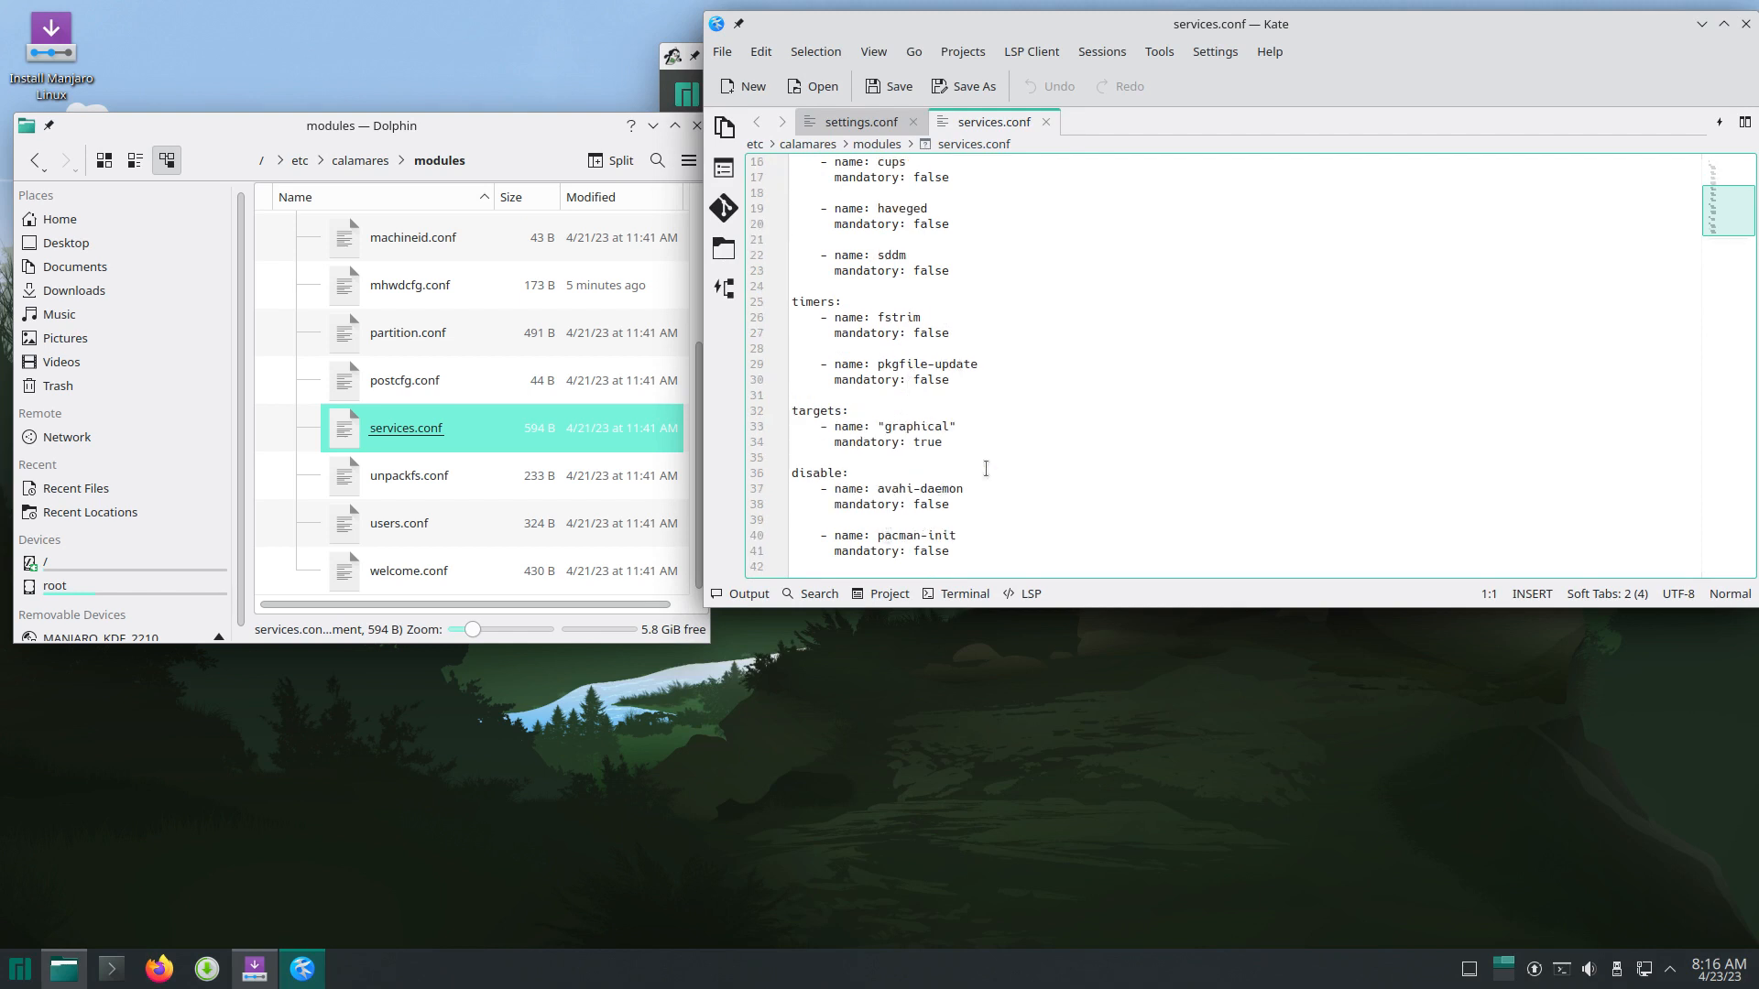
pyautogui.click(1745, 24)
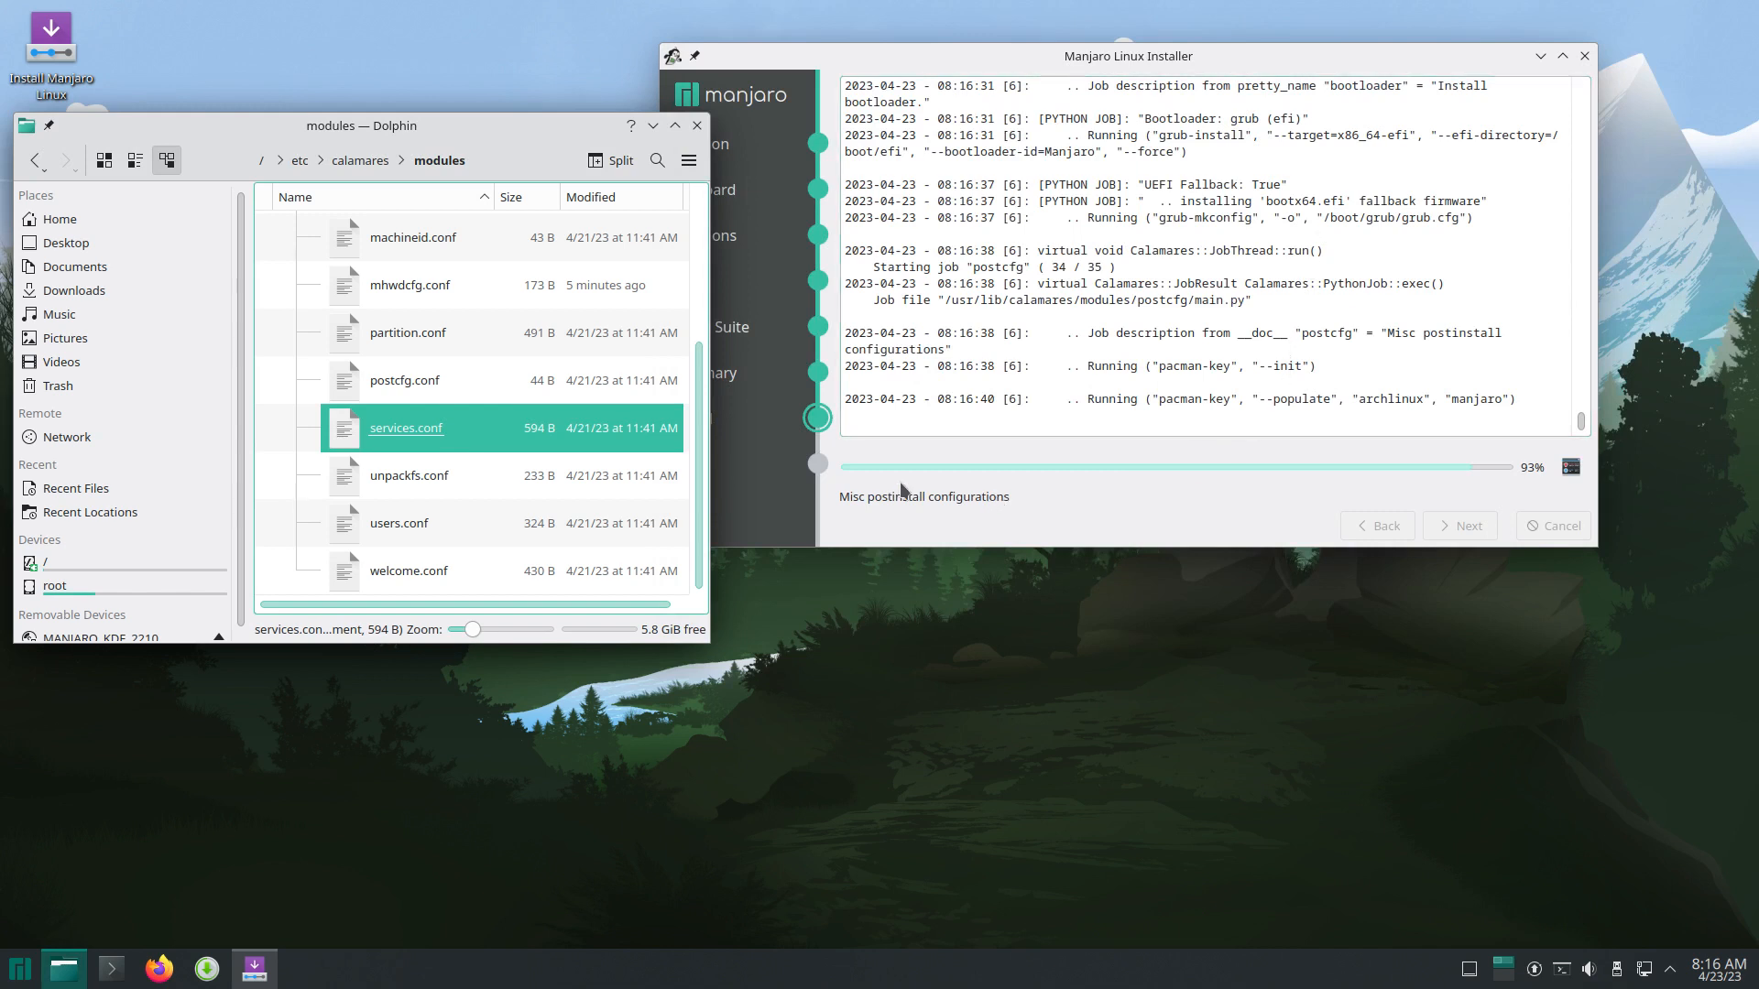
# Step: Open unpackfs.conf, highlight the rootfs.sfs and desktopfs.sfs source names, then close Kate
pyautogui.click(452, 479)
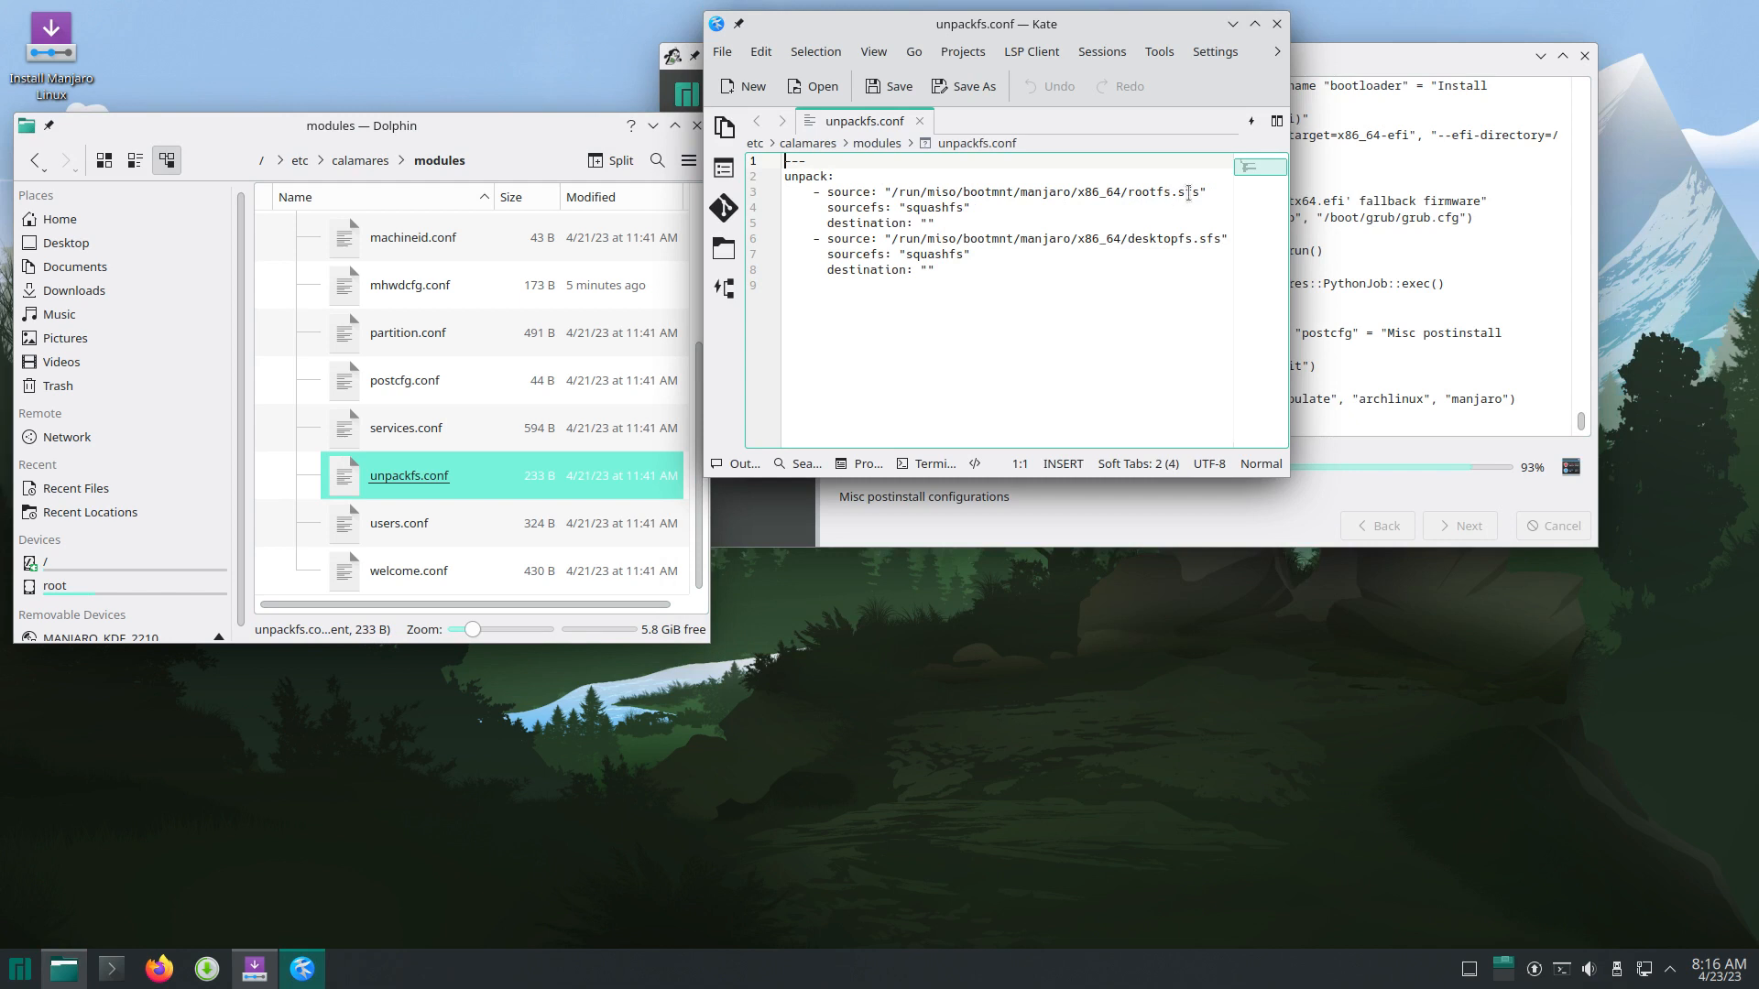
pyautogui.moveTo(1130, 190); pyautogui.dragTo(1208, 192)
pyautogui.moveTo(1128, 239); pyautogui.dragTo(1222, 240)
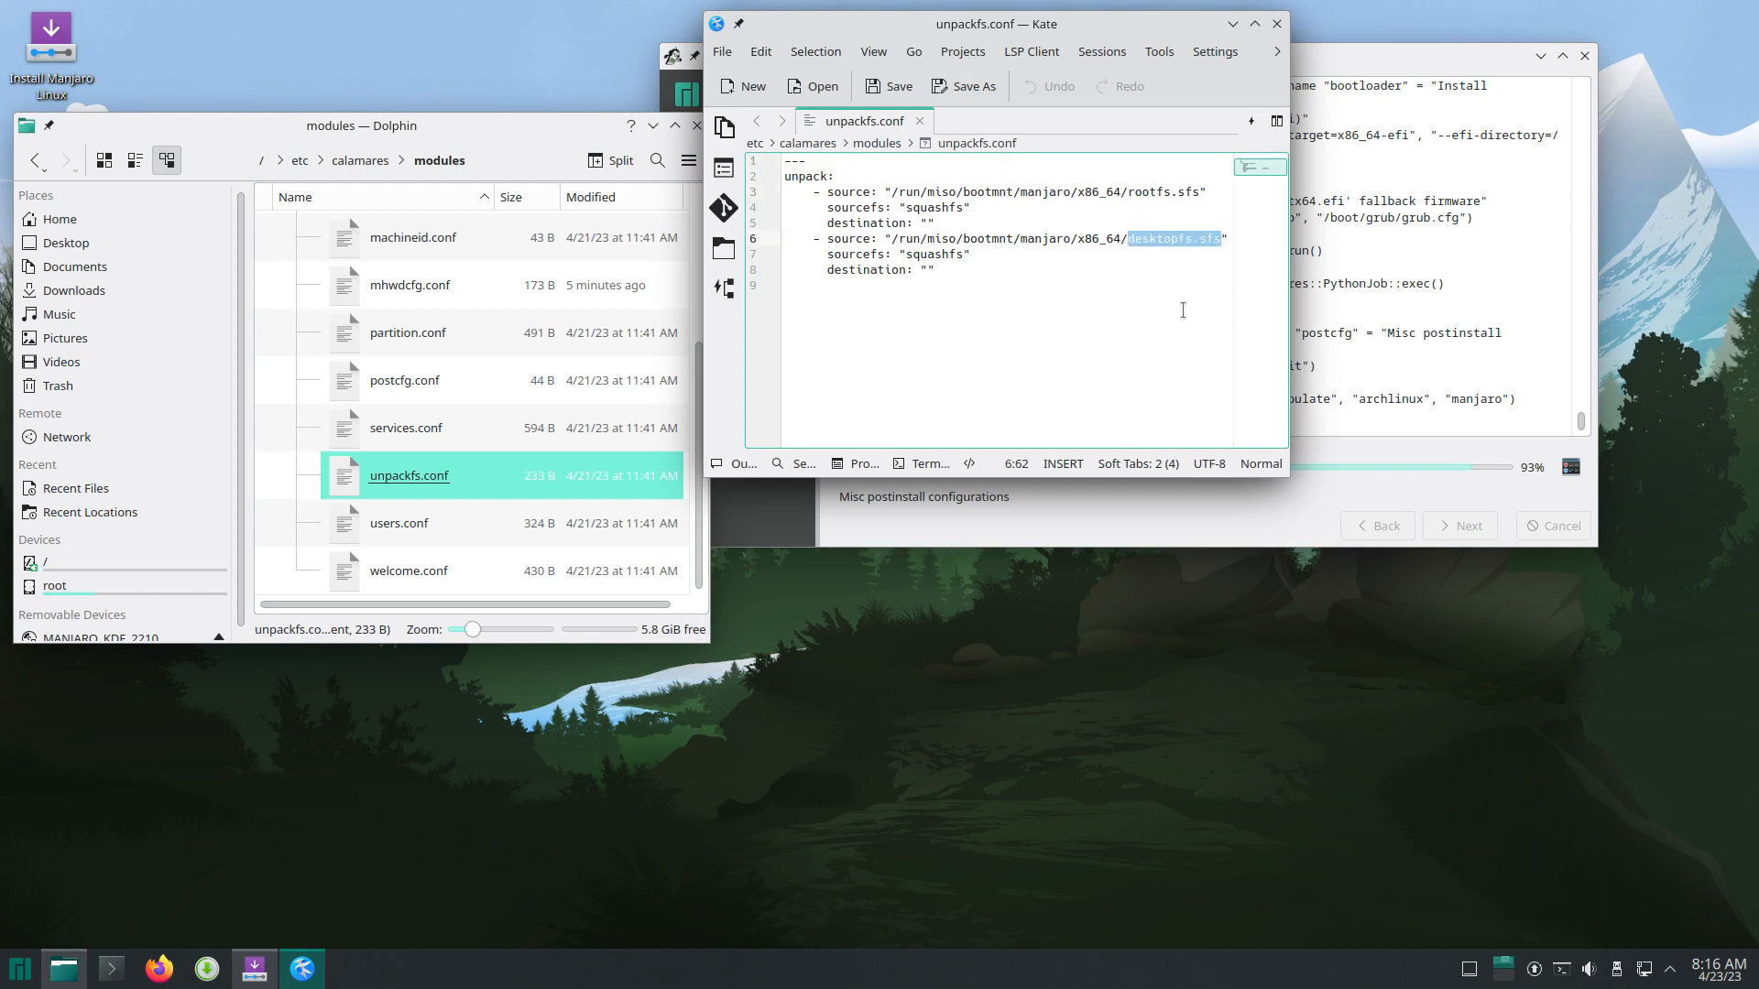
pyautogui.click(1276, 24)
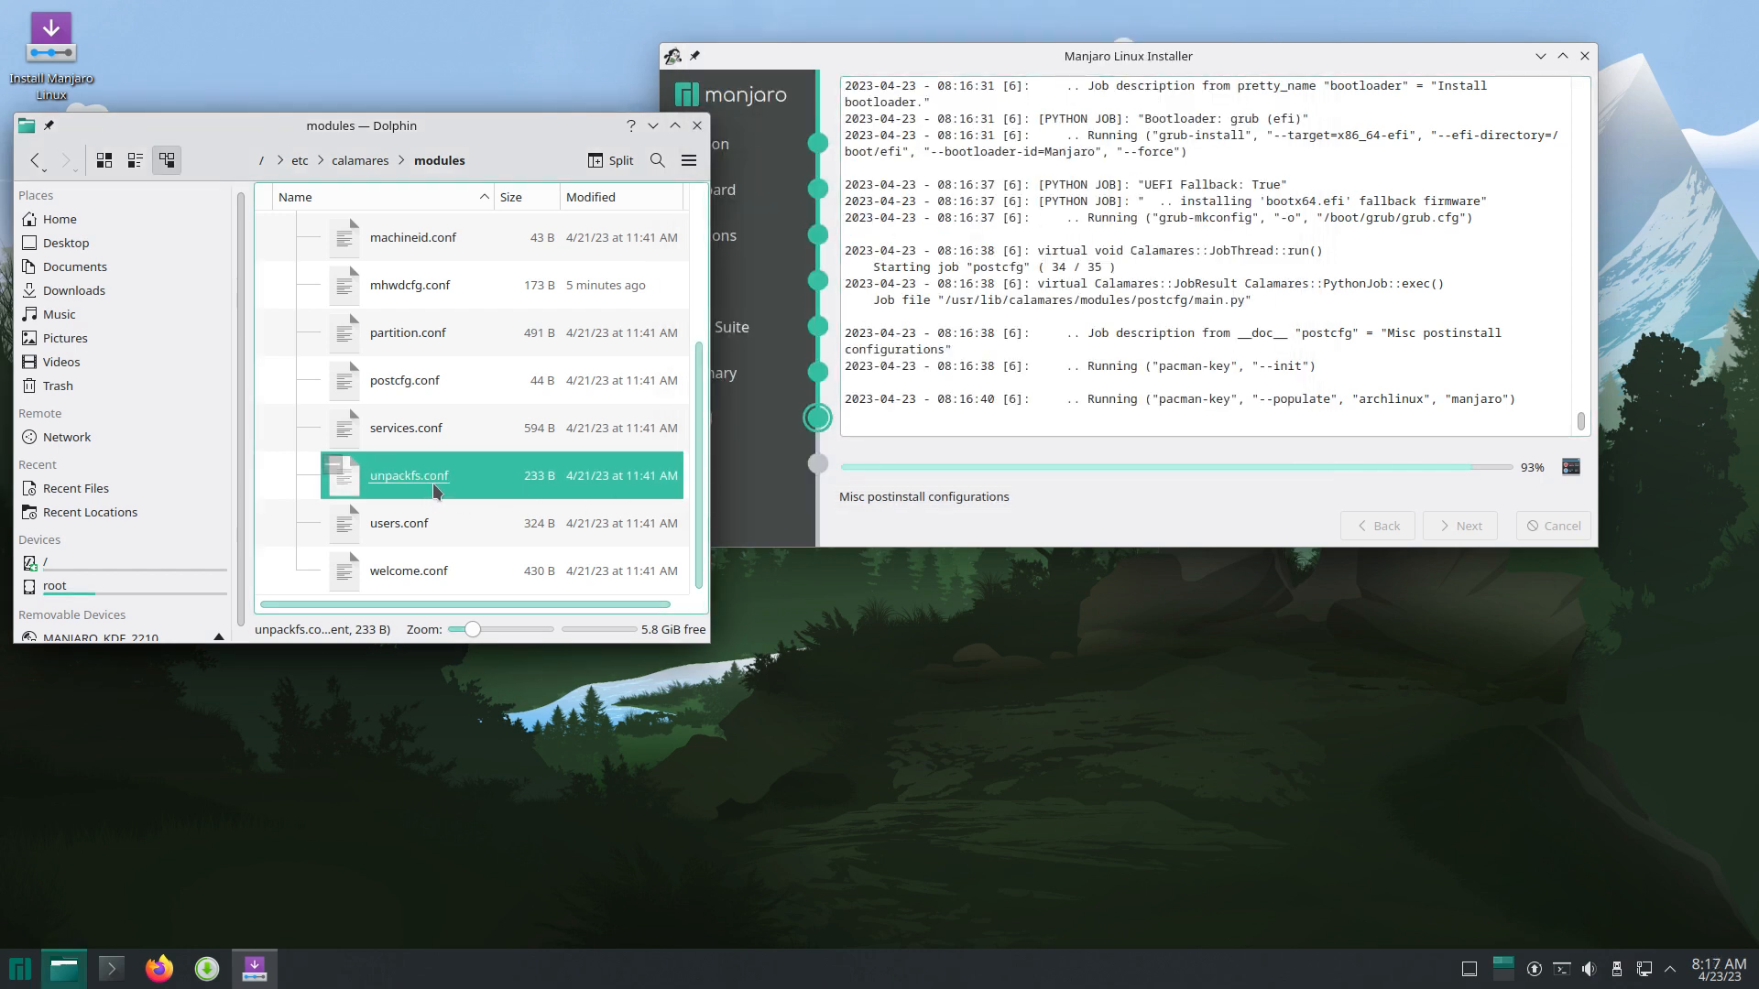
pyautogui.scroll(5, 432, 482)
# Step: Close Dolphin, switch the installer from its log to the slideshow, and enlarge it near the top
pyautogui.click(698, 126)
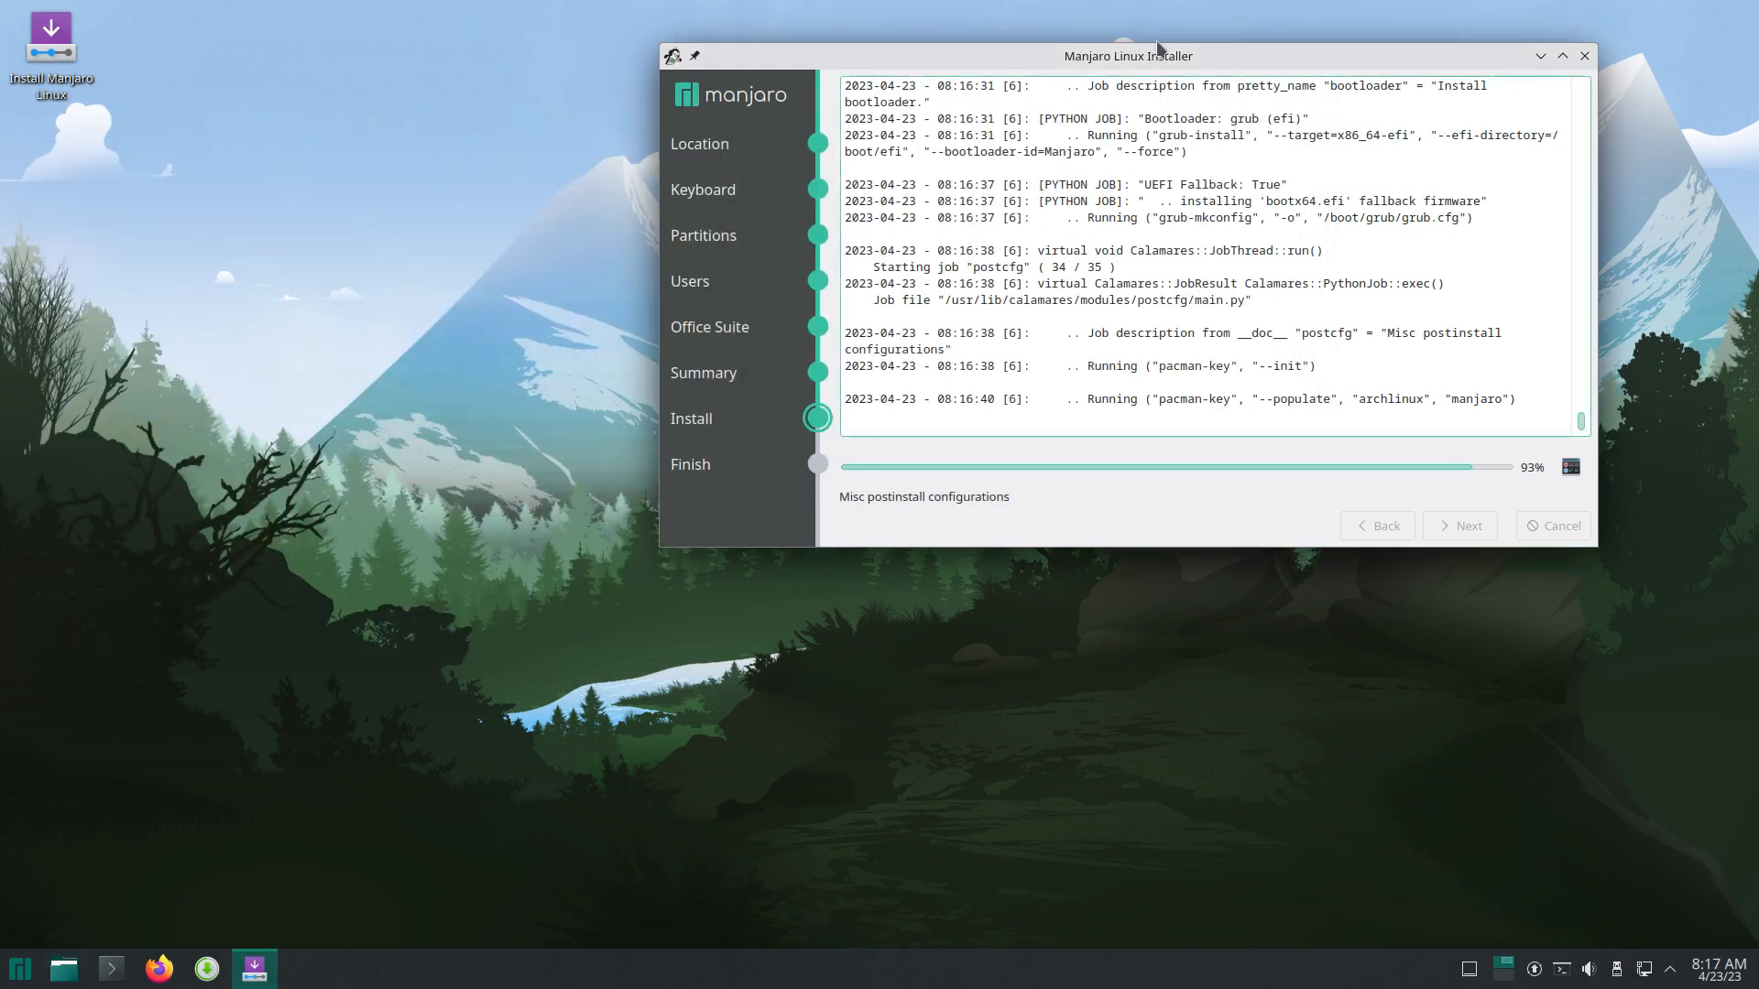
pyautogui.moveTo(1191, 60); pyautogui.dragTo(920, 204)
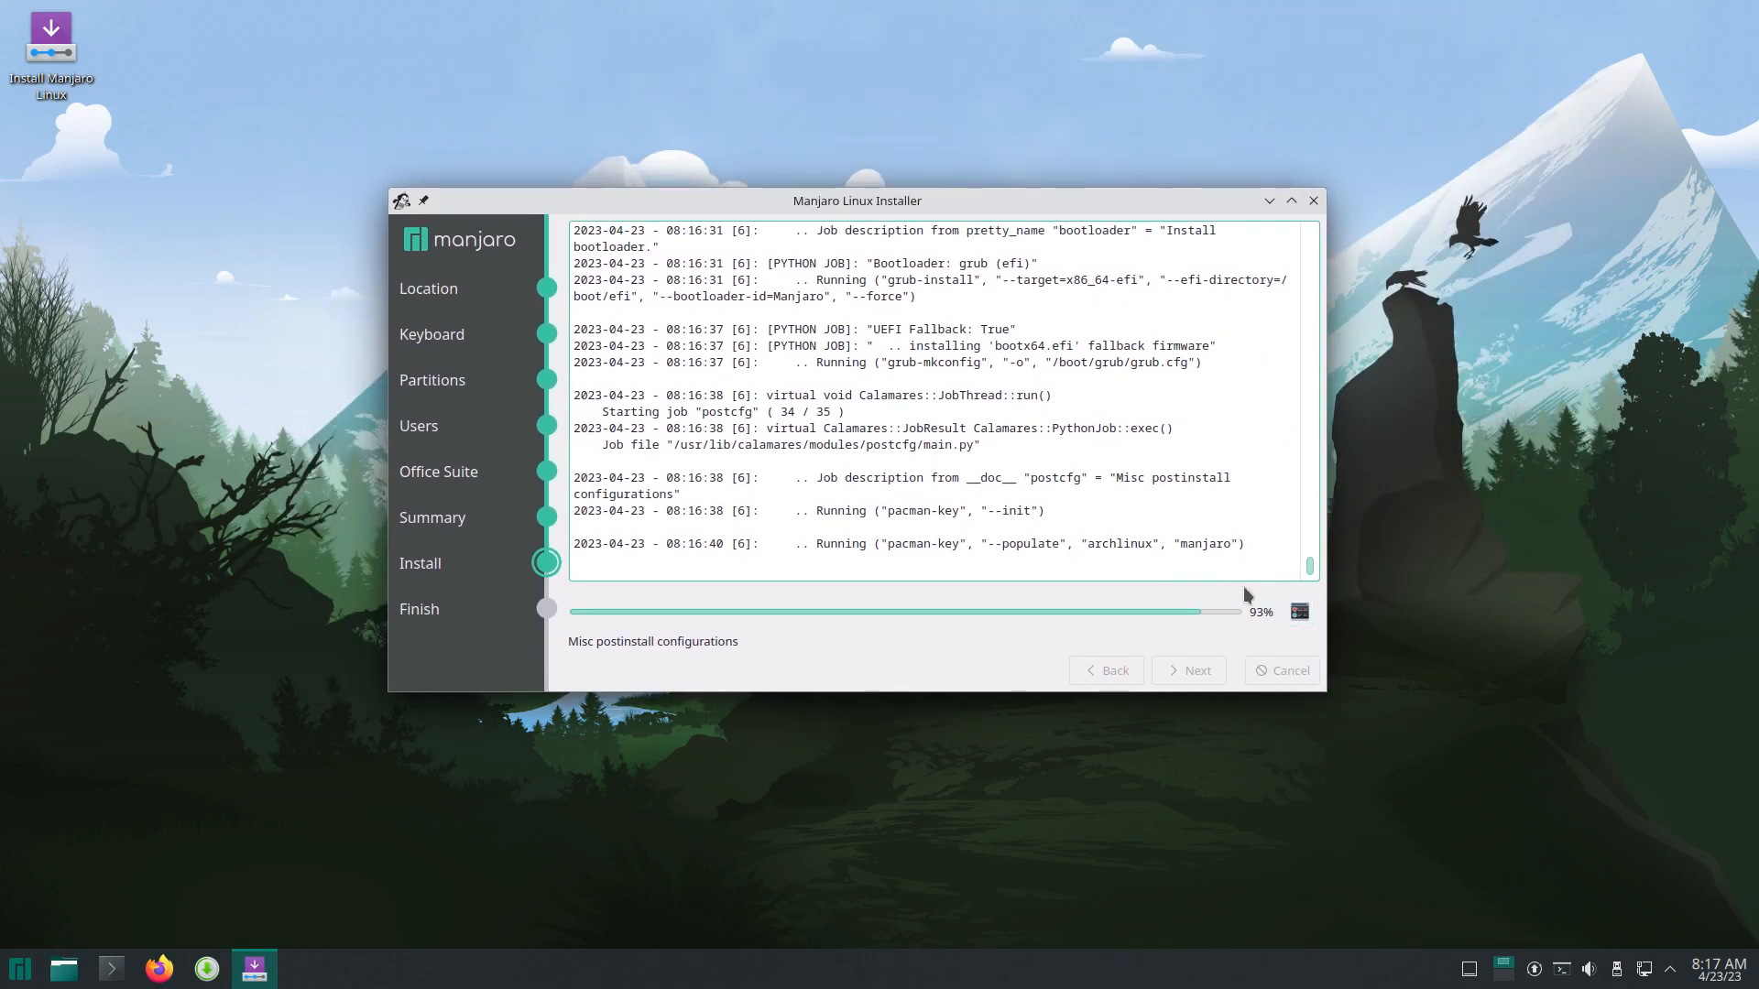
pyautogui.click(1299, 612)
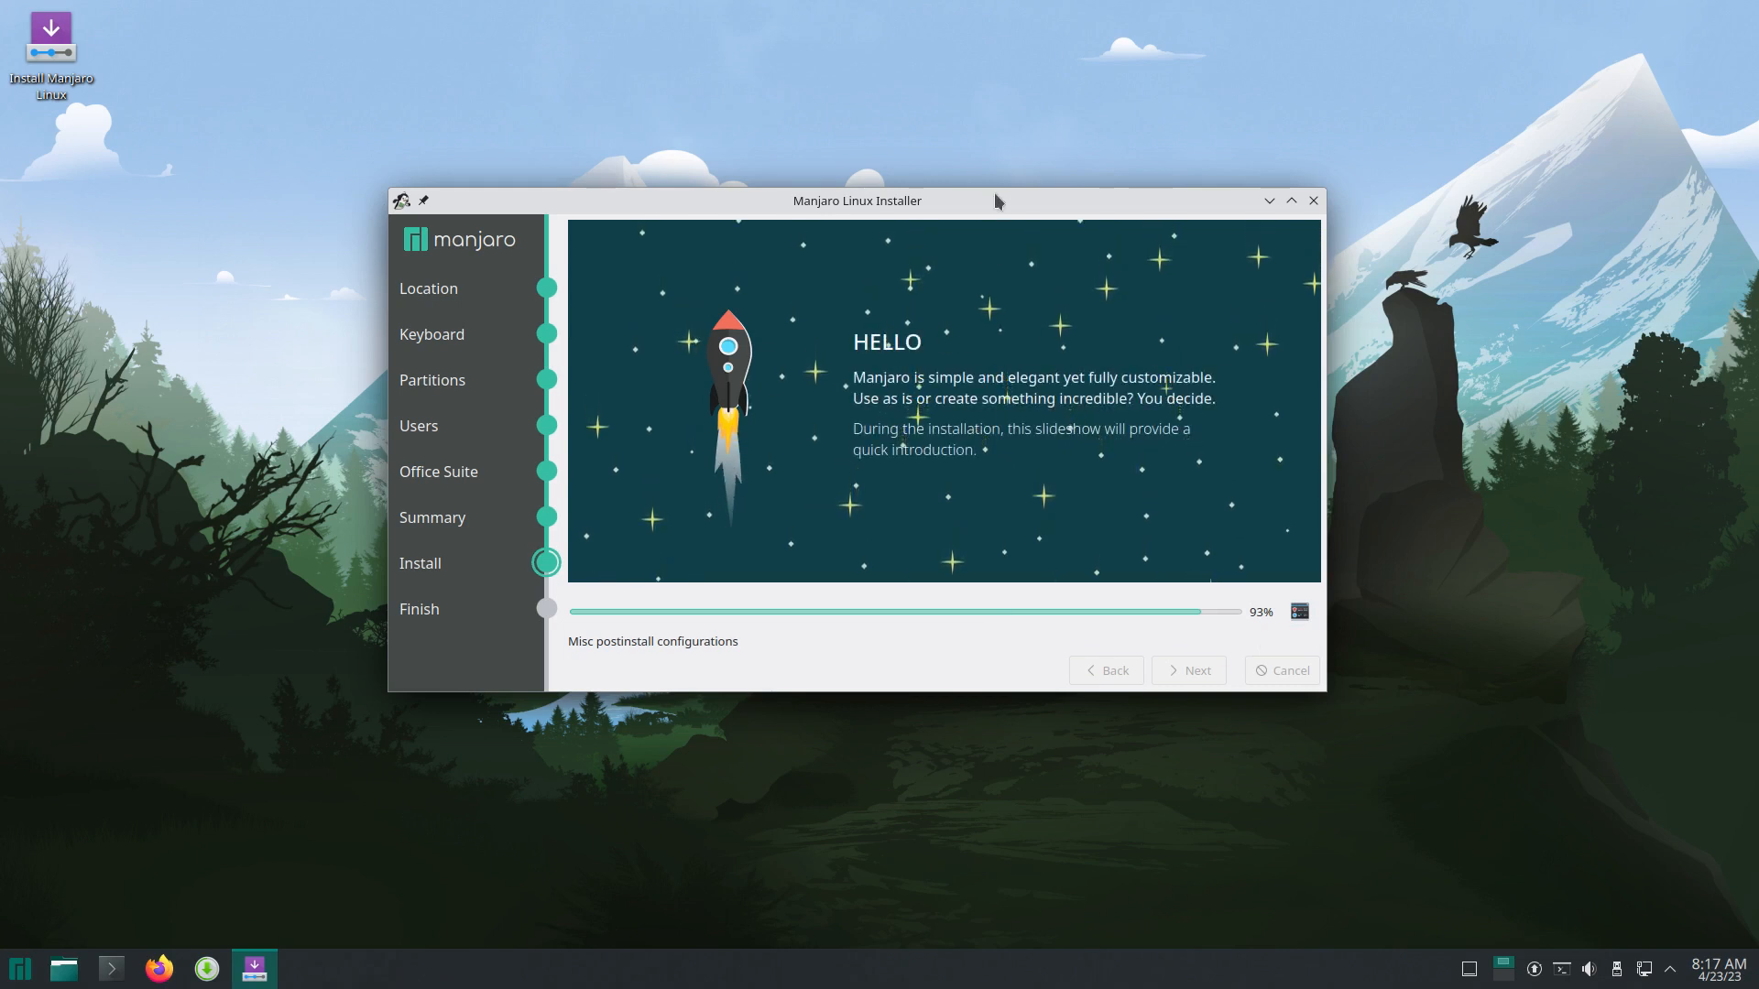
pyautogui.moveTo(882, 201); pyautogui.dragTo(888, 41)
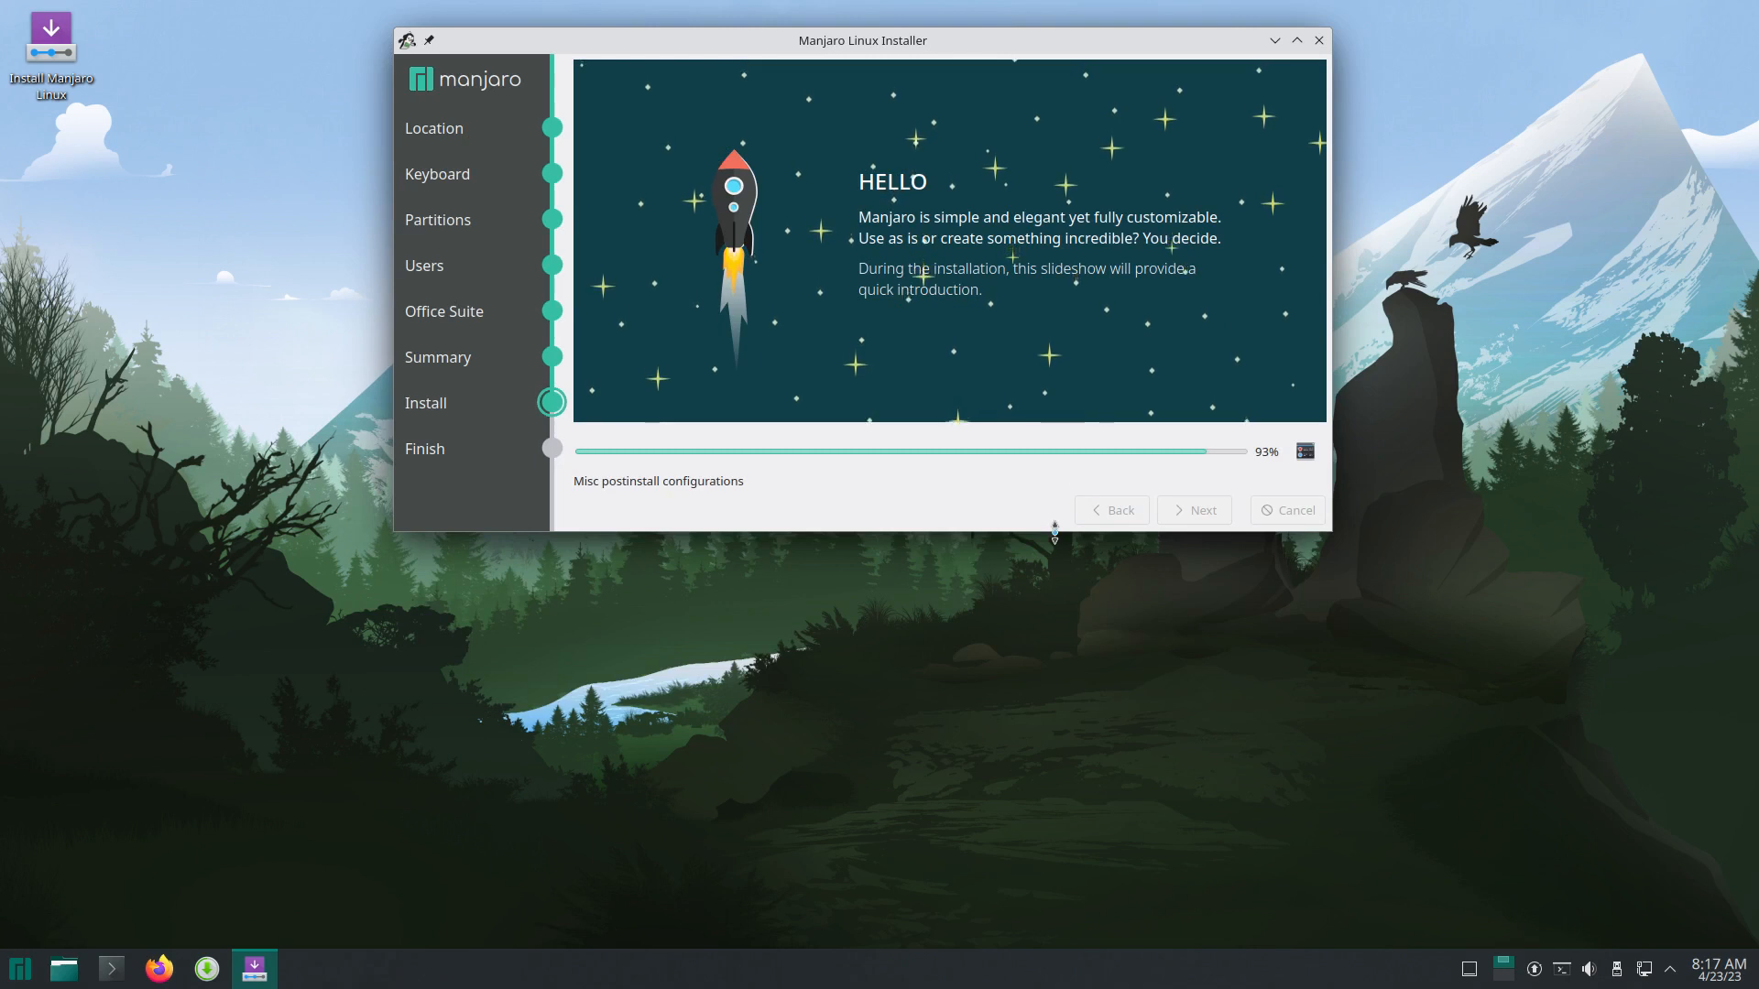
pyautogui.moveTo(1053, 531); pyautogui.dragTo(1052, 768)
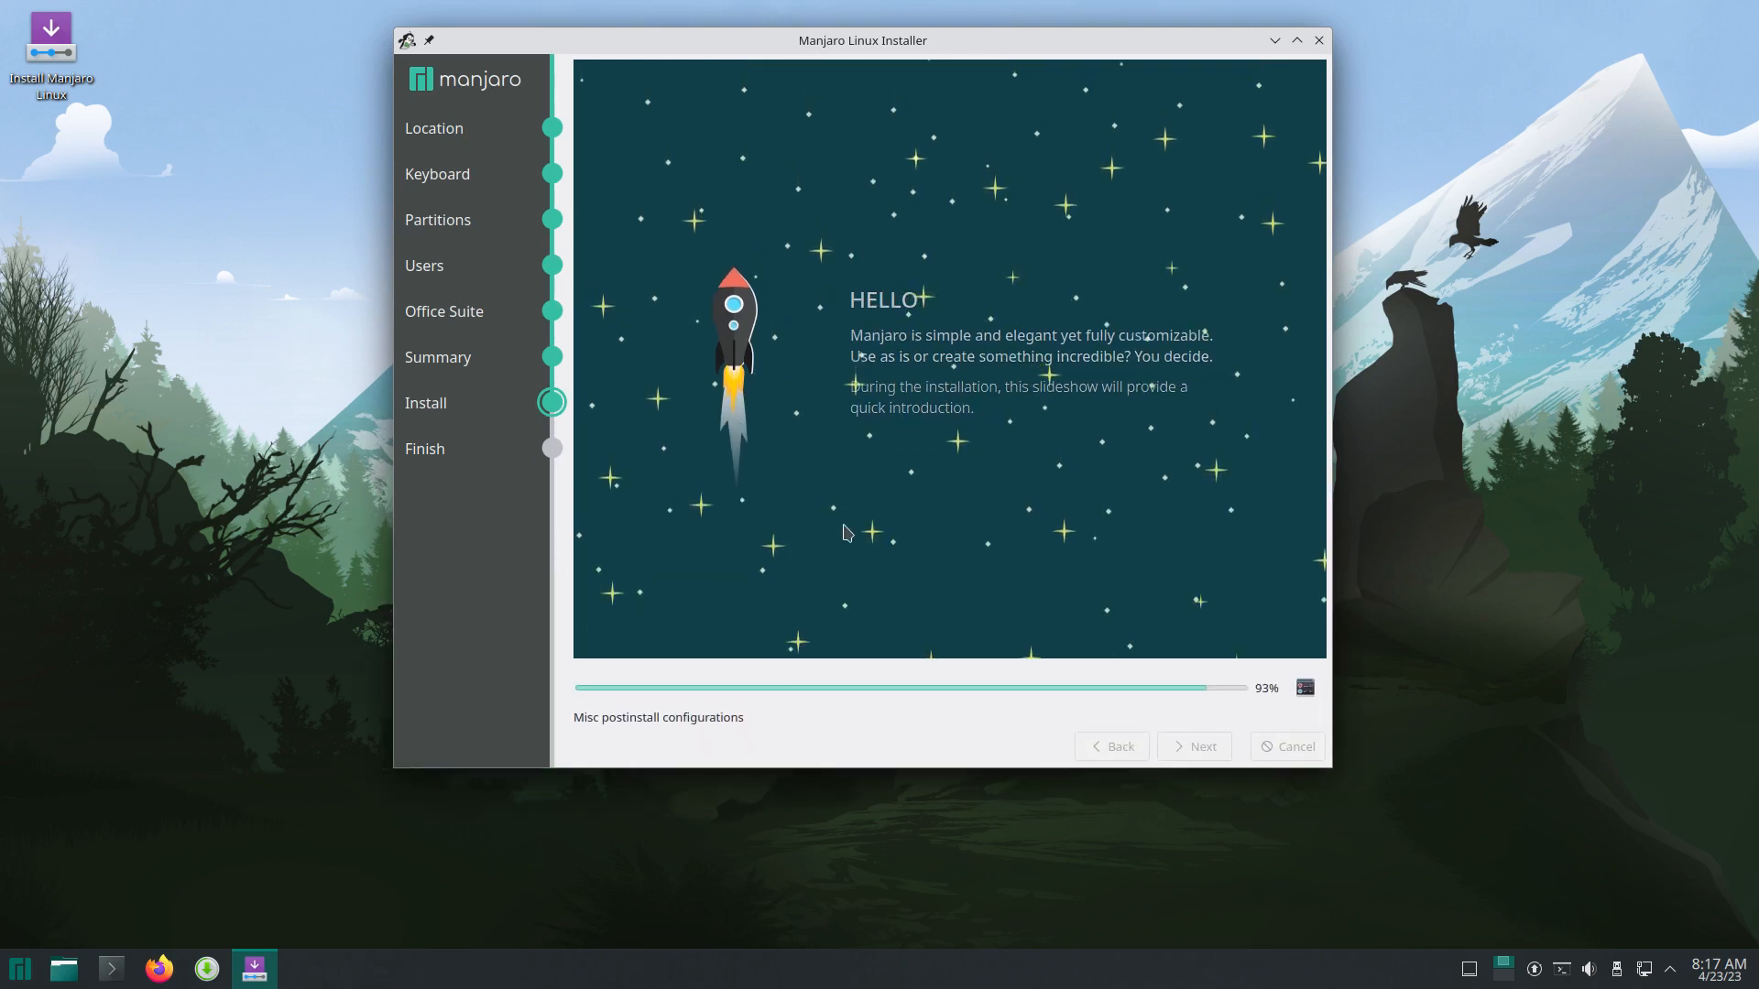
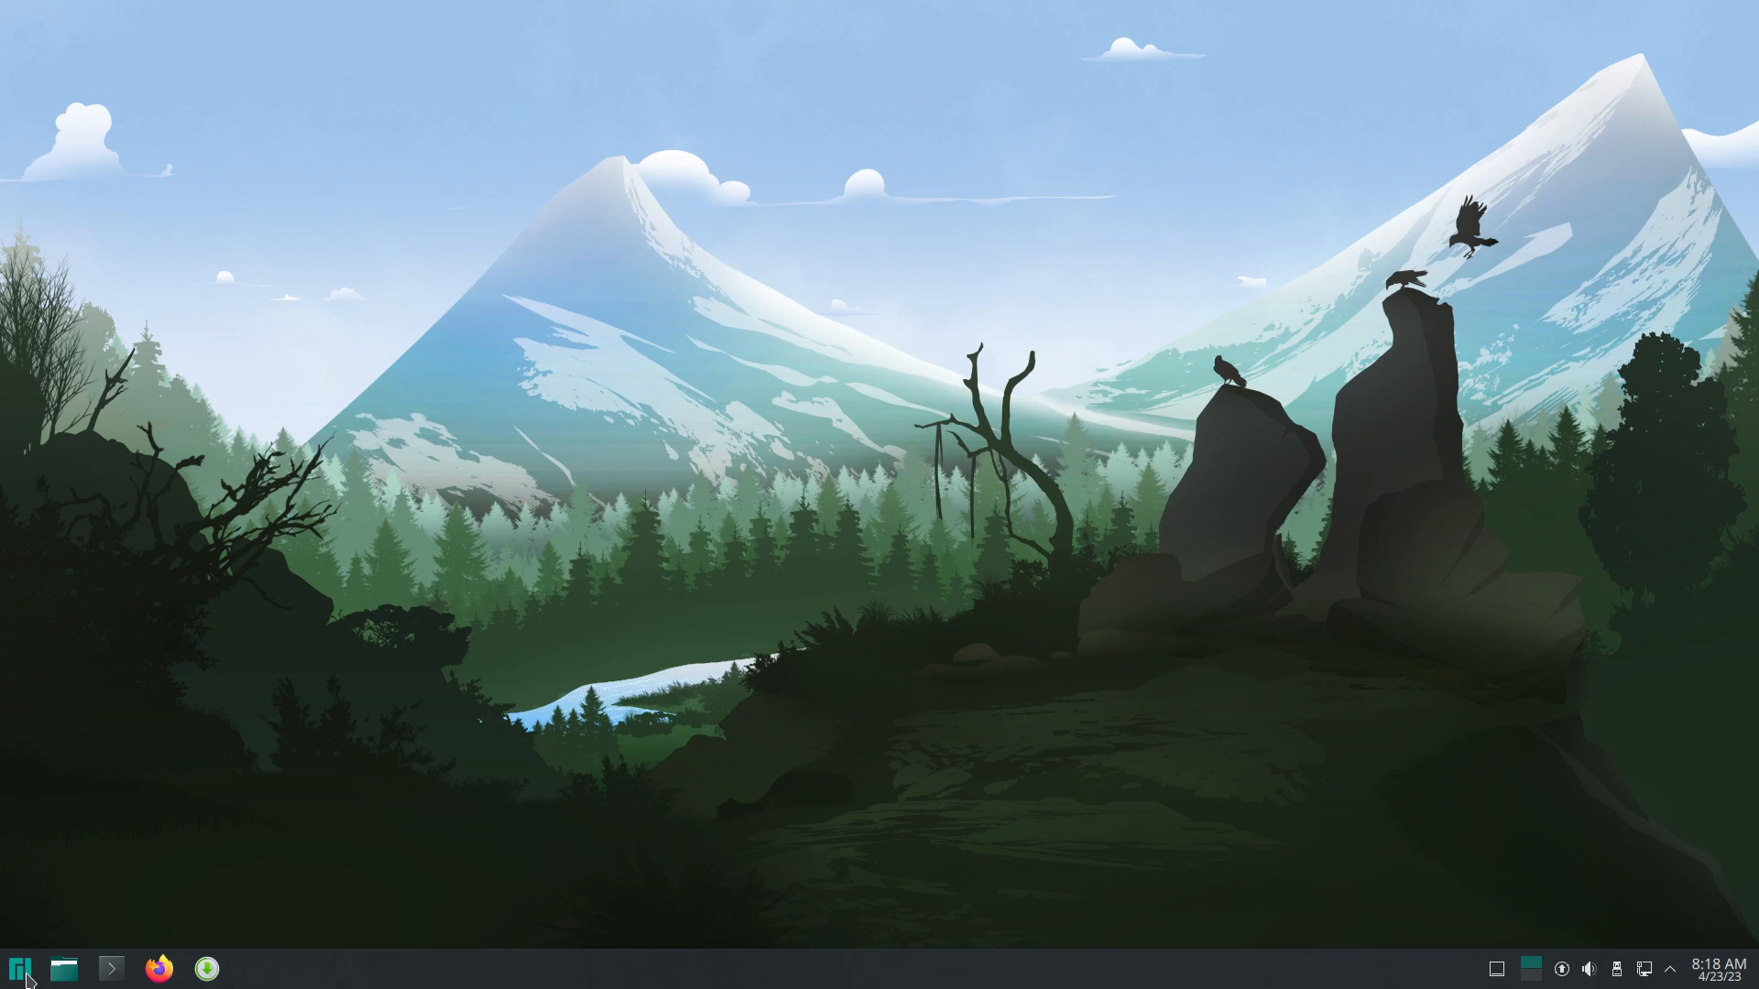
# Step: Browse the launcher categories and launch Manjaro Settings Manager from Settings
pyautogui.click(27, 977)
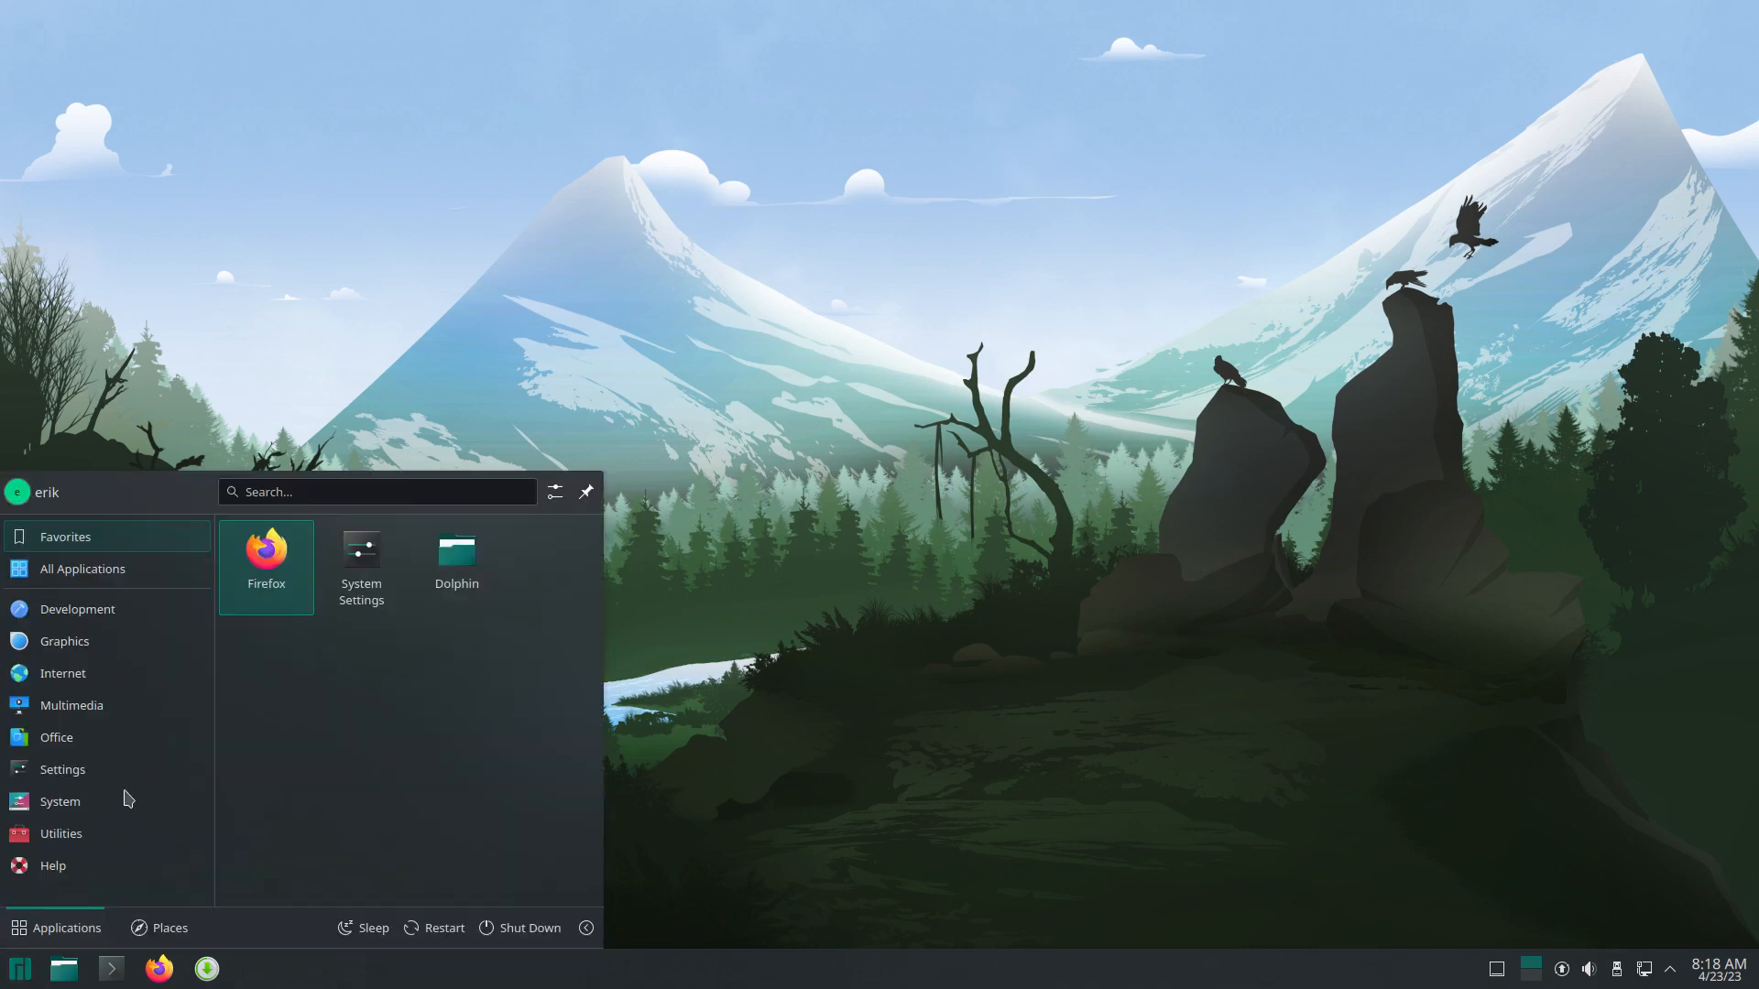
pyautogui.moveTo(128, 571)
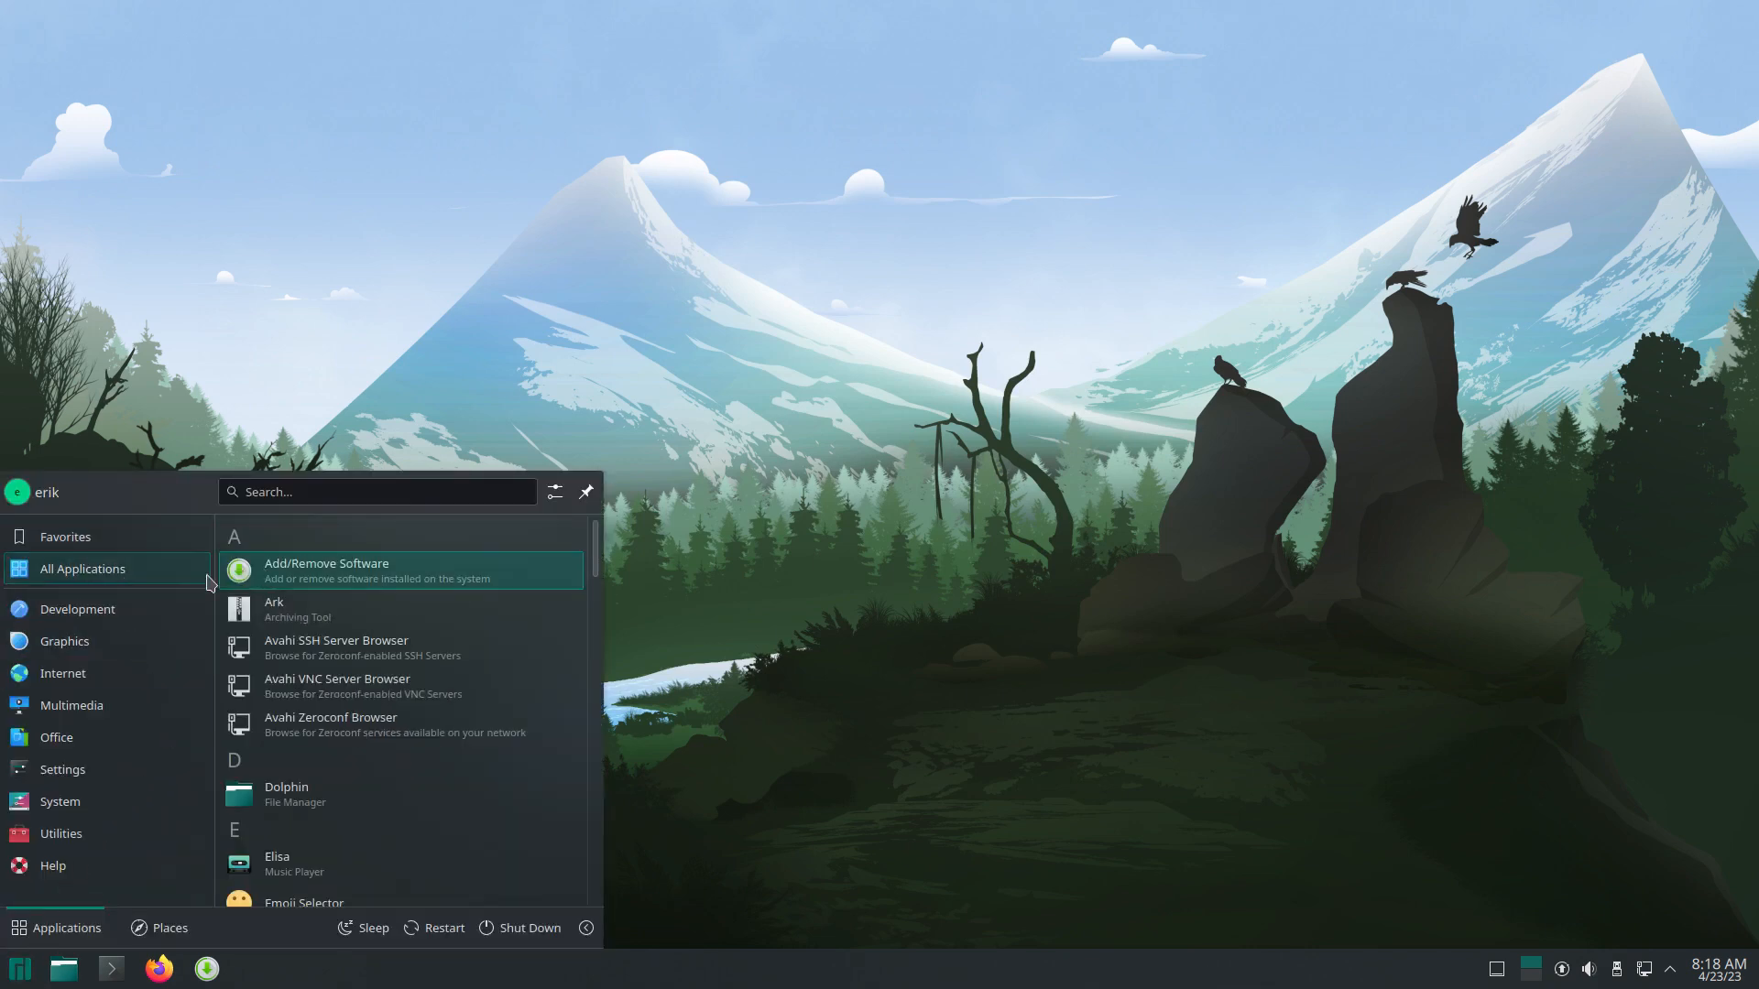
pyautogui.moveTo(110, 610)
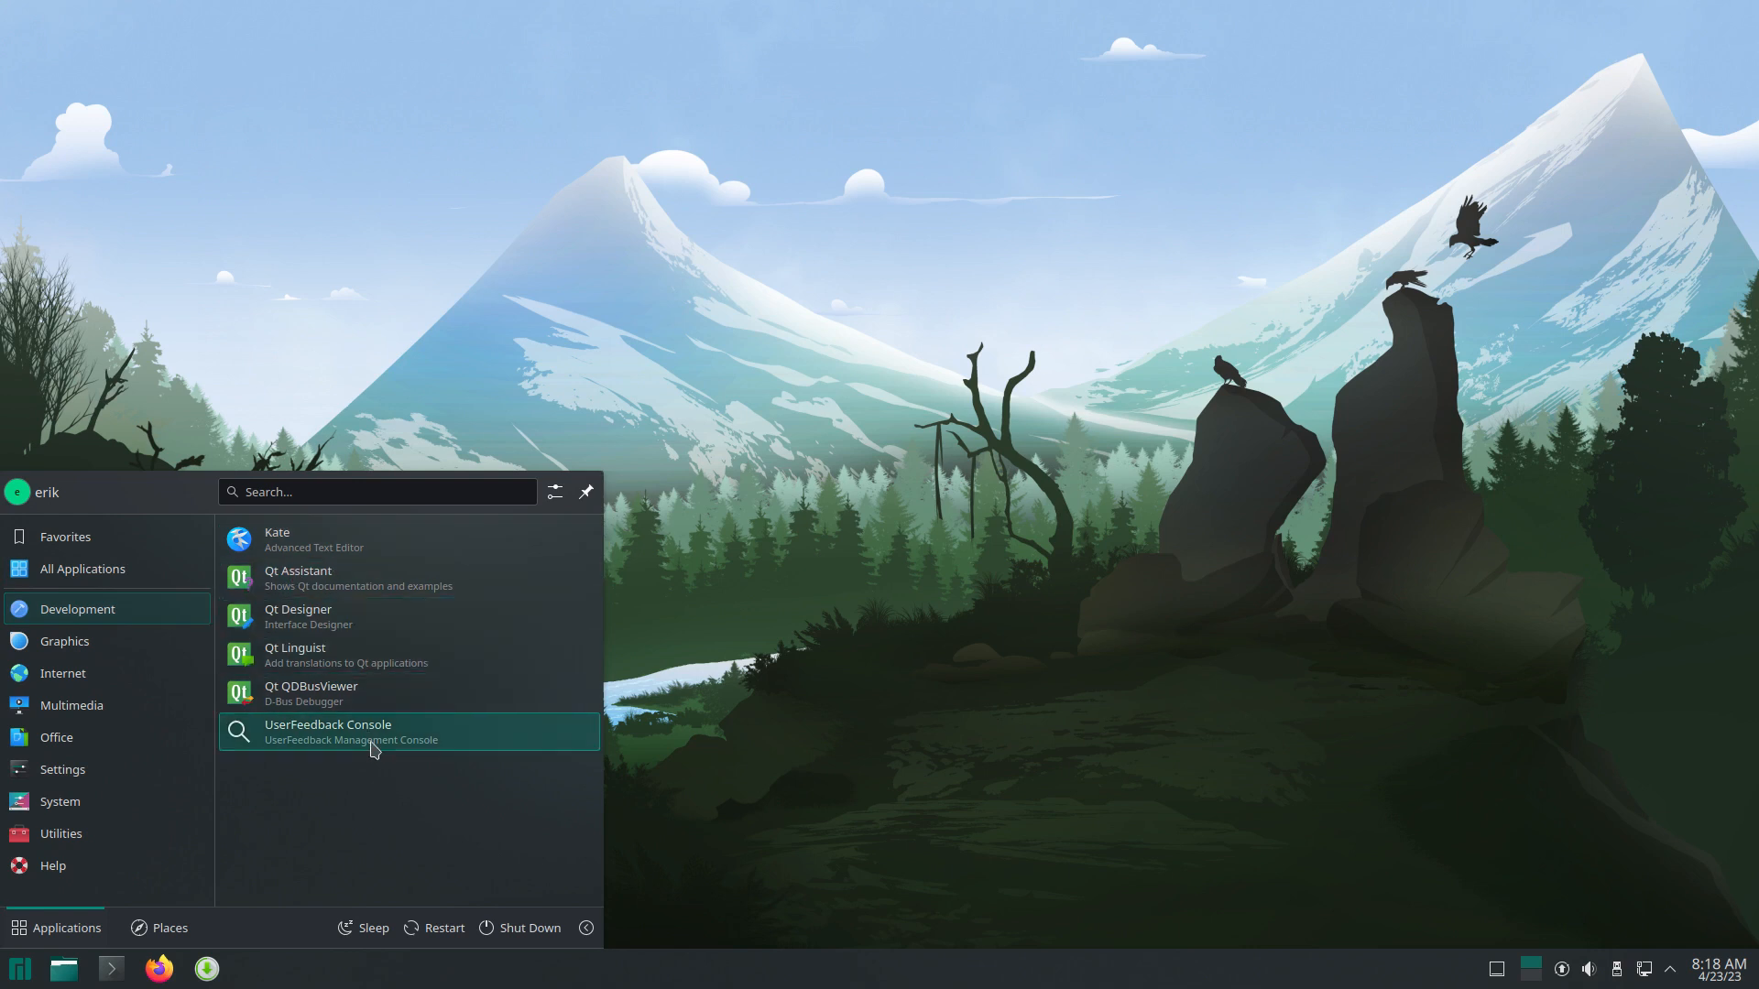
pyautogui.moveTo(115, 640)
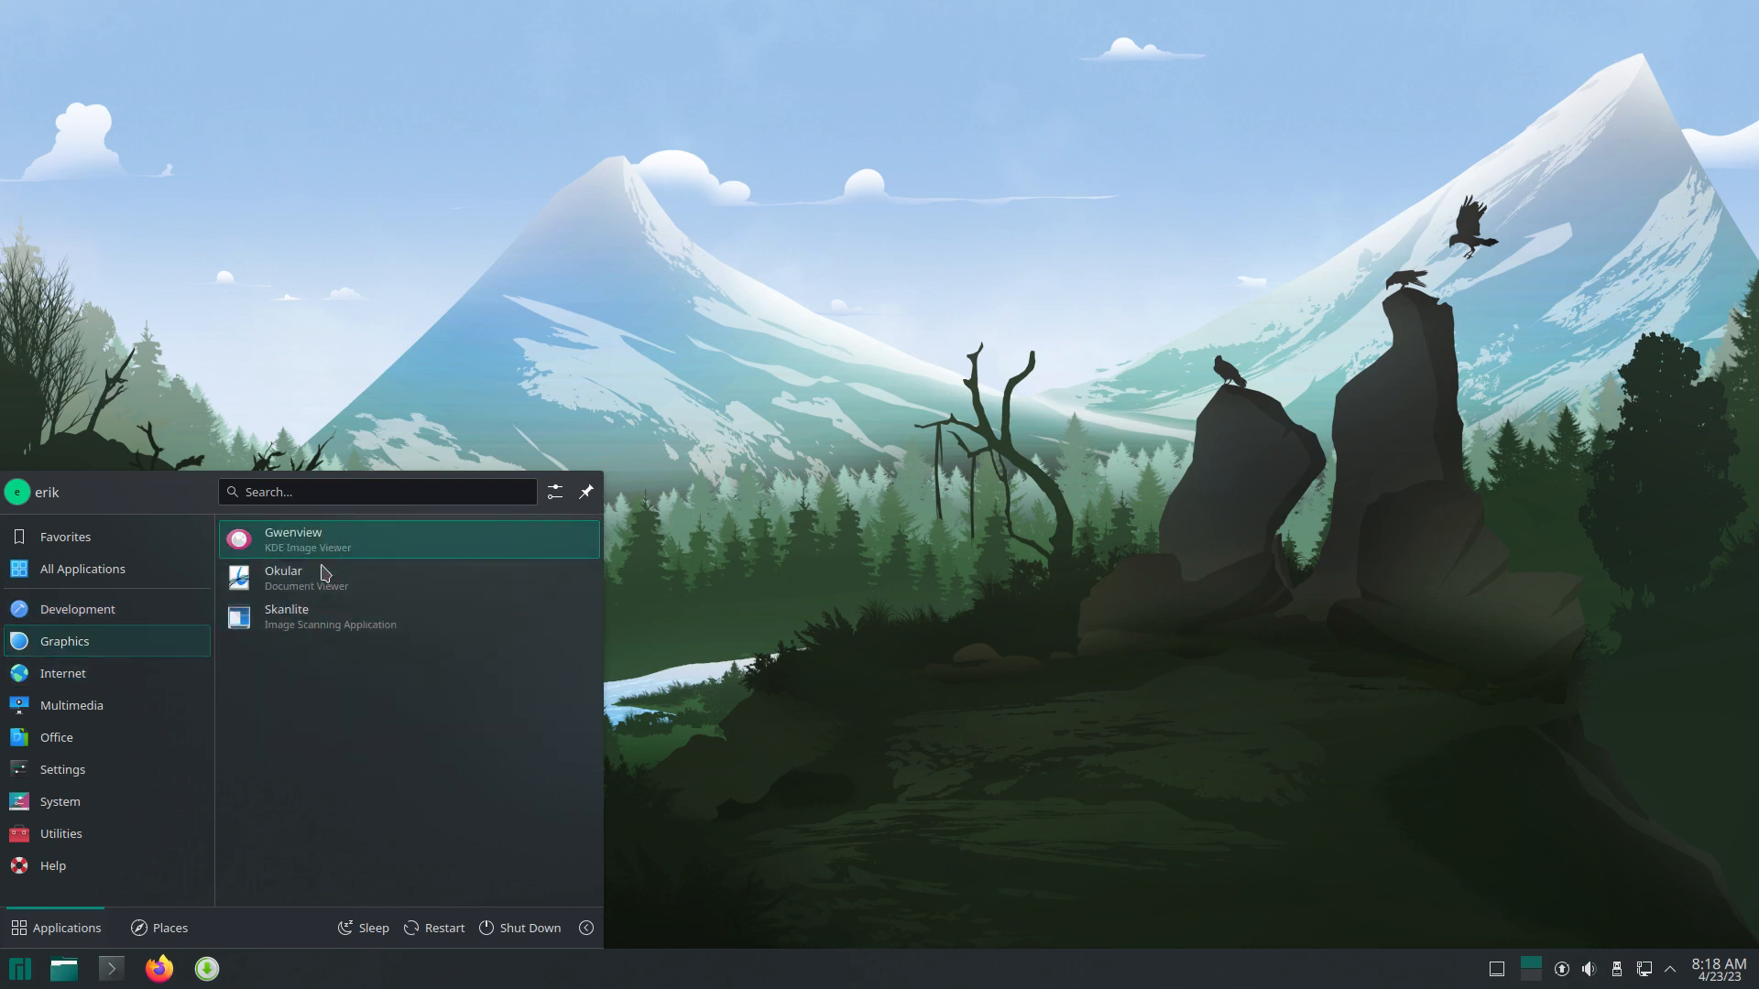
pyautogui.moveTo(161, 675)
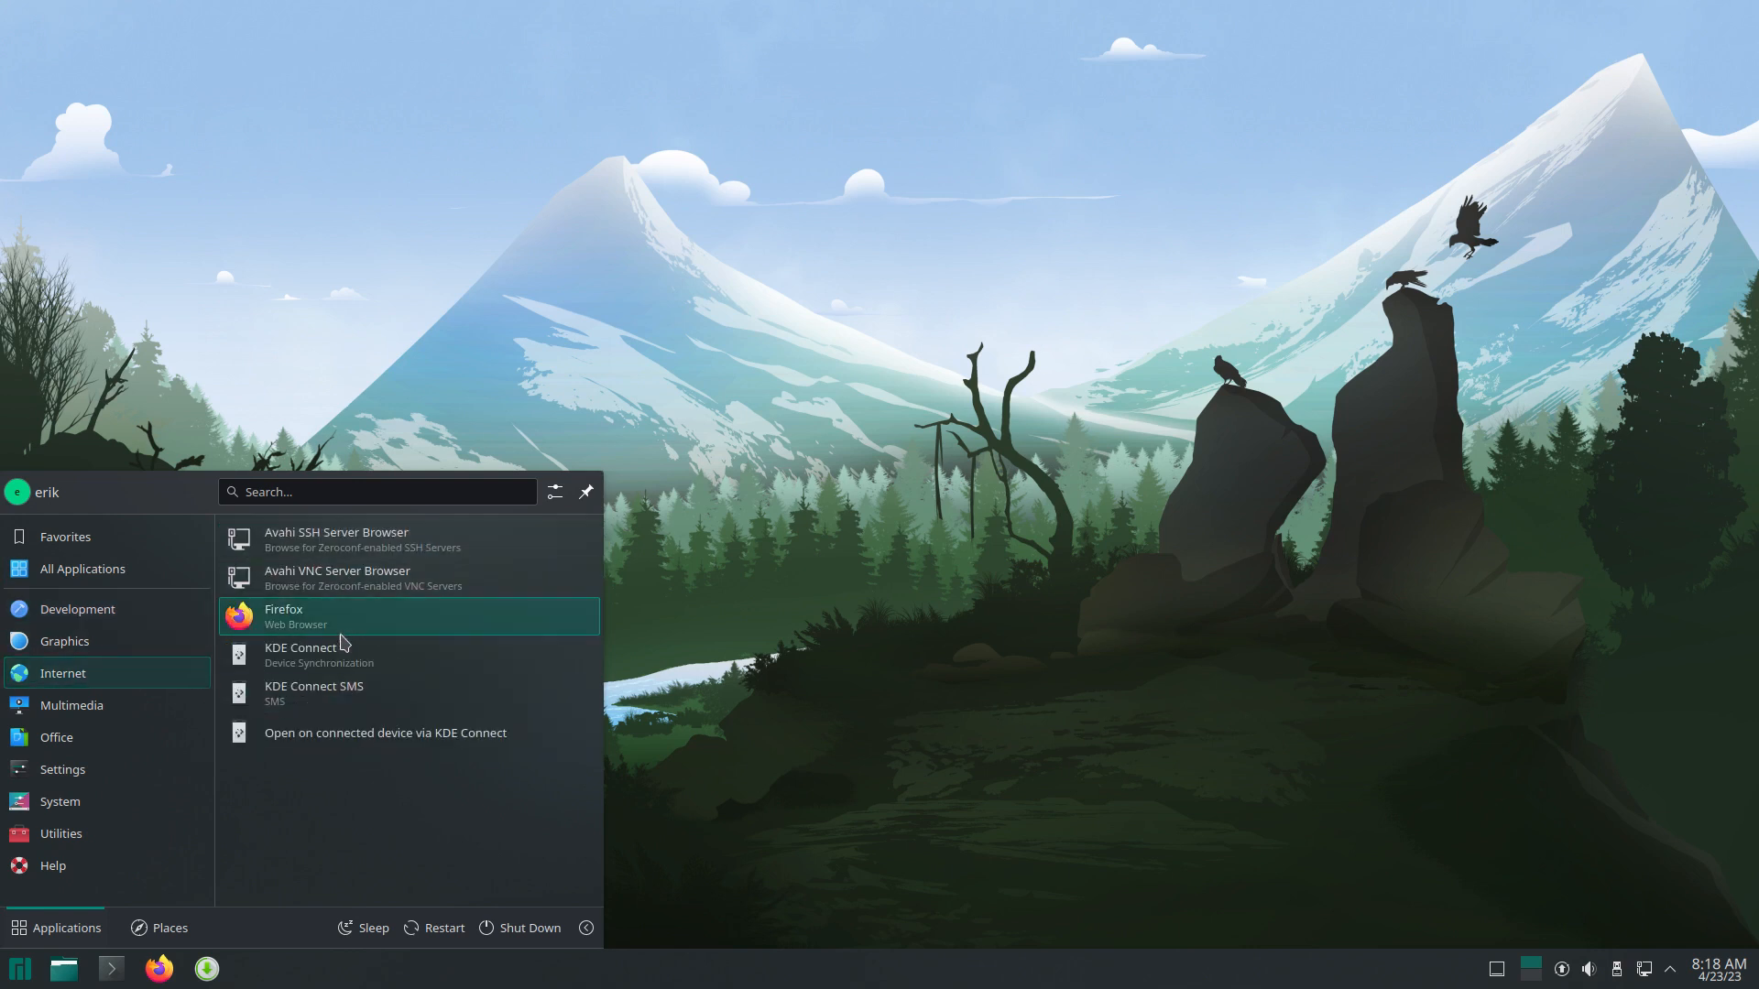
pyautogui.moveTo(115, 717)
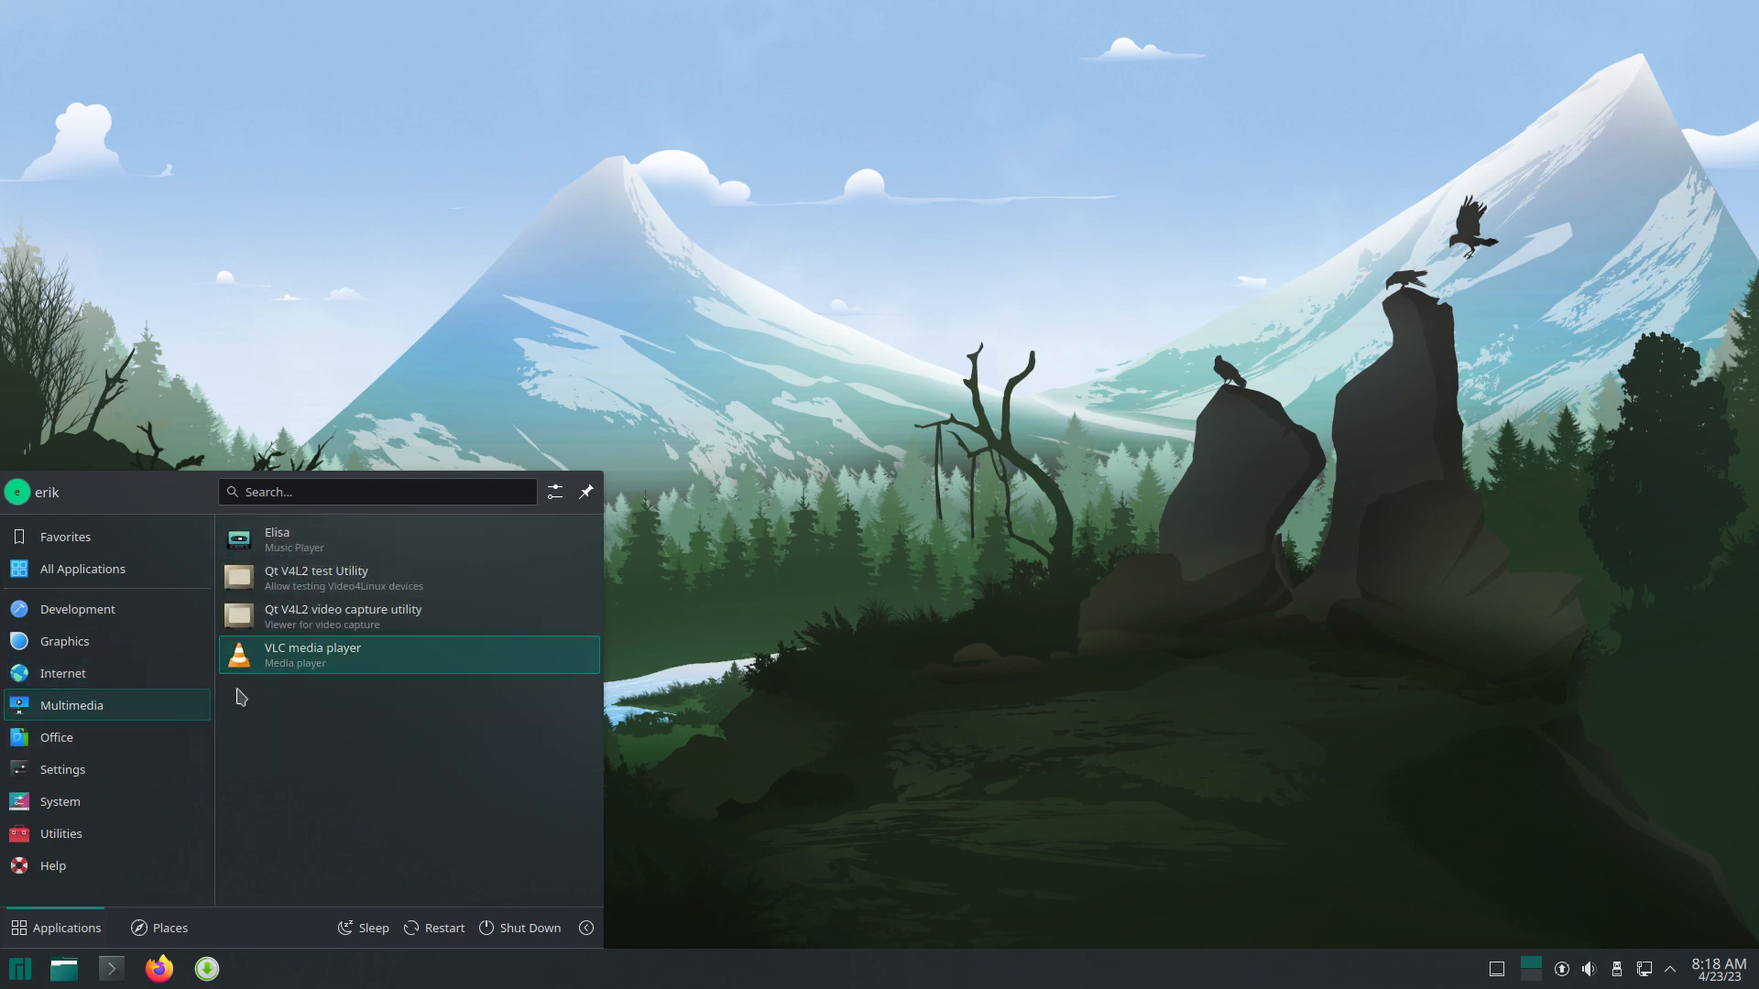
pyautogui.moveTo(135, 785)
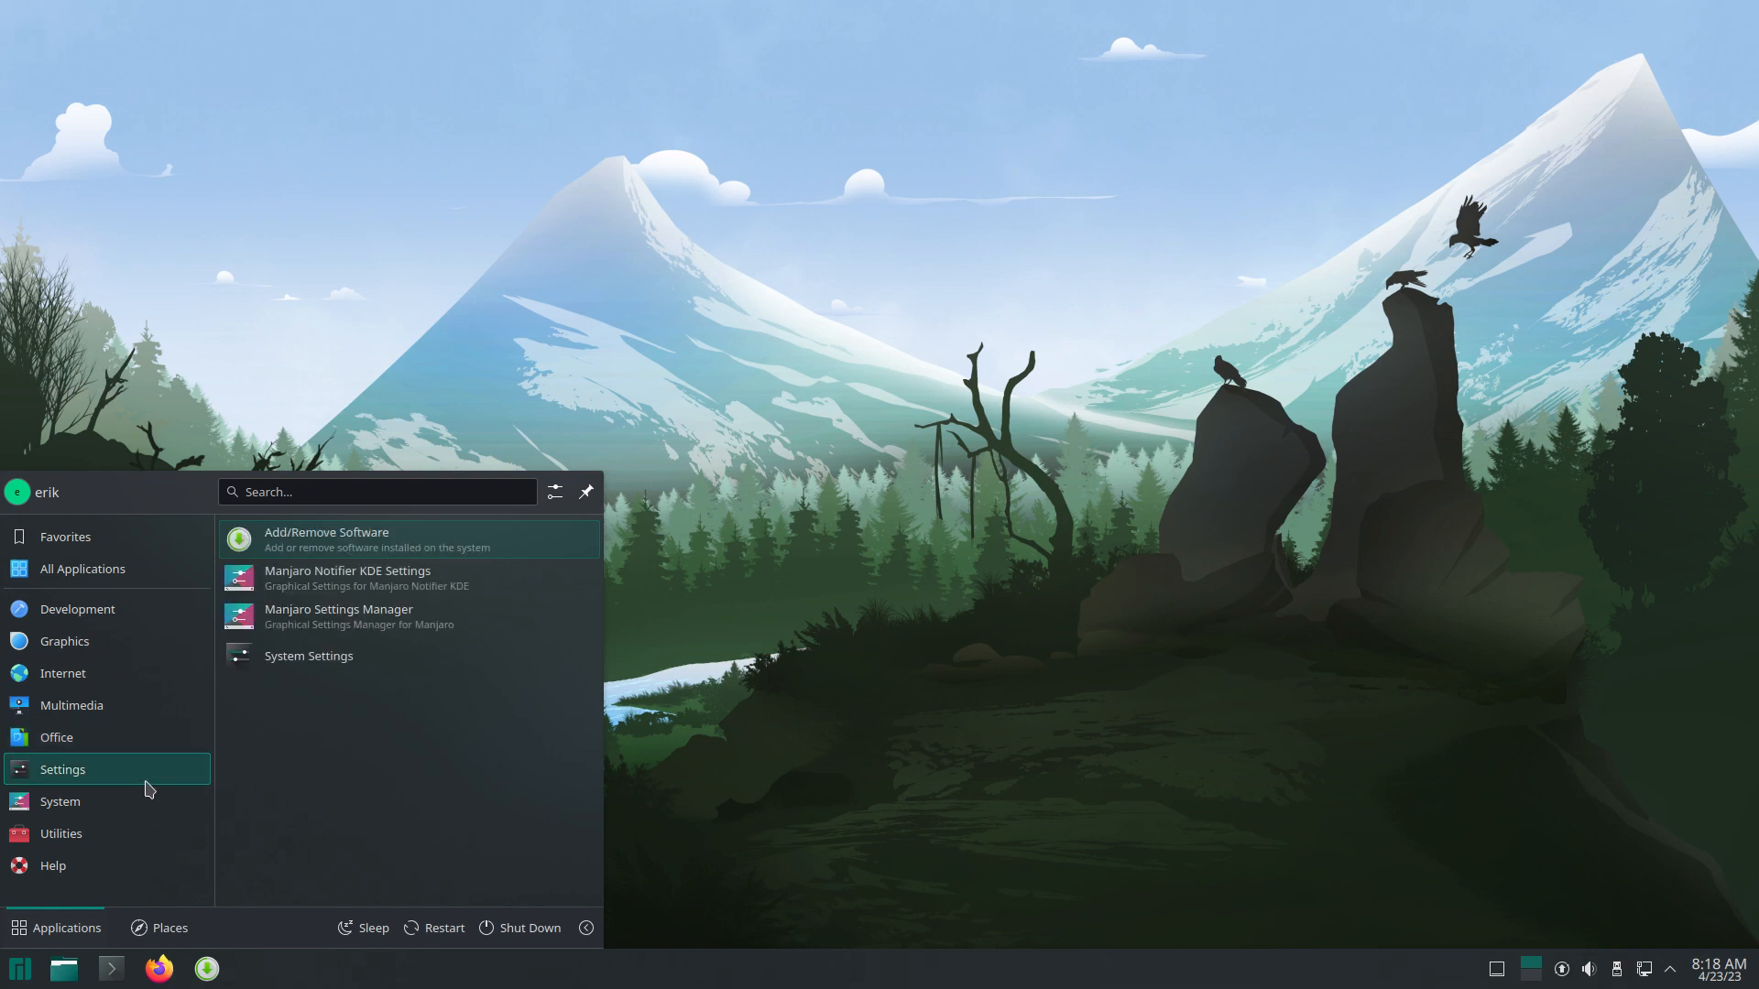
pyautogui.click(375, 618)
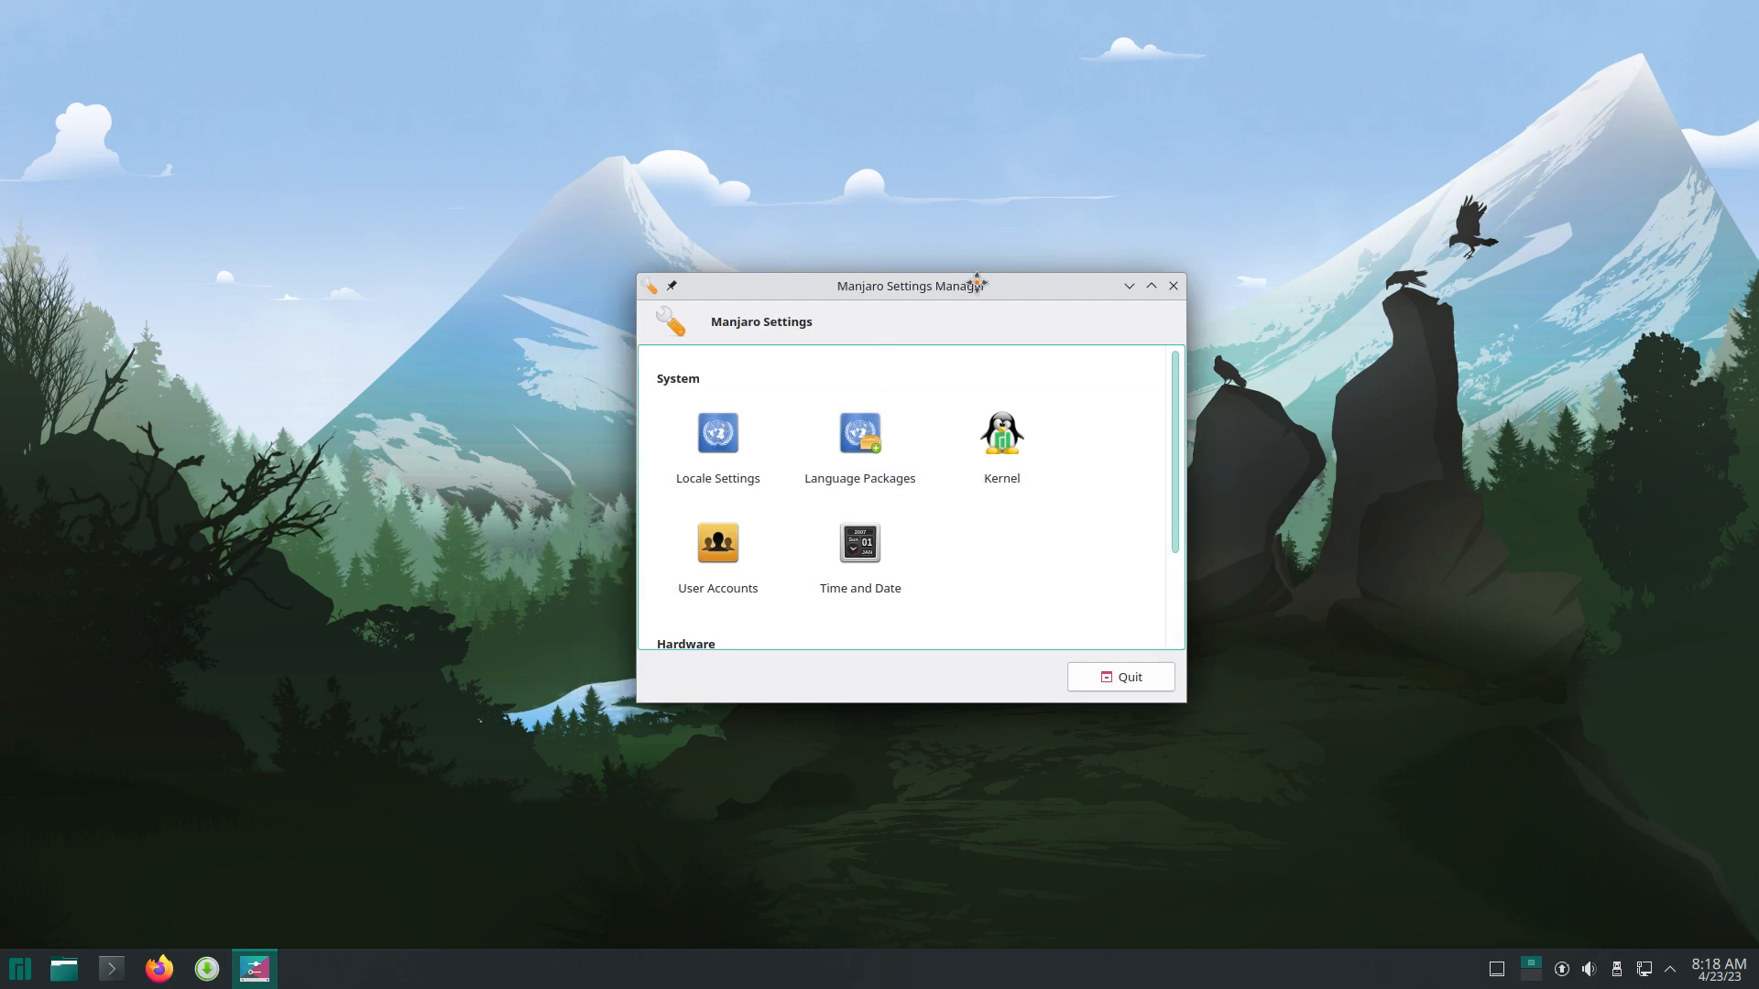
# Step: Move Settings Manager to the upper right, then open and quit Manjaro Notifier KDE Settings
pyautogui.moveTo(977, 281); pyautogui.dragTo(1373, 142)
pyautogui.click(19, 969)
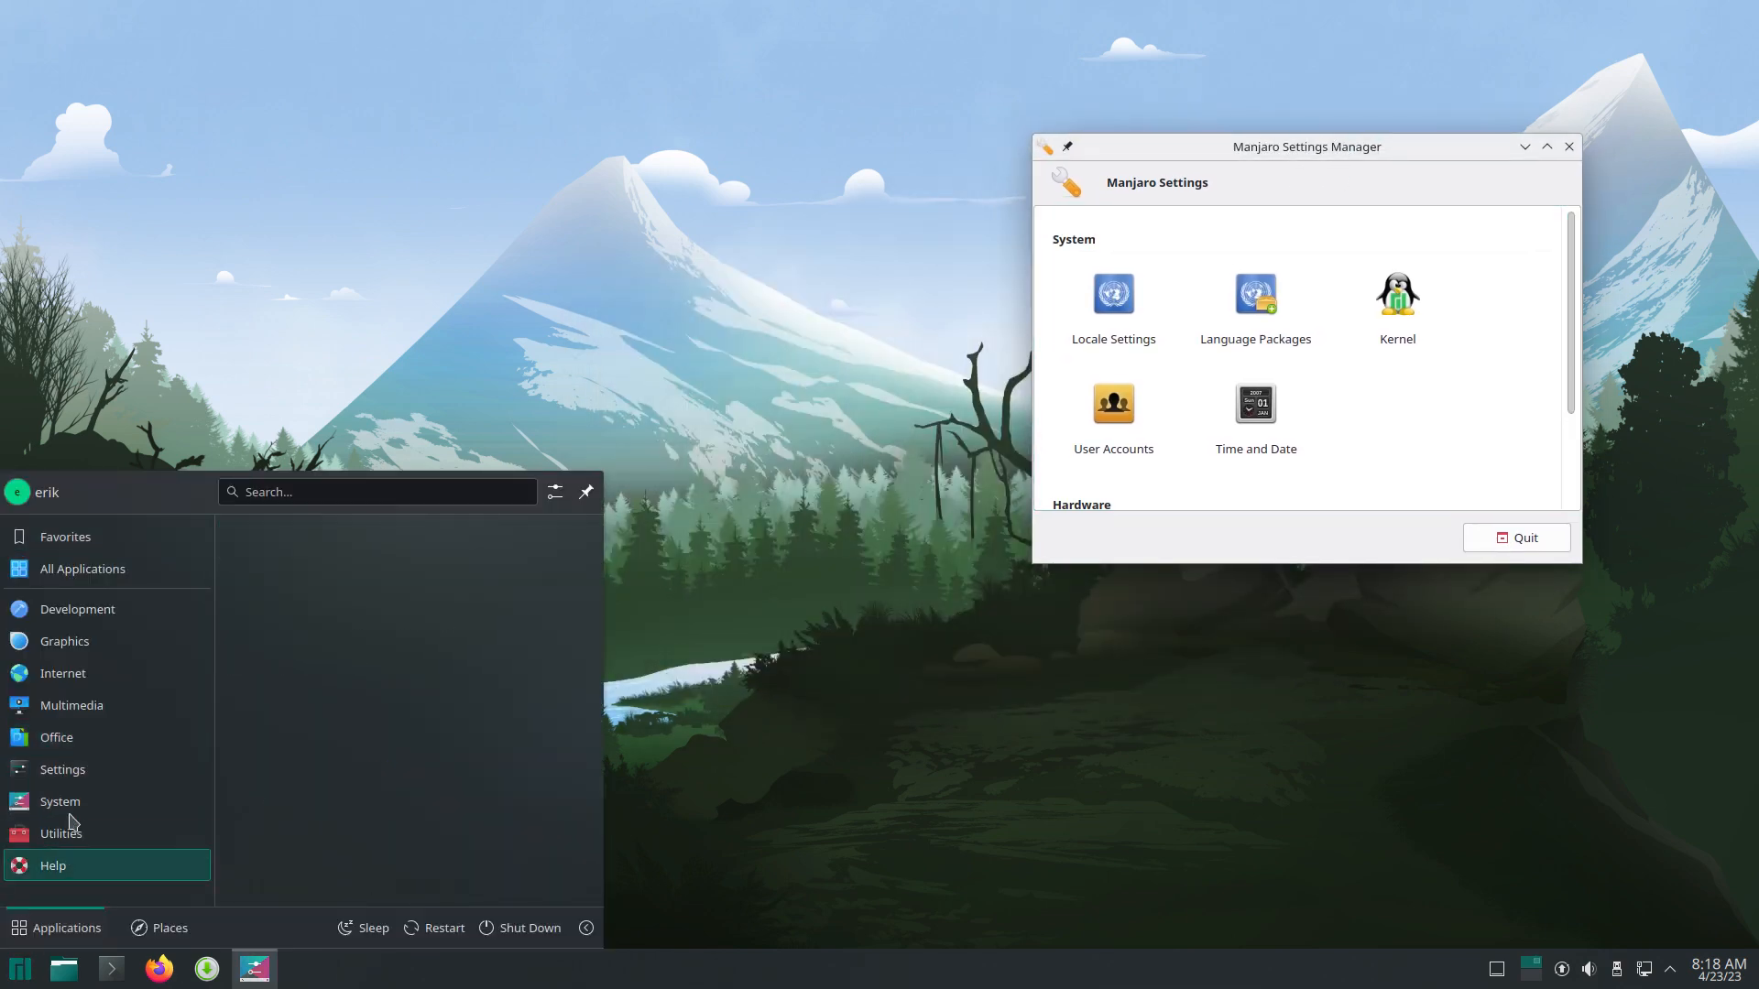
pyautogui.moveTo(91, 771)
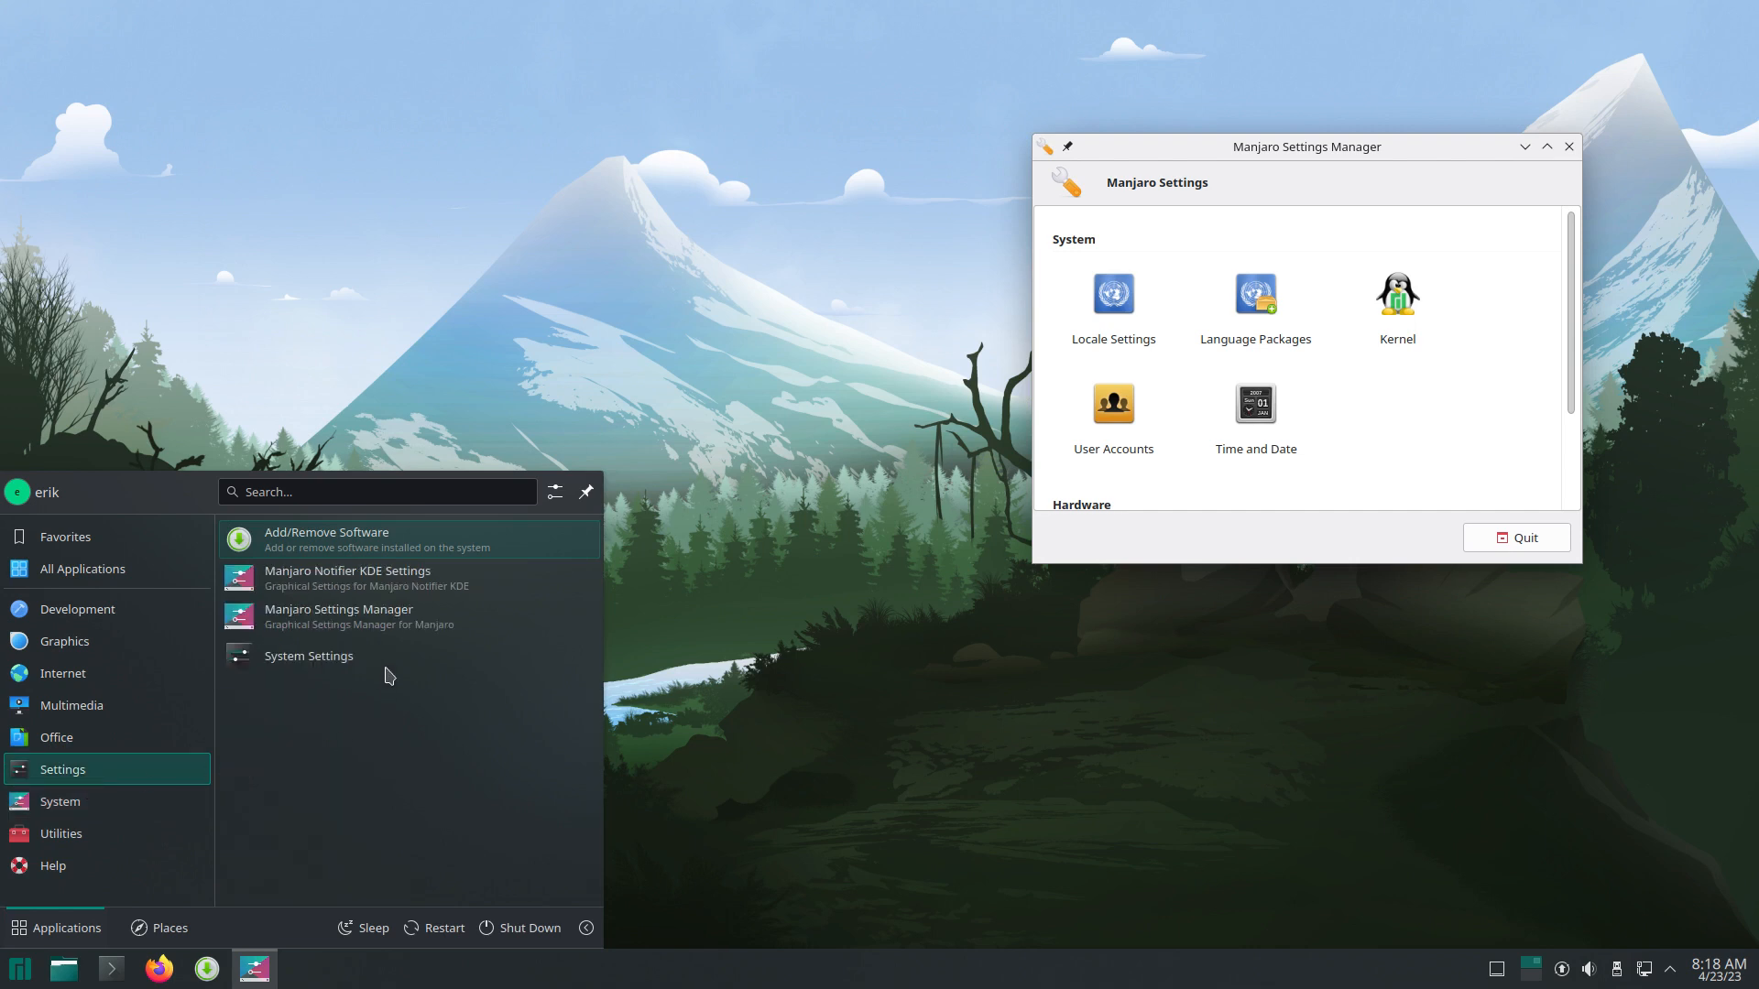
pyautogui.click(415, 586)
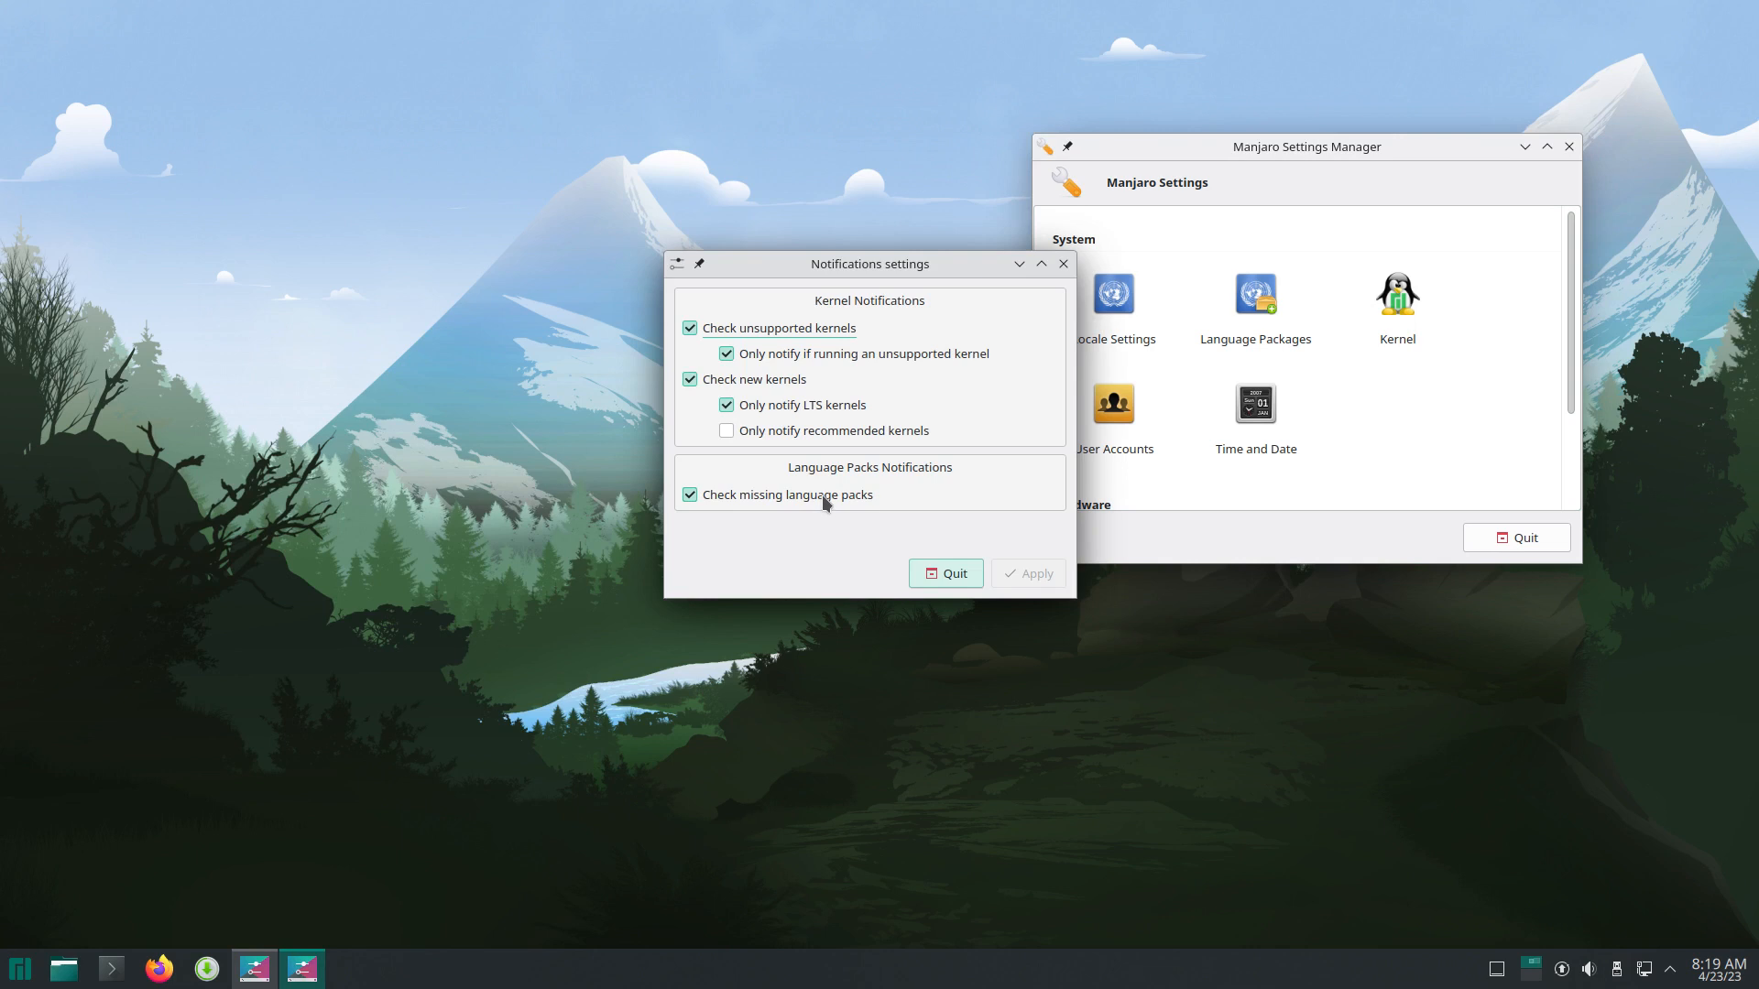
pyautogui.click(955, 570)
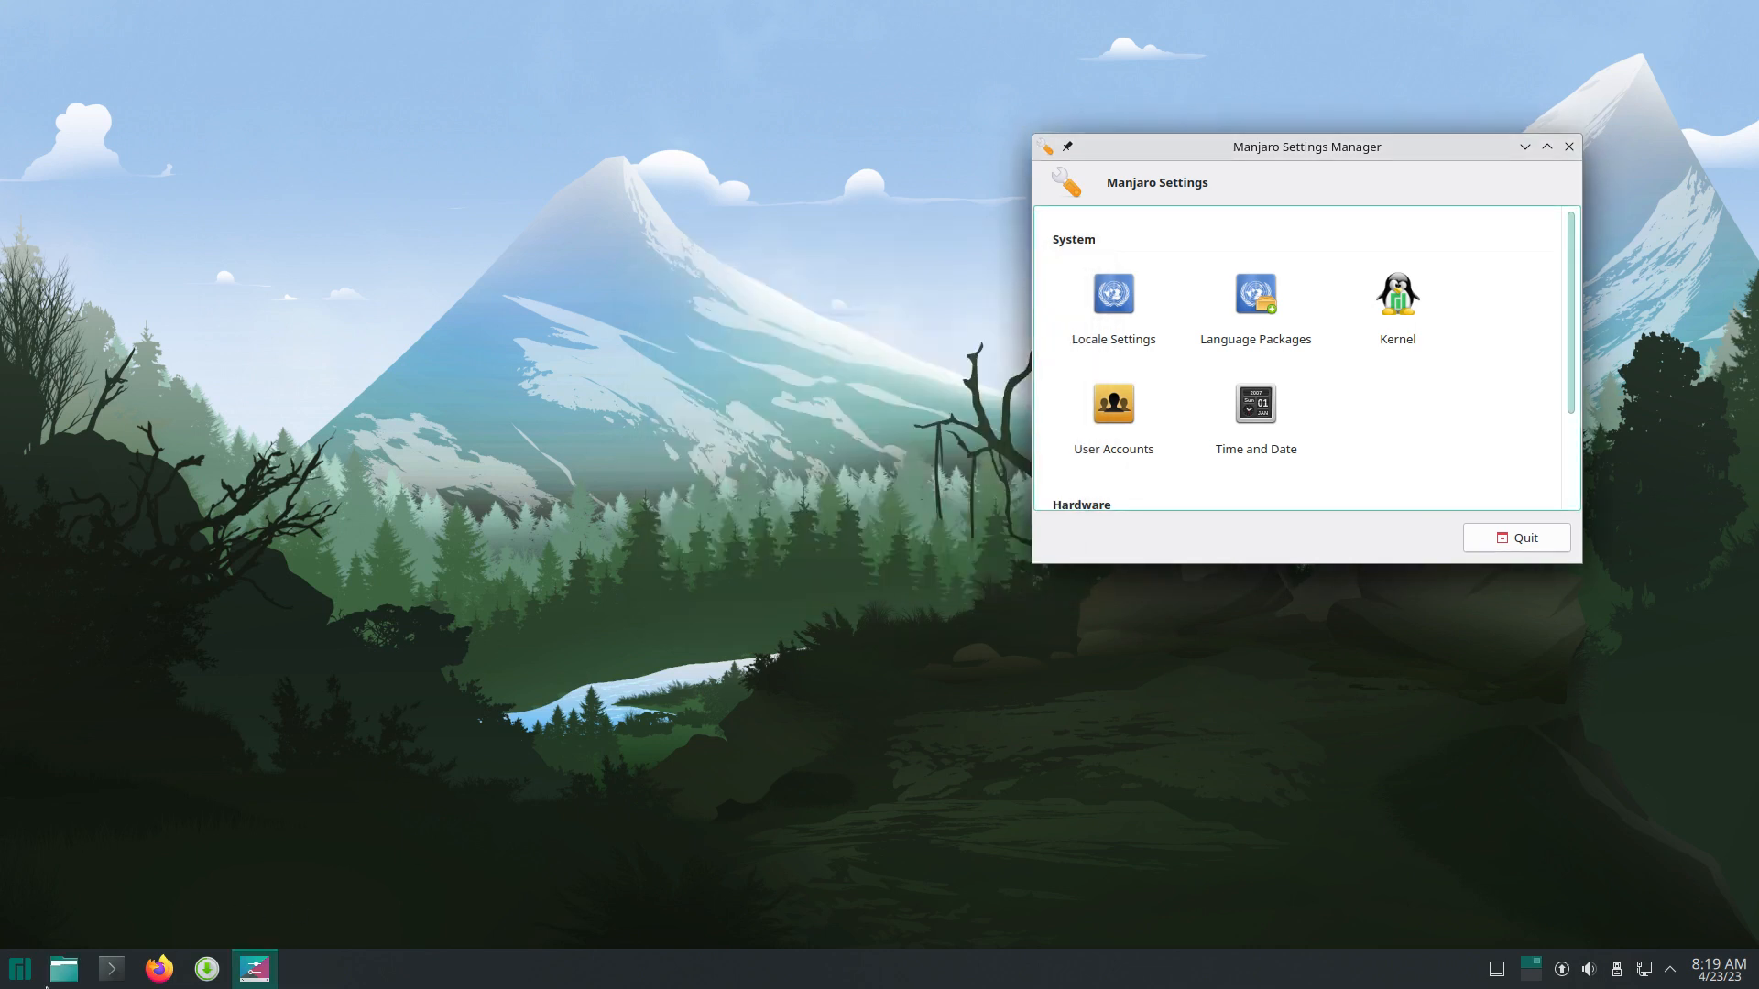
pyautogui.click(20, 968)
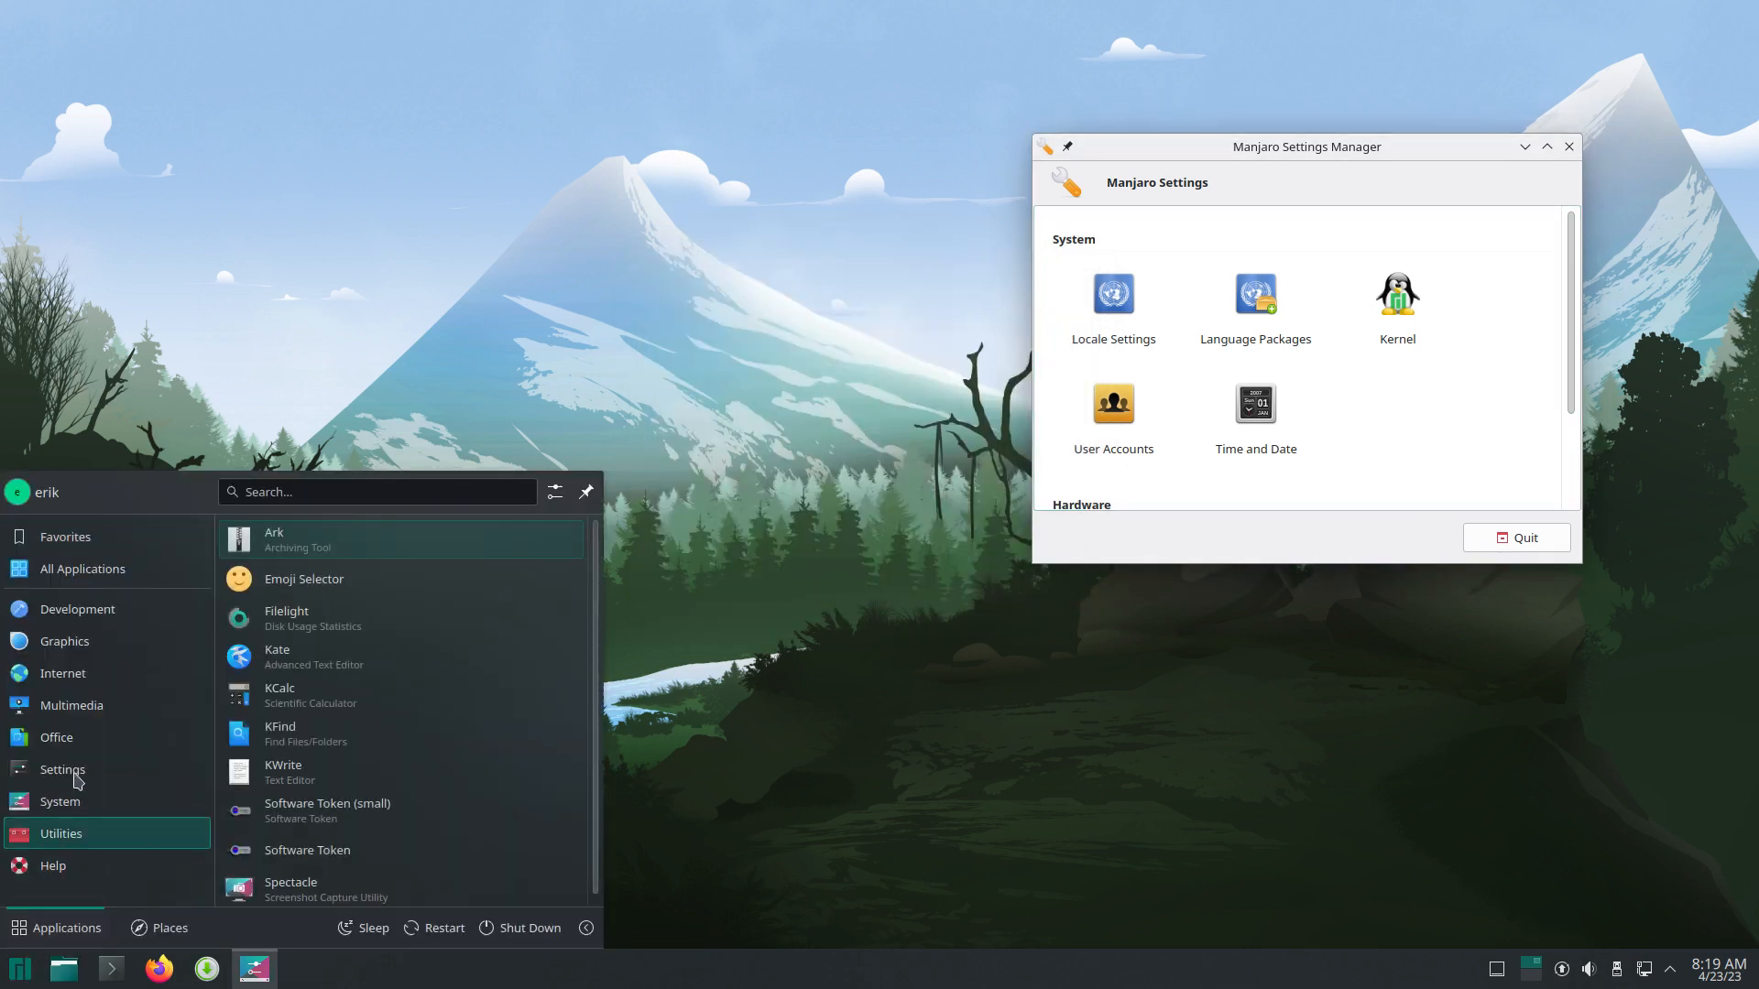
pyautogui.moveTo(79, 781)
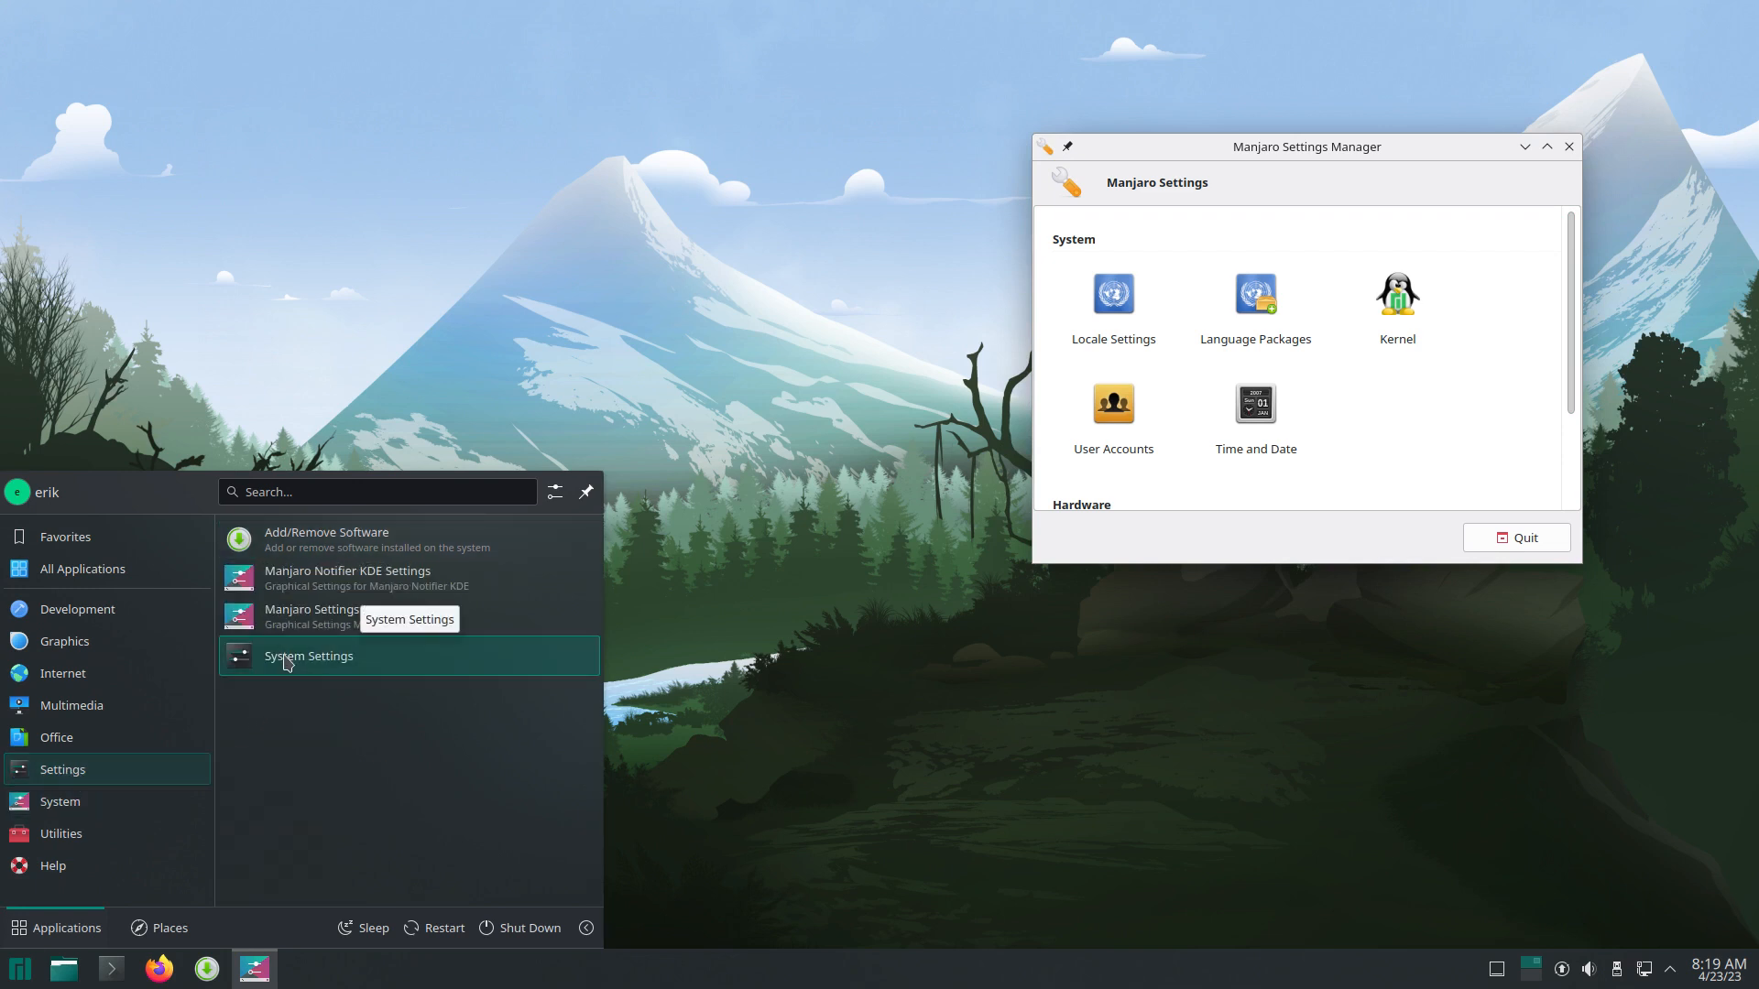
# Step: Launch System Settings, shift its window right, then start Yakuake from the launcher's System category
pyautogui.click(287, 658)
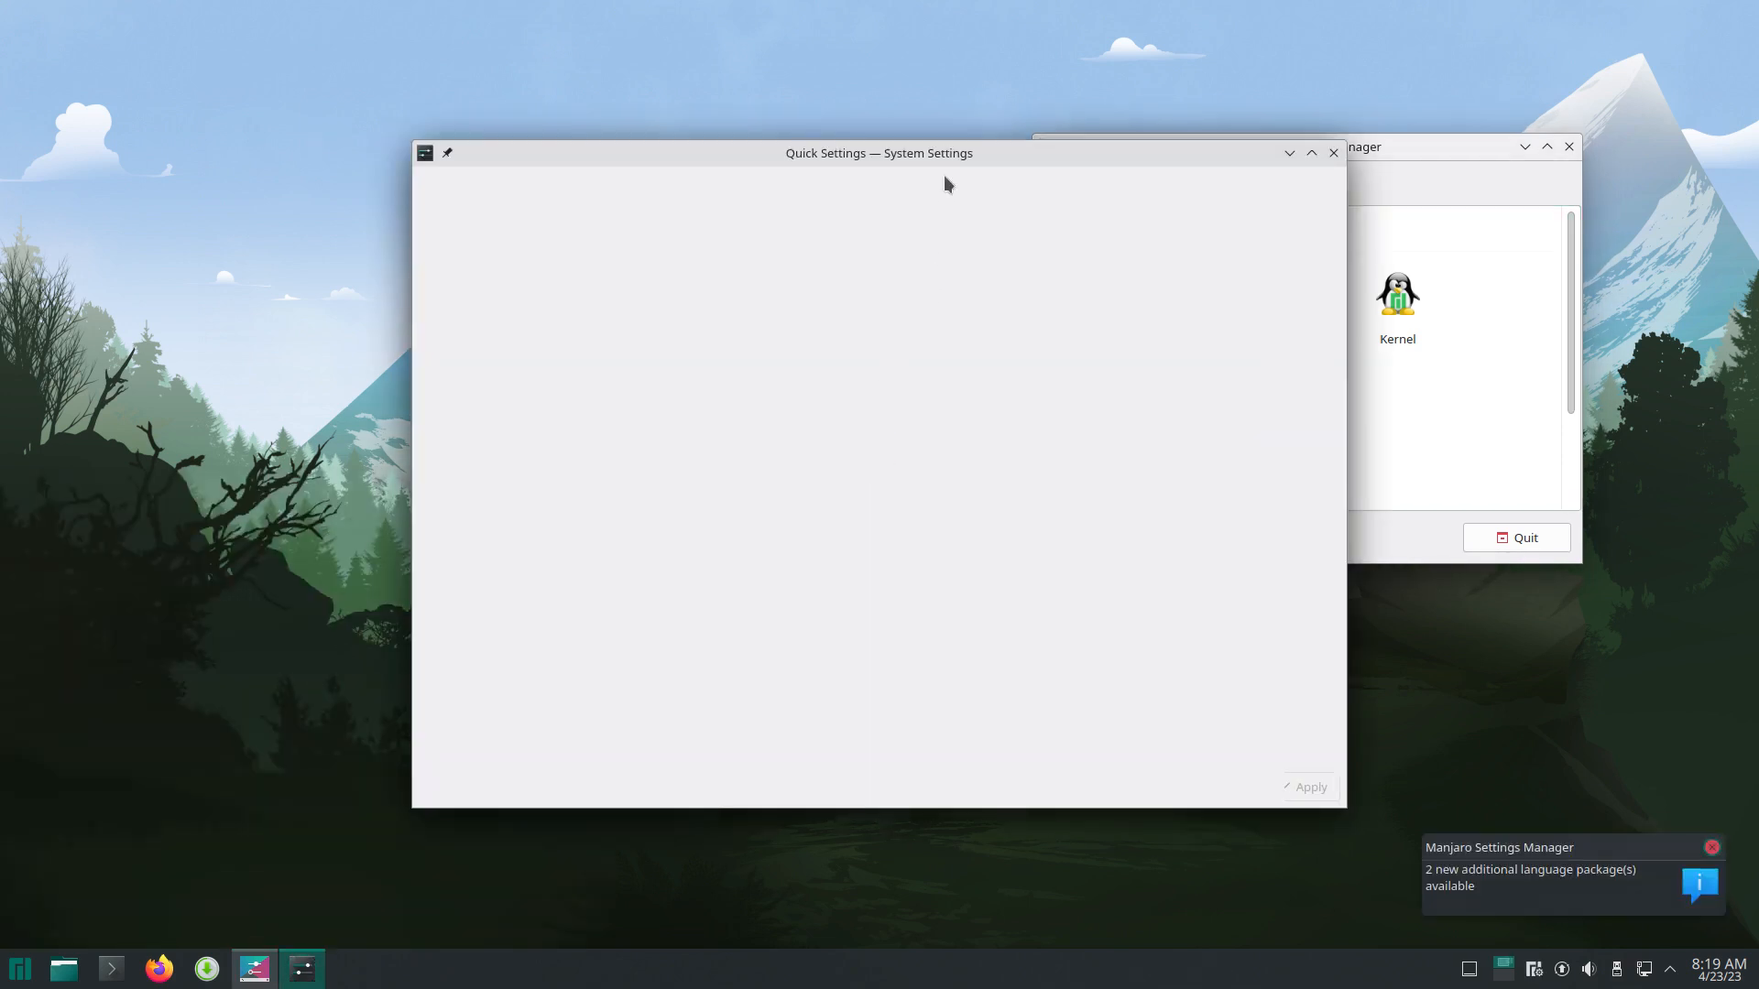
pyautogui.moveTo(948, 183); pyautogui.dragTo(1202, 174)
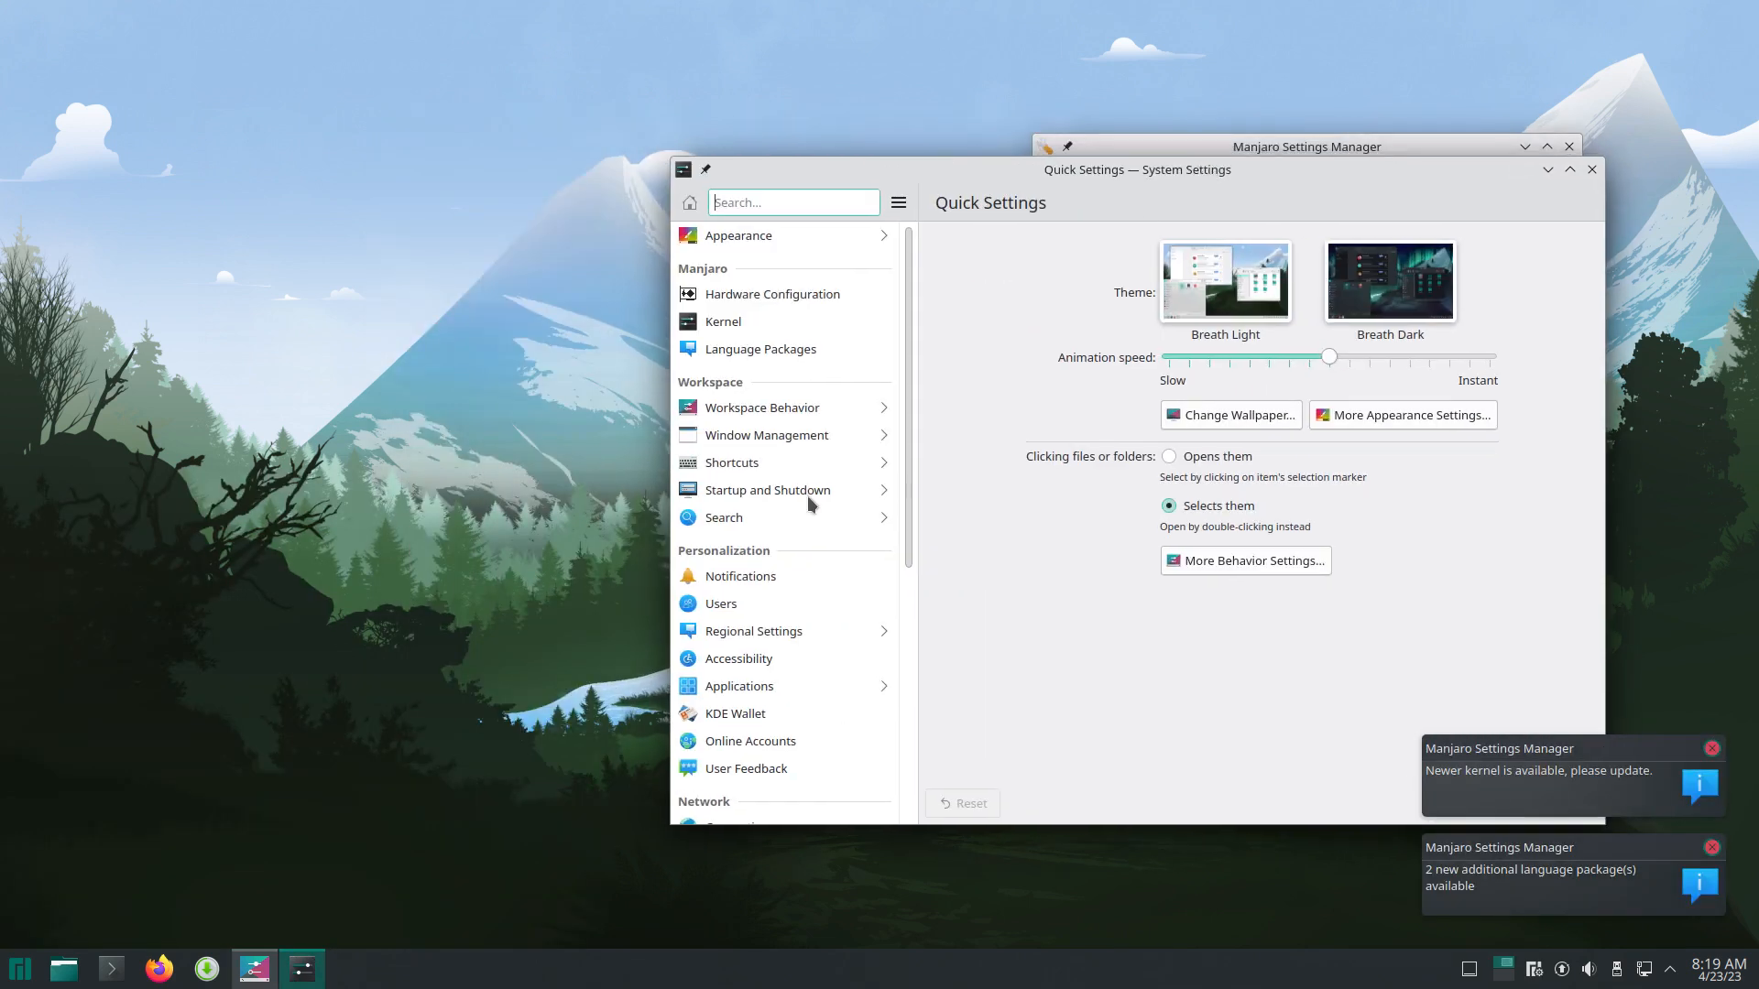
pyautogui.click(15, 976)
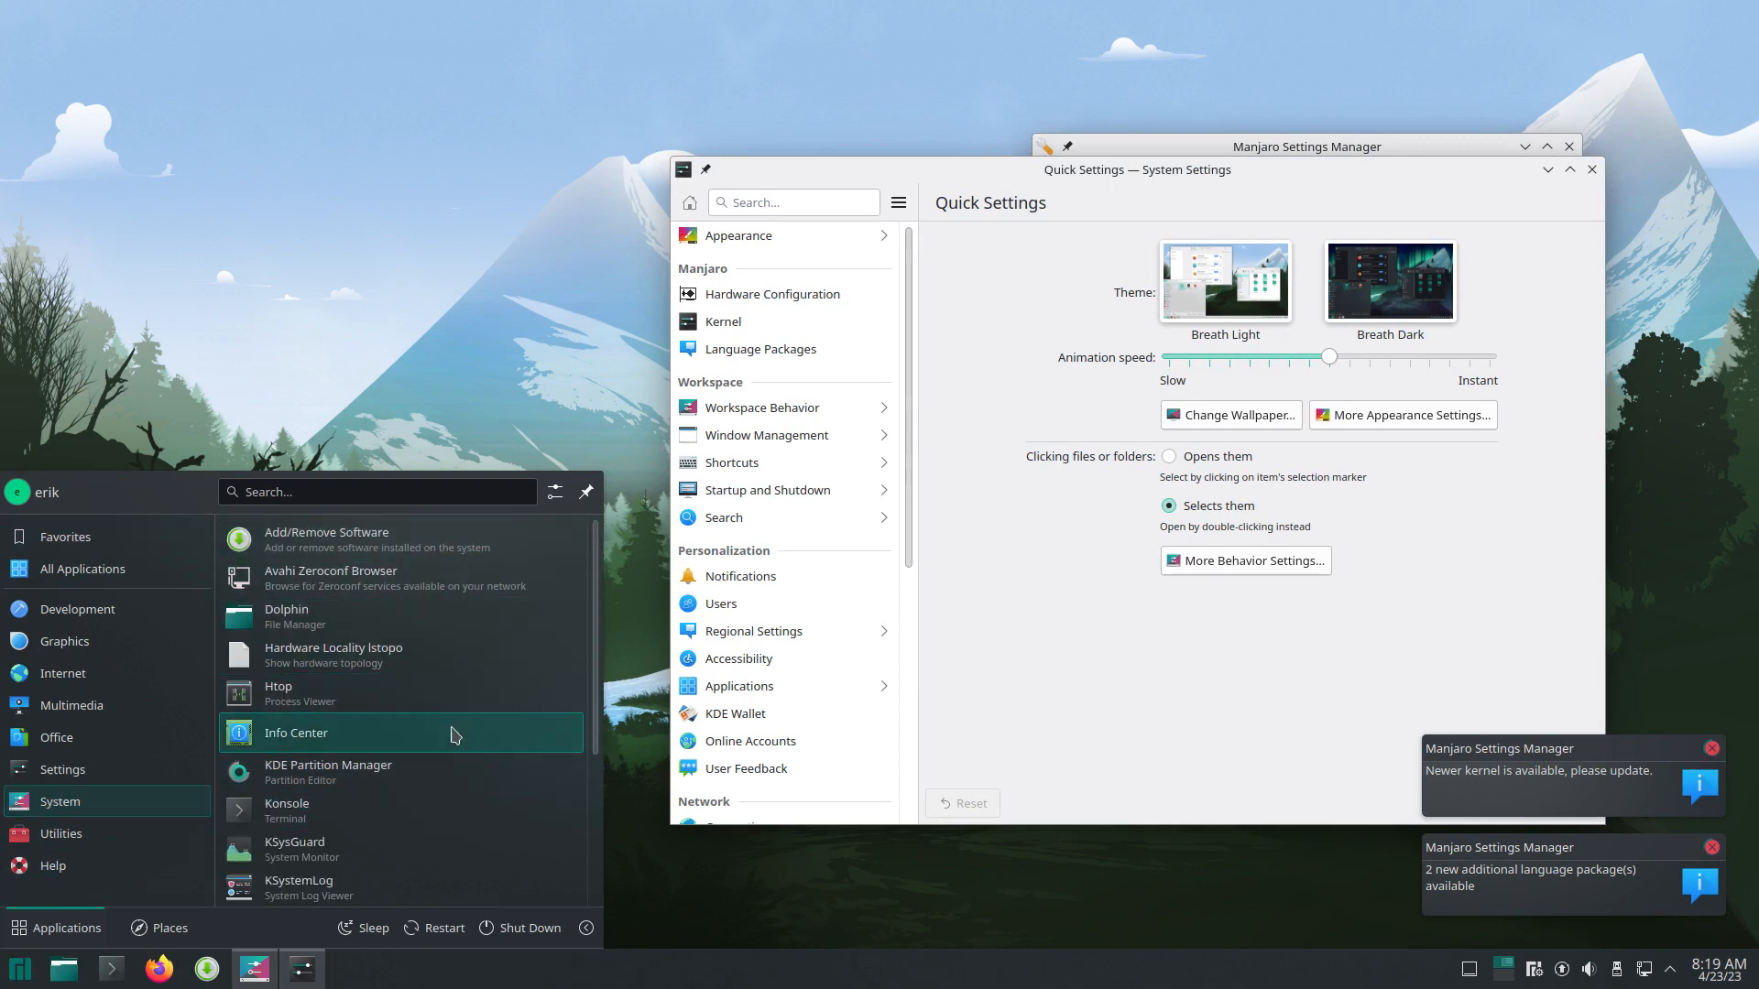
pyautogui.scroll(-2, 470, 803)
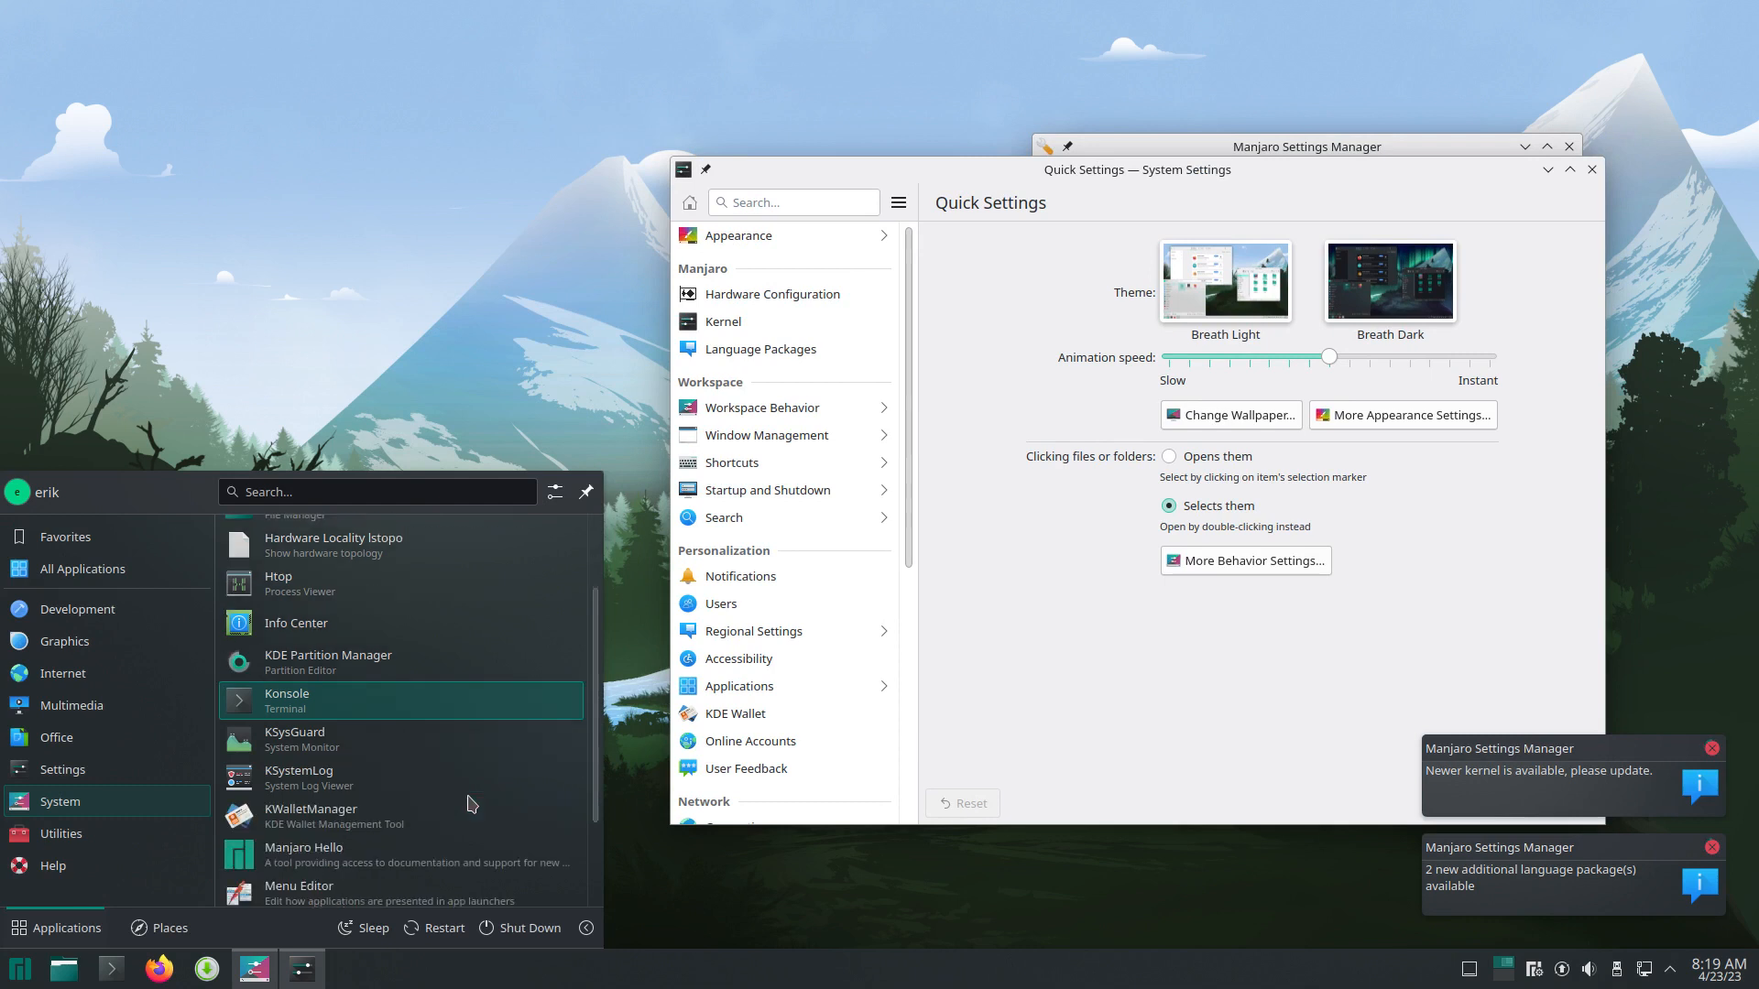
pyautogui.scroll(-2, 471, 803)
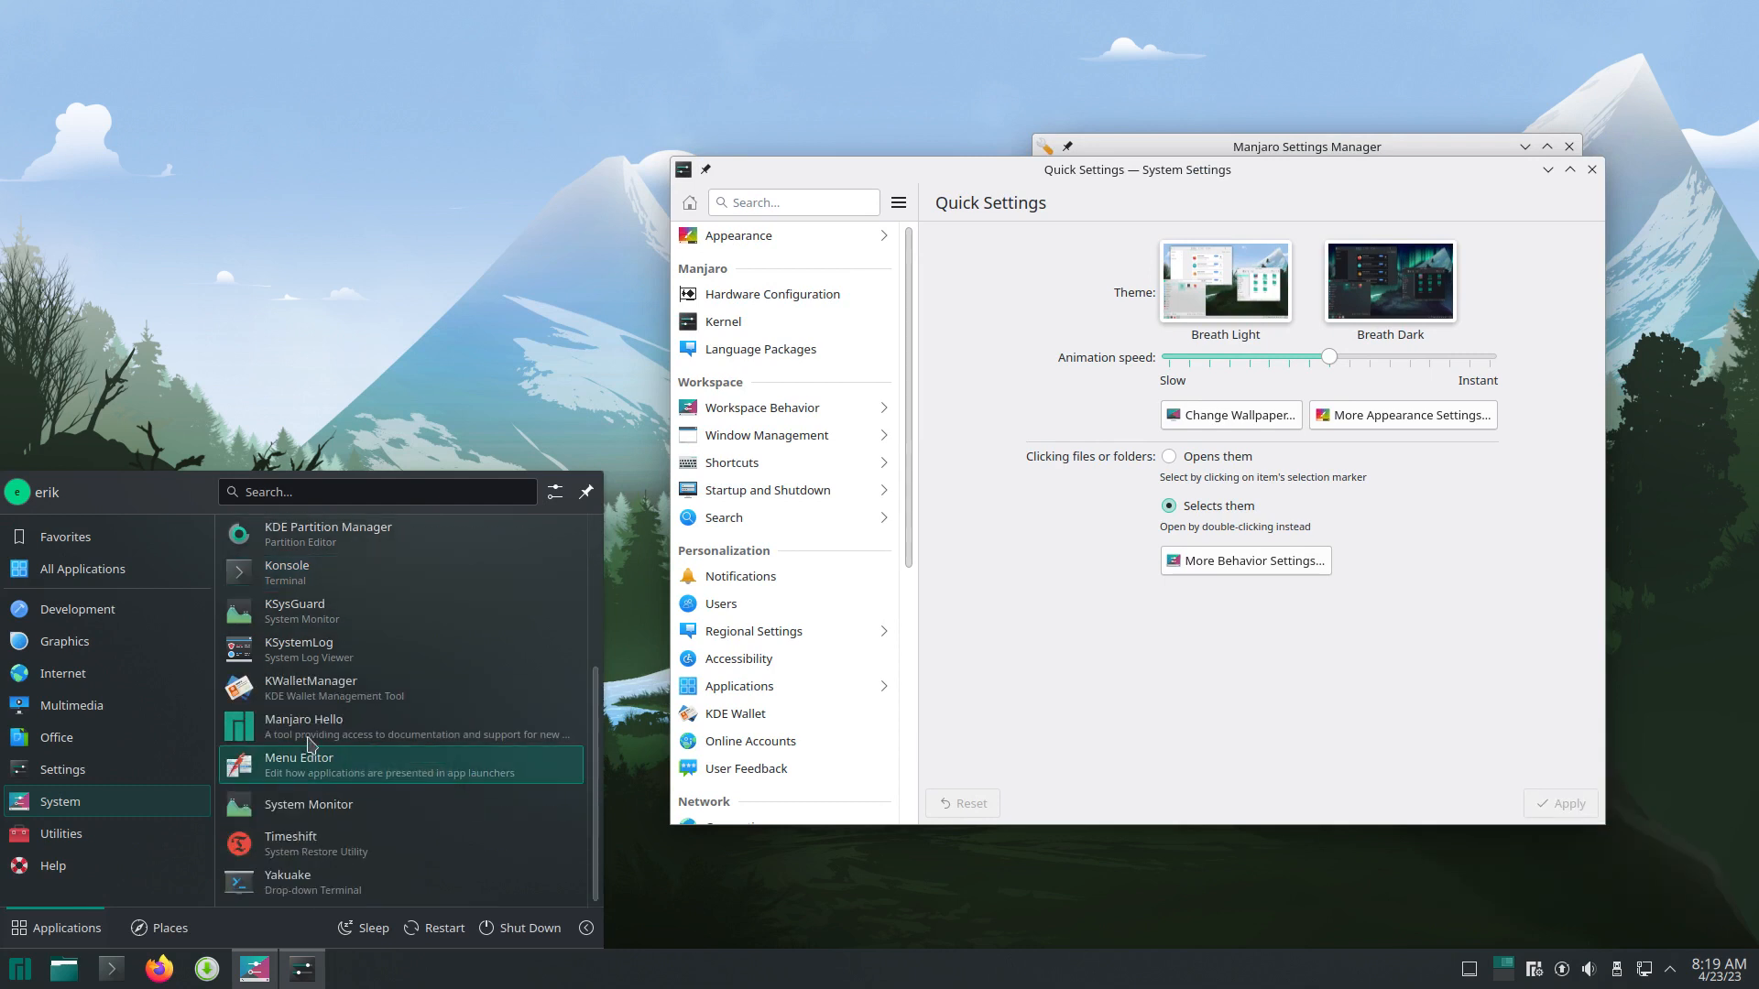
pyautogui.click(331, 894)
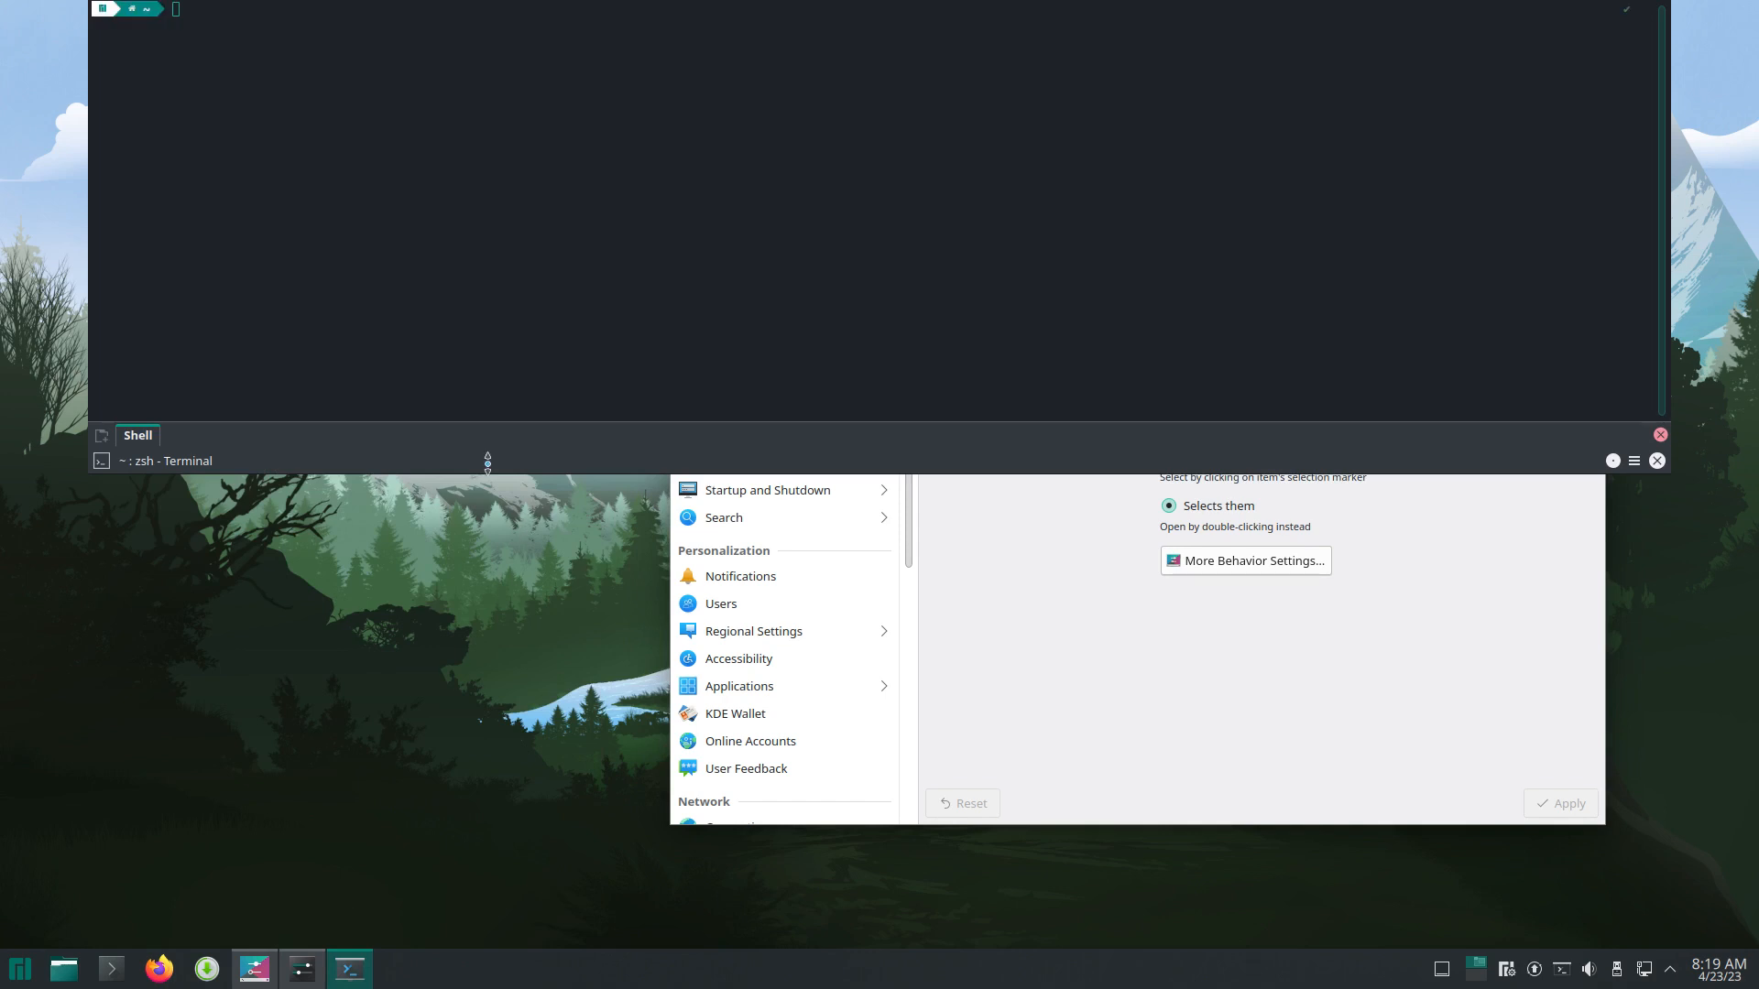
# Step: Run a full system upgrade with sudo pacman -Syyu in Yakuake
pyautogui.click(433, 405)
pyautogui.write('sudo pacman -Syyu')
pyautogui.press('Return')
pyautogui.press('Return')
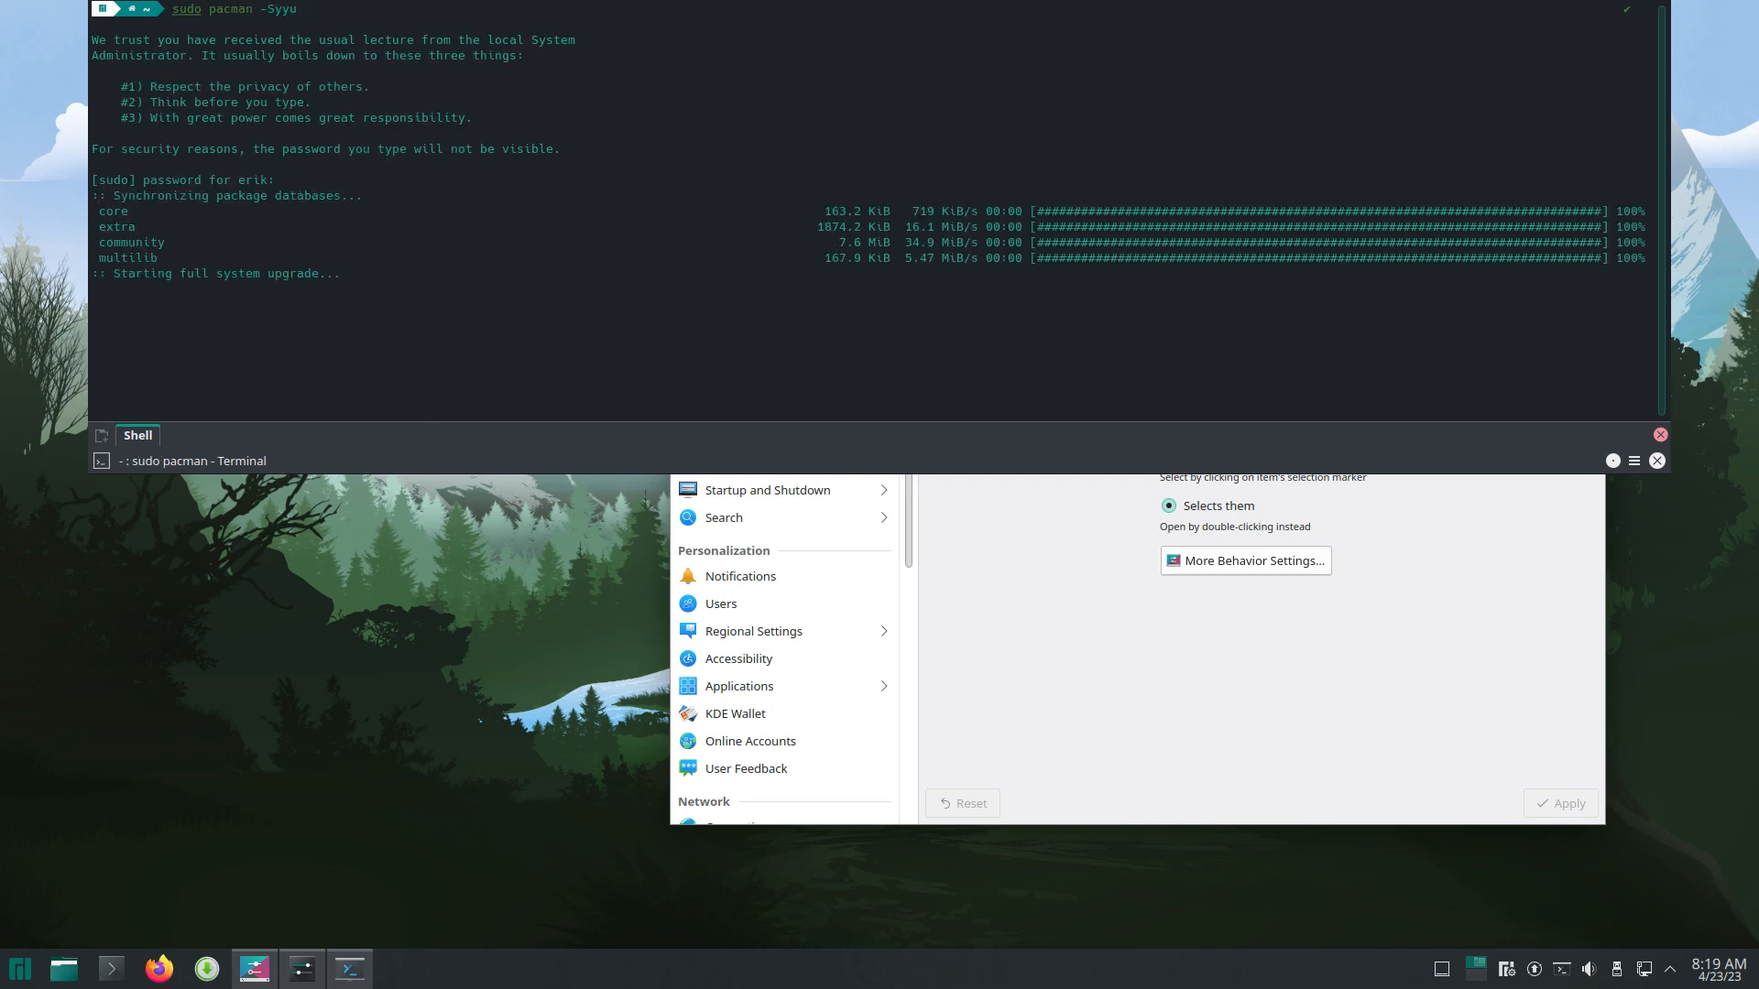
# Step: Run neofetch, highlight the shell and kernel versions, then retract Yakuake with F12
pyautogui.write('ne')
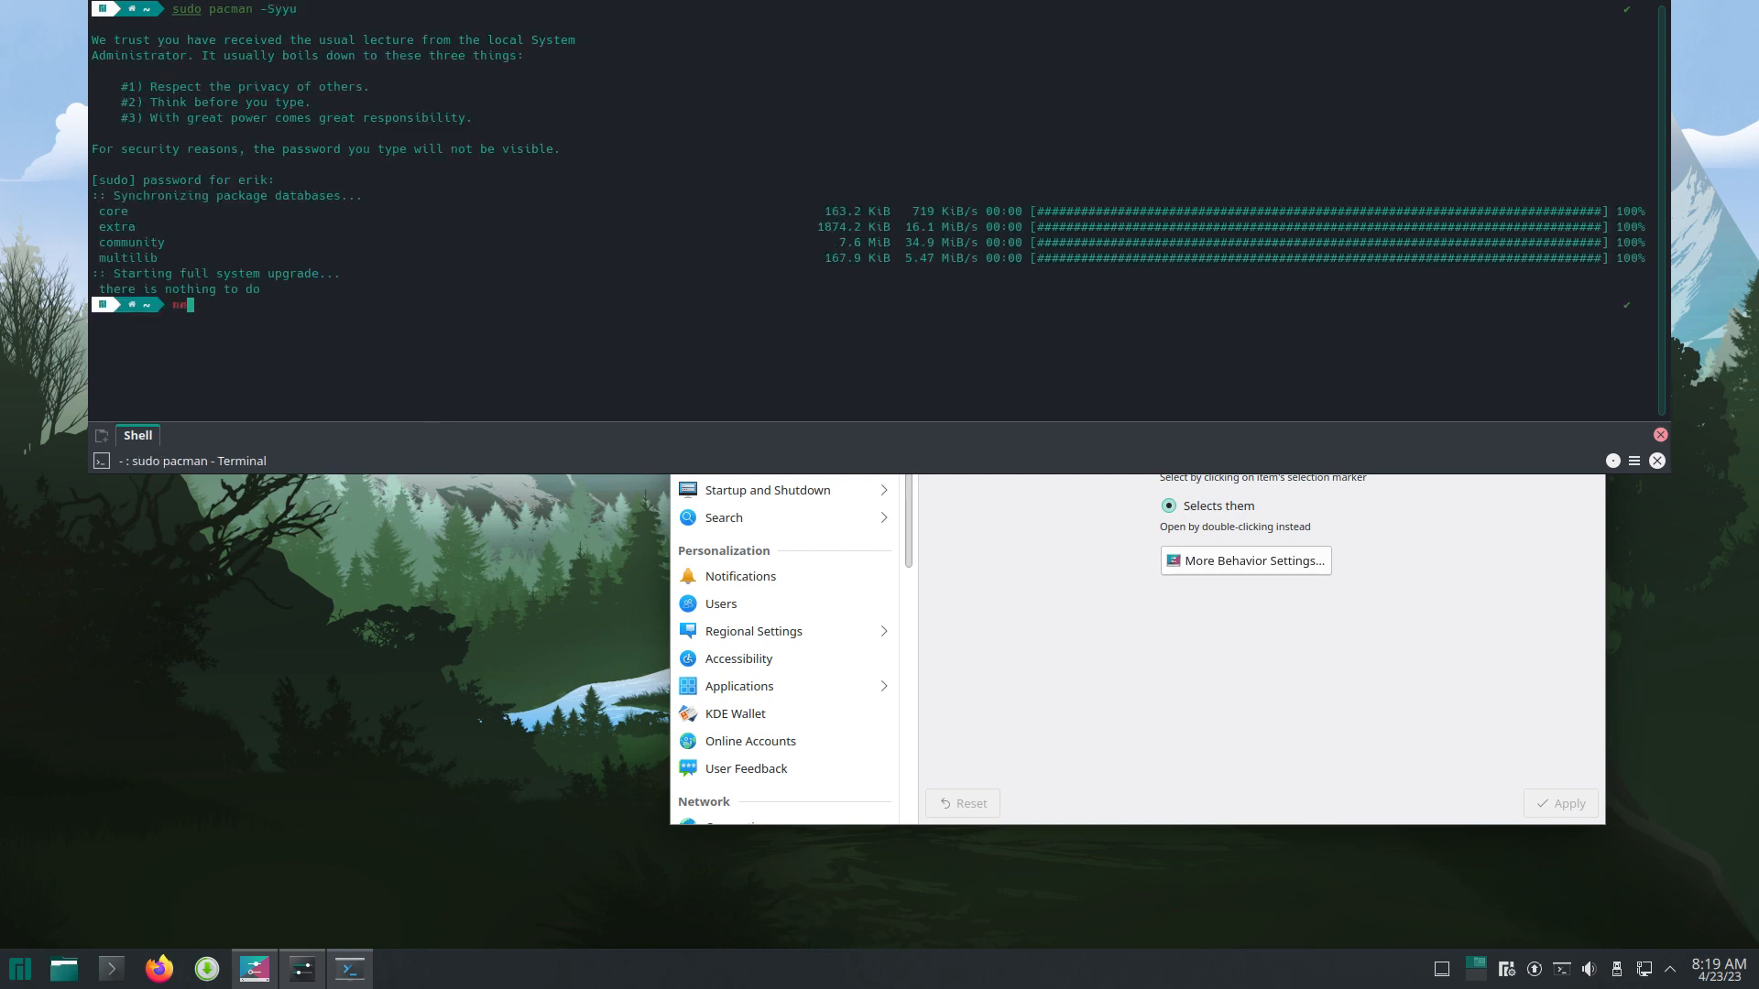
pyautogui.write('ofetch')
pyautogui.press('Return')
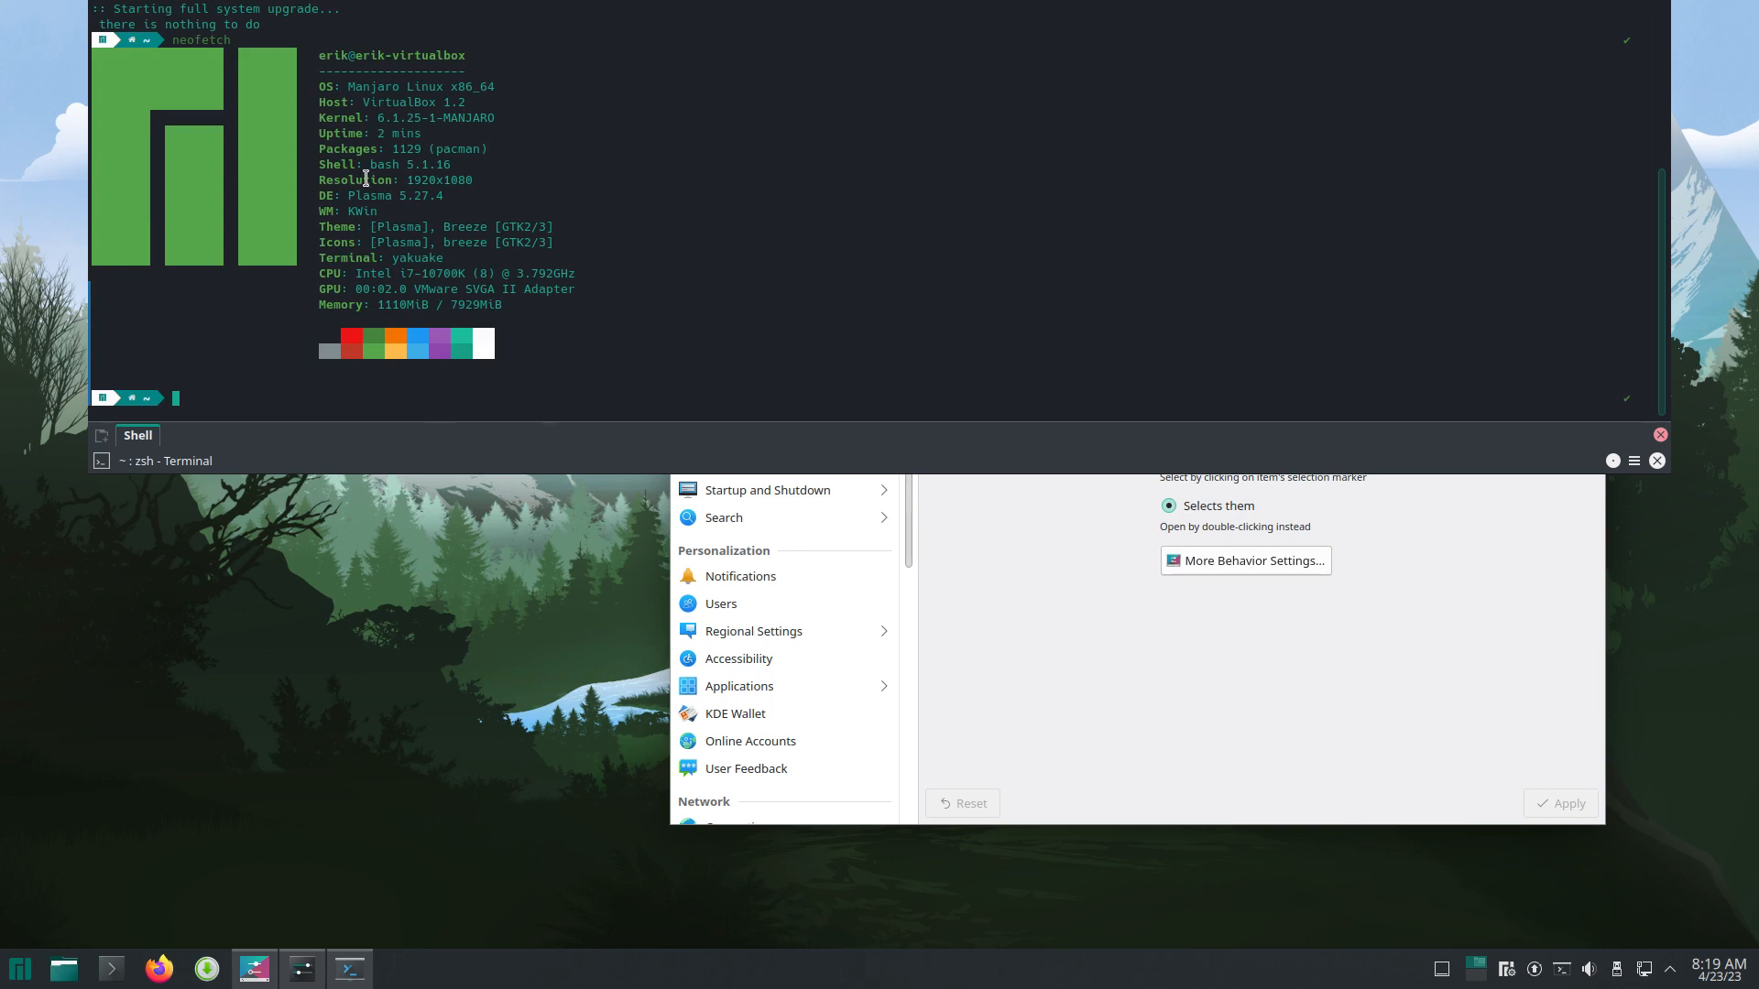
pyautogui.moveTo(370, 164); pyautogui.dragTo(507, 164)
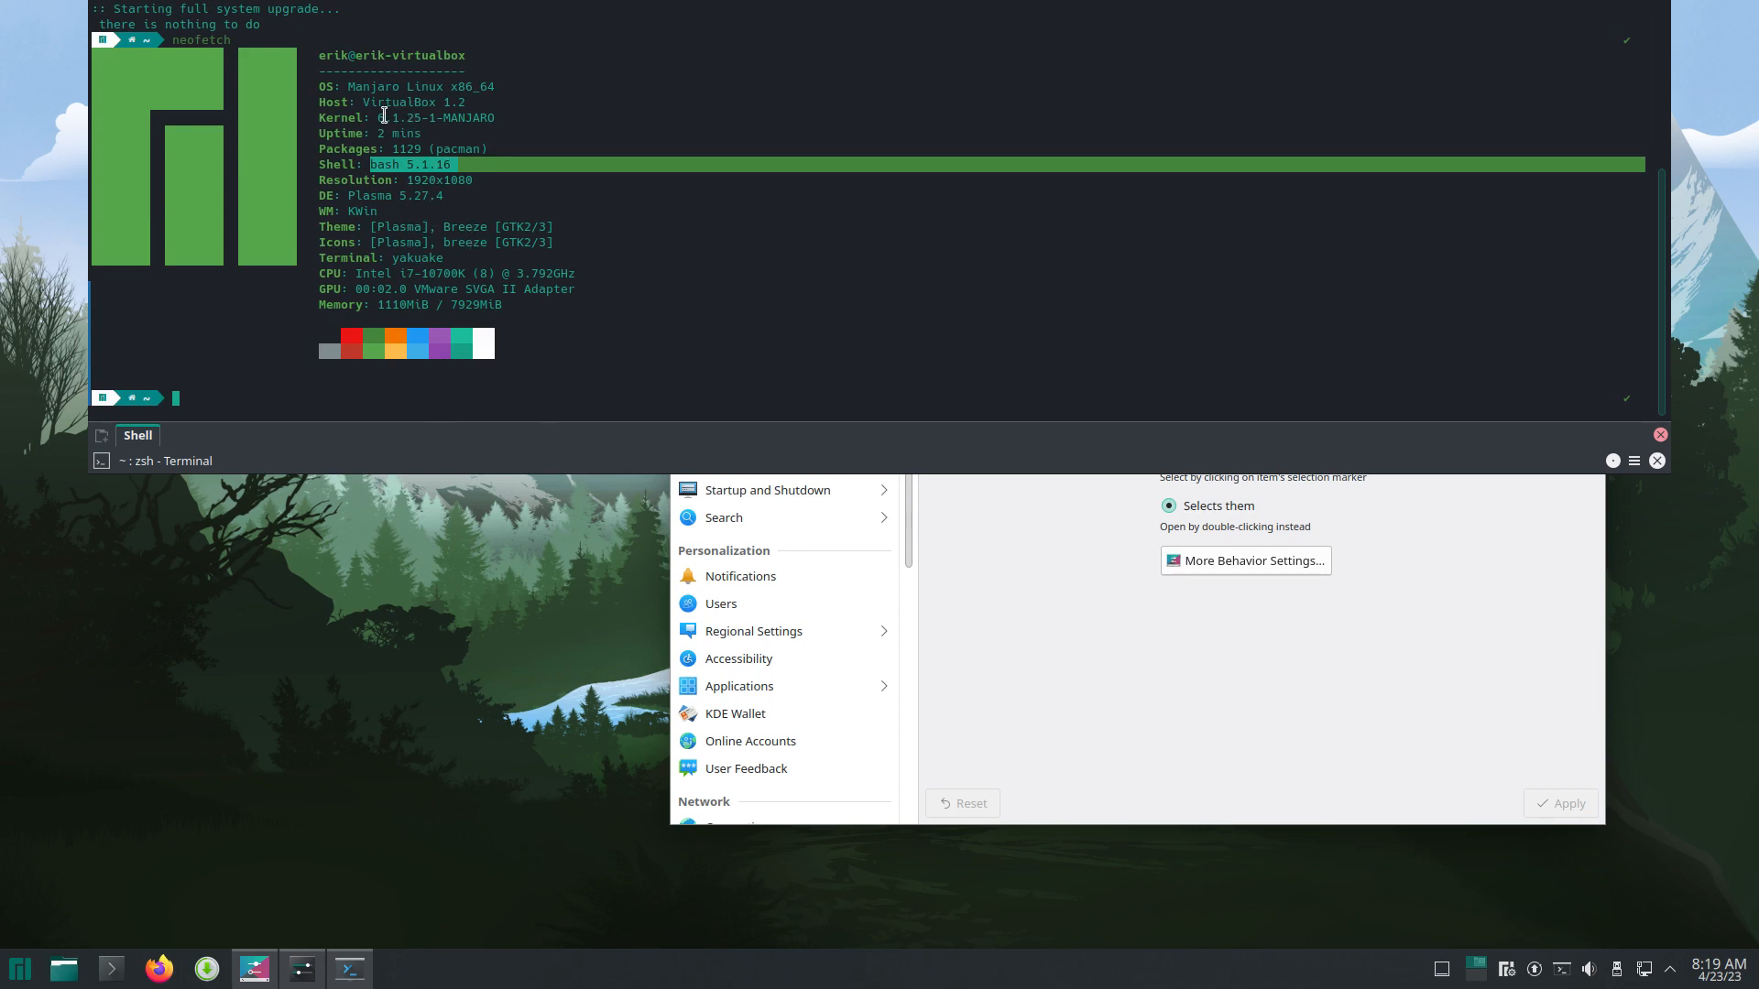
pyautogui.moveTo(384, 117); pyautogui.dragTo(489, 118)
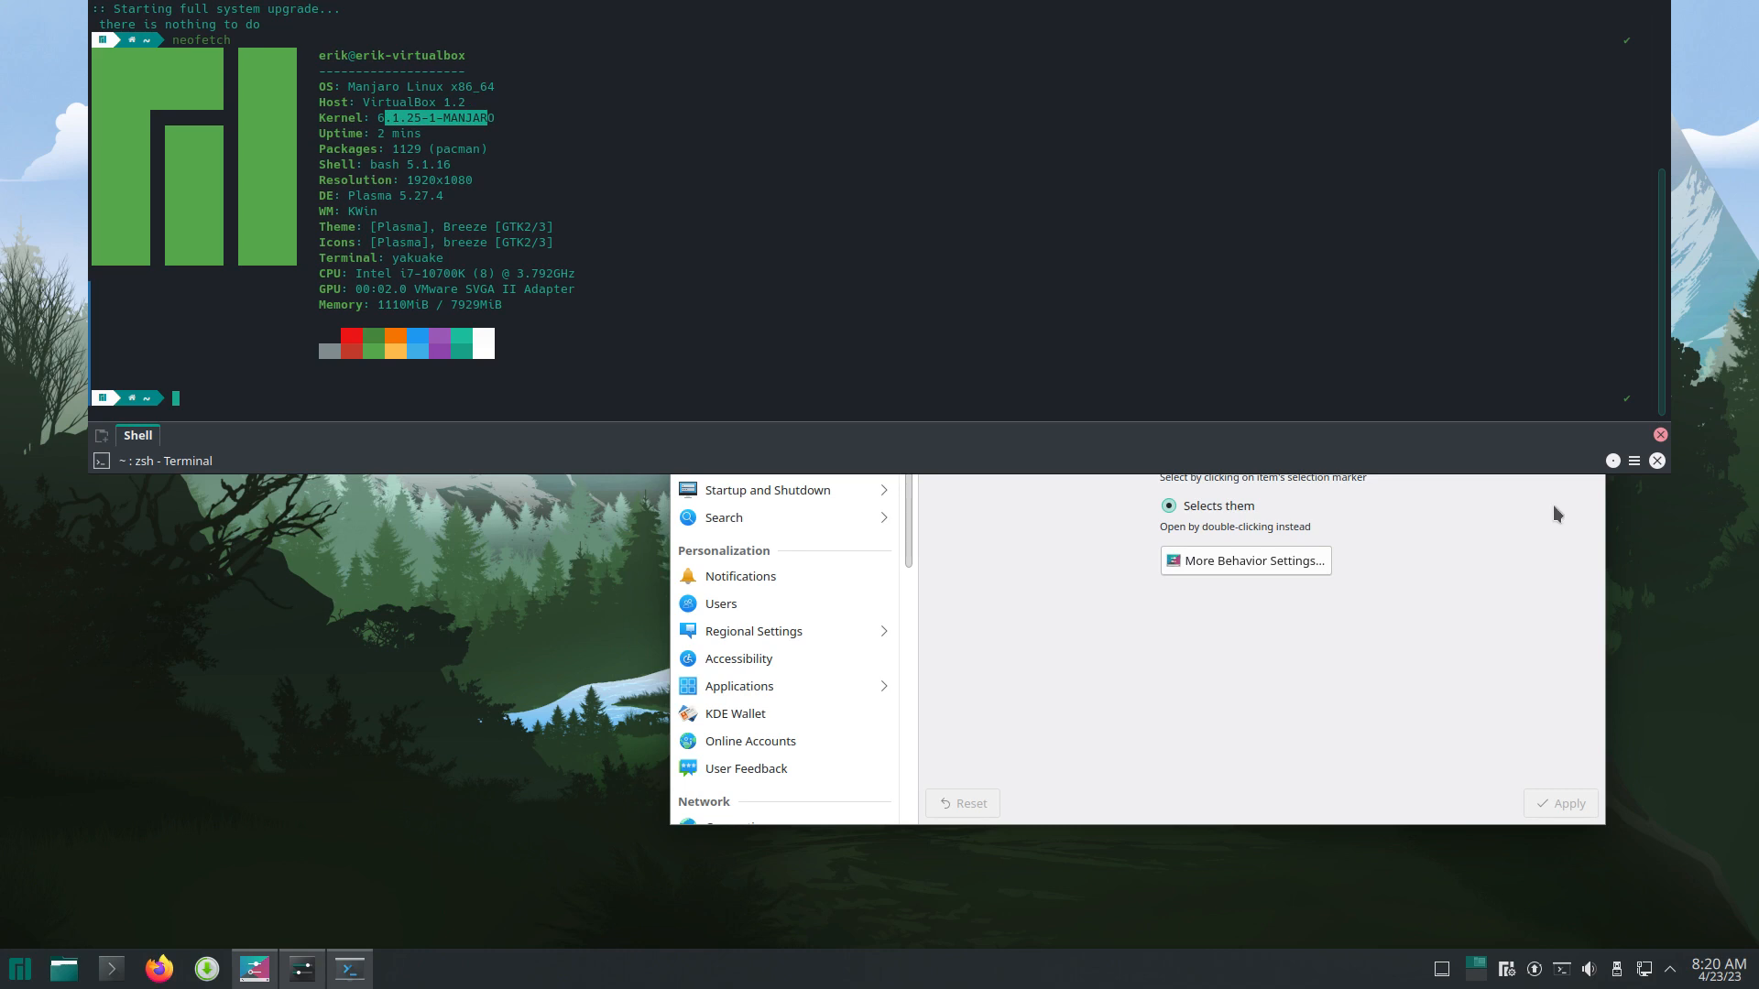
pyautogui.click(417, 374)
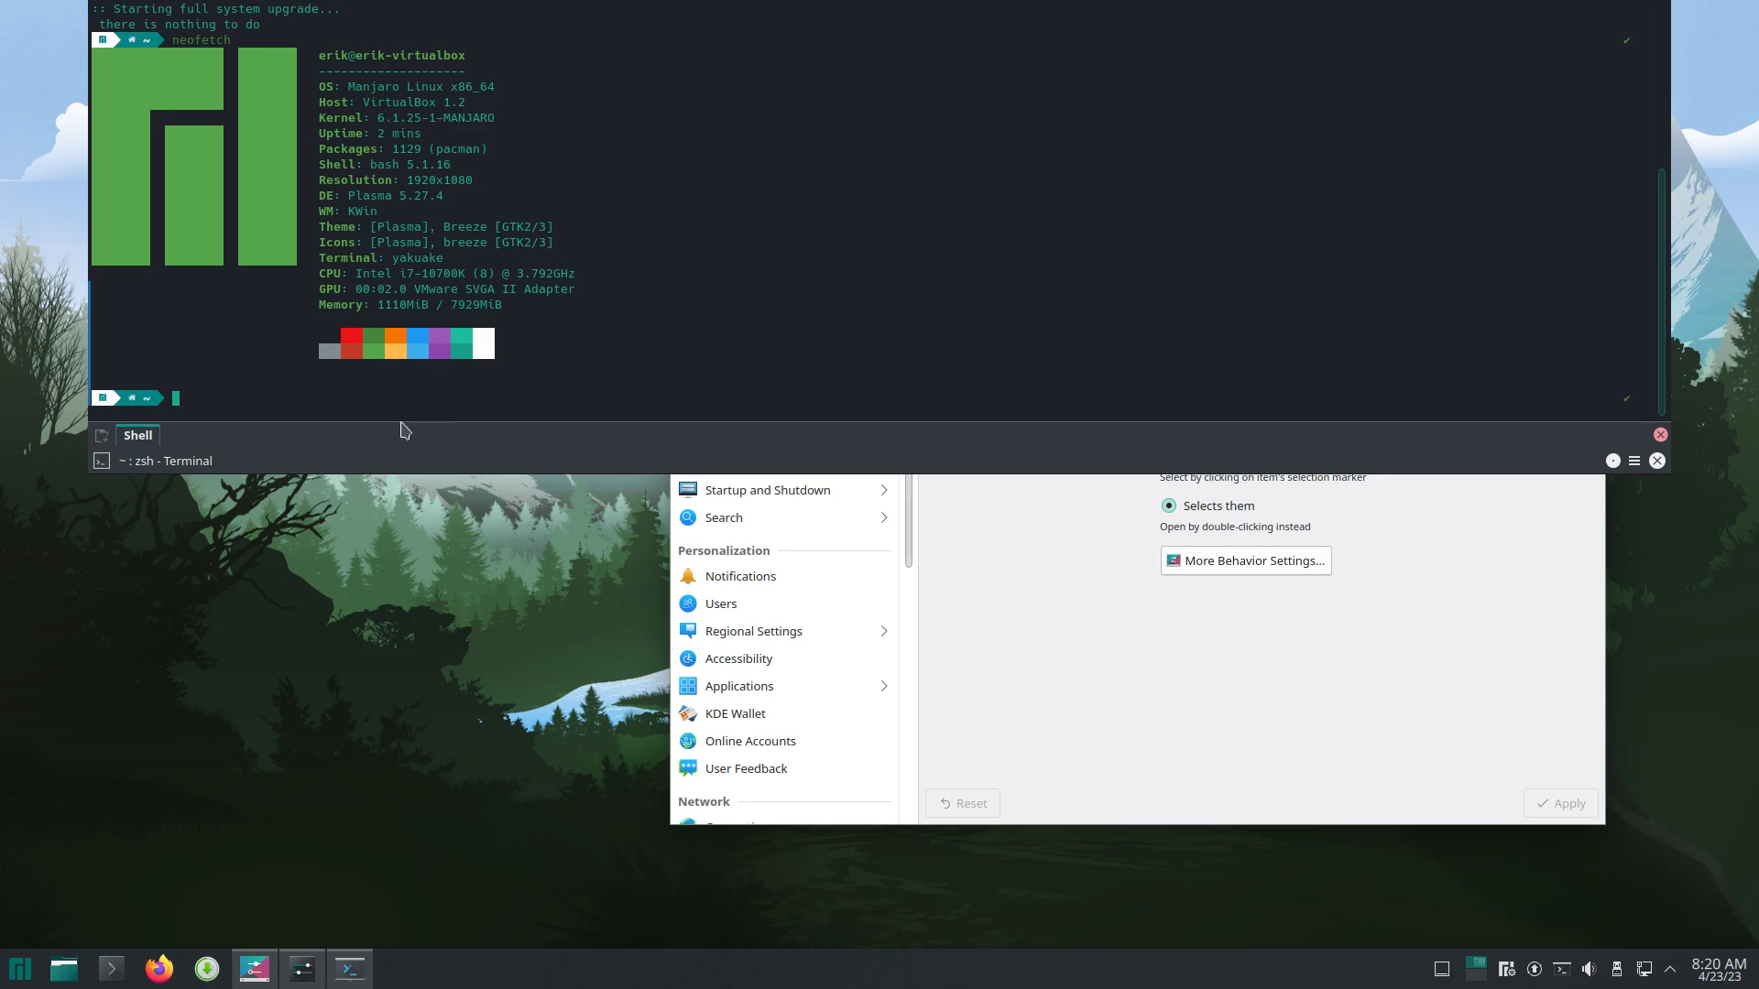
pyautogui.press('F12')
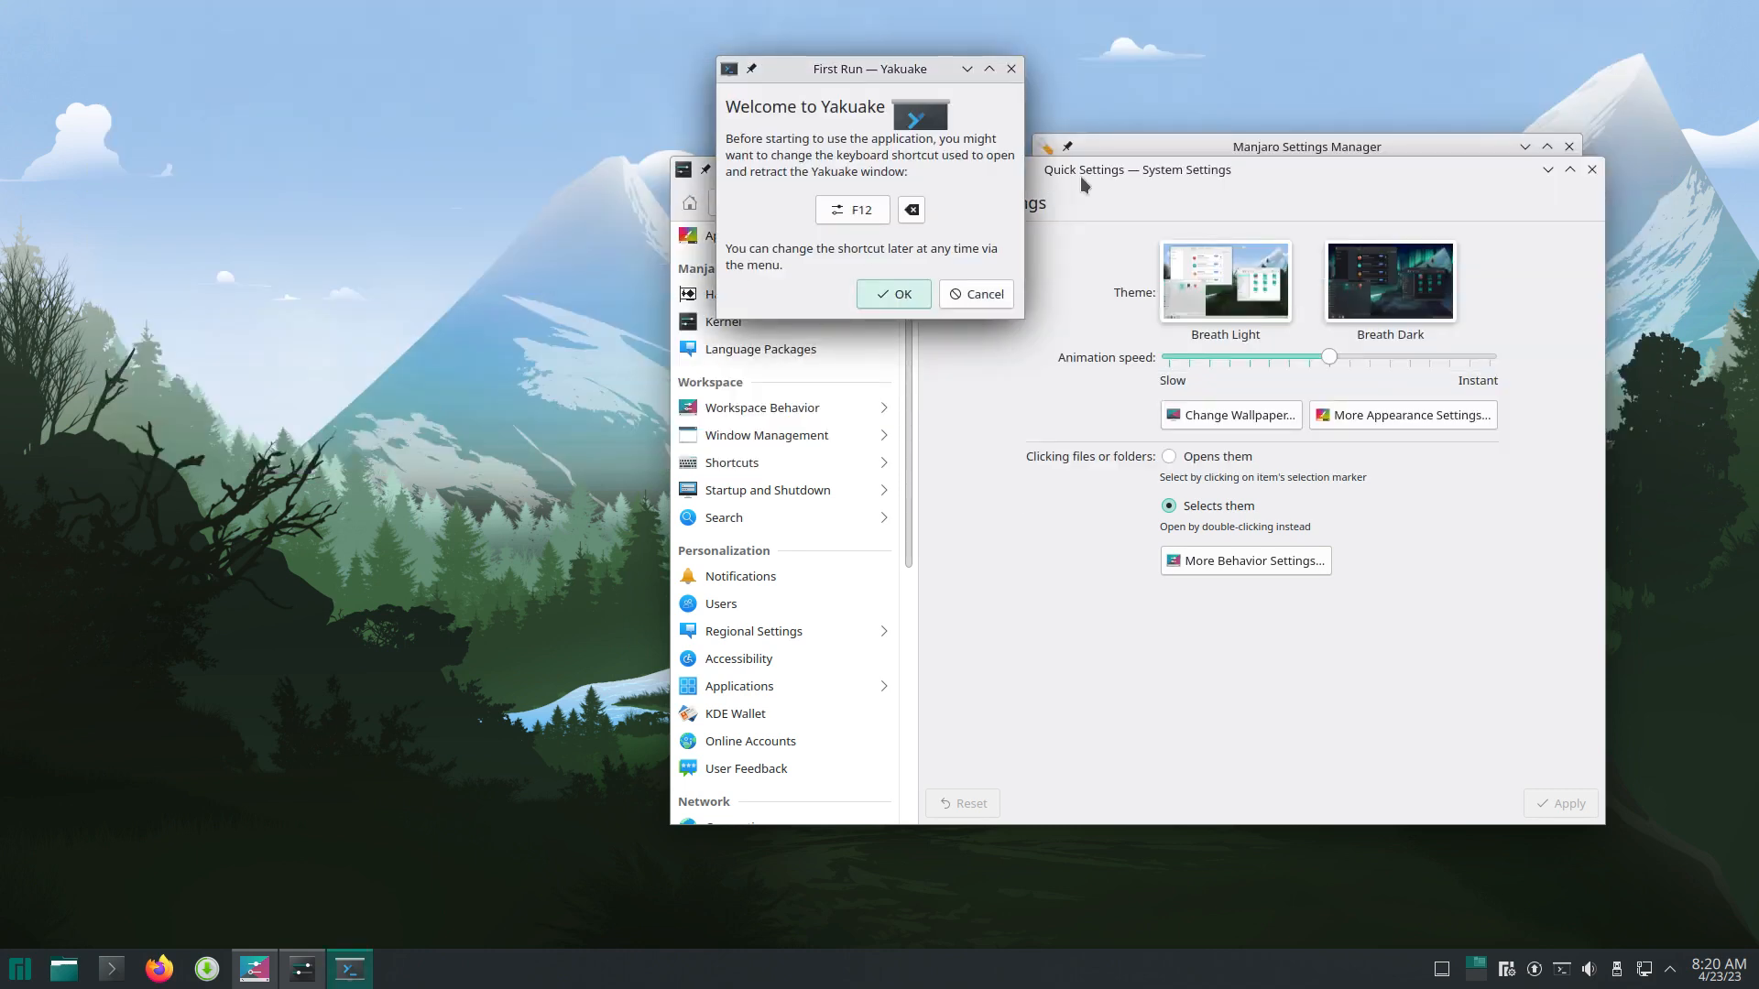
# Step: Dismiss Yakuake's welcome with OK, then move Manjaro Settings Manager top-left and make it taller
pyautogui.click(871, 305)
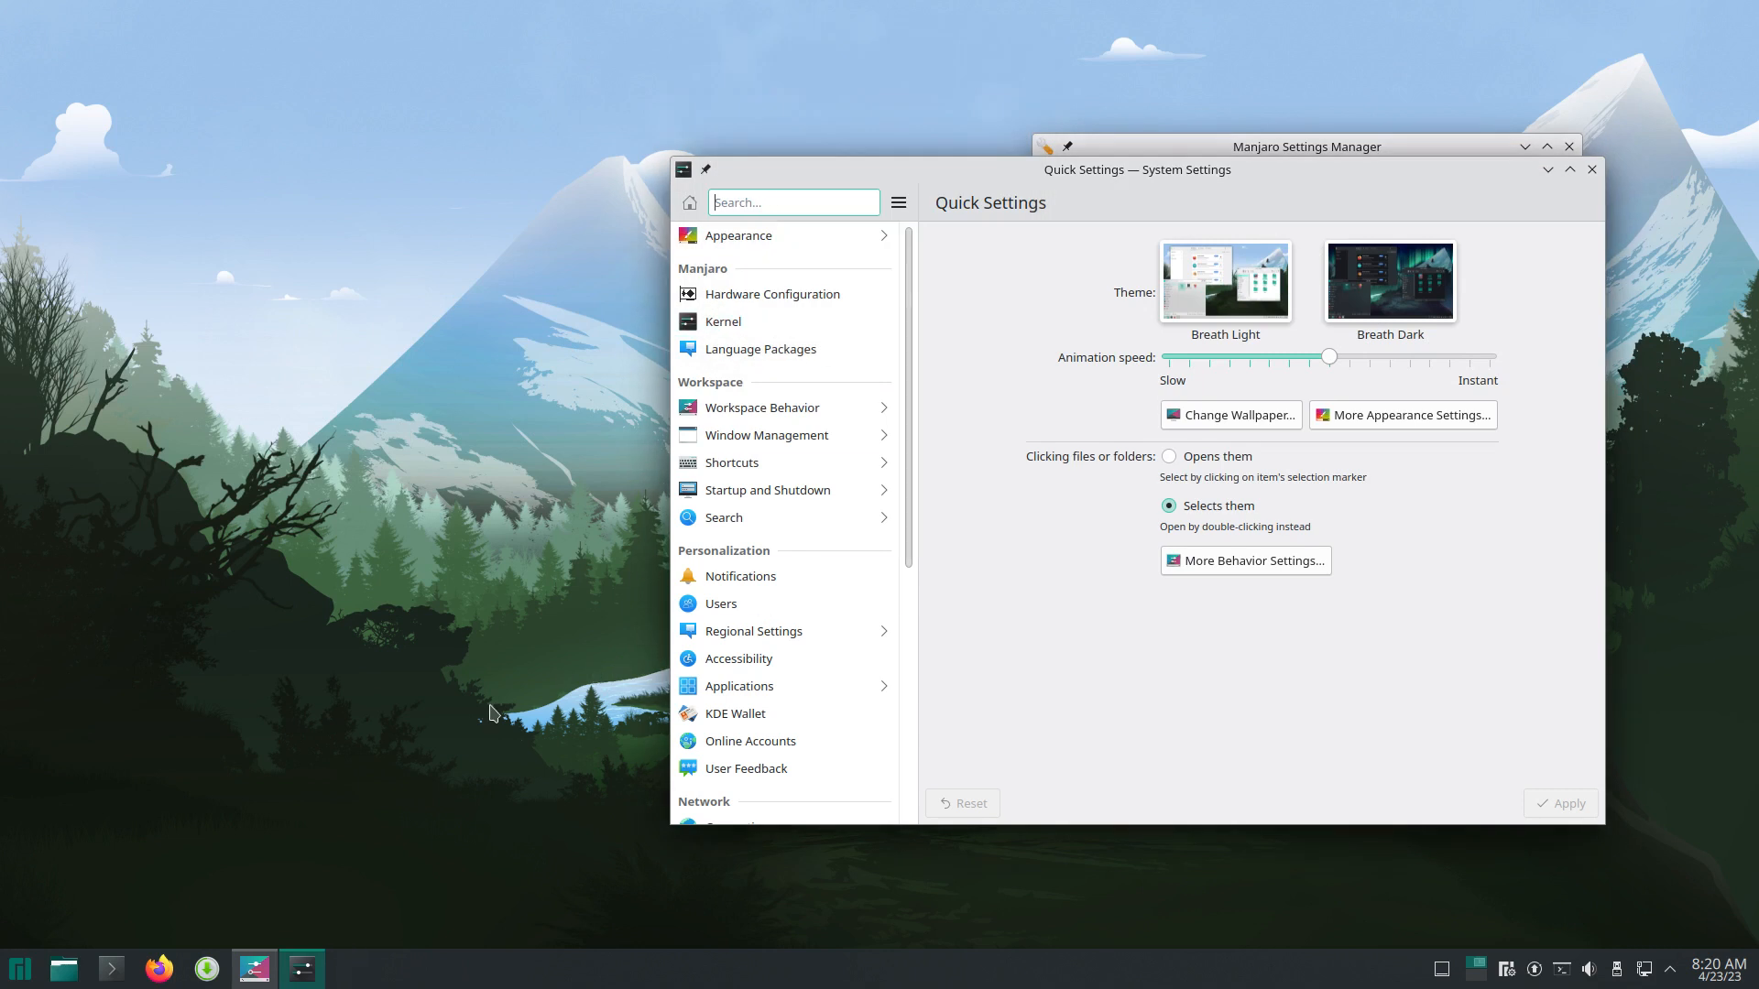
pyautogui.click(255, 969)
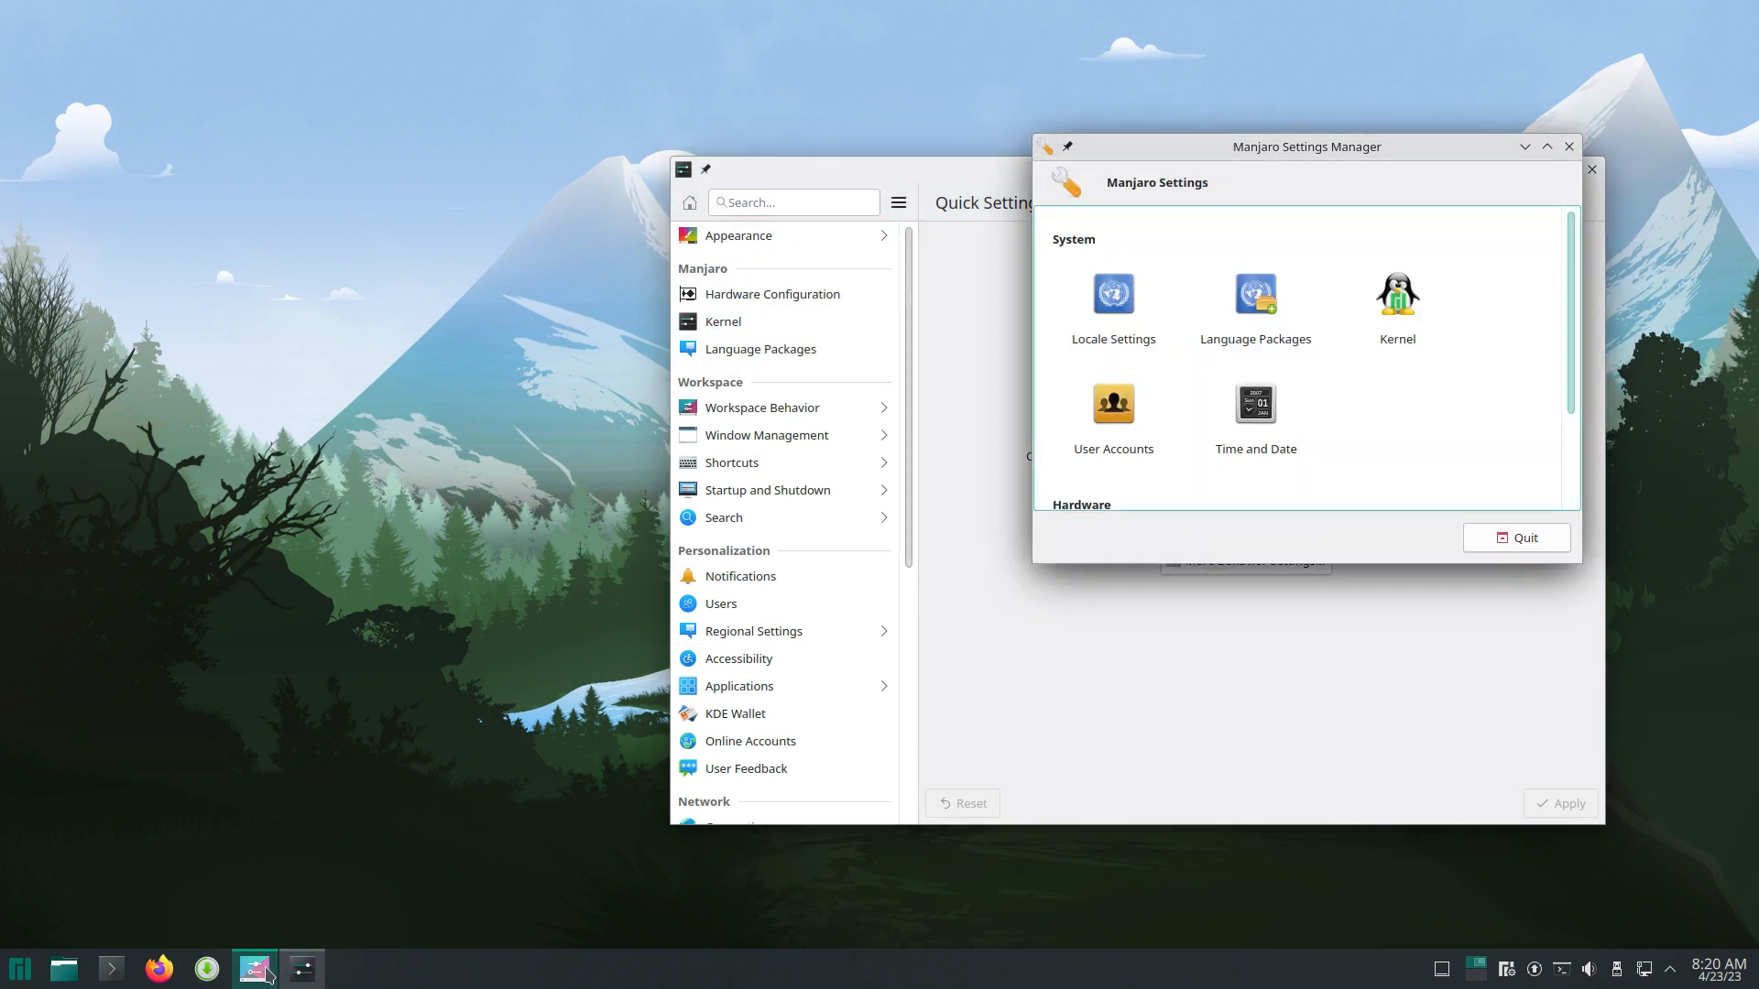
pyautogui.moveTo(1264, 149); pyautogui.dragTo(296, 64)
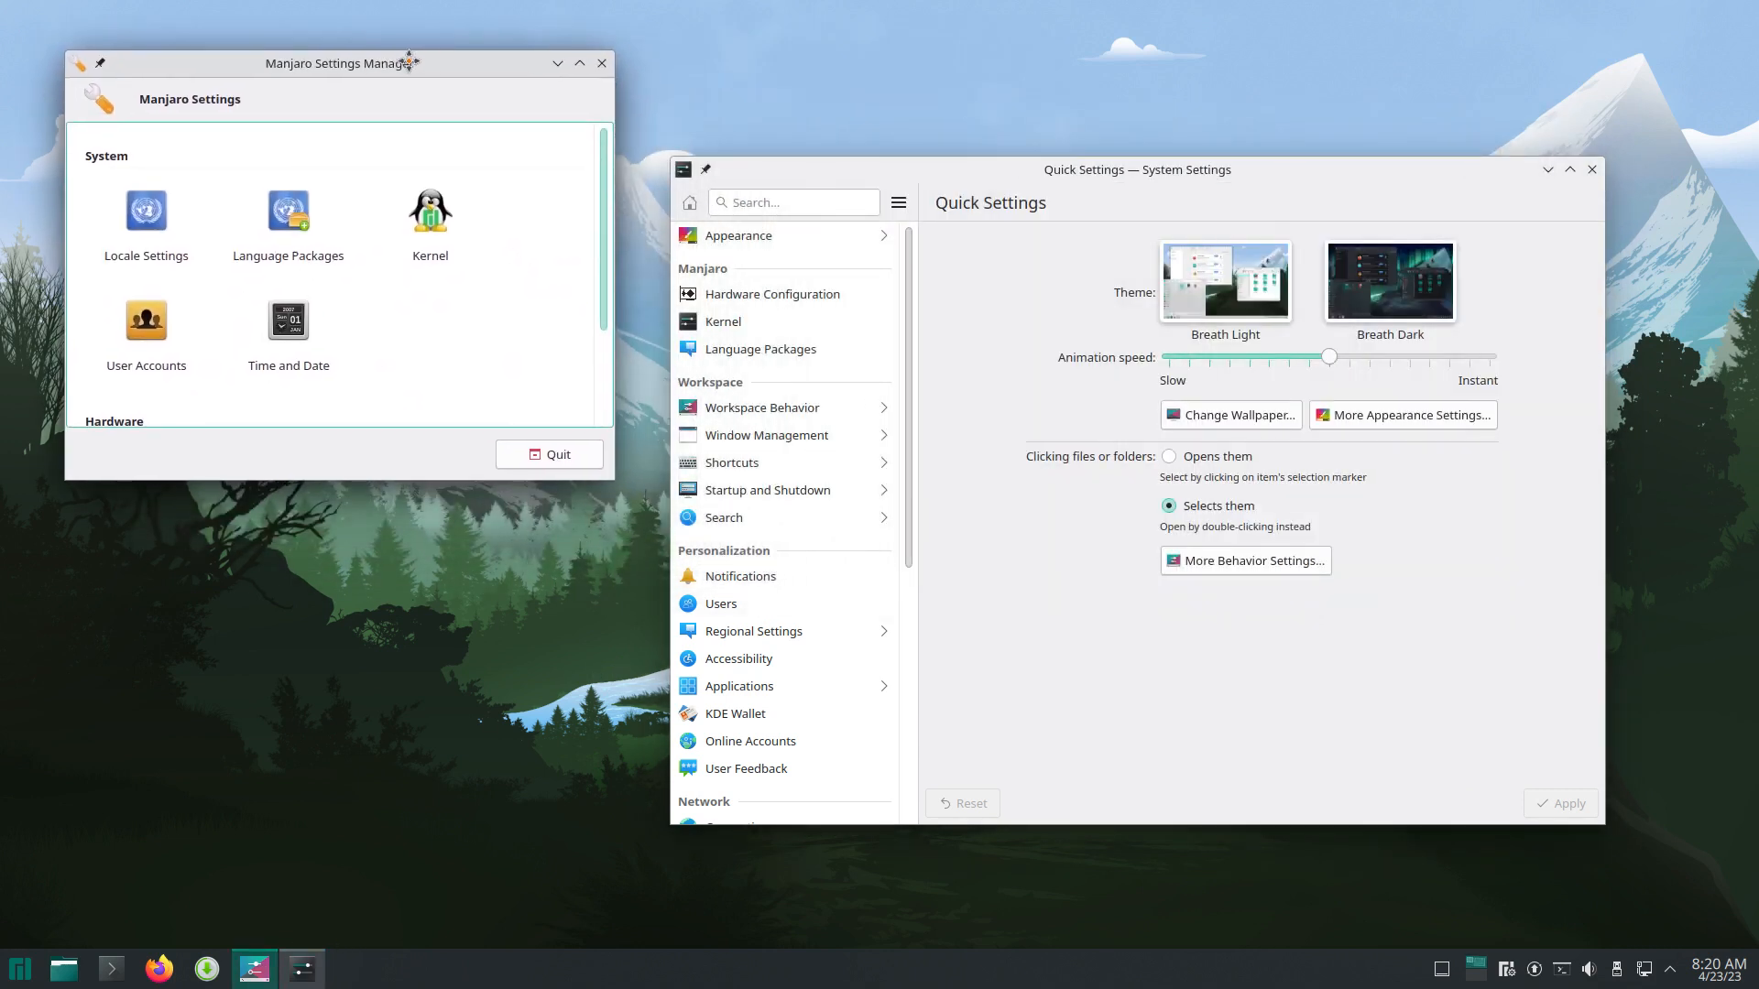
pyautogui.moveTo(455, 483); pyautogui.dragTo(470, 667)
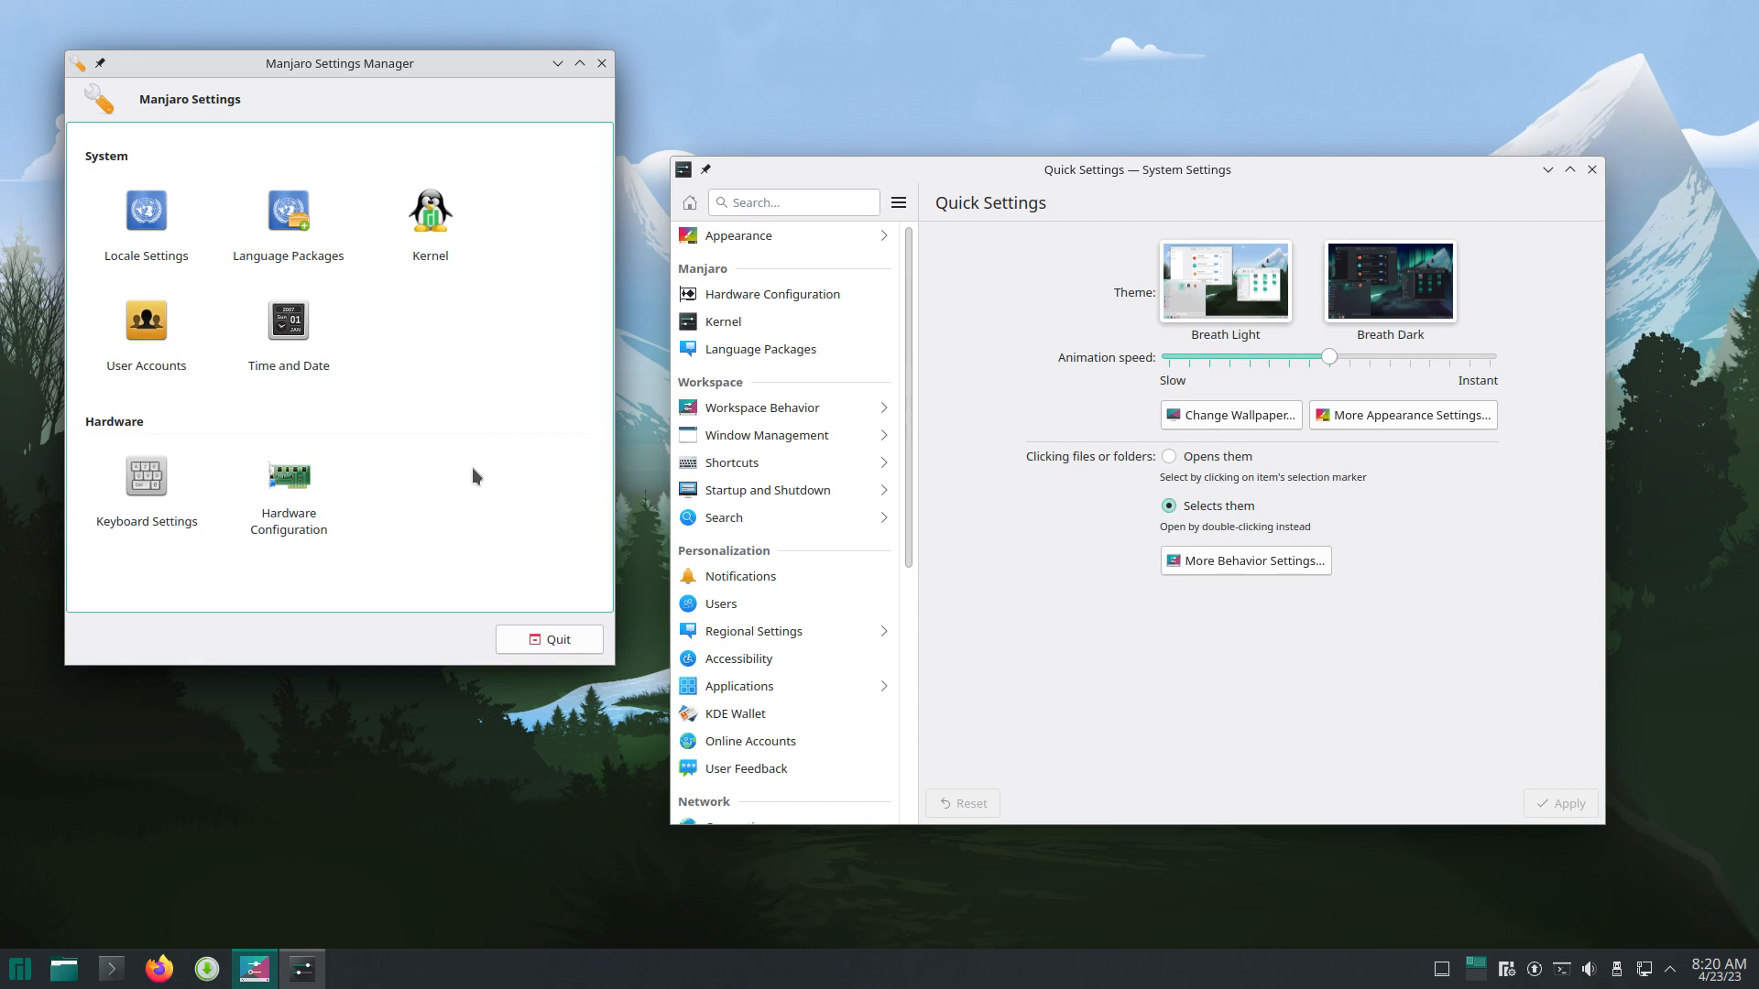
# Step: Close Manjaro Settings Manager, then move System Settings up-left and enlarge it
pyautogui.click(602, 63)
pyautogui.moveTo(1181, 167); pyautogui.dragTo(606, 30)
pyautogui.moveTo(1031, 693); pyautogui.dragTo(1481, 850)
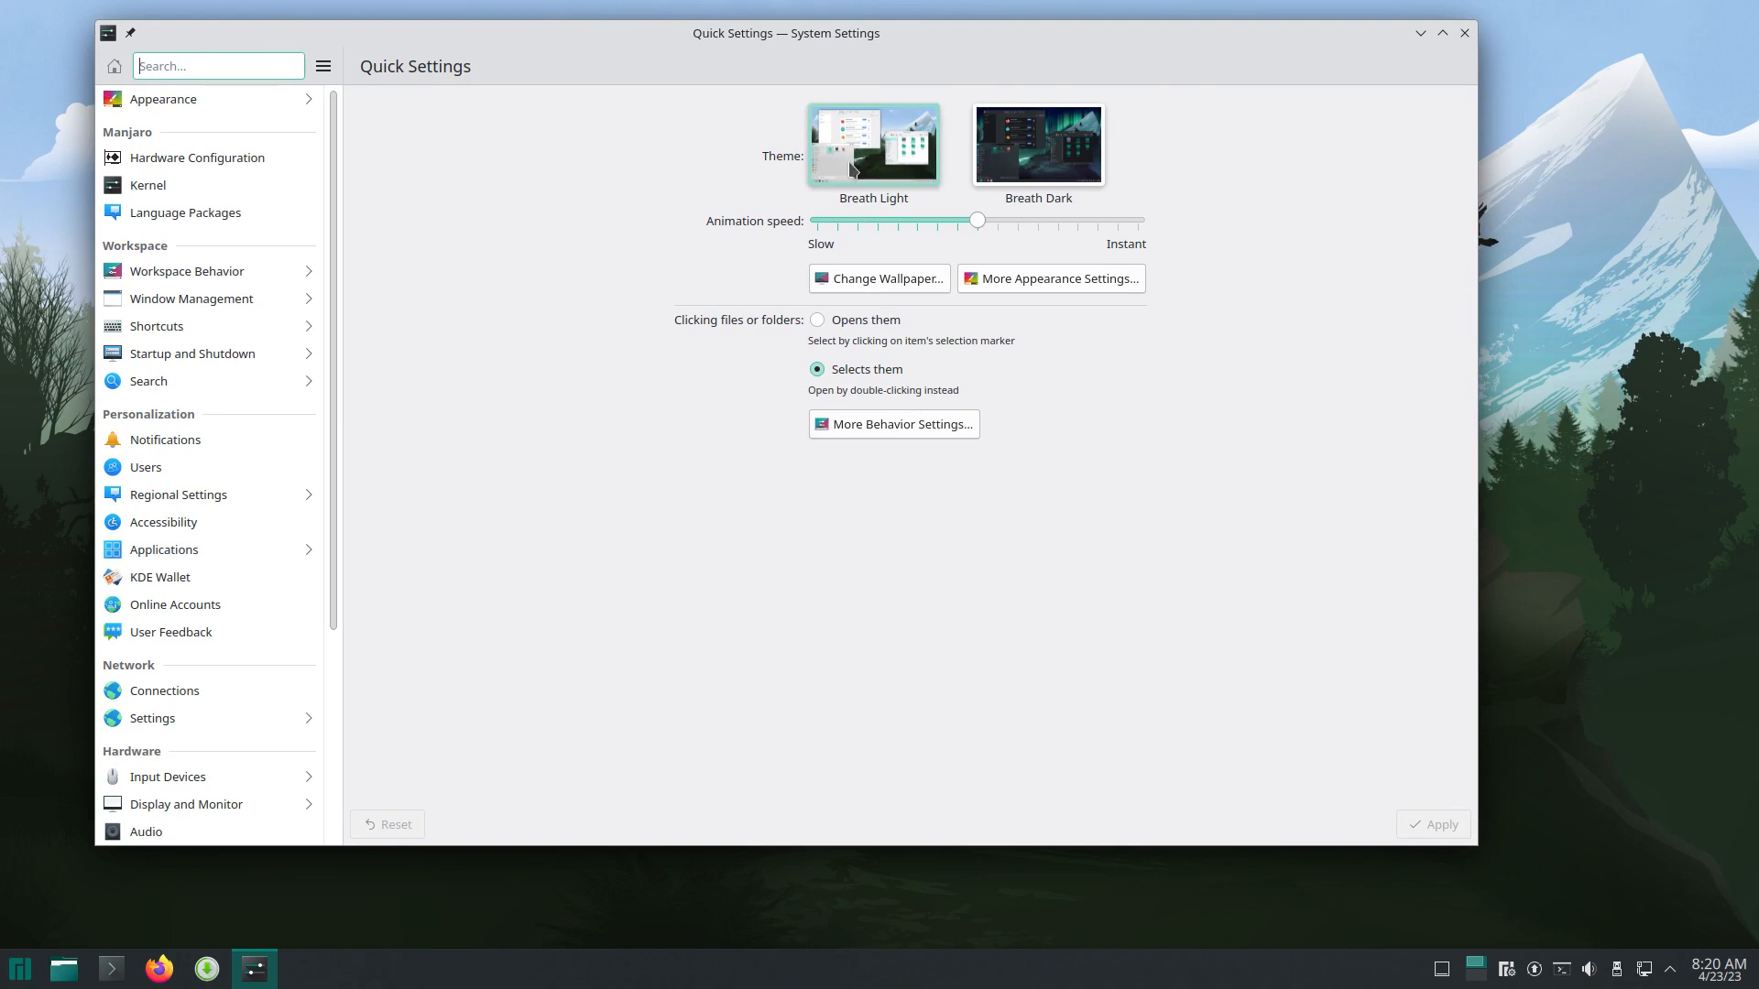
# Step: Apply the Breath Dark theme in Quick Settings and close System Settings
pyautogui.click(1014, 162)
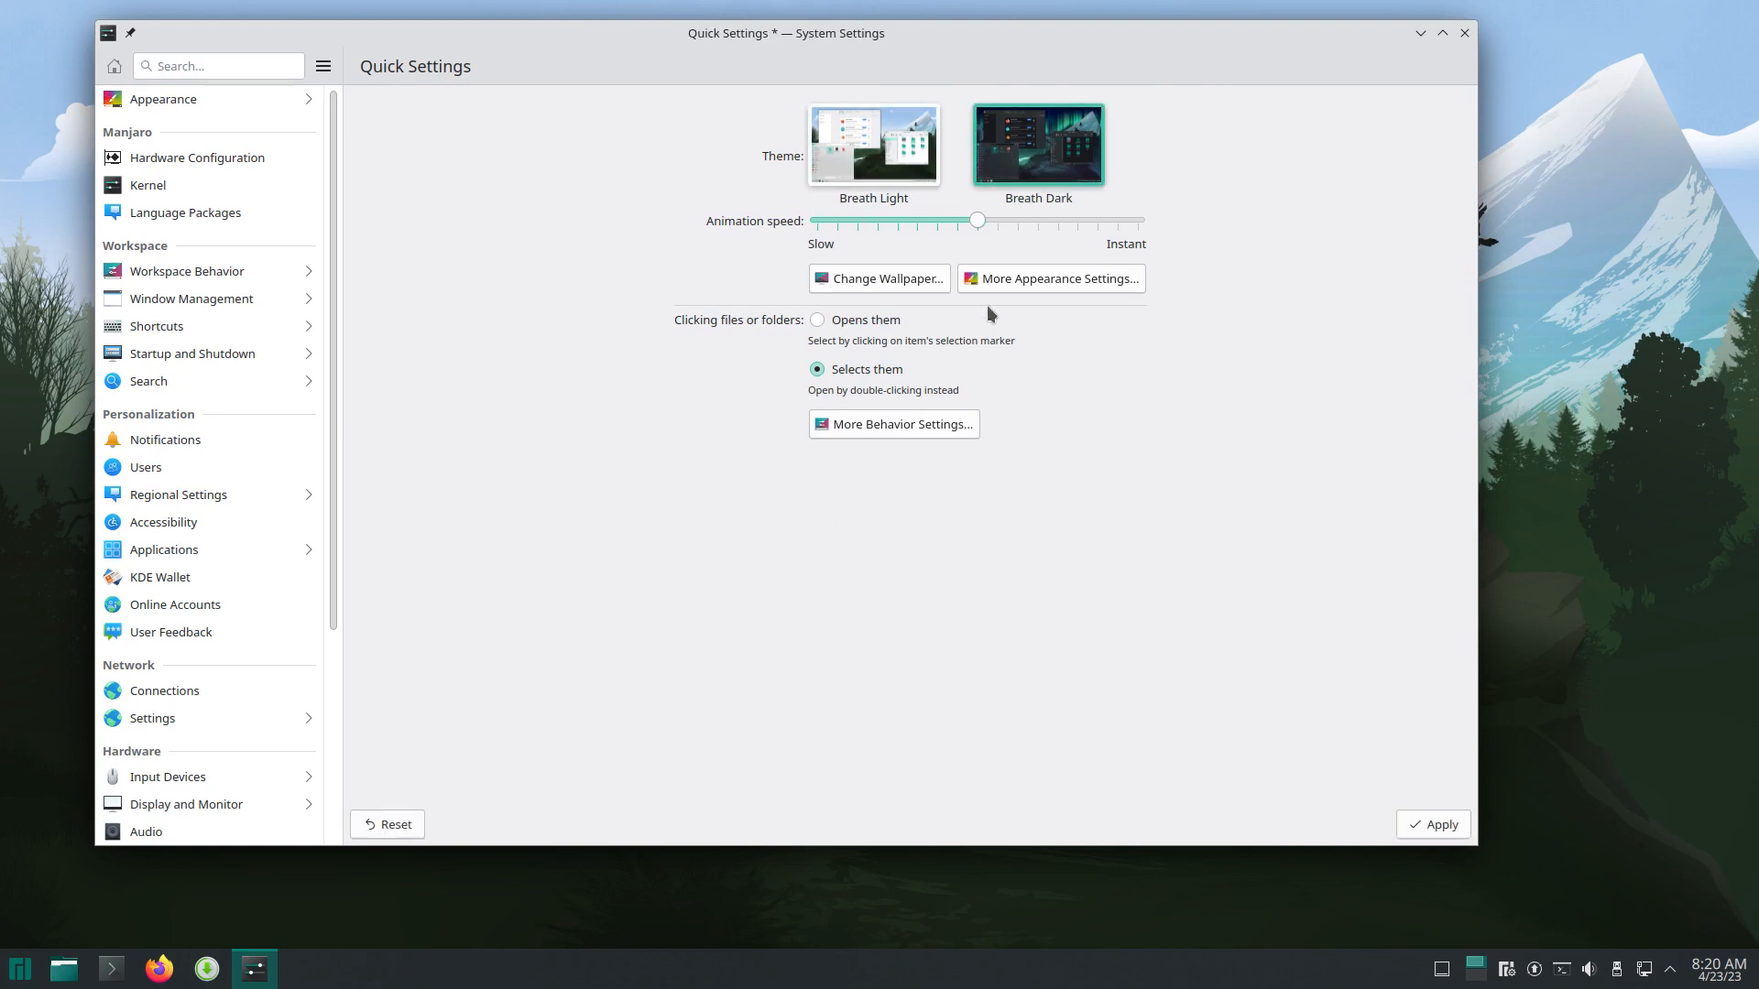
pyautogui.click(1434, 825)
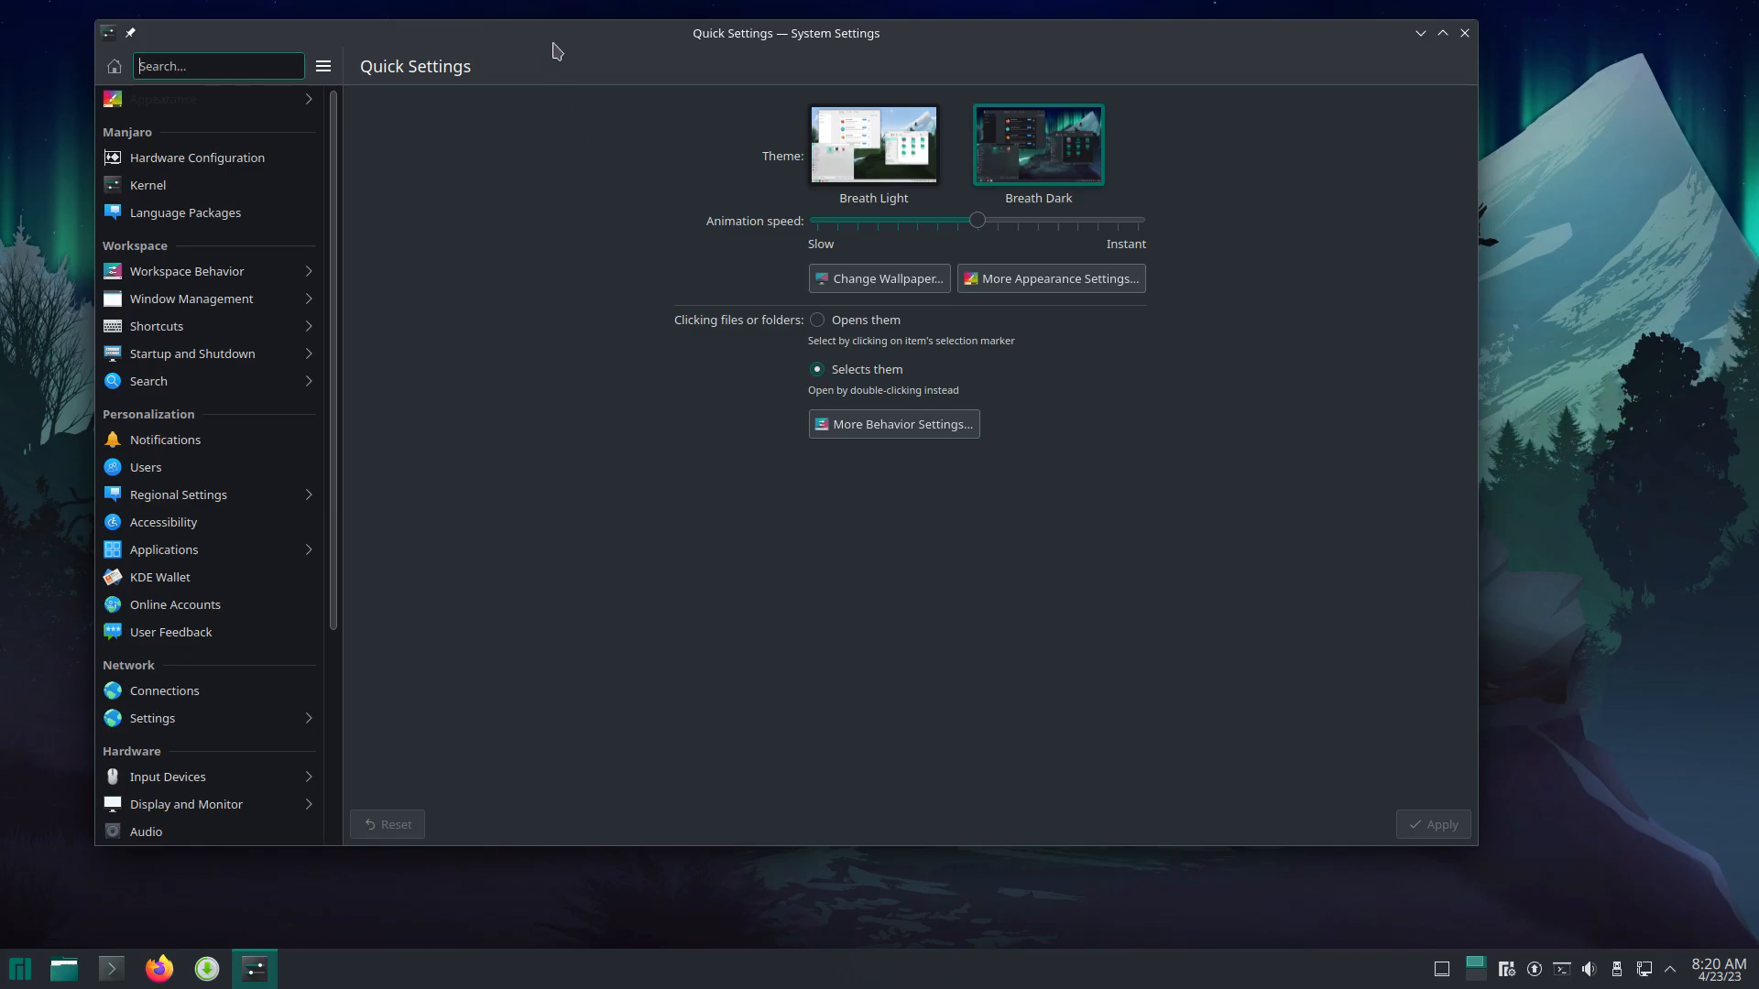
pyautogui.moveTo(545, 46); pyautogui.dragTo(613, 110)
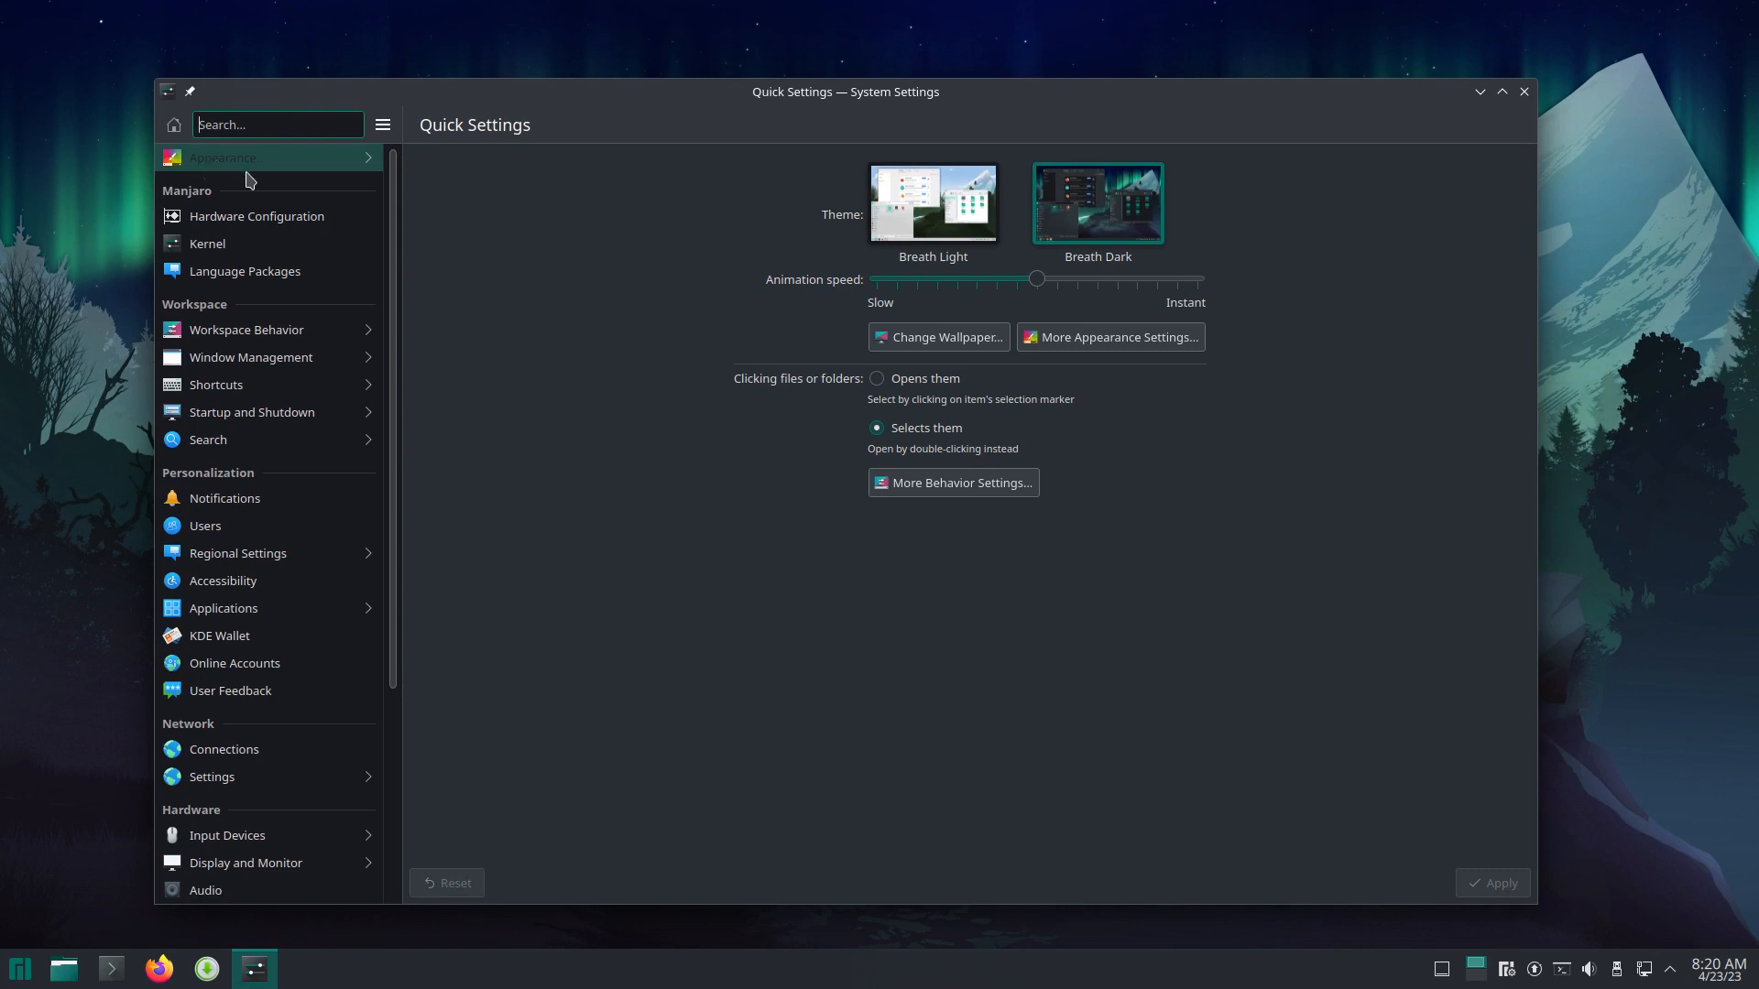
pyautogui.click(1524, 94)
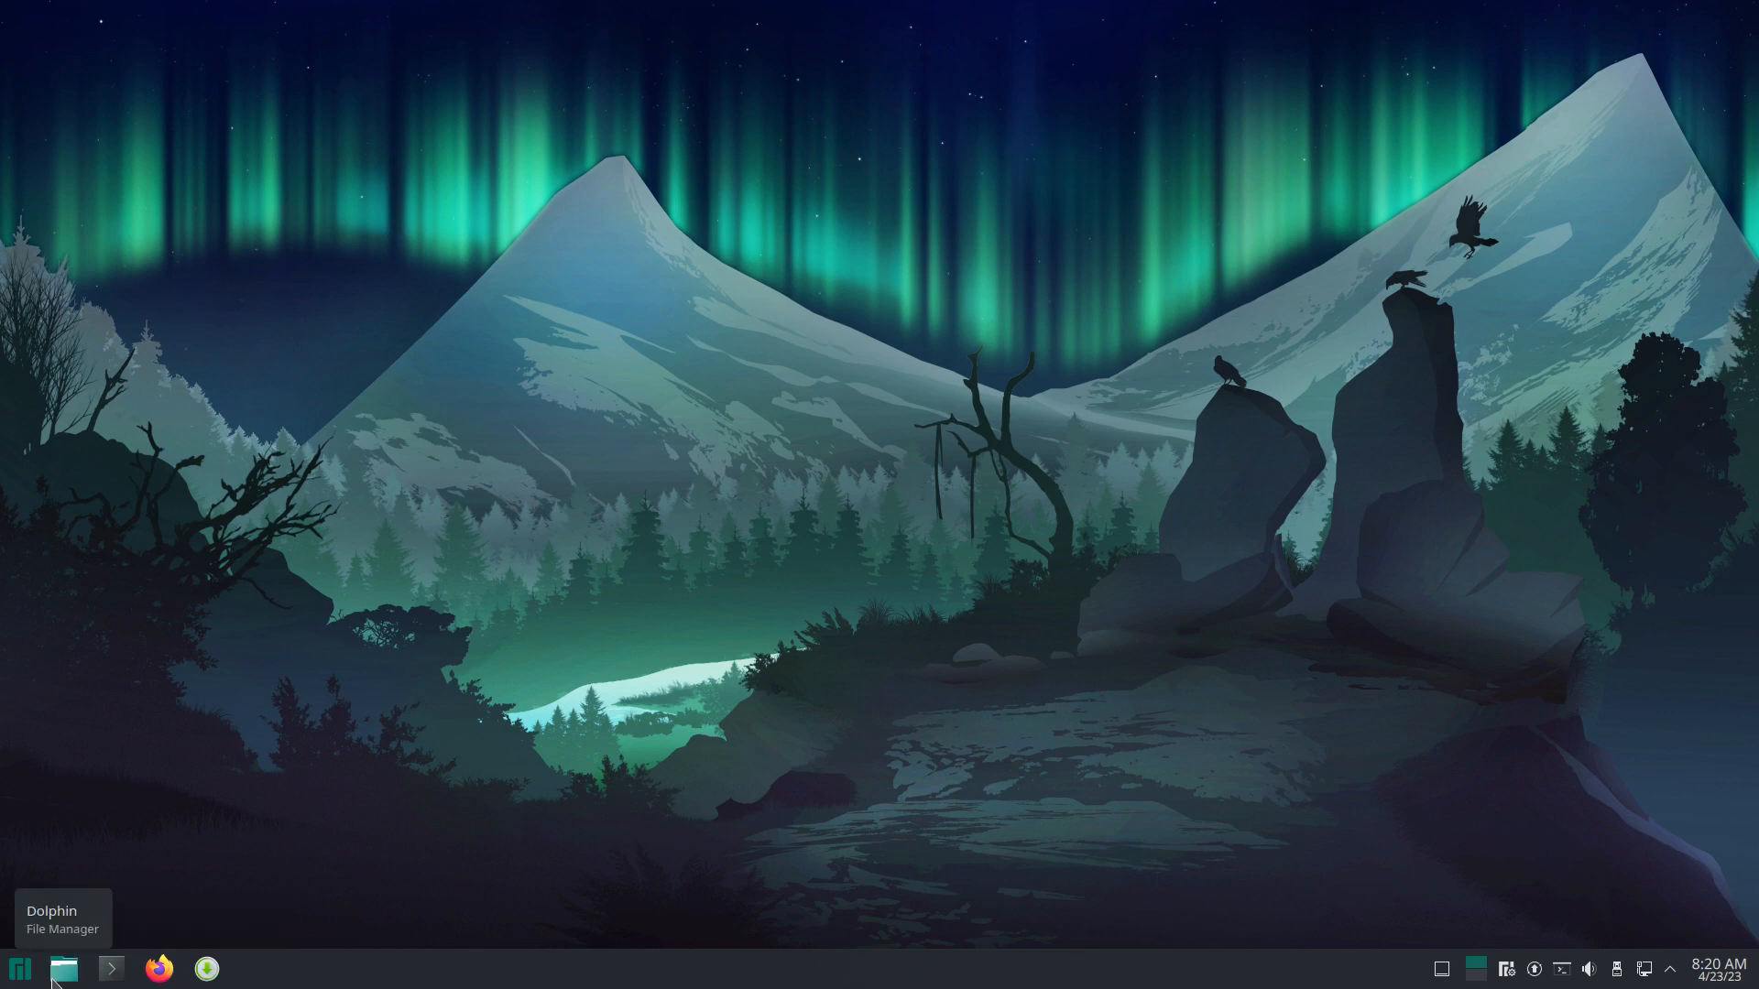
# Step: Open and close Add/Remove Software, then bring up the launcher's Favorites
pyautogui.click(207, 968)
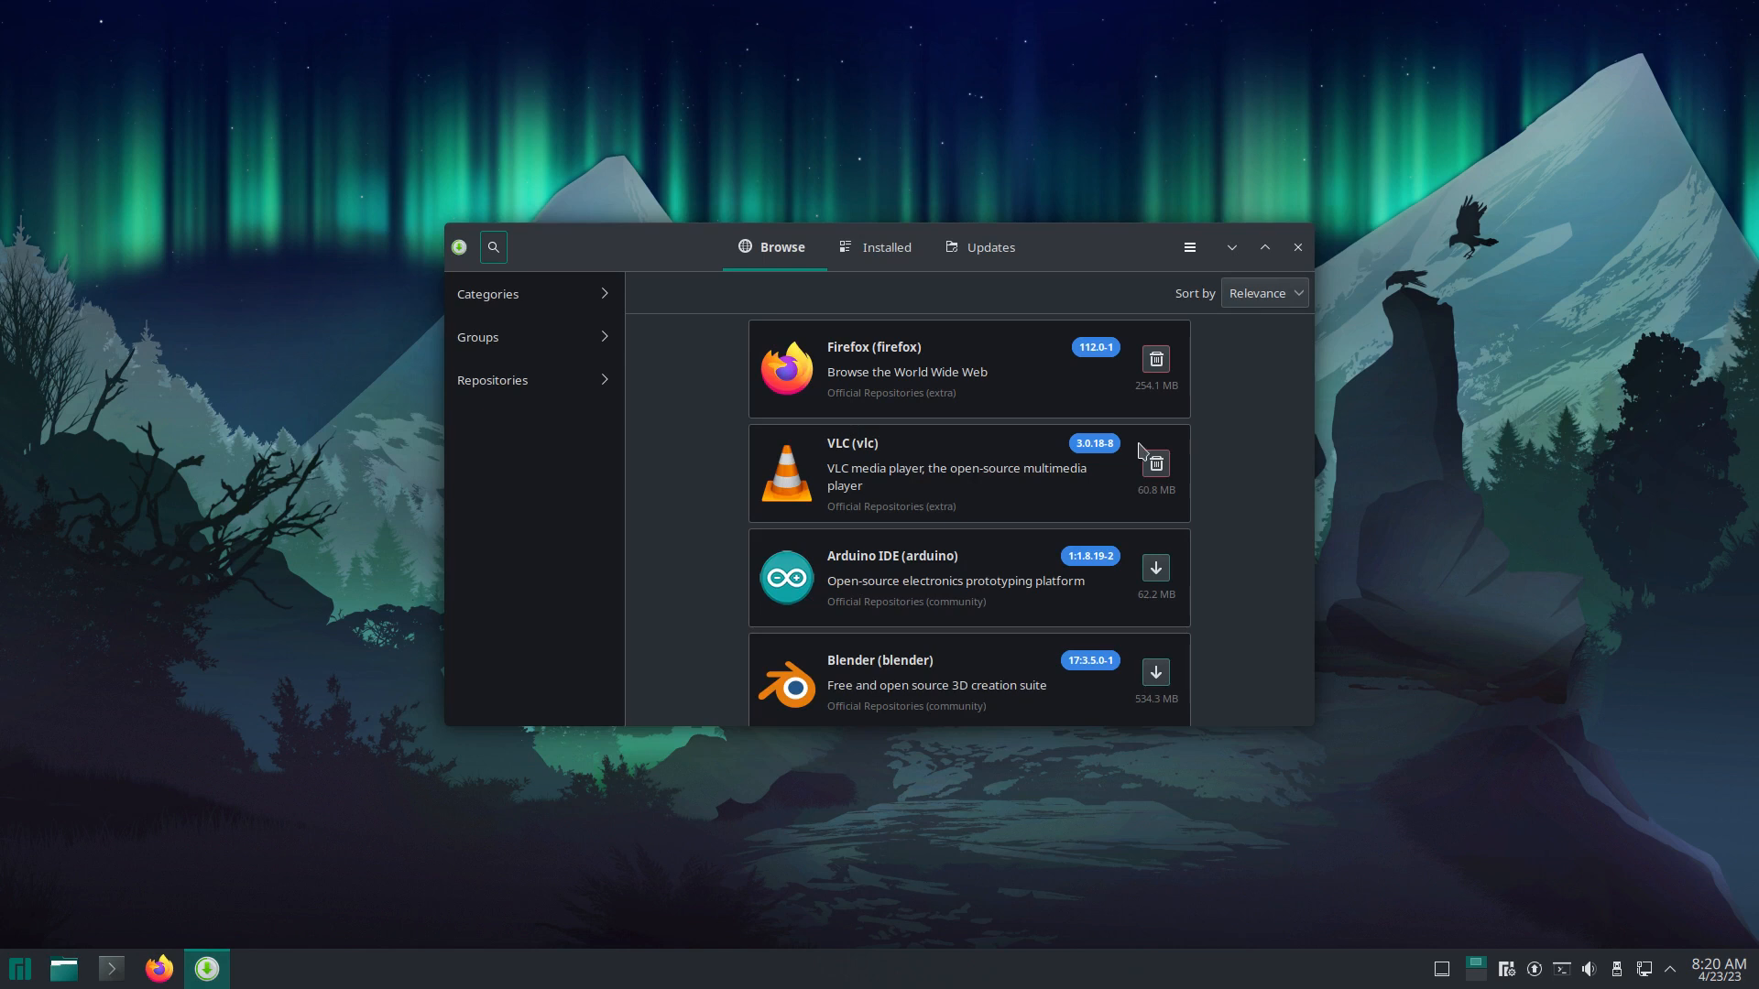
pyautogui.click(1294, 249)
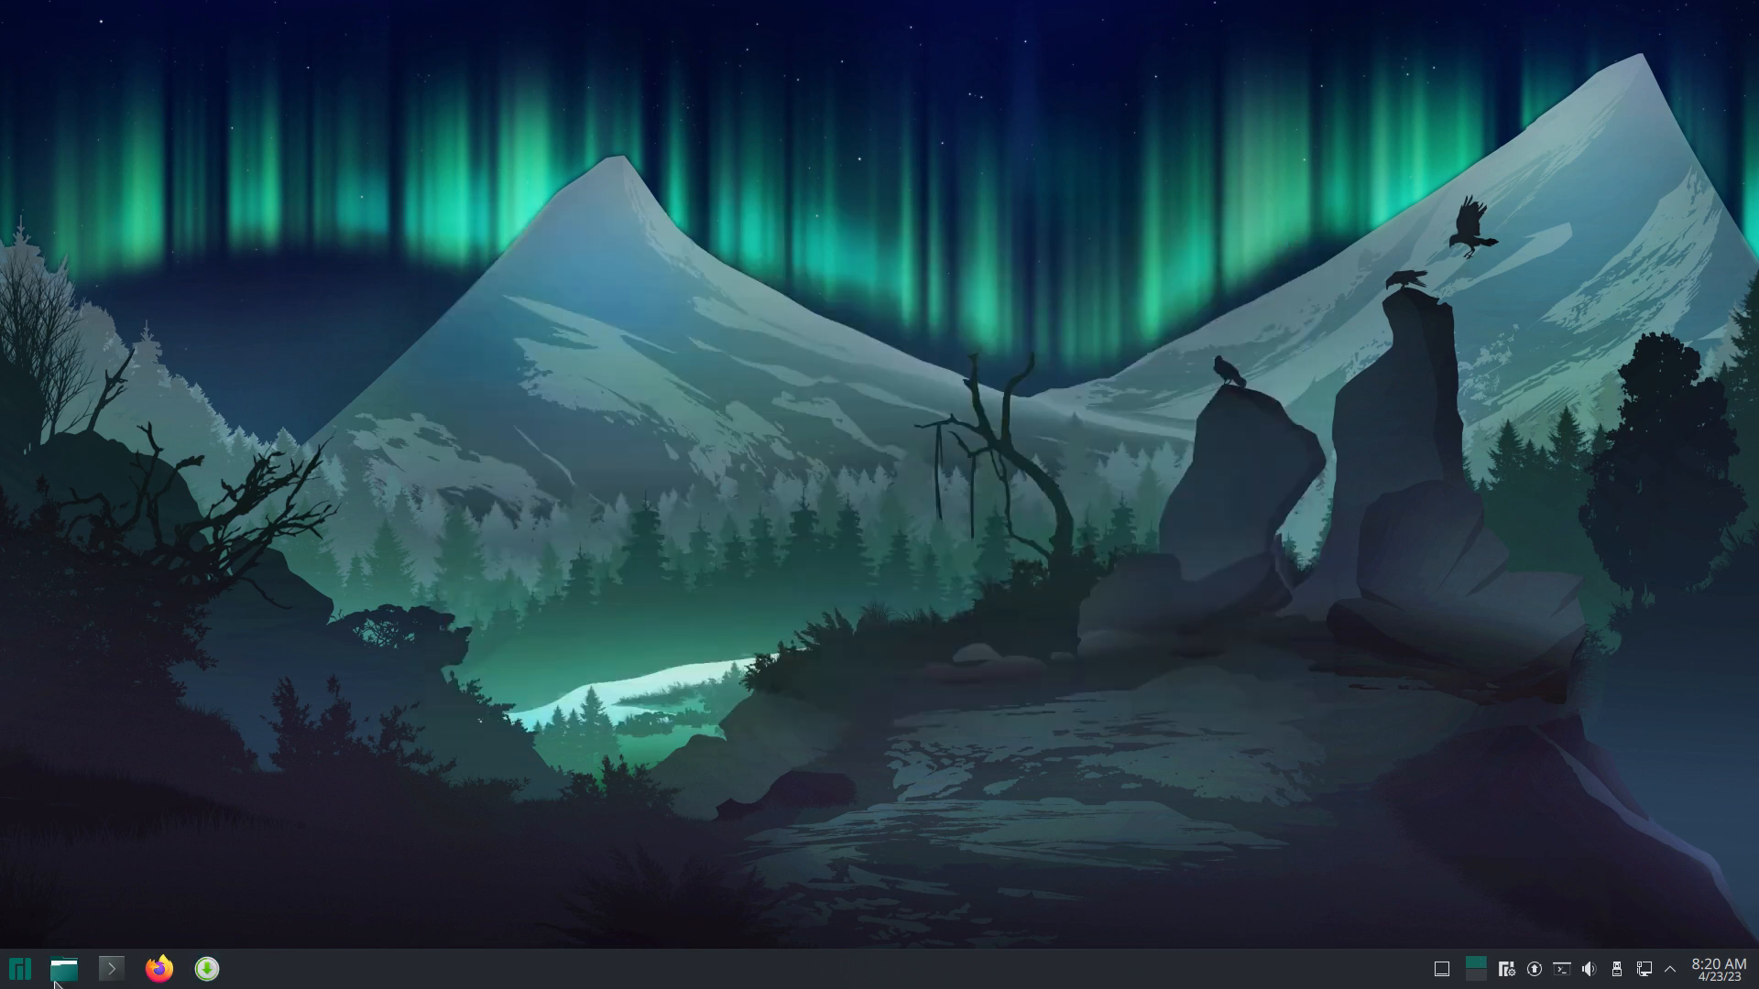
pyautogui.click(19, 968)
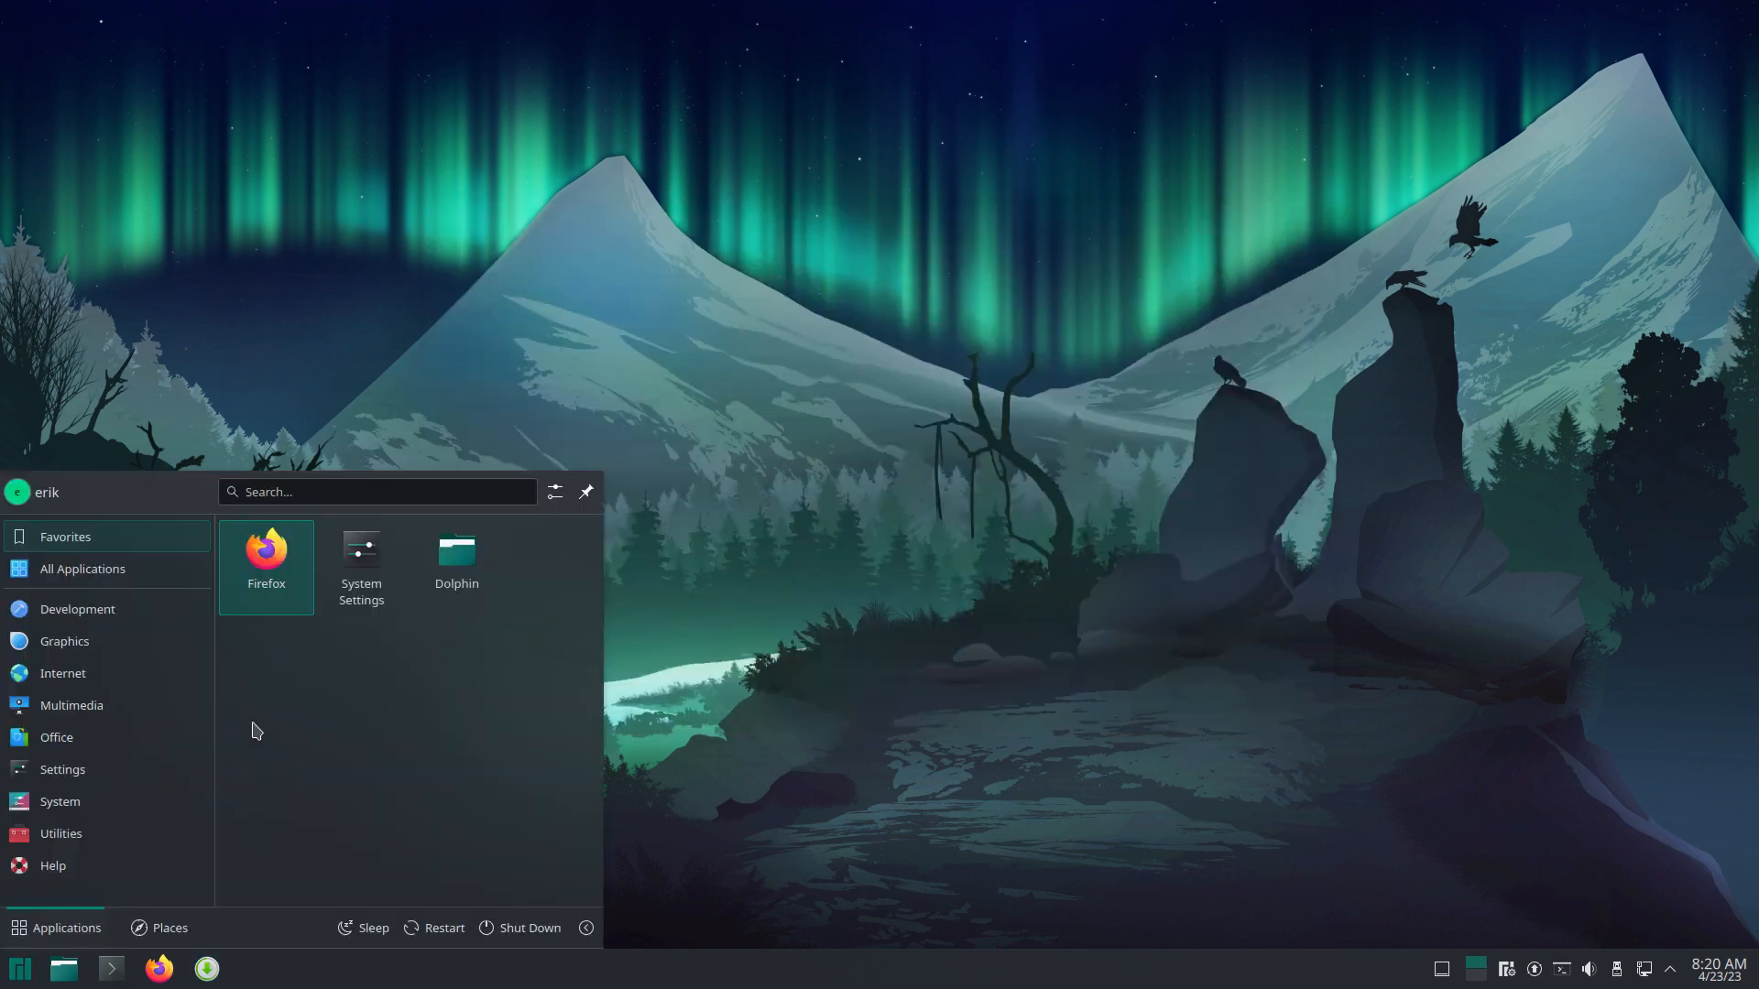
# Step: Reopen System Settings from Favorites and go to its Appearance section
pyautogui.click(362, 561)
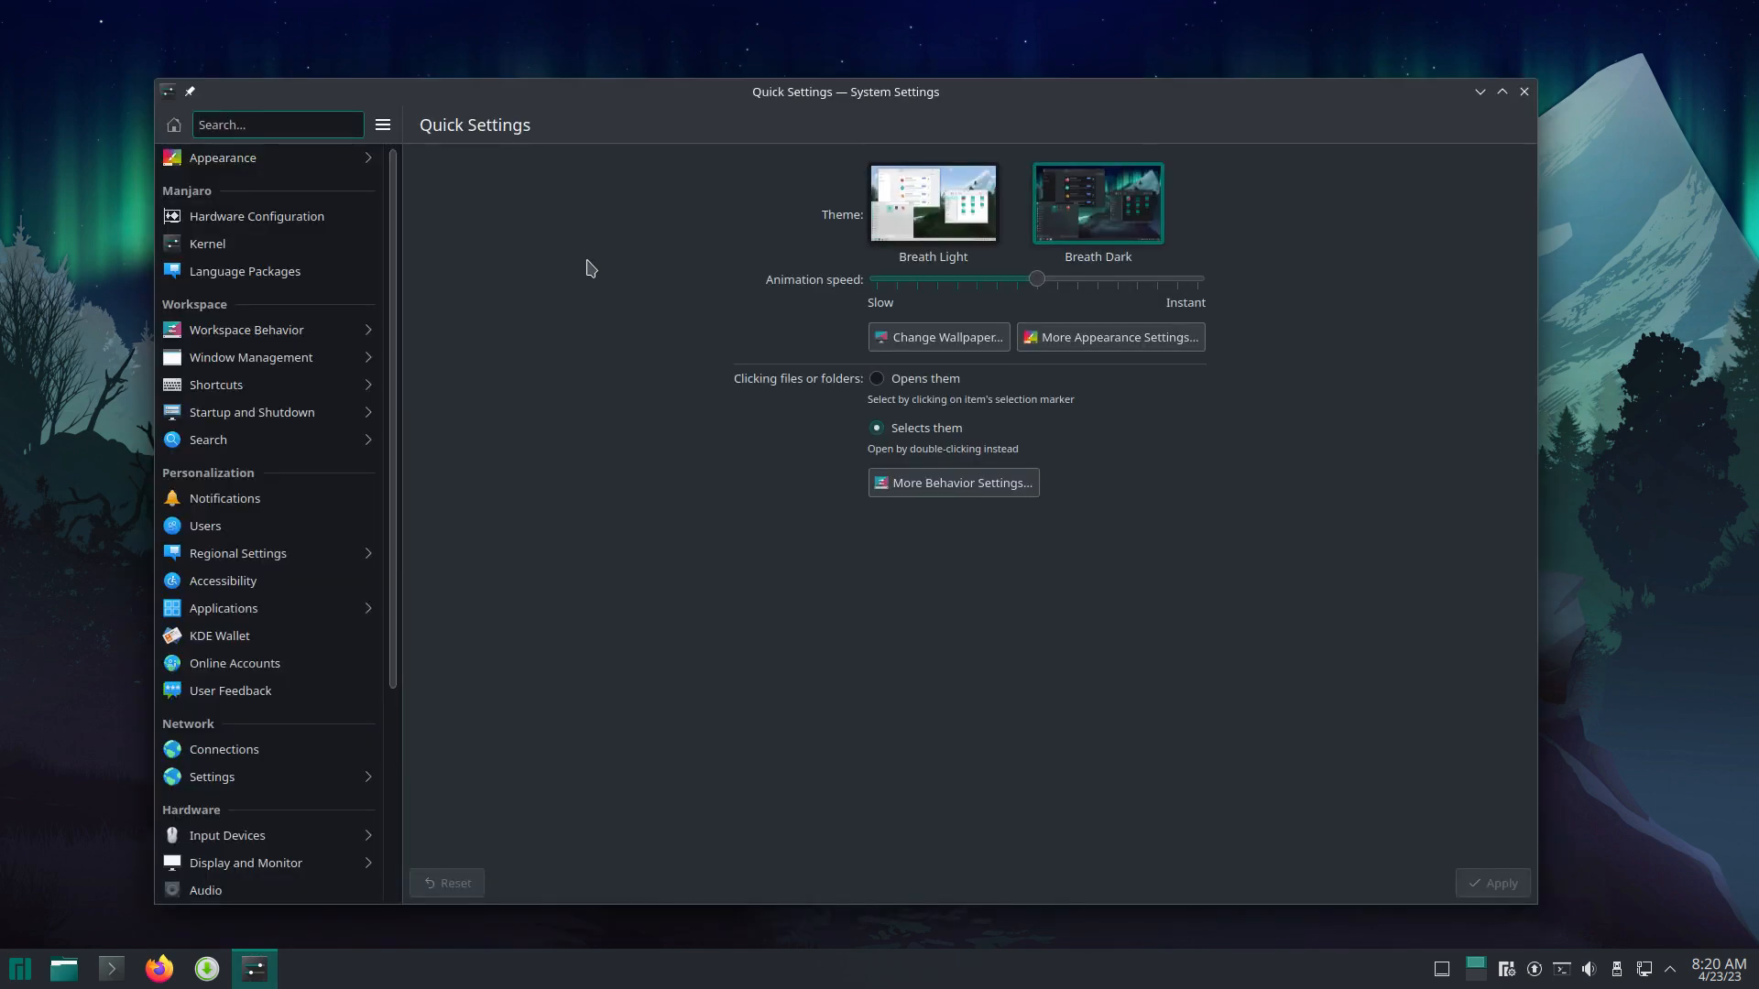
pyautogui.click(232, 159)
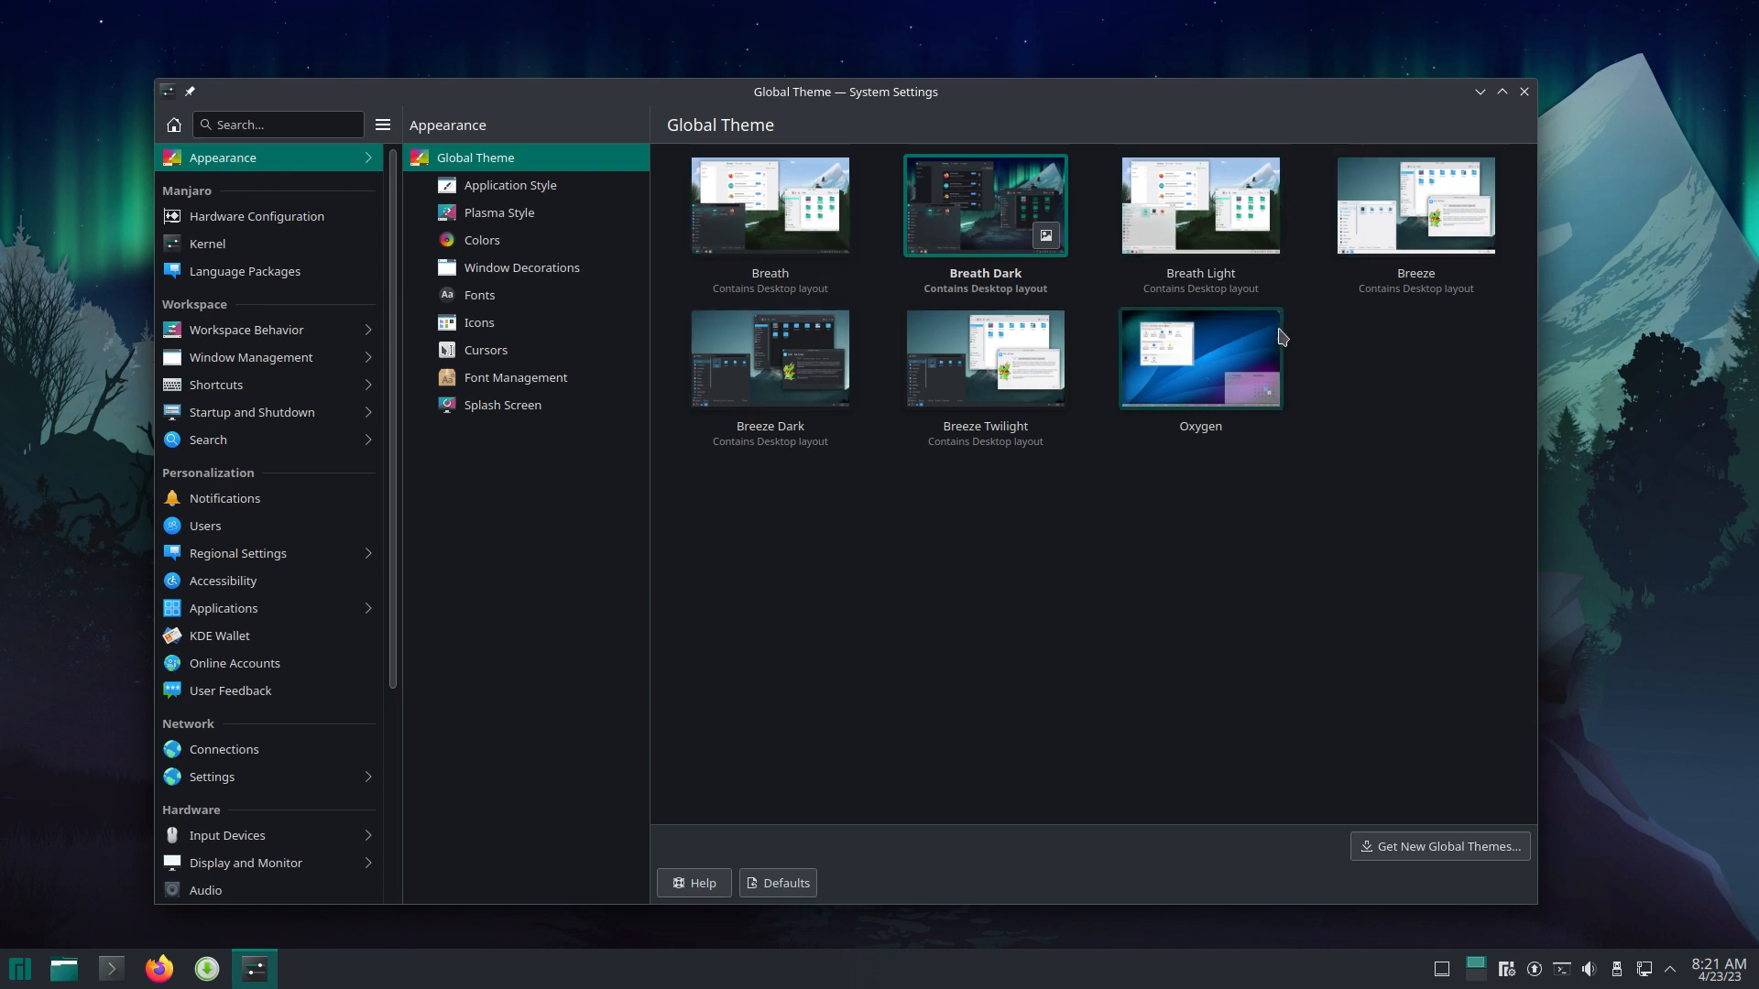
# Step: Browse the Application Style, Plasma Style, Colors, Fonts, Window Decorations and Icons pages
pyautogui.click(500, 190)
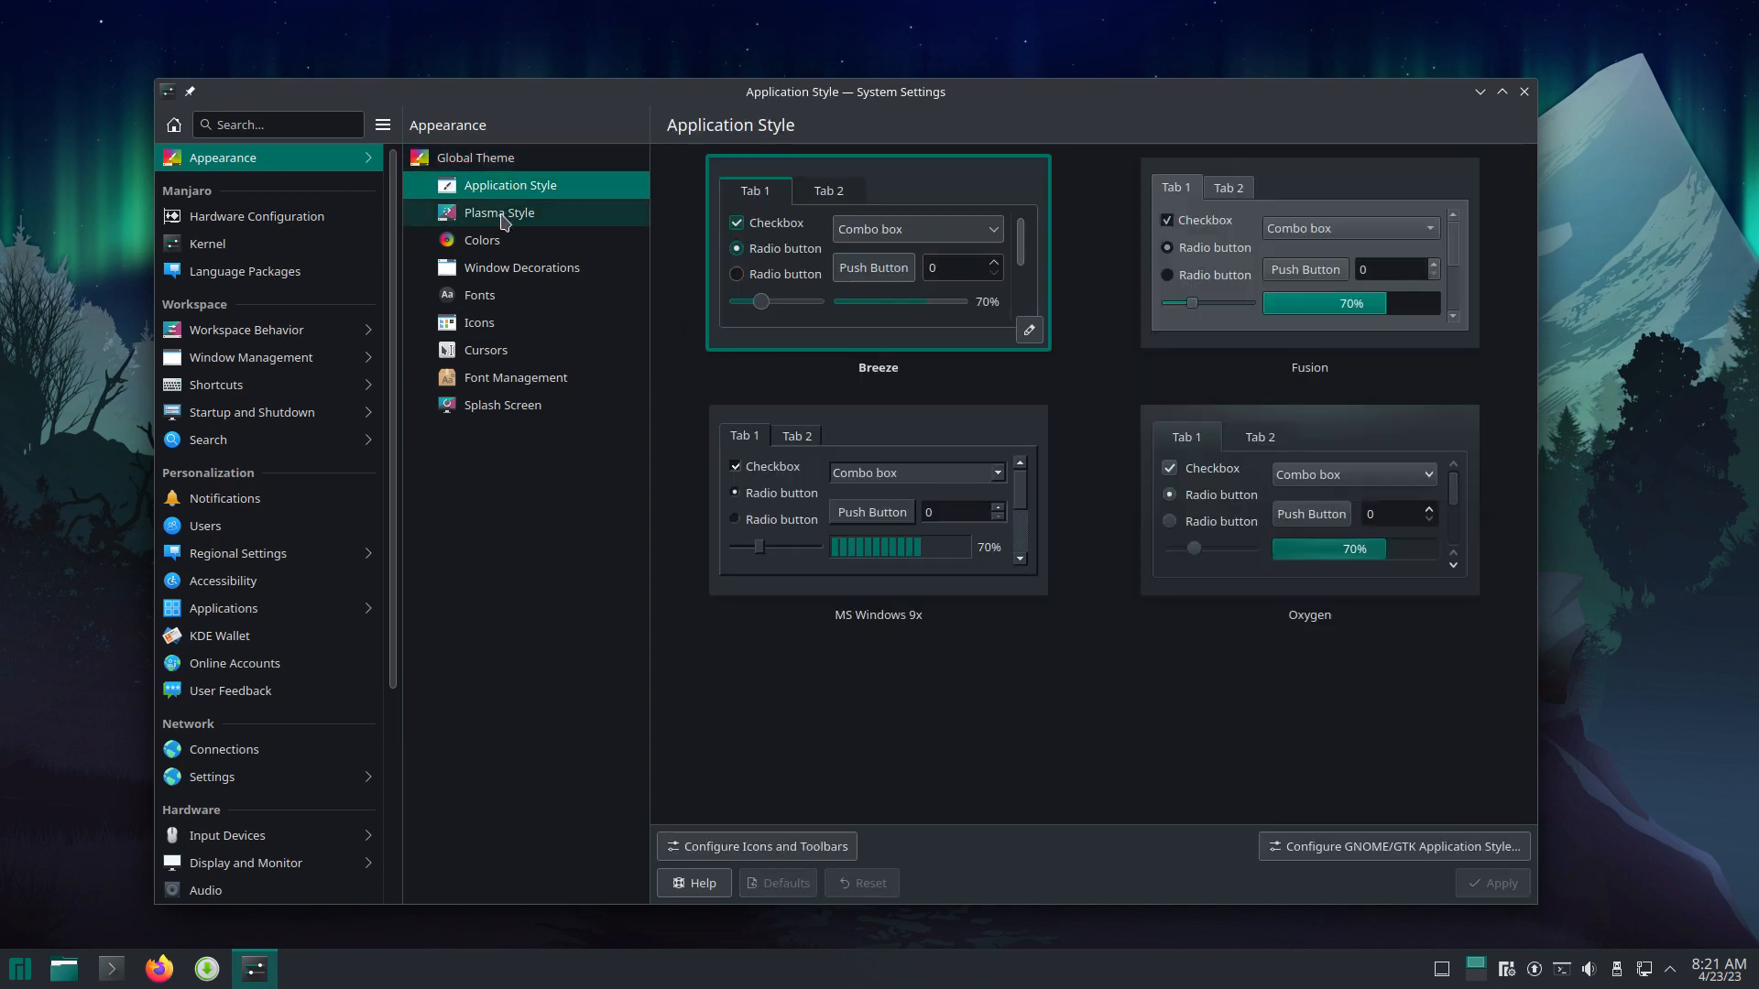
pyautogui.click(502, 214)
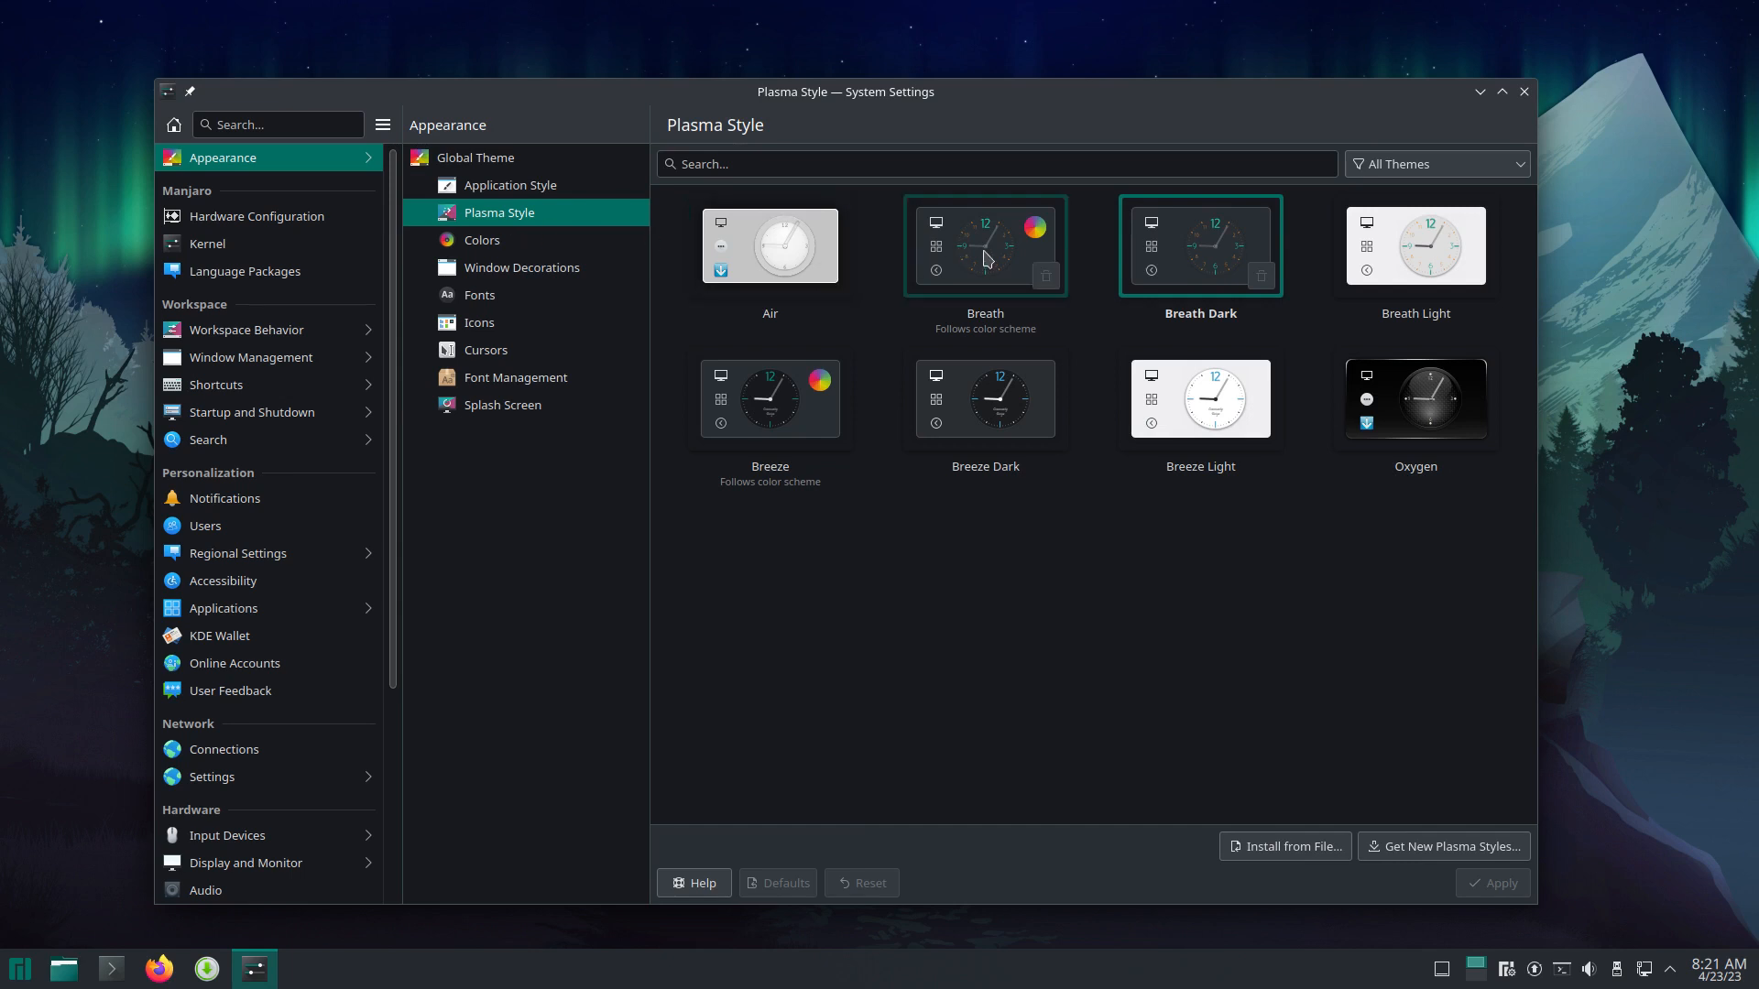
pyautogui.click(558, 249)
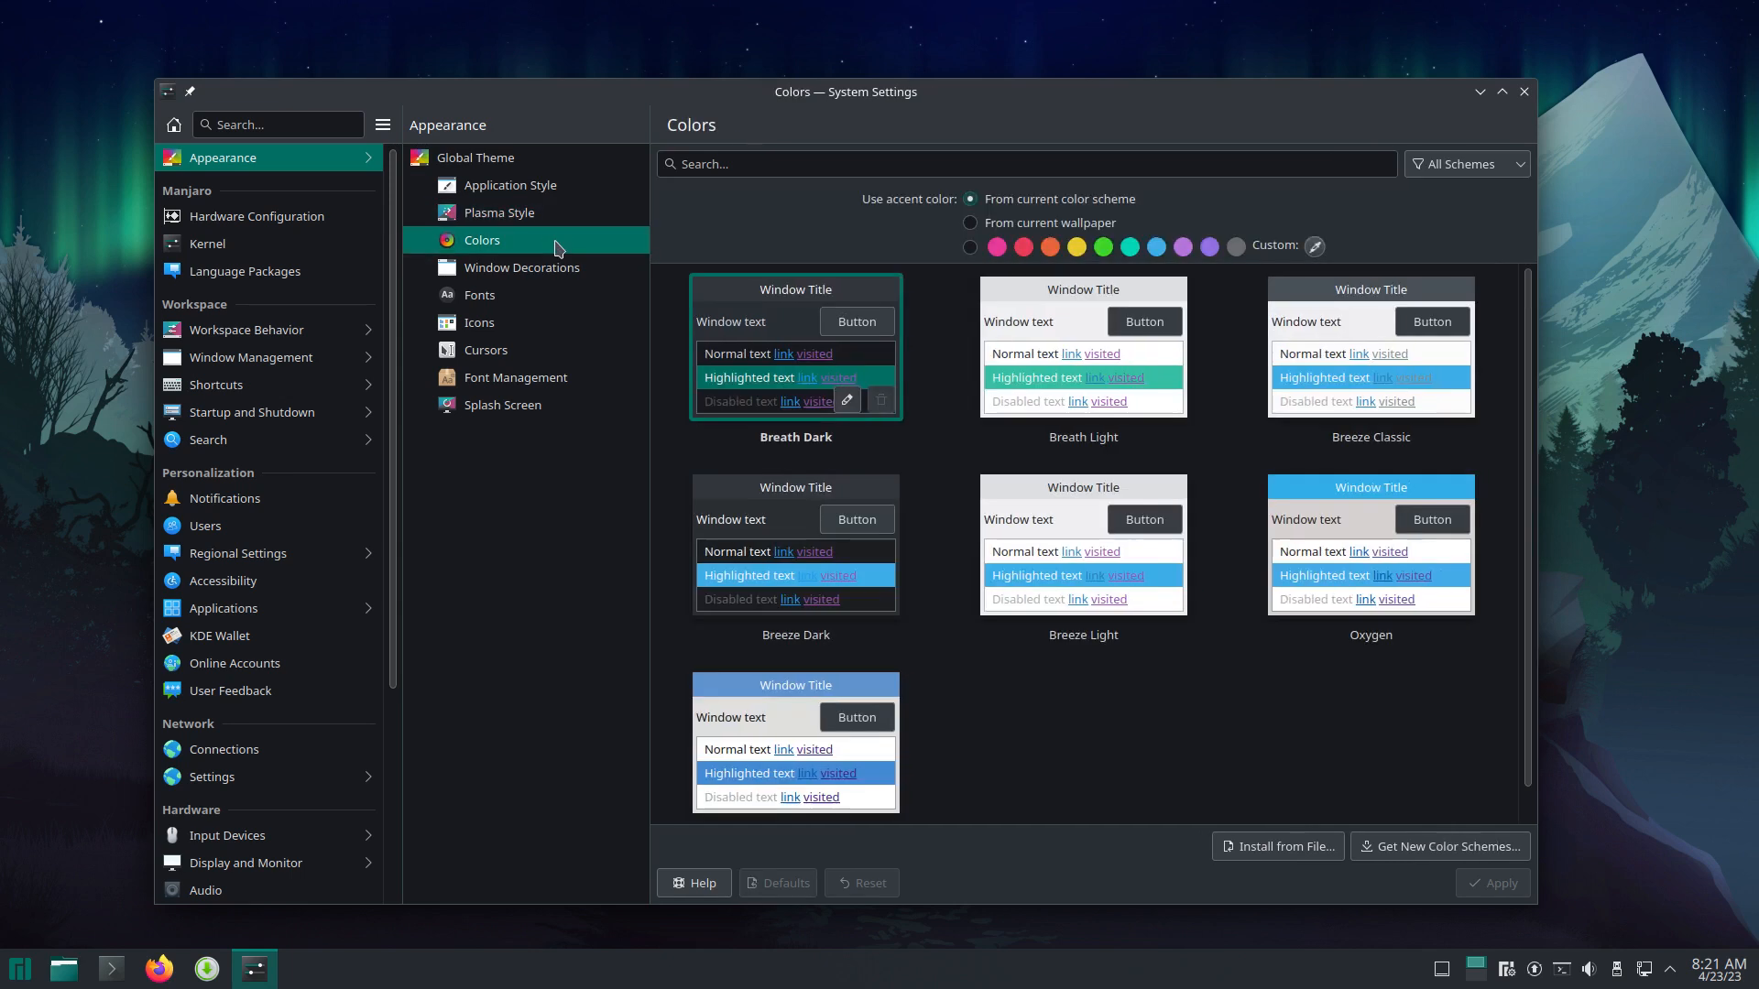
pyautogui.click(555, 286)
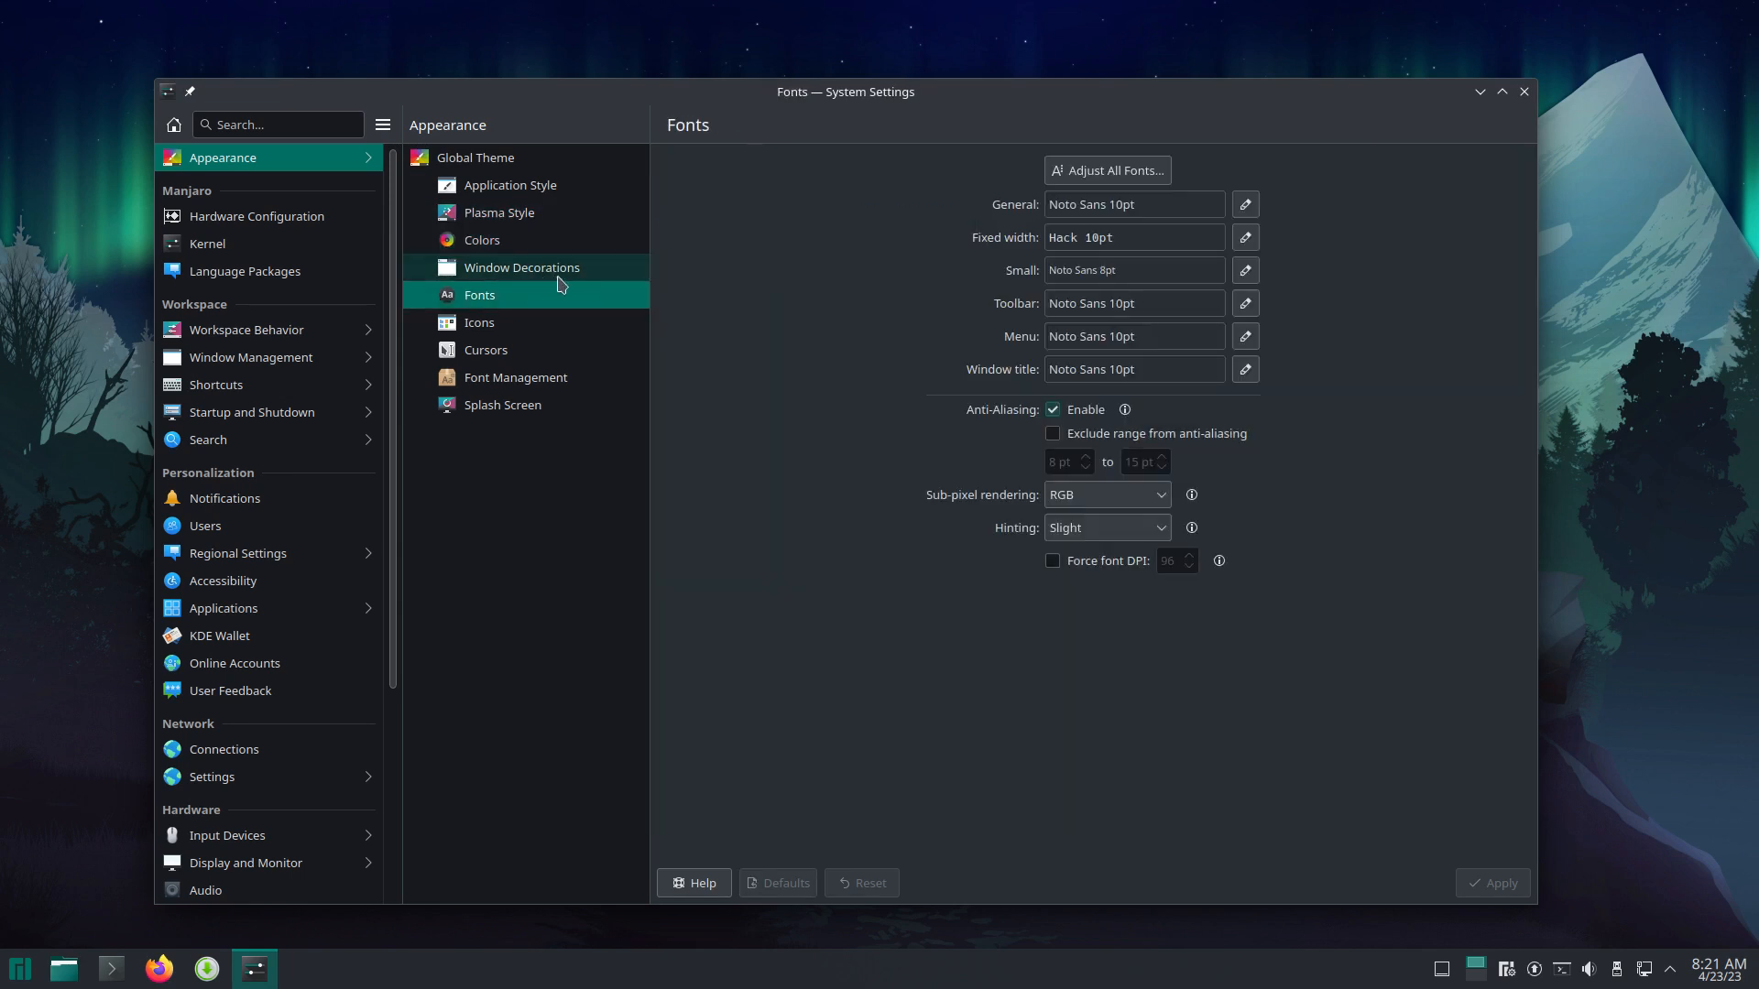
pyautogui.click(576, 273)
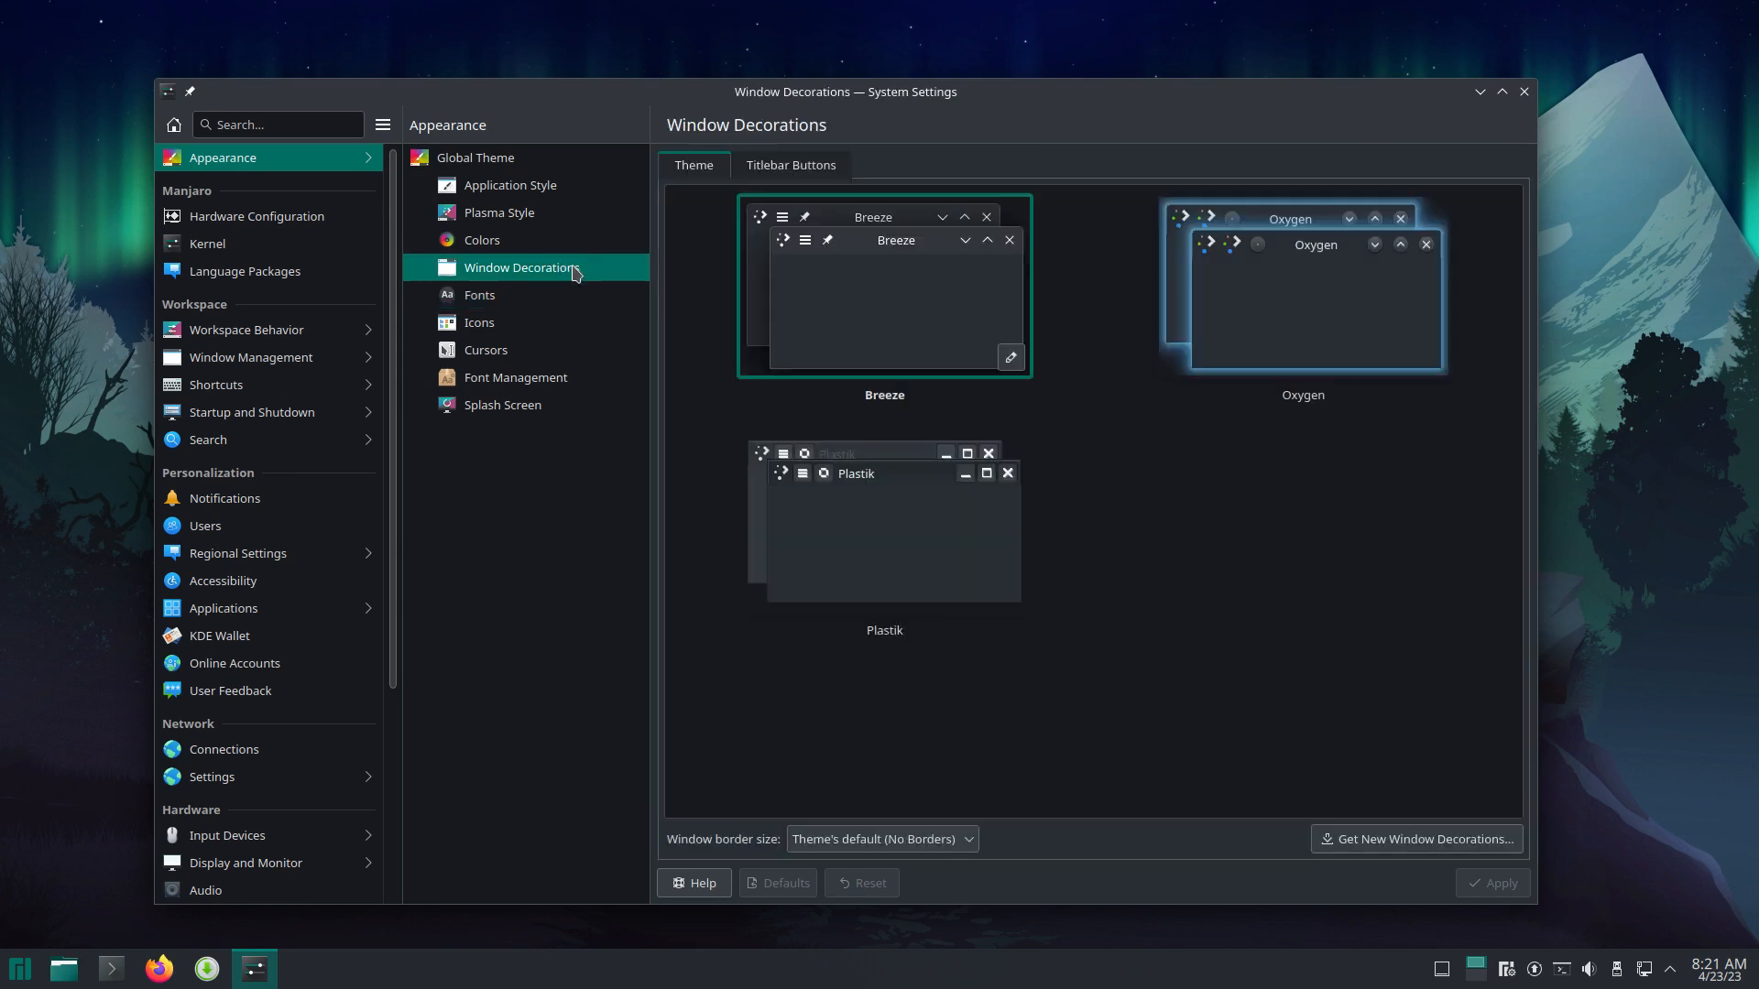
pyautogui.click(552, 327)
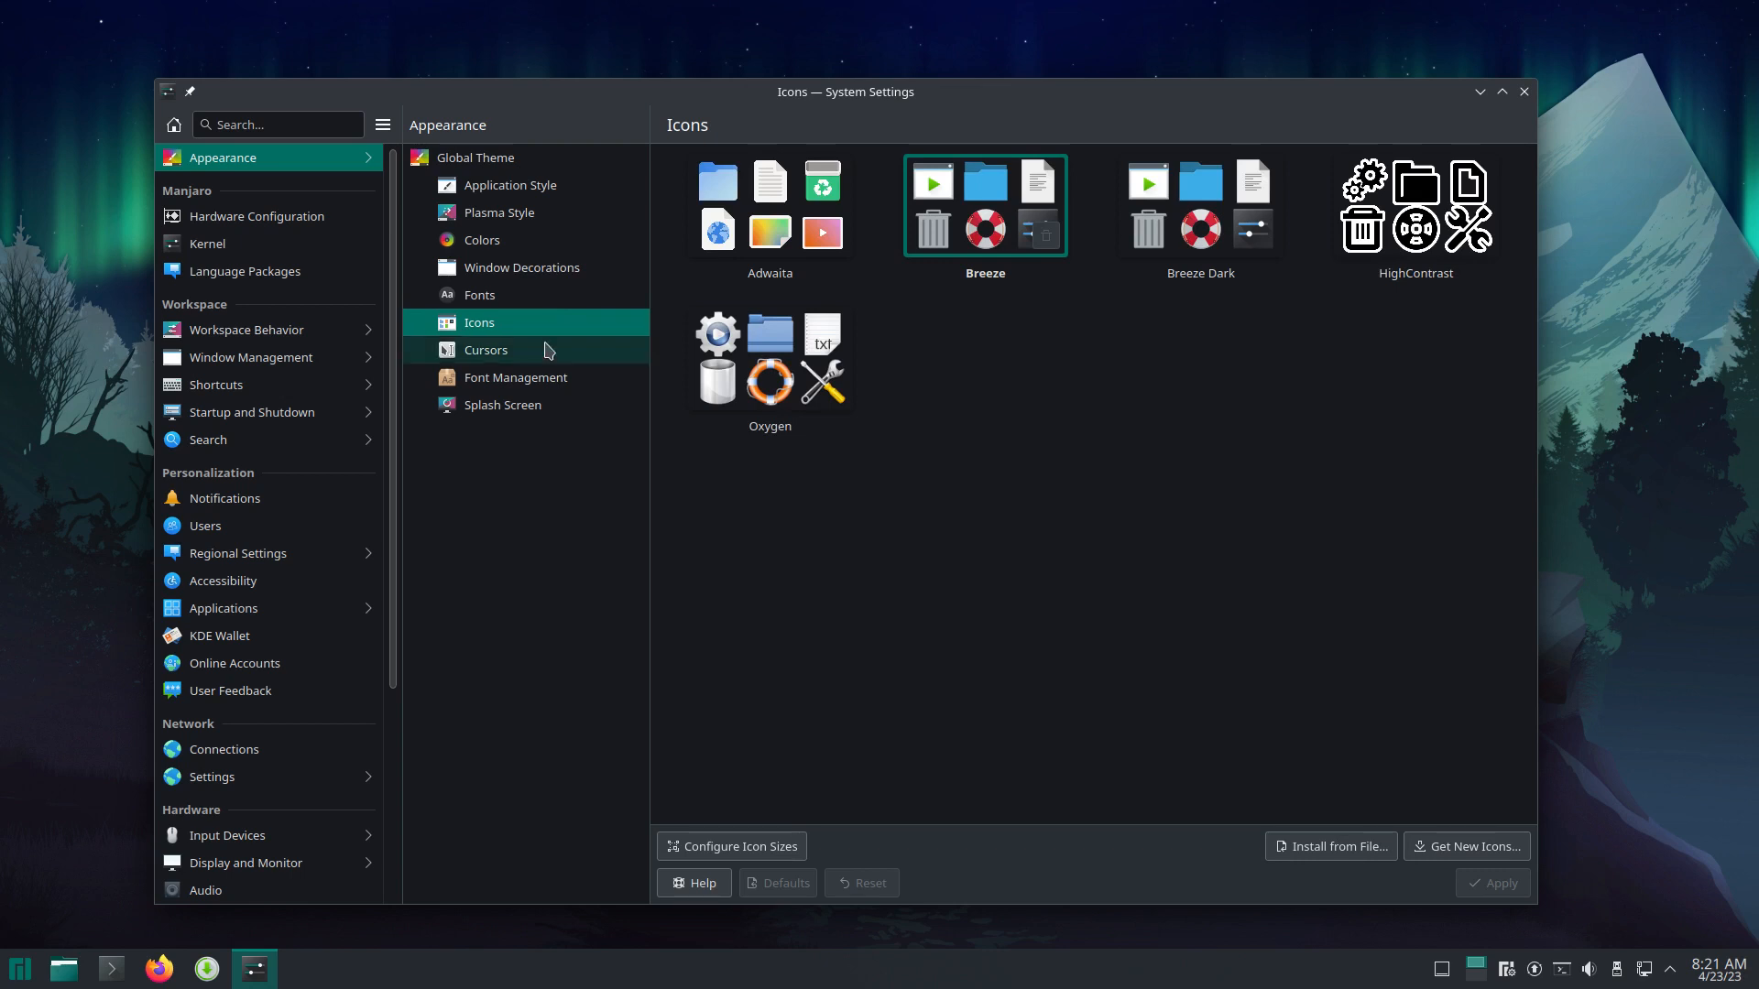
# Step: View Cursors, Font Management and Splash Screen, preview Breath Dark, then close System Settings
pyautogui.click(546, 357)
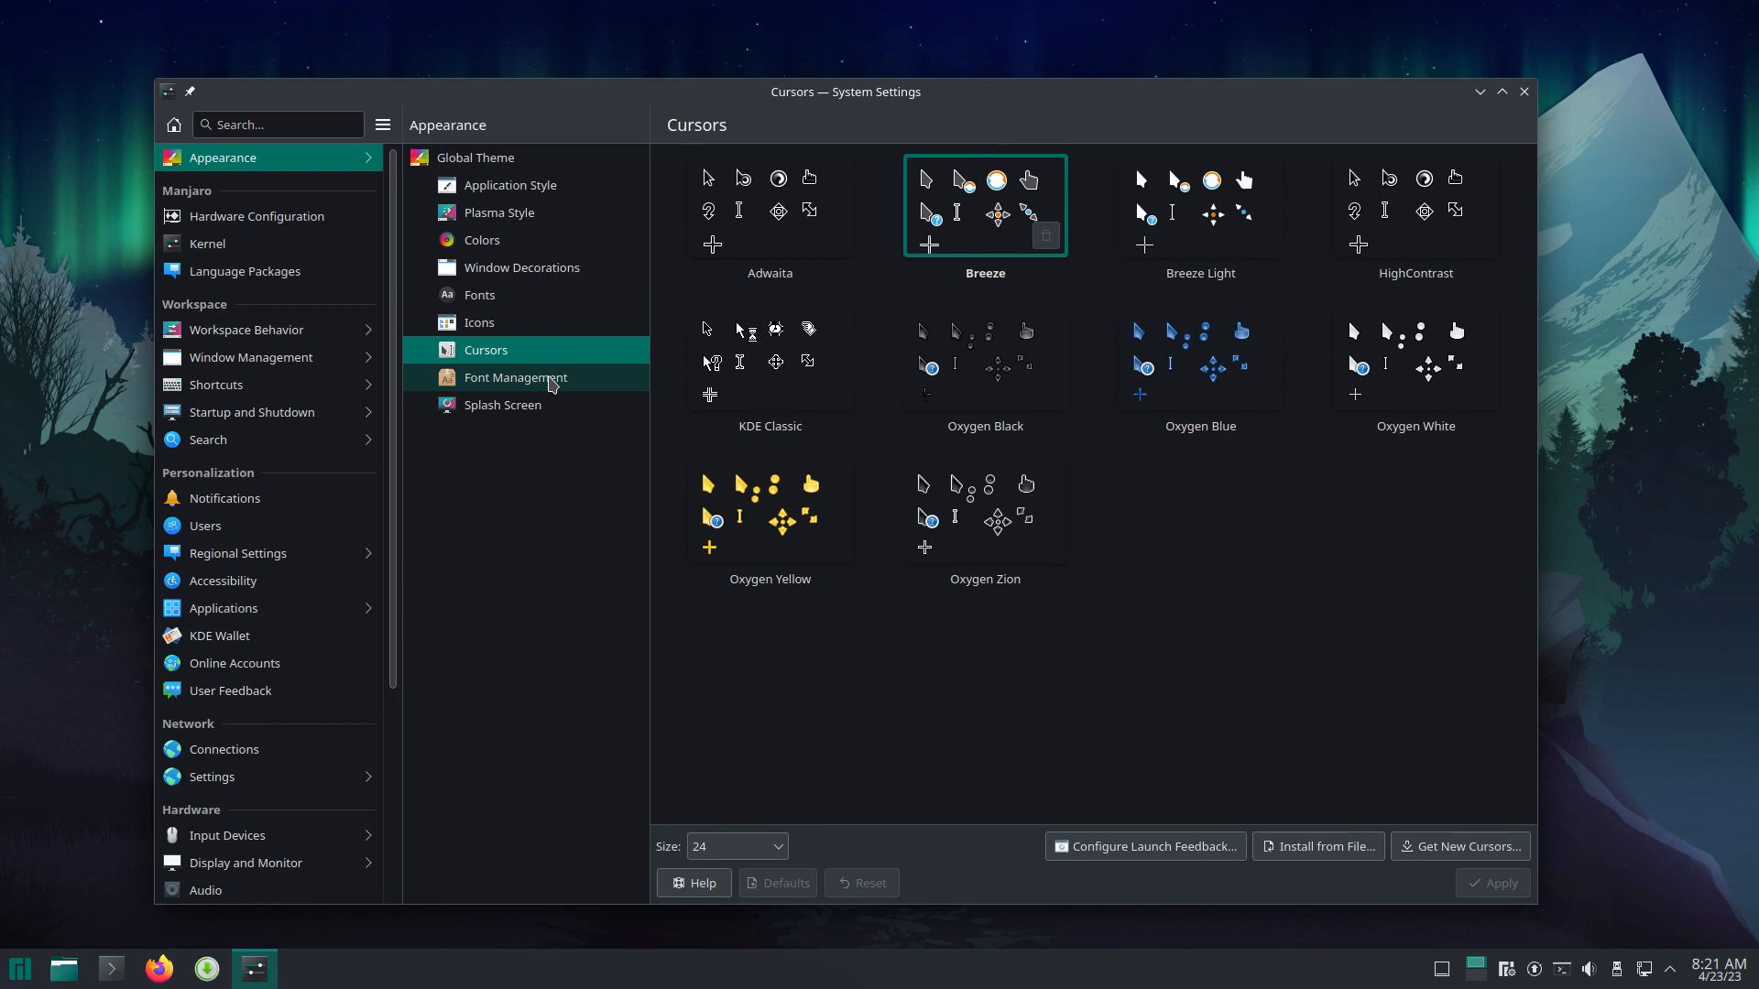
pyautogui.click(552, 381)
pyautogui.click(557, 403)
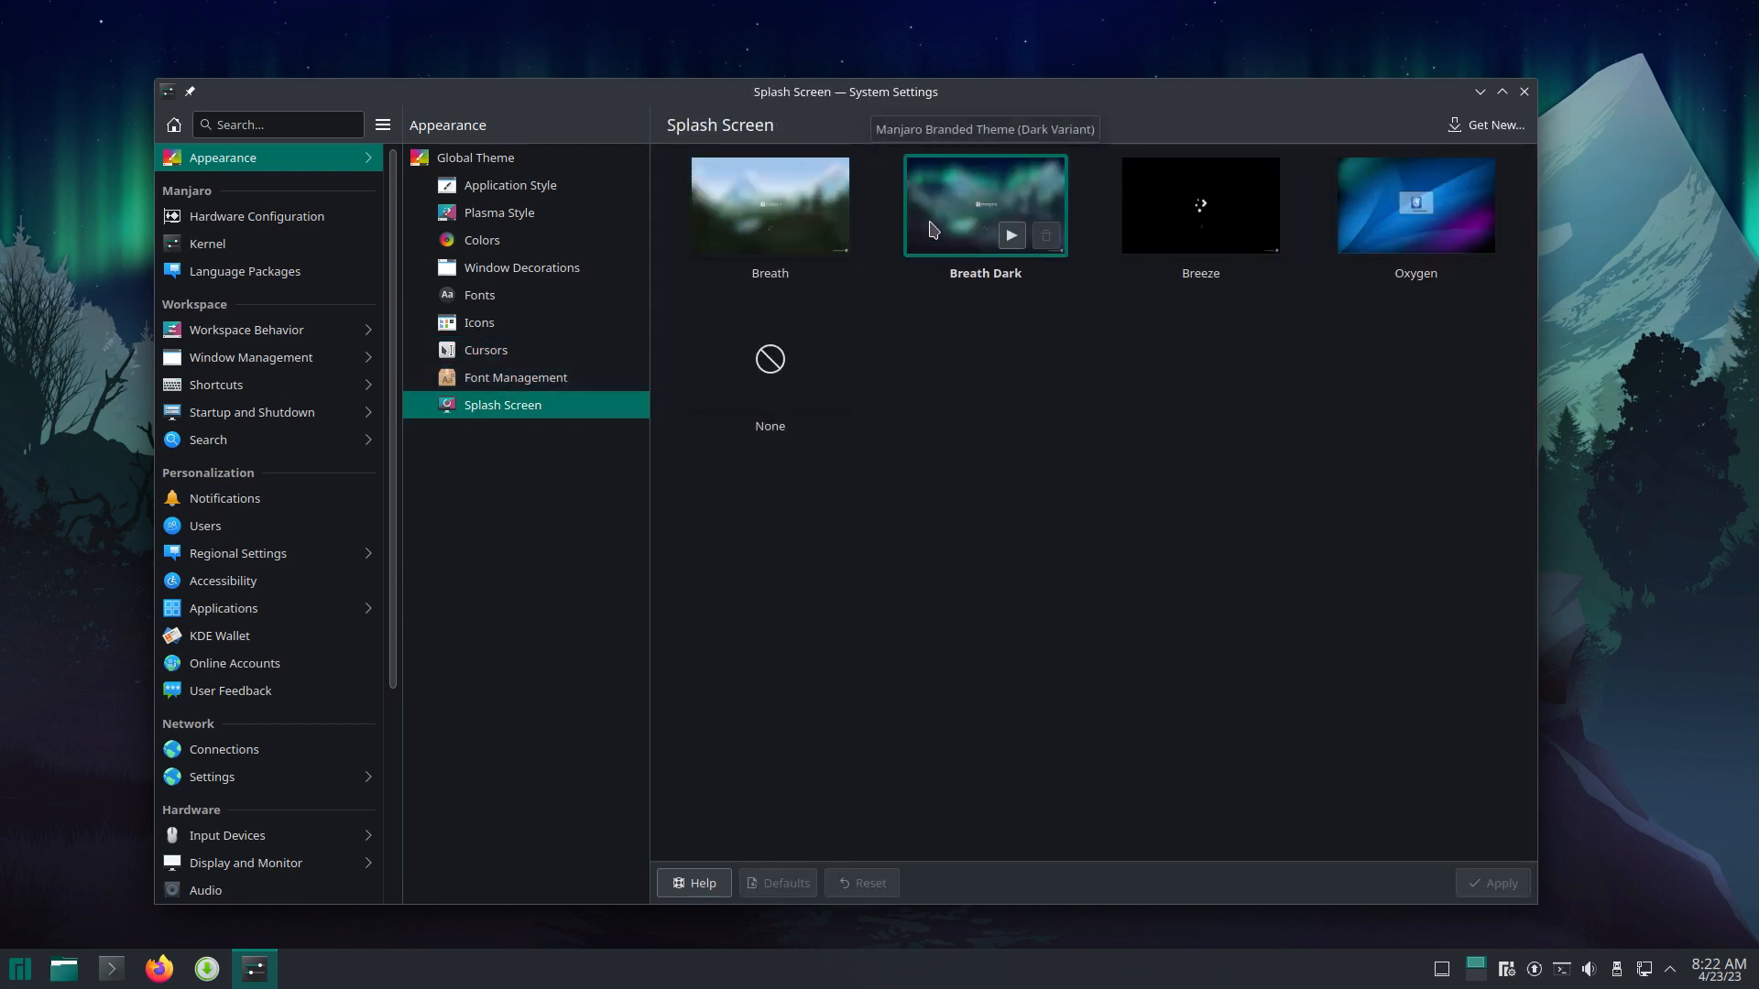
pyautogui.click(1012, 236)
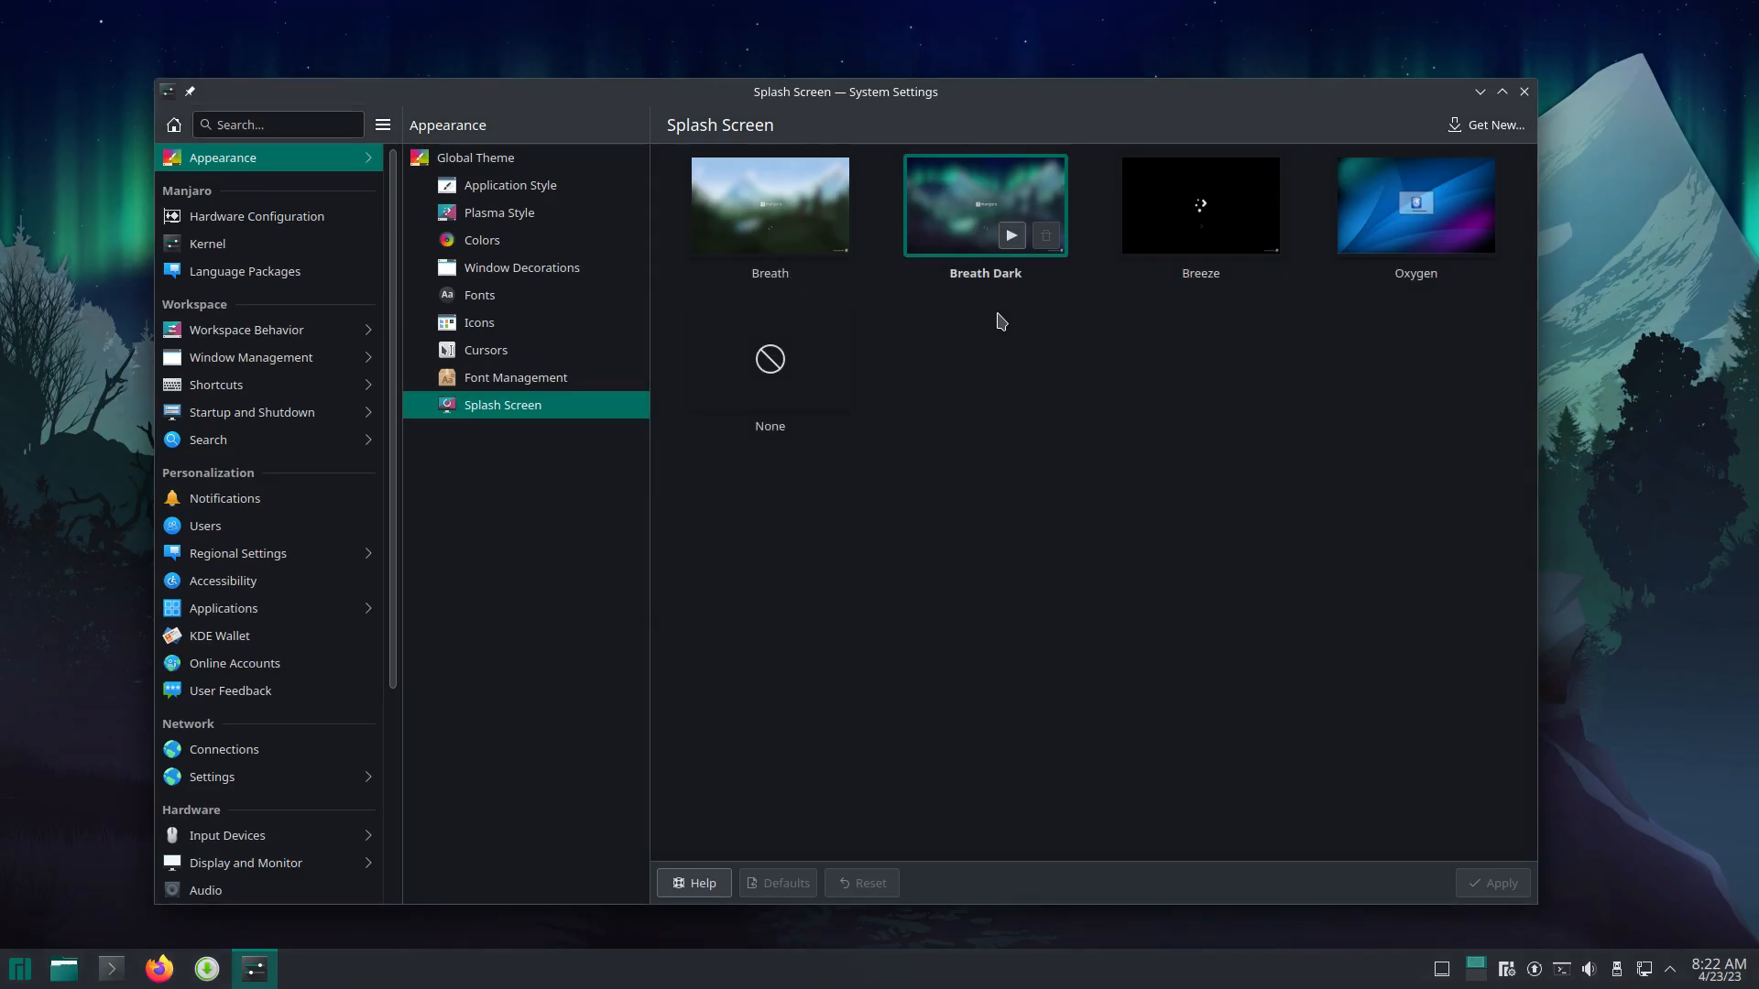
pyautogui.click(1525, 92)
# Step: Close System Settings, launch Firefox, dismiss the tiling editor, and drop down Yakuake with F12
pyautogui.click(1525, 91)
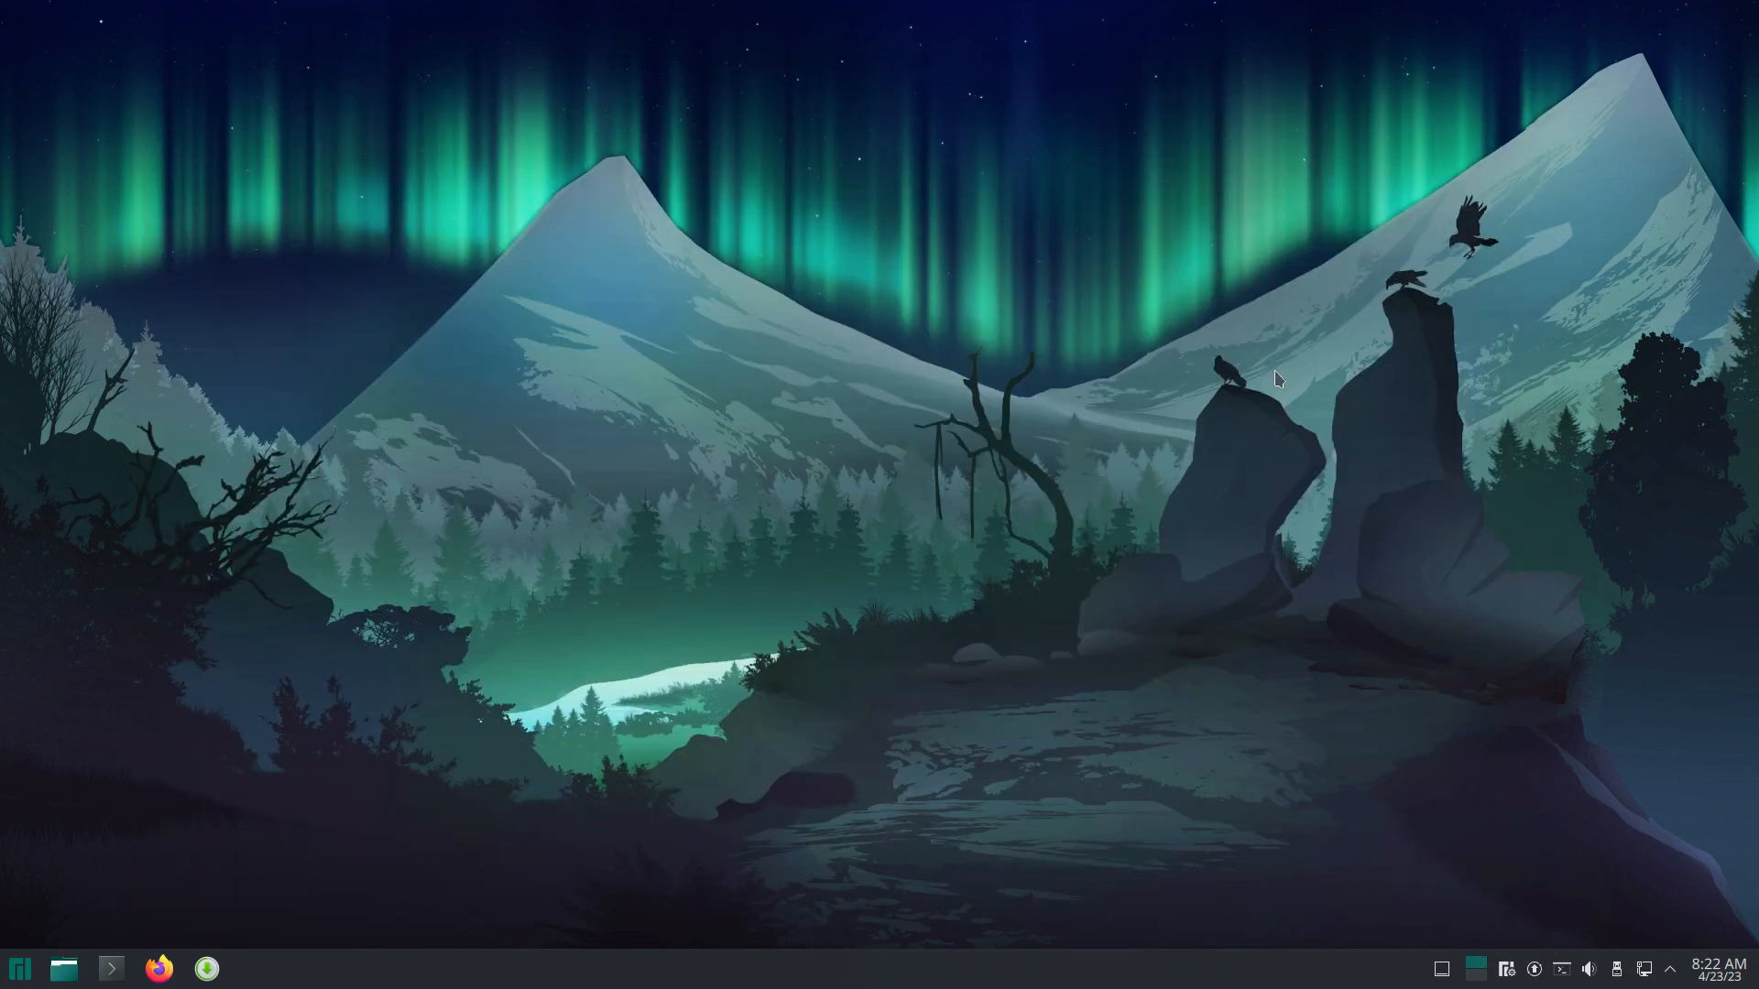
pyautogui.click(159, 960)
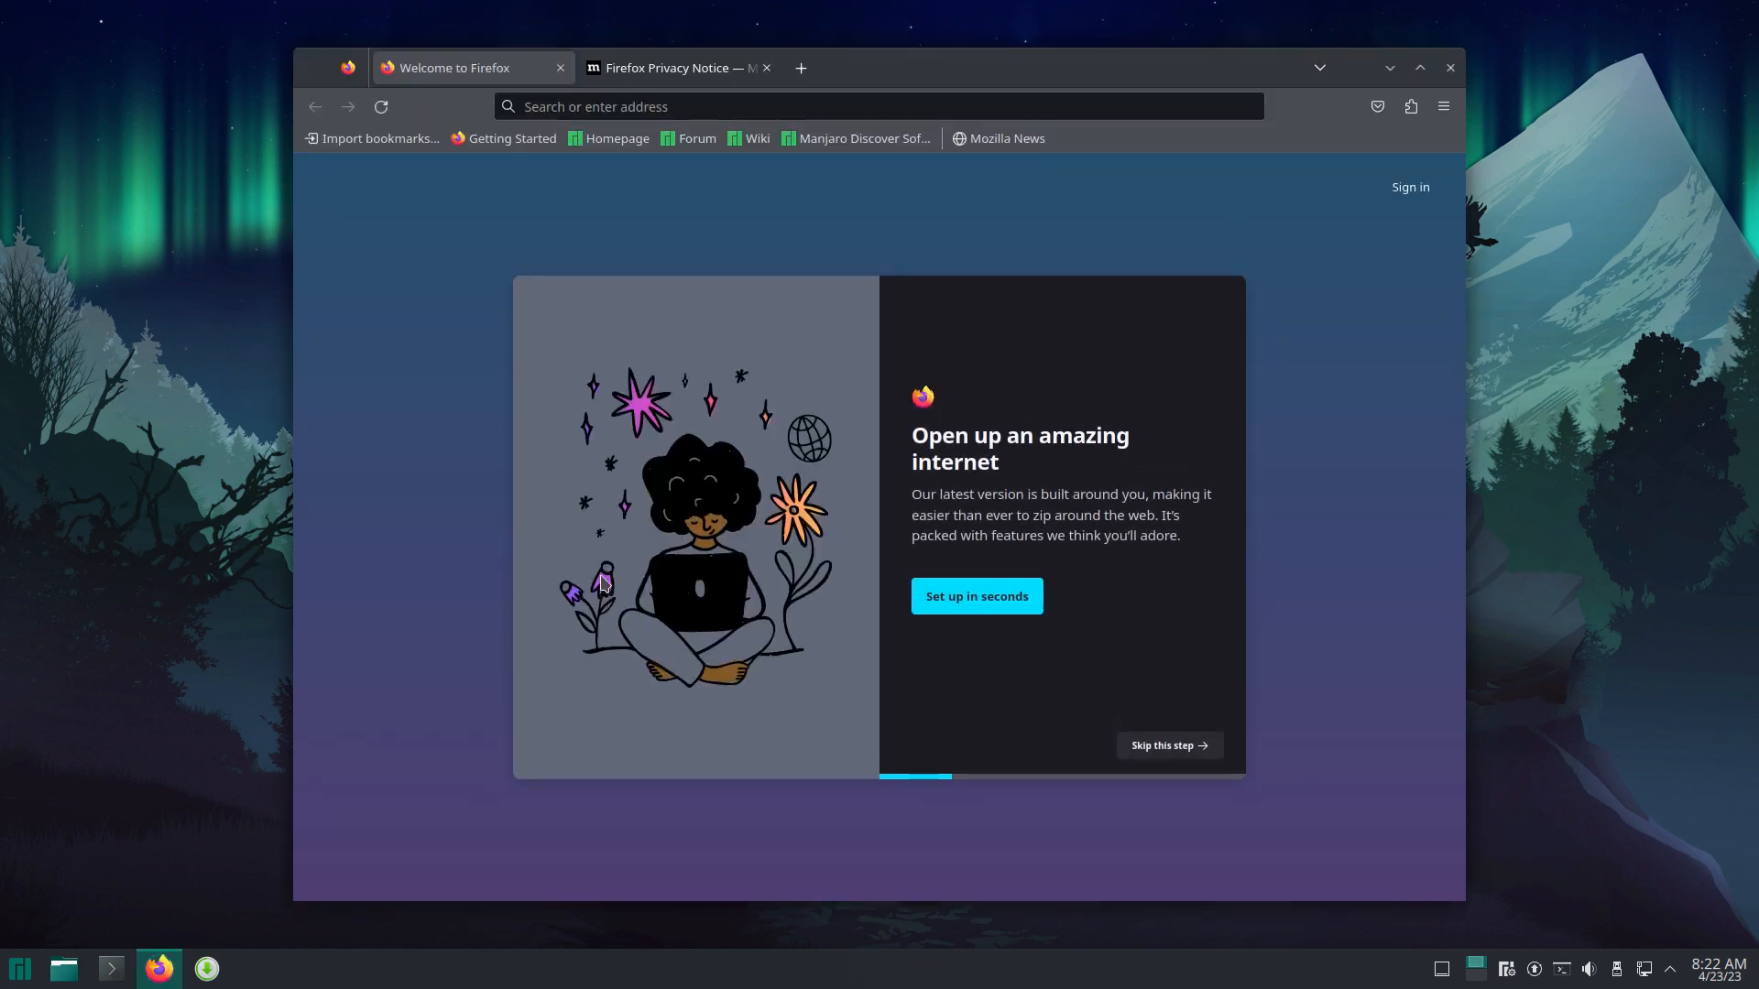
pyautogui.press('super+t')
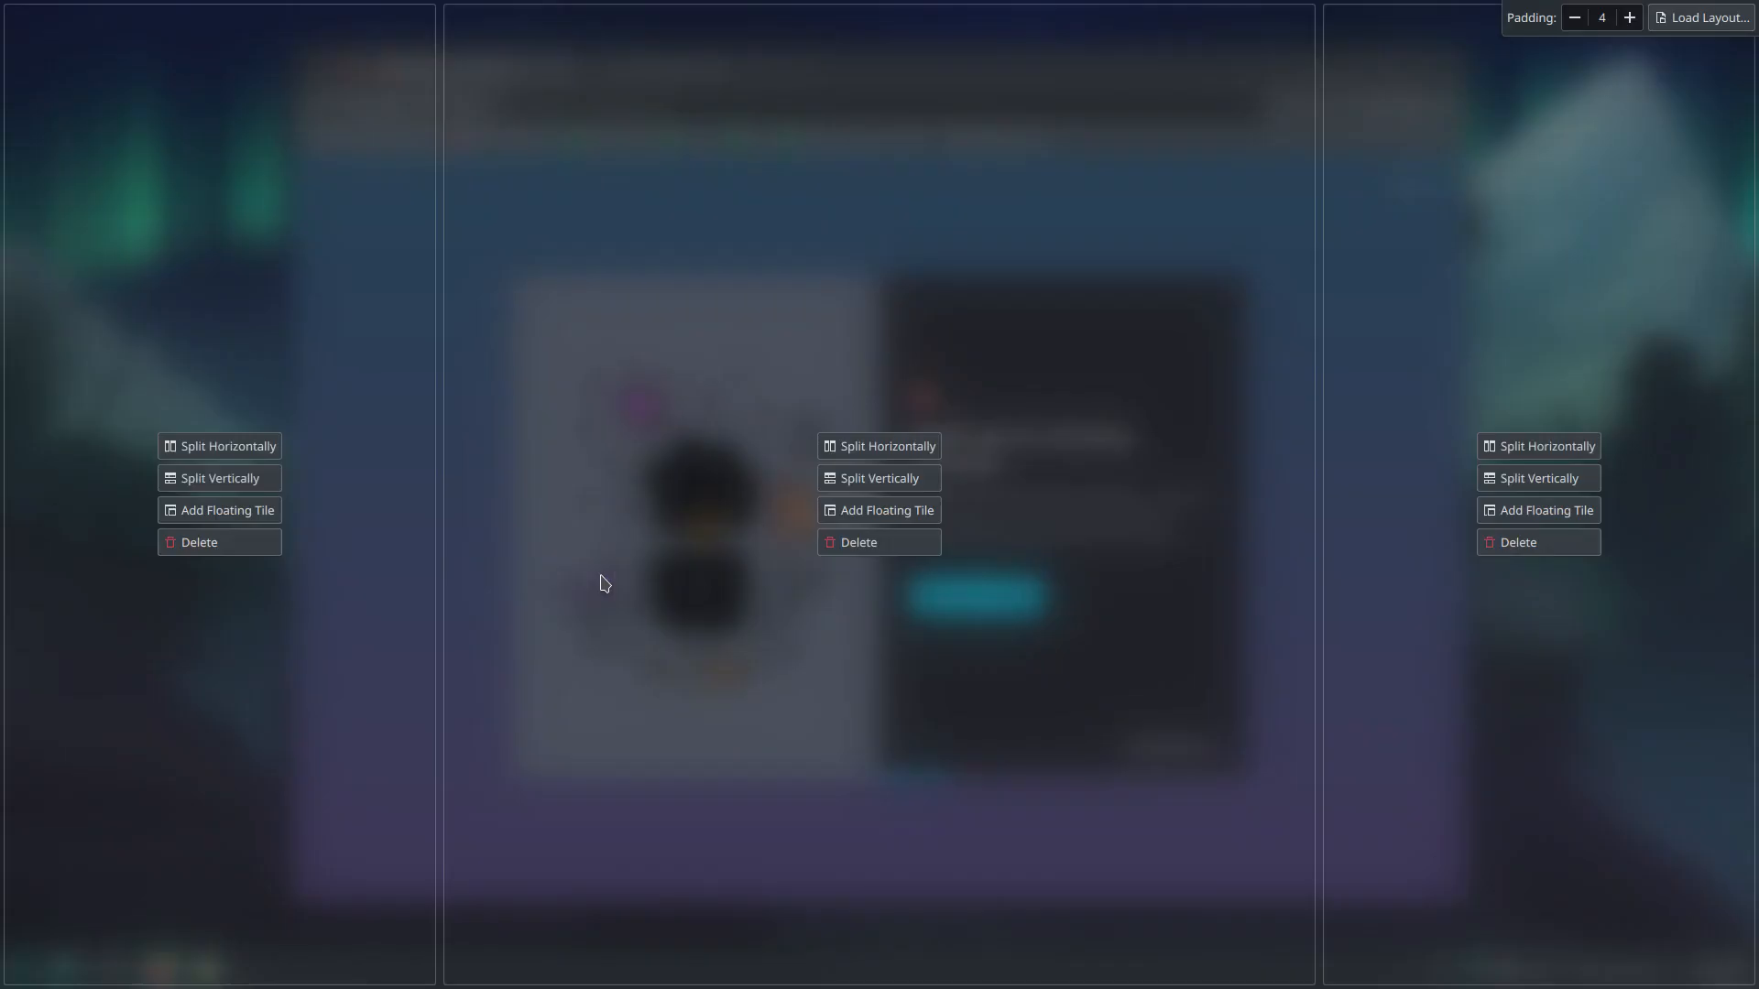
pyautogui.press('Escape')
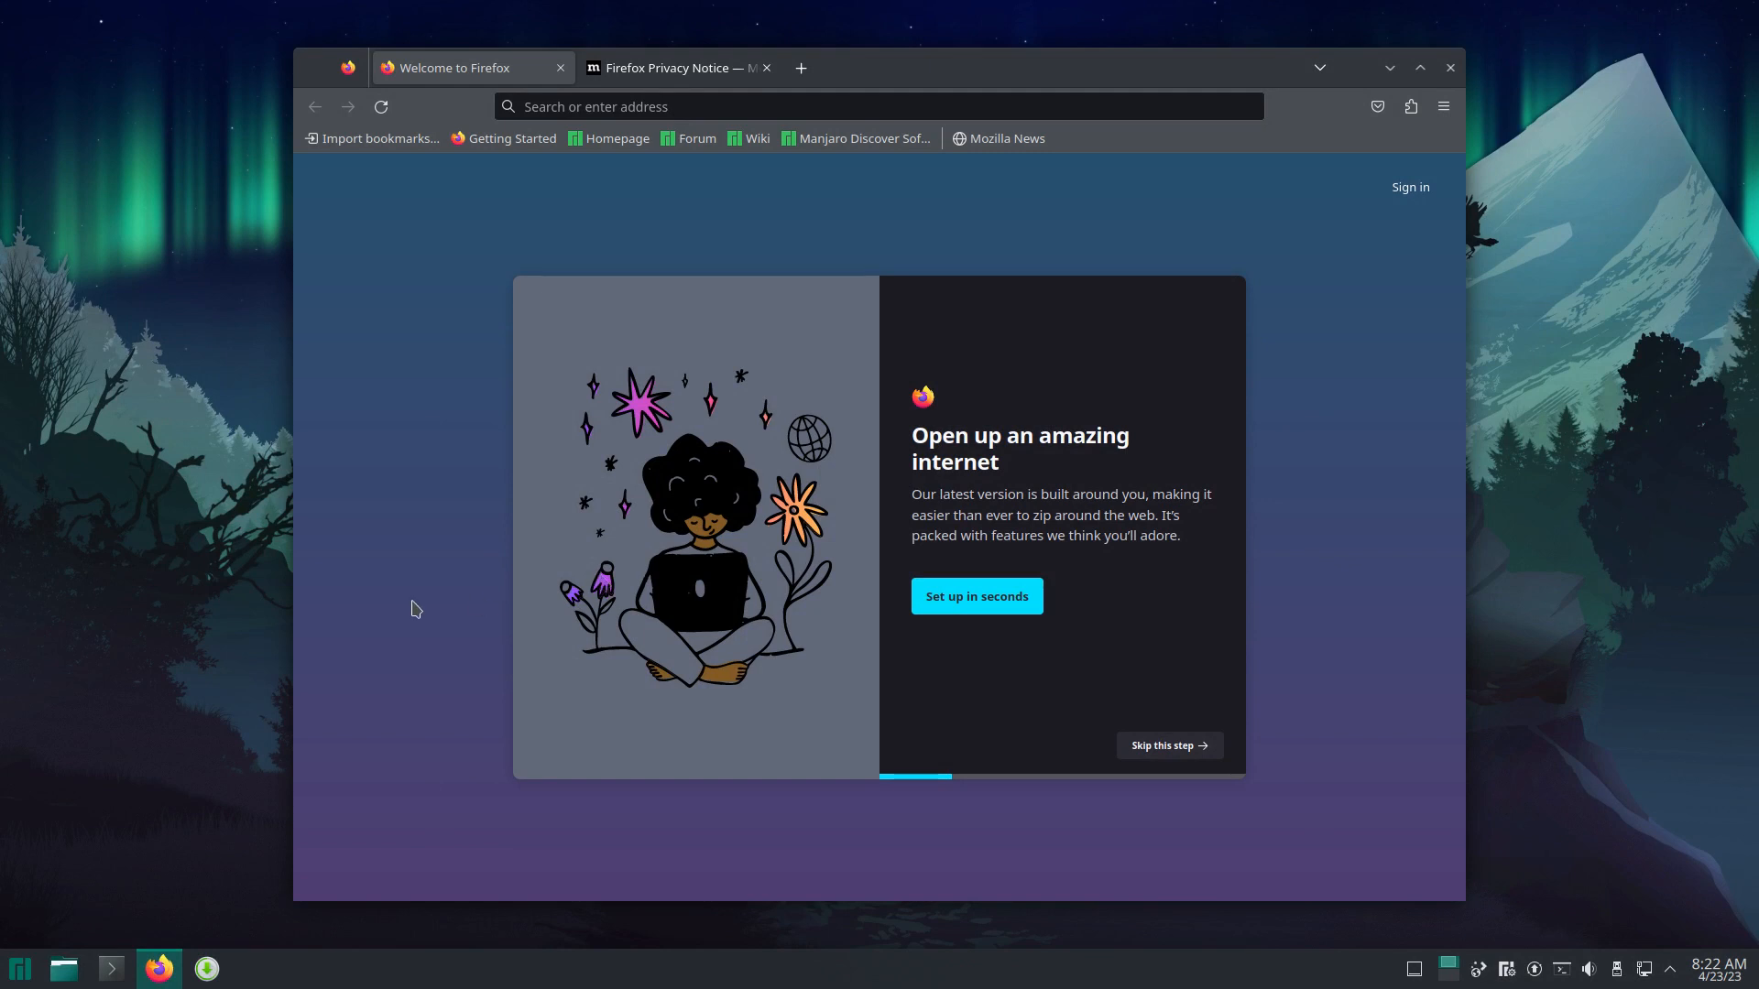
pyautogui.press('F12')
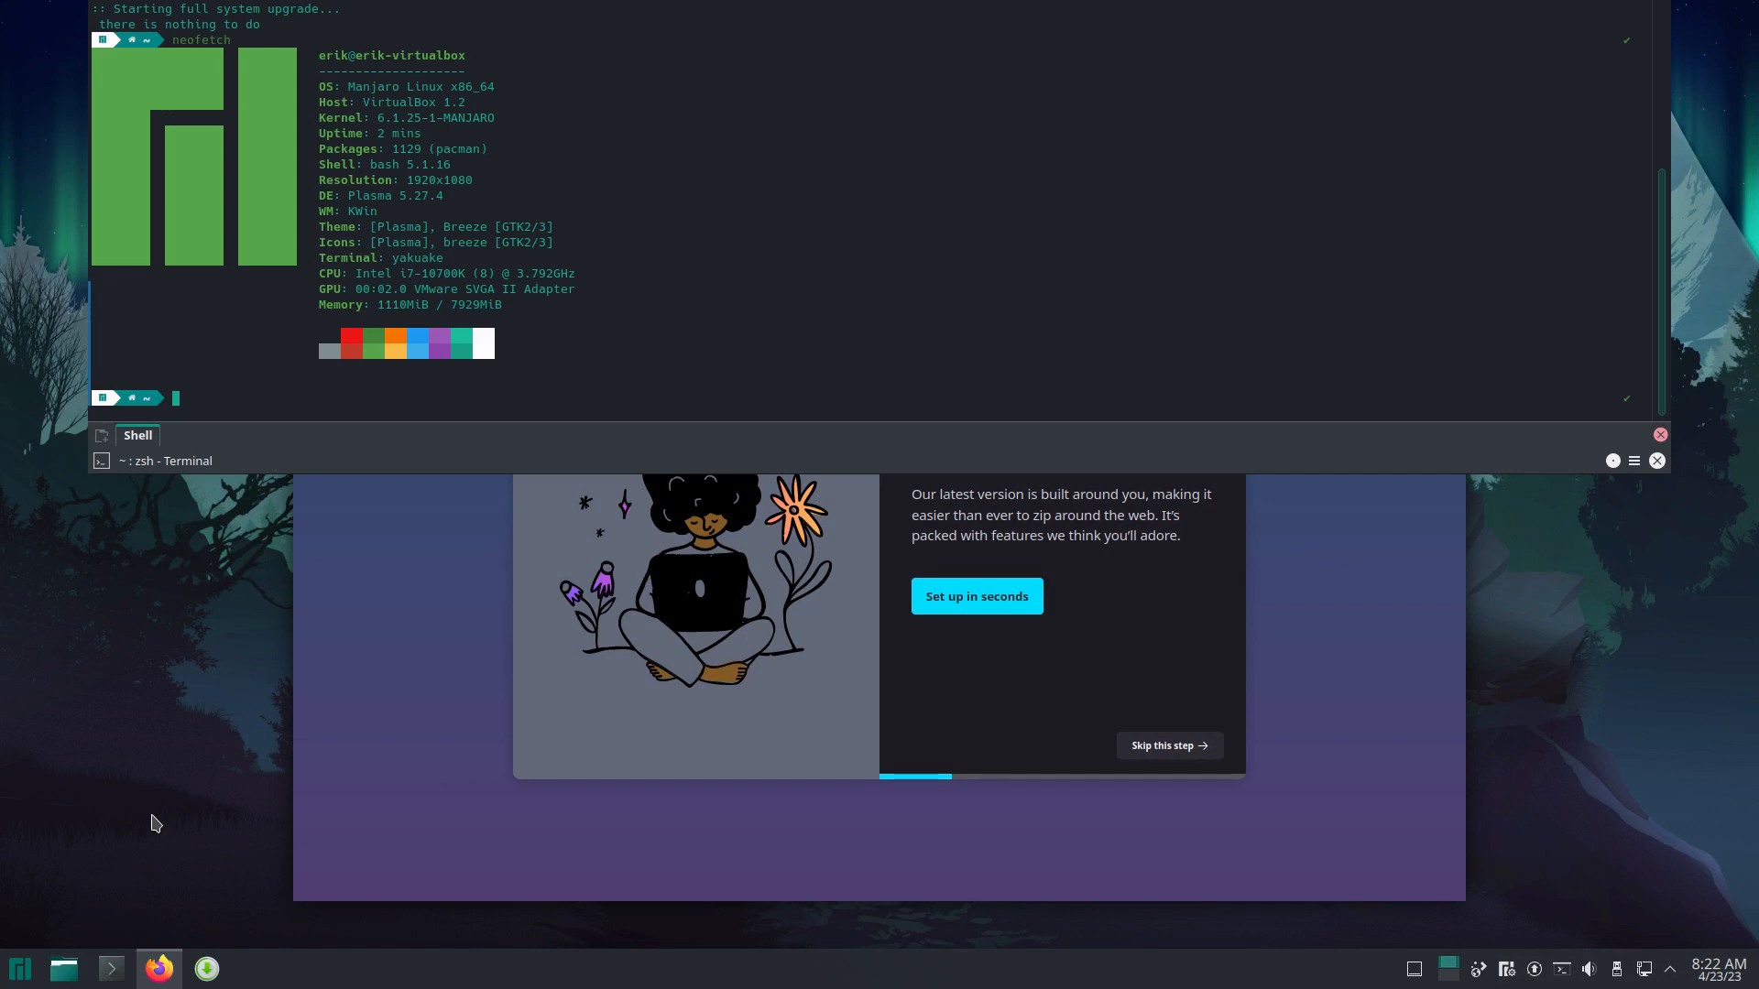
# Step: Run yay, paru (declining the correction) and trizen, each reporting command not found
pyautogui.write('yay')
pyautogui.press('Return')
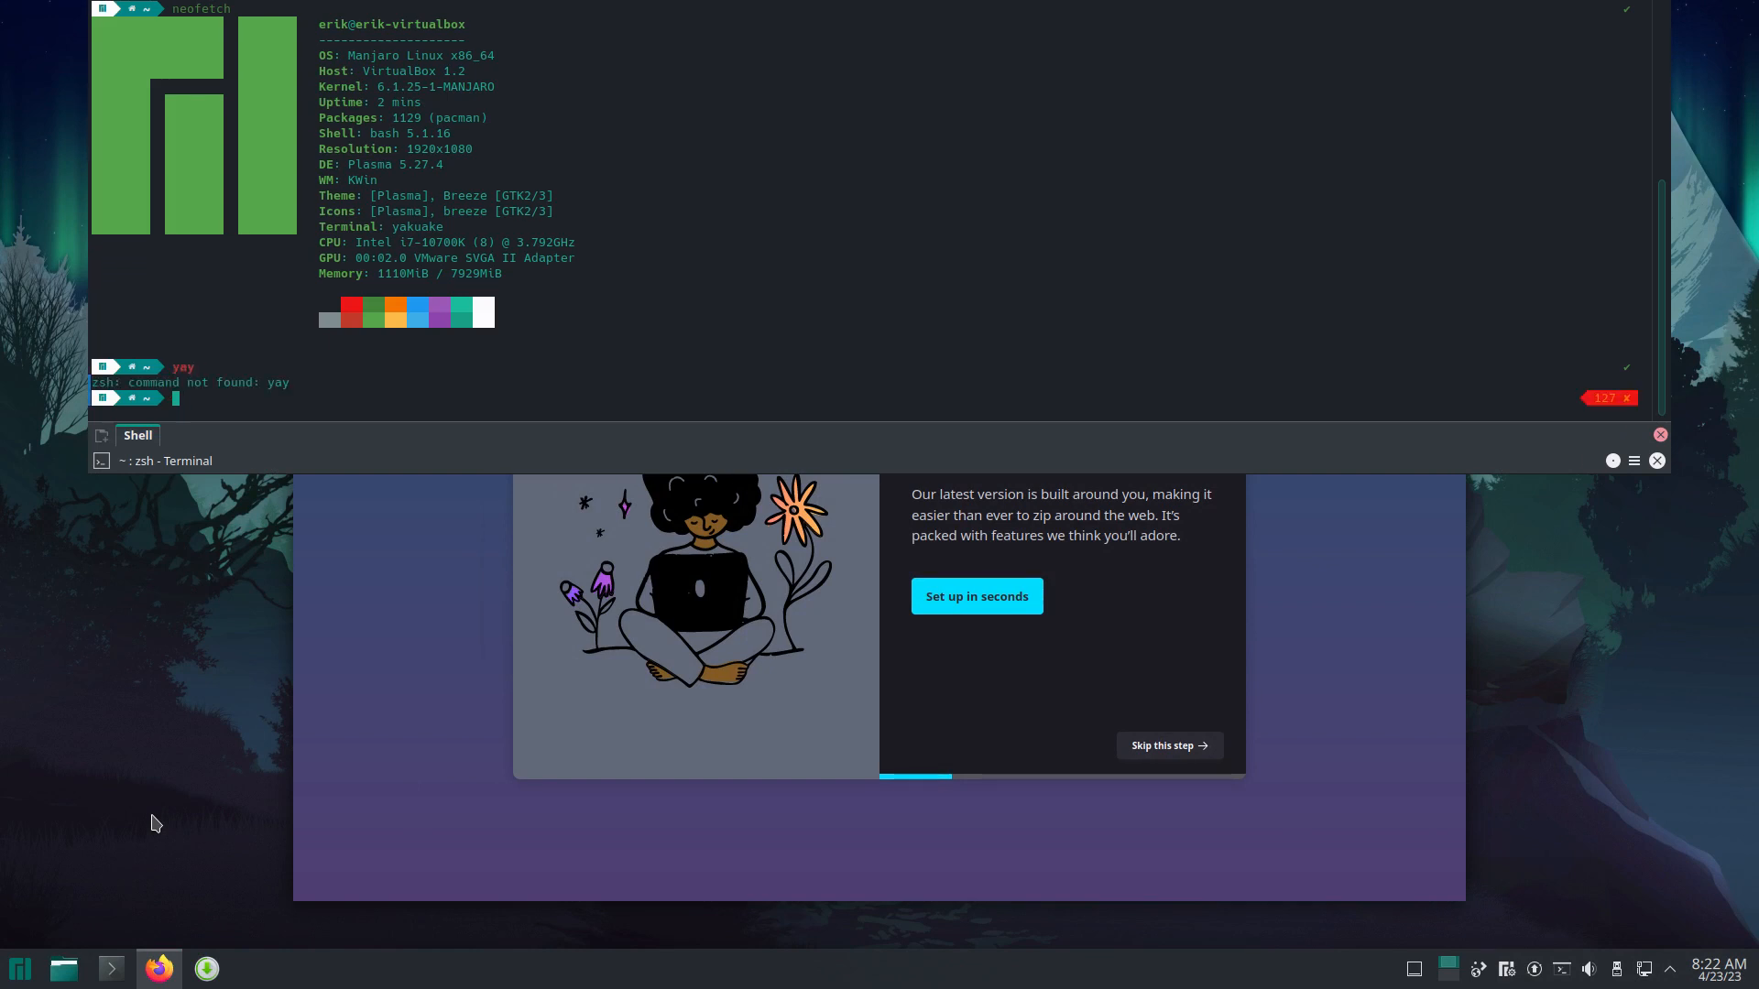
pyautogui.write('paru')
pyautogui.press('Return')
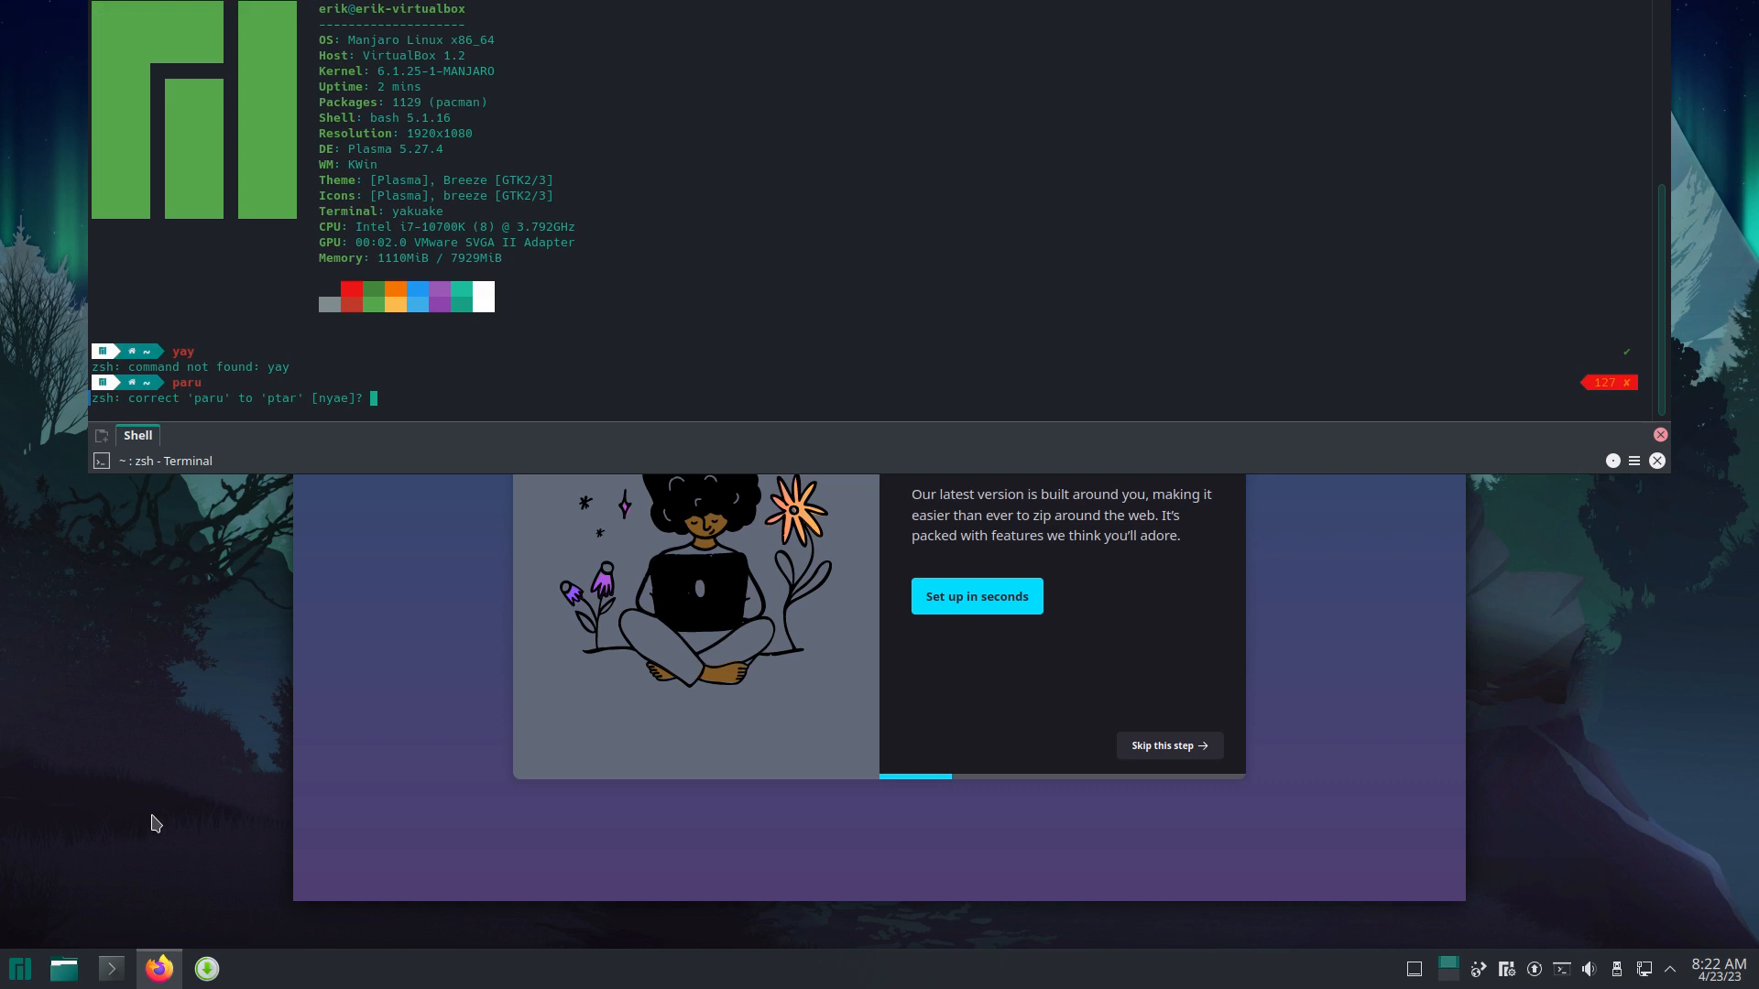
pyautogui.write('n')
pyautogui.write('tri')
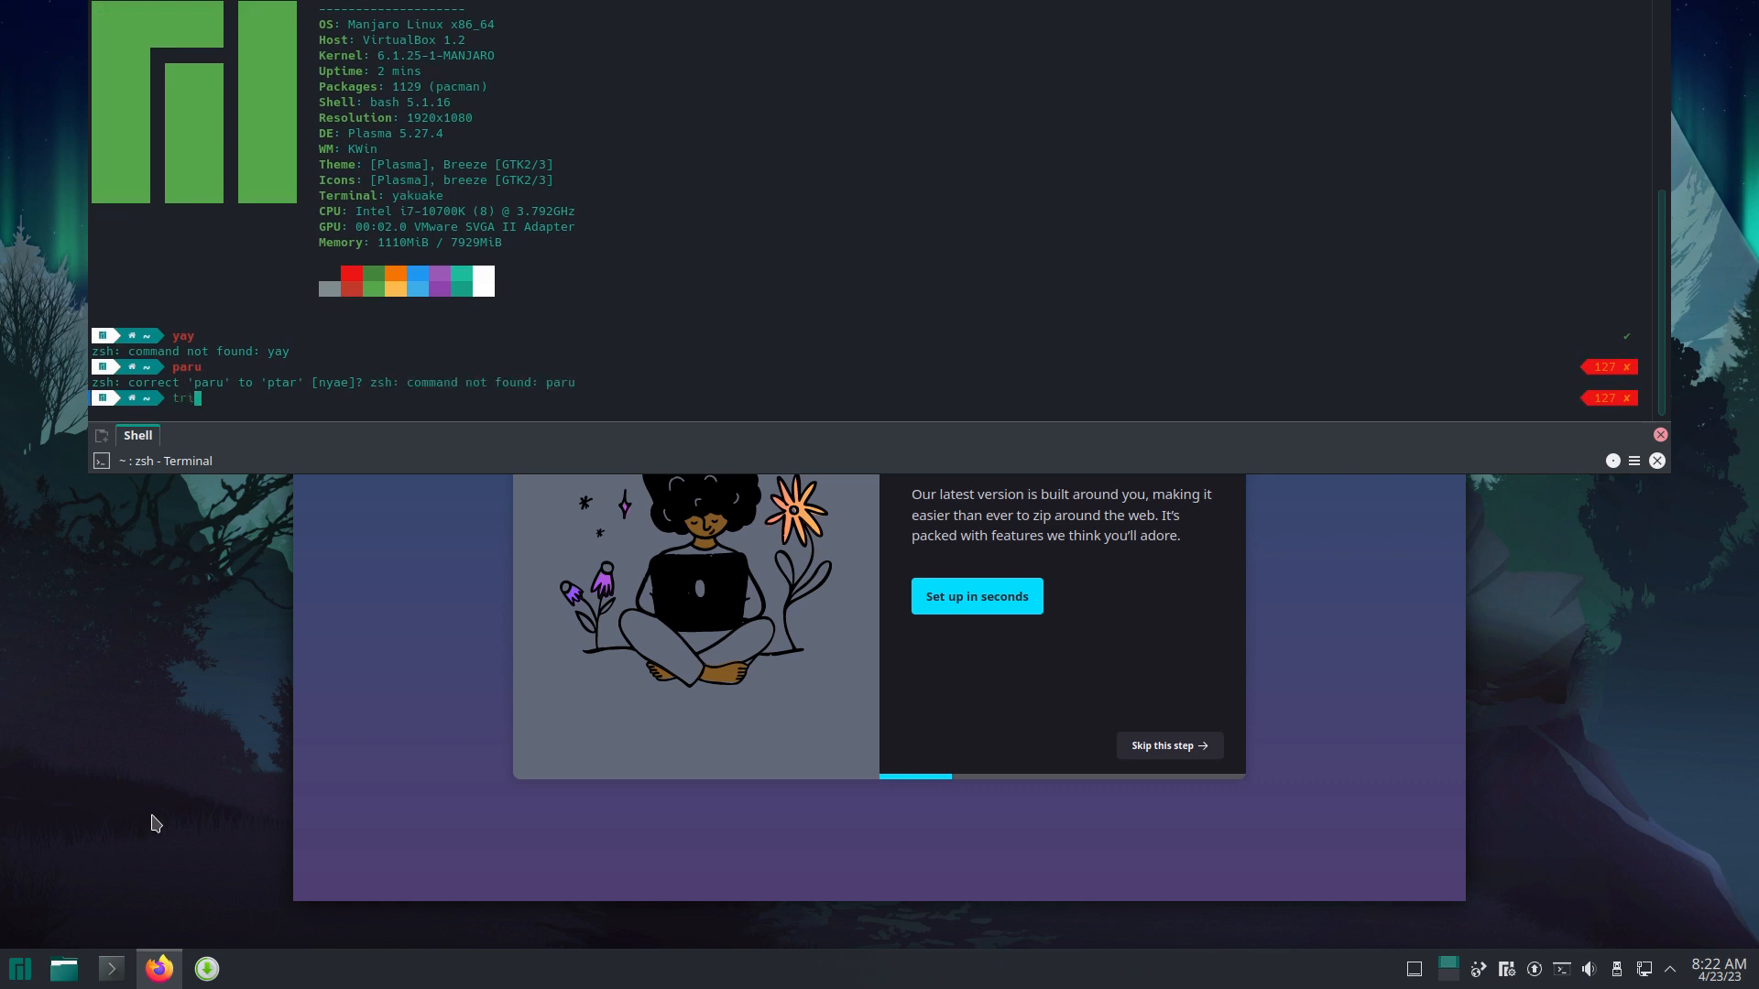
pyautogui.write('zen')
pyautogui.press('Return')
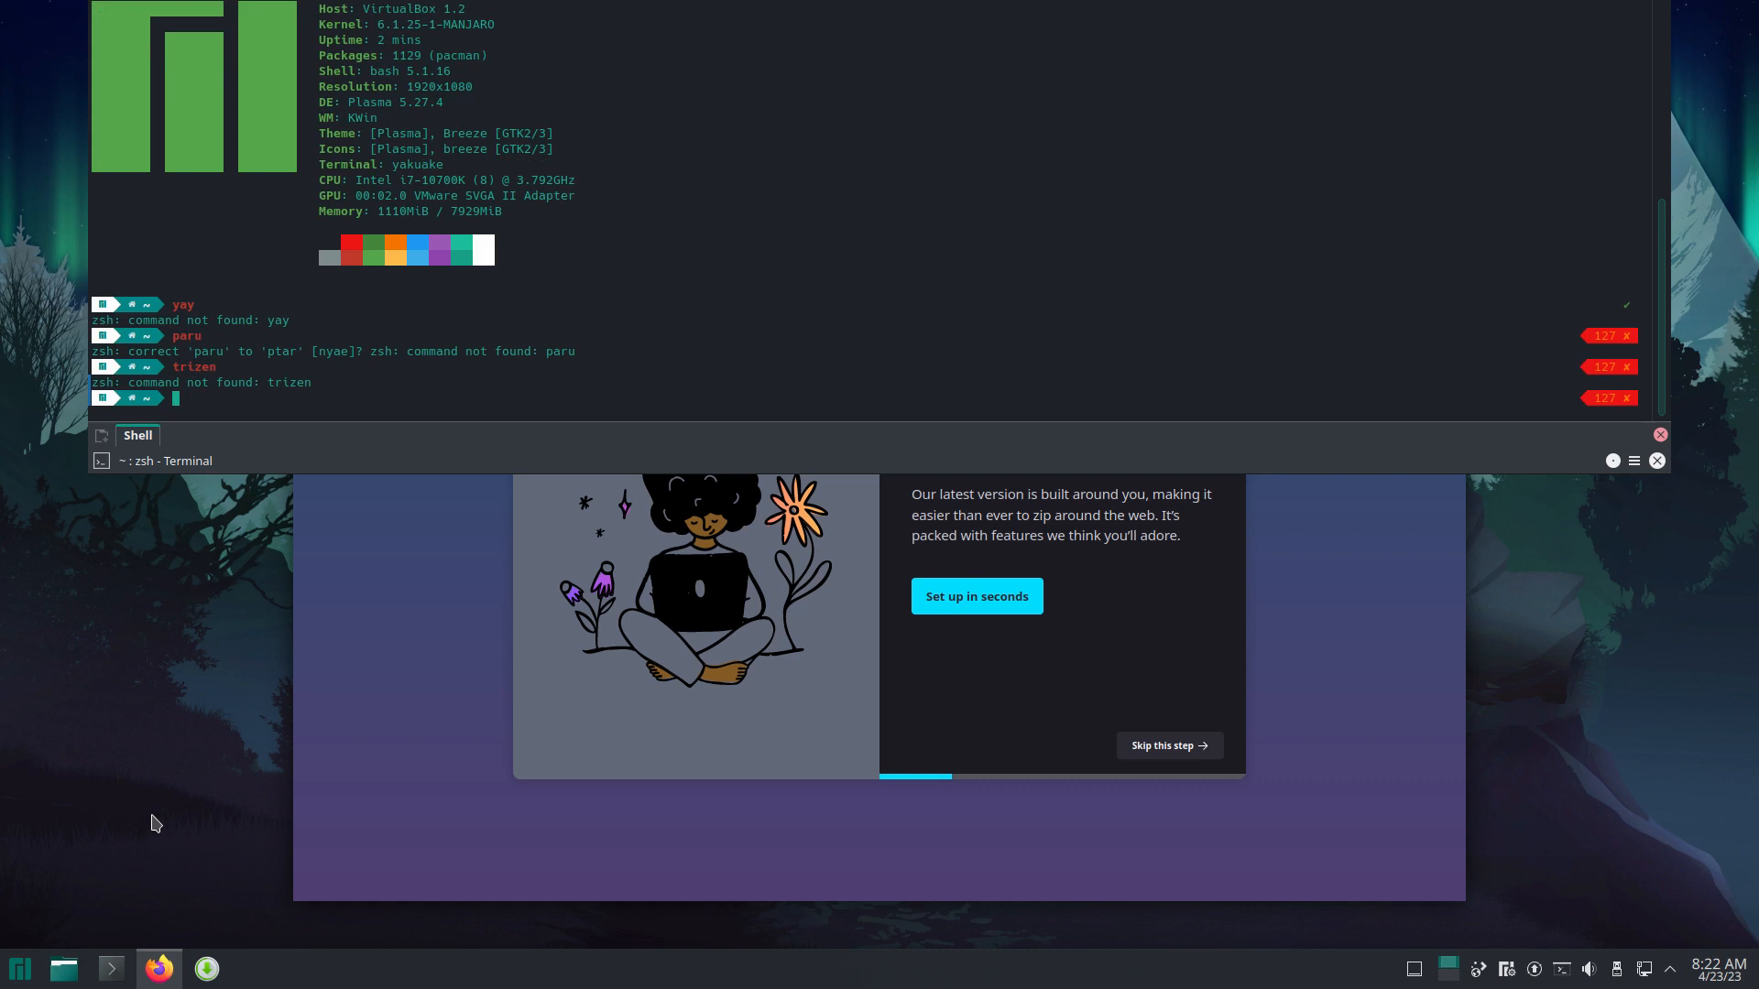
# Step: Dismiss the launcher over Firefox and hide Yakuake with F12
pyautogui.press('super')
pyautogui.click(805, 836)
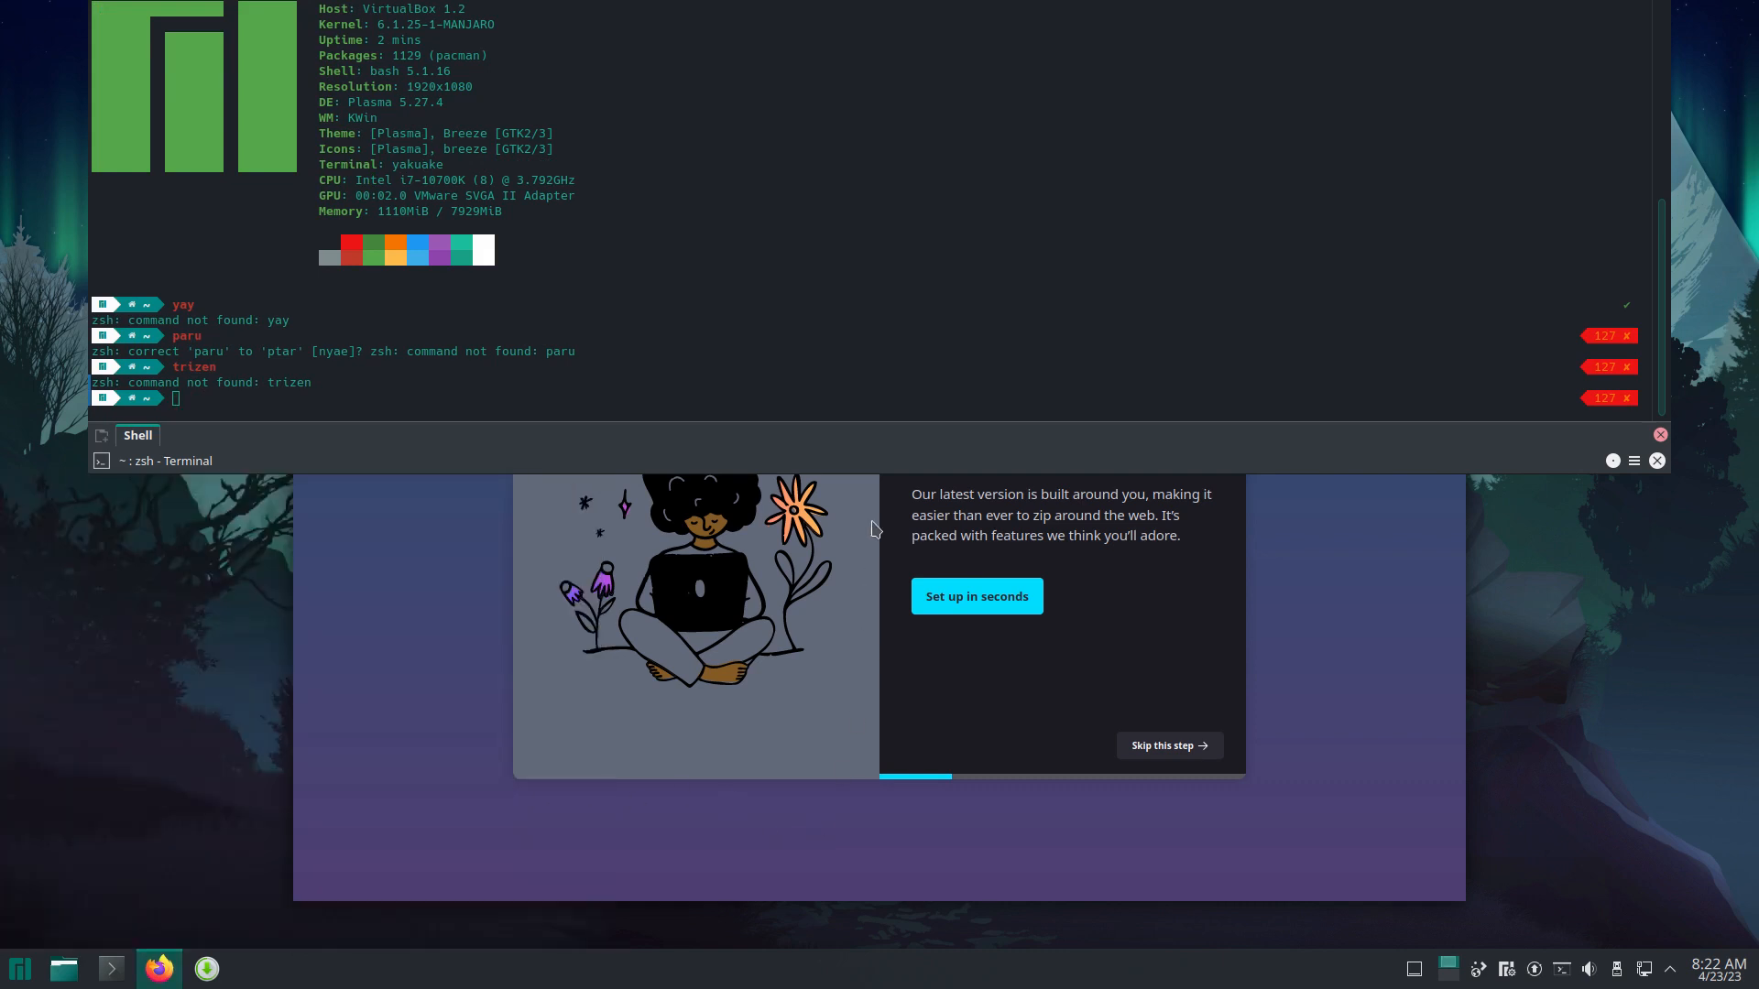
pyautogui.press('F12')
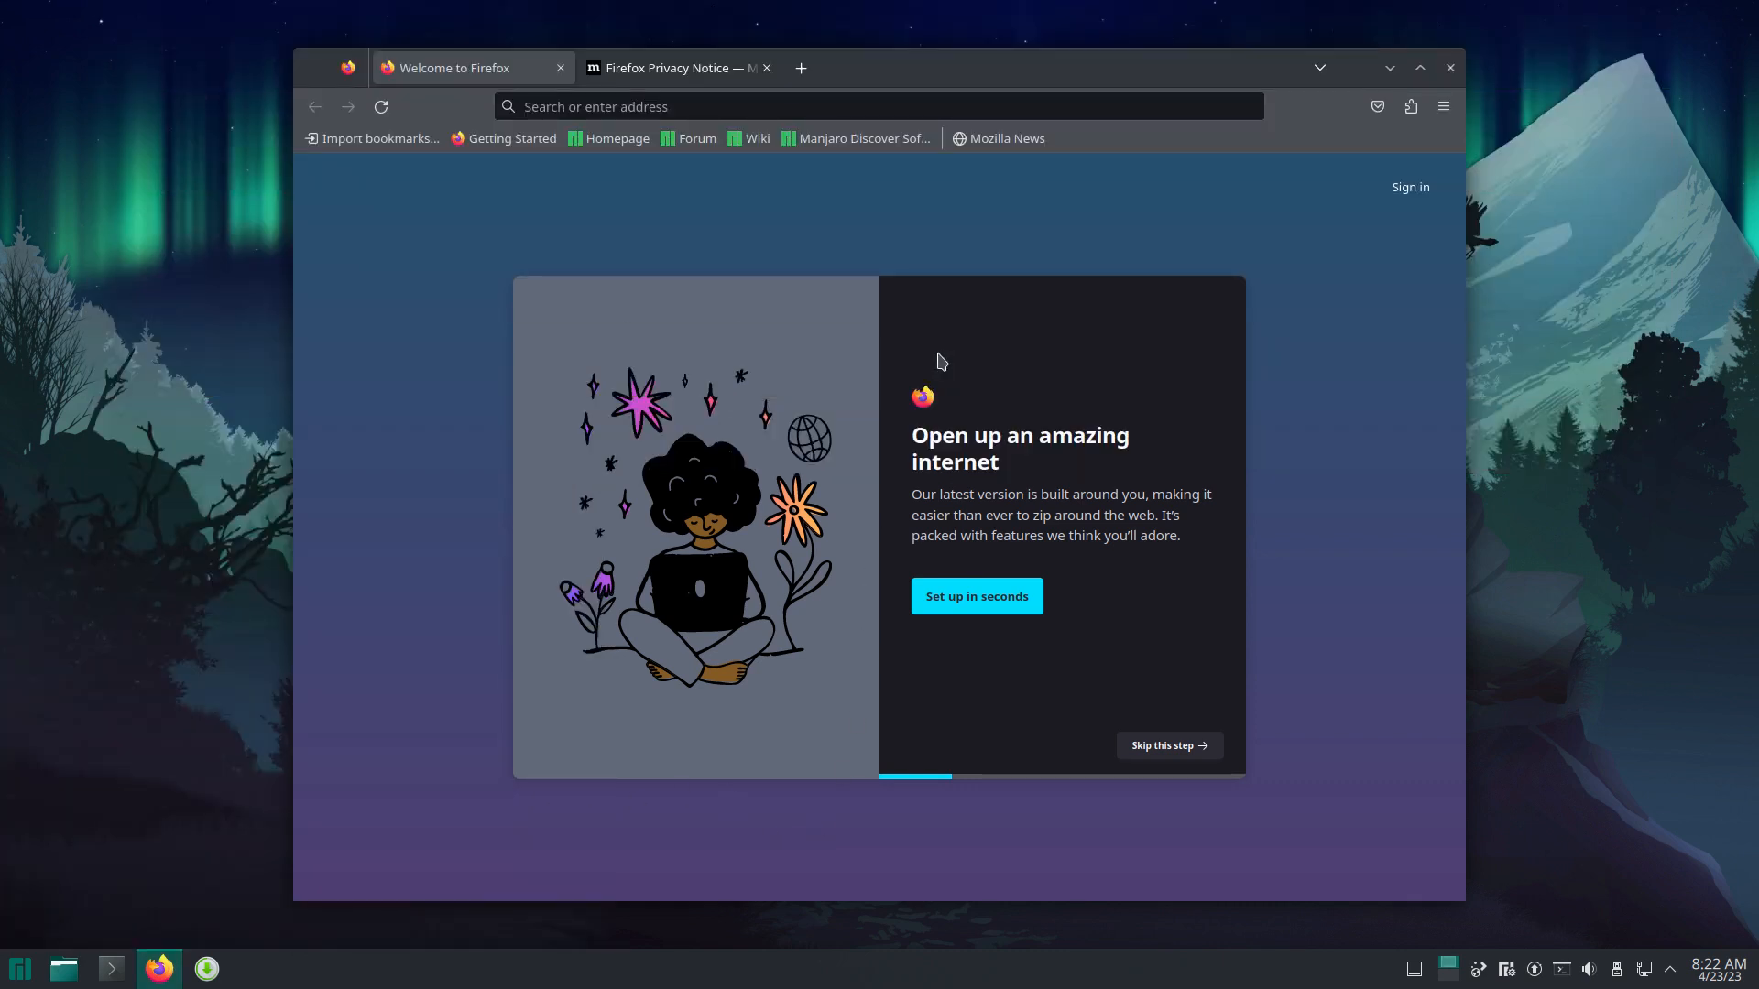
# Step: Search Google for 'surfn icons' and open the Surfn GitHub repository result
pyautogui.click(728, 103)
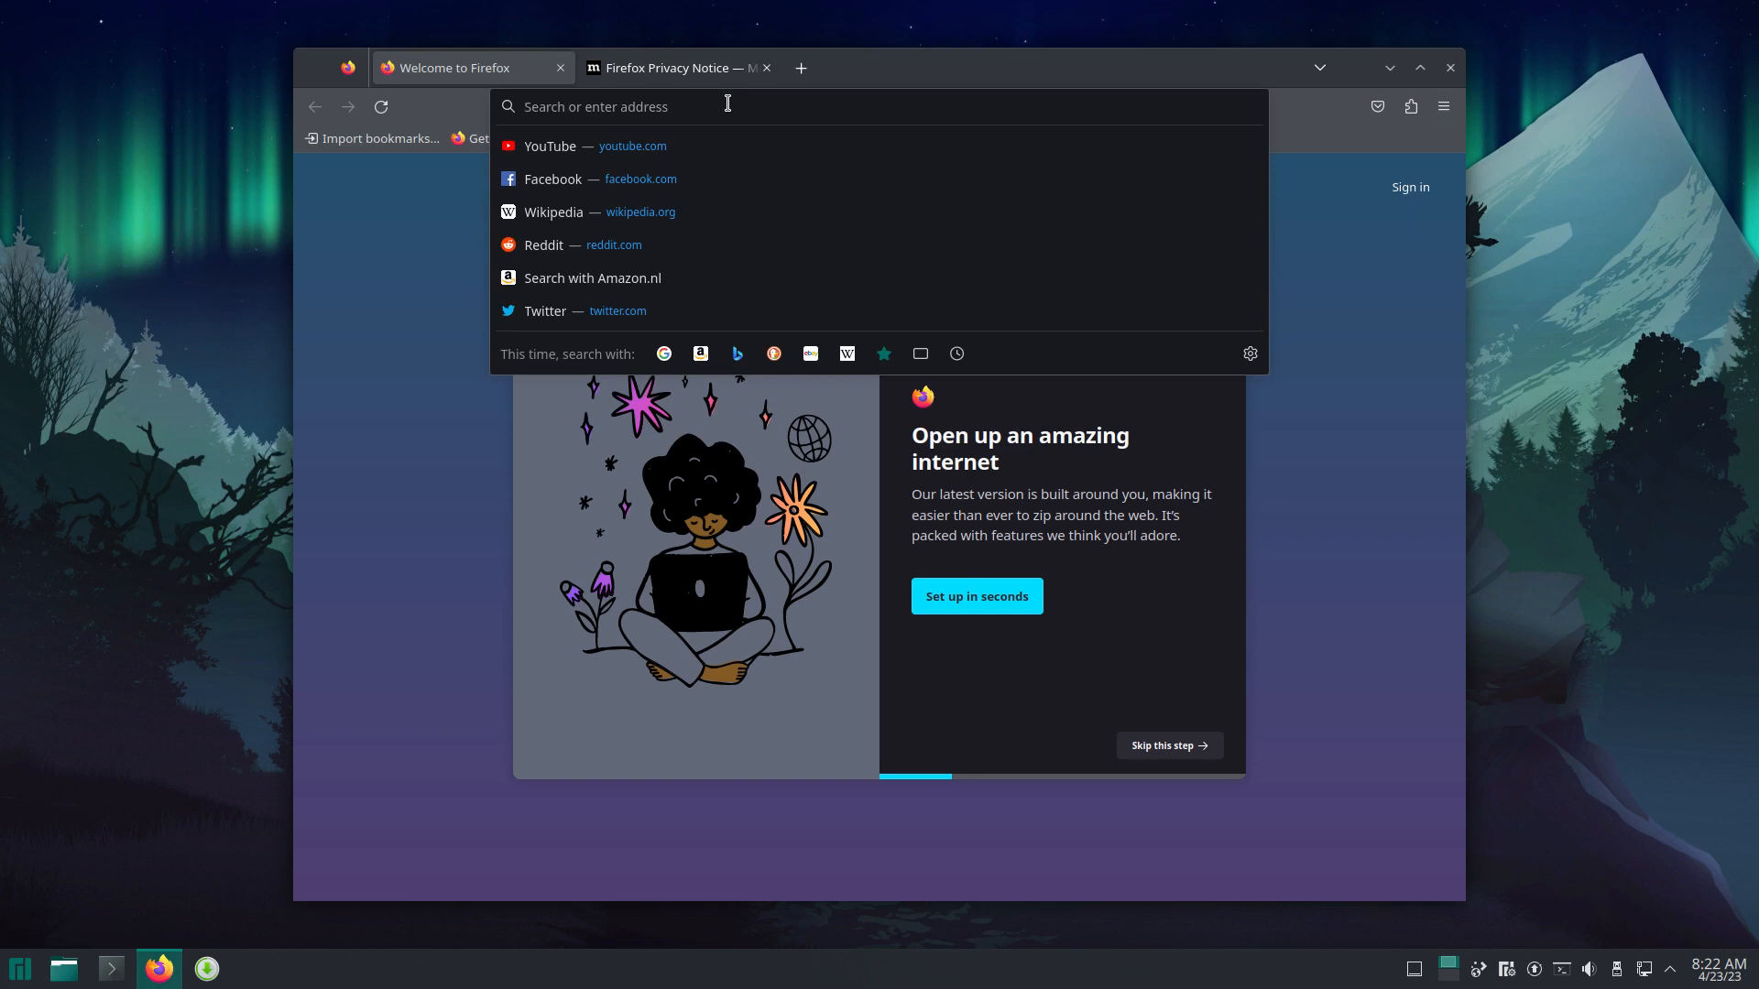
pyautogui.write('git')
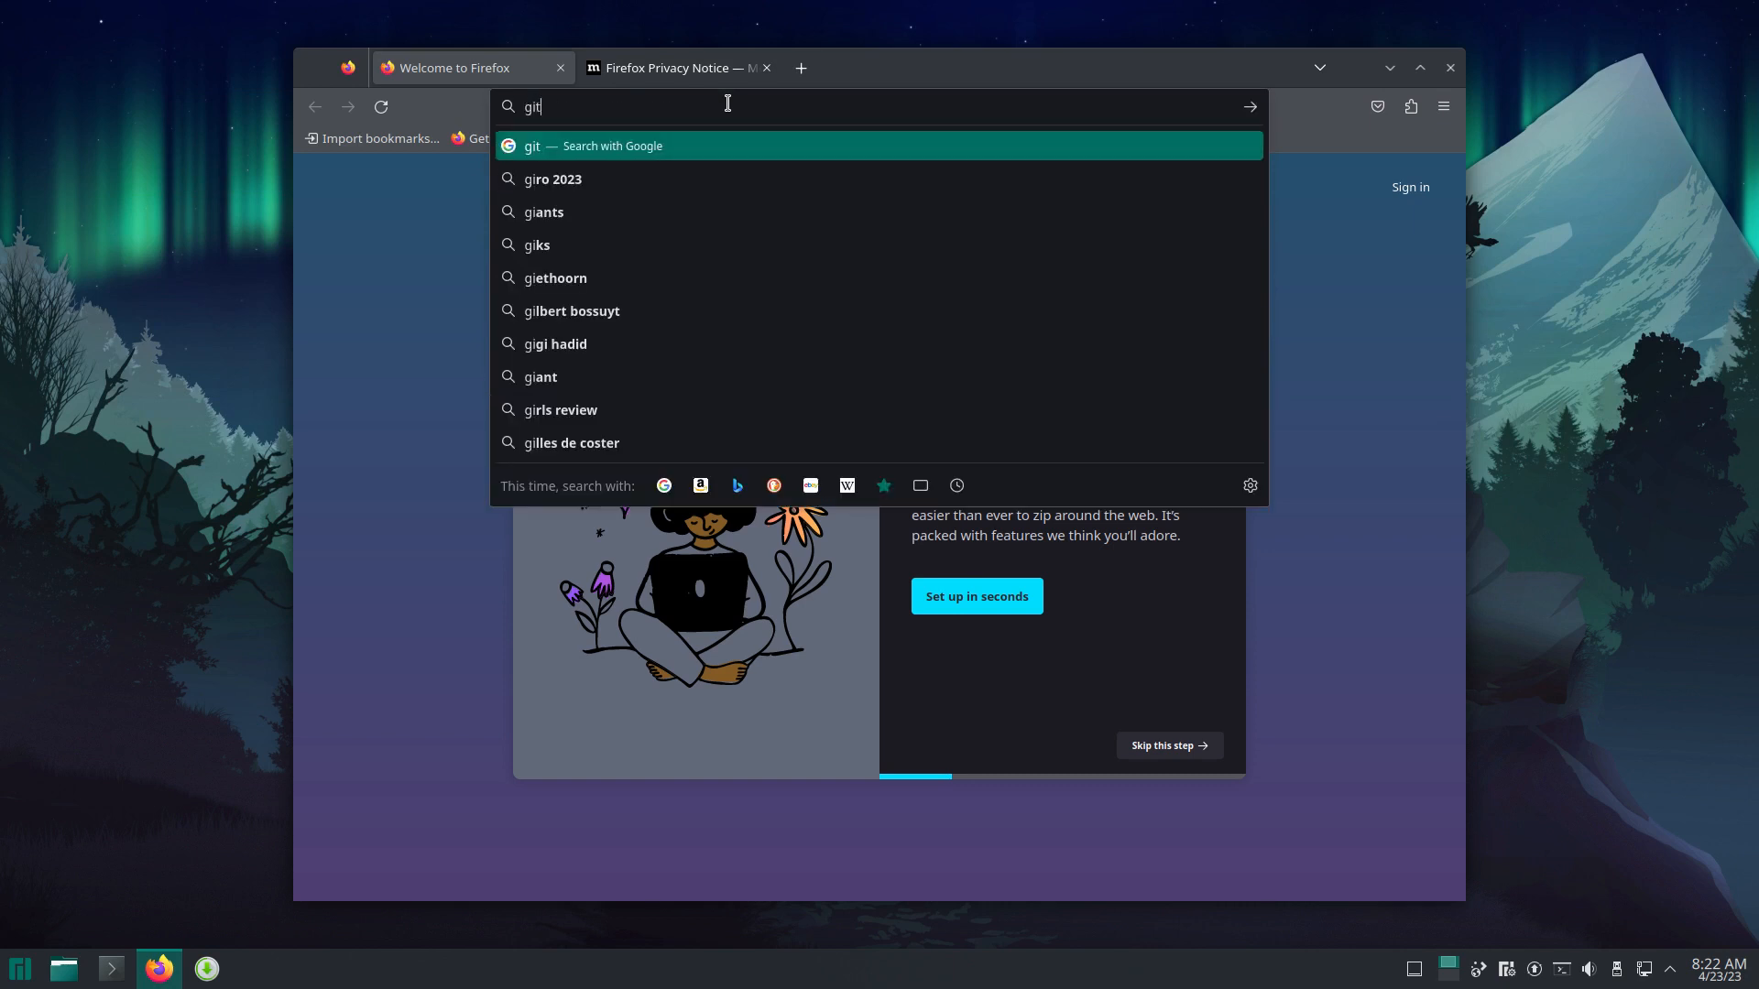
pyautogui.write('hub surf')
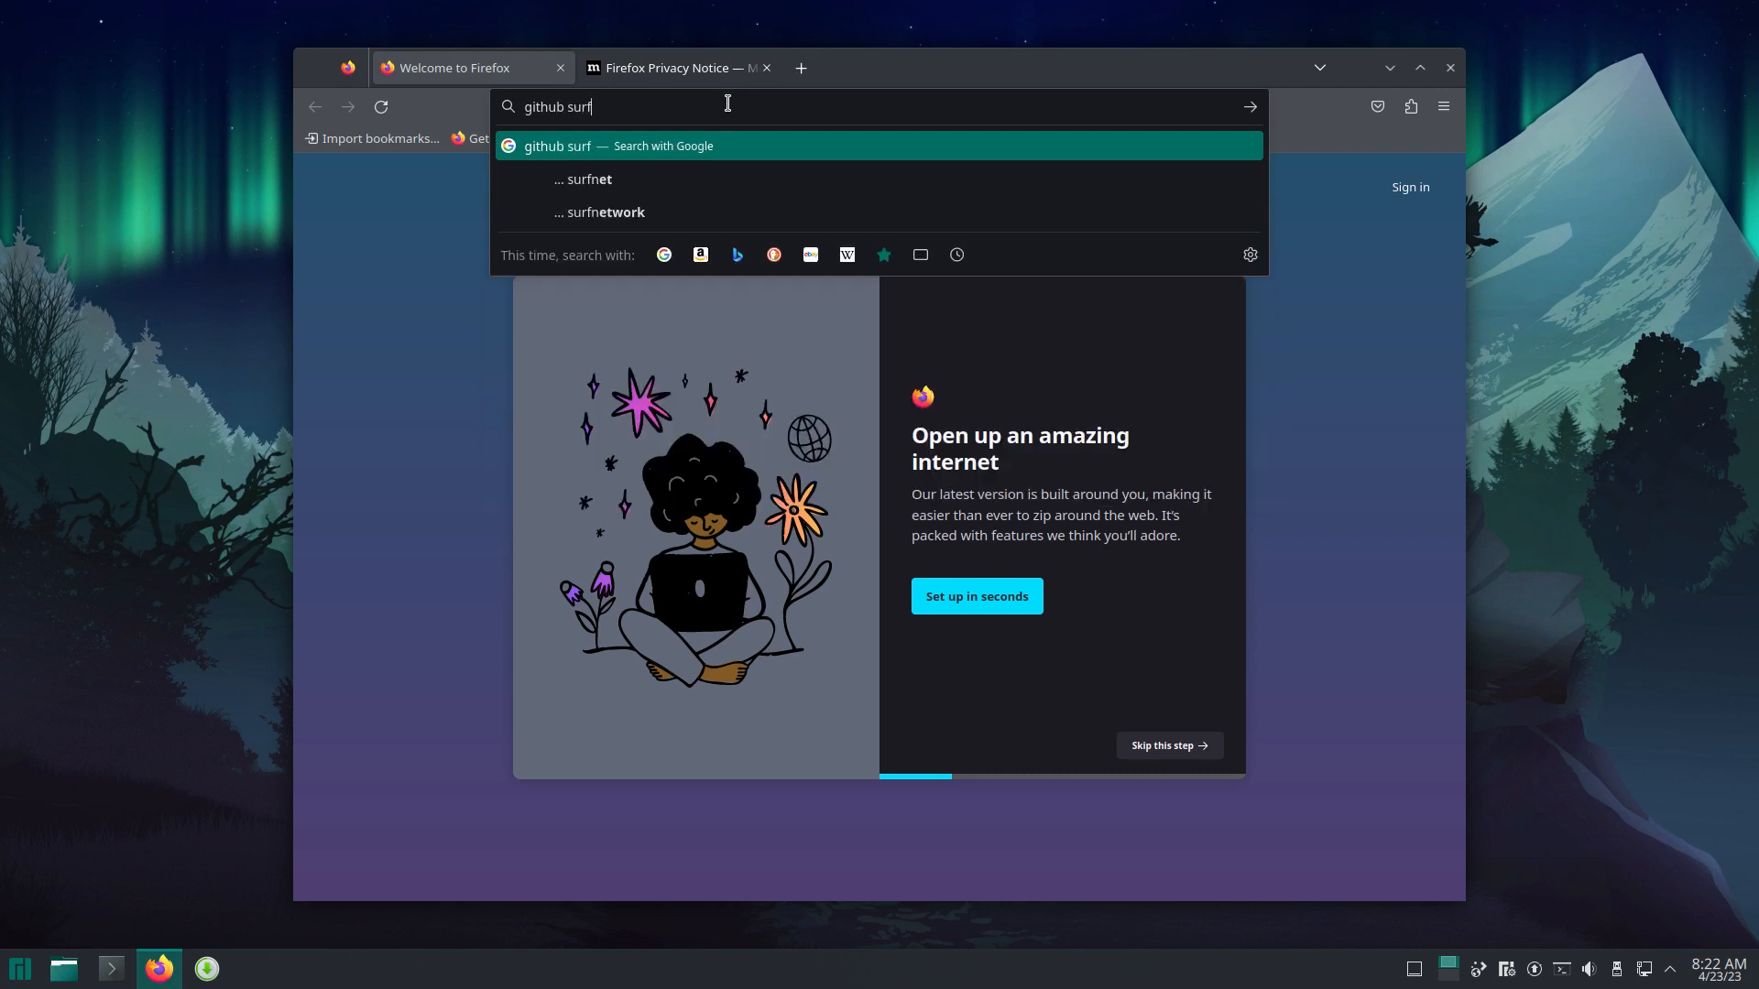
pyautogui.press('BackSpace')
pyautogui.press('BackSpace')
pyautogui.press('BackSpace')
pyautogui.press('BackSpace')
pyautogui.press('BackSpace')
pyautogui.press('BackSpace')
pyautogui.press('BackSpace')
pyautogui.press('BackSpace')
pyautogui.press('BackSpace')
pyautogui.press('BackSpace')
pyautogui.press('BackSpace')
pyautogui.write('sur')
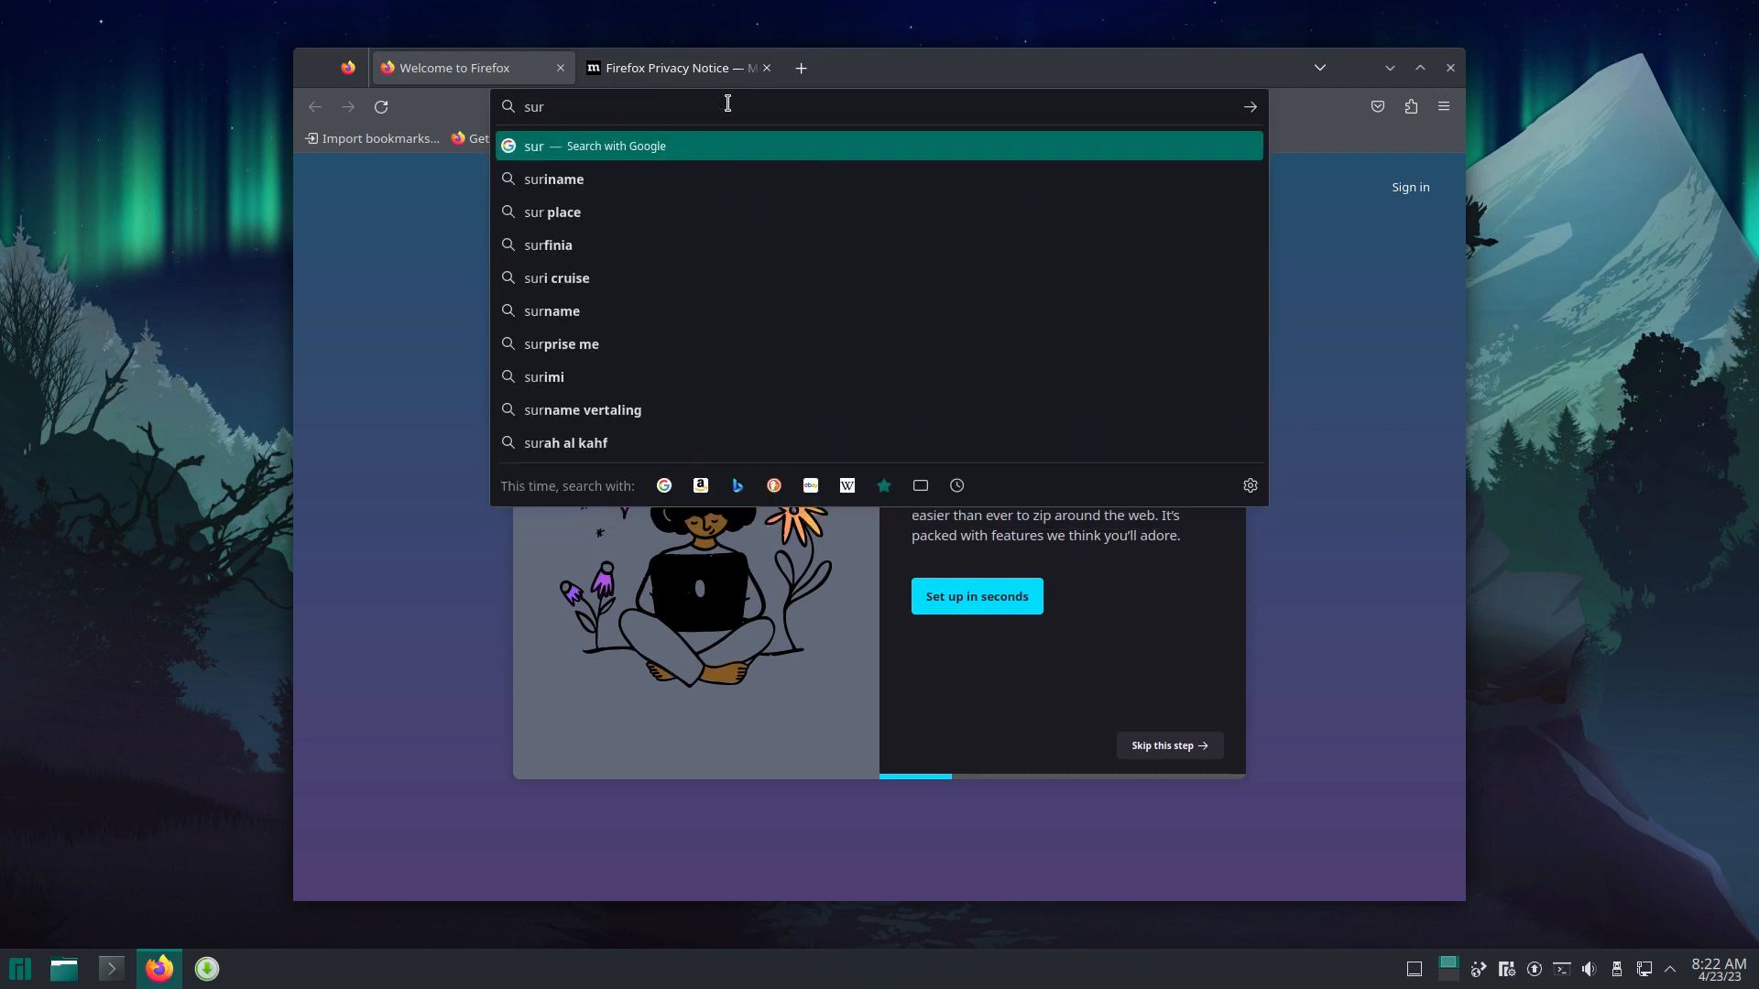
pyautogui.write('fn icons')
pyautogui.press('Return')
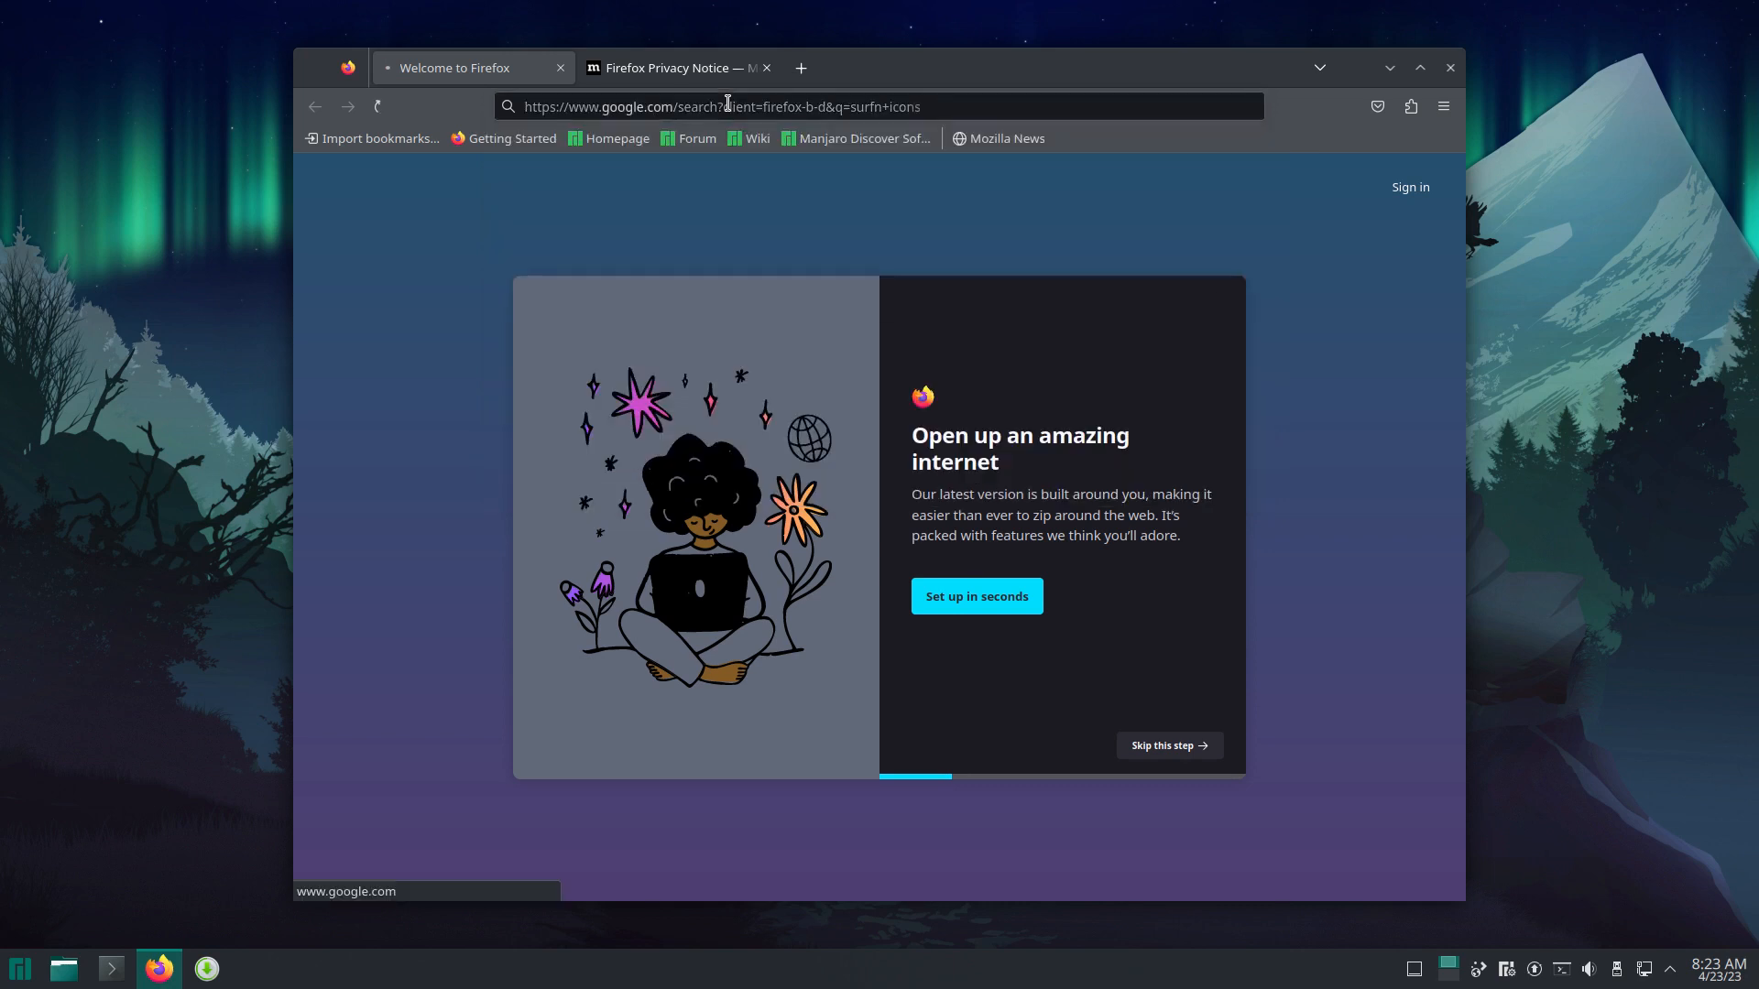
pyautogui.click(1052, 820)
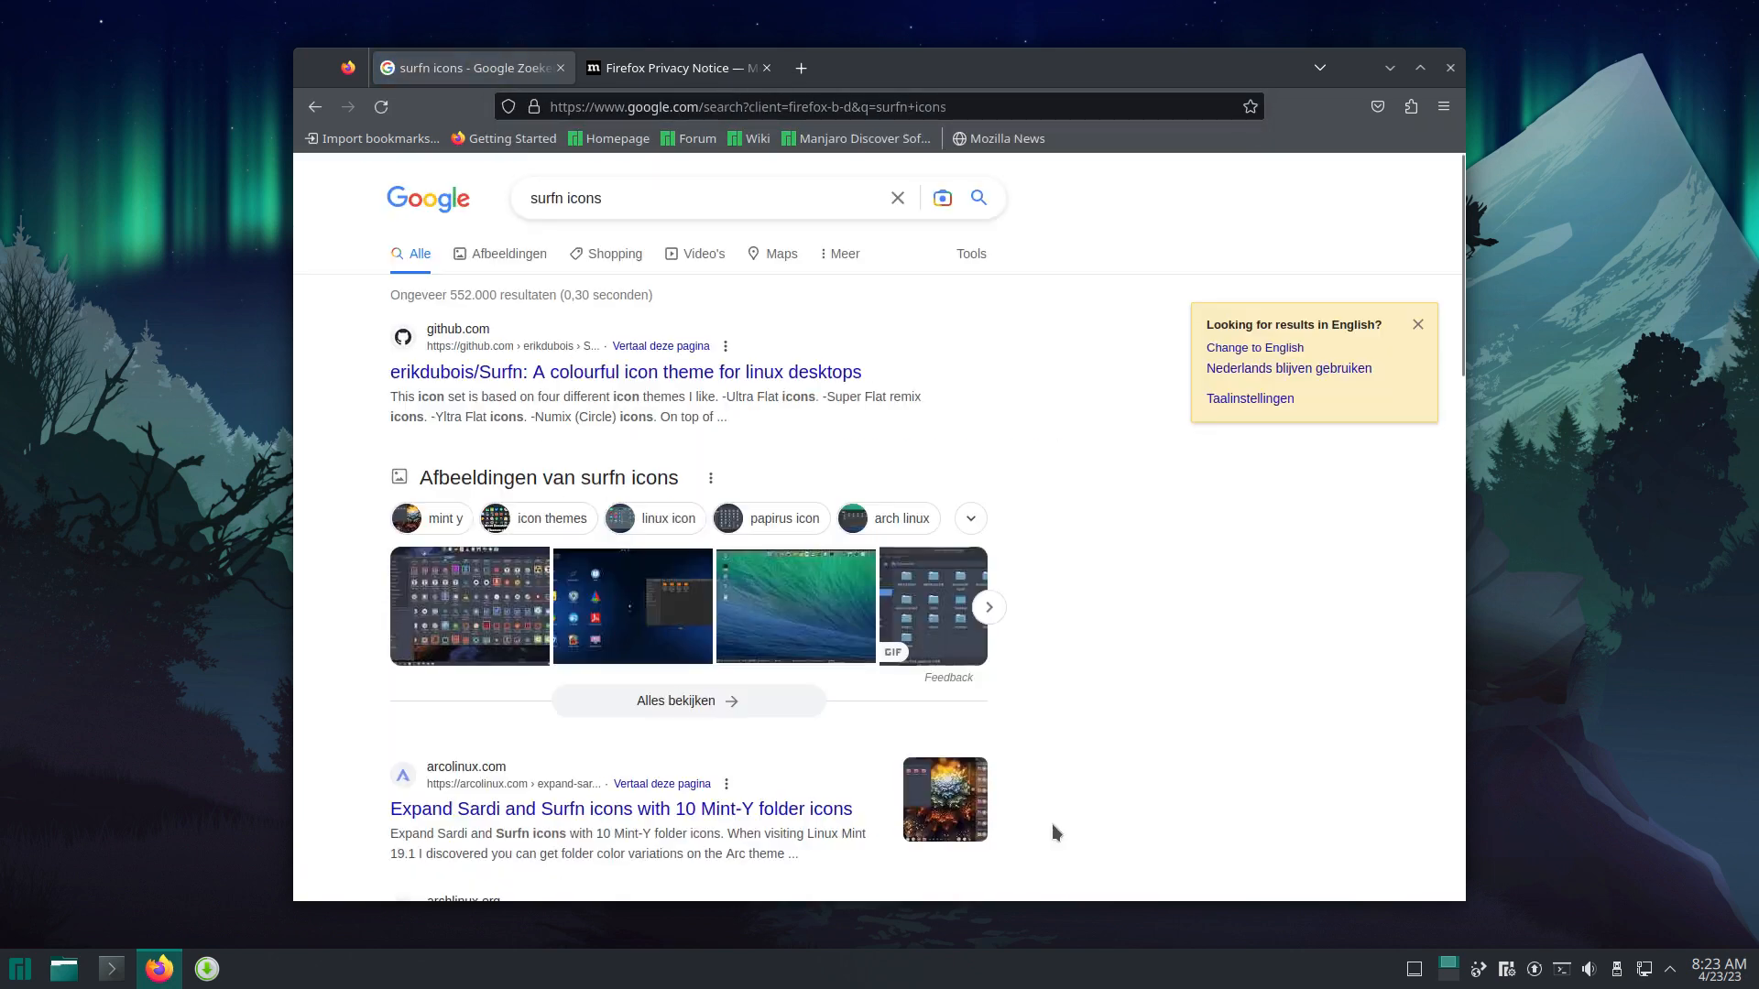
pyautogui.click(587, 375)
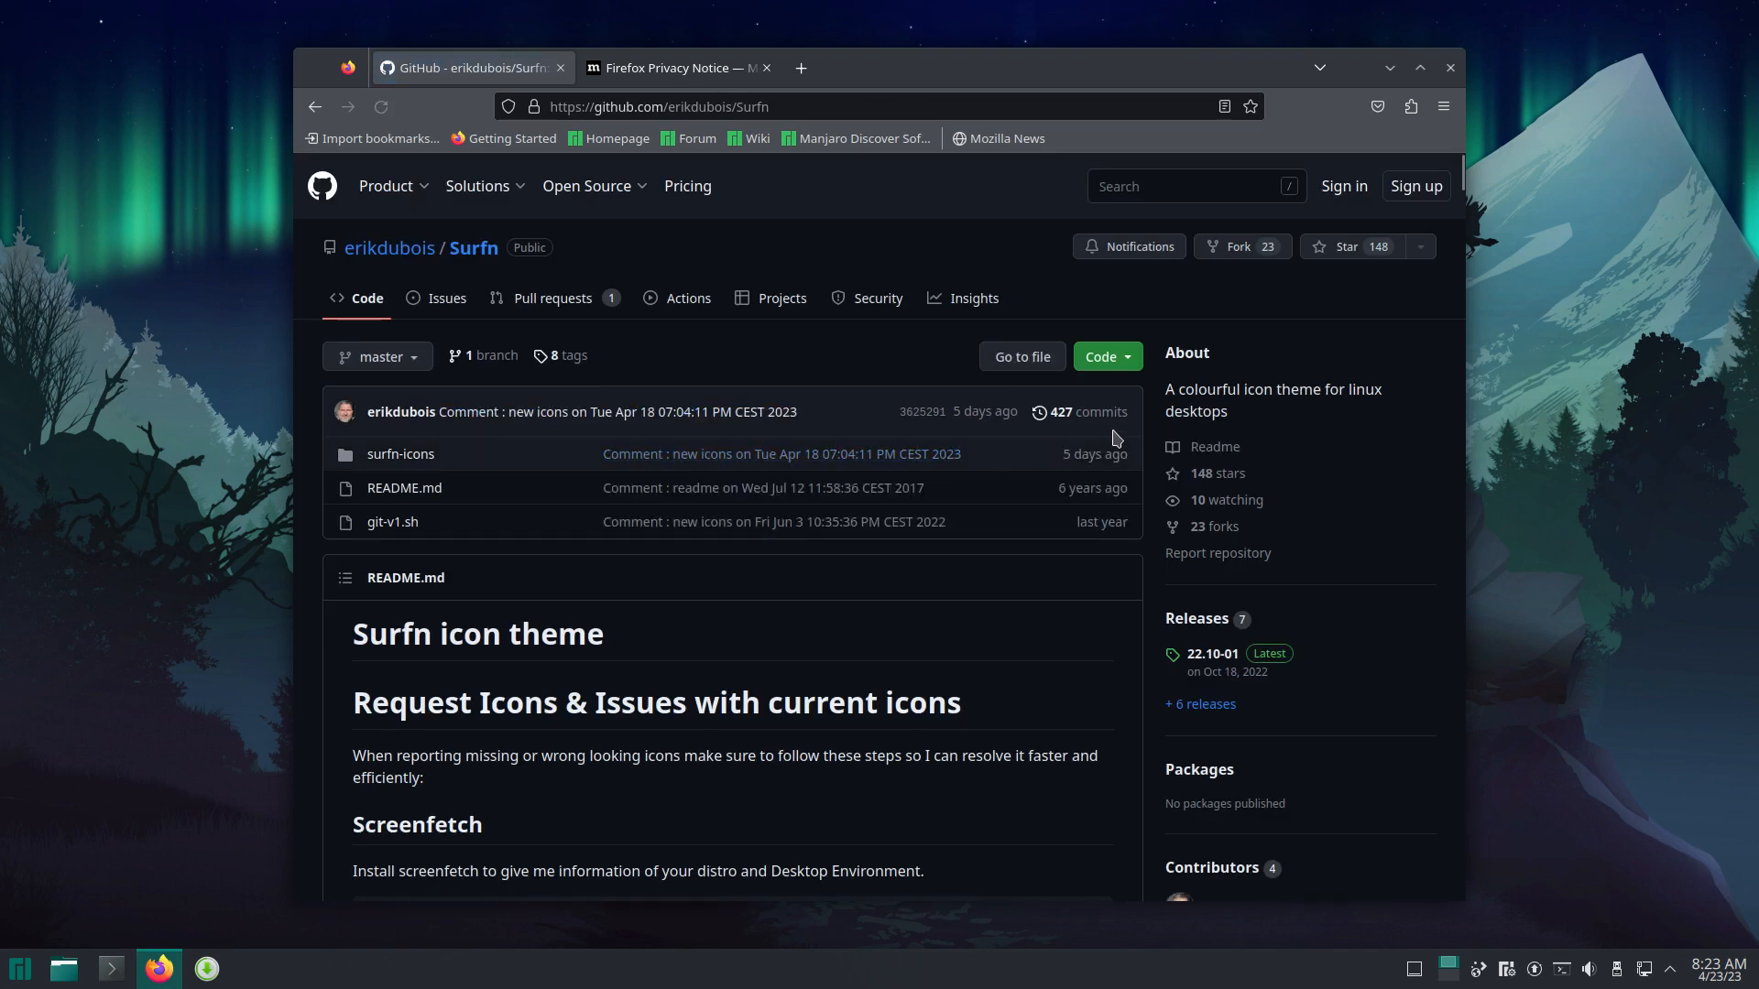
# Step: Download the repository as Surfn-master.zip and open its Downloads folder
pyautogui.click(1125, 368)
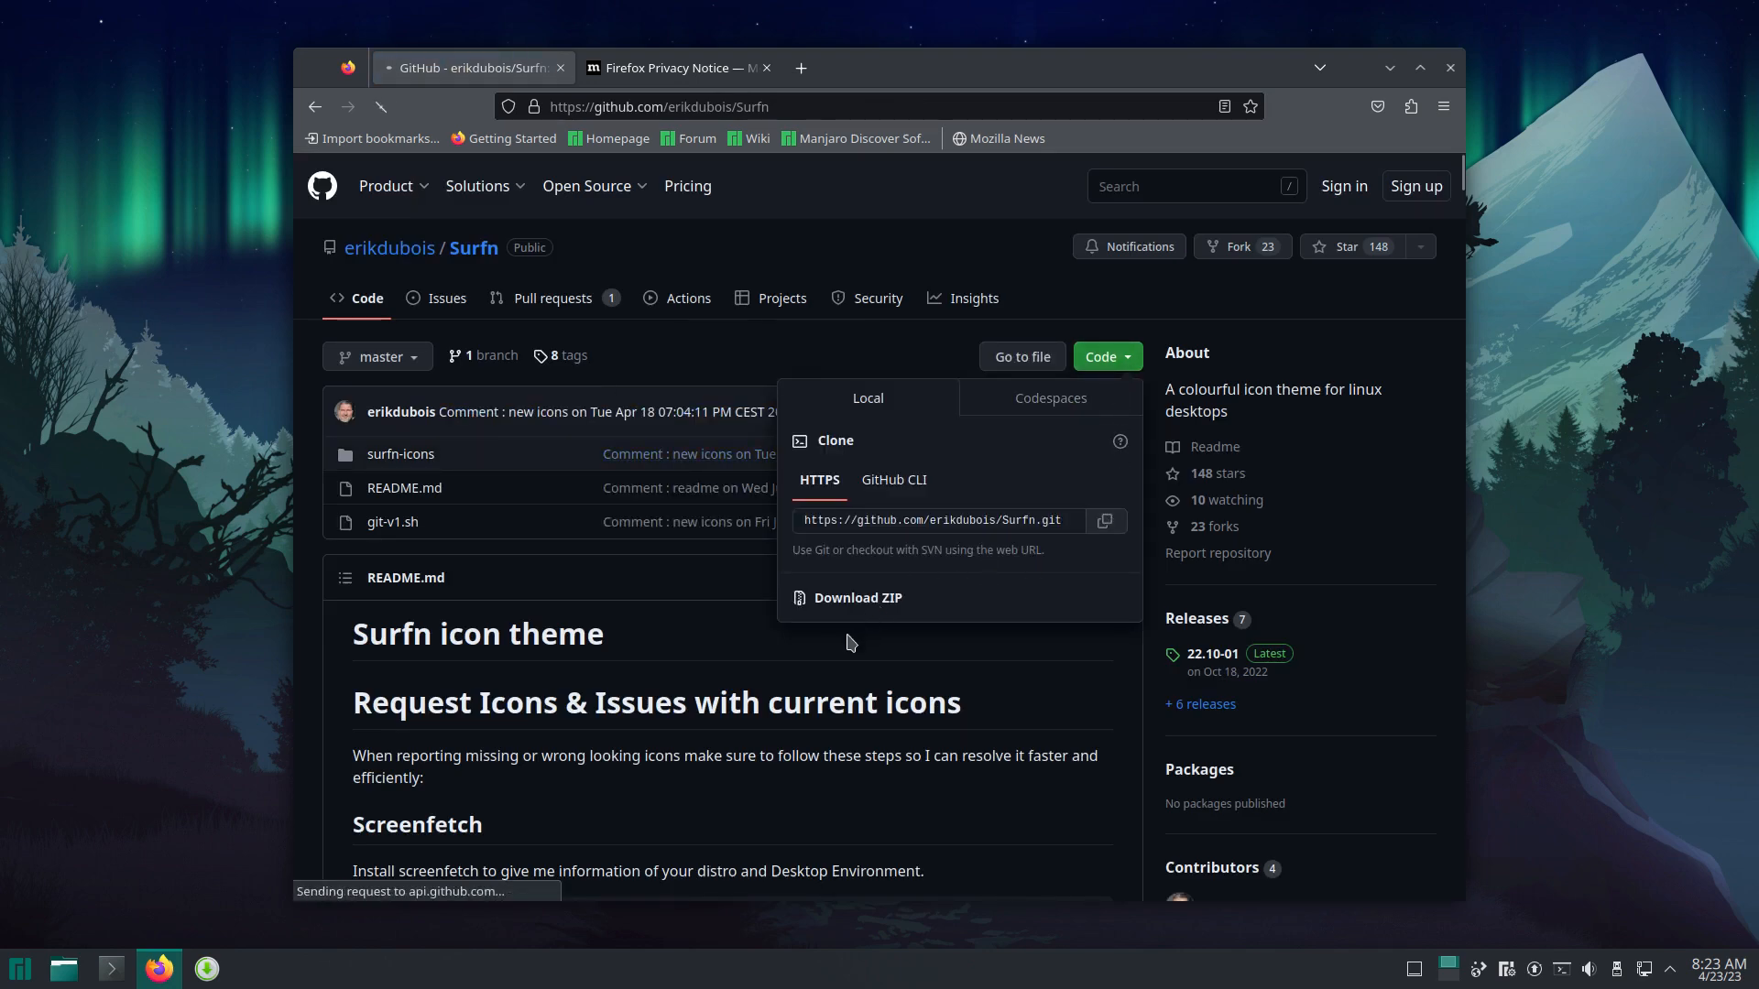
pyautogui.click(871, 604)
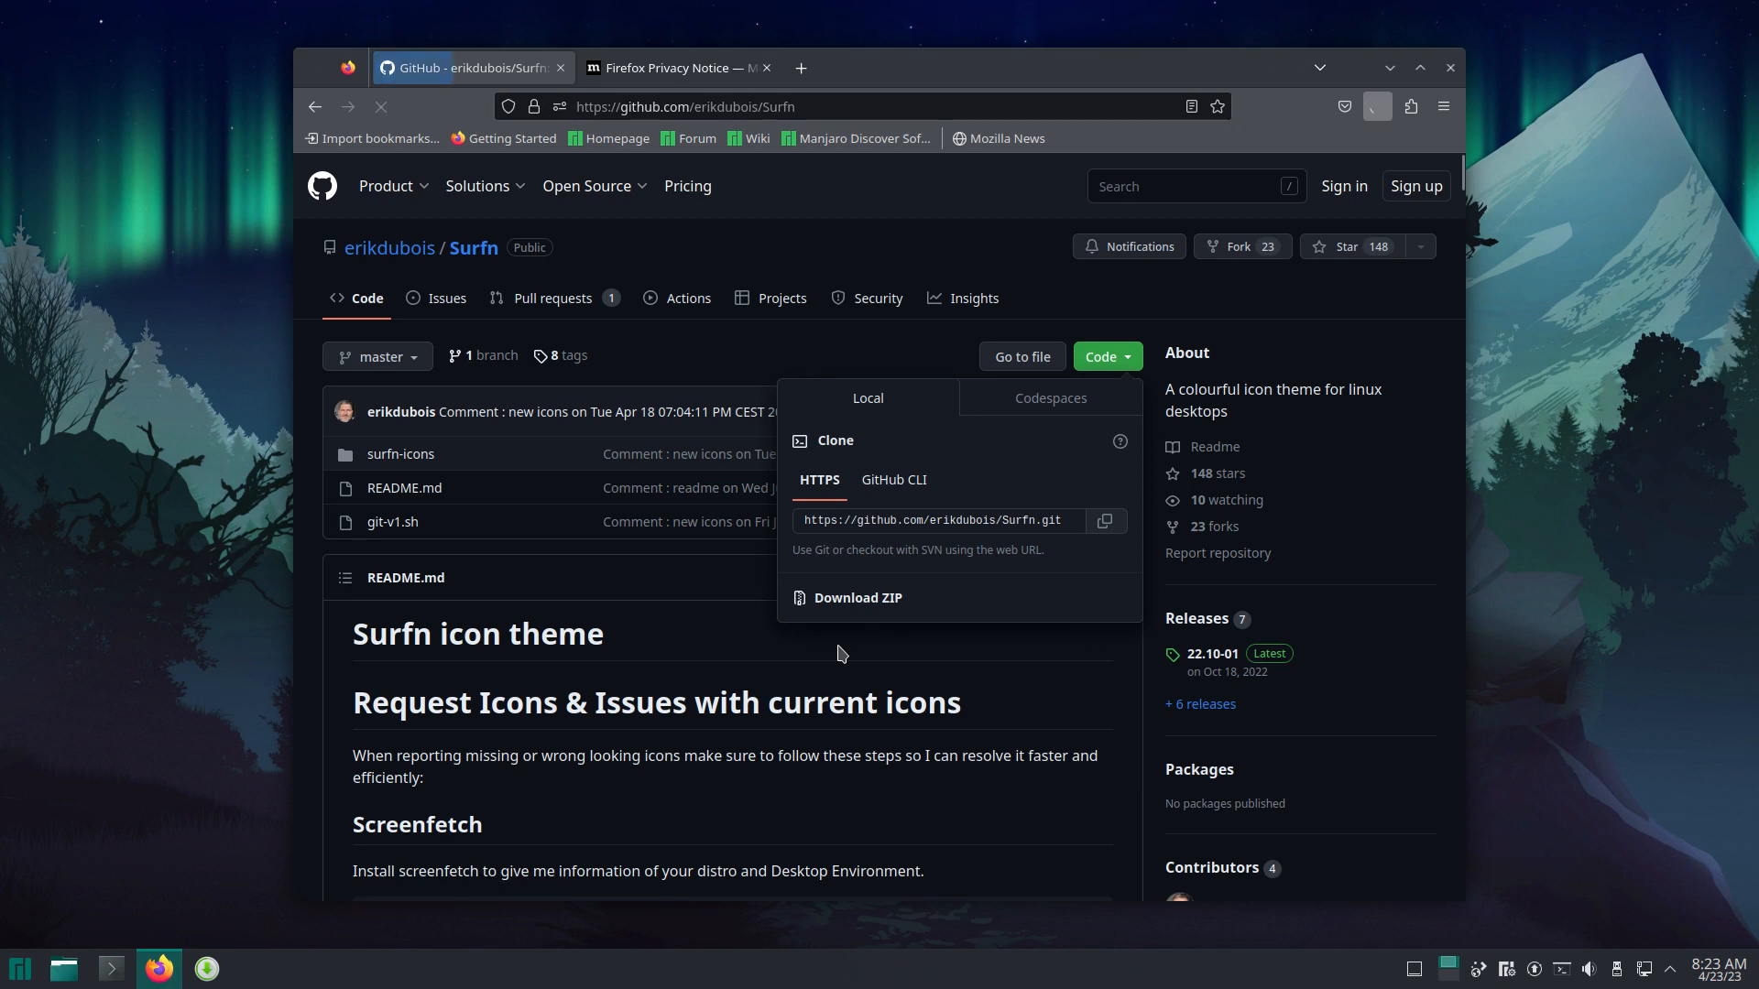
pyautogui.click(1379, 108)
pyautogui.click(1376, 109)
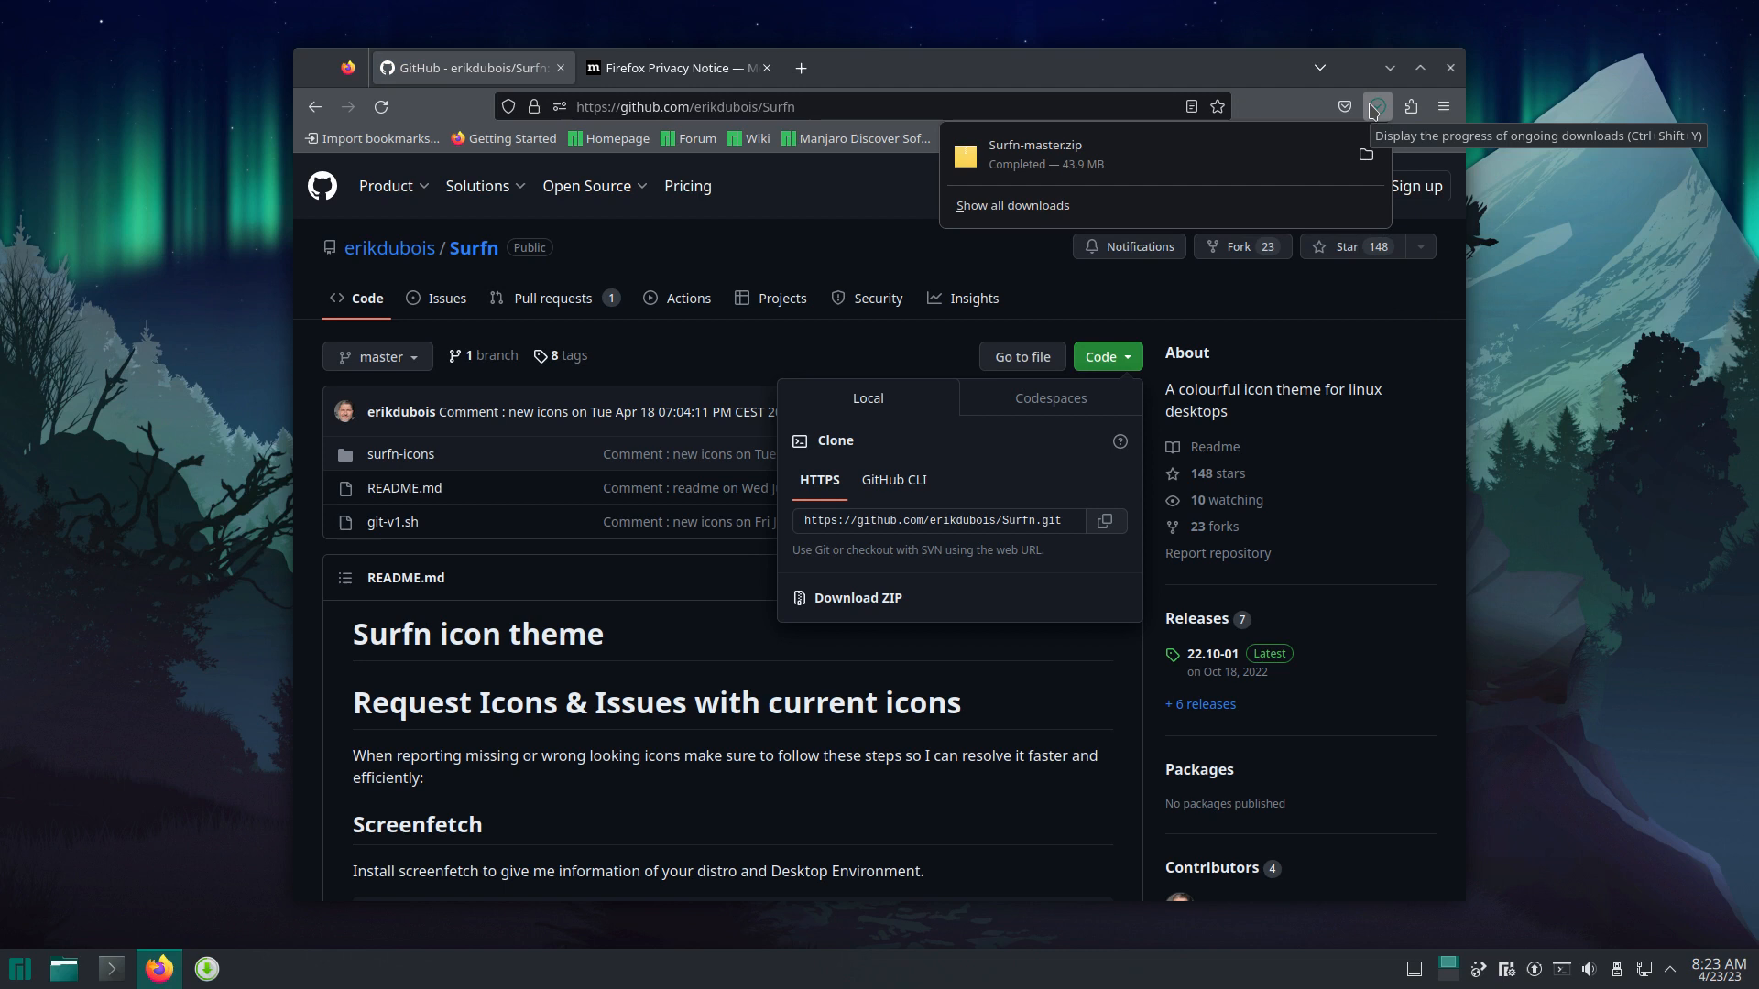
pyautogui.click(1366, 156)
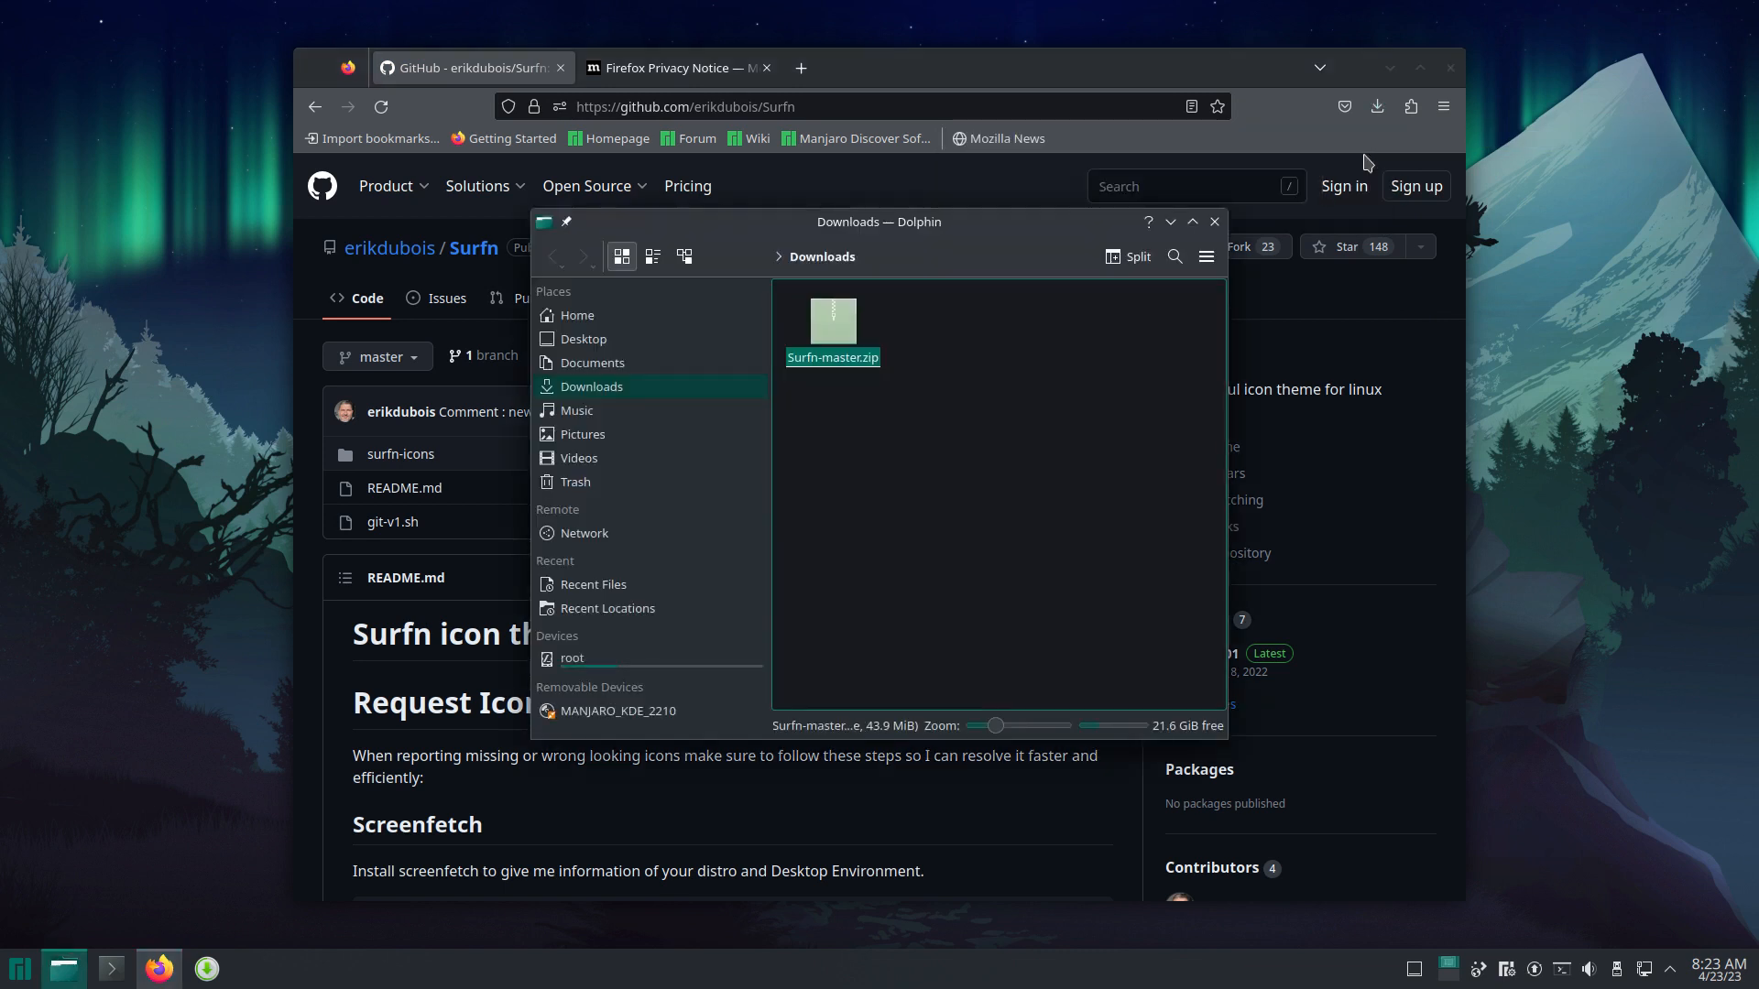
# Step: Extract Surfn-master.zip into the Downloads folder
pyautogui.rightClick(853, 328)
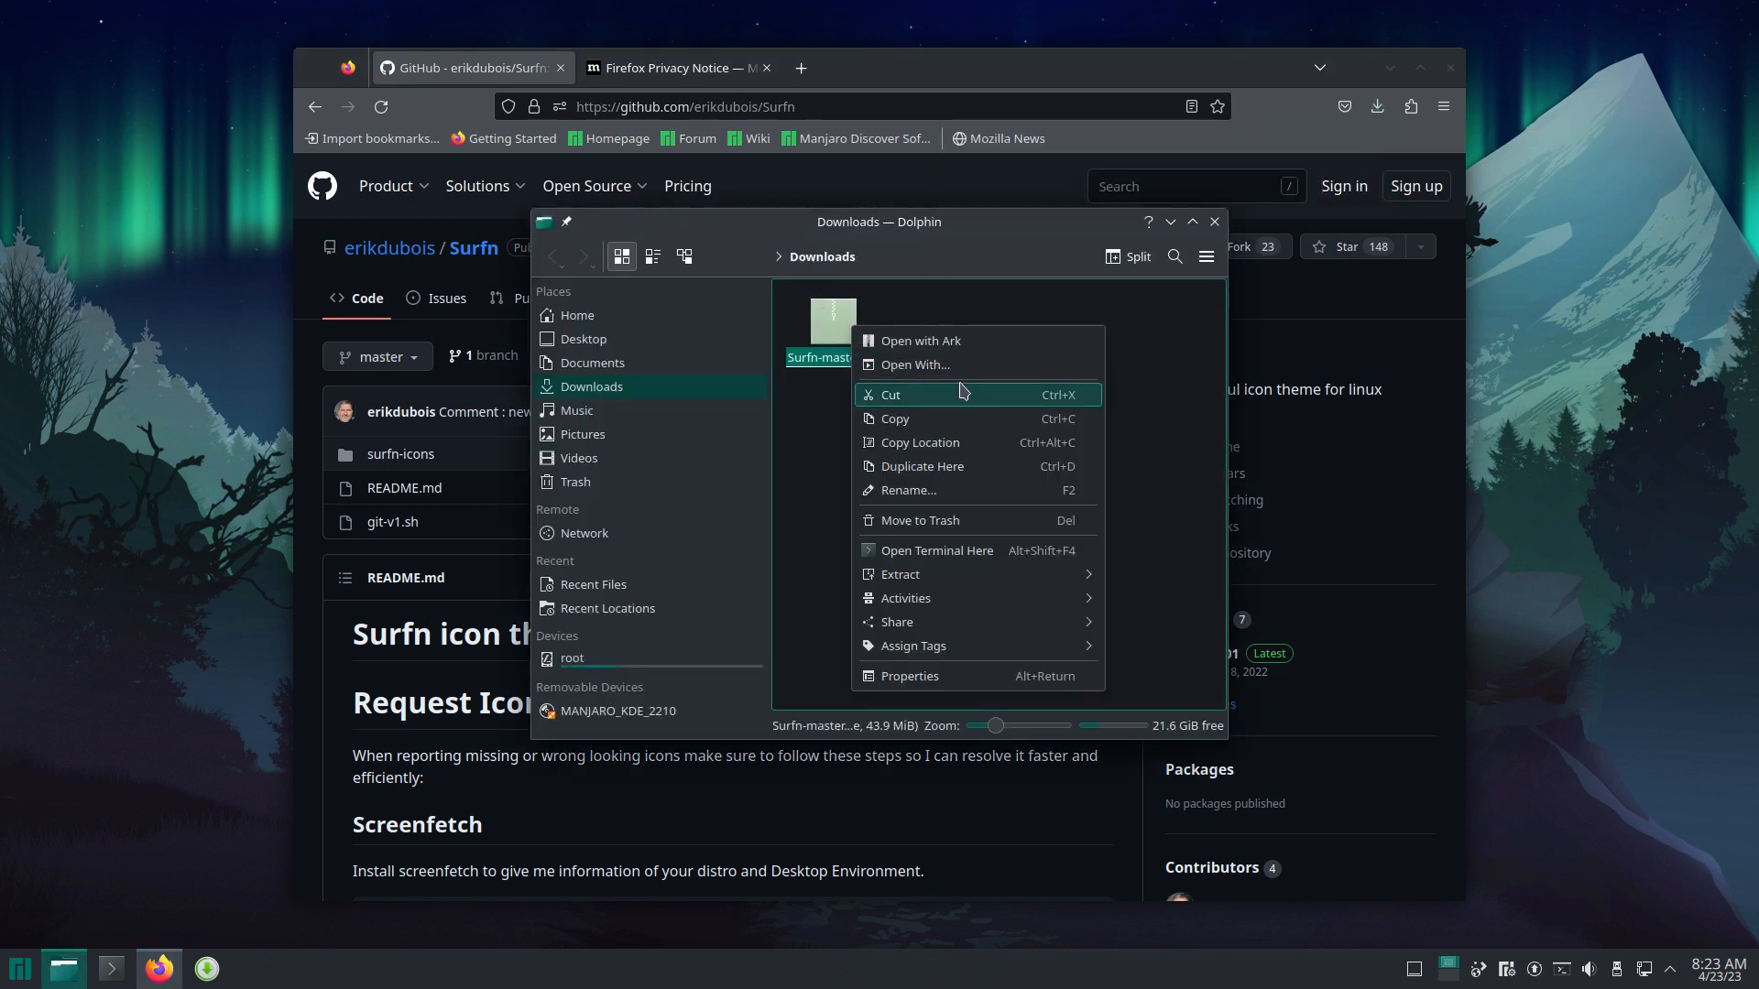
pyautogui.moveTo(1013, 574)
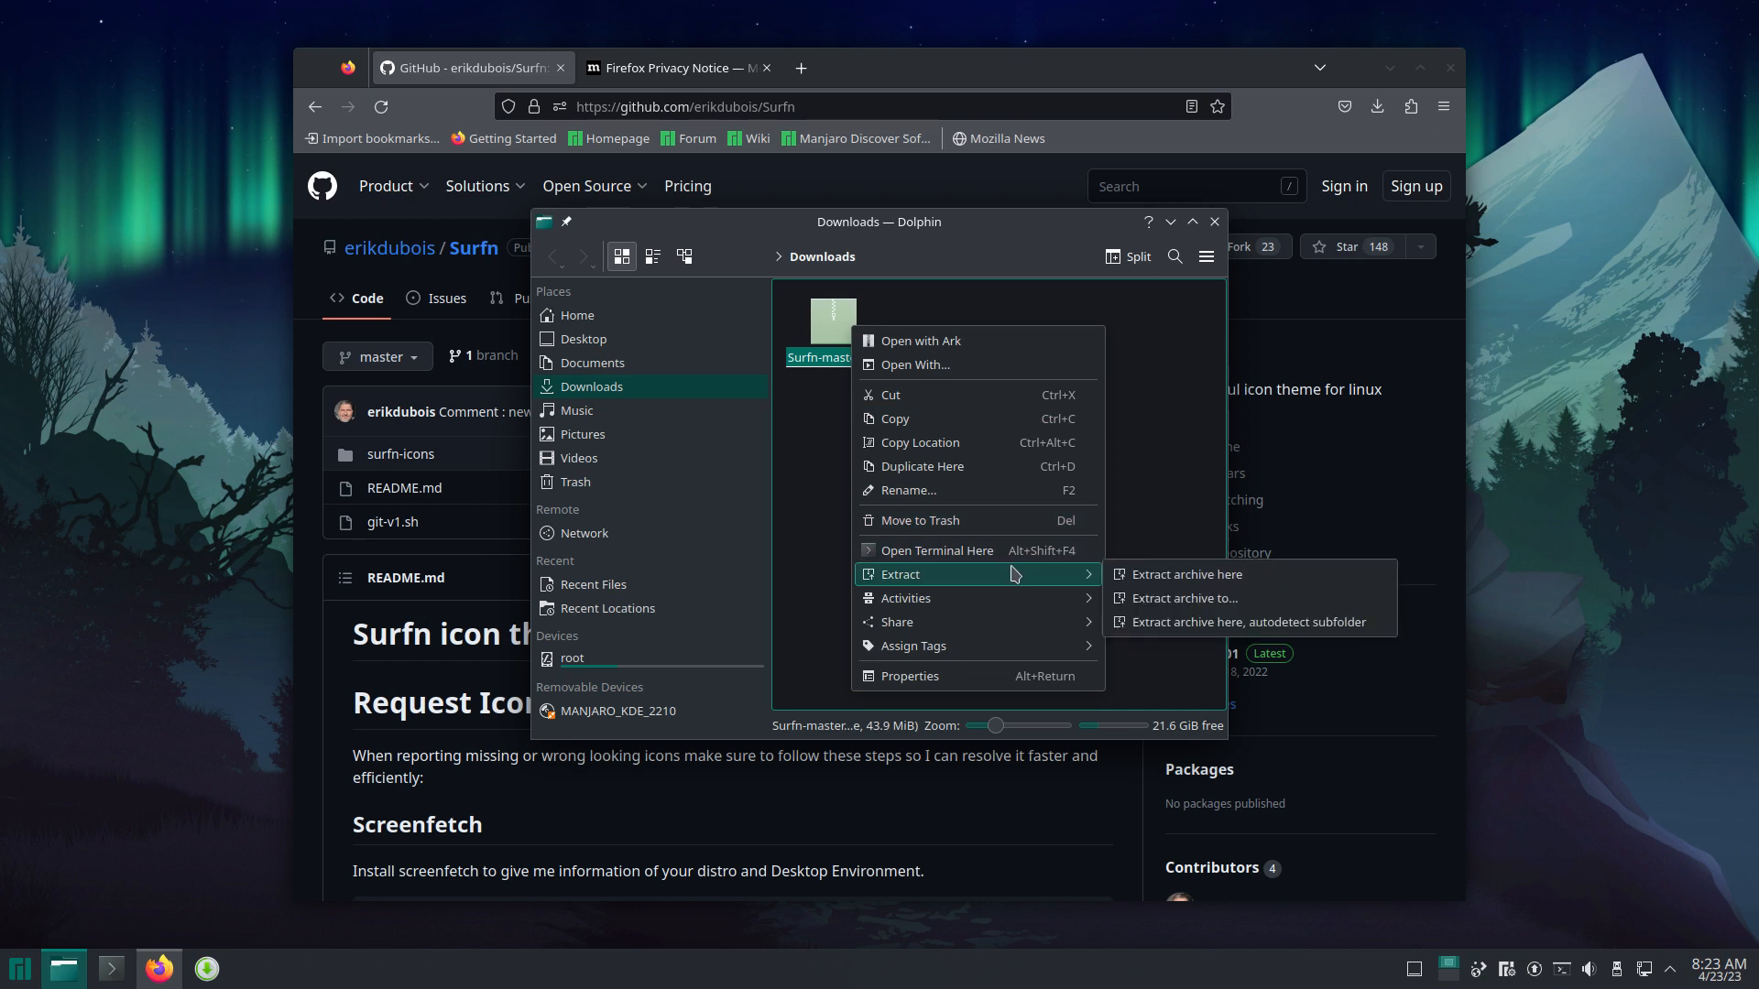
pyautogui.click(1147, 574)
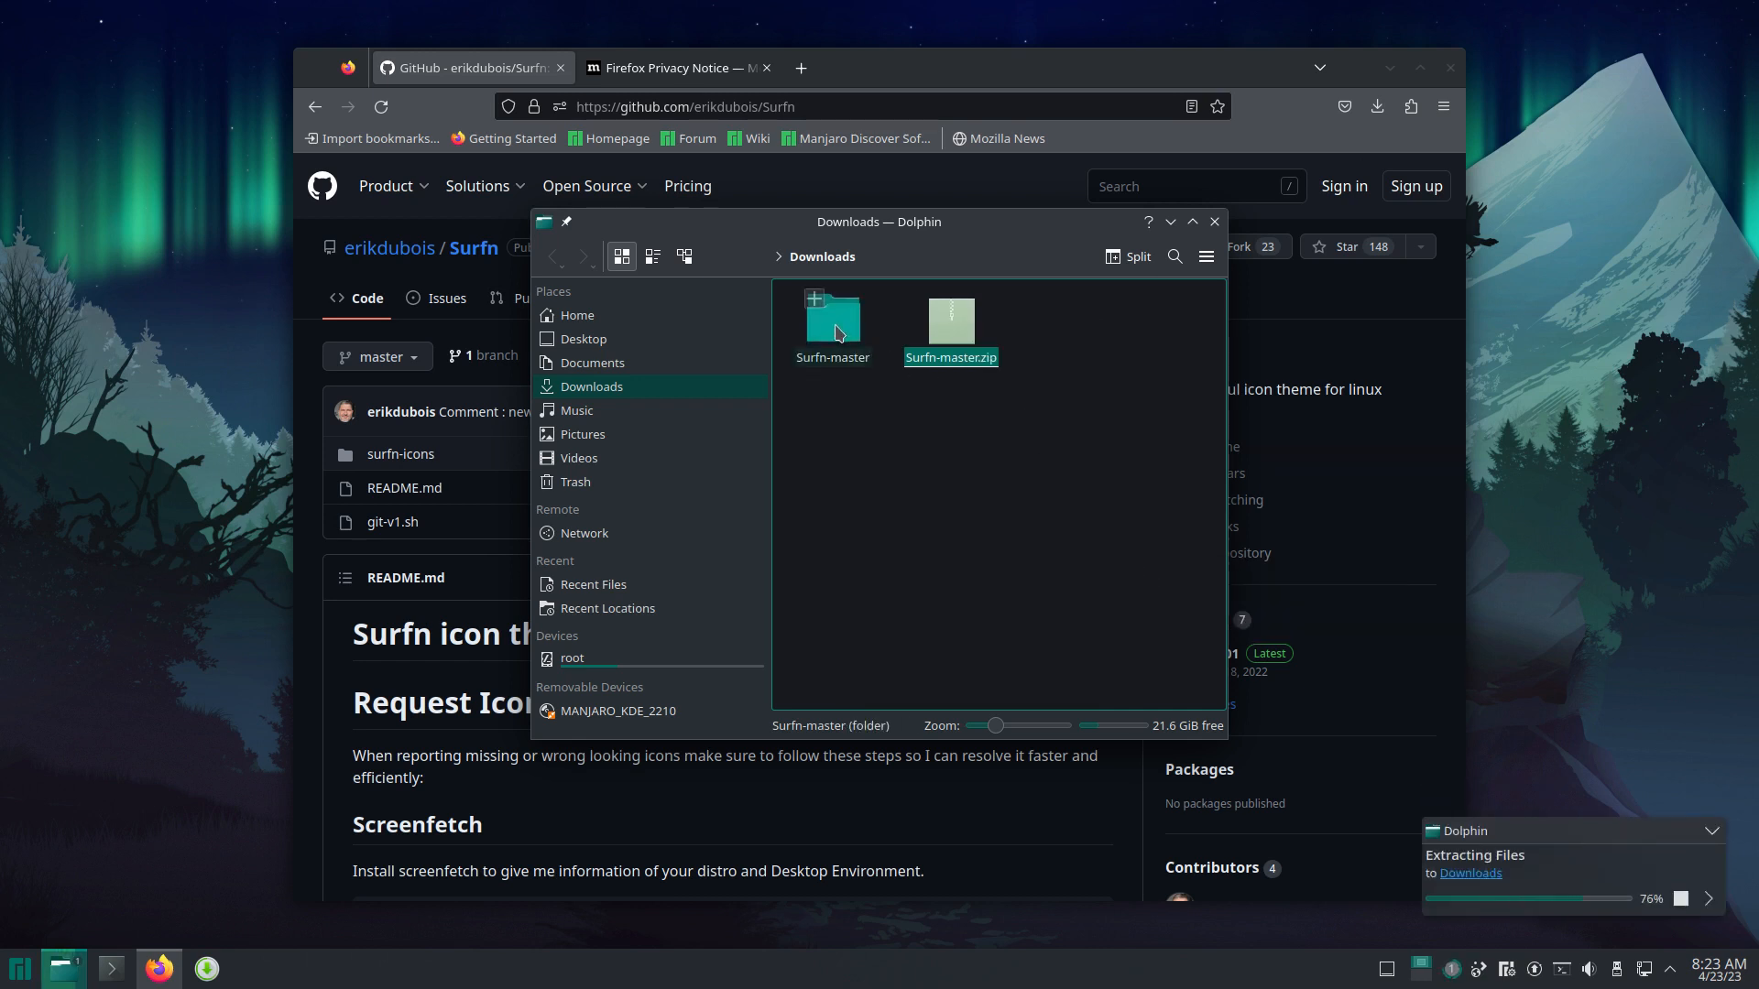
# Step: Open Surfn-master > surfn-icons and select all 22 Surfn theme folders
pyautogui.doubleClick(839, 331)
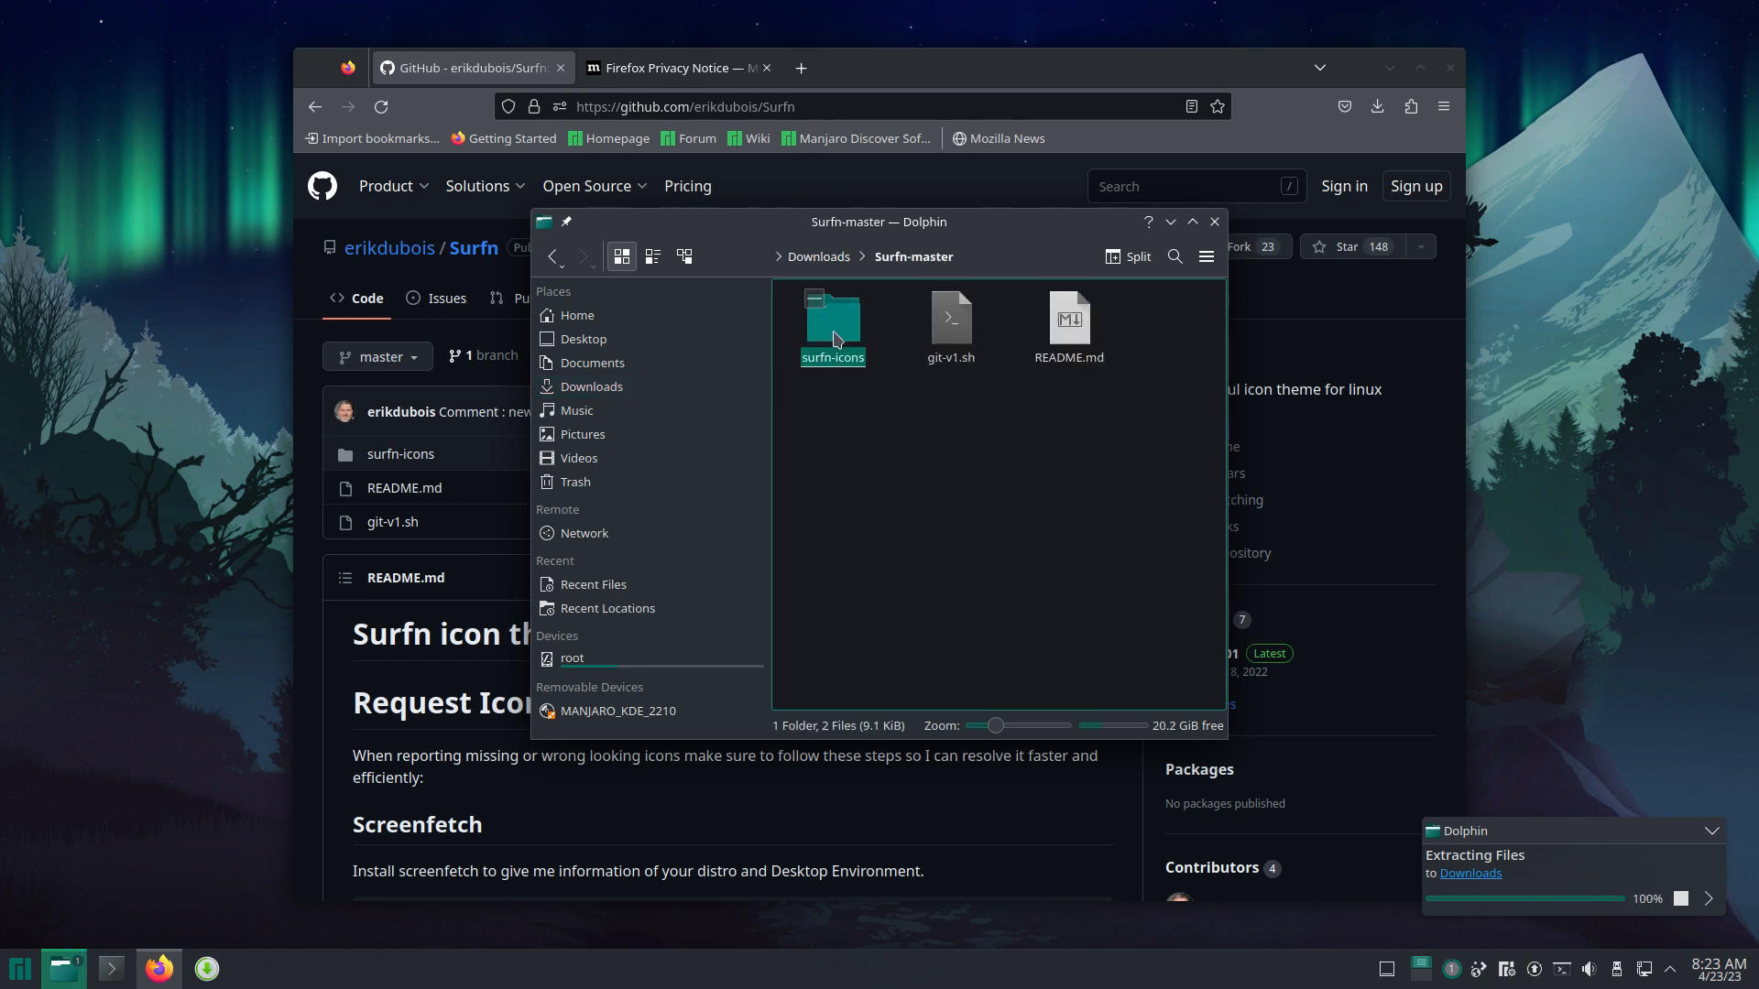
pyautogui.doubleClick(833, 335)
pyautogui.click(849, 520)
pyautogui.hotkey('ctrl', 'a')
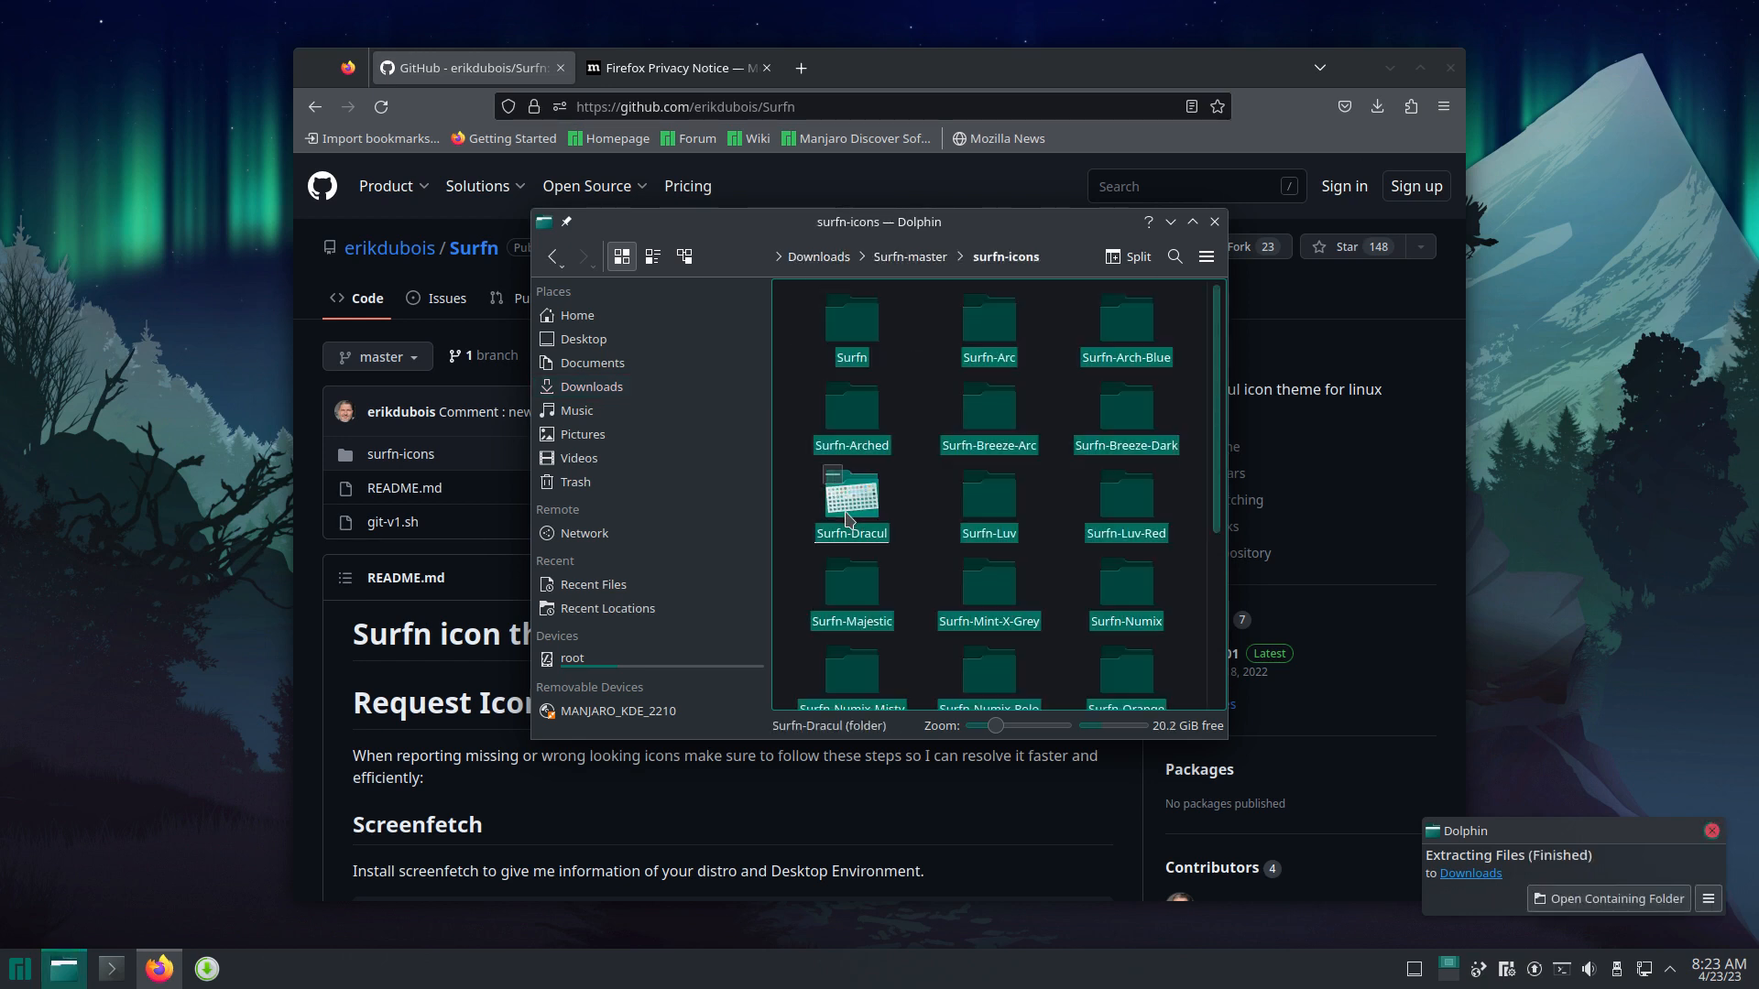
# Step: Go to Home, show hidden files, and maximize the Dolphin window
pyautogui.click(593, 311)
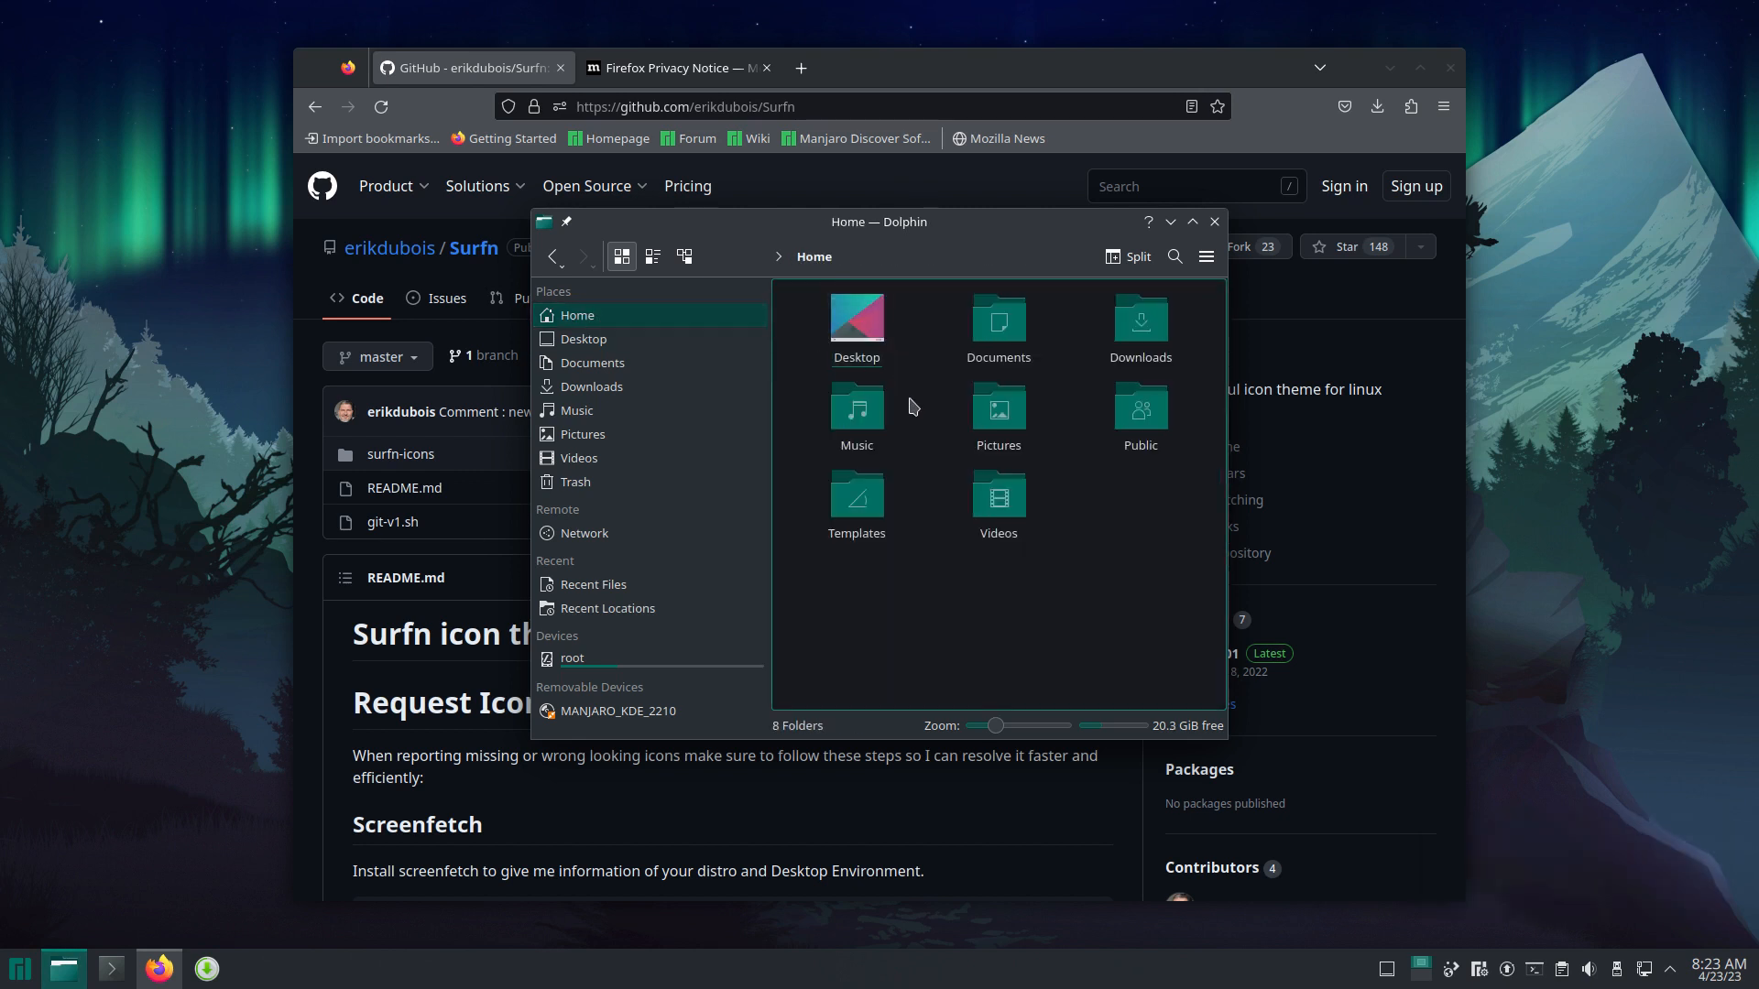
pyautogui.hotkey('ctrl', 'h')
pyautogui.click(1192, 222)
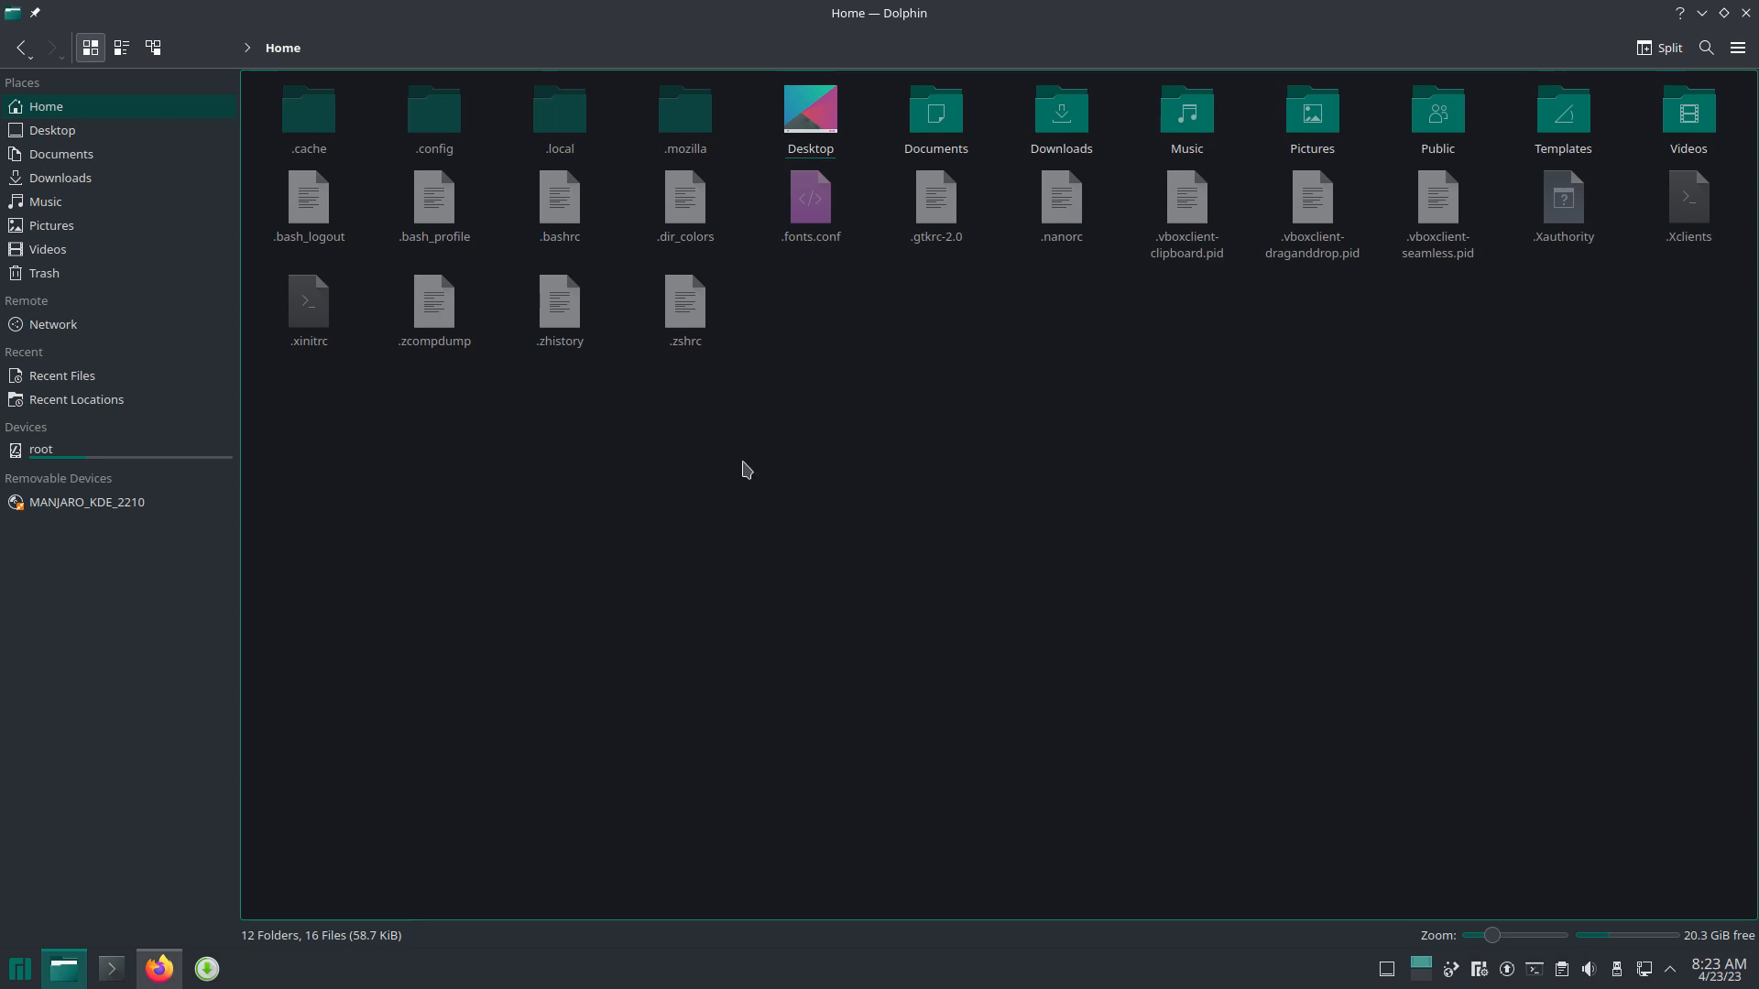
# Step: Create a new folder named icons in ~/.local/share
pyautogui.doubleClick(561, 128)
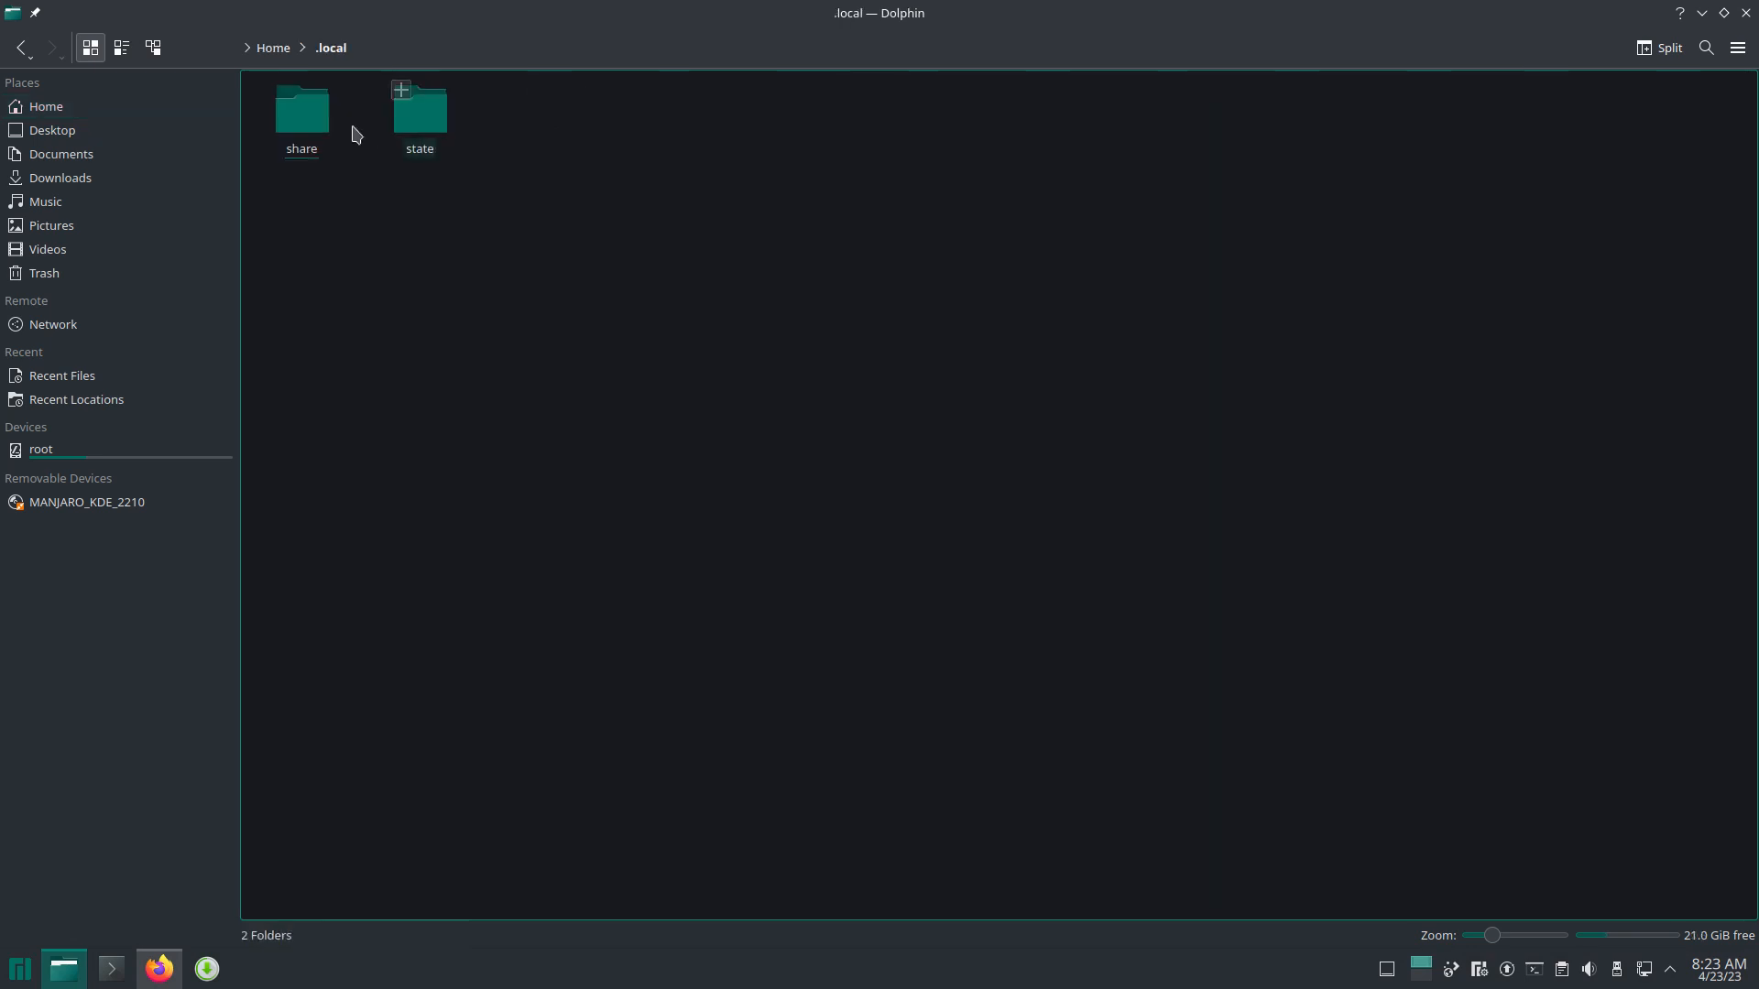
pyautogui.doubleClick(321, 124)
pyautogui.rightClick(882, 292)
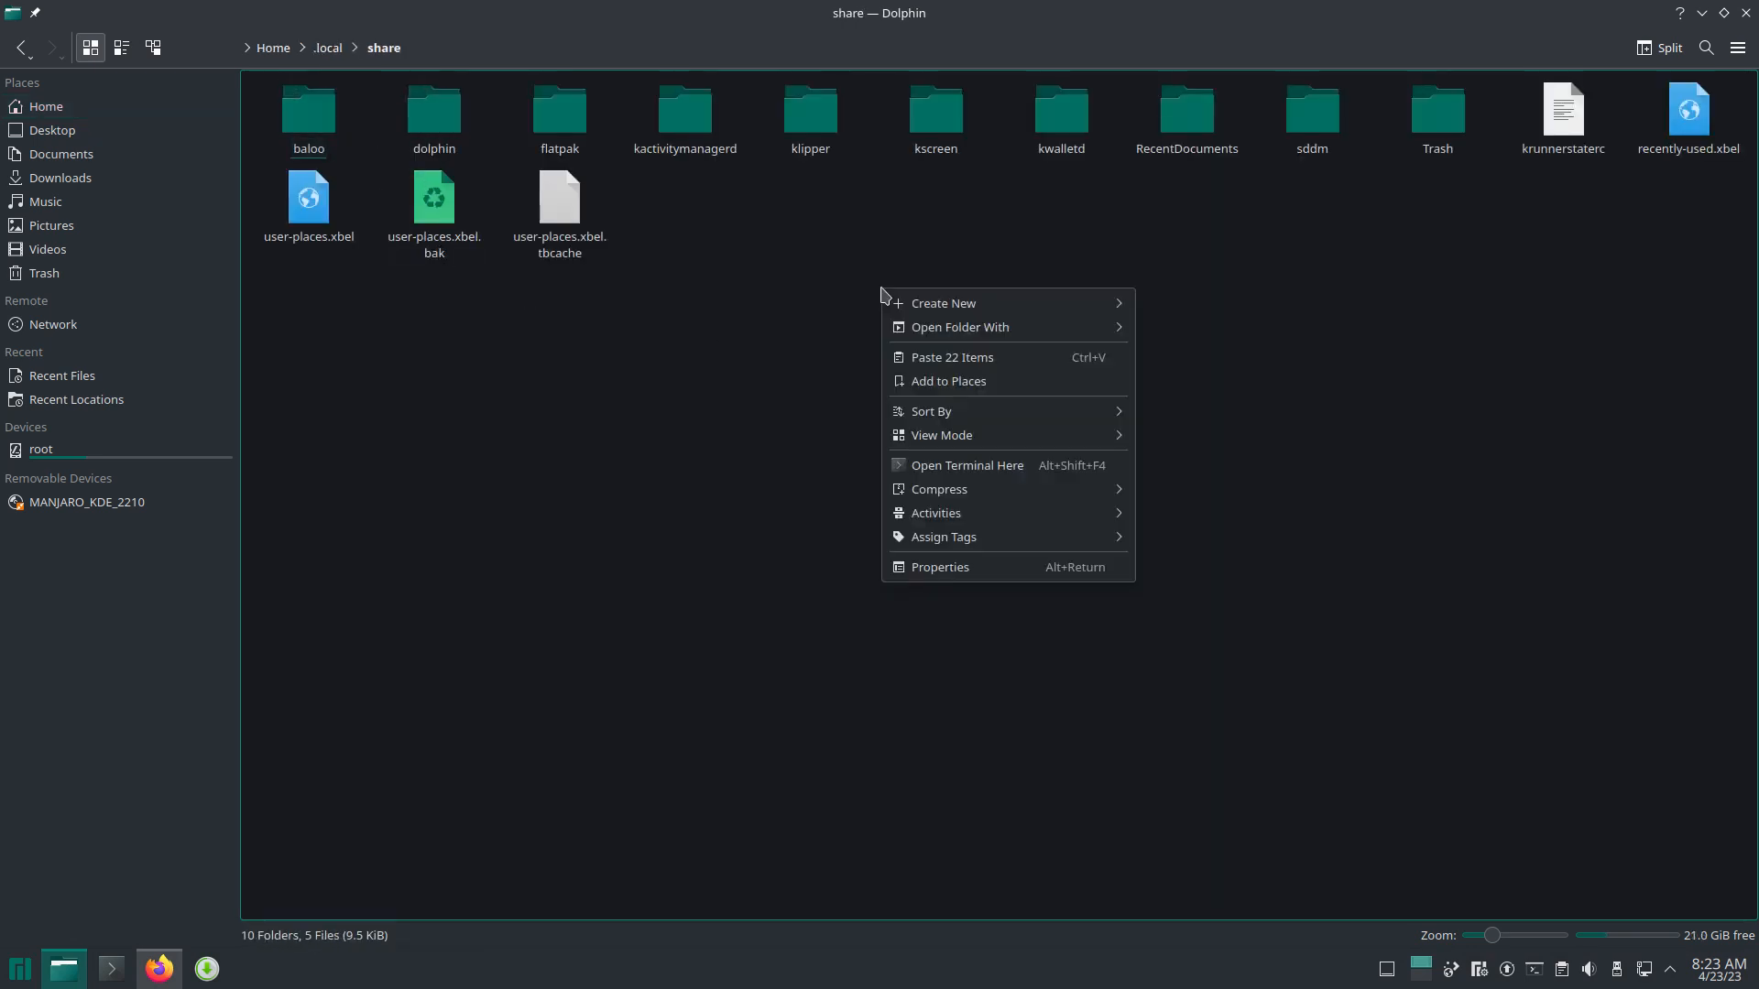
pyautogui.moveTo(986, 305)
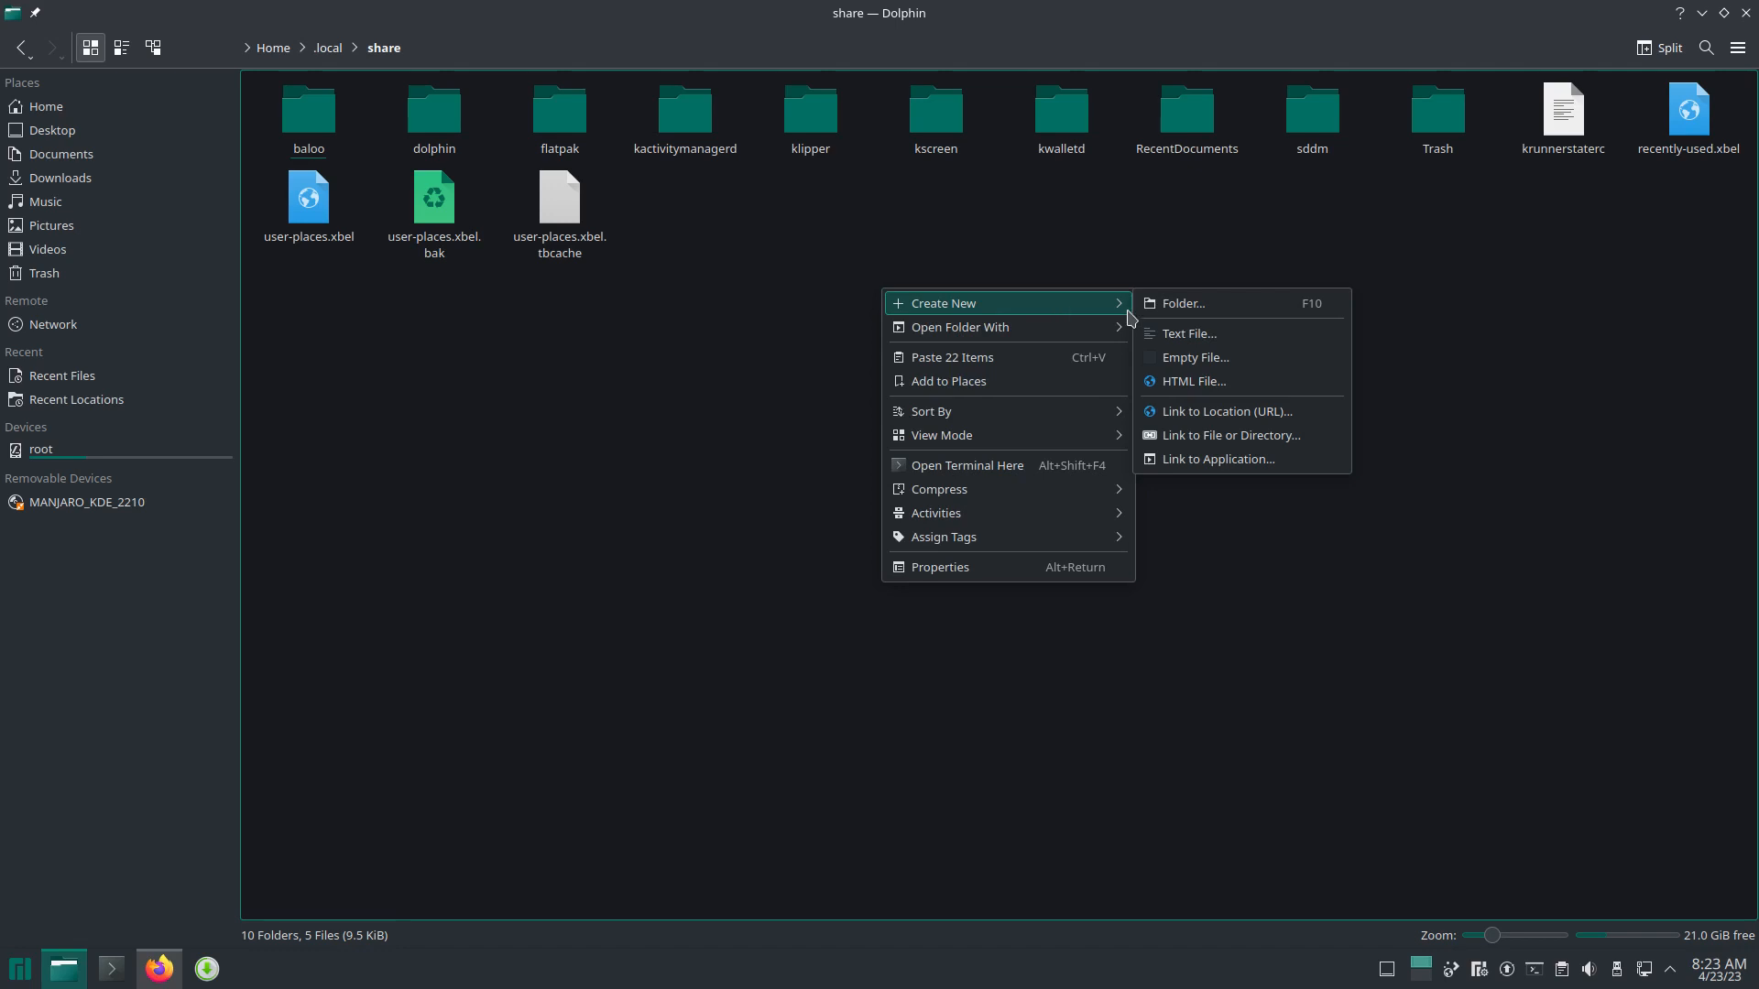
pyautogui.click(1184, 308)
pyautogui.write('icons')
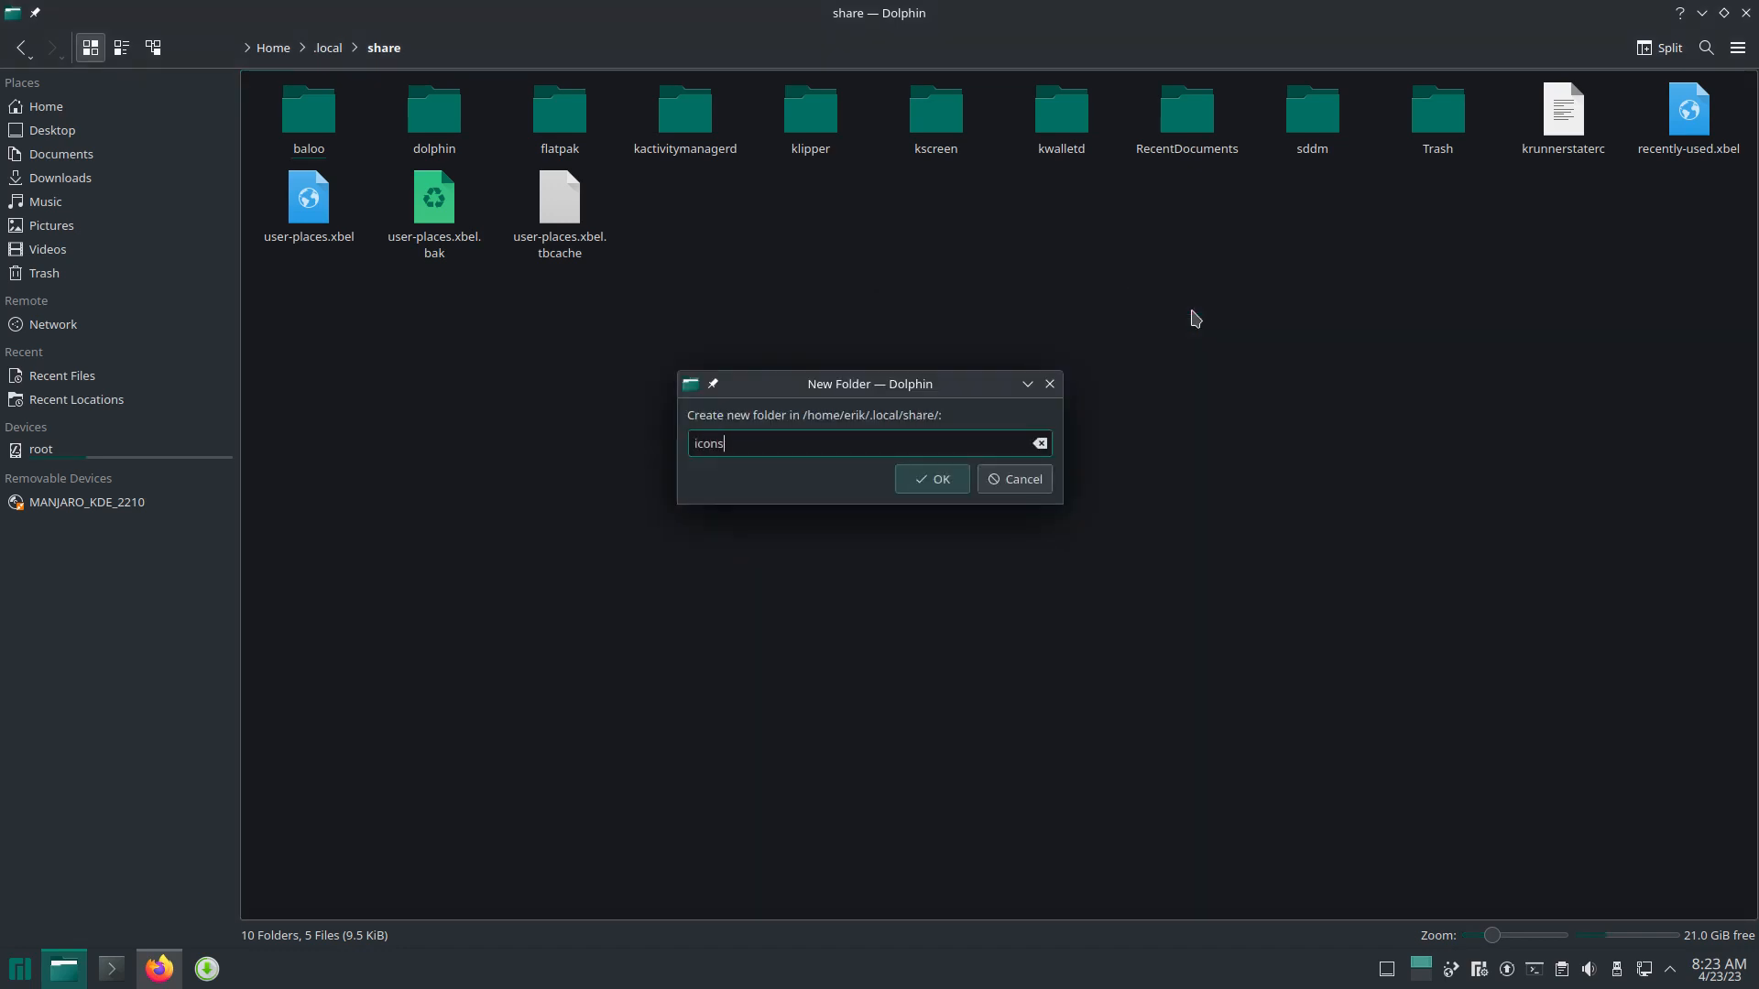
pyautogui.press('Return')
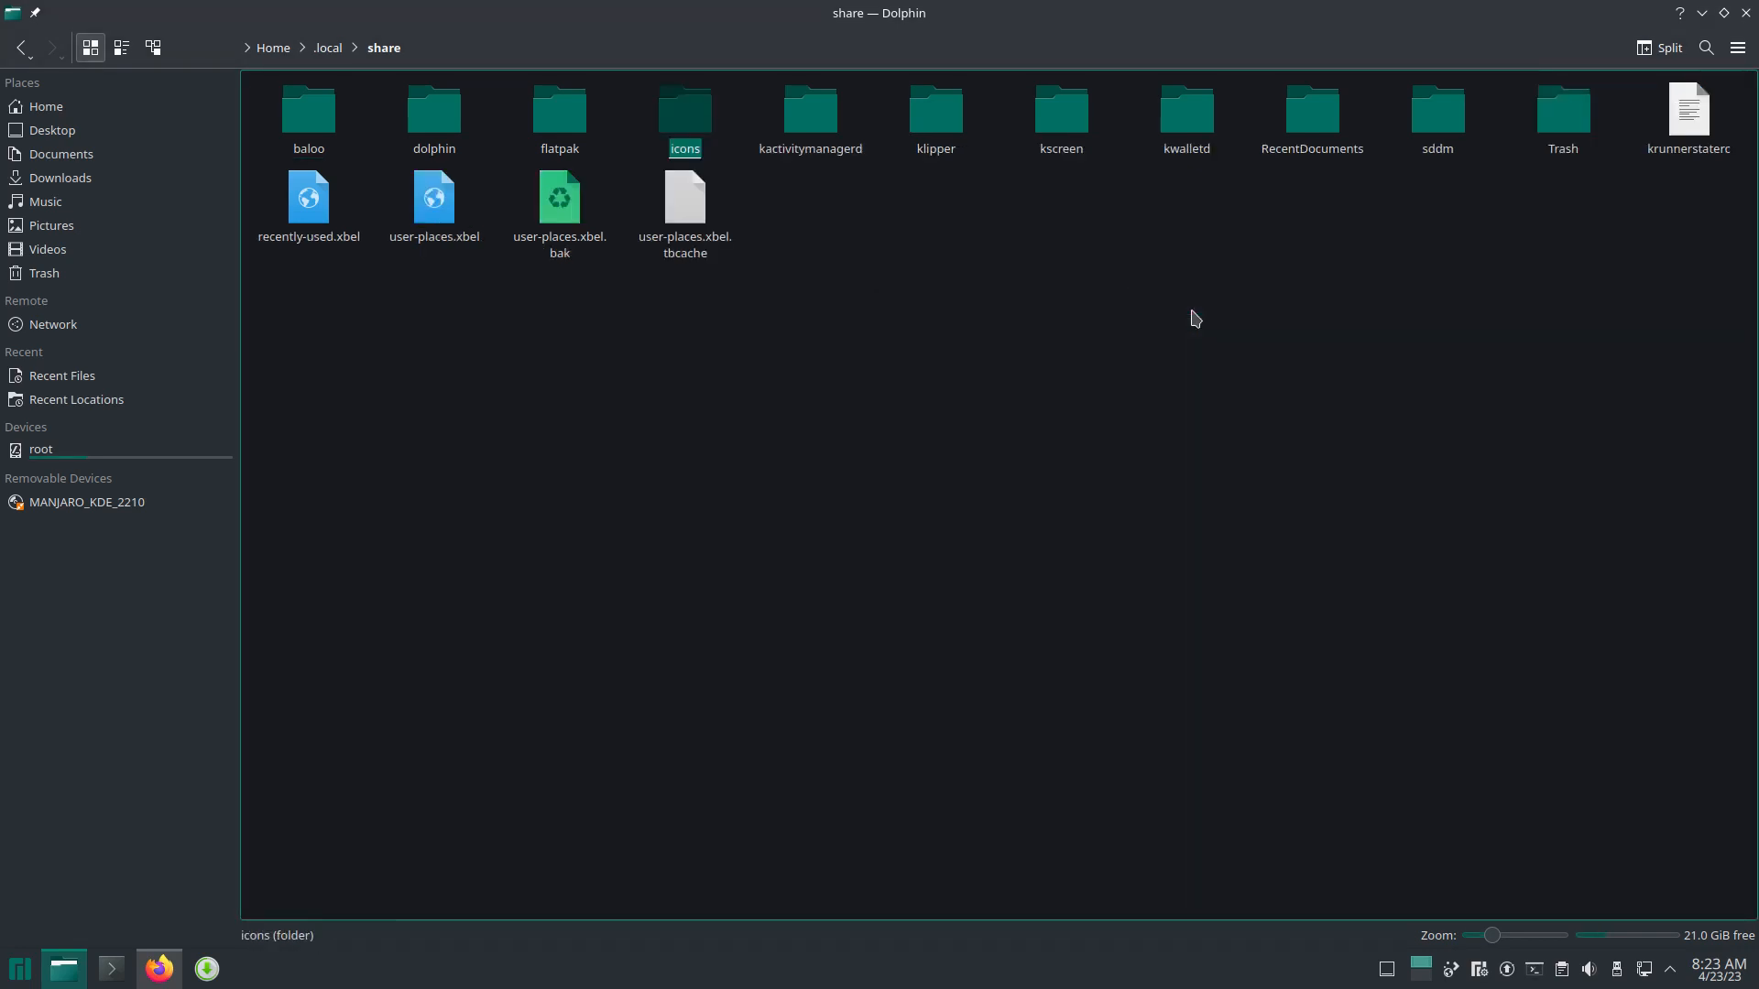
# Step: Paste the 22 Surfn theme folders into the new icons folder
pyautogui.doubleClick(685, 111)
pyautogui.hotkey('ctrl', 'v')
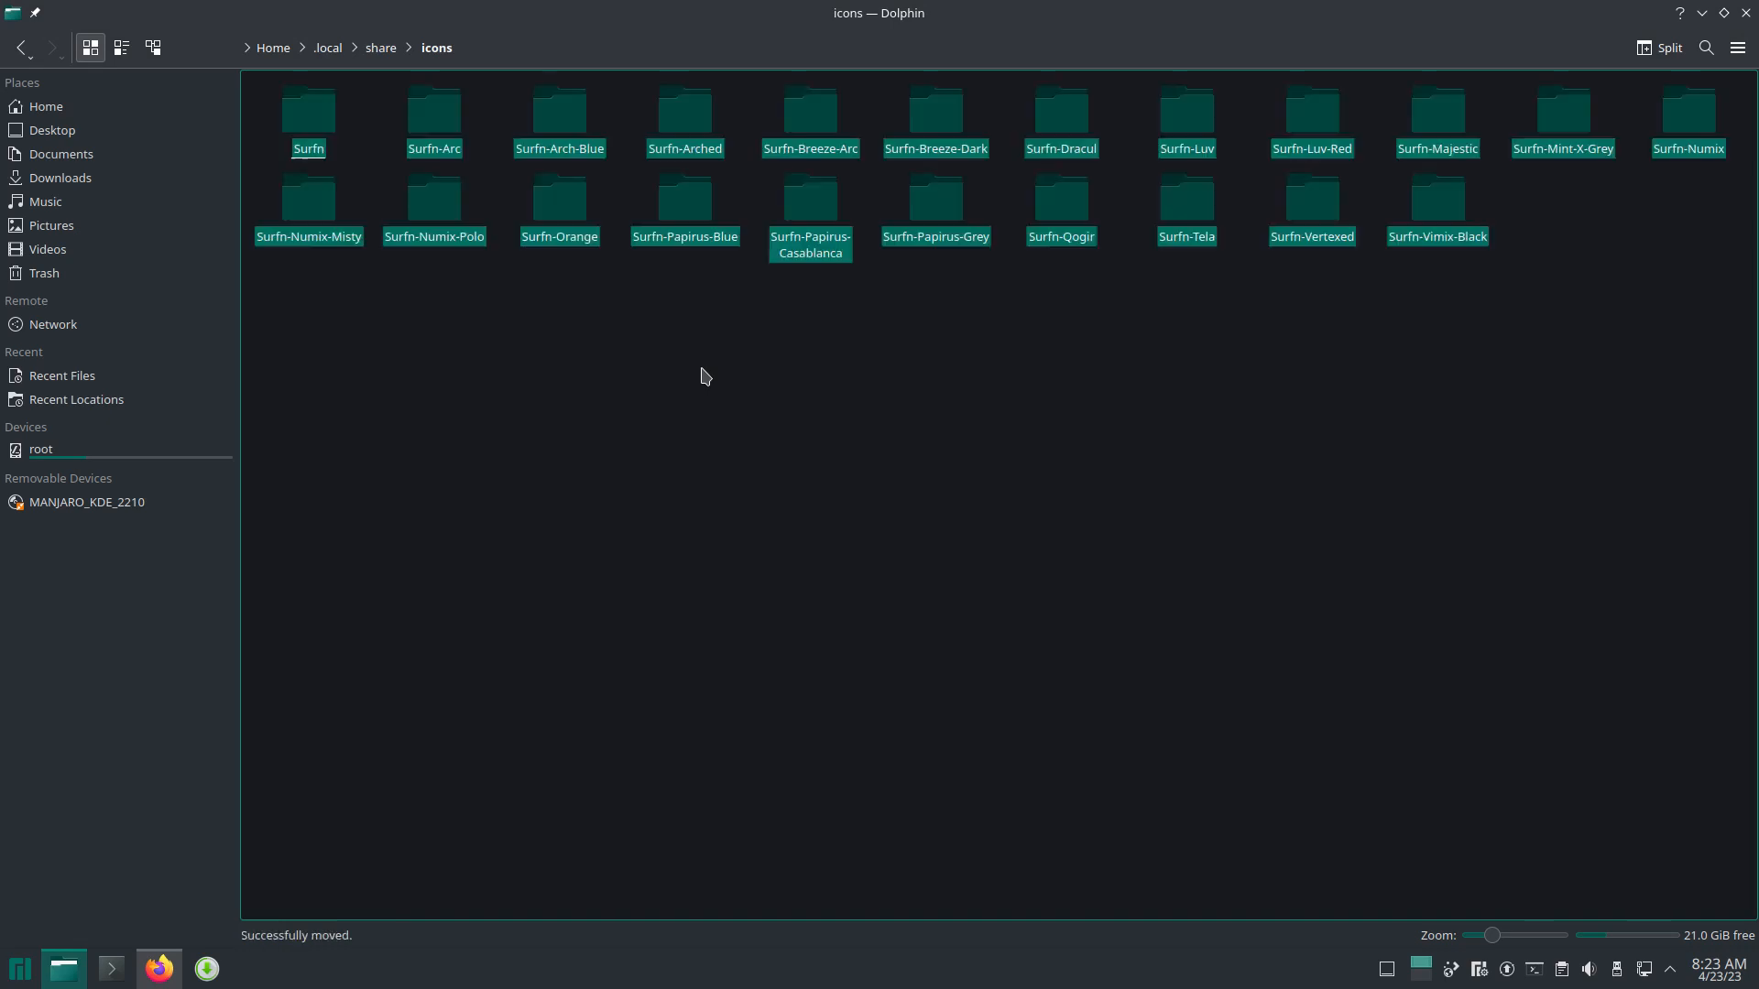
pyautogui.click(899, 351)
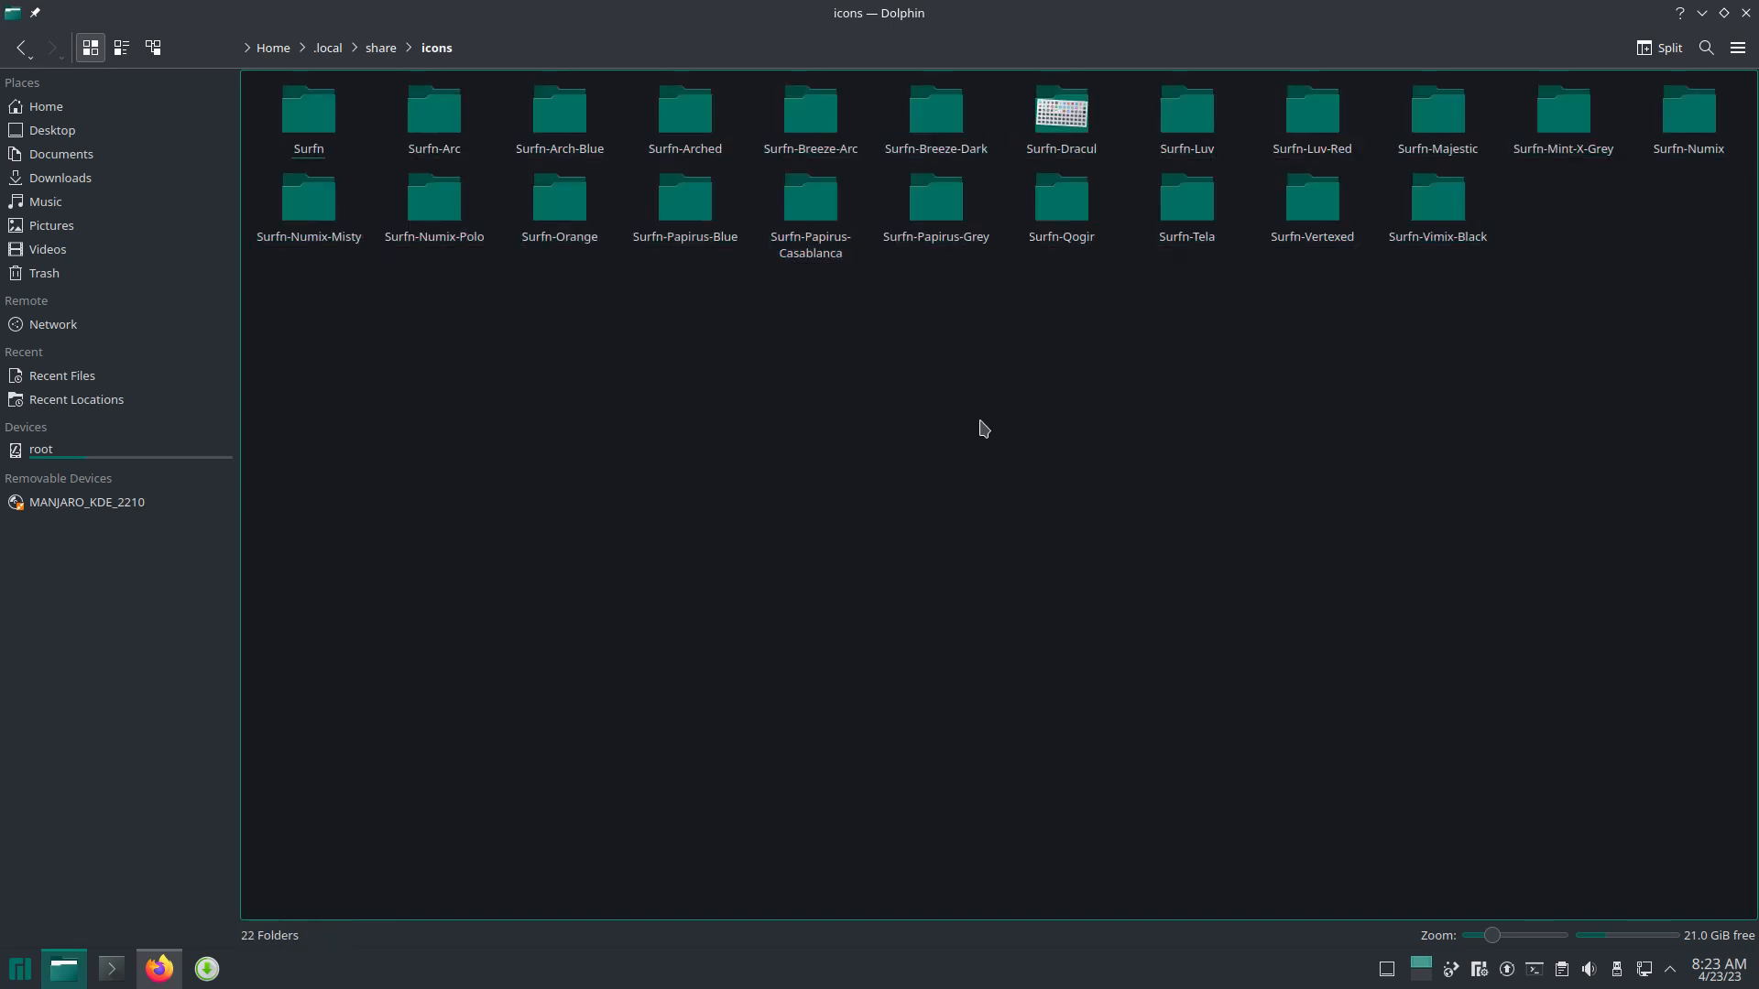
# Step: Close Dolphin and Firefox, then launch System Settings
pyautogui.click(1746, 15)
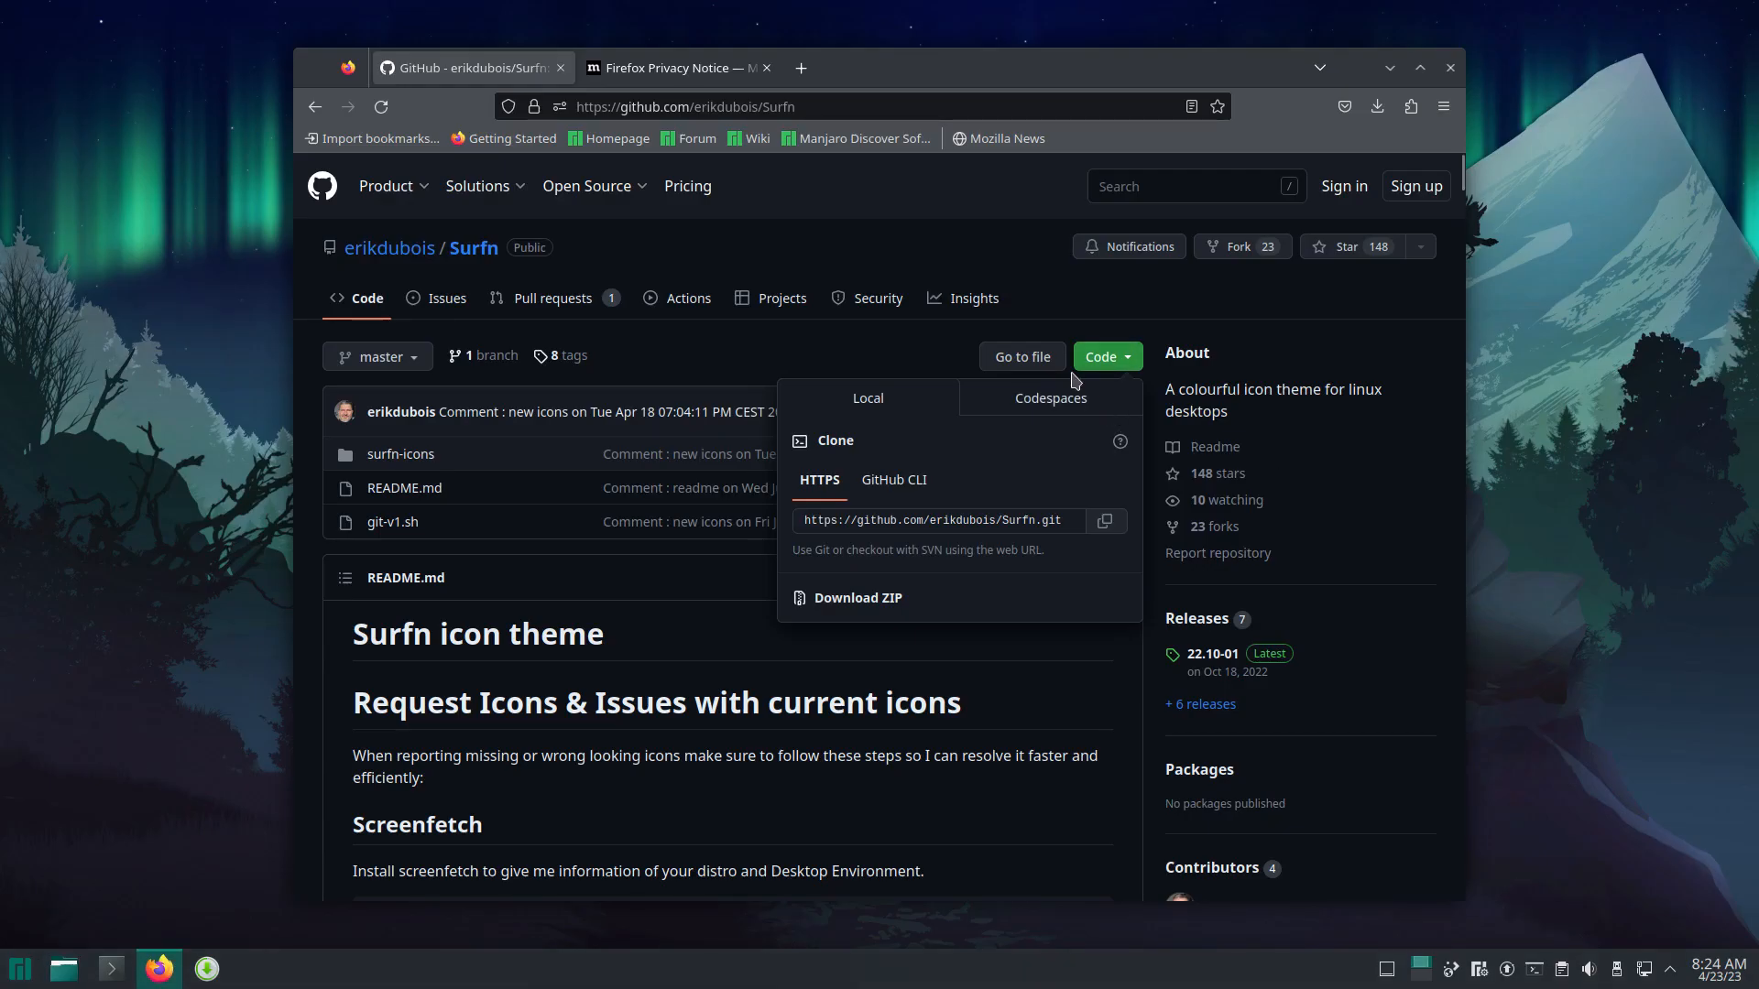
pyautogui.click(1450, 67)
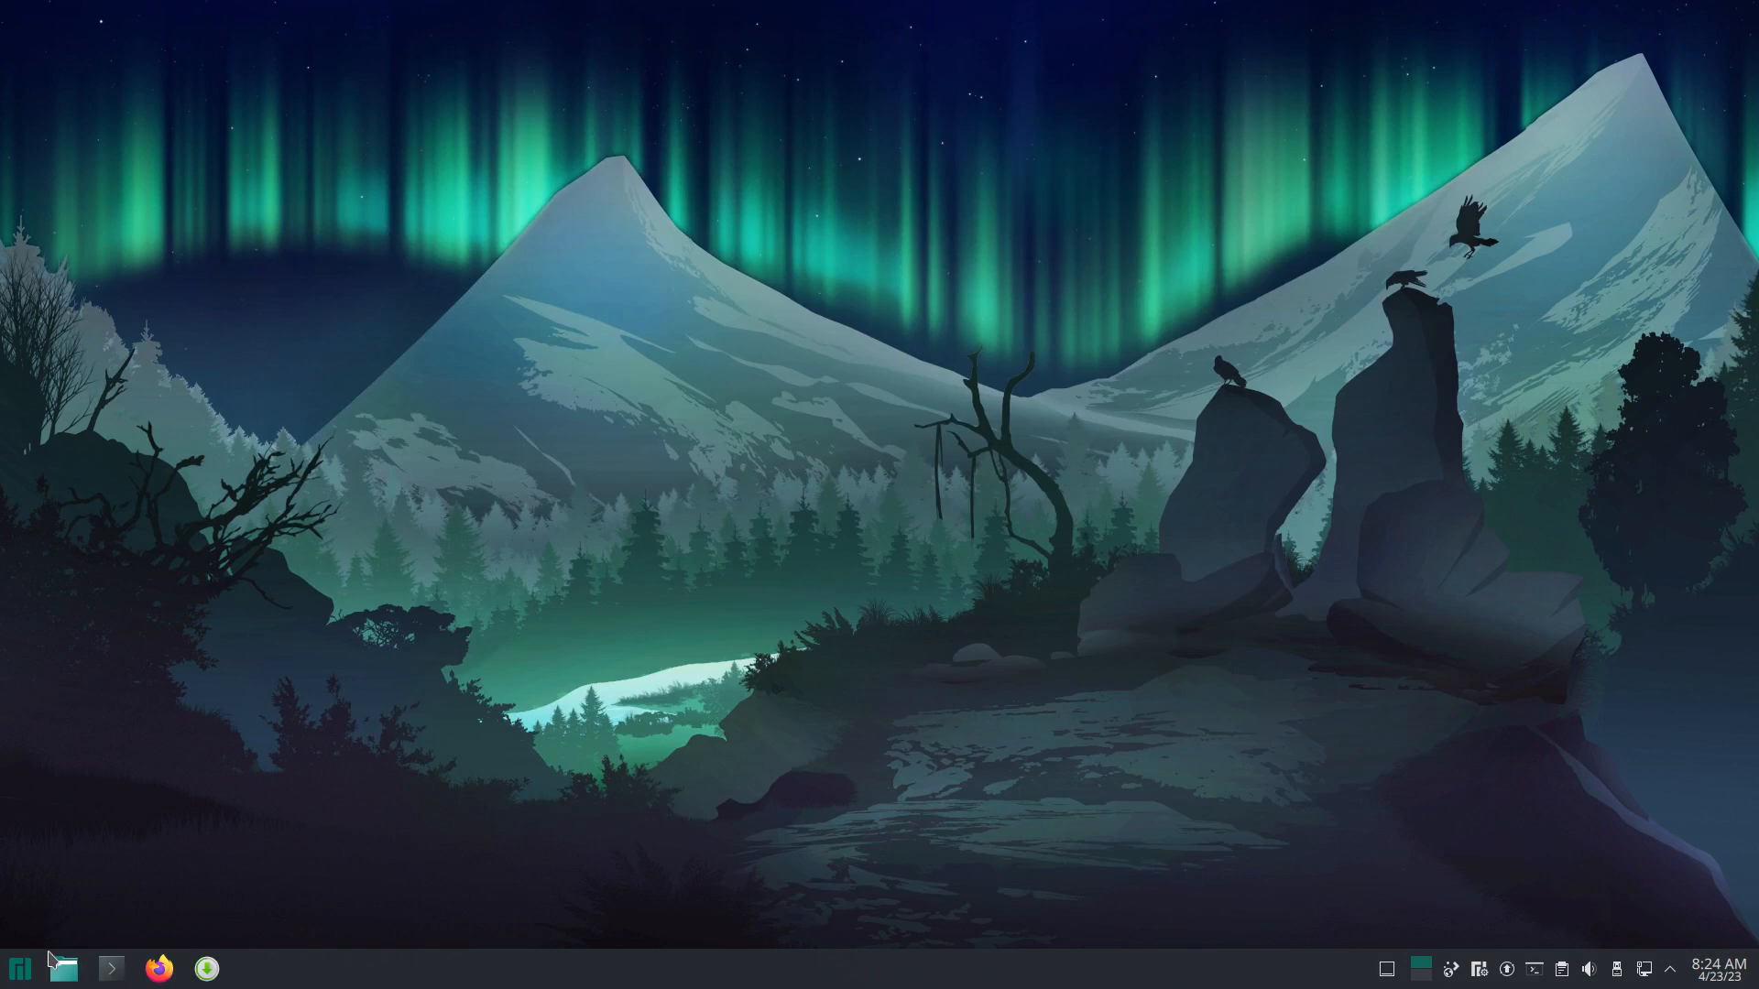
pyautogui.click(21, 978)
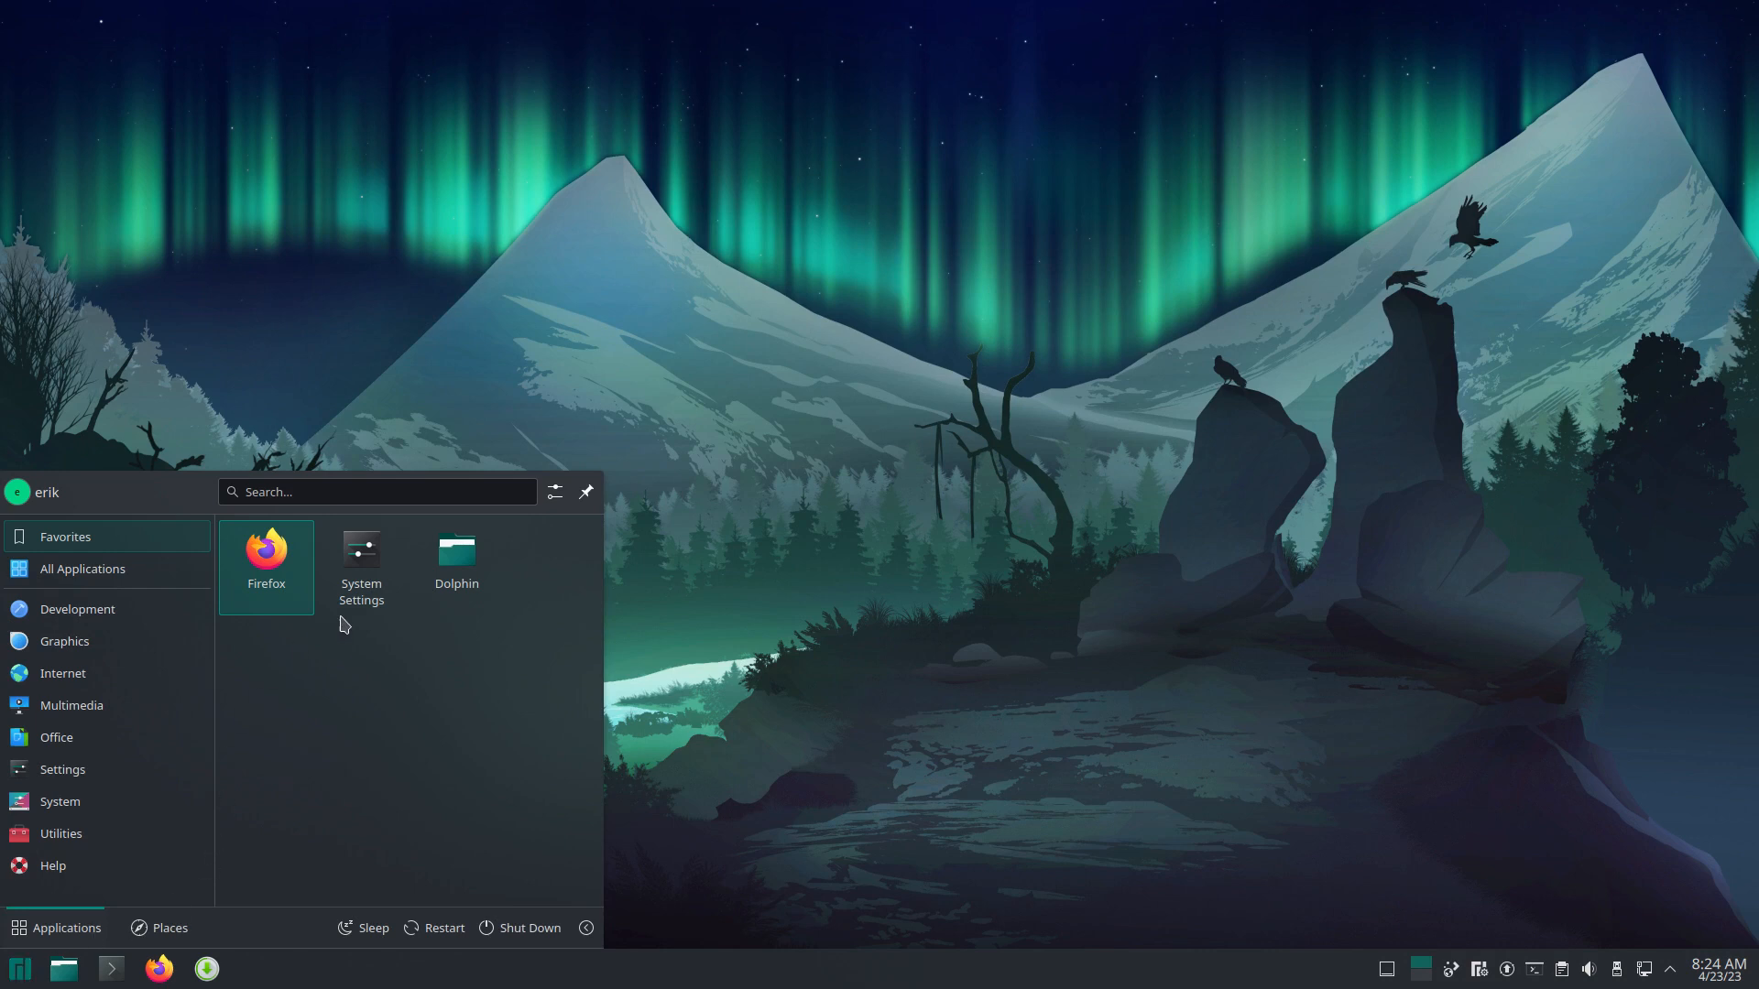
pyautogui.click(360, 591)
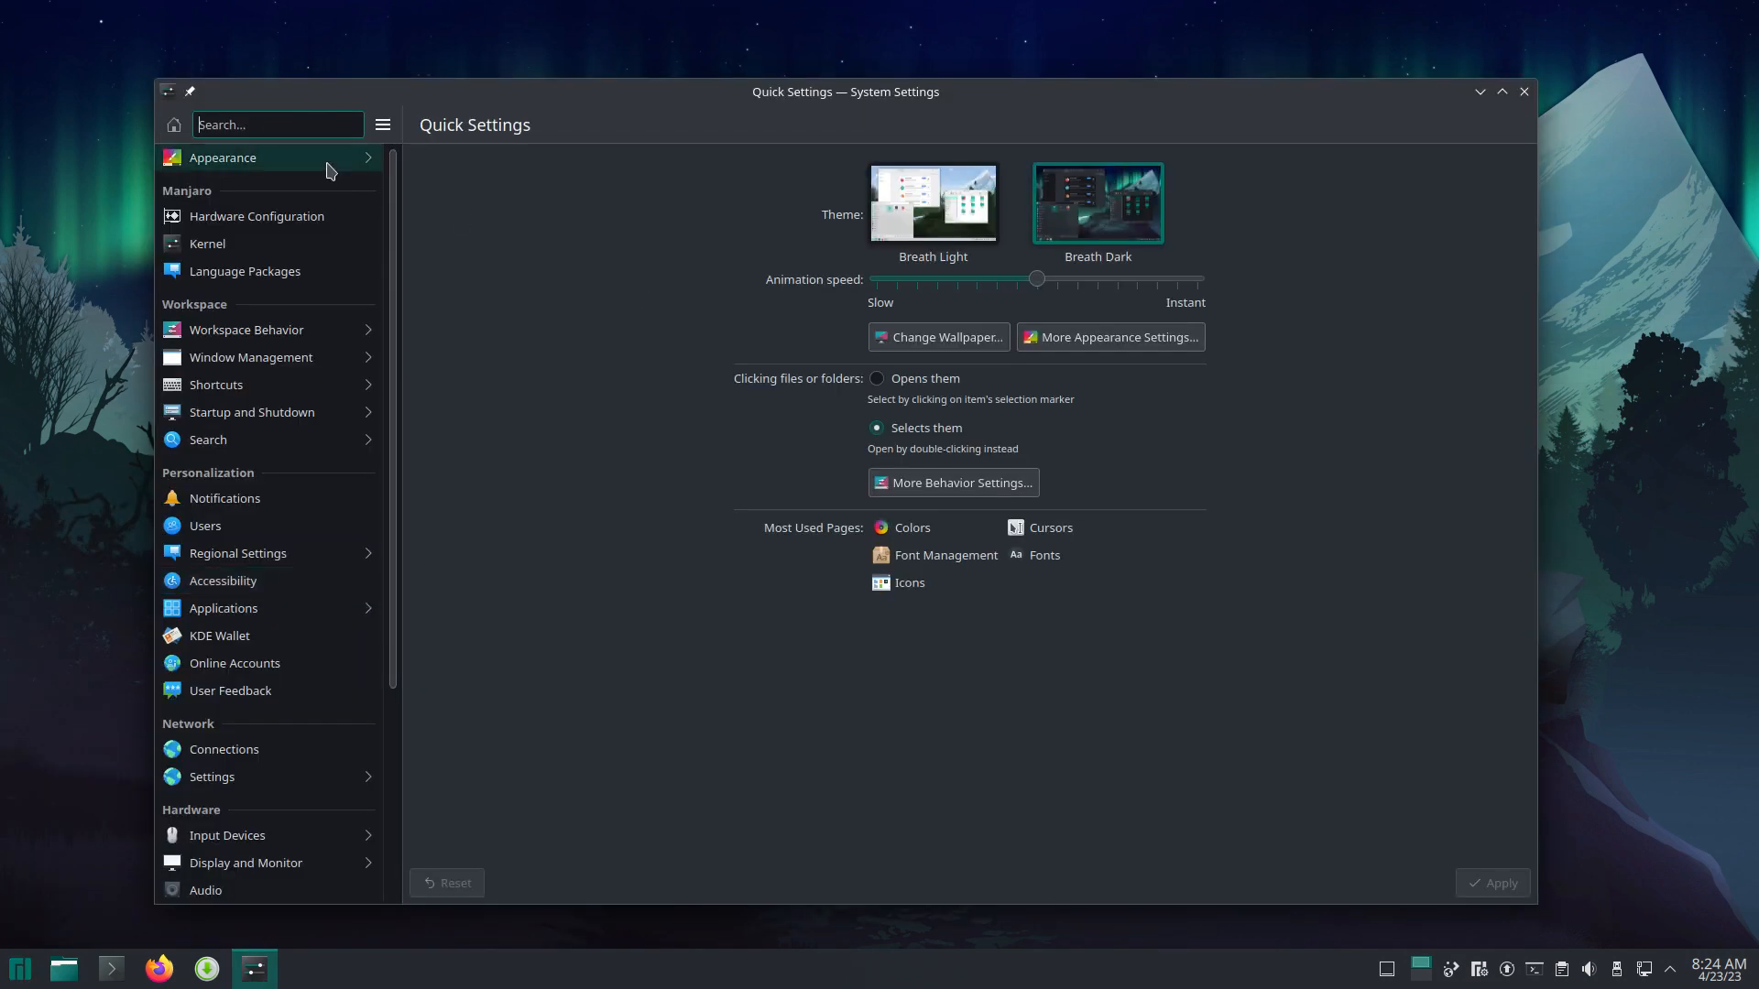
# Step: Choose Surfn Breeze Arc under Appearance > Icons
pyautogui.click(327, 159)
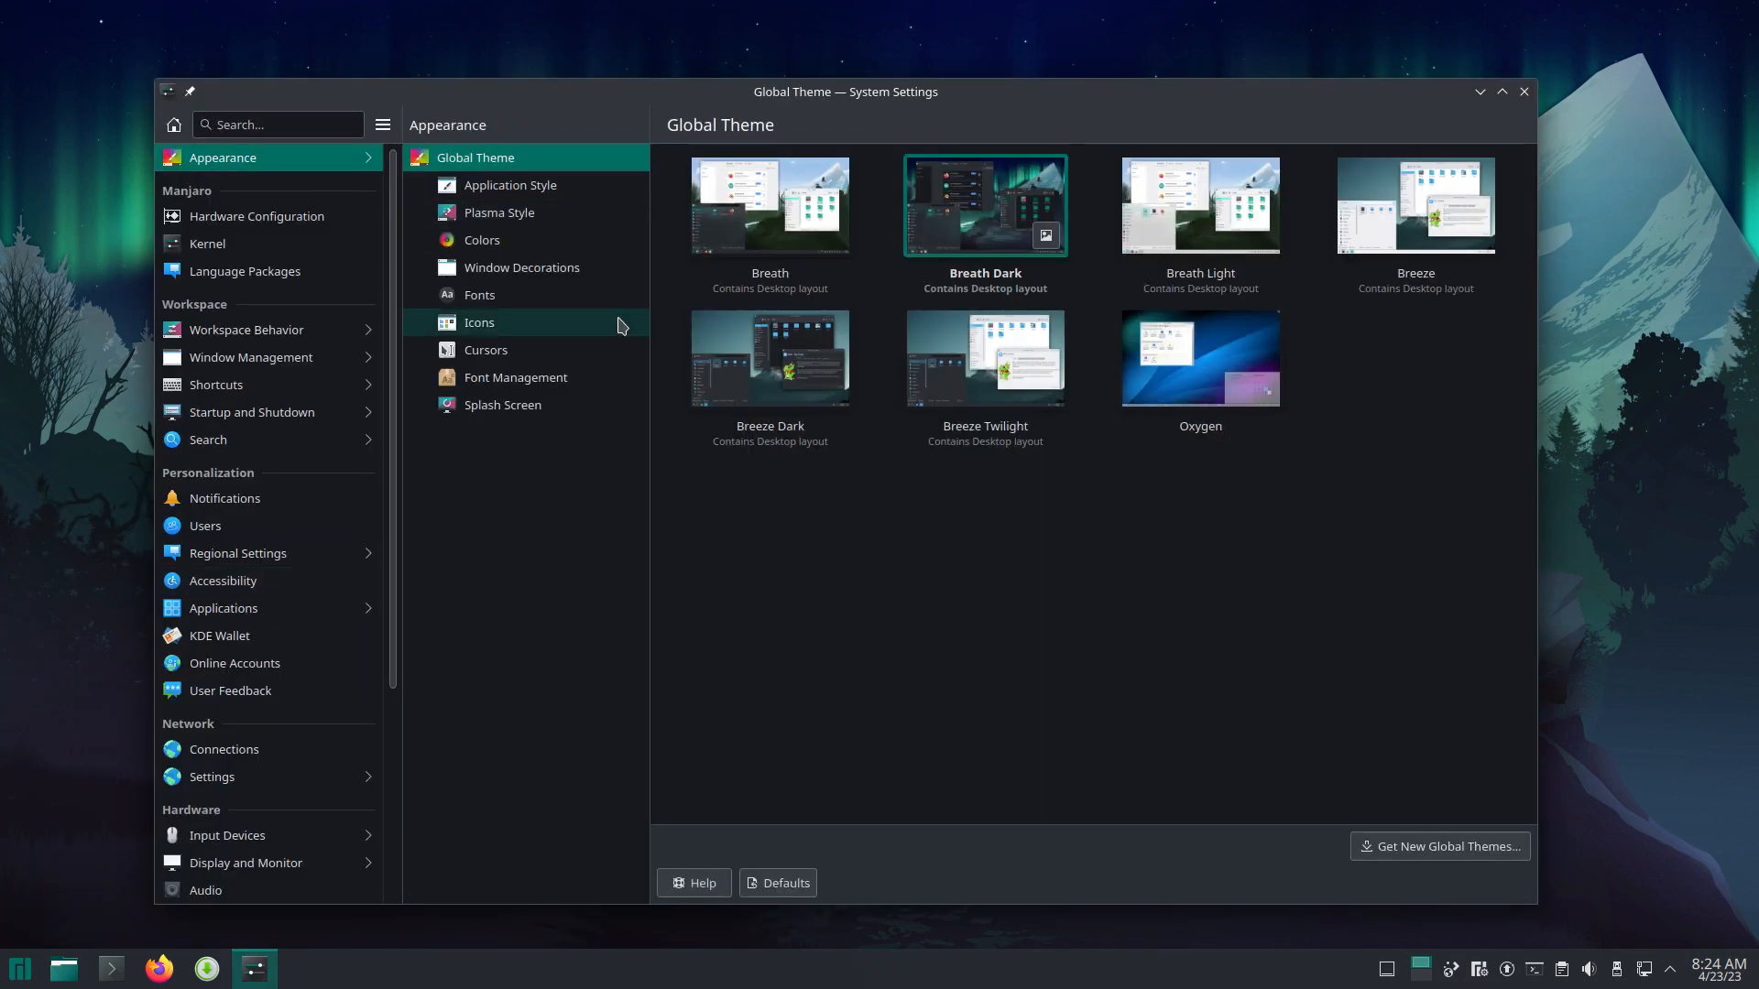
pyautogui.click(520, 341)
pyautogui.click(530, 329)
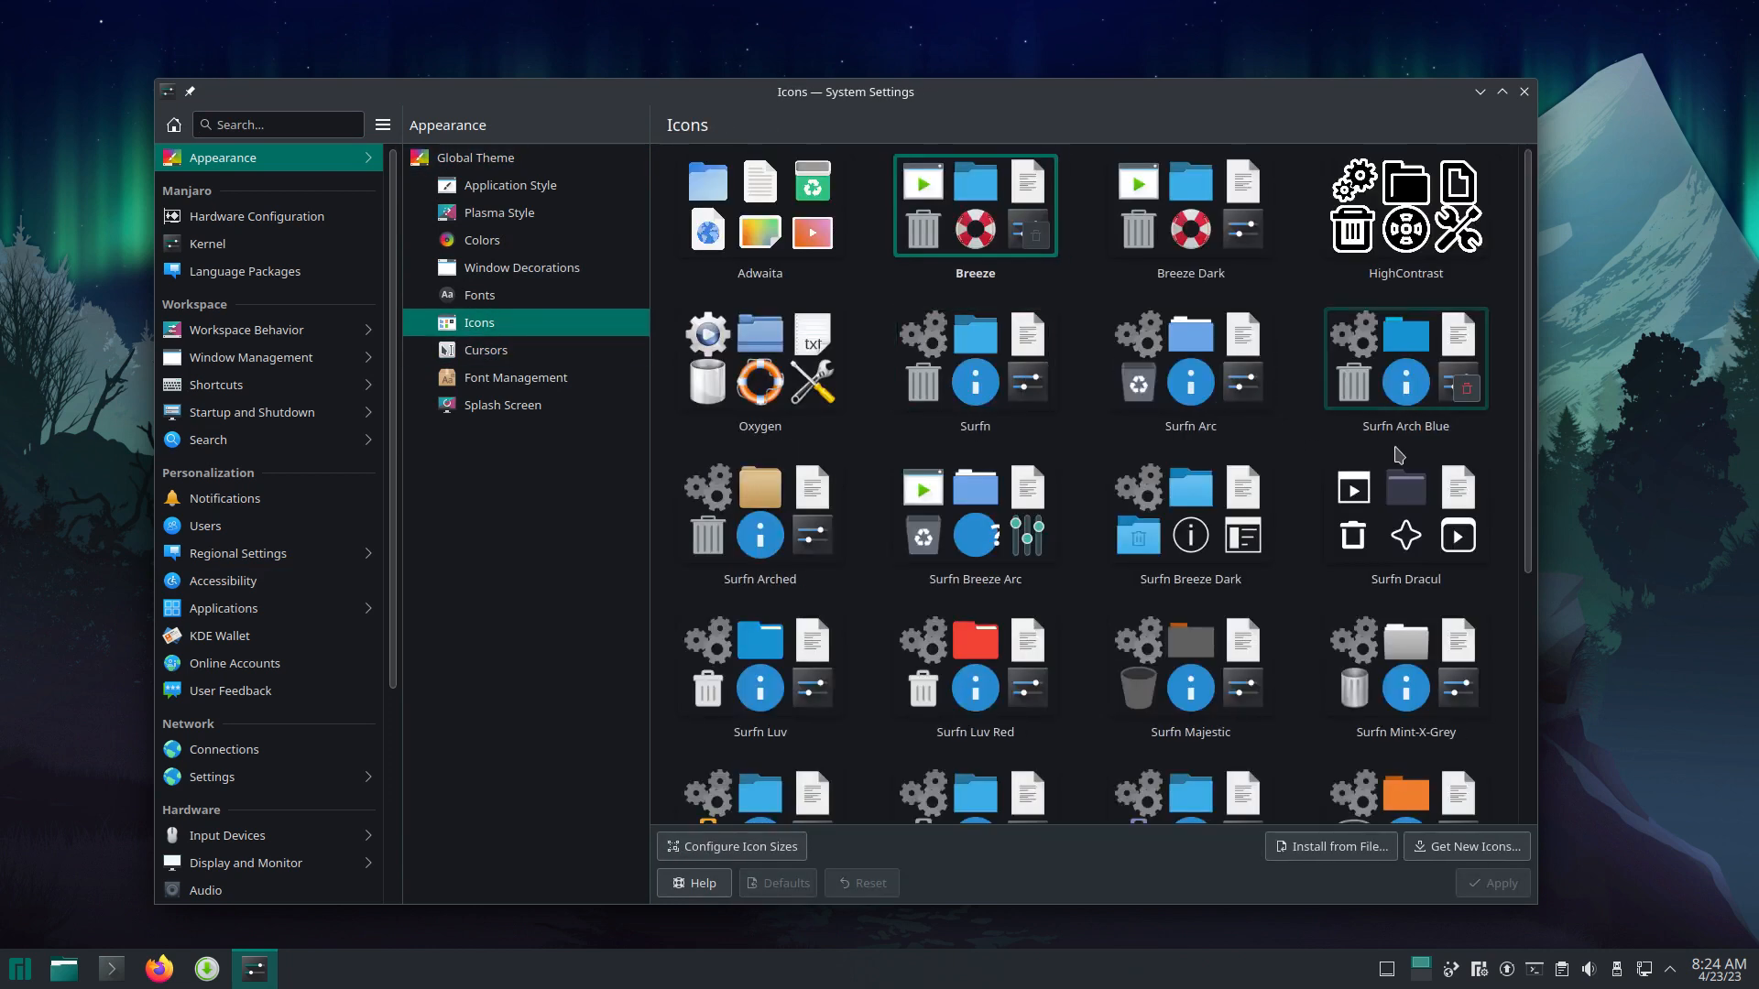
pyautogui.click(1005, 544)
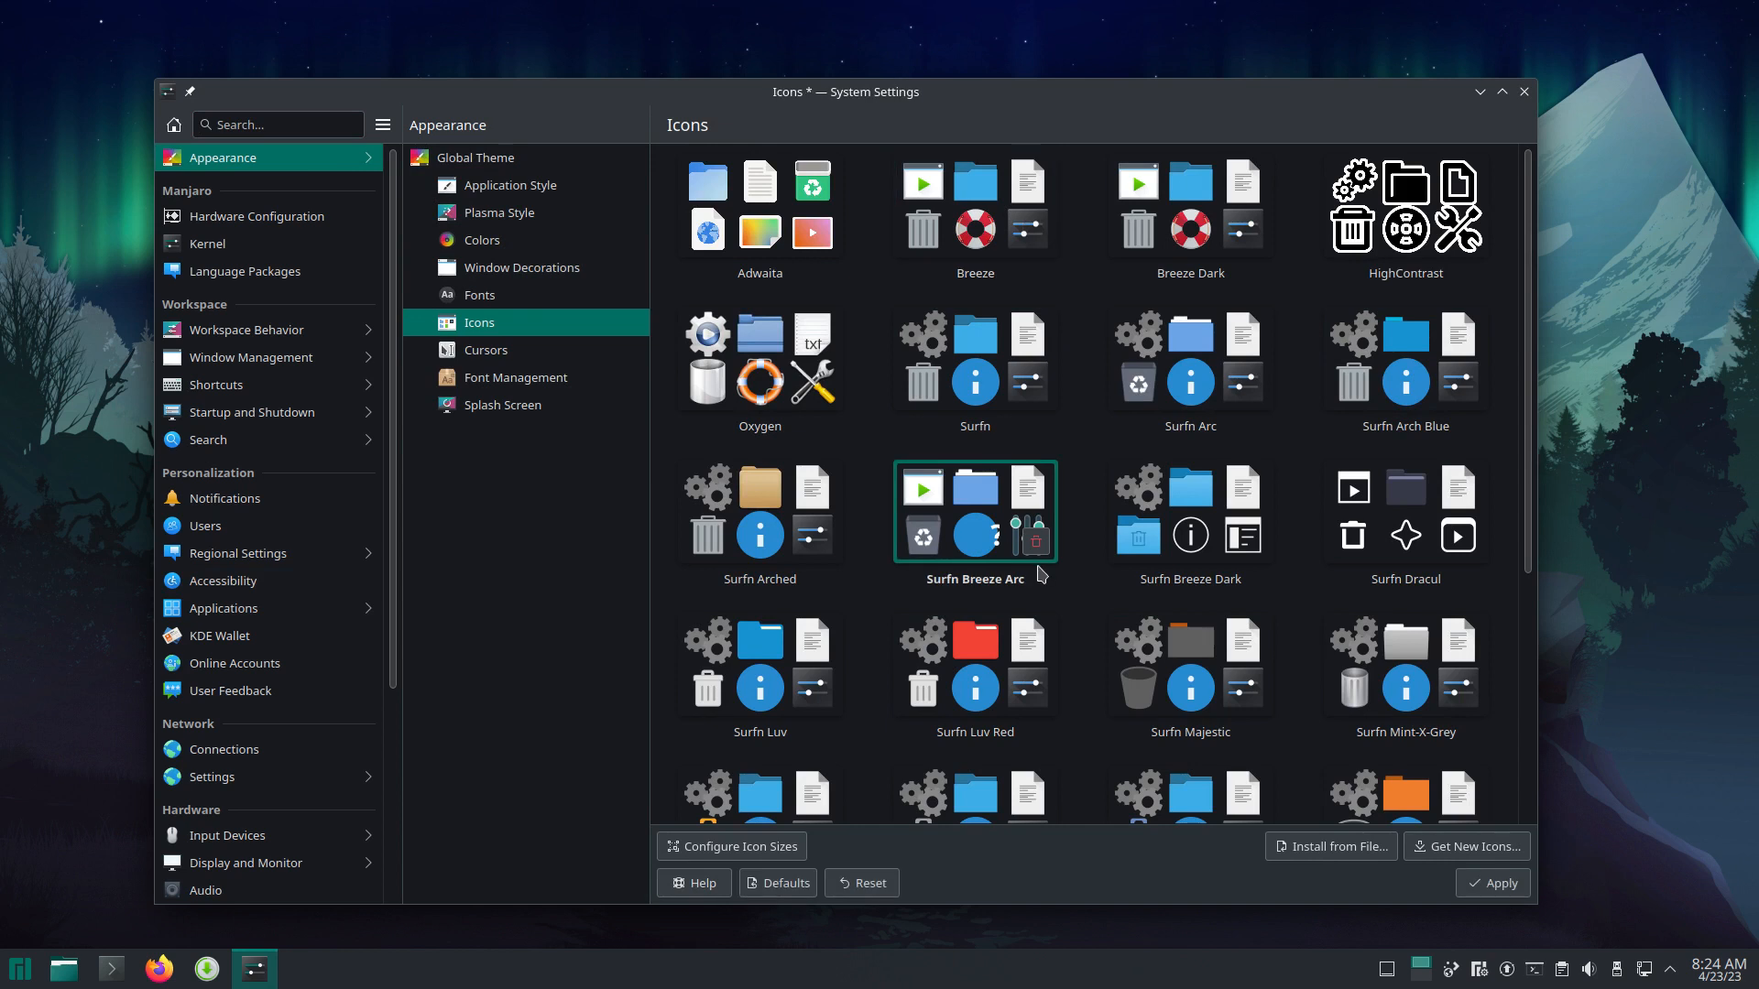
pyautogui.scroll(-5, 1173, 572)
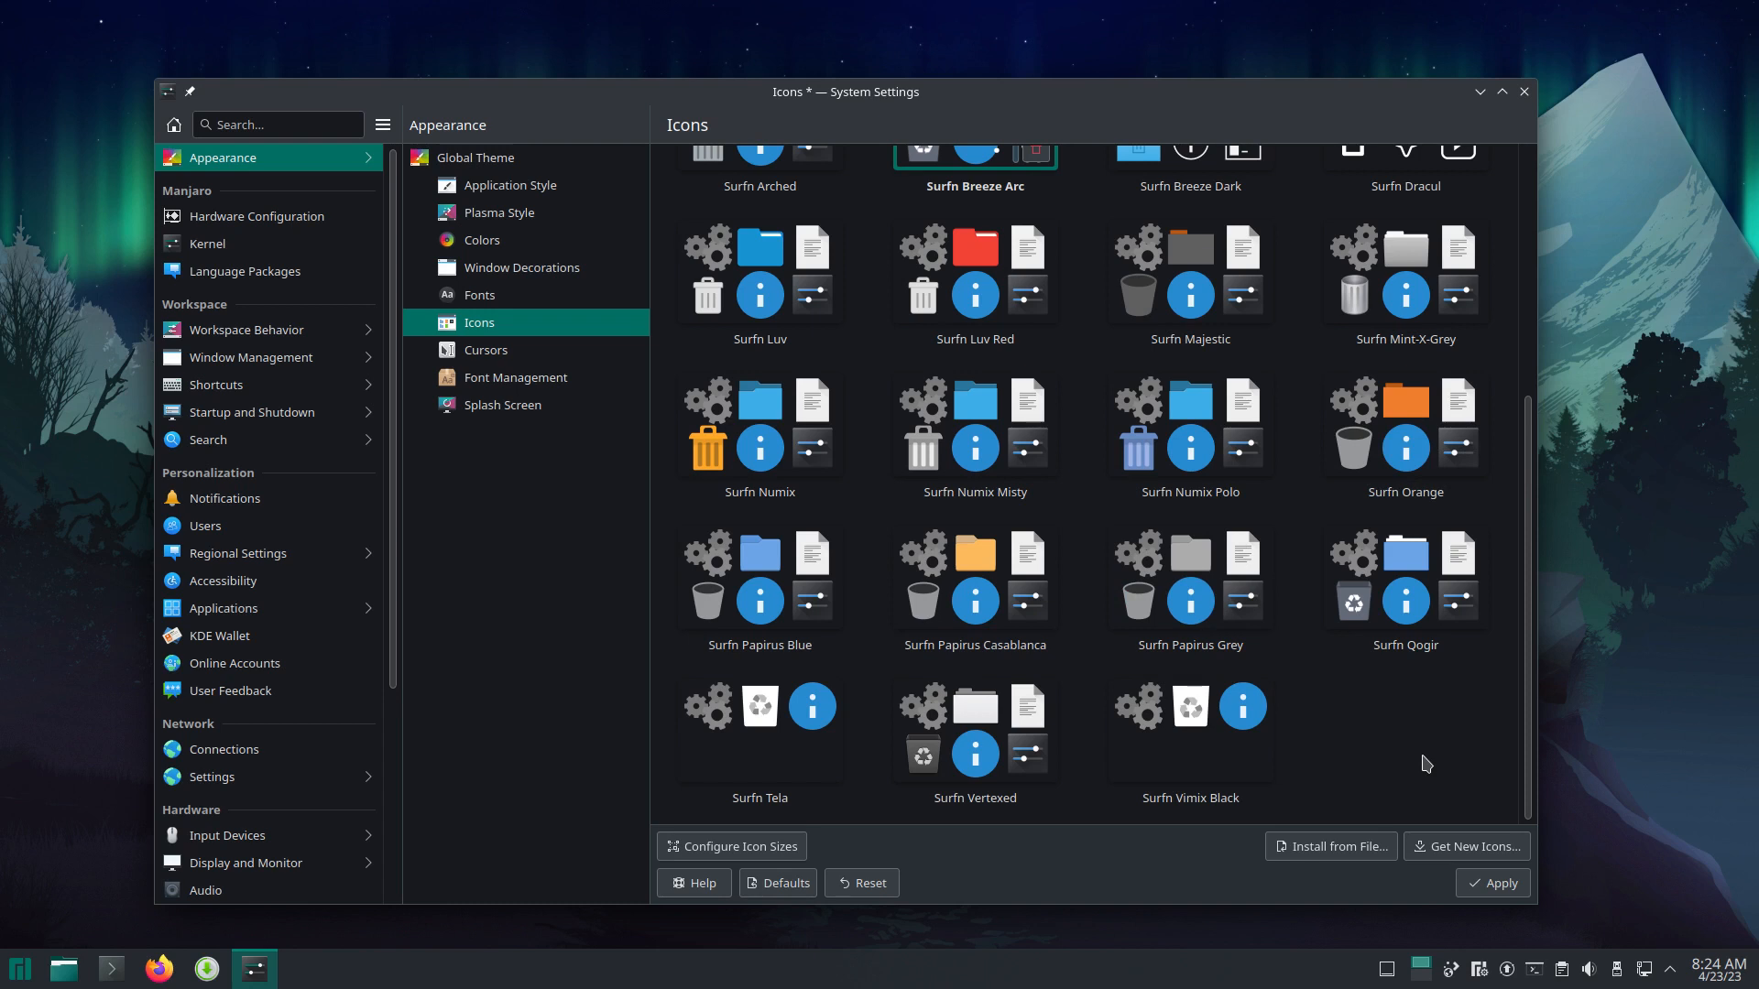
pyautogui.scroll(2, 1427, 764)
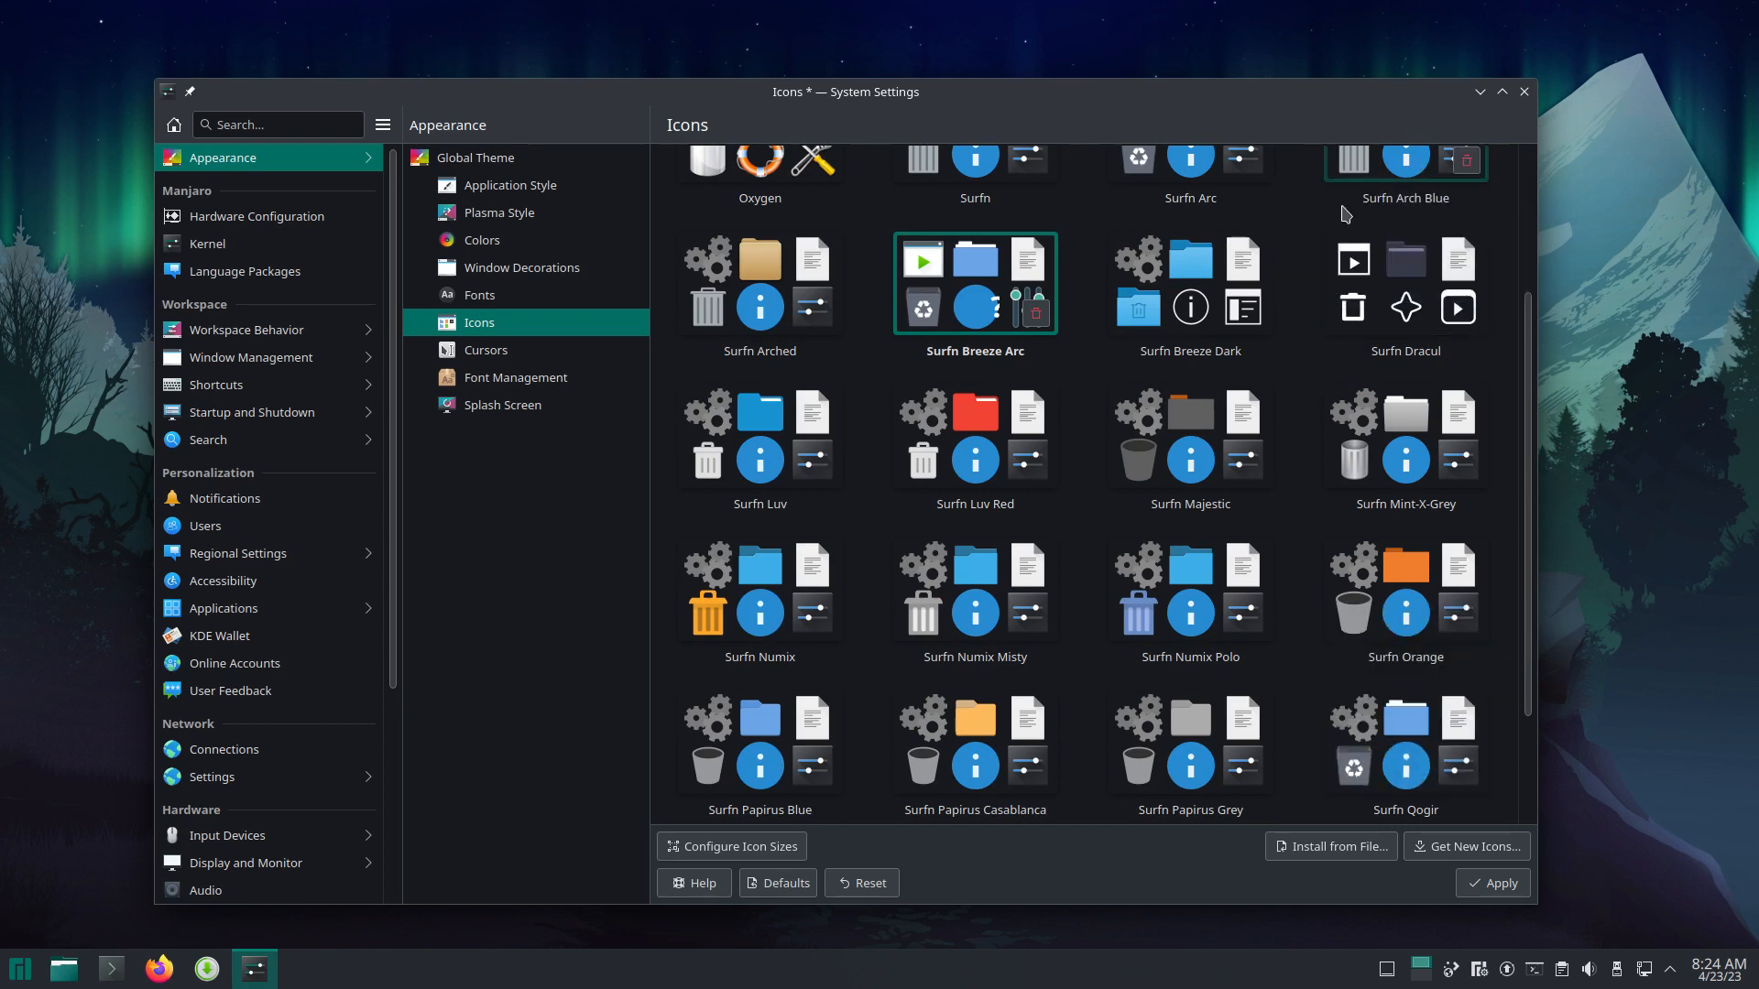
# Step: Apply the Surfn Breeze Arc icon theme and close System Settings
pyautogui.click(1480, 92)
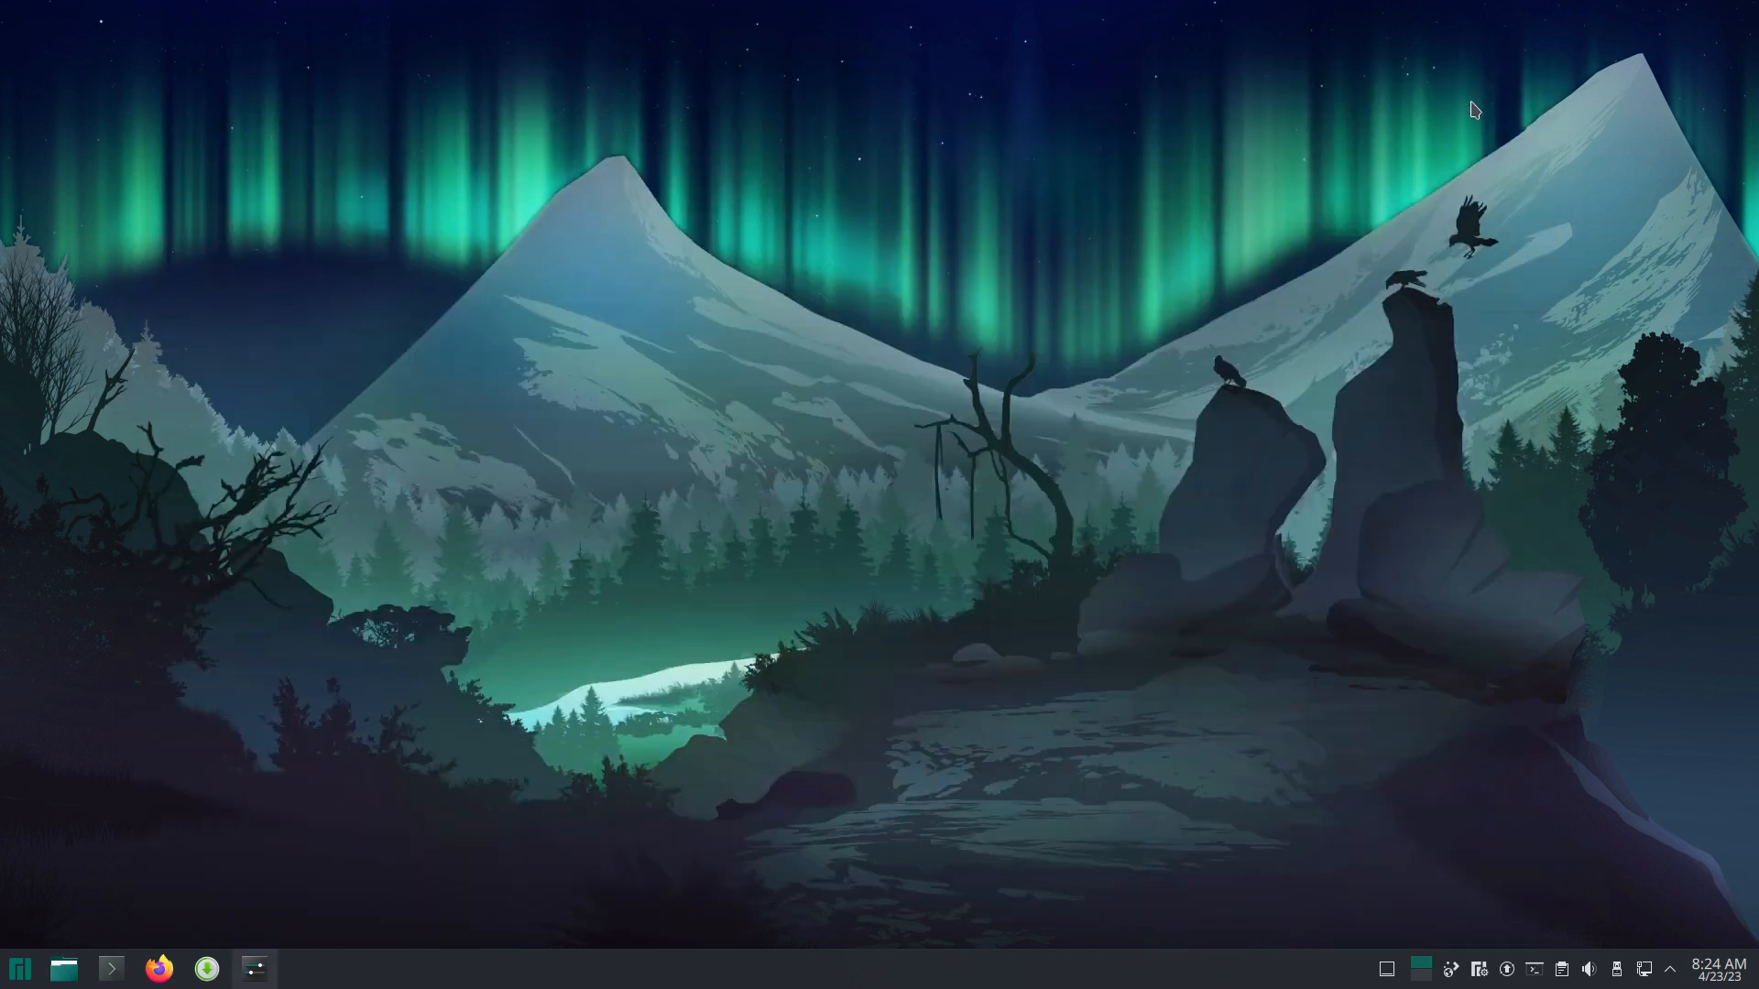
pyautogui.click(255, 971)
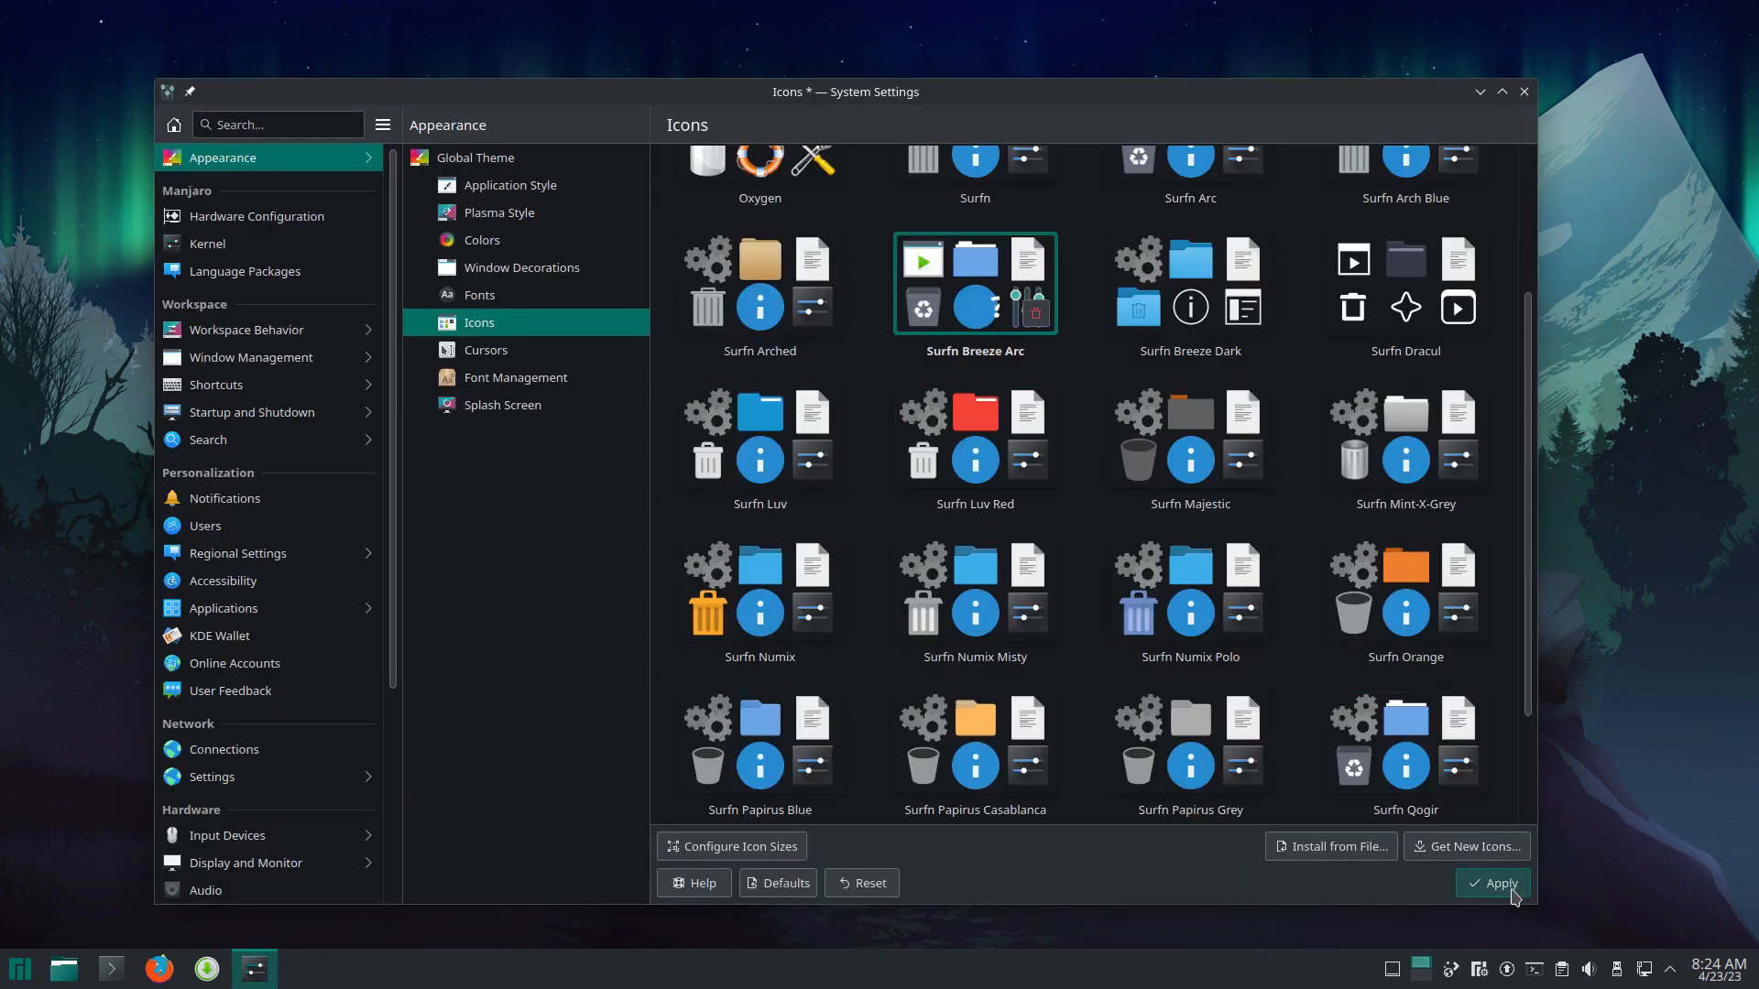
pyautogui.click(1501, 884)
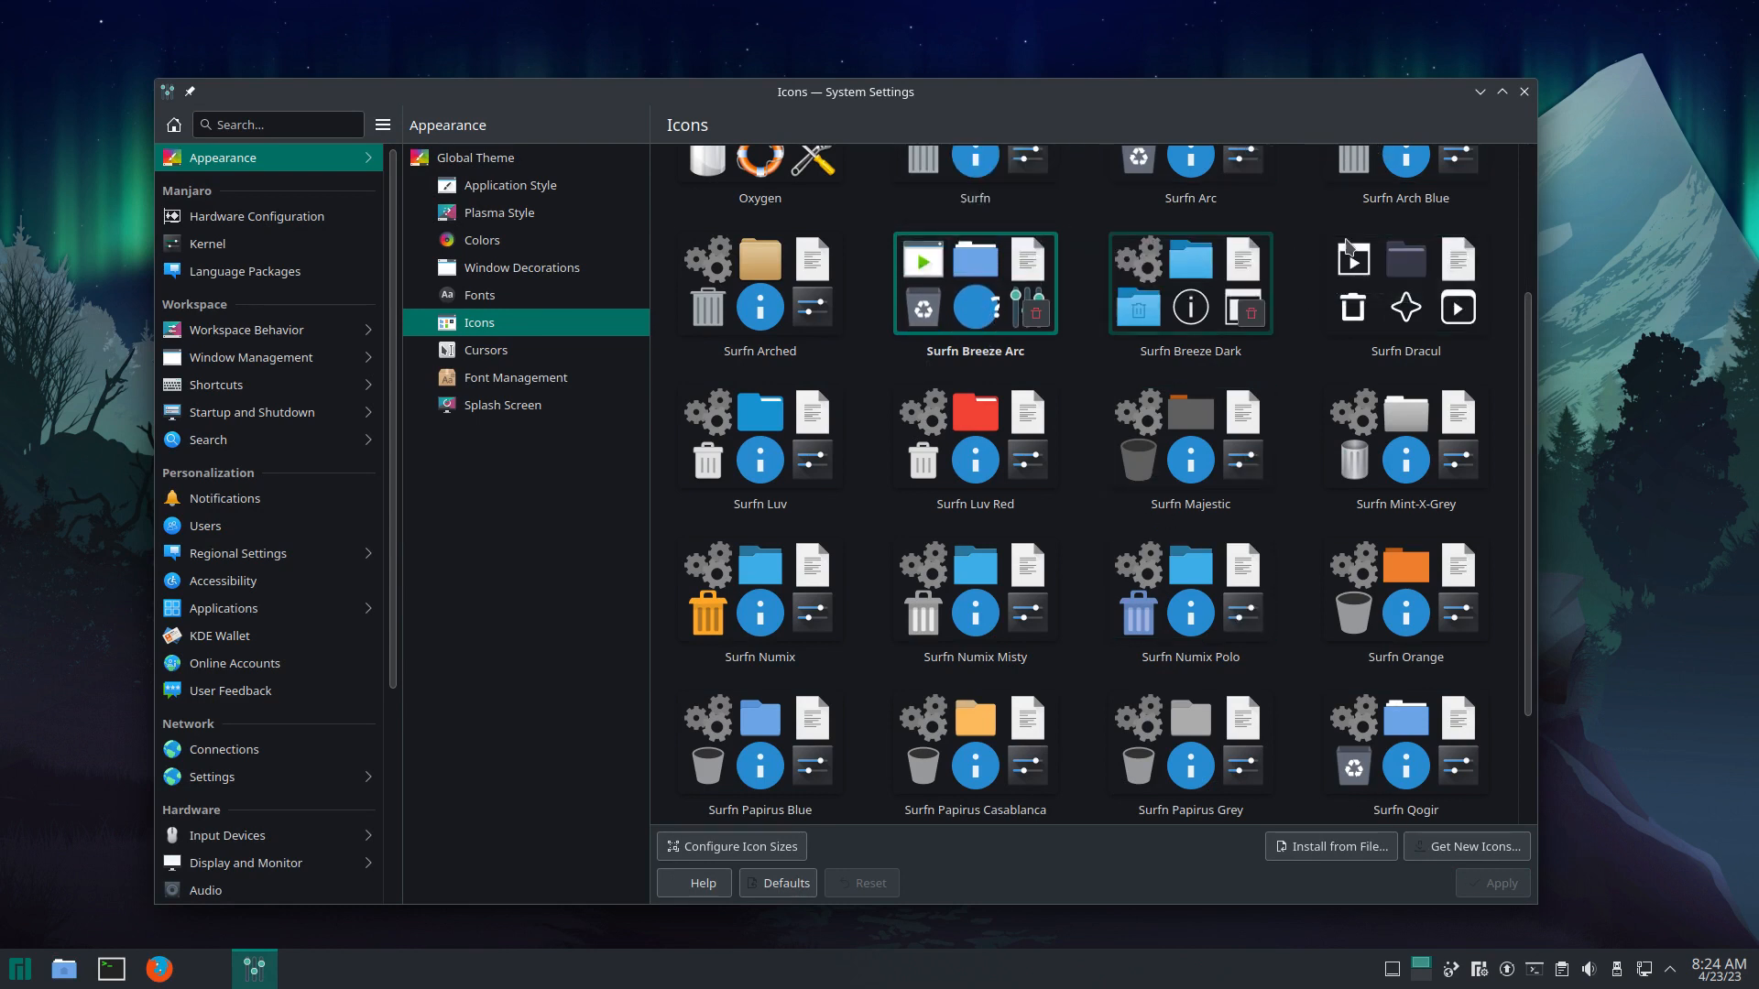
pyautogui.click(1526, 95)
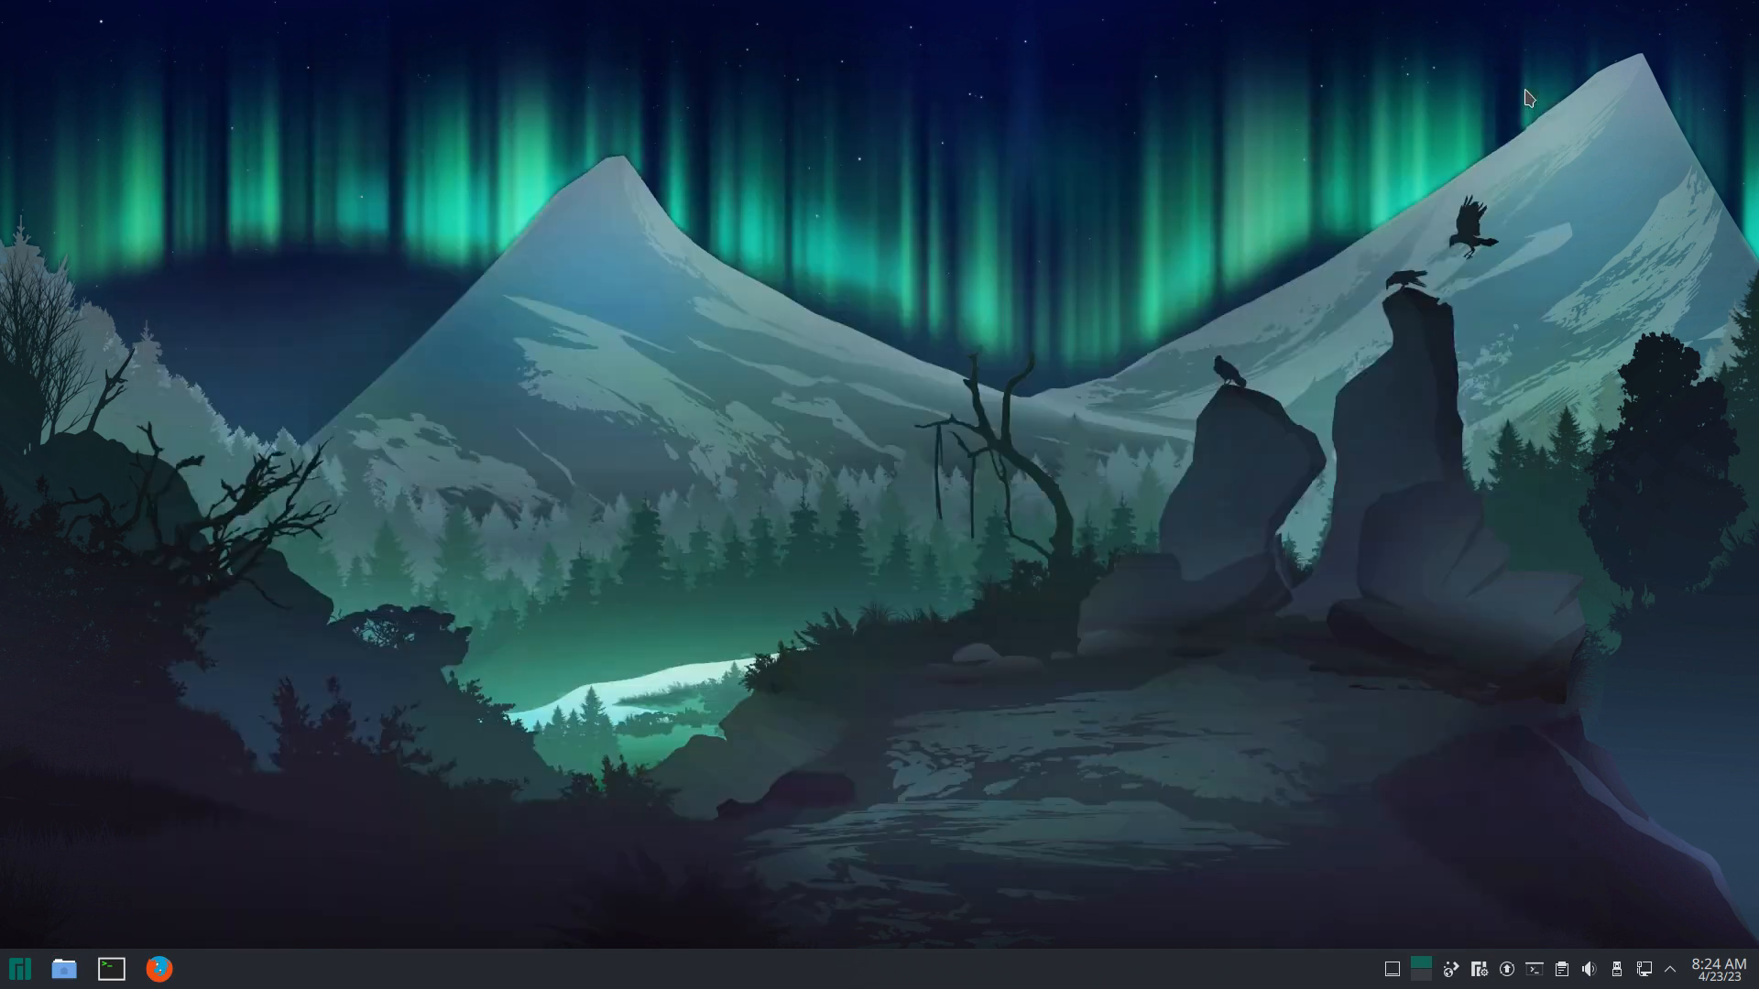
# Step: Log out of the Plasma session from the launcher and sign back in with the password
pyautogui.click(13, 975)
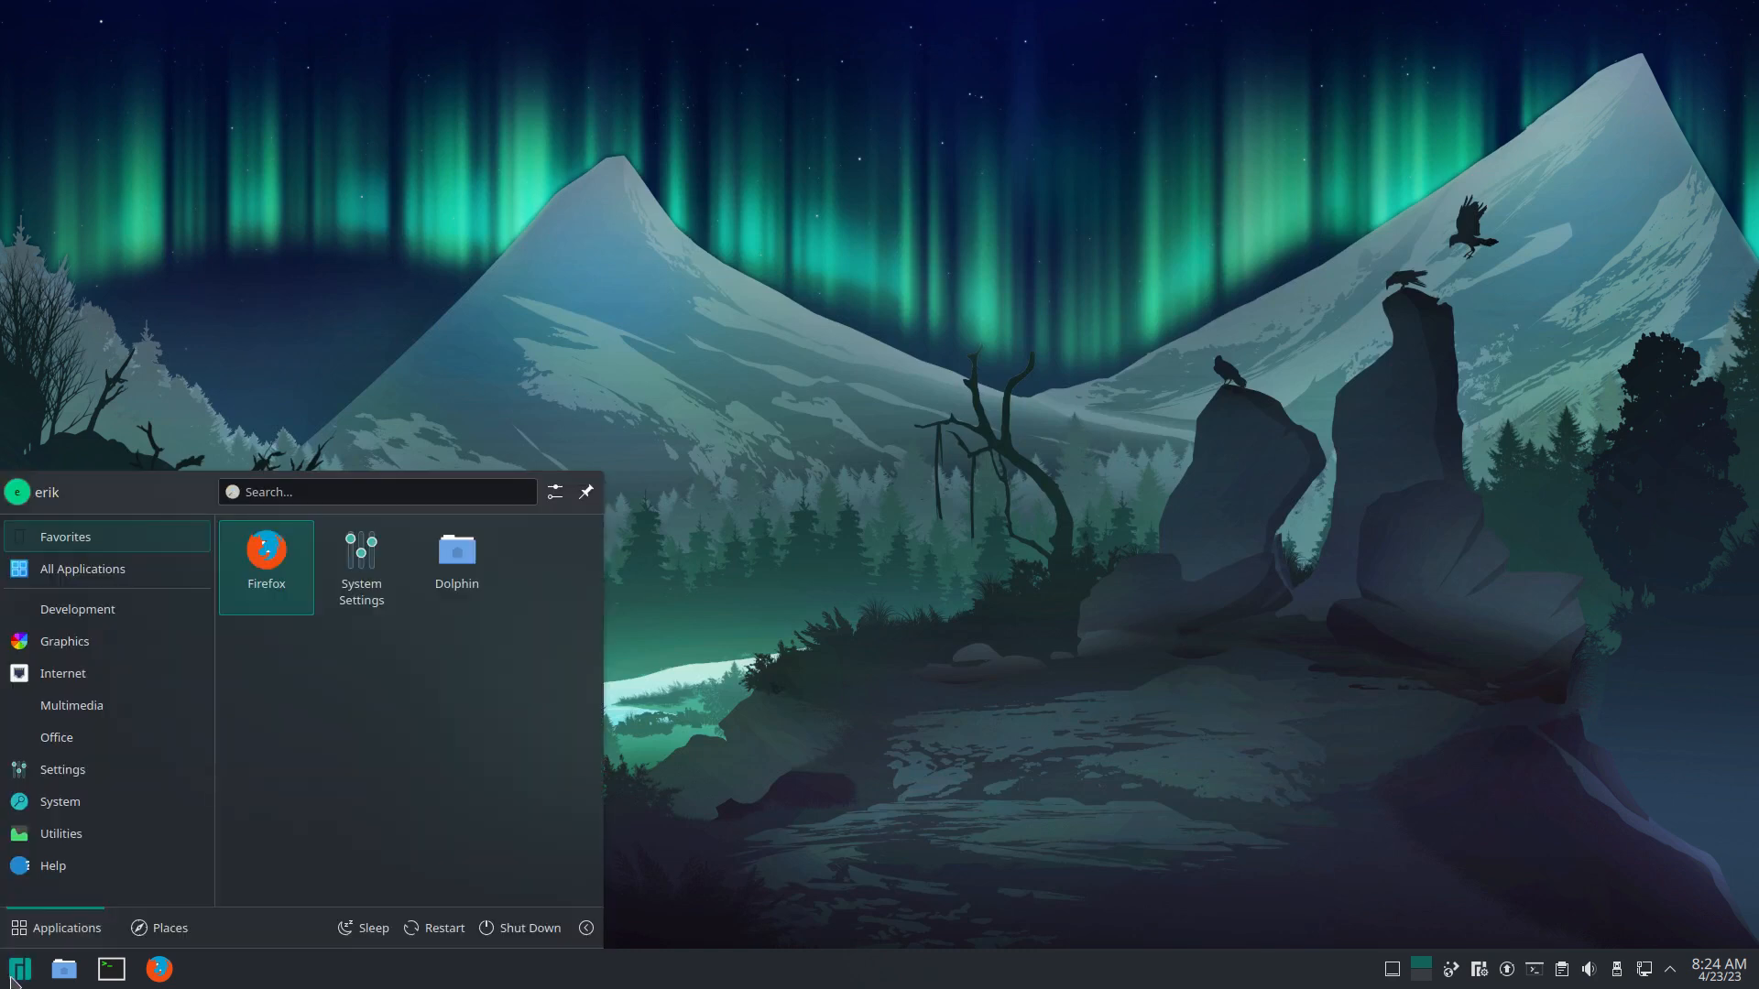
pyautogui.moveTo(57, 737)
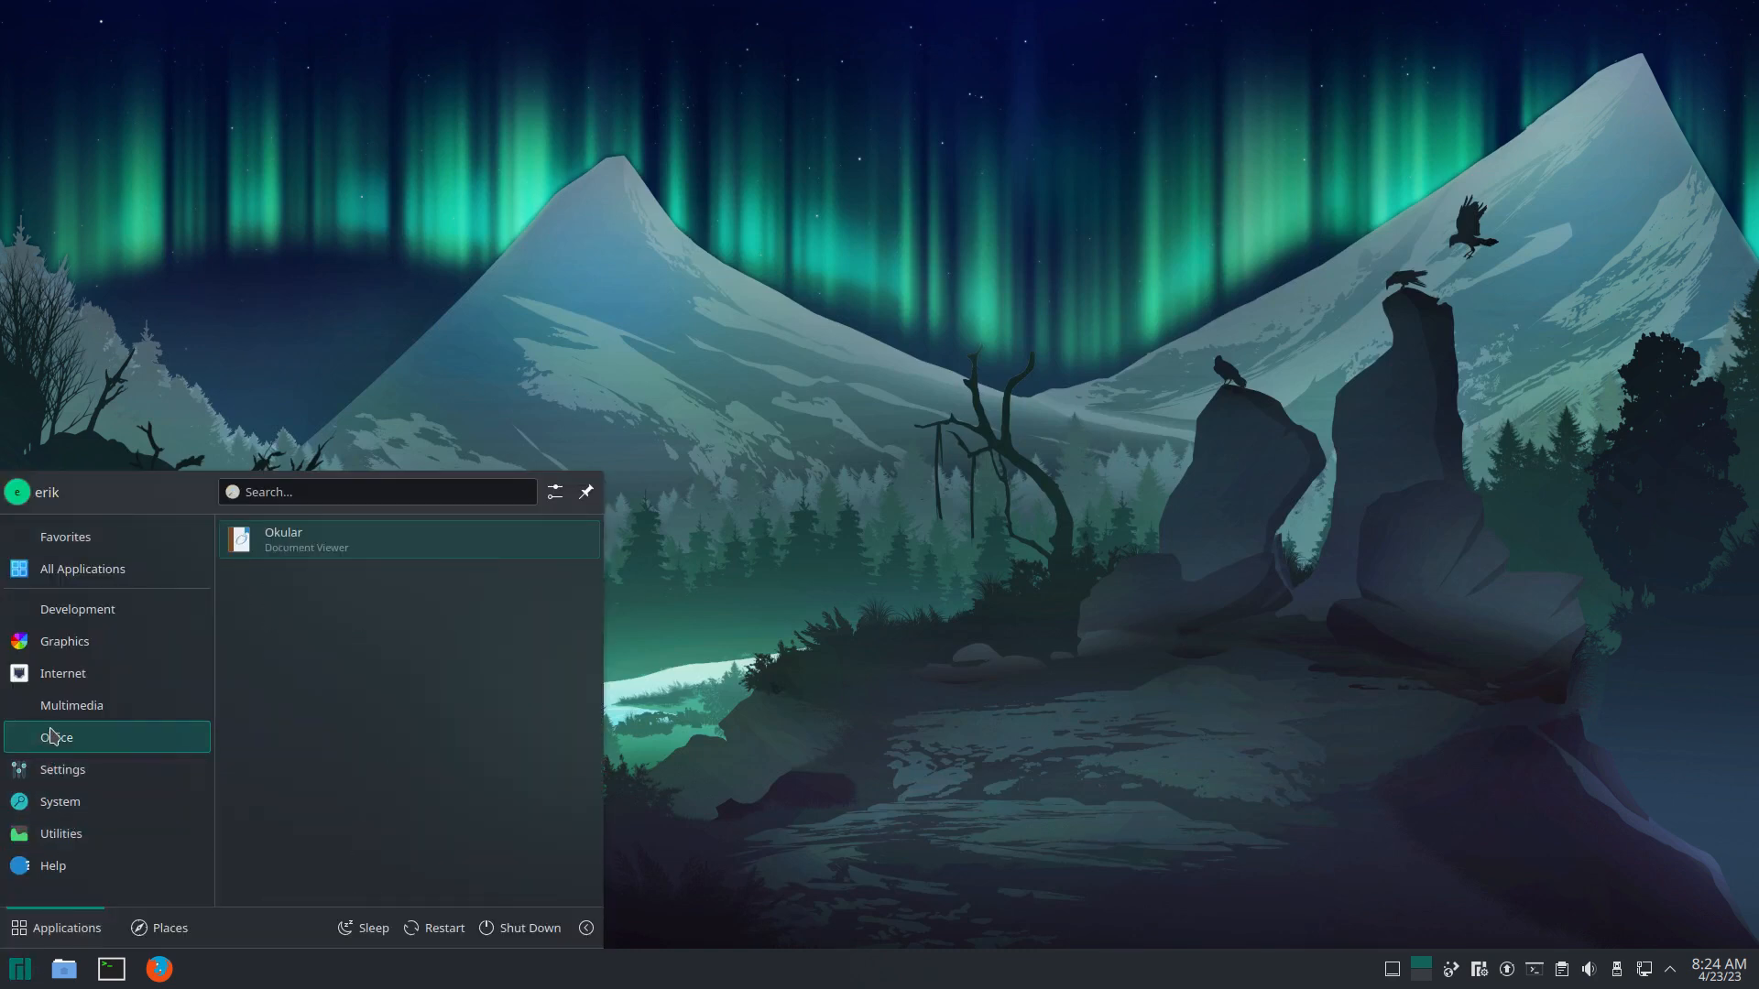
pyautogui.click(807, 609)
pyautogui.click(20, 973)
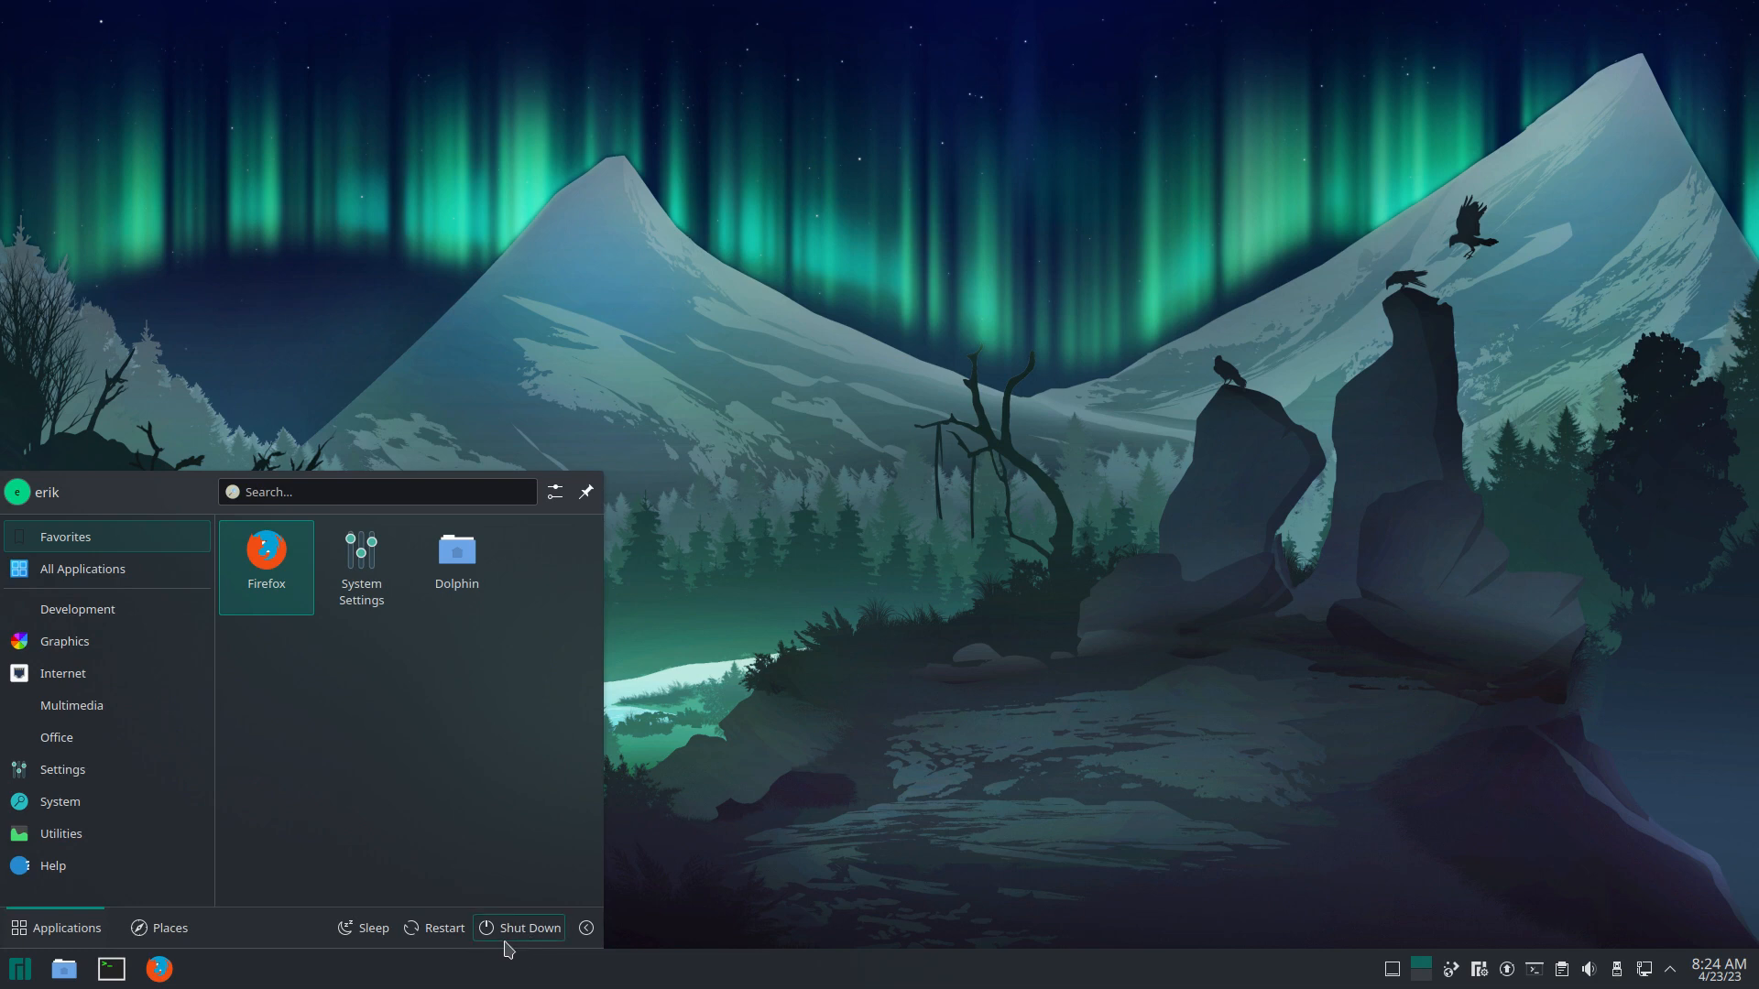
pyautogui.click(545, 925)
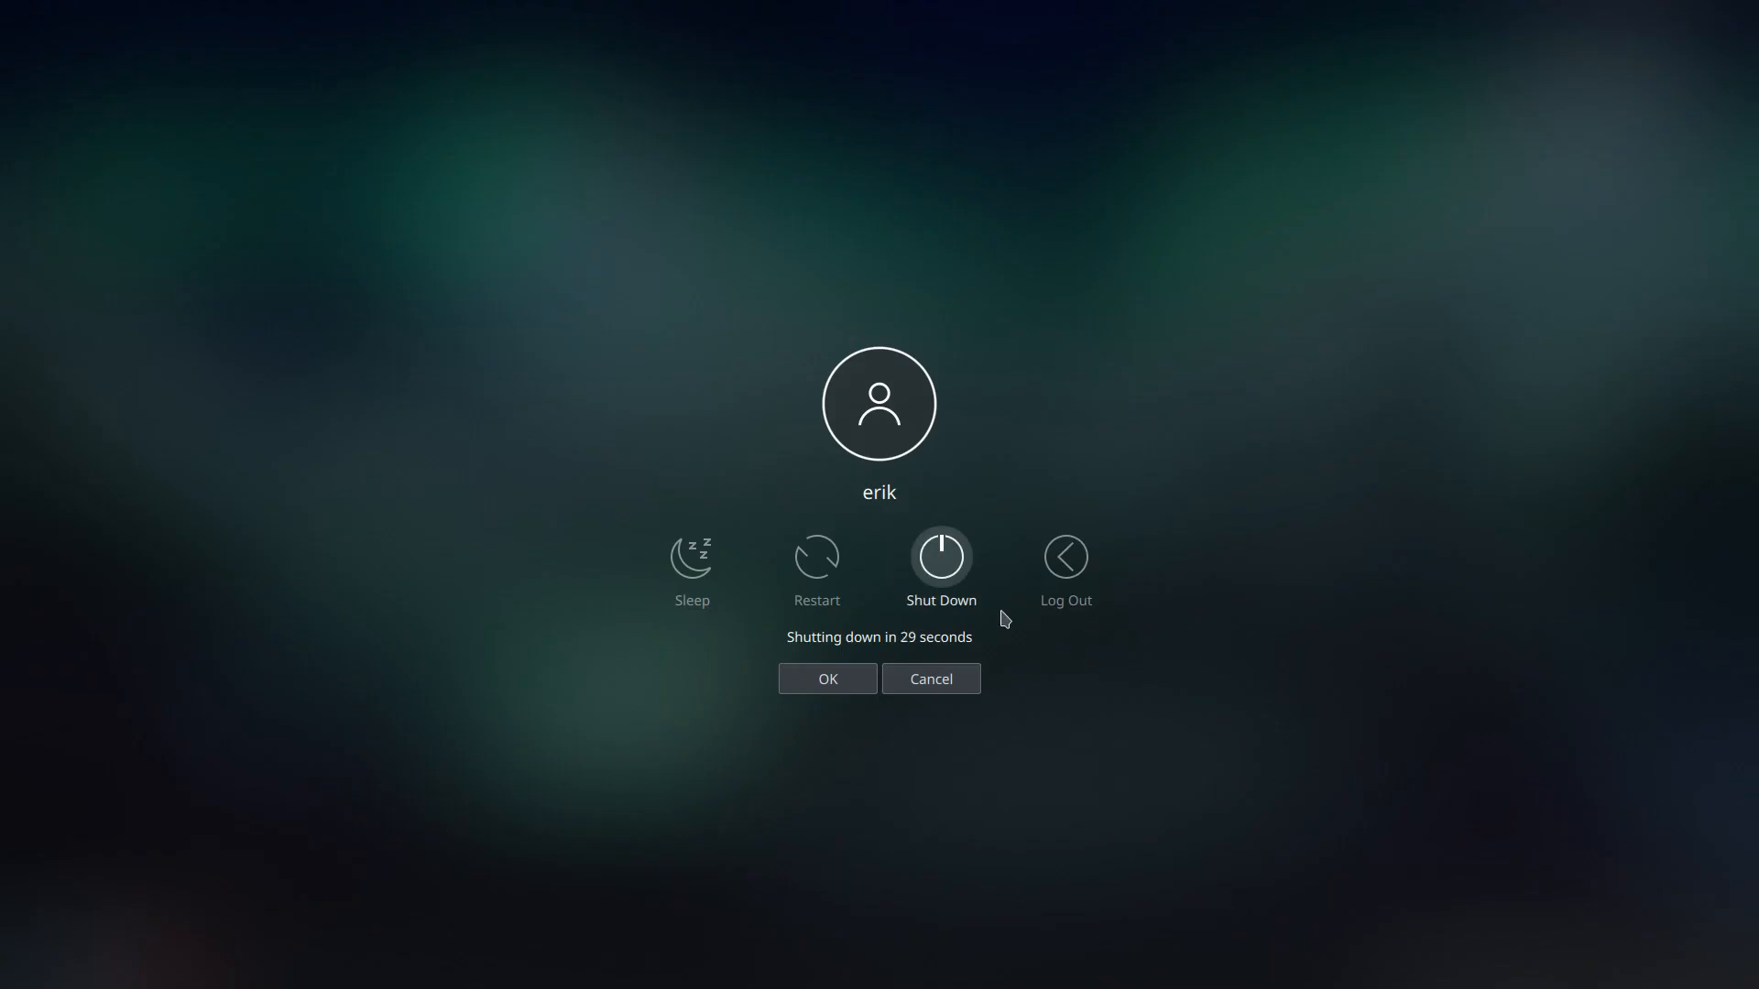
pyautogui.click(1070, 592)
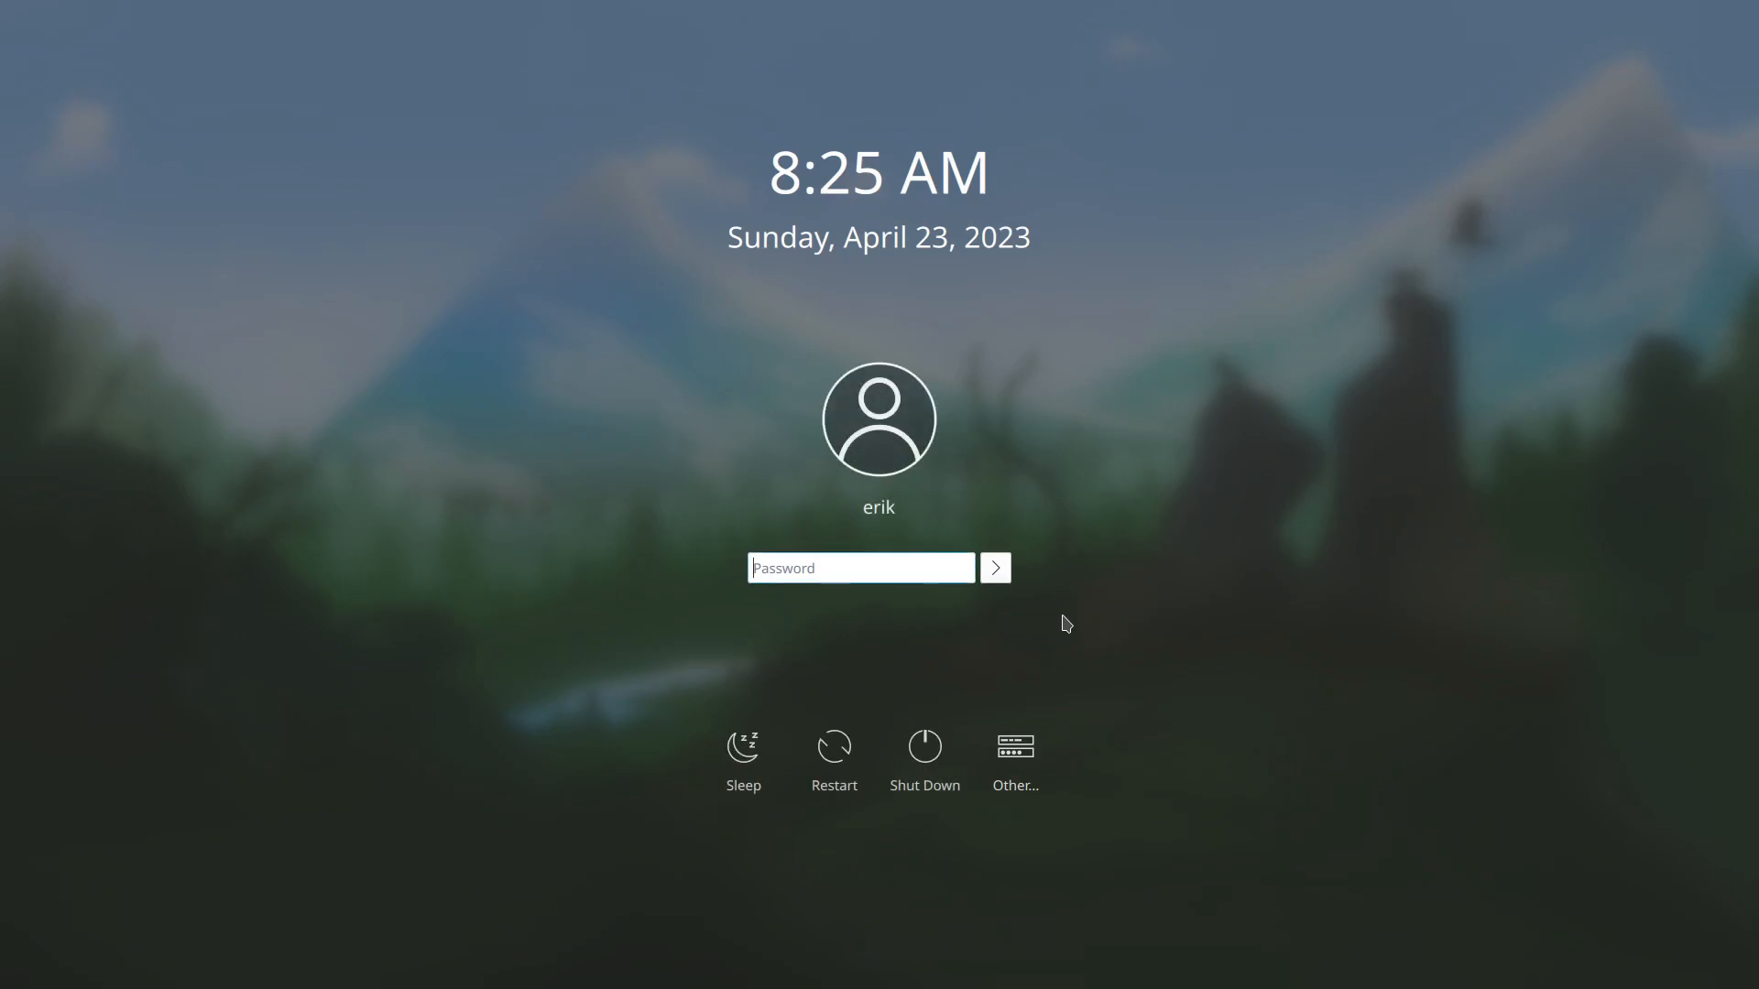
pyautogui.write('••')
pyautogui.press('Return')
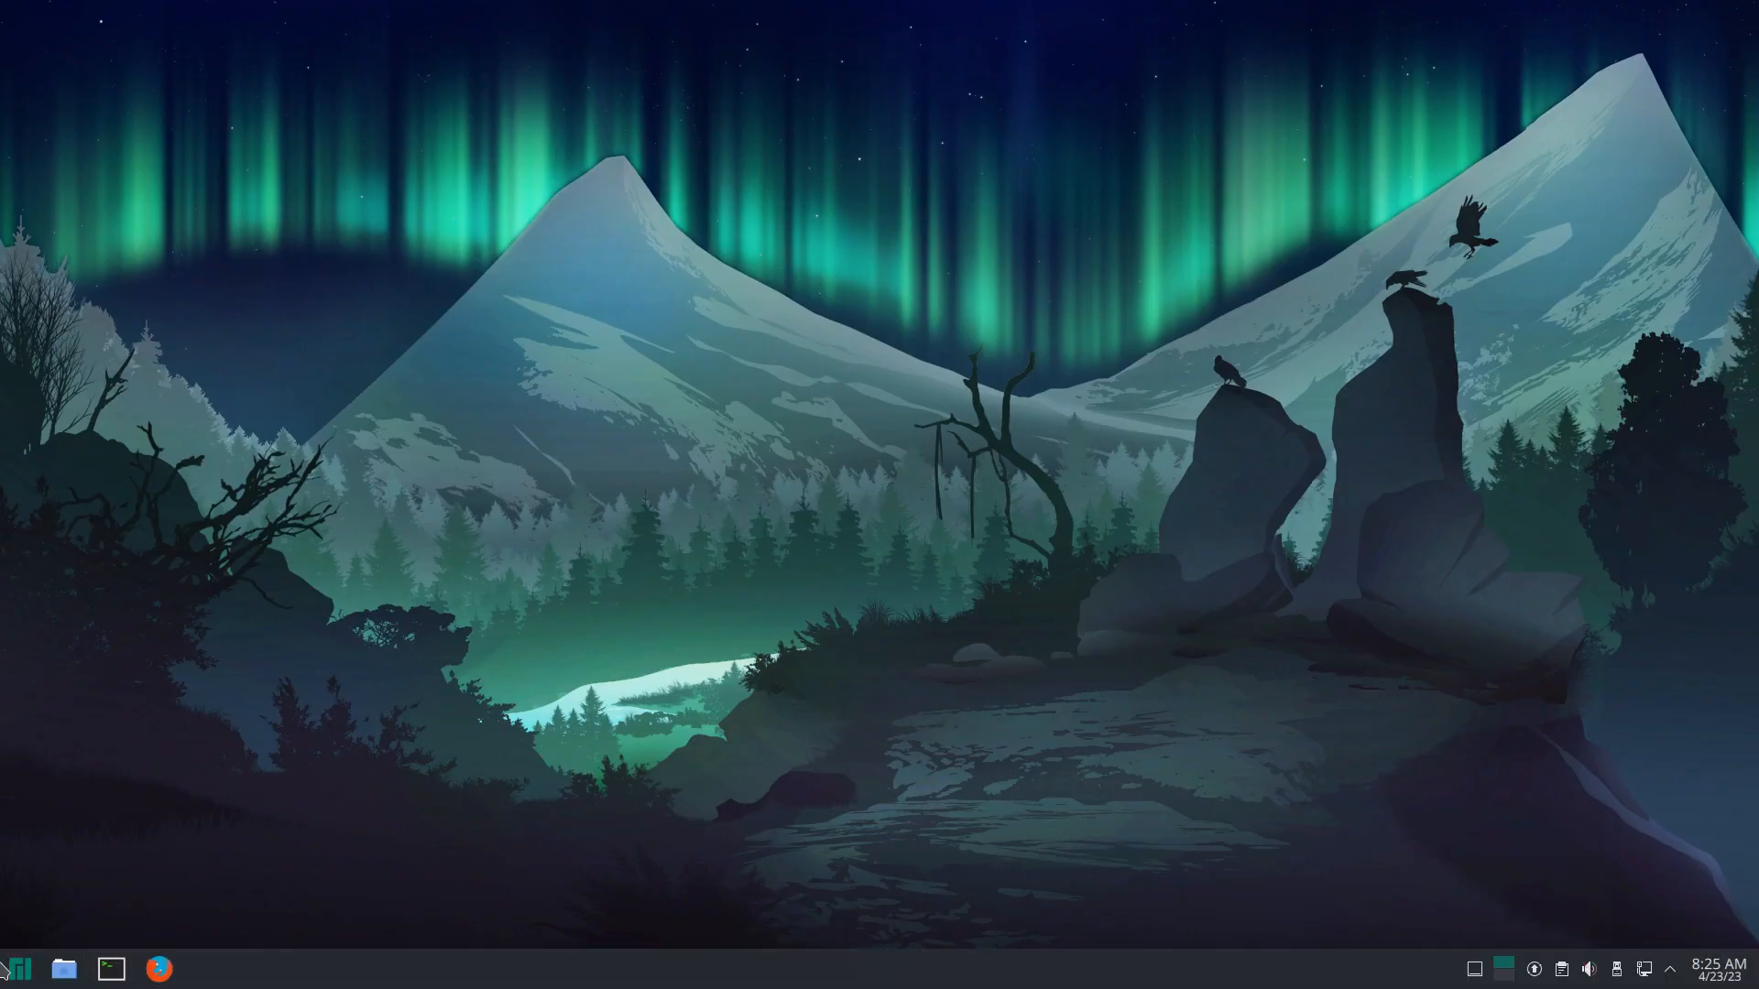
# Step: Open Firefox and search Google for 'surfn plasma'
pyautogui.click(5, 974)
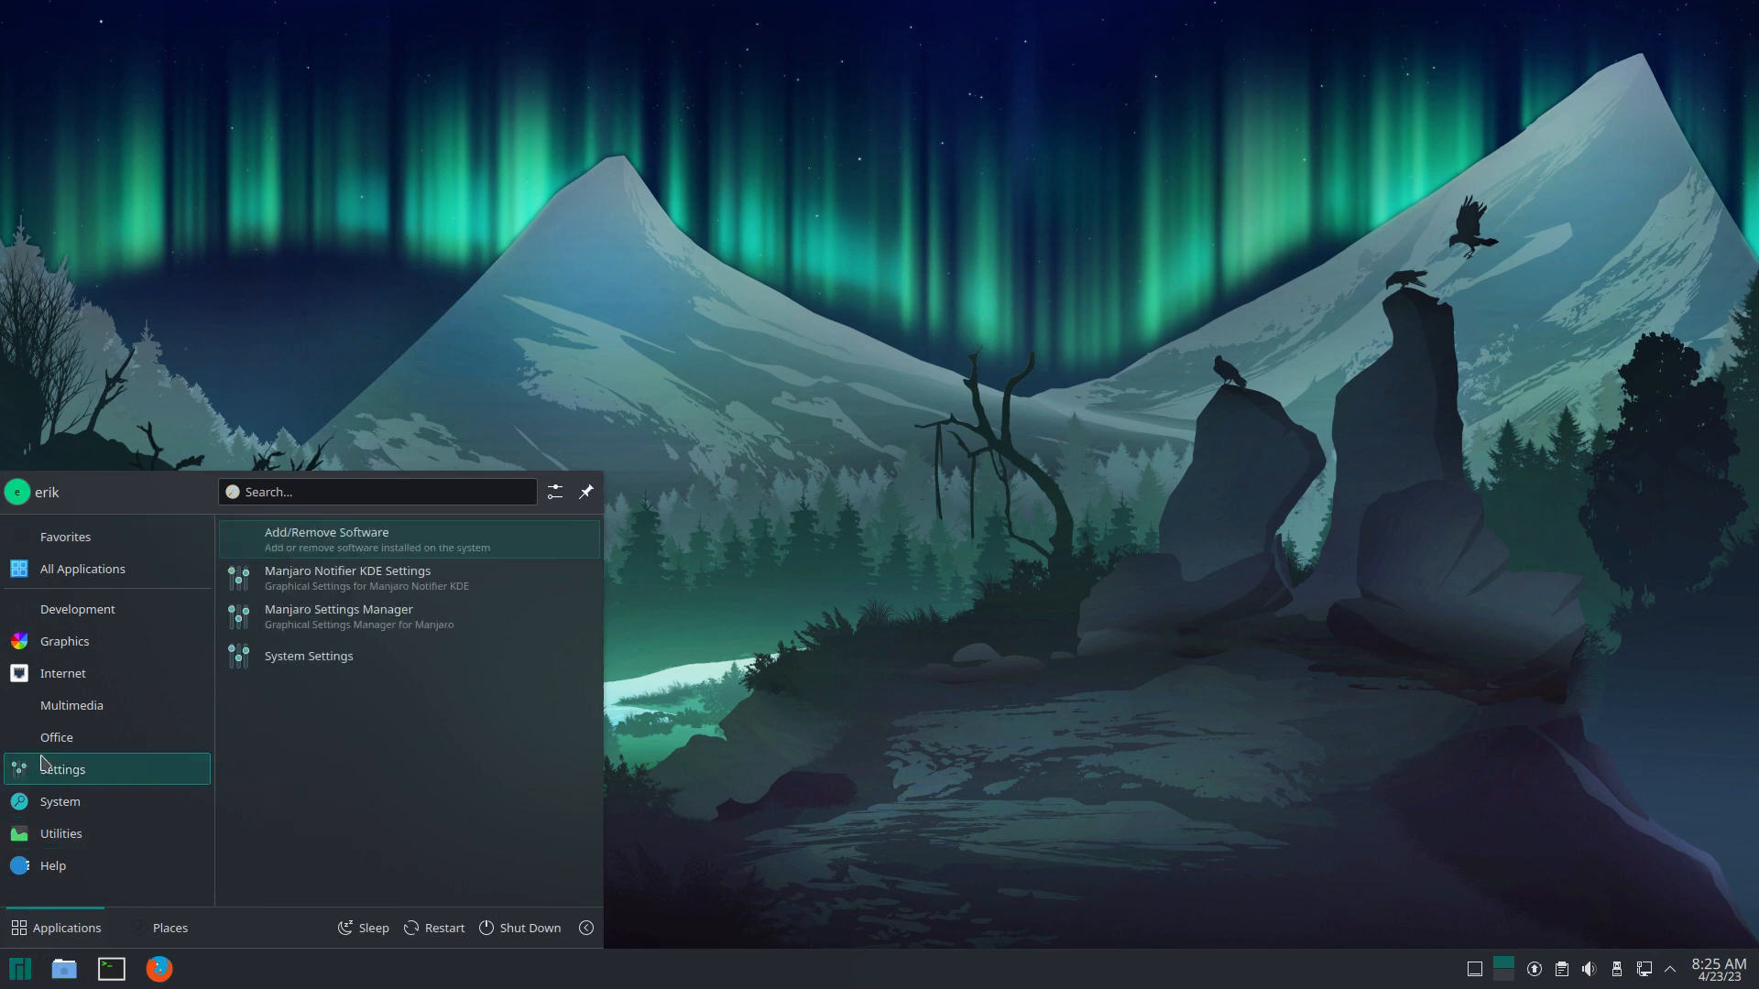
pyautogui.moveTo(36, 747)
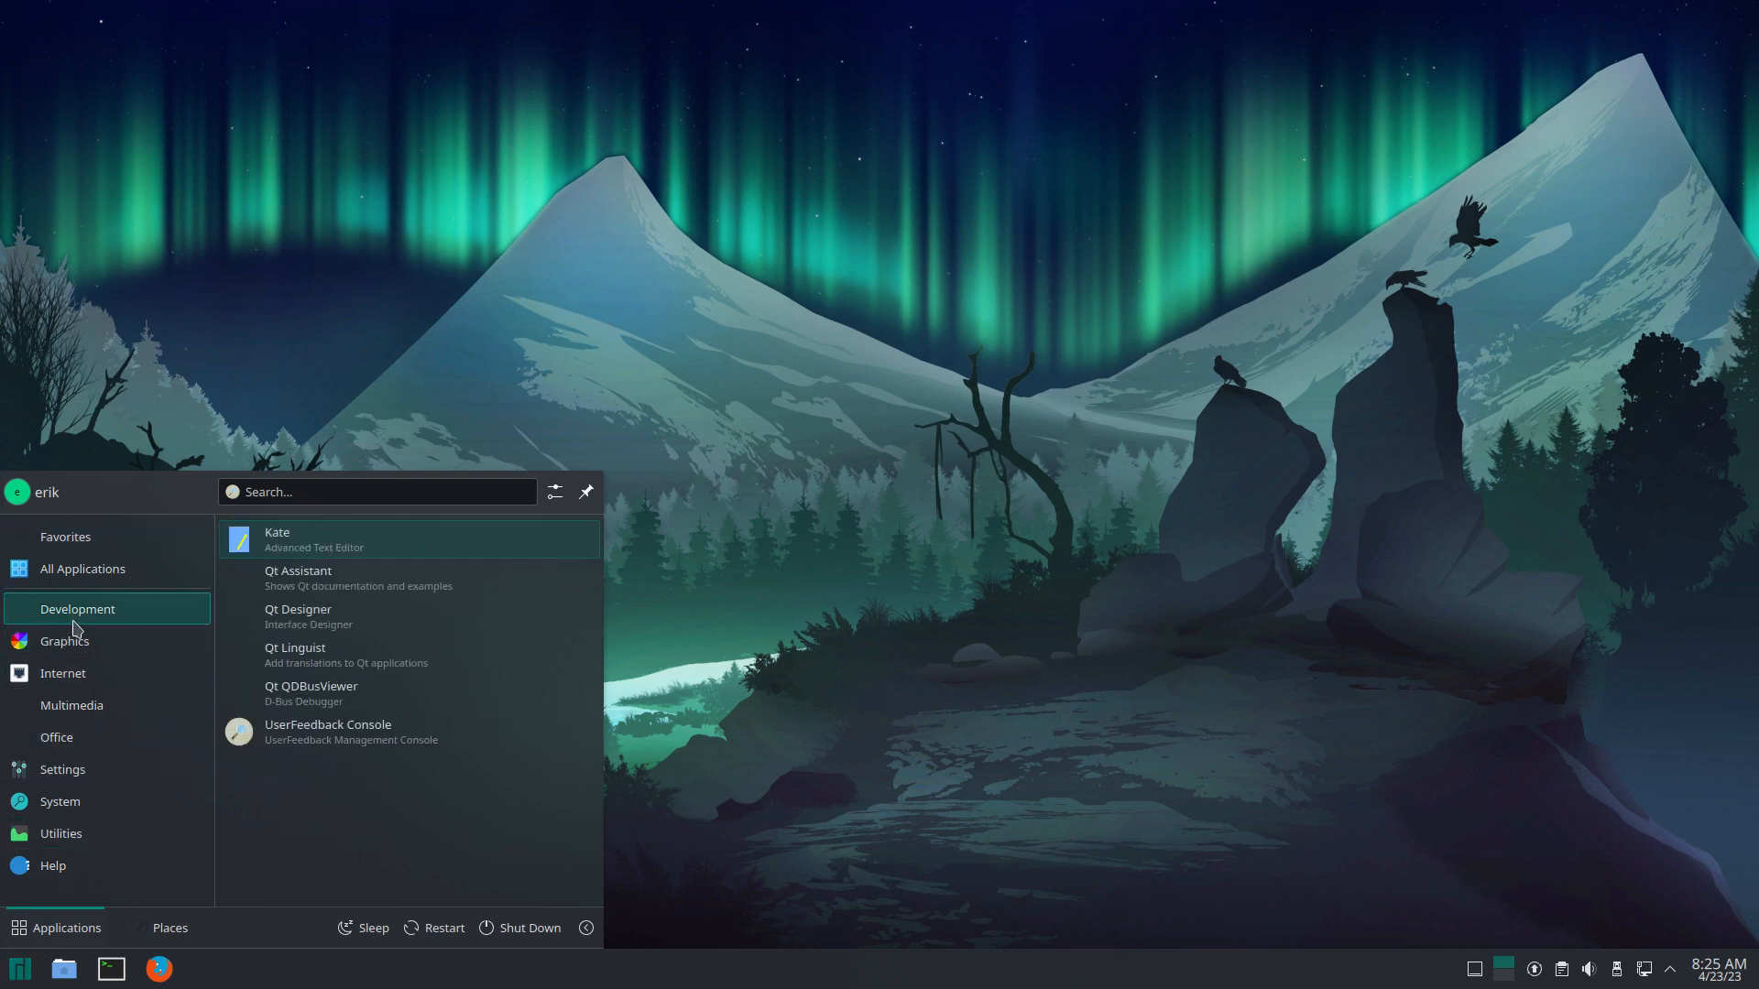
pyautogui.click(159, 971)
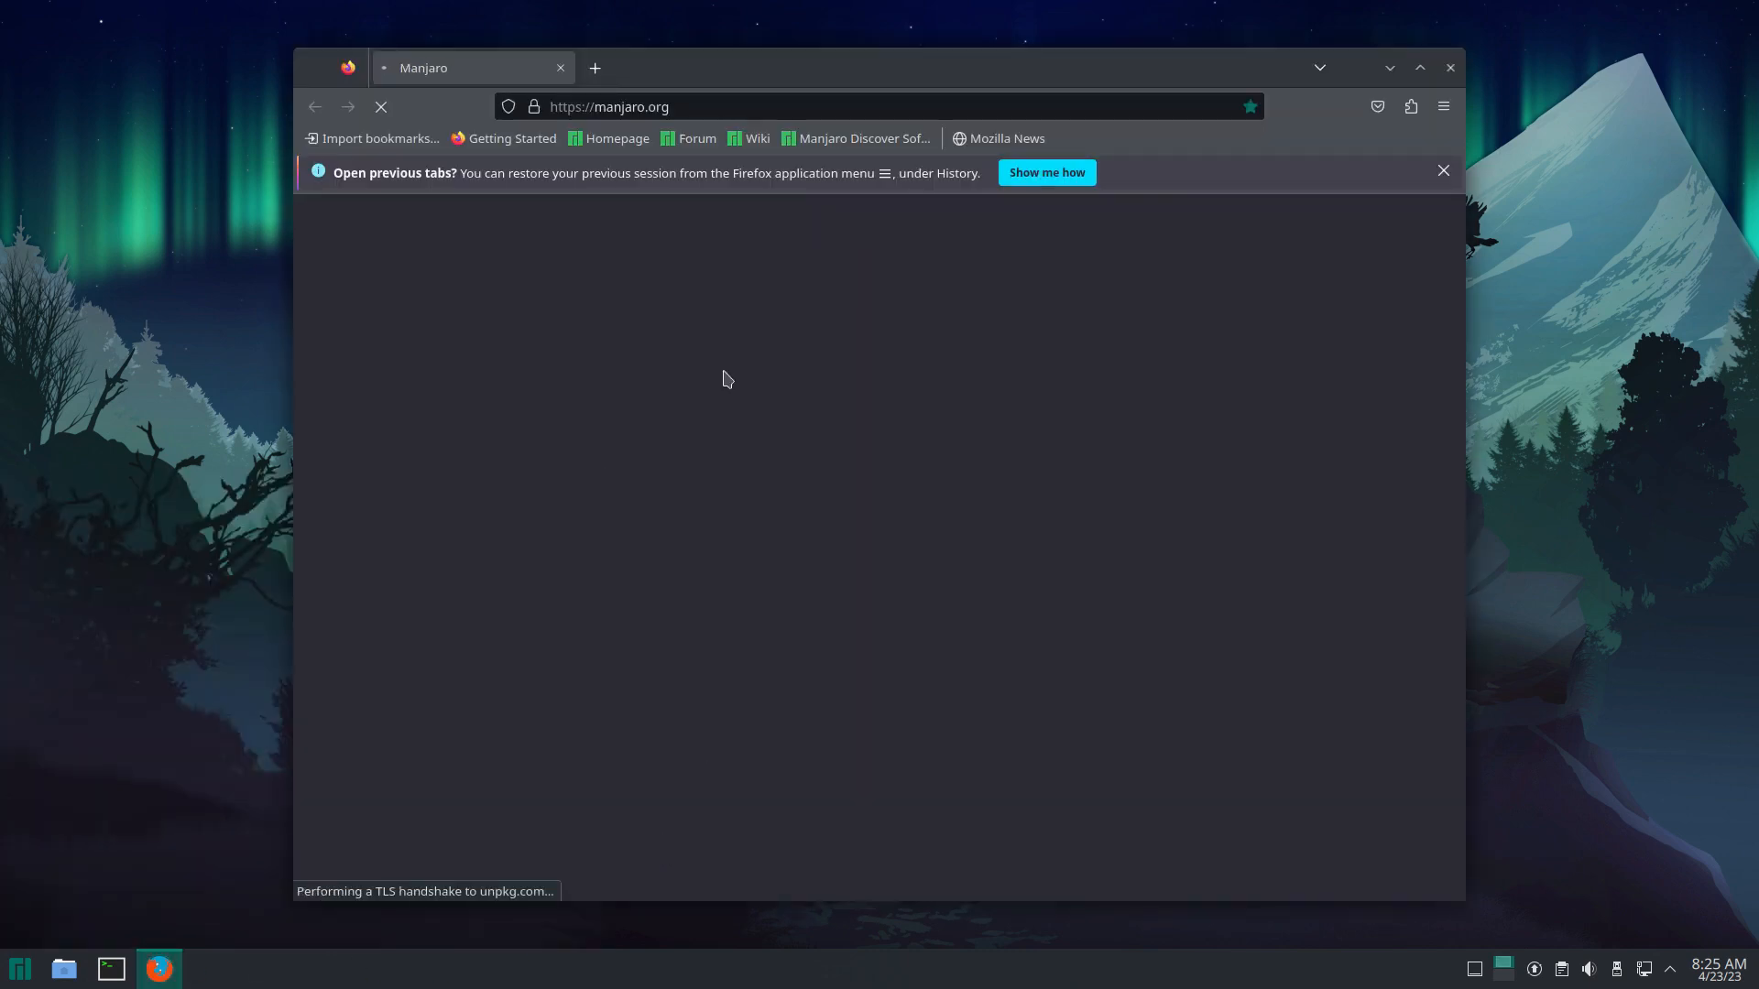
pyautogui.click(728, 106)
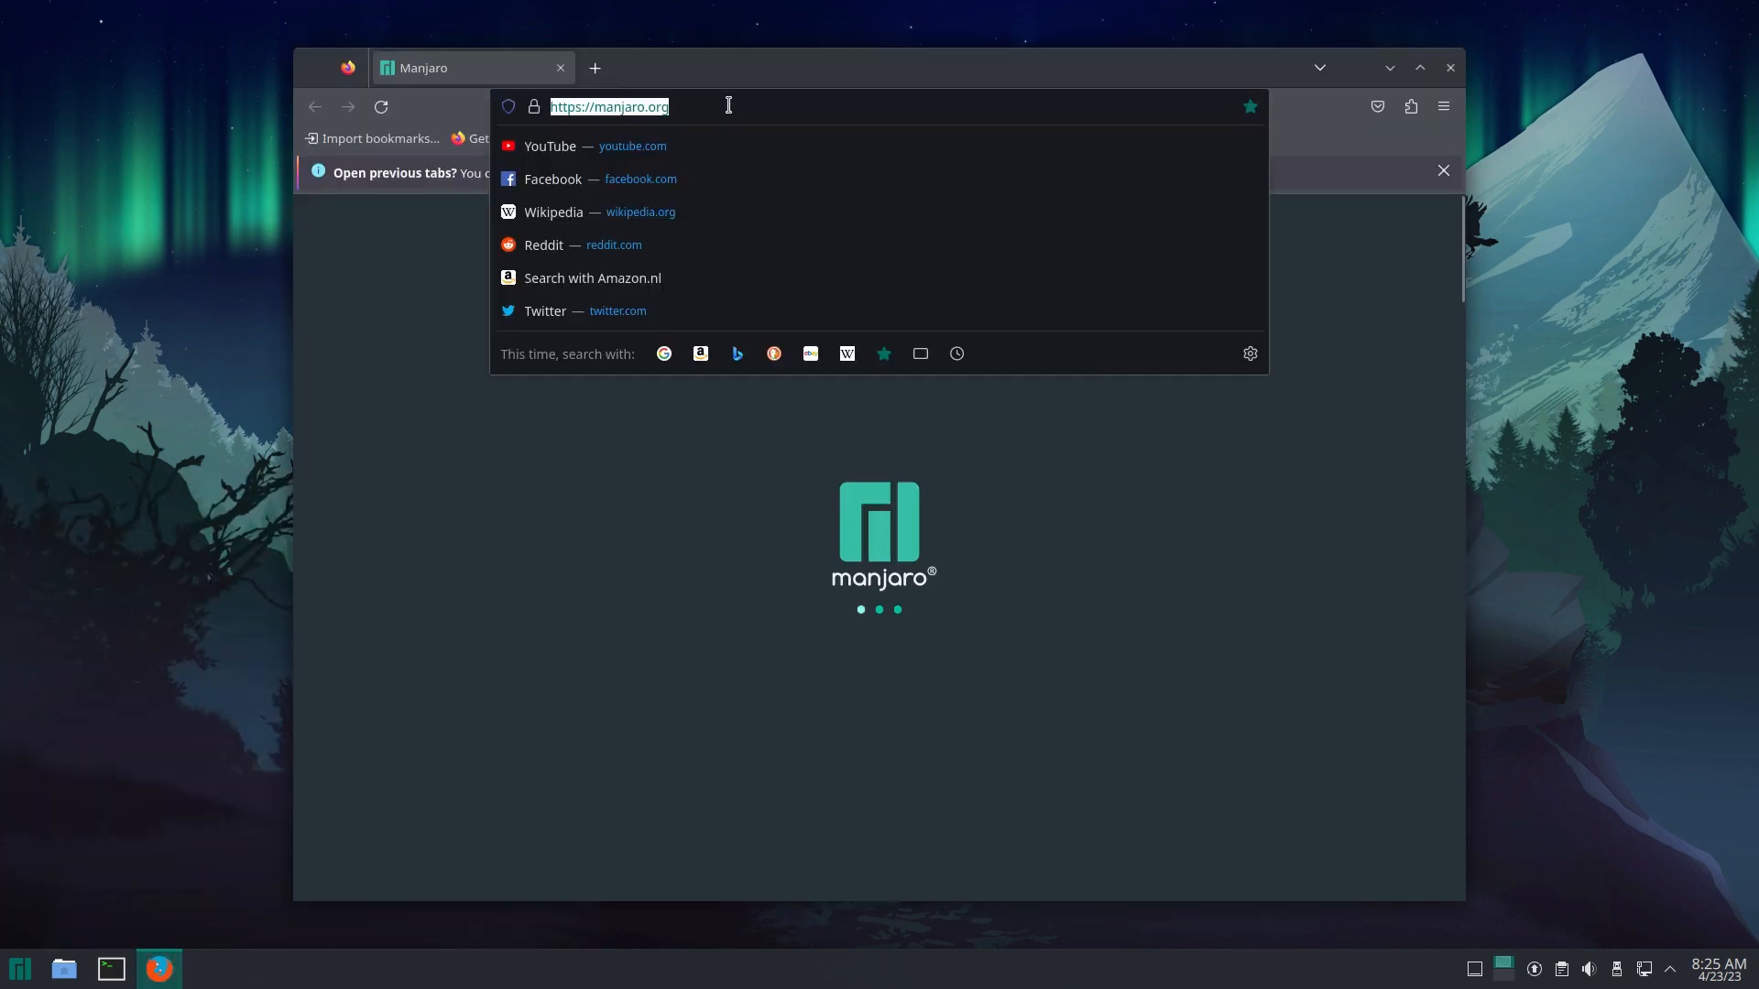
pyautogui.write('fsur')
pyautogui.press('BackSpace')
pyautogui.press('BackSpace')
pyautogui.press('BackSpace')
pyautogui.press('BackSpace')
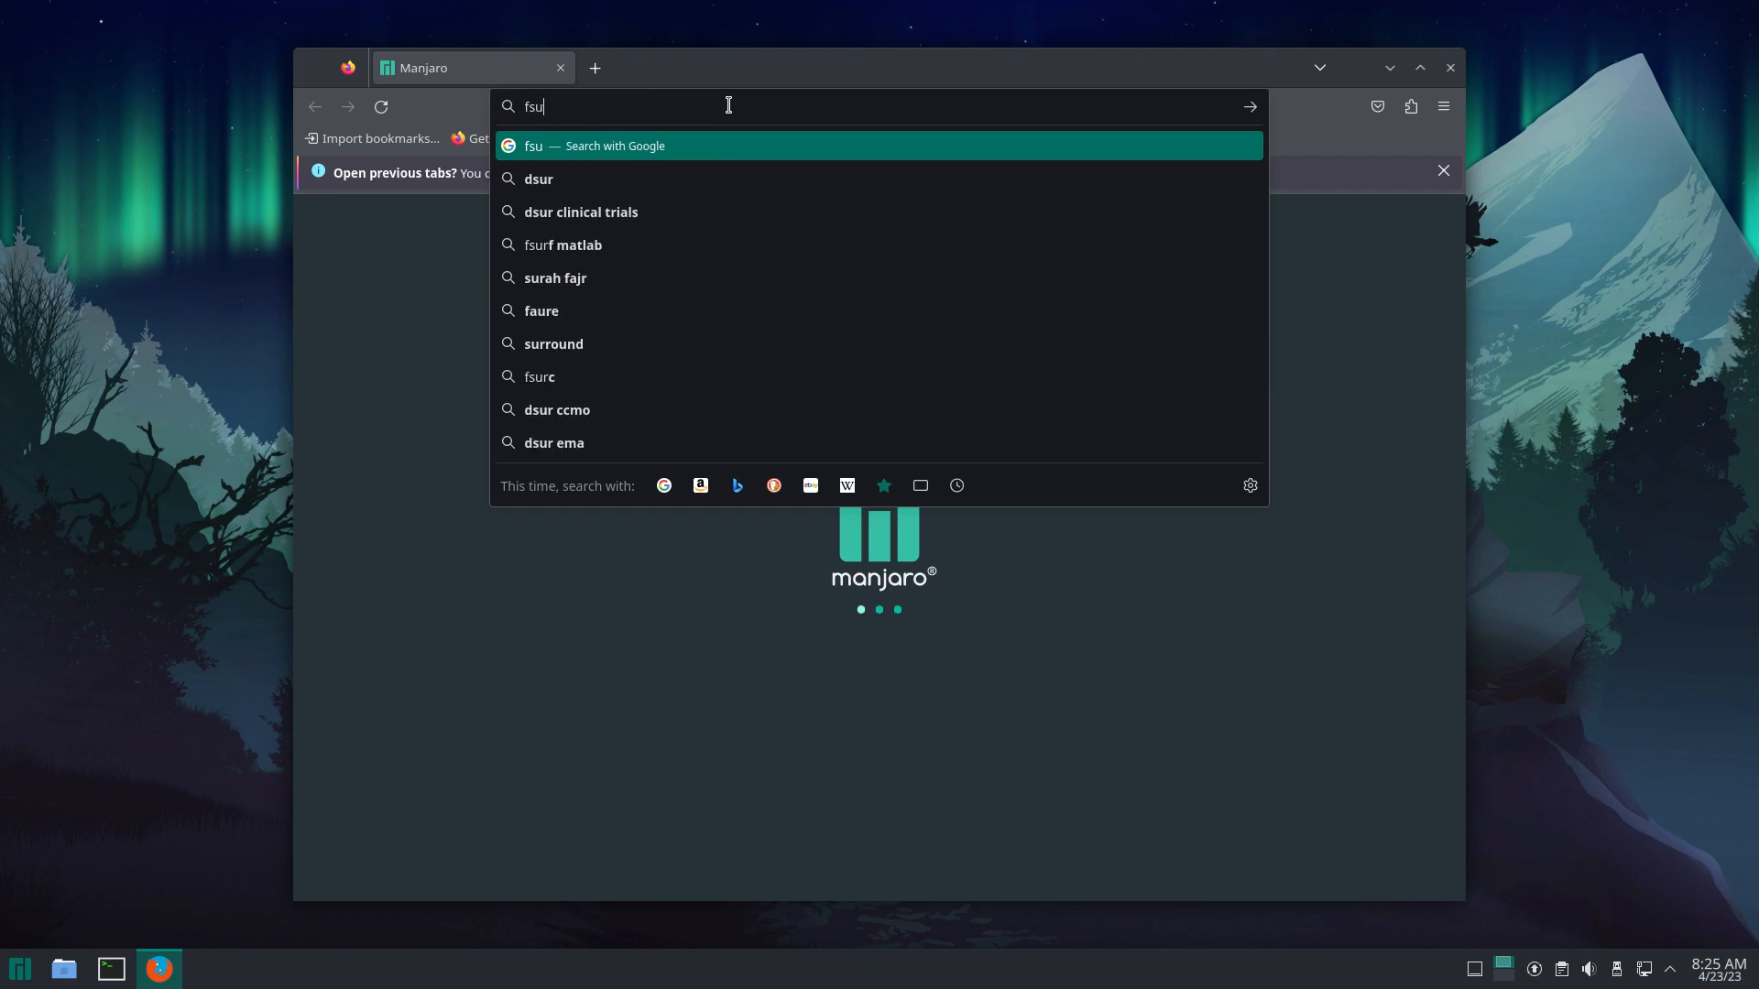
pyautogui.write('srfn')
pyautogui.press('BackSpace')
pyautogui.press('BackSpace')
pyautogui.press('BackSpace')
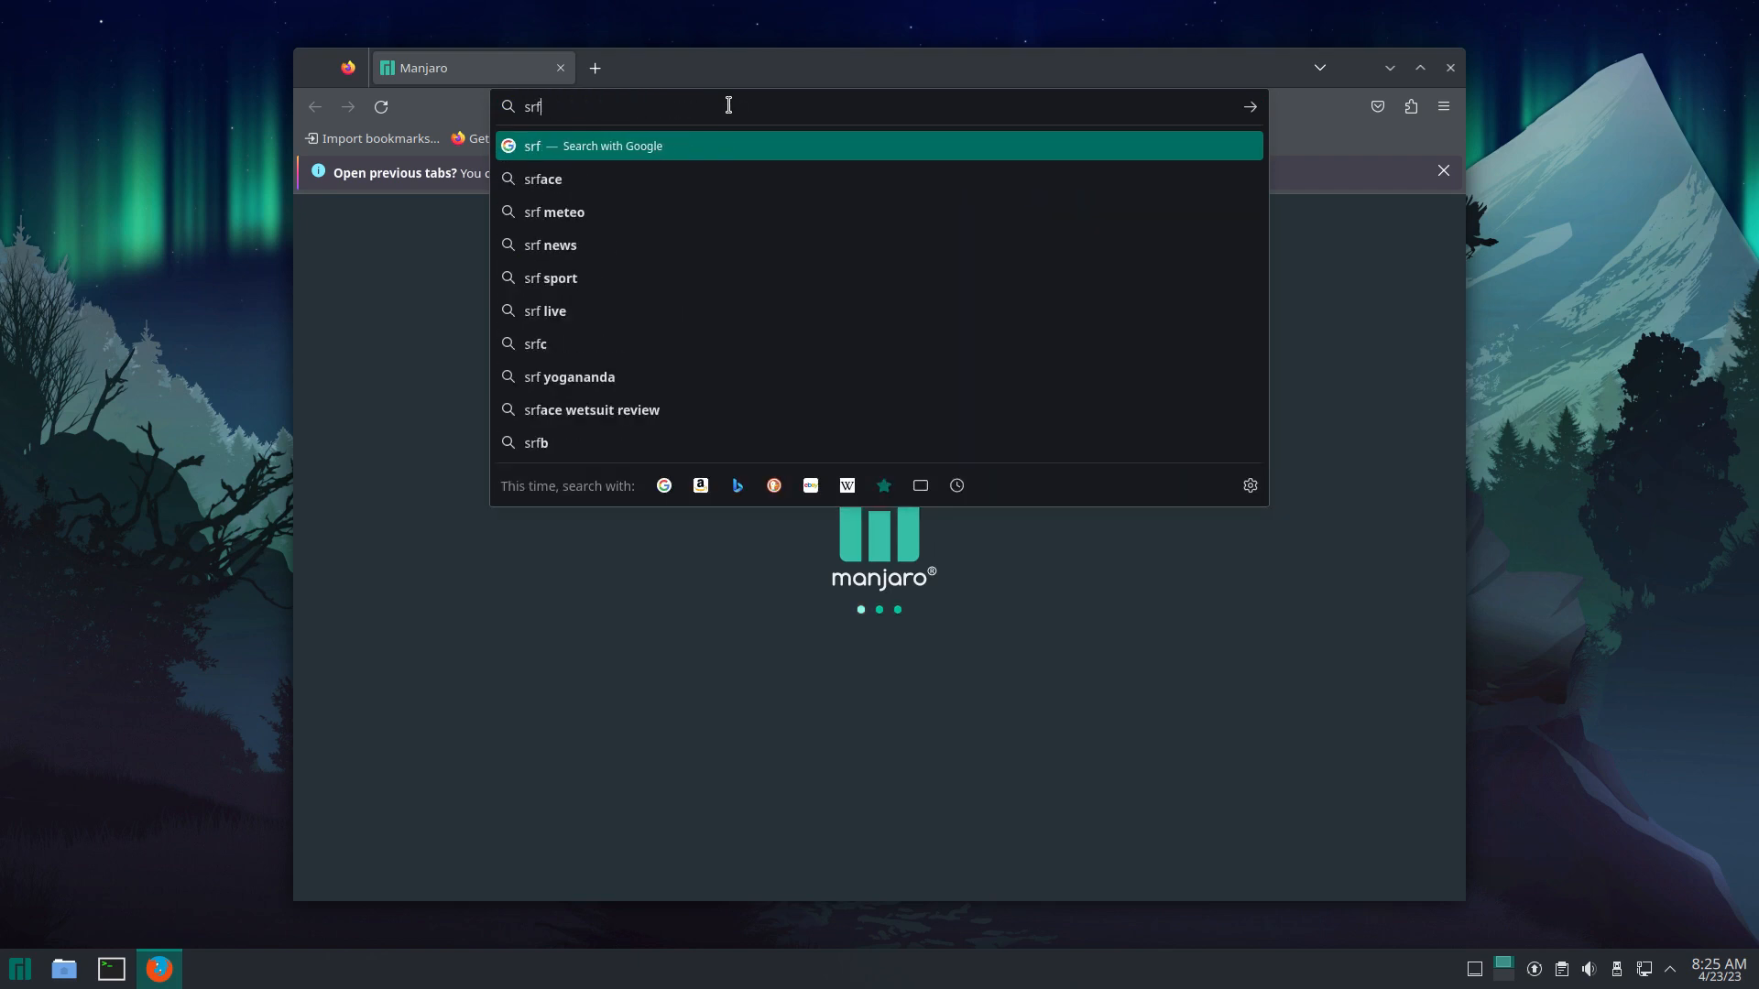
pyautogui.write('urfn plams')
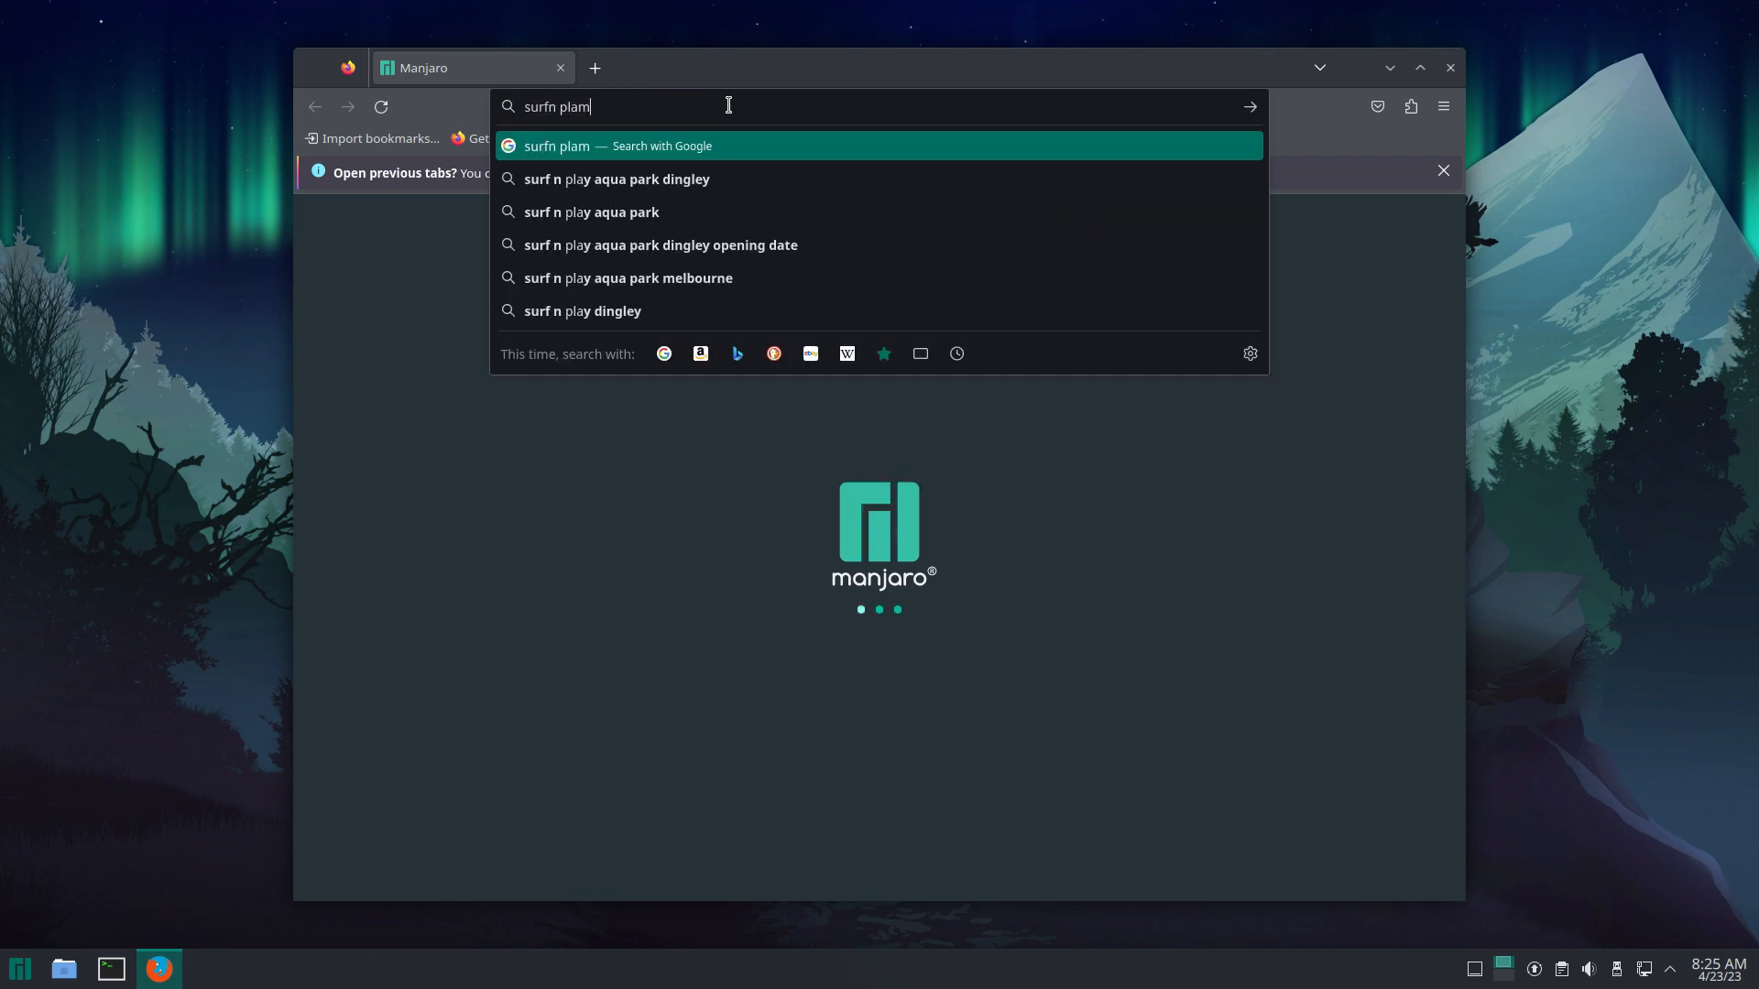
pyautogui.press('BackSpace')
pyautogui.press('BackSpace')
pyautogui.write('sma')
pyautogui.press('Return')
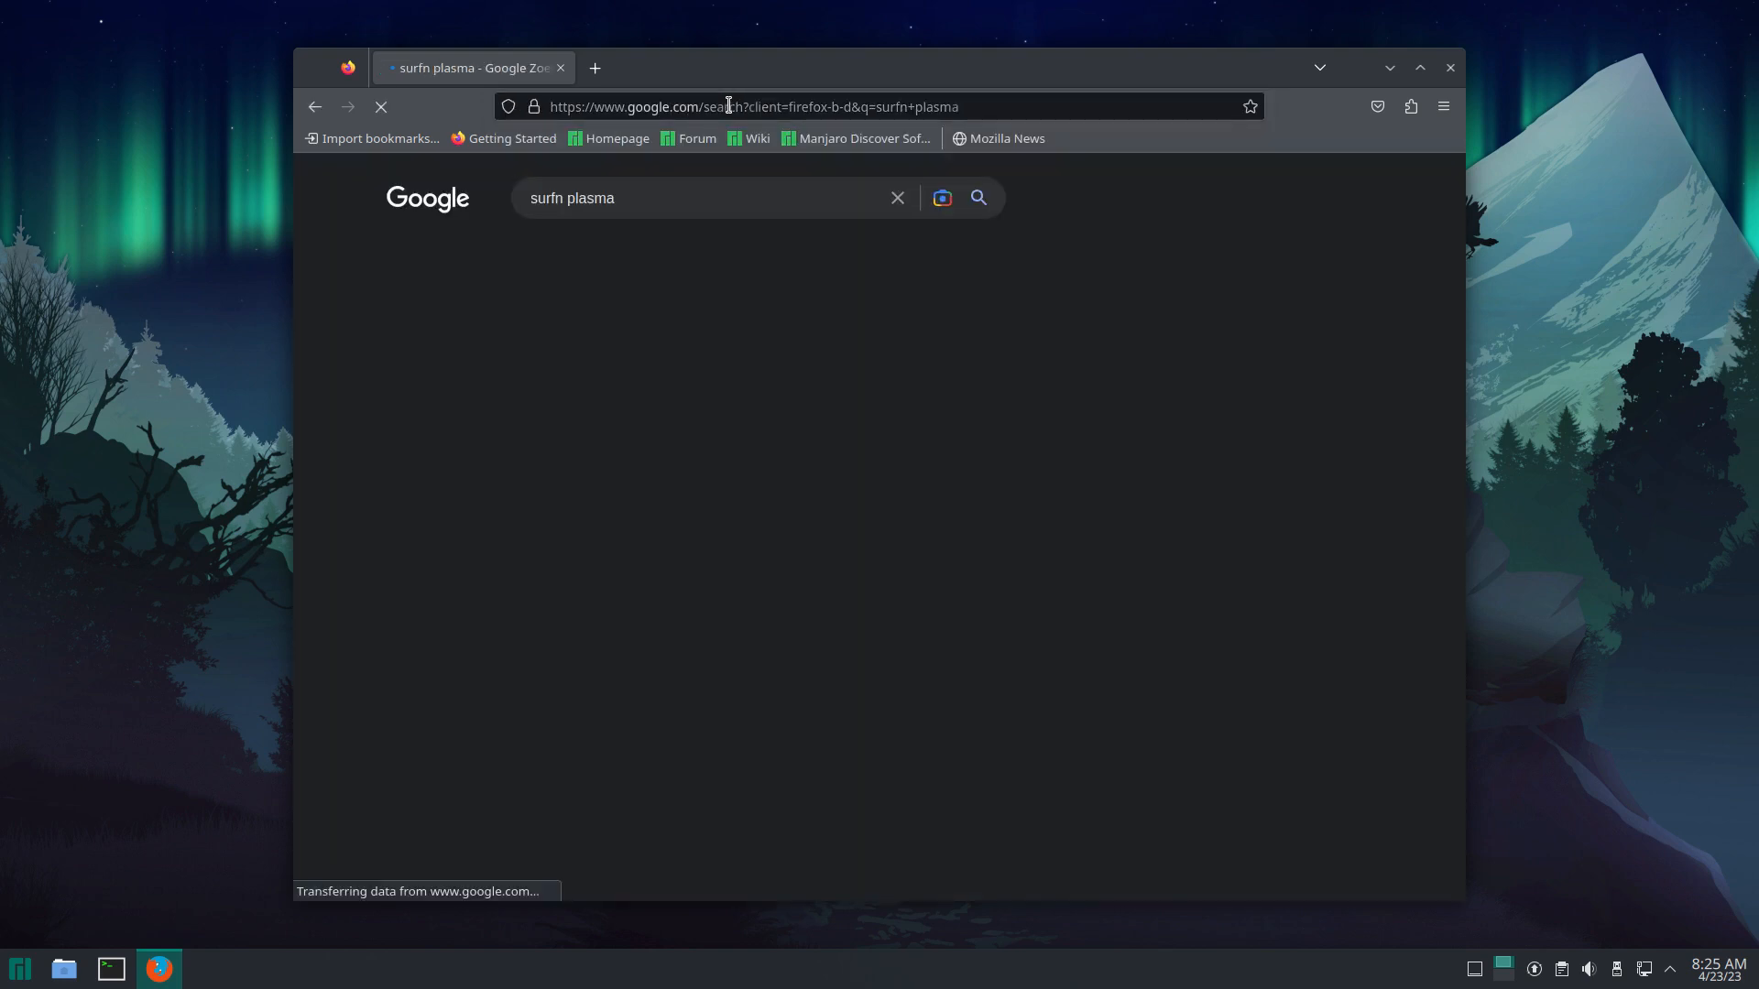
# Step: Download the Surfn-Plasma-Dark GitHub repository as a ZIP and show it in Downloads
pyautogui.click(577, 371)
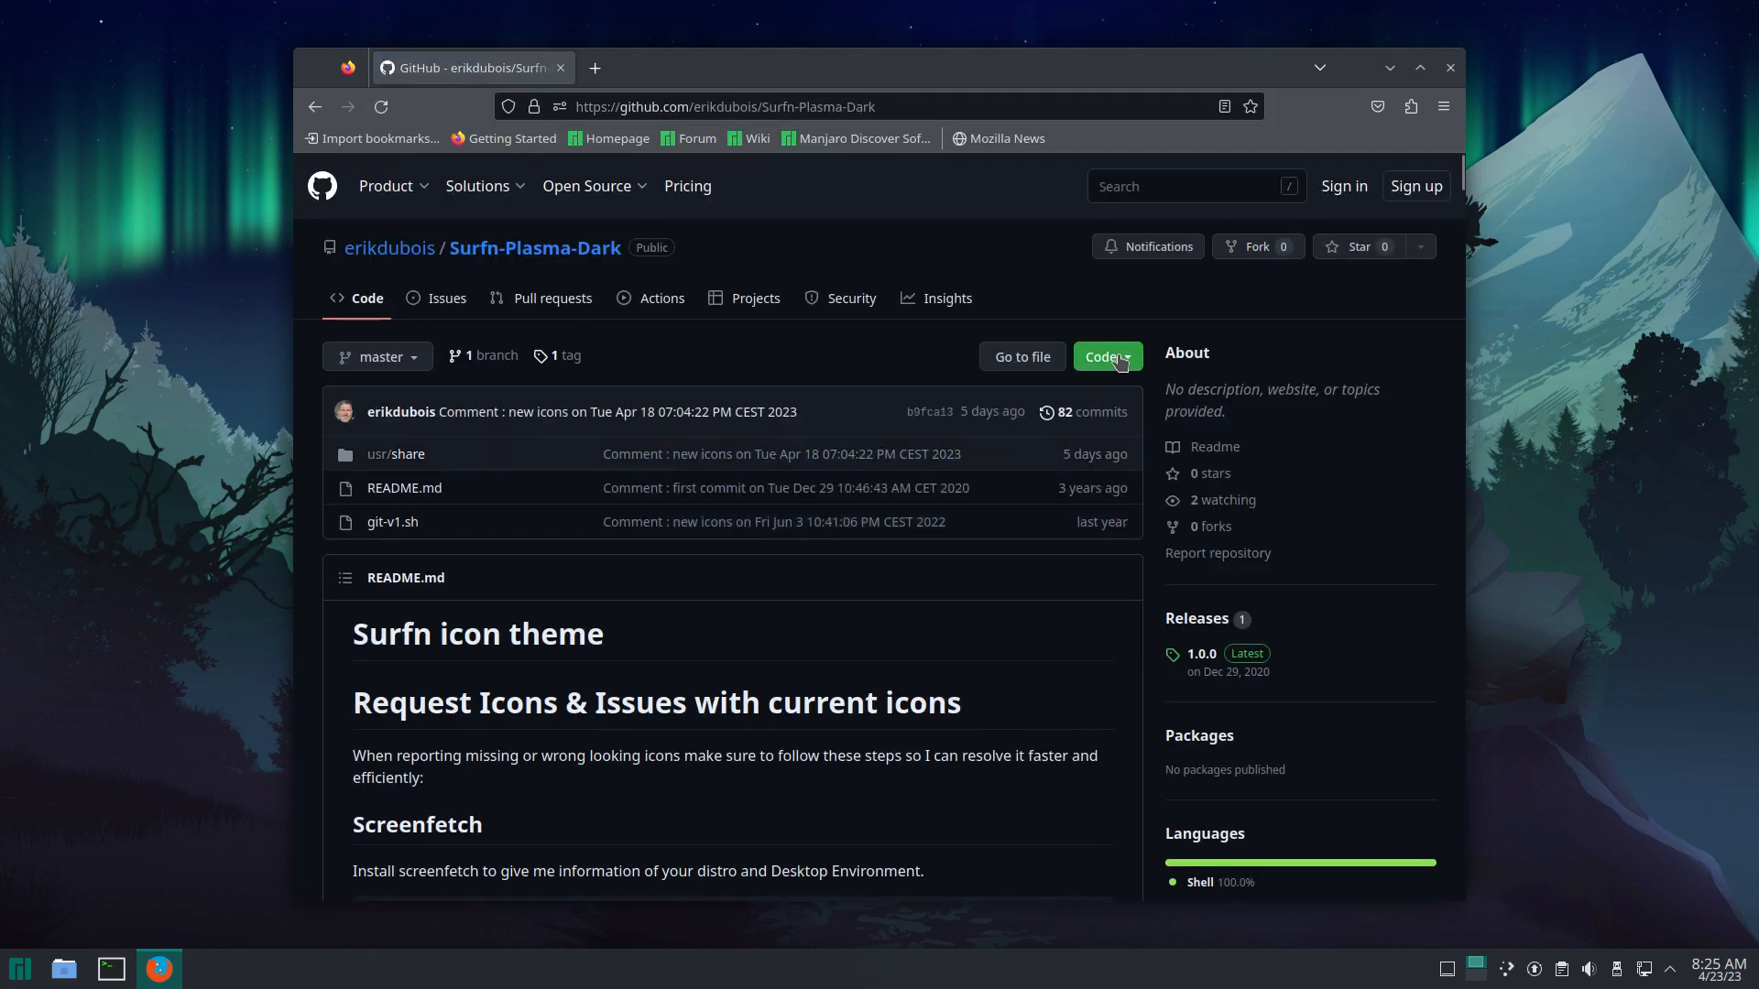
pyautogui.click(1121, 358)
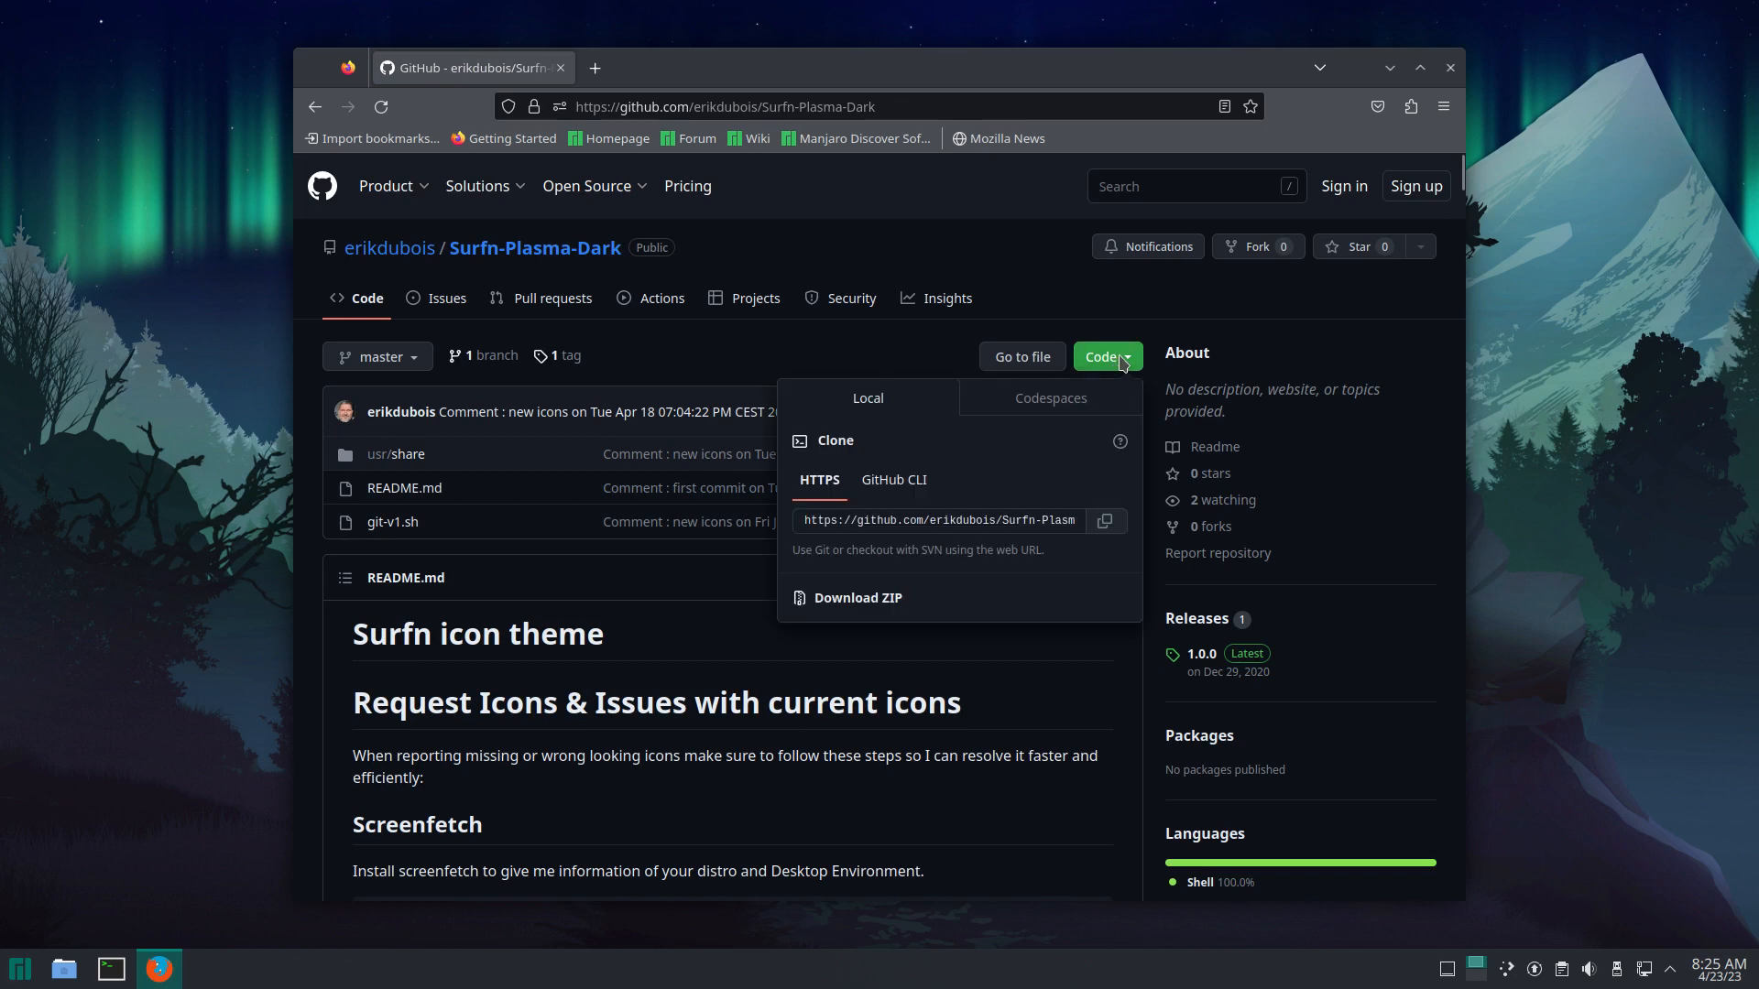
pyautogui.click(894, 600)
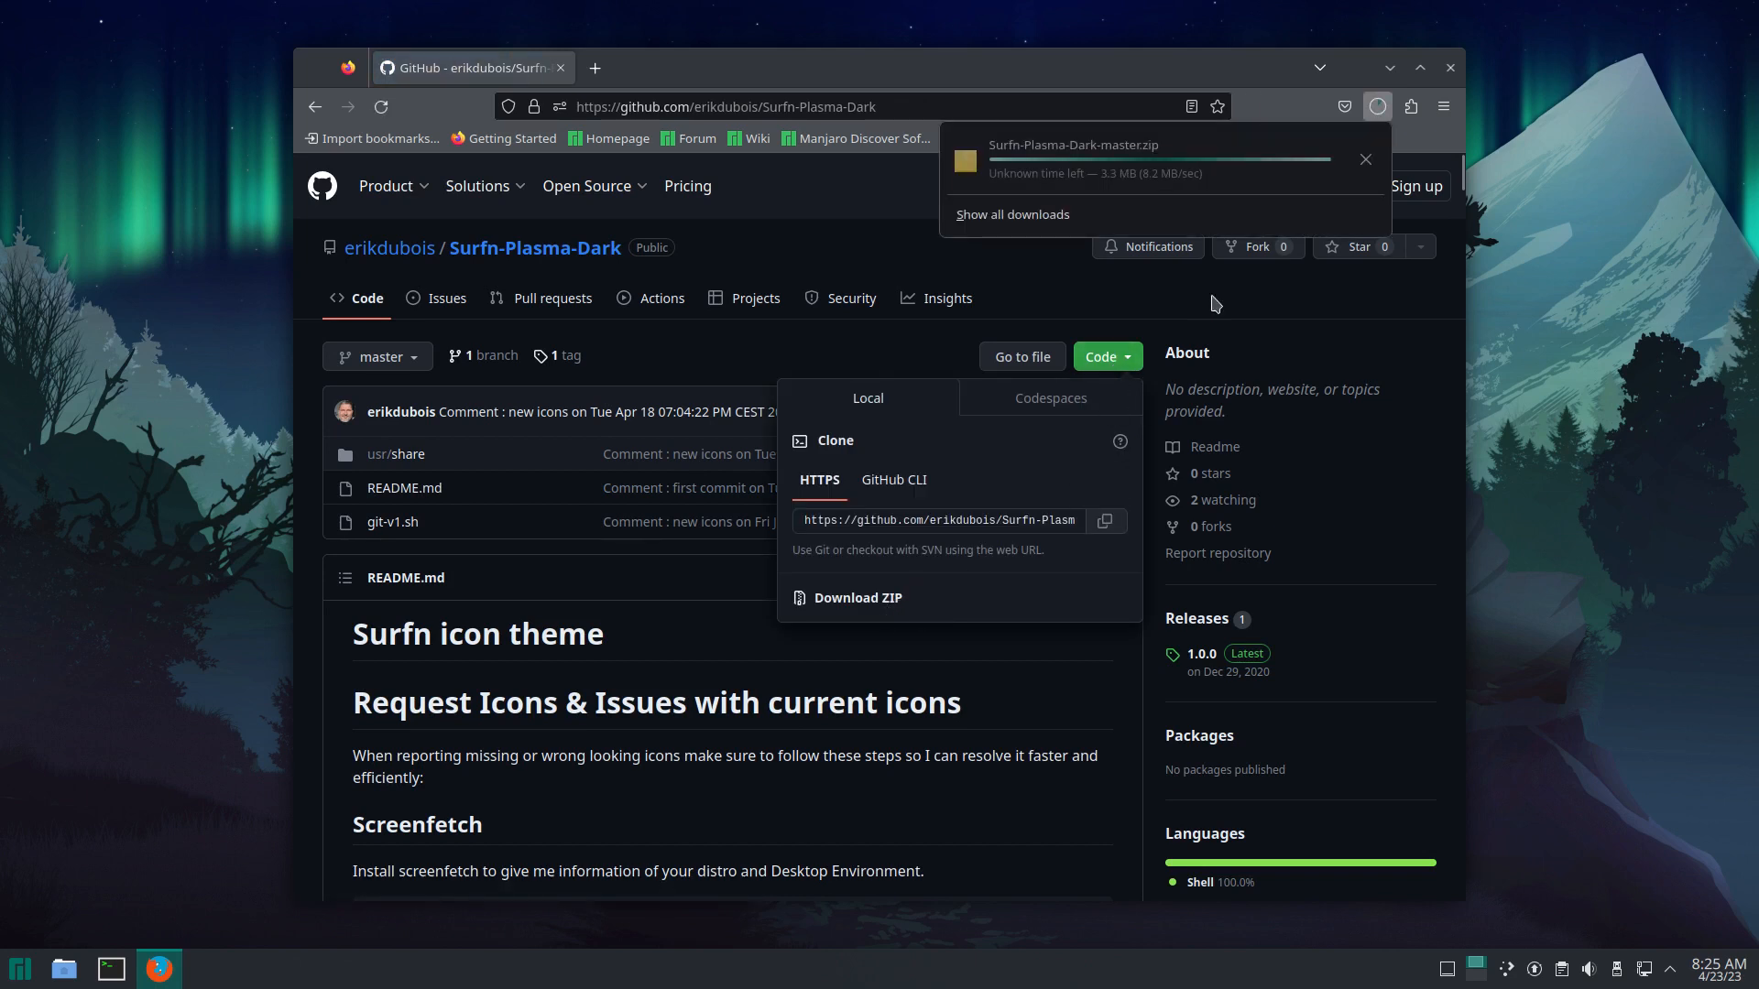
pyautogui.click(1368, 165)
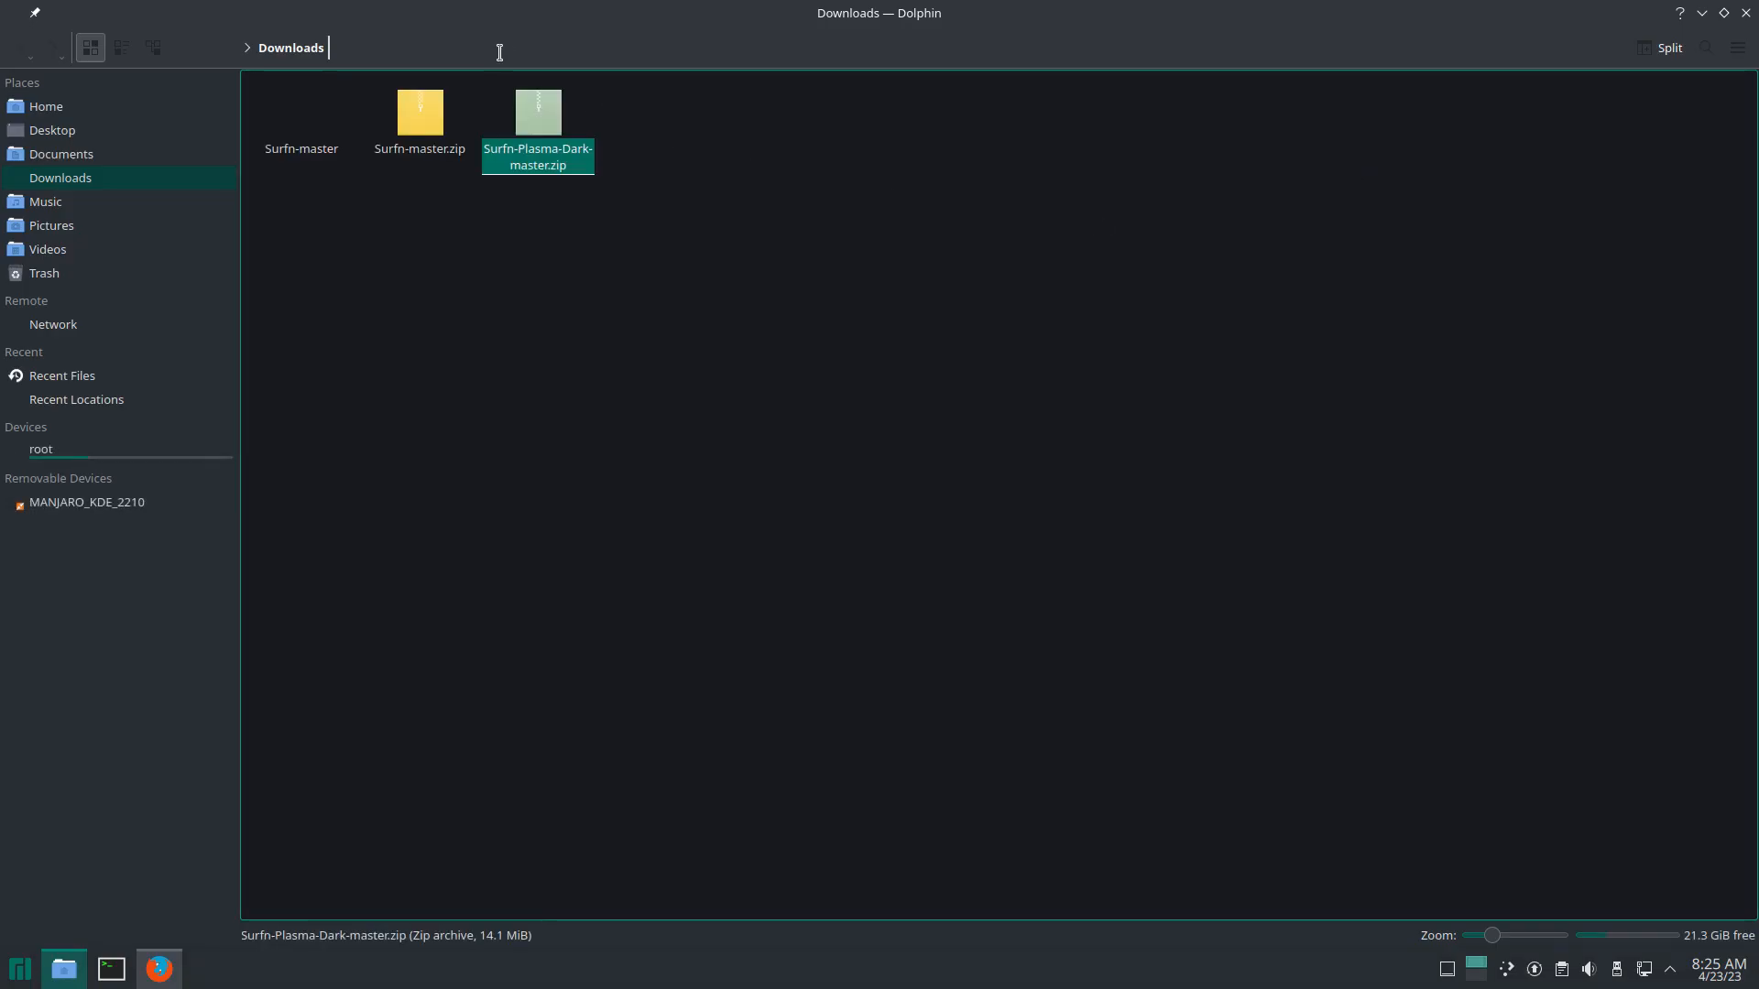
# Step: Extract Surfn-Plasma-Dark-master.zip and select Surfn-Plasma-Dark inside its usr/share/icons folder
pyautogui.rightClick(537, 116)
pyautogui.moveTo(644, 374)
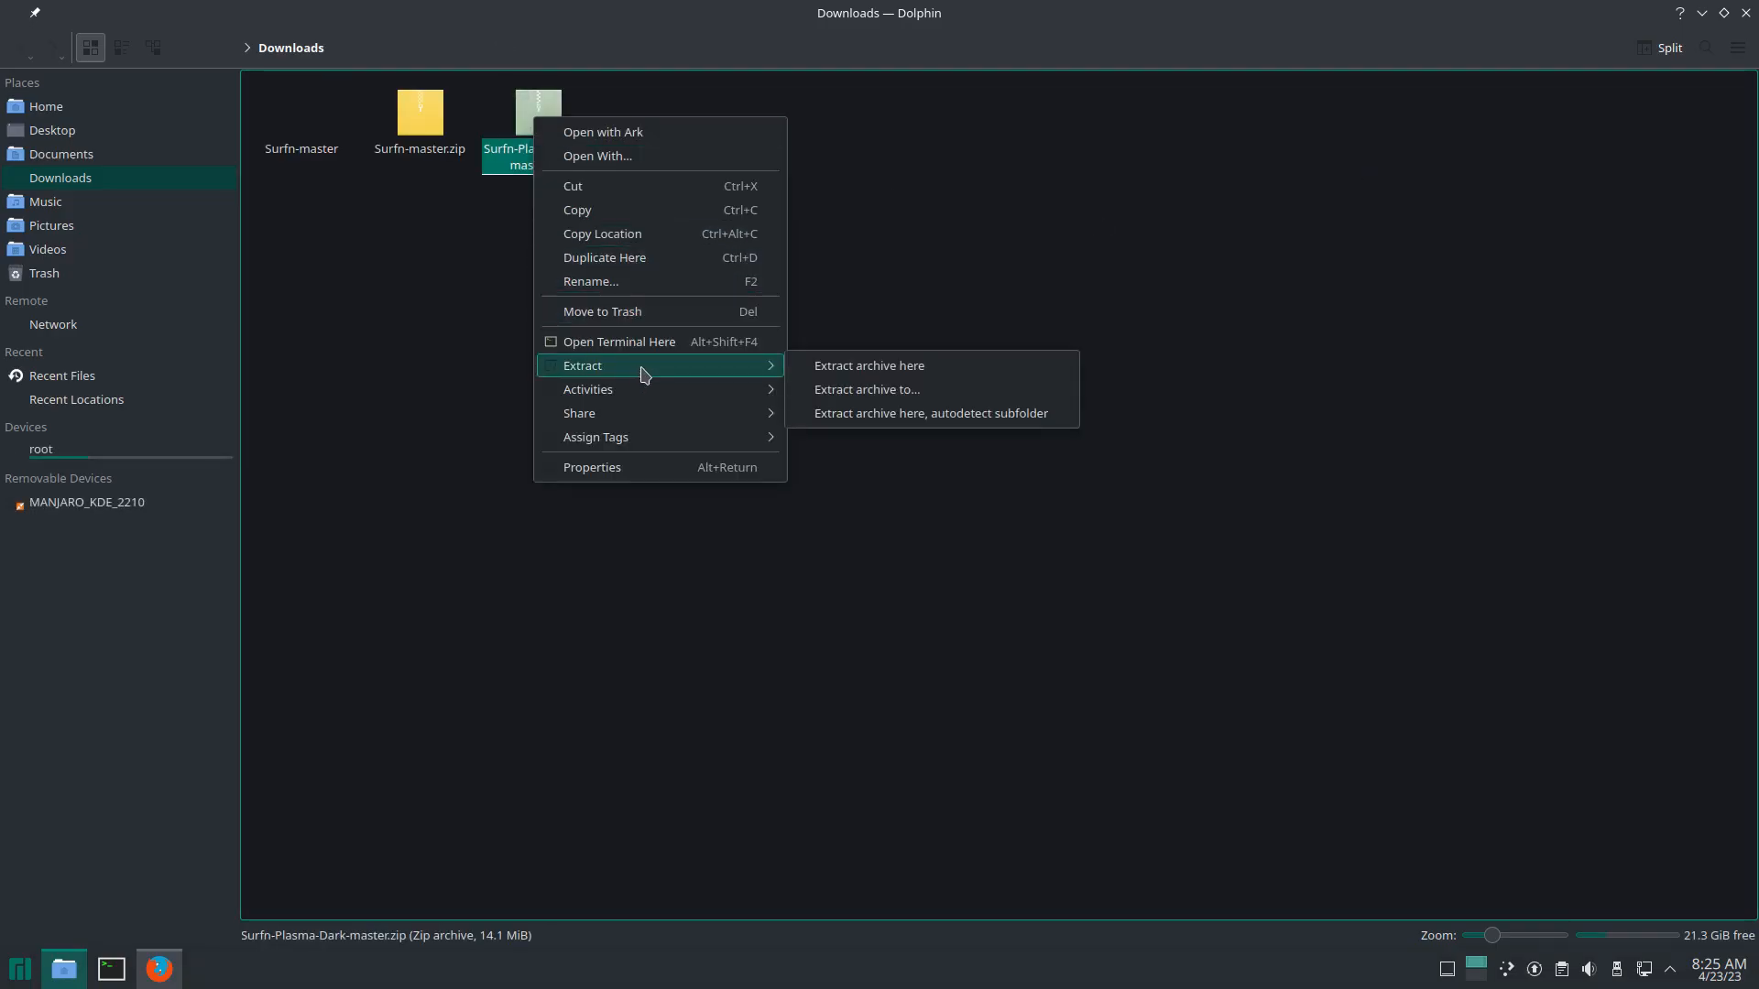
pyautogui.click(862, 372)
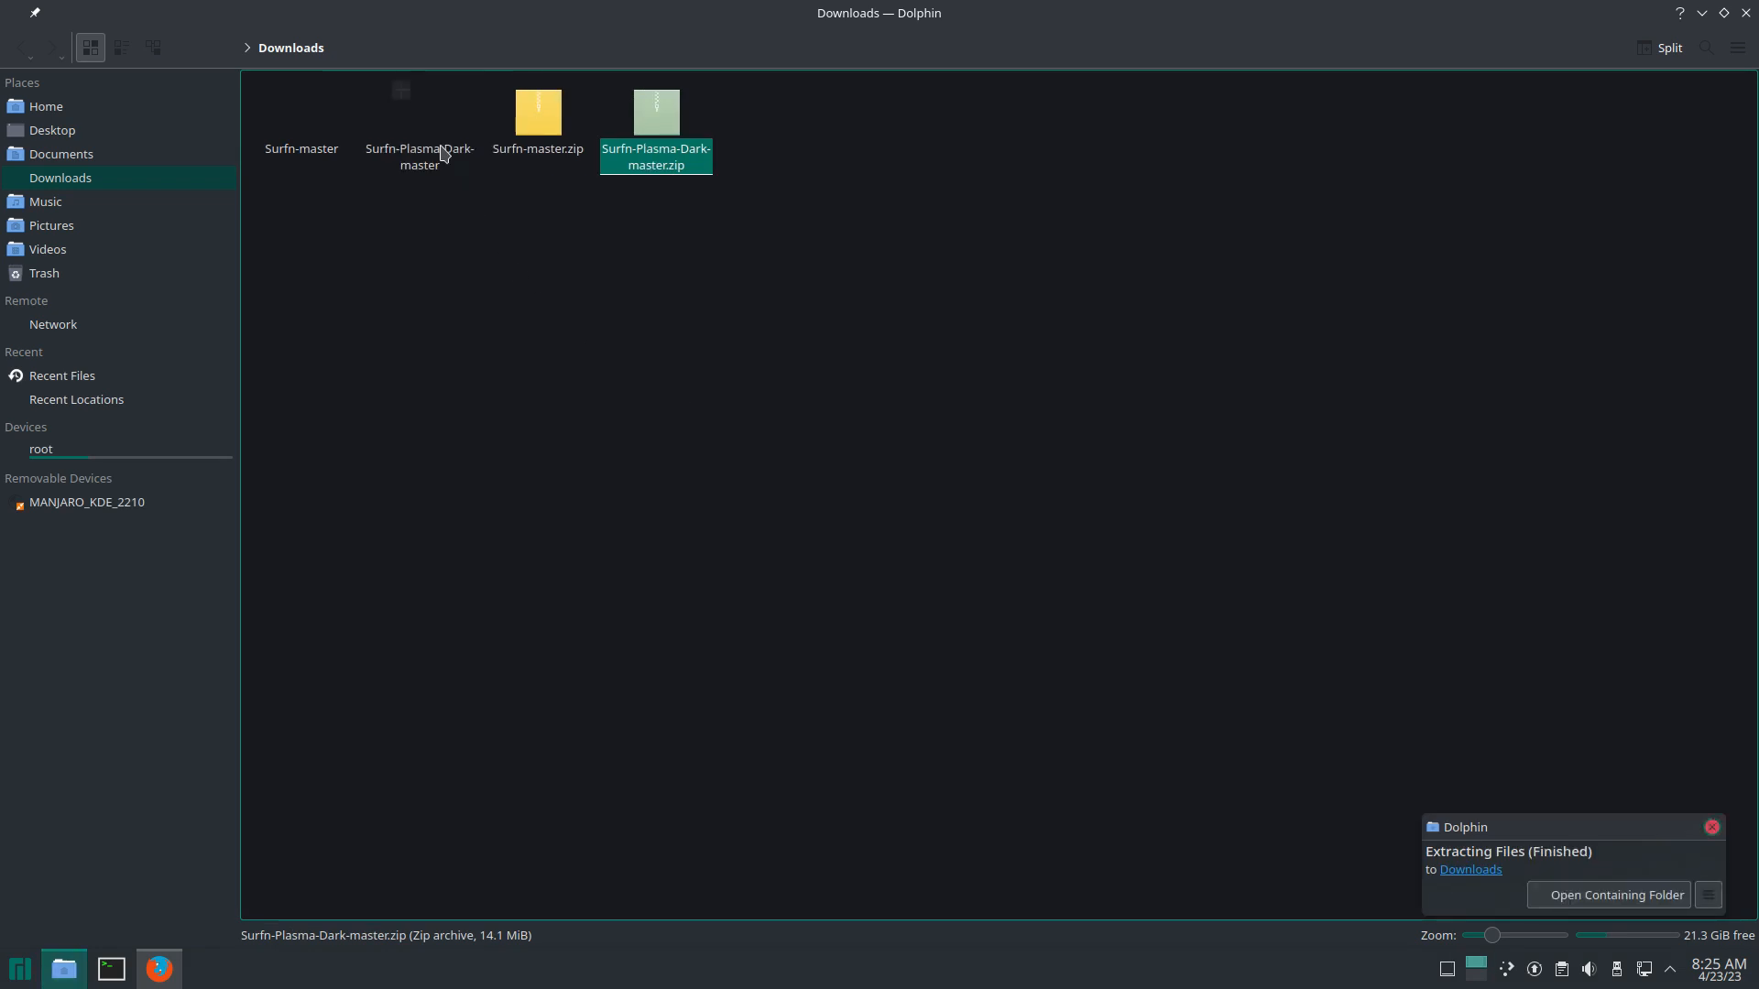
pyautogui.doubleClick(442, 153)
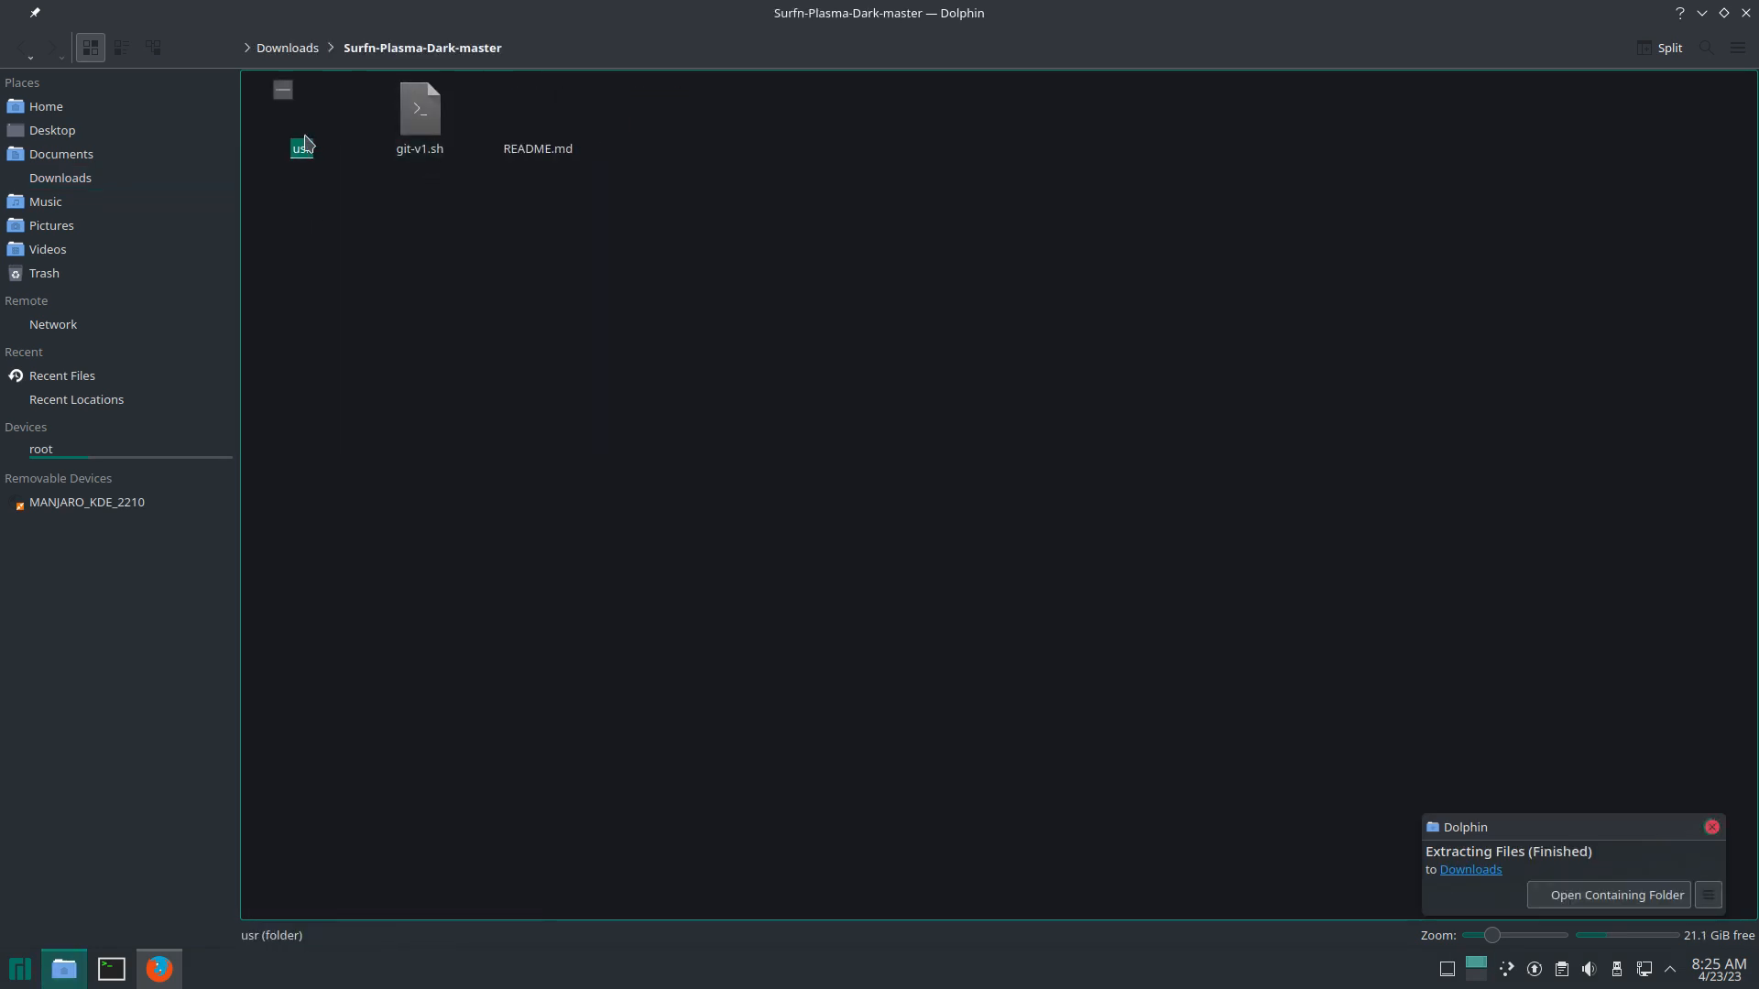
pyautogui.doubleClick(302, 138)
pyautogui.doubleClick(311, 135)
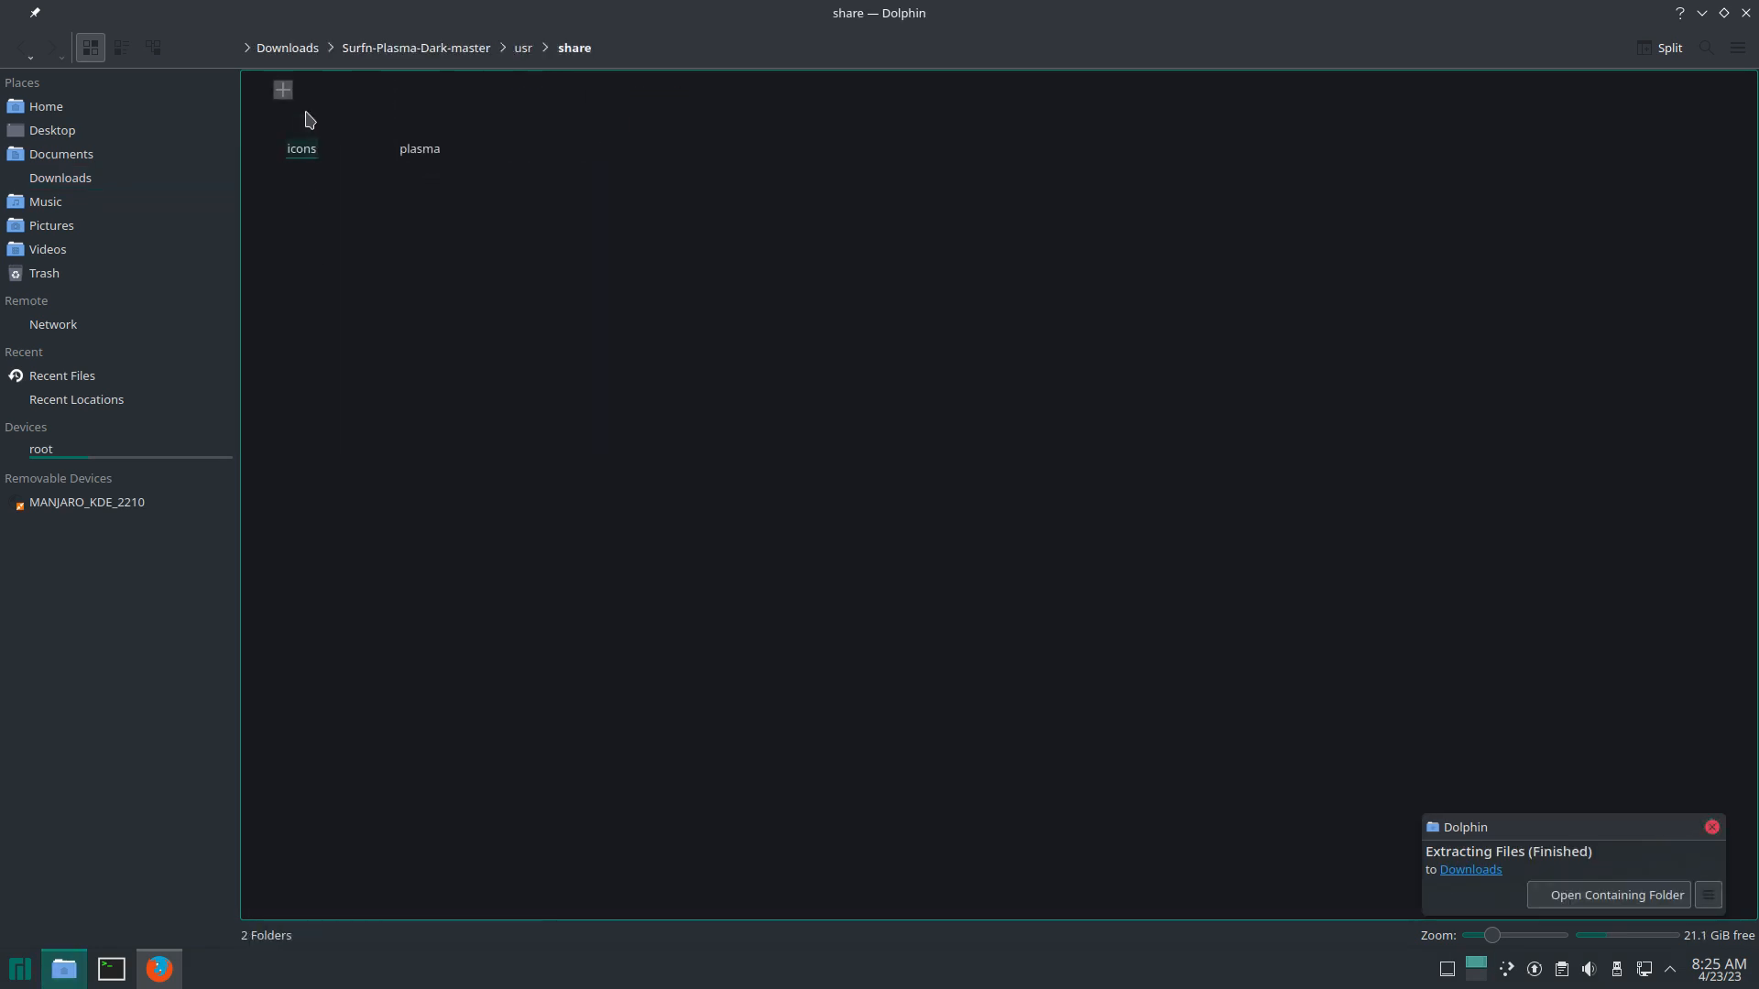
pyautogui.doubleClick(312, 137)
pyautogui.click(311, 135)
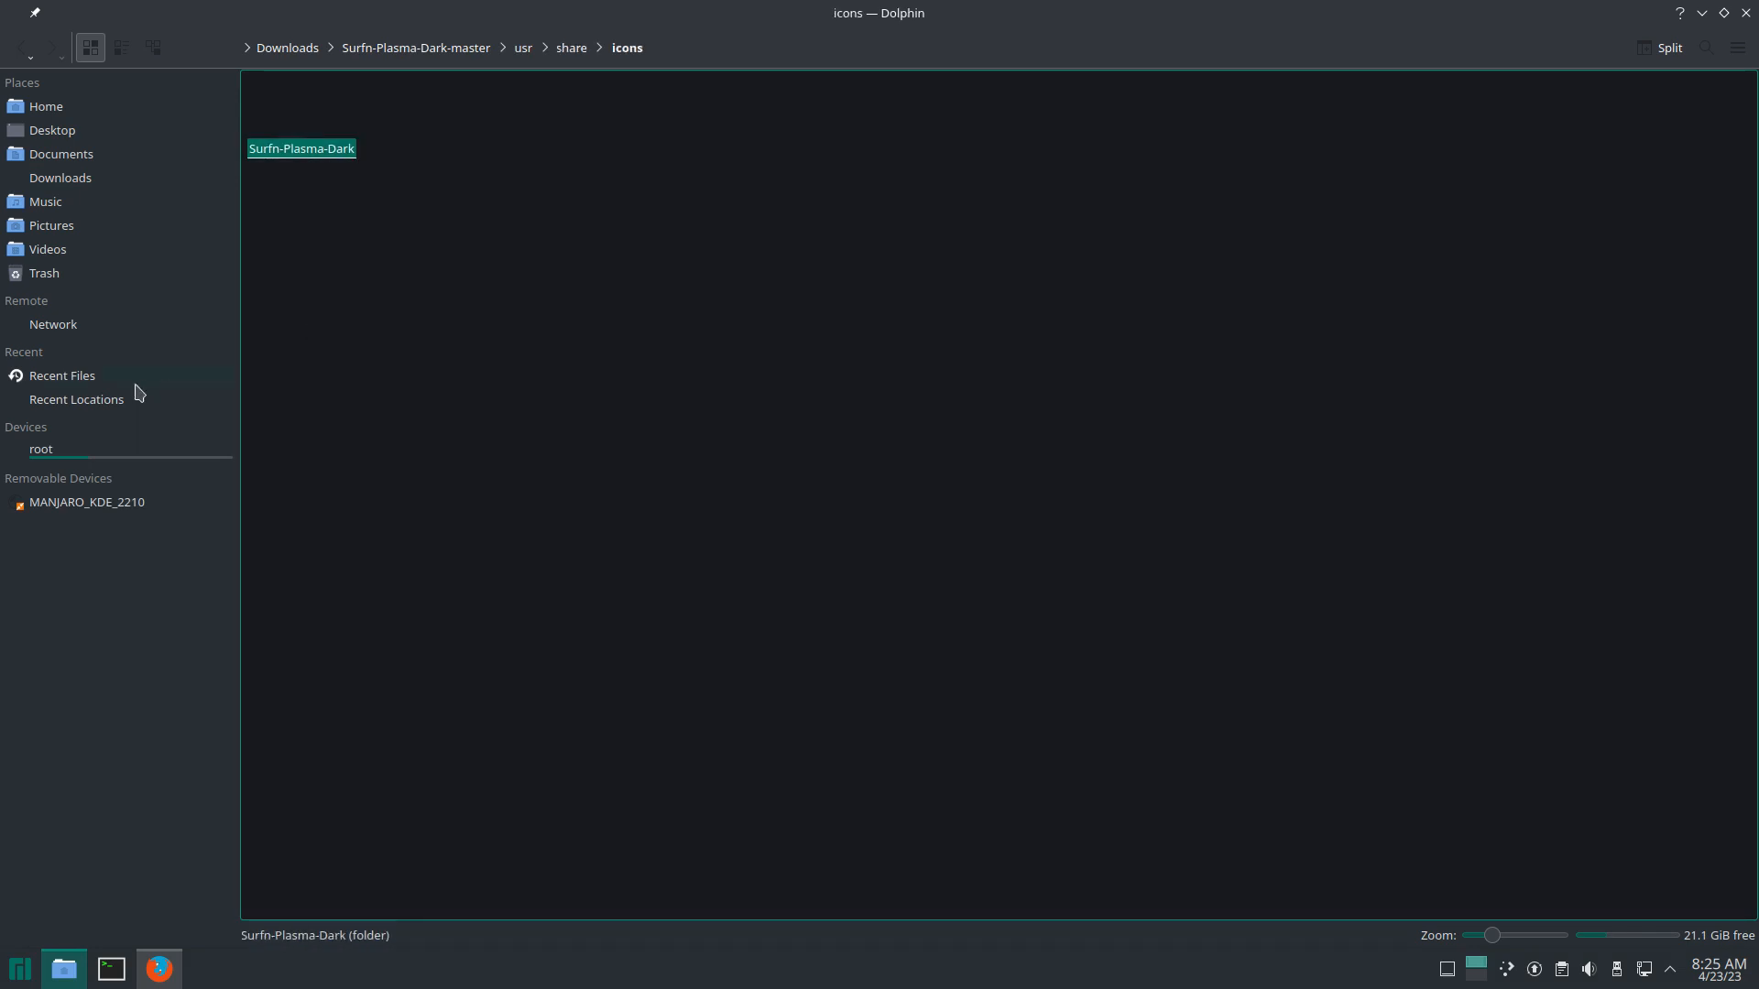
# Step: Paste Surfn-Plasma-Dark into ~/.local/share/icons and close Dolphin
pyautogui.click(57, 128)
pyautogui.click(51, 108)
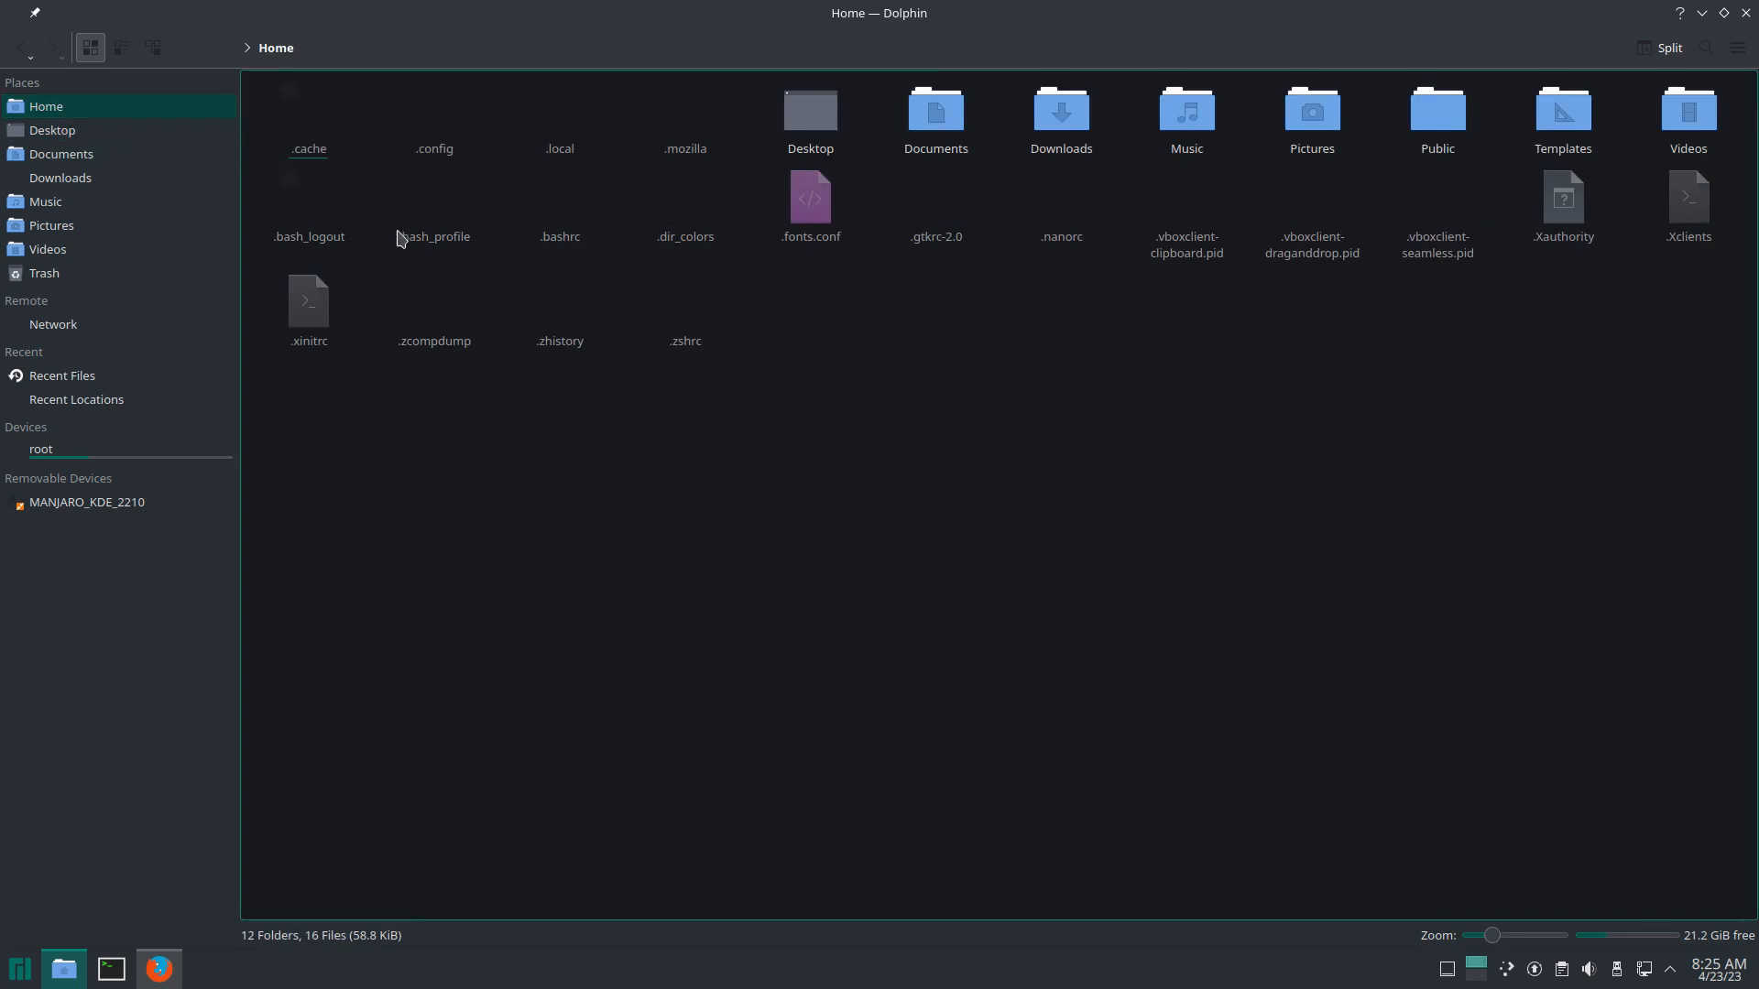
pyautogui.doubleClick(555, 142)
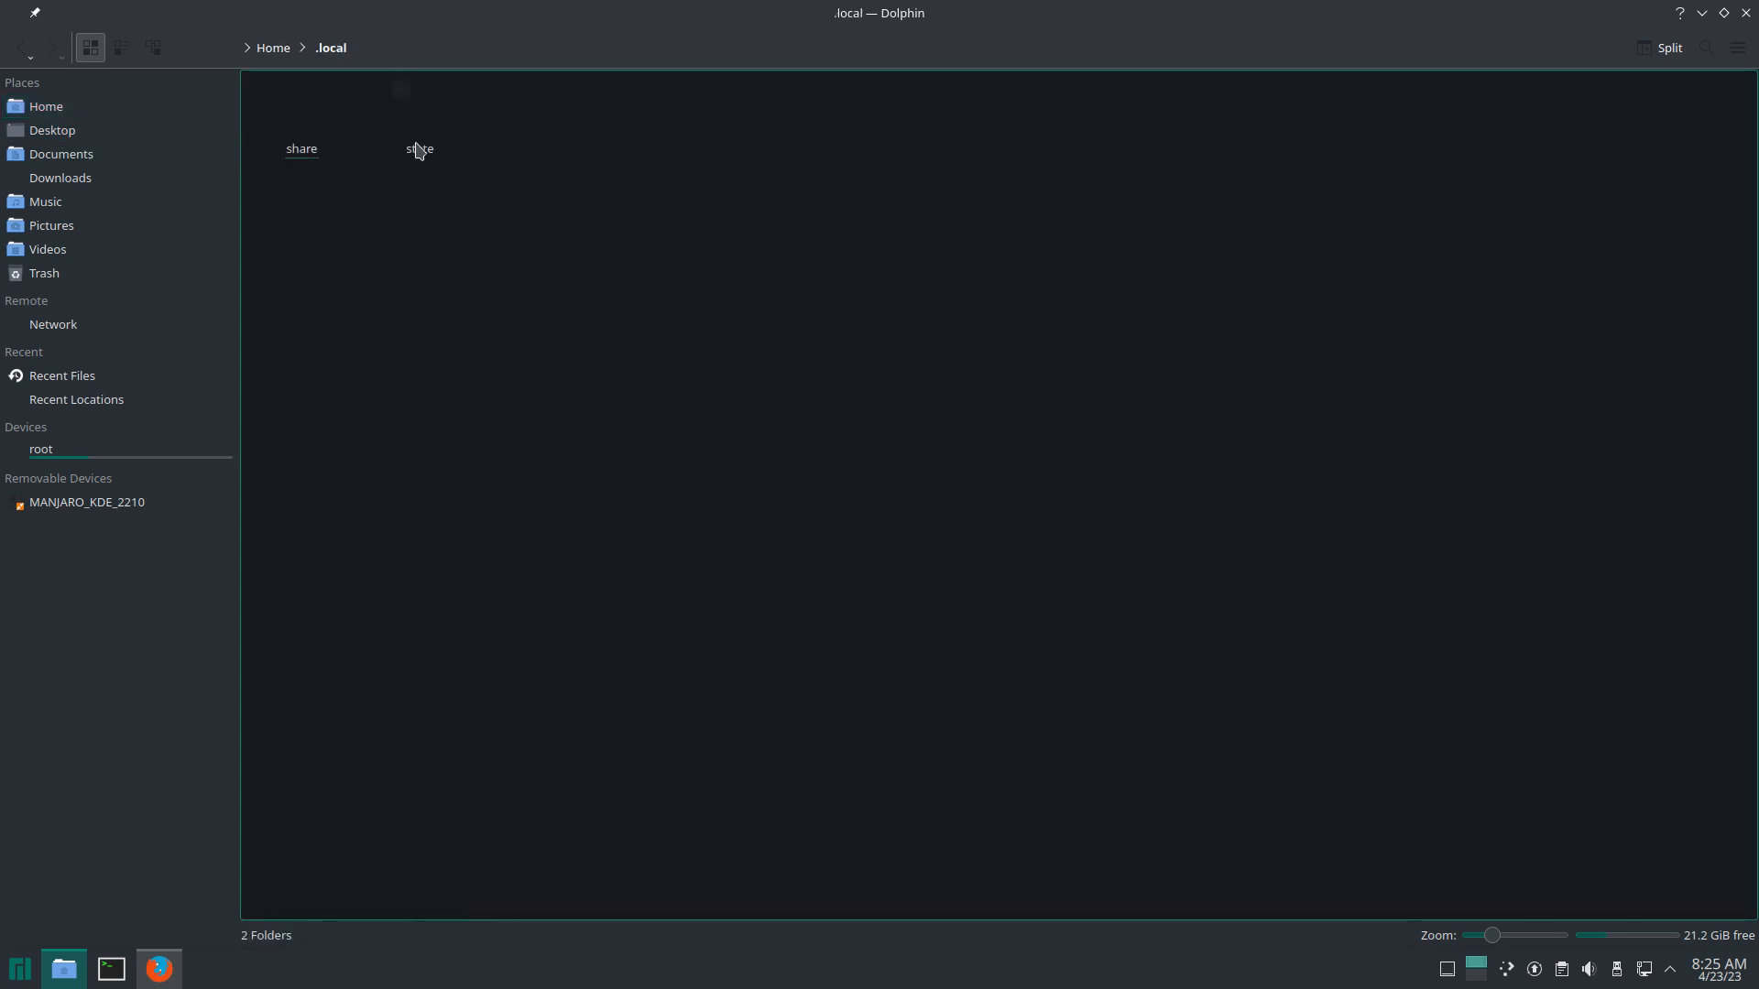
pyautogui.doubleClick(312, 151)
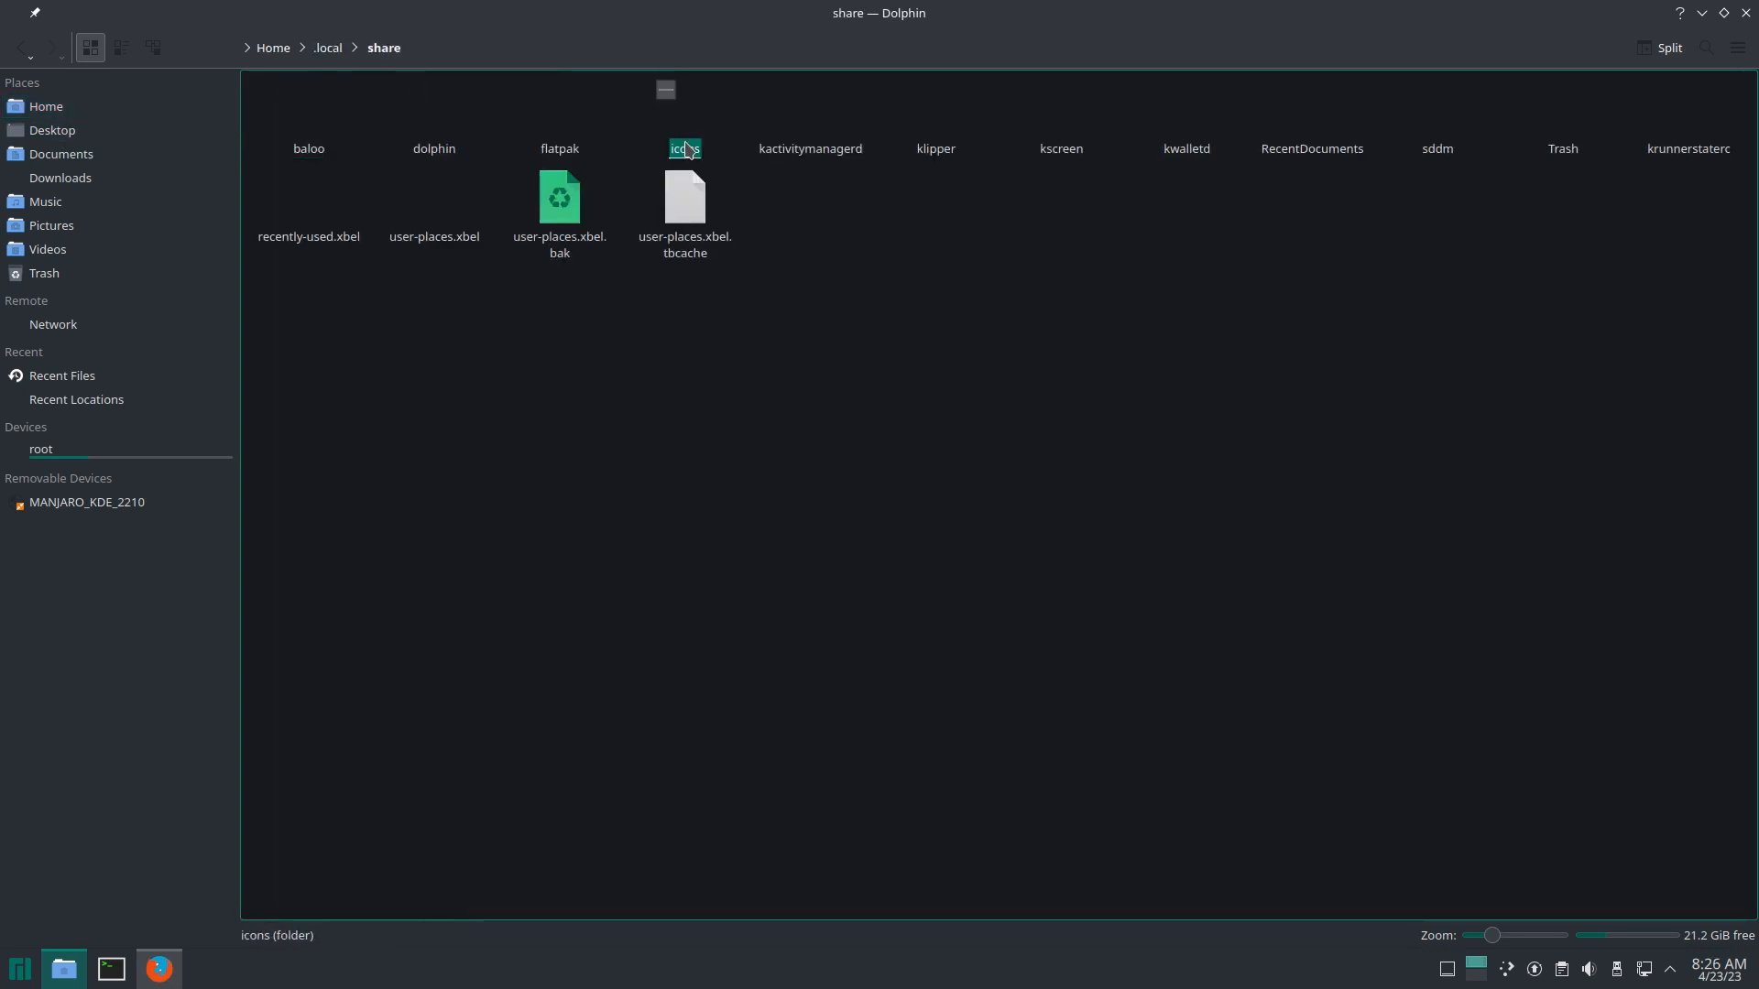
pyautogui.doubleClick(664, 88)
pyautogui.hotkey('ctrl', 'v')
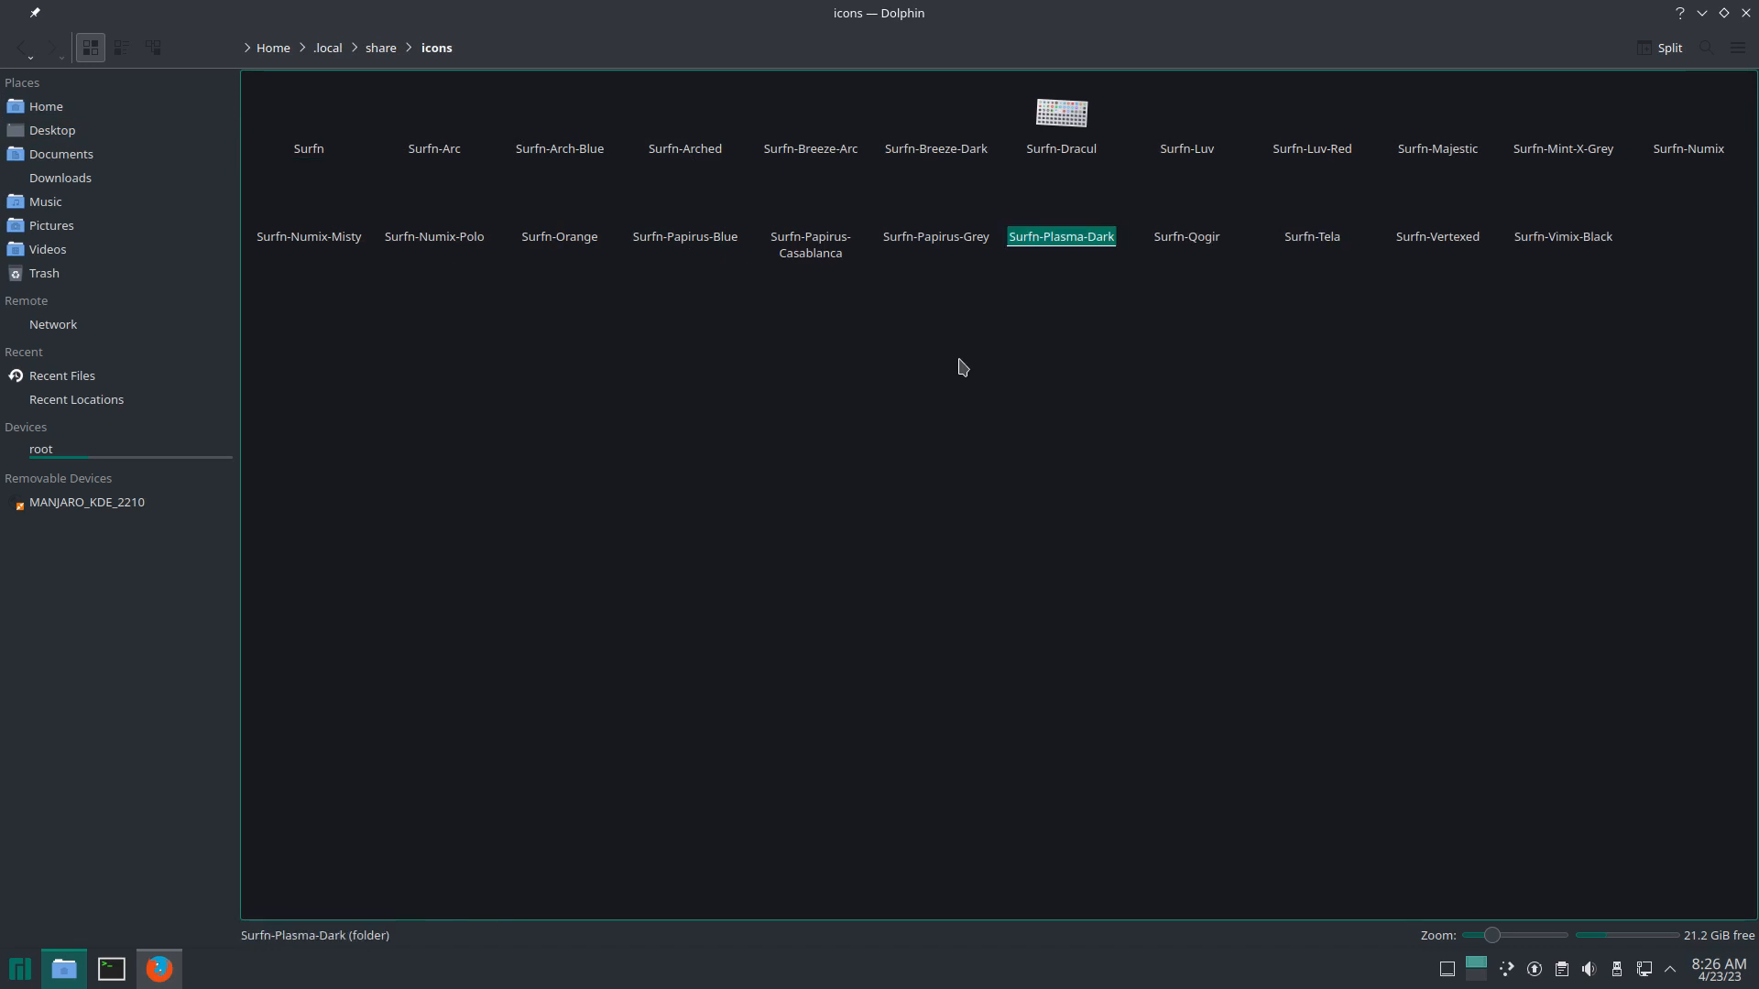
pyautogui.click(1030, 242)
pyautogui.click(1744, 15)
# Step: Minimize the browser and open Appearance > Icons in System Settings
pyautogui.click(1393, 71)
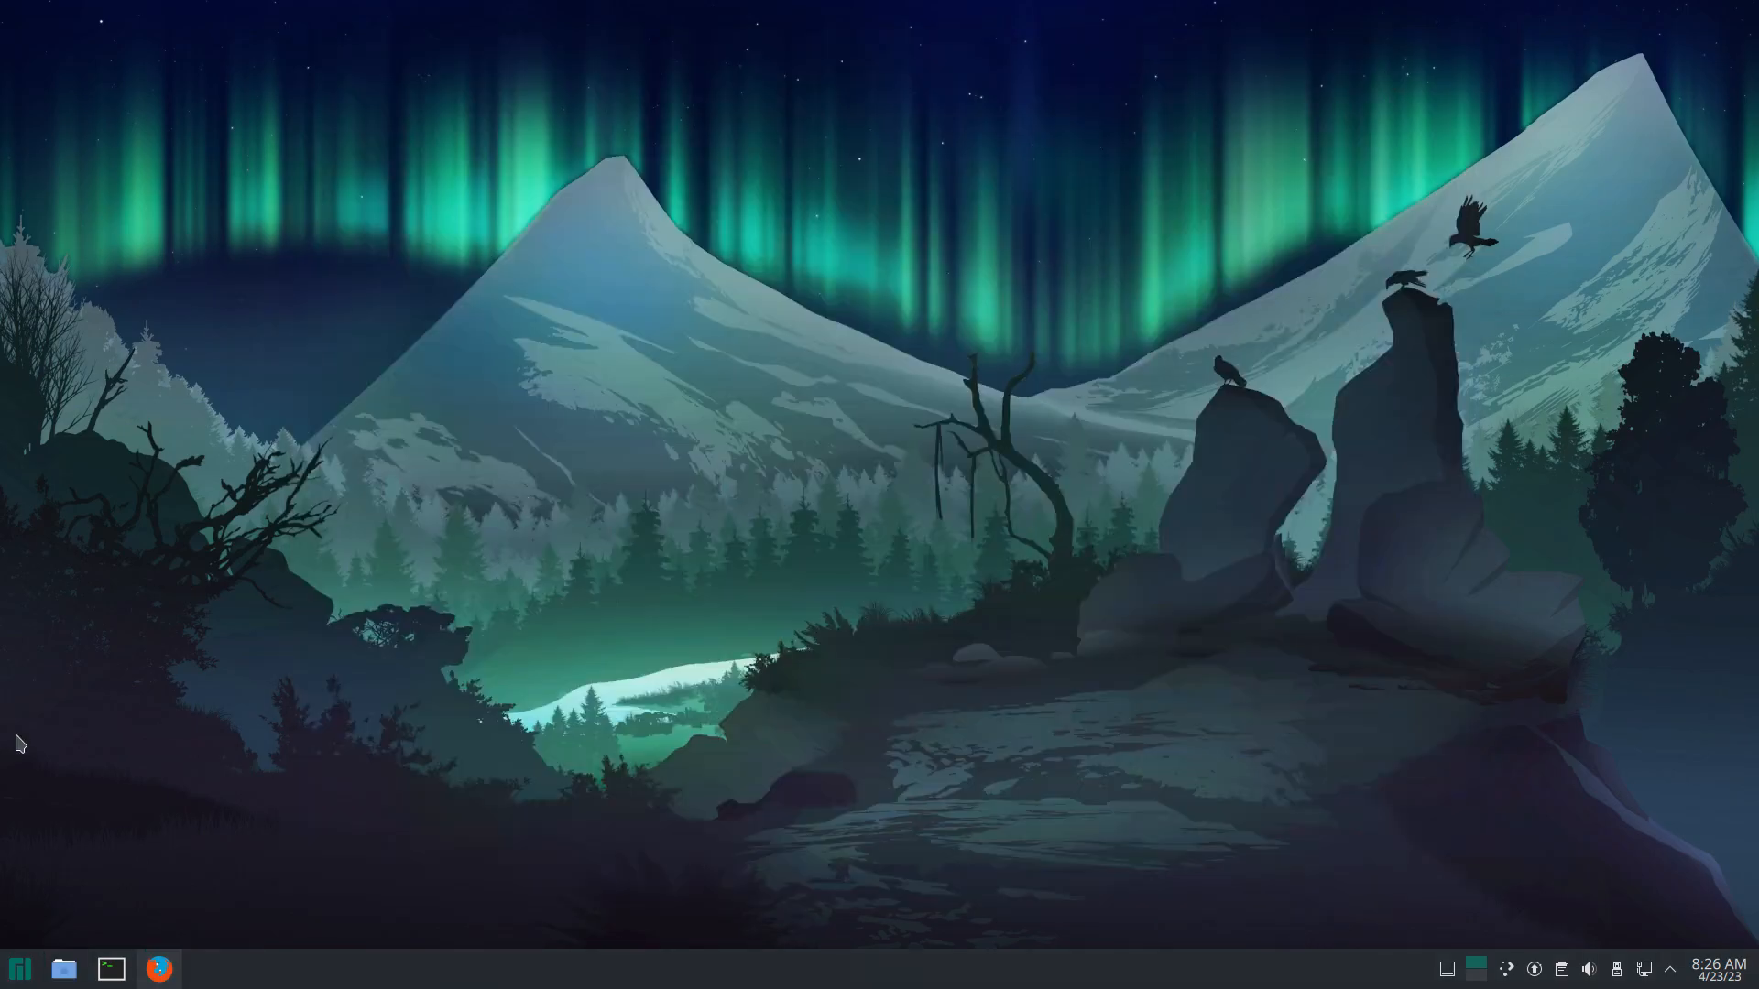
pyautogui.click(19, 969)
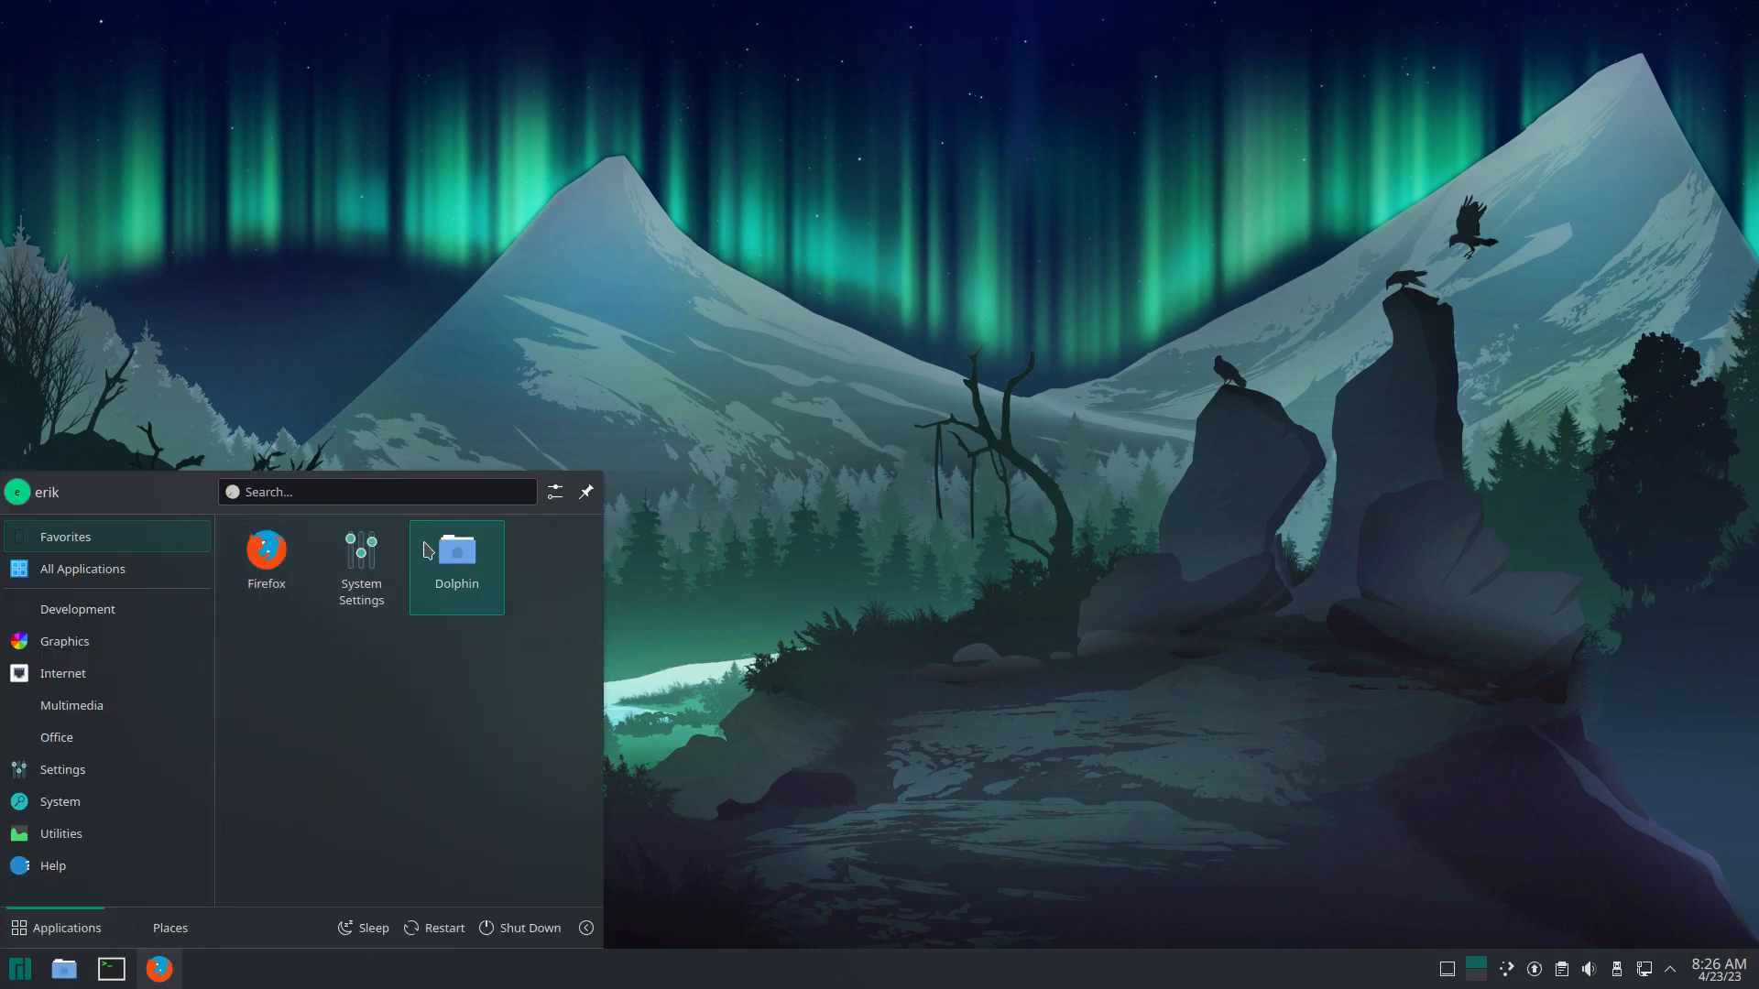
pyautogui.click(371, 564)
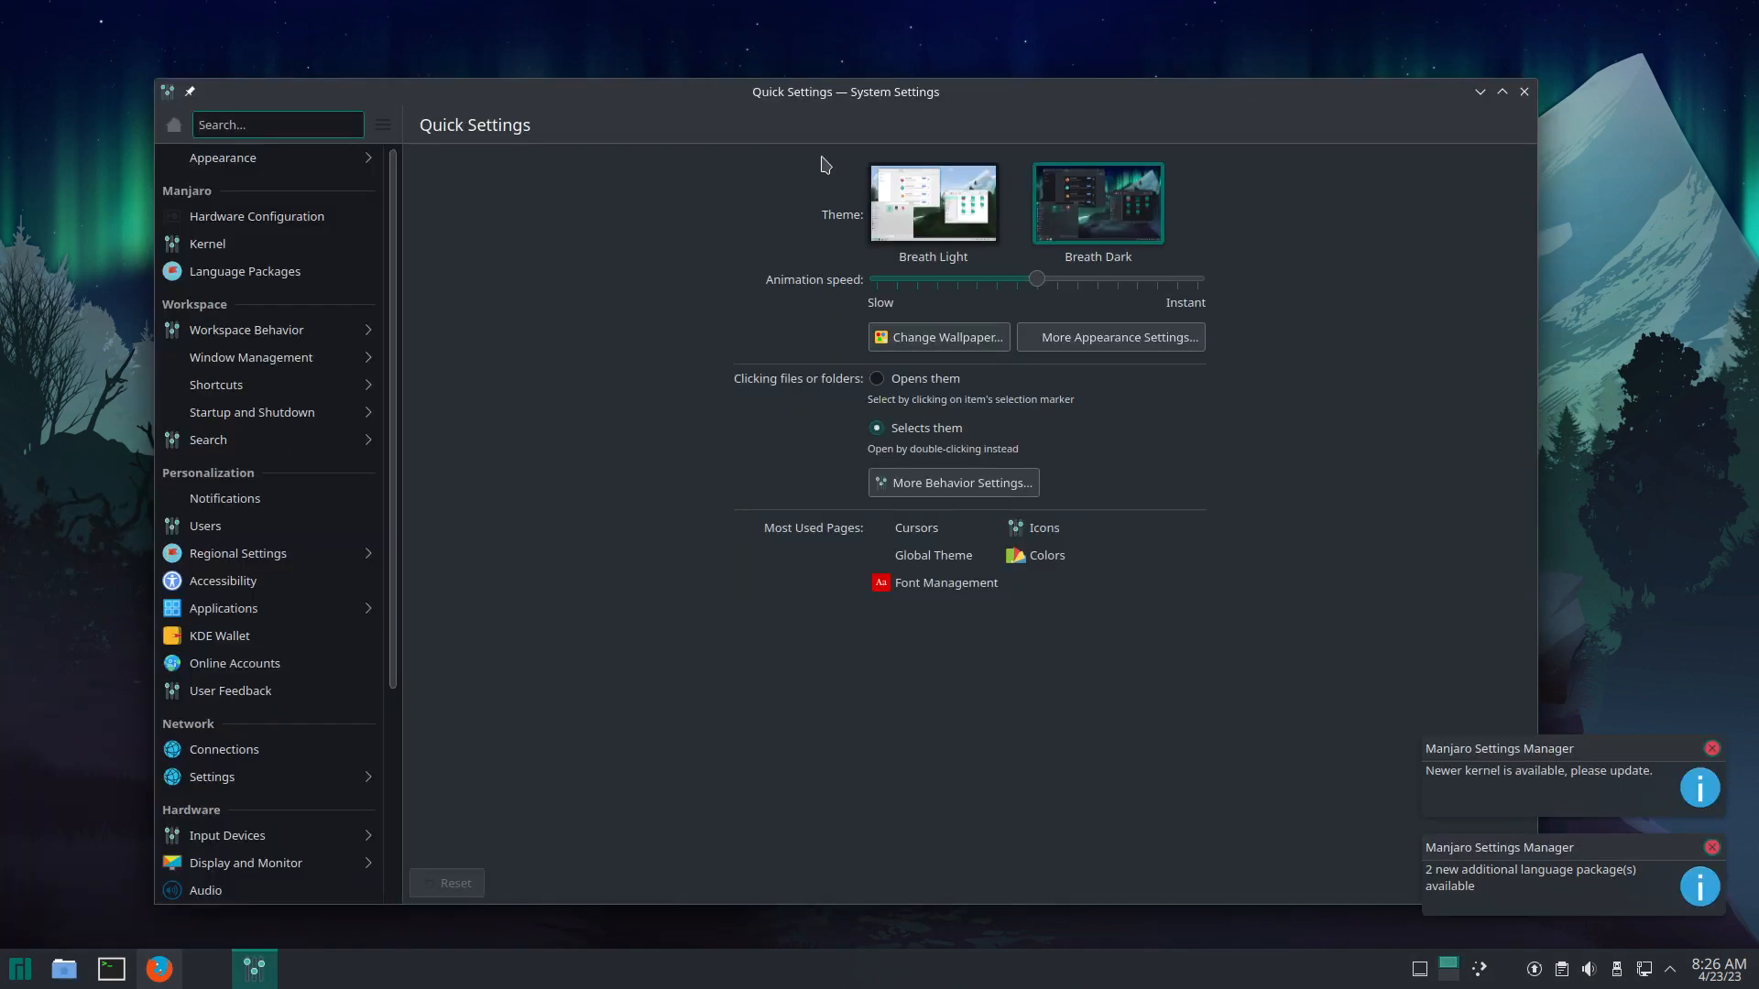
pyautogui.click(314, 160)
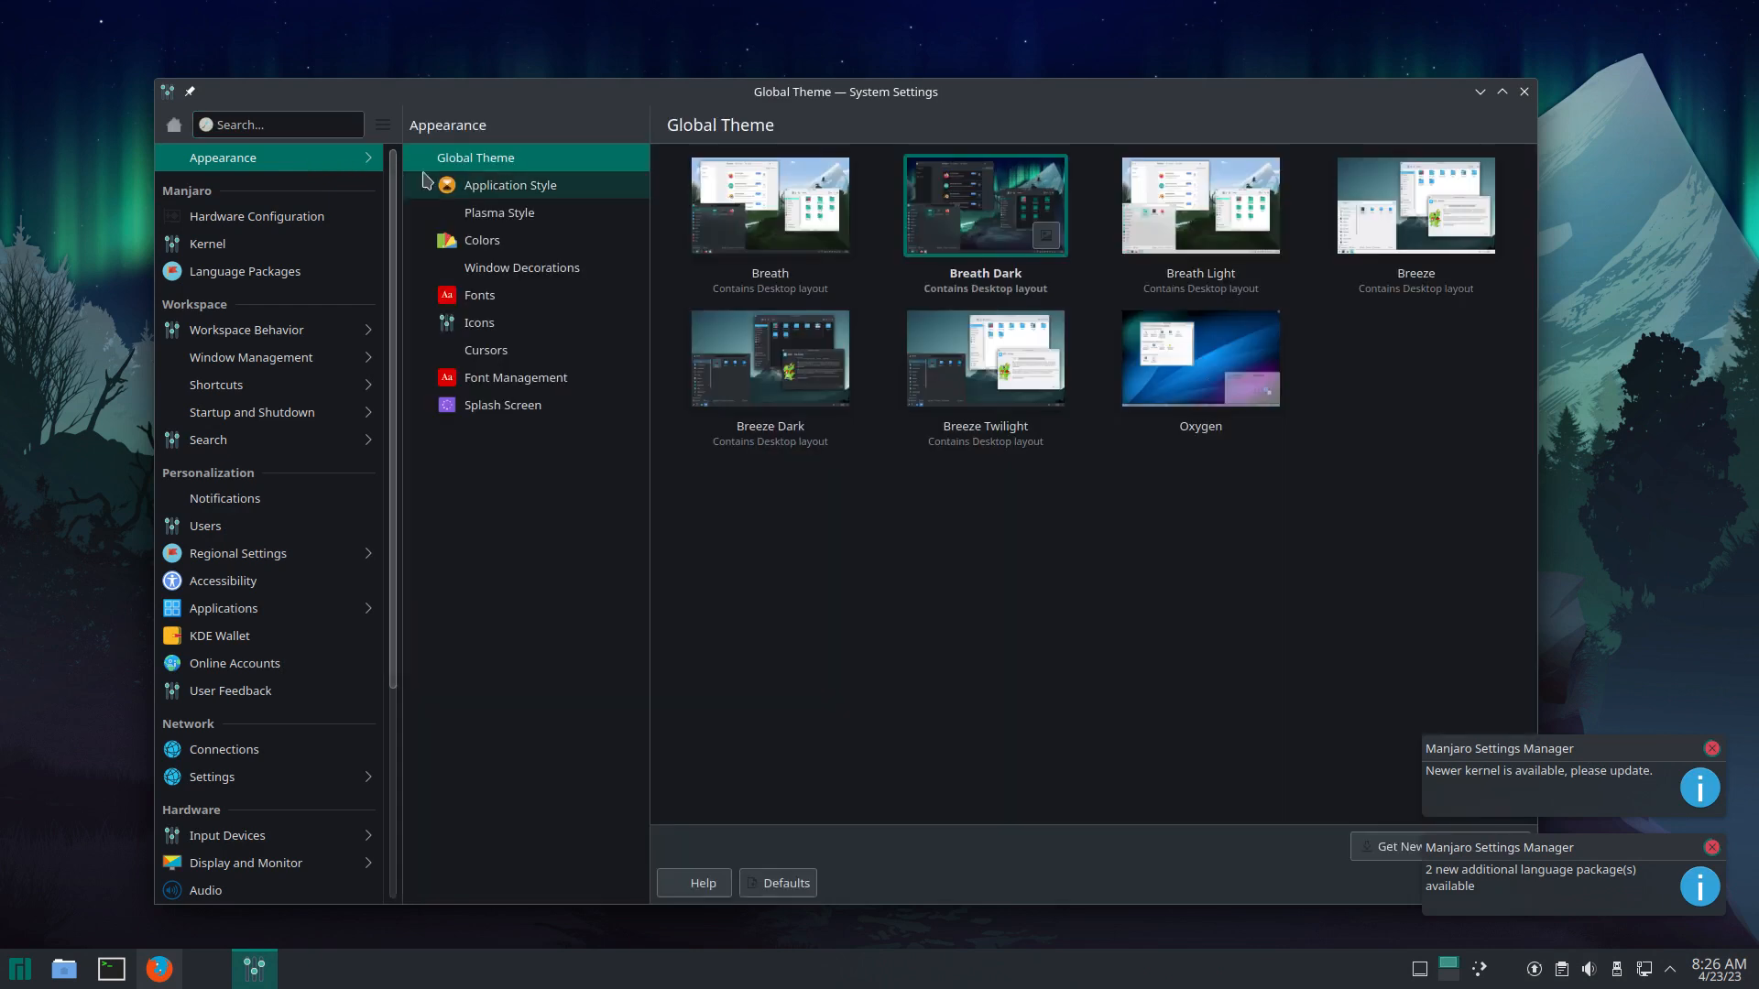
pyautogui.click(527, 332)
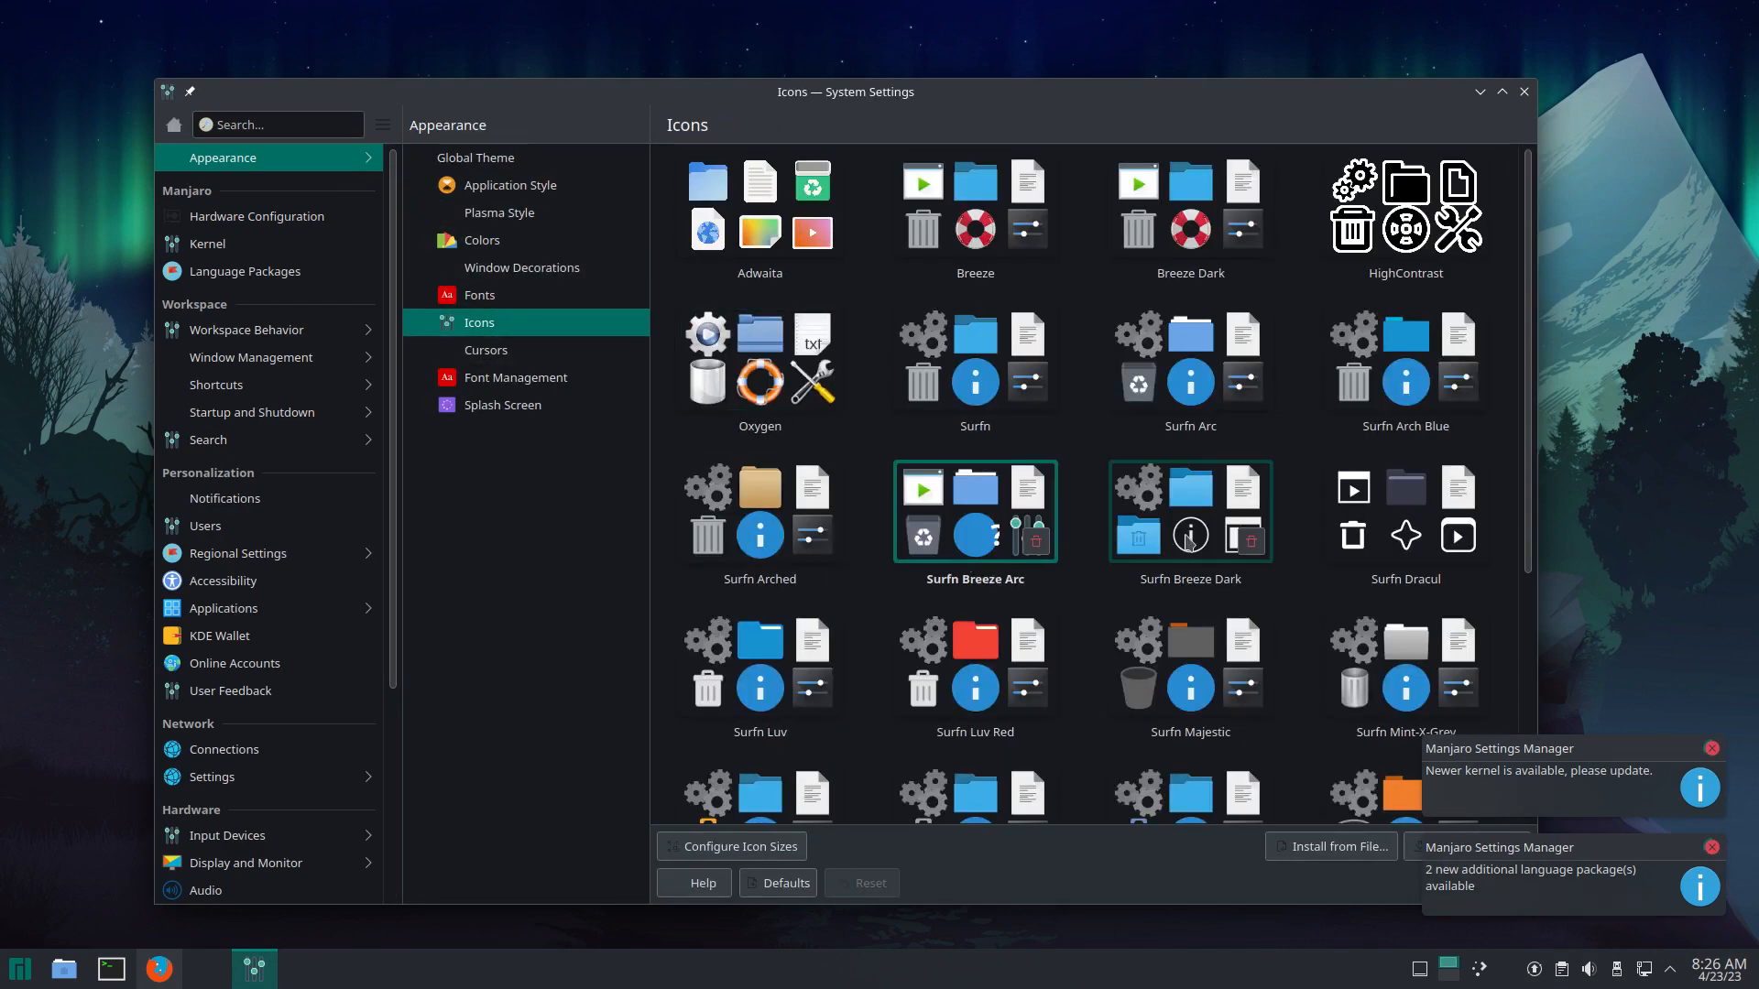
# Step: Dismiss the kernel update notice, apply Surfn Plasma Dark, and close System Settings
pyautogui.scroll(-3, 1191, 544)
pyautogui.scroll(-1, 1194, 545)
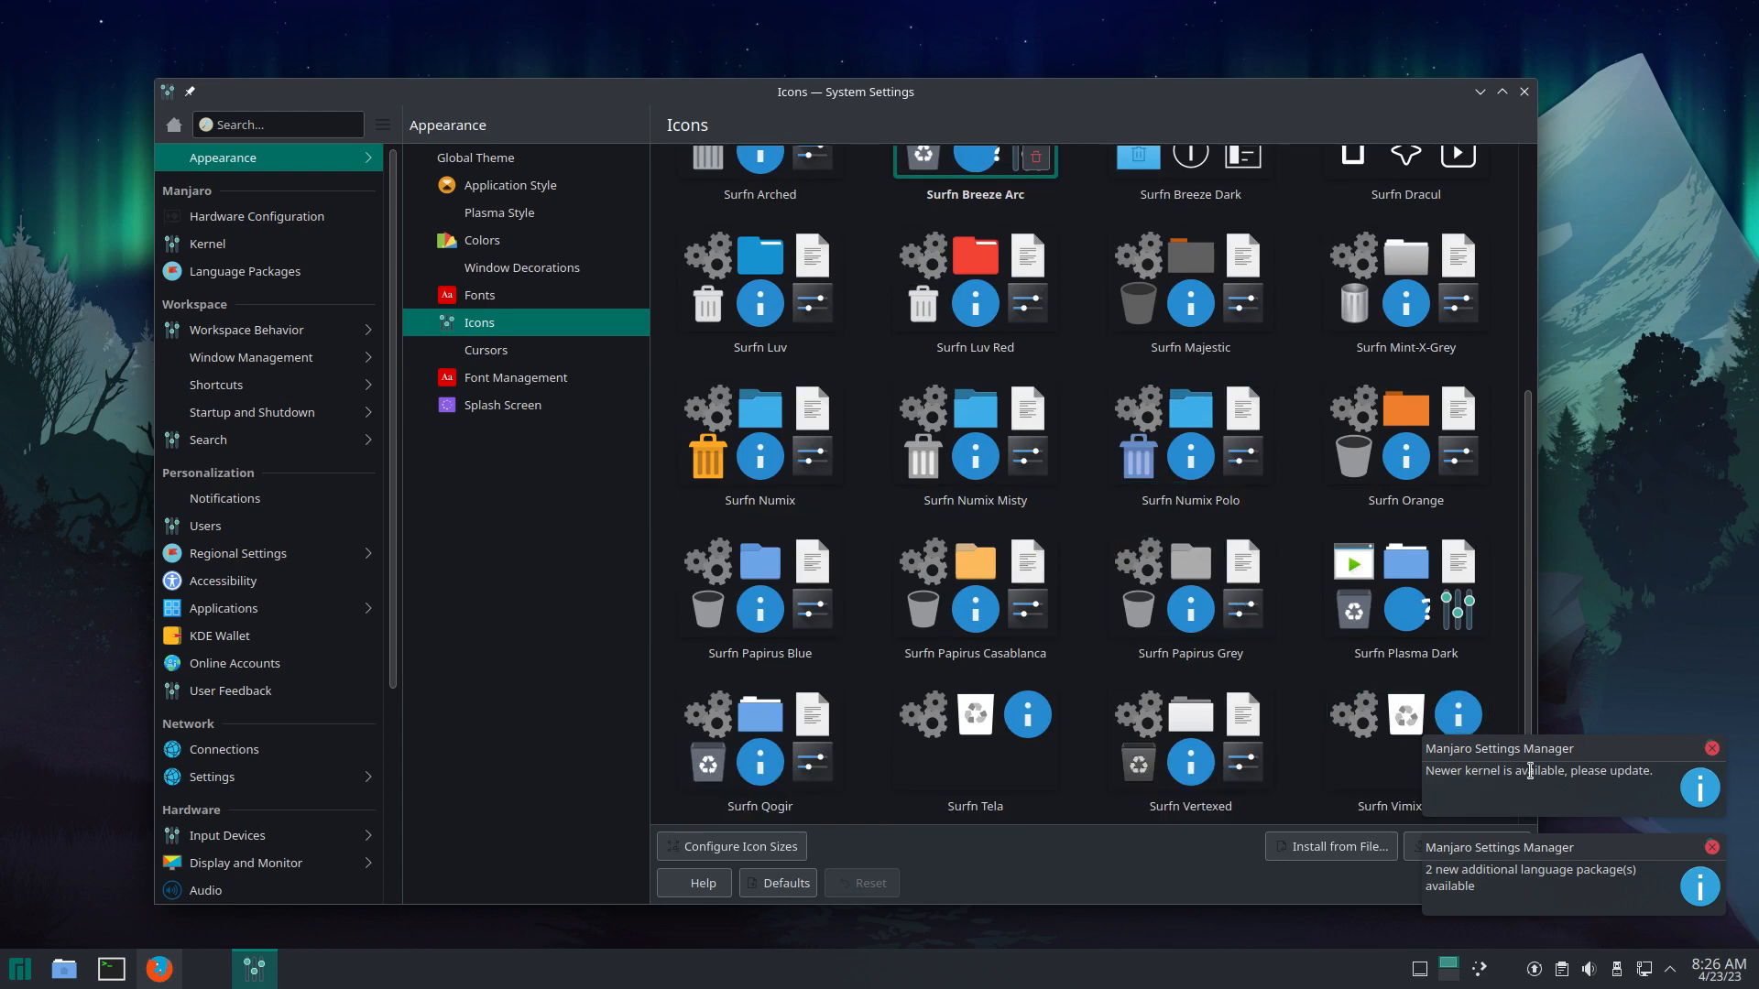
pyautogui.click(1710, 852)
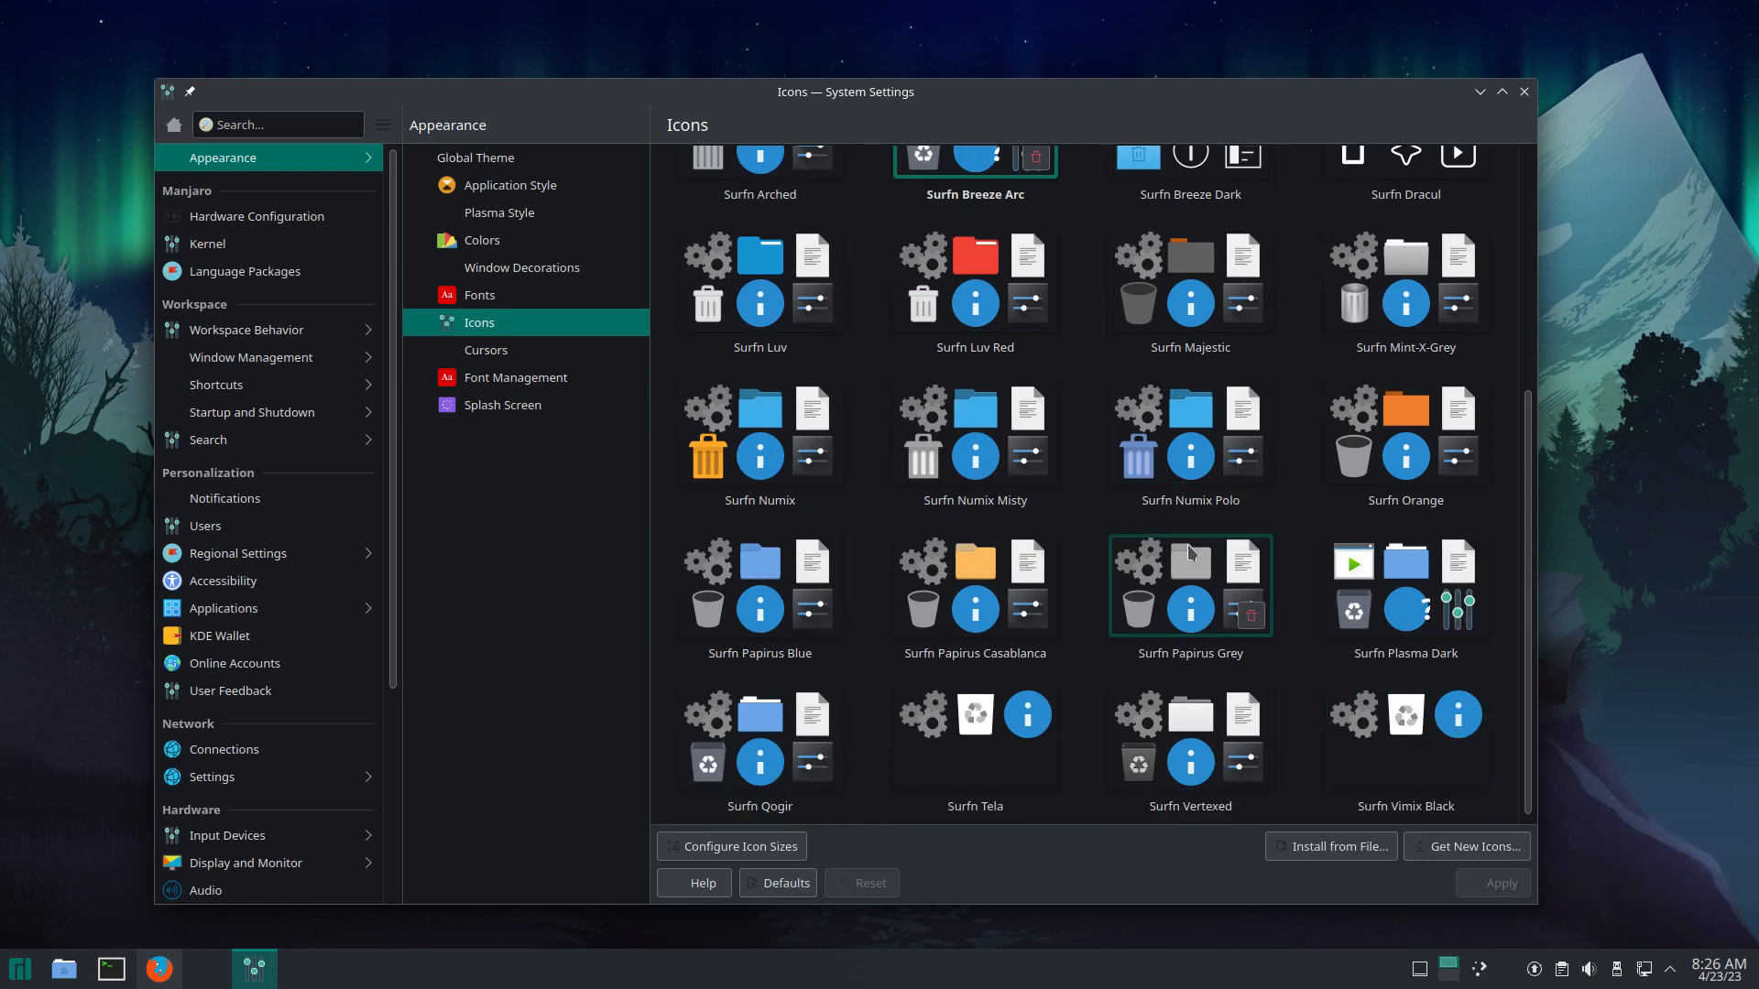
pyautogui.click(1401, 623)
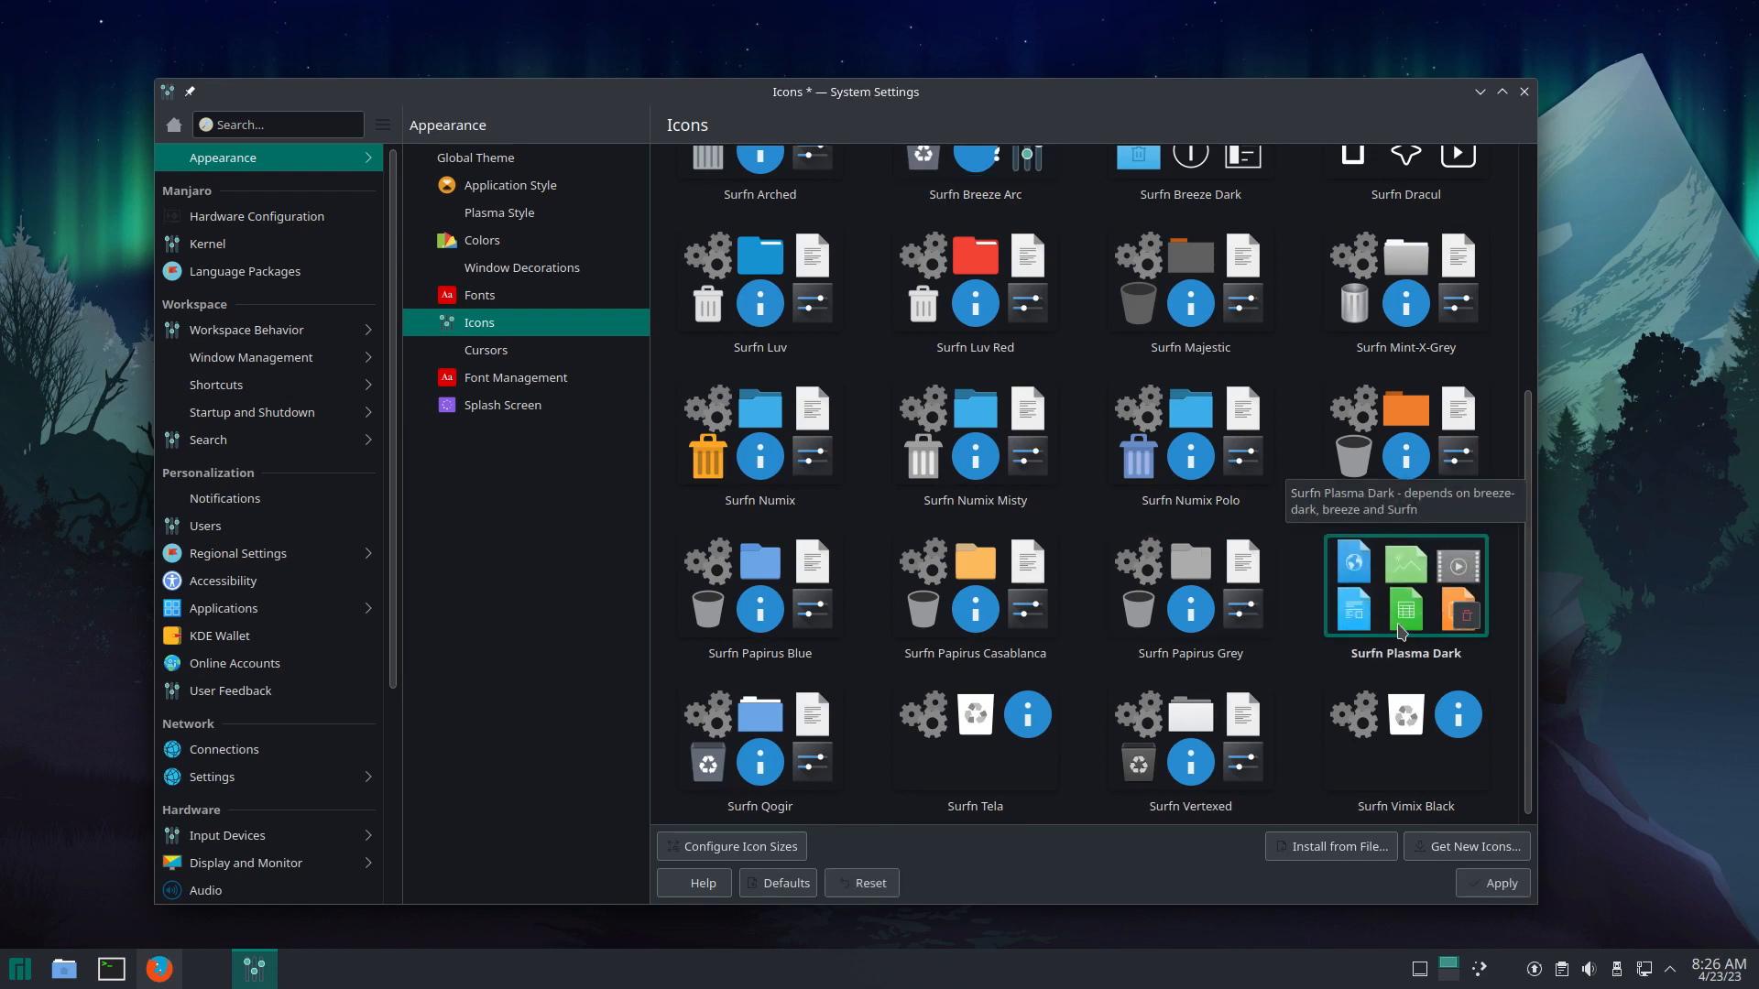
pyautogui.click(1503, 883)
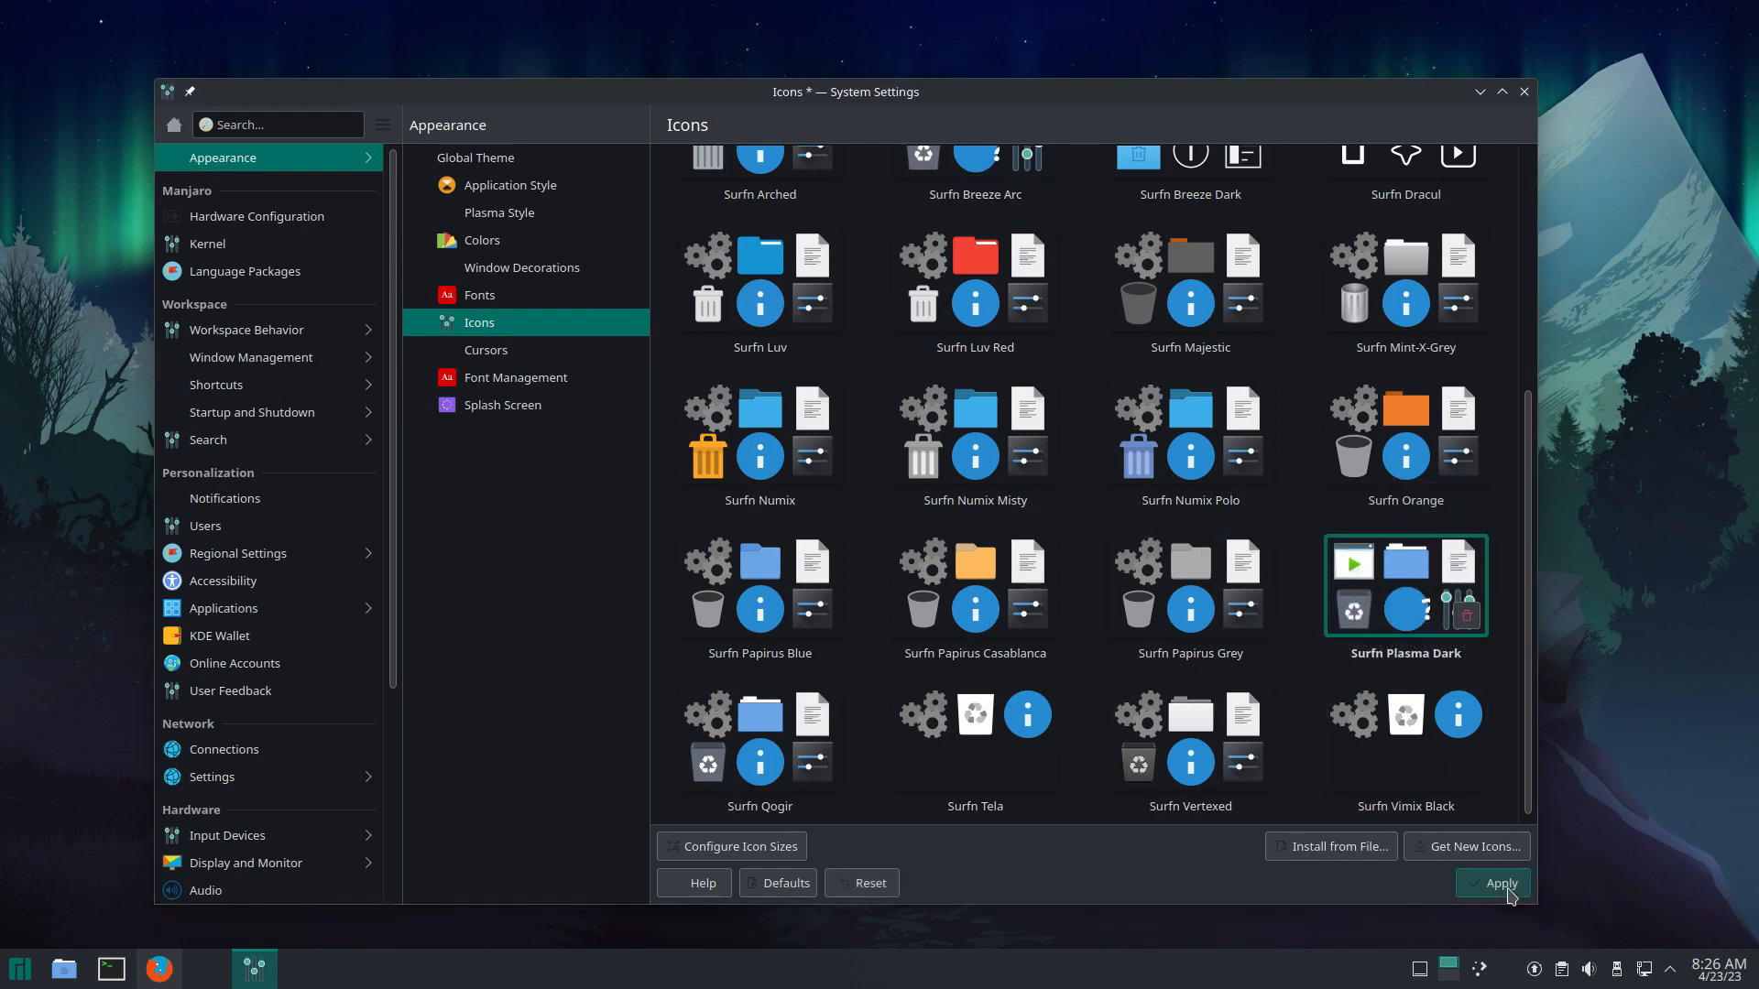
pyautogui.click(1521, 97)
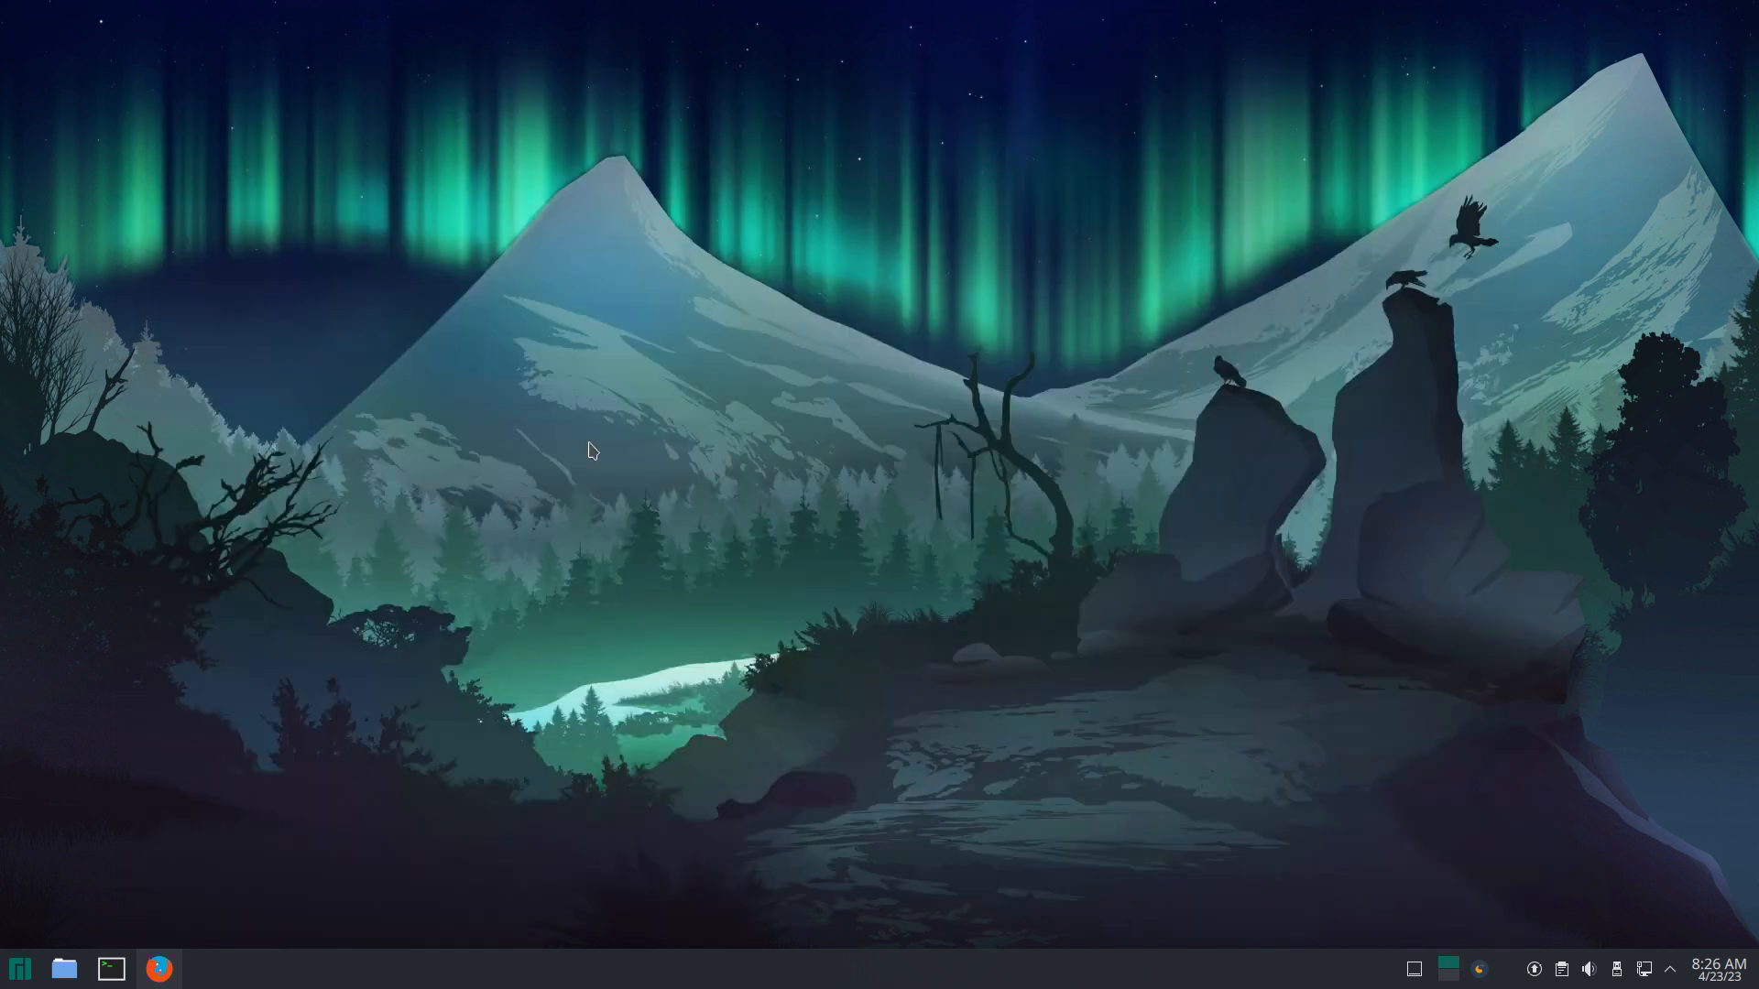
# Step: Log out of the Manjaro session and sign back in with the account password
pyautogui.click(24, 973)
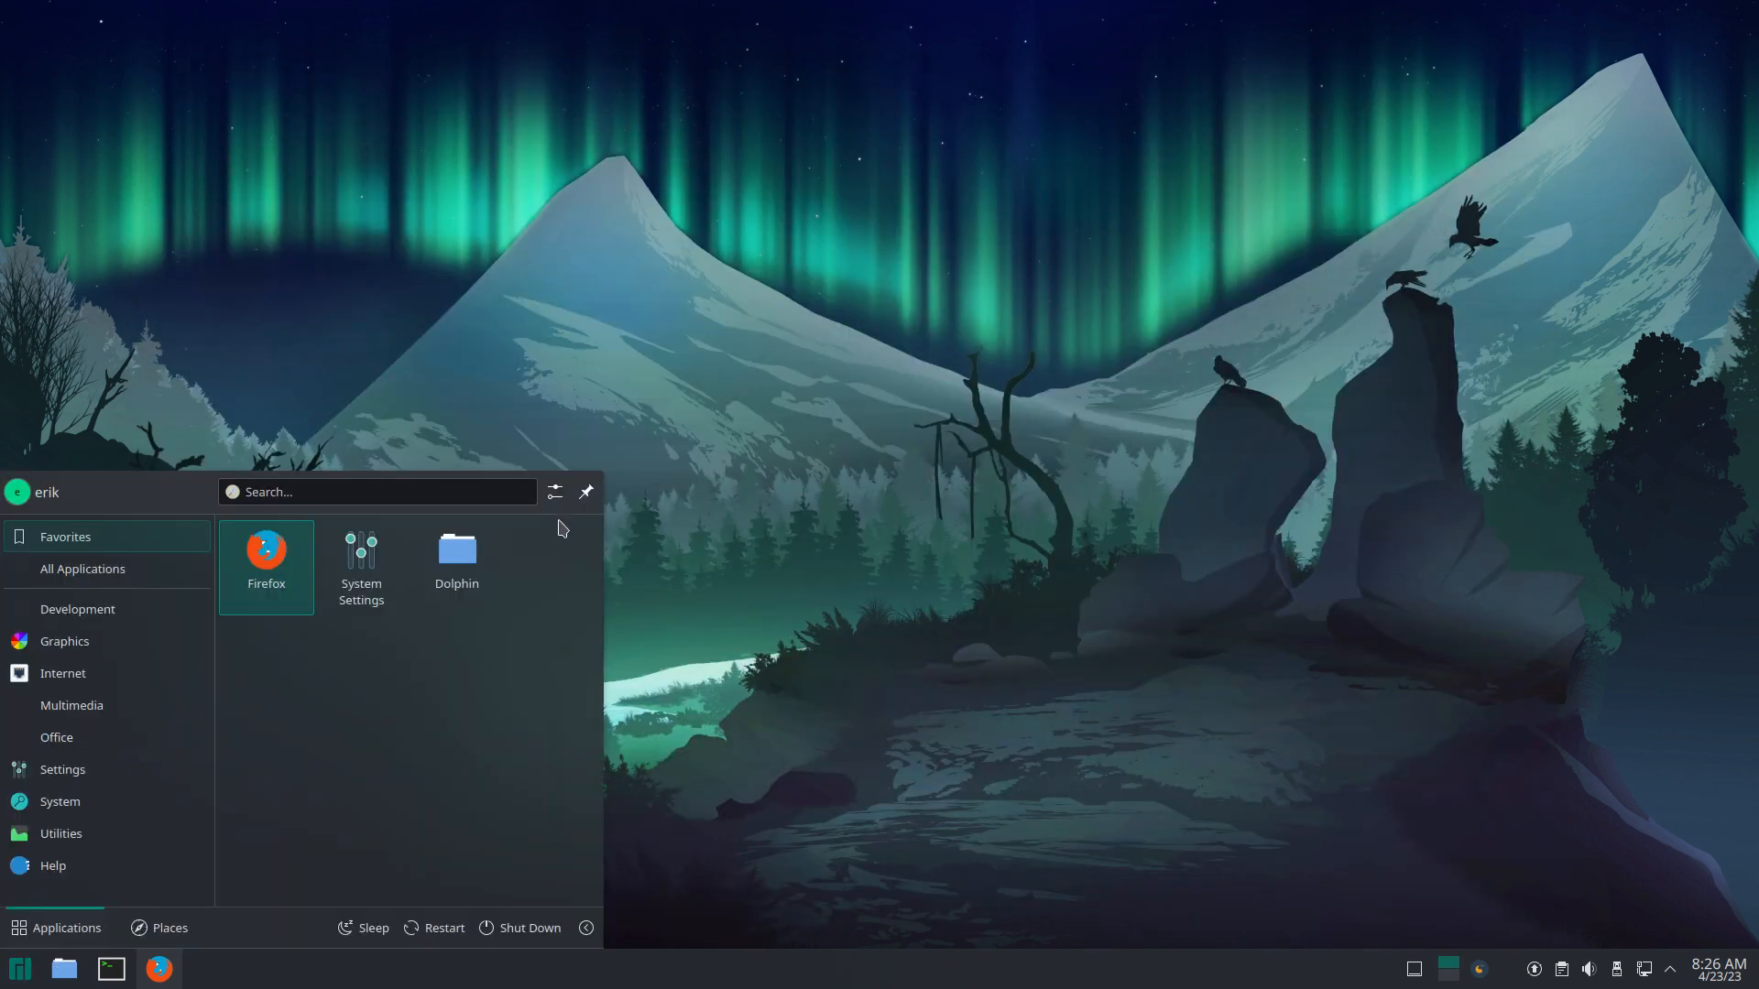
pyautogui.click(519, 928)
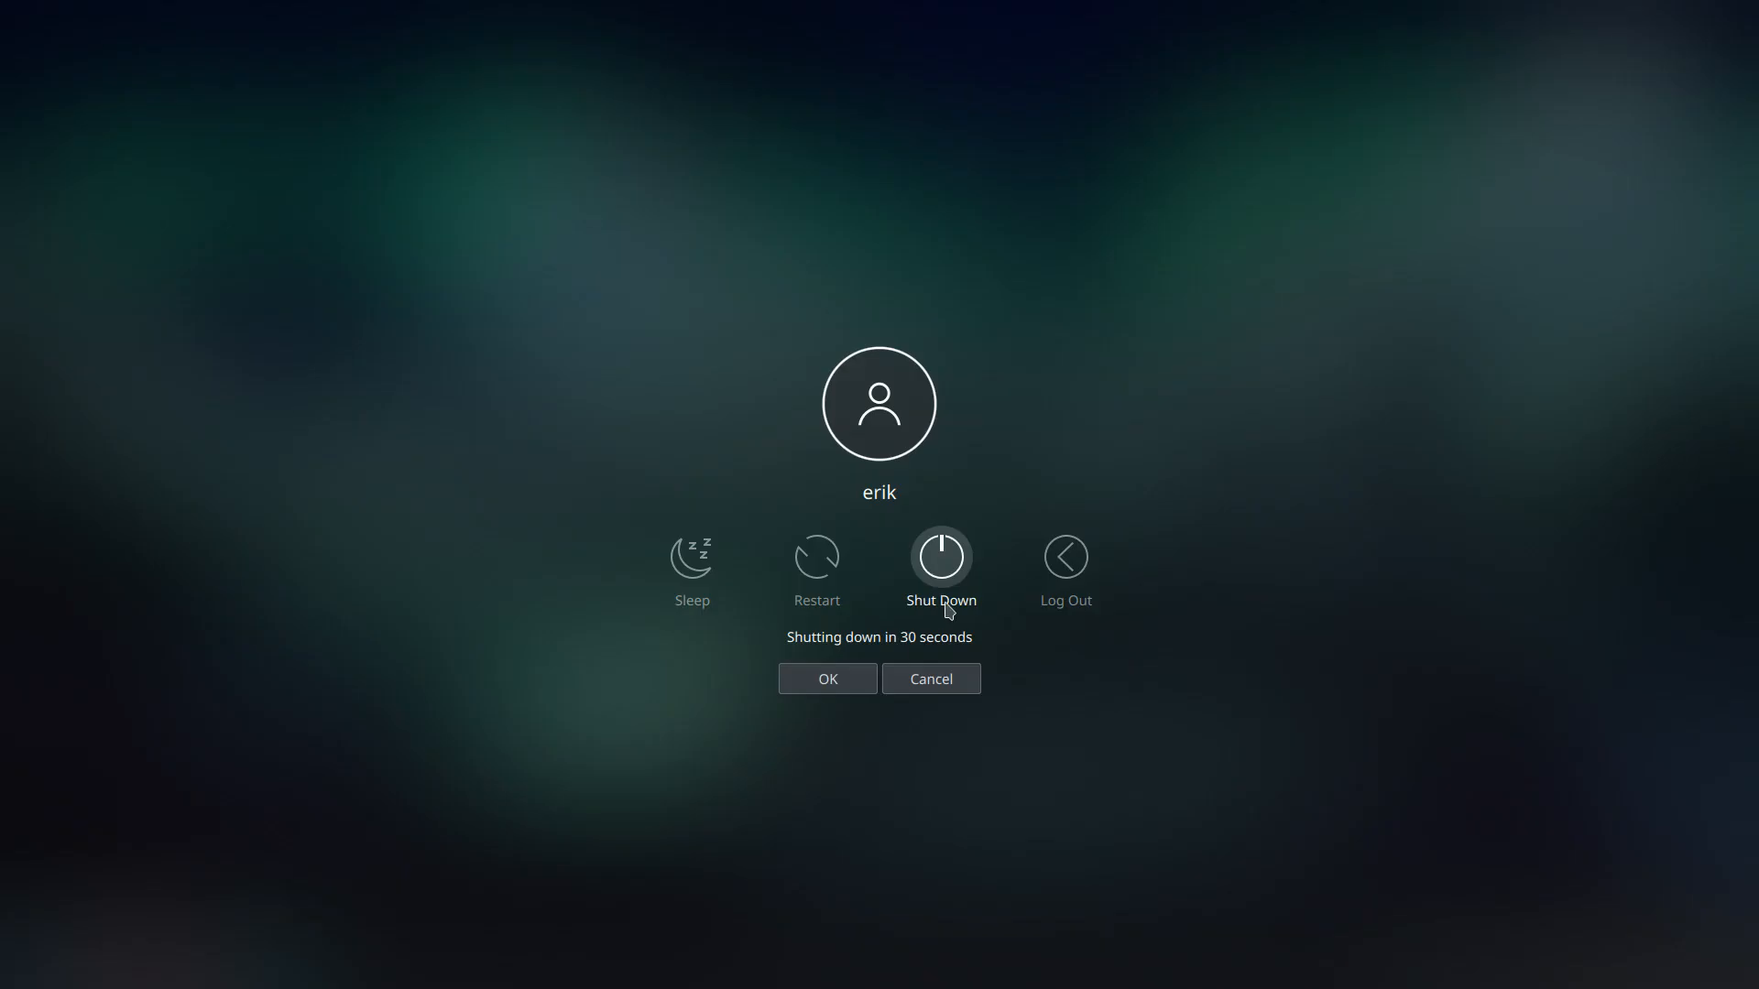
pyautogui.click(1061, 560)
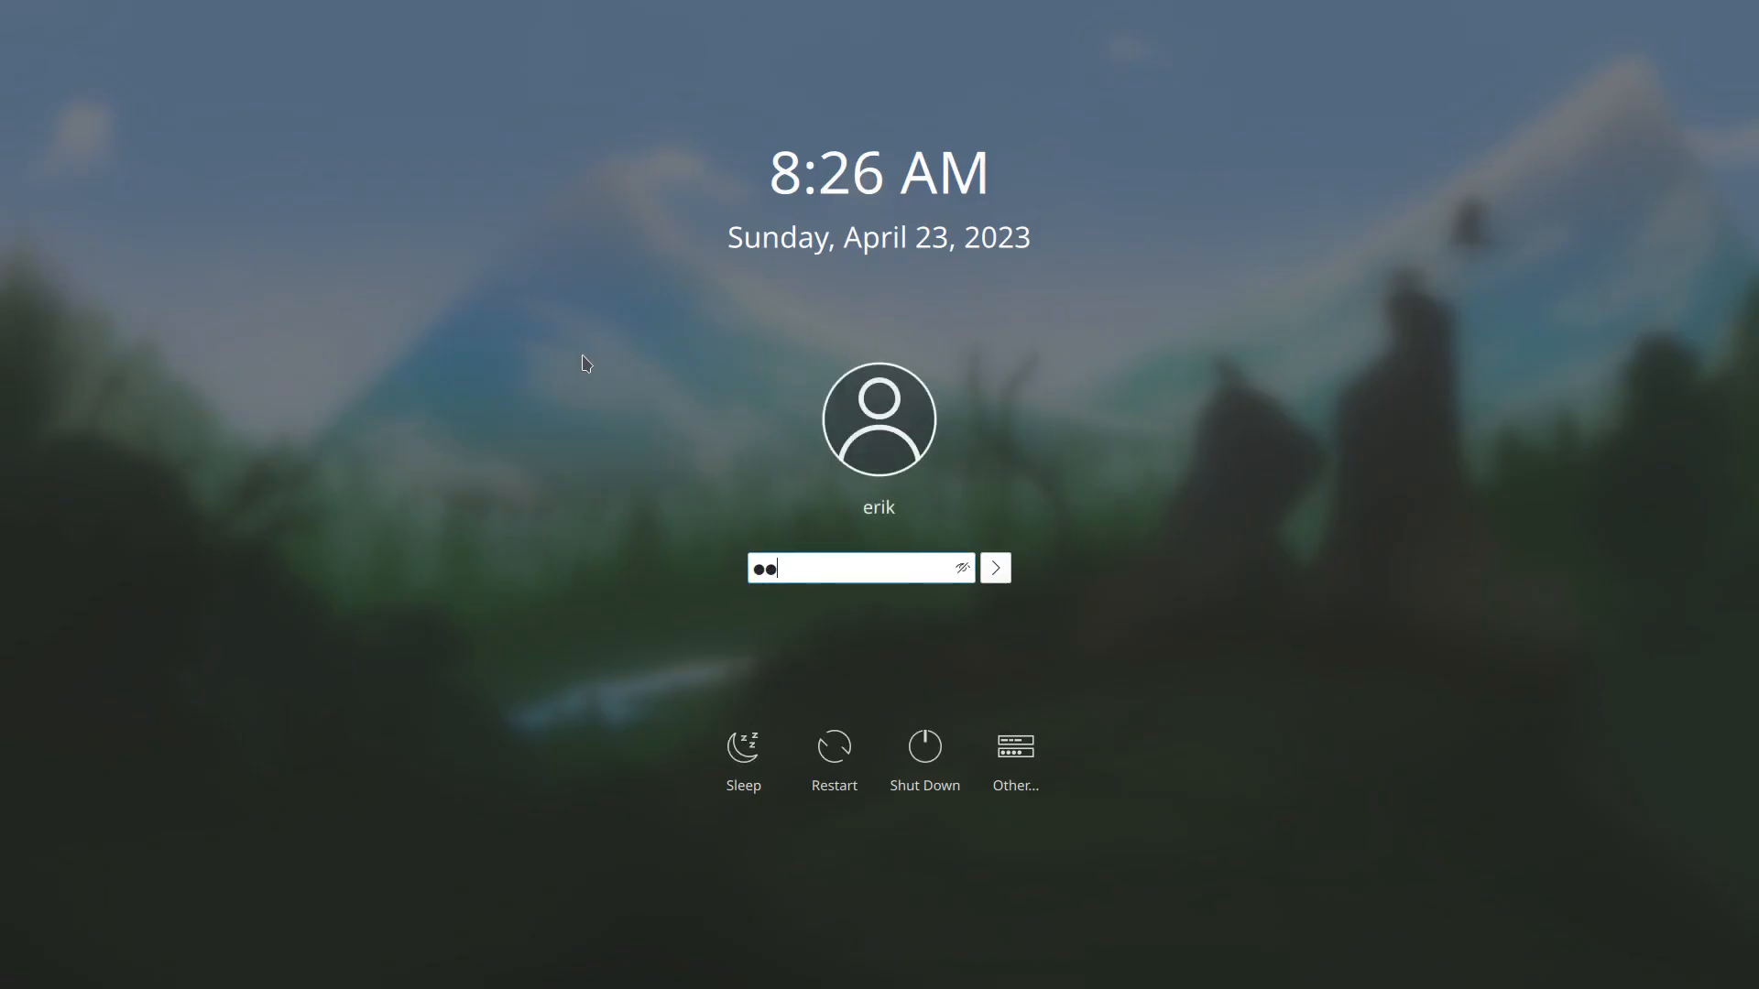
pyautogui.press('Return')
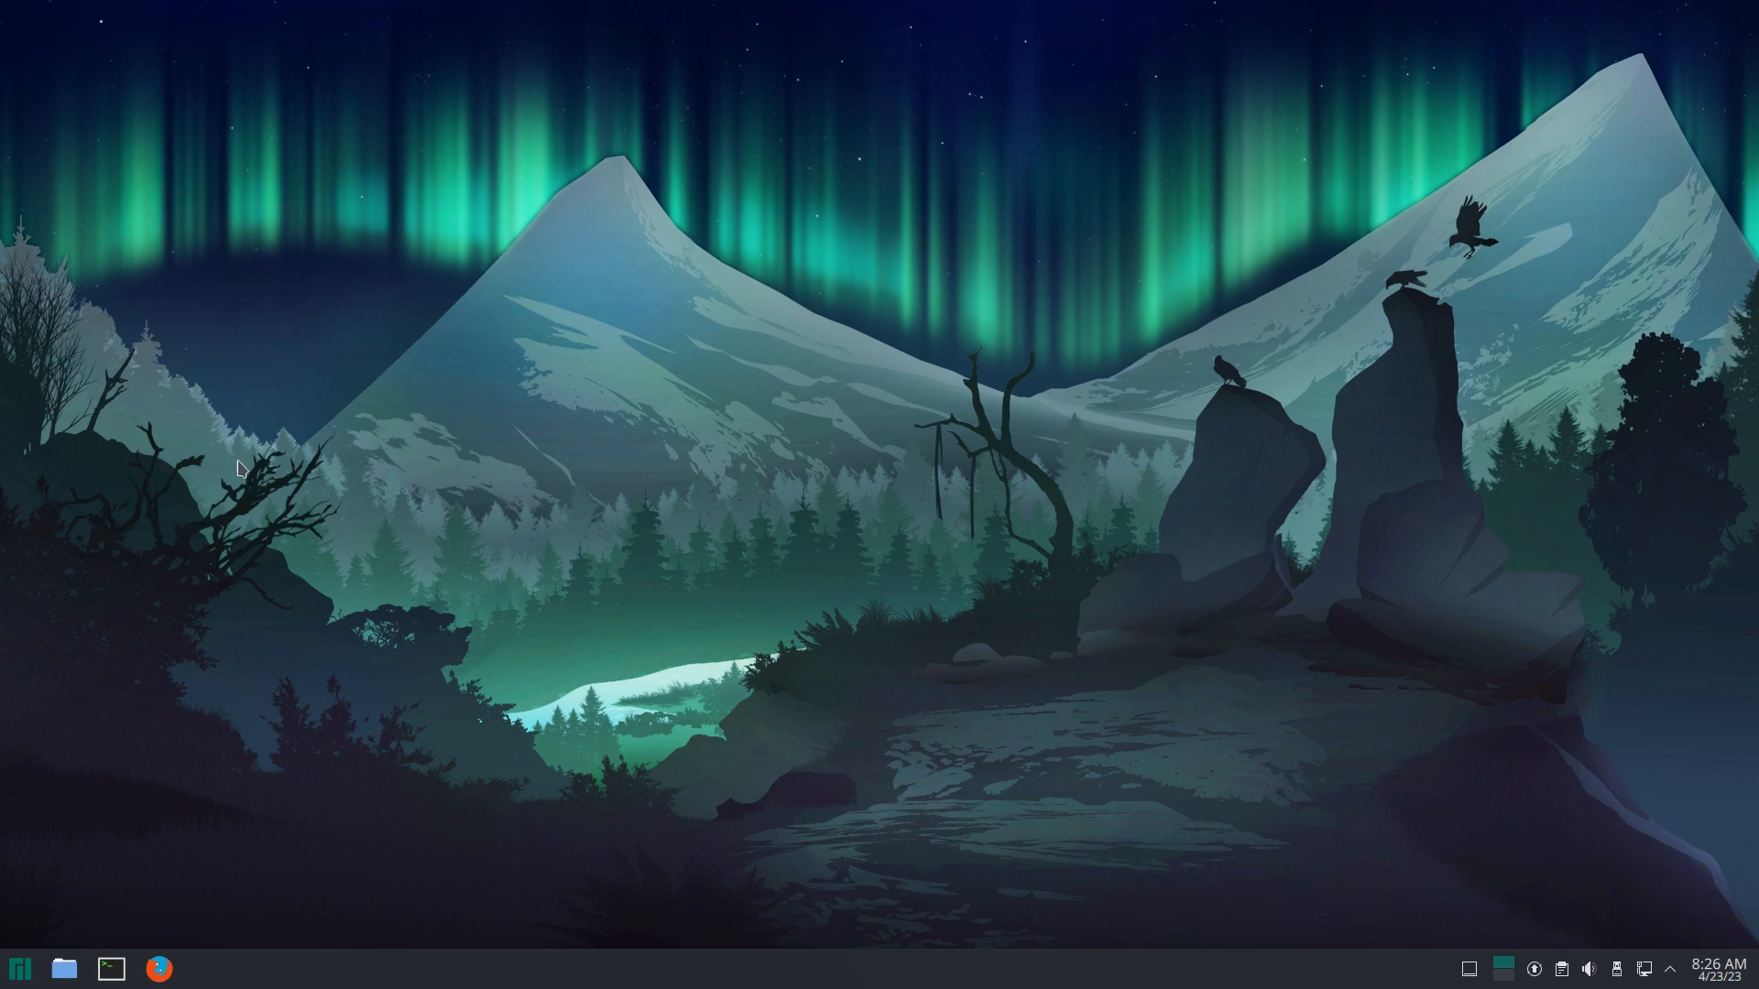
# Step: Apply the Breath Dark global theme's appearance settings in System Settings
pyautogui.click(7, 979)
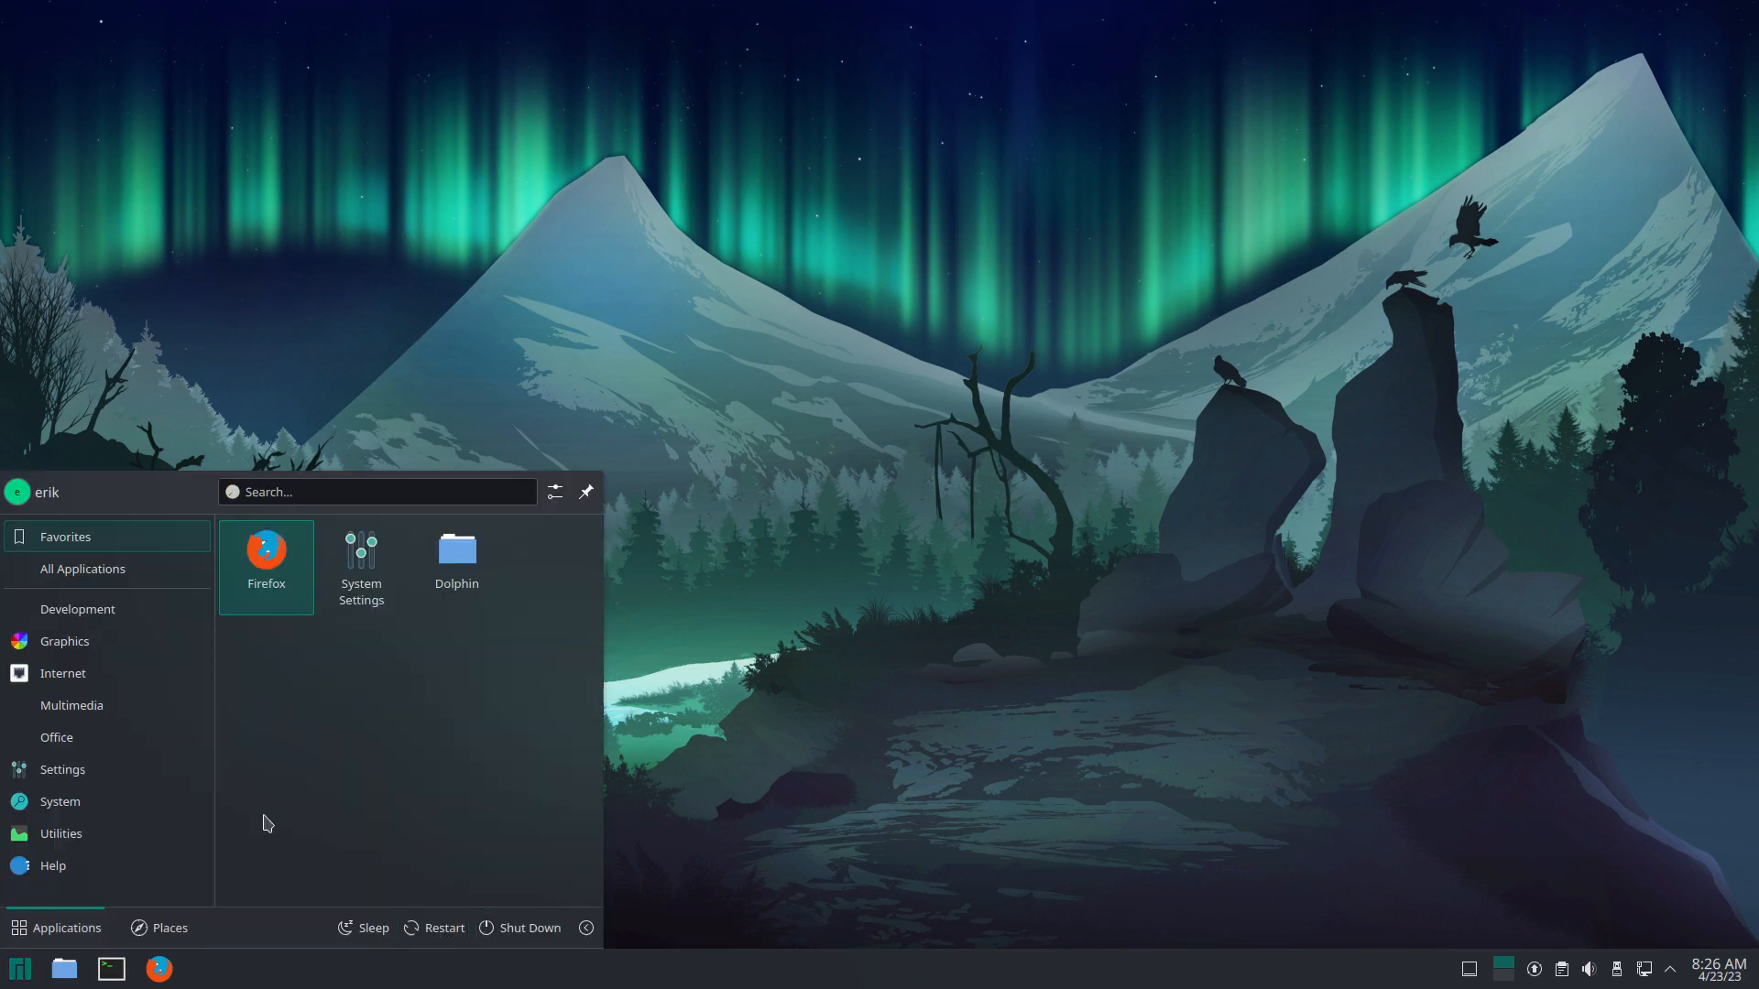
pyautogui.click(362, 557)
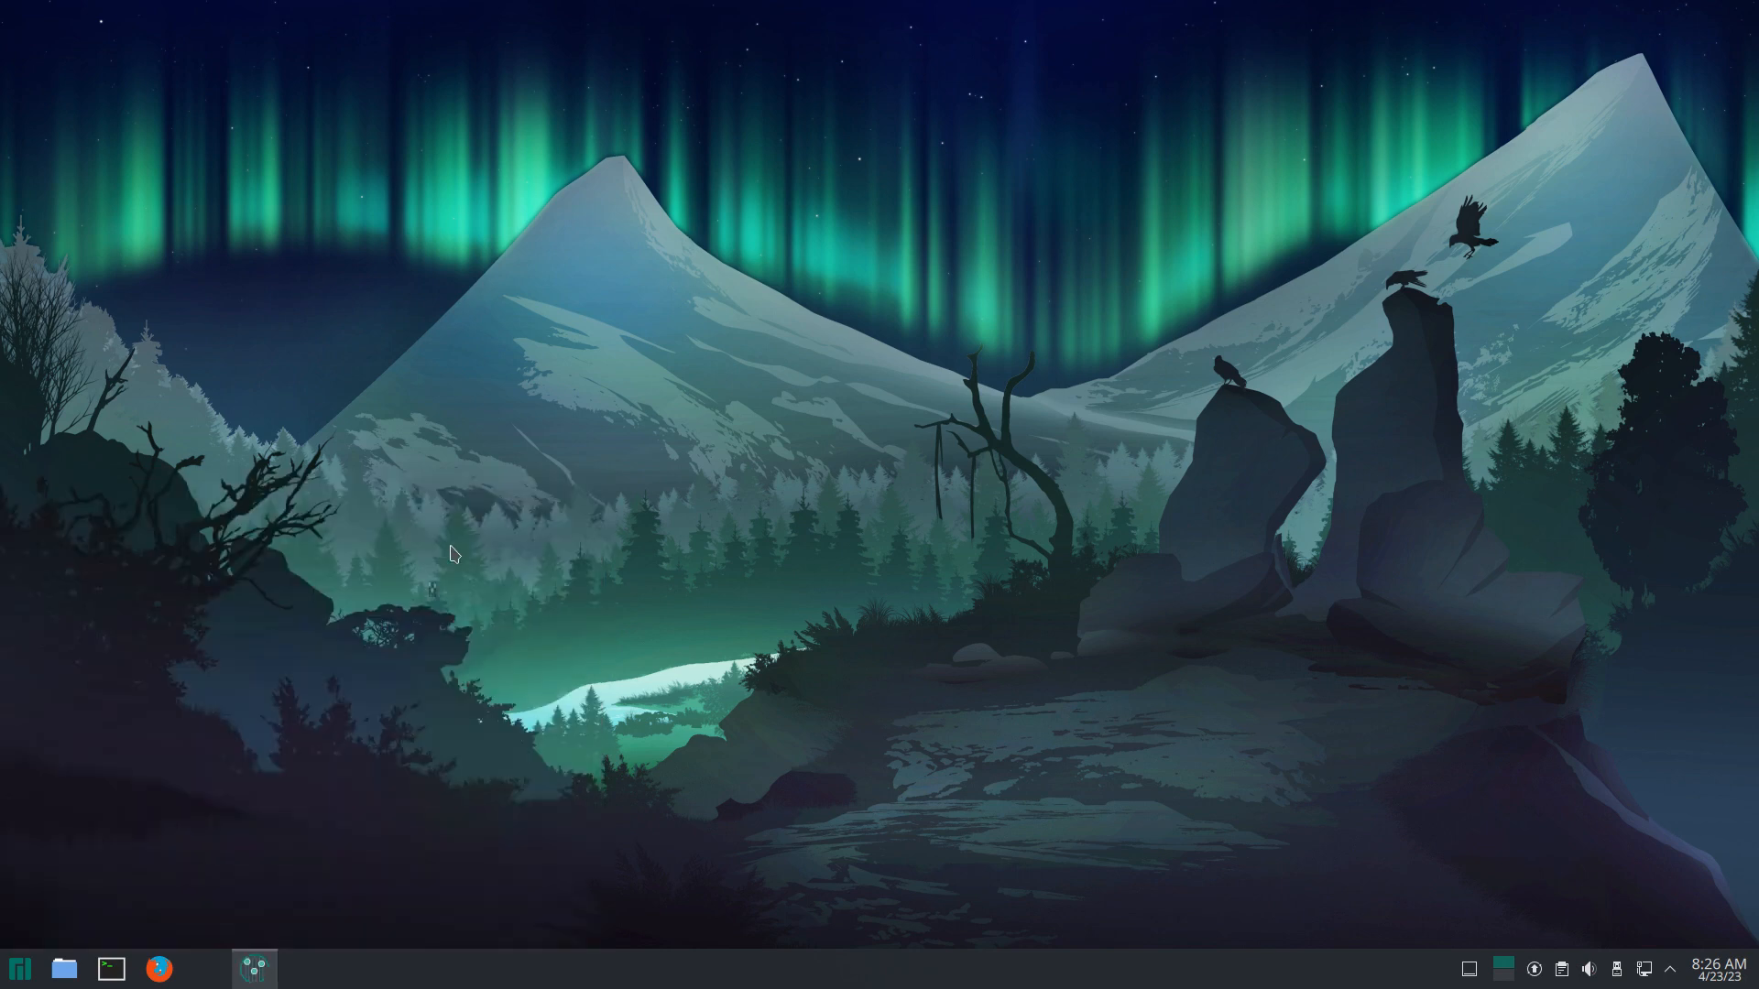
pyautogui.click(297, 159)
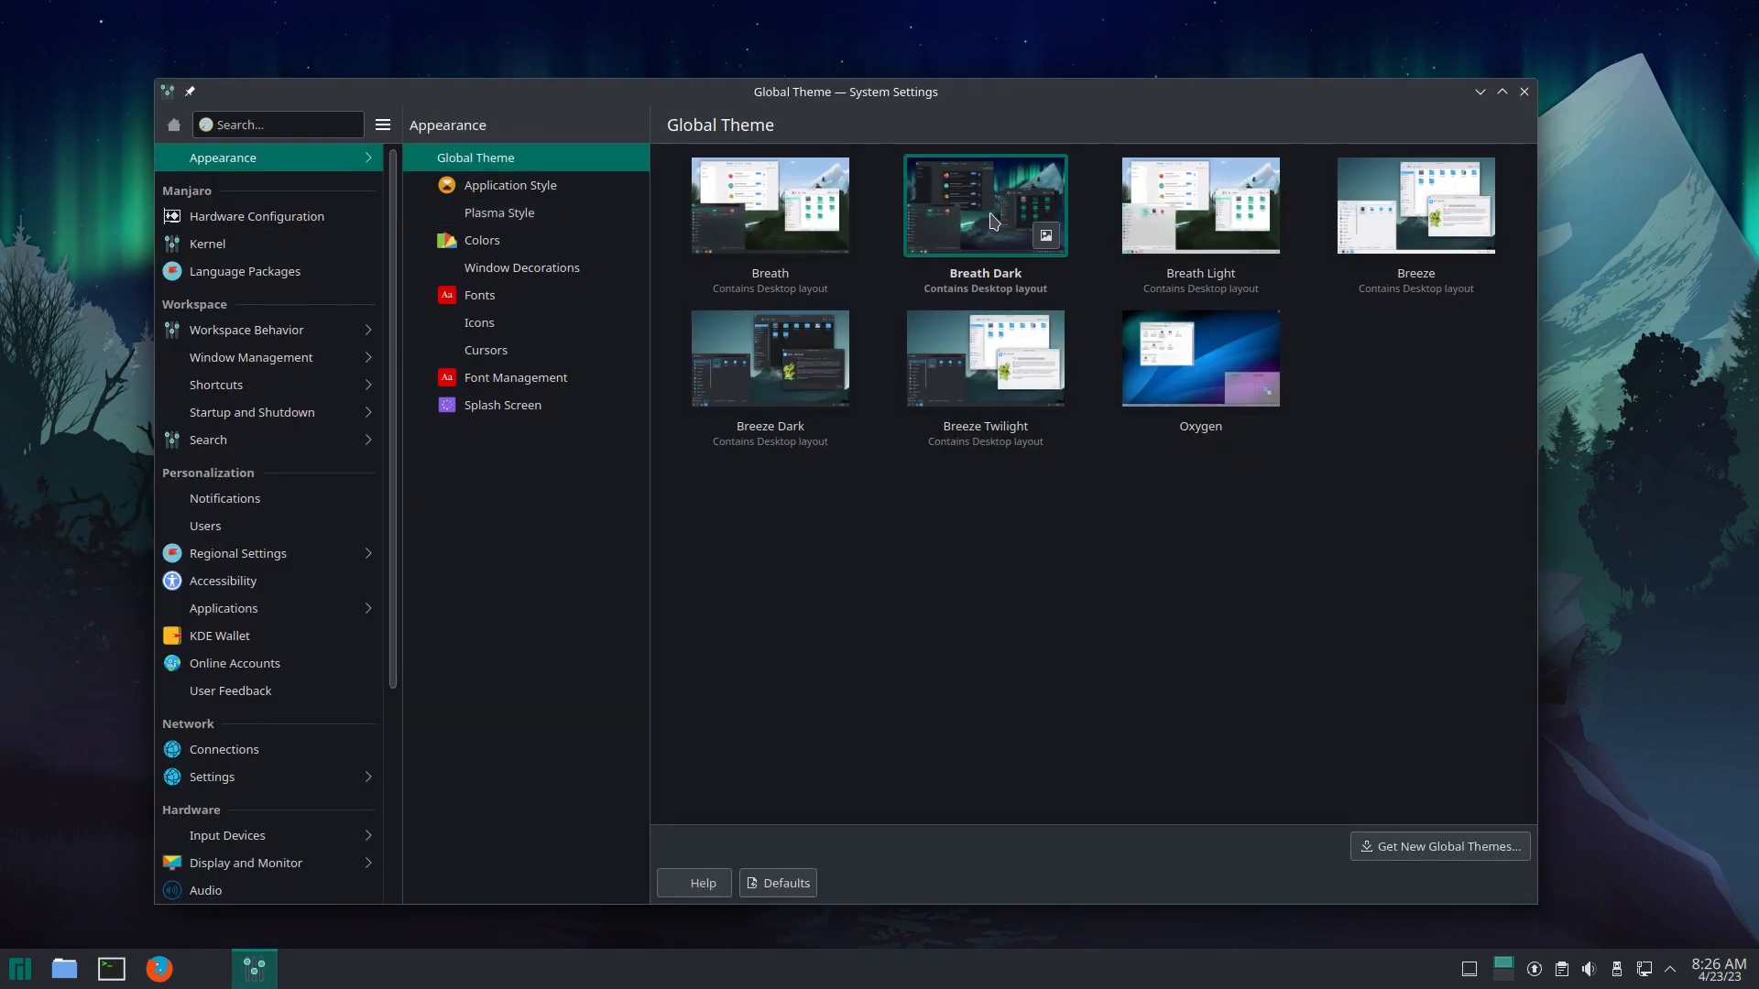
pyautogui.click(994, 221)
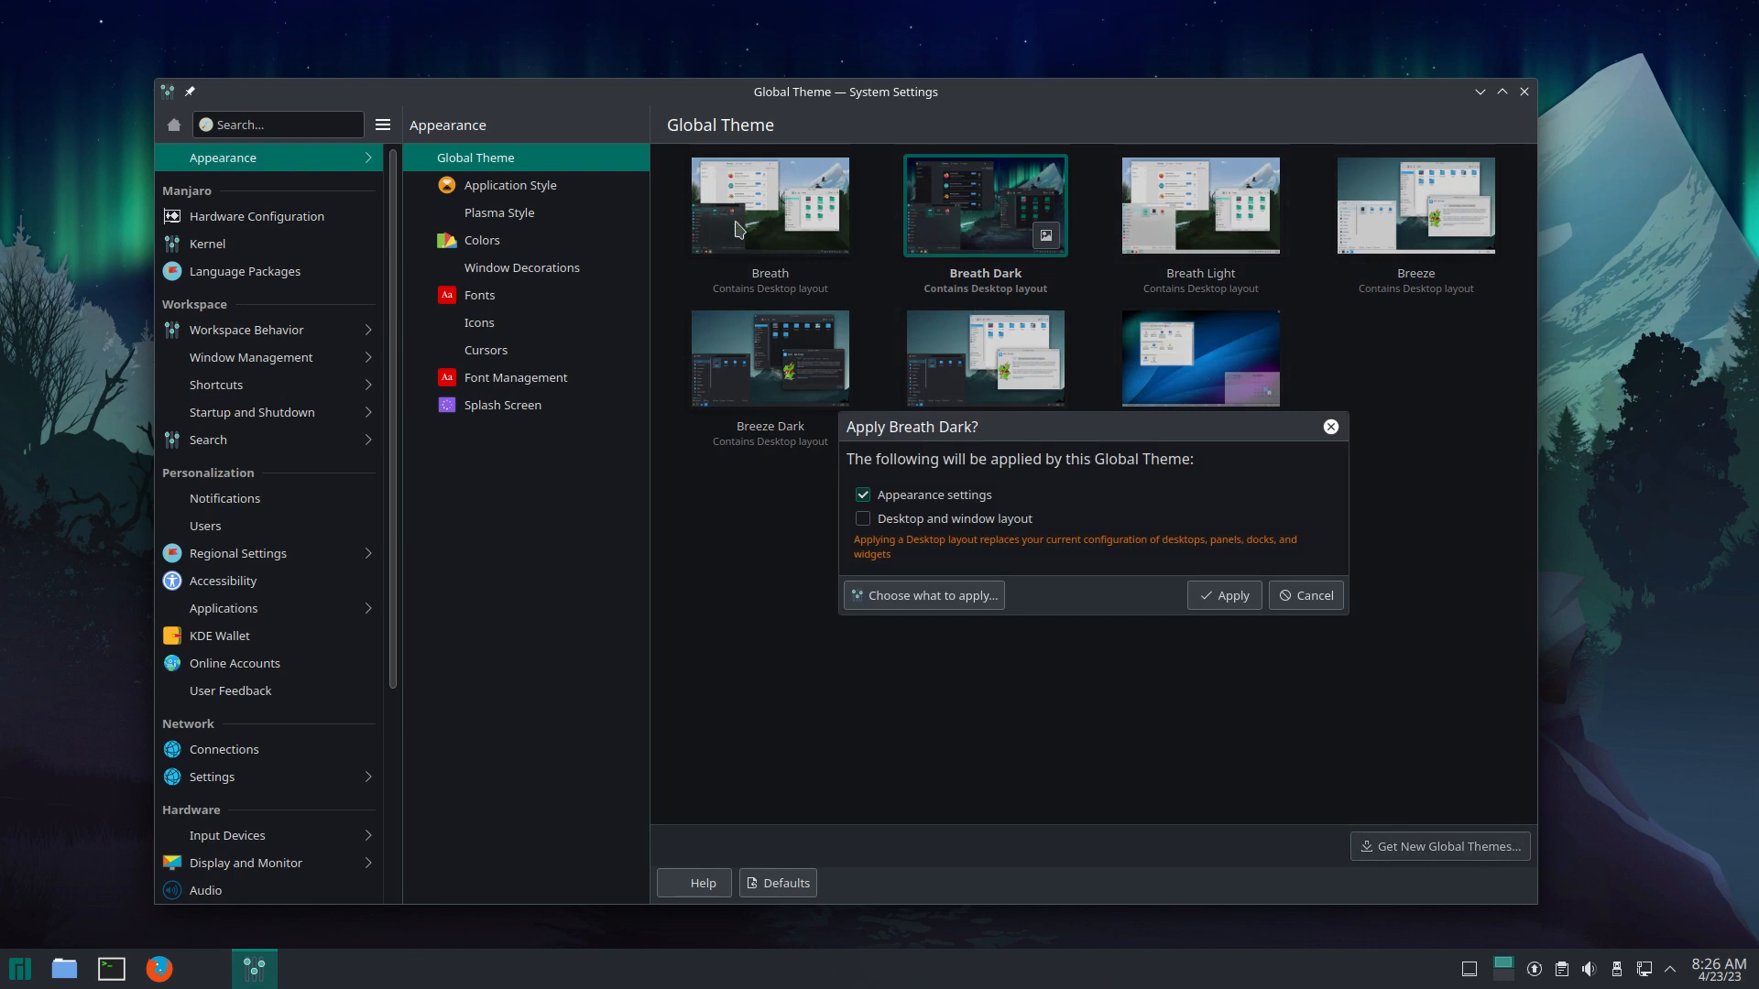
pyautogui.click(1221, 596)
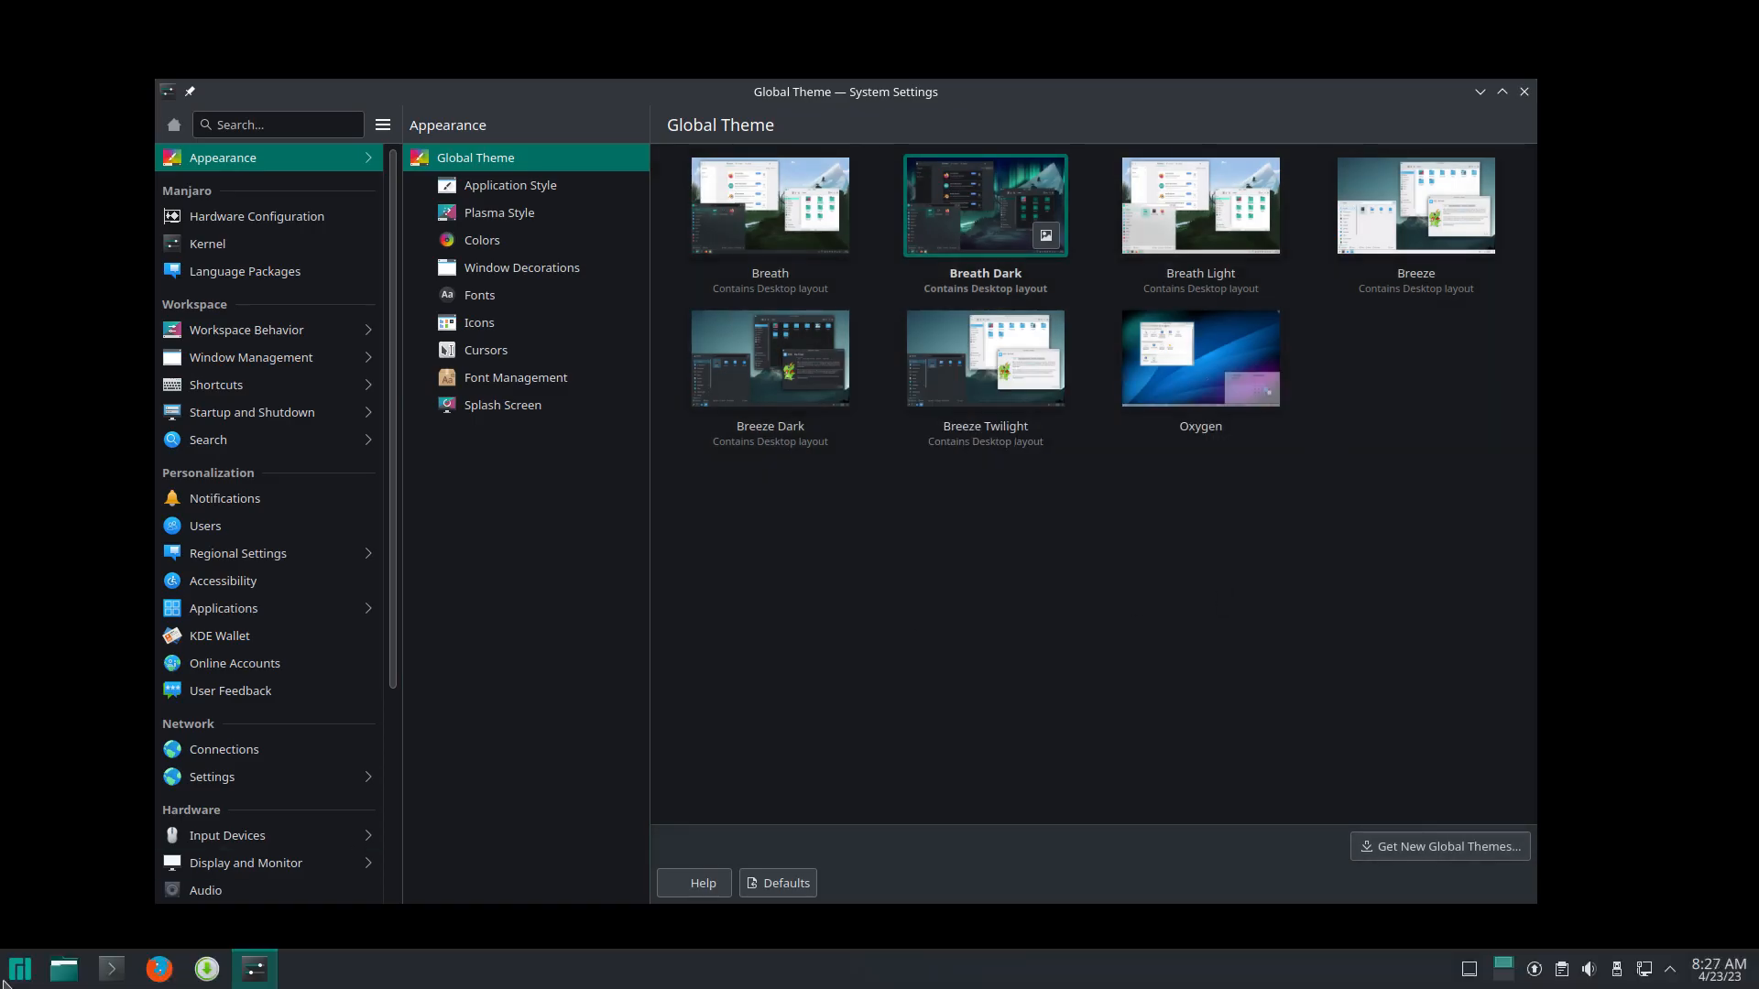
# Step: Select and apply Surfn Plasma Dark on the Icons page
pyautogui.click(4, 980)
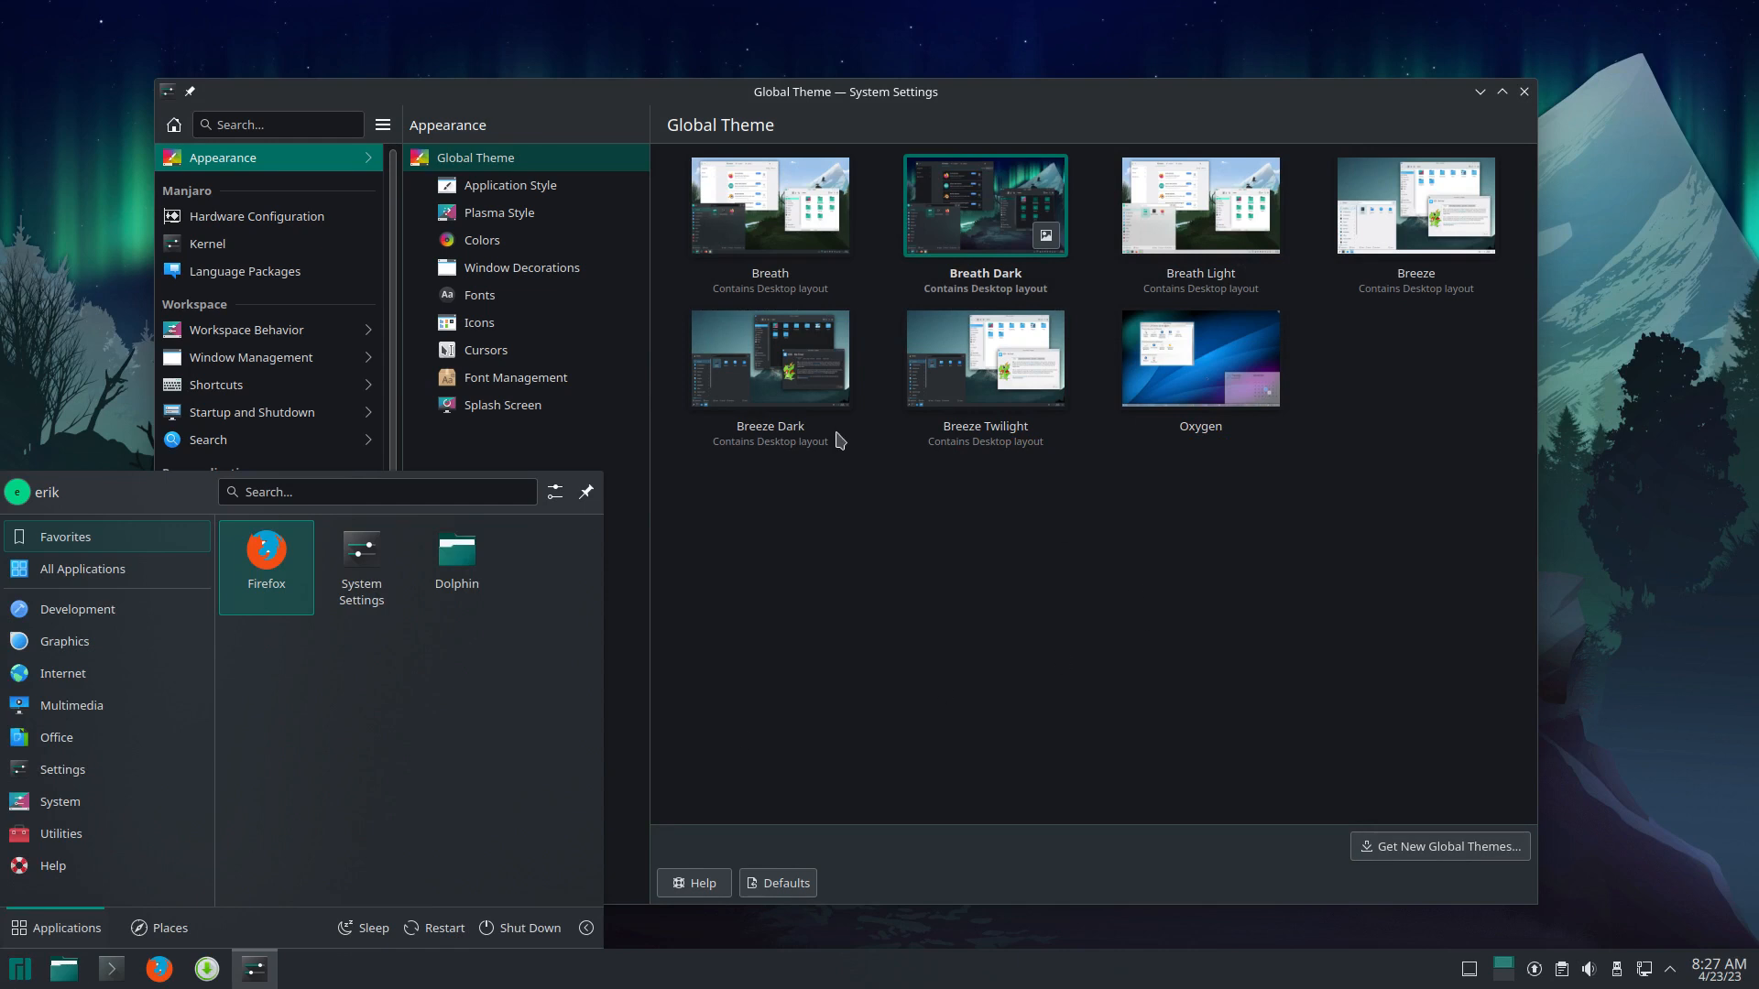
pyautogui.click(522, 326)
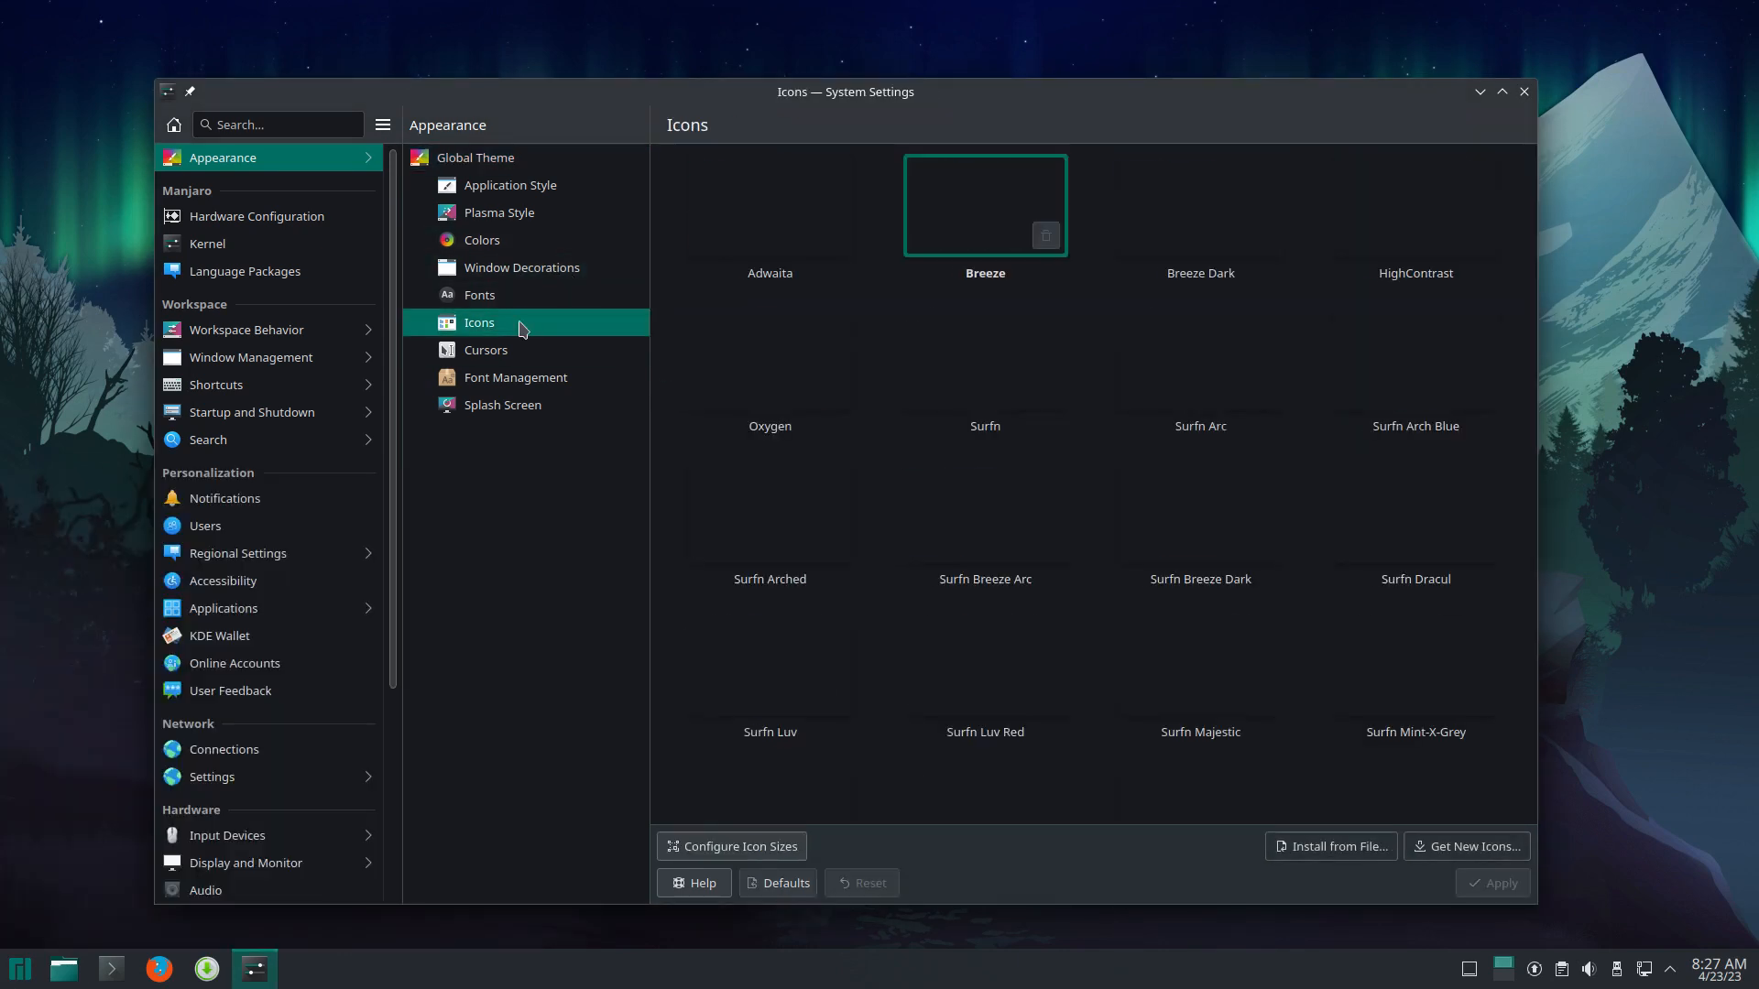
pyautogui.scroll(-4, 1127, 654)
pyautogui.scroll(-2, 1128, 654)
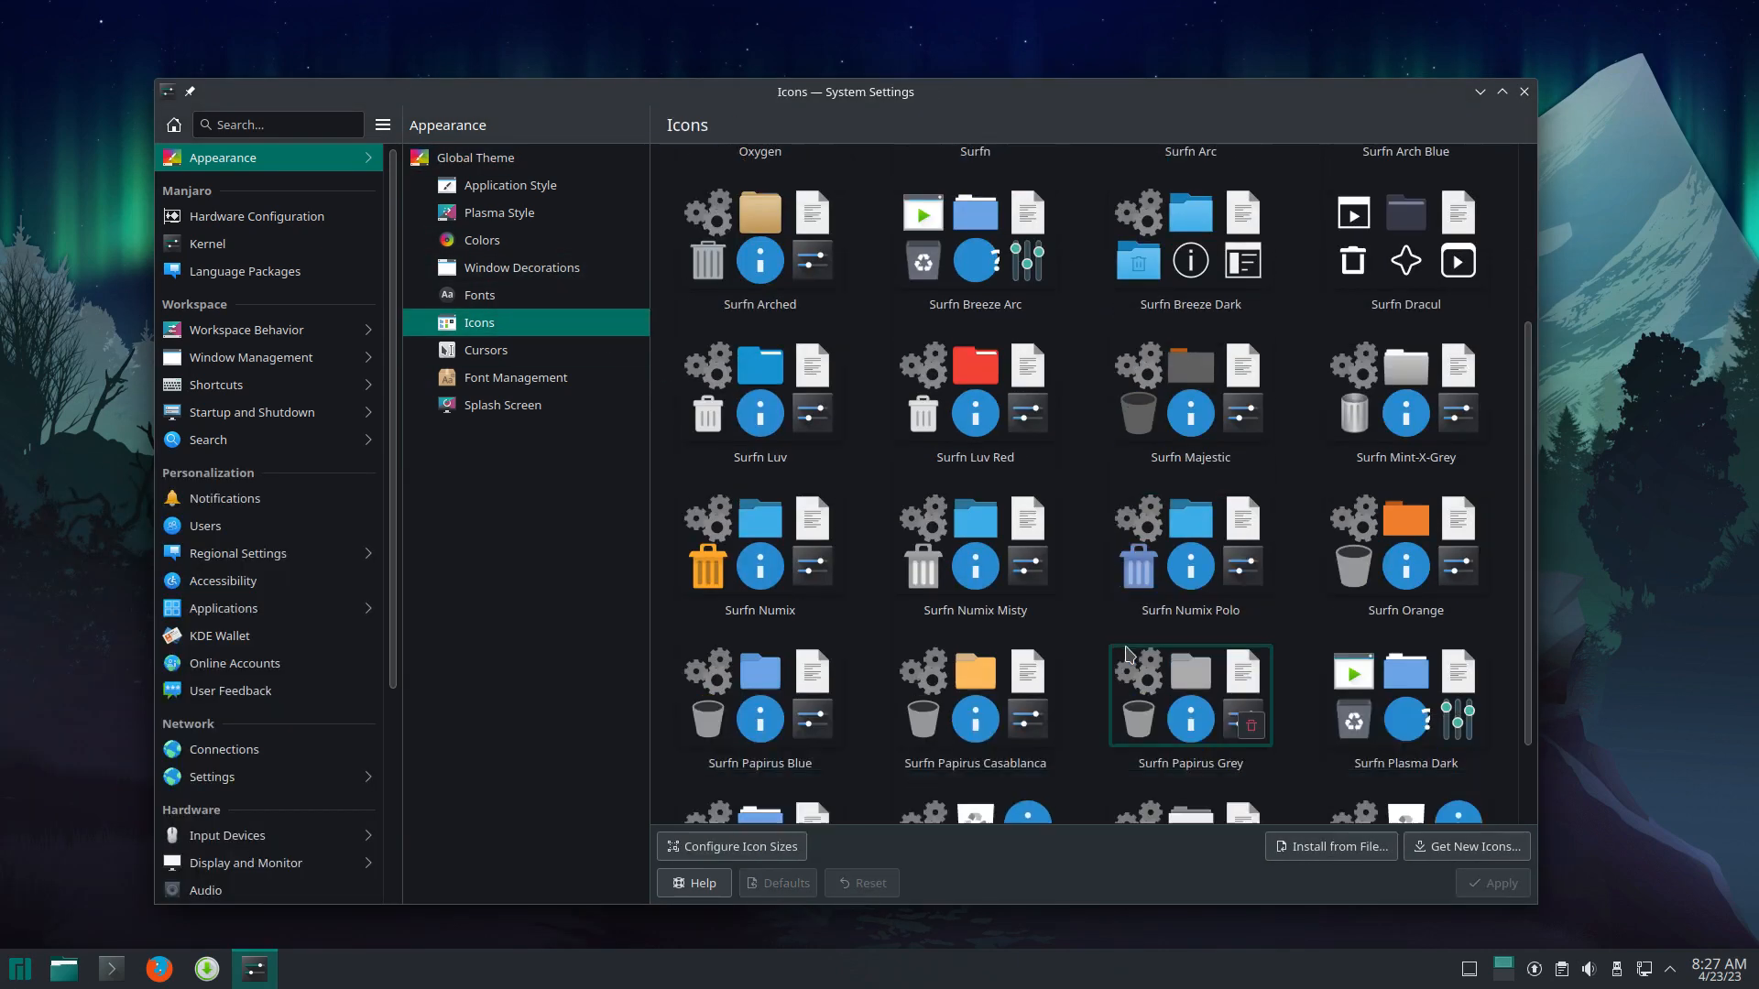
pyautogui.click(1420, 629)
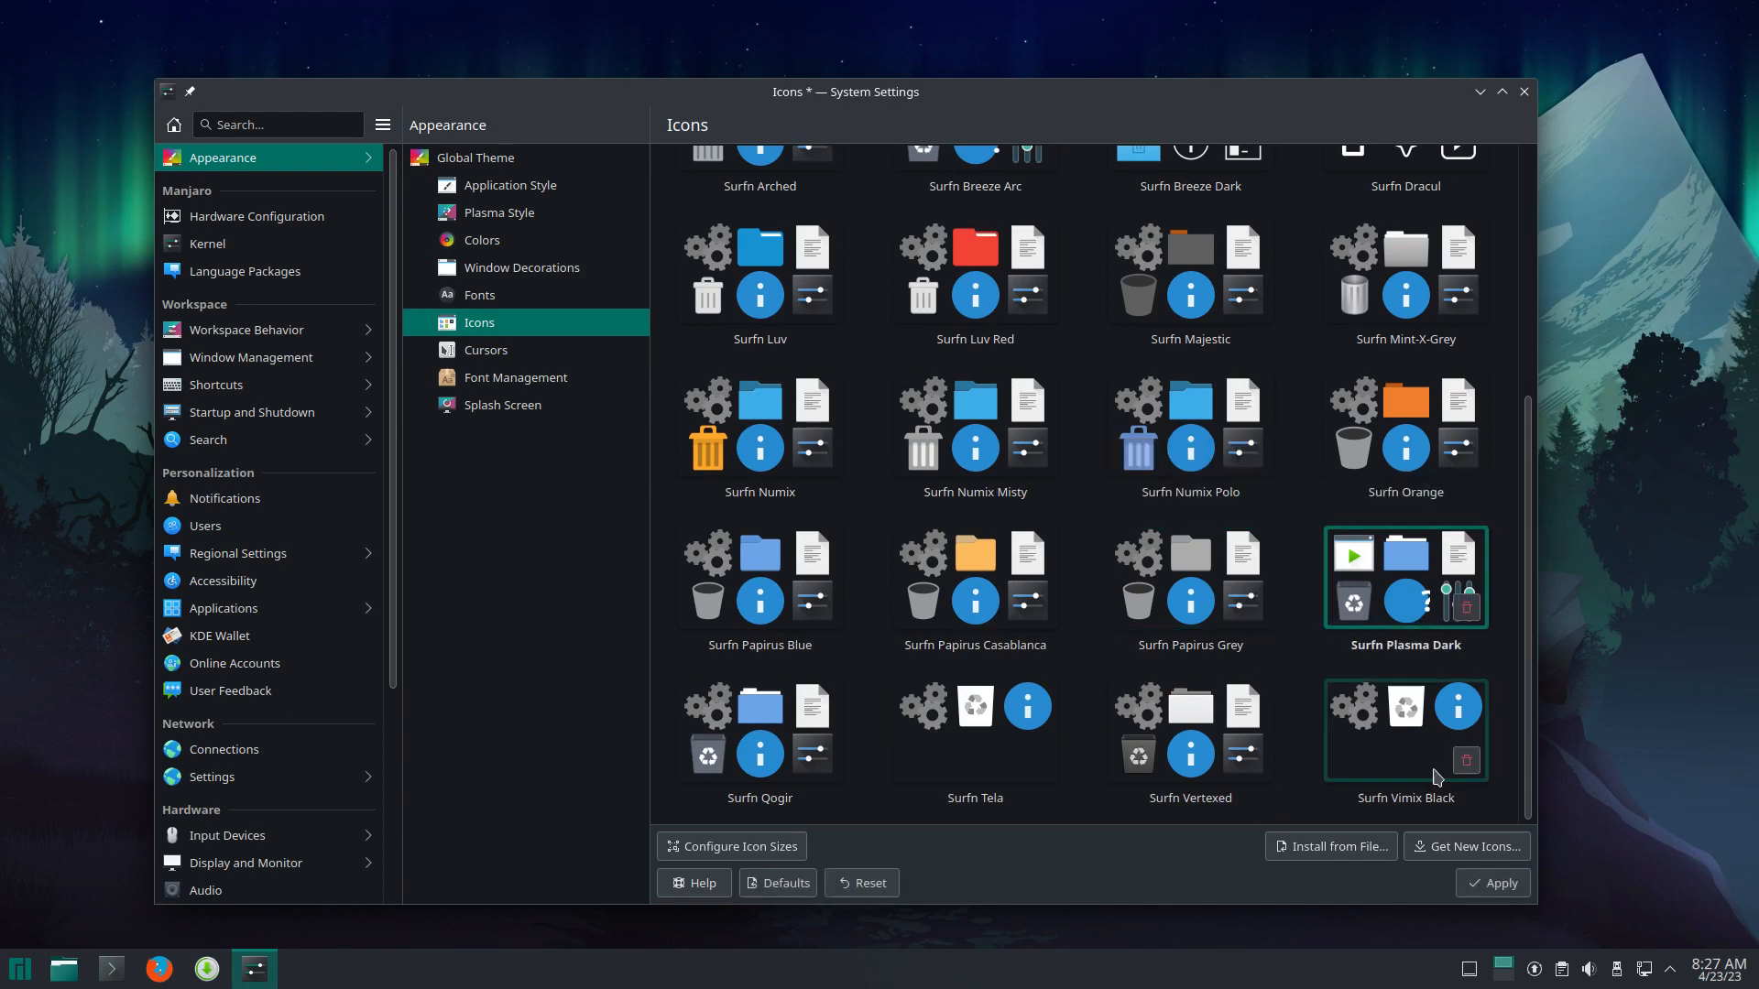
pyautogui.click(1492, 884)
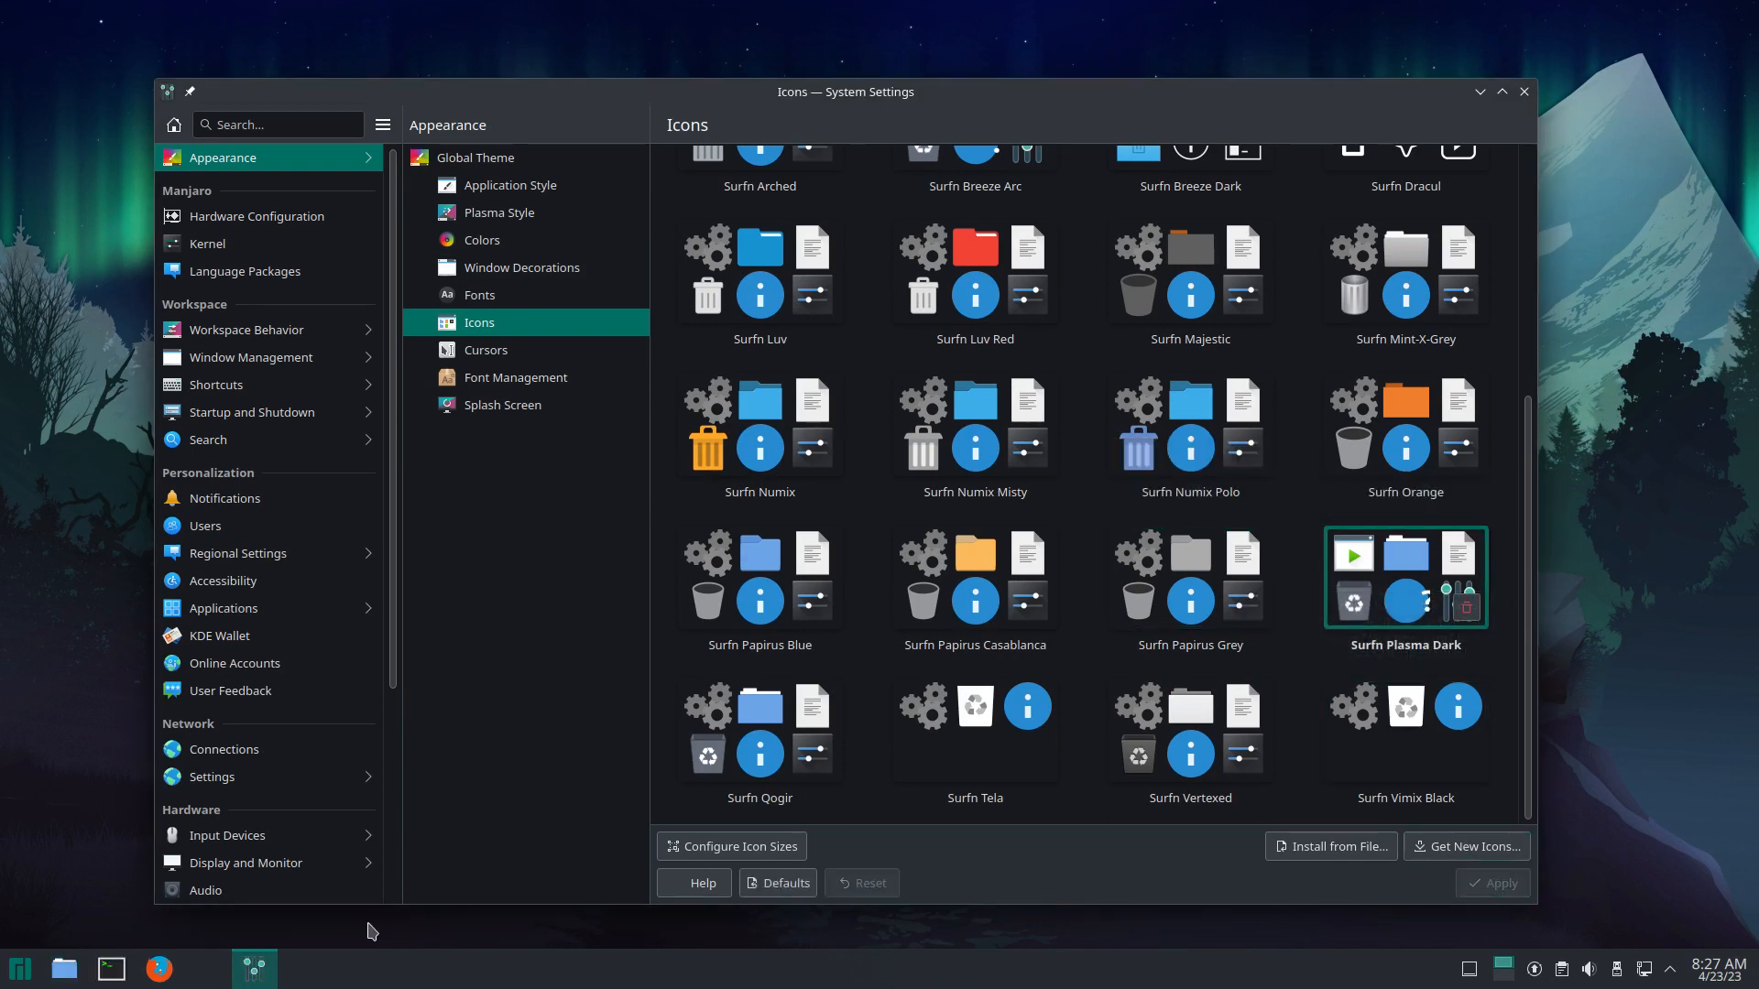
pyautogui.click(17, 976)
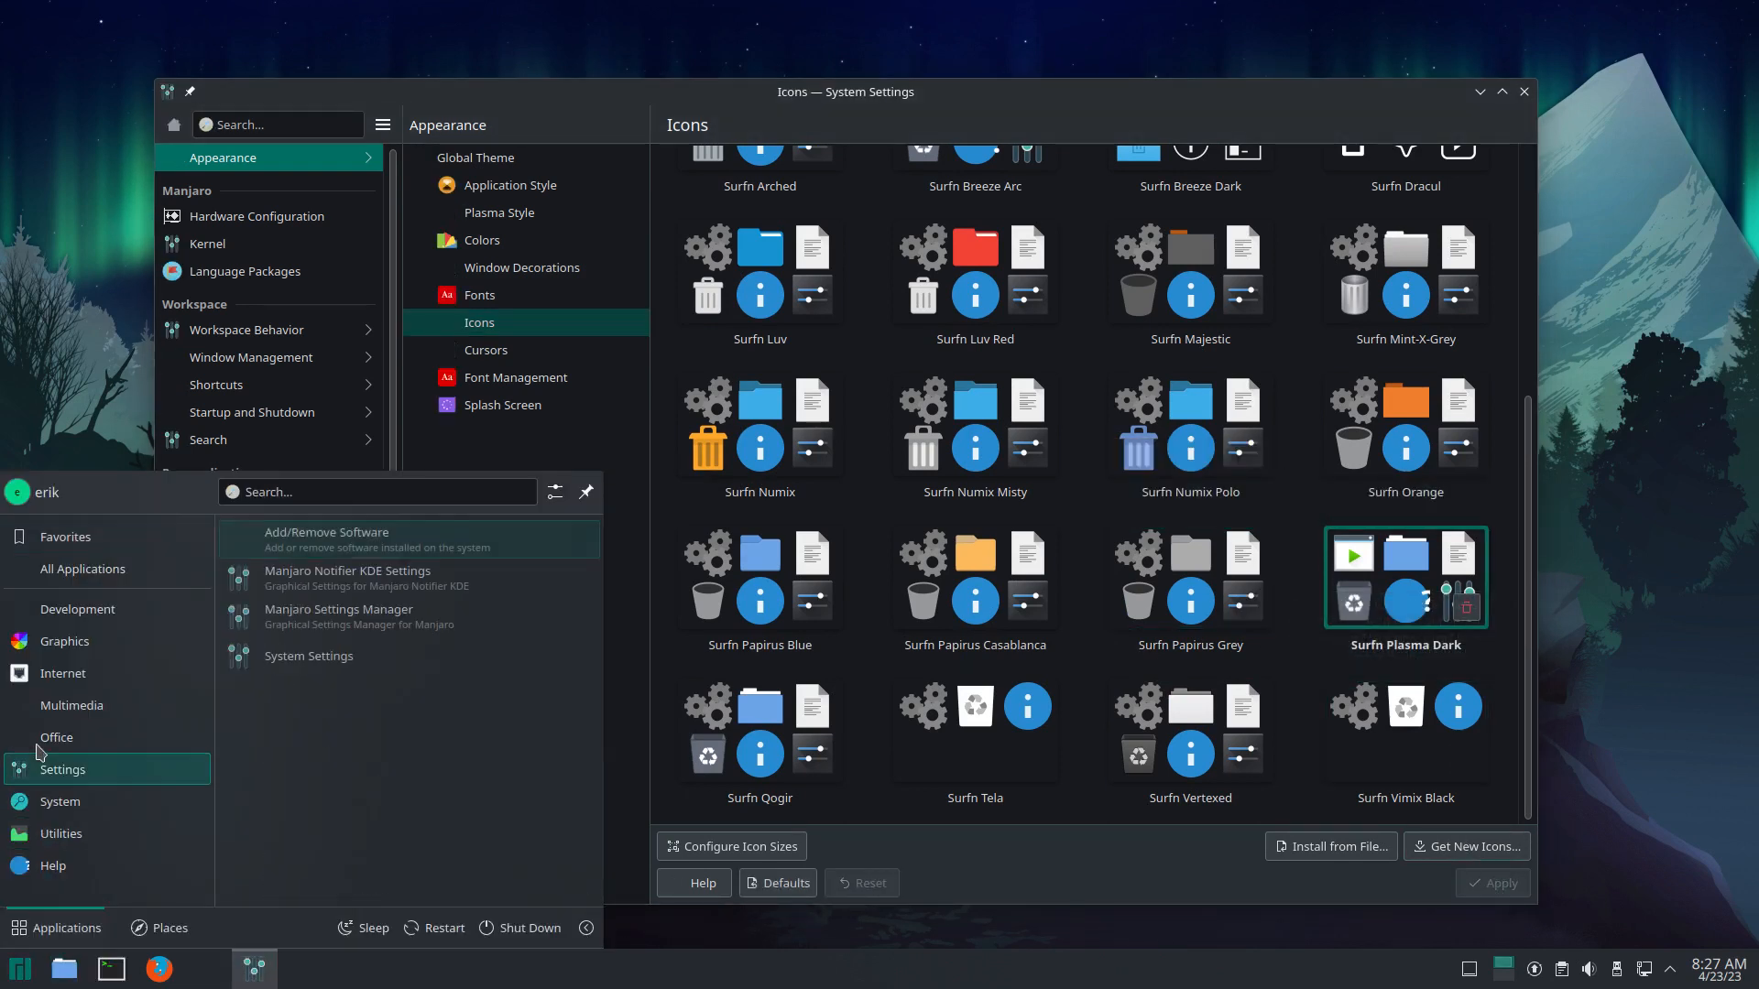
# Step: Restart the Manjaro guest from the application launcher's Shut Down options so the new icon theme takes effect
pyautogui.moveTo(37, 740)
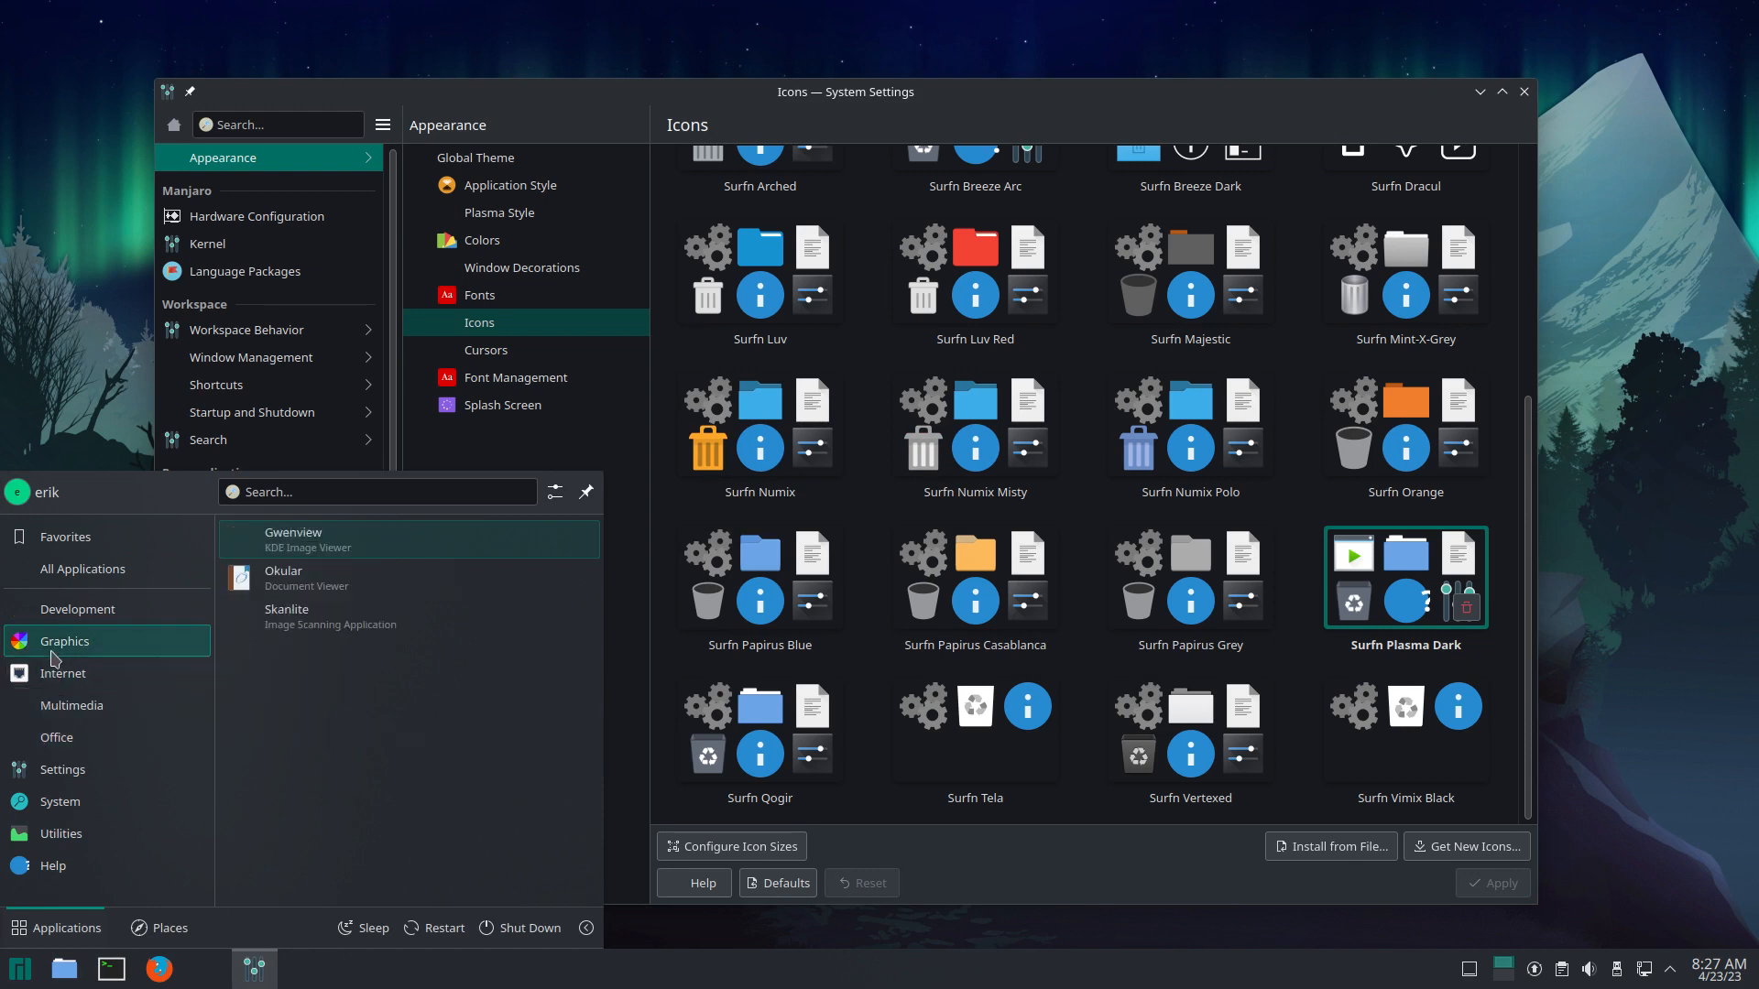
pyautogui.moveTo(55, 620)
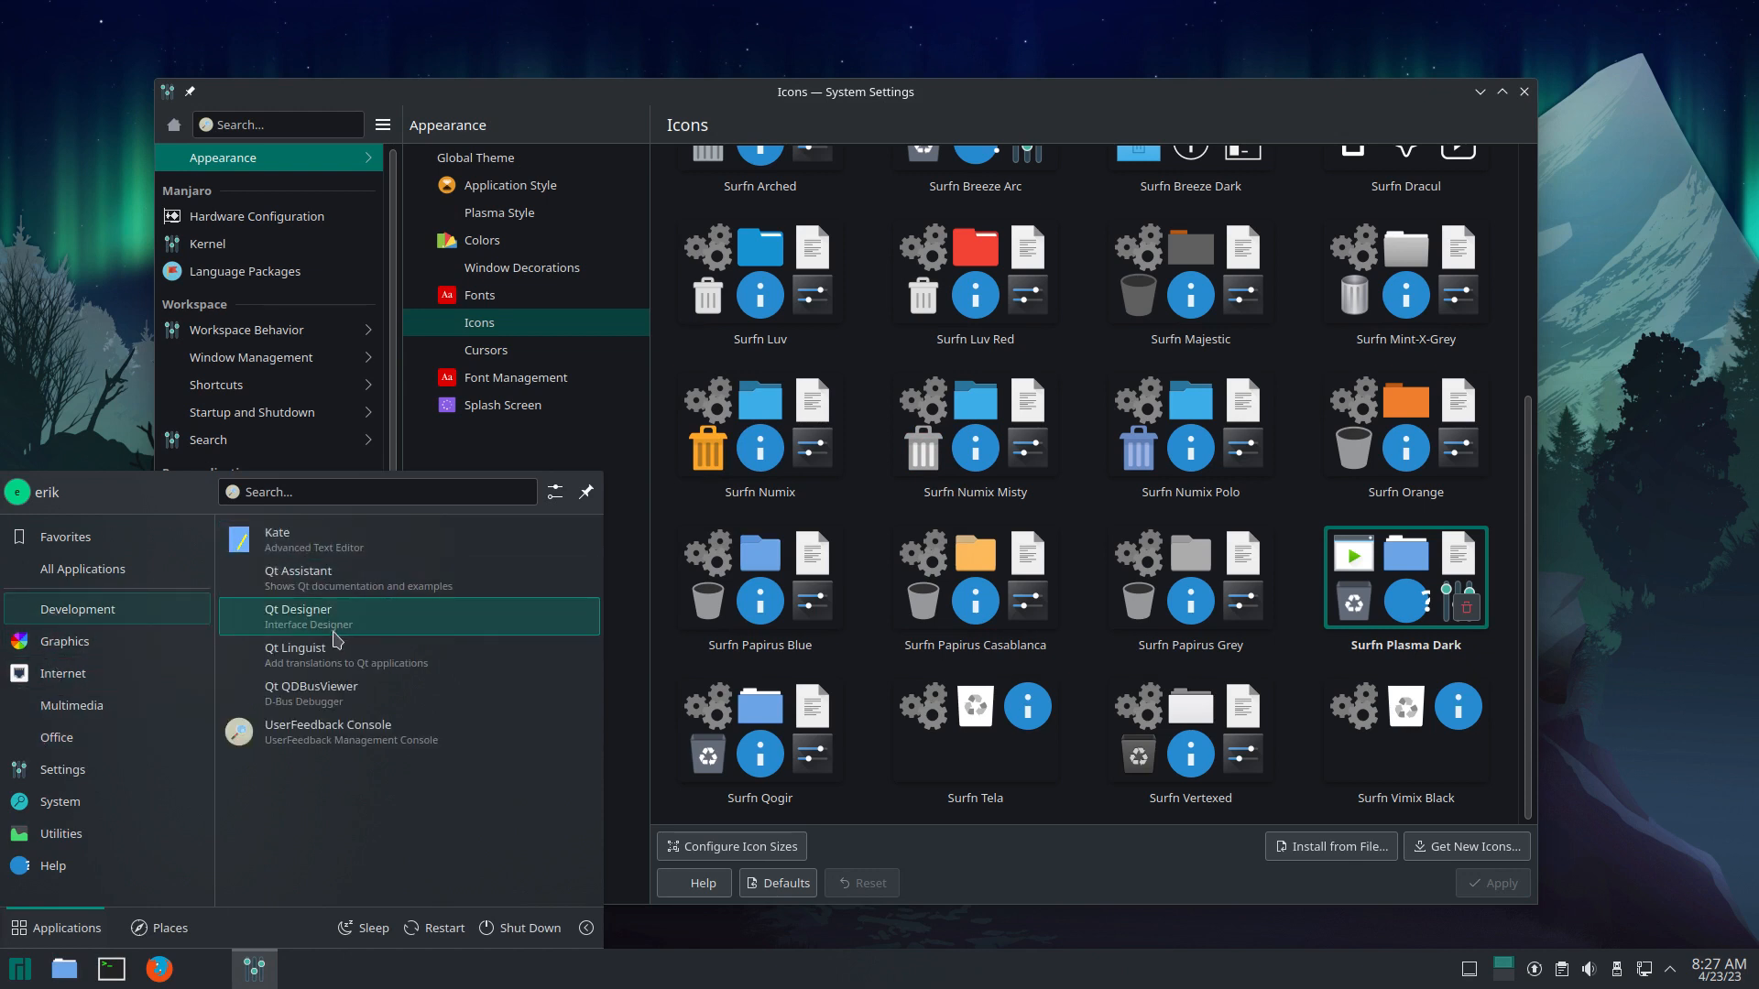
pyautogui.moveTo(125, 666)
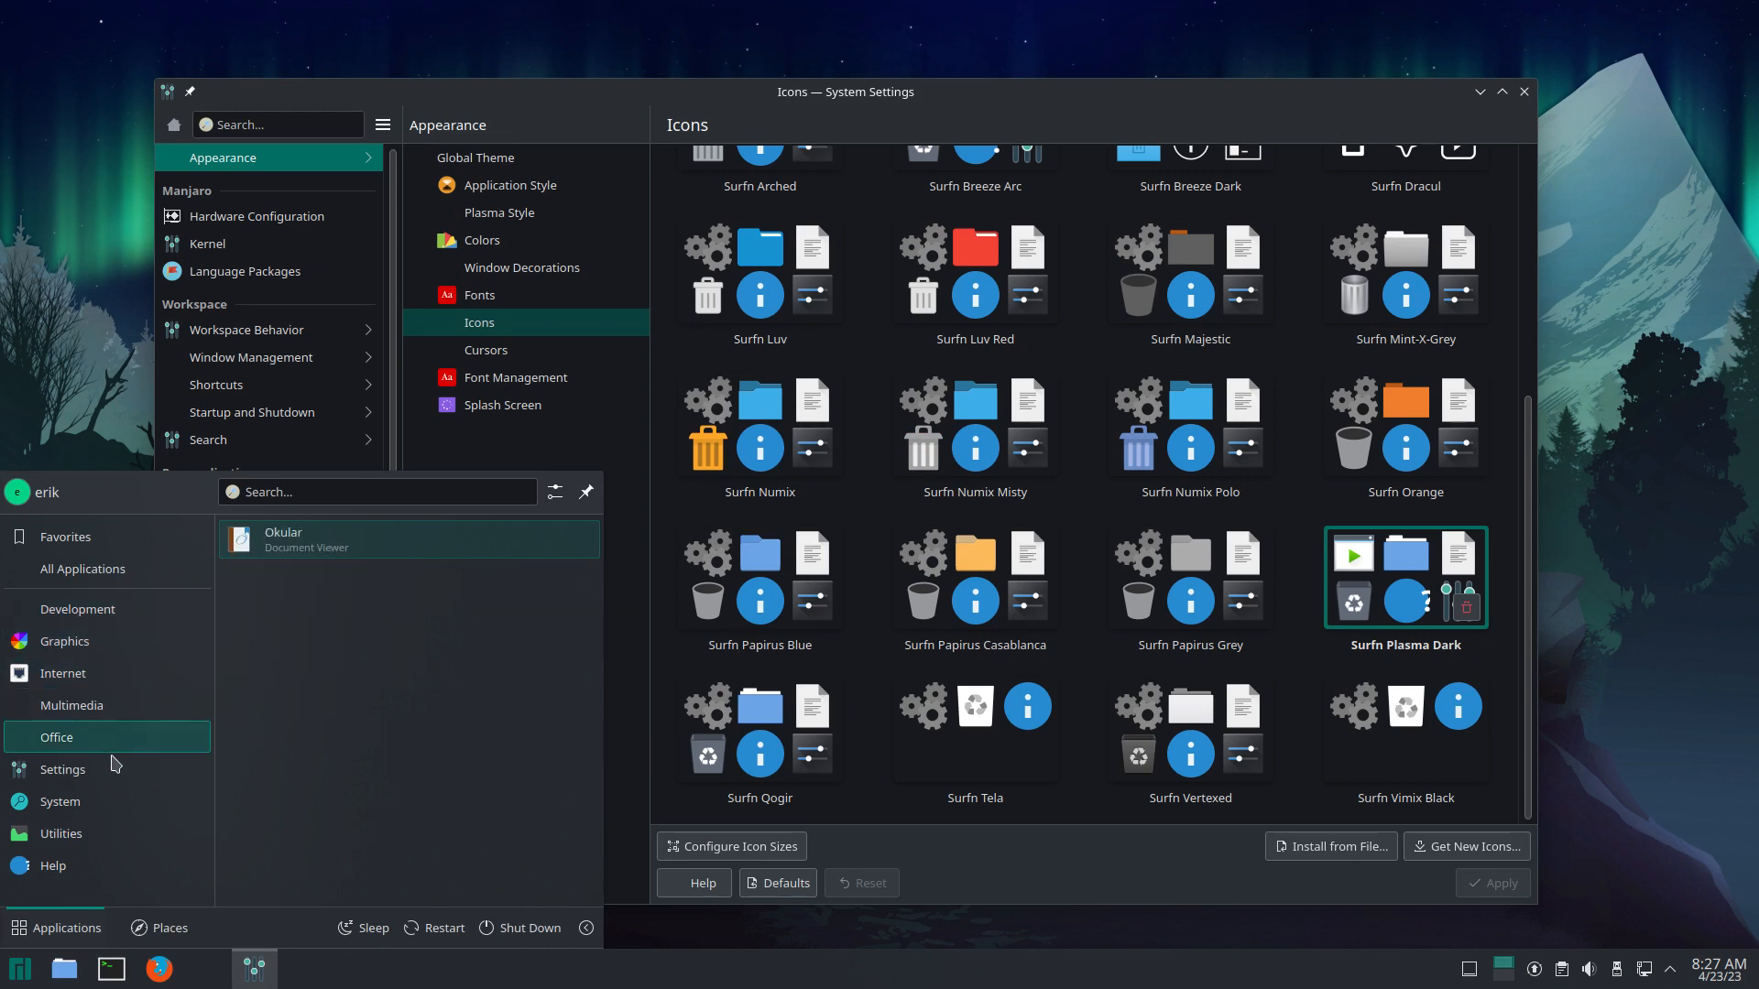
pyautogui.moveTo(113, 829)
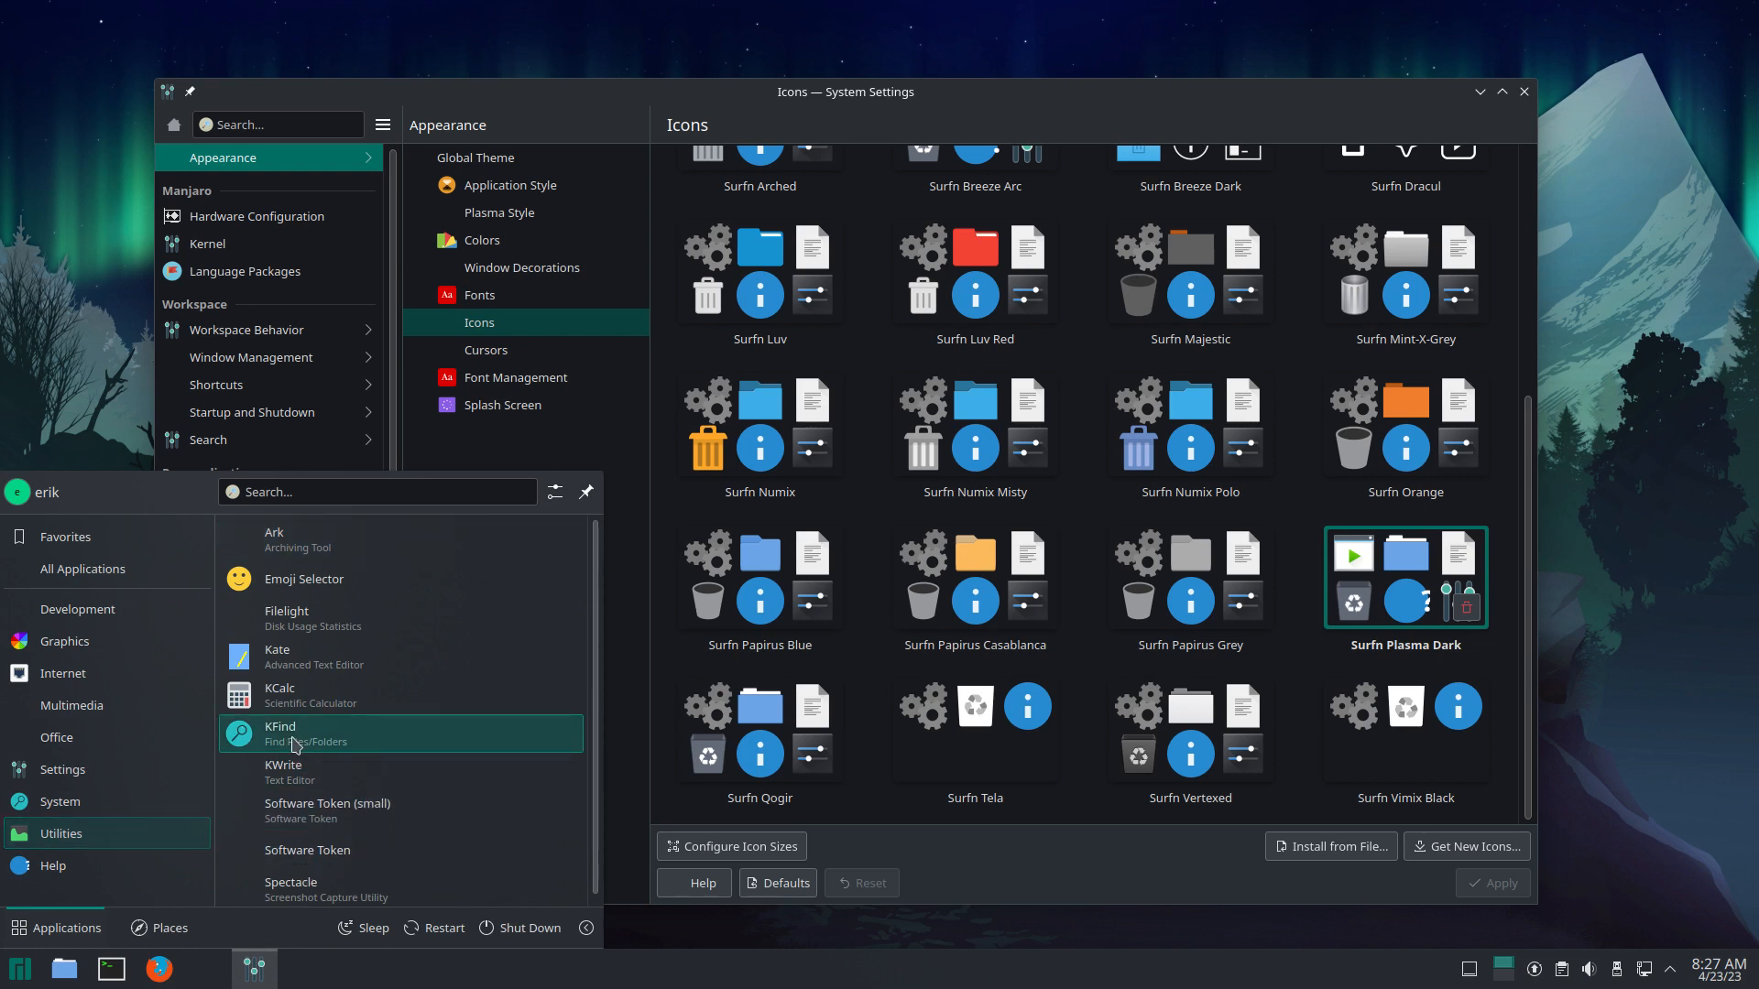
pyautogui.click(523, 929)
pyautogui.click(814, 559)
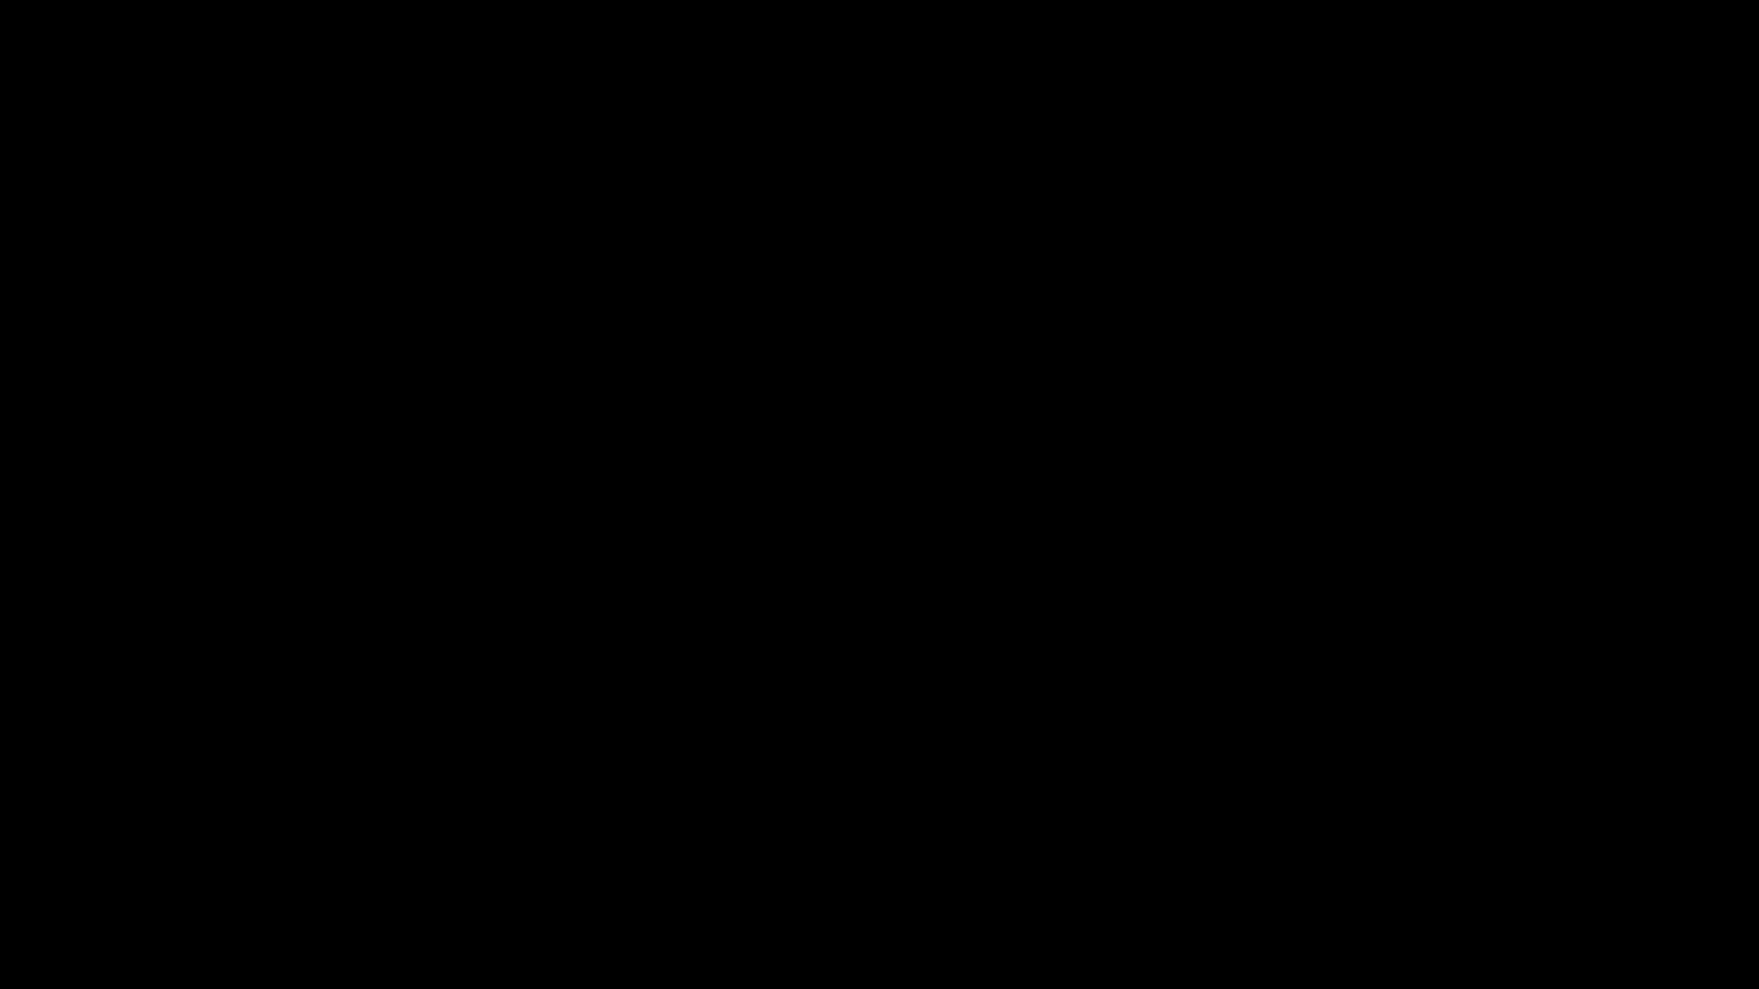
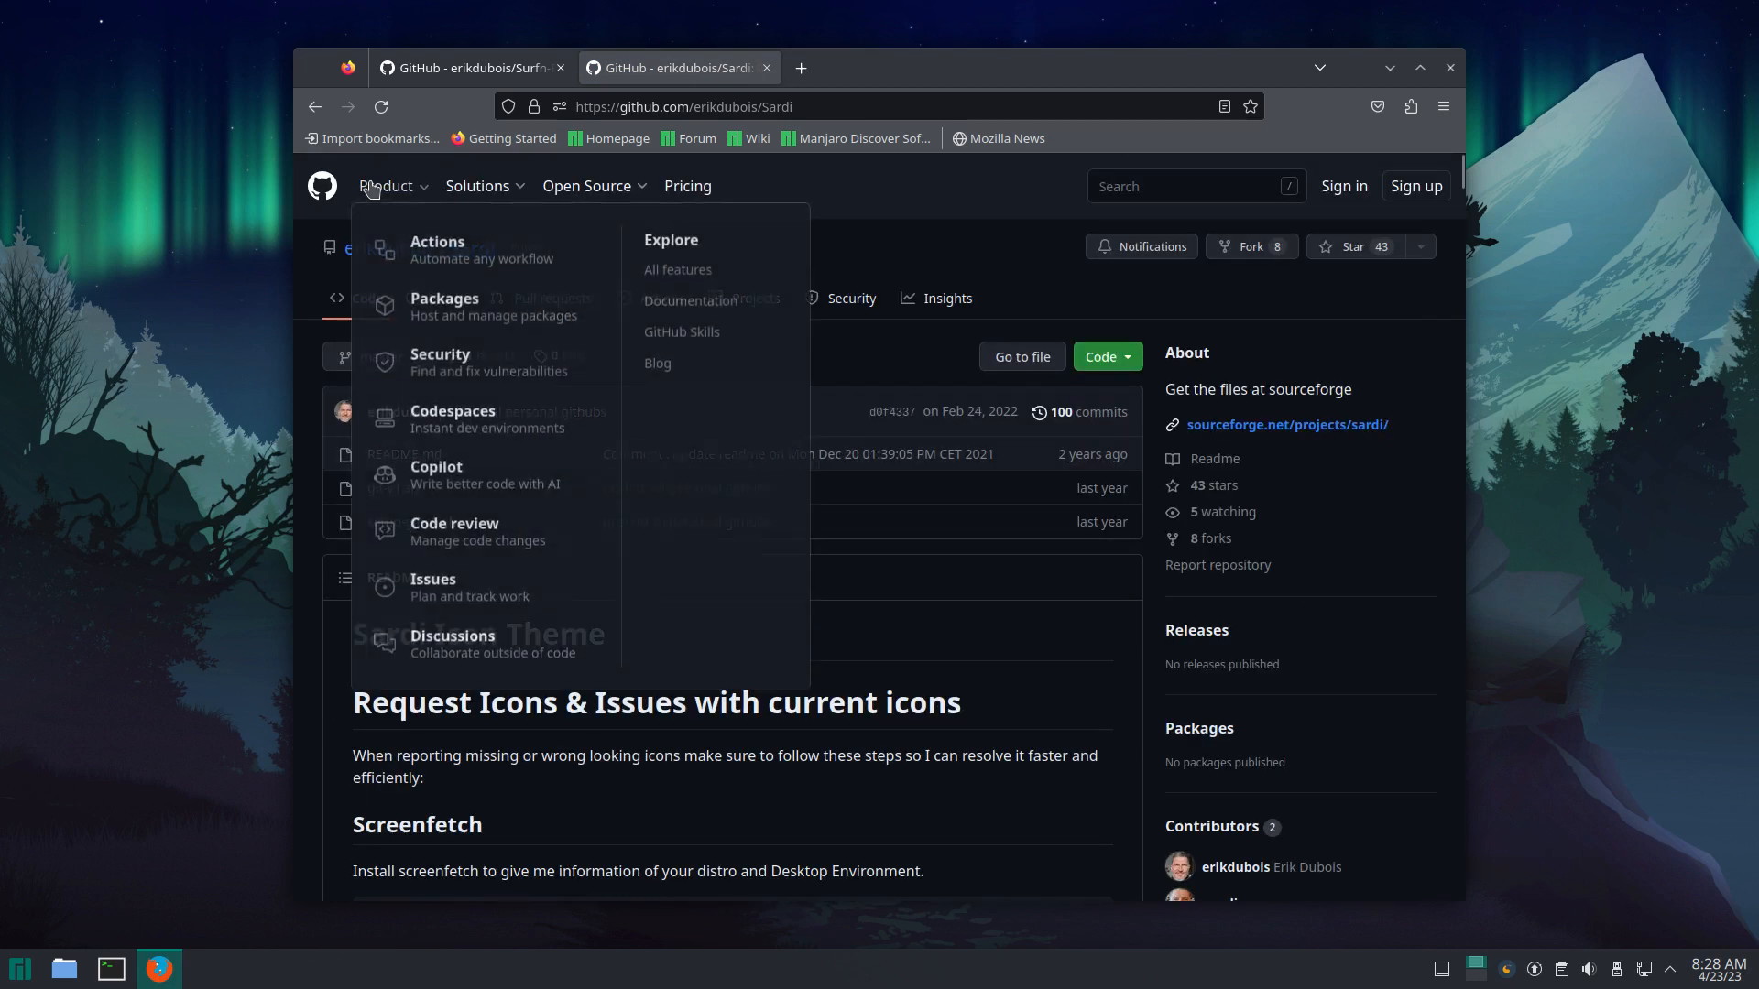
# Step: From the Google results, open SourceForge's Sardi Files list and download sardi-icons-23.04-02.tar.gz
pyautogui.click(312, 108)
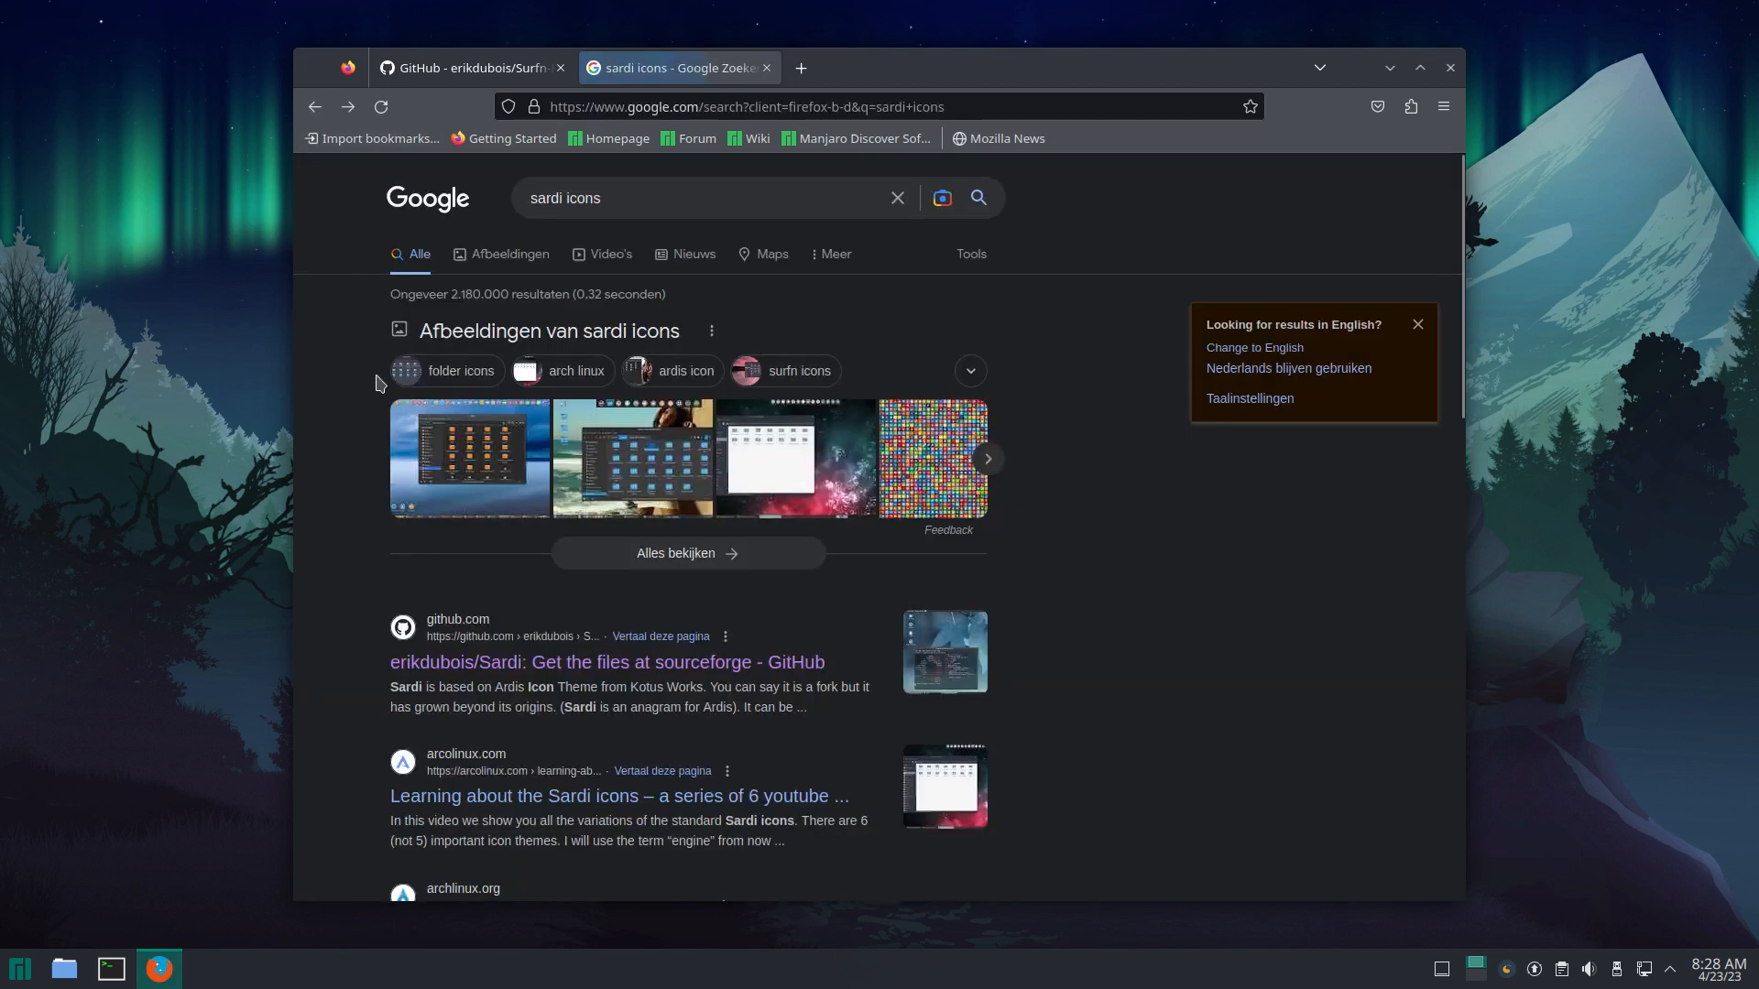
pyautogui.scroll(-4, 561, 775)
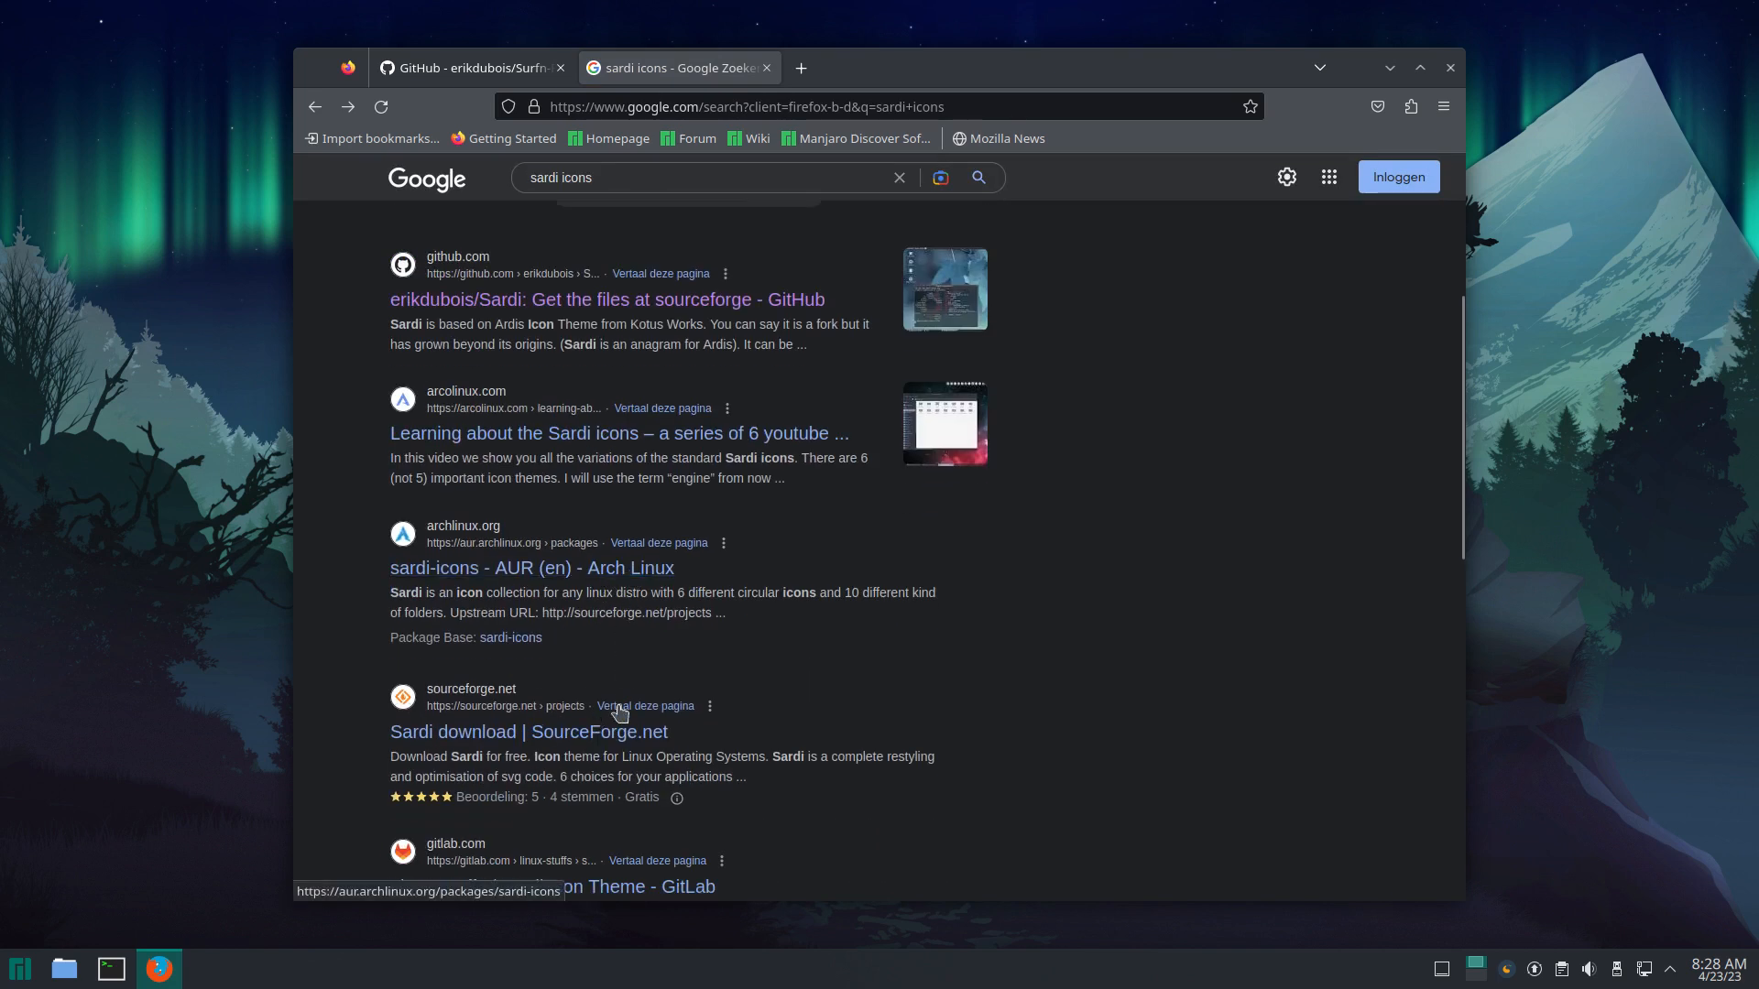
pyautogui.click(655, 733)
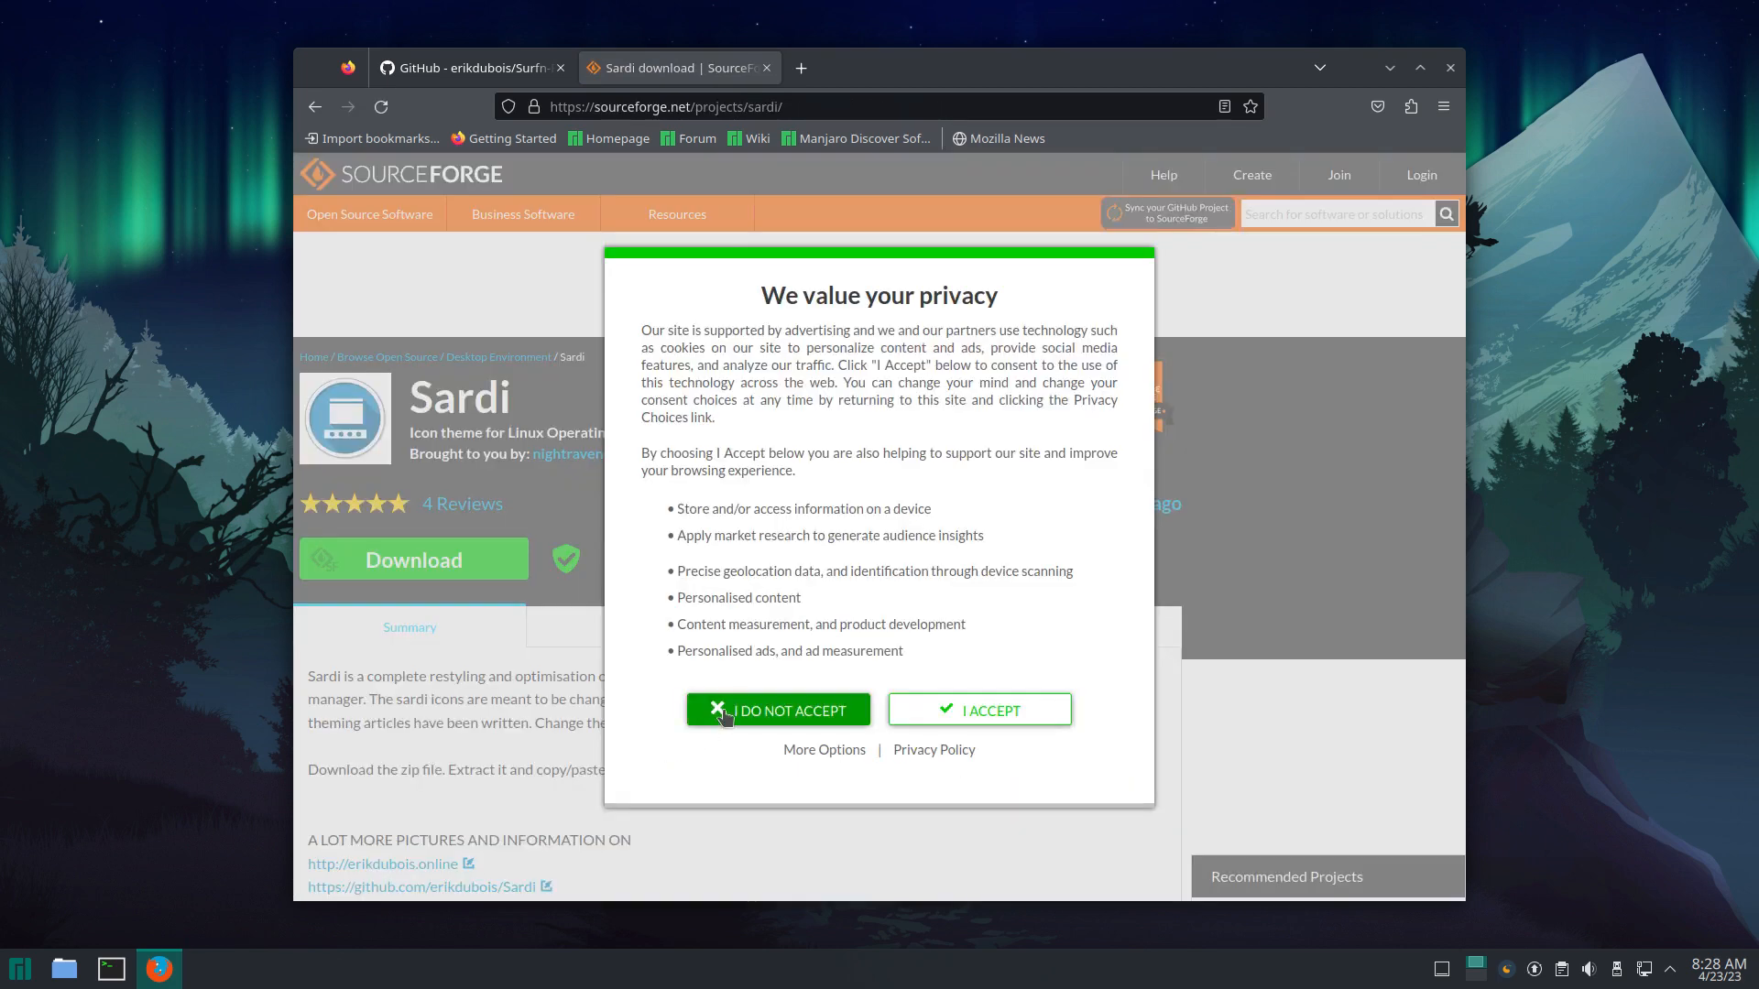
pyautogui.click(957, 710)
pyautogui.click(700, 621)
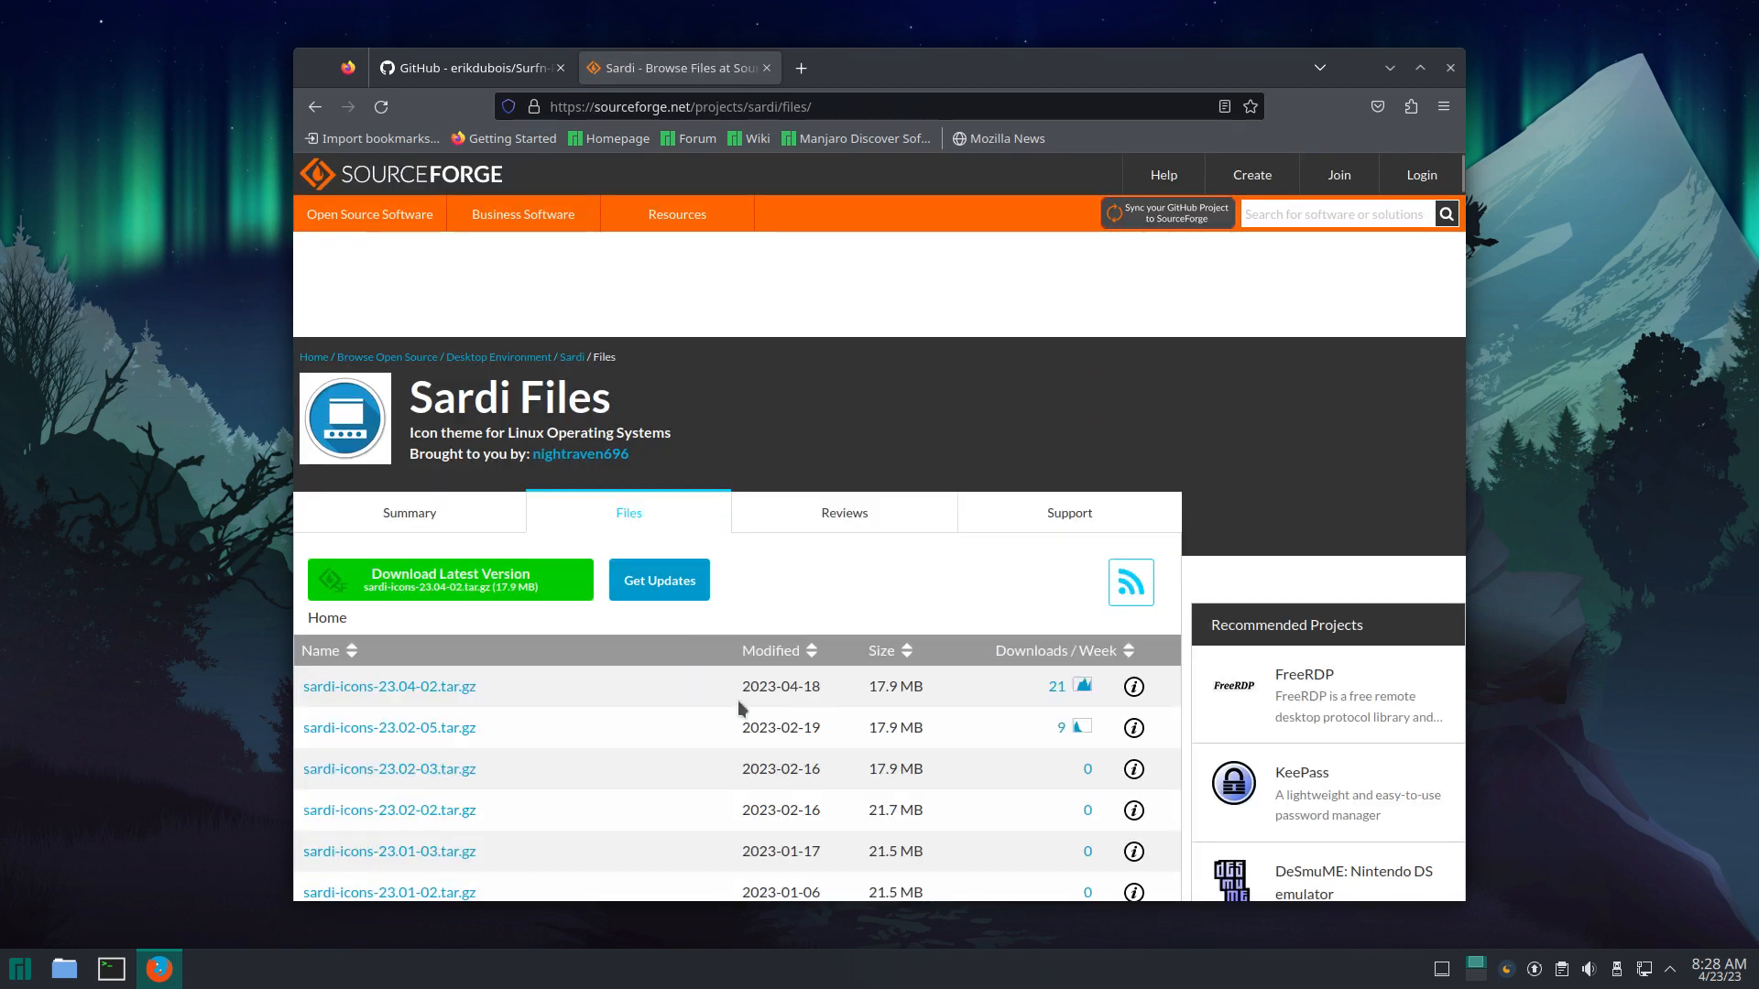
pyautogui.click(466, 688)
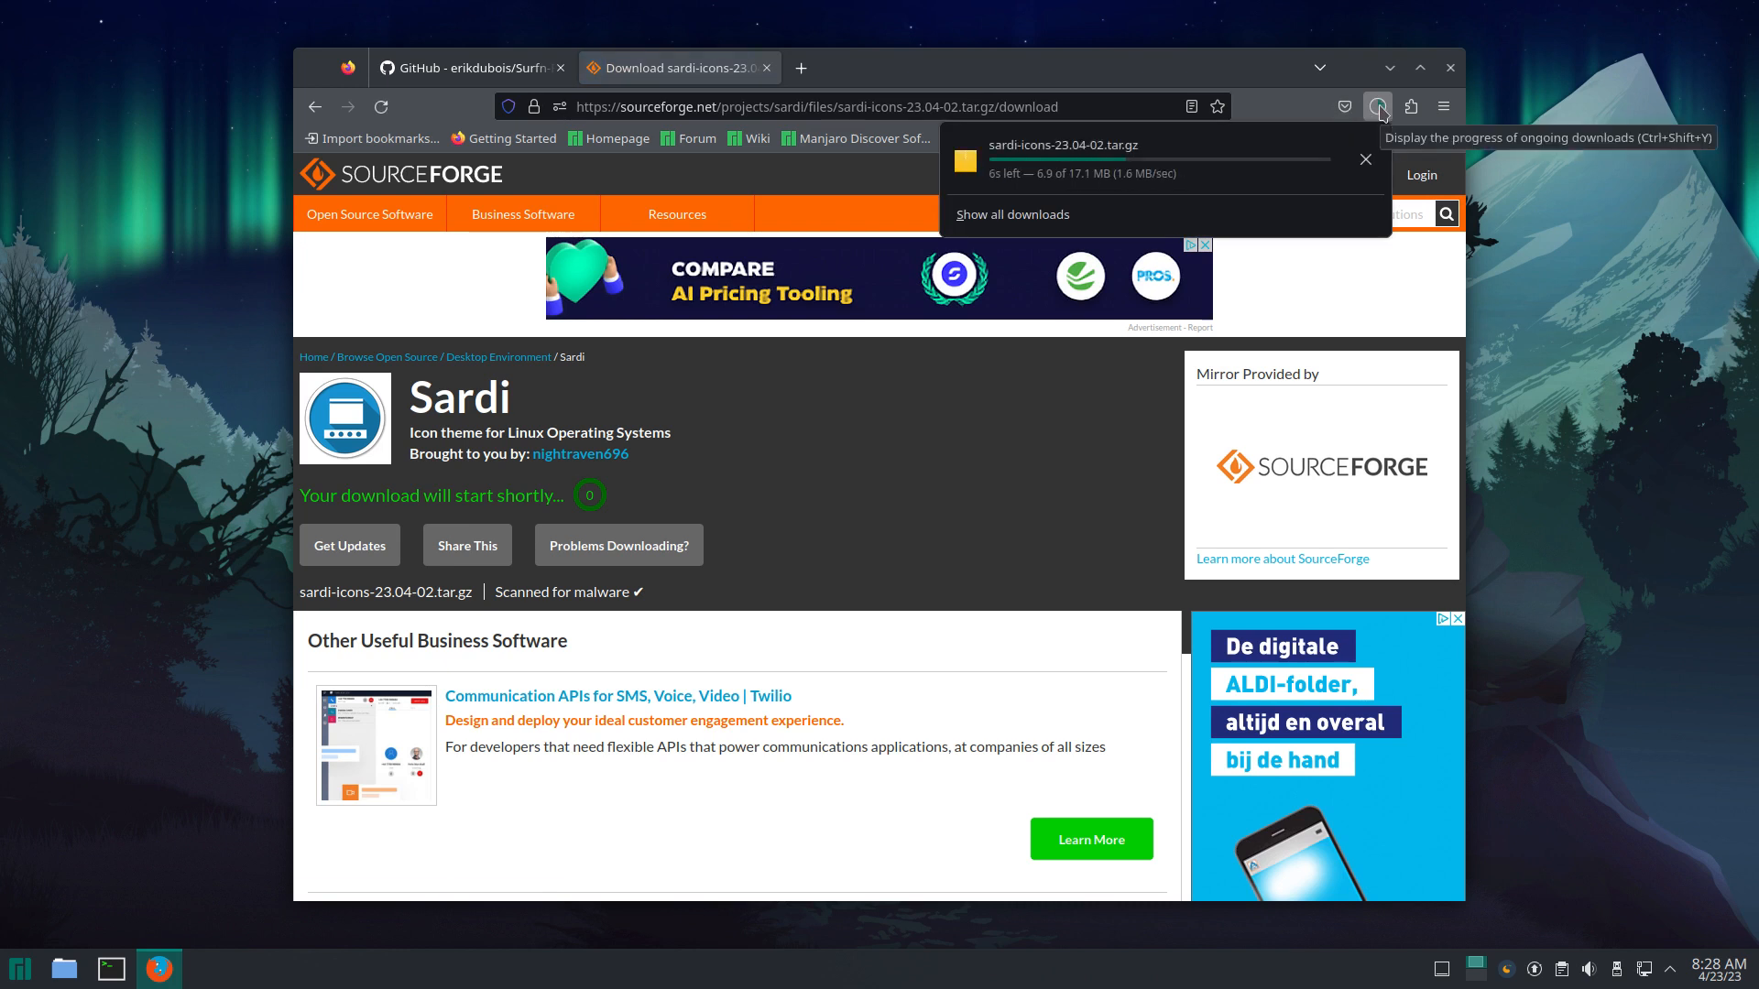
# Step: Extract the downloaded Sardi tar.gz archive into the Downloads folder
pyautogui.click(1366, 155)
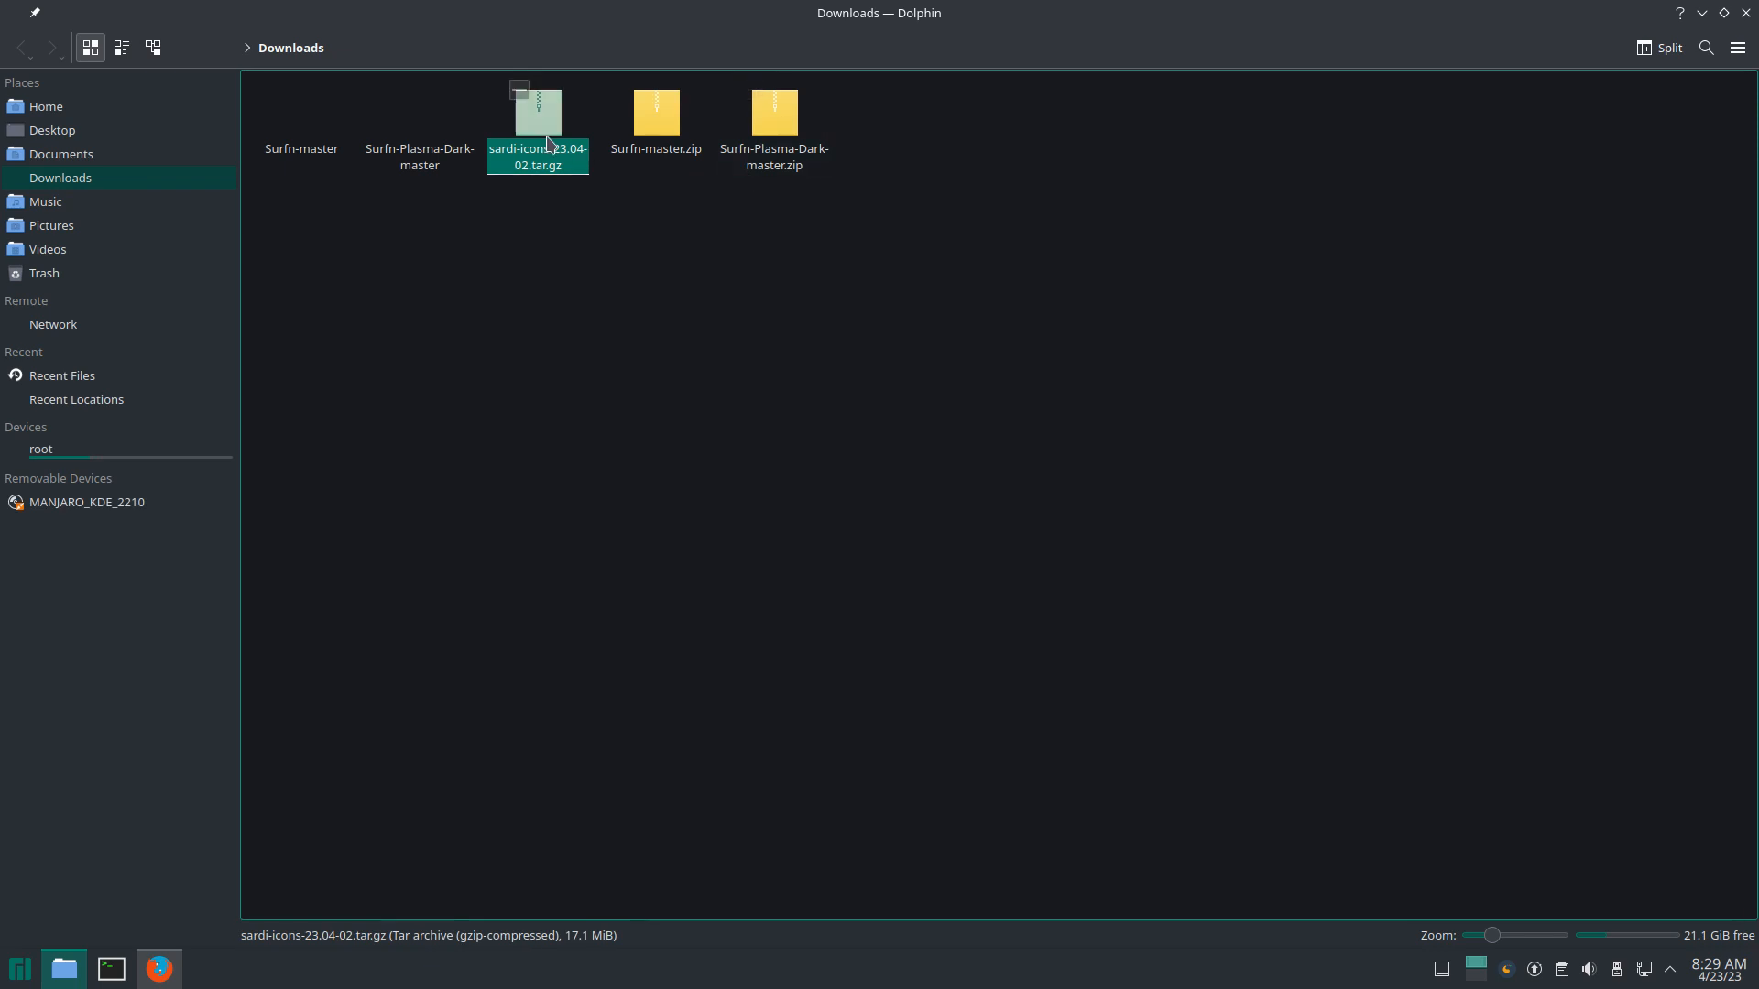
pyautogui.rightClick(550, 141)
pyautogui.moveTo(623, 432)
pyautogui.moveTo(646, 384)
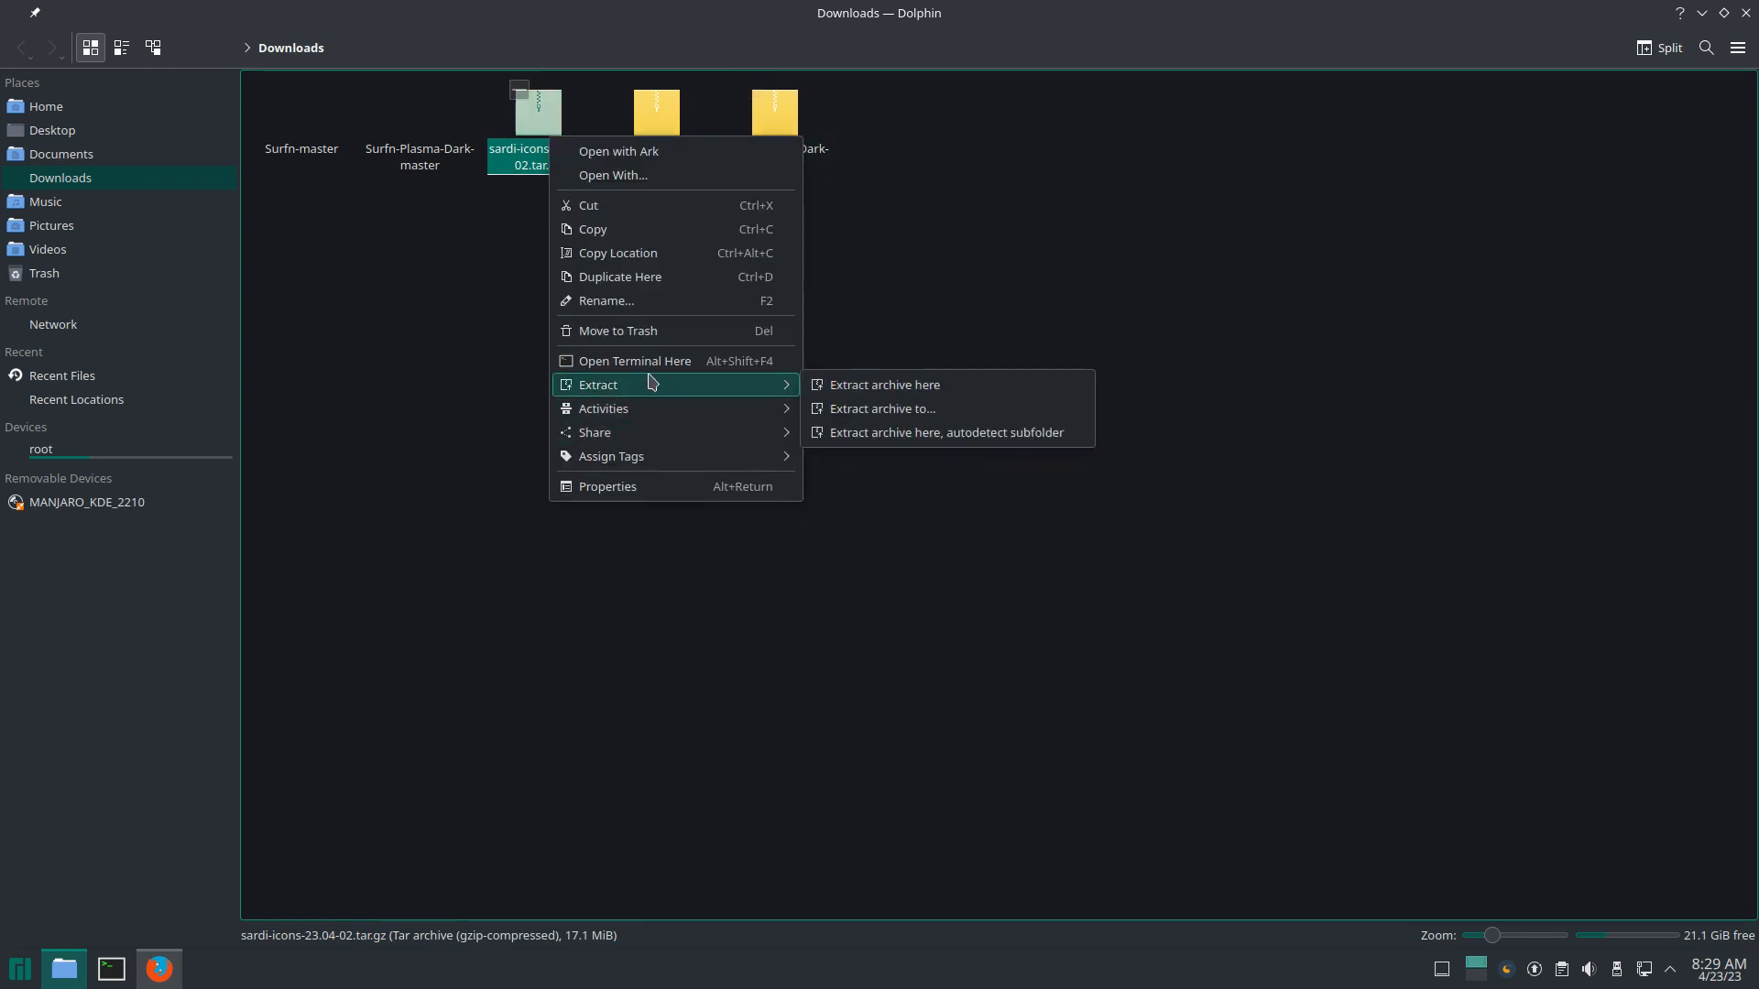
pyautogui.click(843, 387)
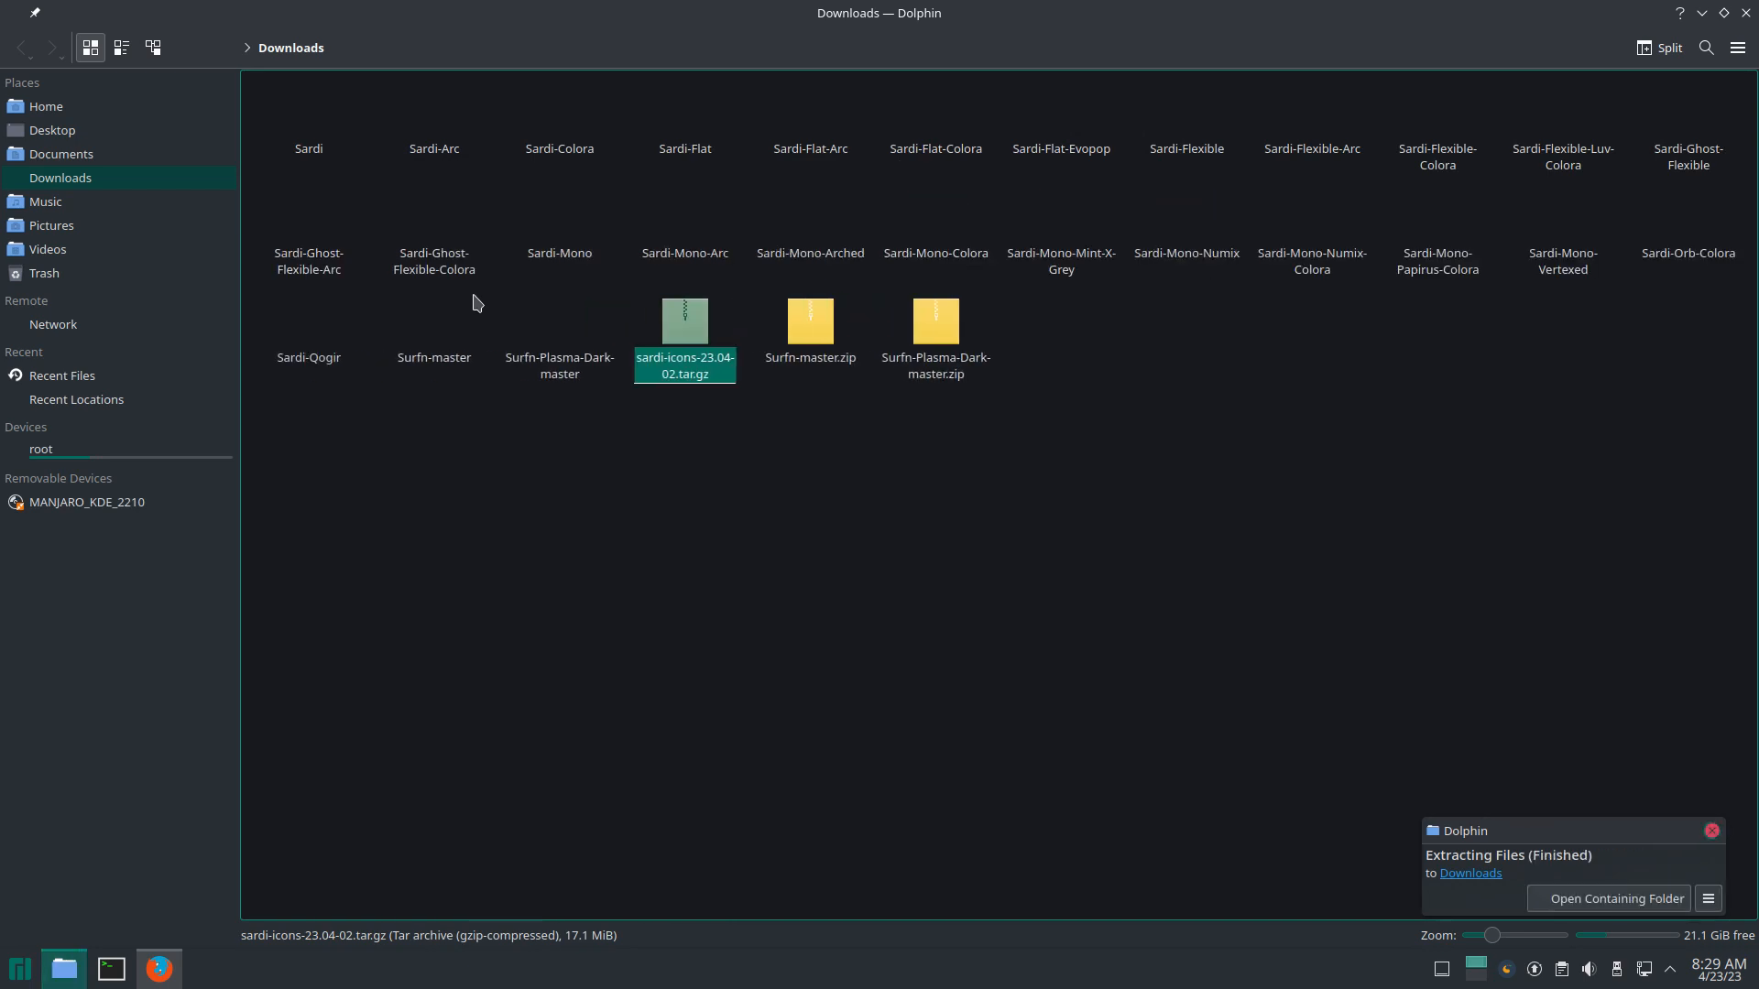
# Step: Move the 24 extracted Sardi folders into ~/.local/share/icons
pyautogui.click(1681, 263)
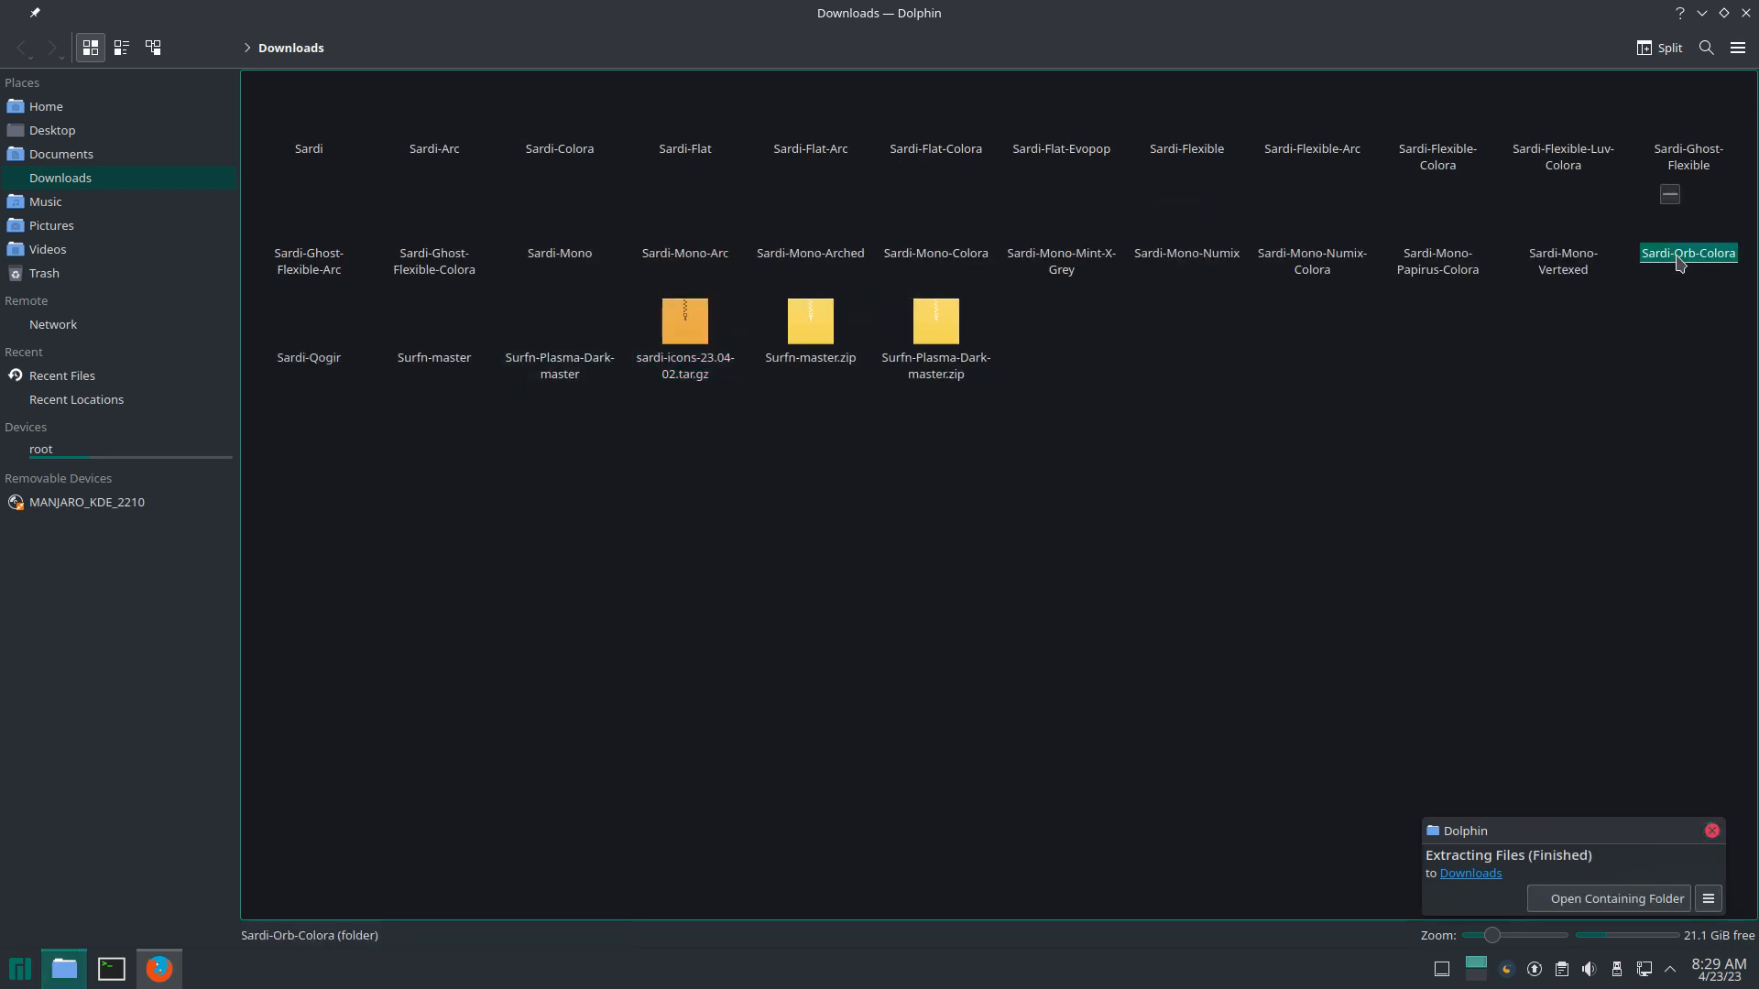
pyautogui.keyDown('shift'); pyautogui.click(321, 156); pyautogui.keyUp('shift')
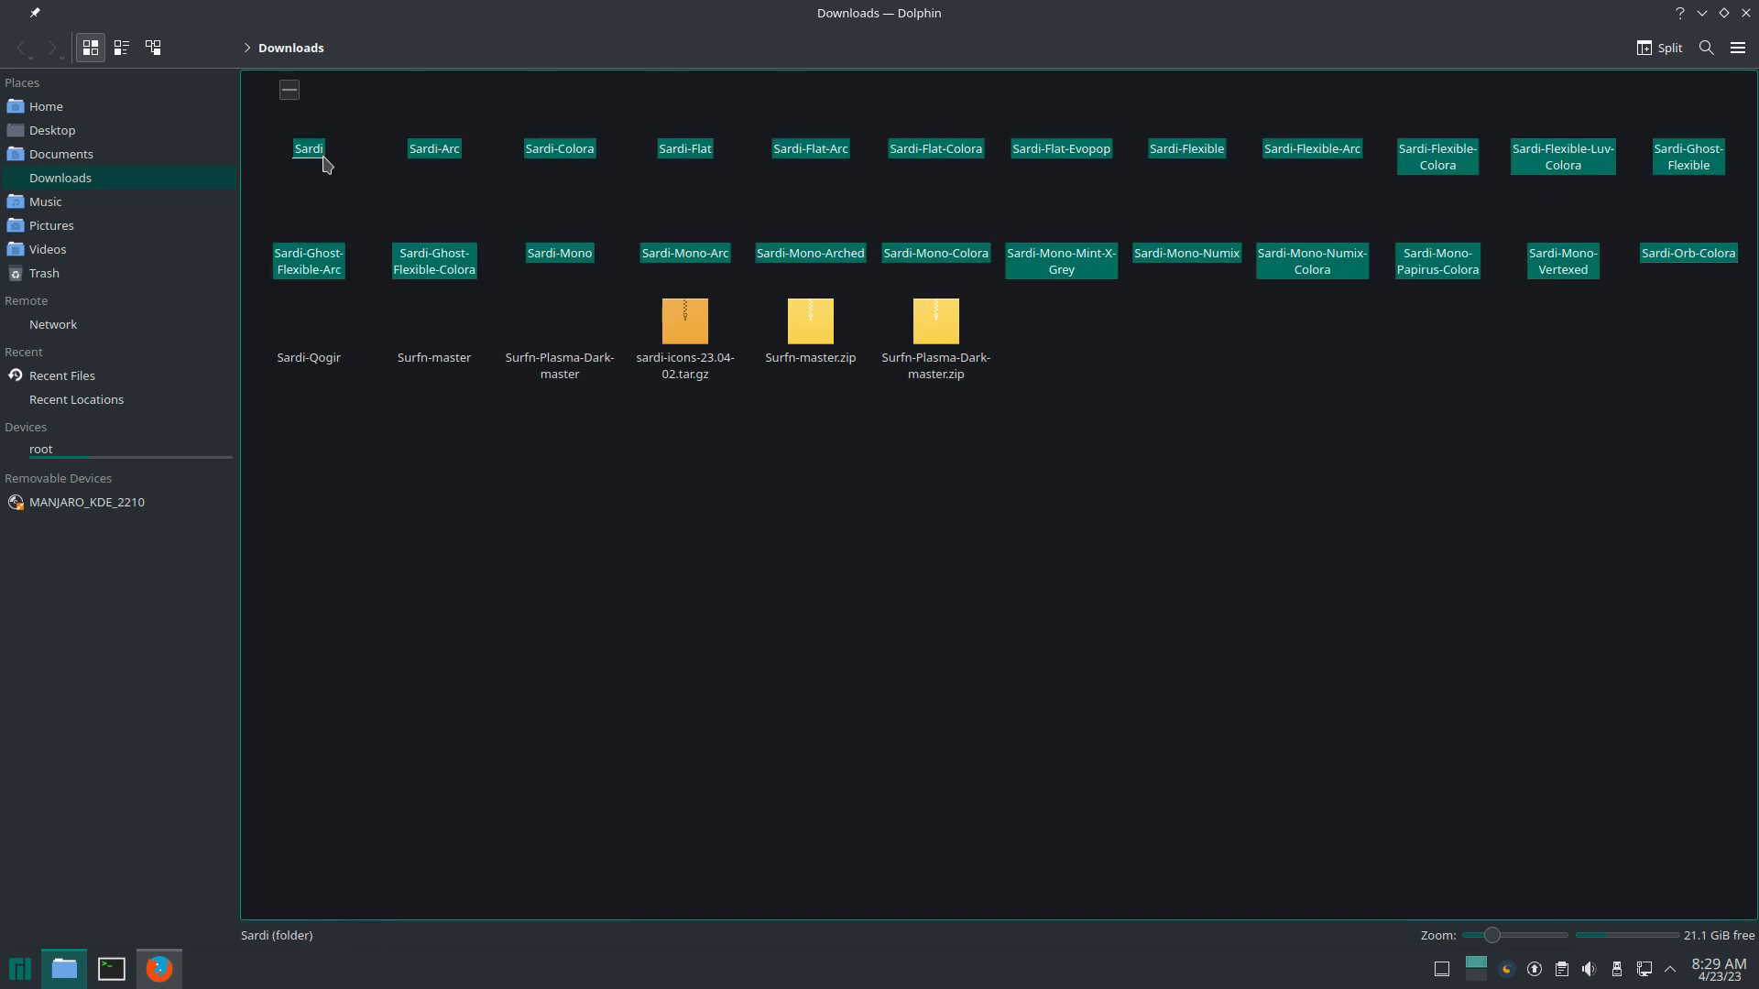
pyautogui.rightClick(322, 163)
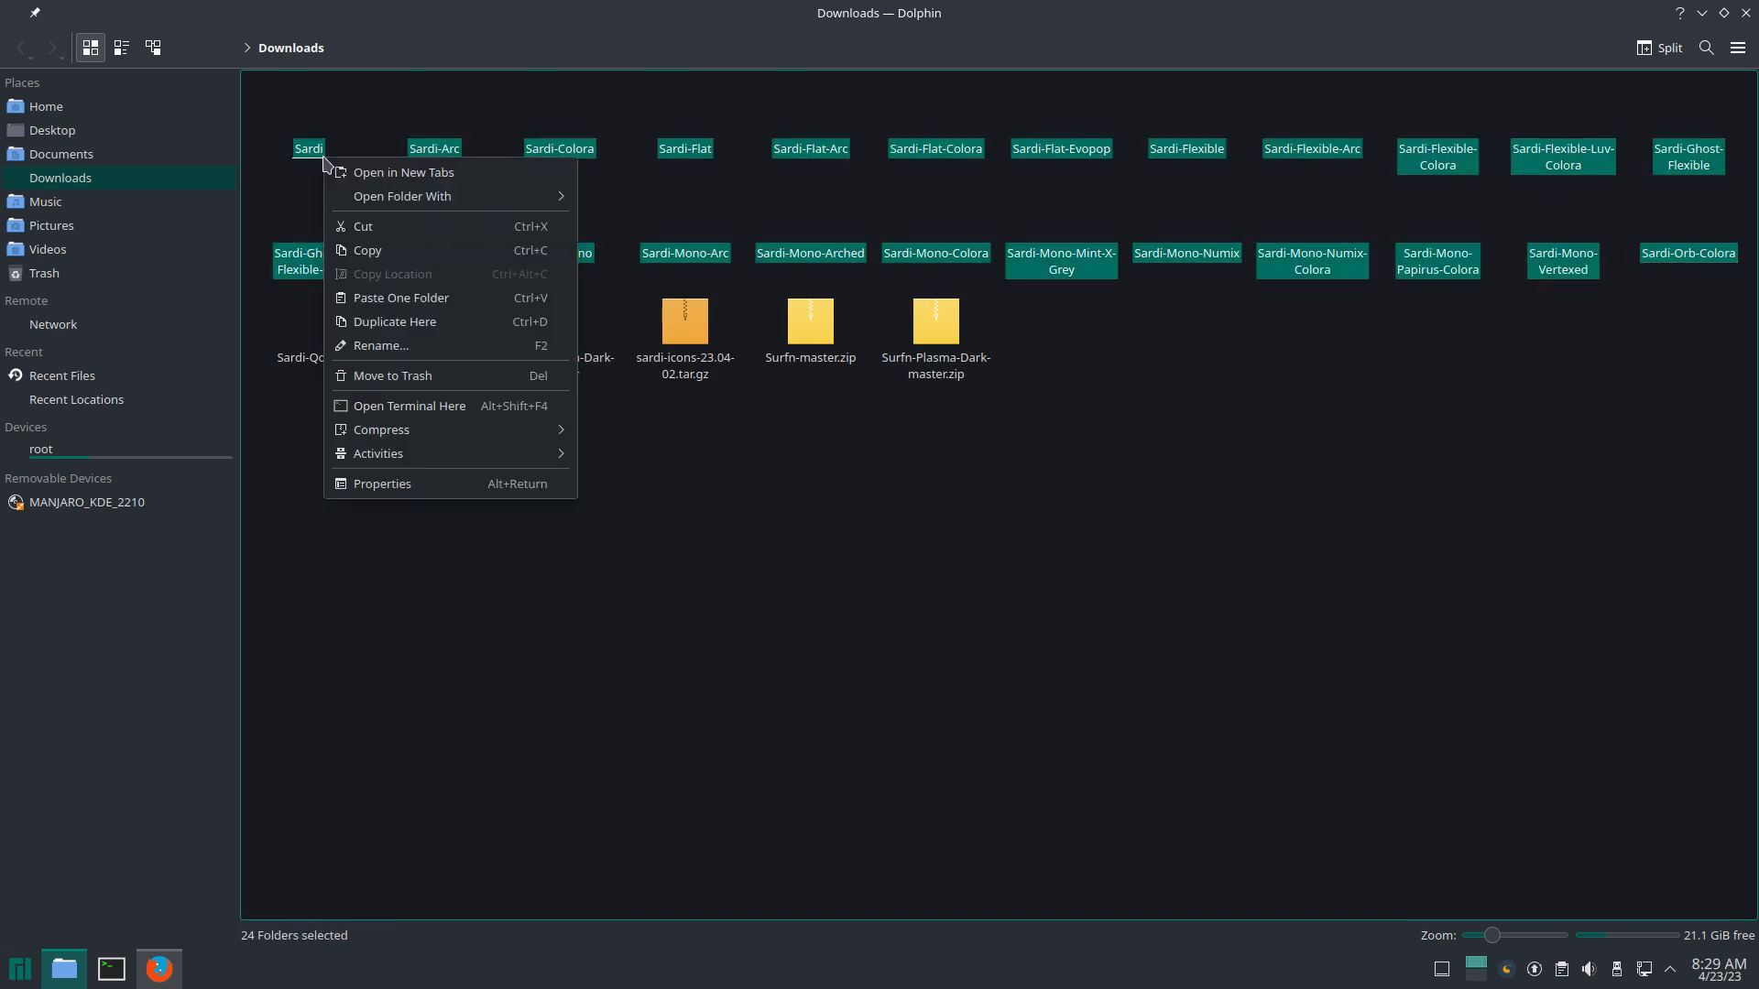
pyautogui.click(407, 234)
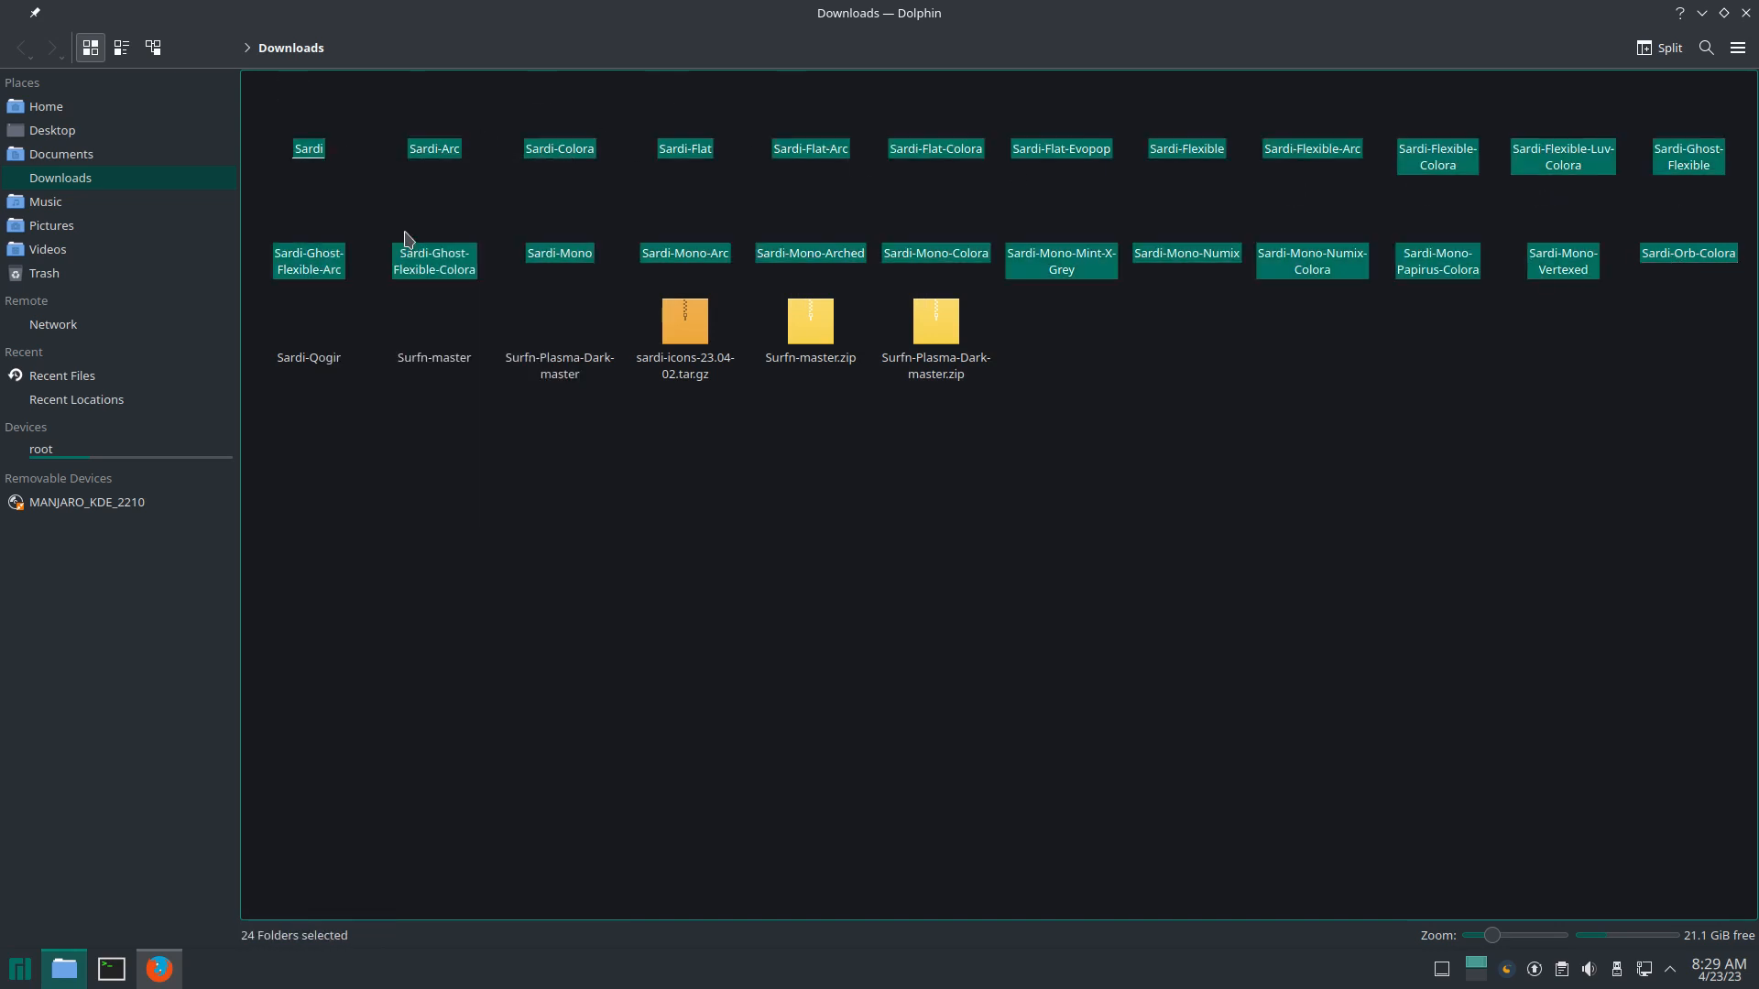
pyautogui.click(54, 107)
pyautogui.doubleClick(559, 149)
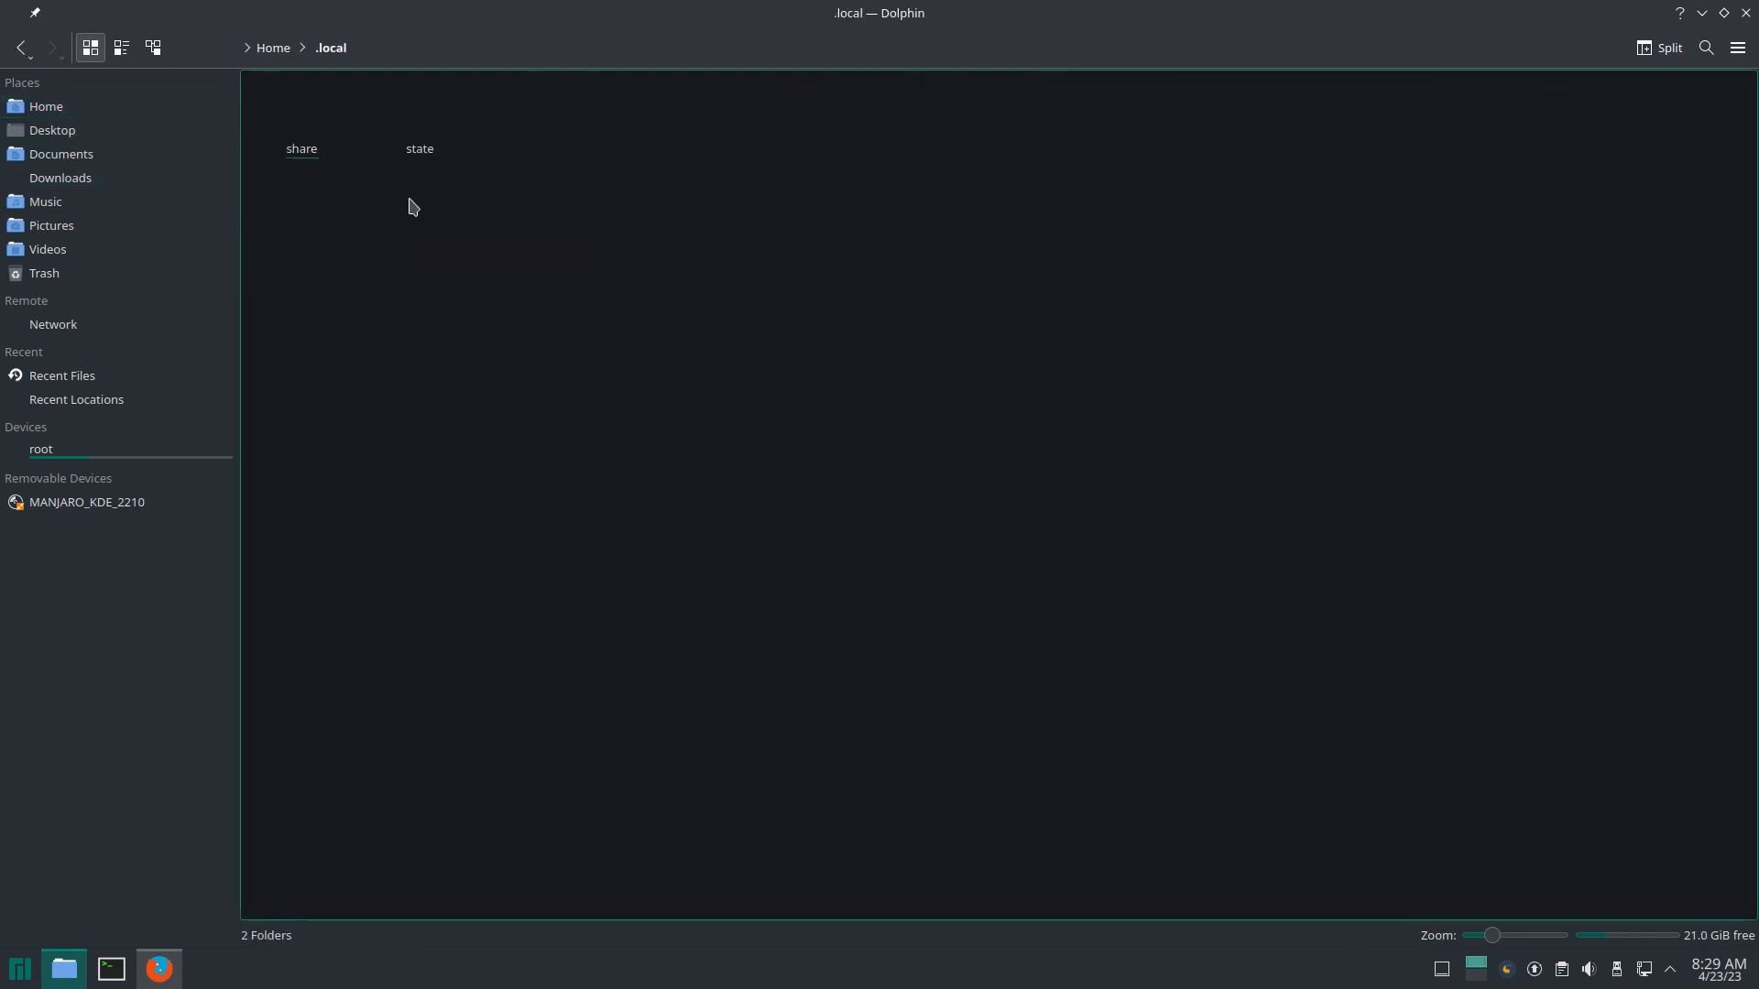
pyautogui.click(297, 157)
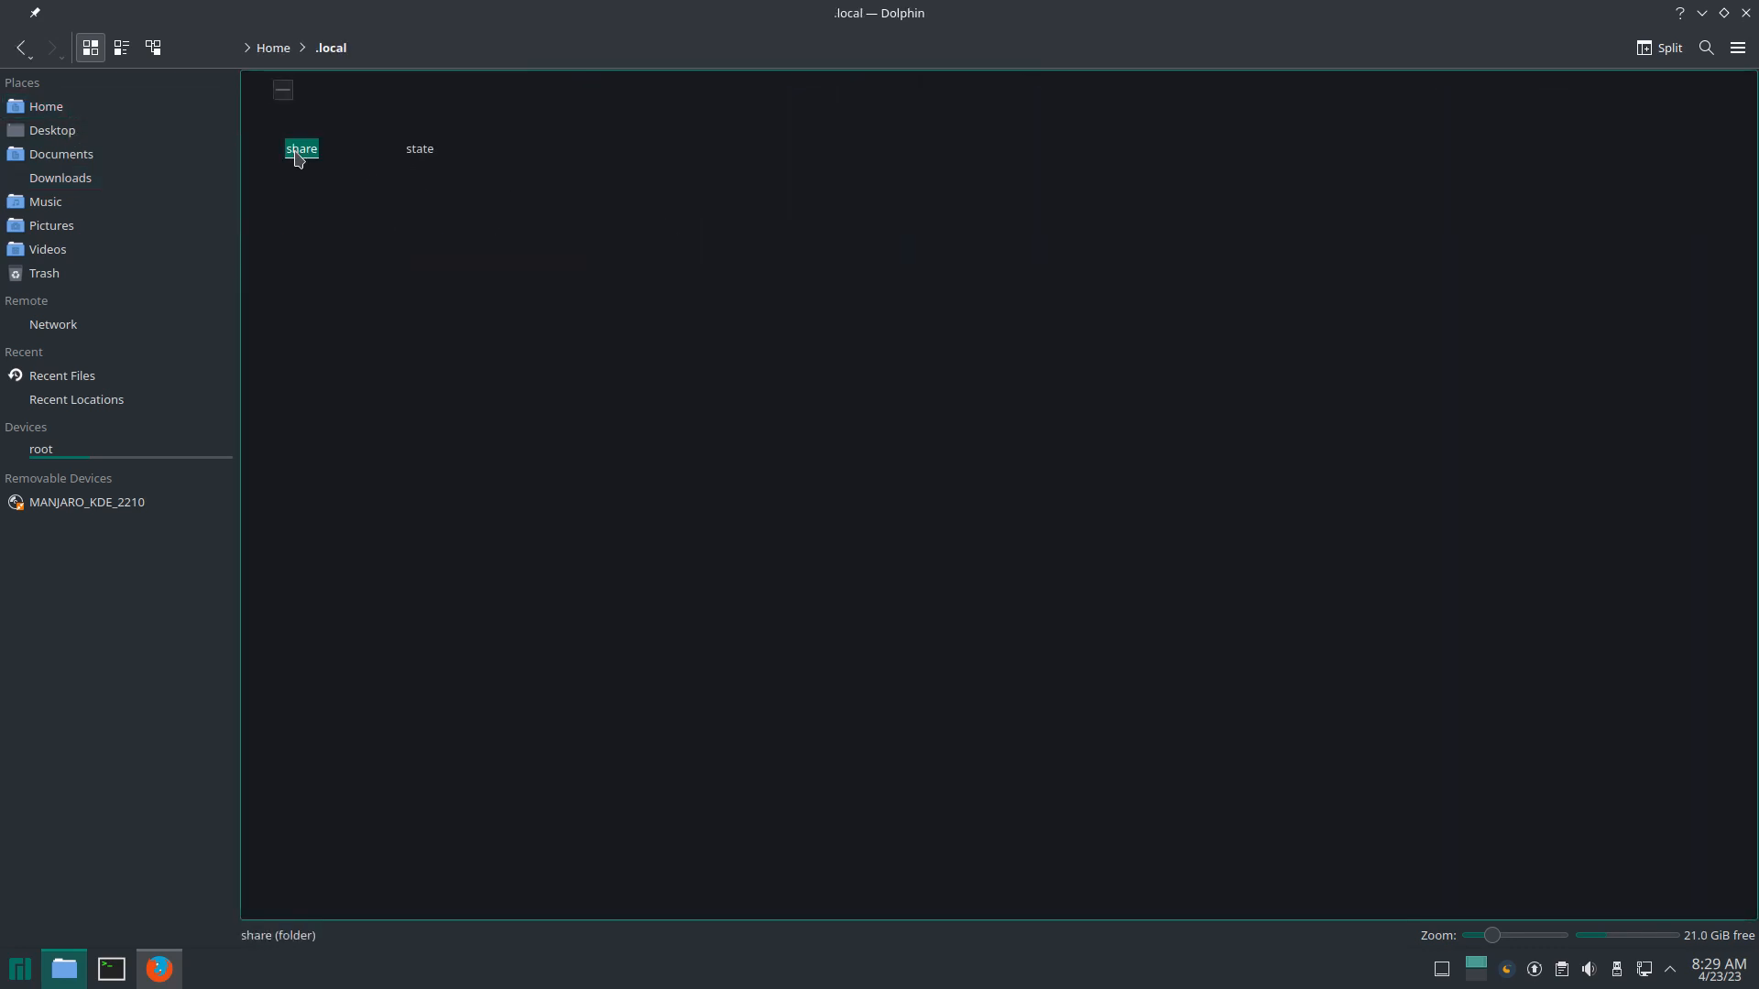
pyautogui.doubleClick(298, 157)
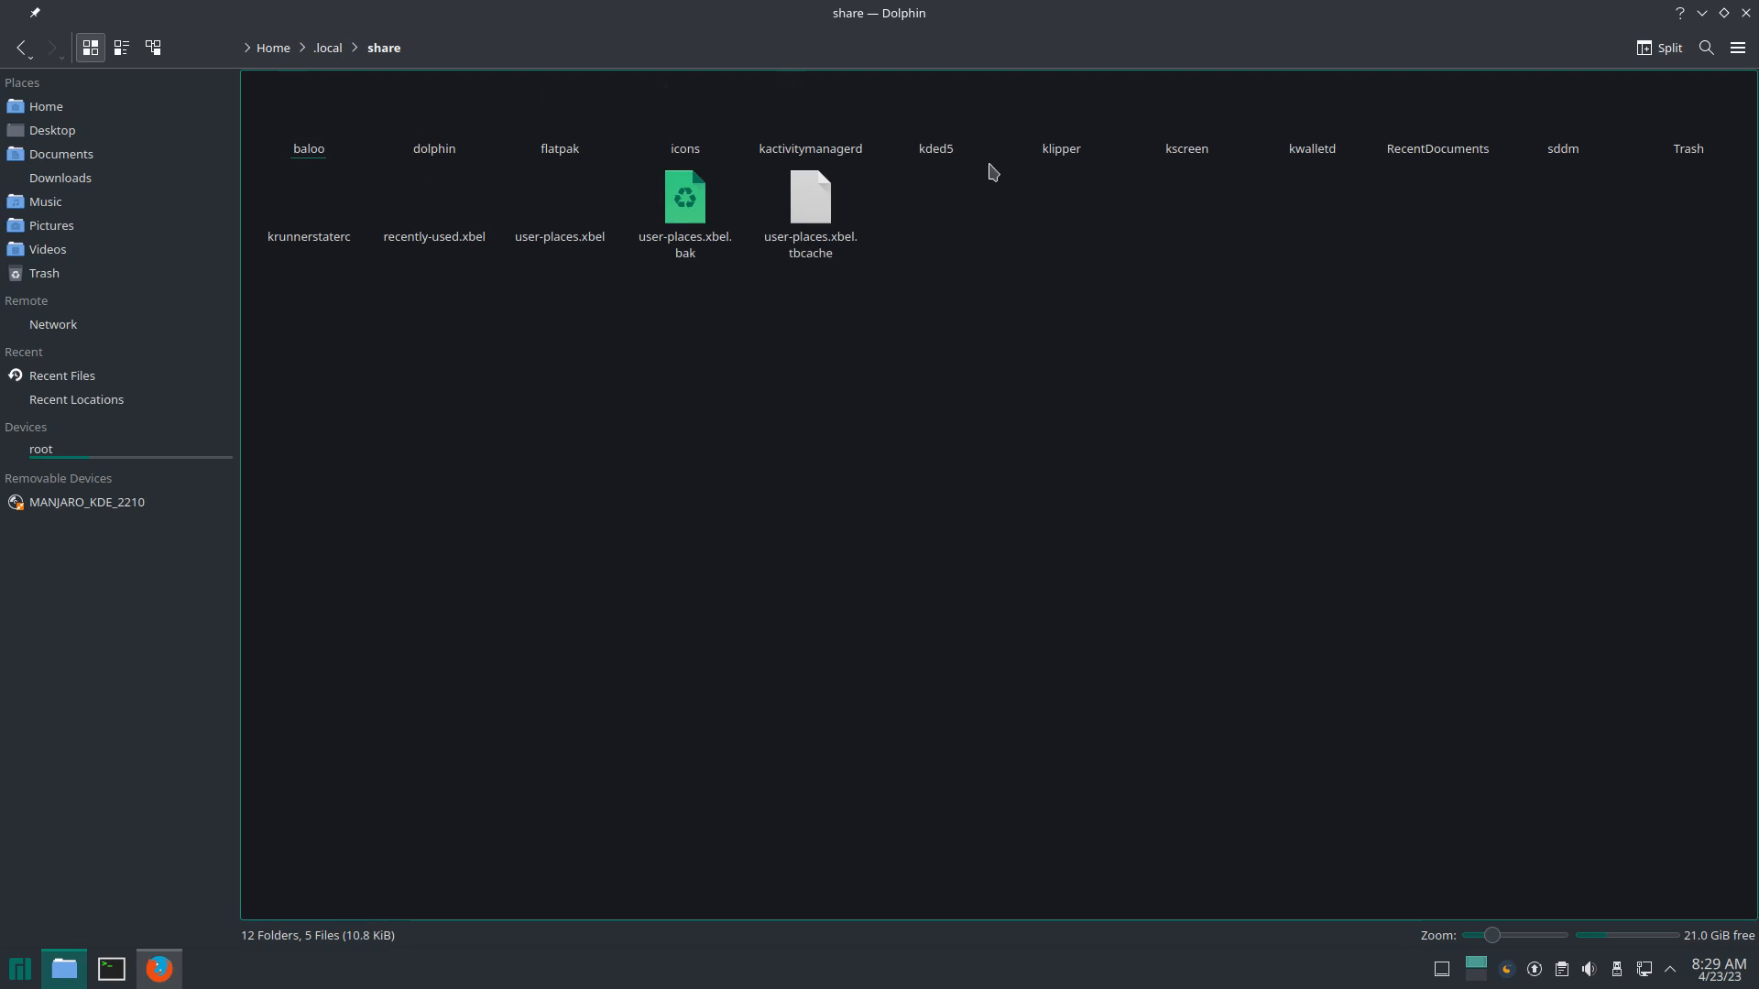
pyautogui.doubleClick(692, 159)
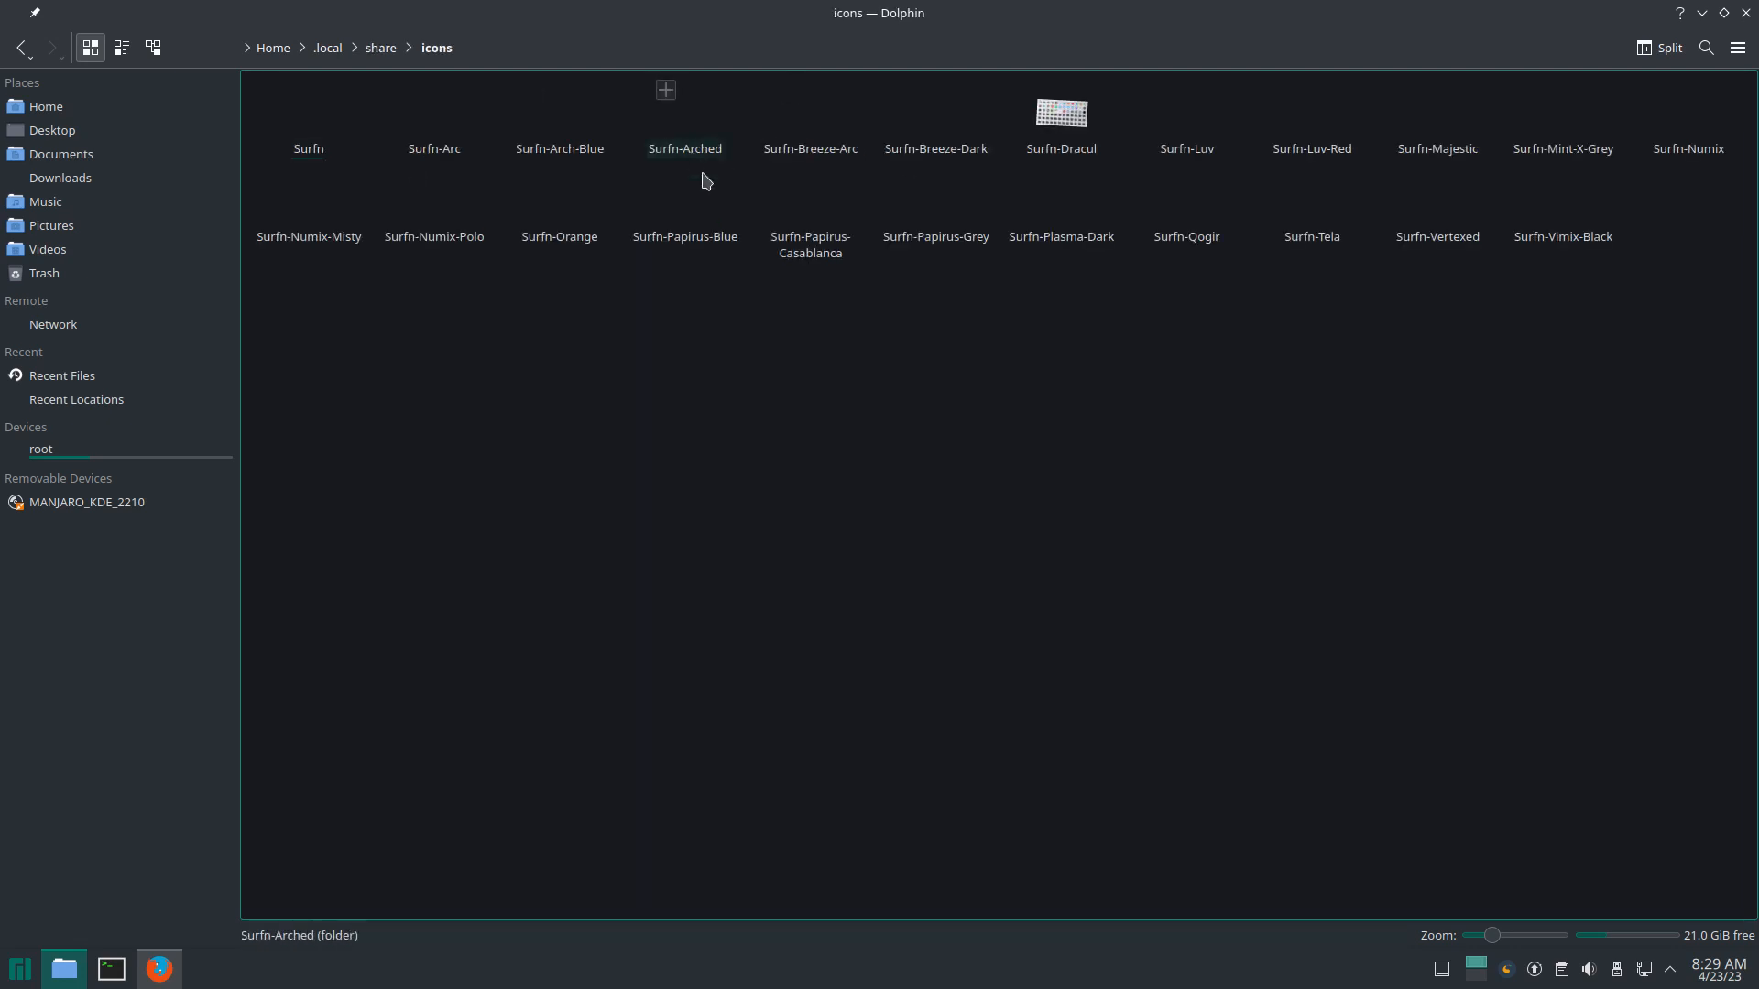
pyautogui.hotkey('ctrl', 'v')
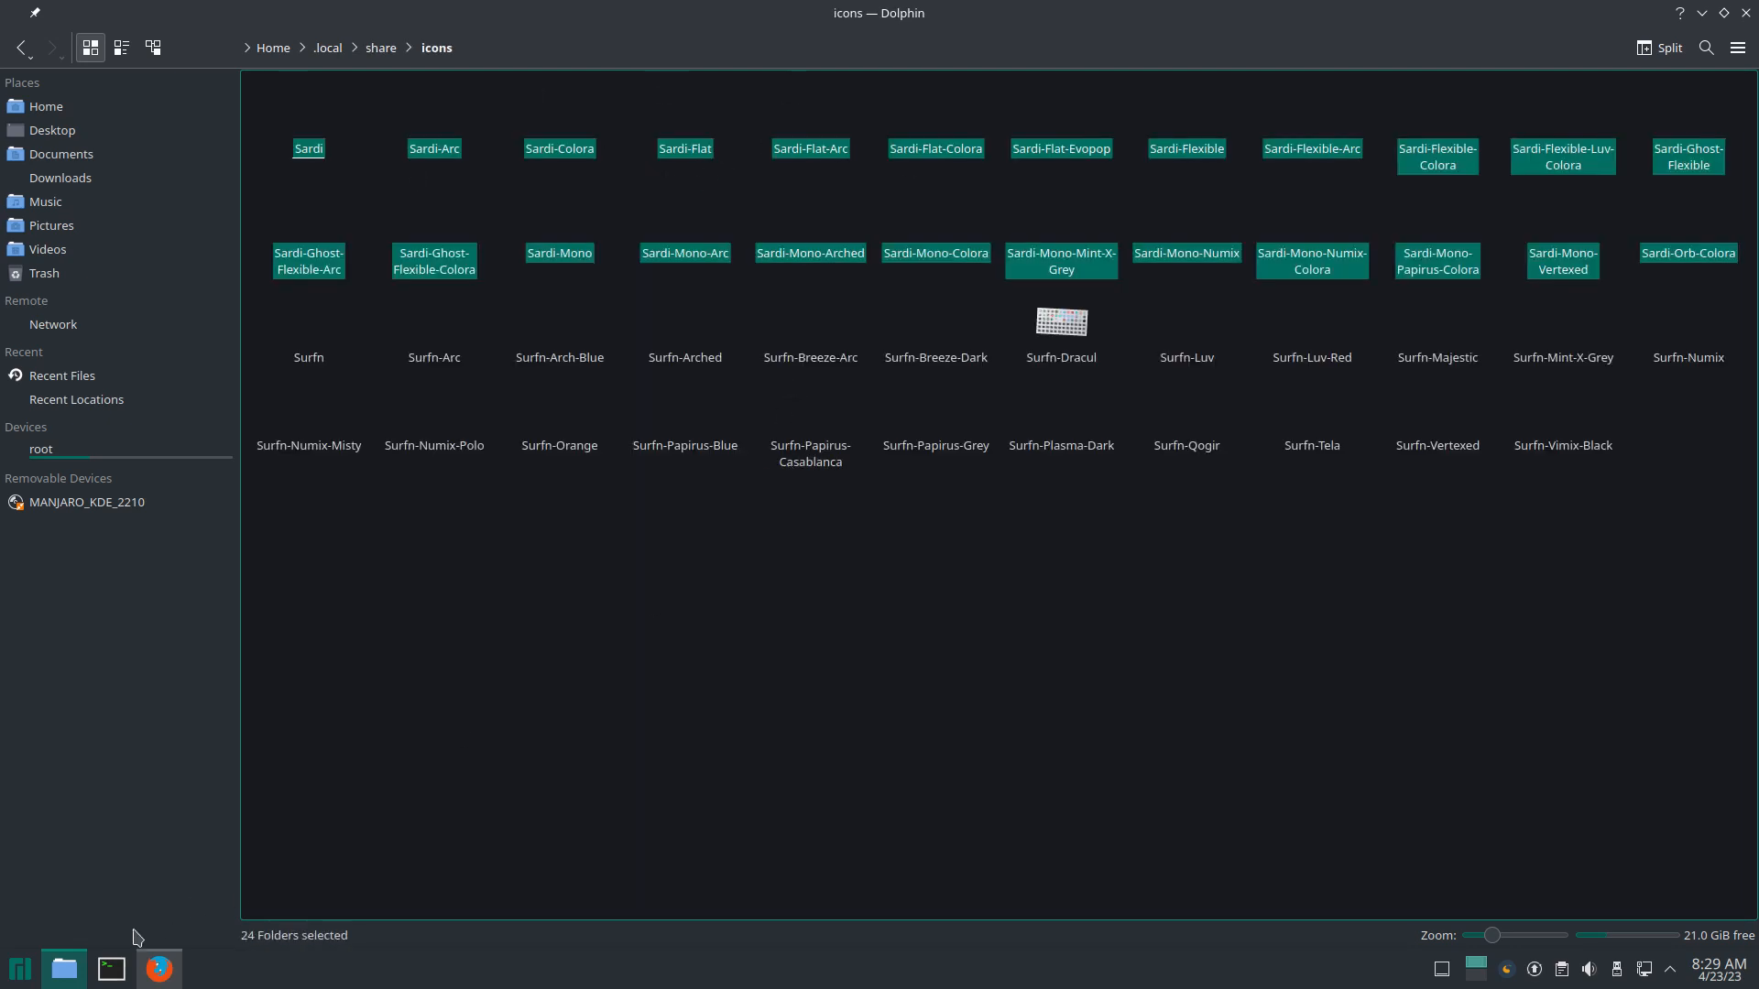
pyautogui.click(20, 968)
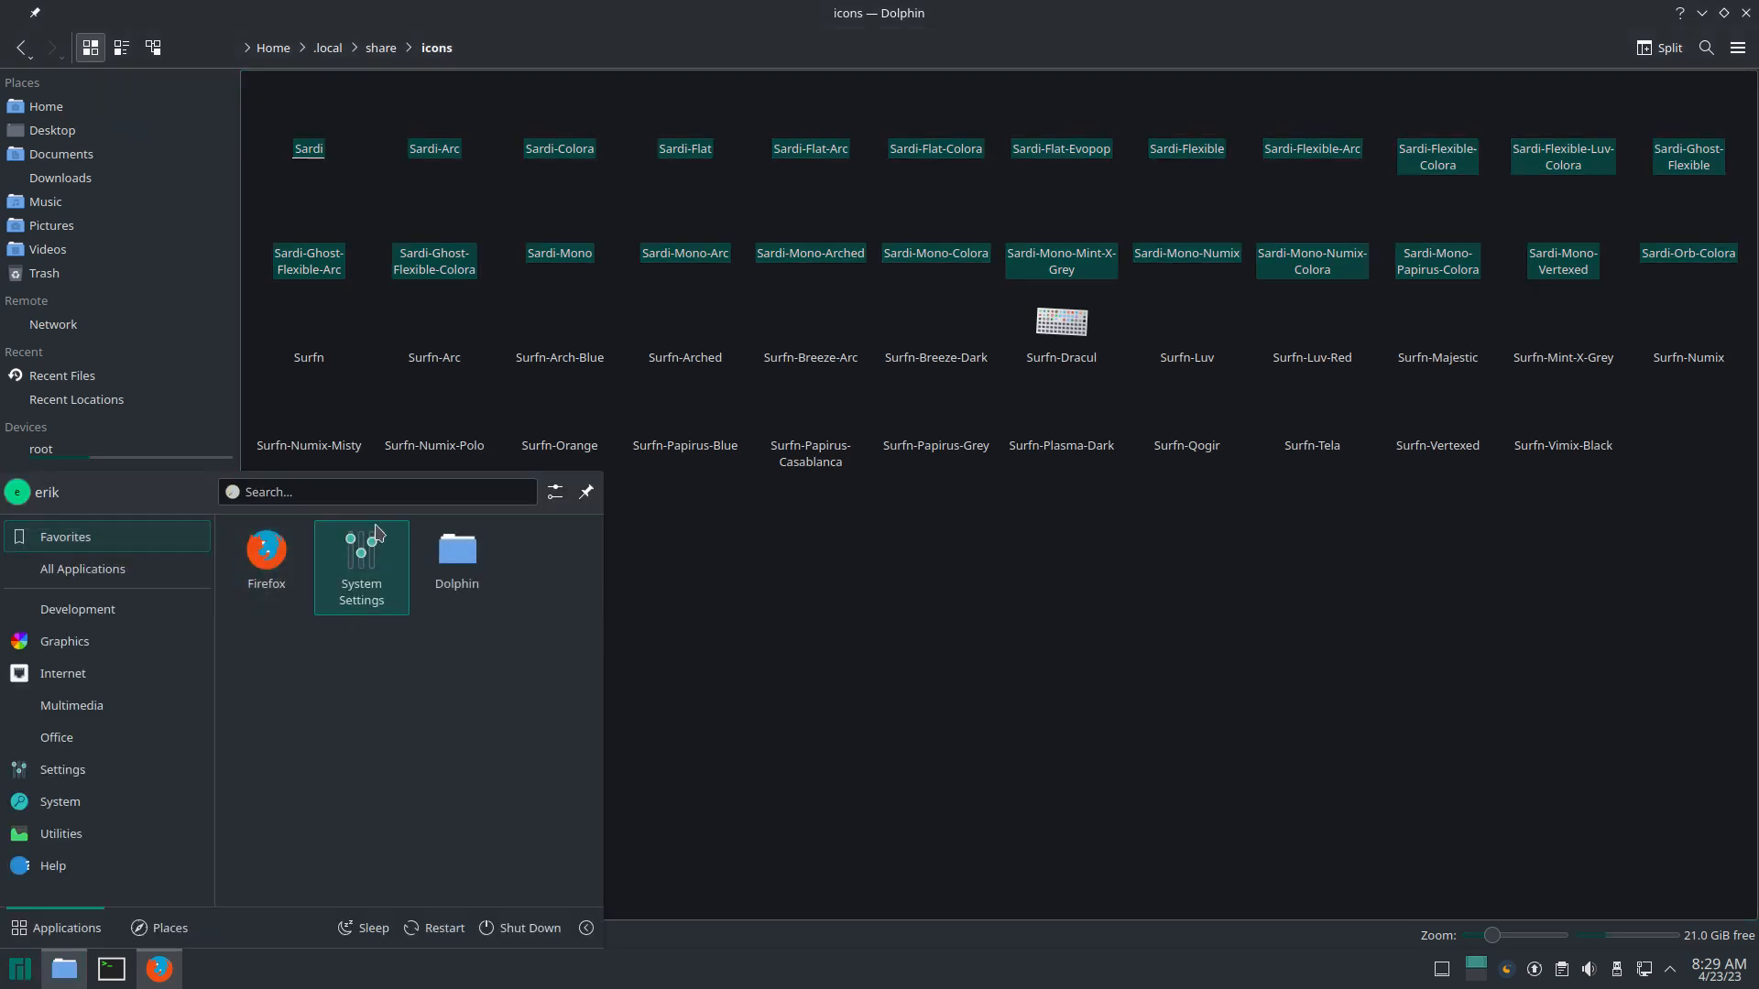
# Step: Select and apply Surfn Arc under System Settings' Appearance > Icons, then close settings
pyautogui.click(378, 539)
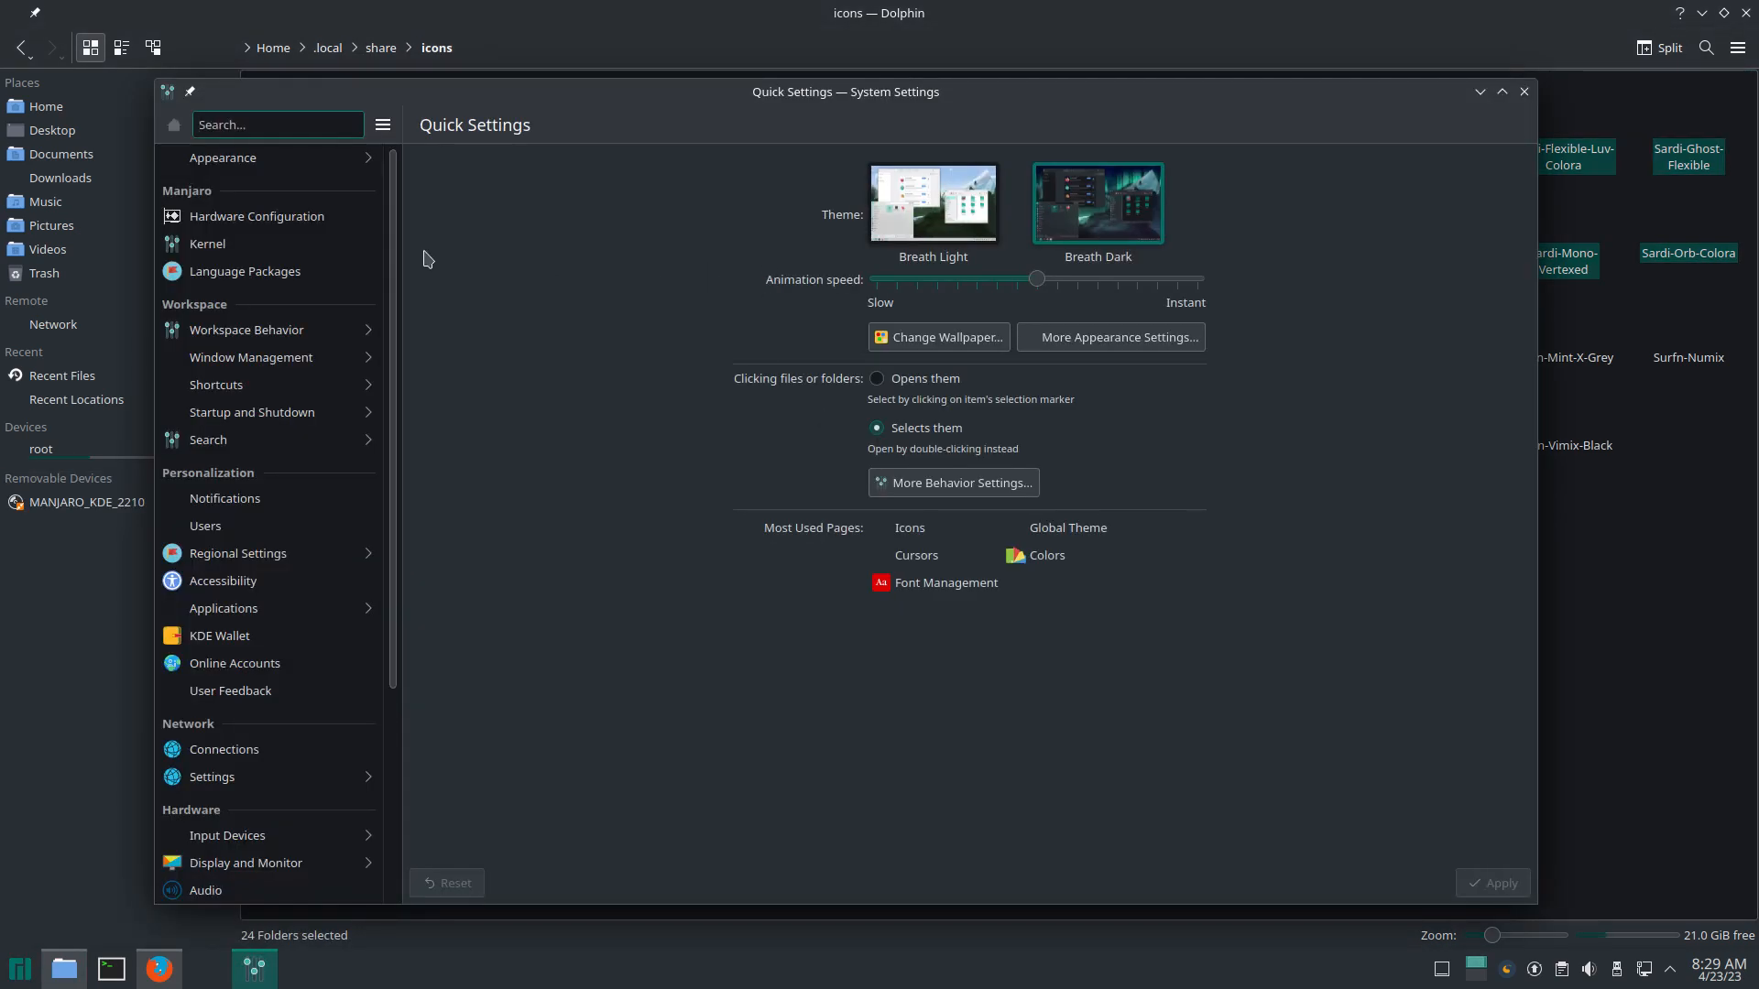
pyautogui.click(325, 162)
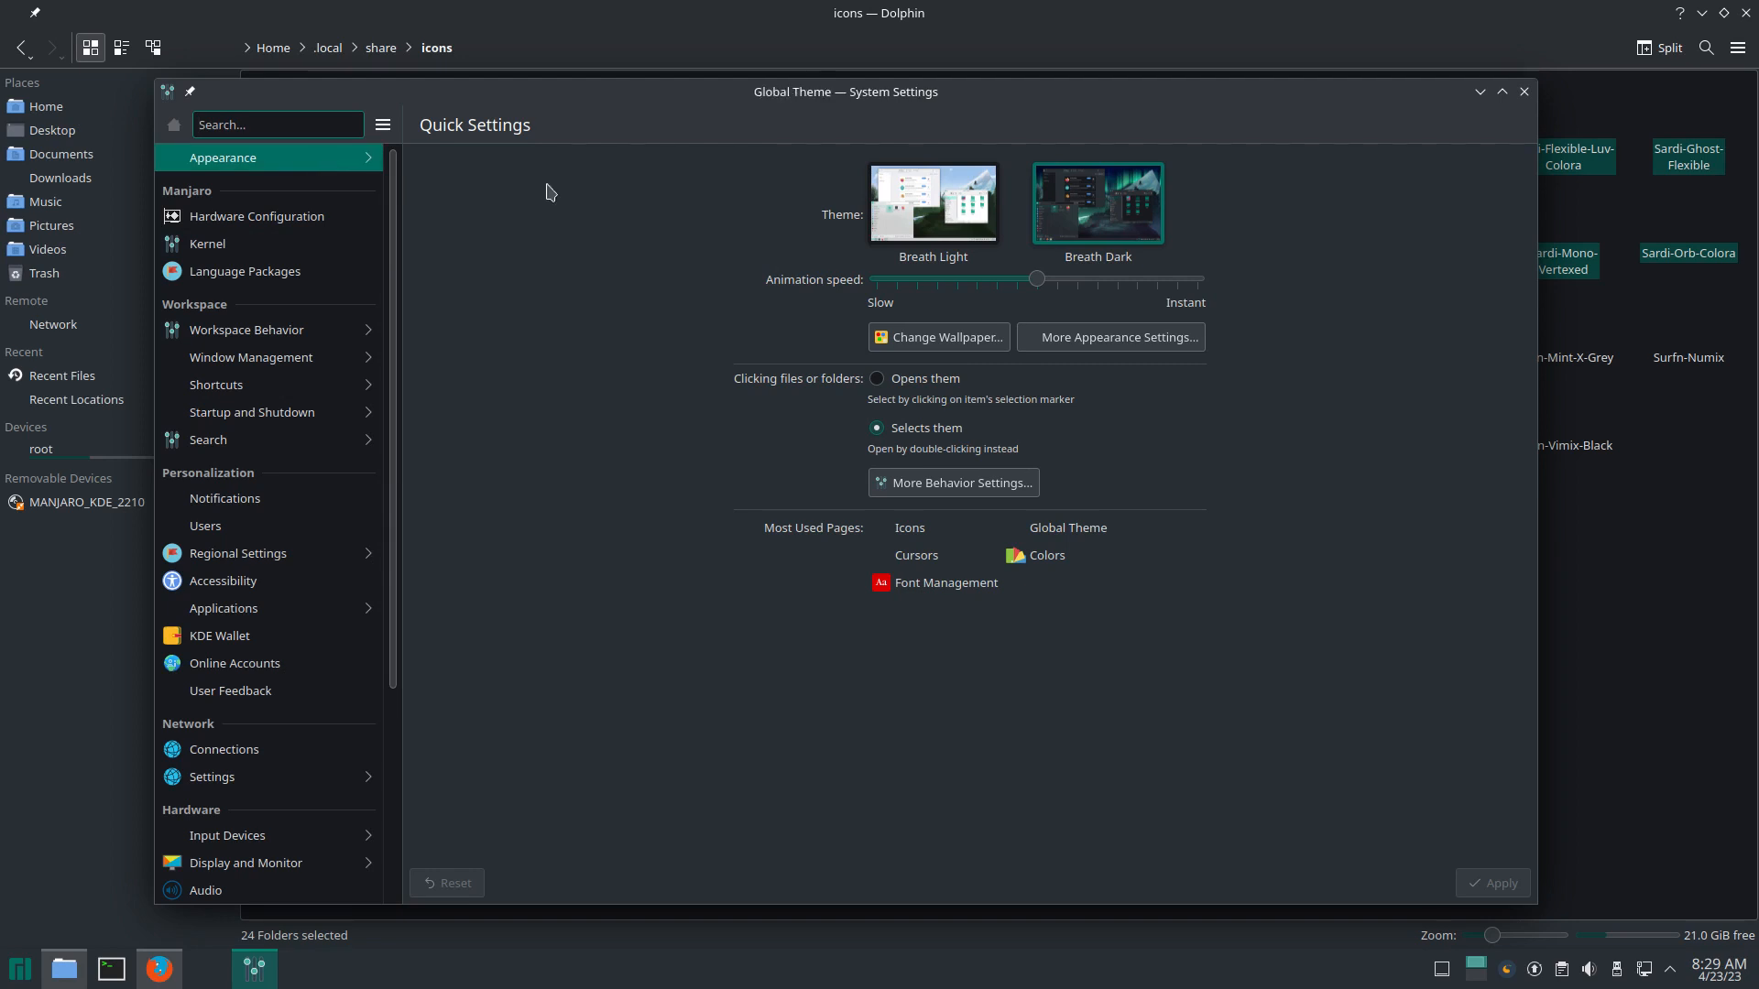
pyautogui.click(540, 321)
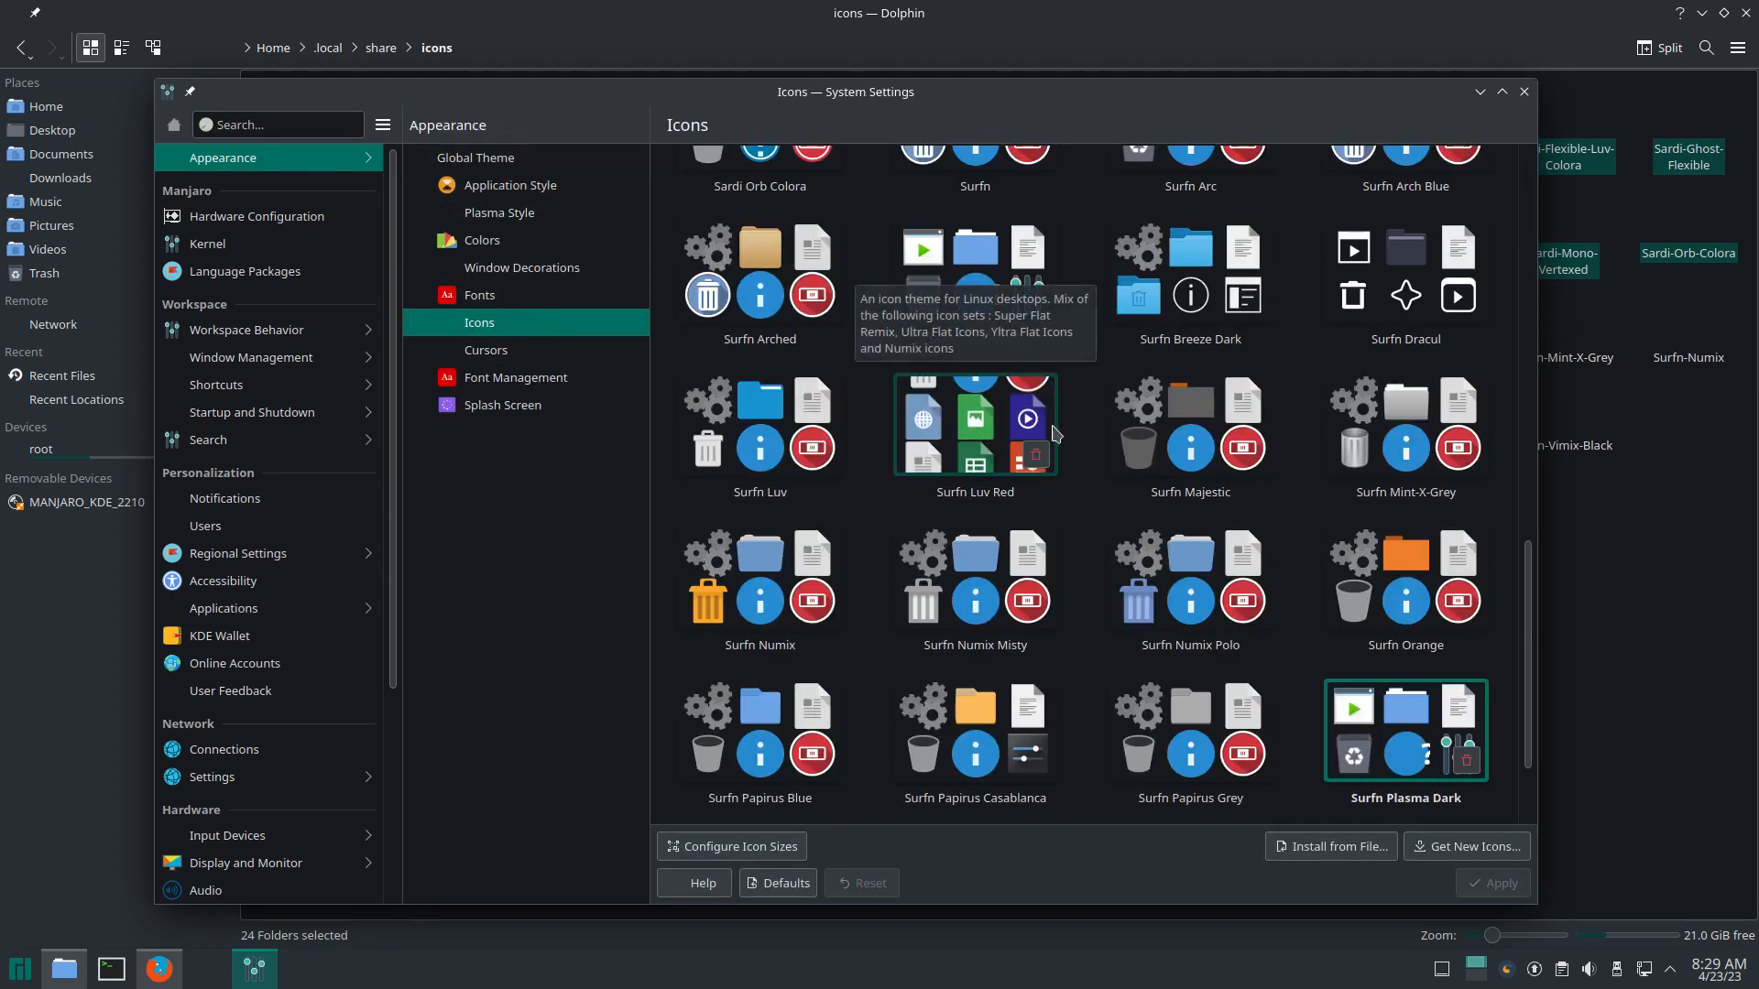
pyautogui.scroll(3, 1008, 449)
pyautogui.click(1228, 409)
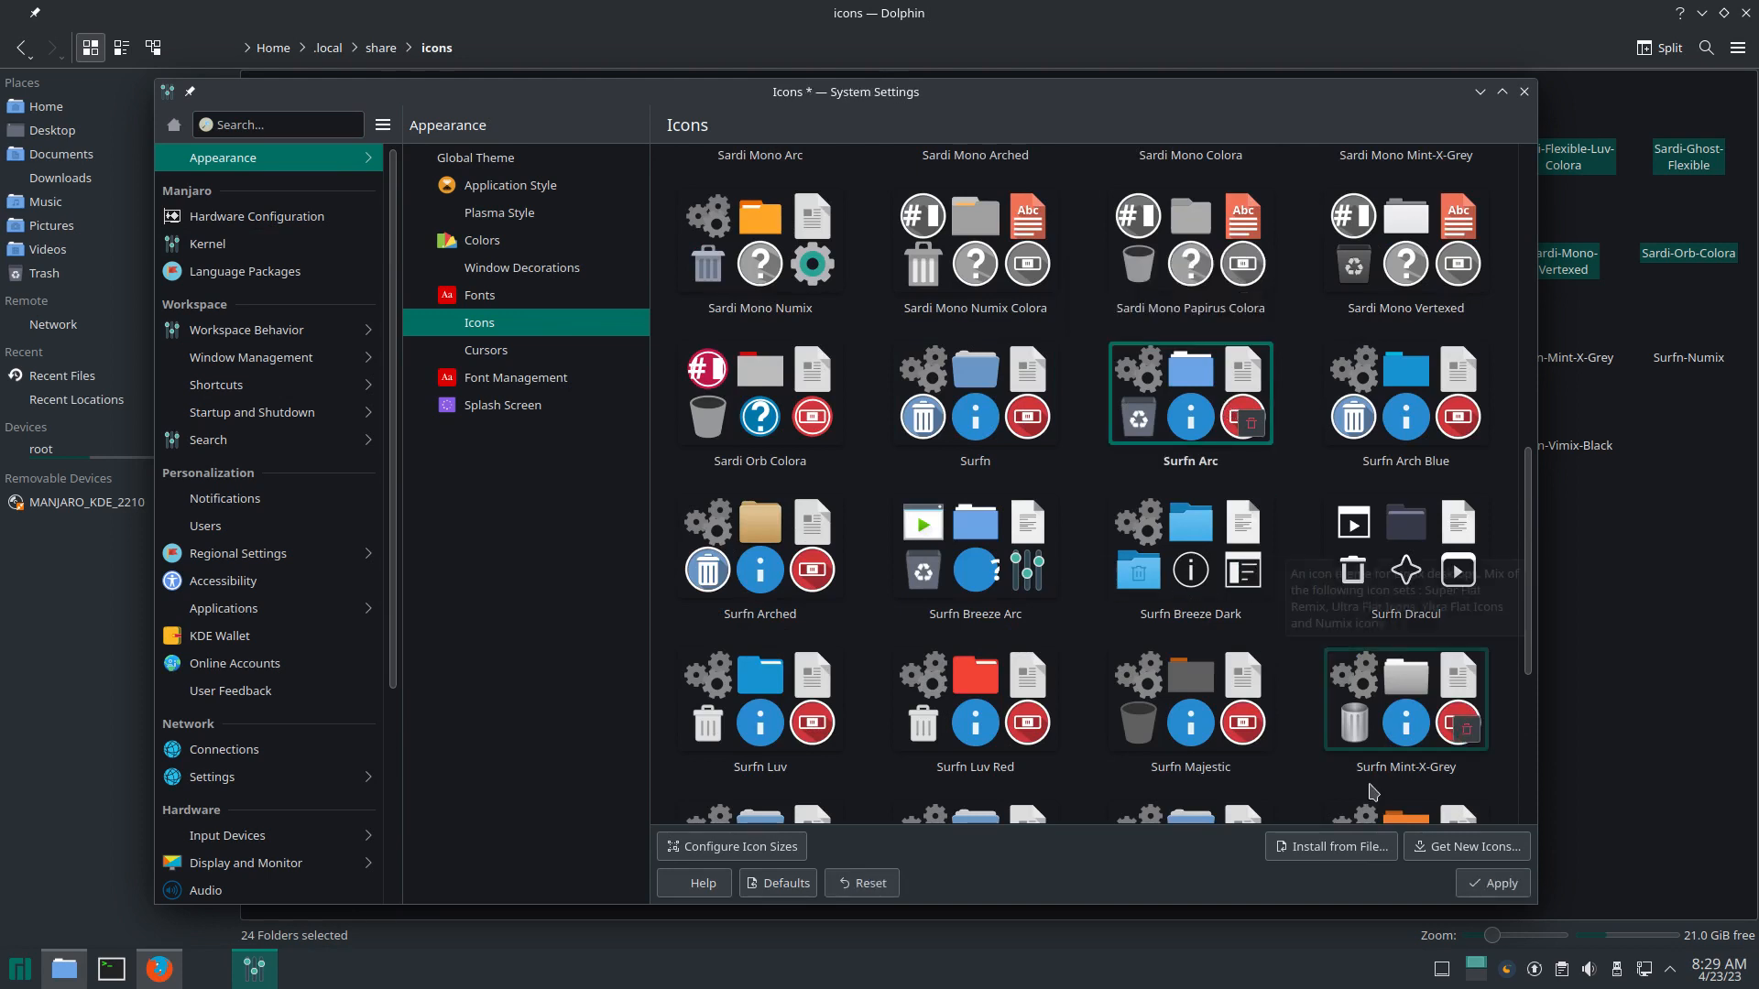
pyautogui.click(1479, 893)
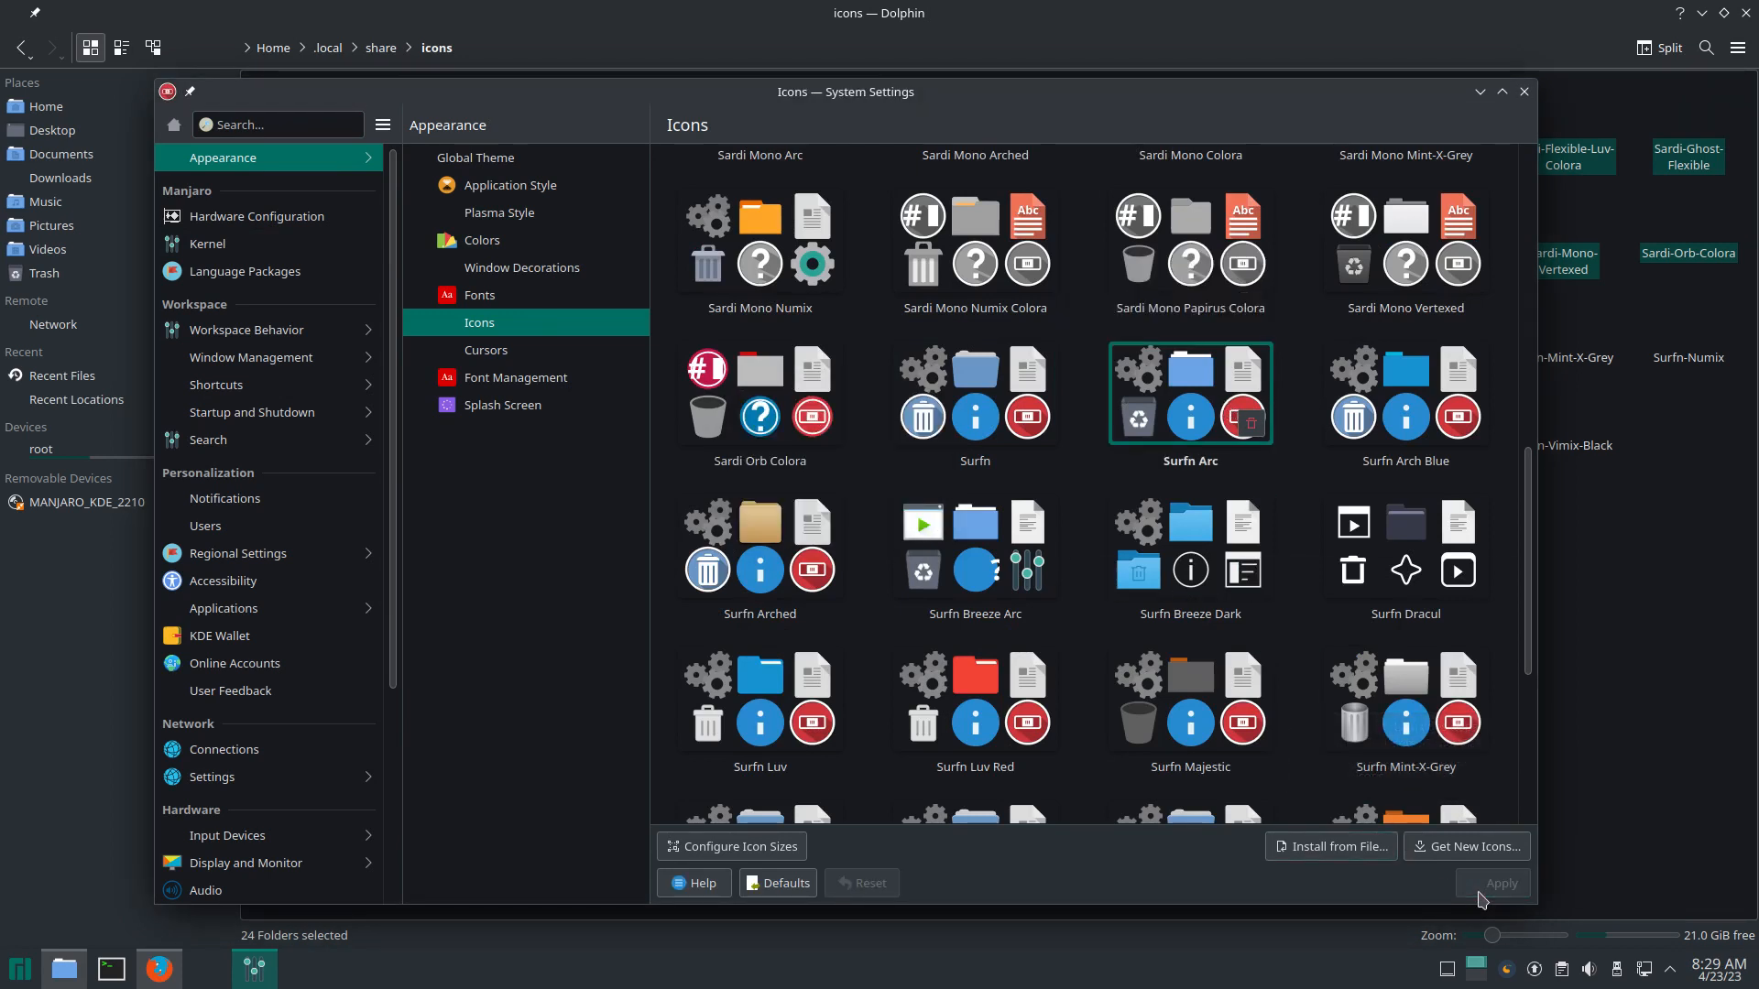
pyautogui.click(1524, 92)
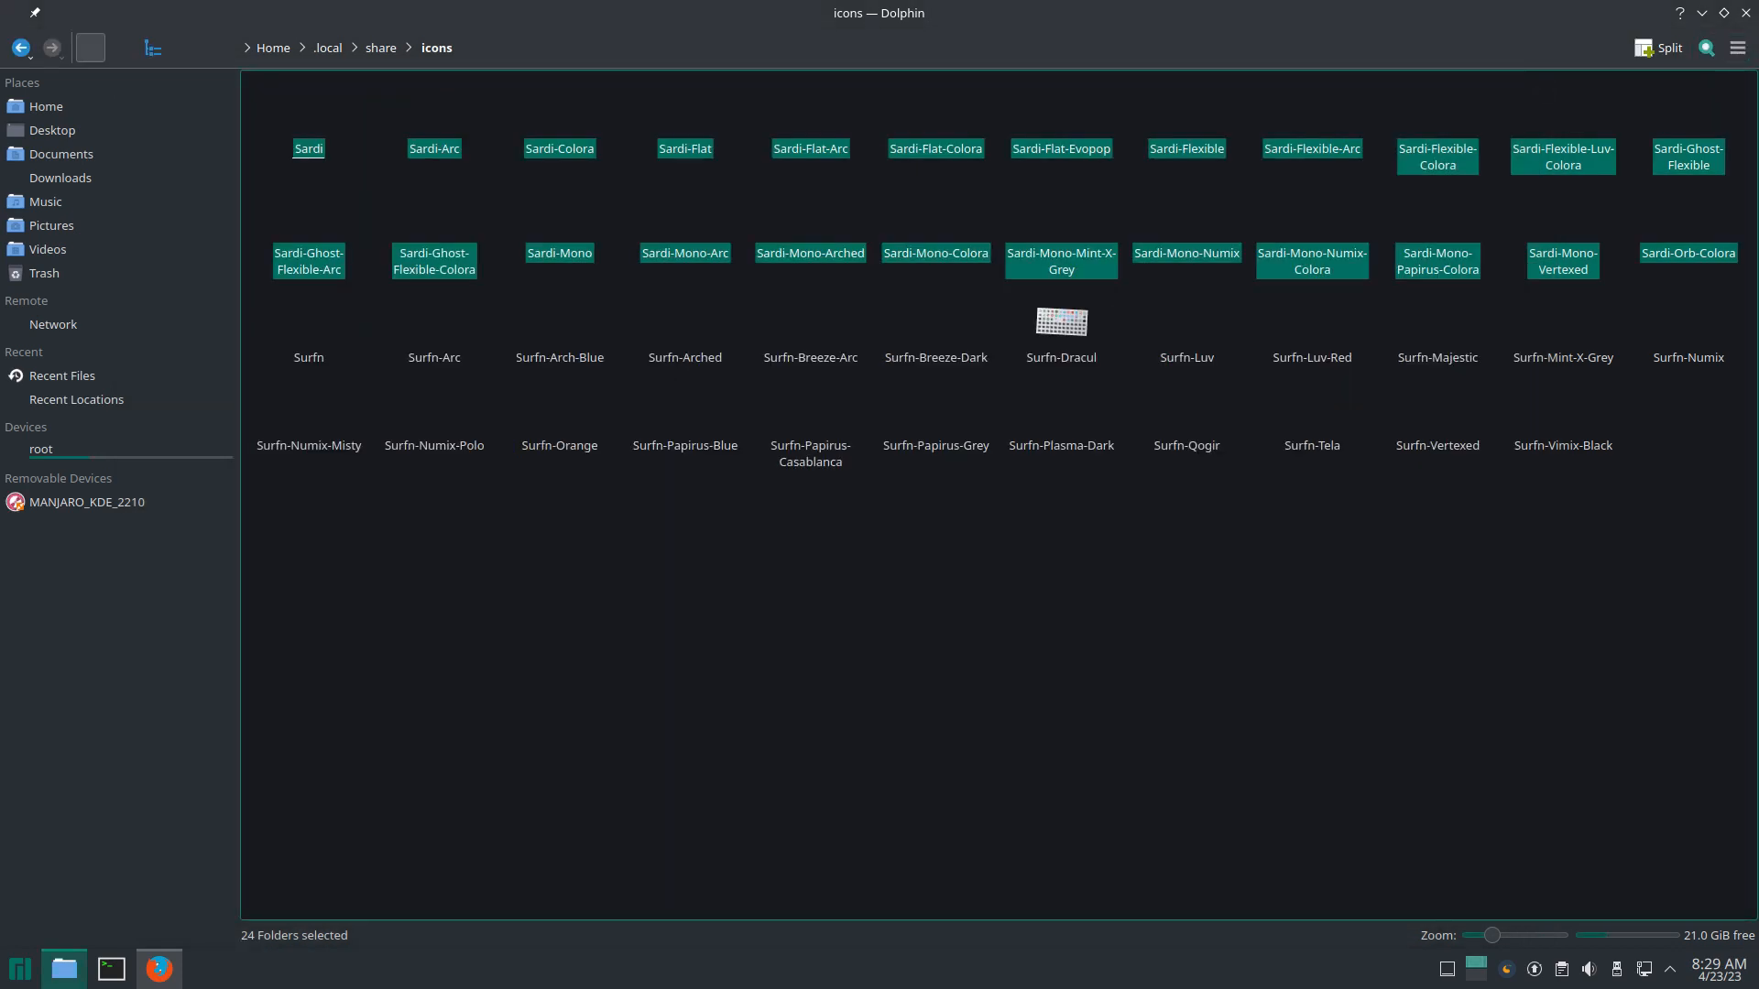
# Step: Close Dolphin, log out of Plasma, and log back in with the account password
pyautogui.click(1747, 13)
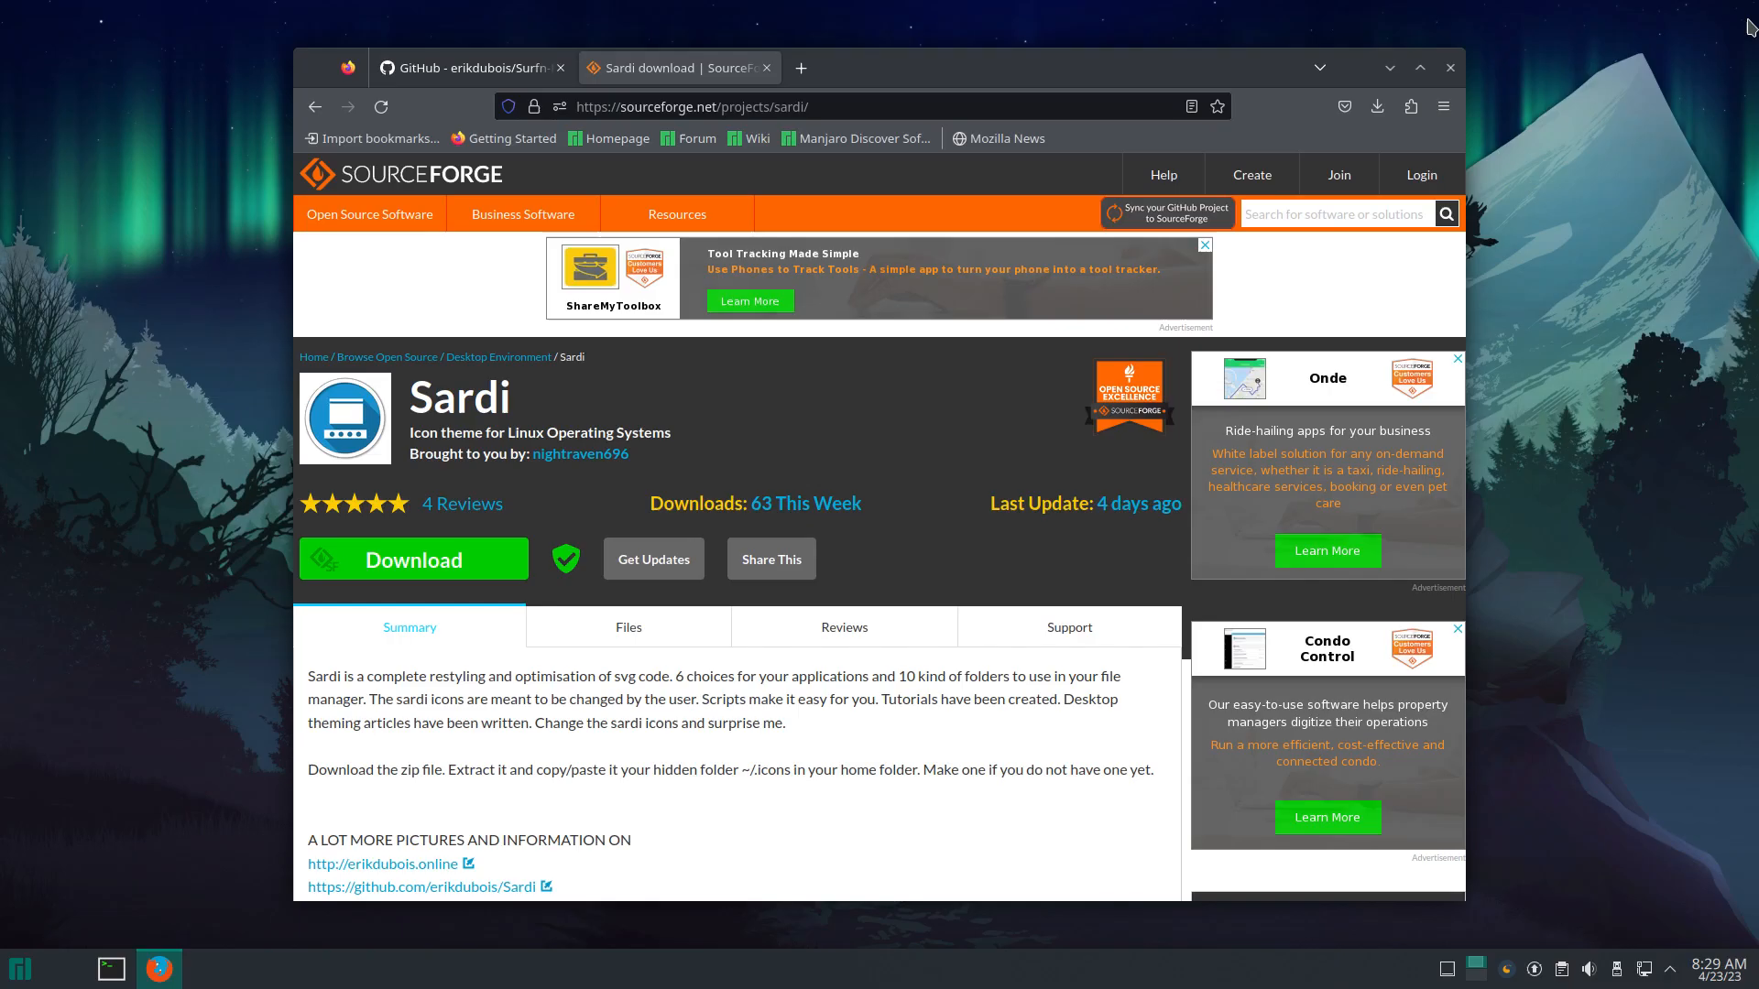
pyautogui.click(34, 964)
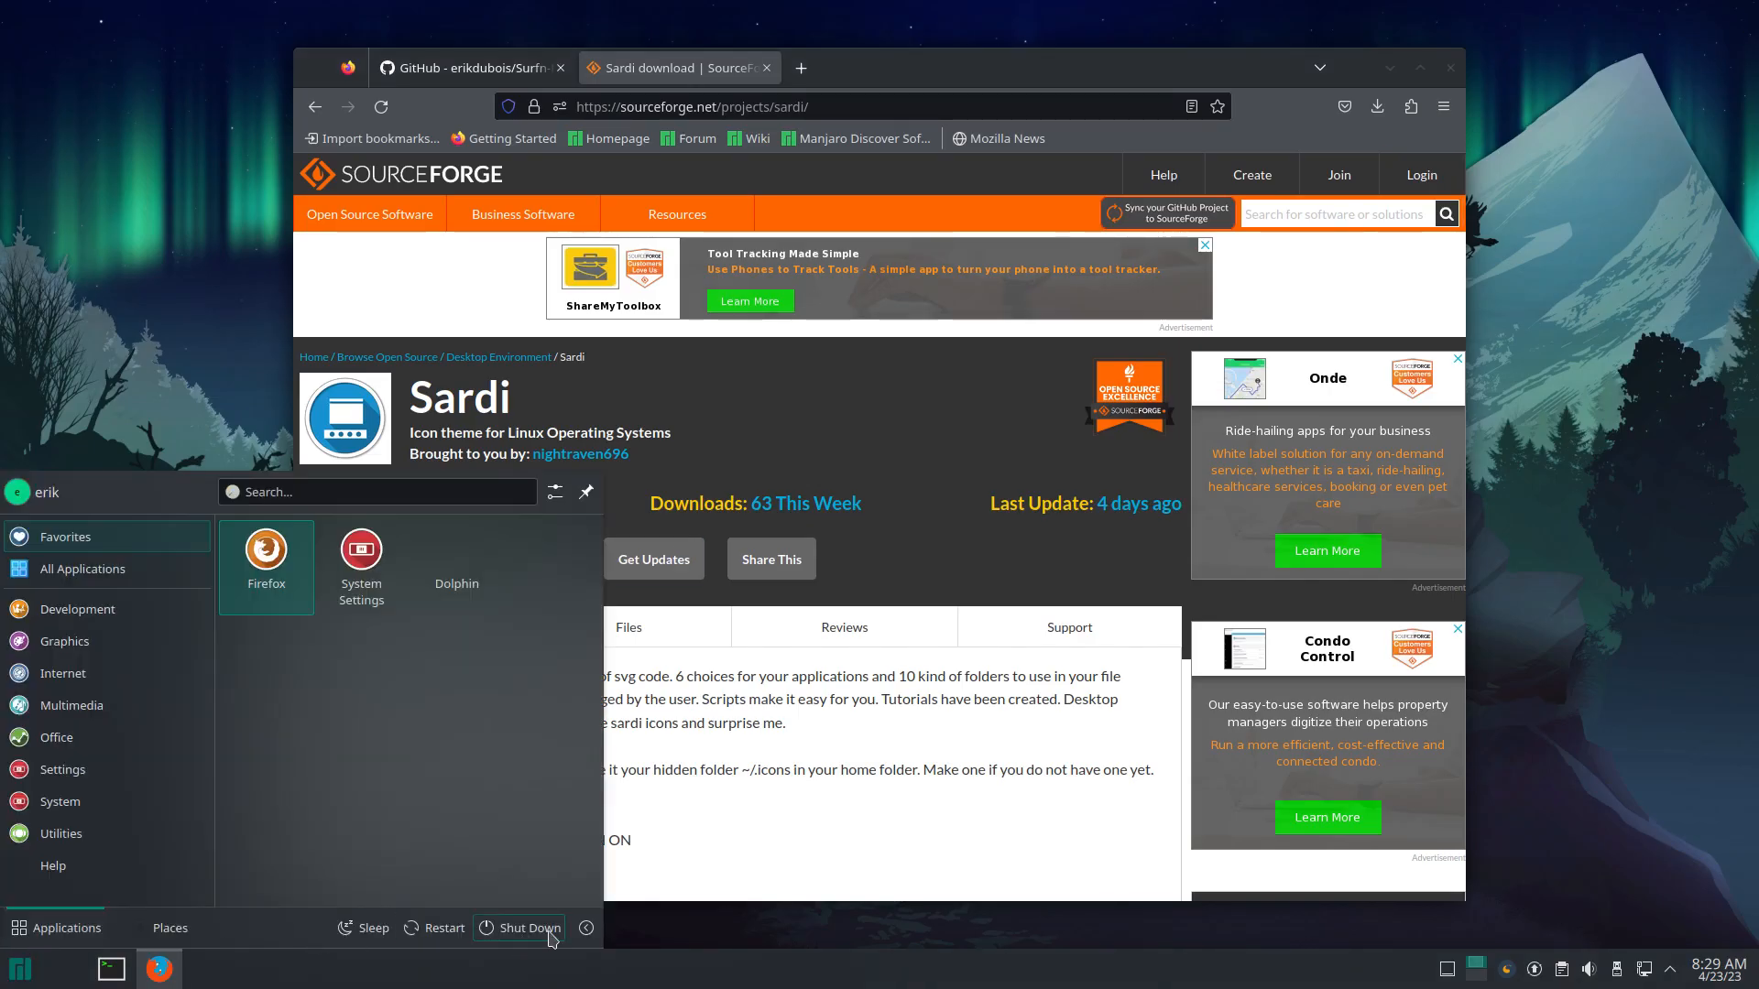
pyautogui.click(586, 928)
pyautogui.click(520, 859)
pyautogui.click(1036, 589)
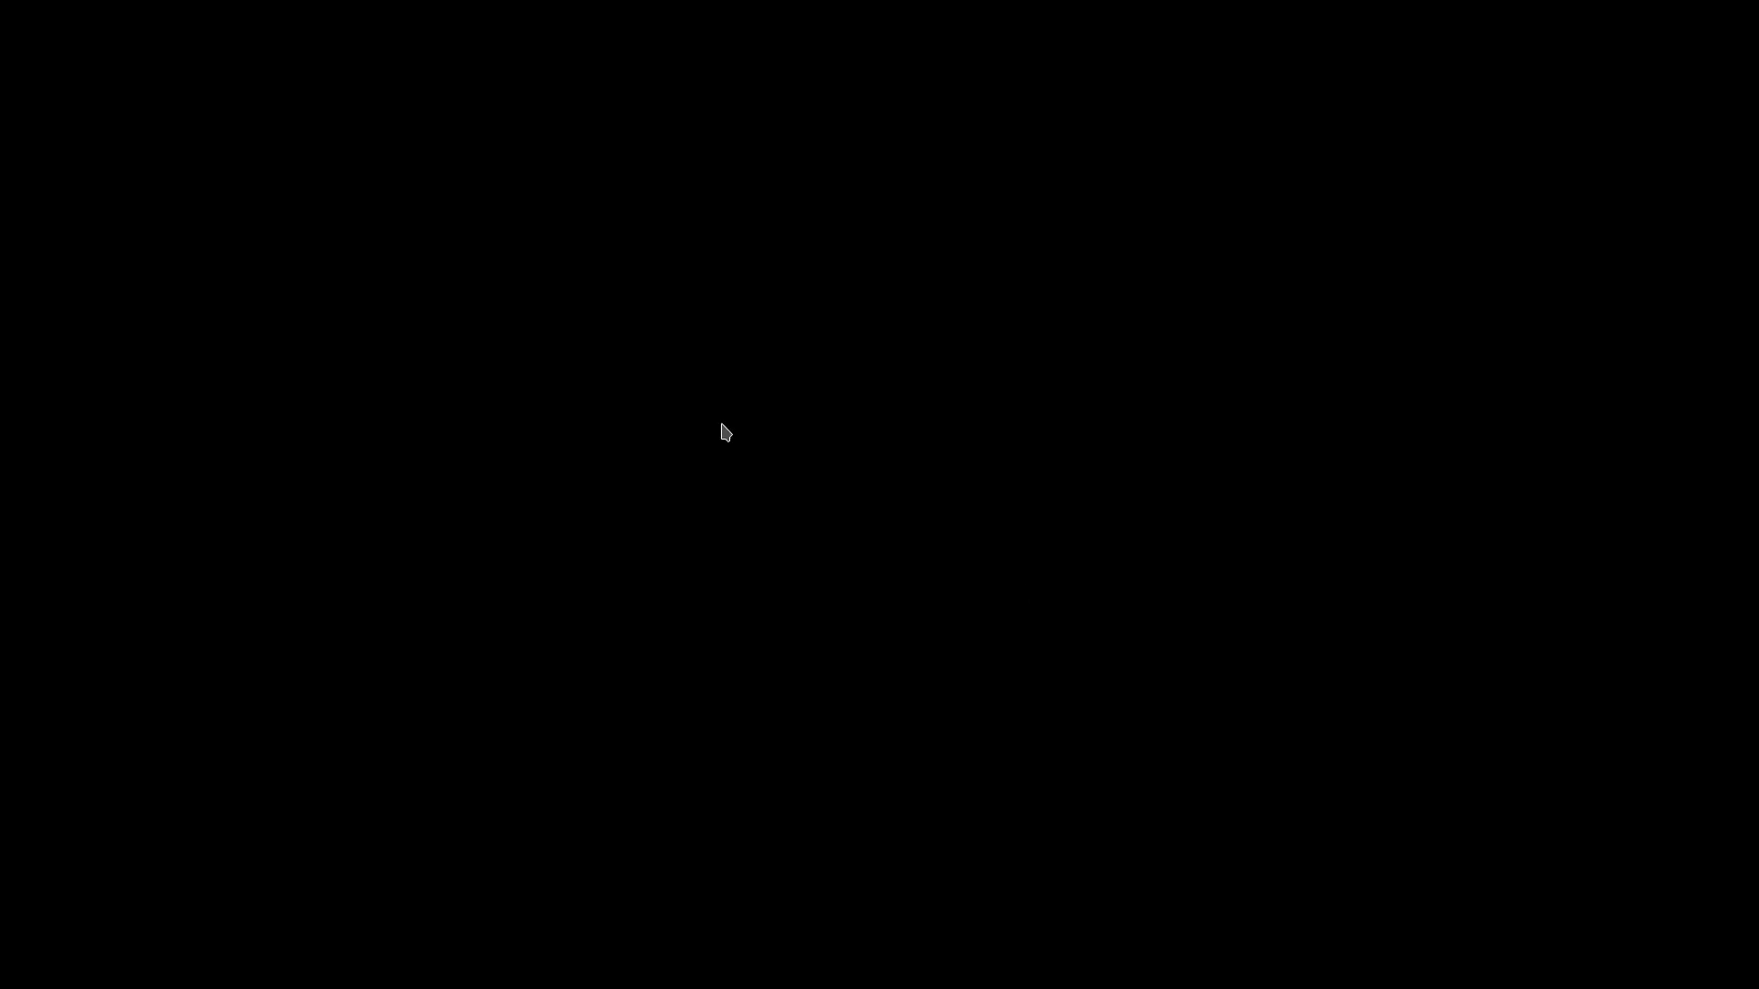
pyautogui.write('••')
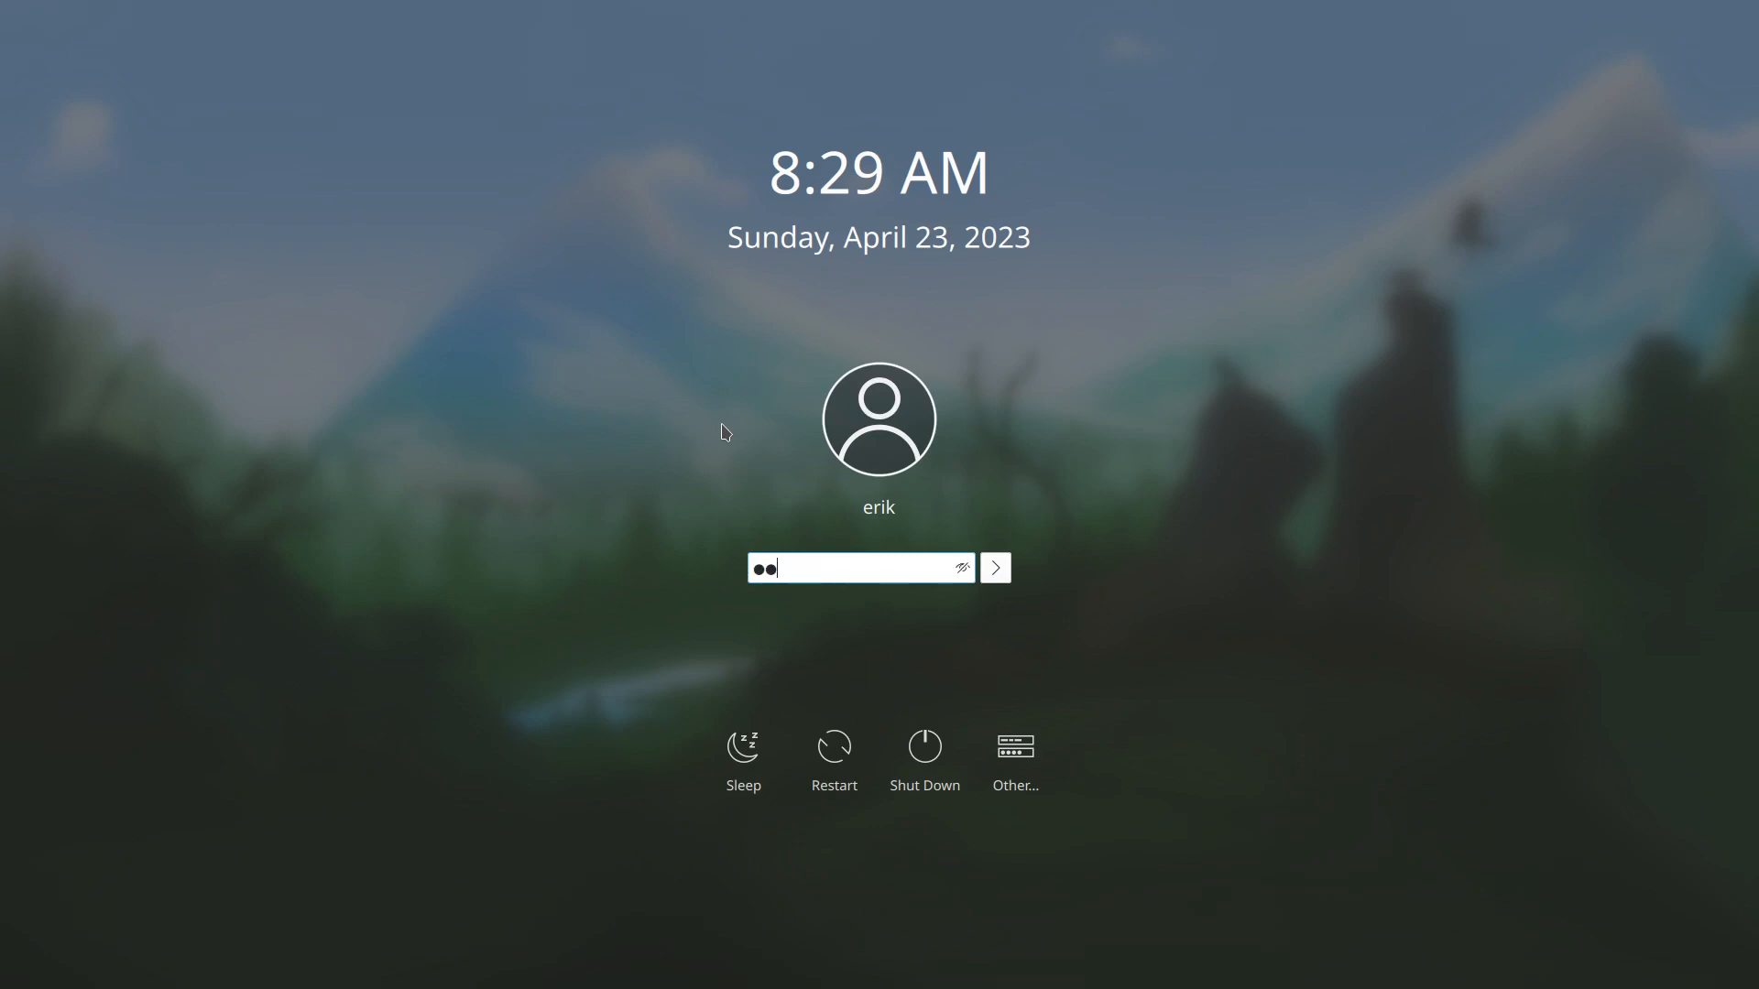
pyautogui.press('Return')
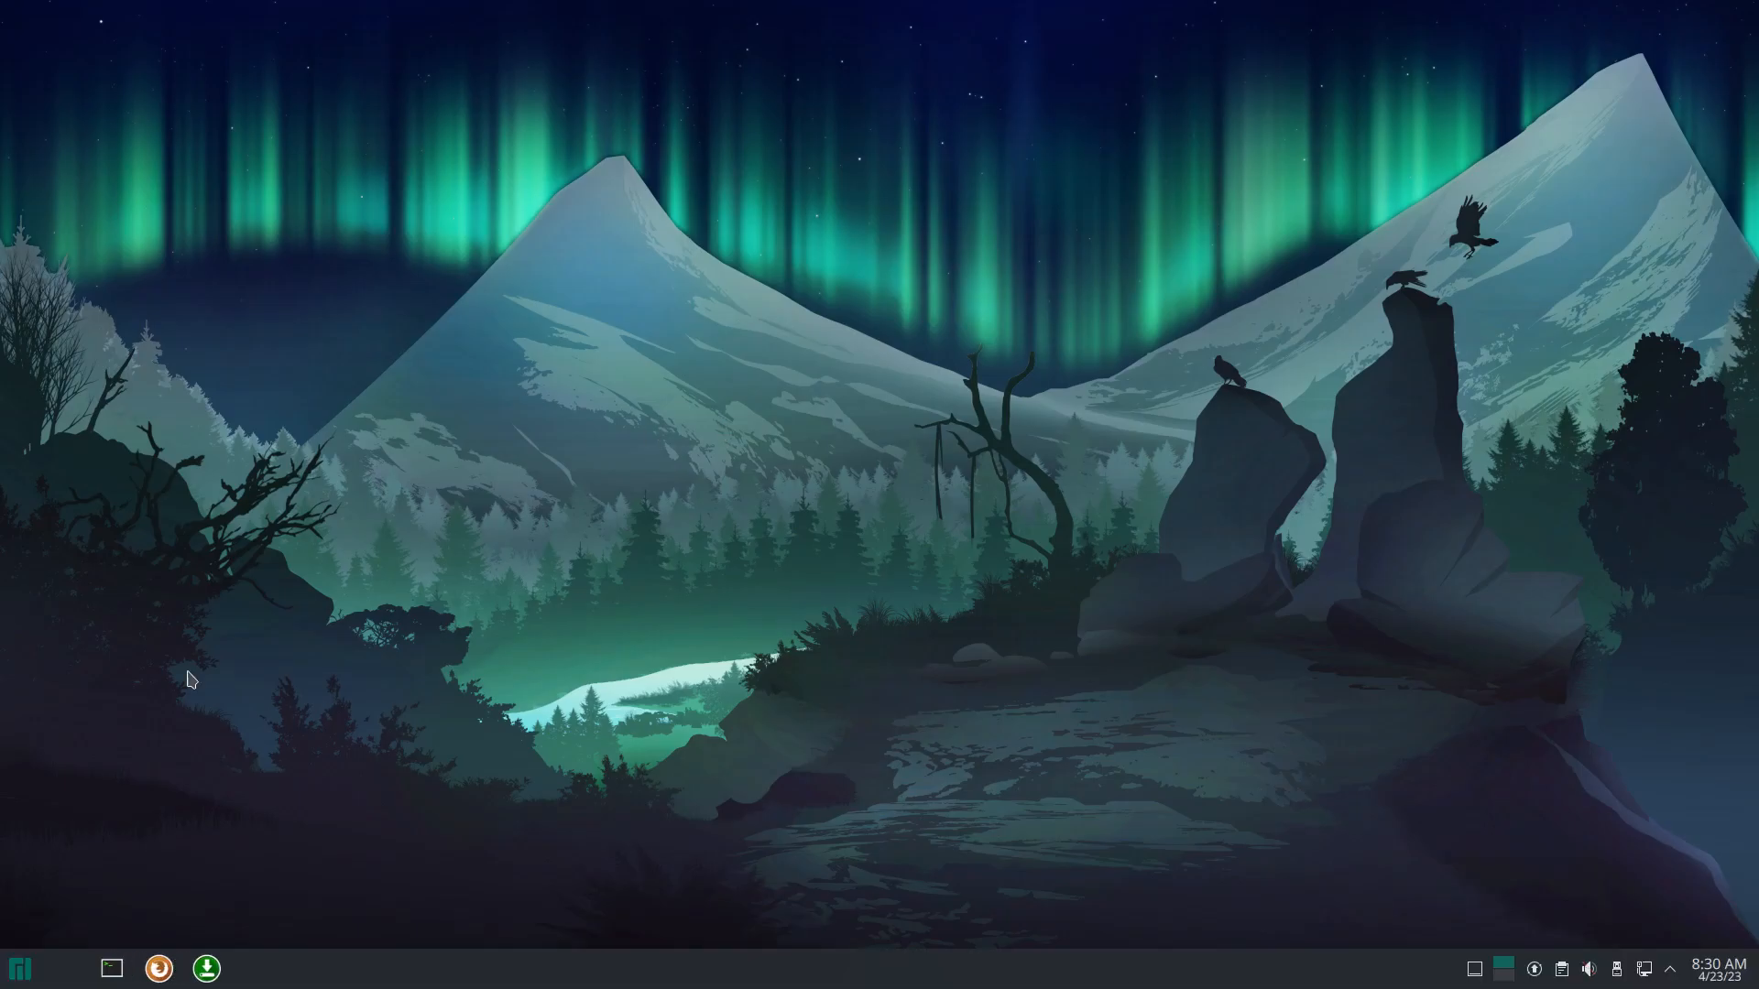
pyautogui.click(14, 978)
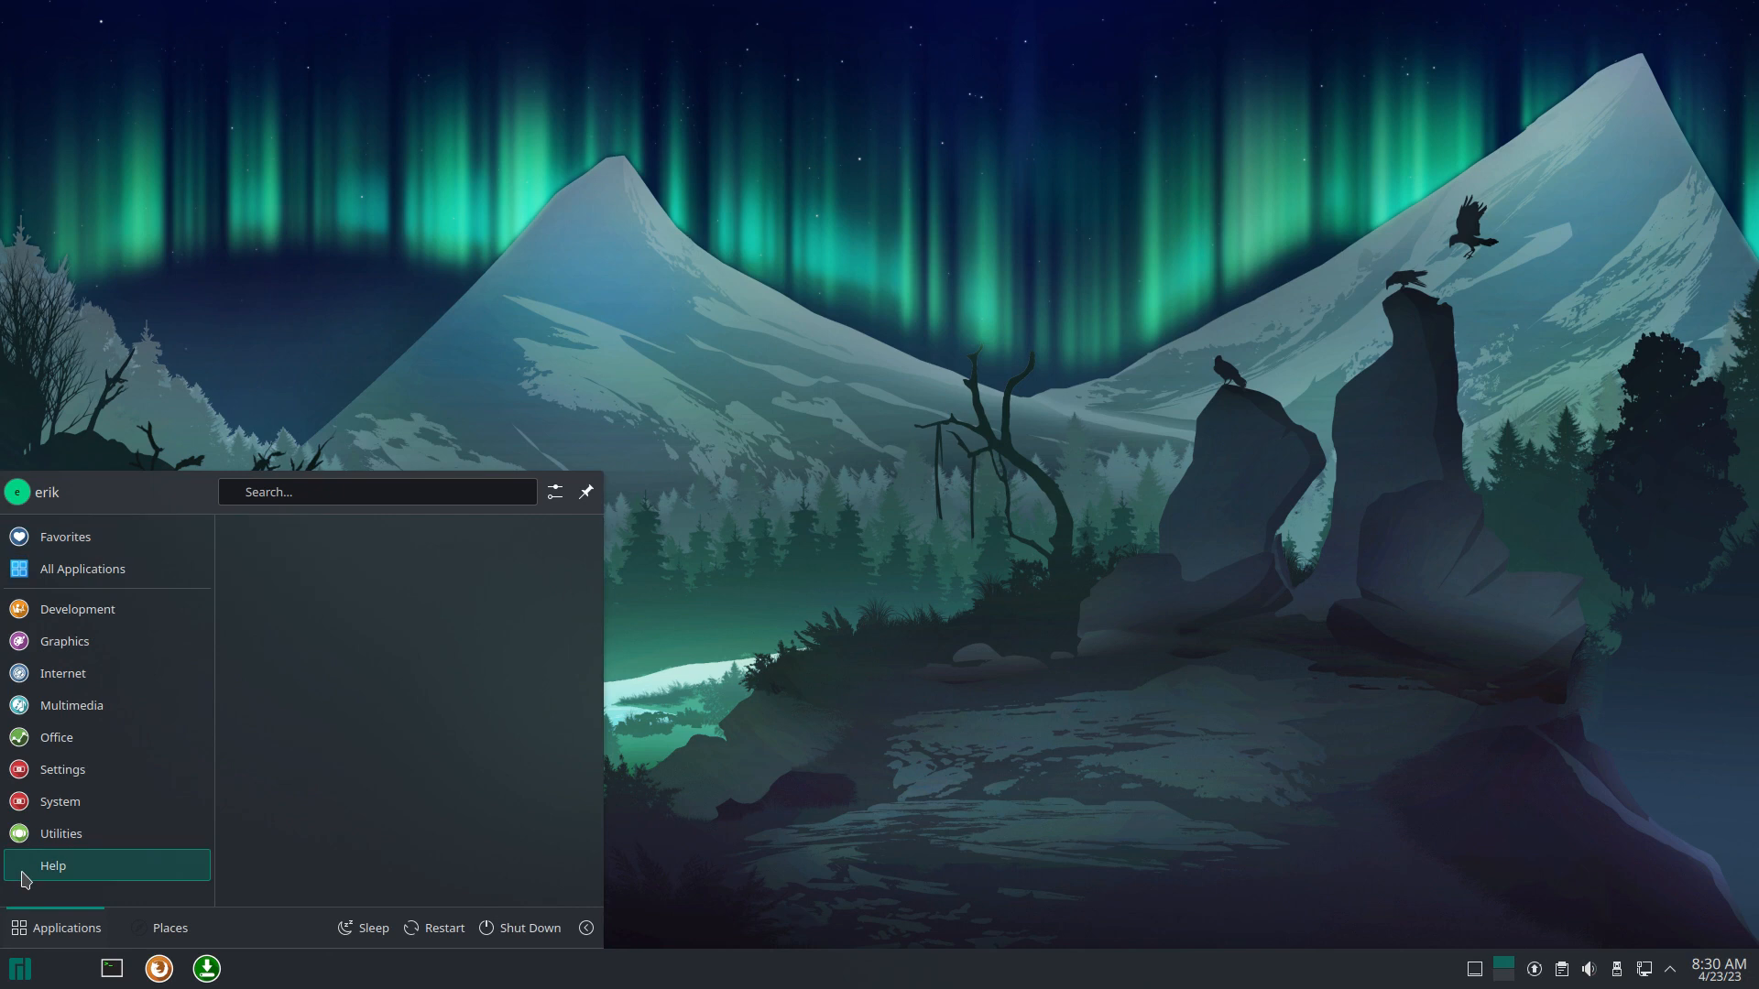
pyautogui.moveTo(99, 611)
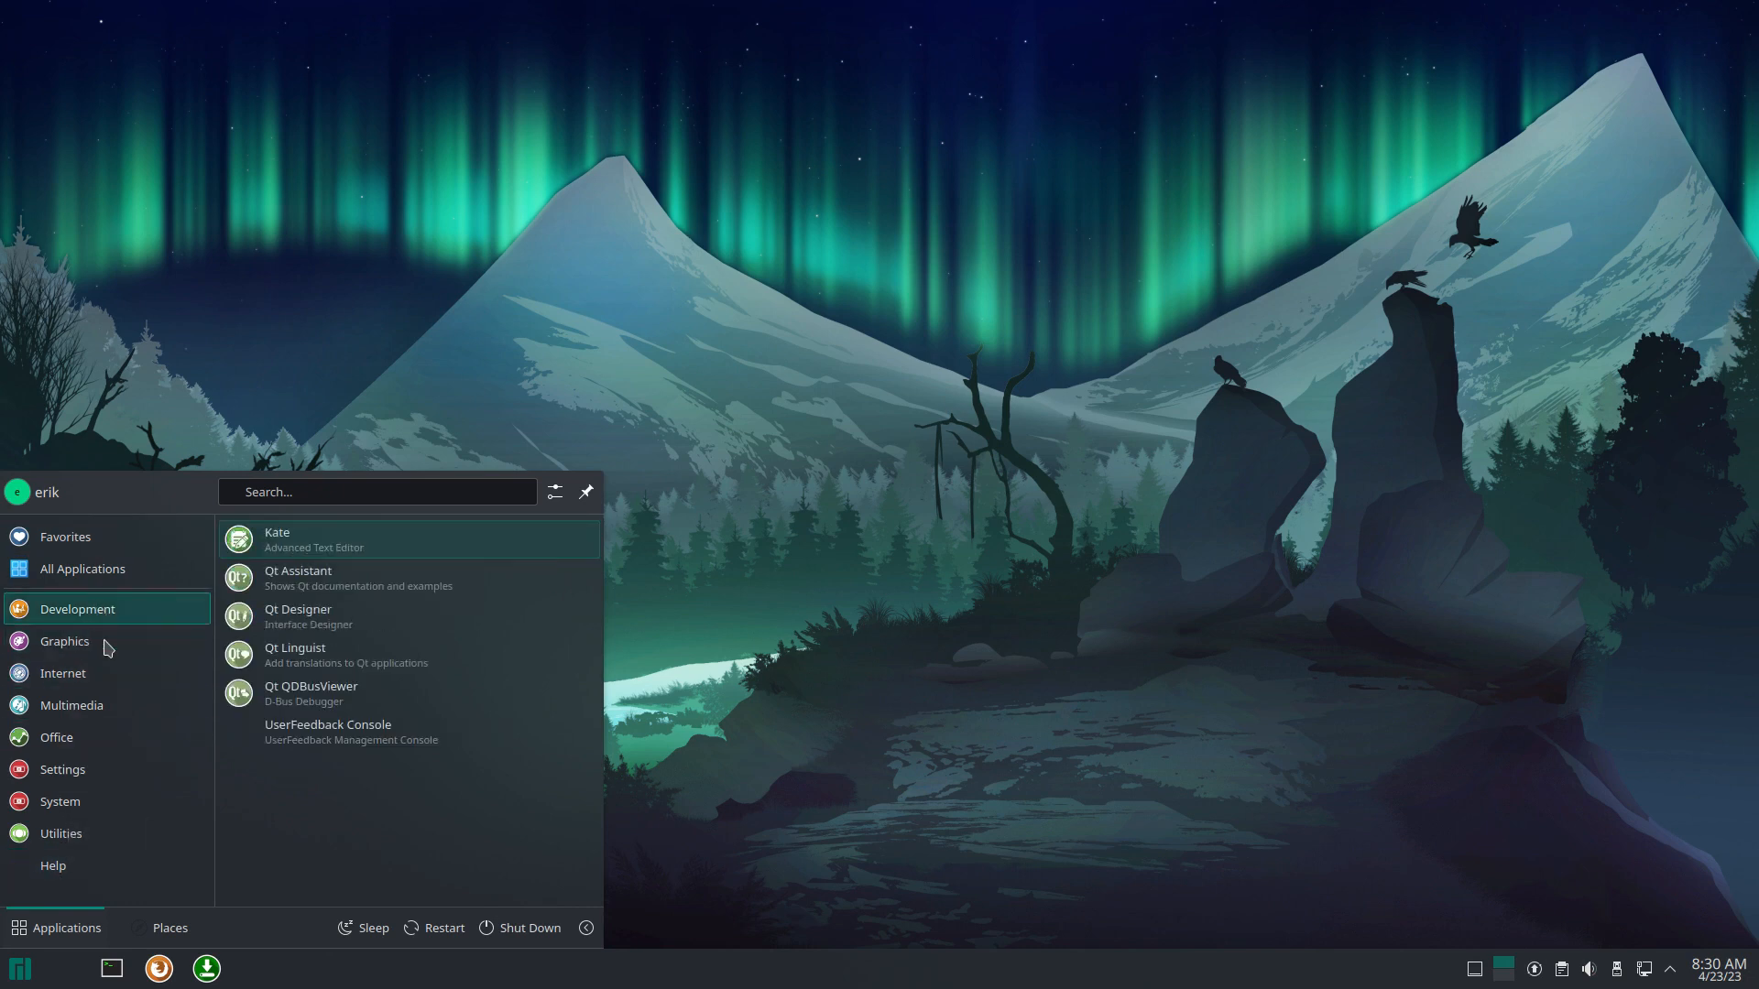
pyautogui.moveTo(112, 683)
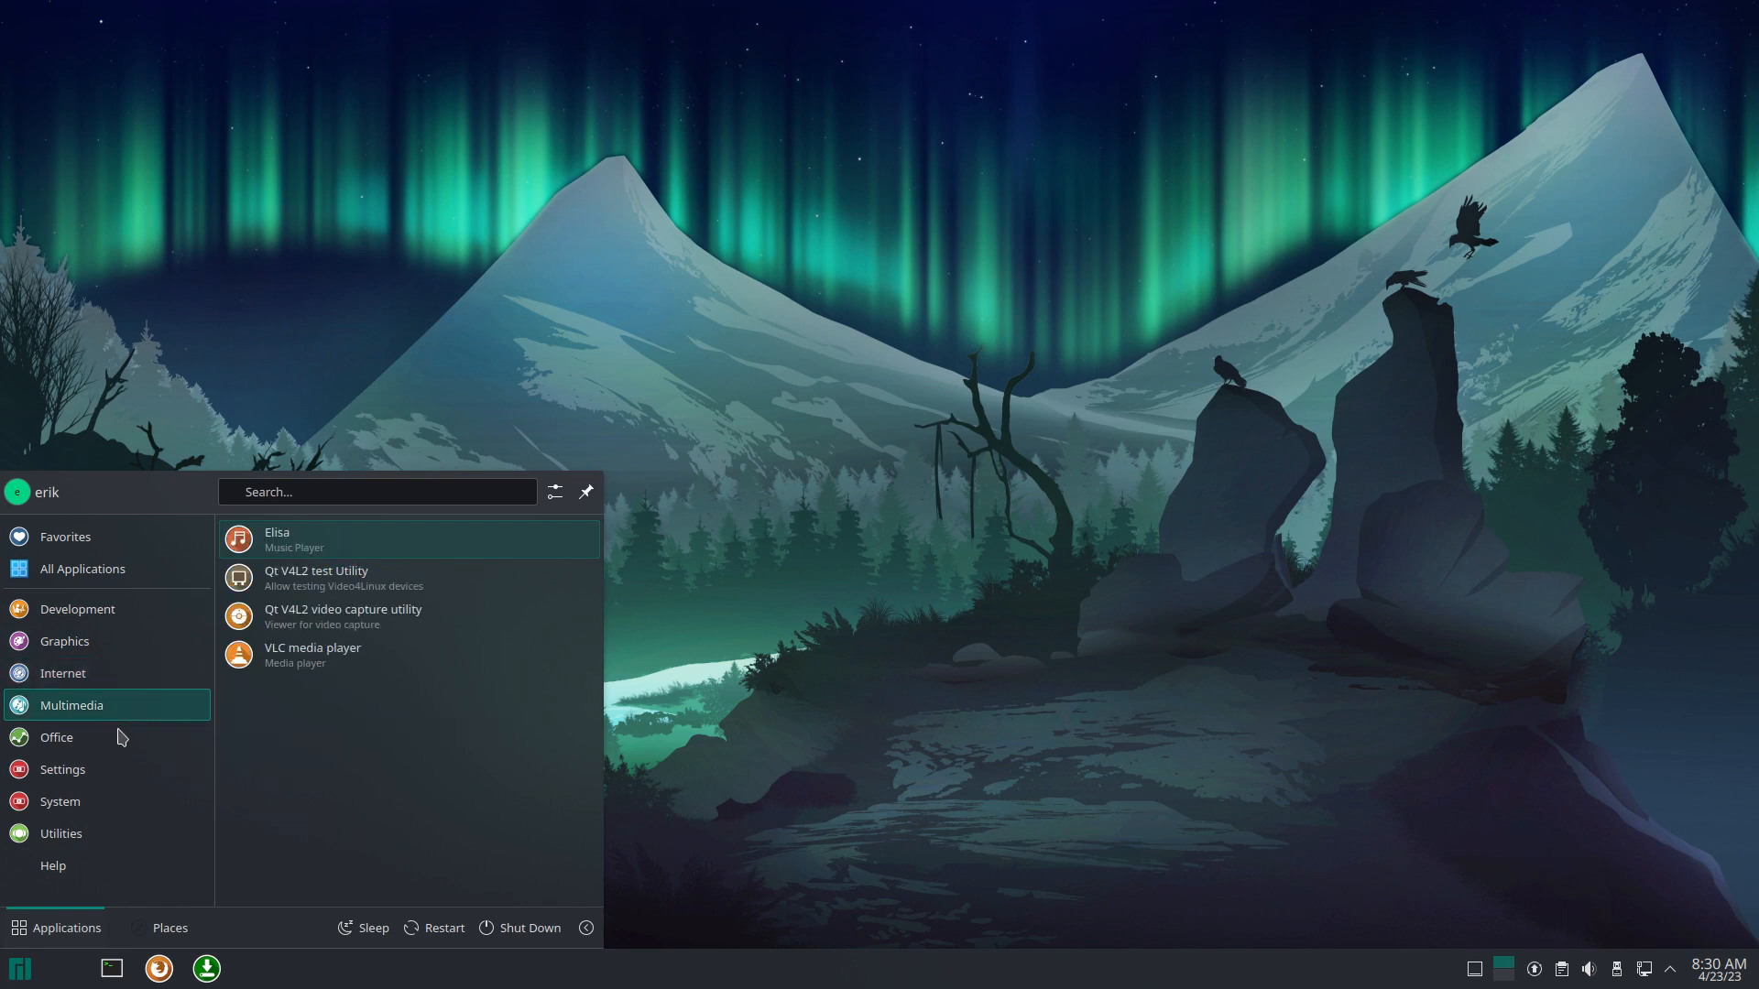
pyautogui.moveTo(120, 742)
pyautogui.moveTo(128, 780)
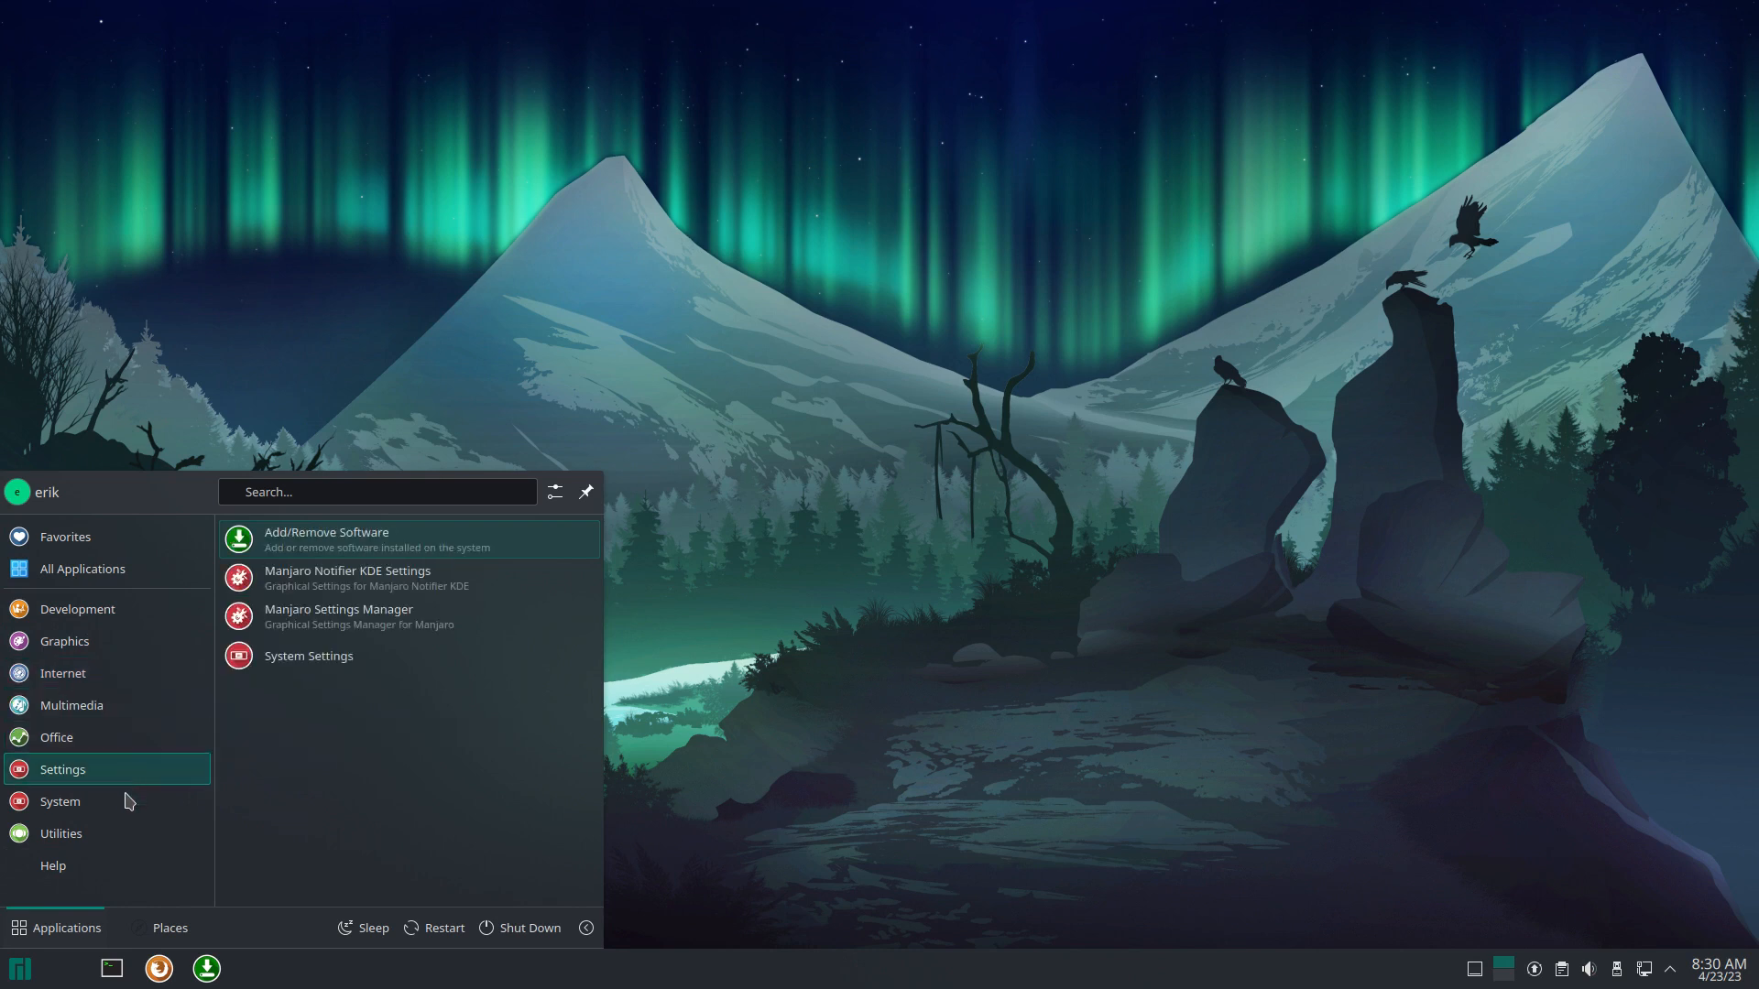
pyautogui.moveTo(129, 810)
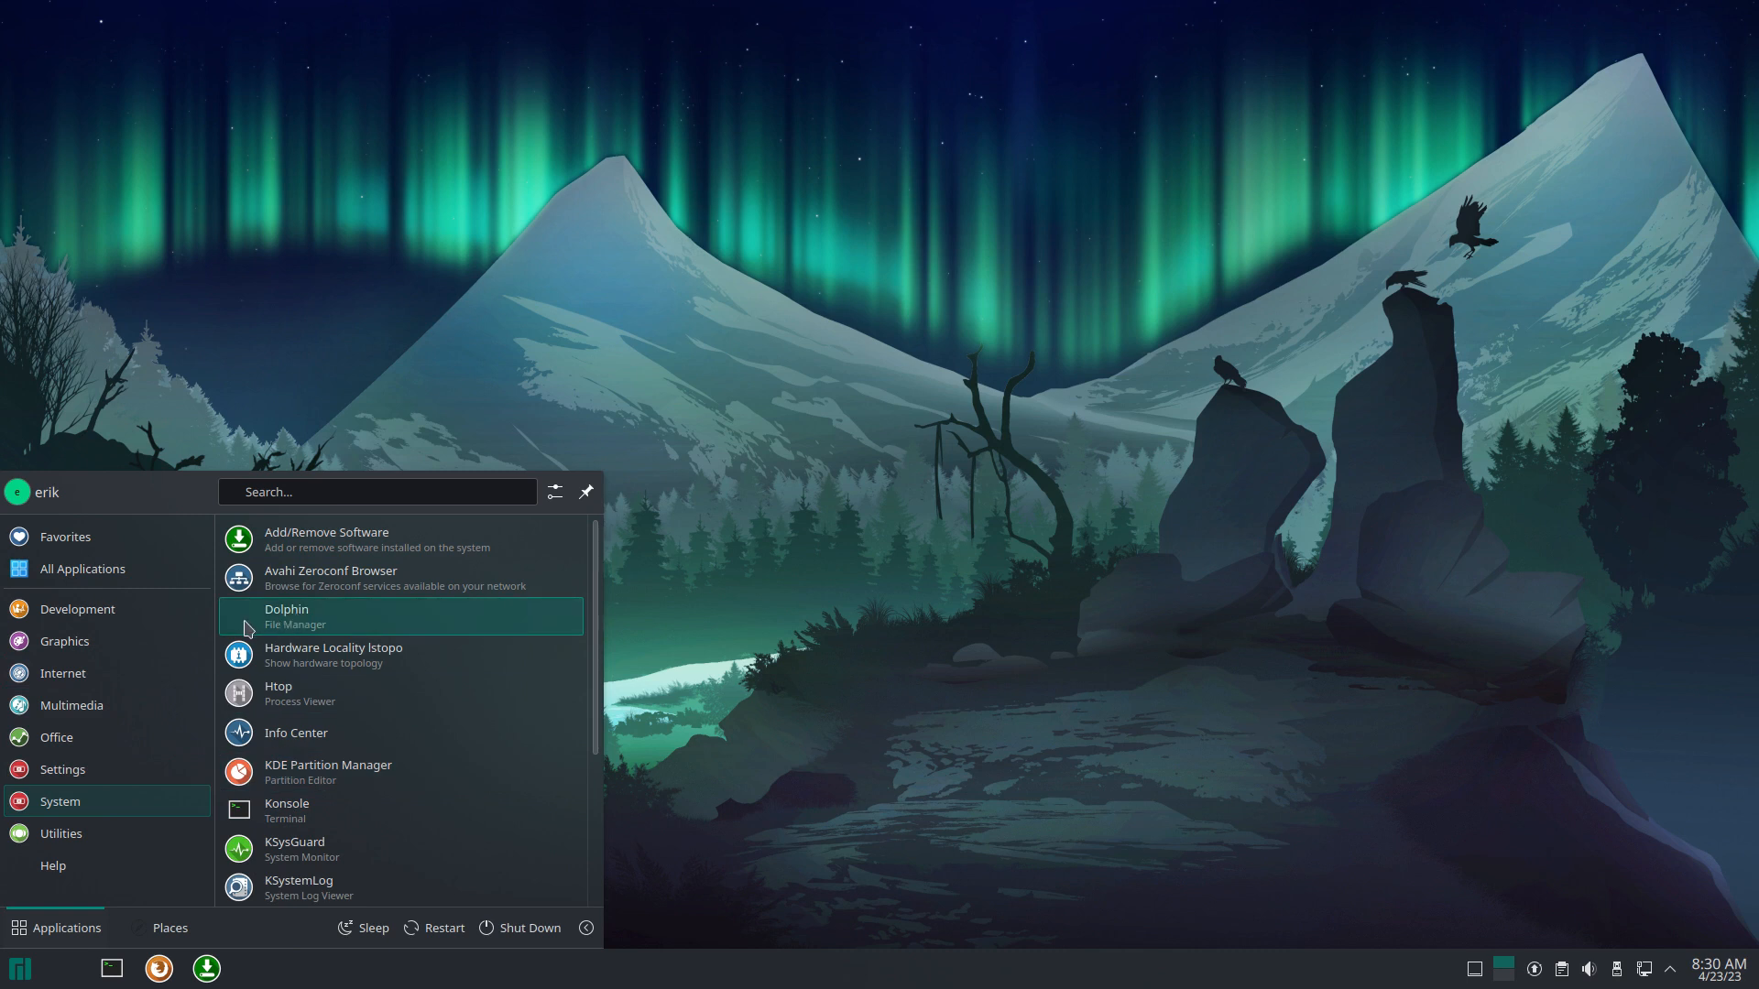
pyautogui.scroll(-3, 300, 729)
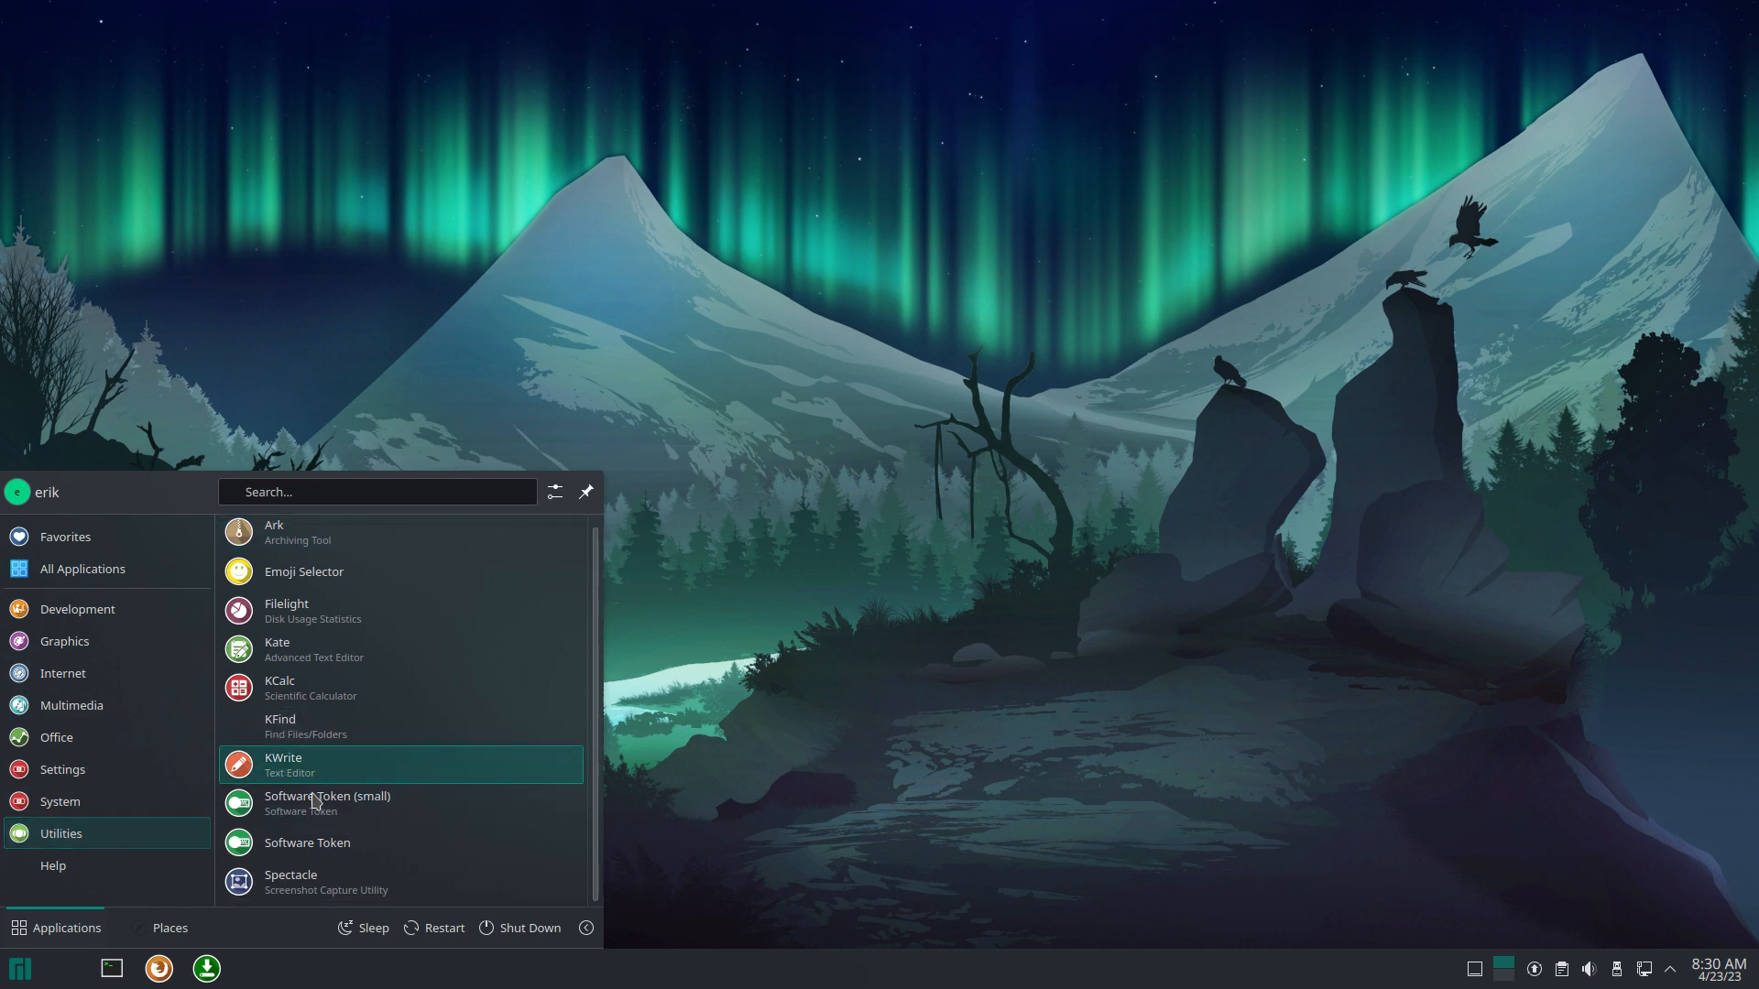
pyautogui.moveTo(131, 875)
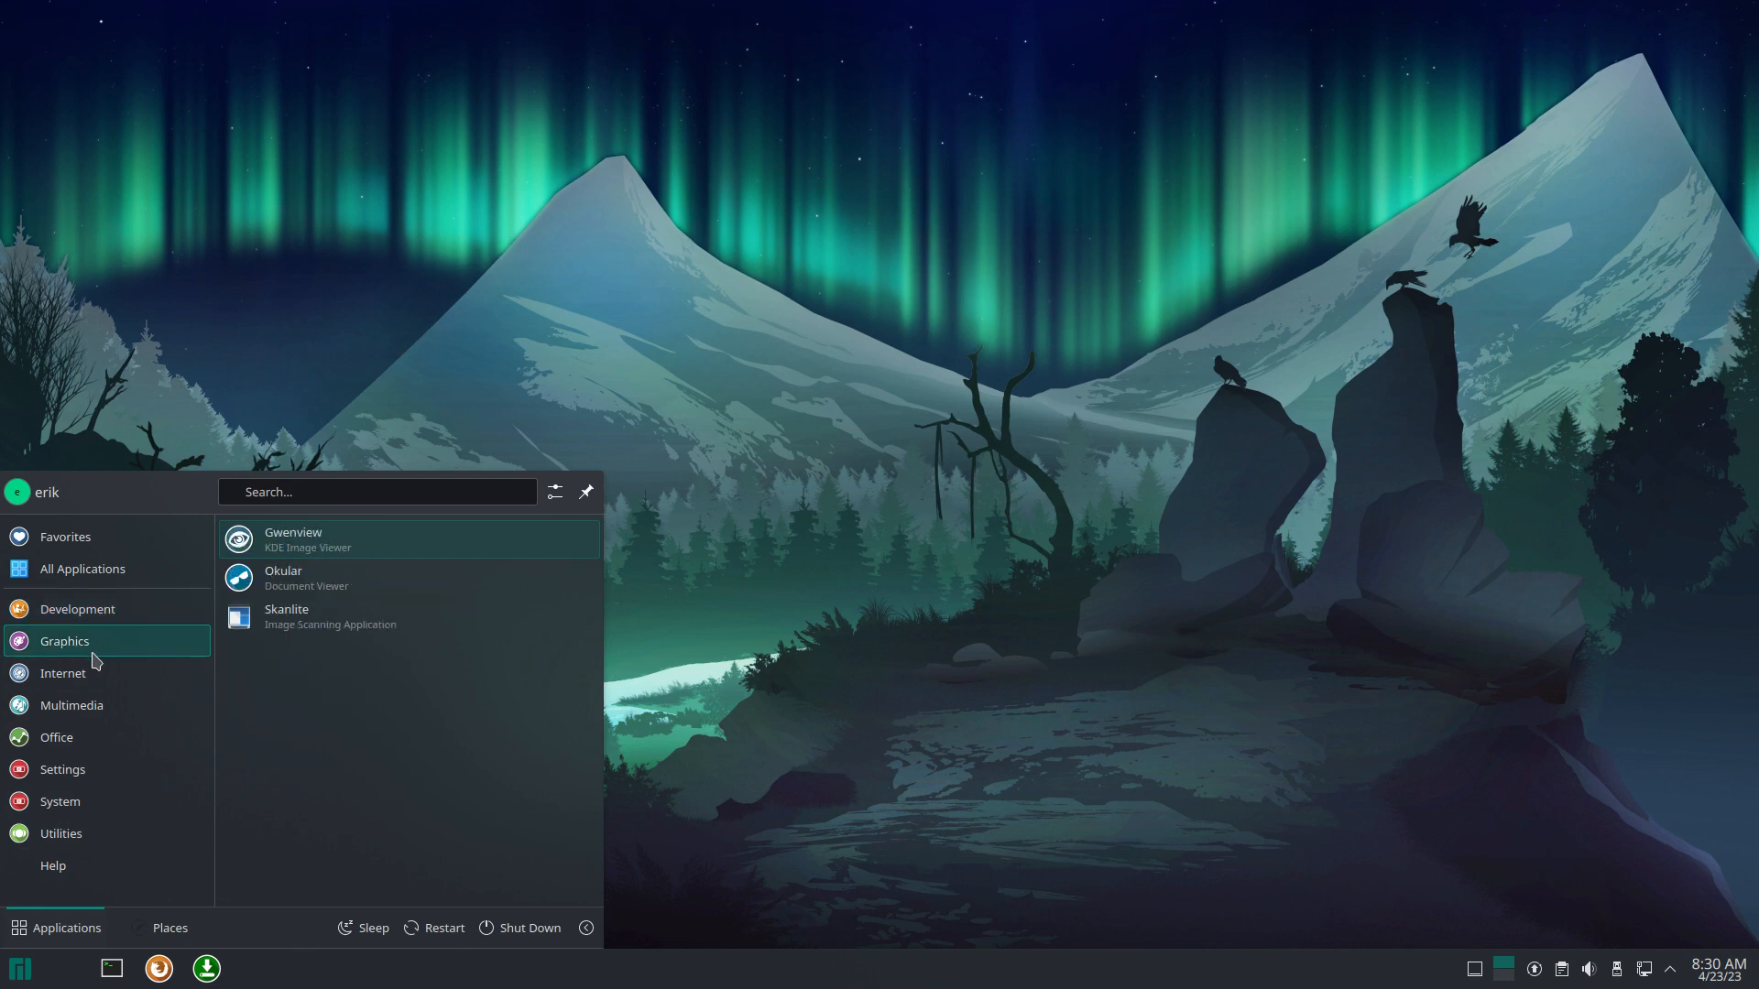
pyautogui.rightClick(292, 619)
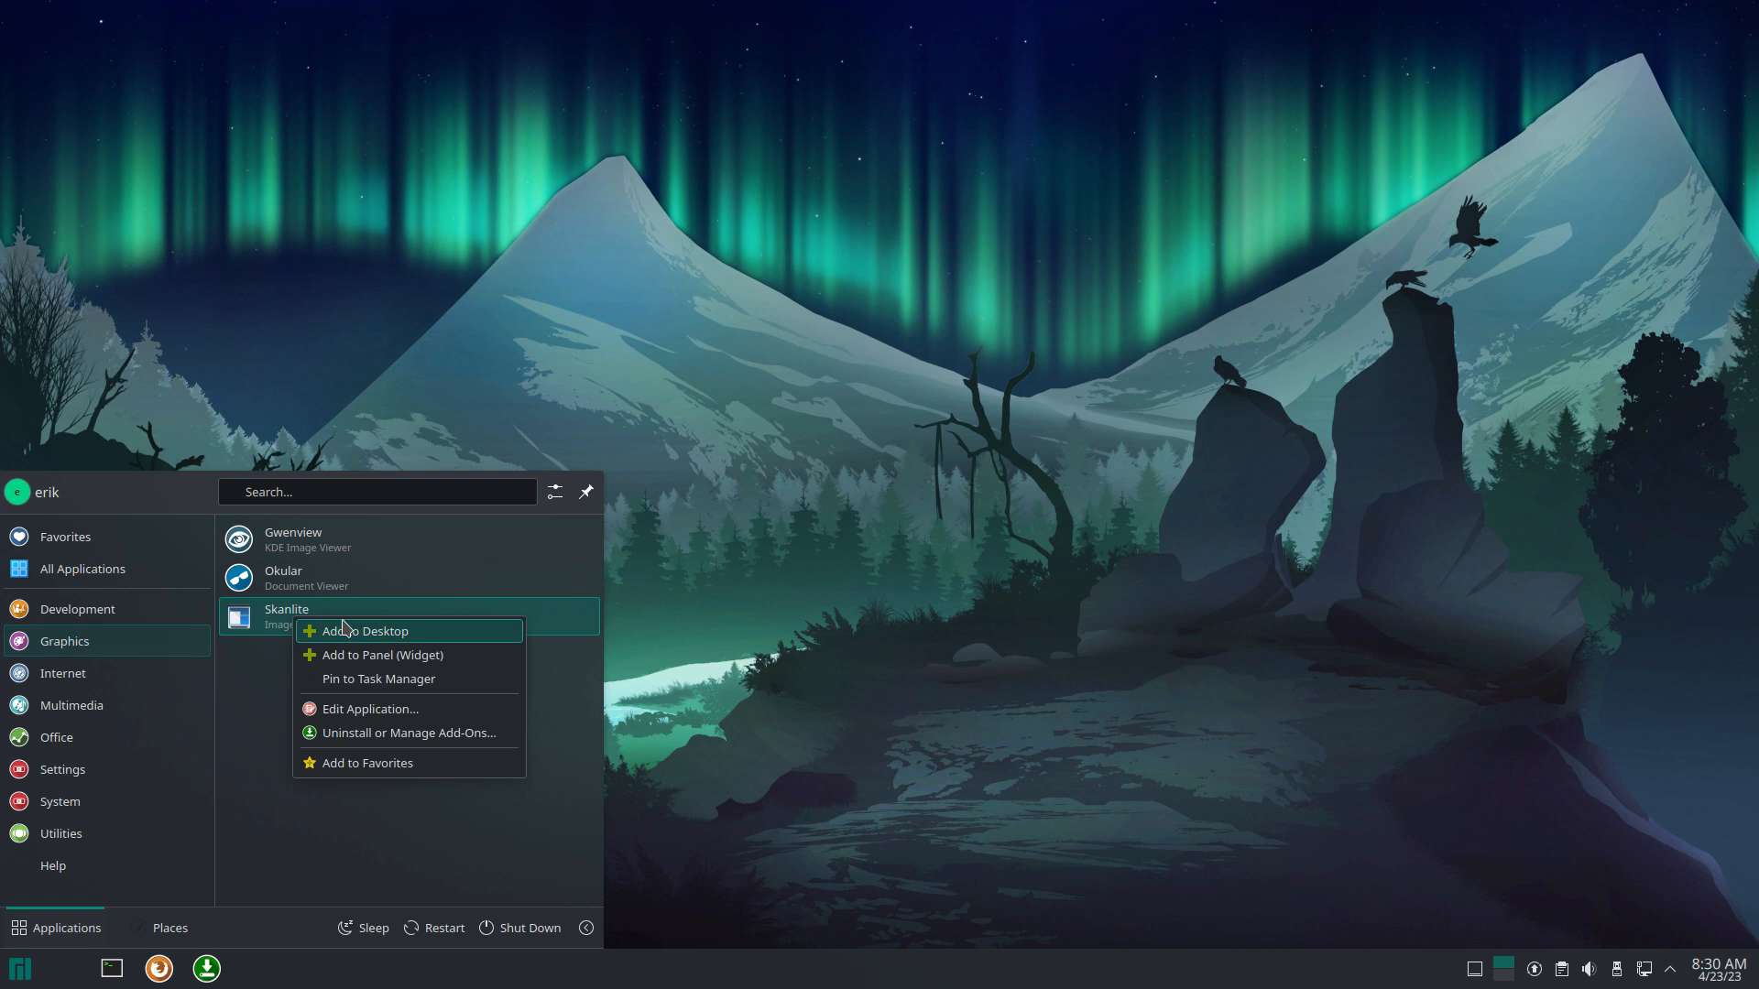
pyautogui.click(131, 666)
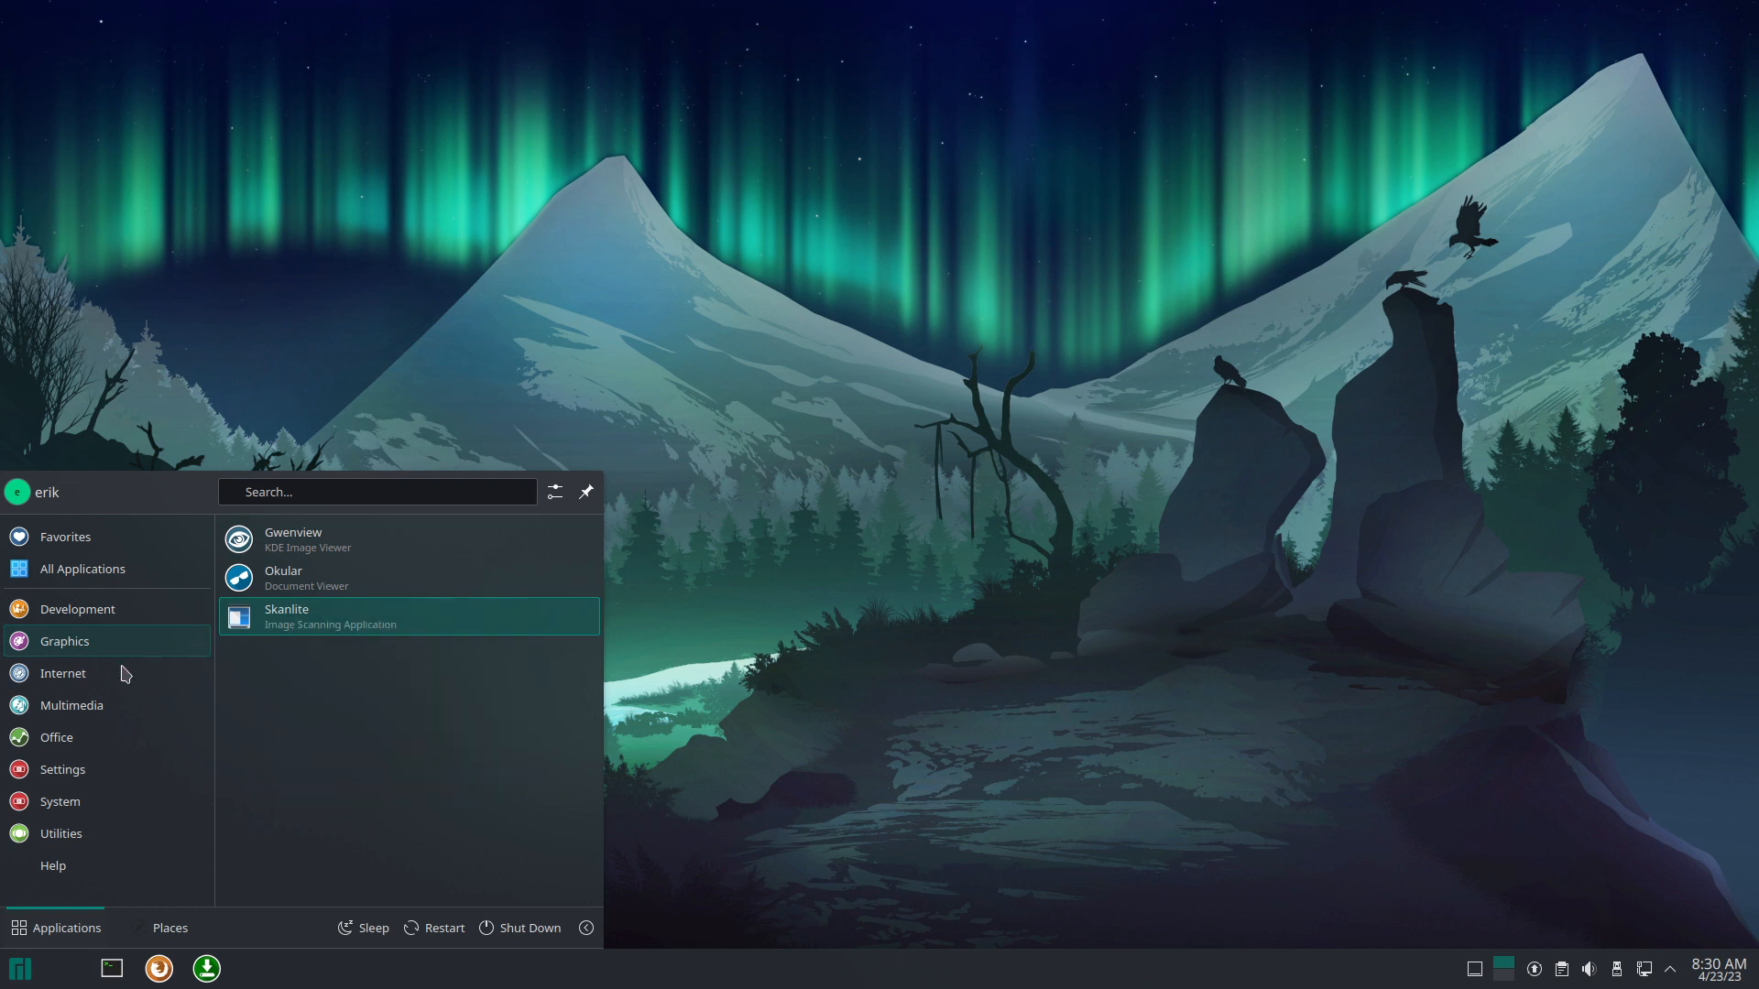
pyautogui.moveTo(124, 679)
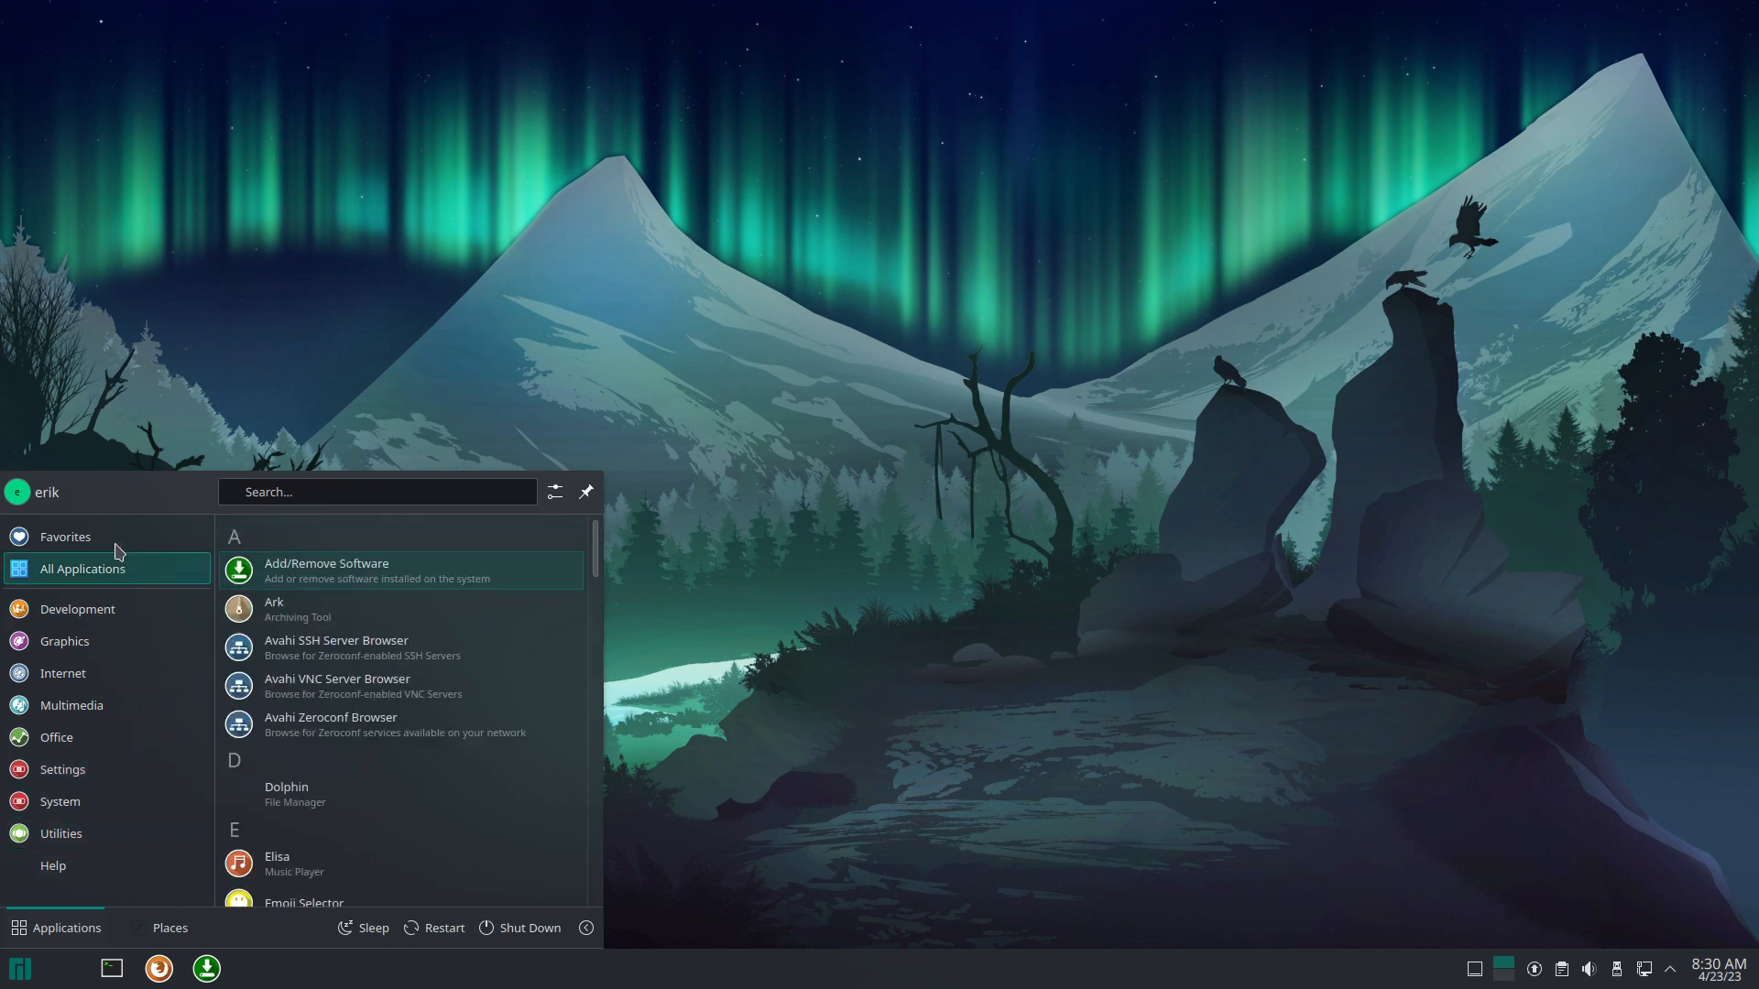
pyautogui.click(474, 317)
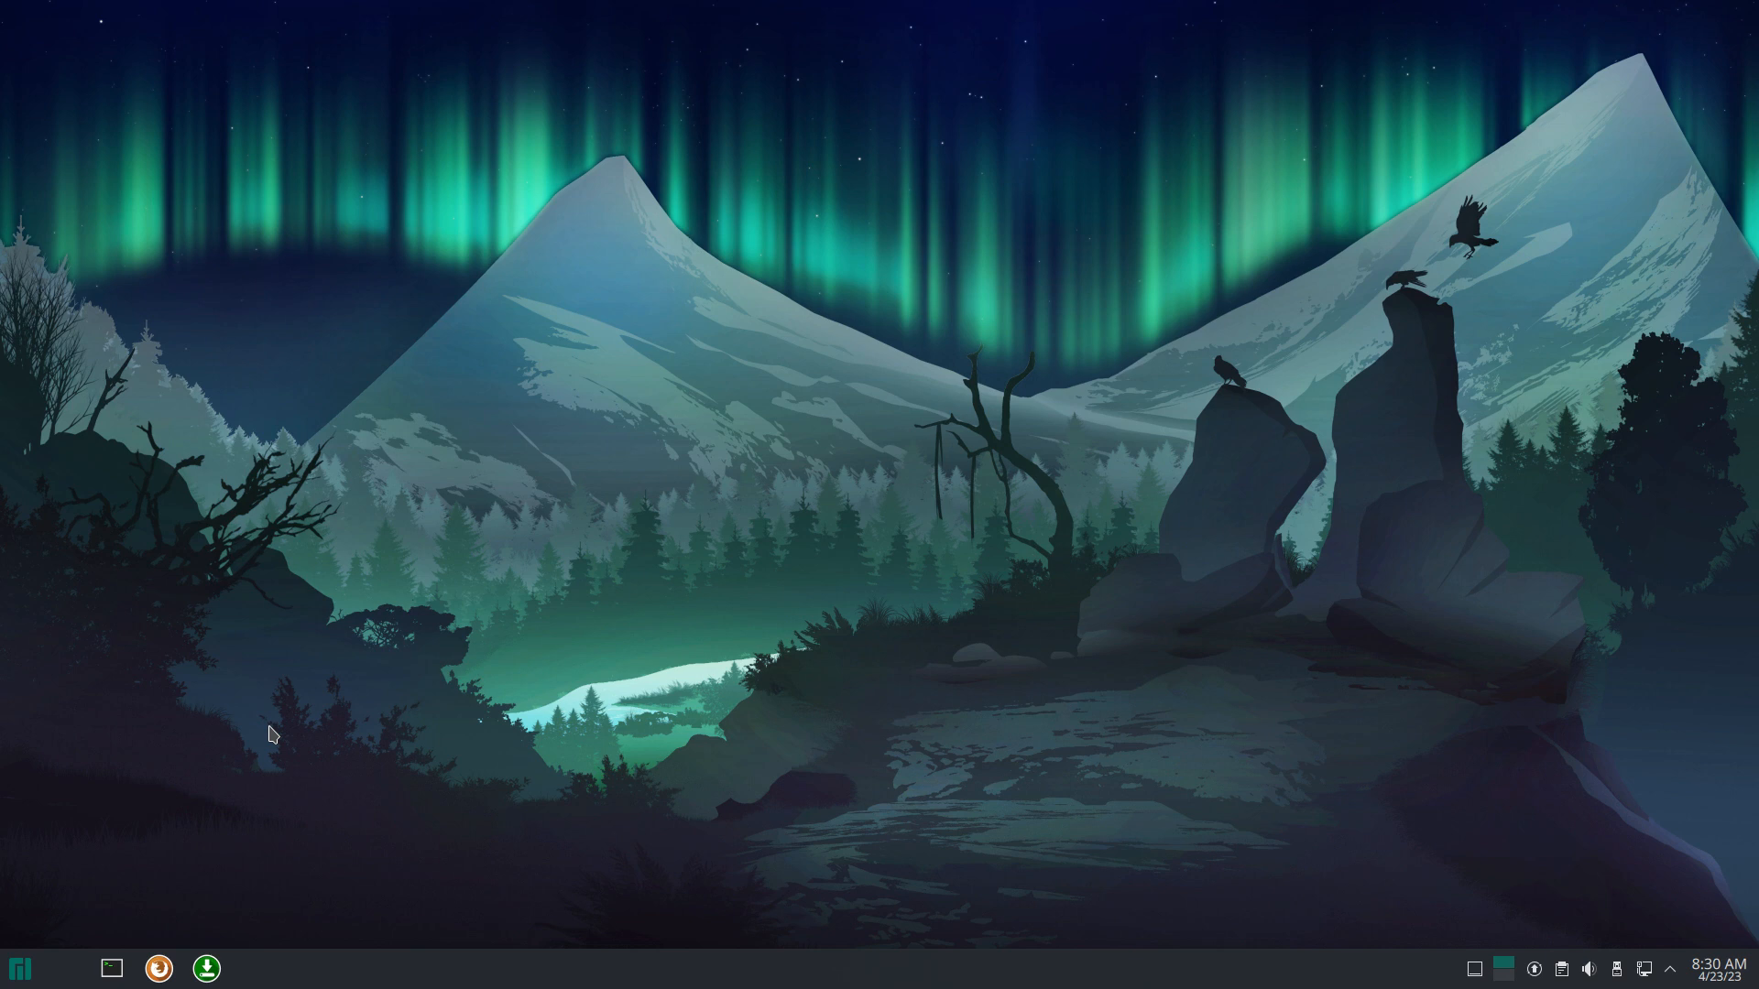
# Step: Refresh Pamac's Updates tab to confirm no updates are pending
pyautogui.click(1539, 977)
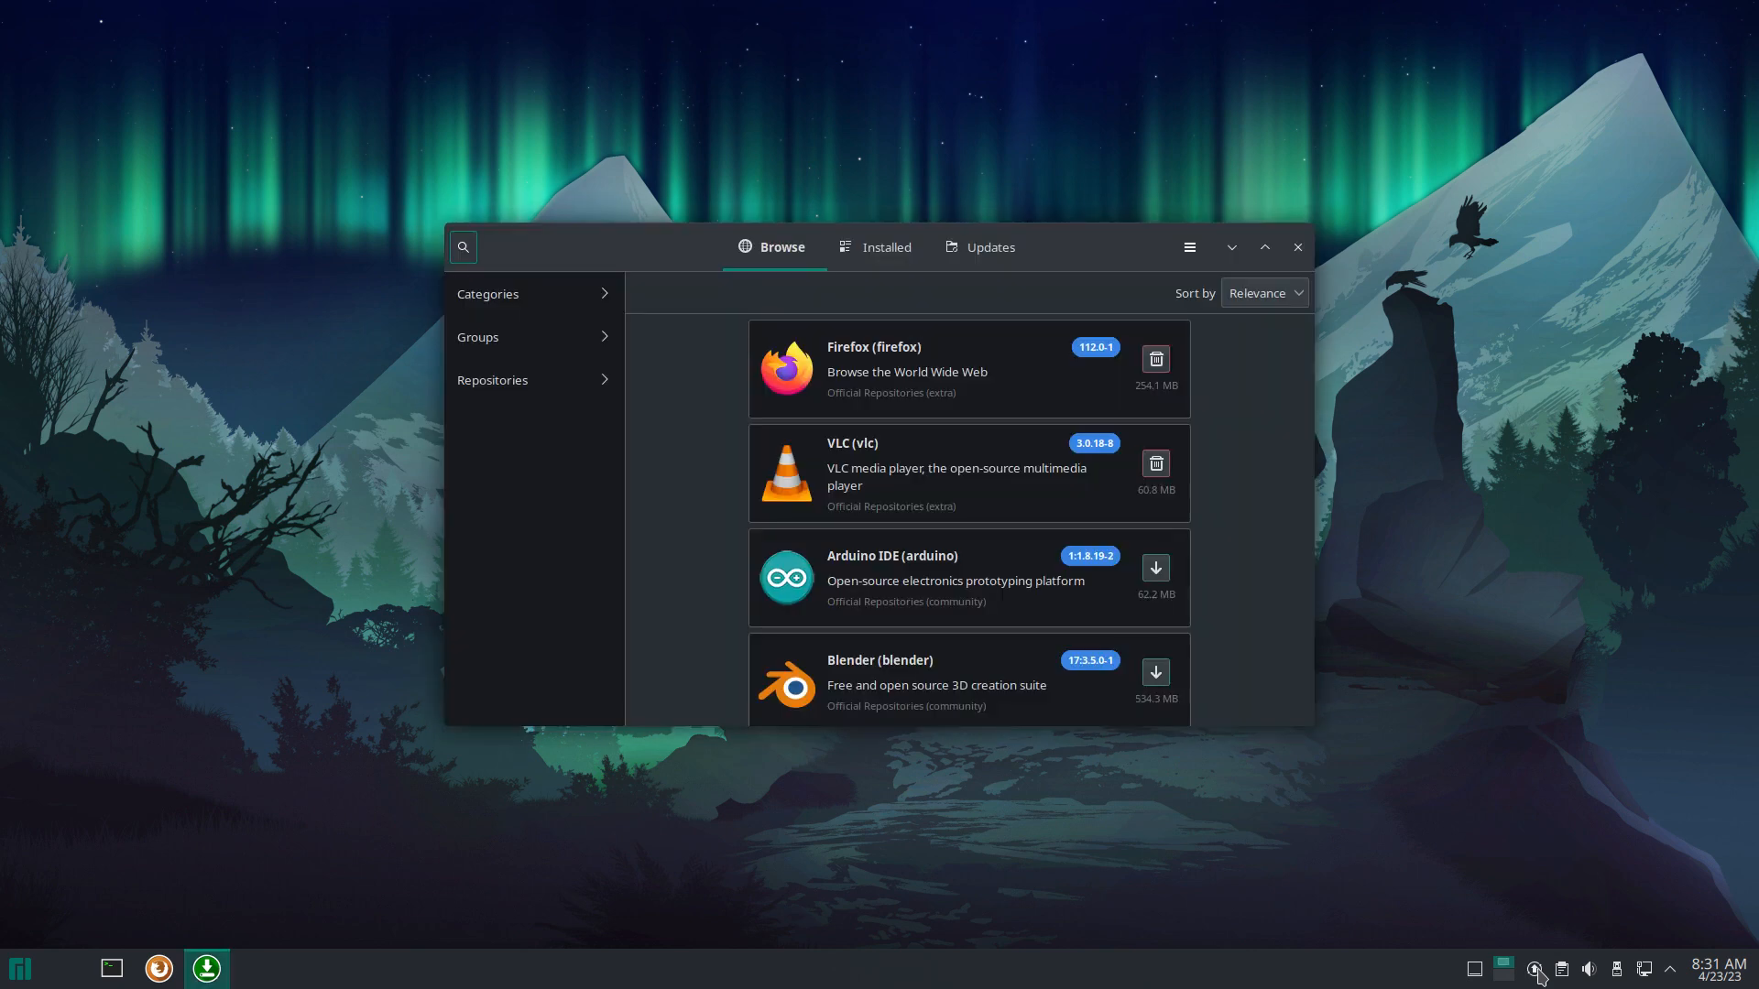
pyautogui.click(989, 247)
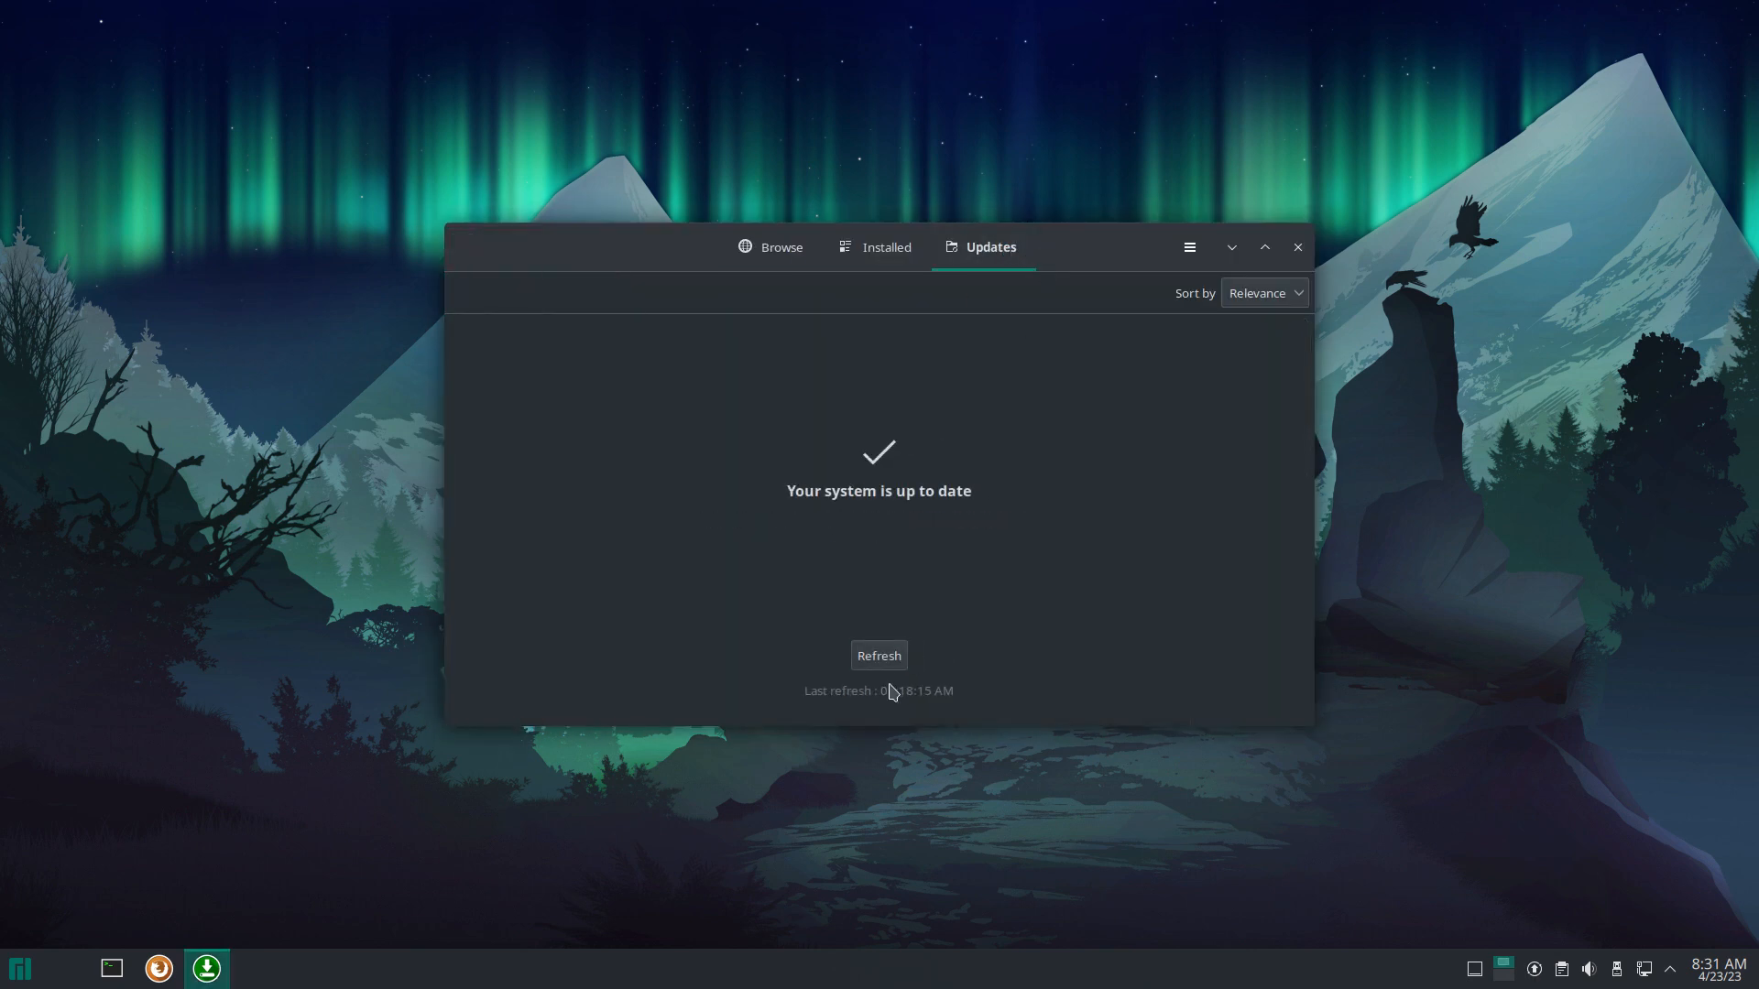
pyautogui.click(894, 658)
# Step: Close Pamac and load arcolinux.info in a maximized Firefox, accepting its cookies
pyautogui.click(1298, 248)
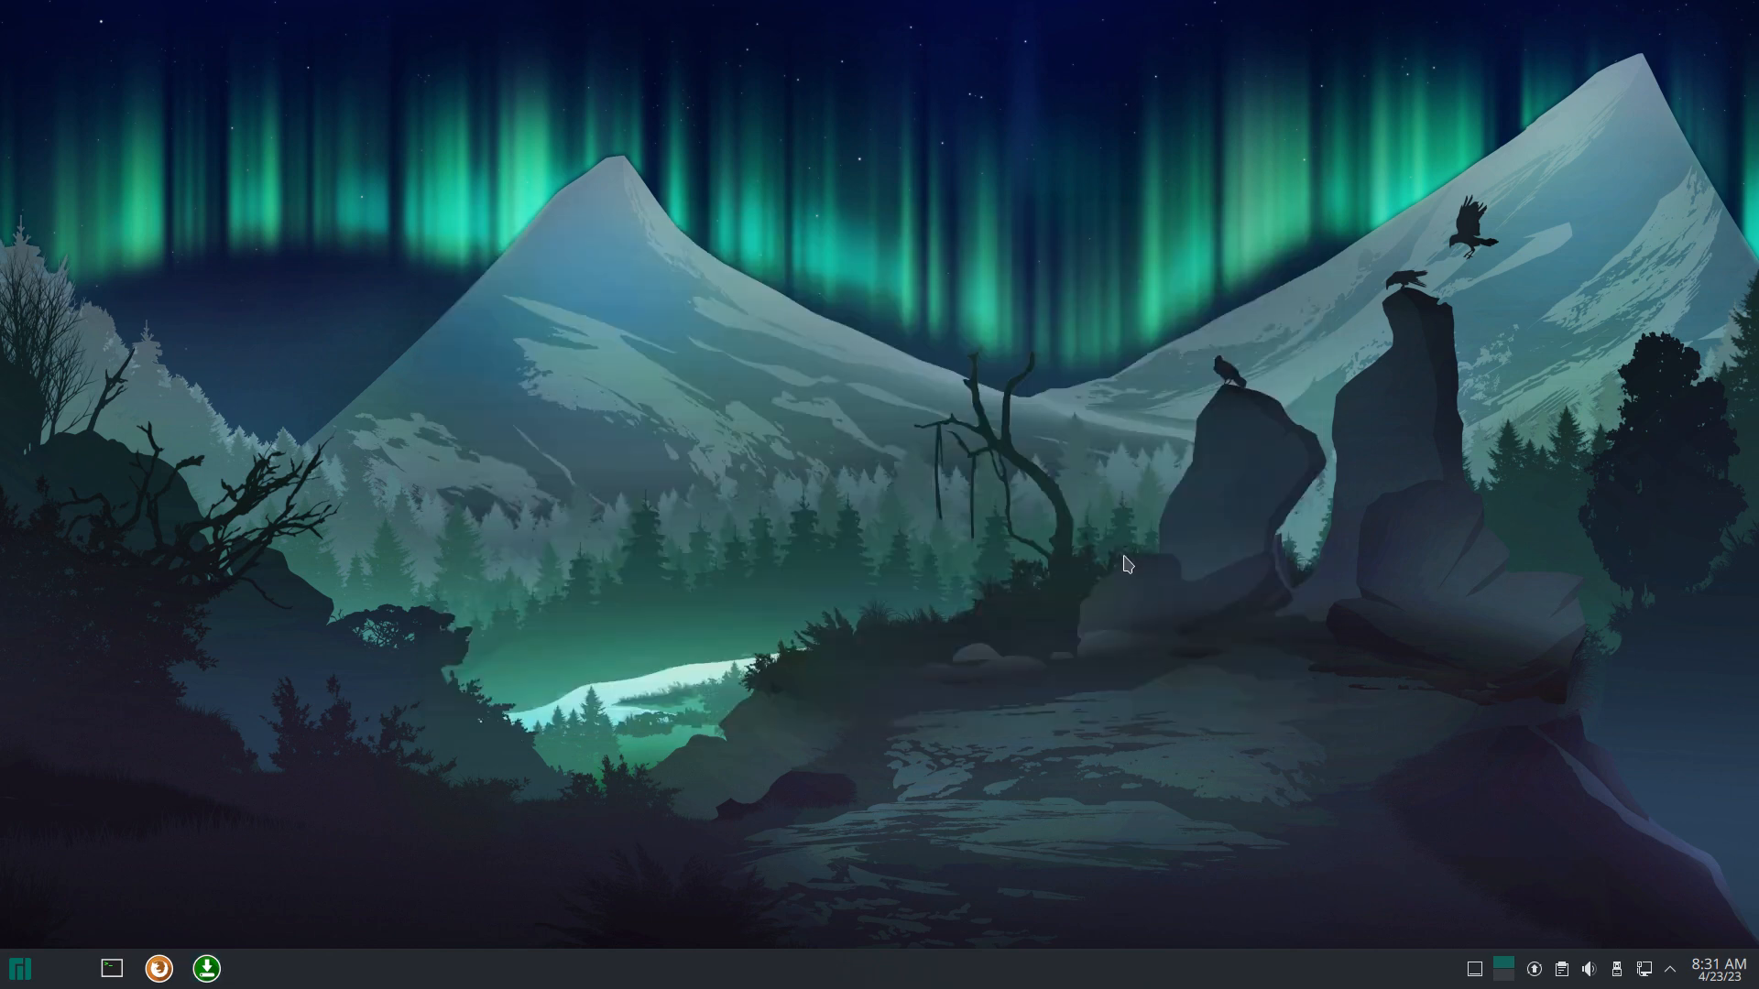
pyautogui.click(159, 969)
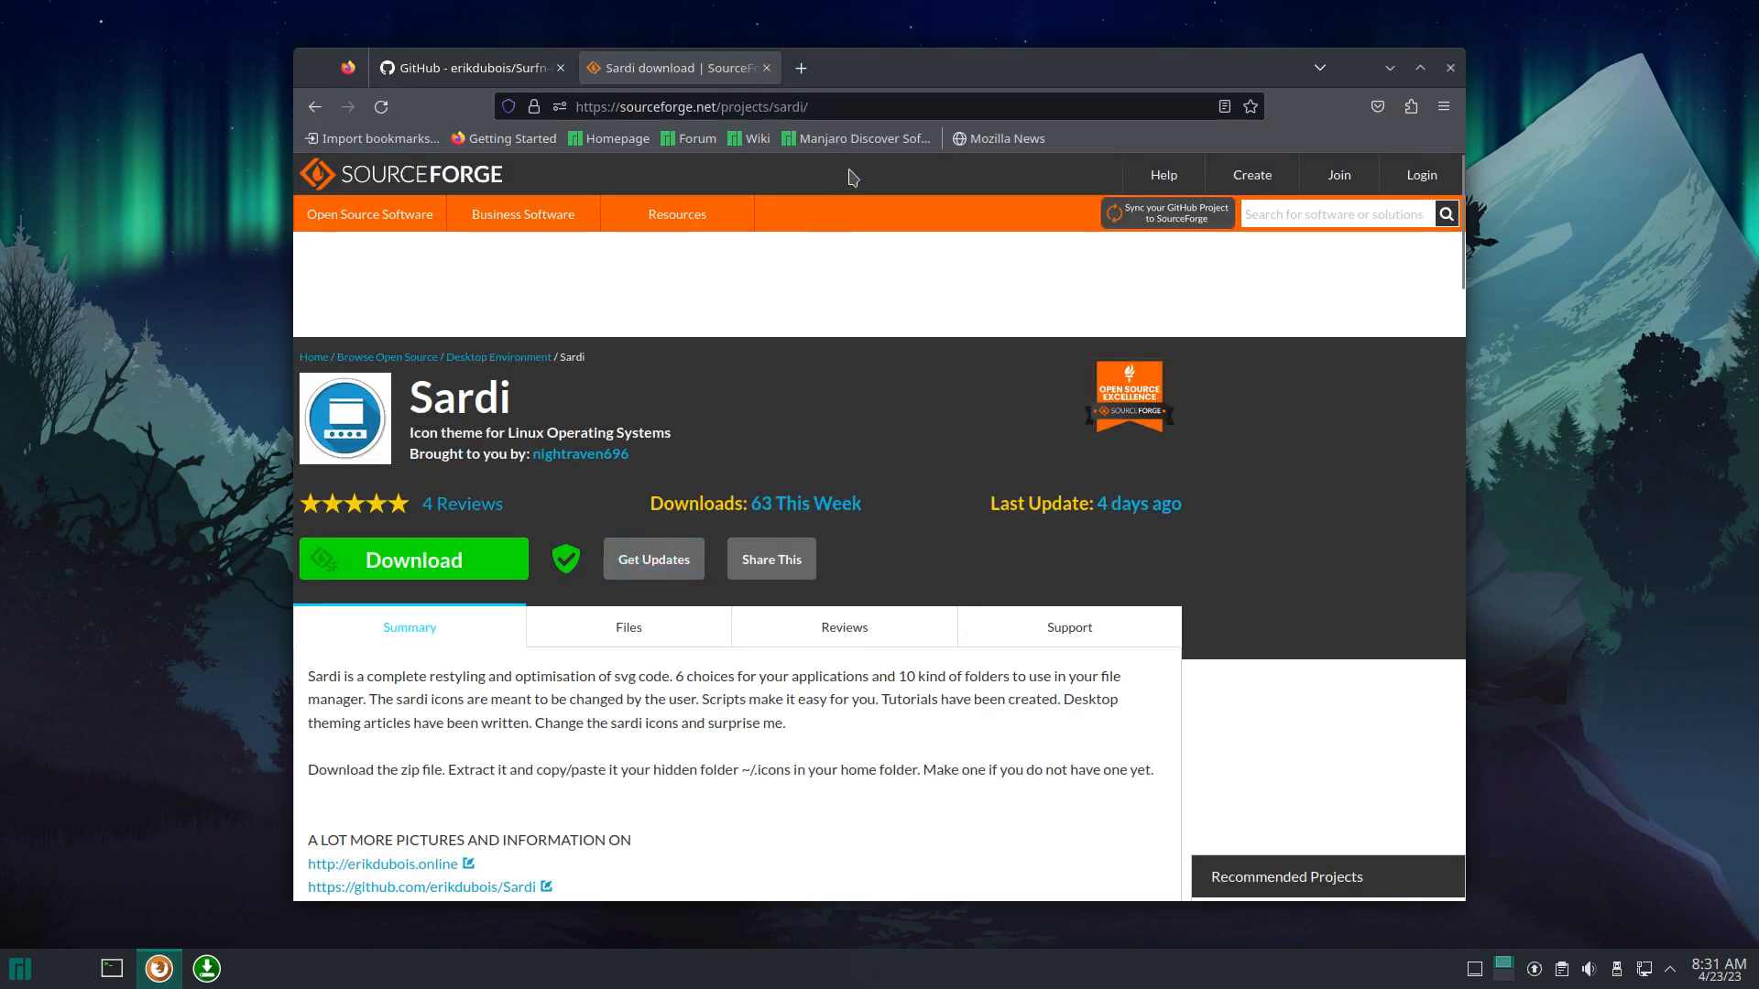
pyautogui.click(766, 68)
pyautogui.click(638, 107)
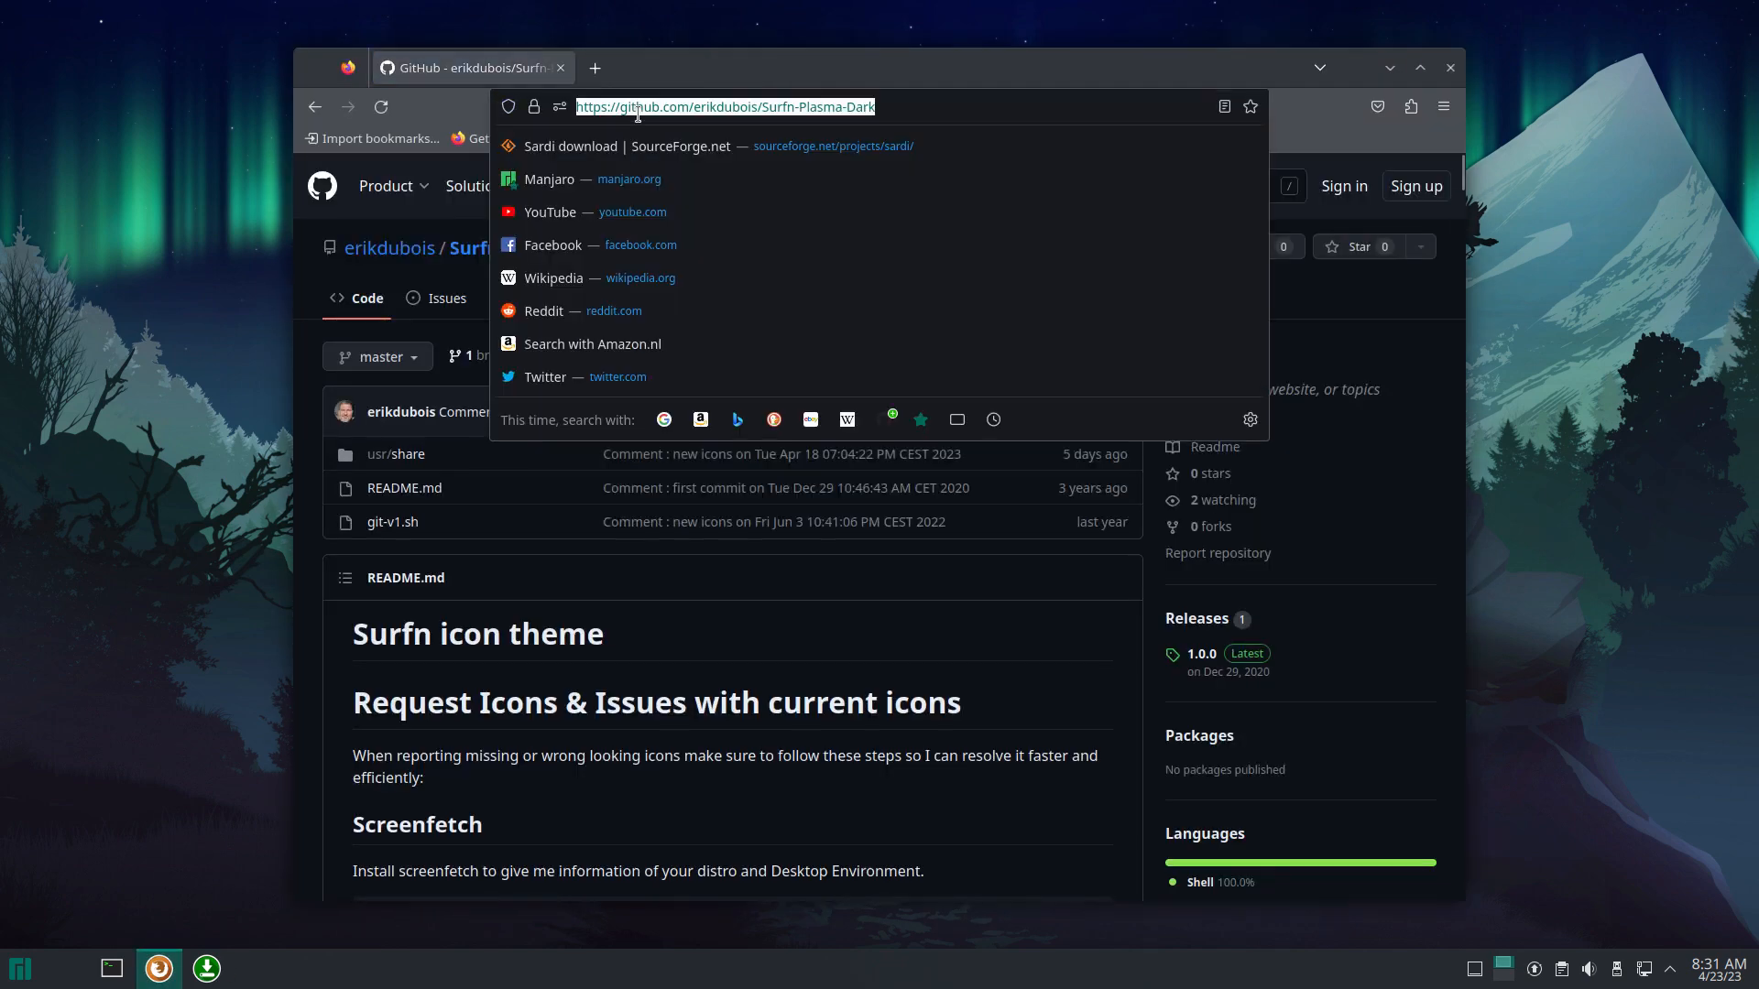
pyautogui.write('arcolinux.info')
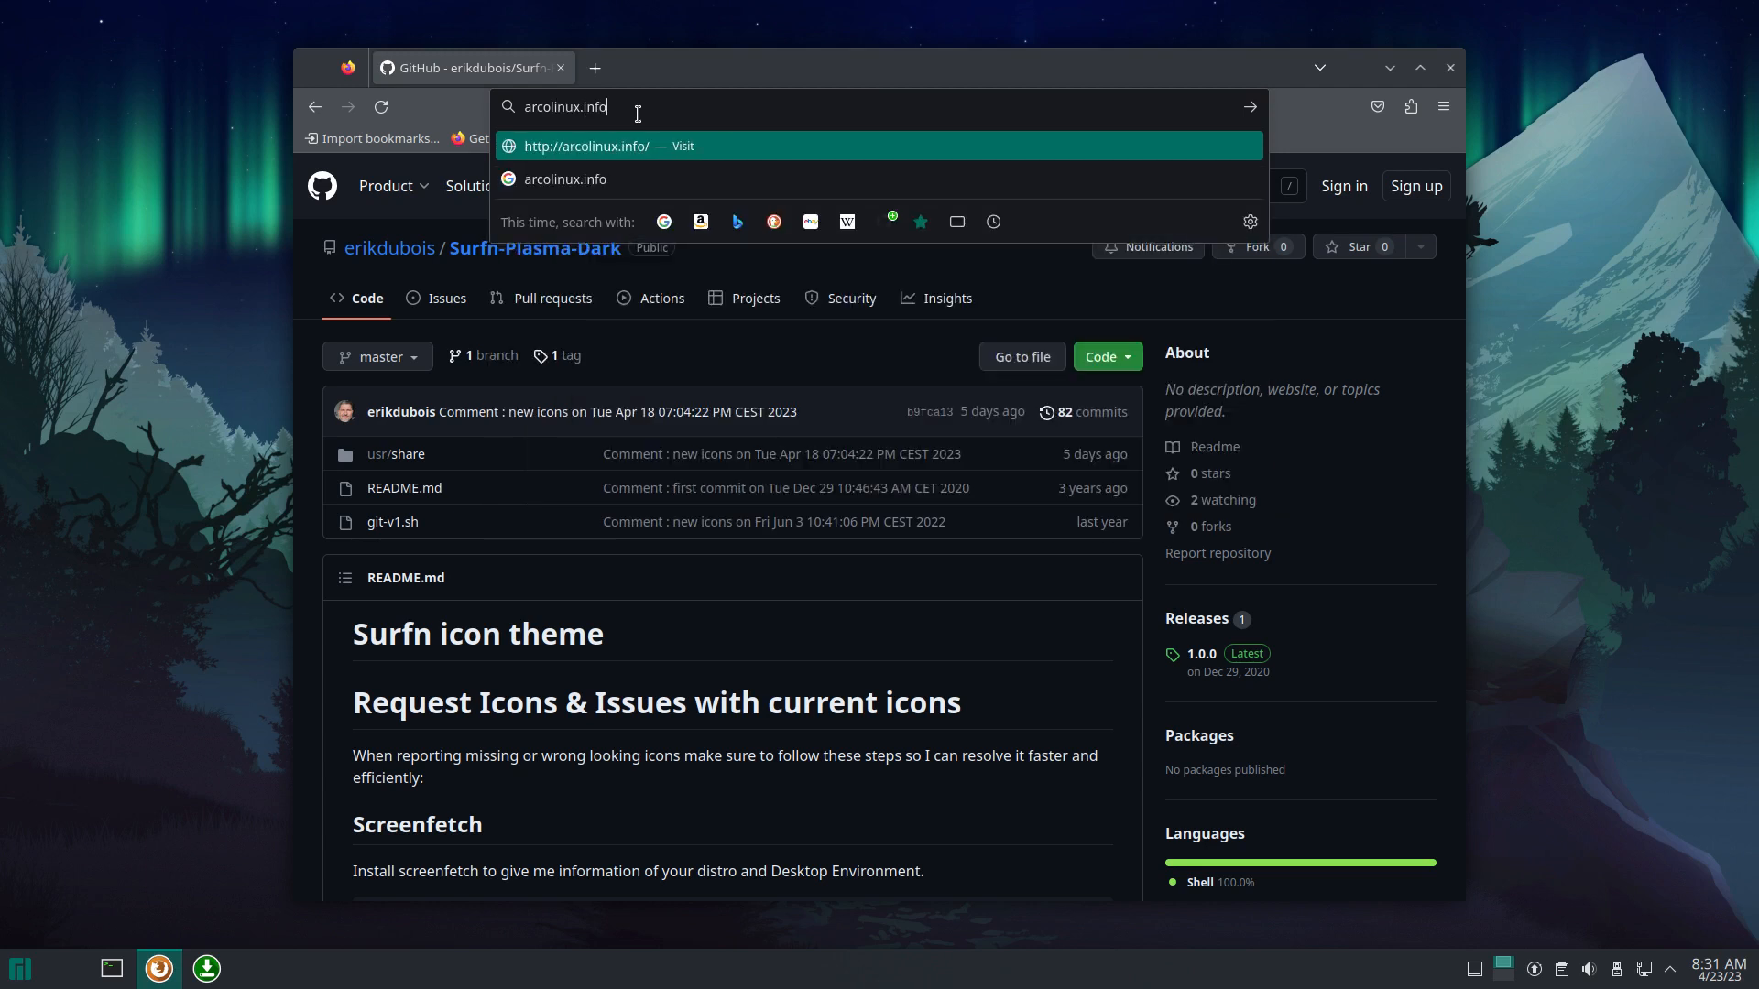
pyautogui.press('Return')
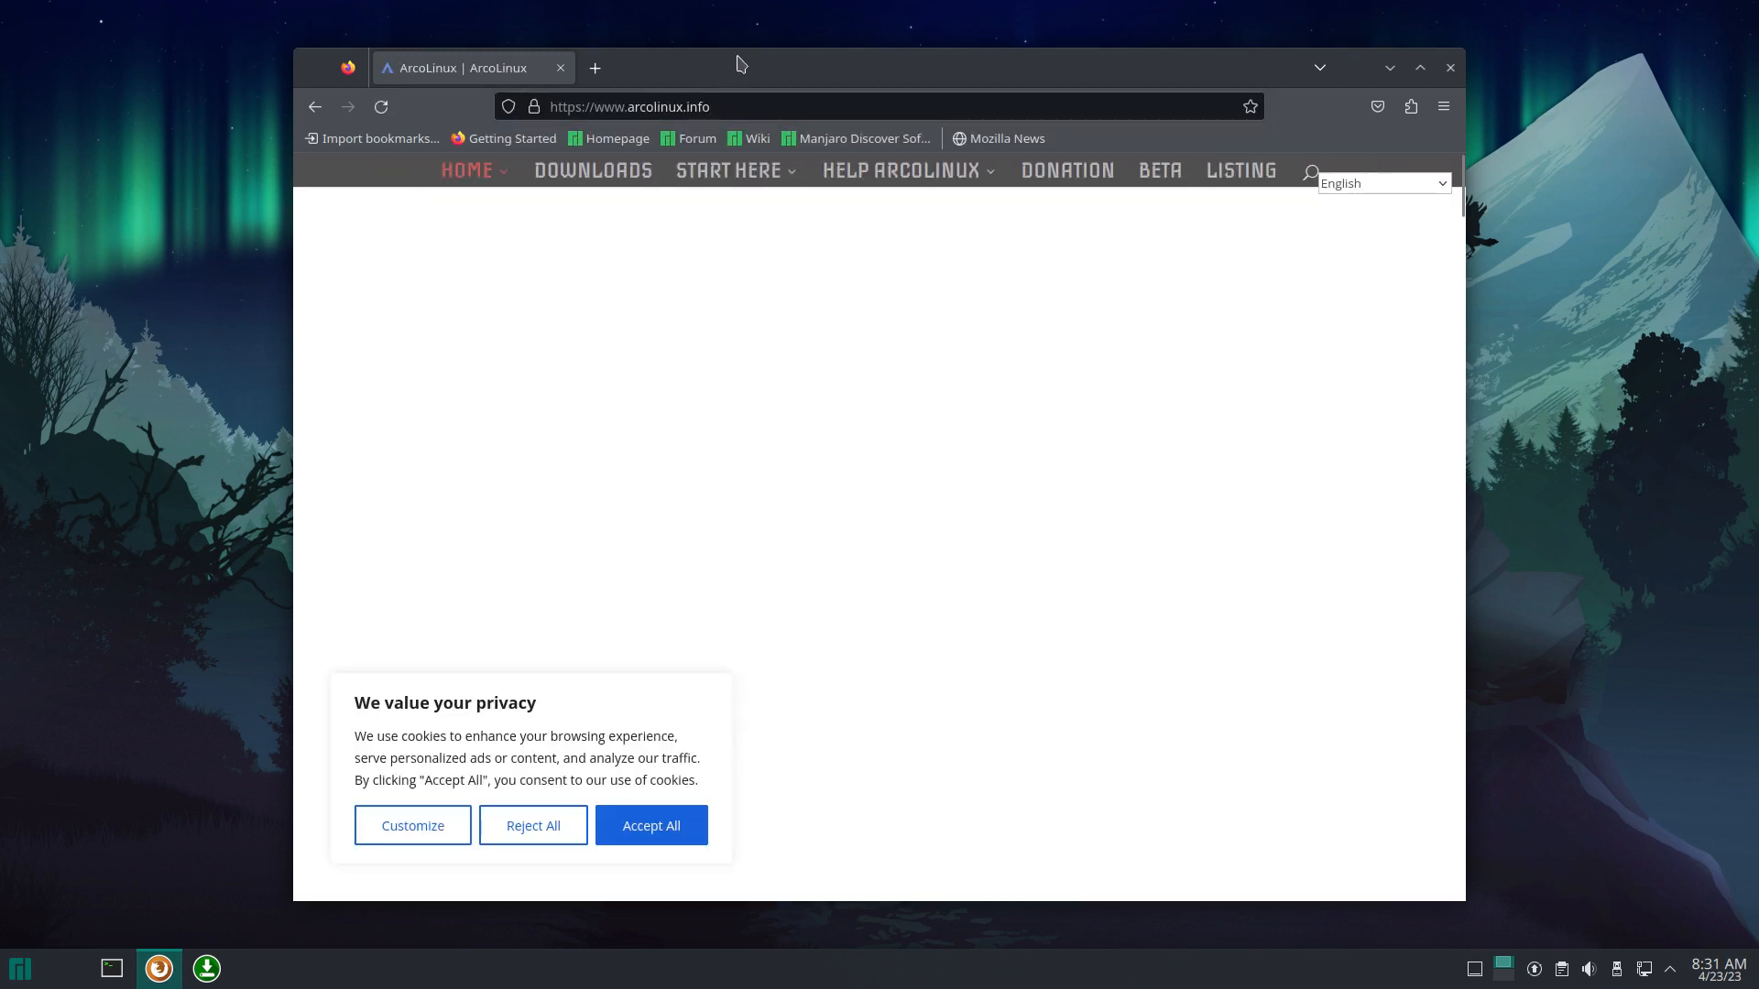
pyautogui.doubleClick(744, 67)
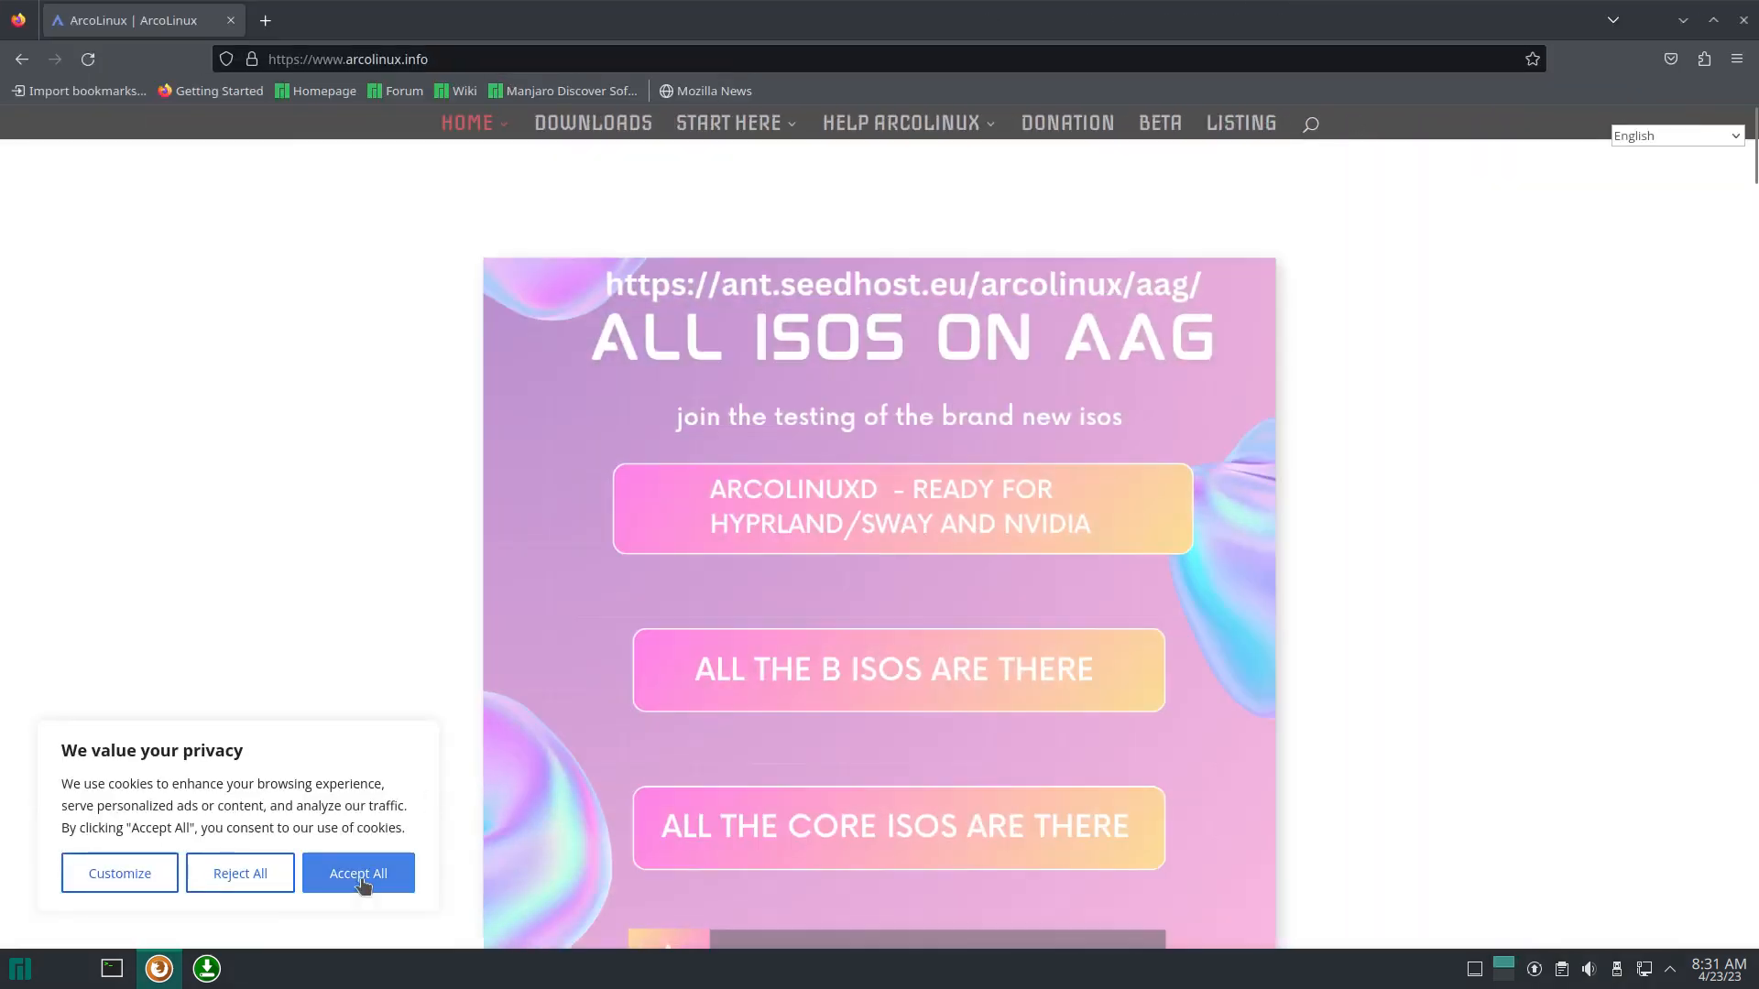
pyautogui.click(361, 878)
# Step: Download arcolinux-spices-git-23.04-01 from the Spices Application page and show it in Downloads
pyautogui.scroll(-6, 205, 801)
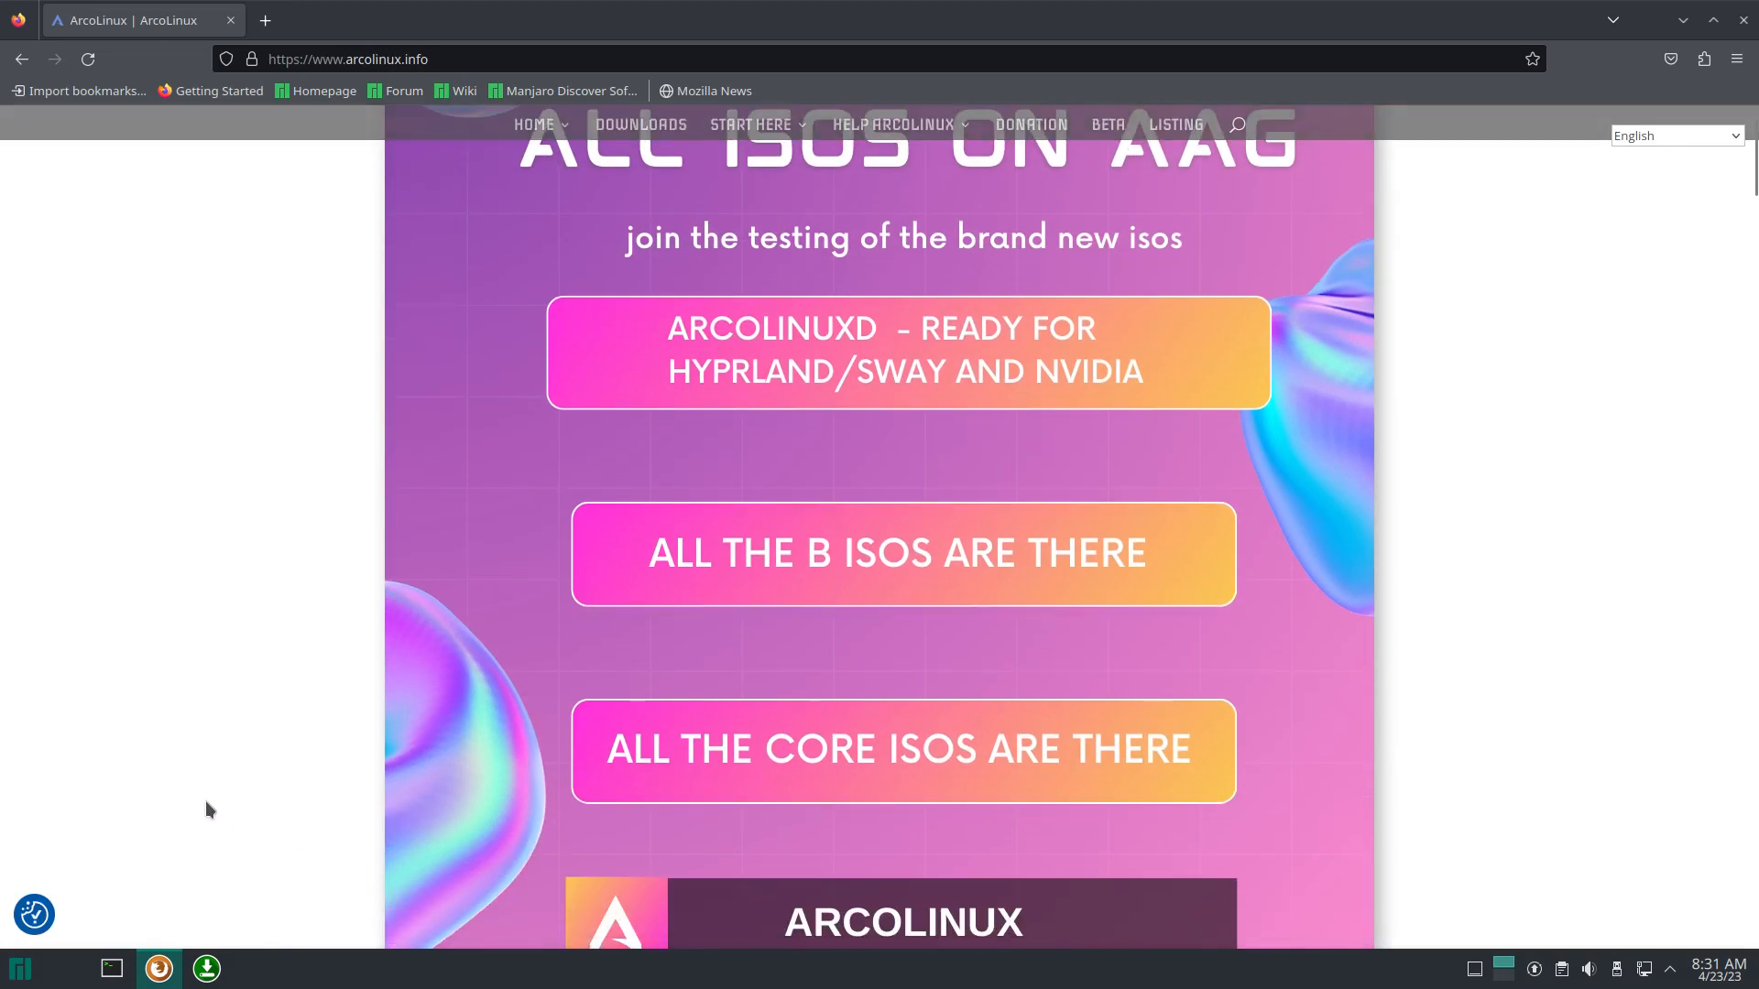
pyautogui.scroll(-2, 206, 805)
pyautogui.scroll(8, 205, 804)
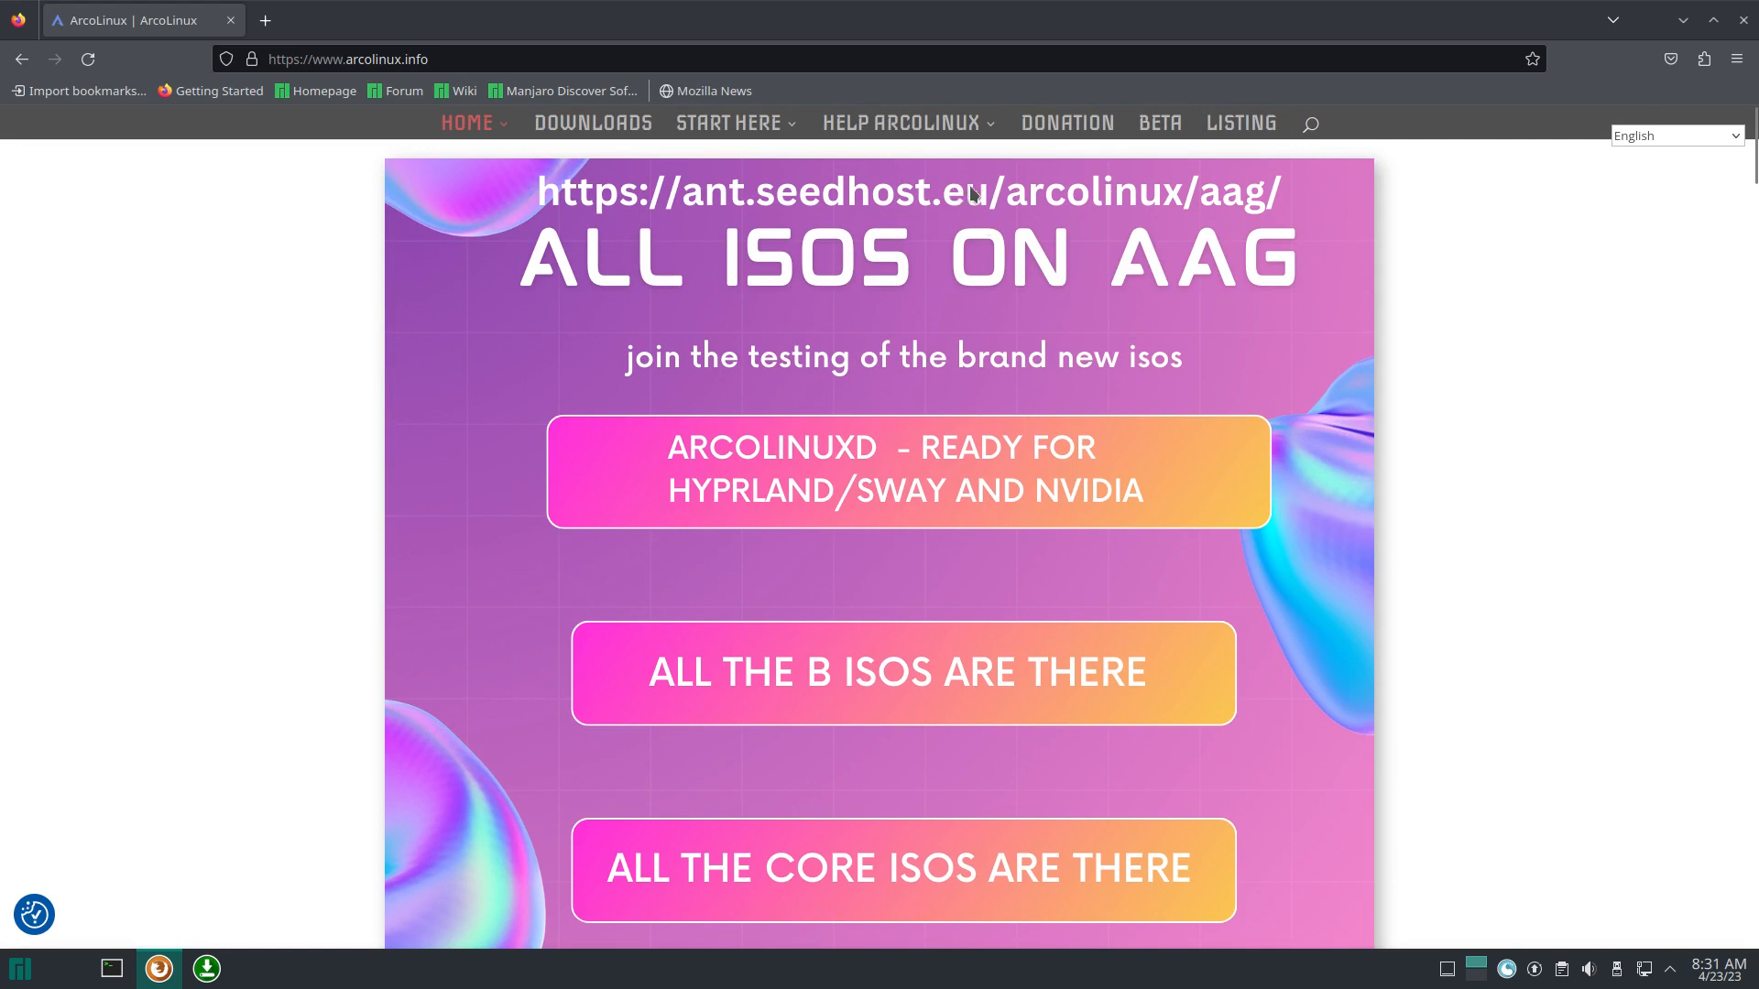
pyautogui.scroll(-5, 282, 738)
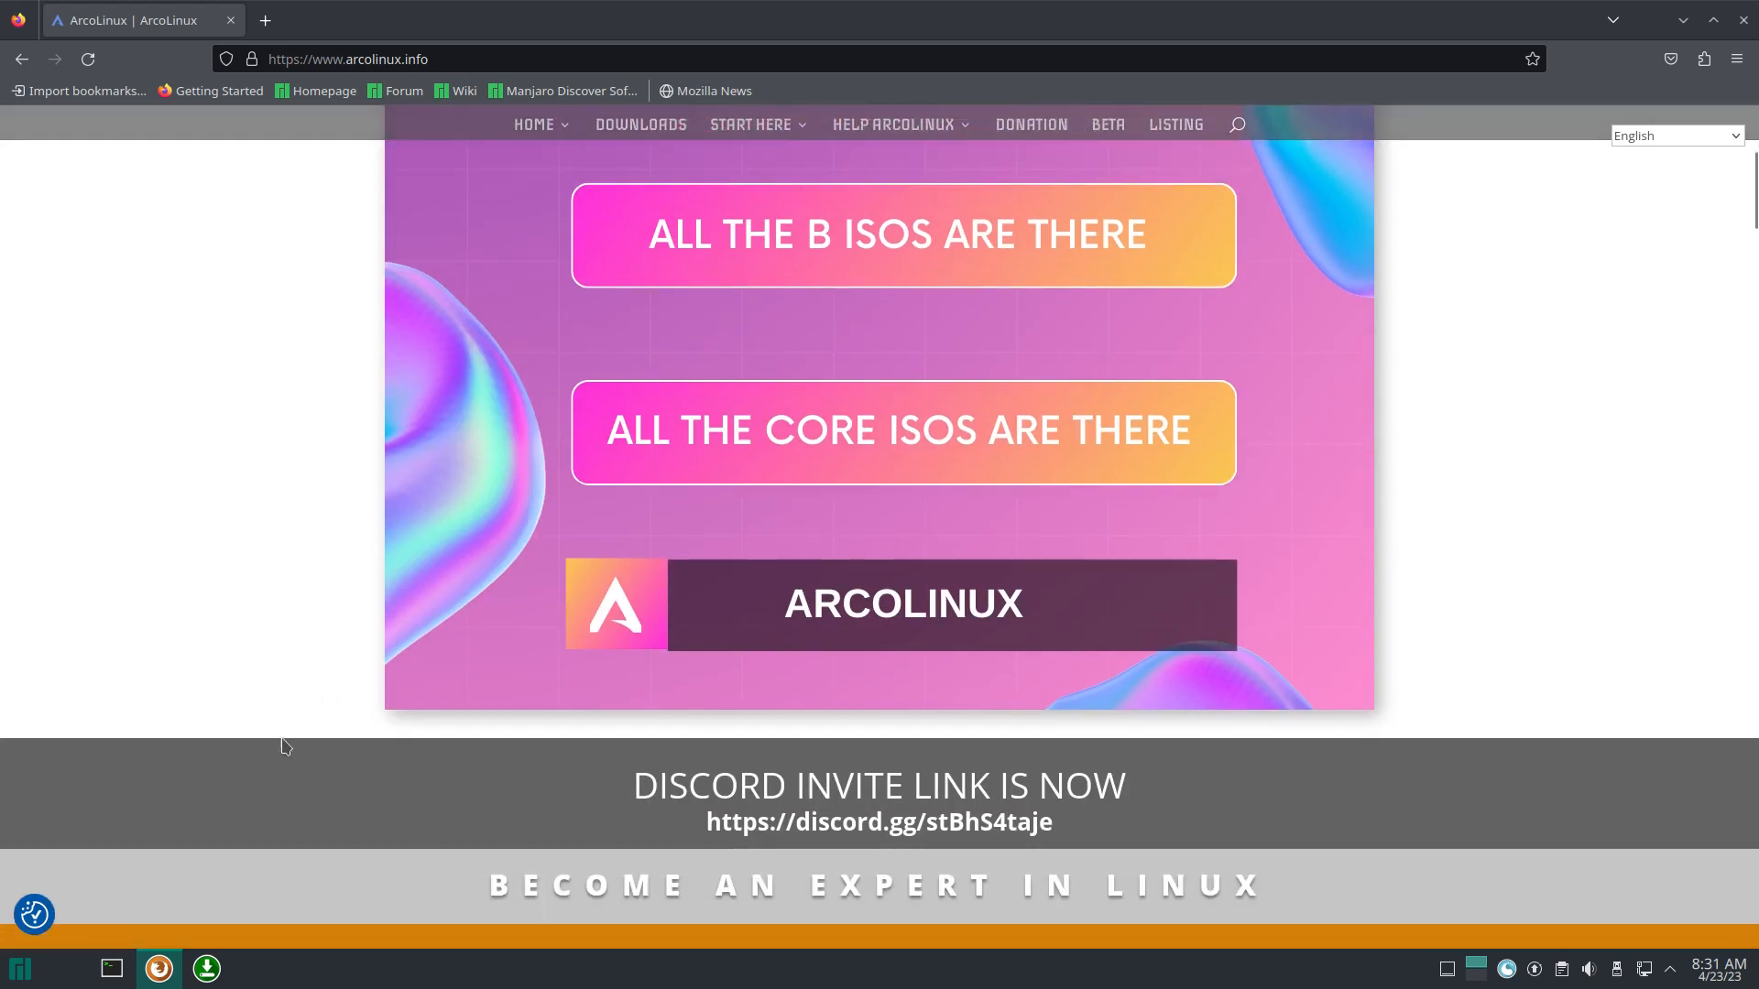
pyautogui.scroll(-3, 282, 740)
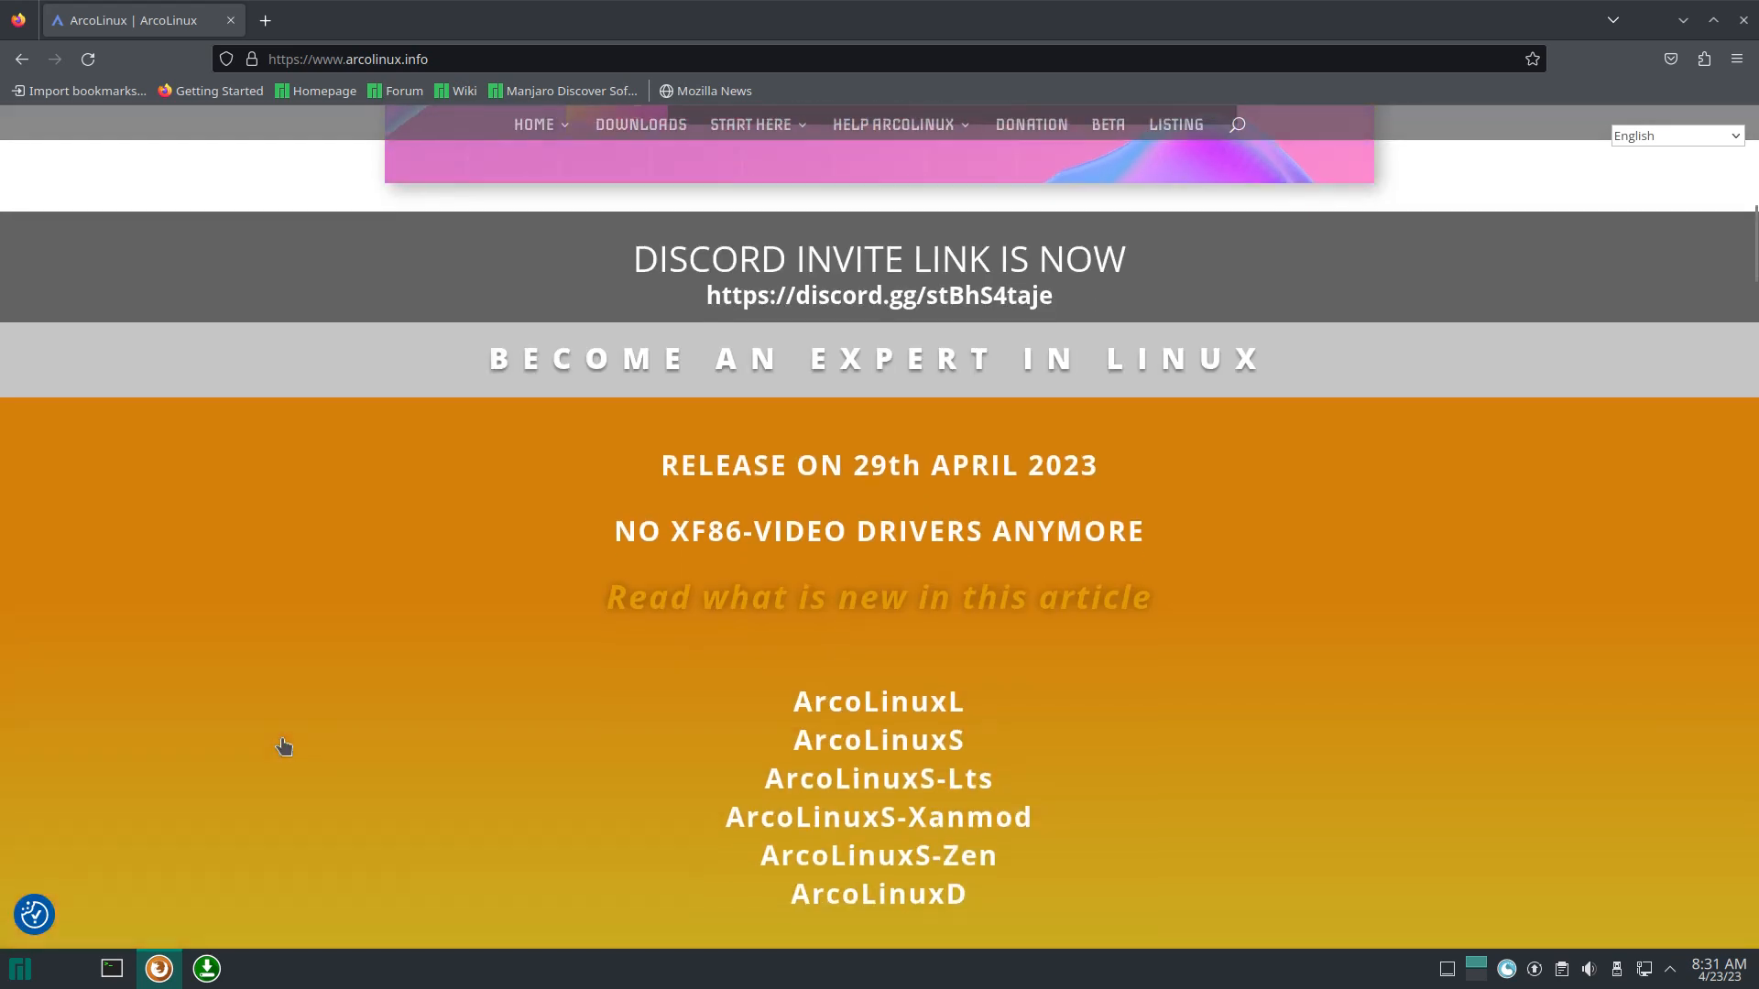
pyautogui.scroll(-4, 282, 742)
pyautogui.scroll(4, 282, 740)
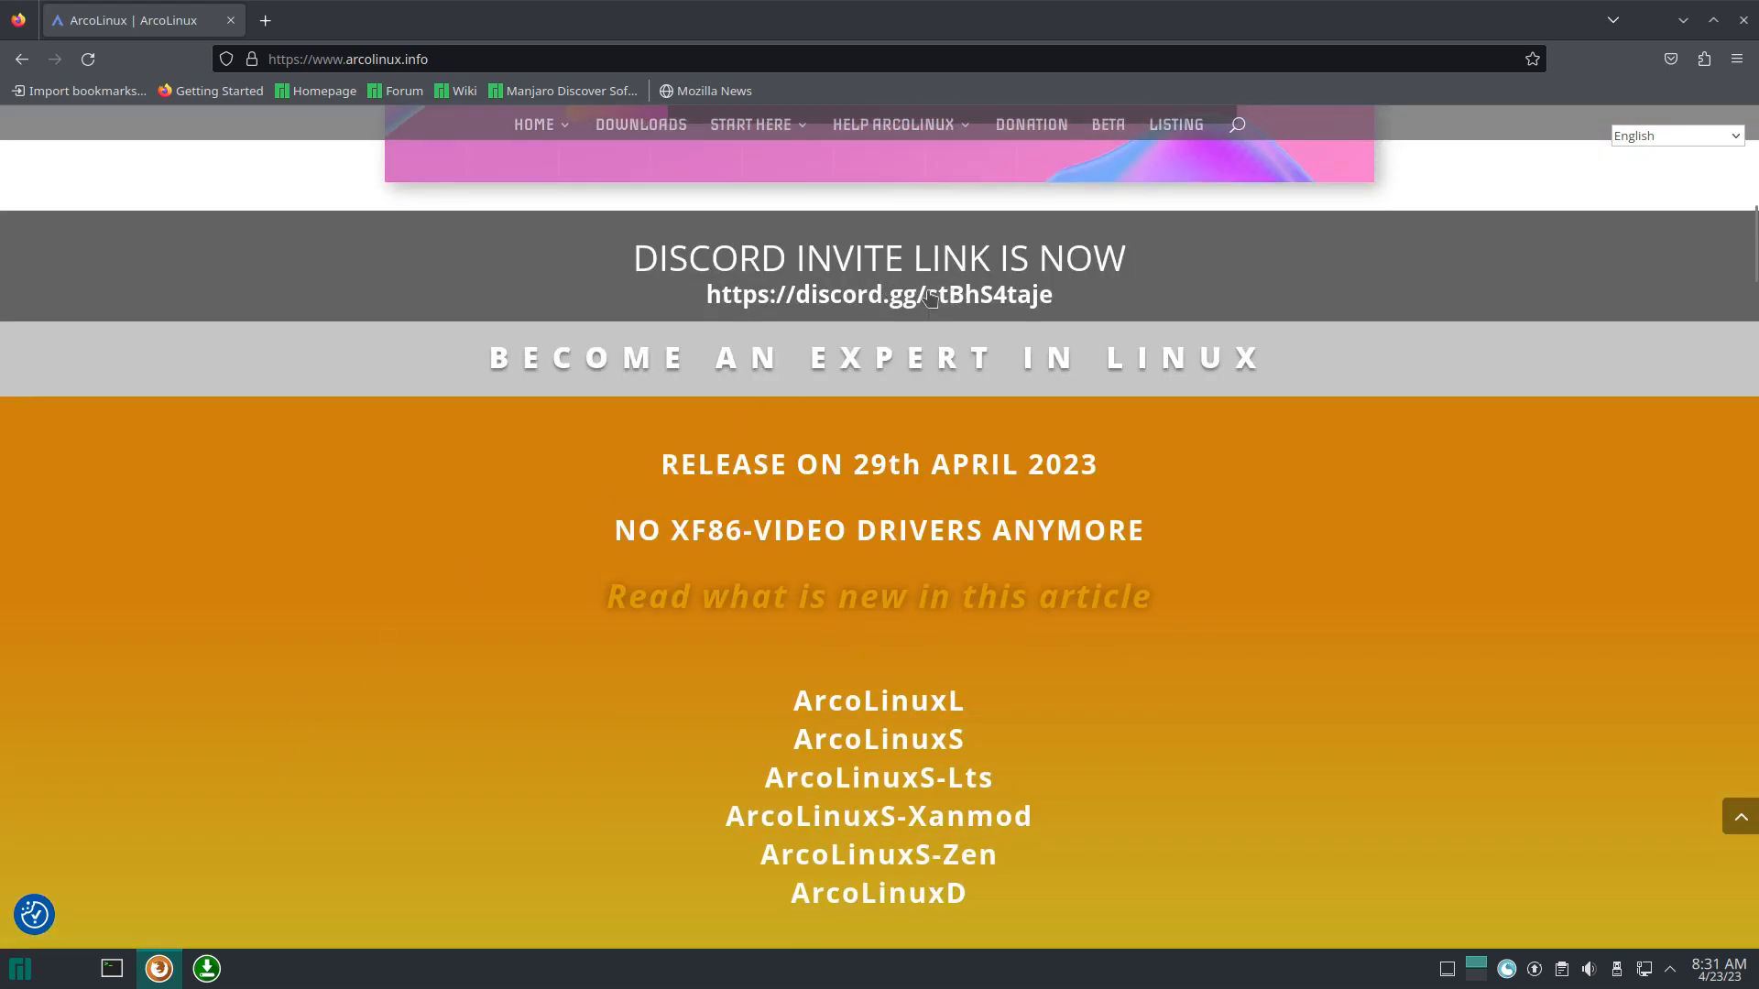
pyautogui.scroll(-1, 341, 666)
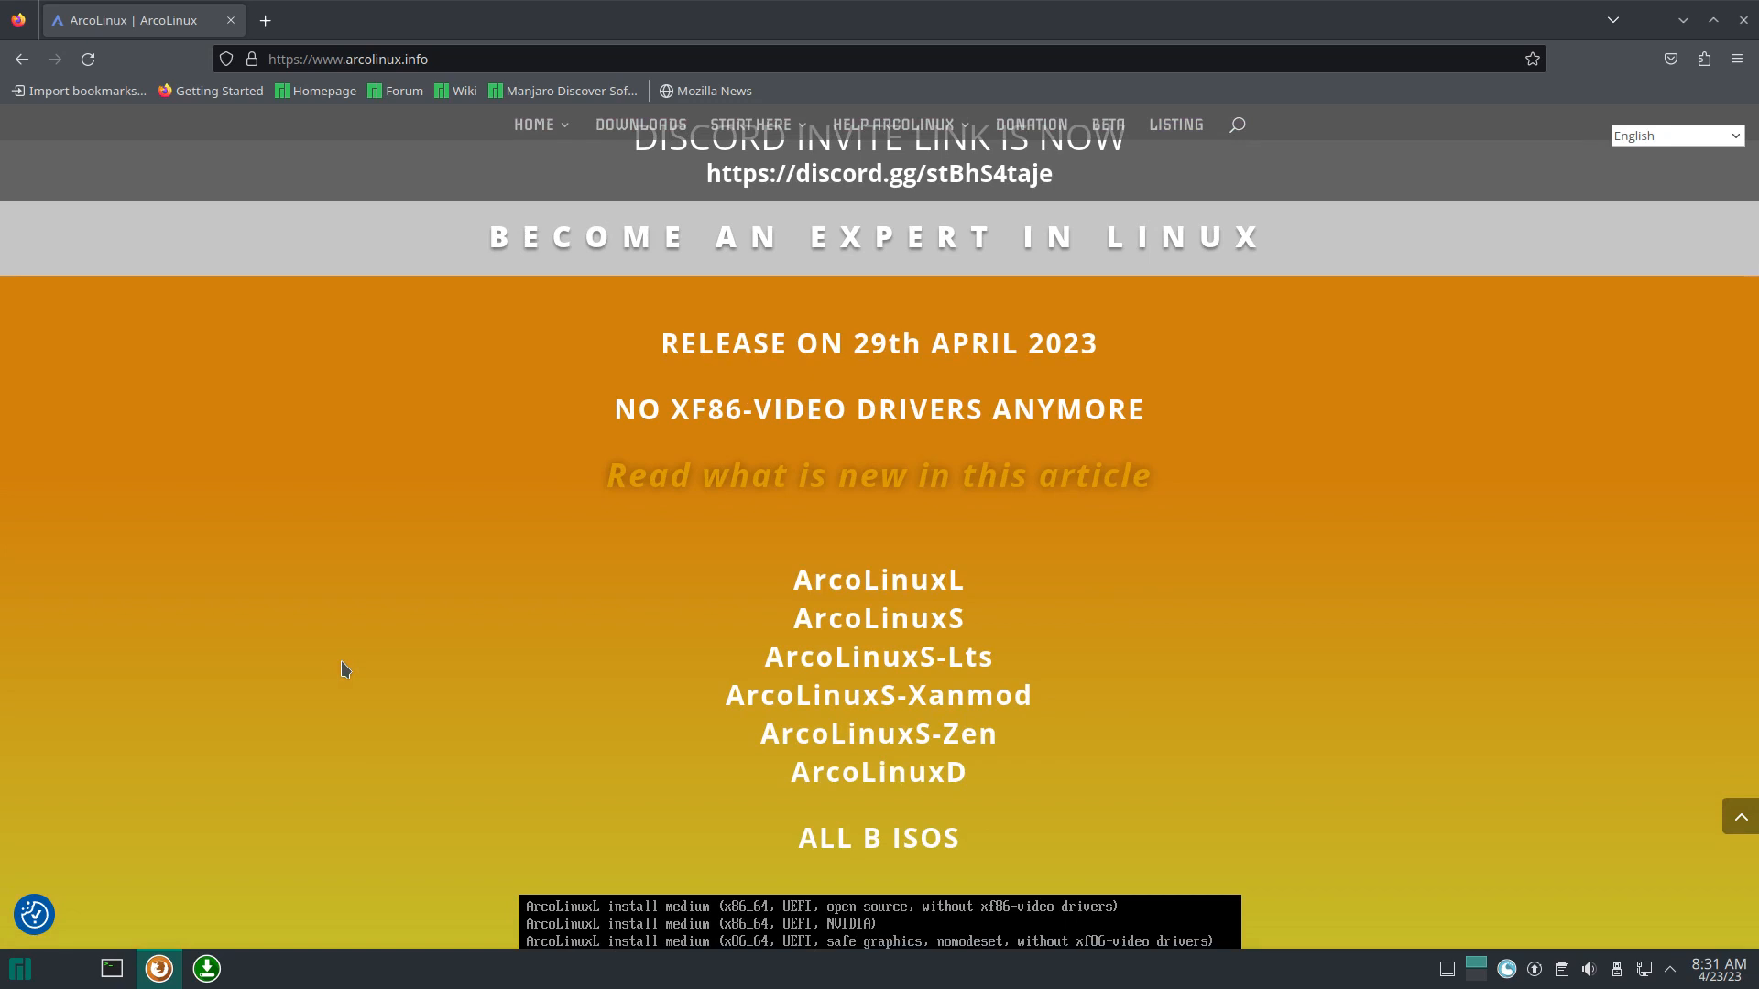
pyautogui.scroll(-6, 354, 744)
pyautogui.scroll(1, 354, 744)
pyautogui.scroll(-5, 354, 744)
pyautogui.scroll(-15, 354, 744)
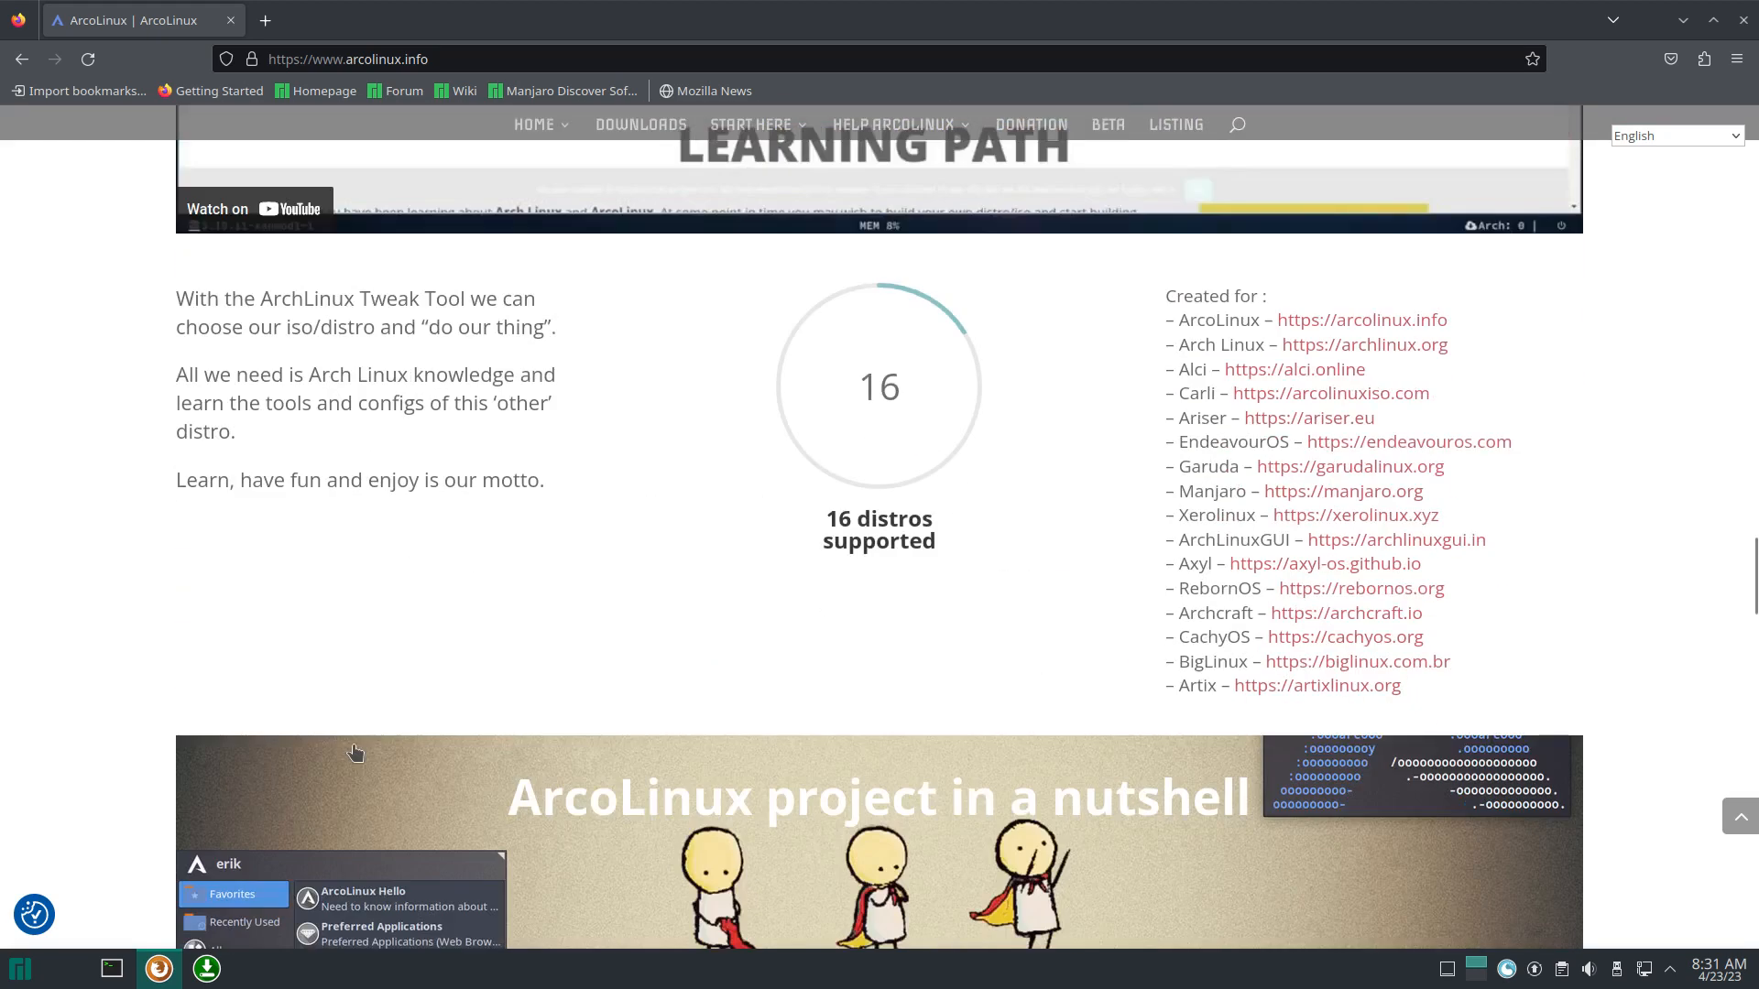
pyautogui.scroll(-18, 355, 753)
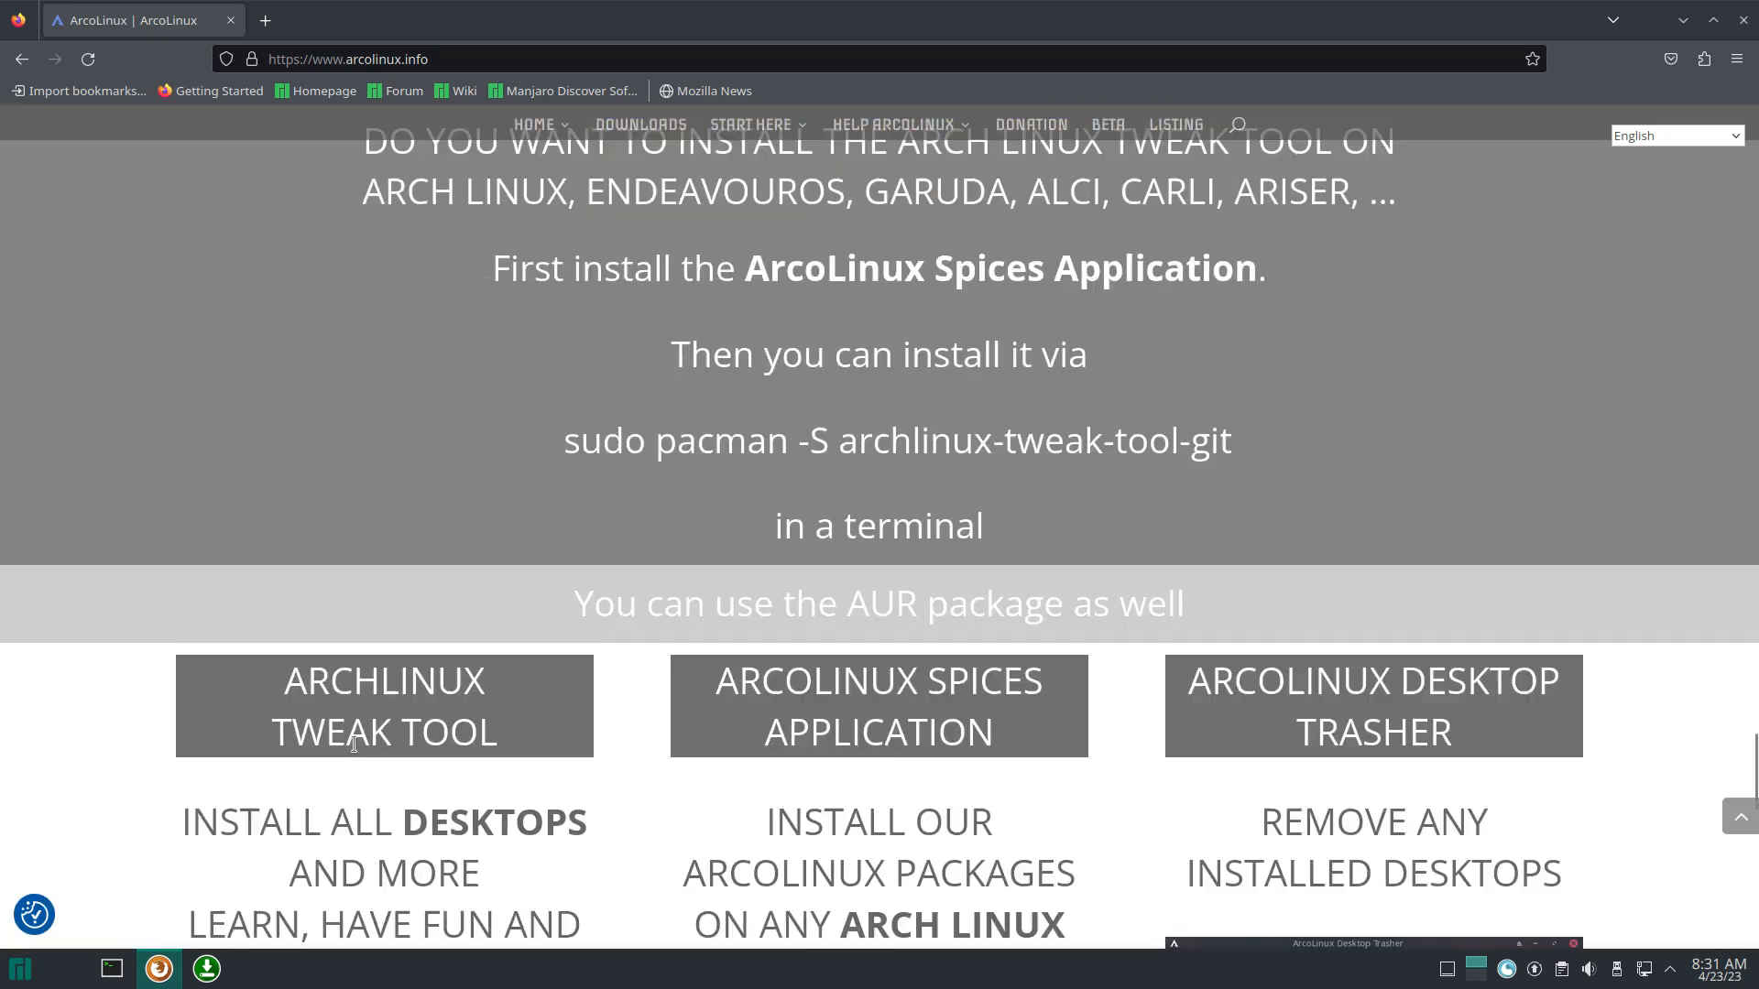
pyautogui.scroll(-4, 354, 744)
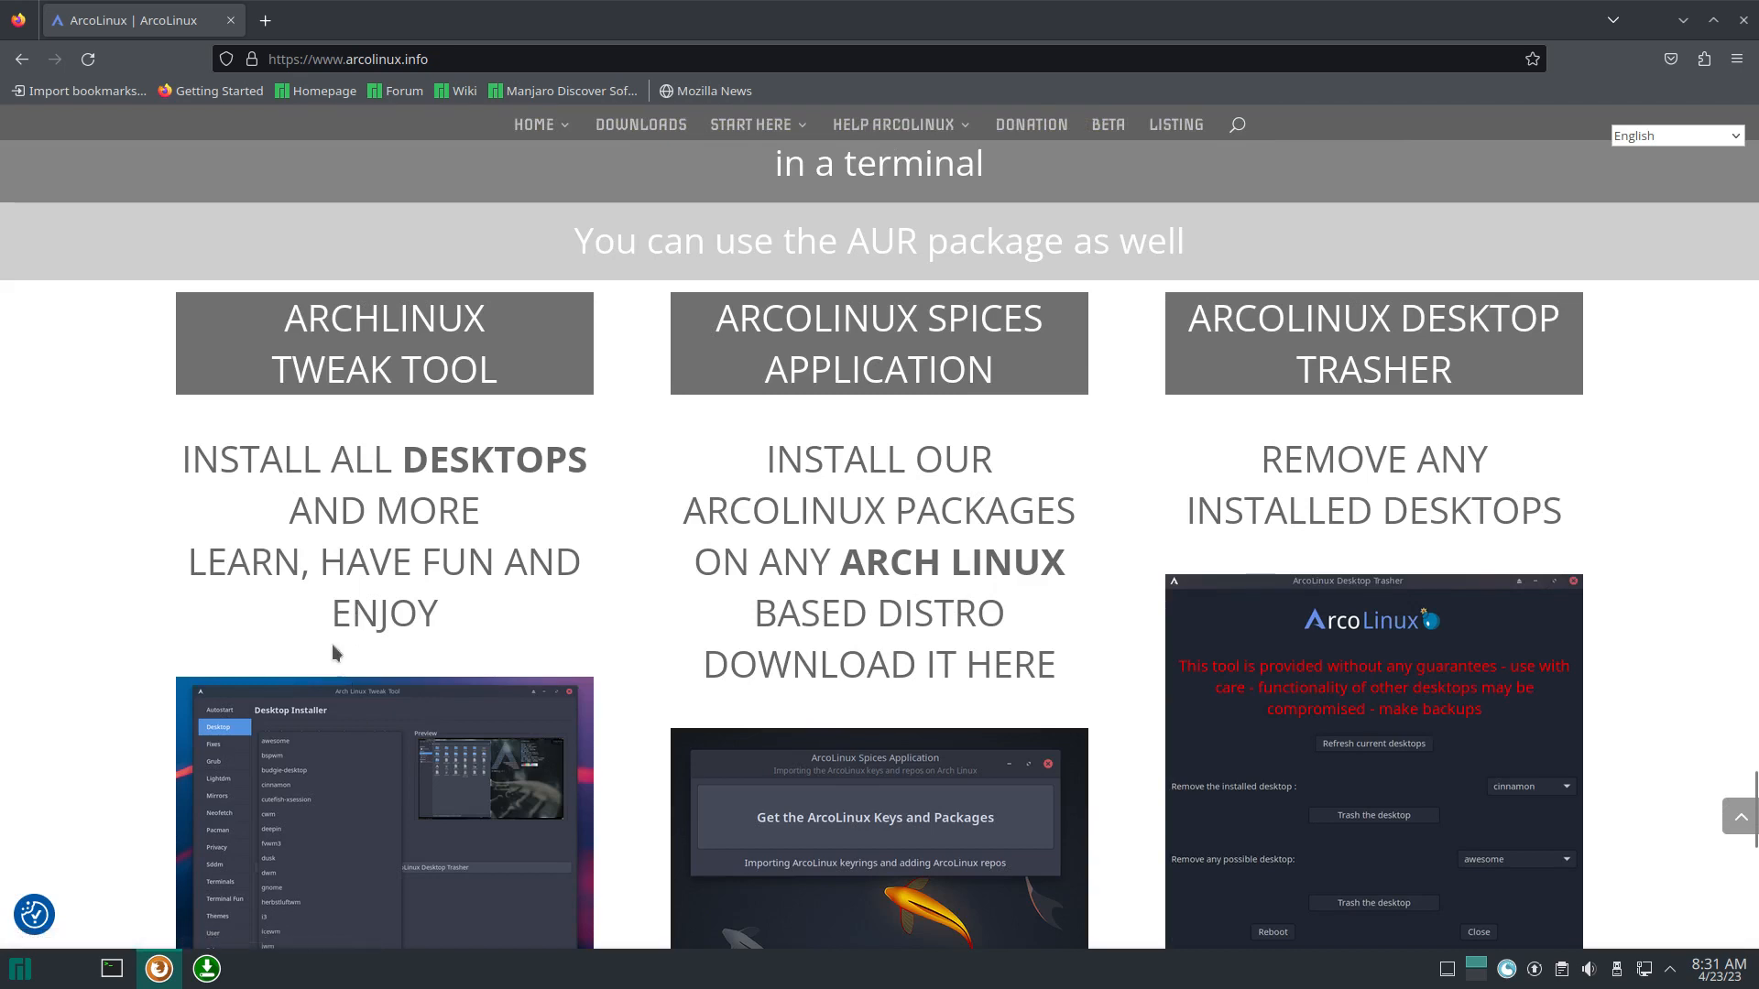
pyautogui.scroll(-4, 322, 678)
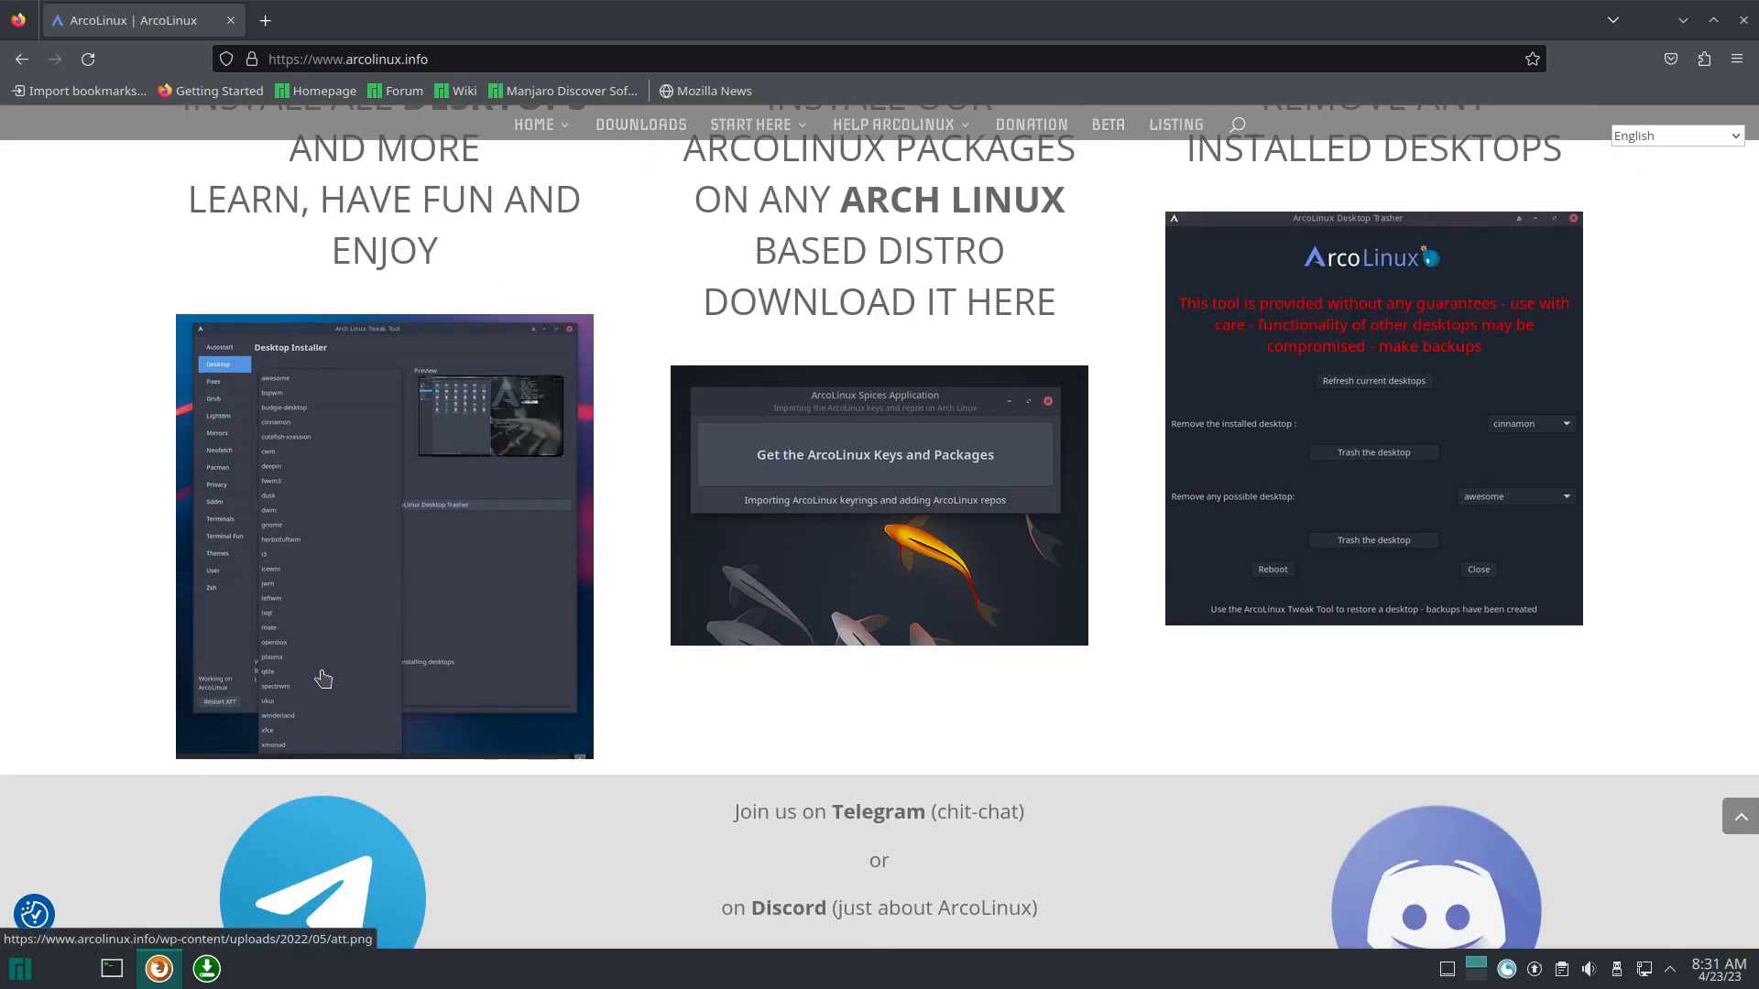
pyautogui.scroll(1, 323, 678)
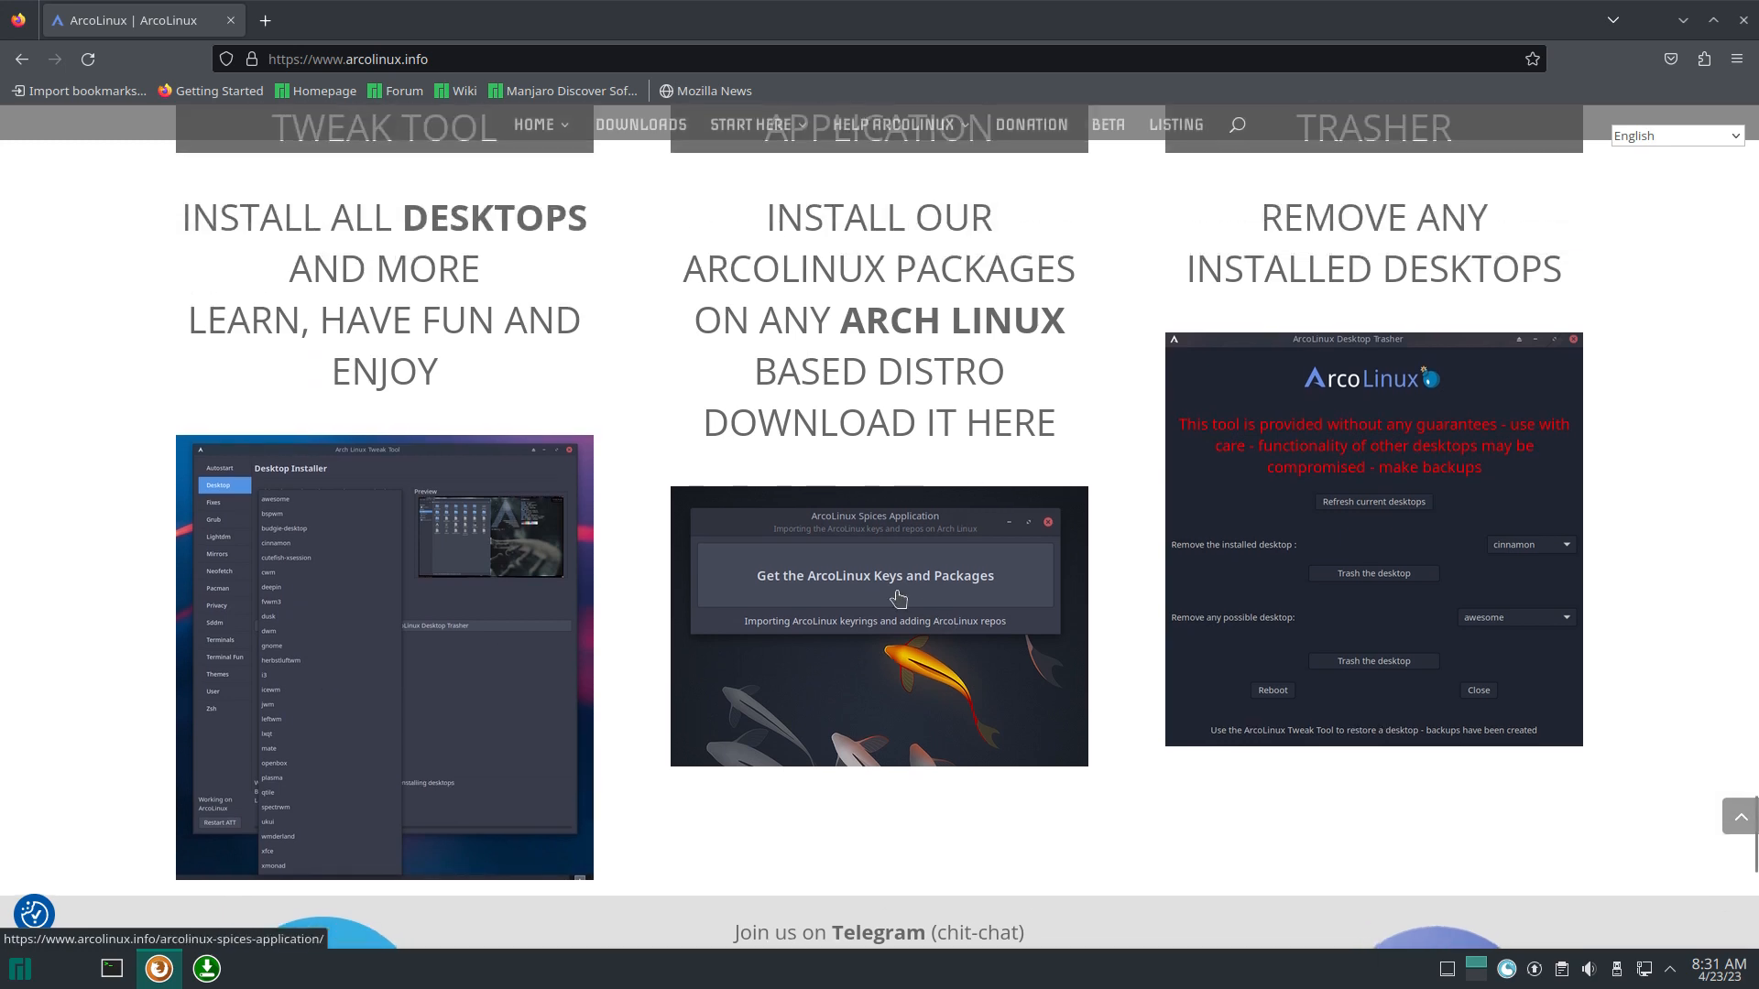
pyautogui.click(852, 577)
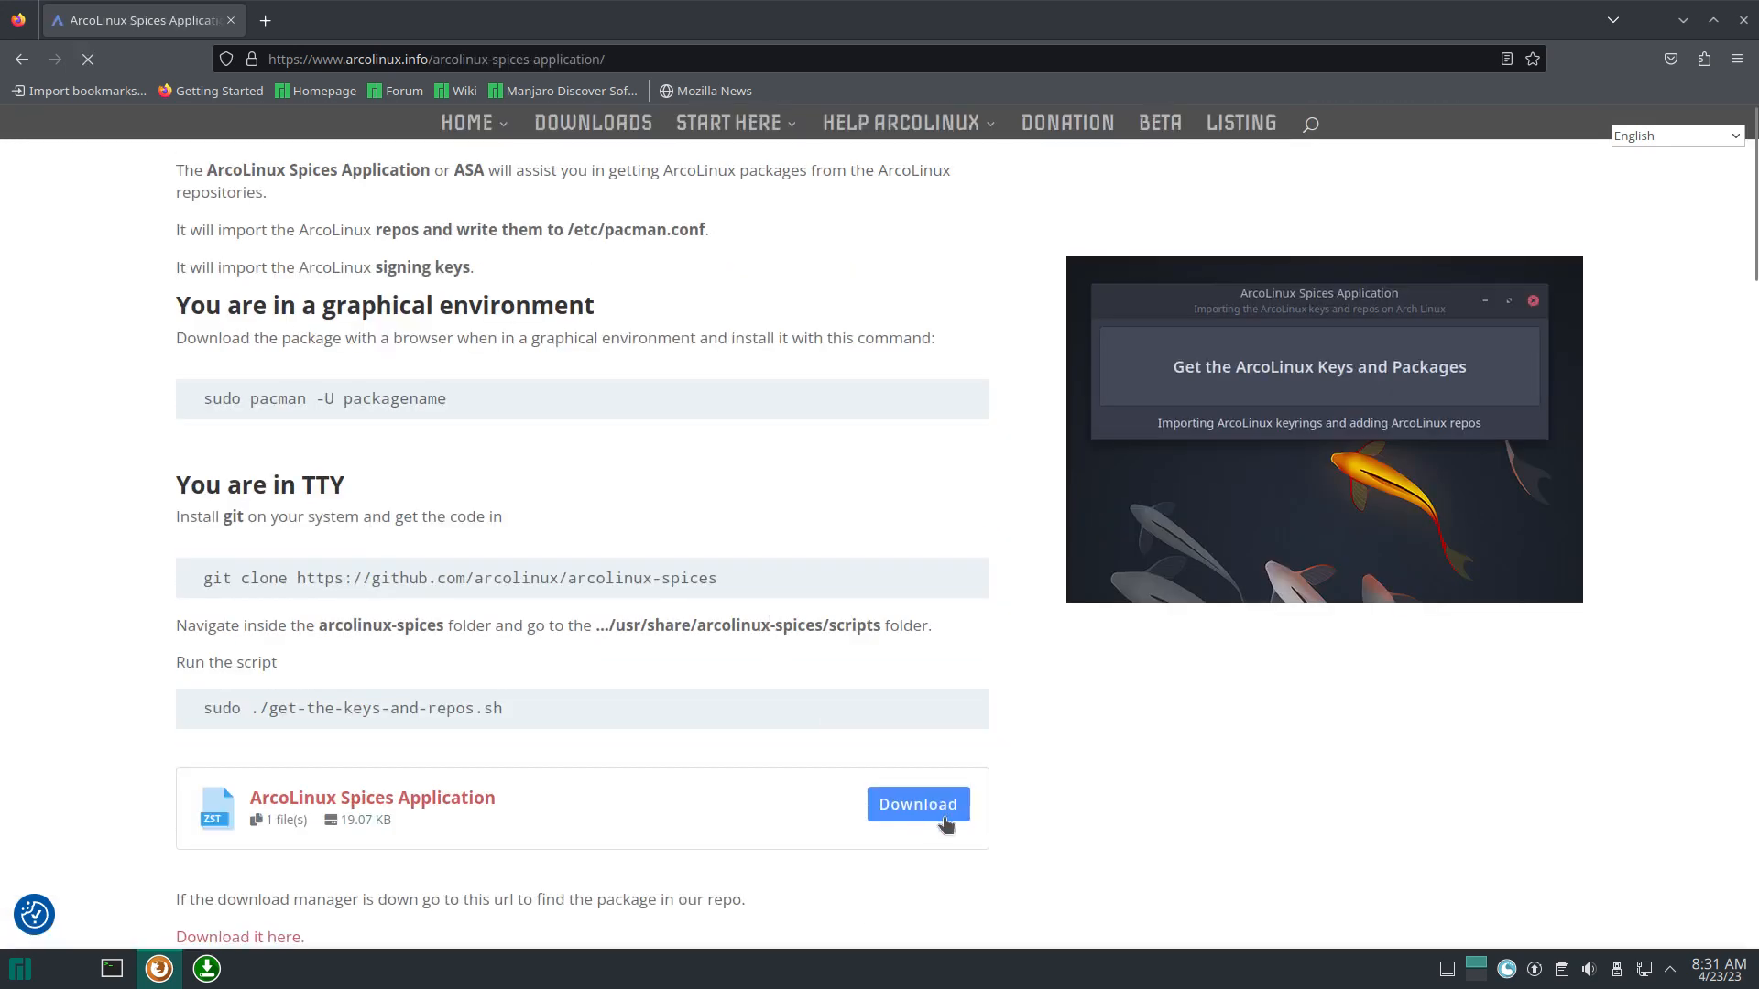
pyautogui.click(918, 804)
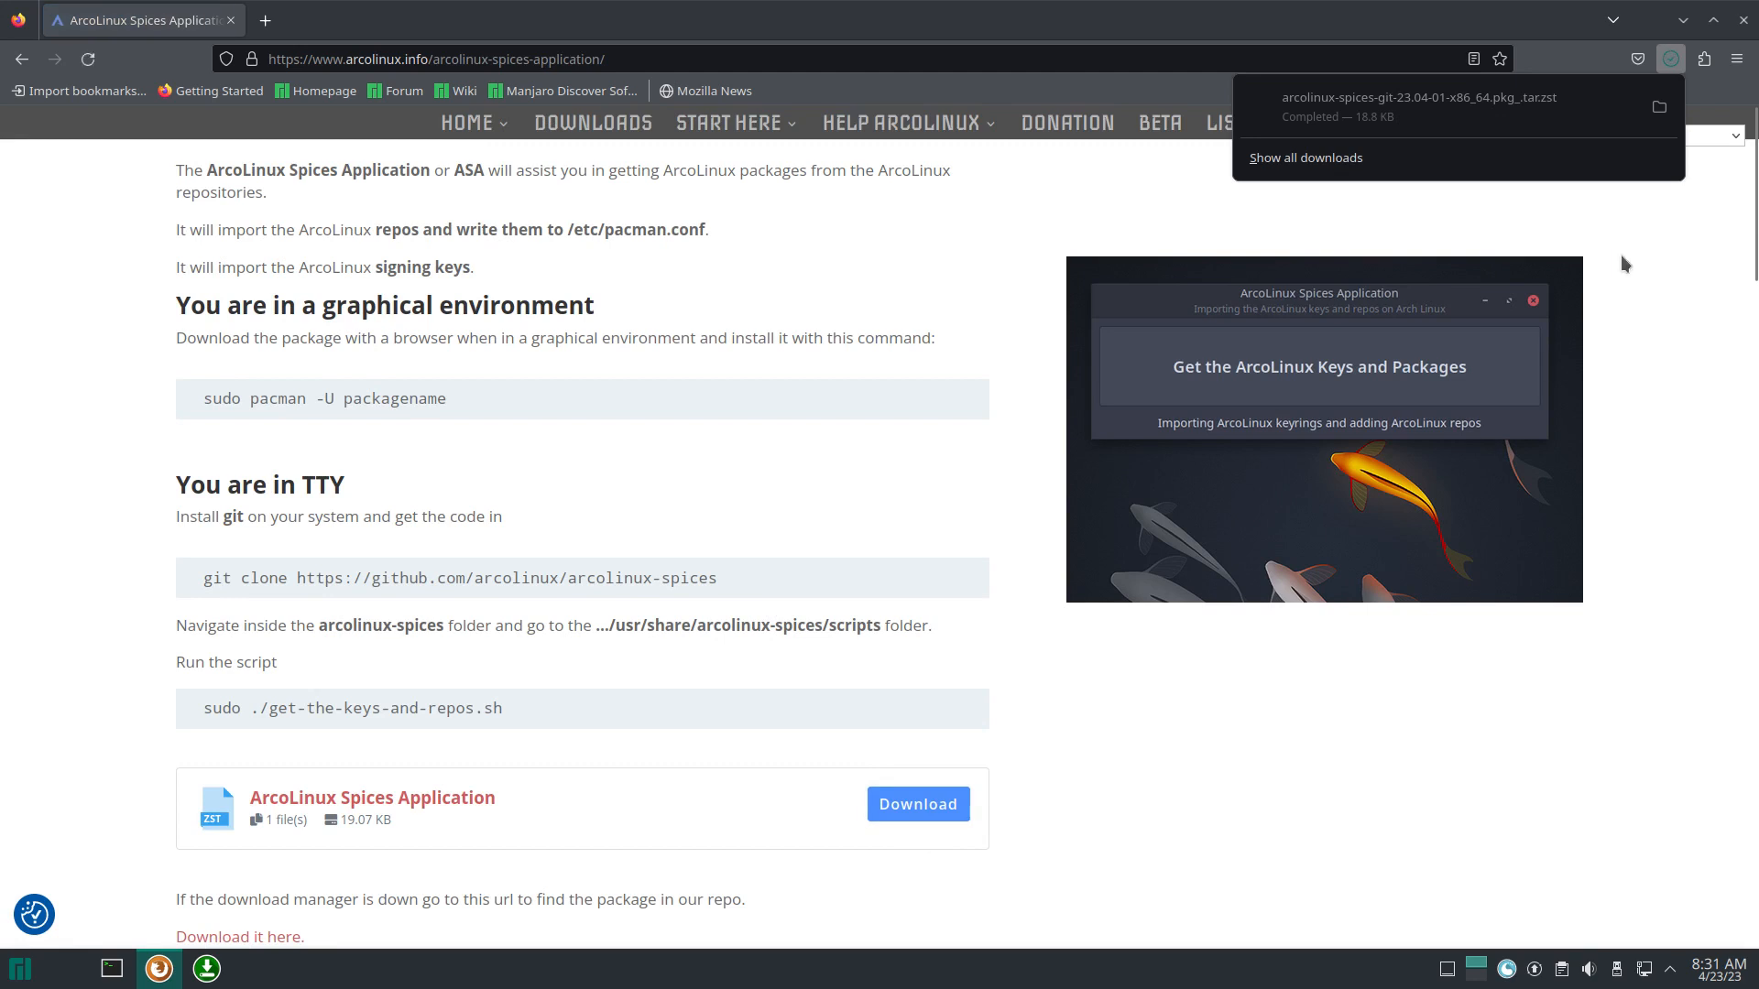
pyautogui.click(1659, 107)
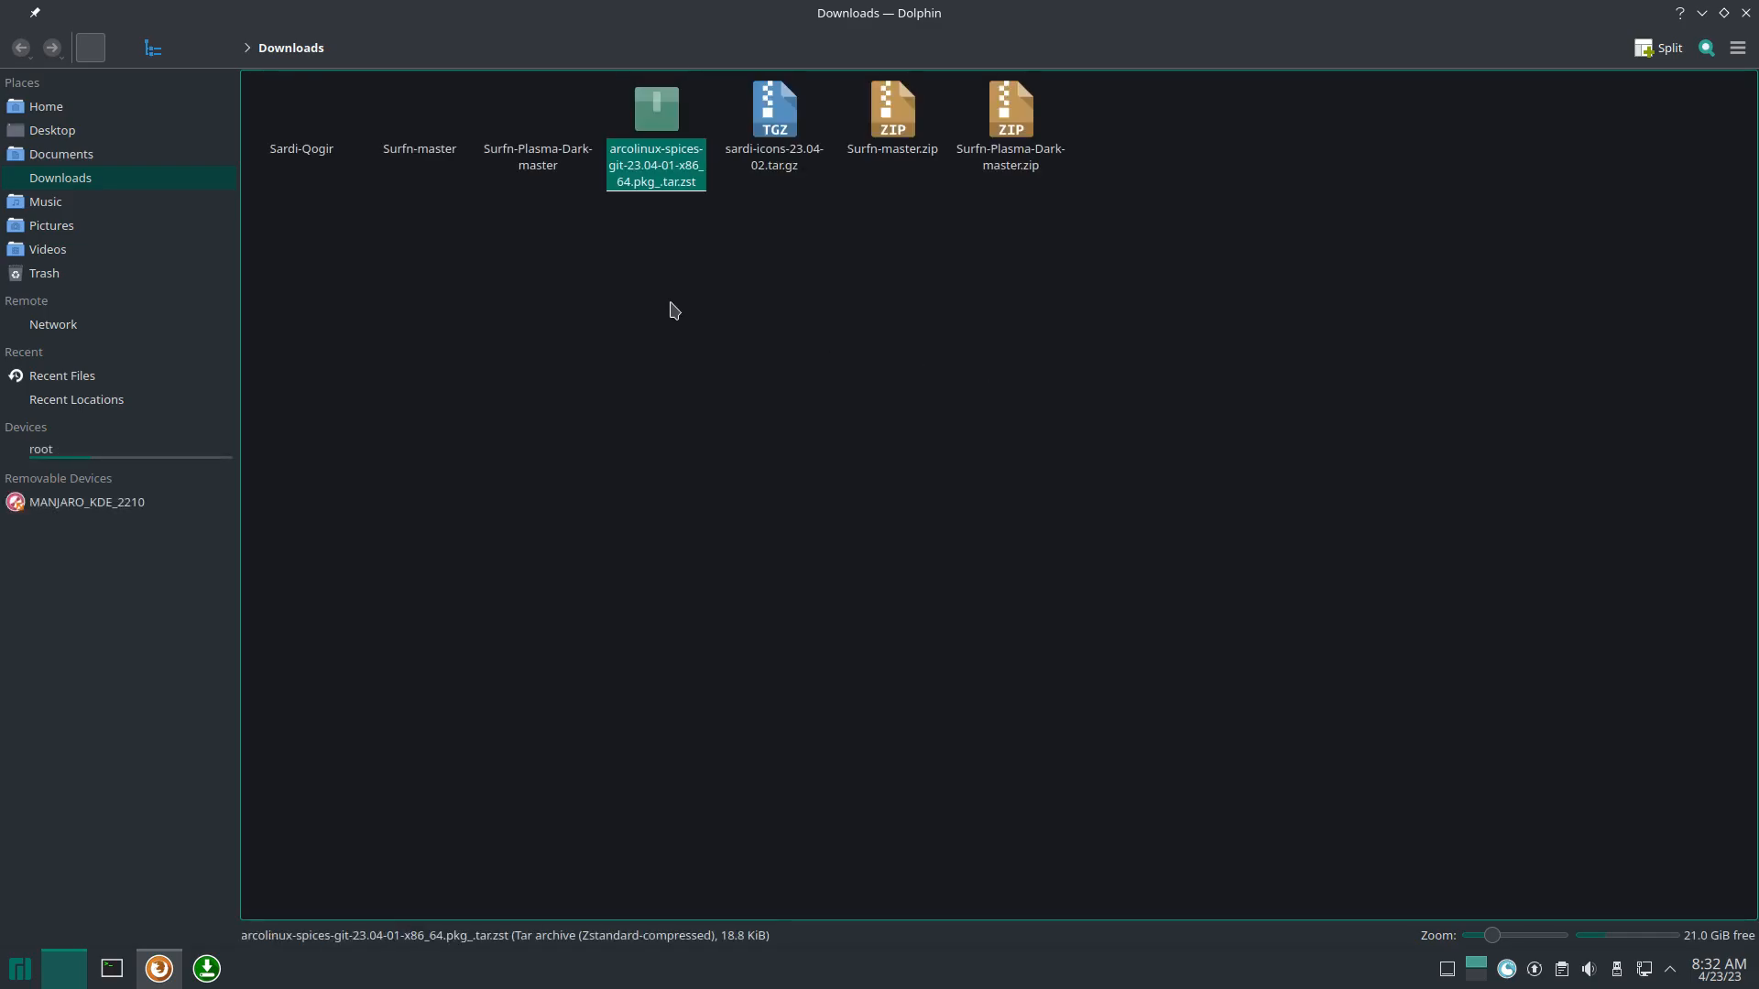
# Step: Trash every download except the Spices package, then open a terminal in Downloads
pyautogui.hotkey('ctrl', 'a')
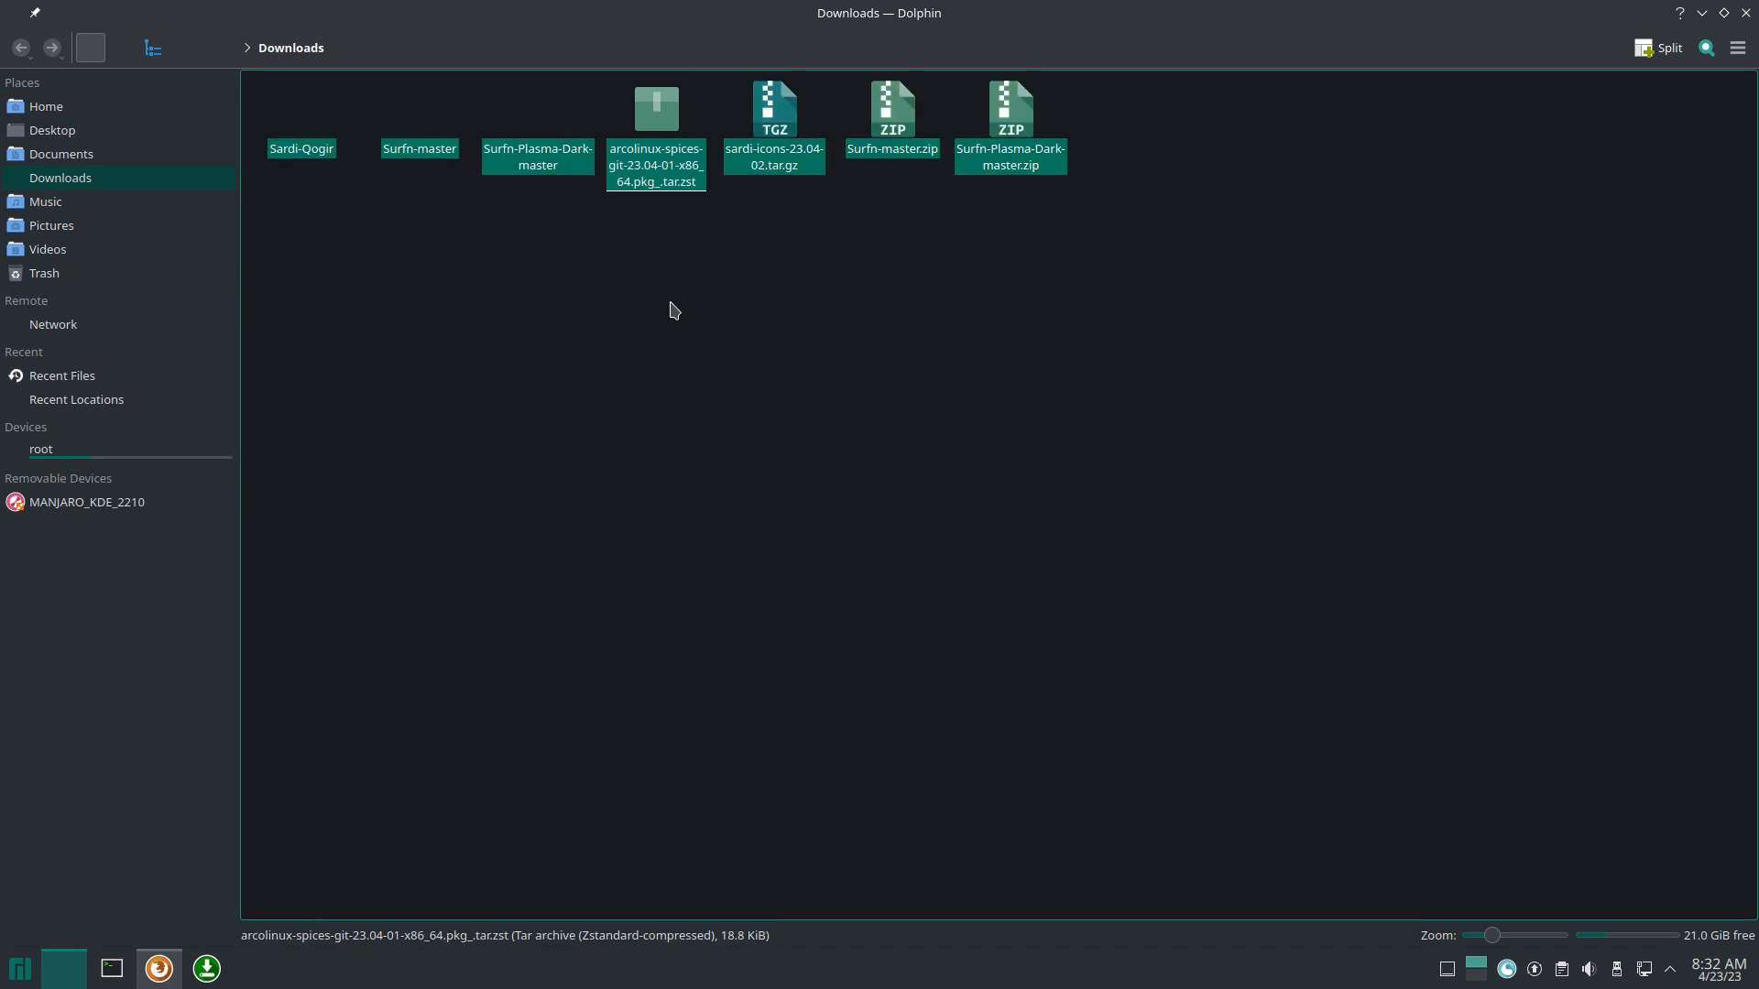
pyautogui.click(639, 89)
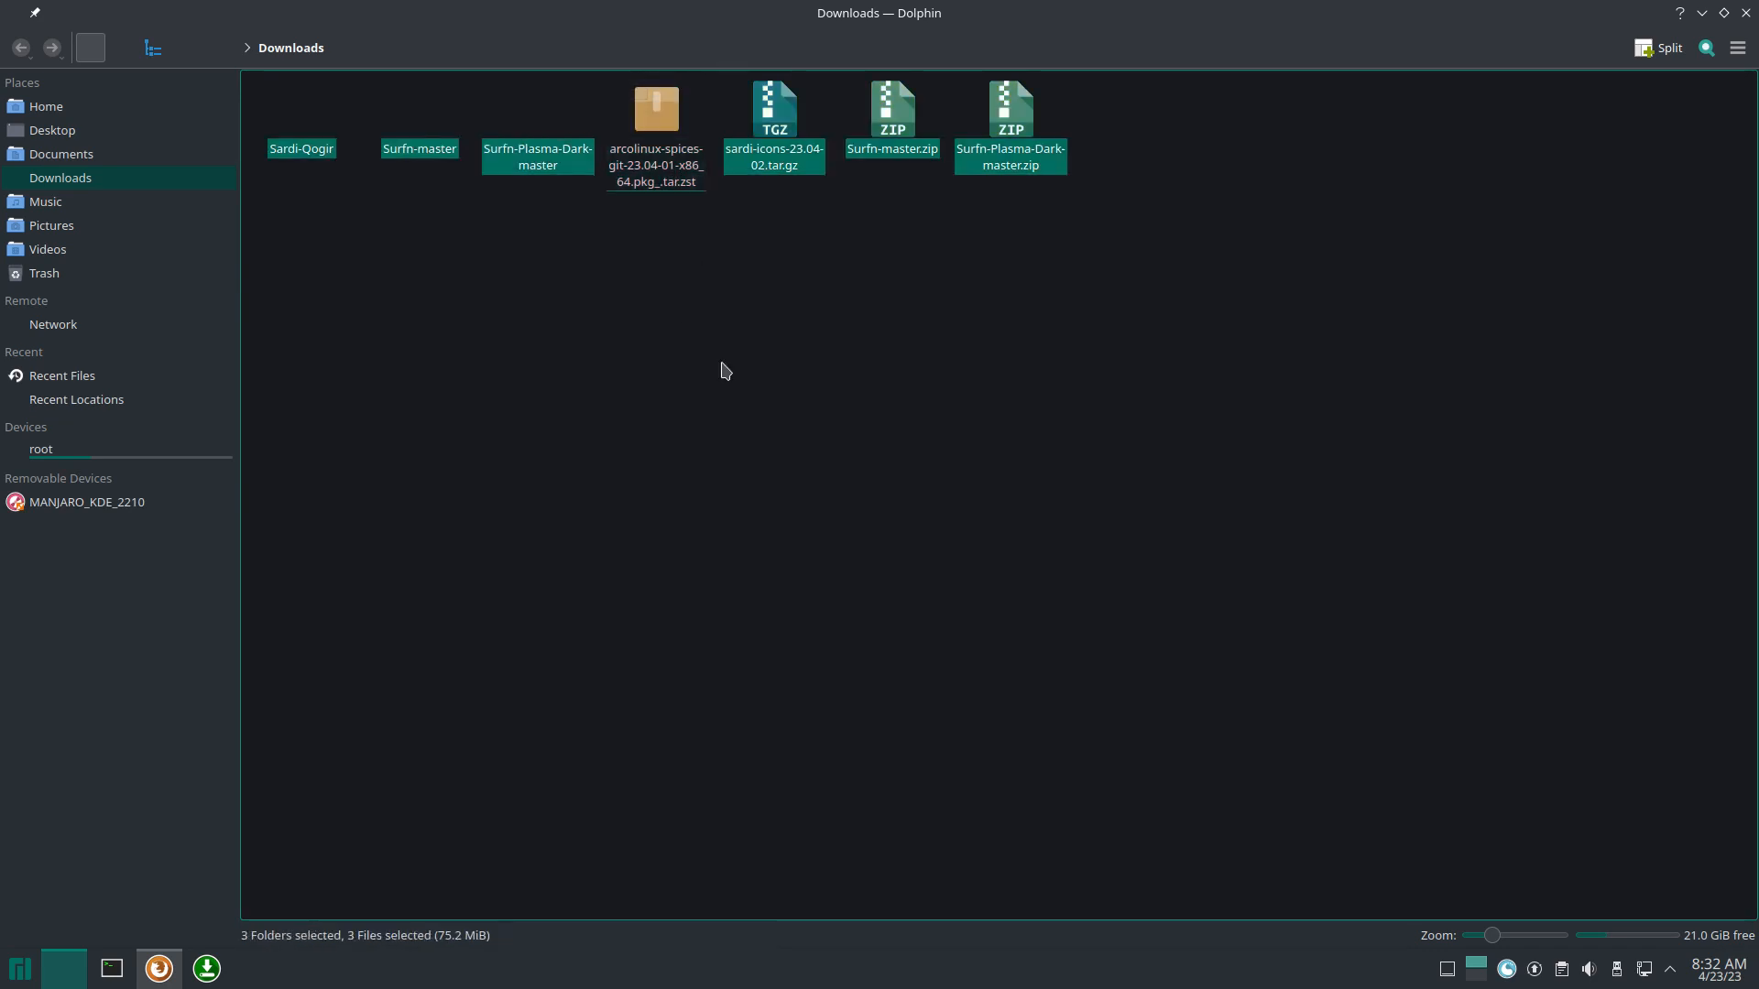
pyautogui.press('Delete')
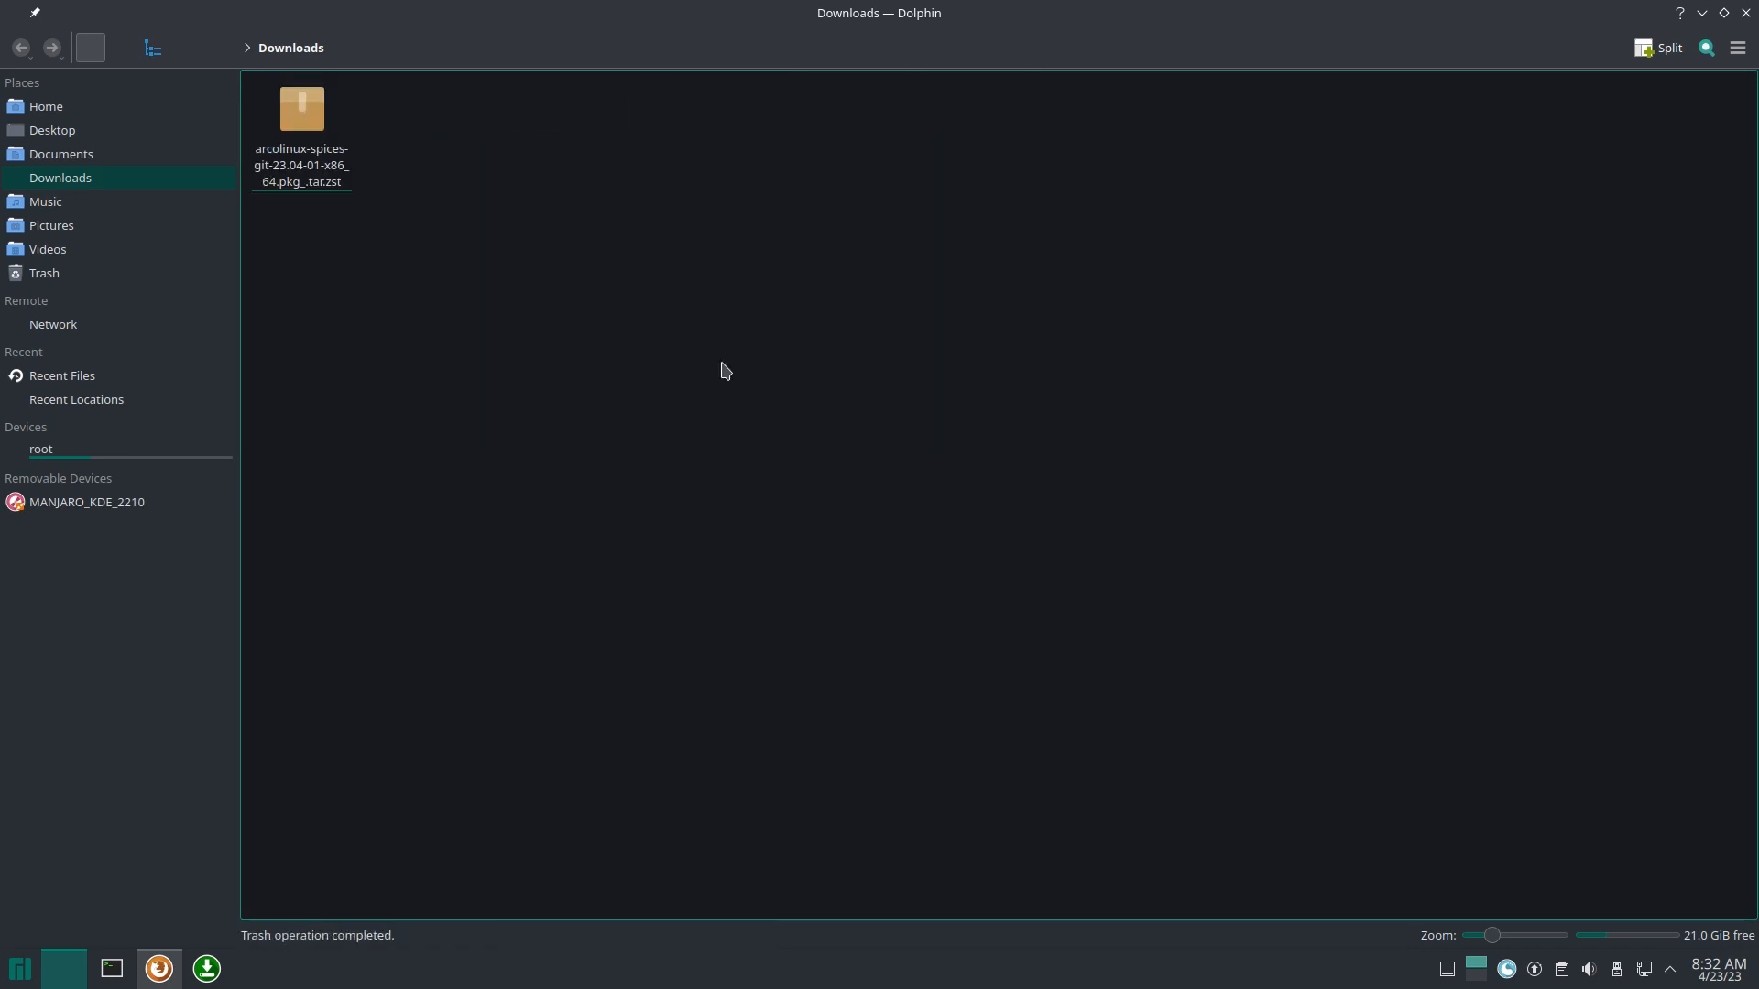
pyautogui.rightClick(308, 115)
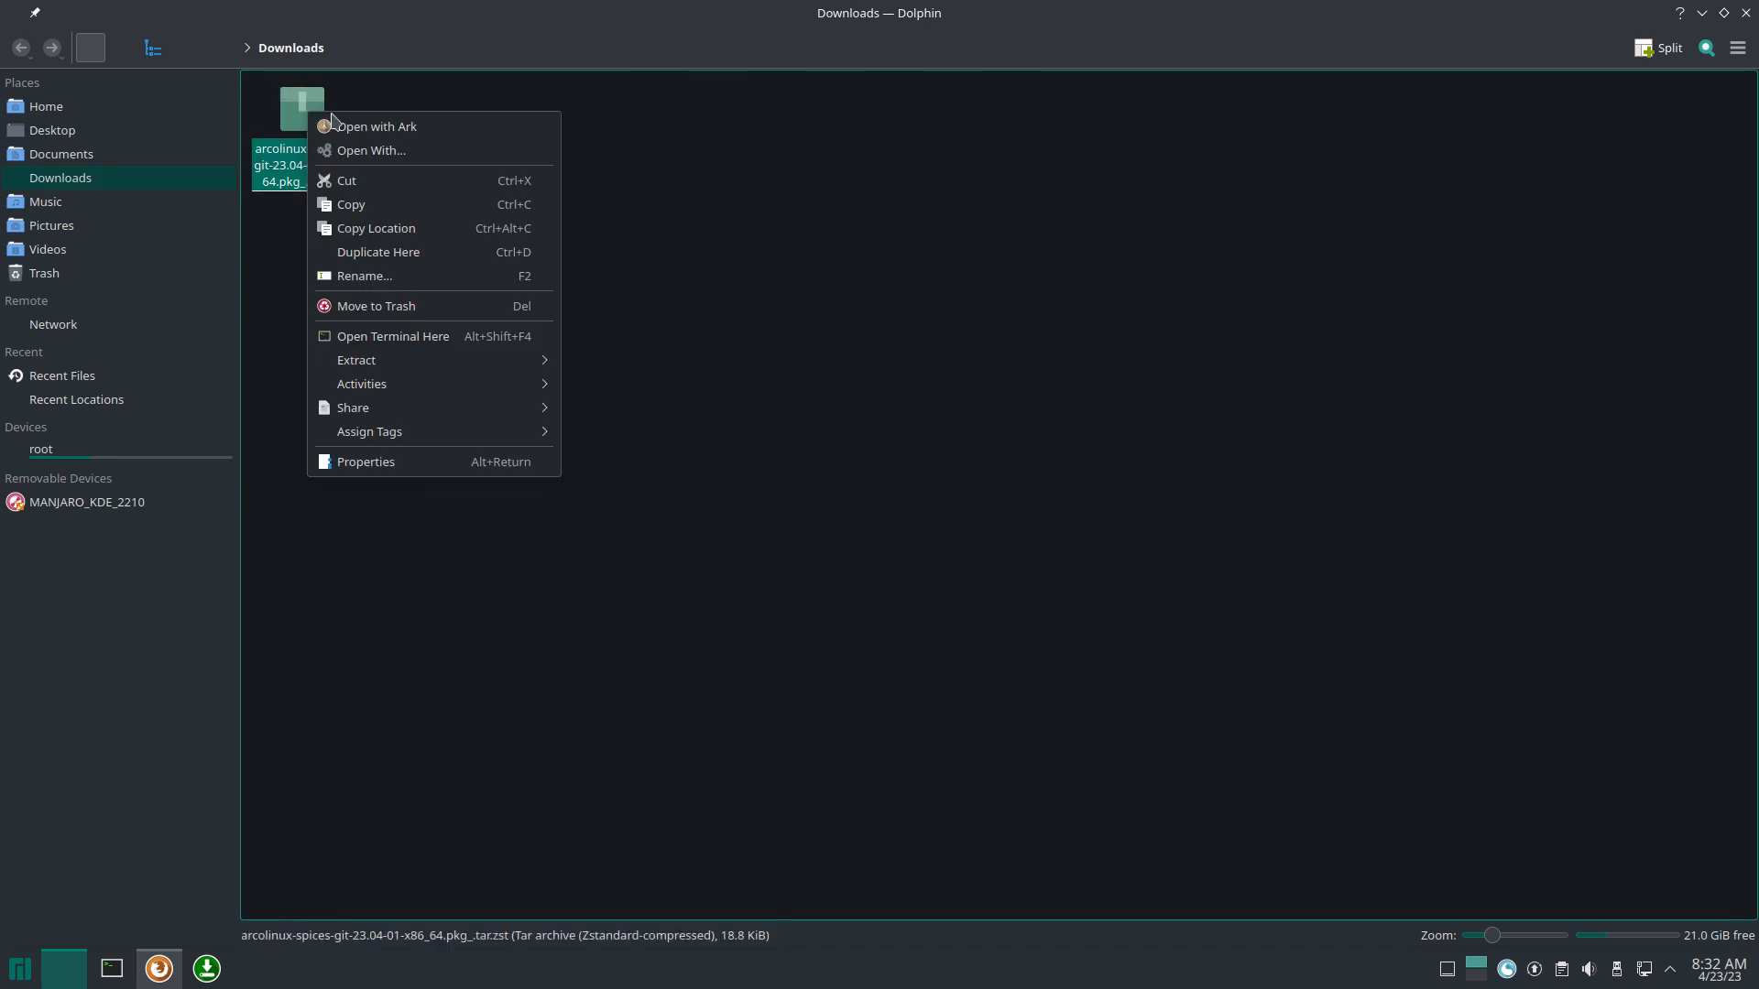
pyautogui.click(479, 338)
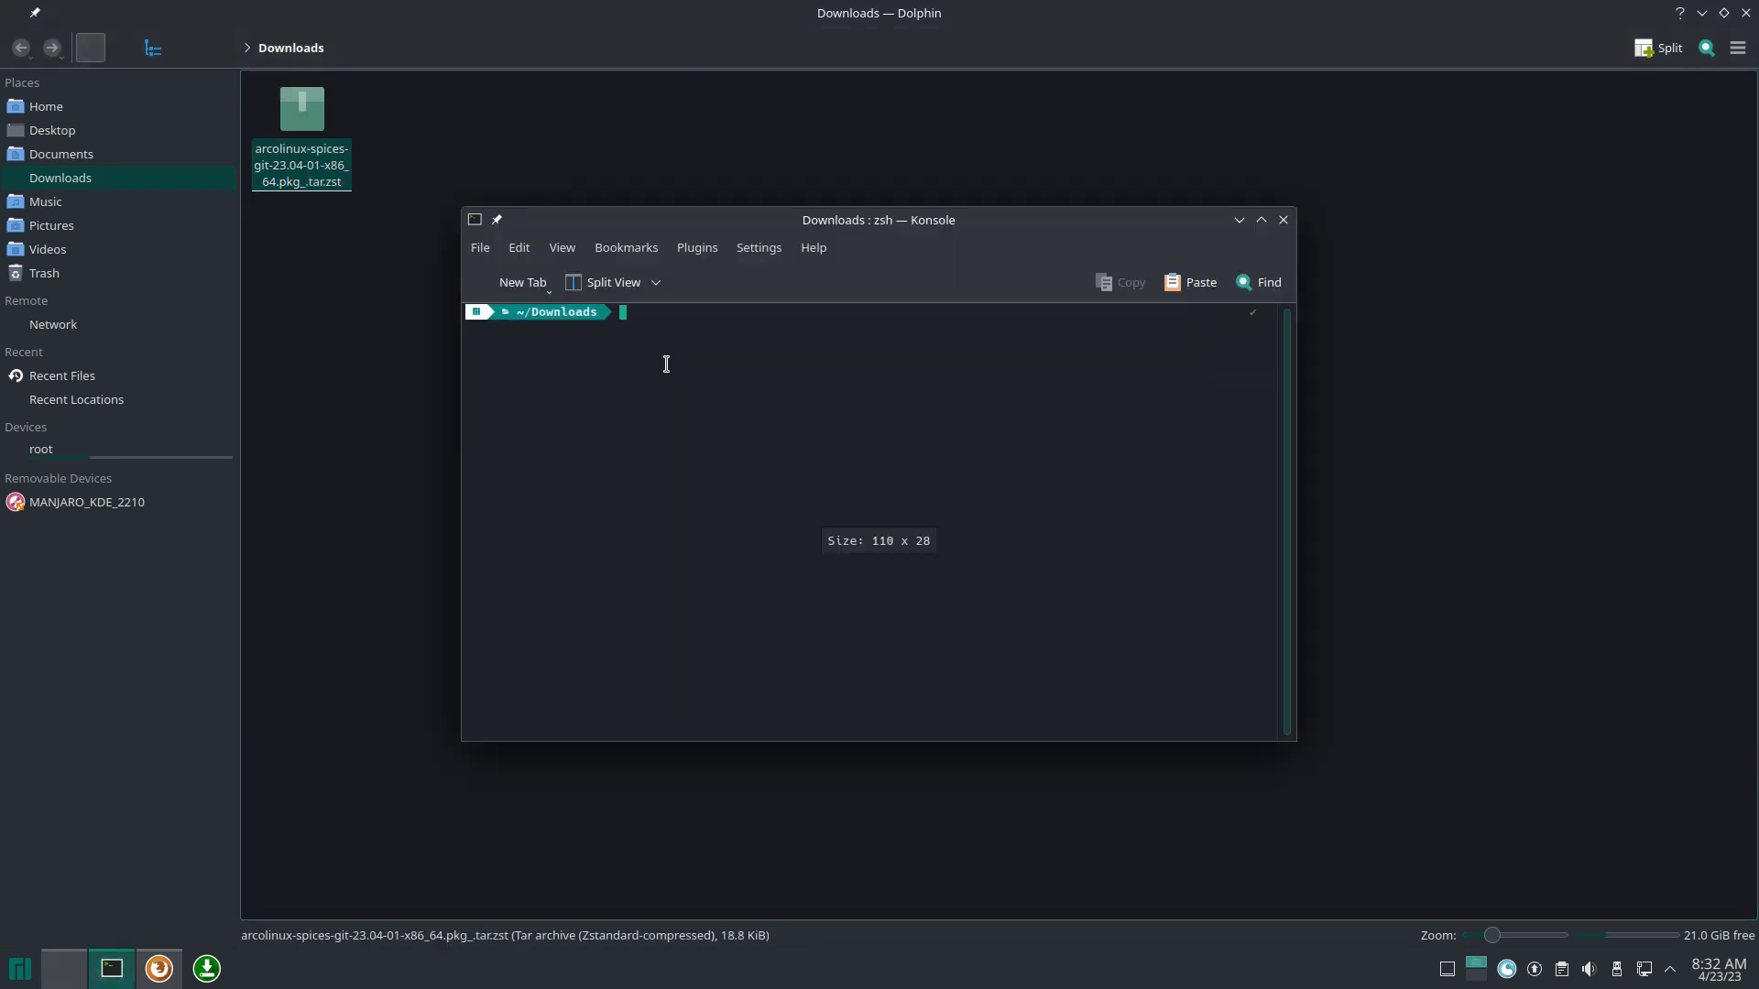
# Step: Install the arcolinux-spices package file with sudo pacman -U
pyautogui.write('sudo pacman')
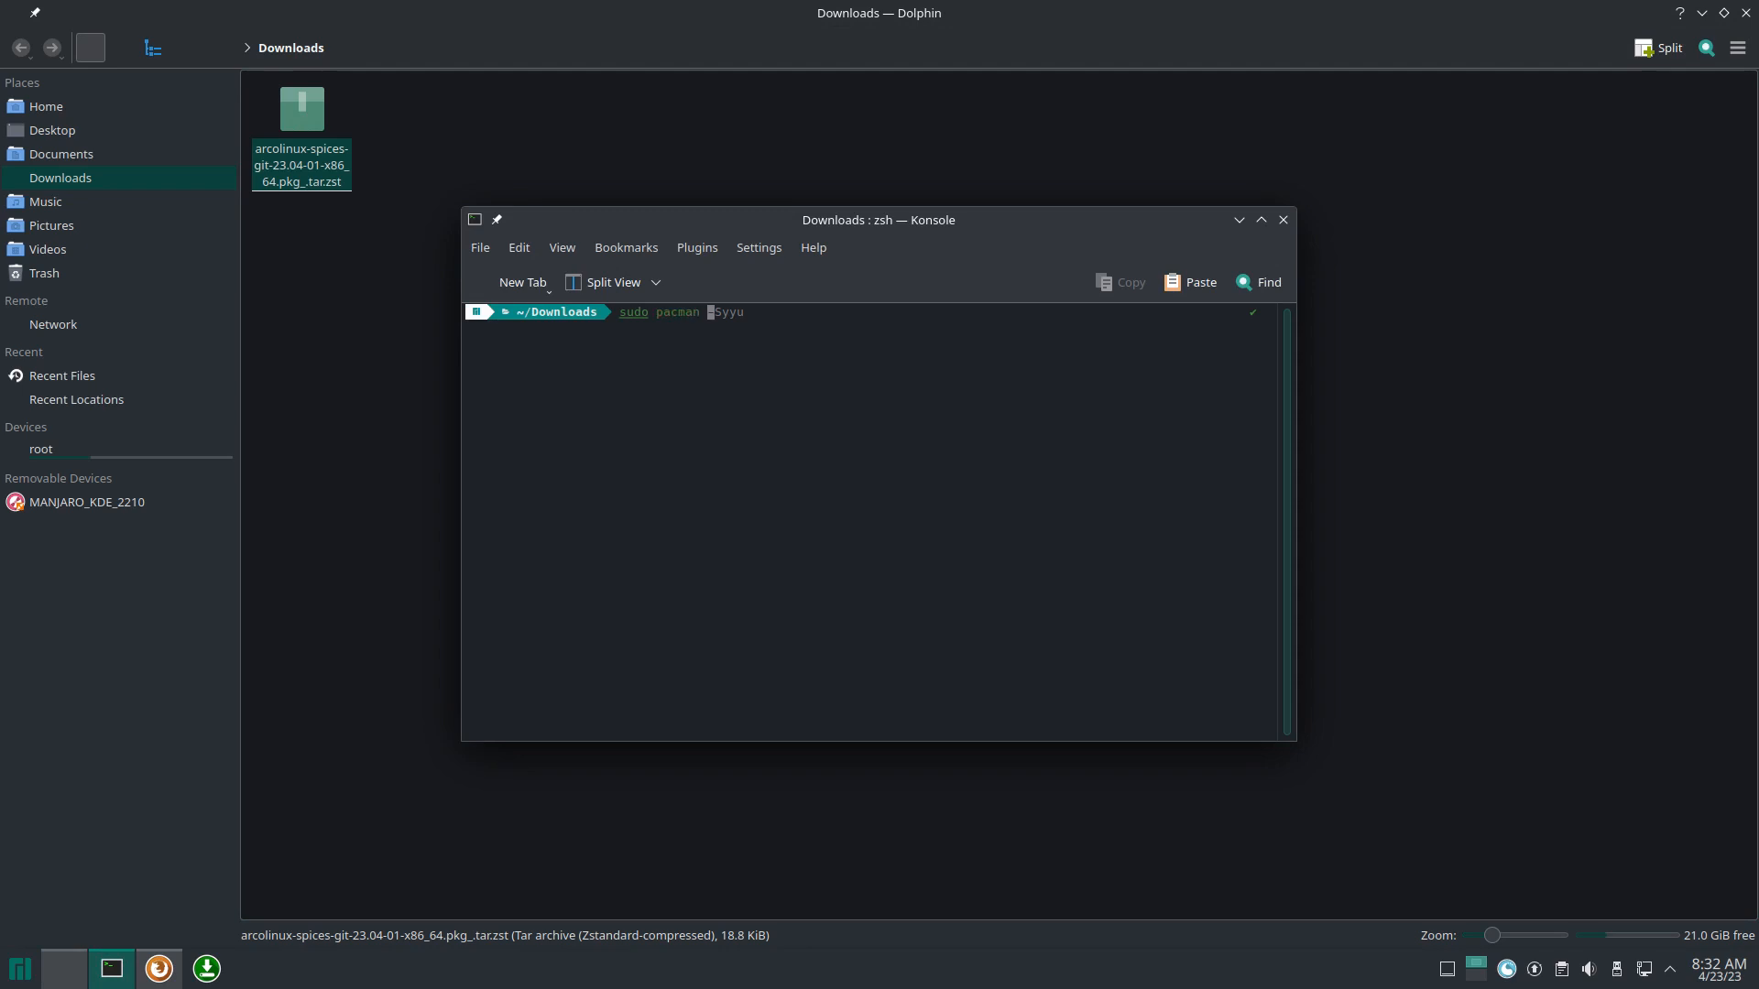
pyautogui.write(' -U arco')
pyautogui.press('Tab')
pyautogui.press('Return')
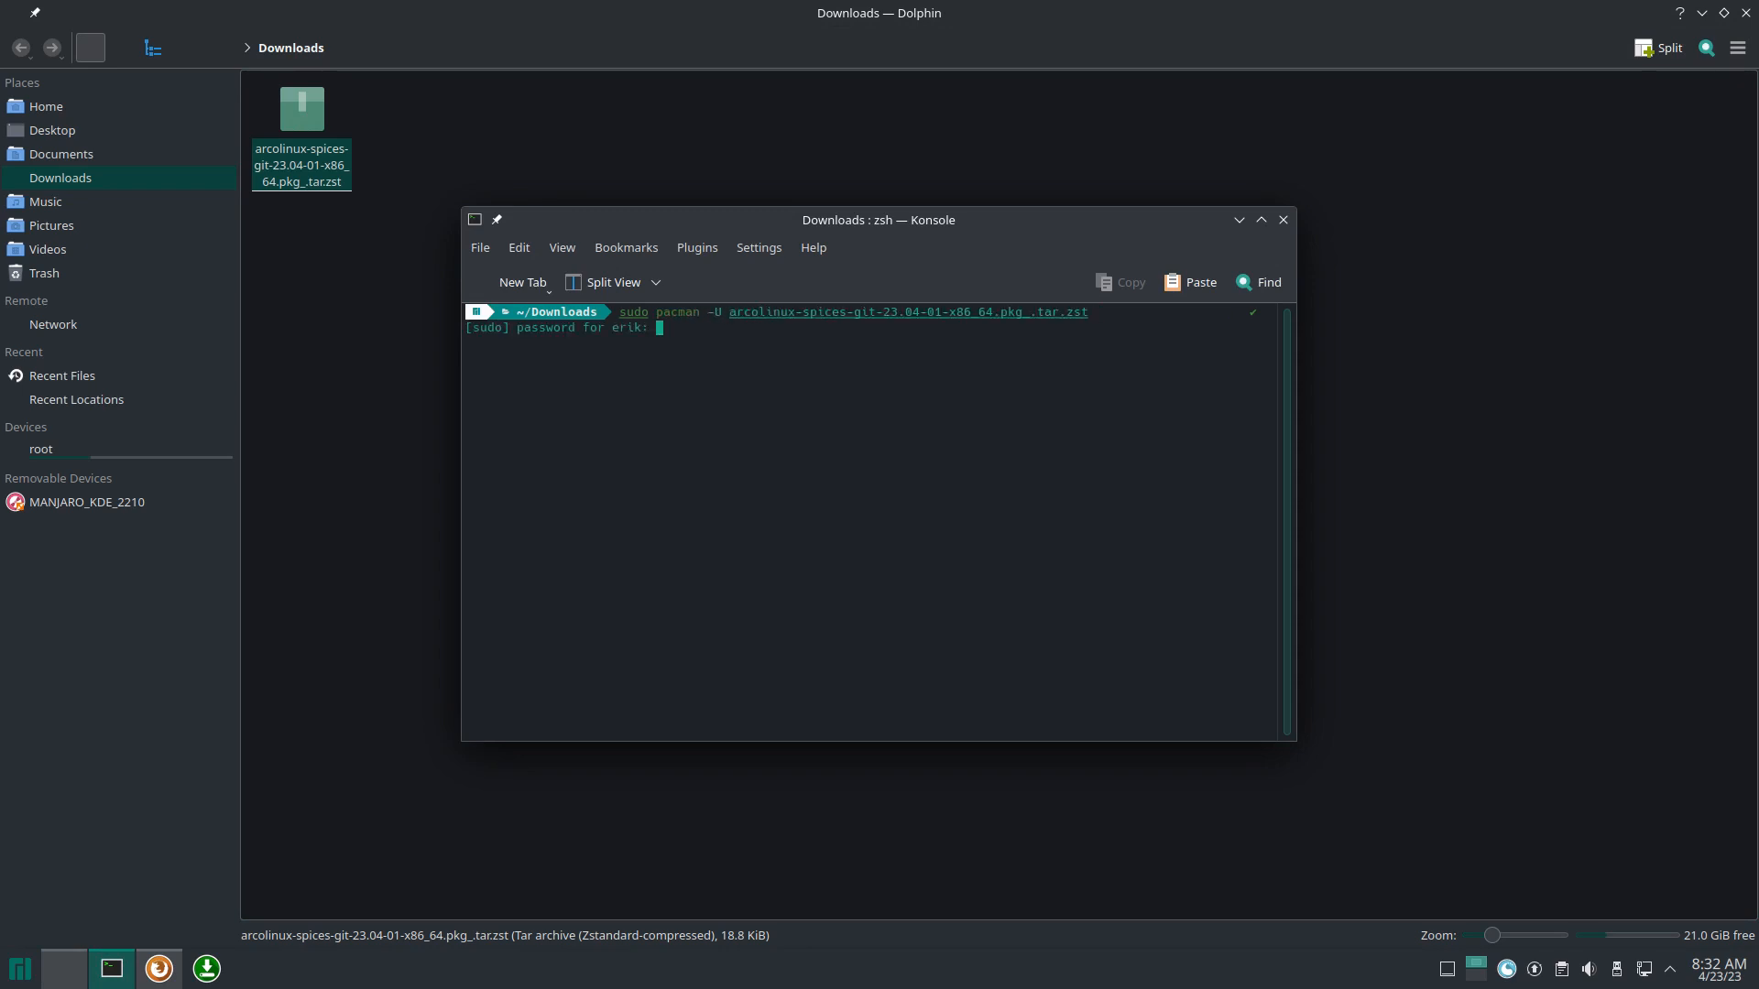
pyautogui.press('Return')
# Step: Launch arcolinux-spices, fetch the ArcoLinux keys and packages, then close the app
pyautogui.press('Return')
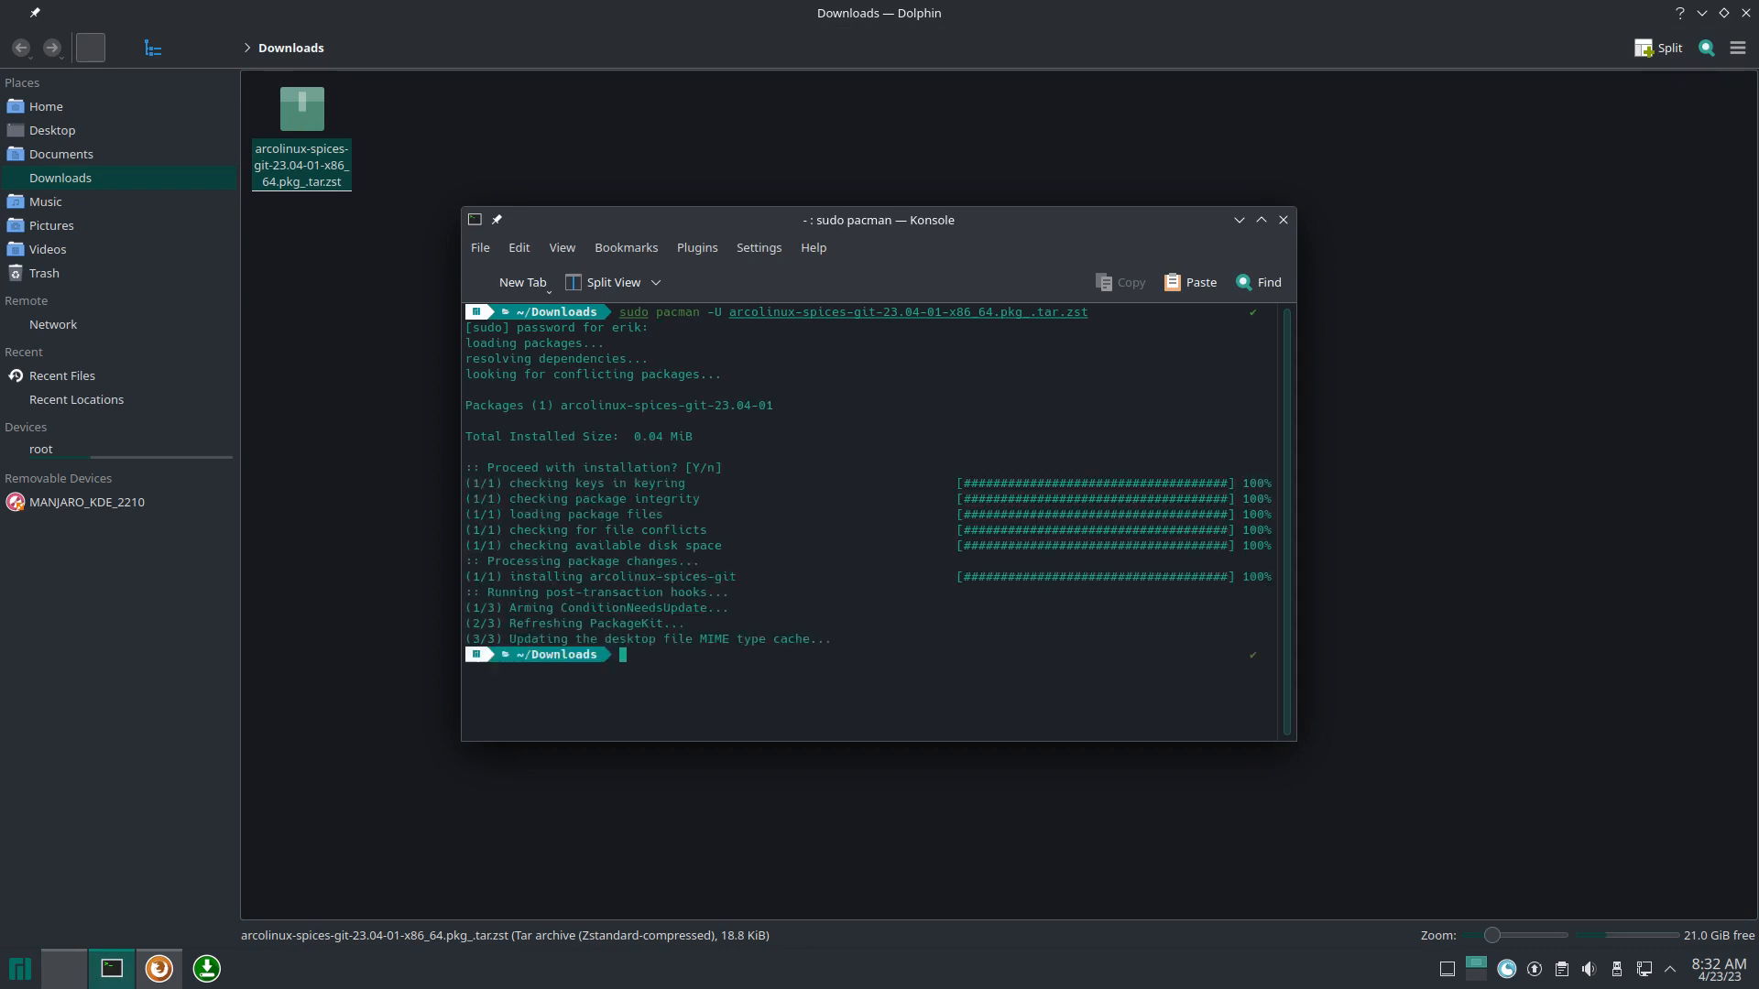
pyautogui.write('arc')
pyautogui.press('Tab')
pyautogui.write('ol')
pyautogui.press('Tab')
pyautogui.press('Return')
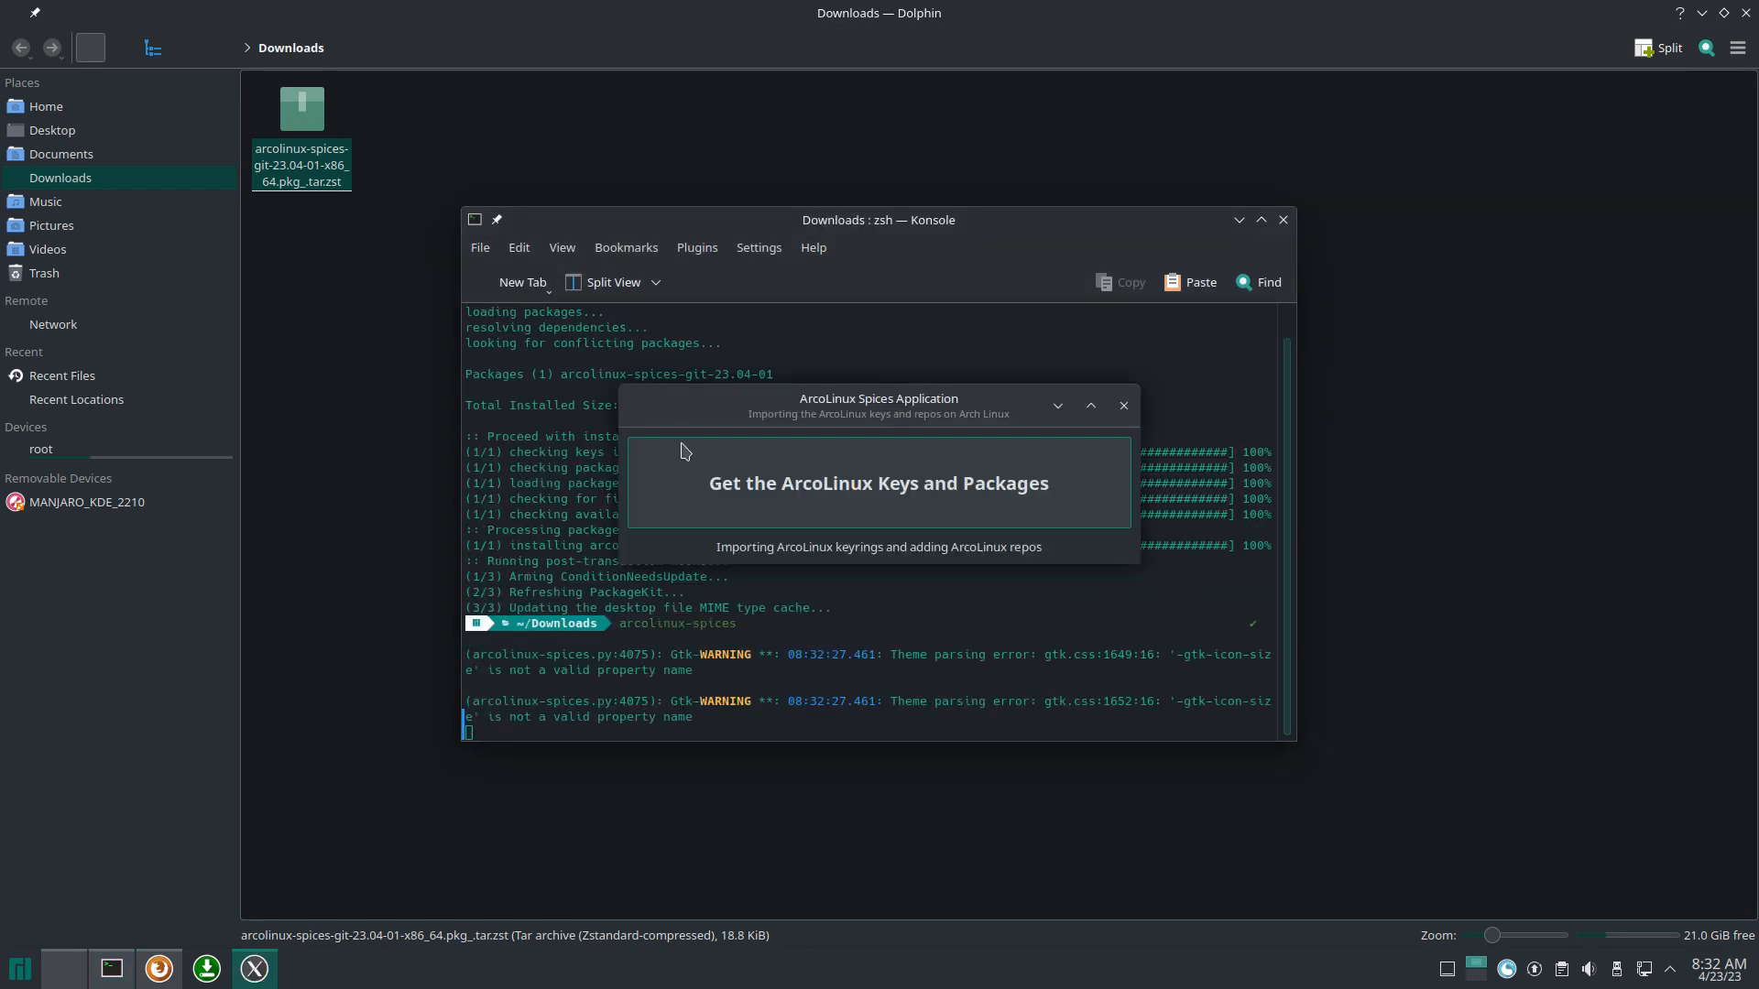
pyautogui.click(840, 451)
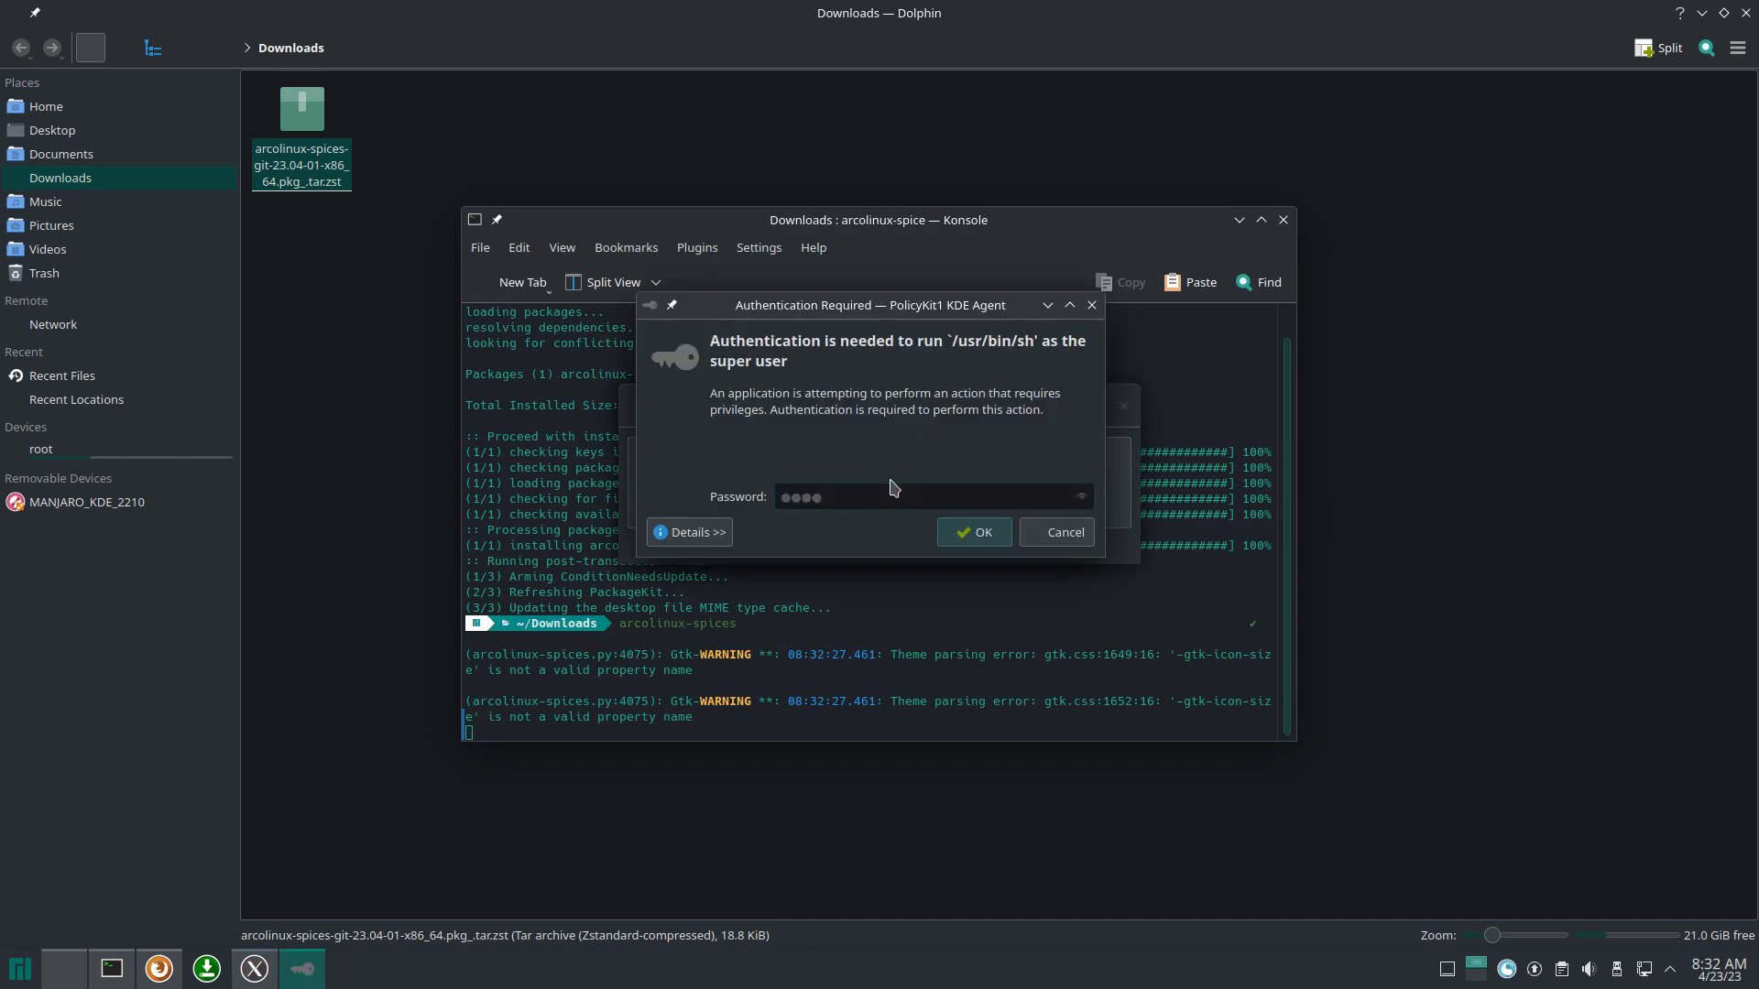
pyautogui.press('Return')
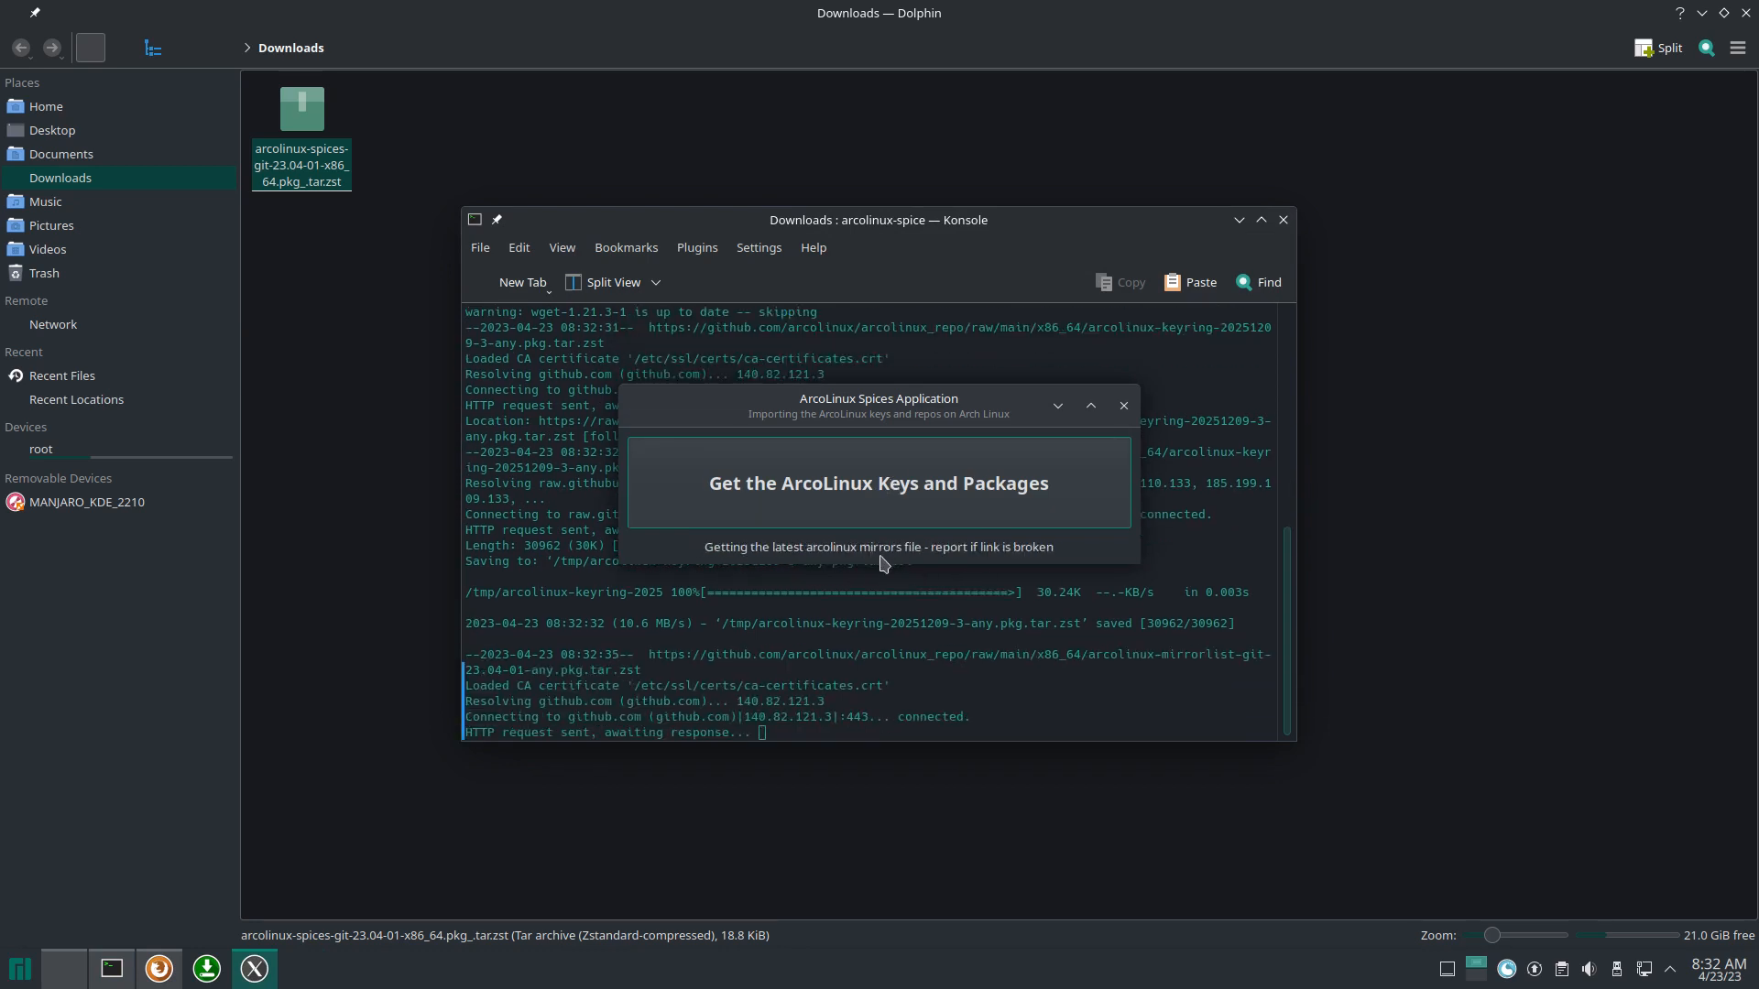
pyautogui.click(1124, 406)
pyautogui.write('sudo pacman -Sy')
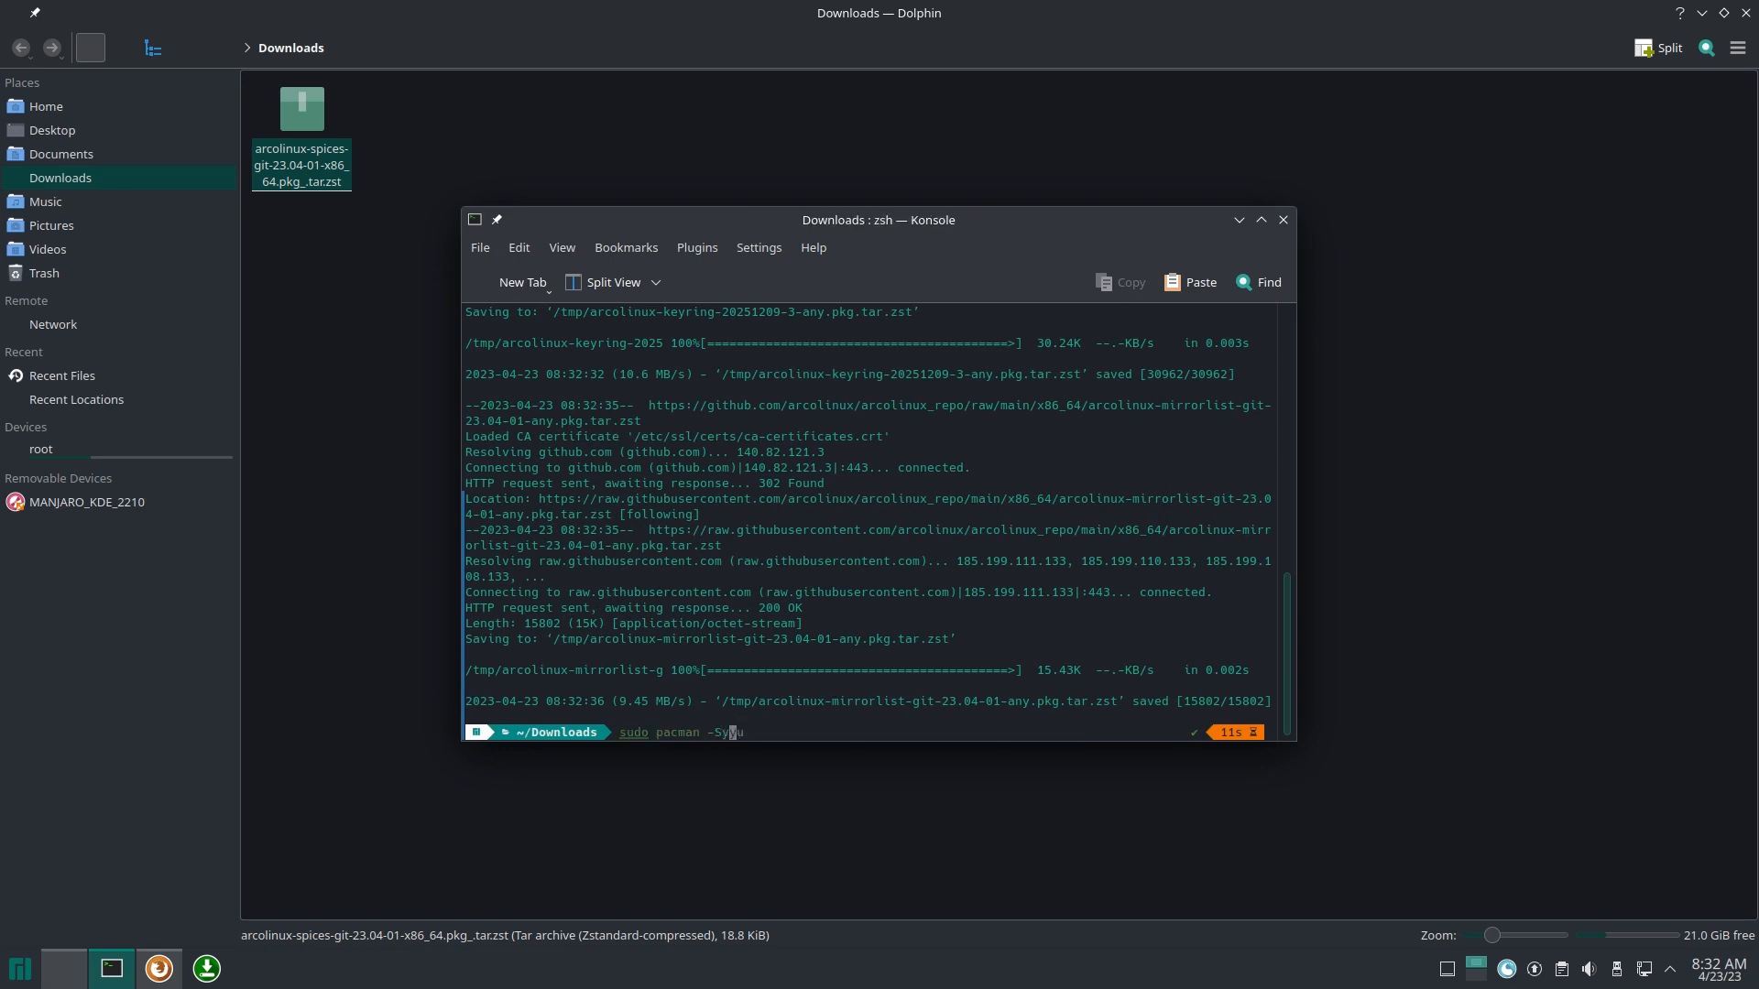
pyautogui.write('u')
# Step: Sync and upgrade with sudo pacman -Syu, checking the new arcolinux repository lines
pyautogui.press('Return')
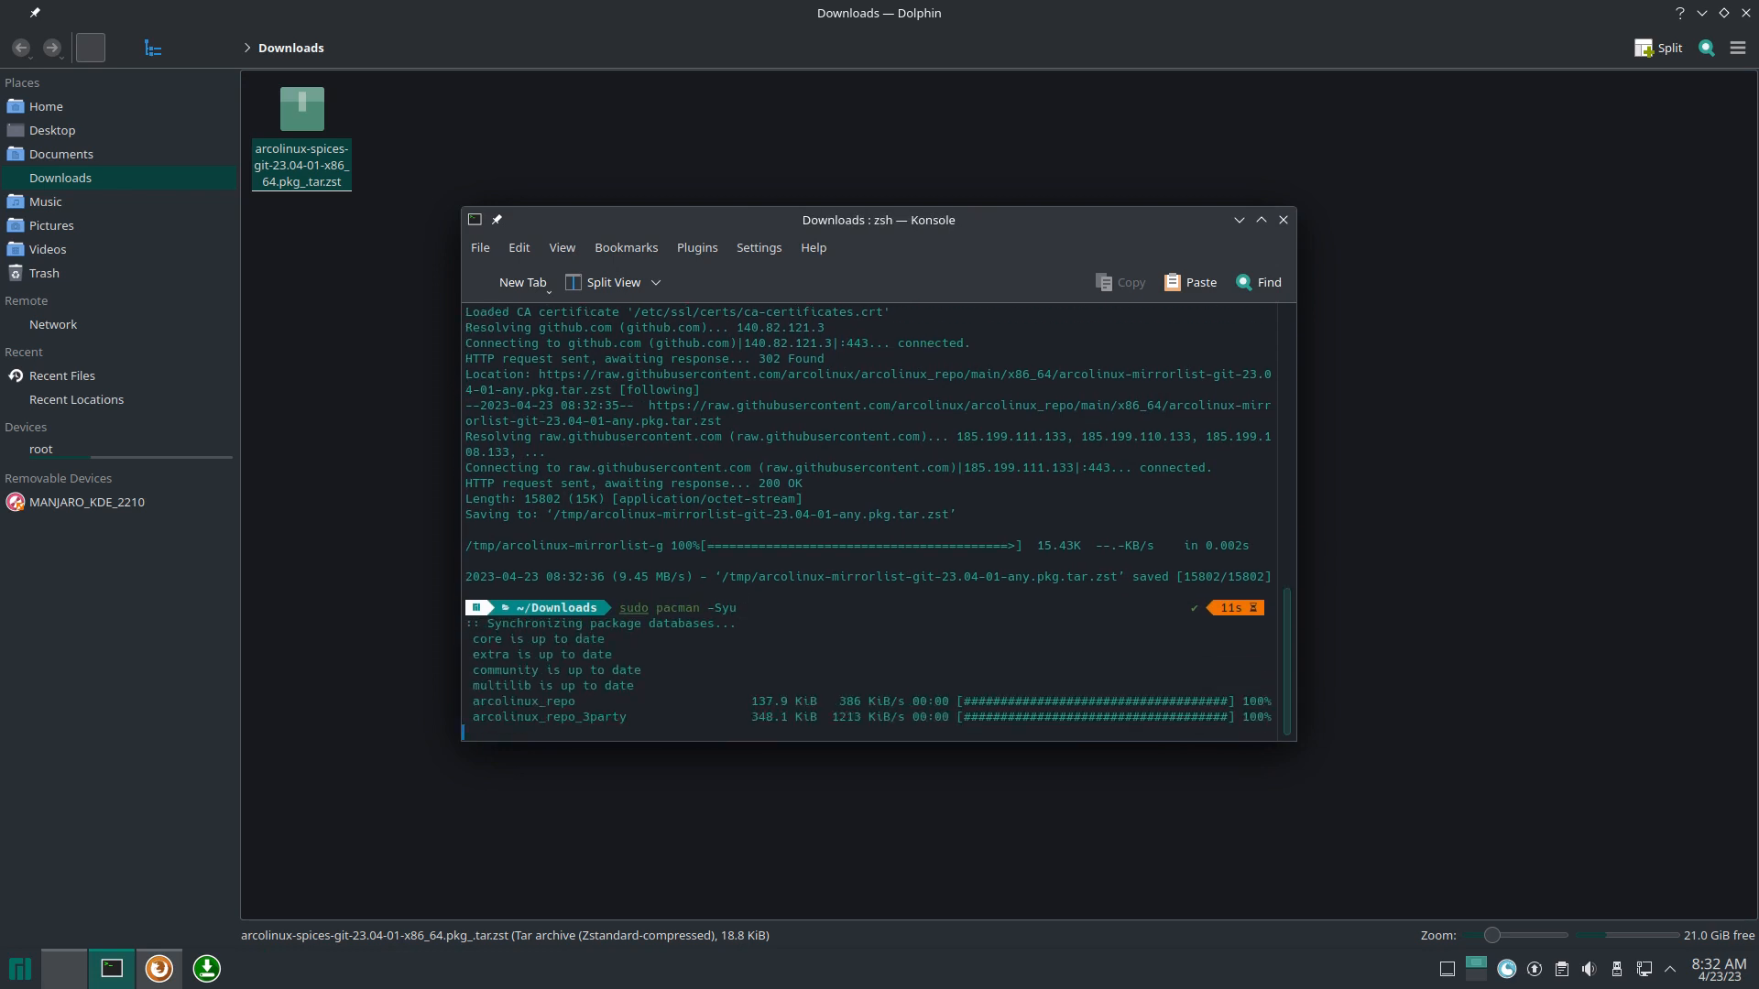
pyautogui.moveTo(731, 705); pyautogui.dragTo(473, 691)
pyautogui.moveTo(647, 669); pyautogui.dragTo(464, 678)
pyautogui.click(573, 660)
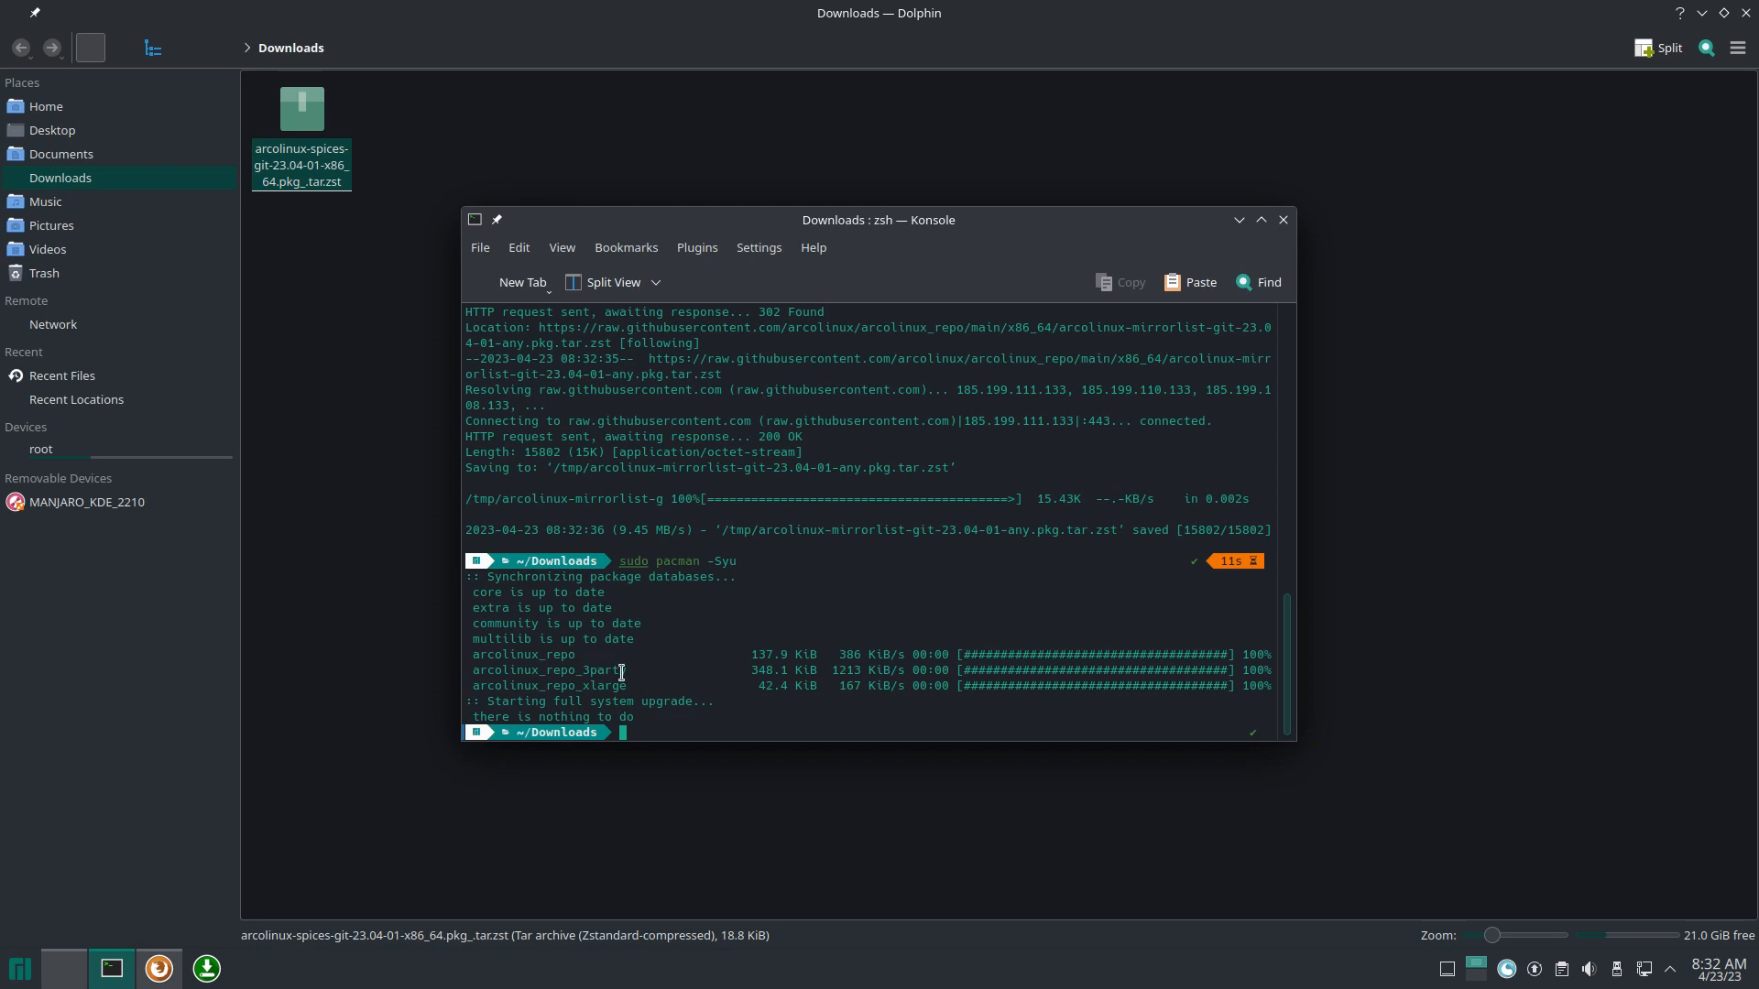
pyautogui.moveTo(631, 685); pyautogui.dragTo(461, 659)
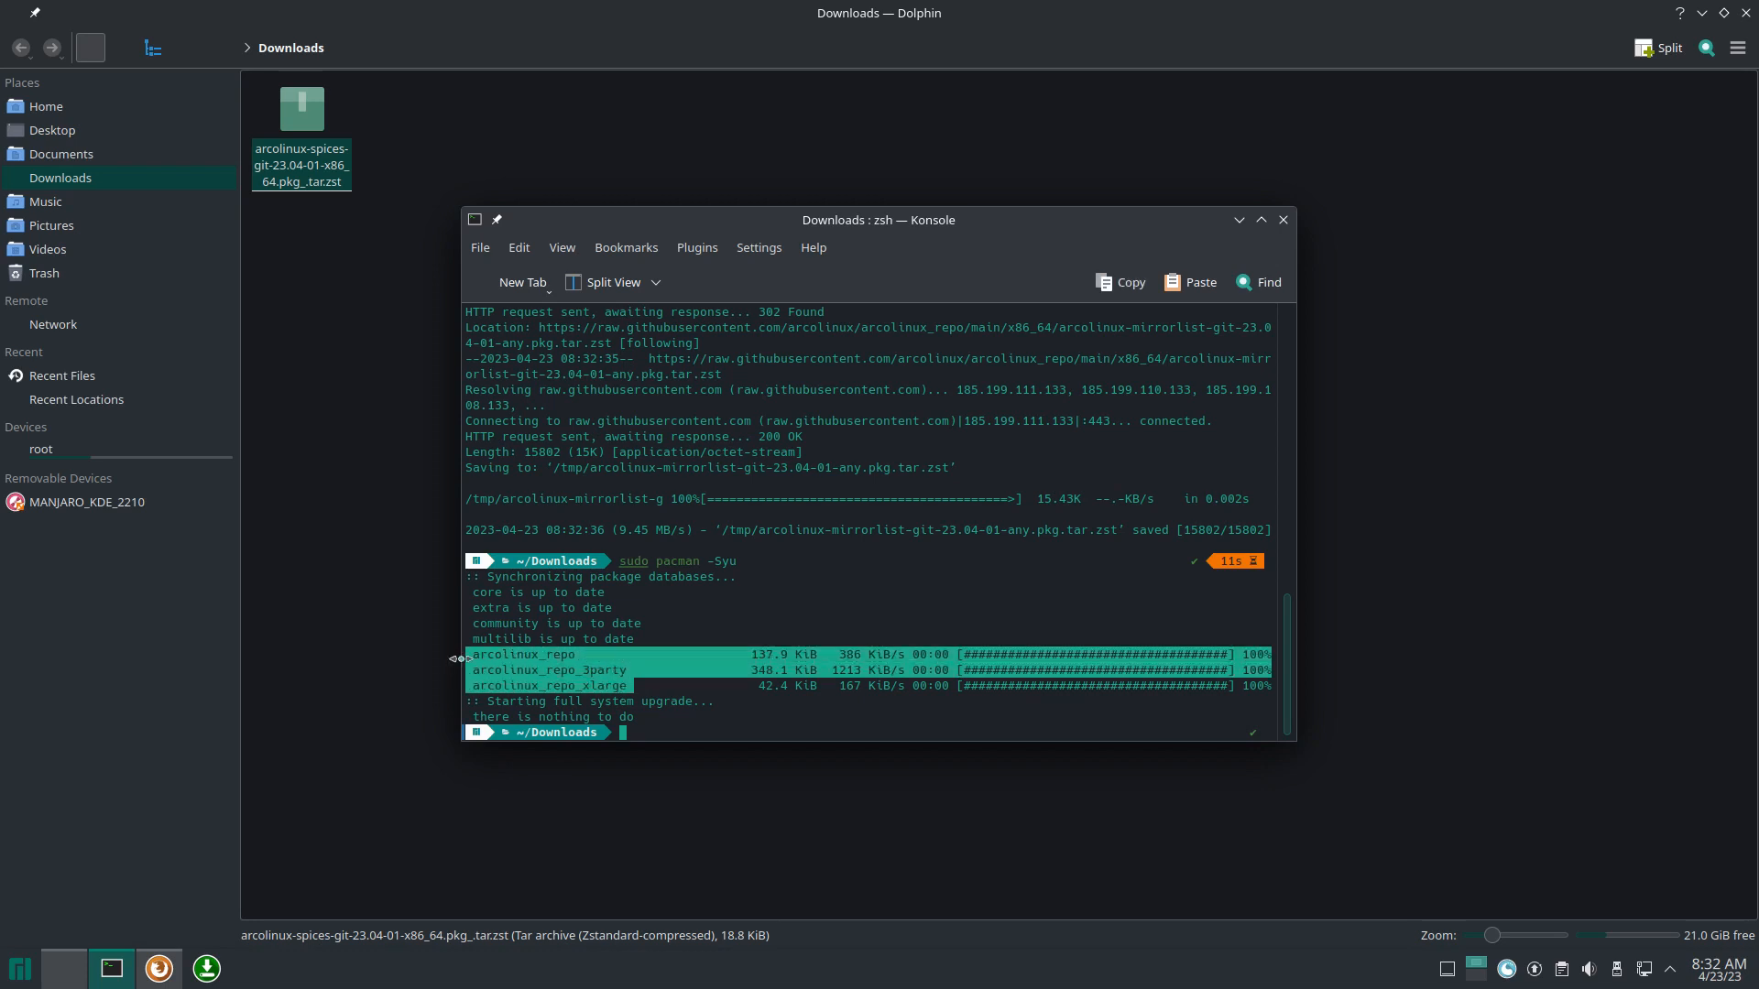
# Step: Install archlinux-tweak-tool-git with sudo pacman -S
pyautogui.write('sudo pacman -S archlinux-')
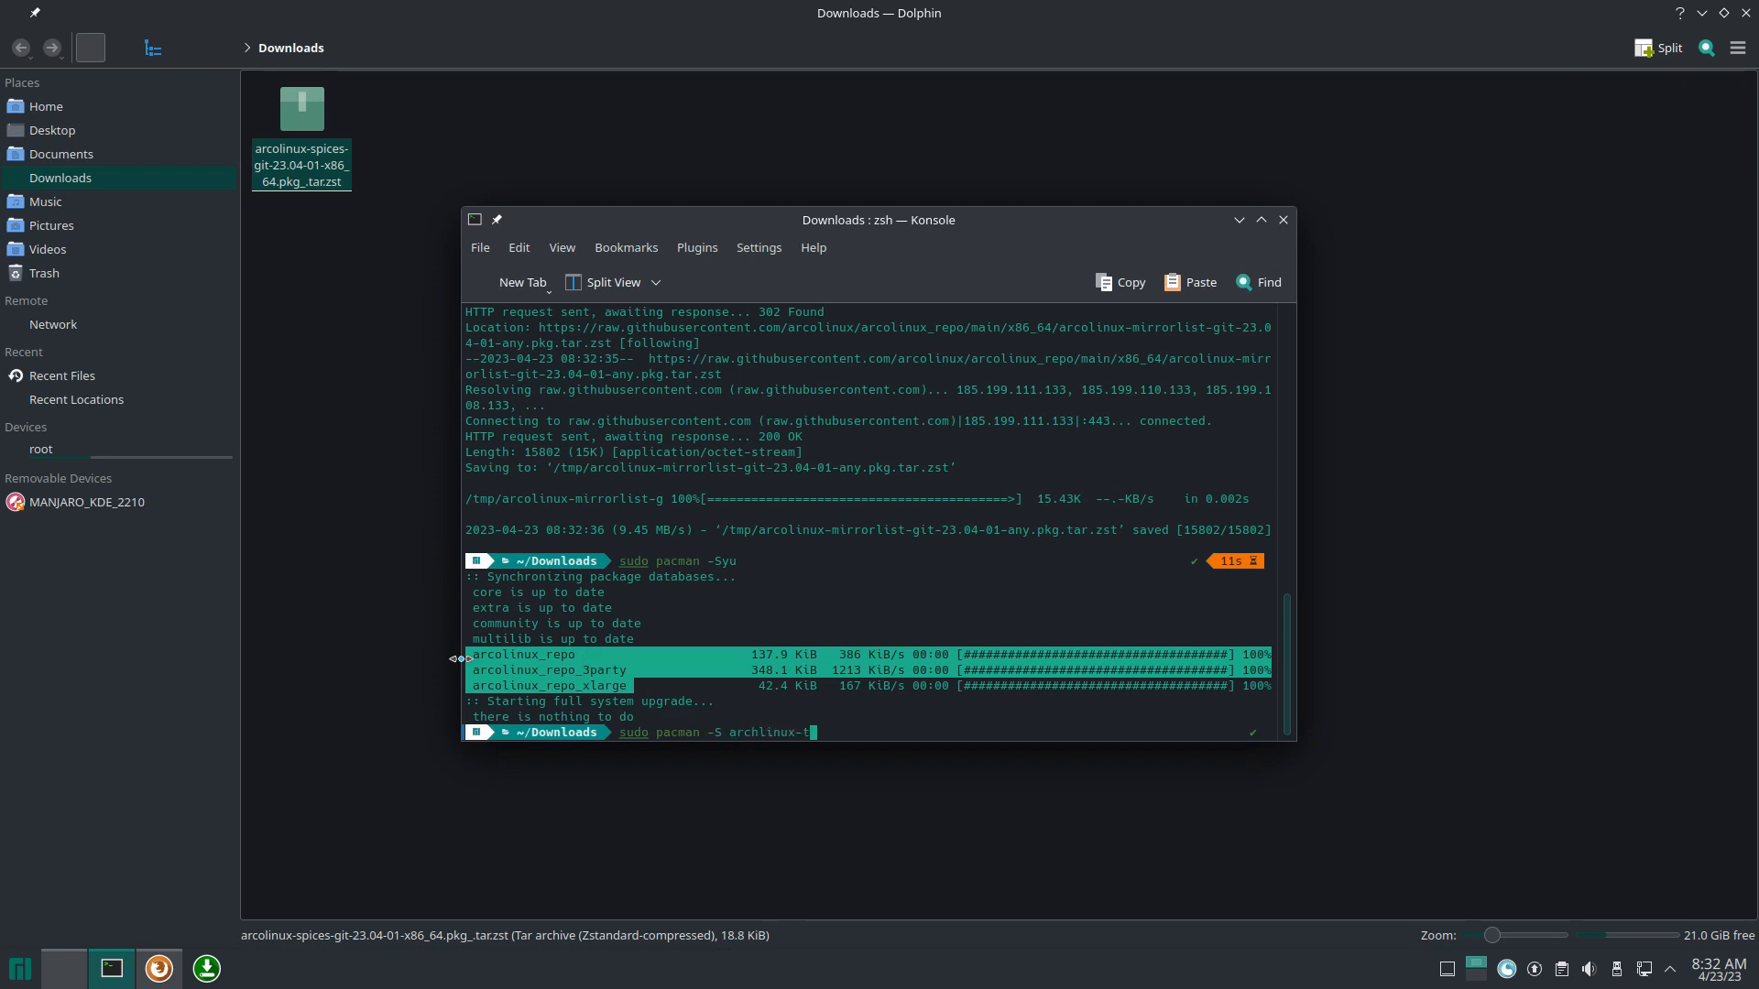
pyautogui.write('tw')
pyautogui.press('Tab')
pyautogui.write('git')
pyautogui.press('Return')
pyautogui.press('Return')
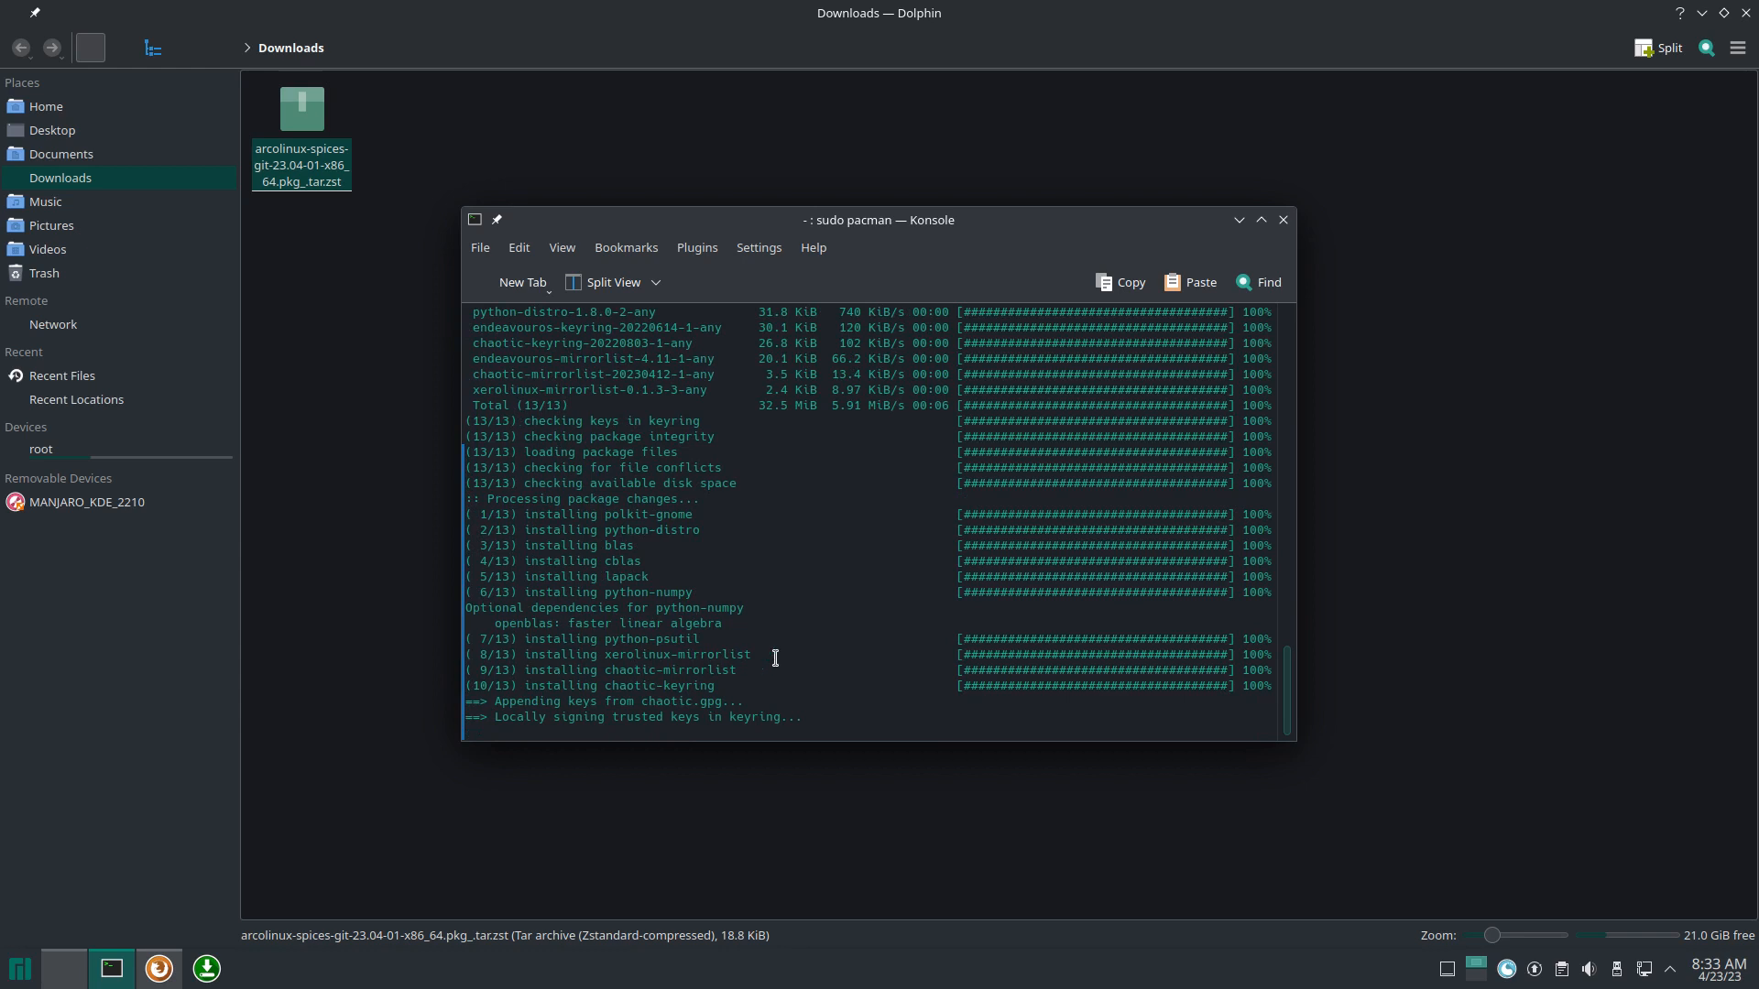
# Step: Close Dolphin and Firefox, move Konsole to the top, and browse its menus
pyautogui.click(1745, 13)
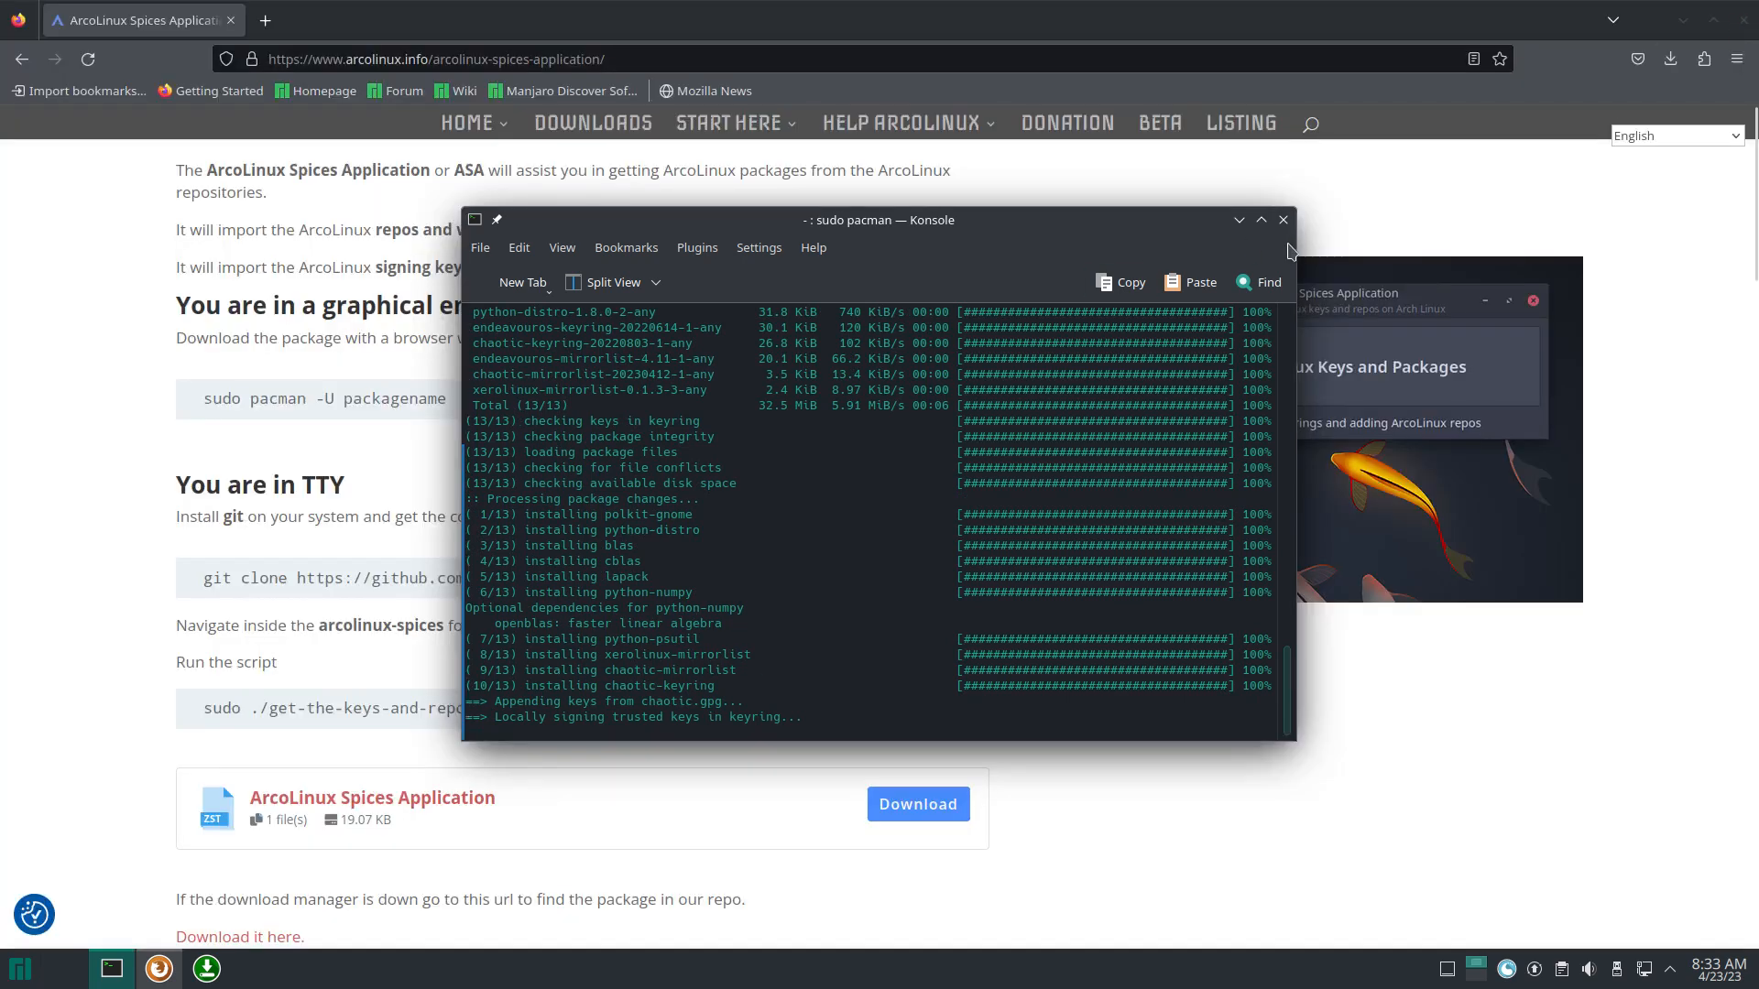
pyautogui.click(1743, 20)
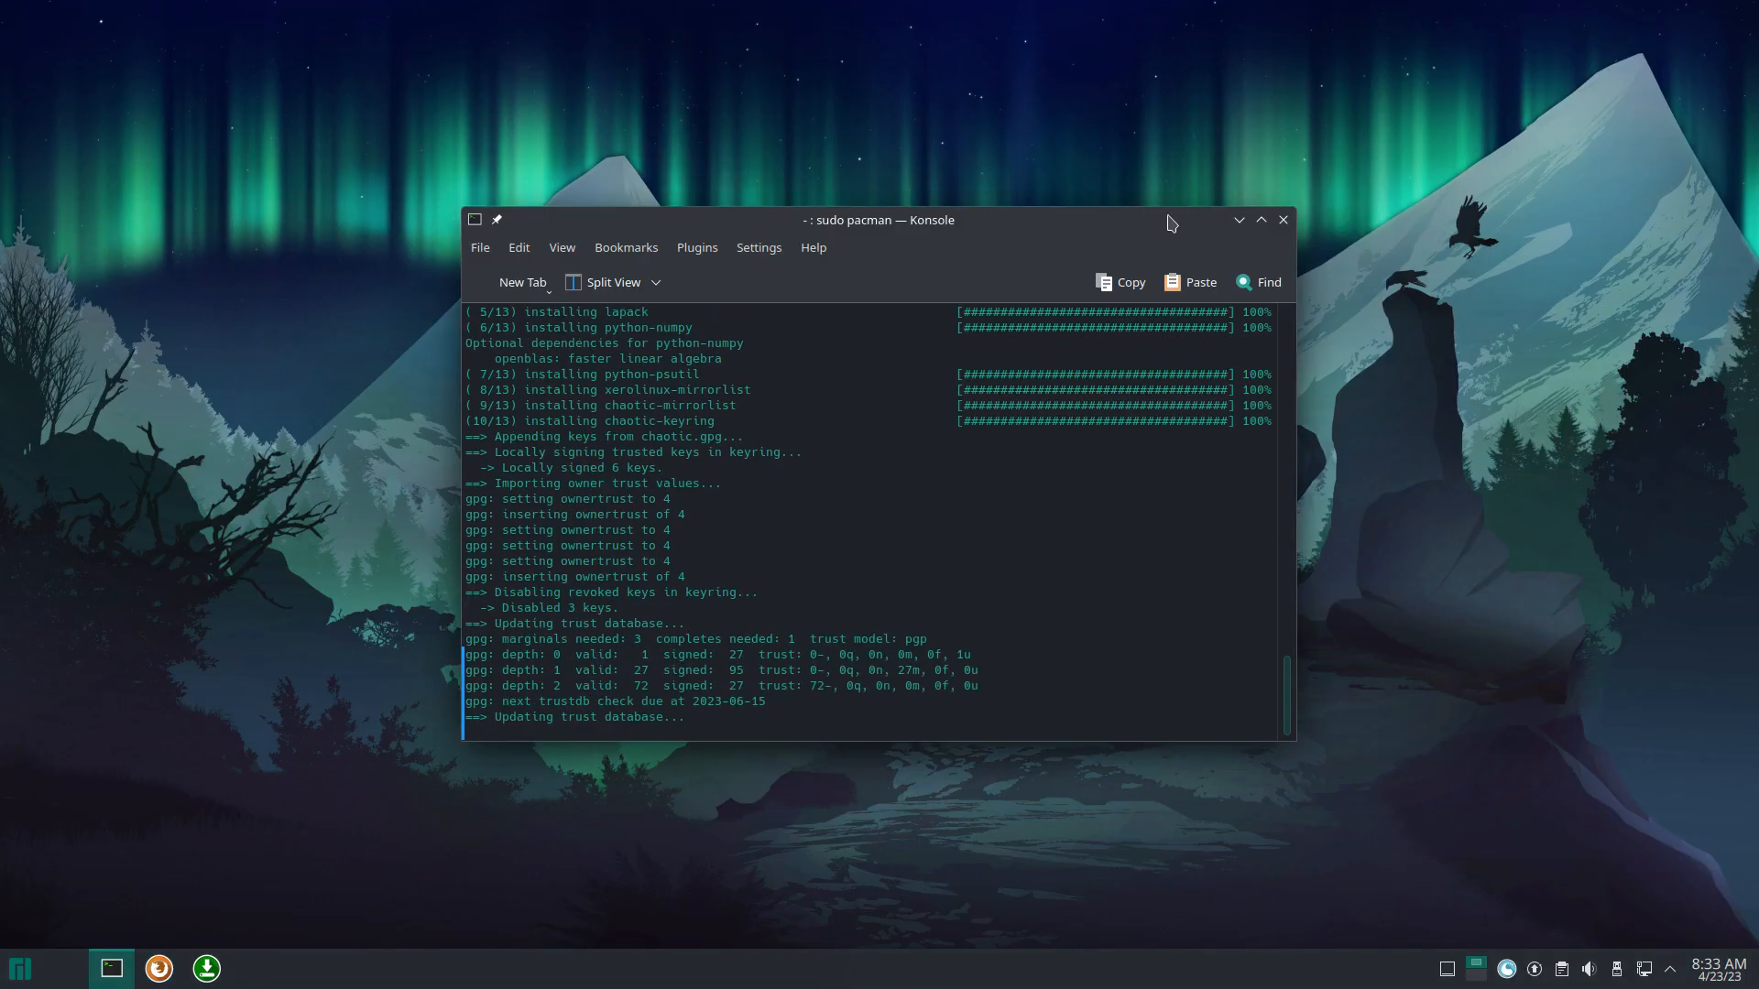
pyautogui.moveTo(1017, 228); pyautogui.dragTo(1283, 74)
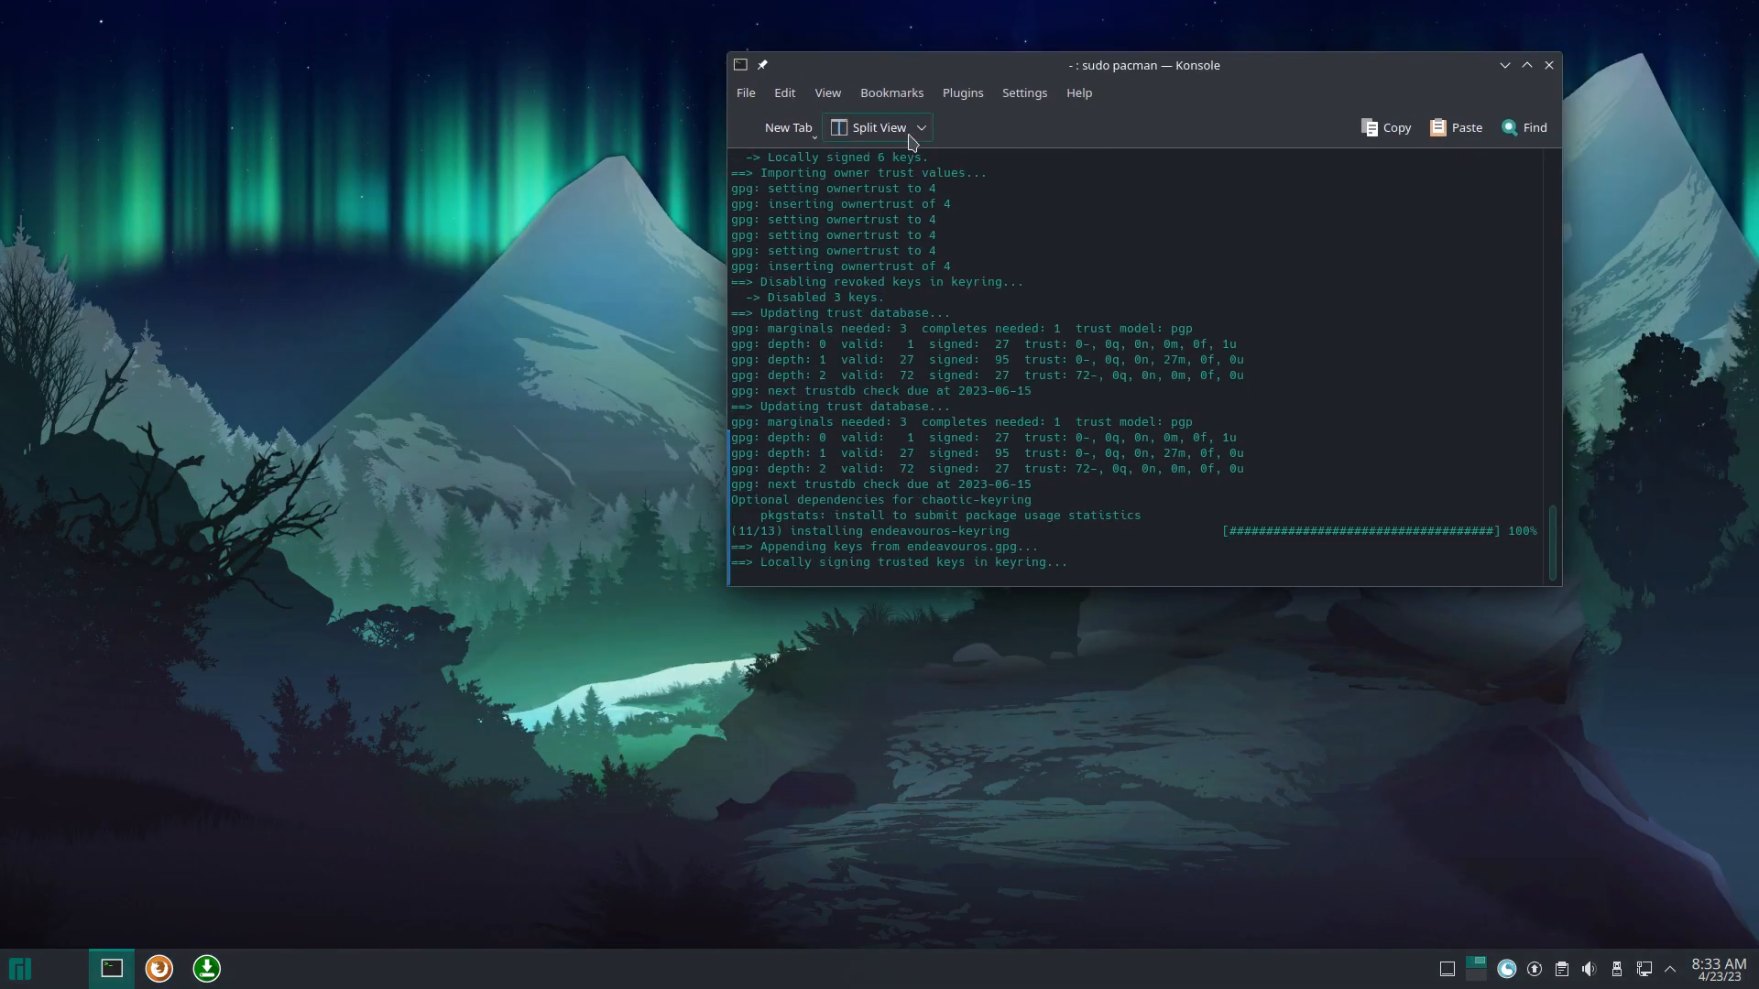
pyautogui.click(785, 92)
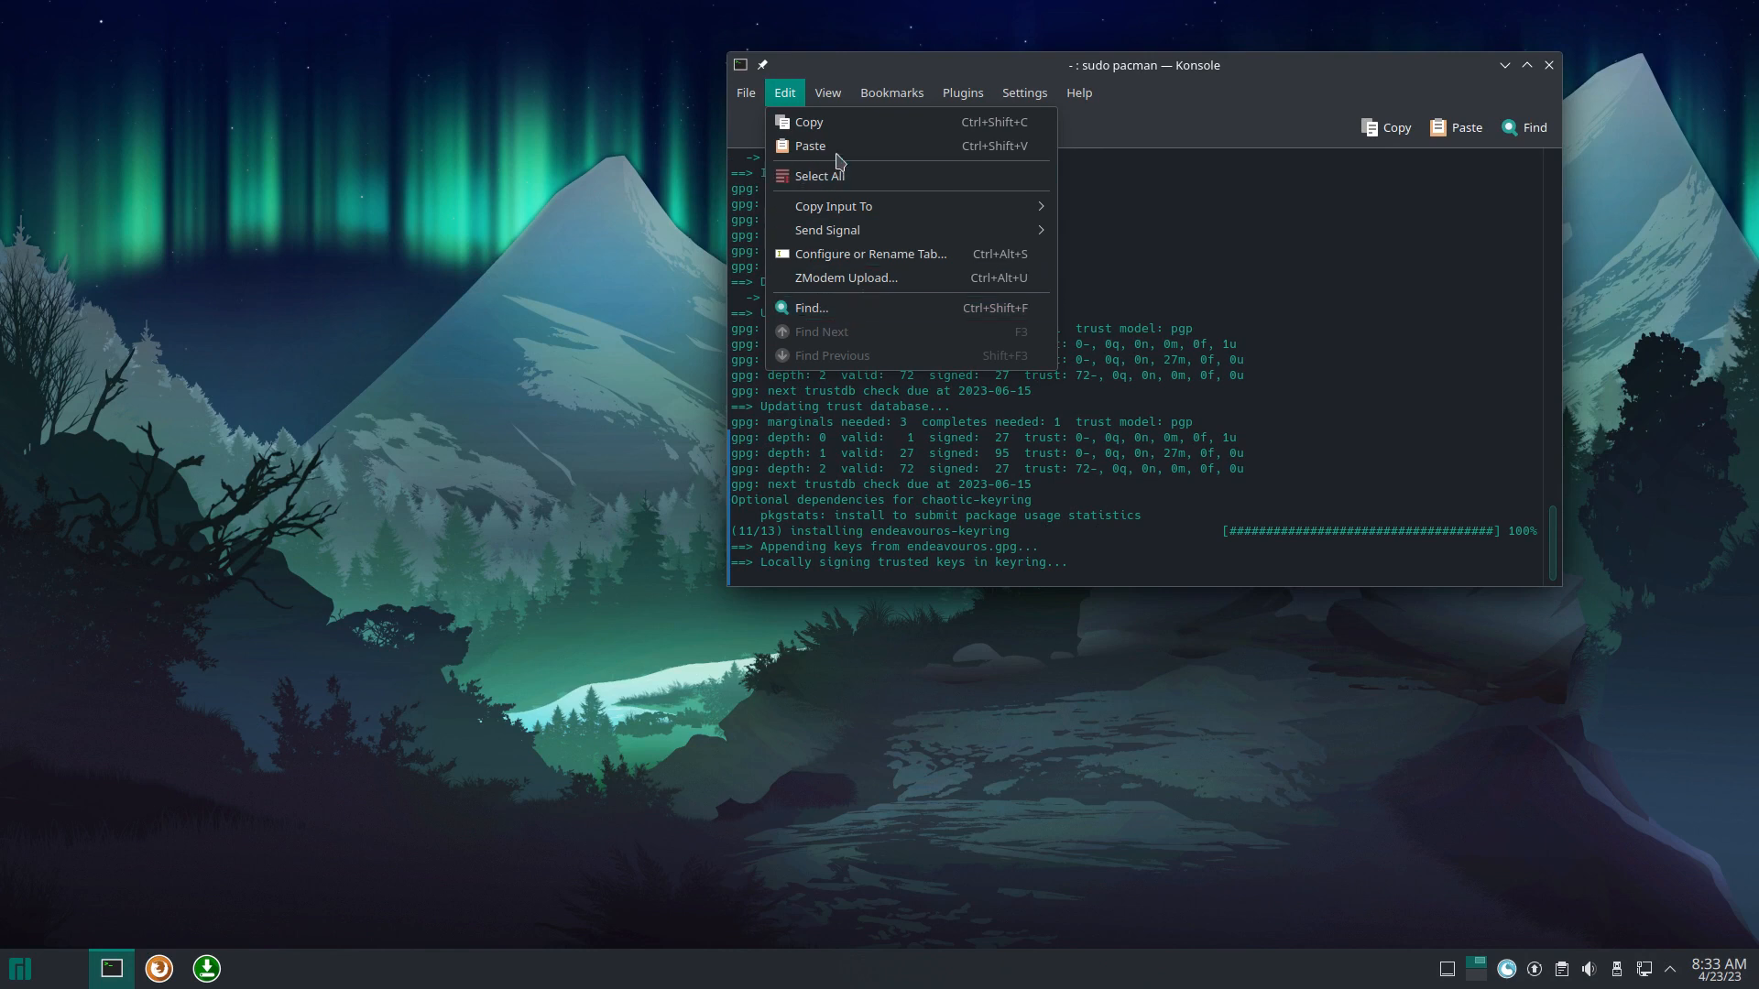
pyautogui.moveTo(836, 88)
pyautogui.moveTo(770, 94)
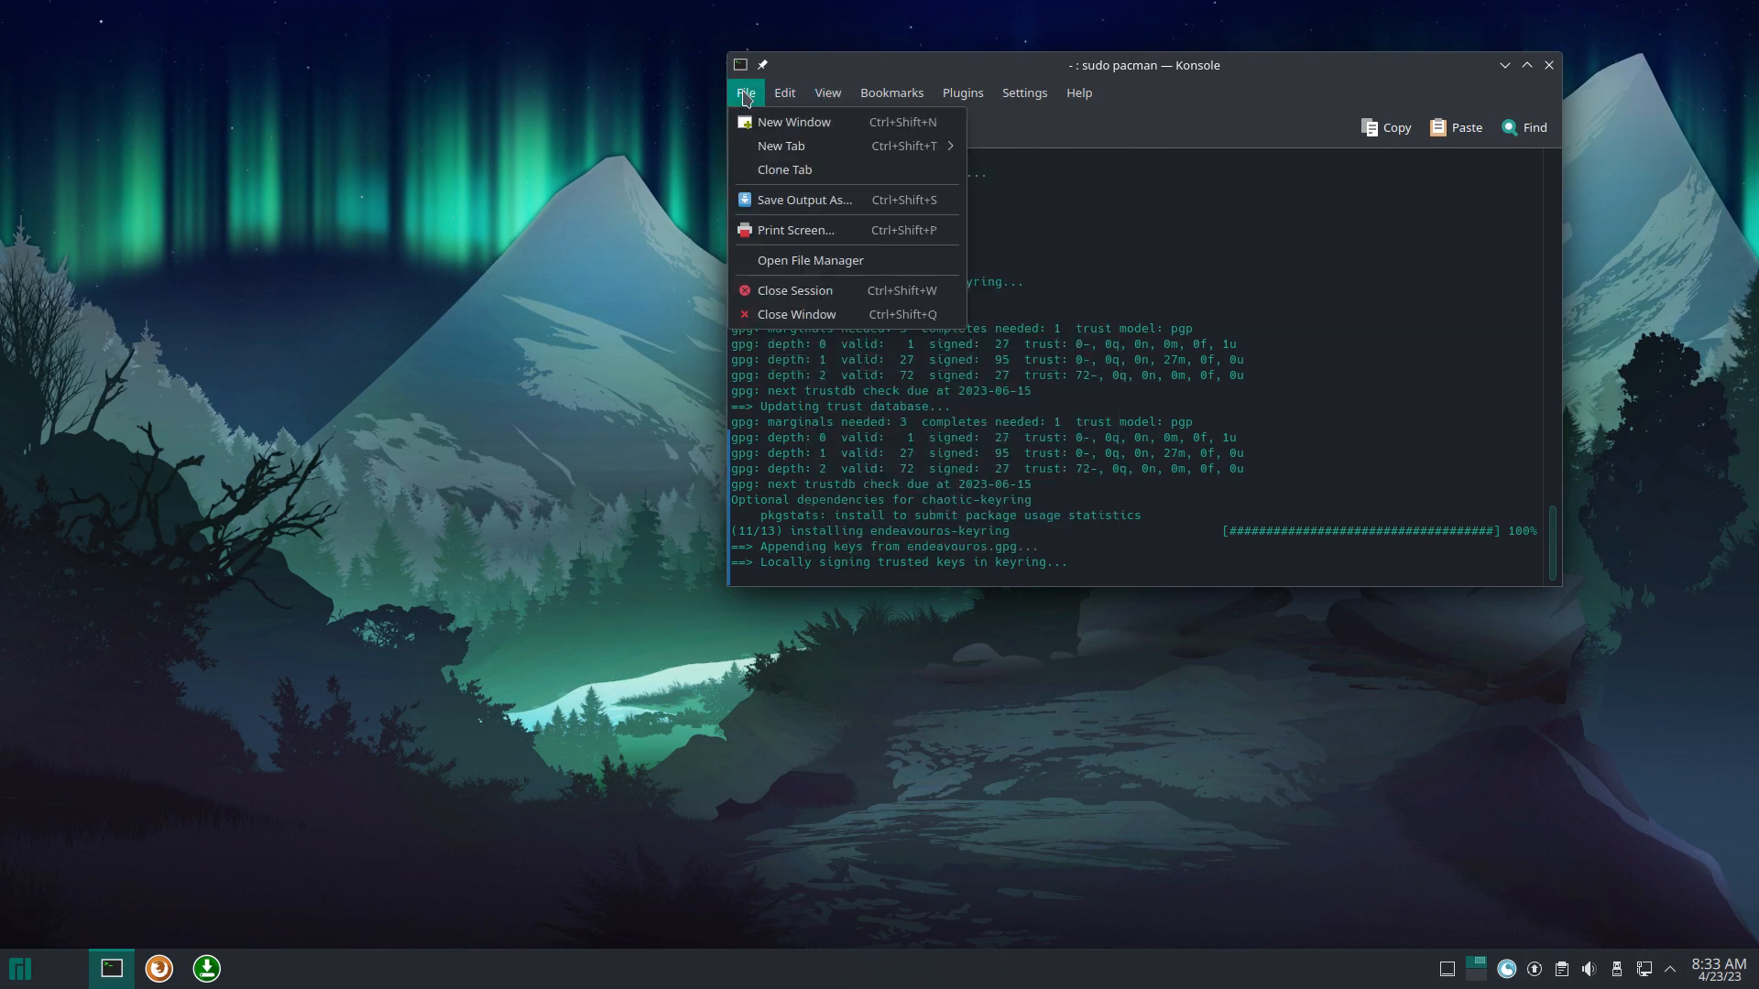
pyautogui.moveTo(903, 95)
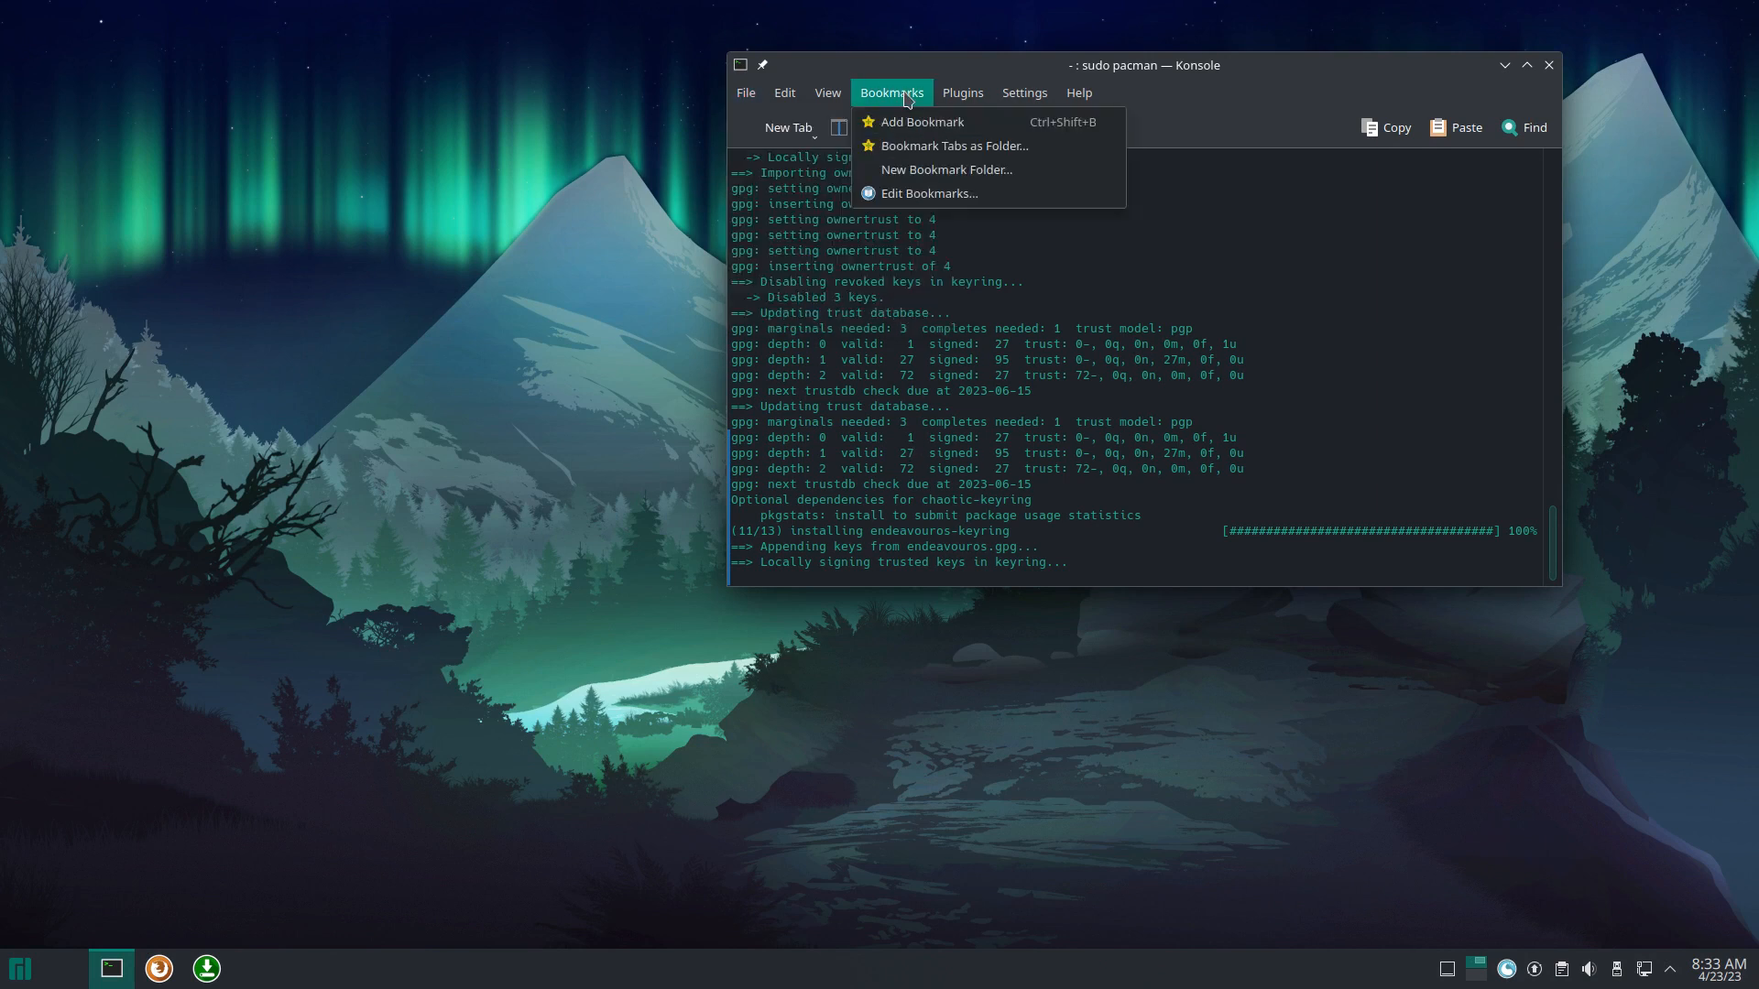
pyautogui.moveTo(1028, 97)
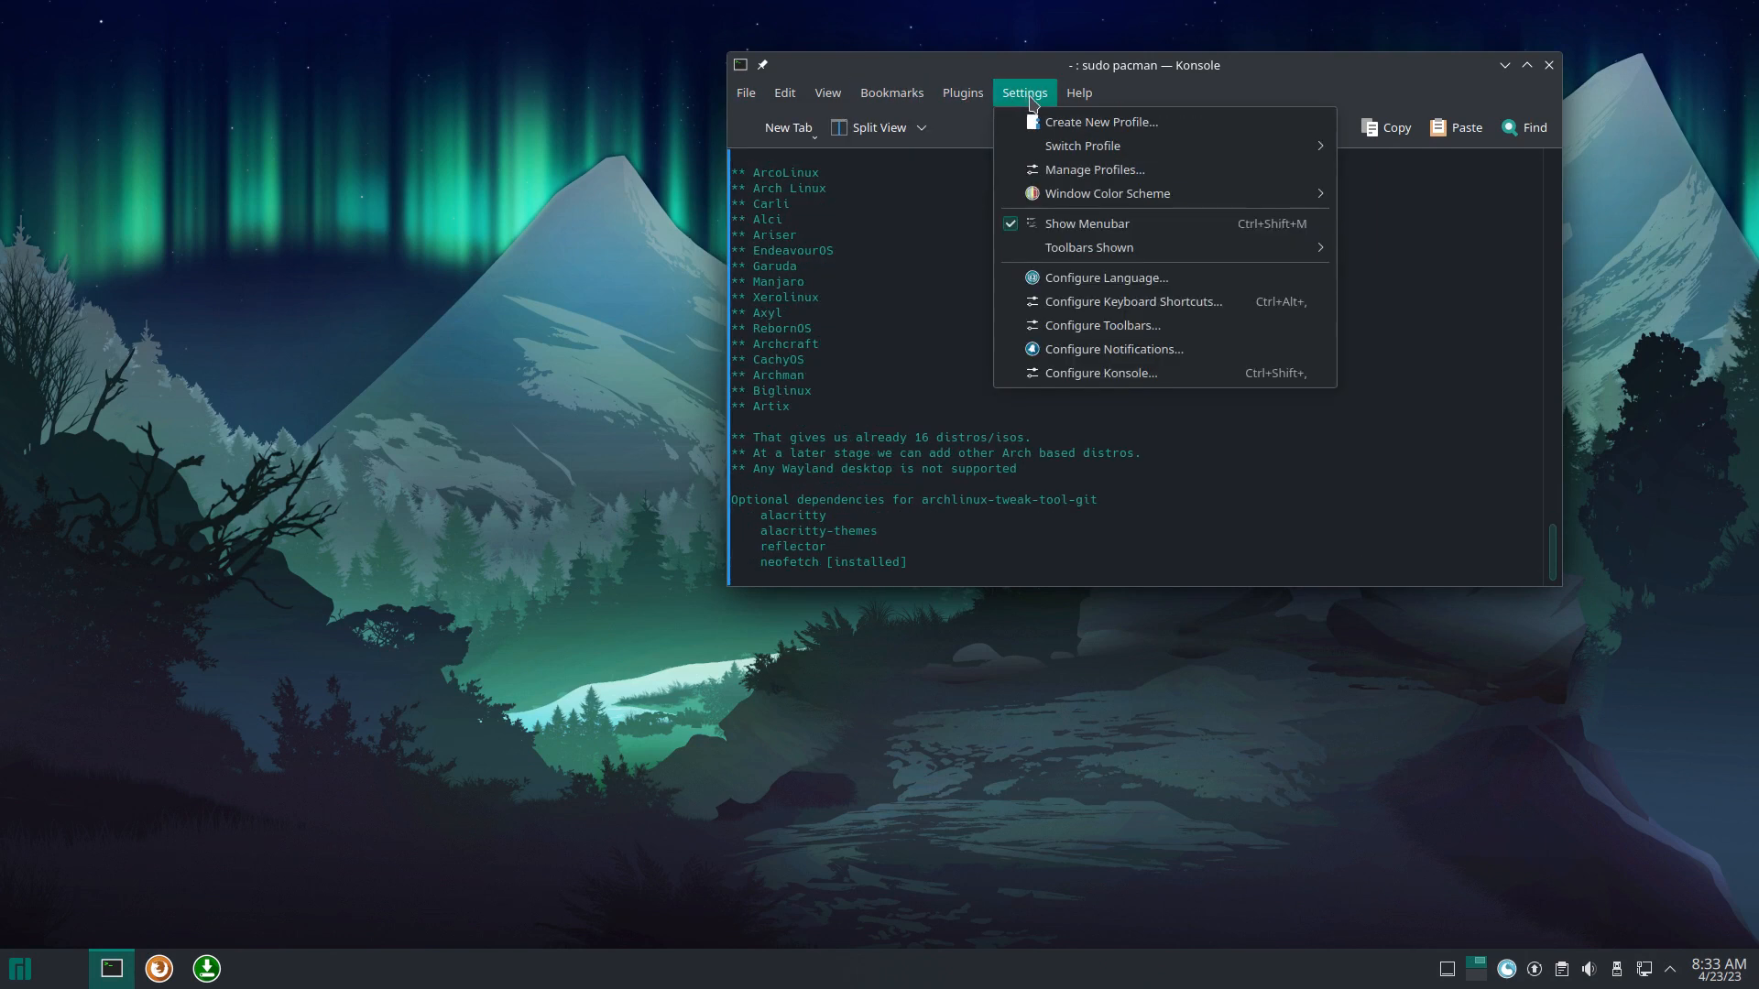
pyautogui.click(1047, 561)
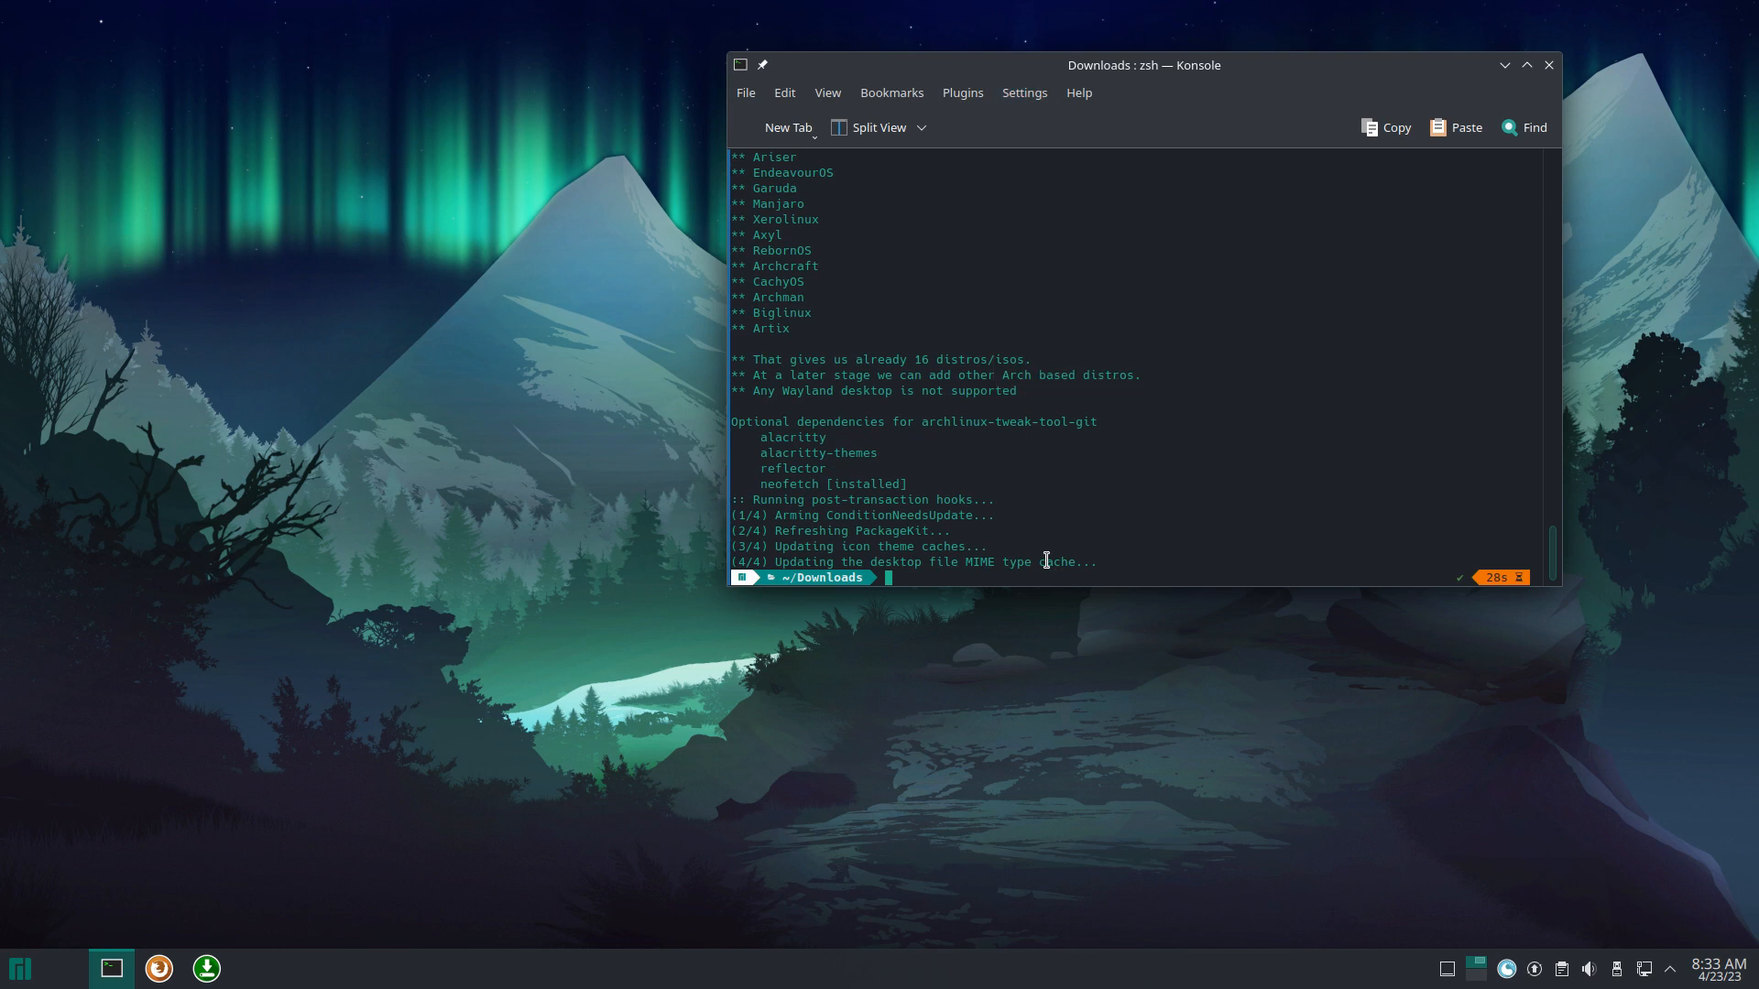
# Step: Run att in Konsole, decline the zsh correction, and authenticate with the administrator password
pyautogui.click(33, 976)
pyautogui.write('t')
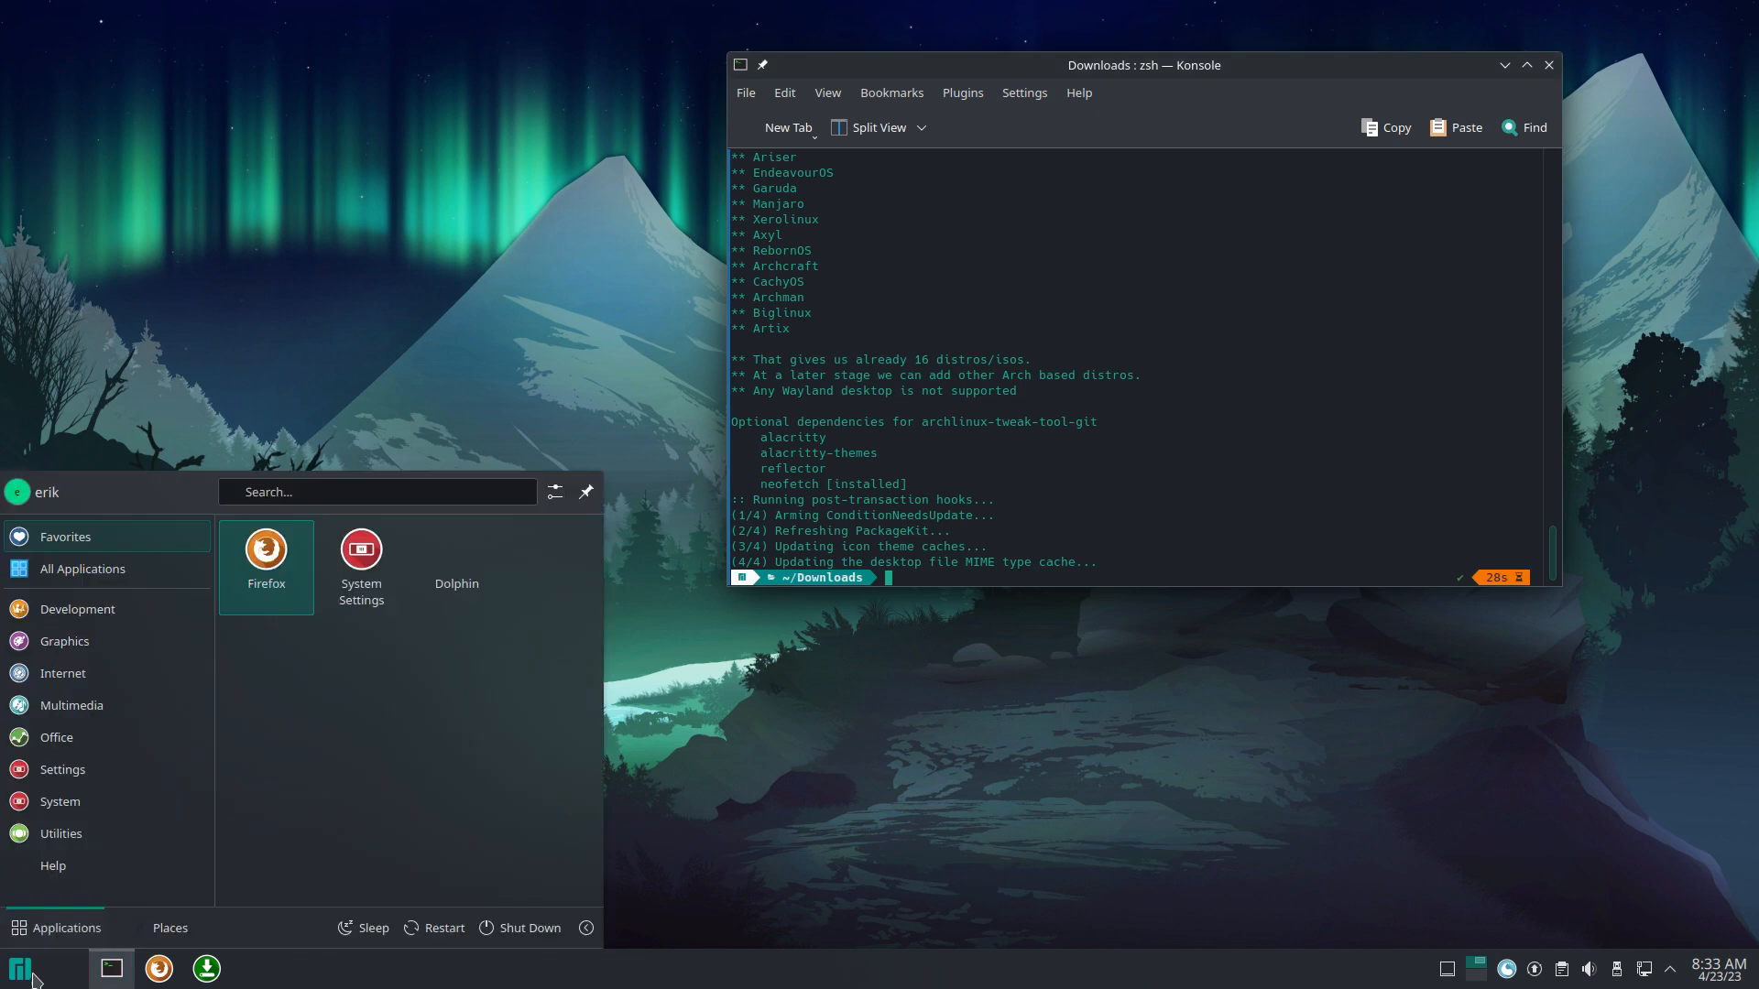
pyautogui.write('we')
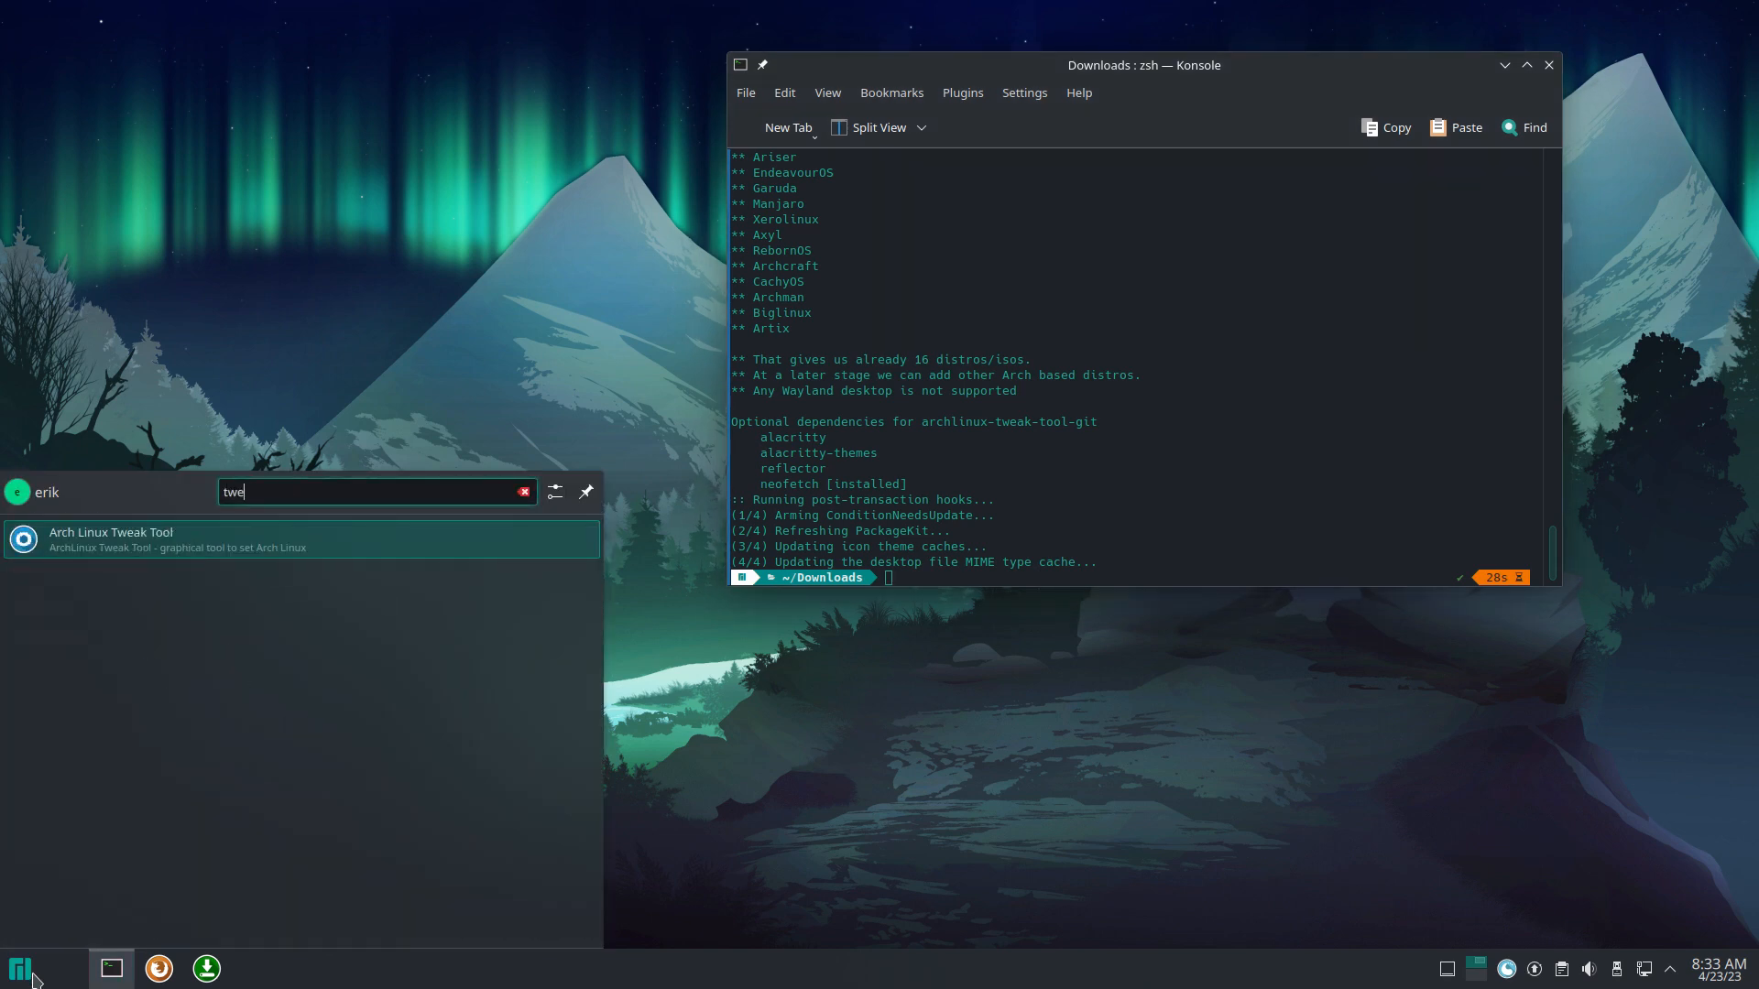
pyautogui.click(914, 573)
pyautogui.write('att')
pyautogui.press('Return')
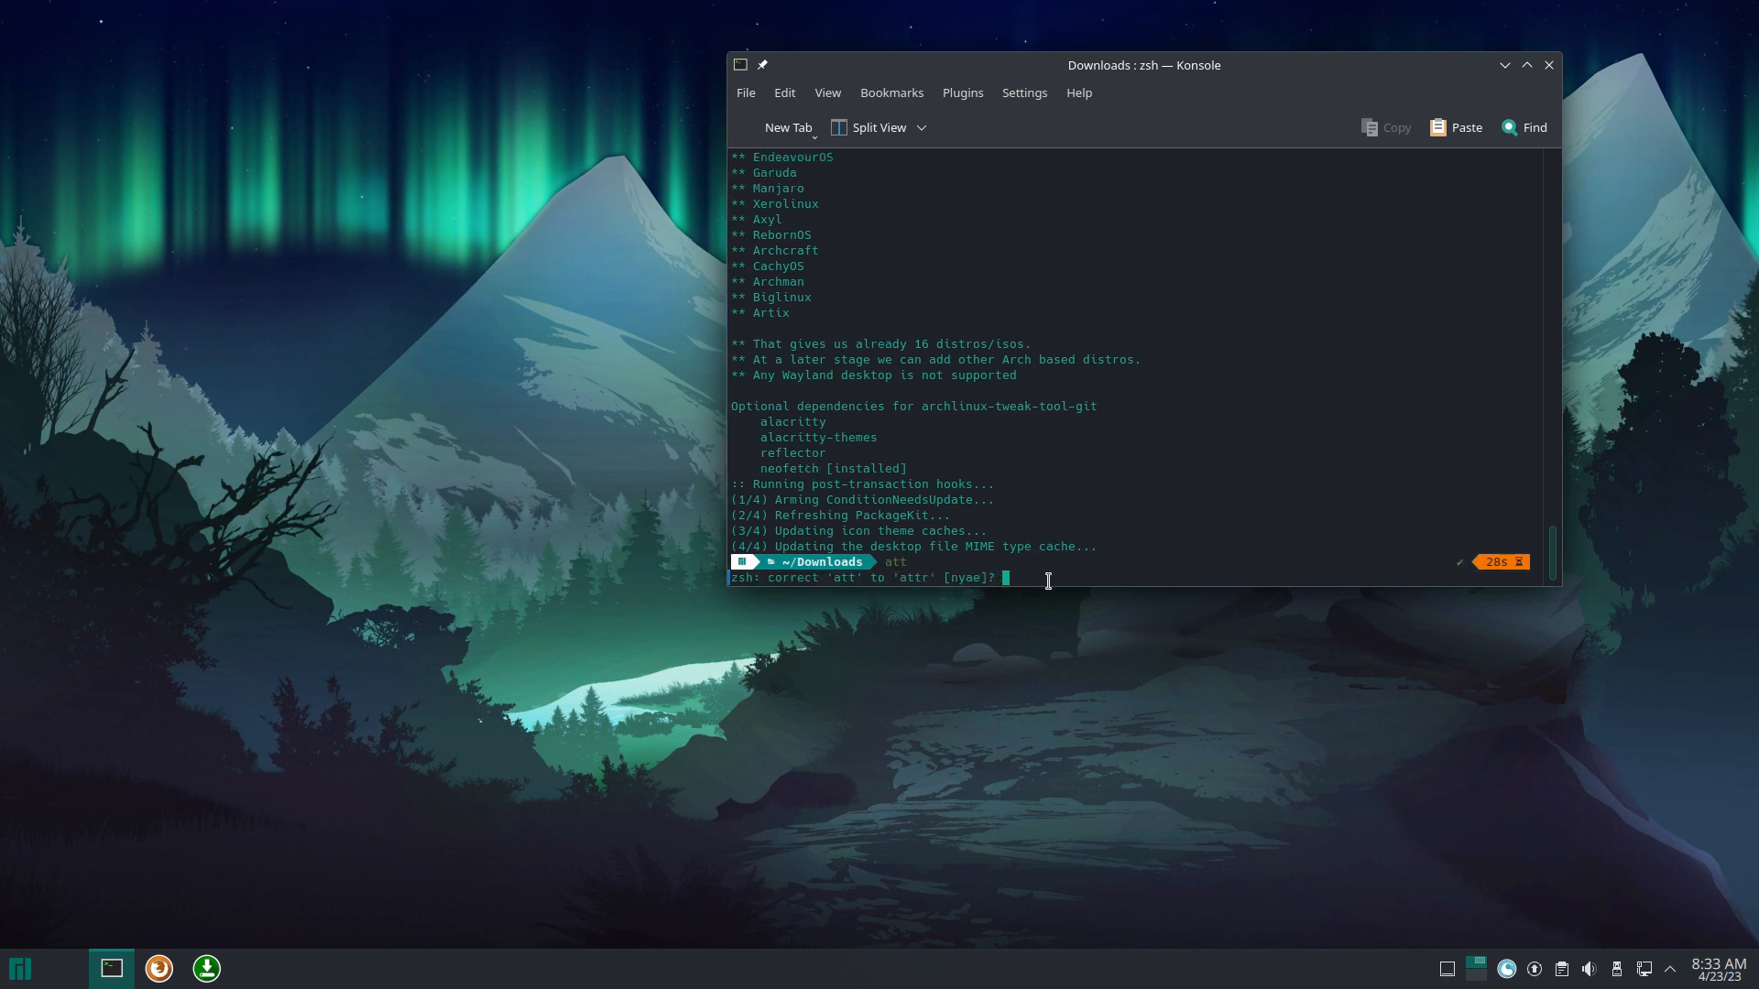
pyautogui.press('n')
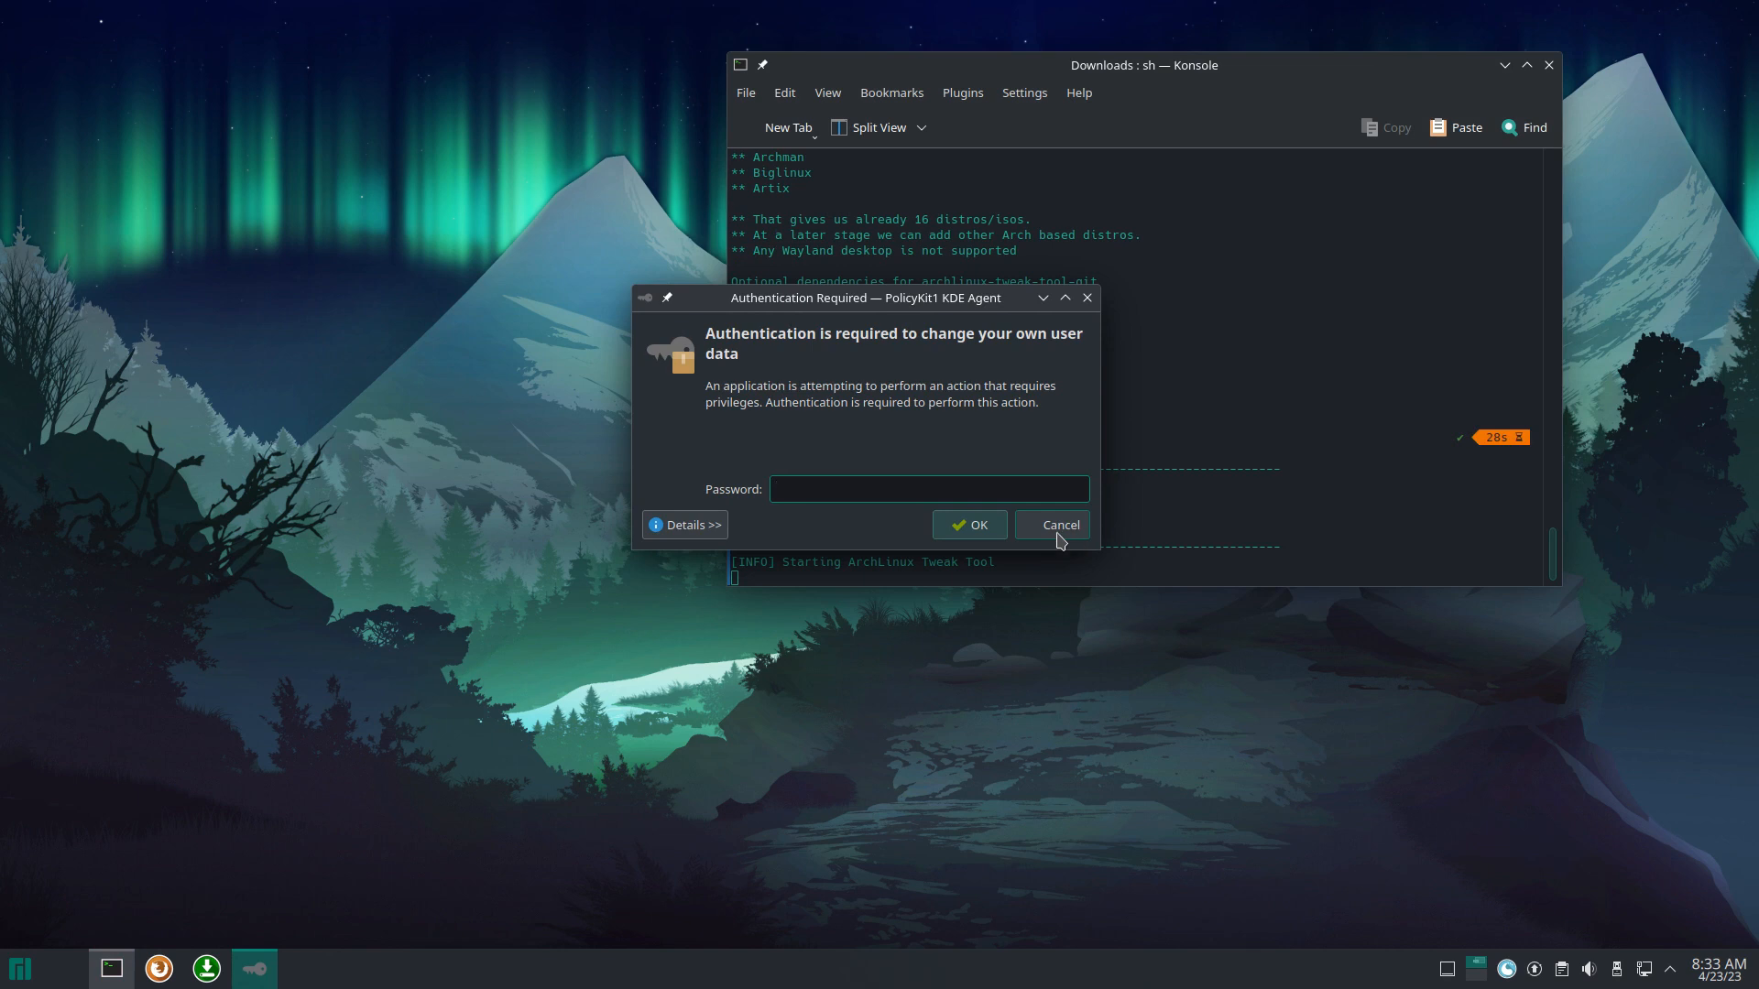
pyautogui.write('**')
pyautogui.press('Return')
# Step: Move the terminal window left and review its correction prompt text
pyautogui.moveTo(1125, 63); pyautogui.dragTo(539, 77)
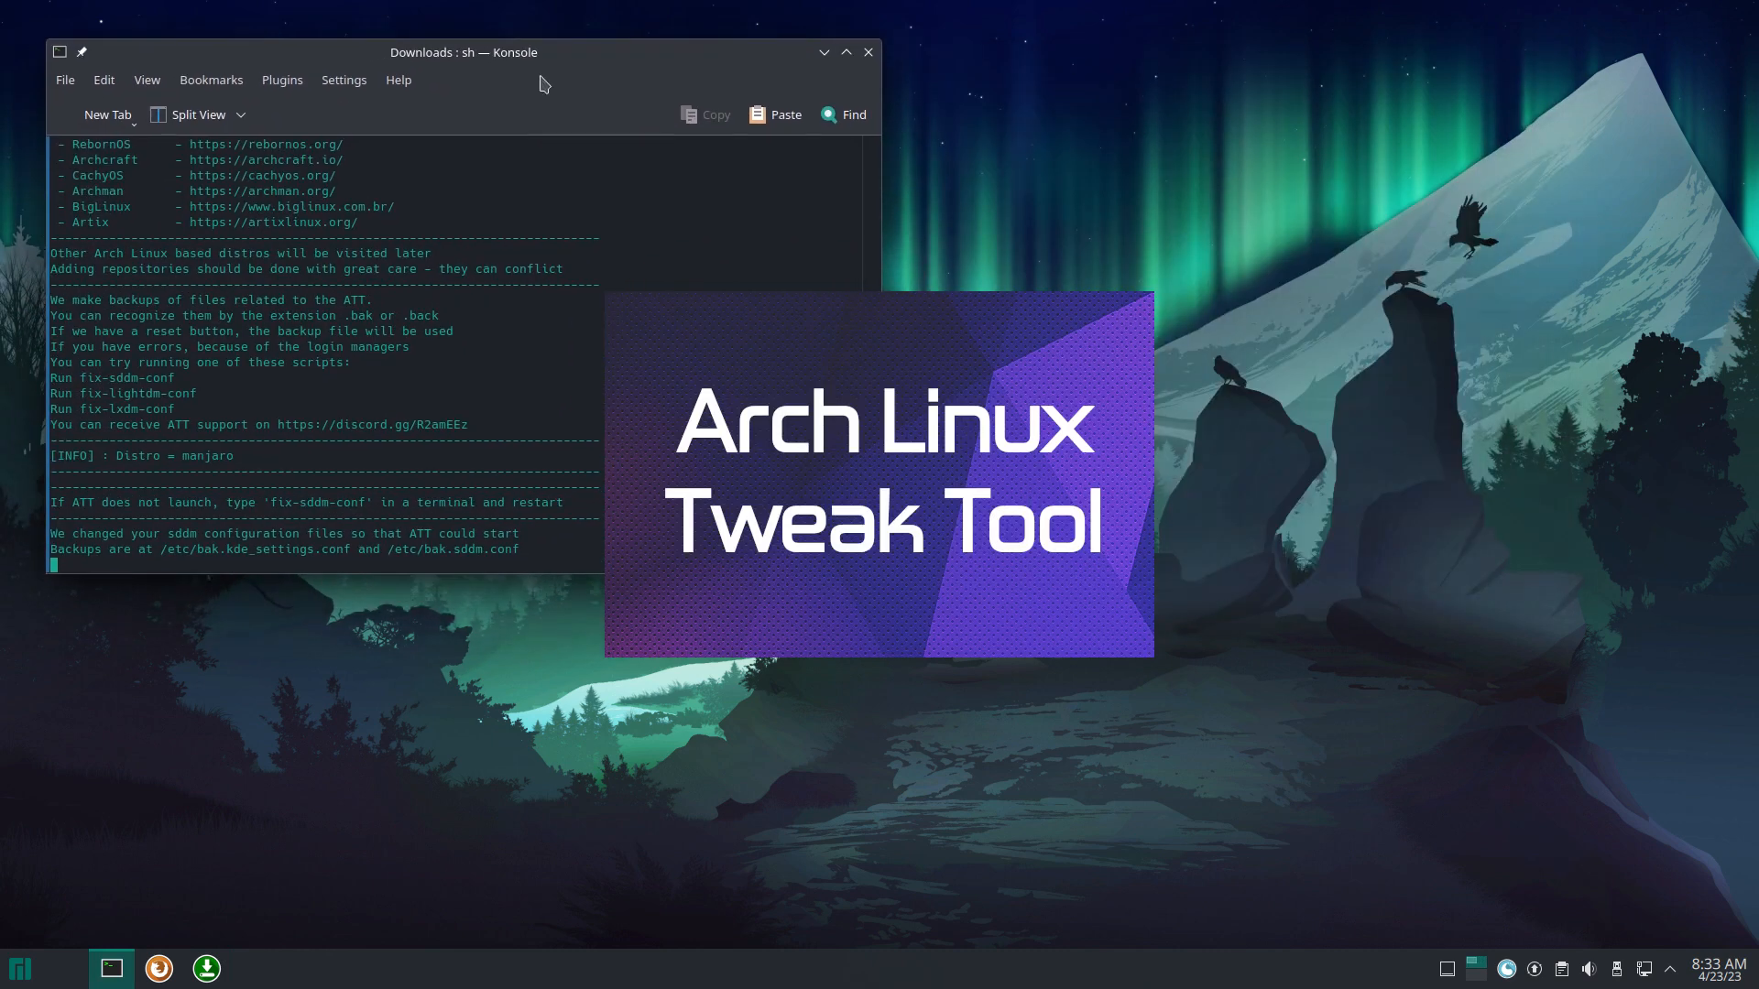
pyautogui.scroll(5, 385, 408)
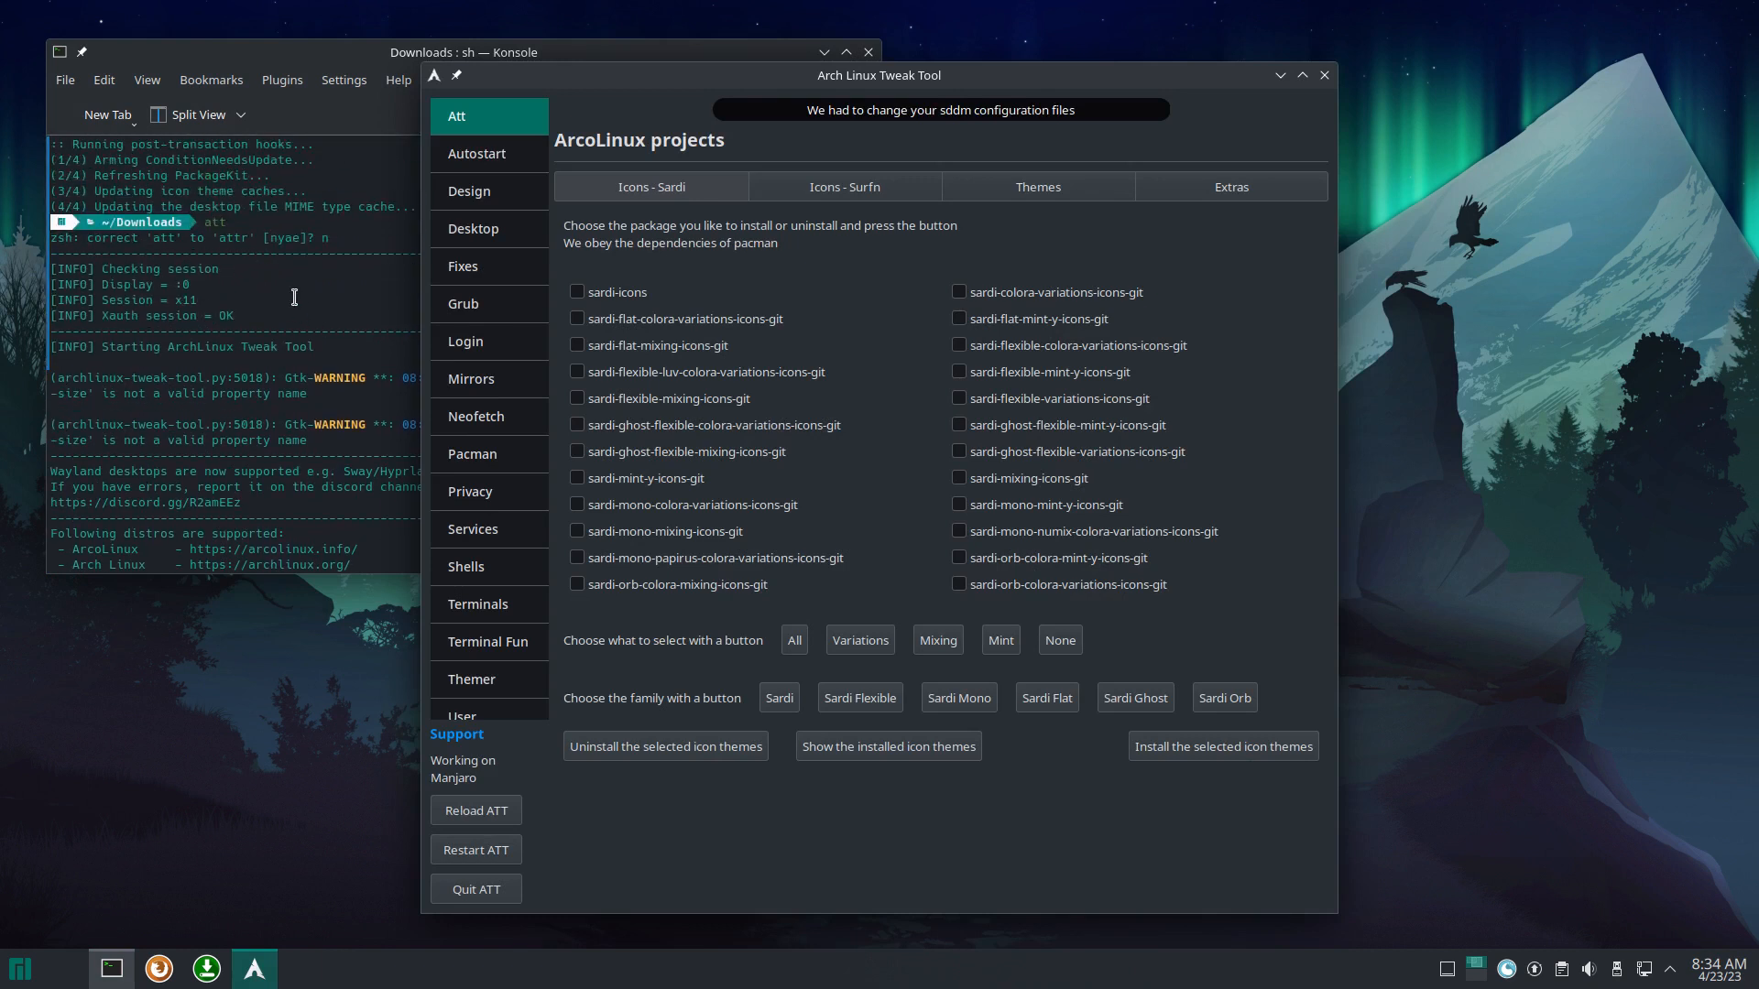
pyautogui.moveTo(87, 250); pyautogui.dragTo(210, 242)
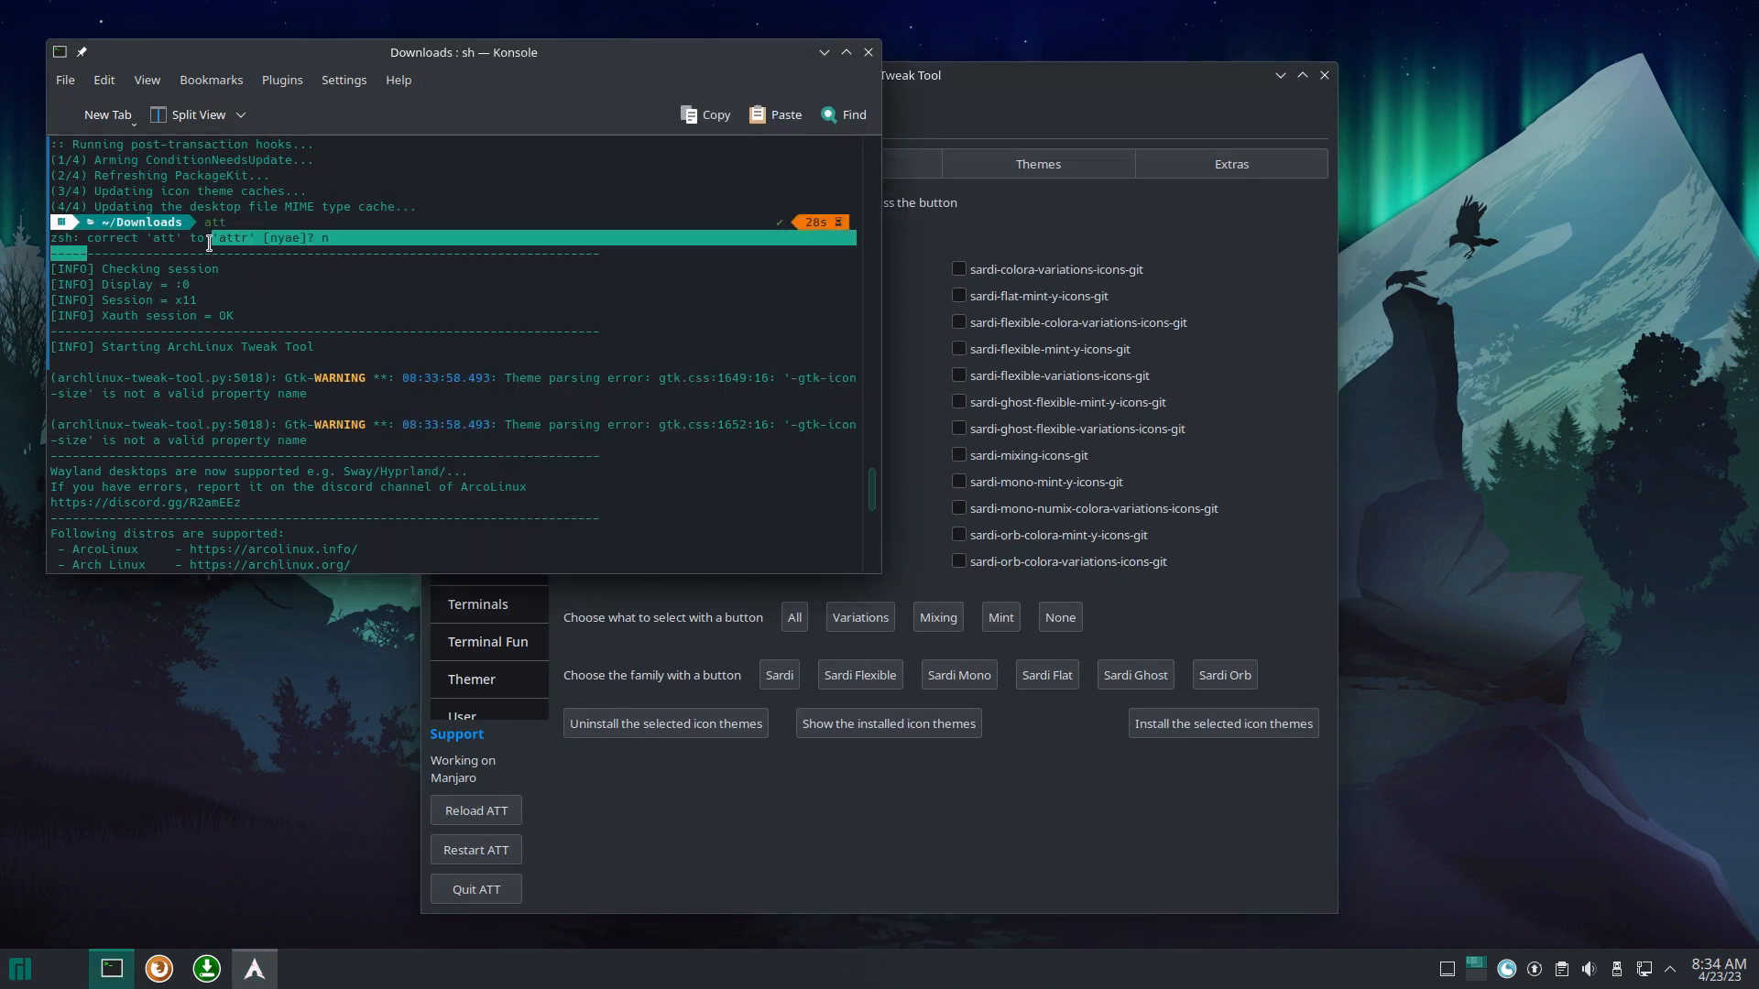
pyautogui.click(346, 252)
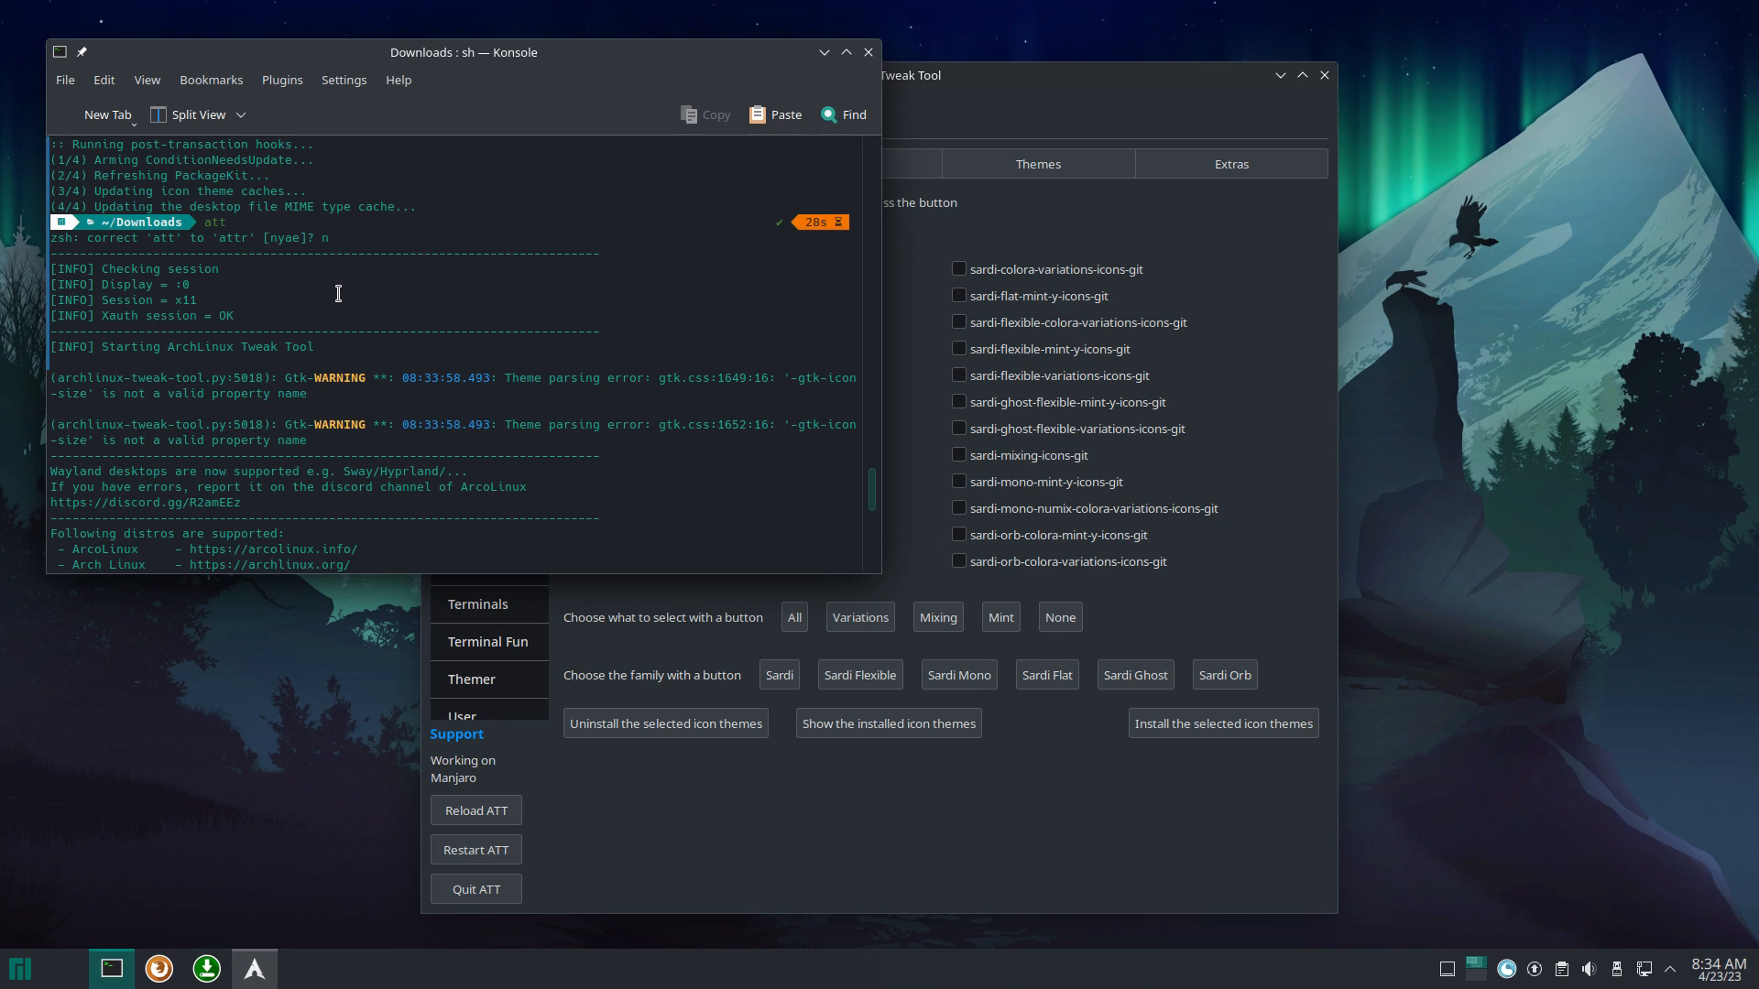
# Step: Bring the Arch Linux Tweak Tool window forward and go to its Desktop Installer page
pyautogui.moveTo(1068, 77); pyautogui.dragTo(1389, 75)
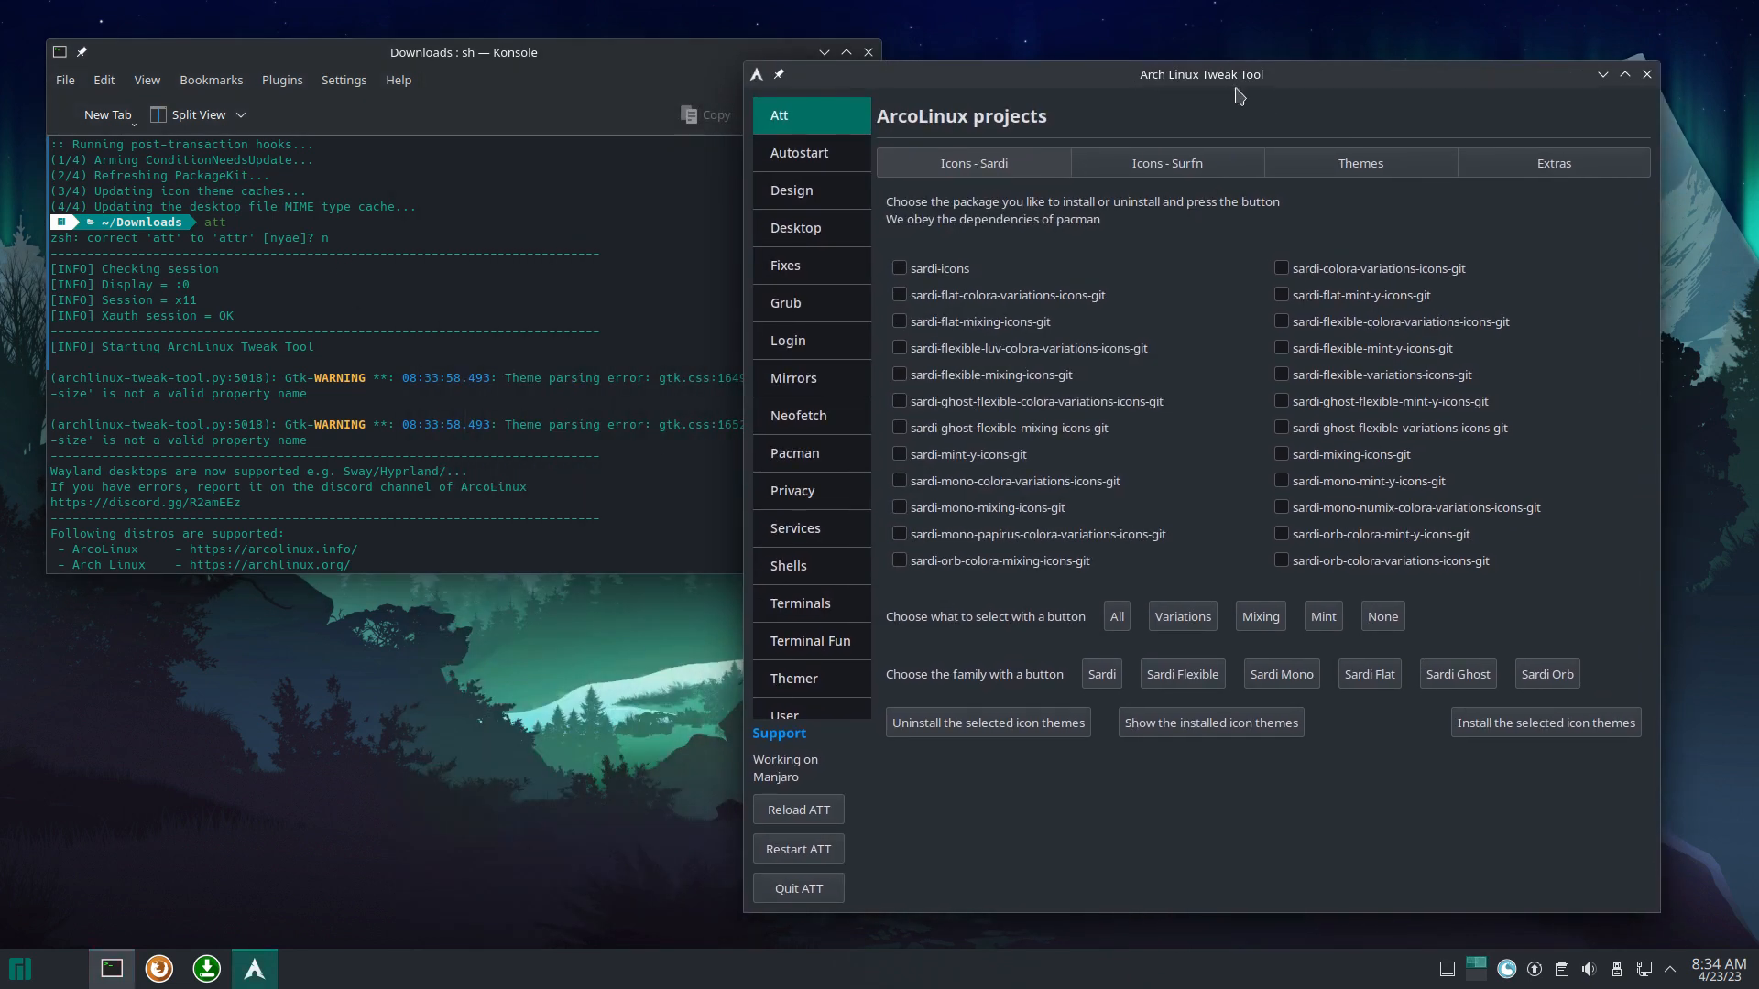
pyautogui.scroll(-2, 476, 469)
pyautogui.scroll(-4, 476, 469)
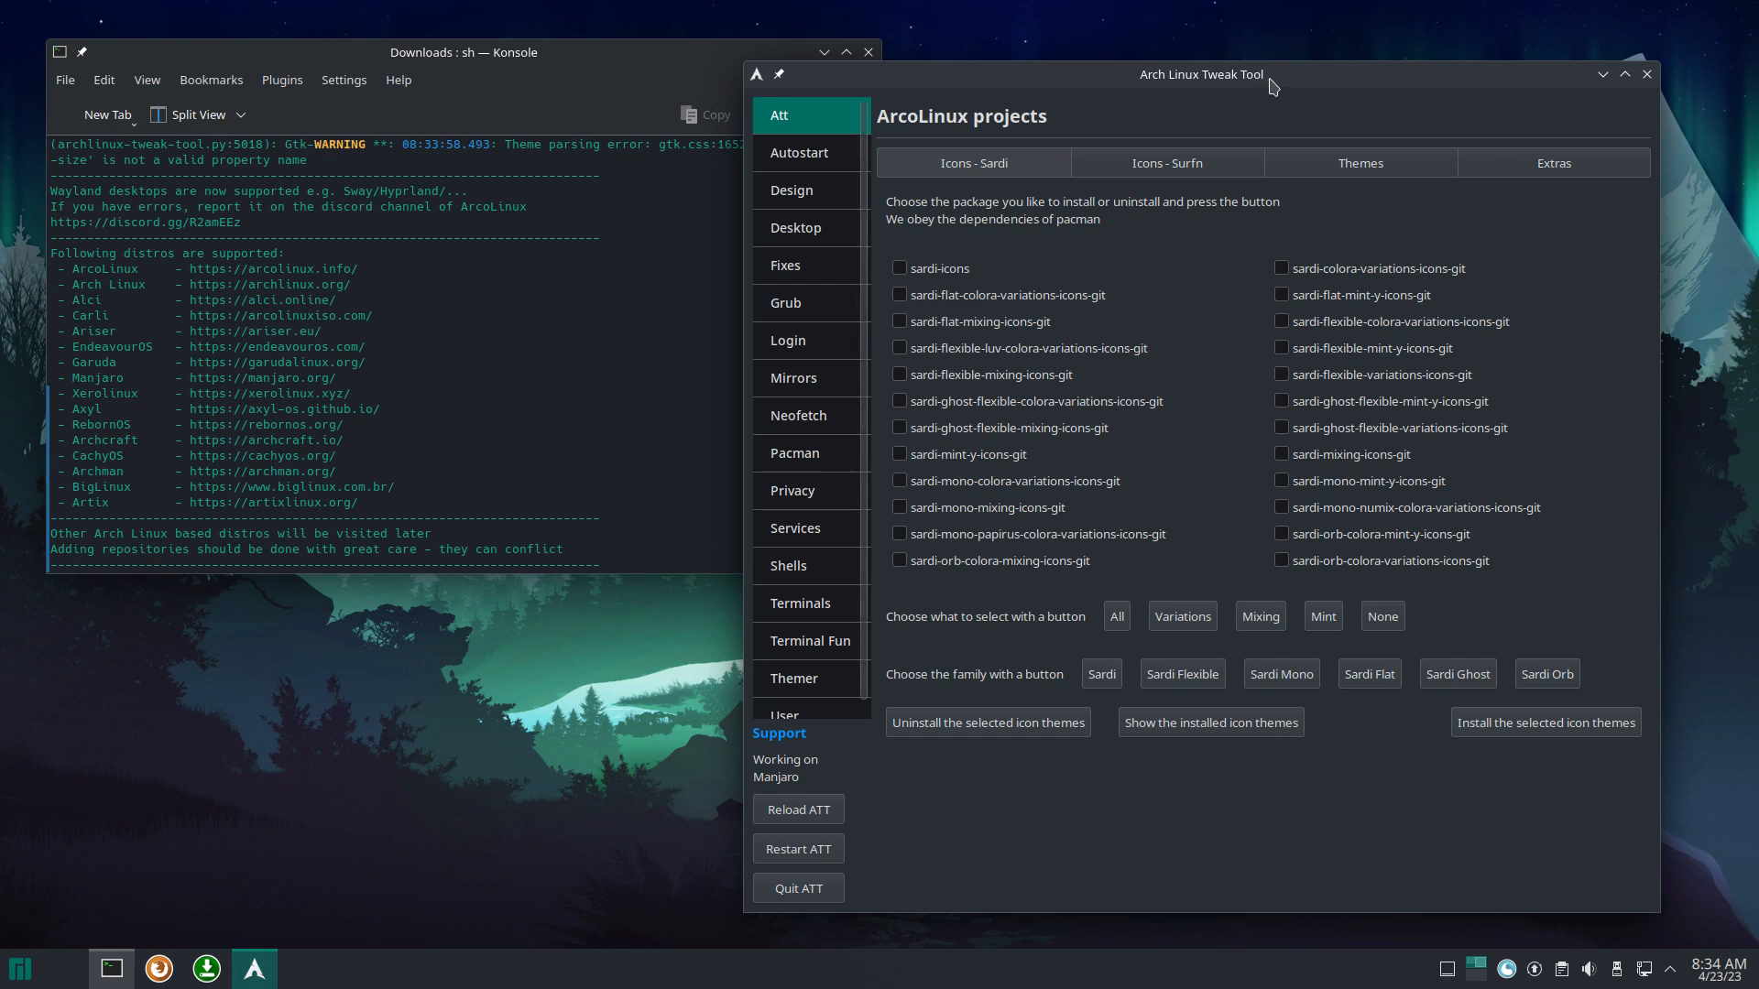
pyautogui.moveTo(1268, 77); pyautogui.dragTo(1252, 71)
pyautogui.click(786, 237)
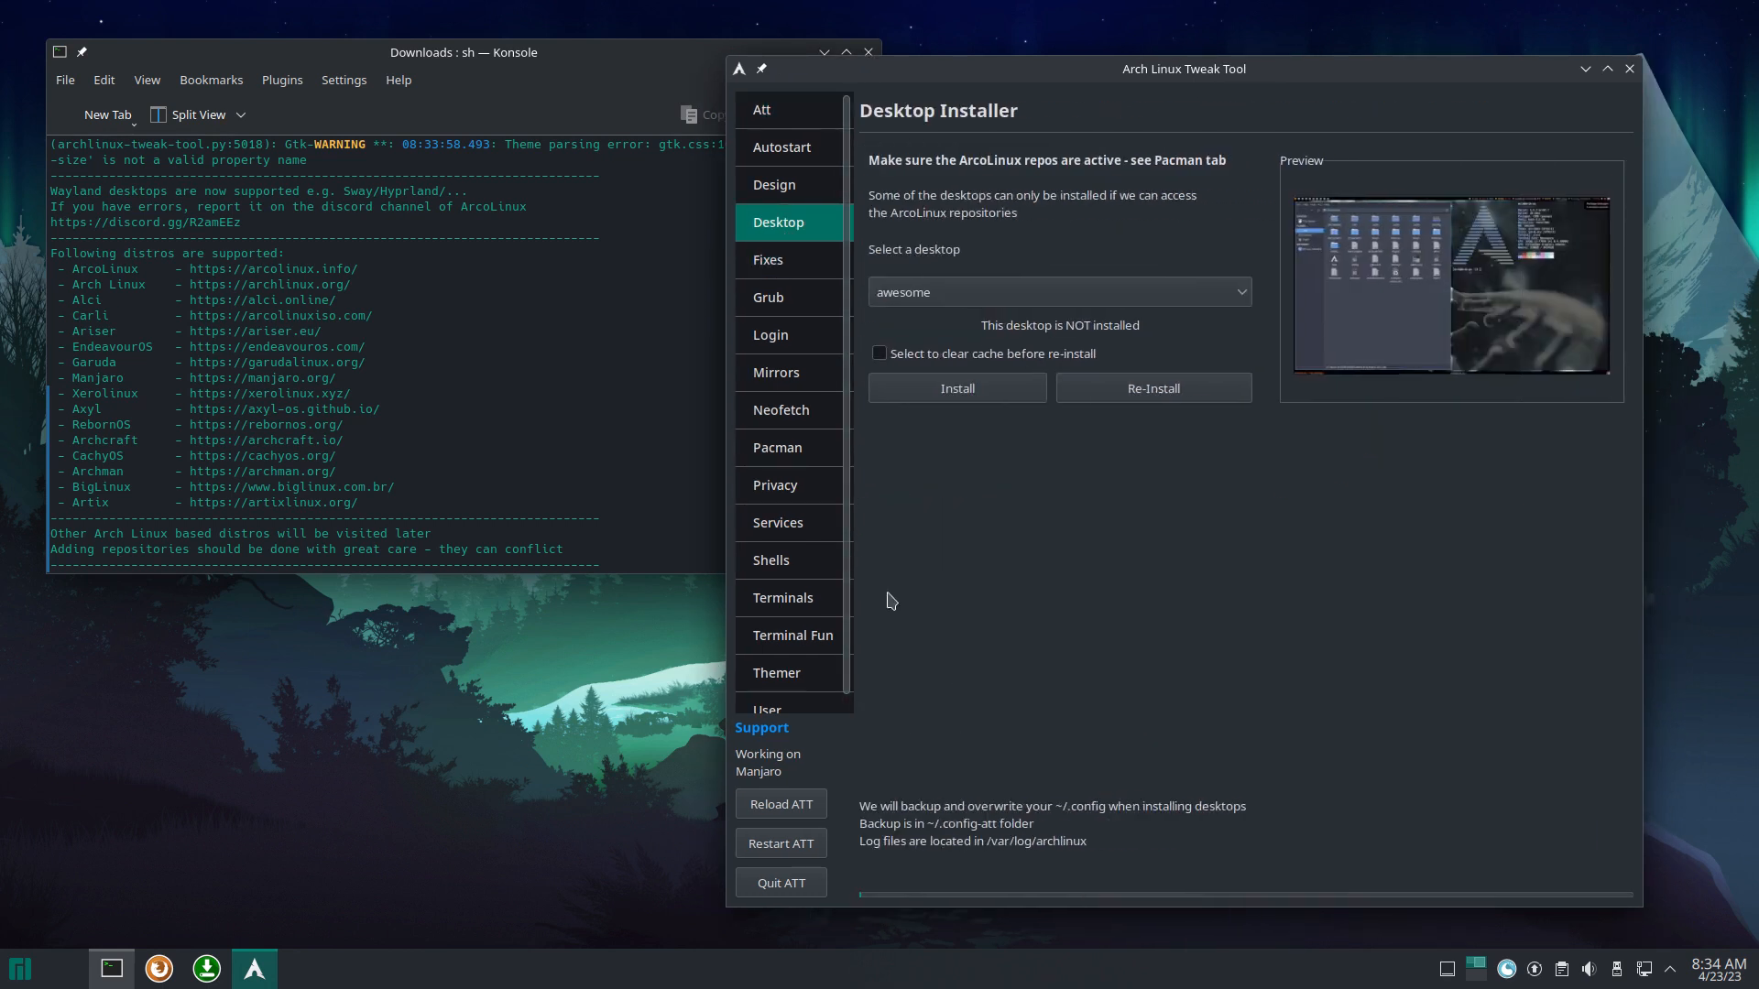
# Step: Choose chadwm in the desktop list and install it
pyautogui.moveTo(1228, 71); pyautogui.dragTo(1307, 50)
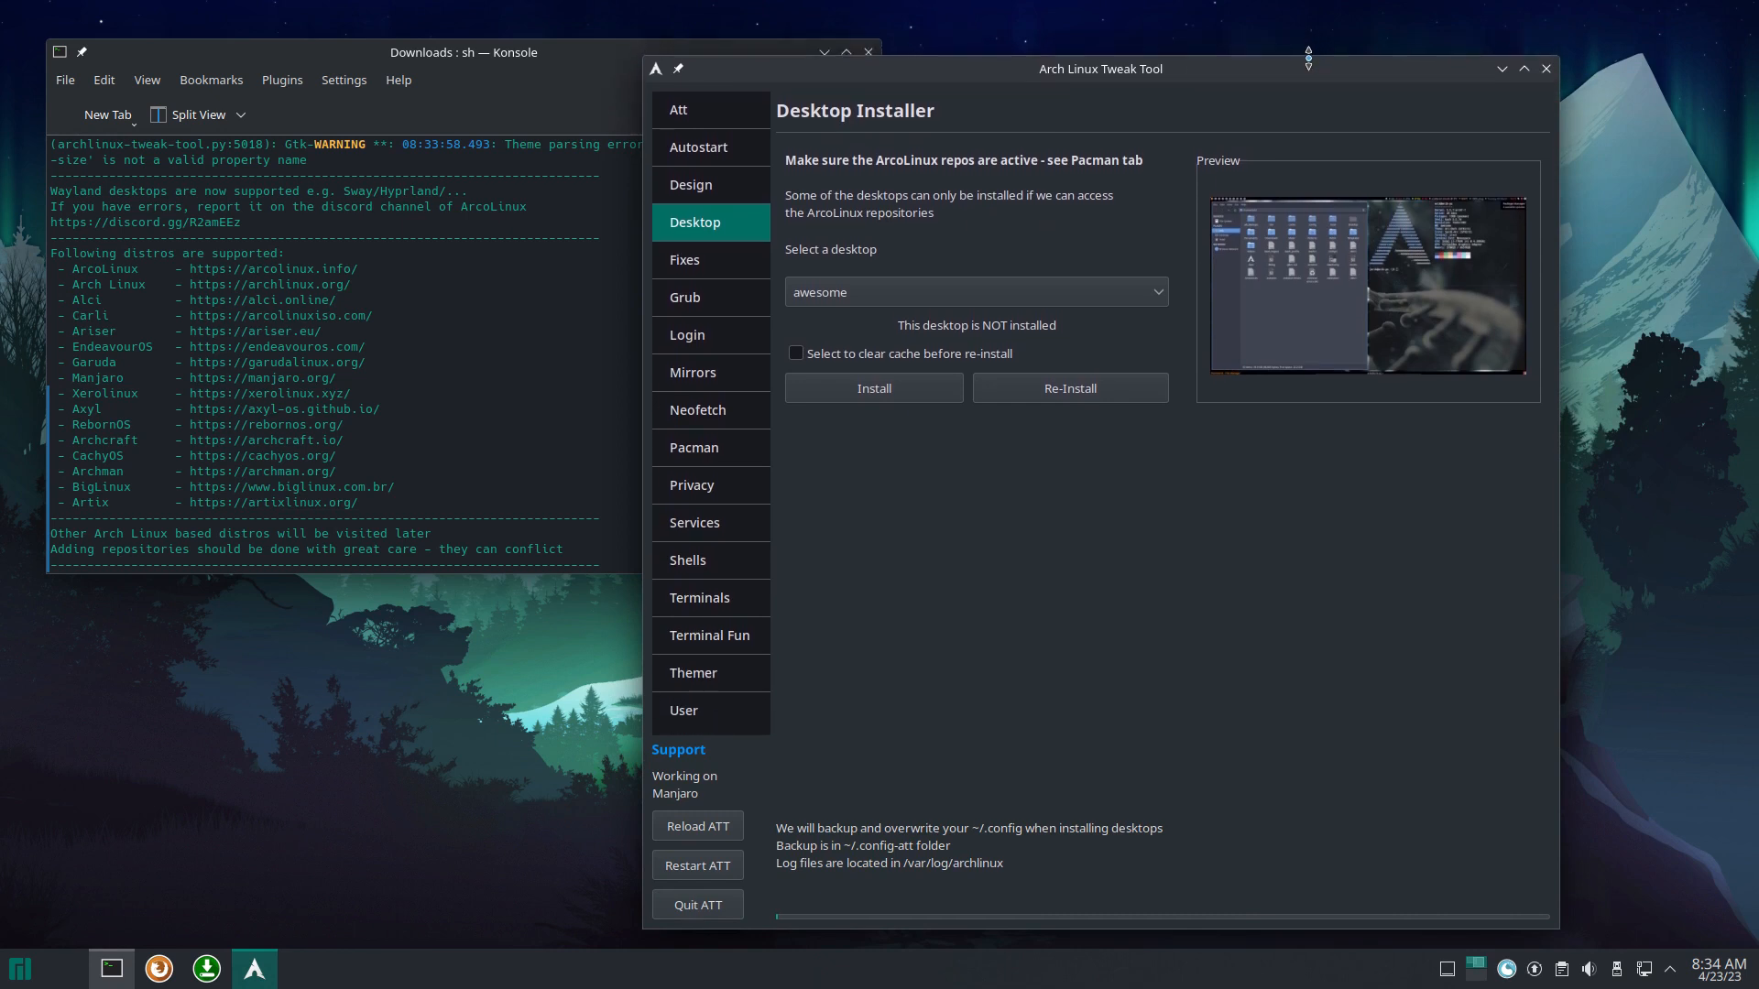
pyautogui.moveTo(1199, 57)
pyautogui.mouseDown()
pyautogui.moveTo(1238, 58)
pyautogui.moveTo(1222, 37)
pyautogui.mouseUp()
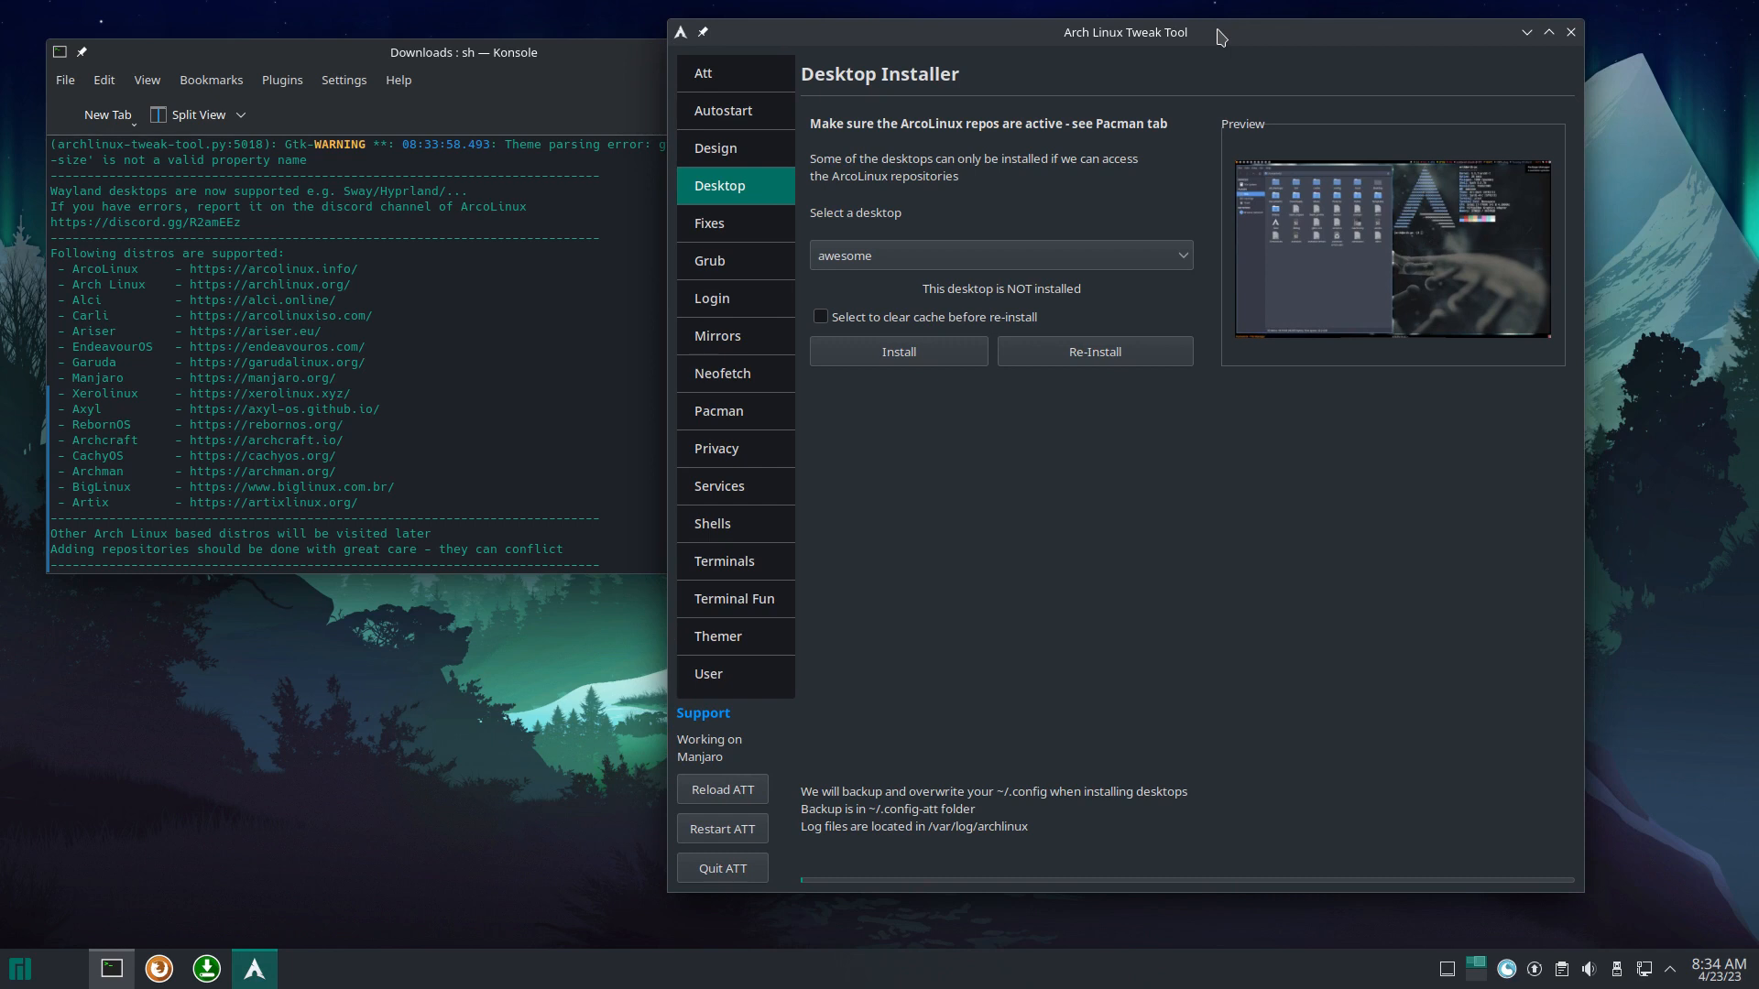
pyautogui.click(971, 256)
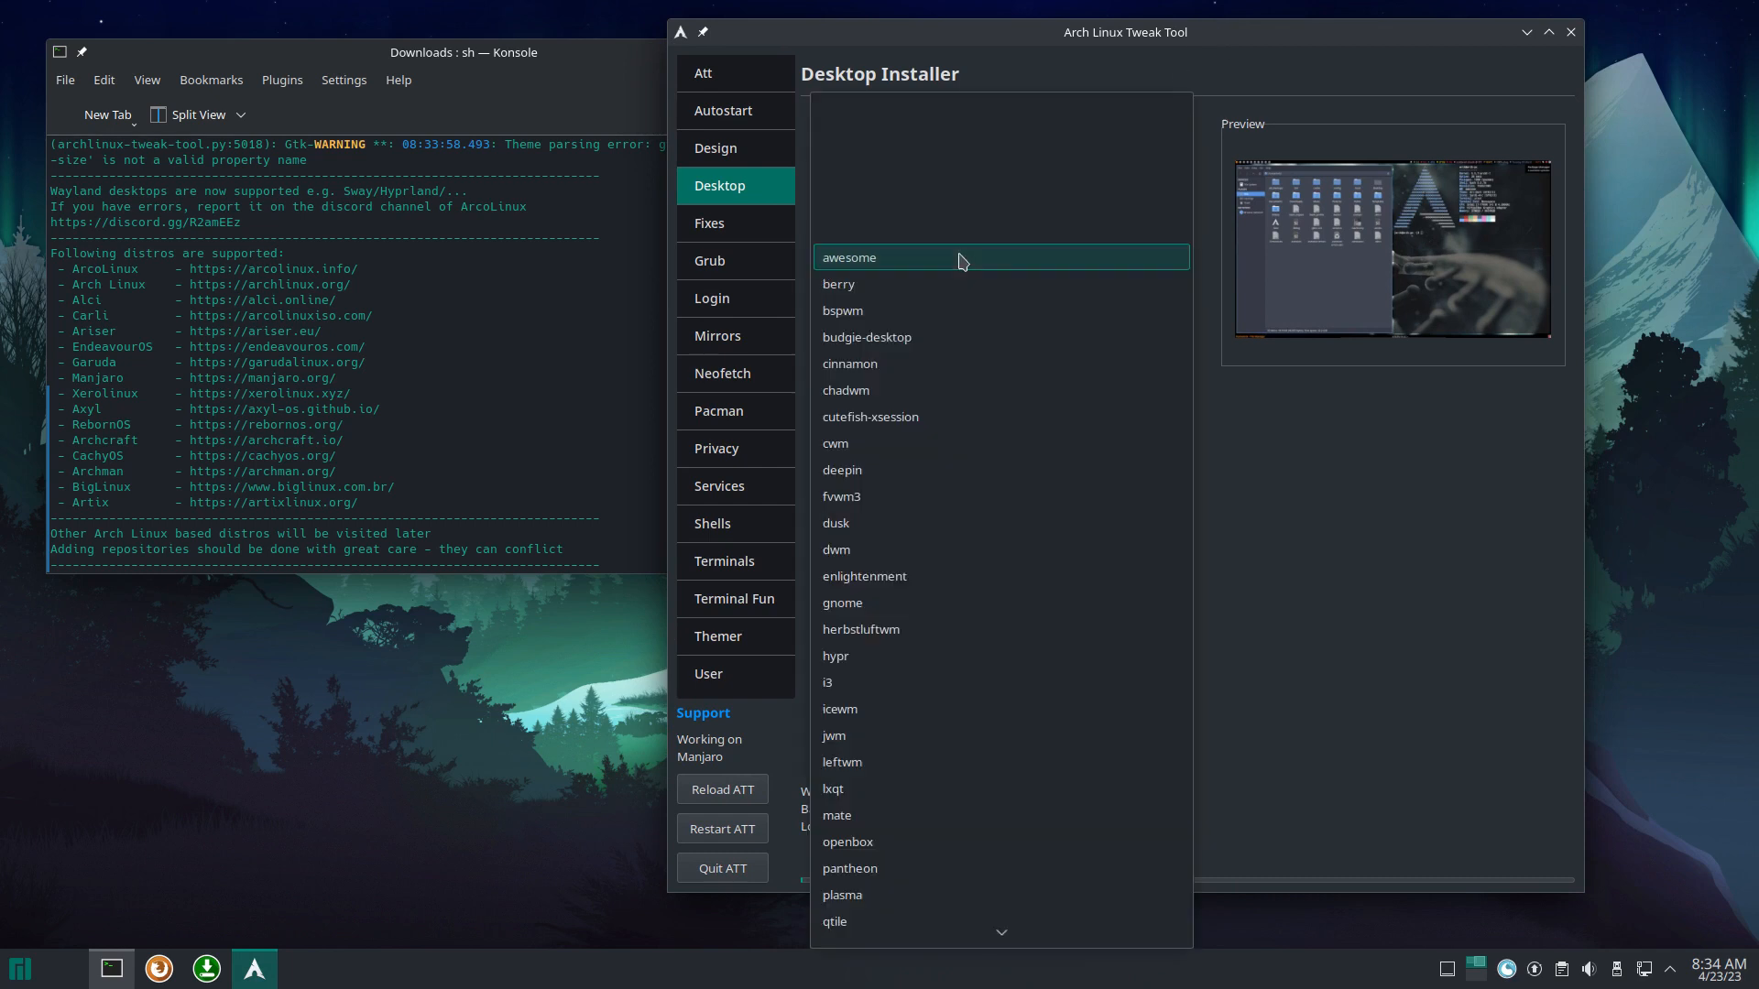
pyautogui.click(1119, 392)
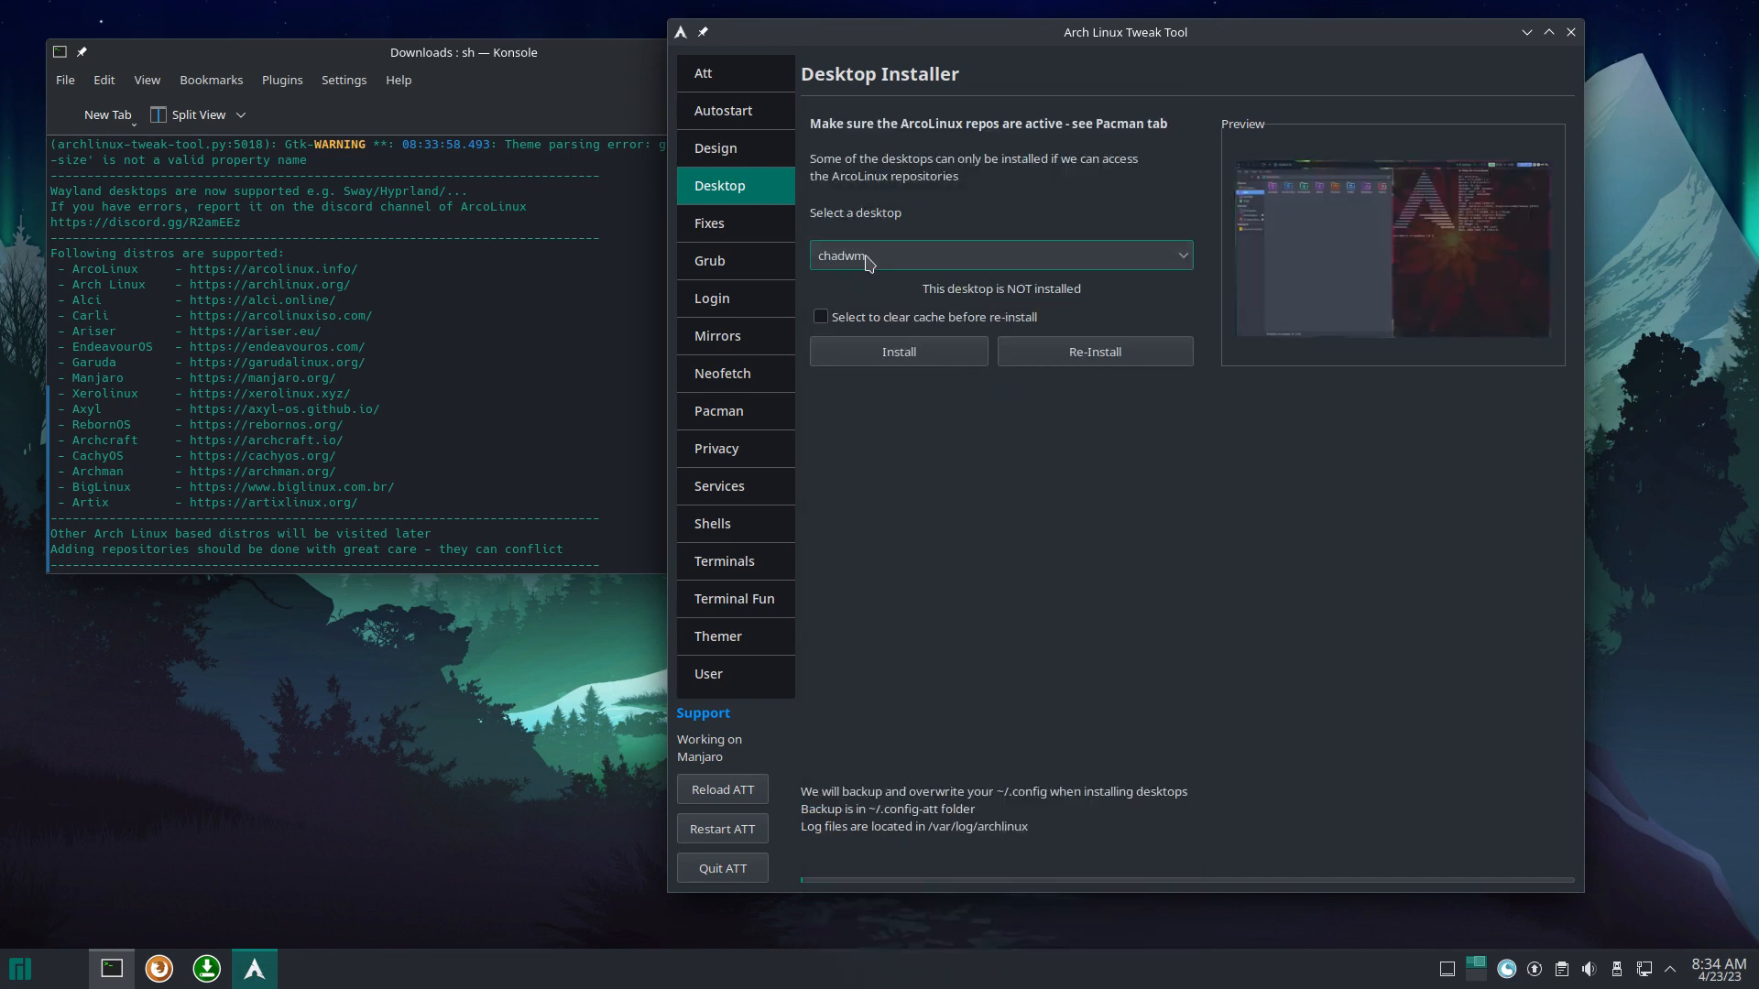
pyautogui.click(919, 355)
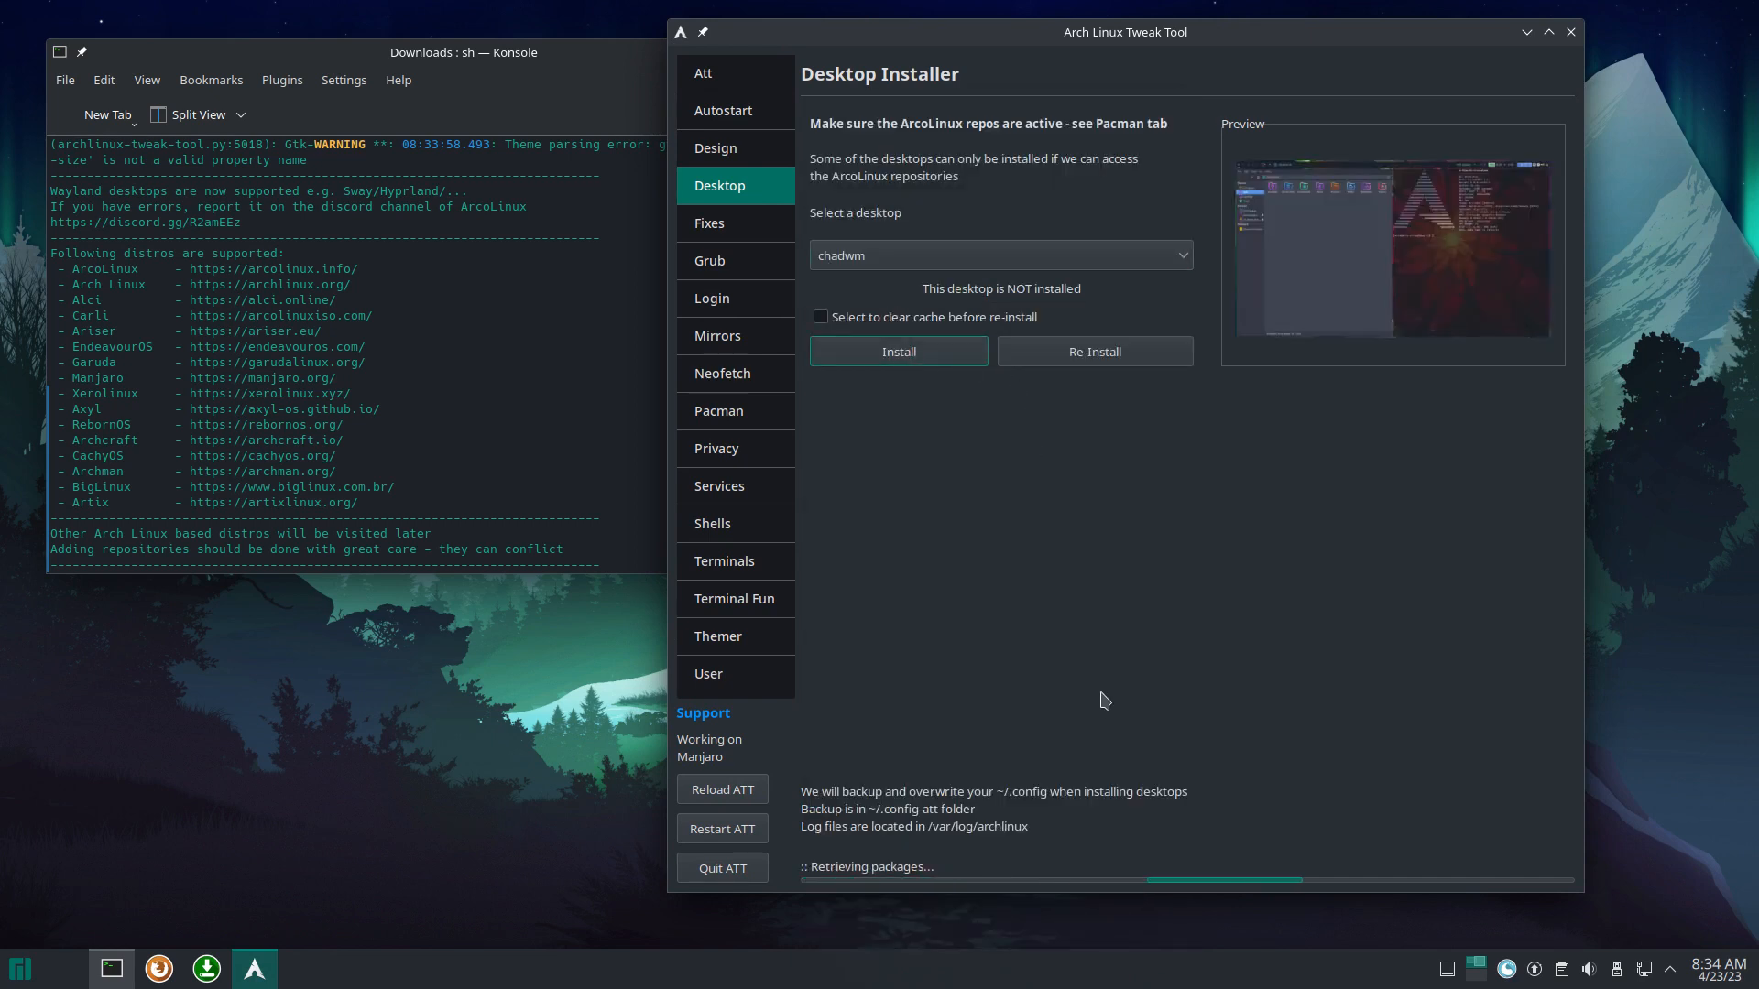
# Step: Close the desktop list with chadwm still selected and quit the tweak tool
pyautogui.click(1081, 266)
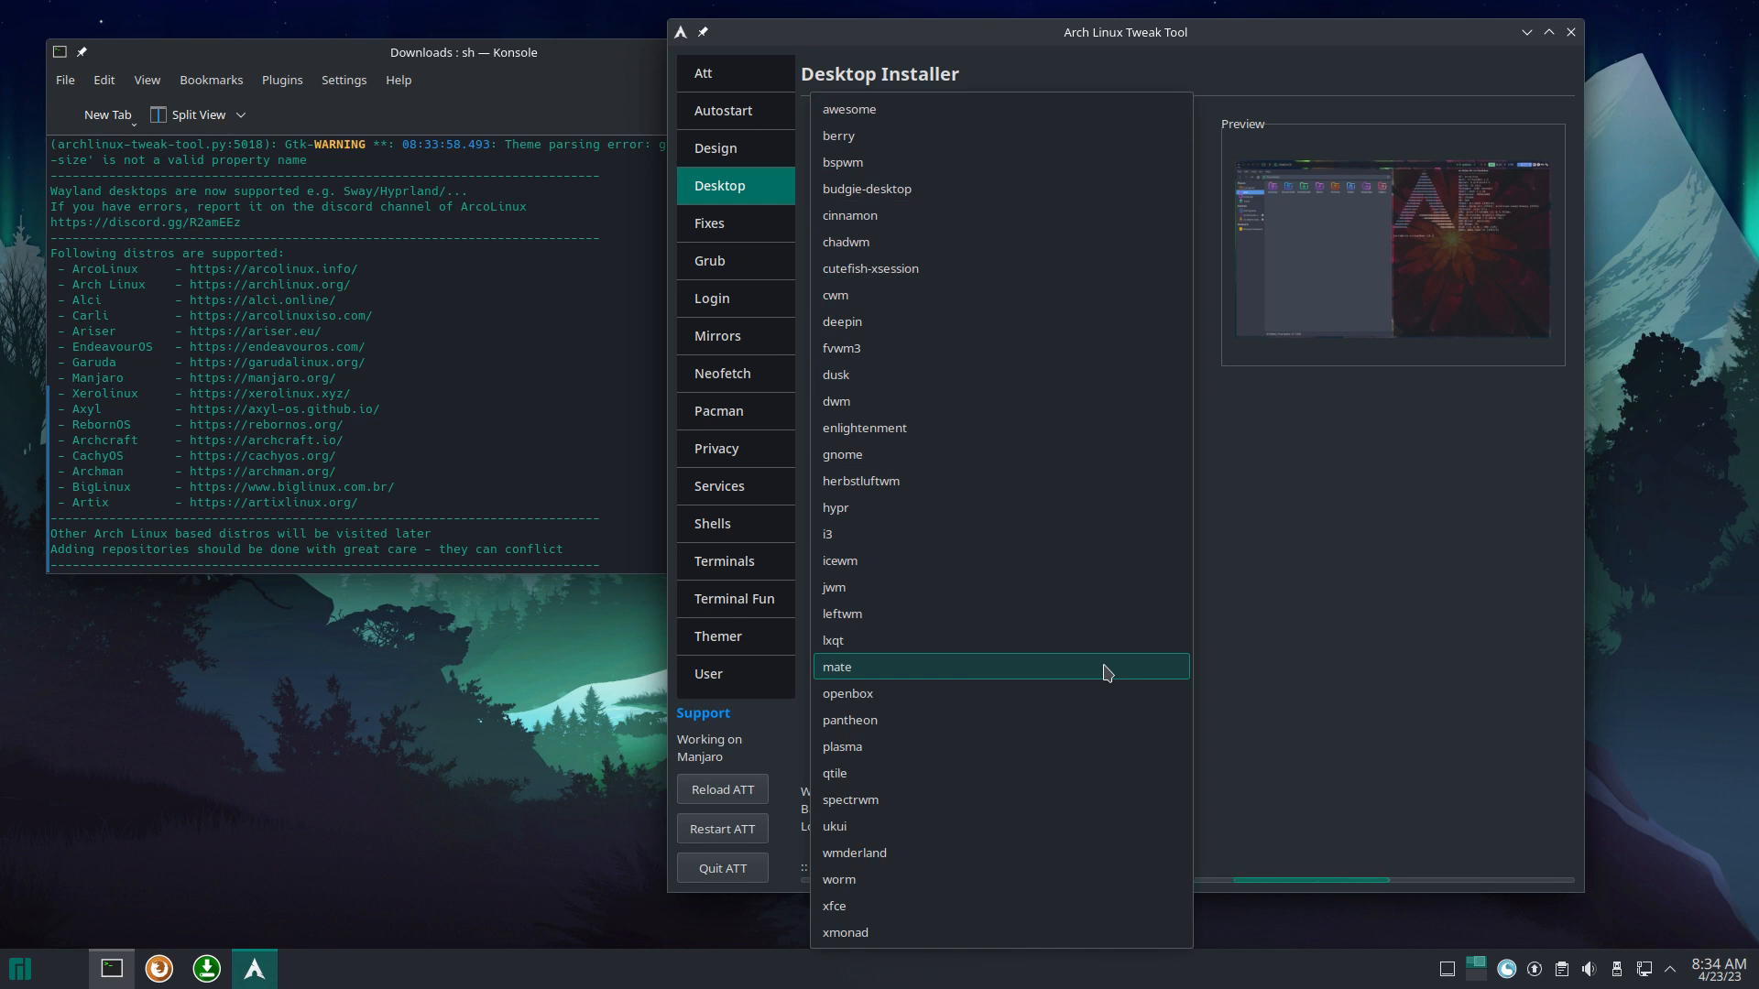
pyautogui.click(1272, 669)
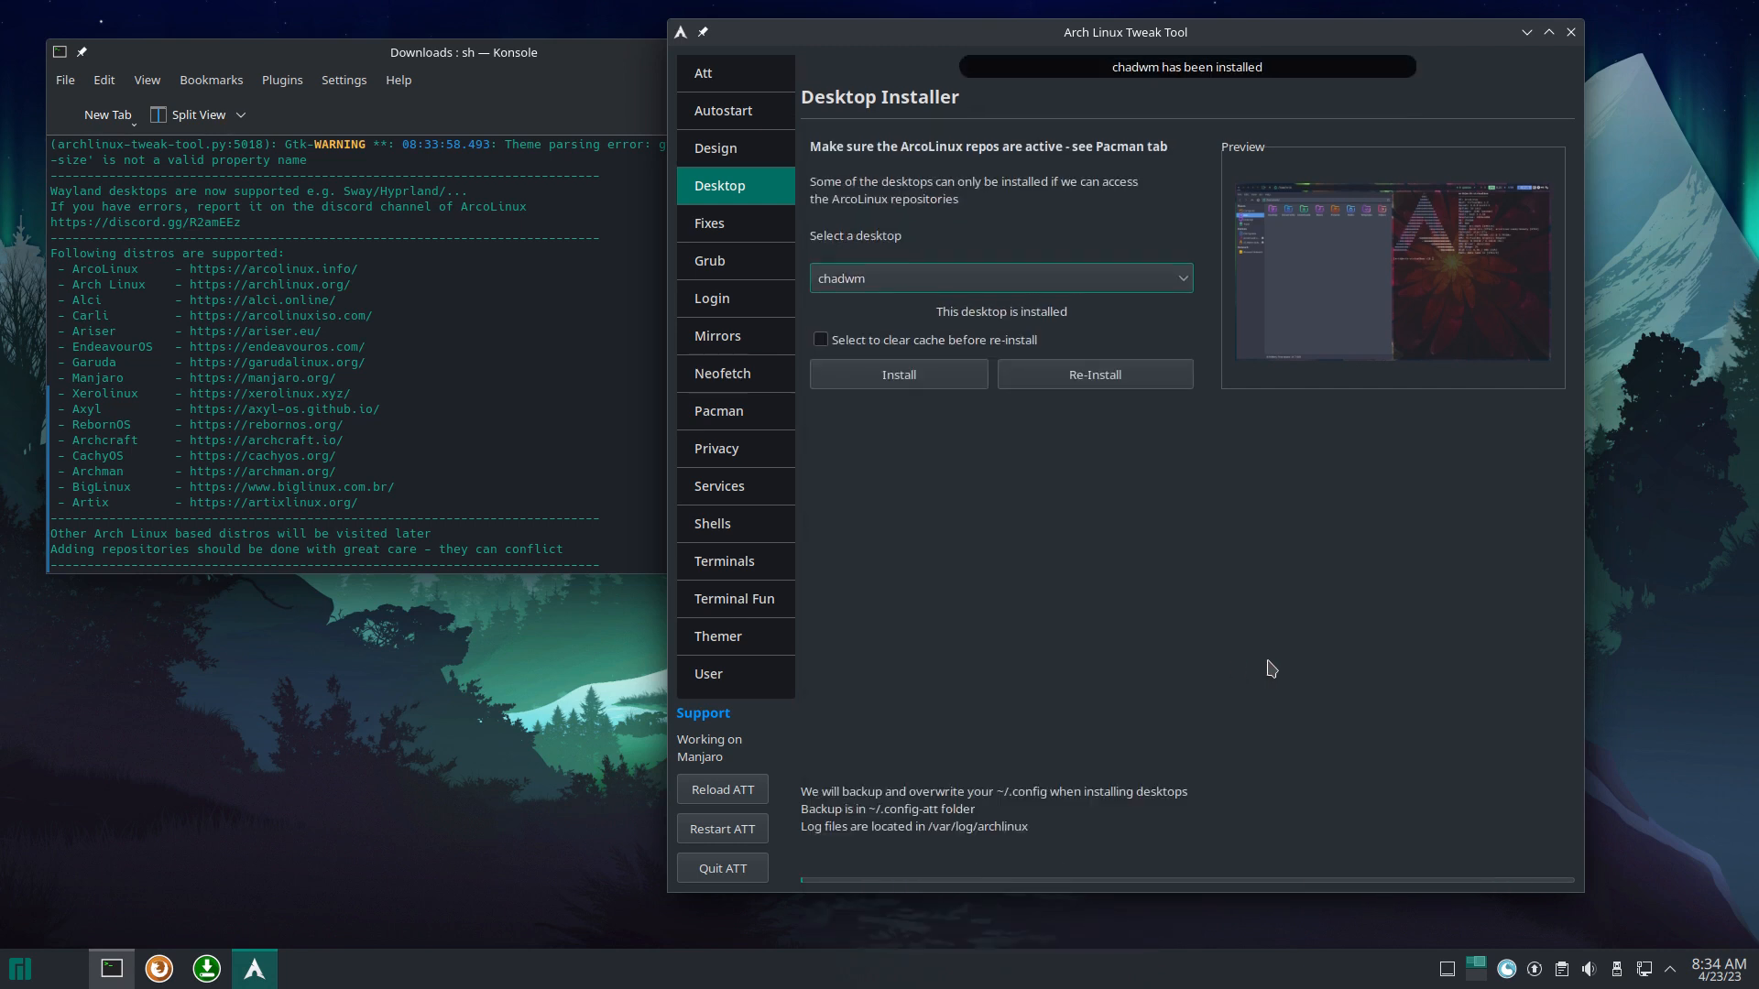
pyautogui.click(722, 868)
pyautogui.click(26, 963)
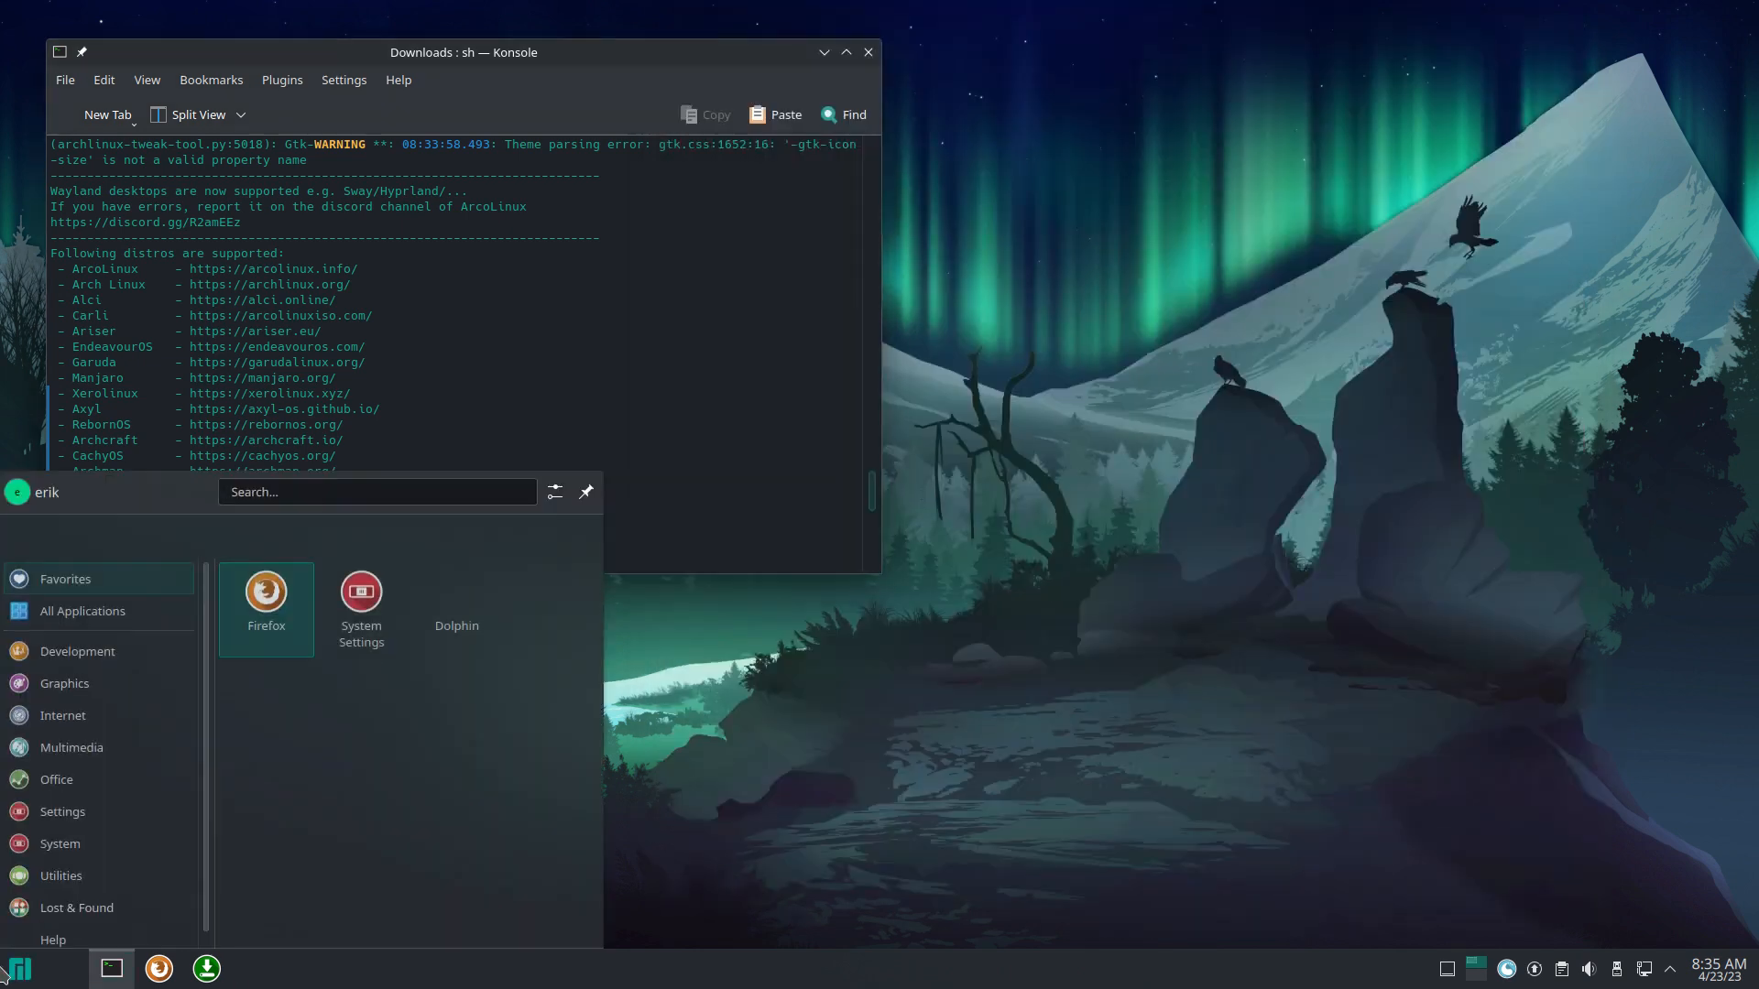
# Step: Log out of Plasma and sign back in with the account password
pyautogui.click(510, 930)
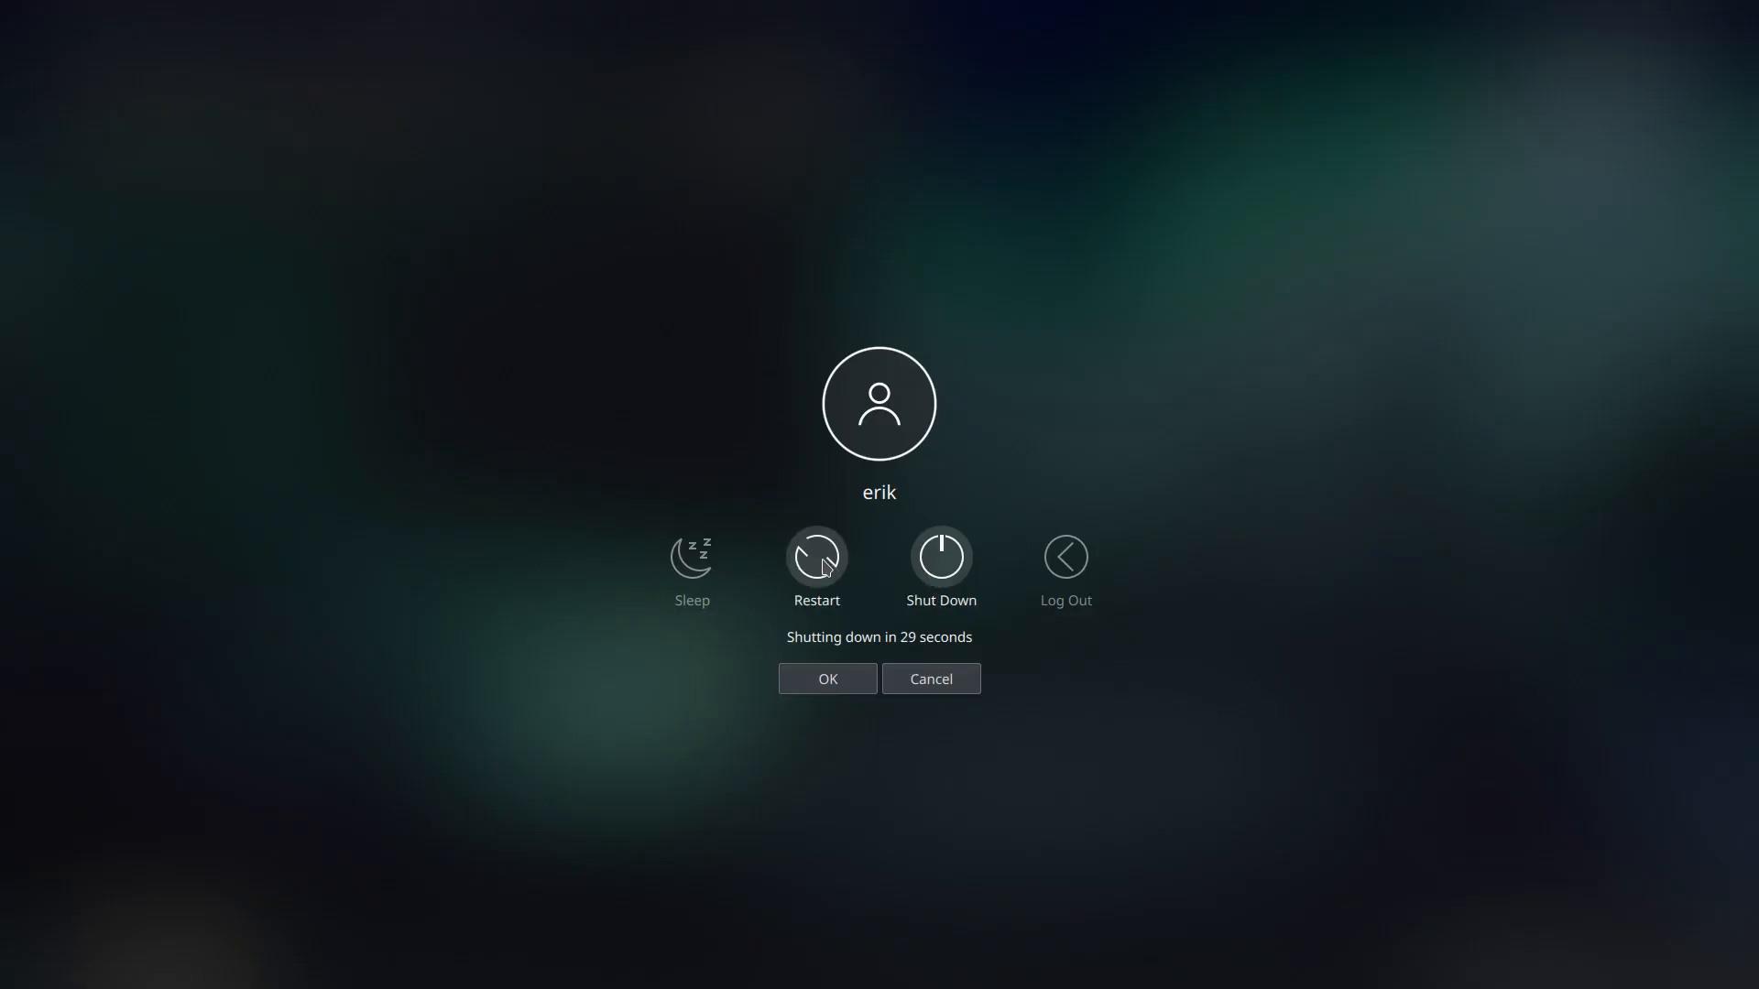
pyautogui.click(1069, 561)
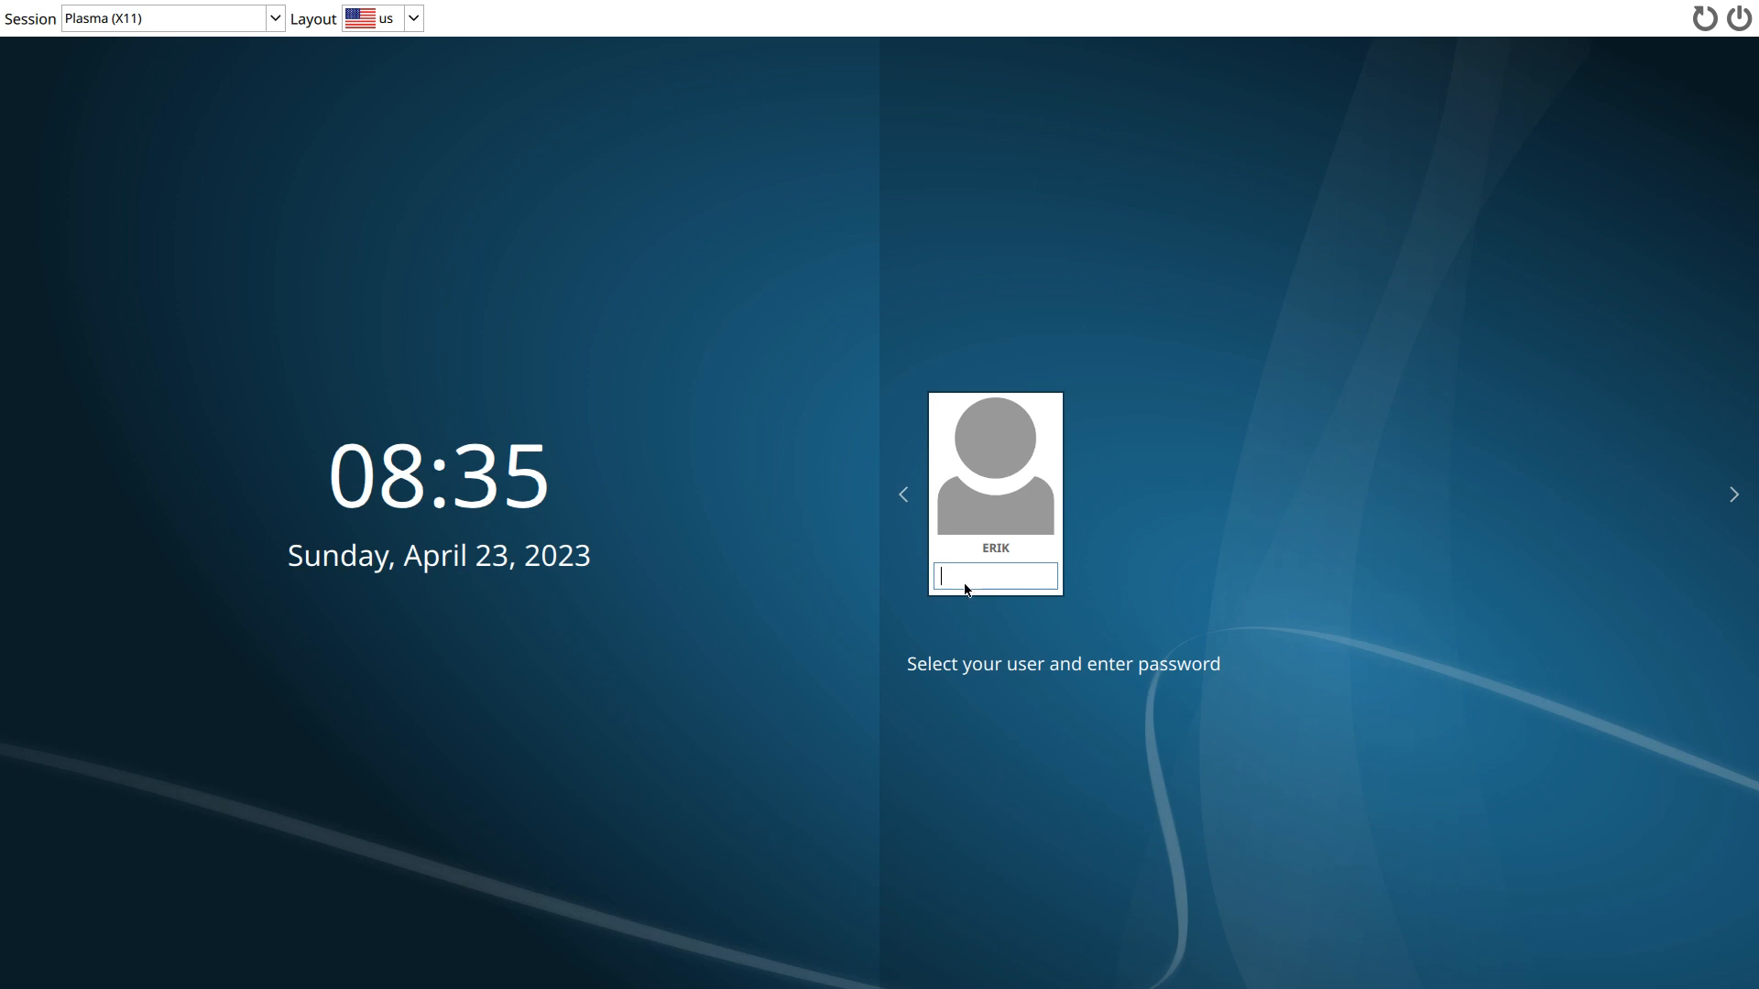
pyautogui.write('****')
pyautogui.press('Return')
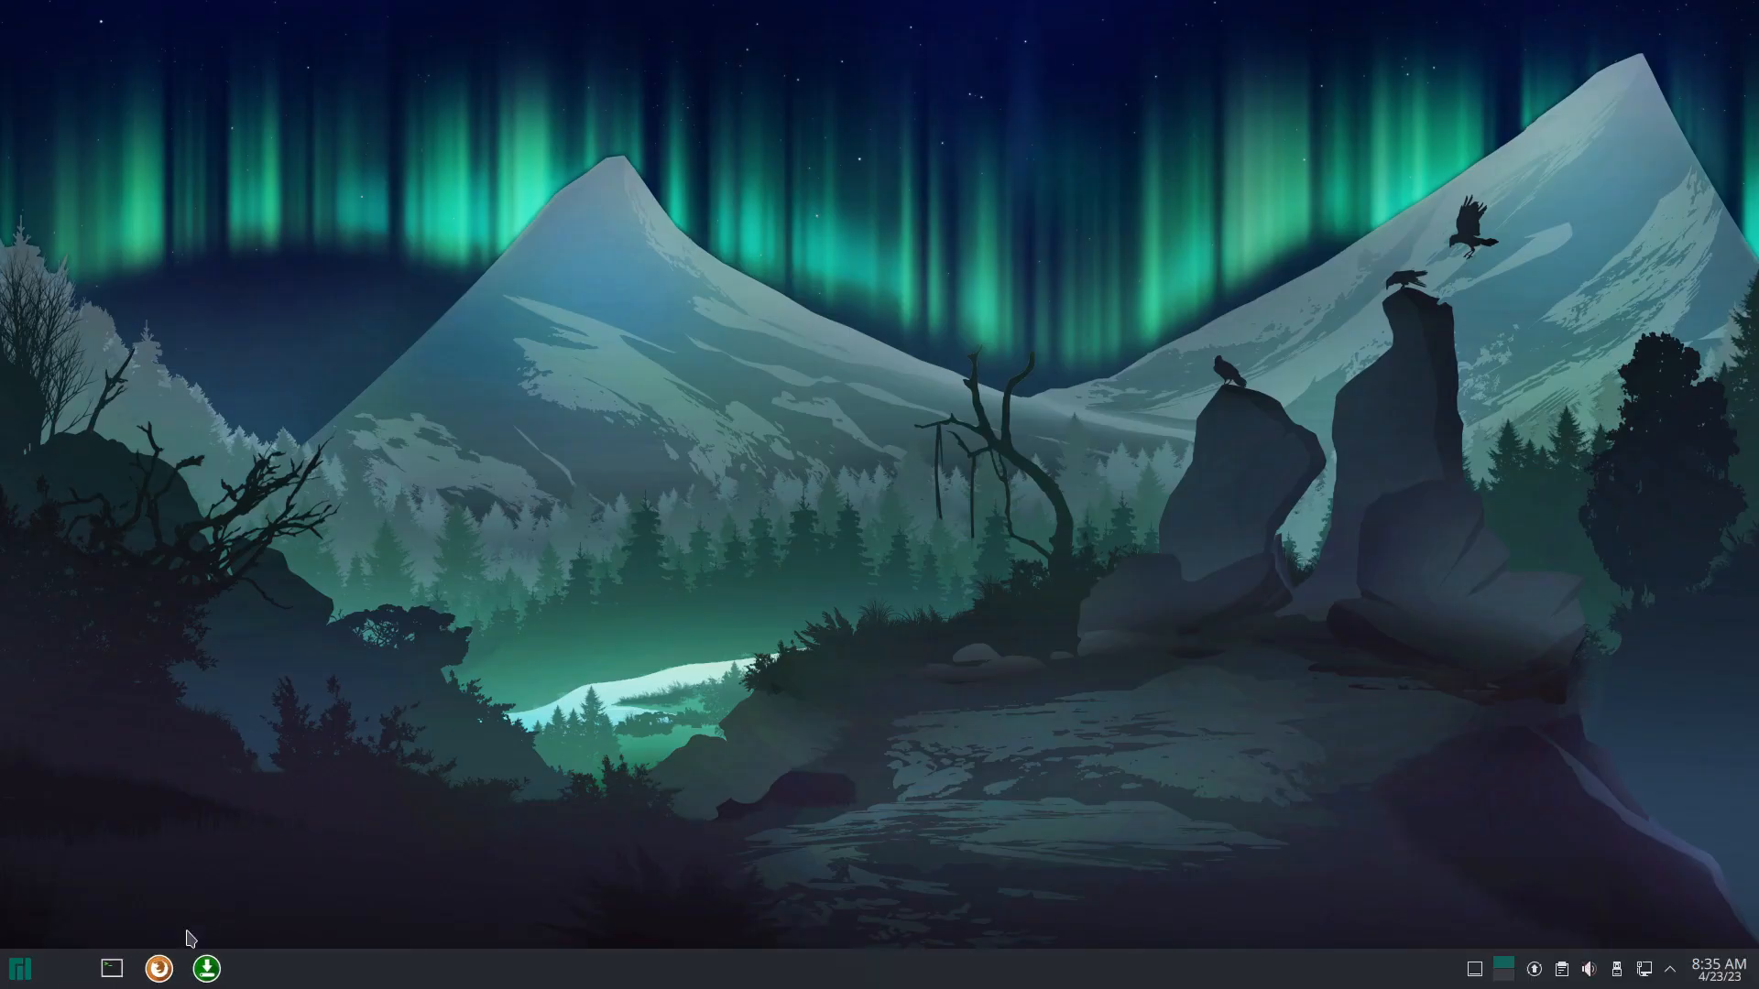
# Step: Check the launcher's settings, then browse the menu to the System category's apps
pyautogui.click(20, 968)
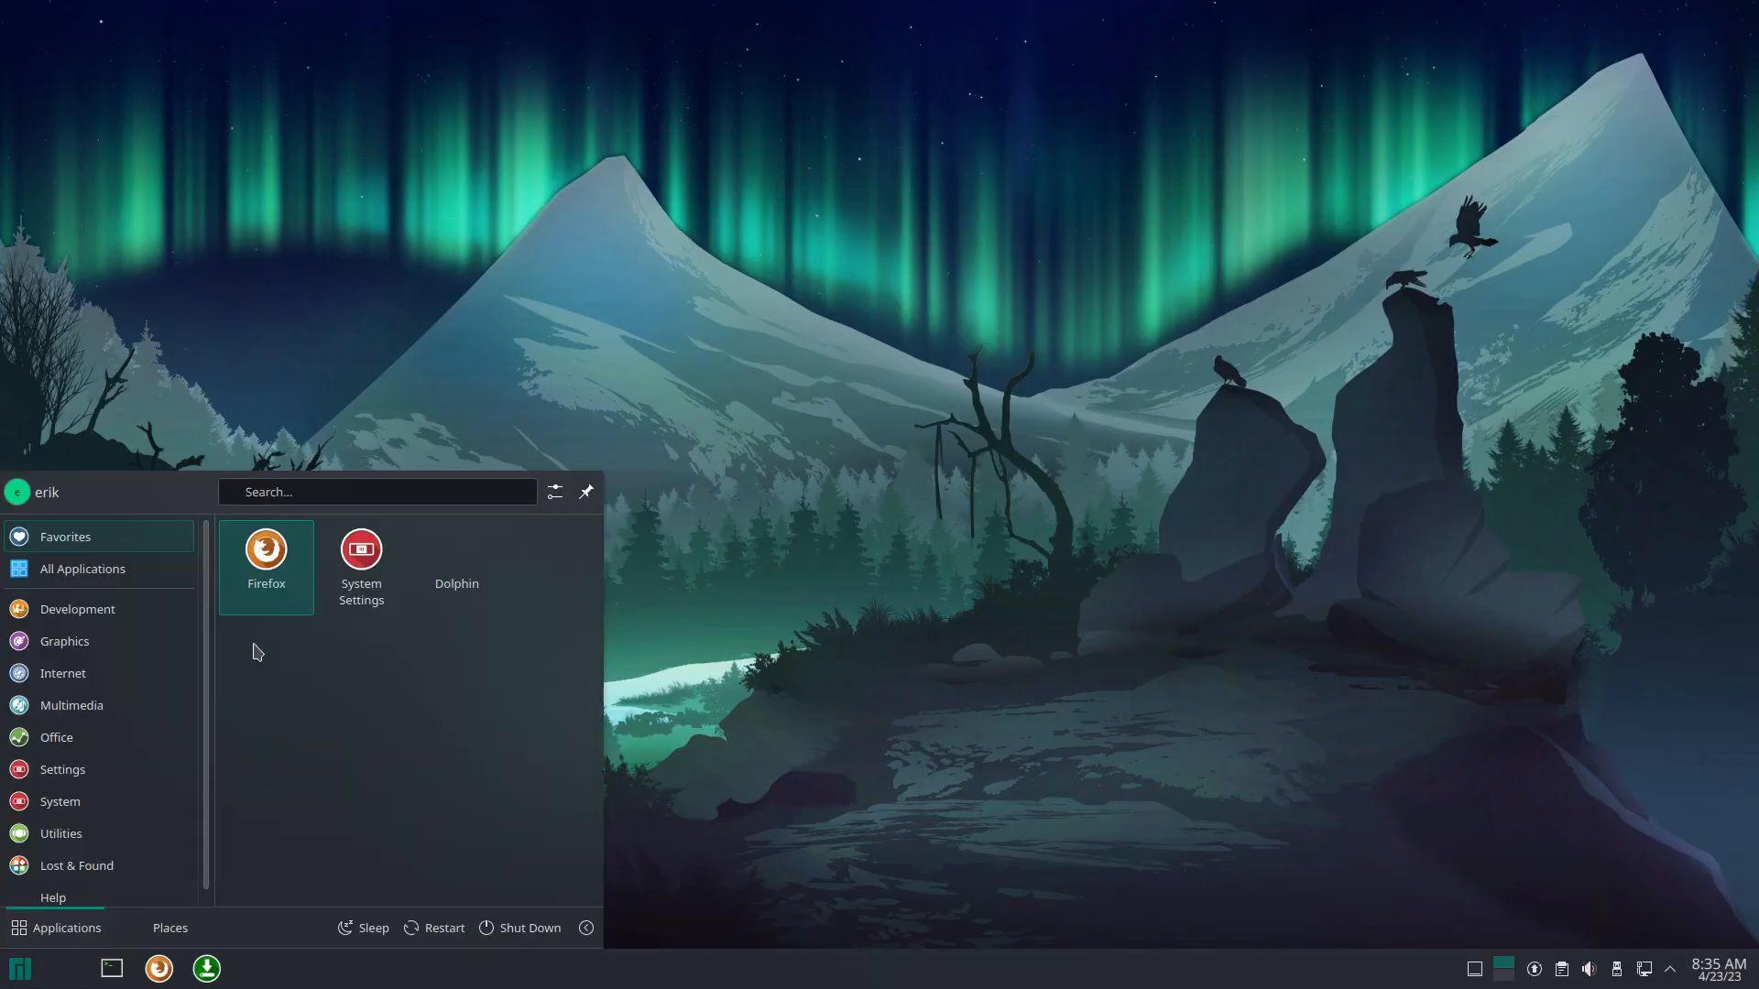
pyautogui.click(557, 495)
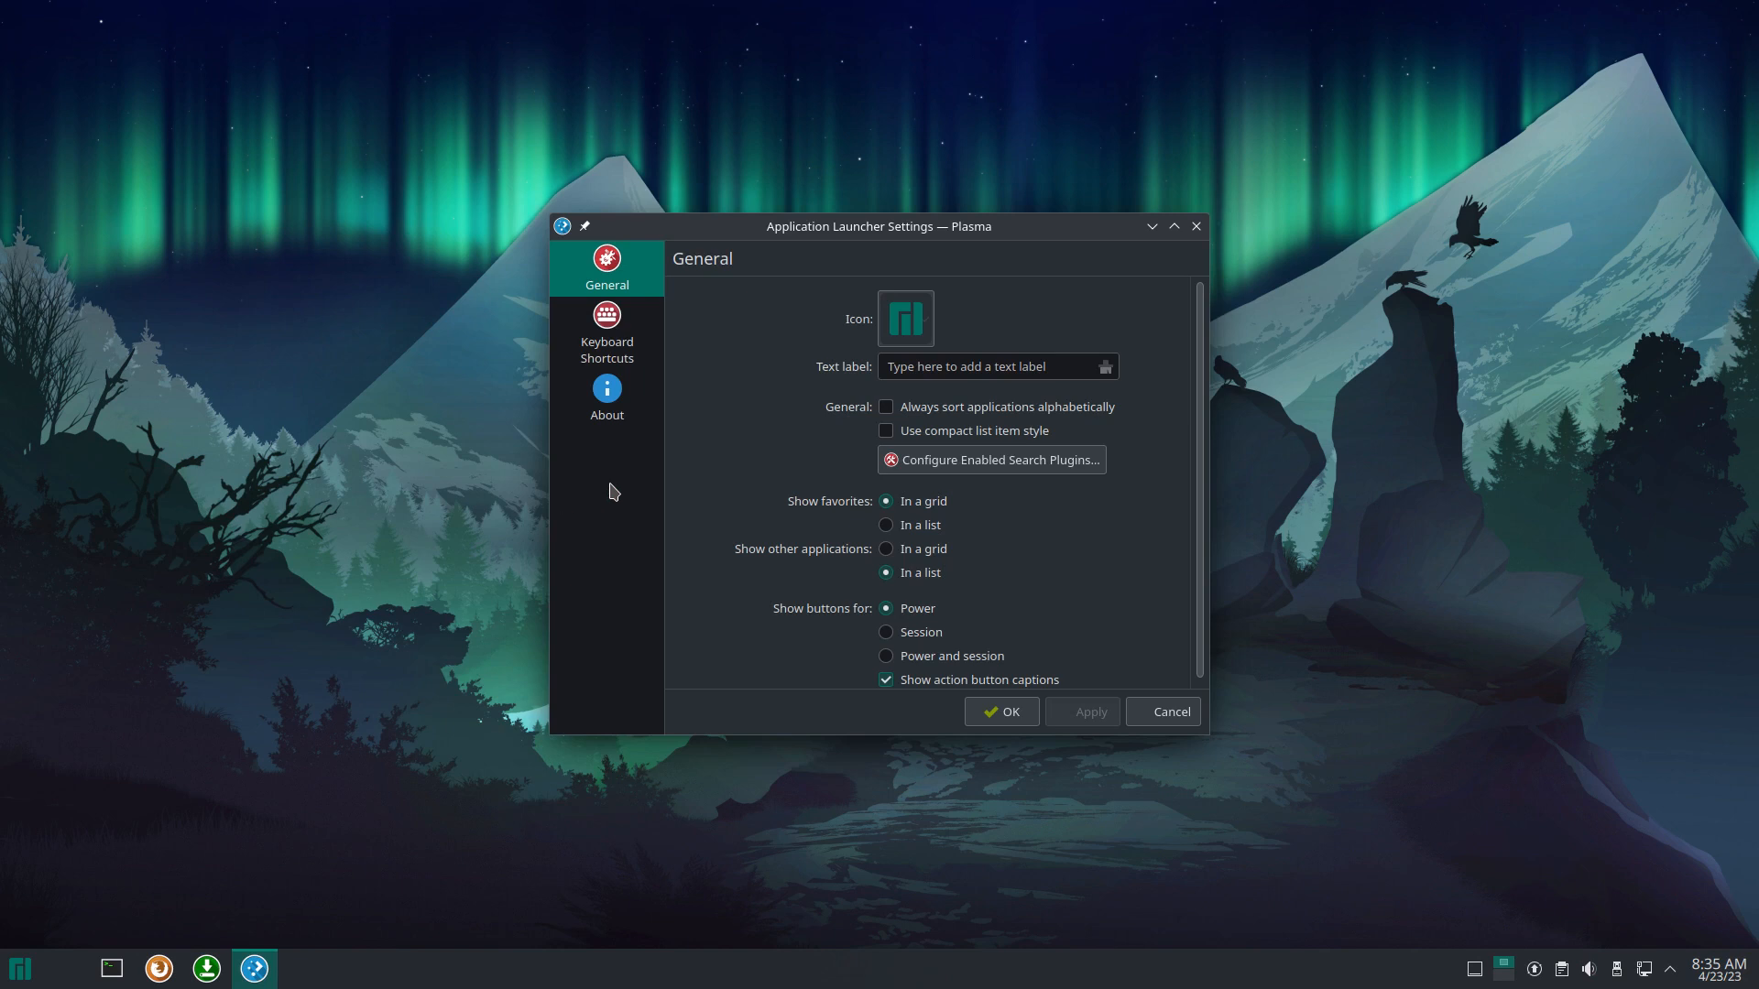
pyautogui.click(1201, 228)
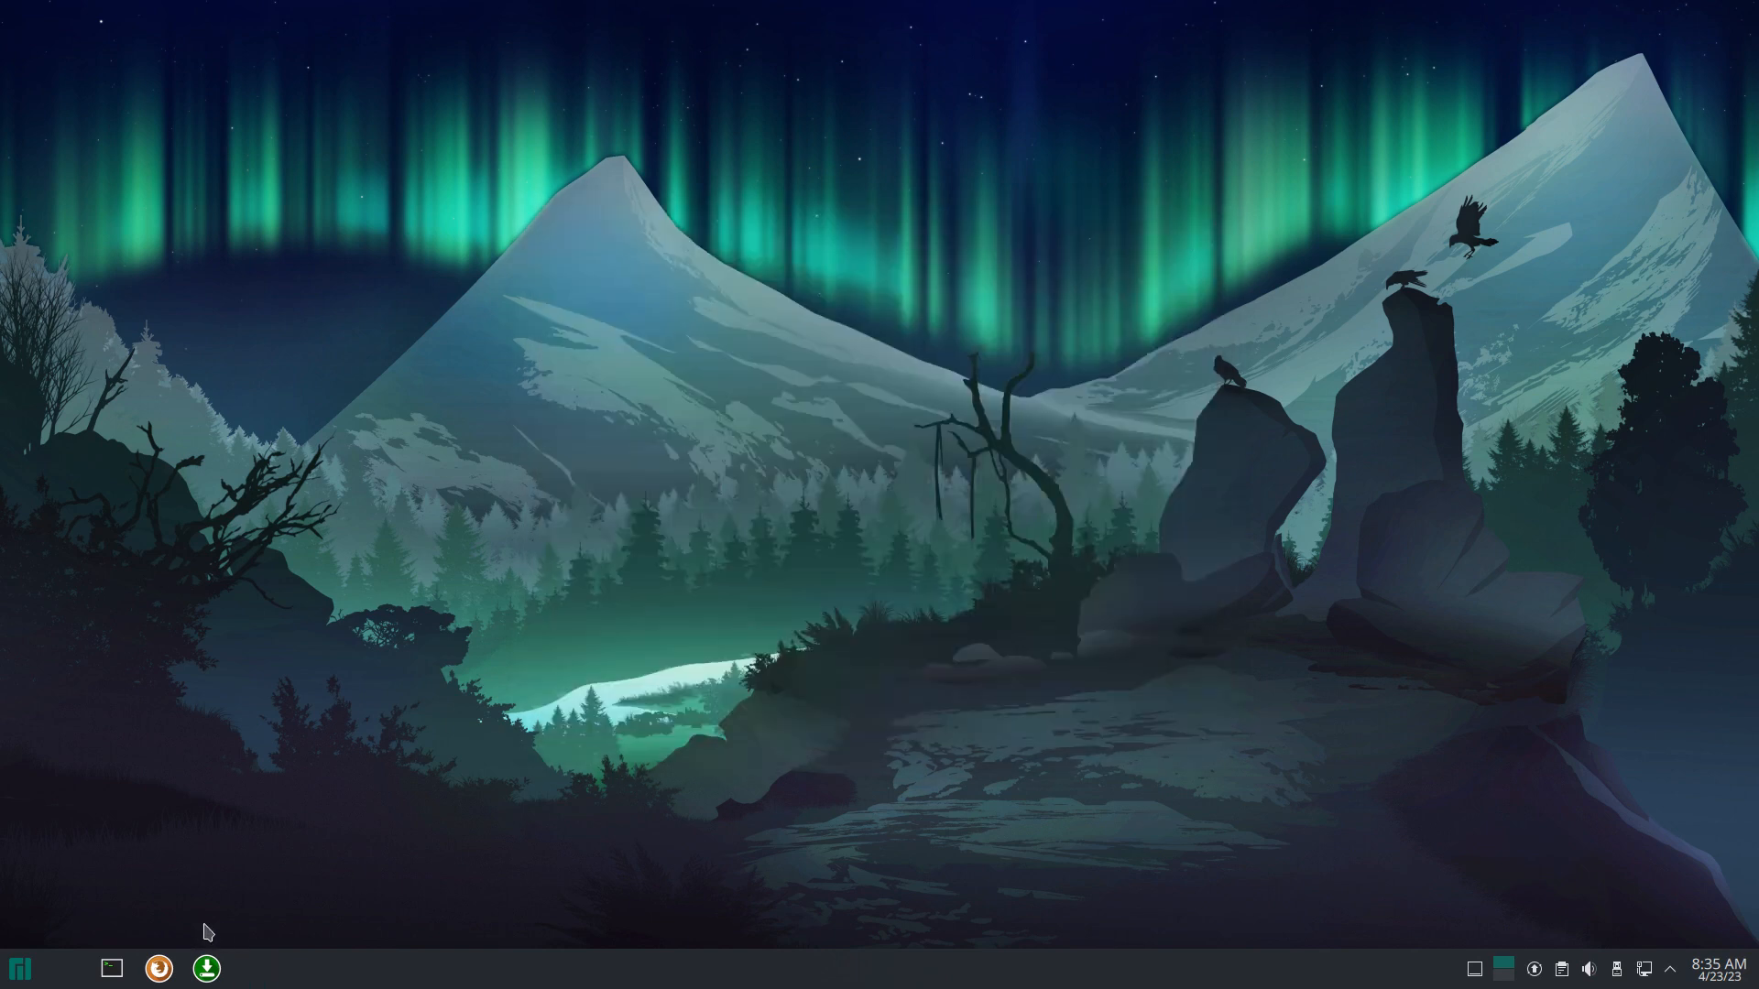
pyautogui.click(16, 972)
pyautogui.scroll(-1, 129, 823)
pyautogui.moveTo(91, 798)
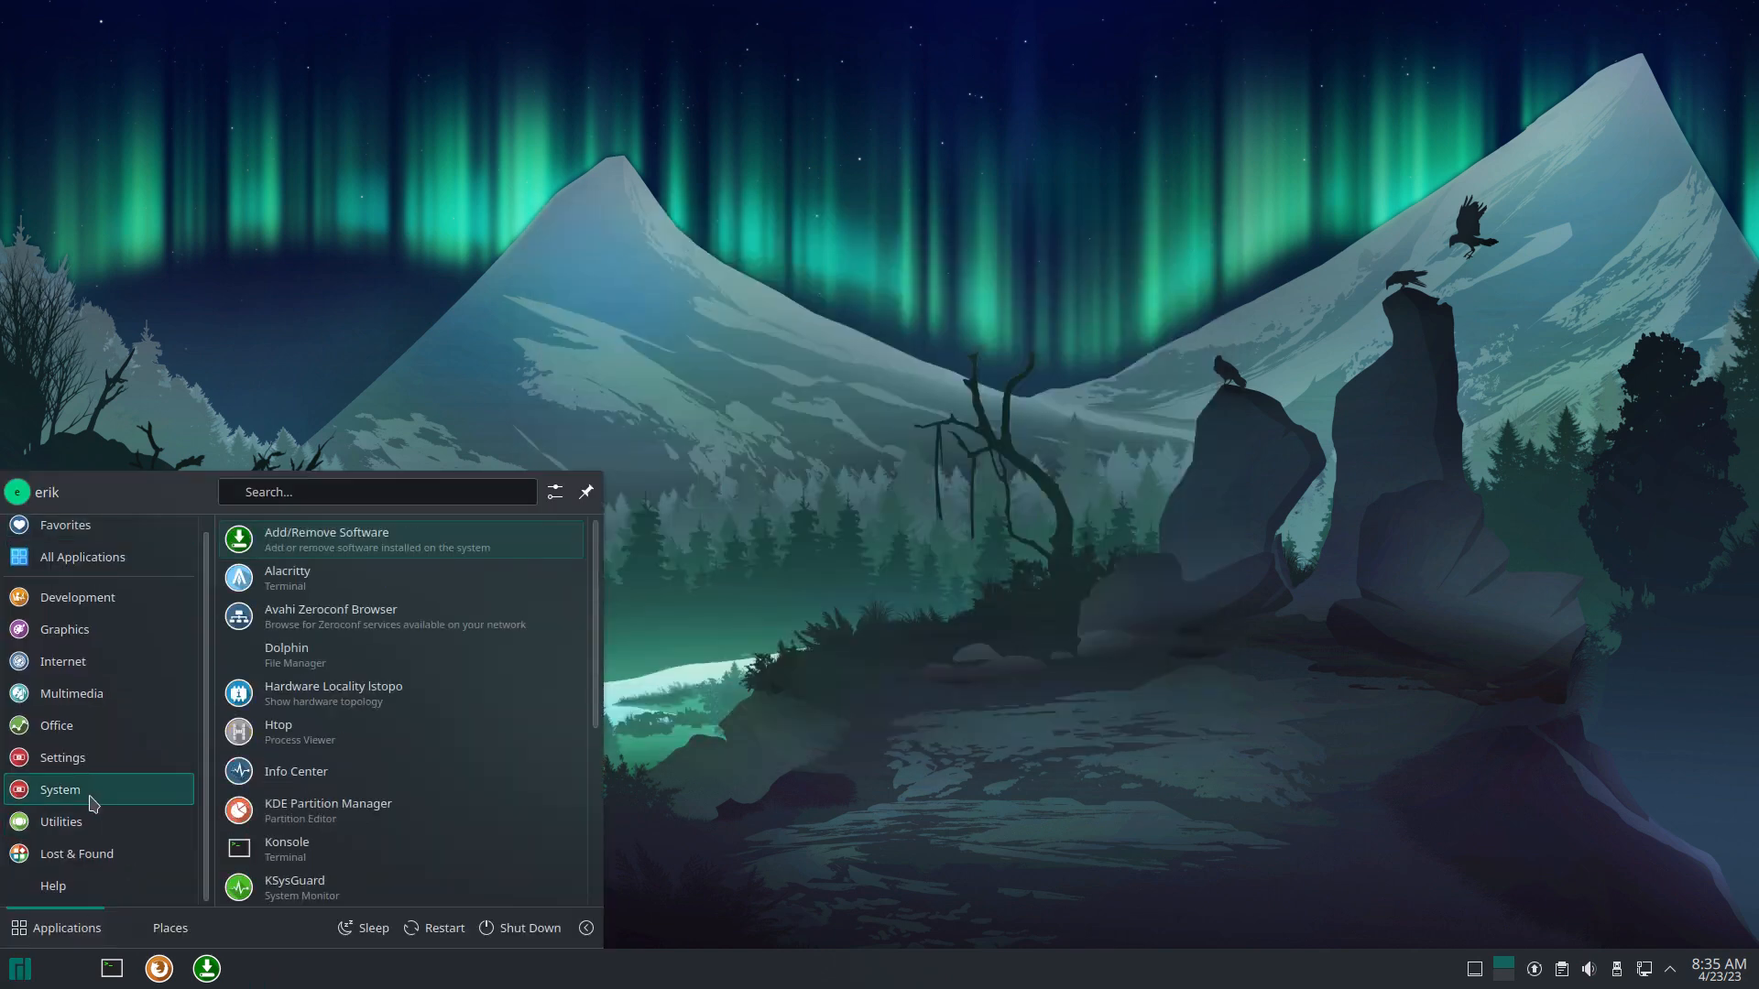
pyautogui.scroll(-3, 396, 839)
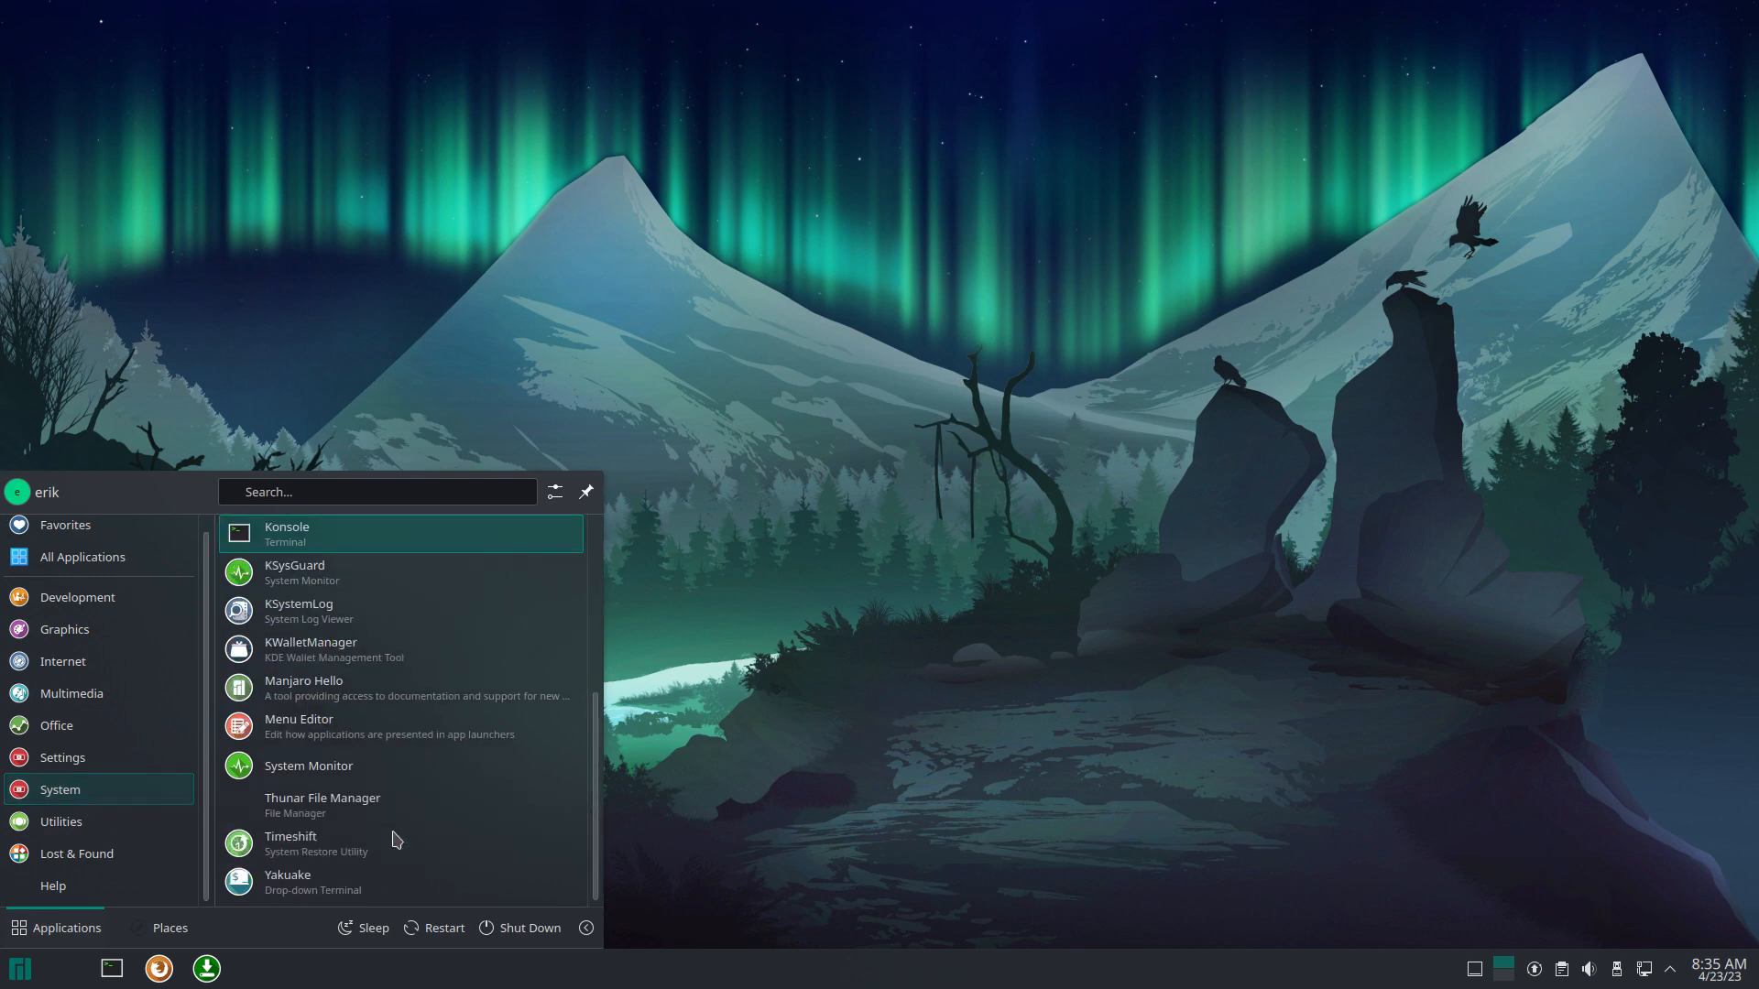
pyautogui.scroll(2, 395, 839)
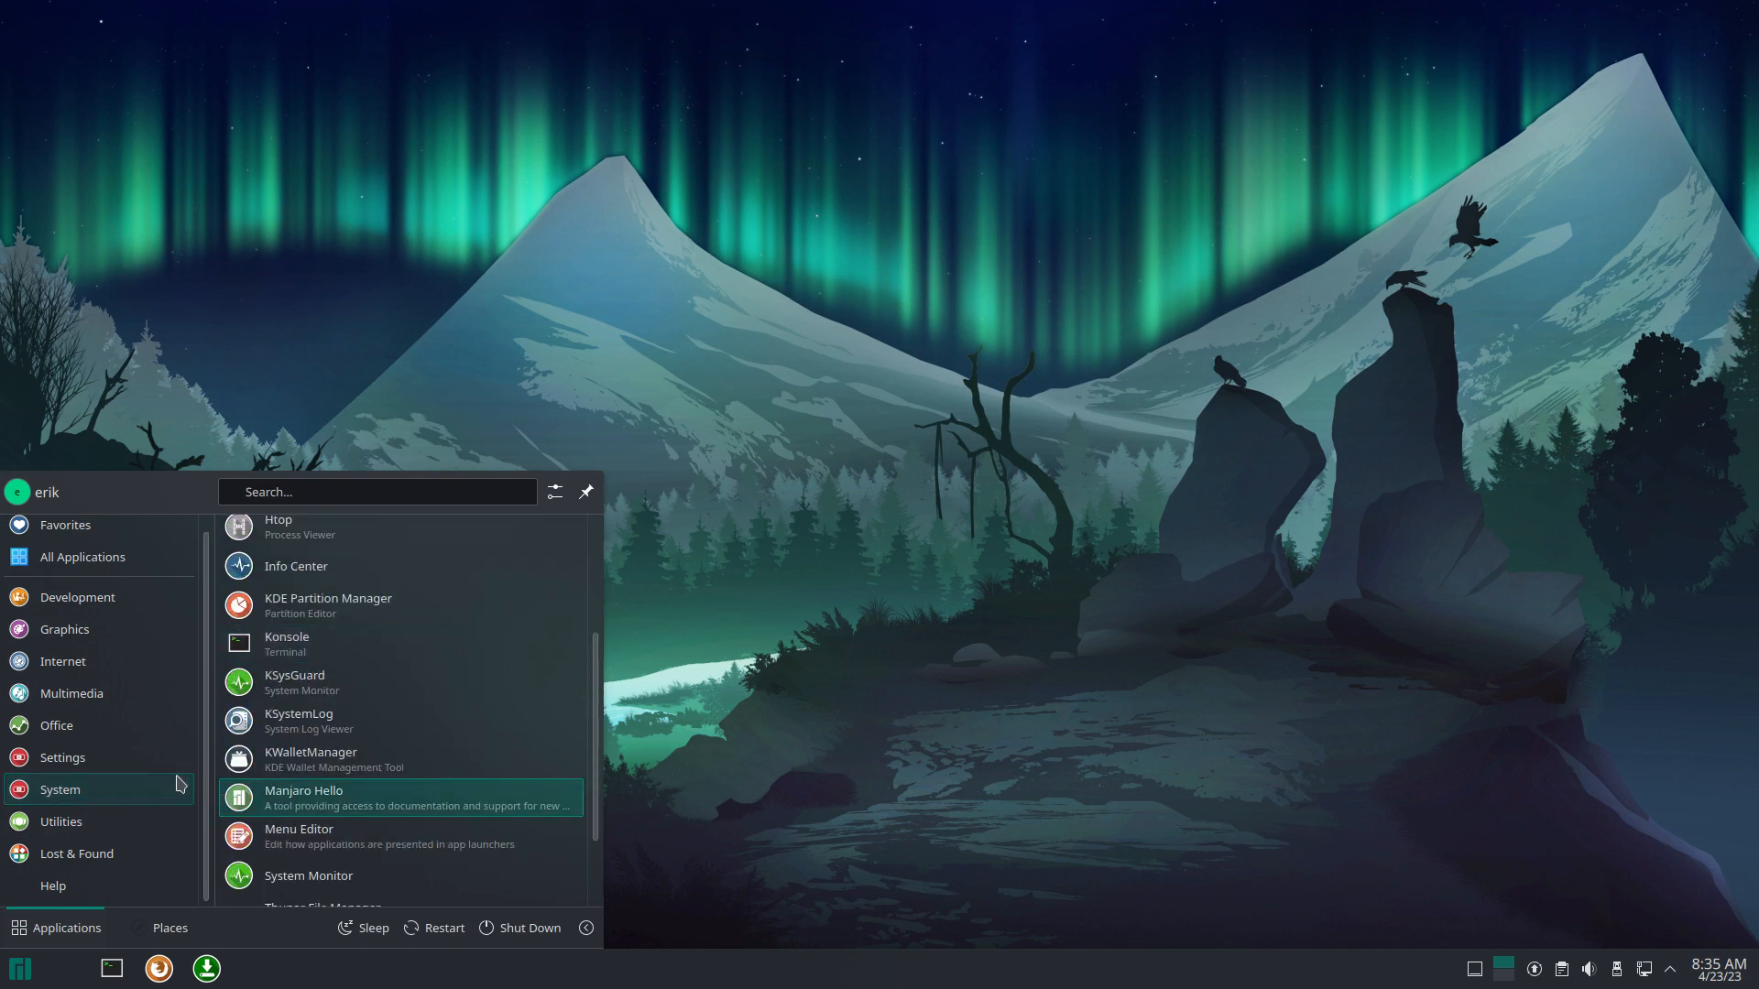
pyautogui.moveTo(103, 759)
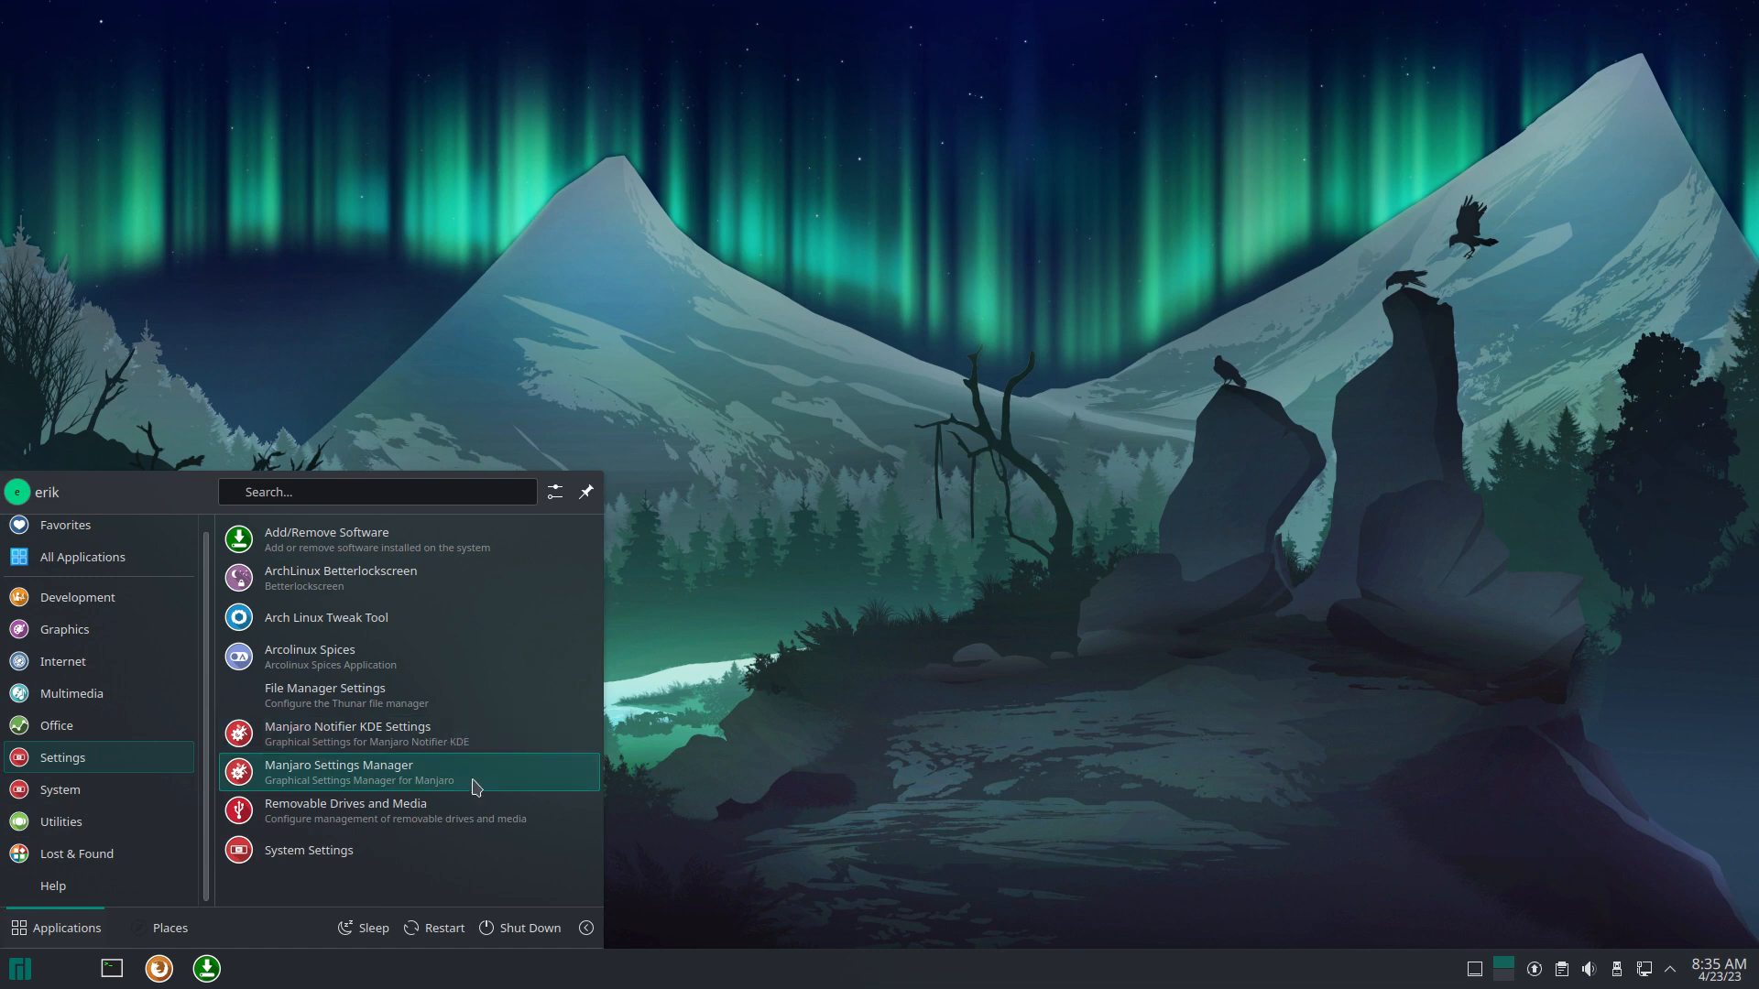
# Step: Apply Breath as the SDDM login screen theme, authenticating with the administrator password
pyautogui.click(463, 855)
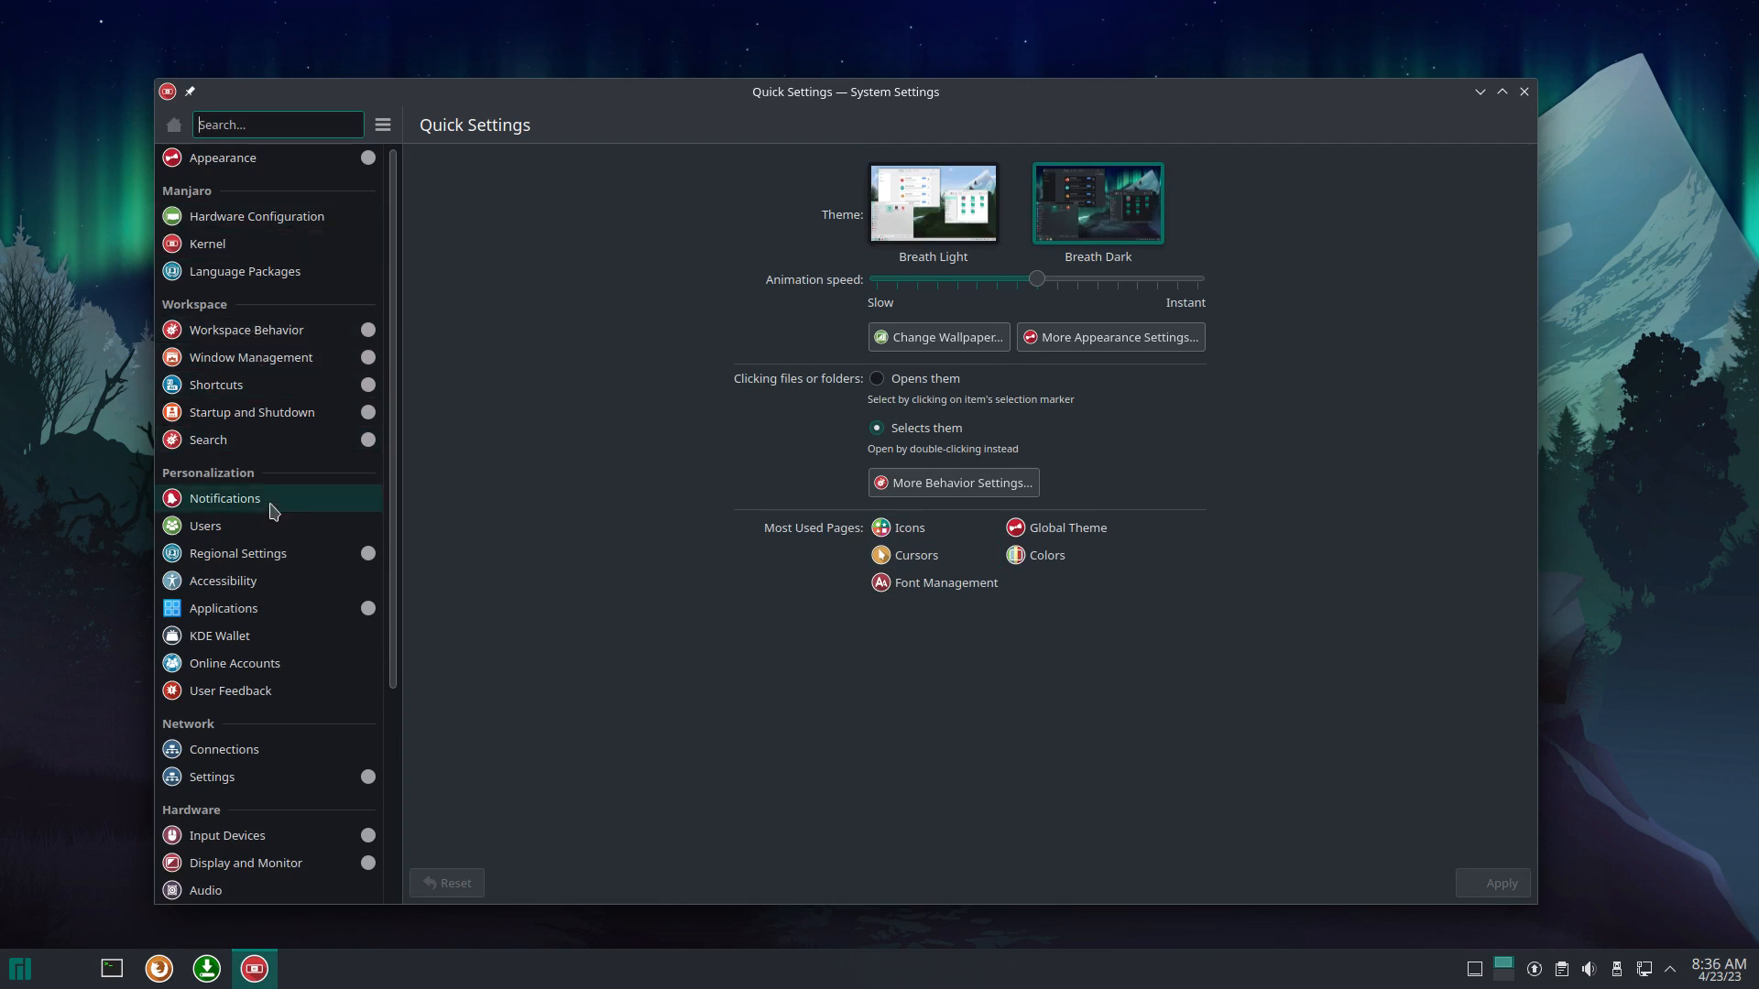
pyautogui.click(293, 166)
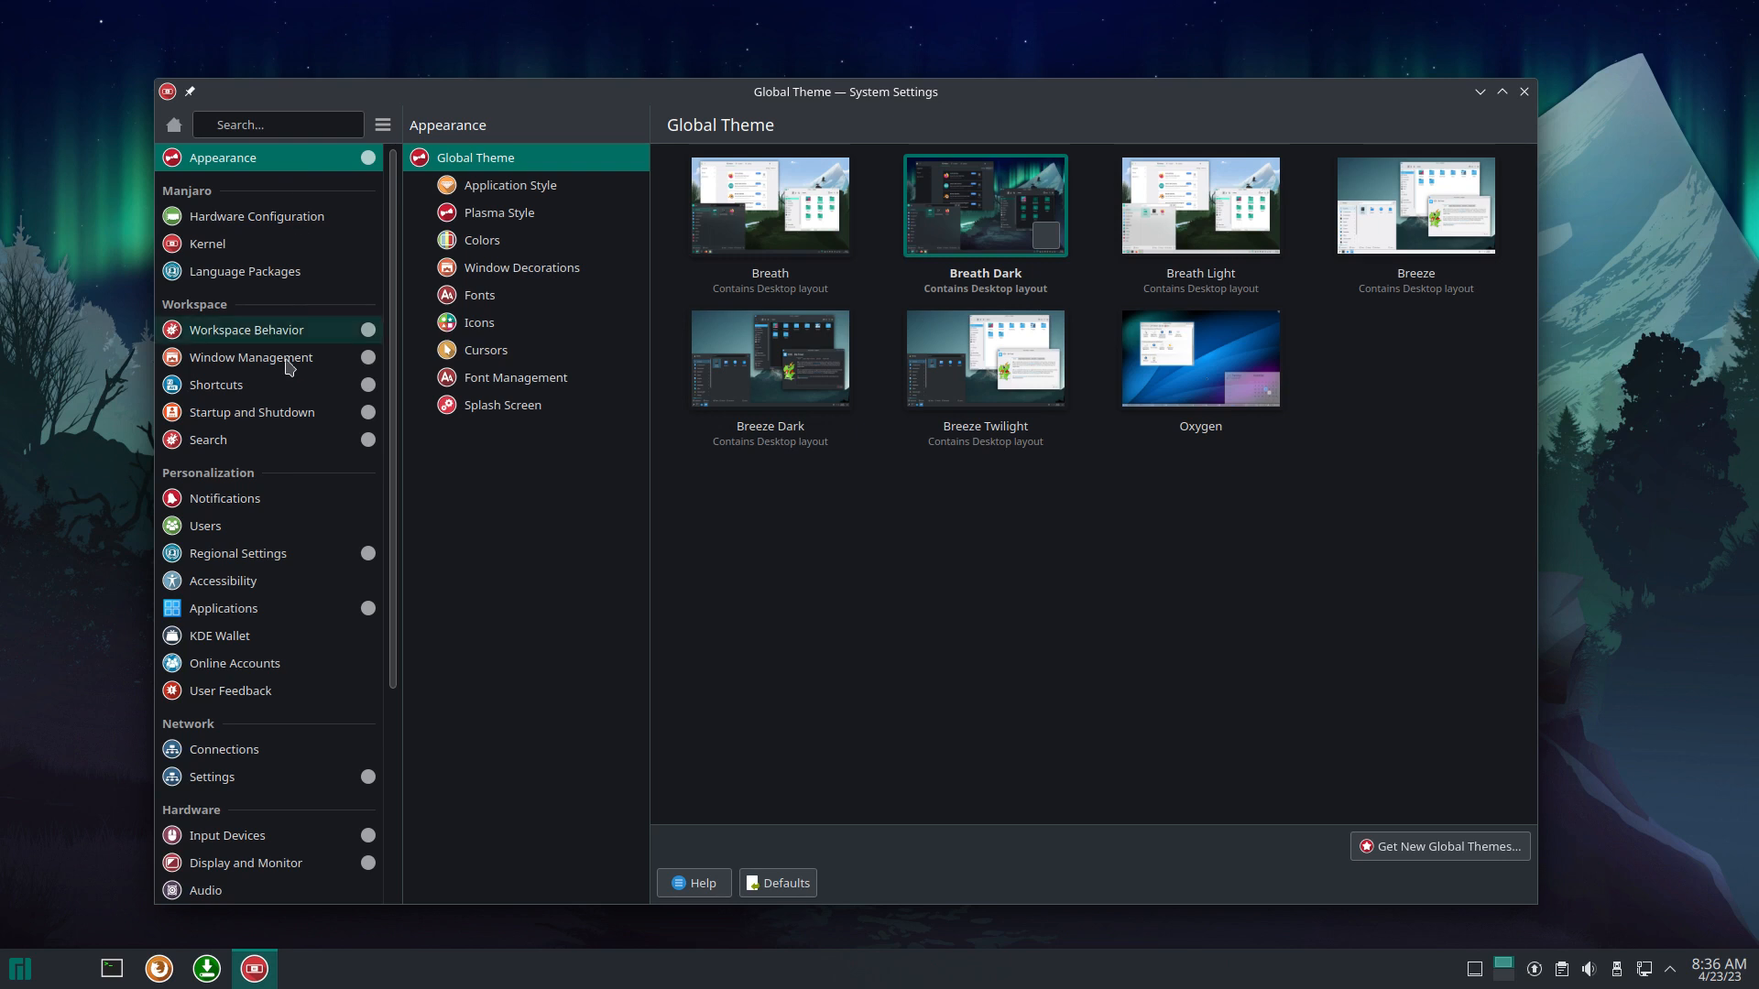
pyautogui.click(295, 412)
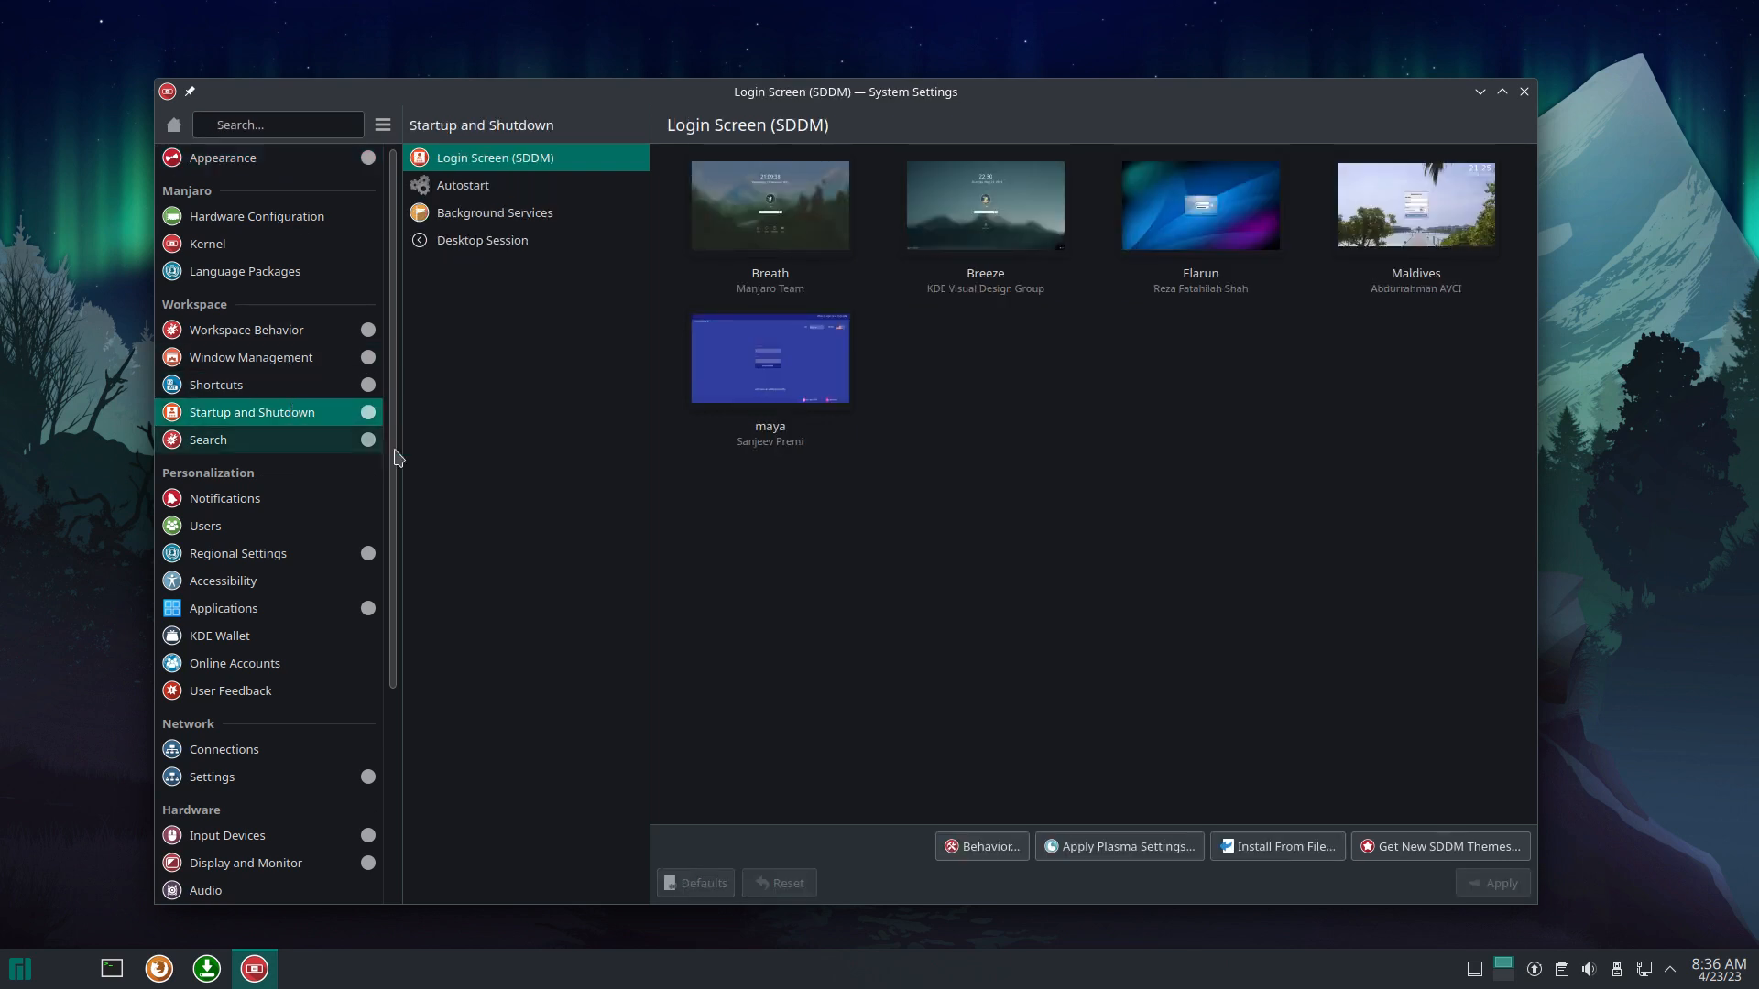
pyautogui.moveTo(932, 246)
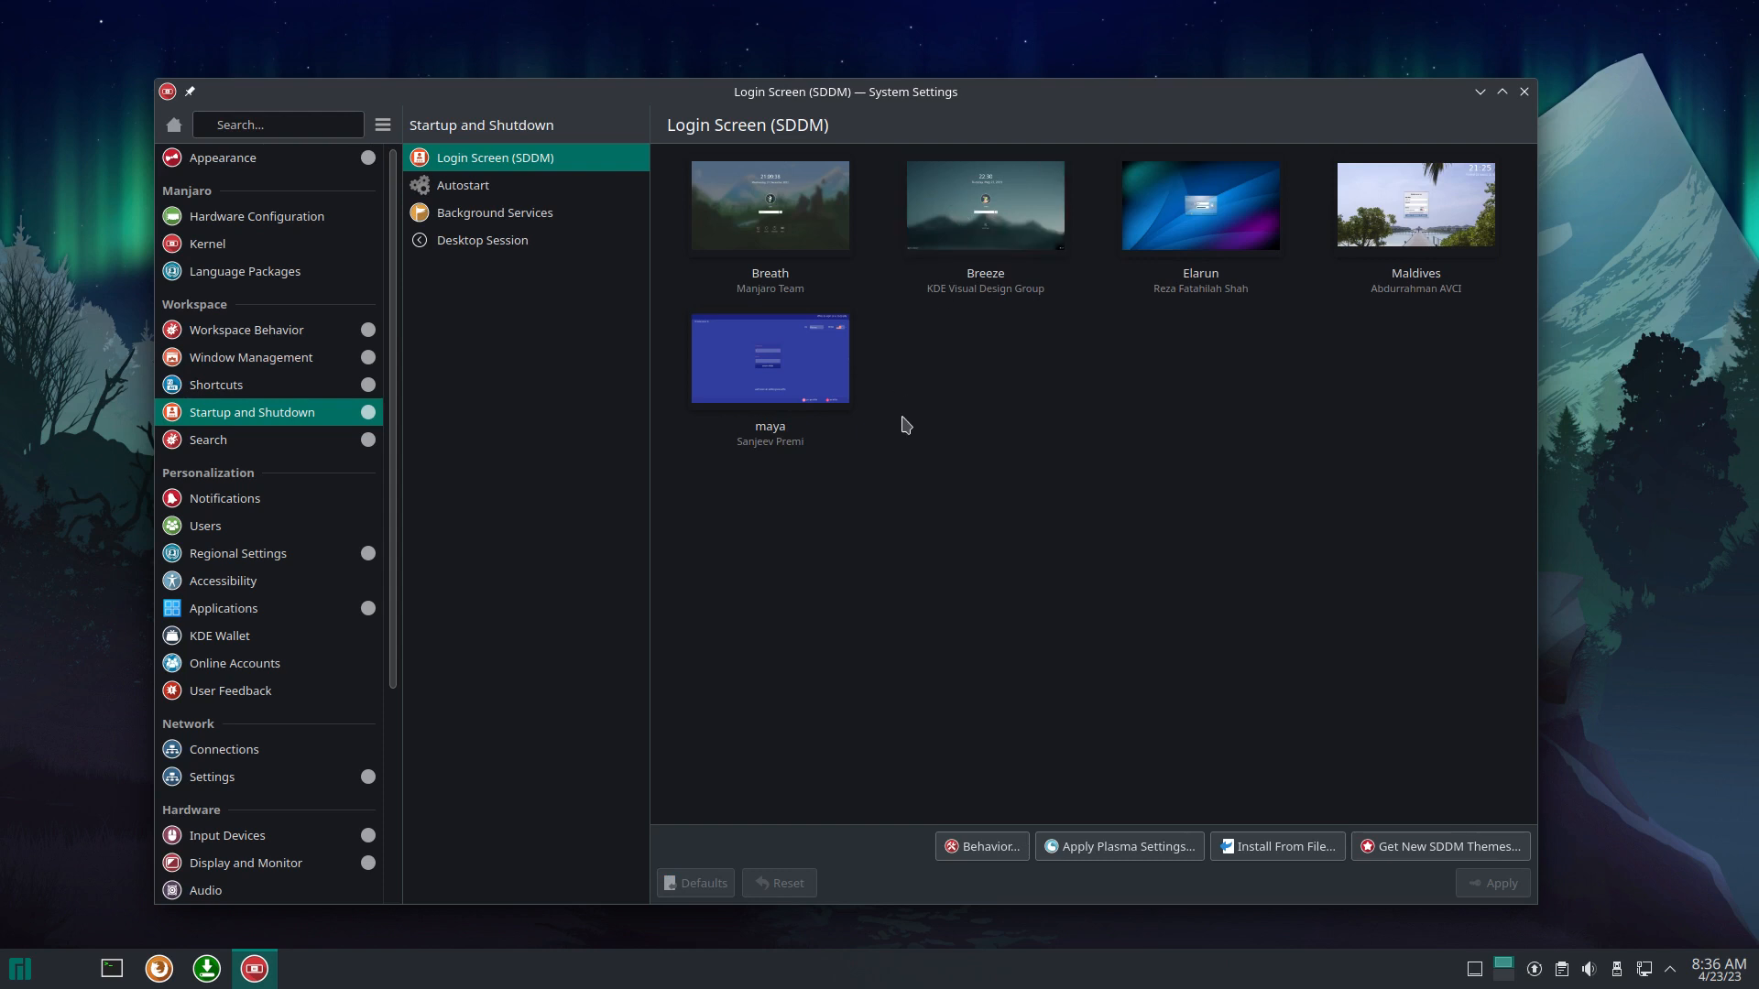
pyautogui.click(770, 209)
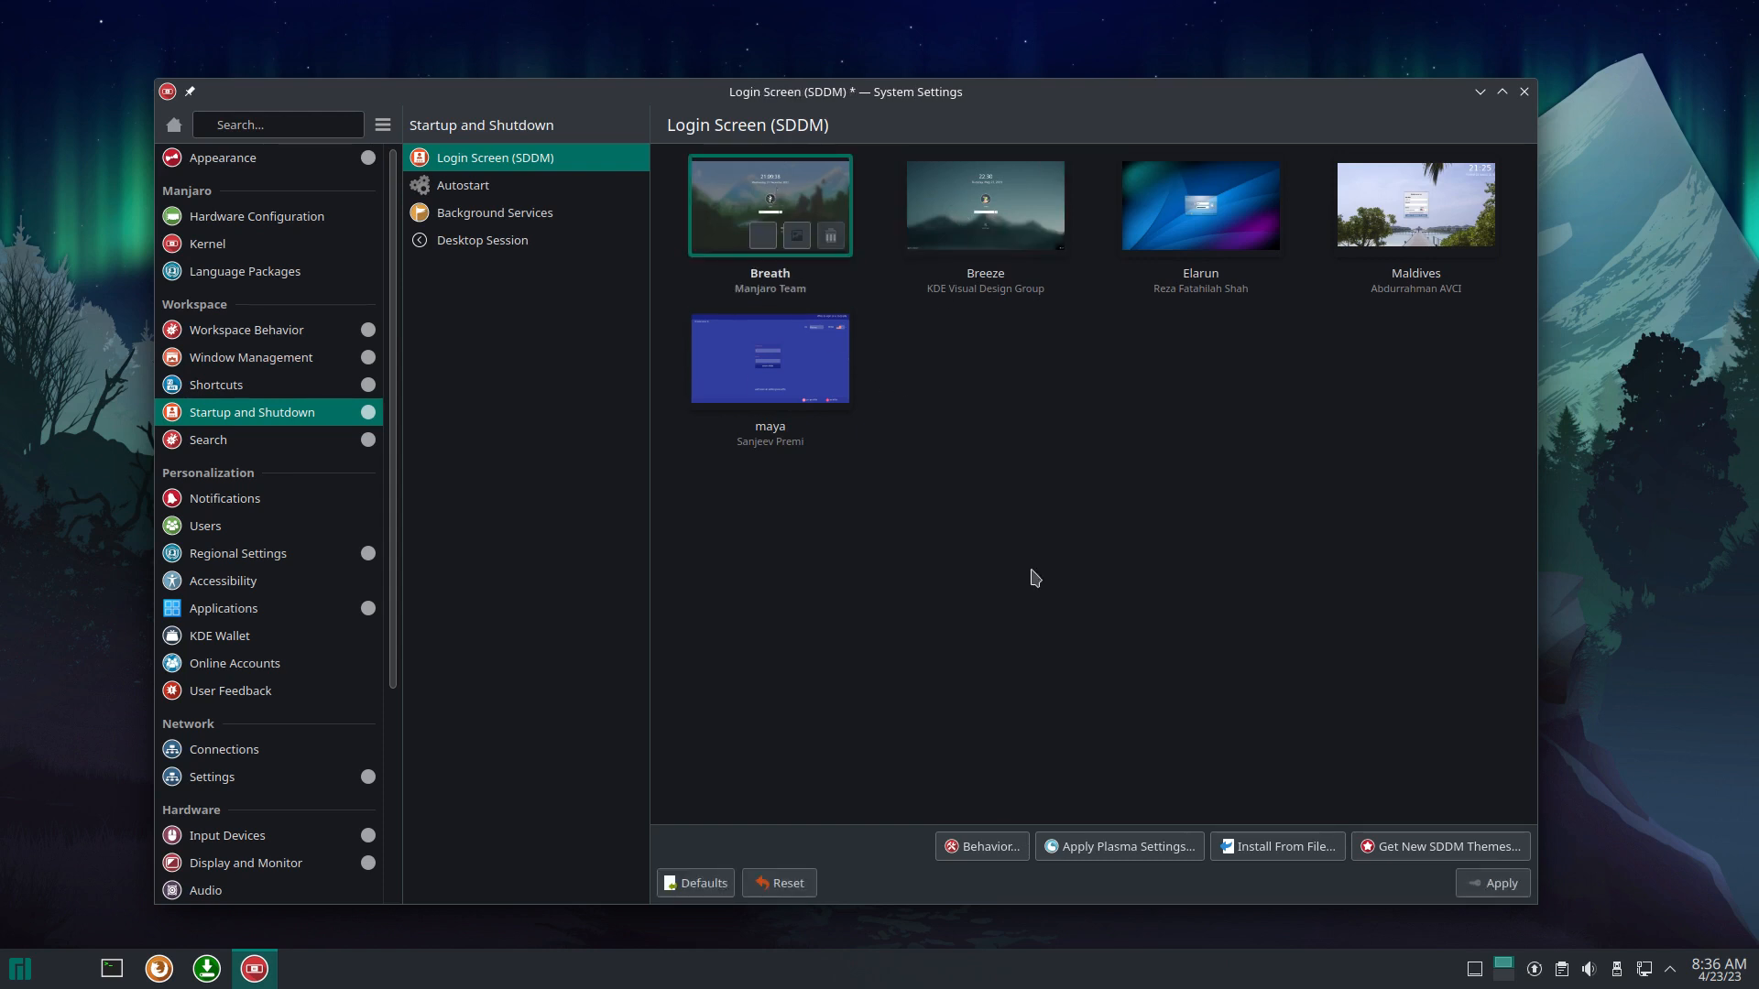
pyautogui.click(1486, 884)
pyautogui.write('***')
pyautogui.press('Return')
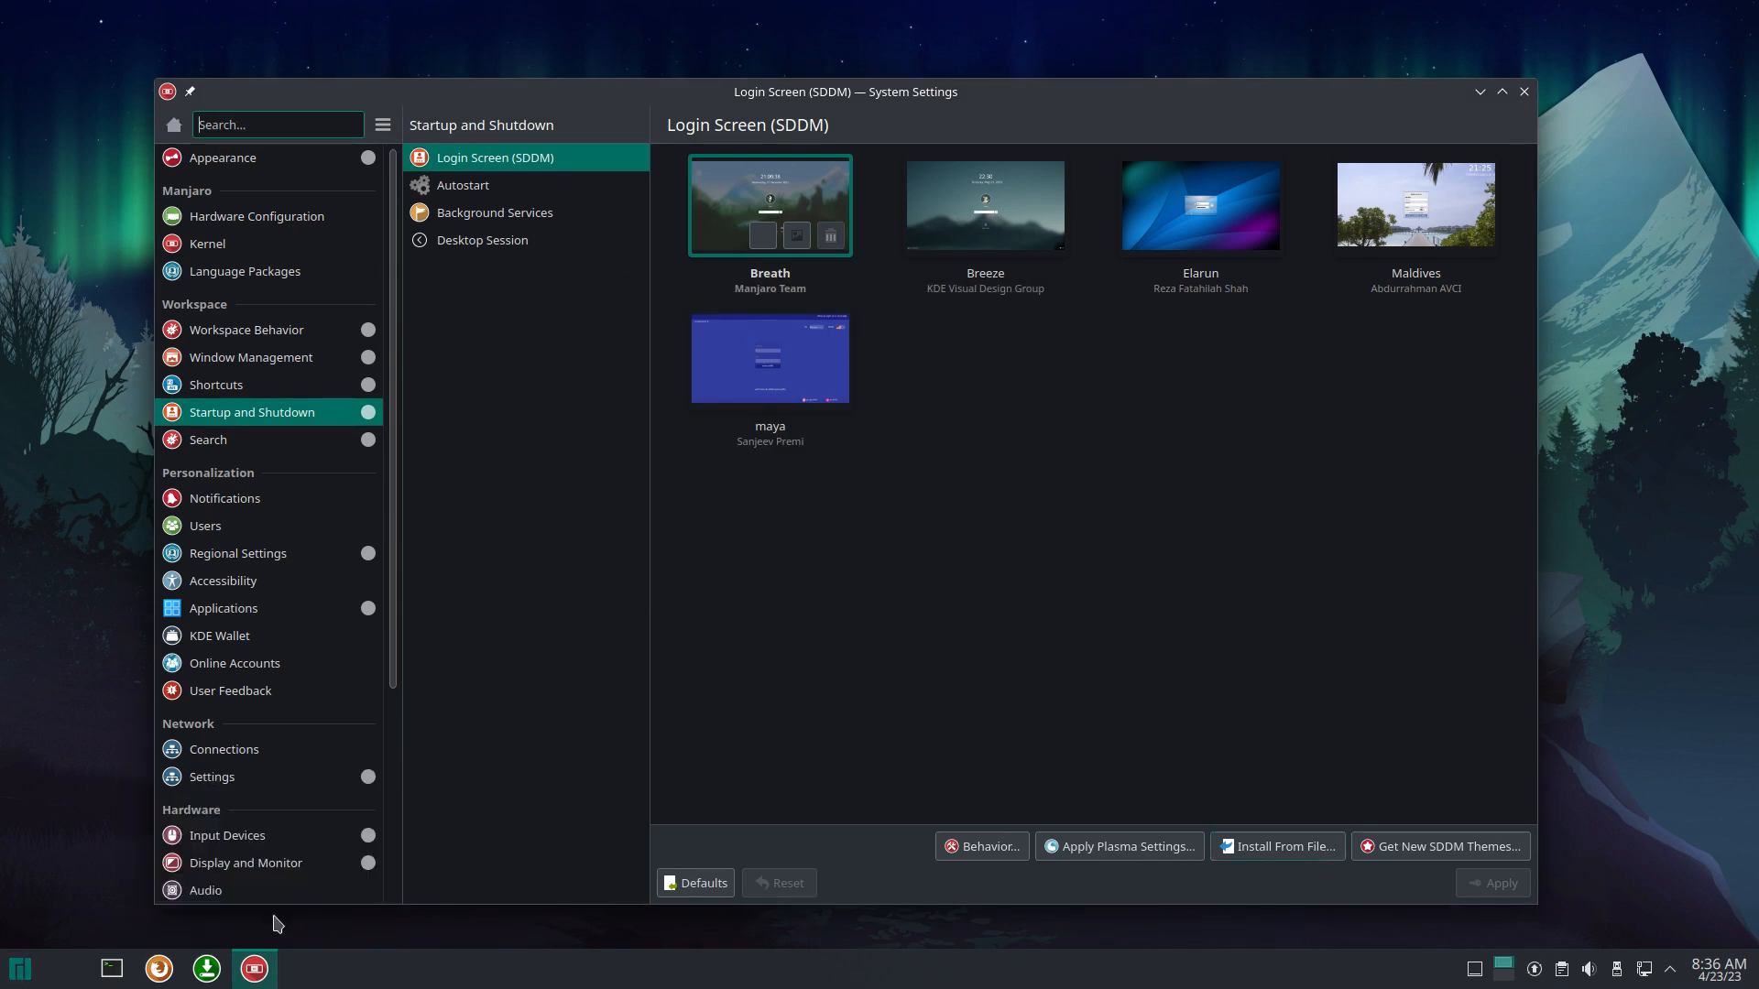
# Step: Close System Settings and log out of the Plasma session
pyautogui.click(1523, 92)
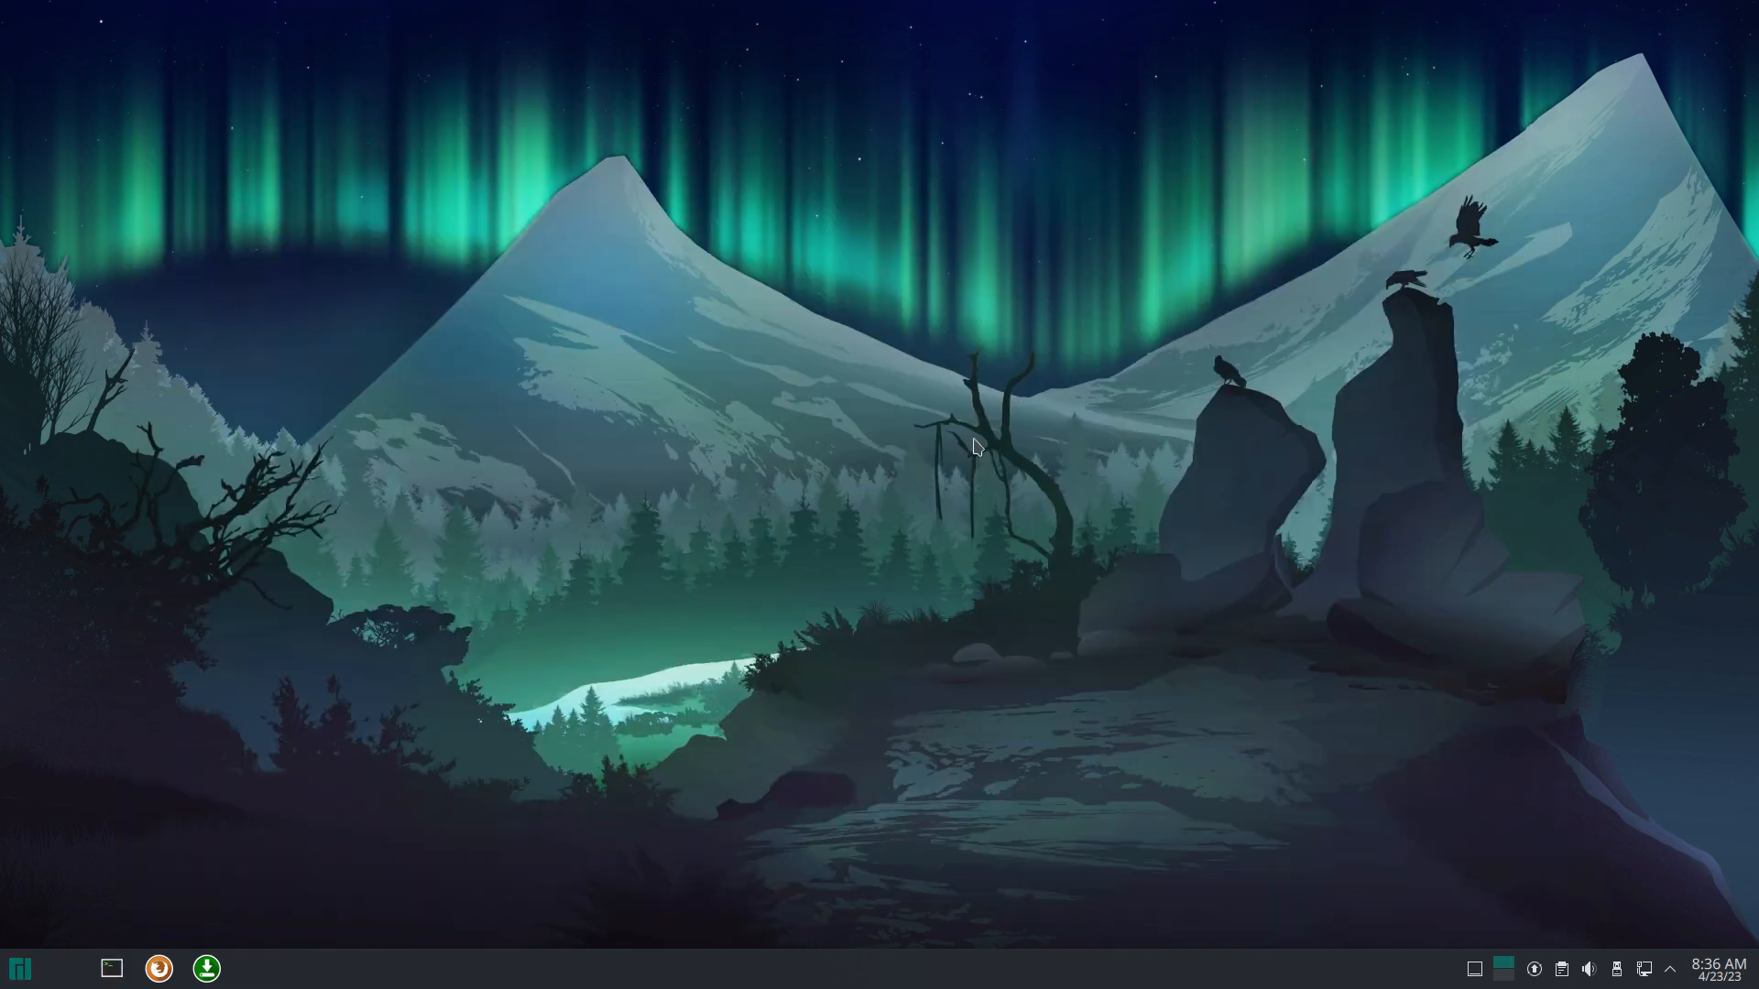
pyautogui.click(15, 979)
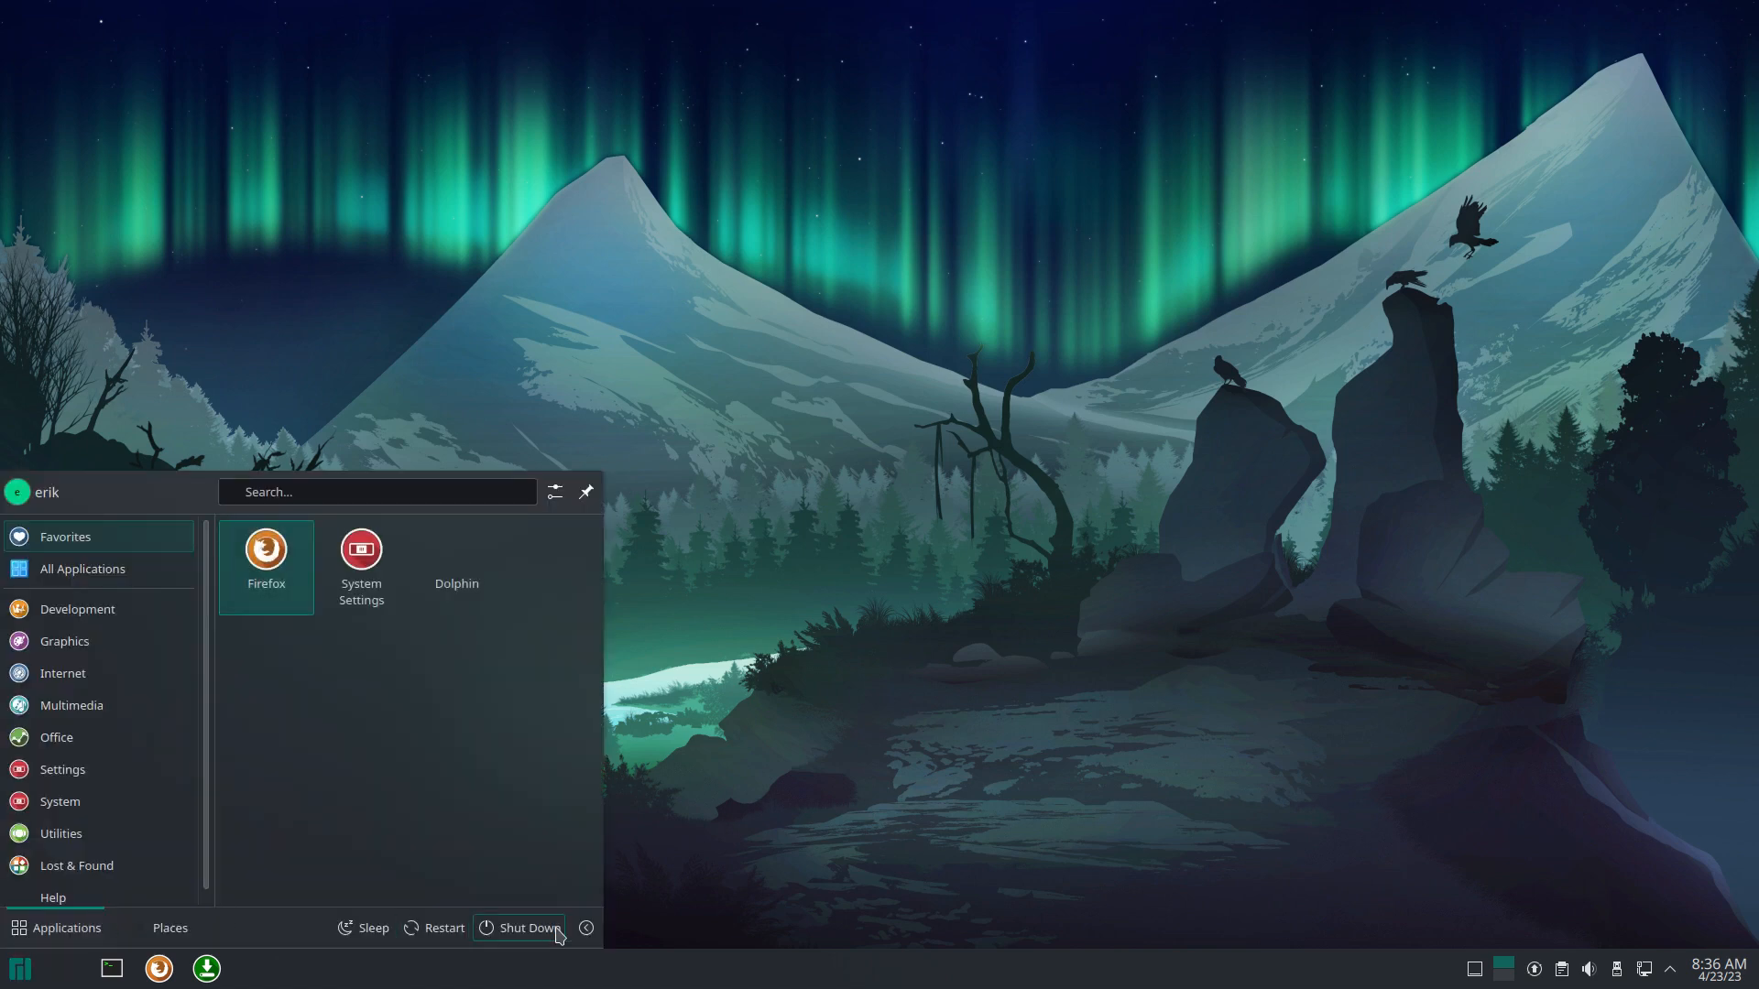
pyautogui.click(586, 928)
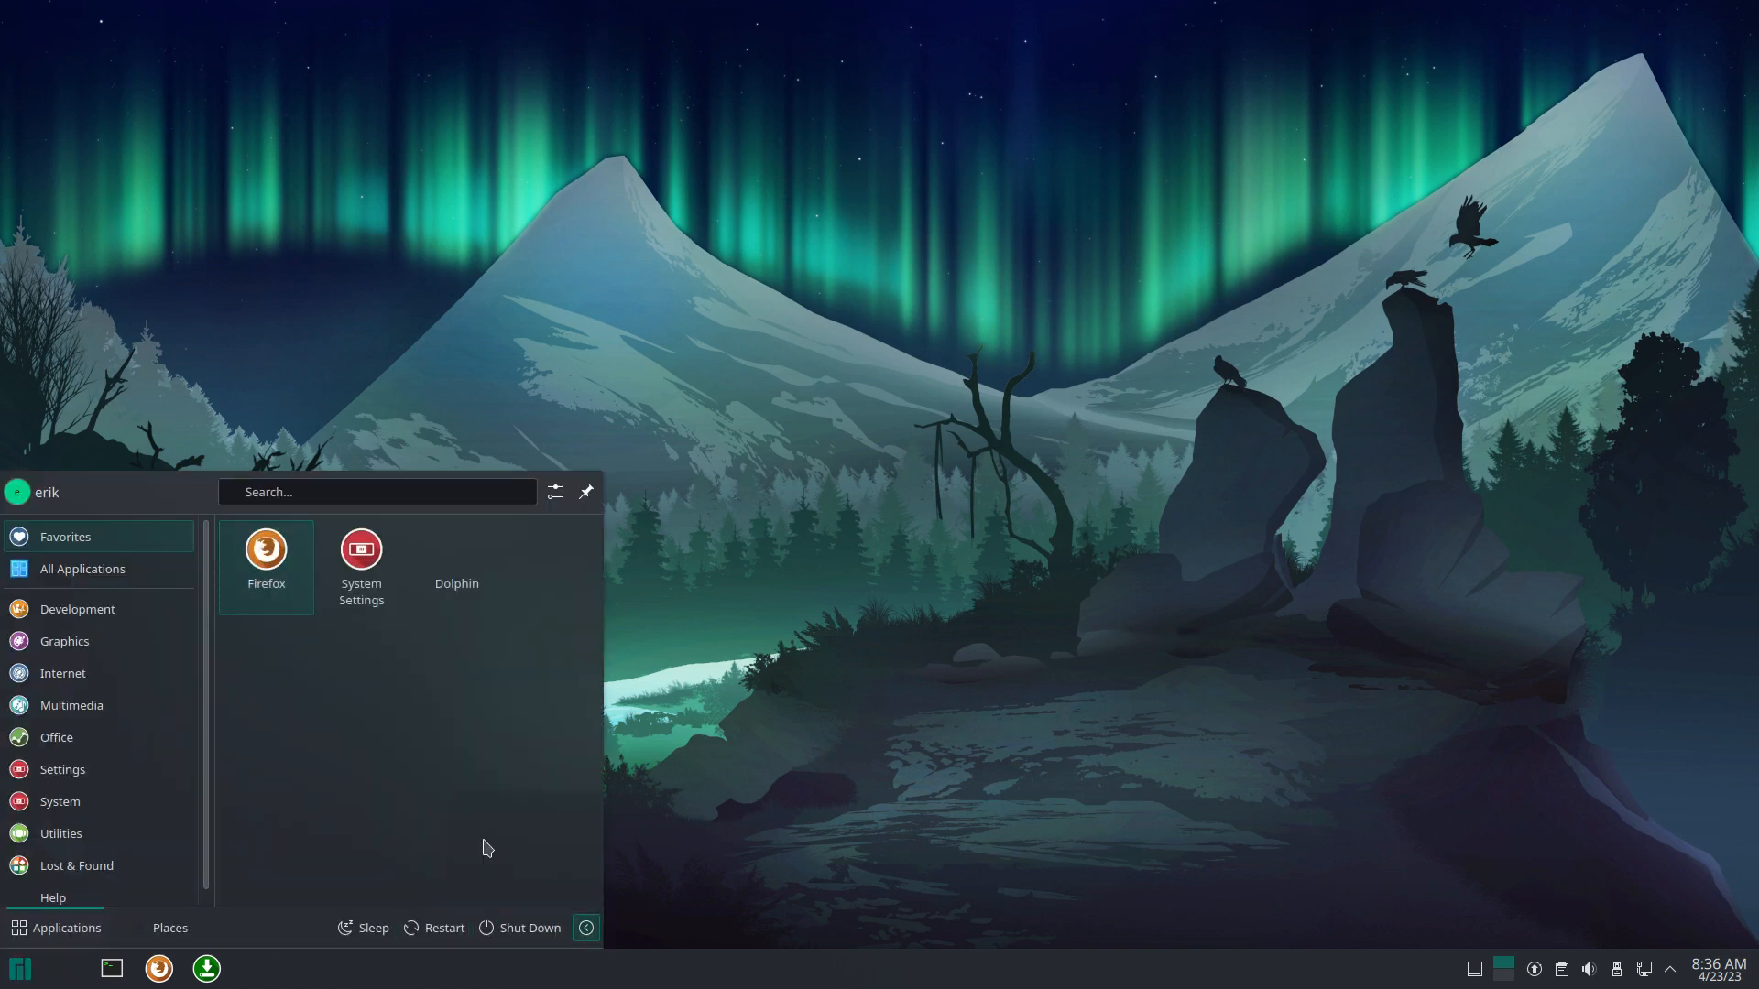
pyautogui.click(513, 851)
pyautogui.click(1062, 559)
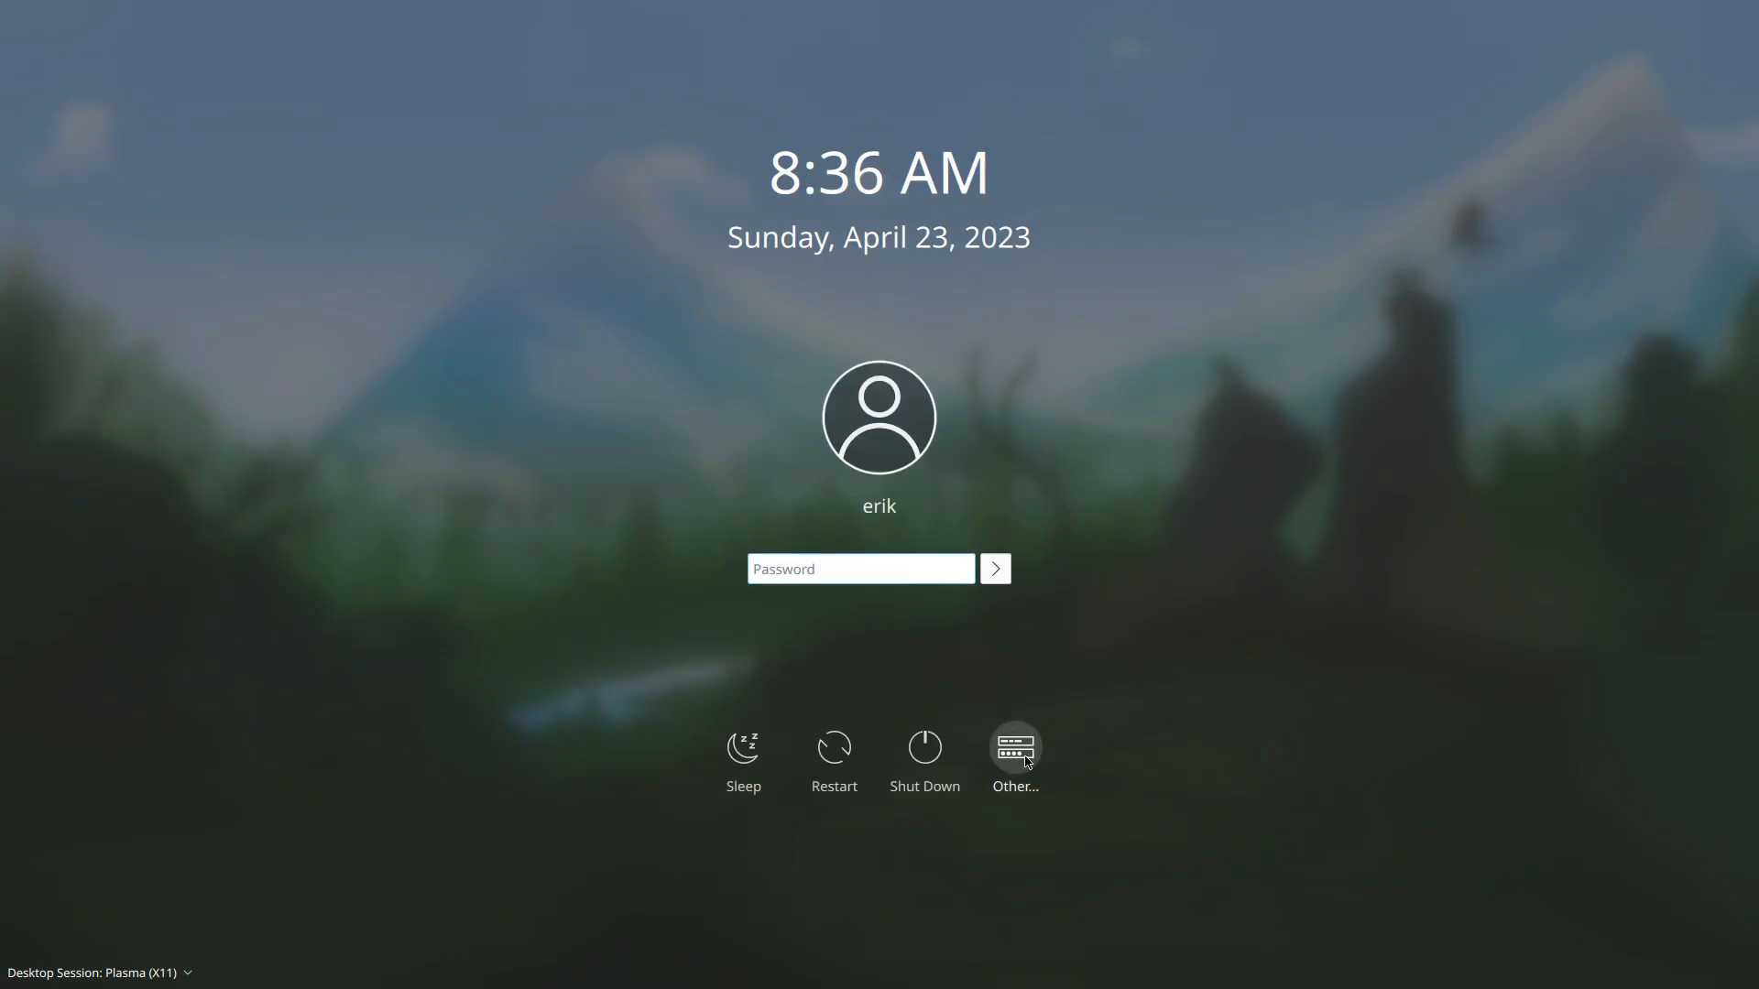
# Step: Log back in with the account password, picking the Chadwm desktop session
pyautogui.click(1024, 760)
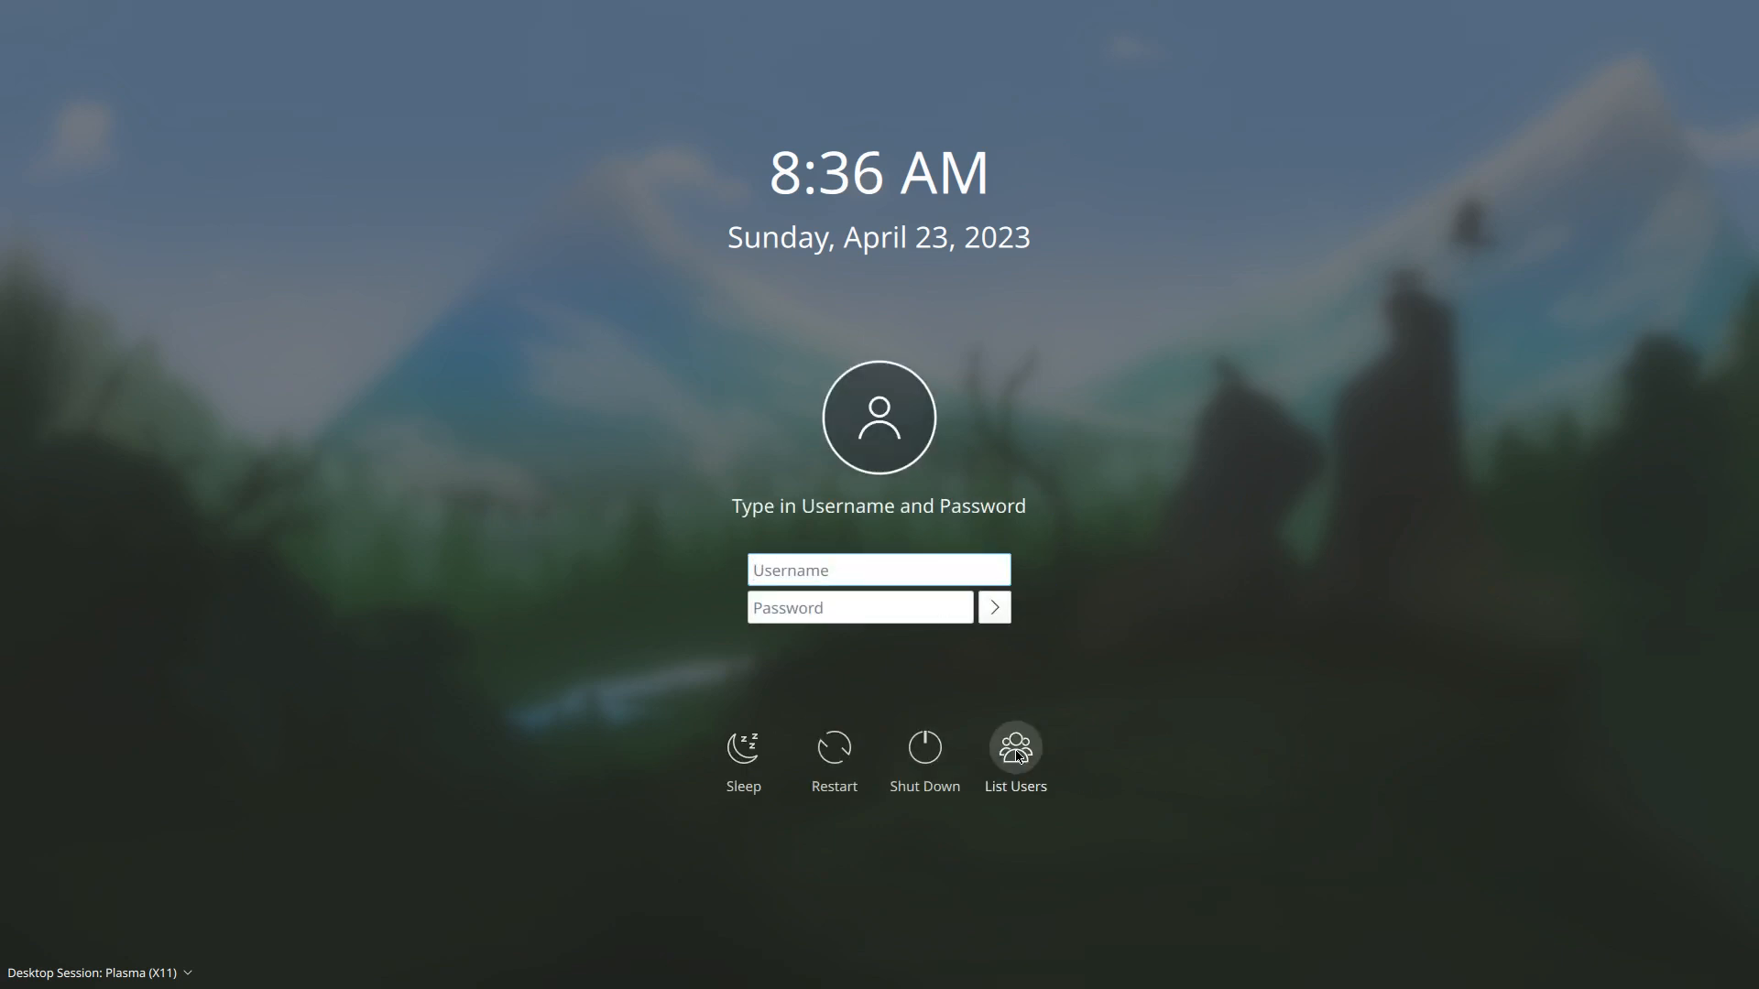
pyautogui.click(1006, 757)
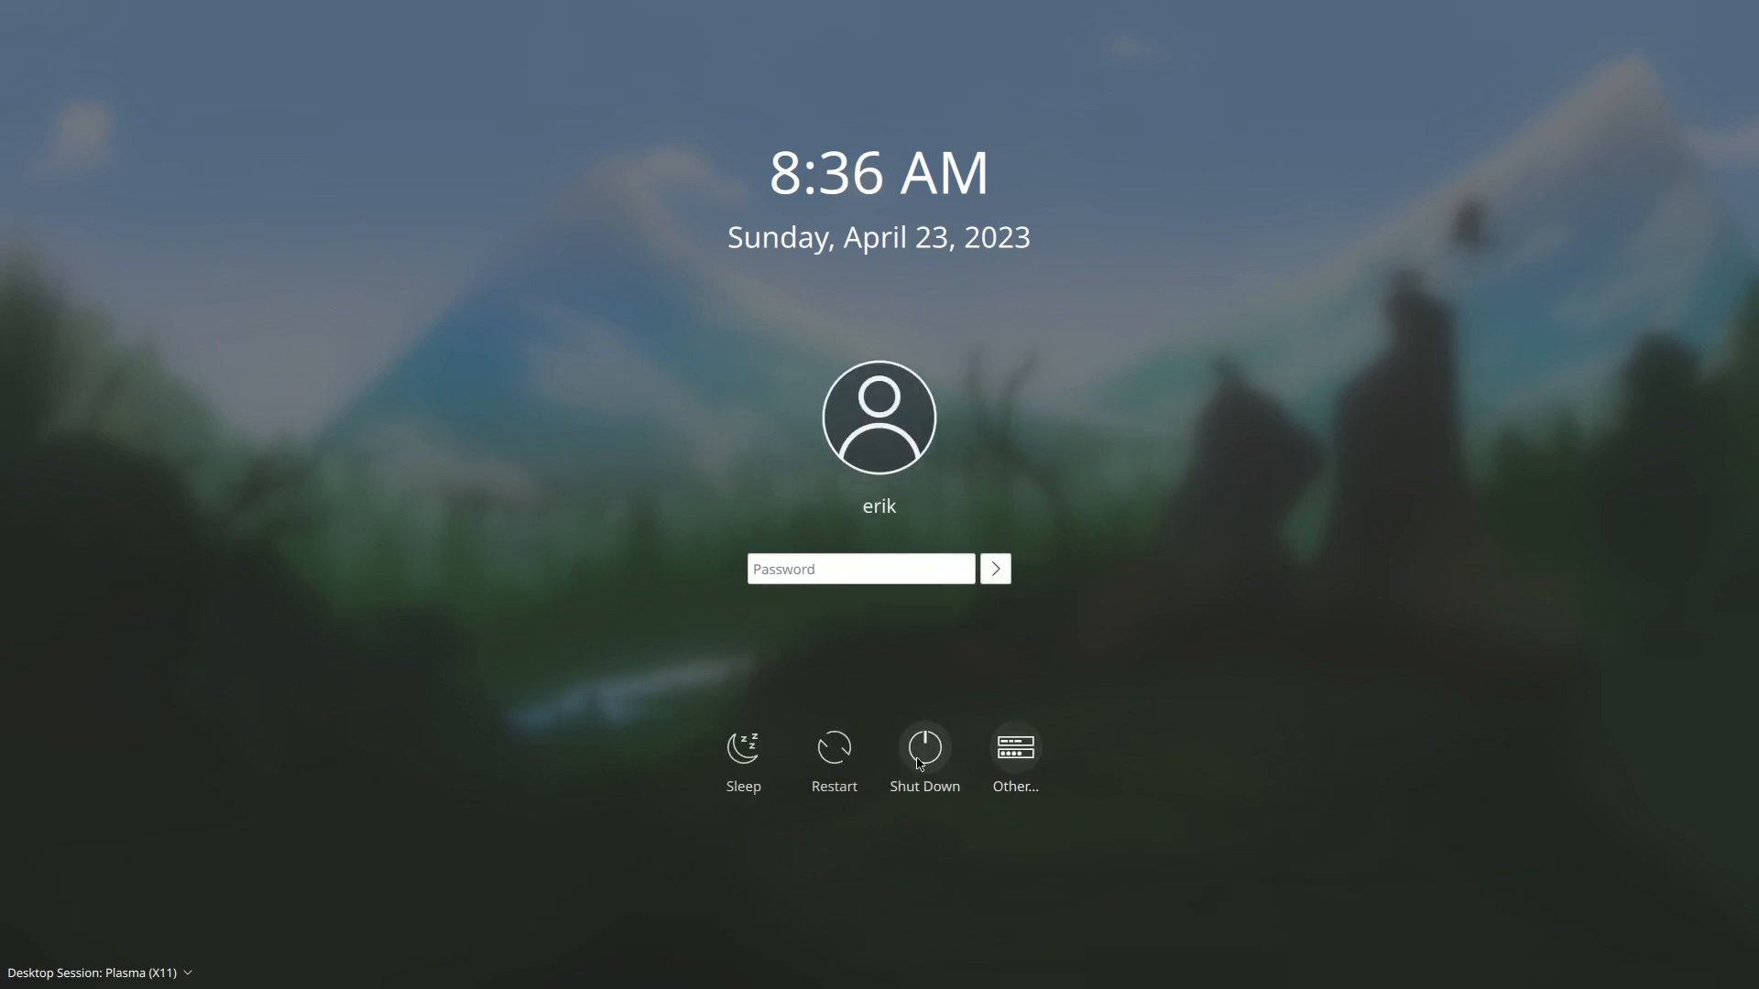
pyautogui.click(881, 575)
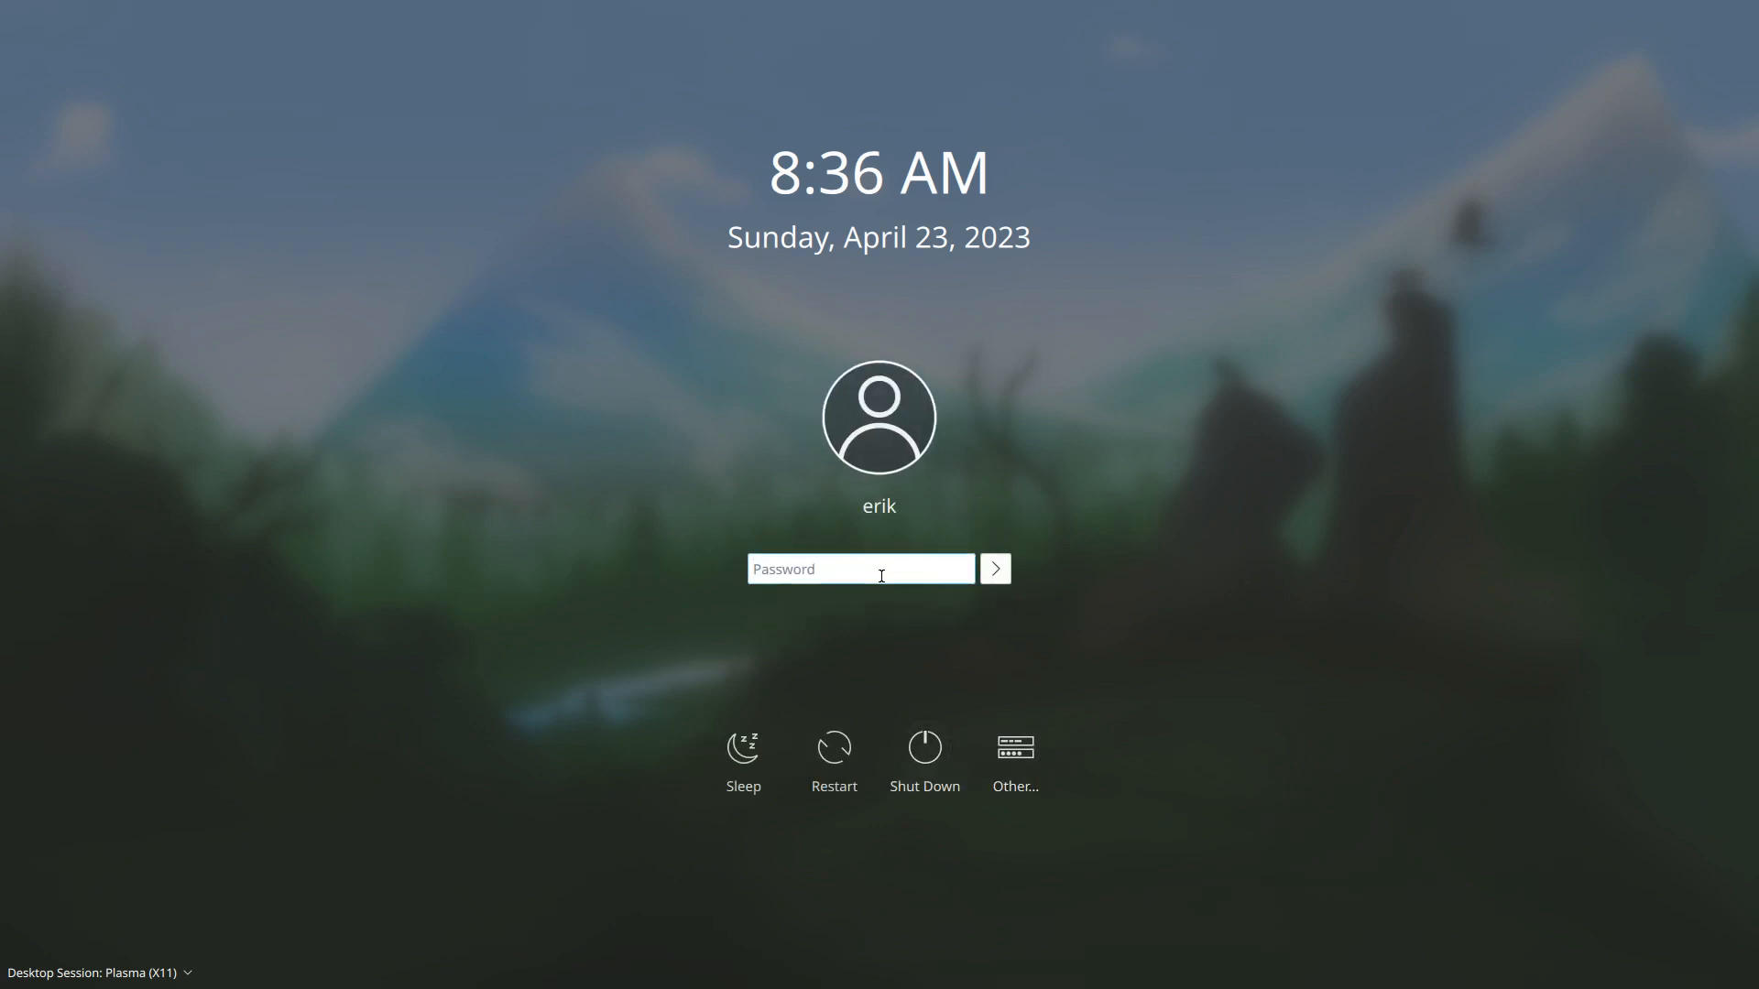
pyautogui.write('****')
pyautogui.click(127, 983)
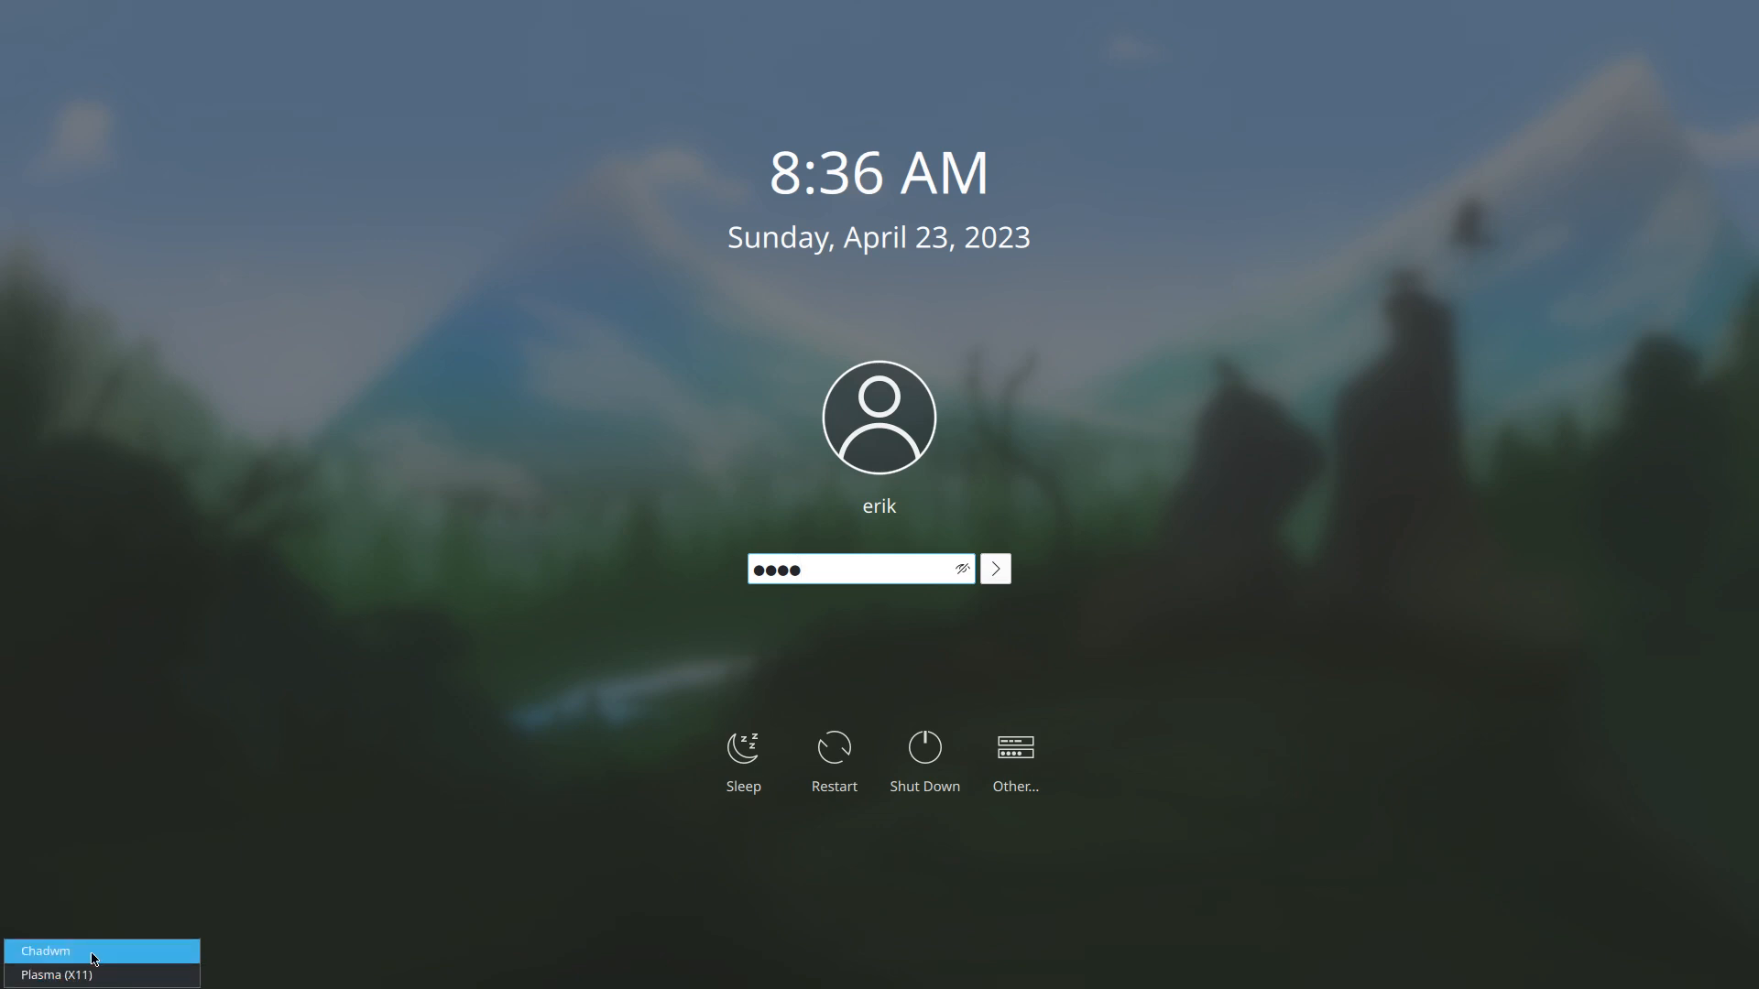
pyautogui.click(92, 958)
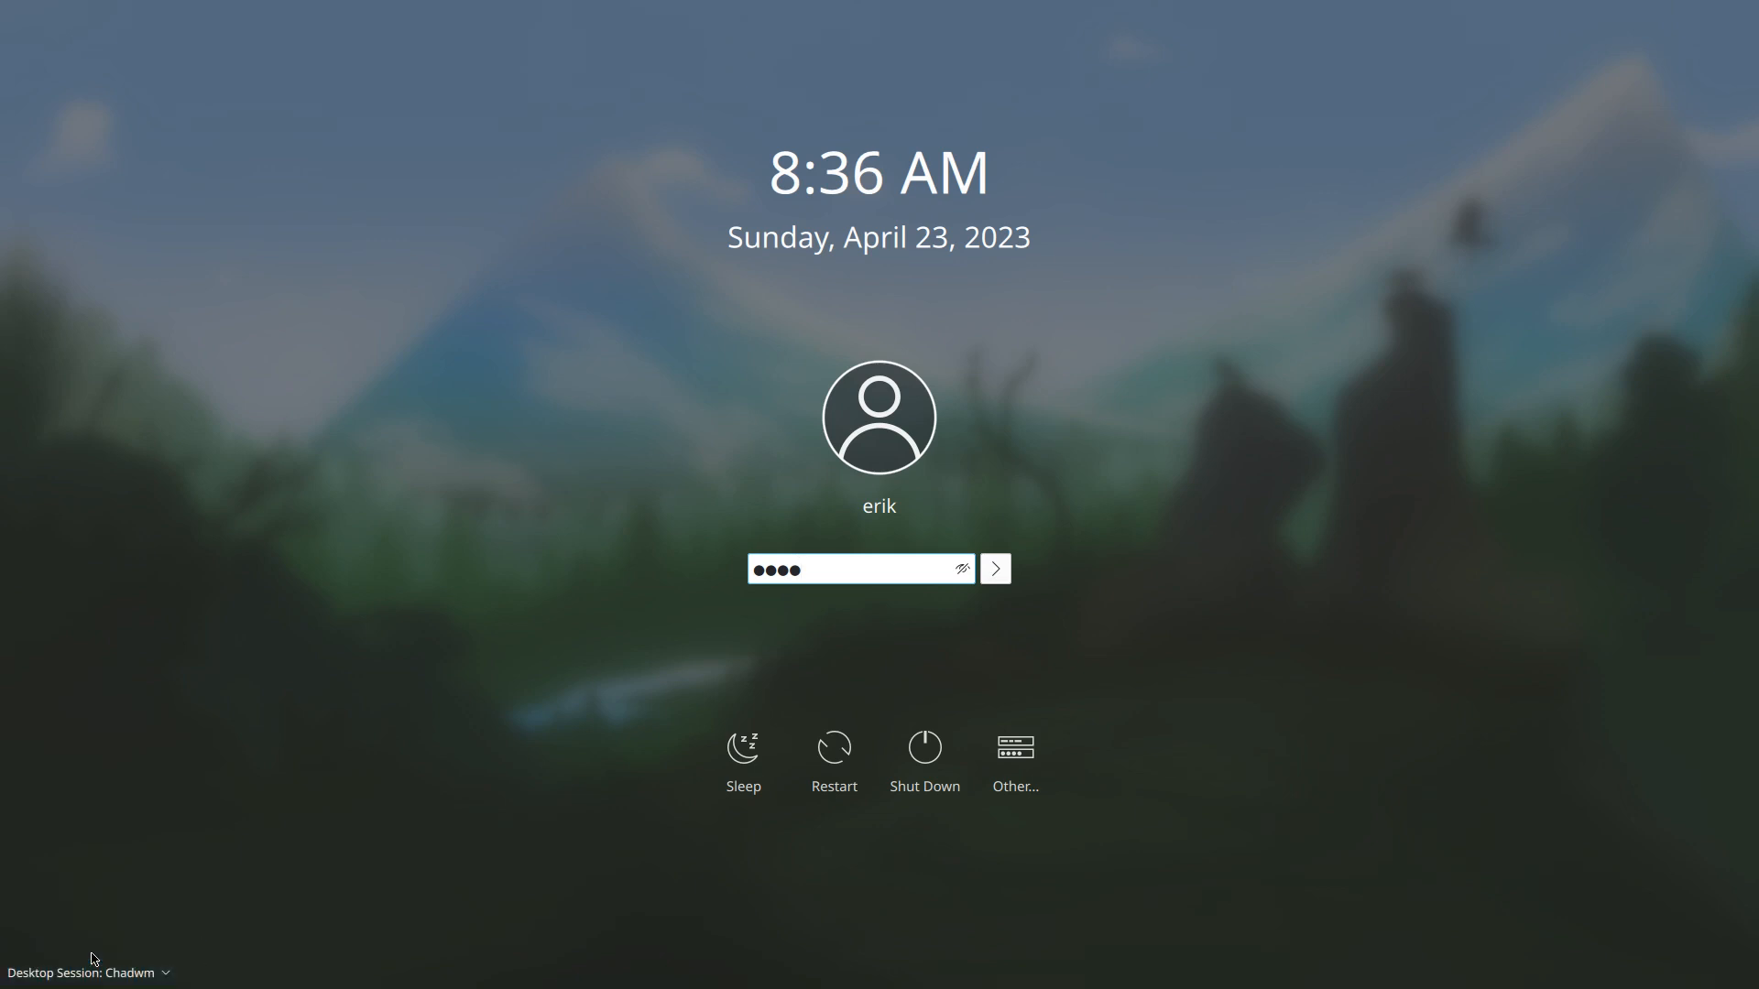
pyautogui.click(1006, 569)
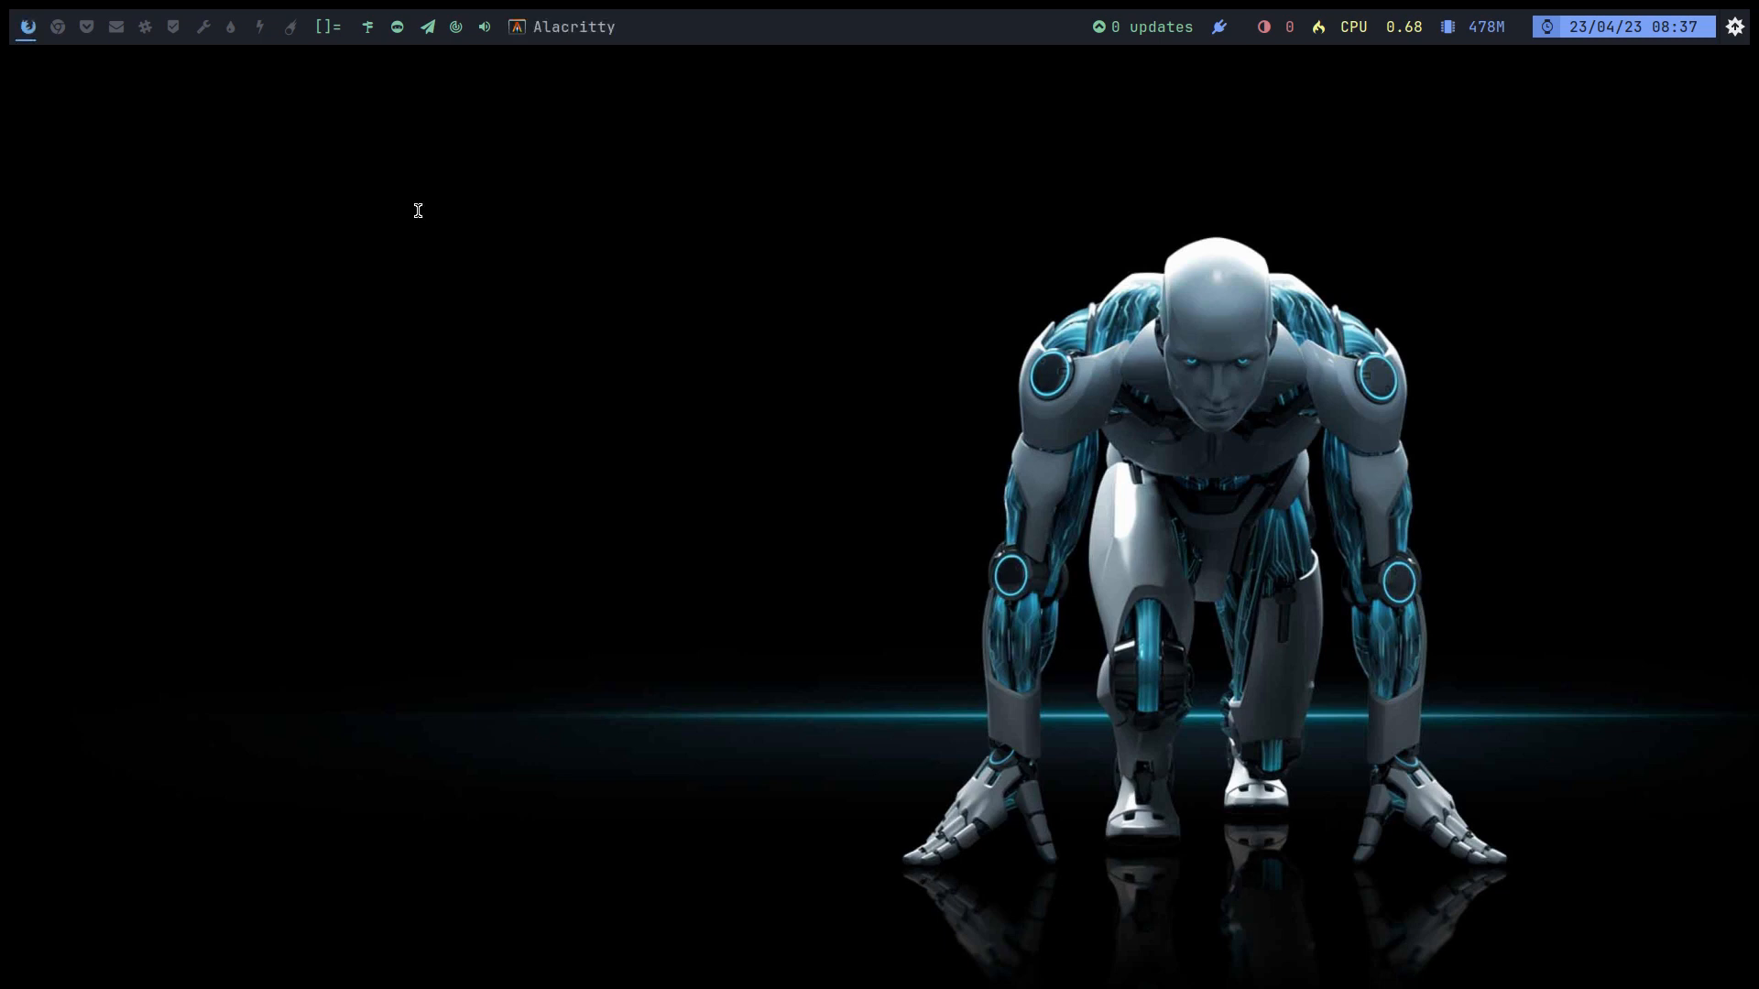
# Step: Open Alacritty and Thunar, close them, then open two terminals side by side
pyautogui.press('super+Return')
pyautogui.press('super+shift+Return')
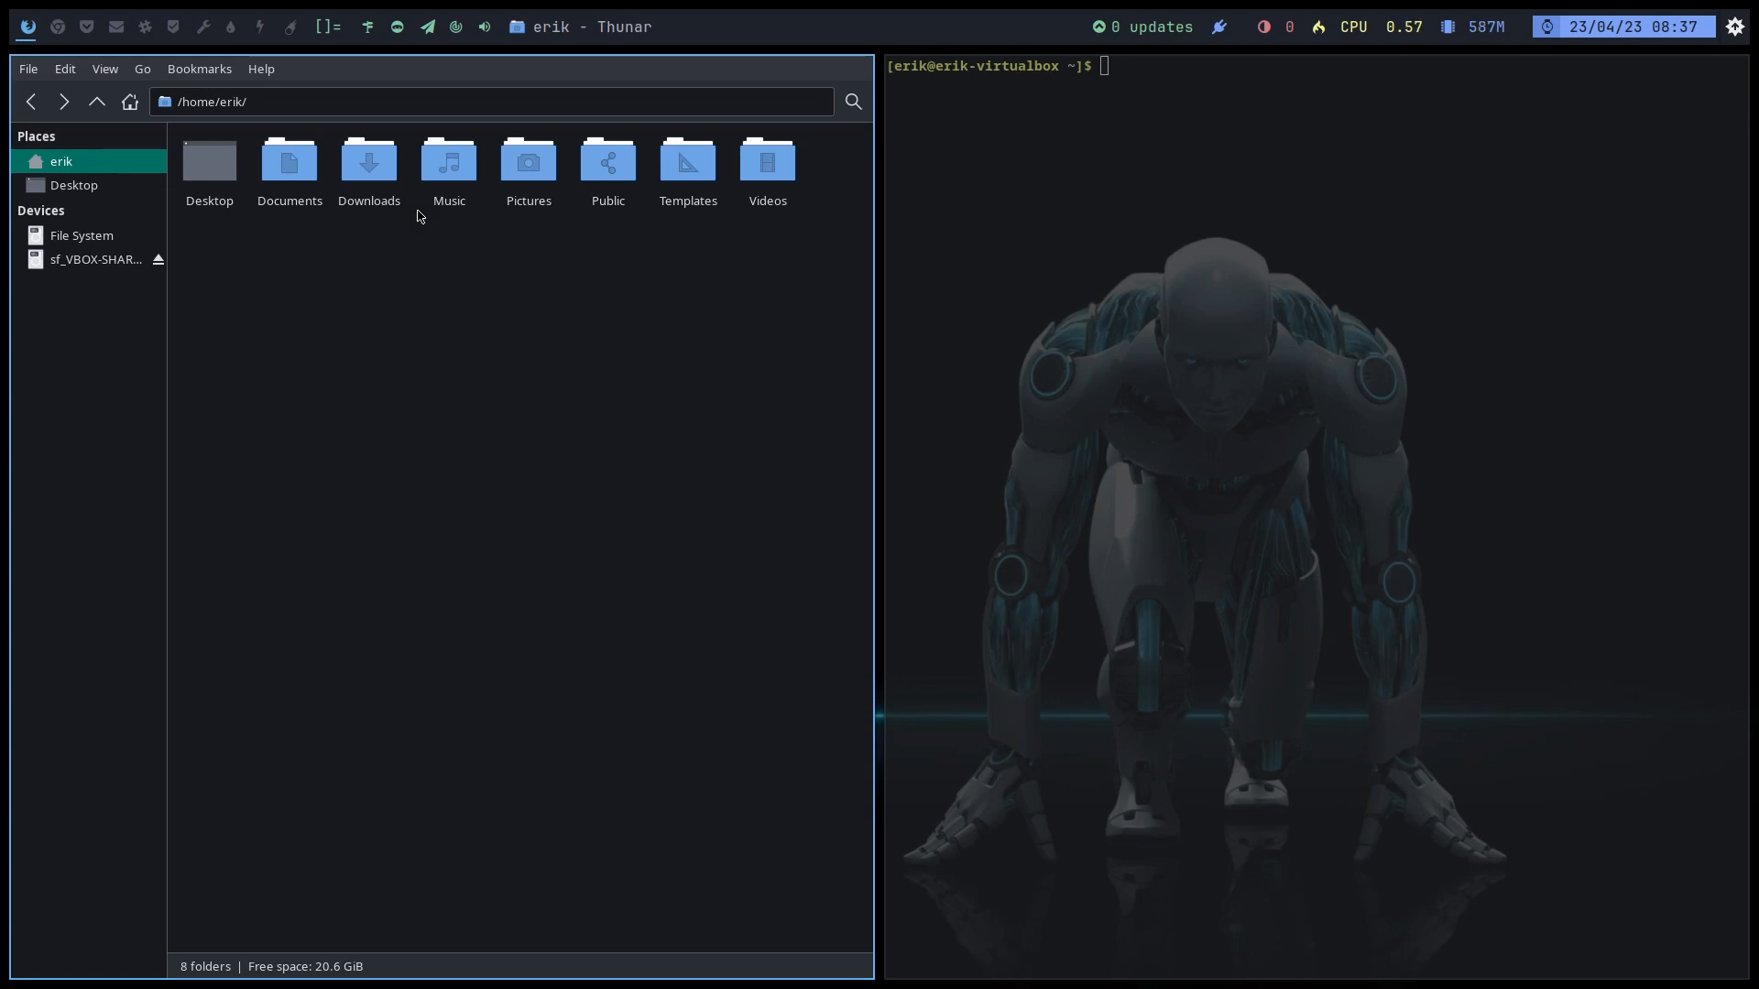
pyautogui.press('super+q')
pyautogui.press('super+q')
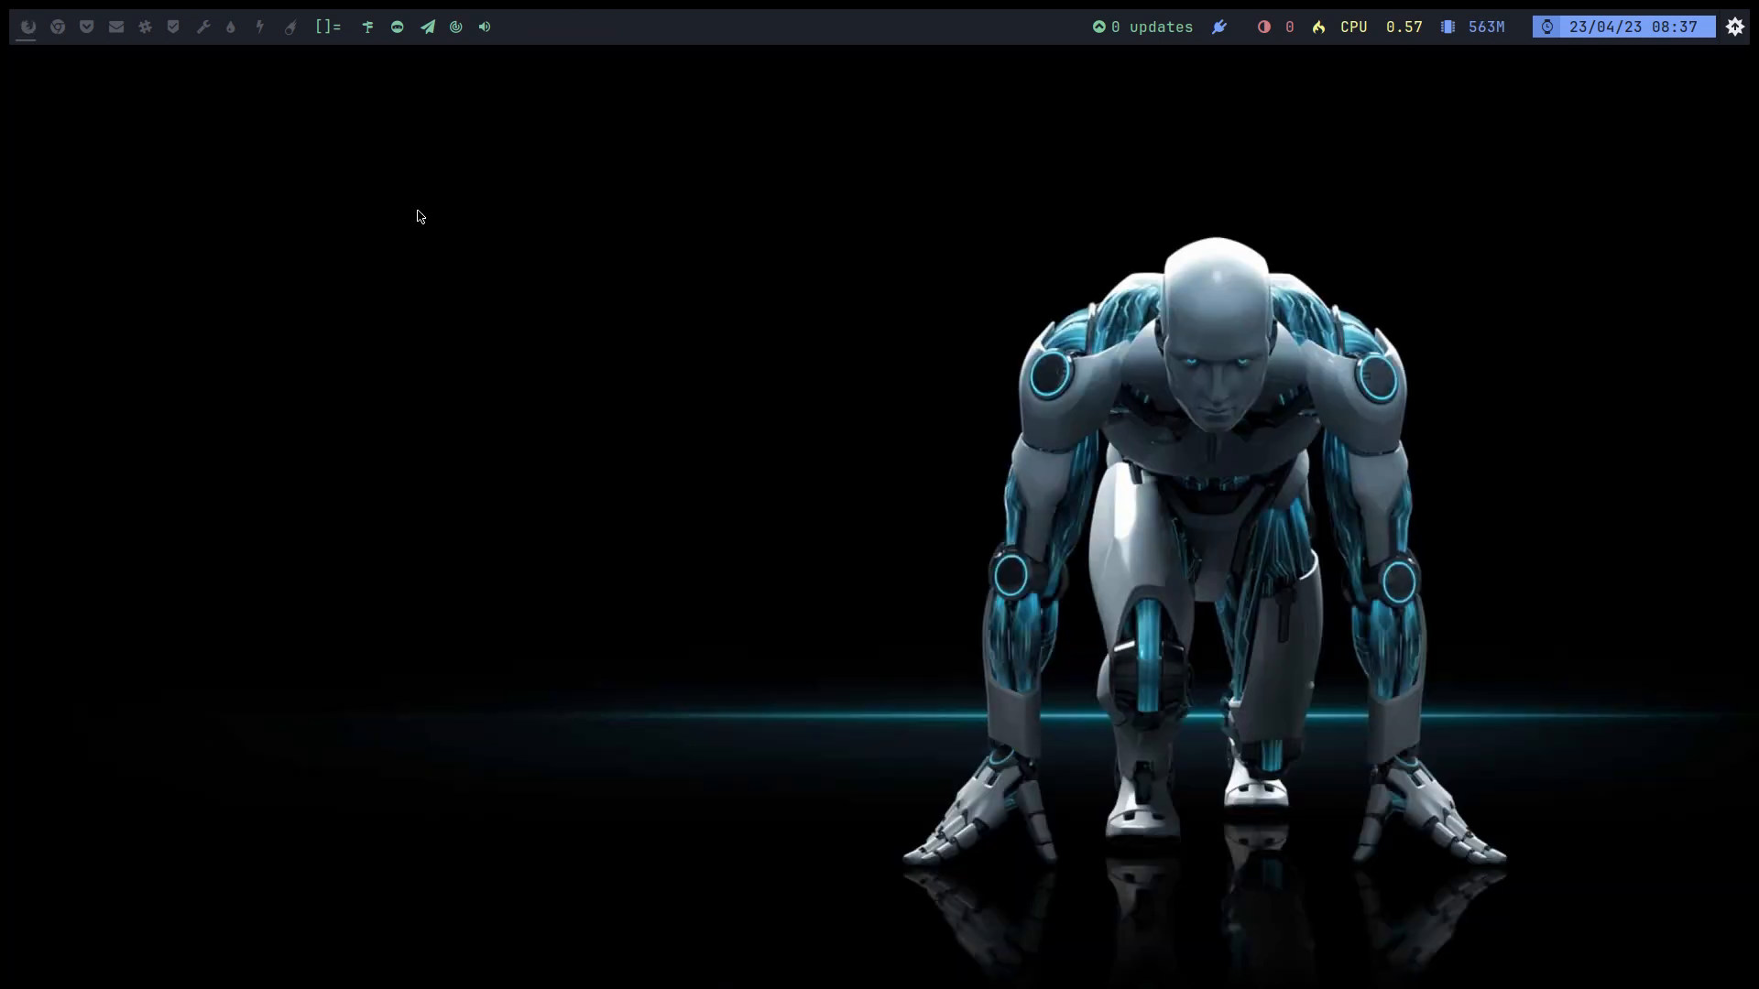
pyautogui.press('super+Return')
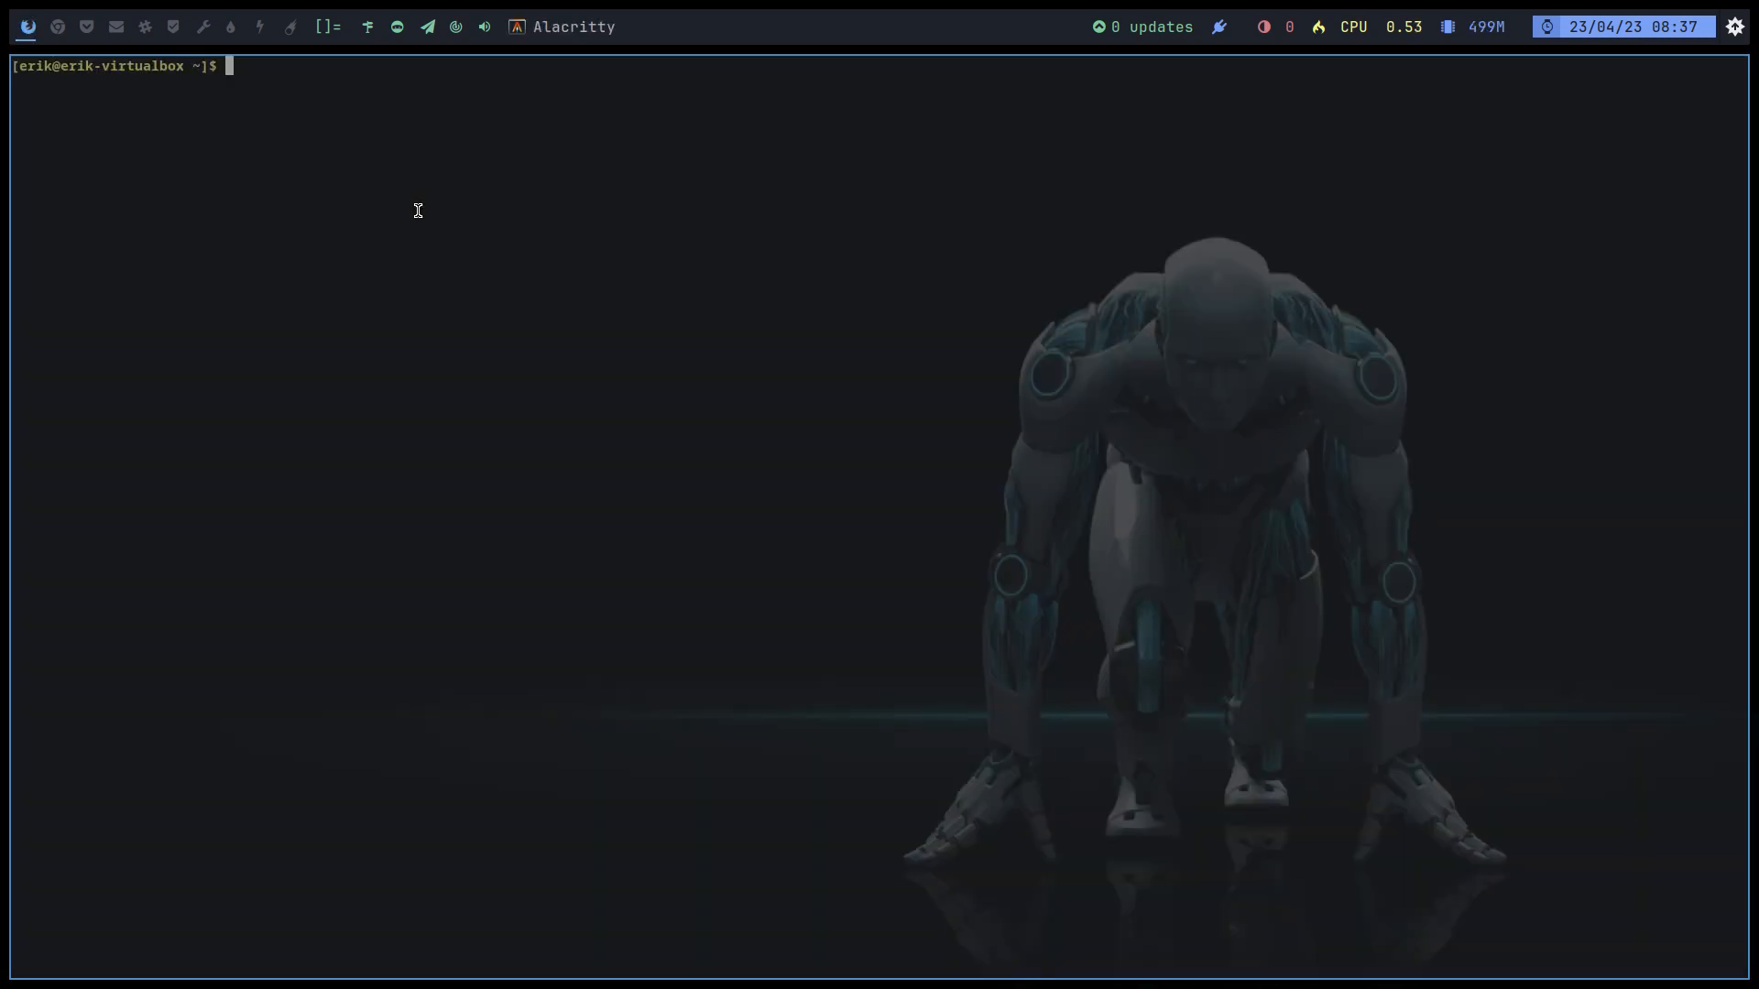
pyautogui.press('super+Return')
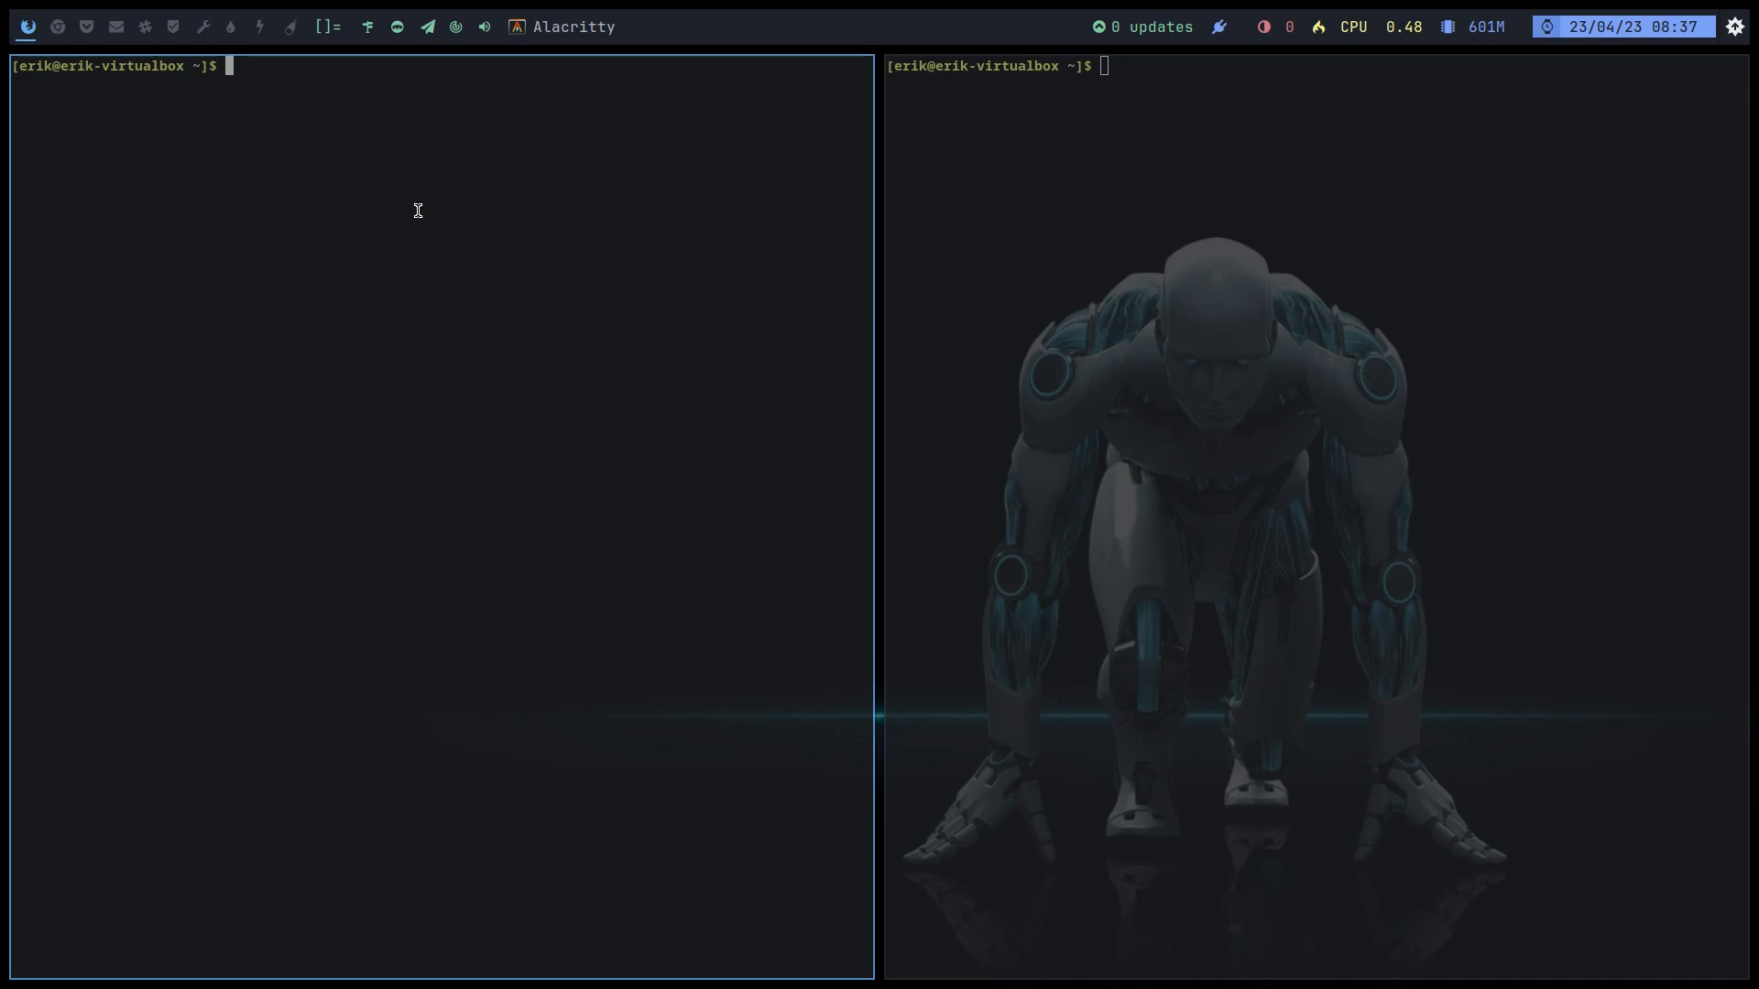
# Step: Try the full-screen launcher, dmenu and the logout screen, then close both terminals
pyautogui.press('super+d')
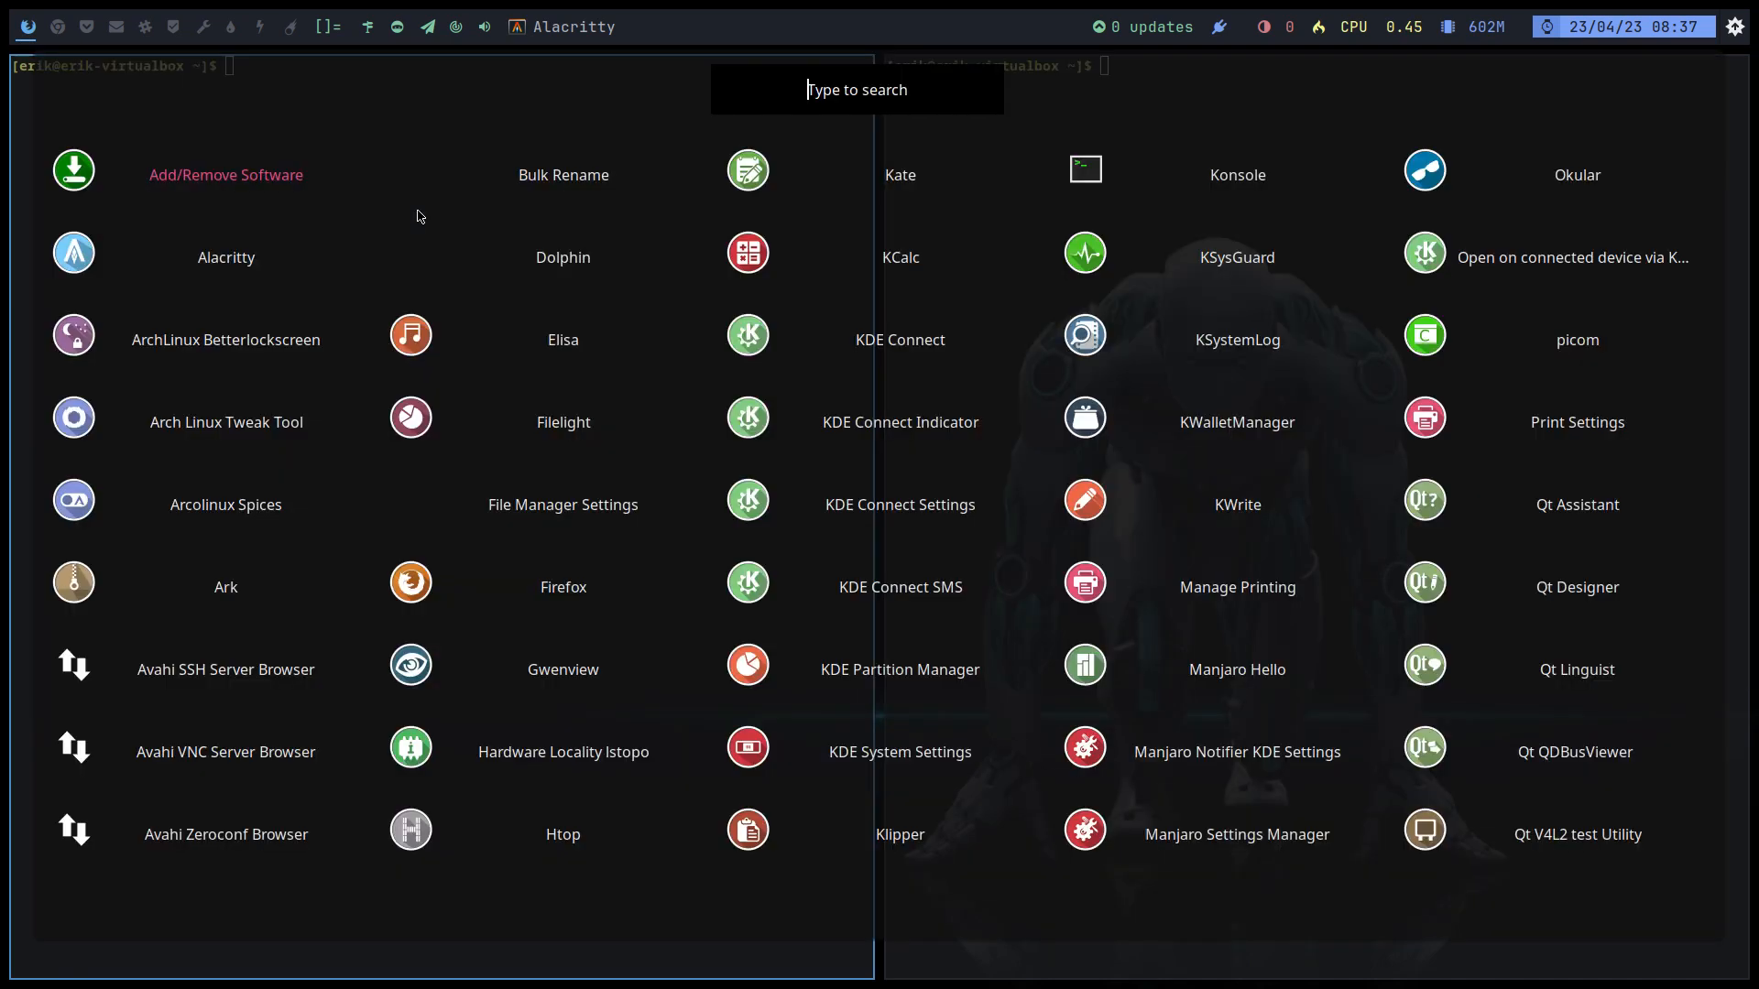
pyautogui.press('Escape')
pyautogui.press('super+shift+d')
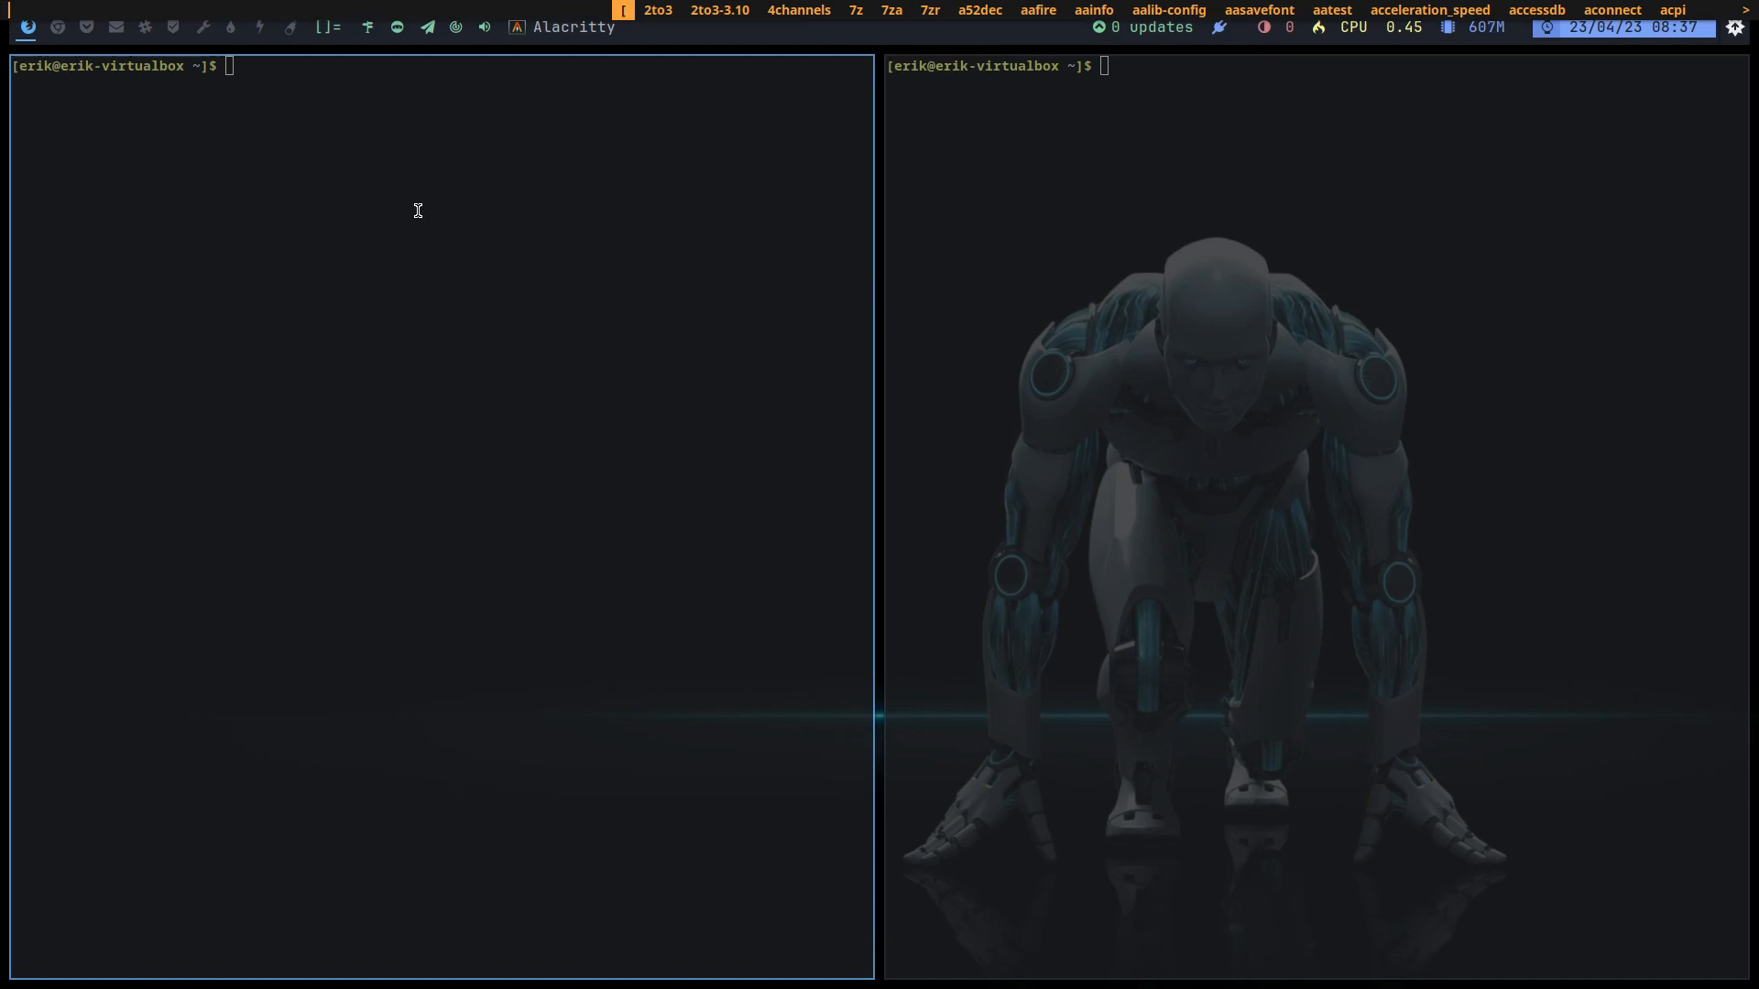
pyautogui.press('Escape')
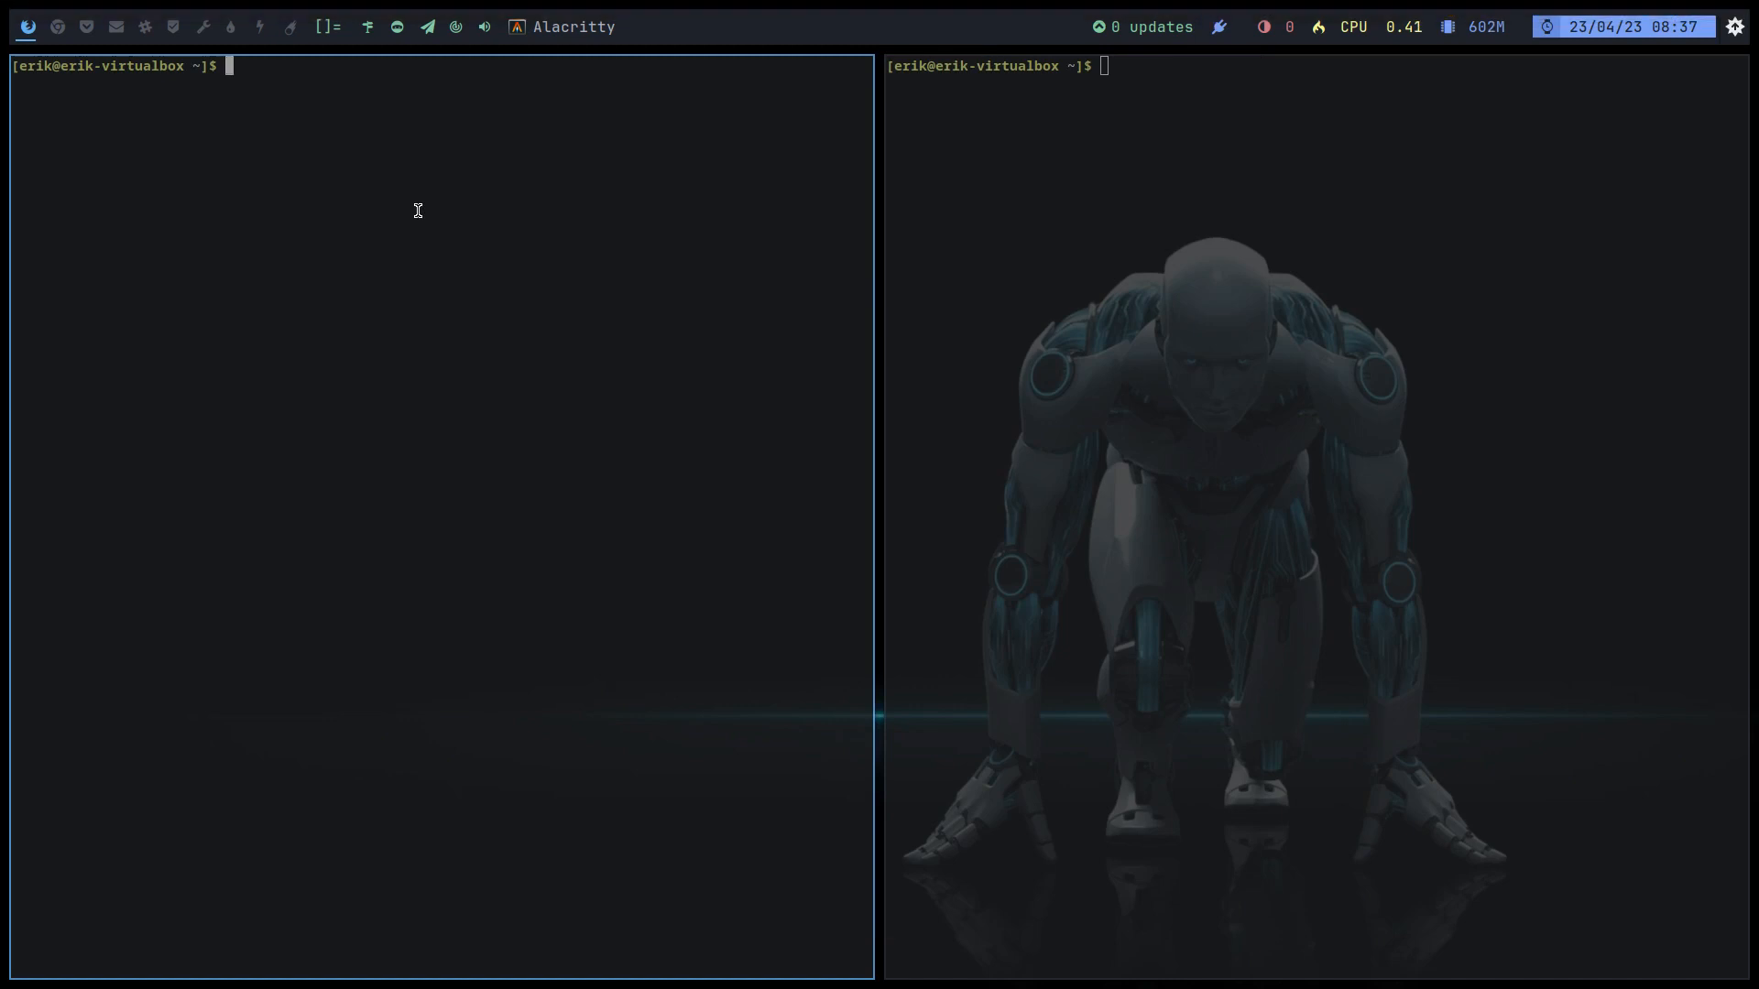
pyautogui.press('super+x')
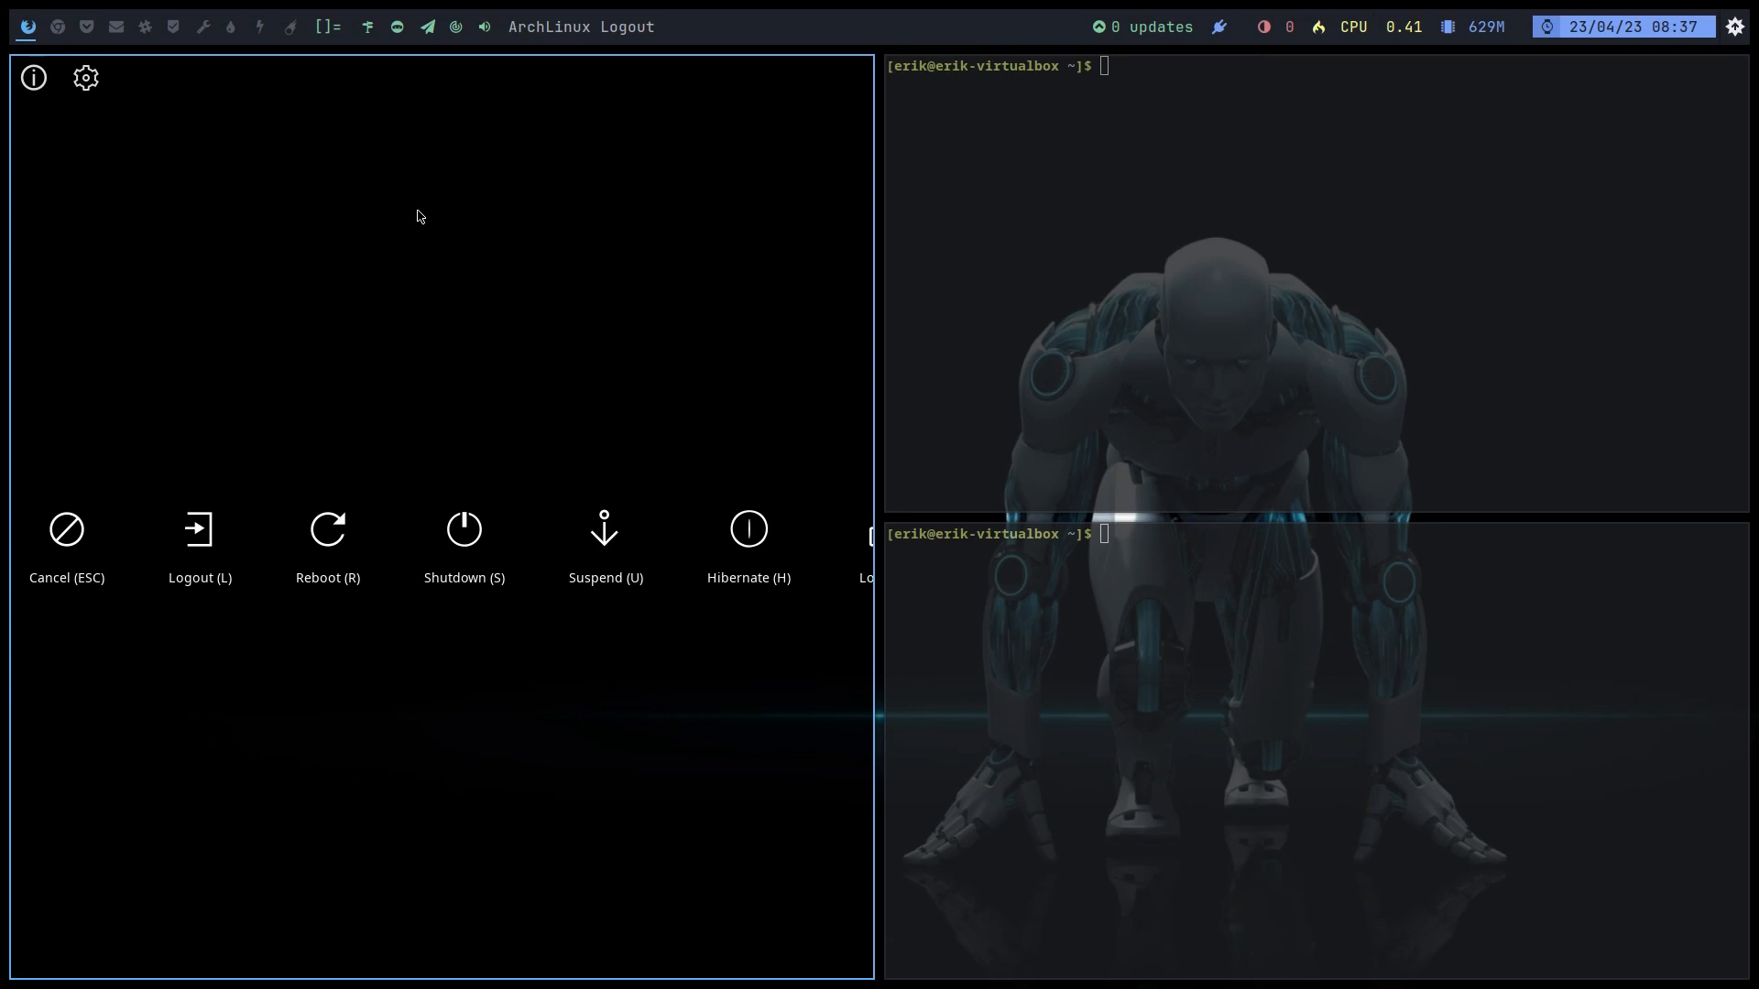
pyautogui.press('Escape')
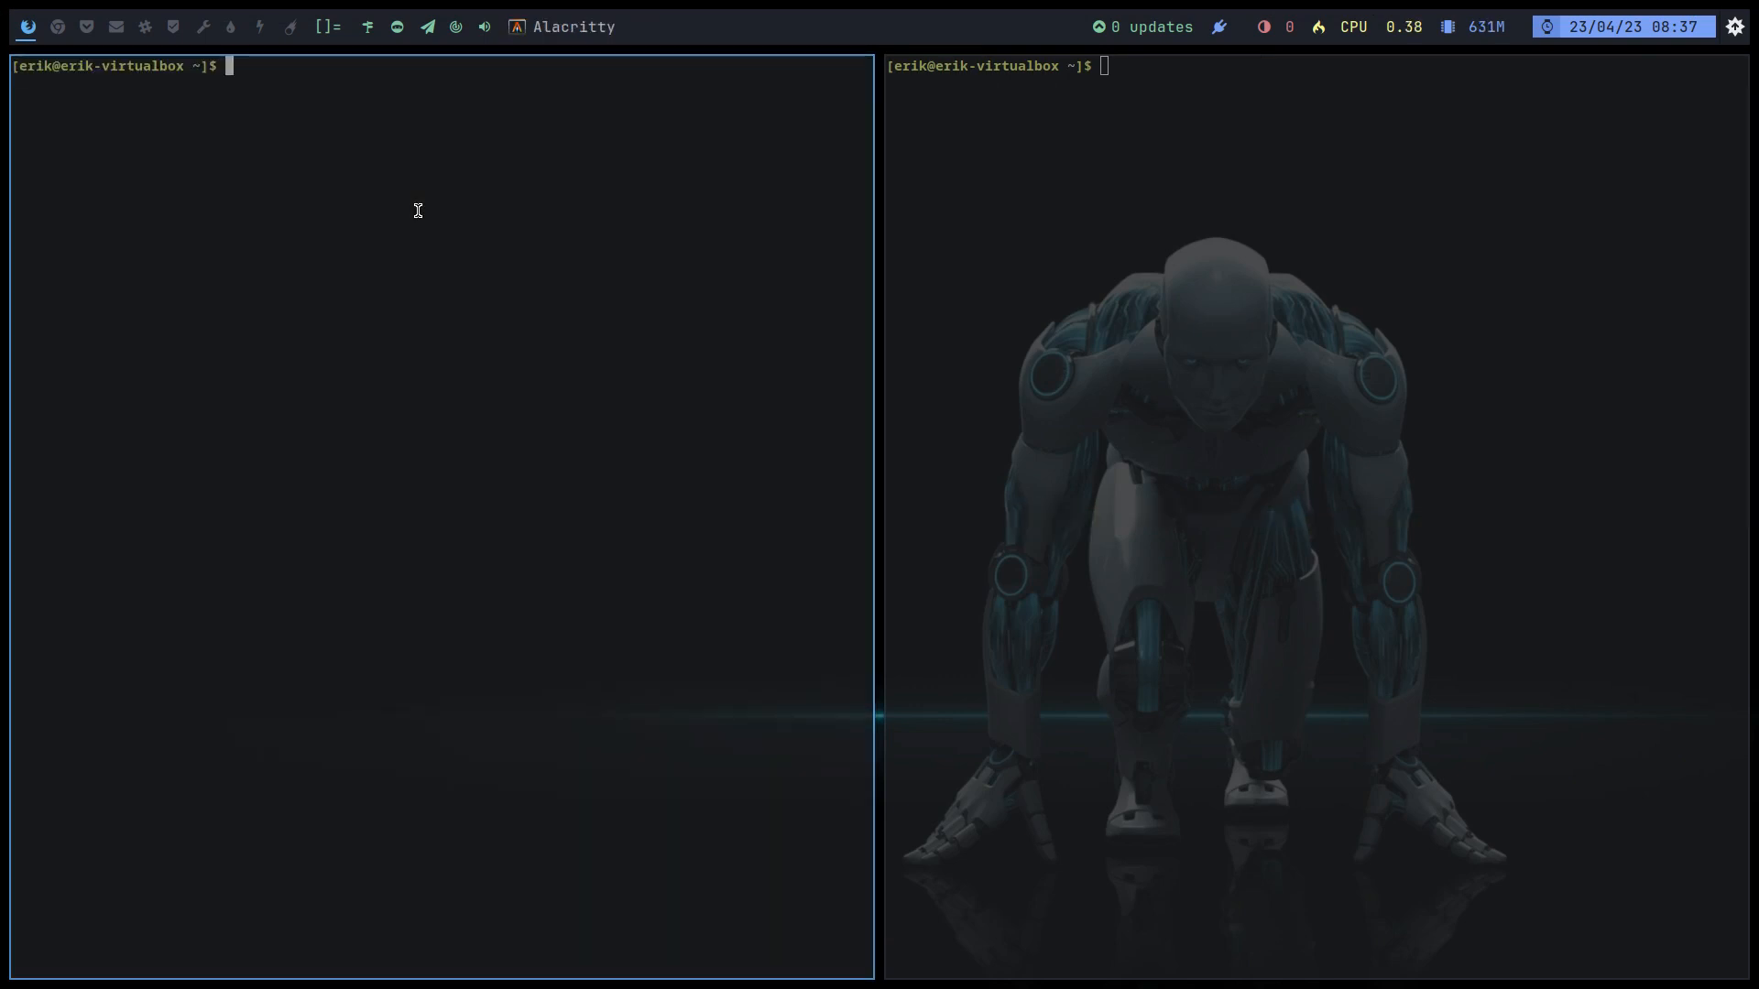
pyautogui.press('super+q')
pyautogui.press('super+q')
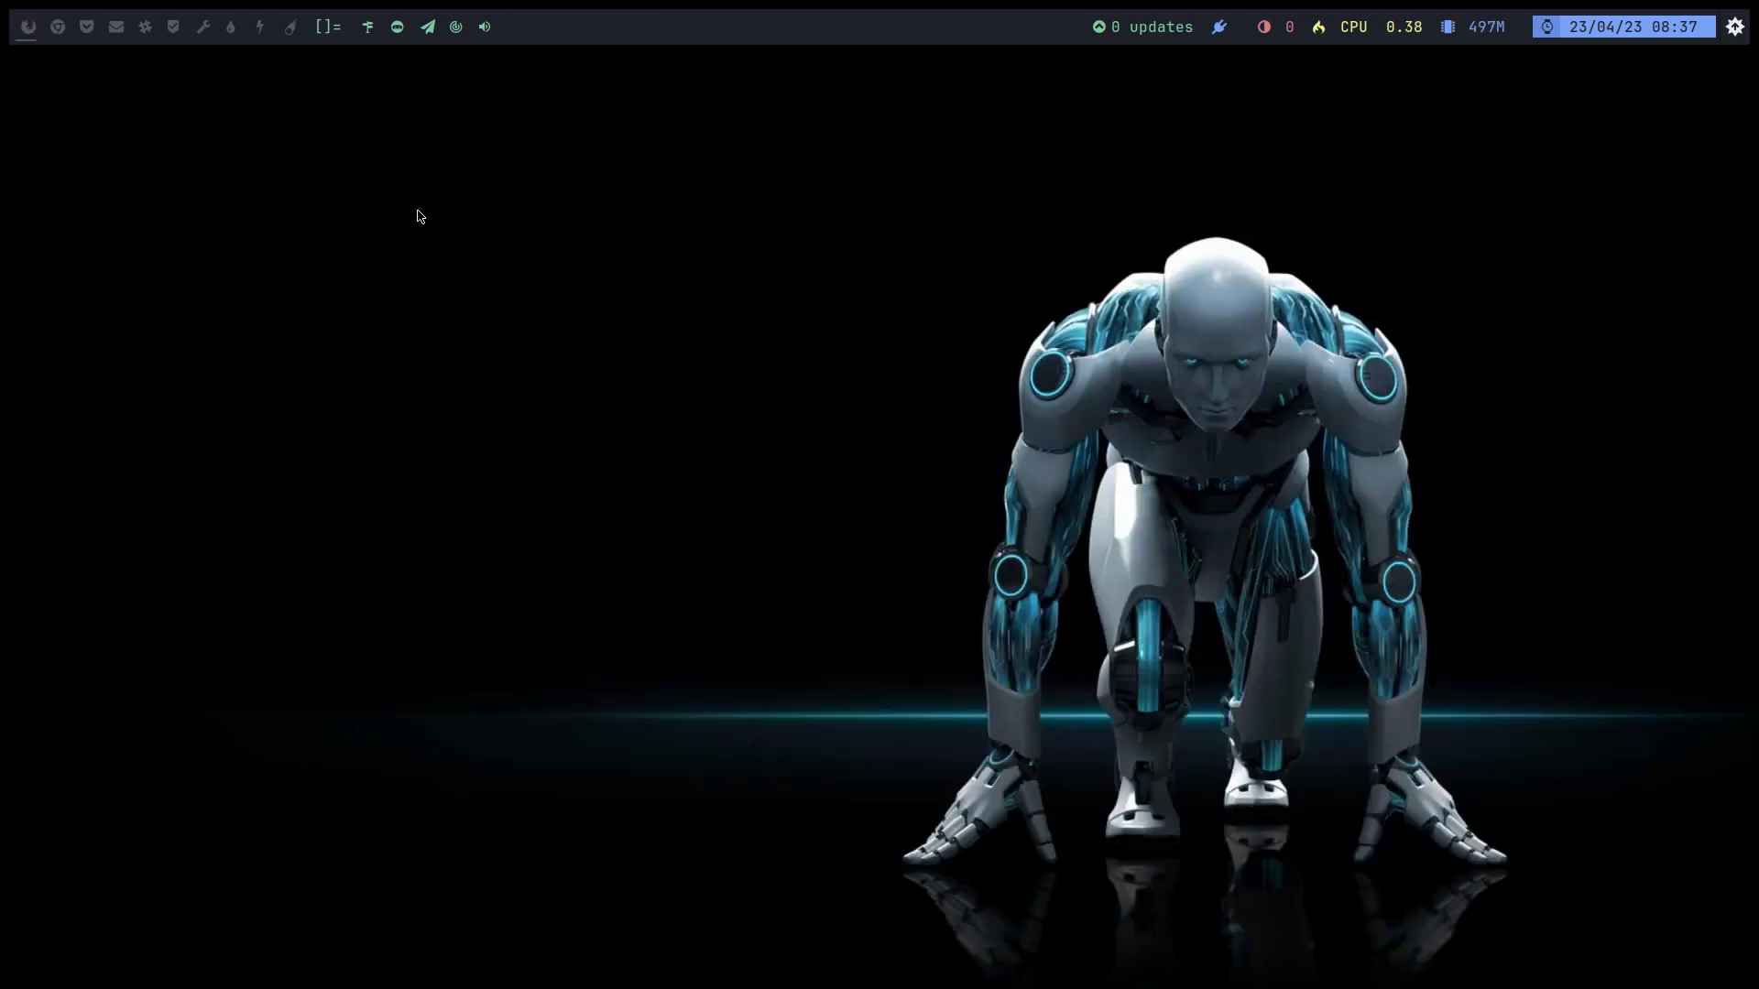
# Step: Lock the screen from ArchLinux Logout, unlock it, and open Thunar on the home folder
pyautogui.press('super+x')
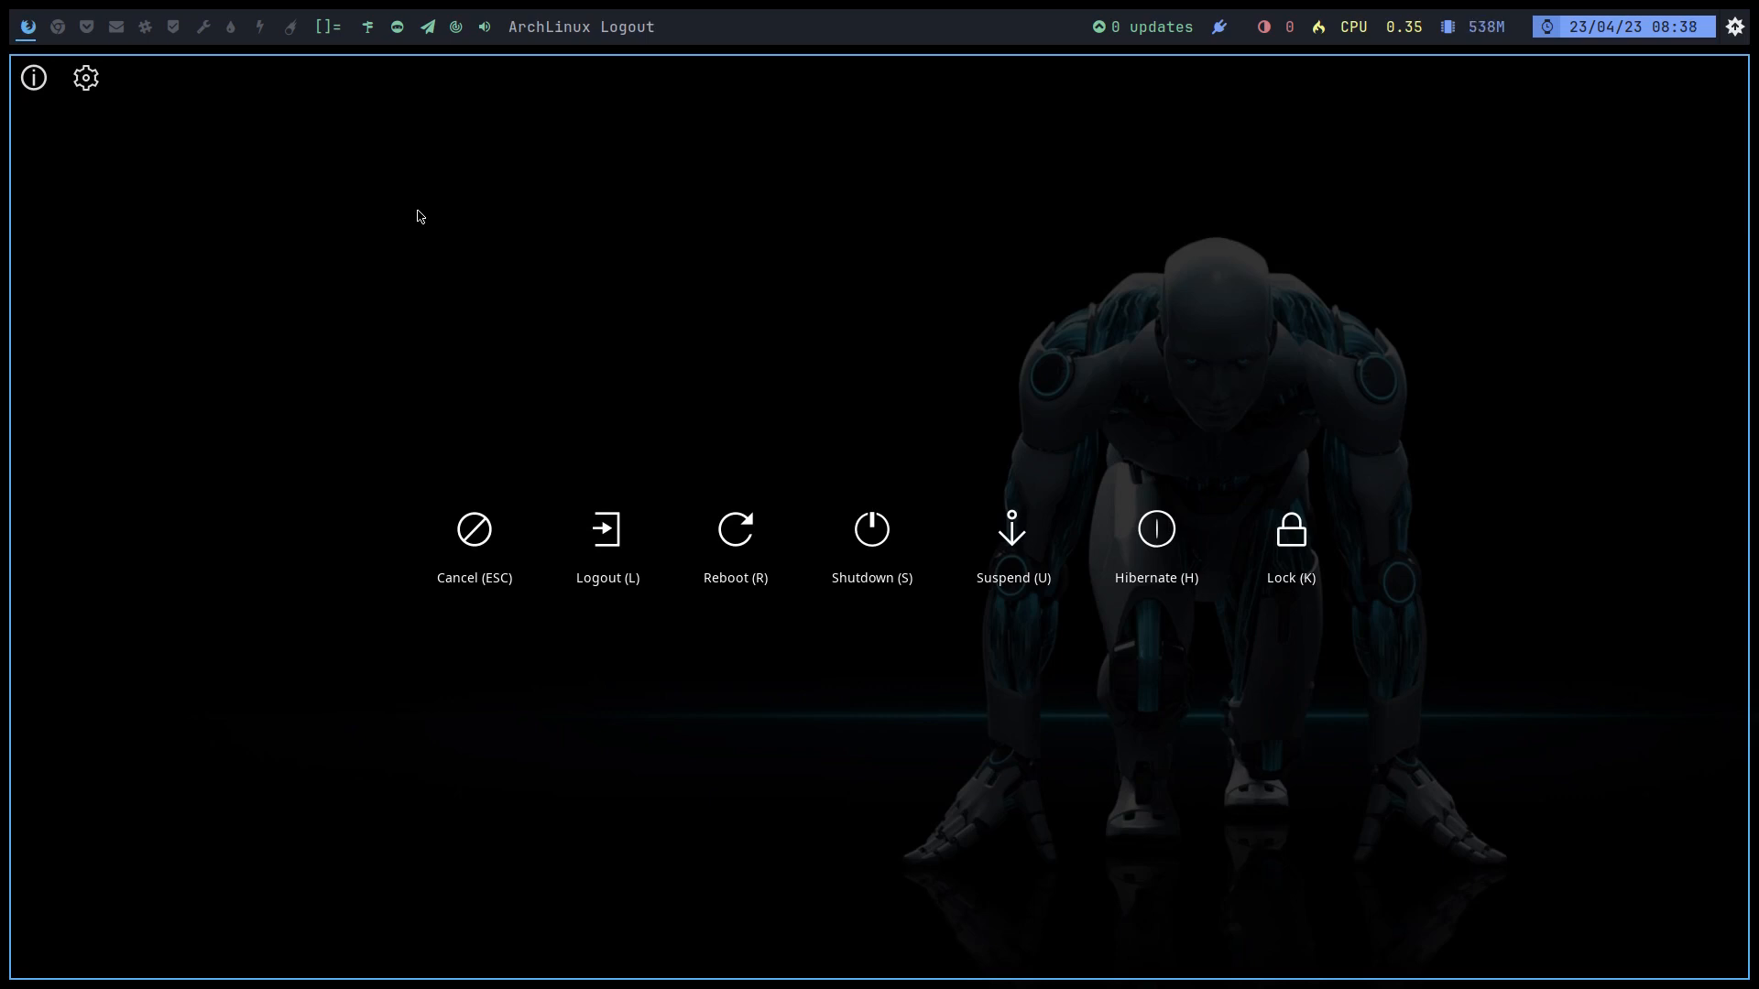
pyautogui.press('k')
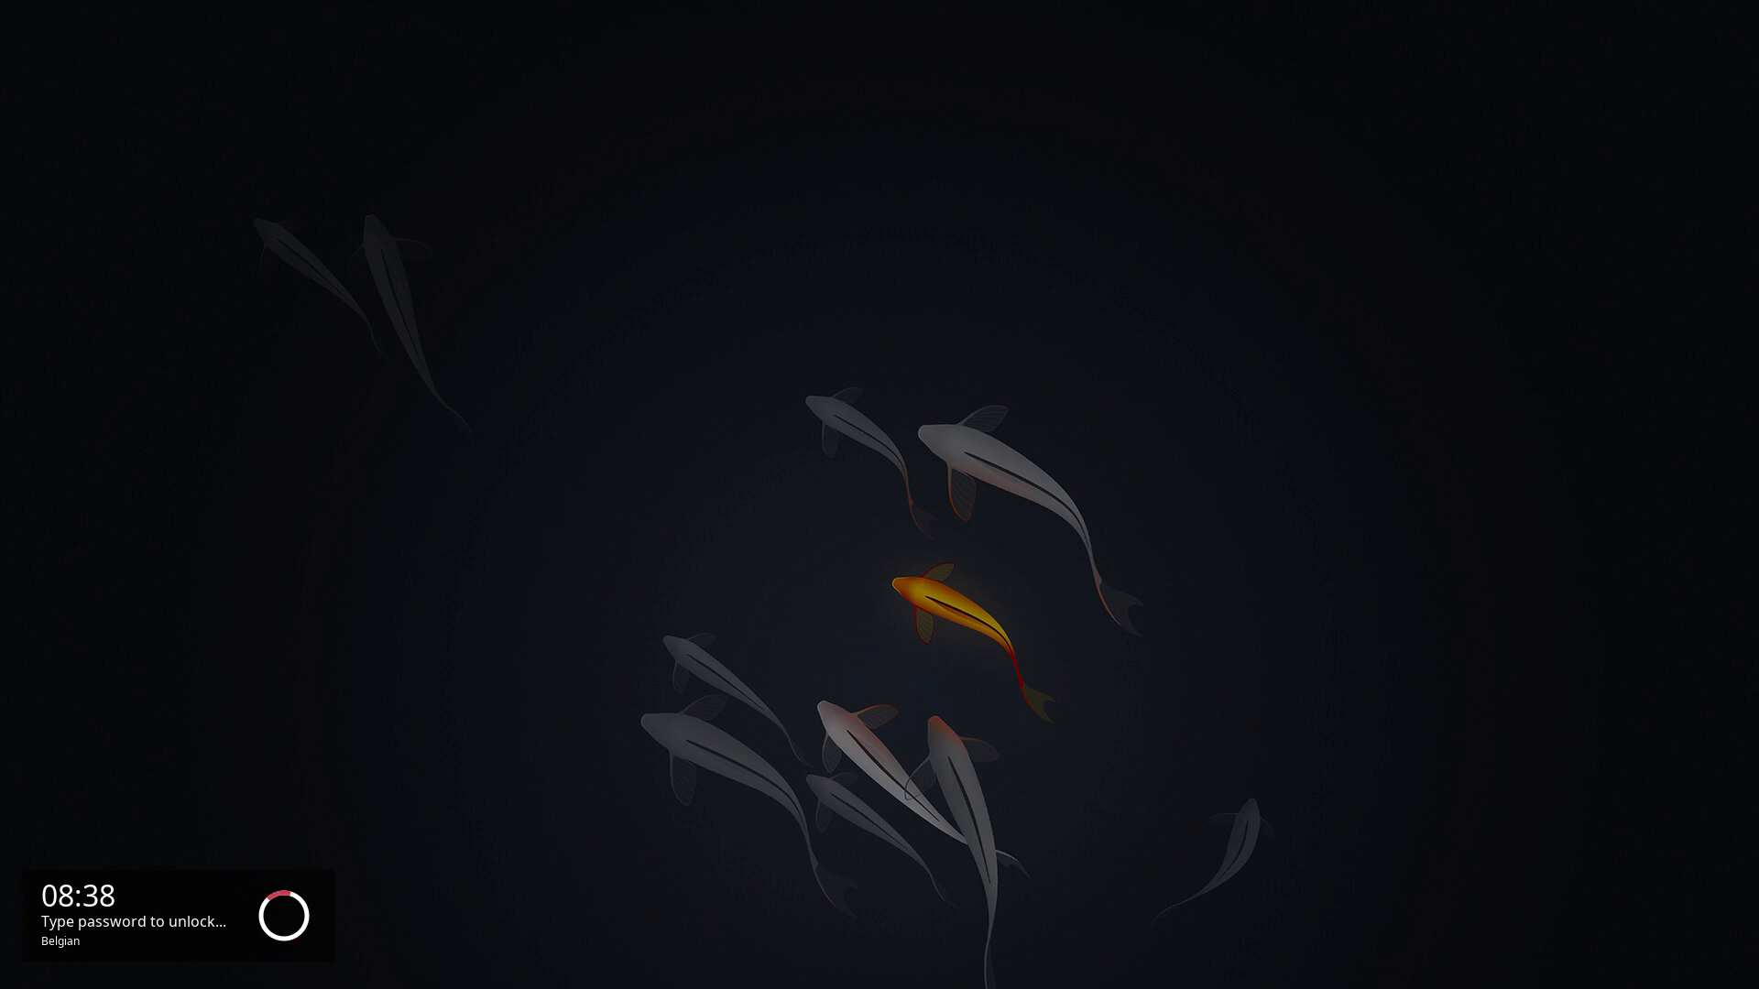
pyautogui.press('Return')
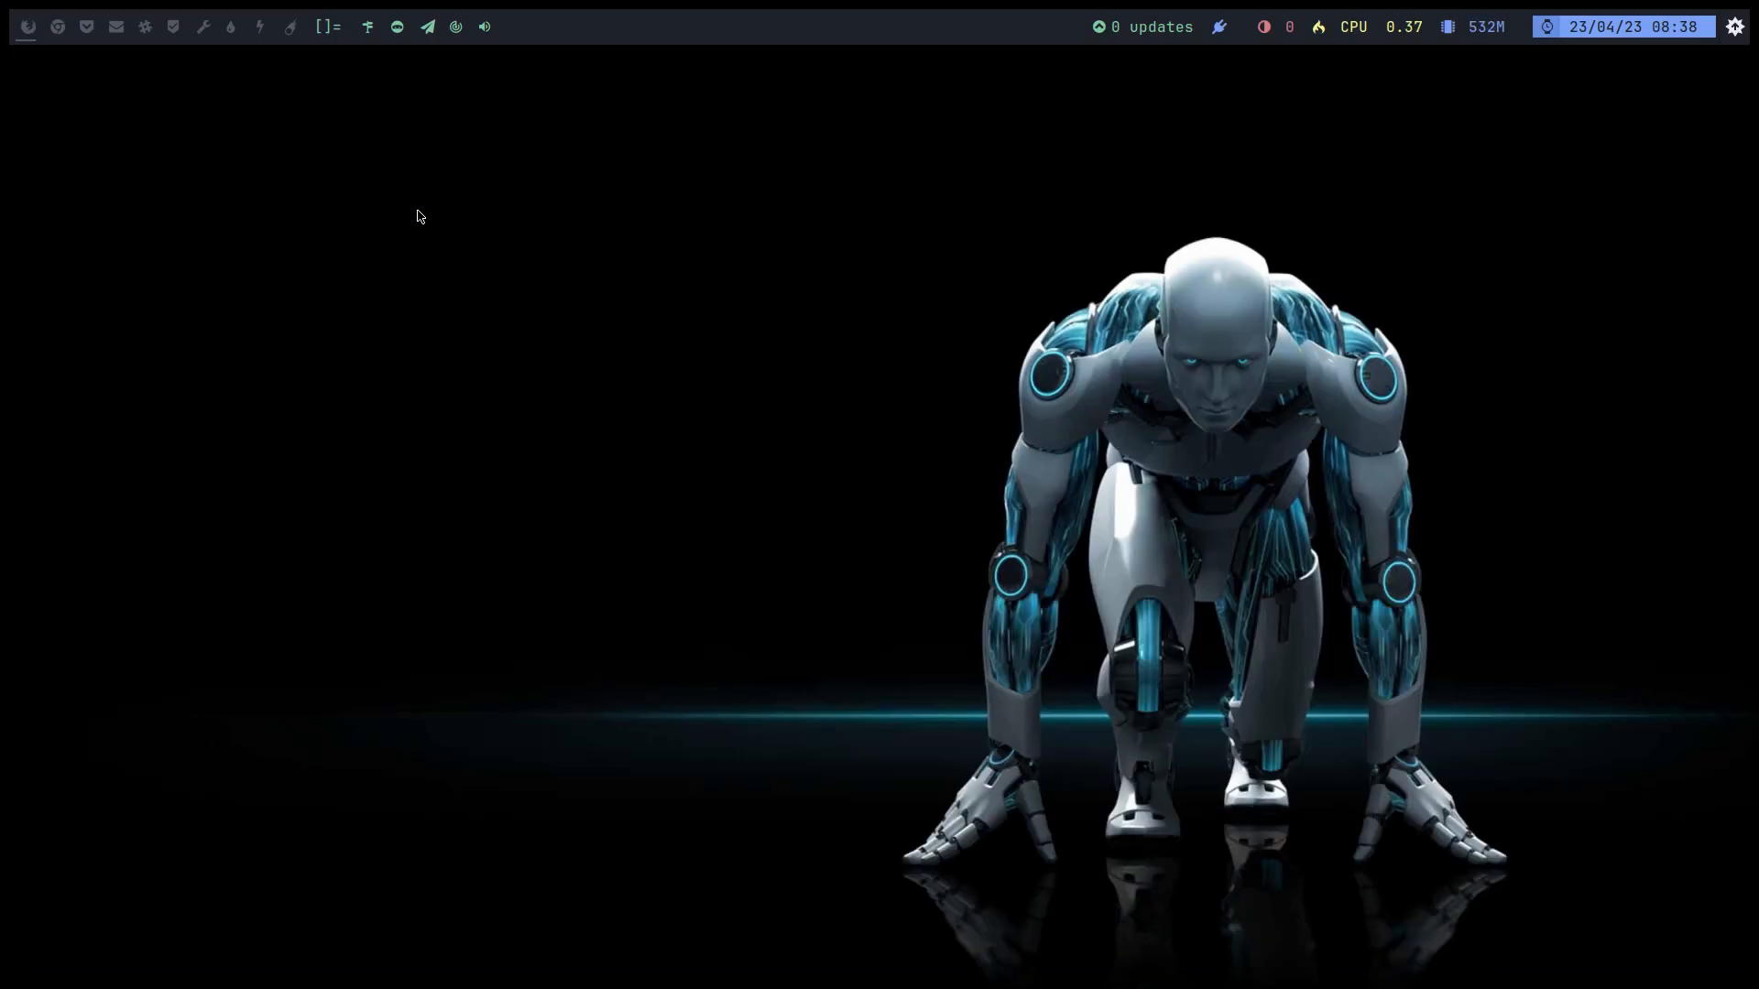
pyautogui.press('super+shift+Return')
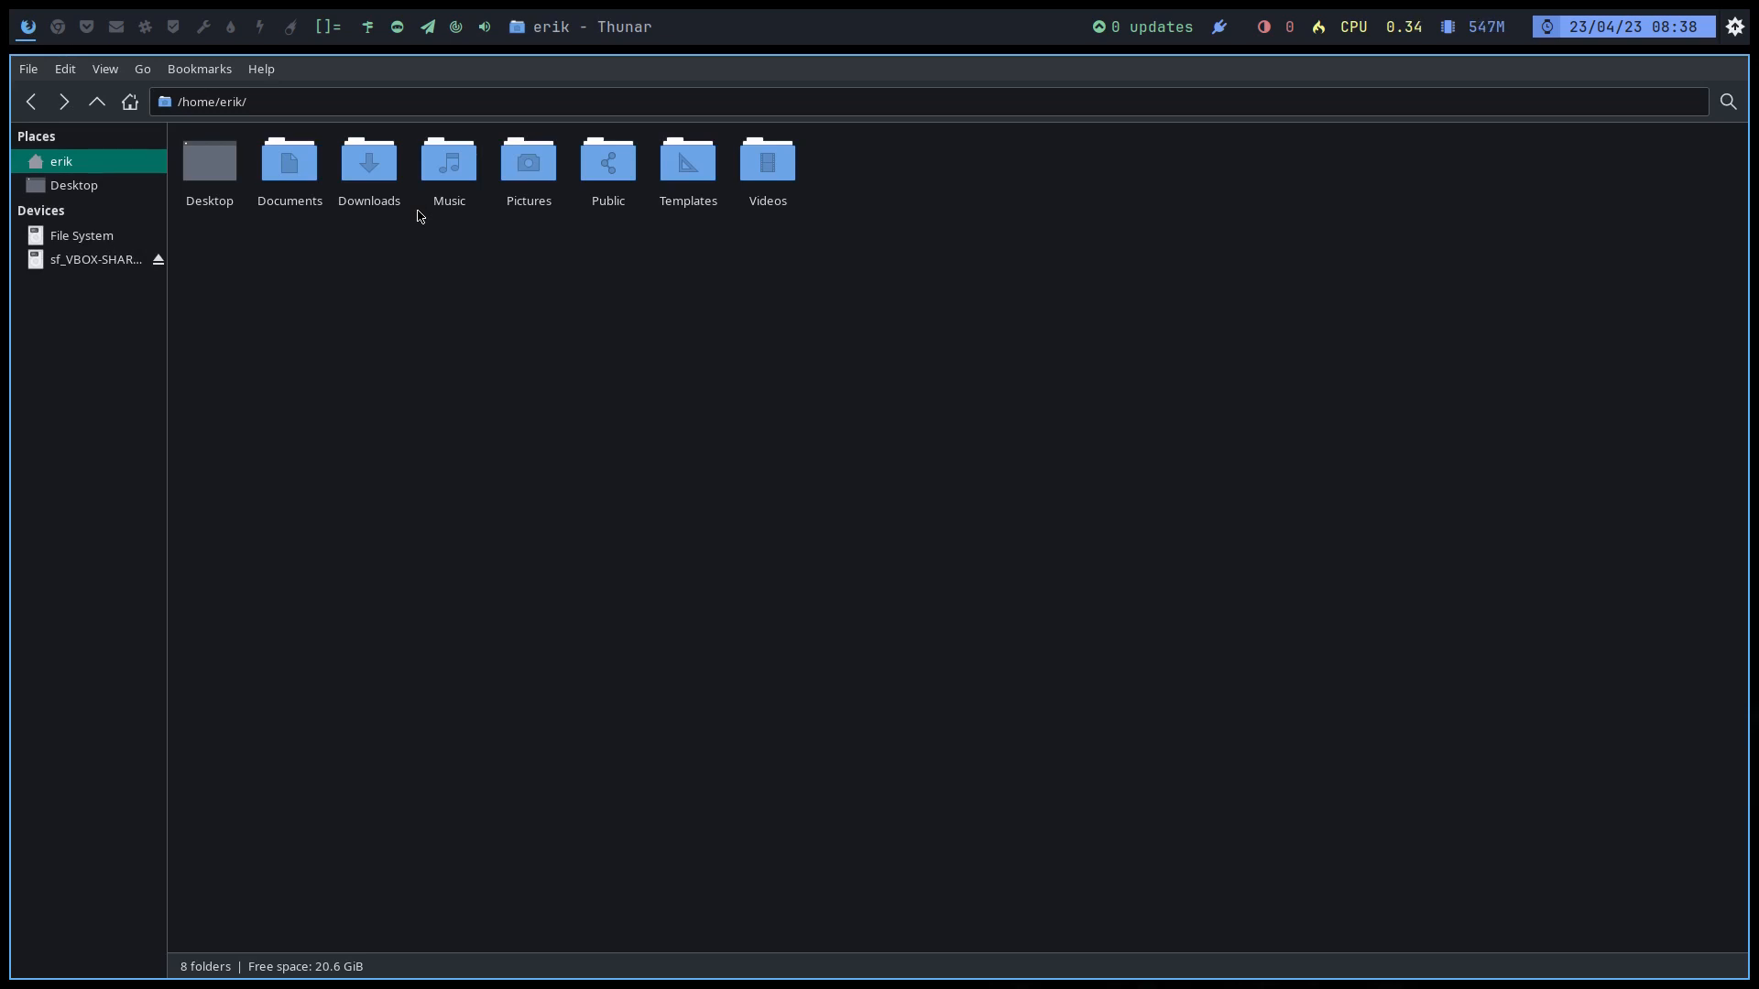
# Step: Show hidden files, browse into ~/.config/arco-chadwm, then close Thunar
pyautogui.hotkey('ctrl', 'h')
pyautogui.click(309, 182)
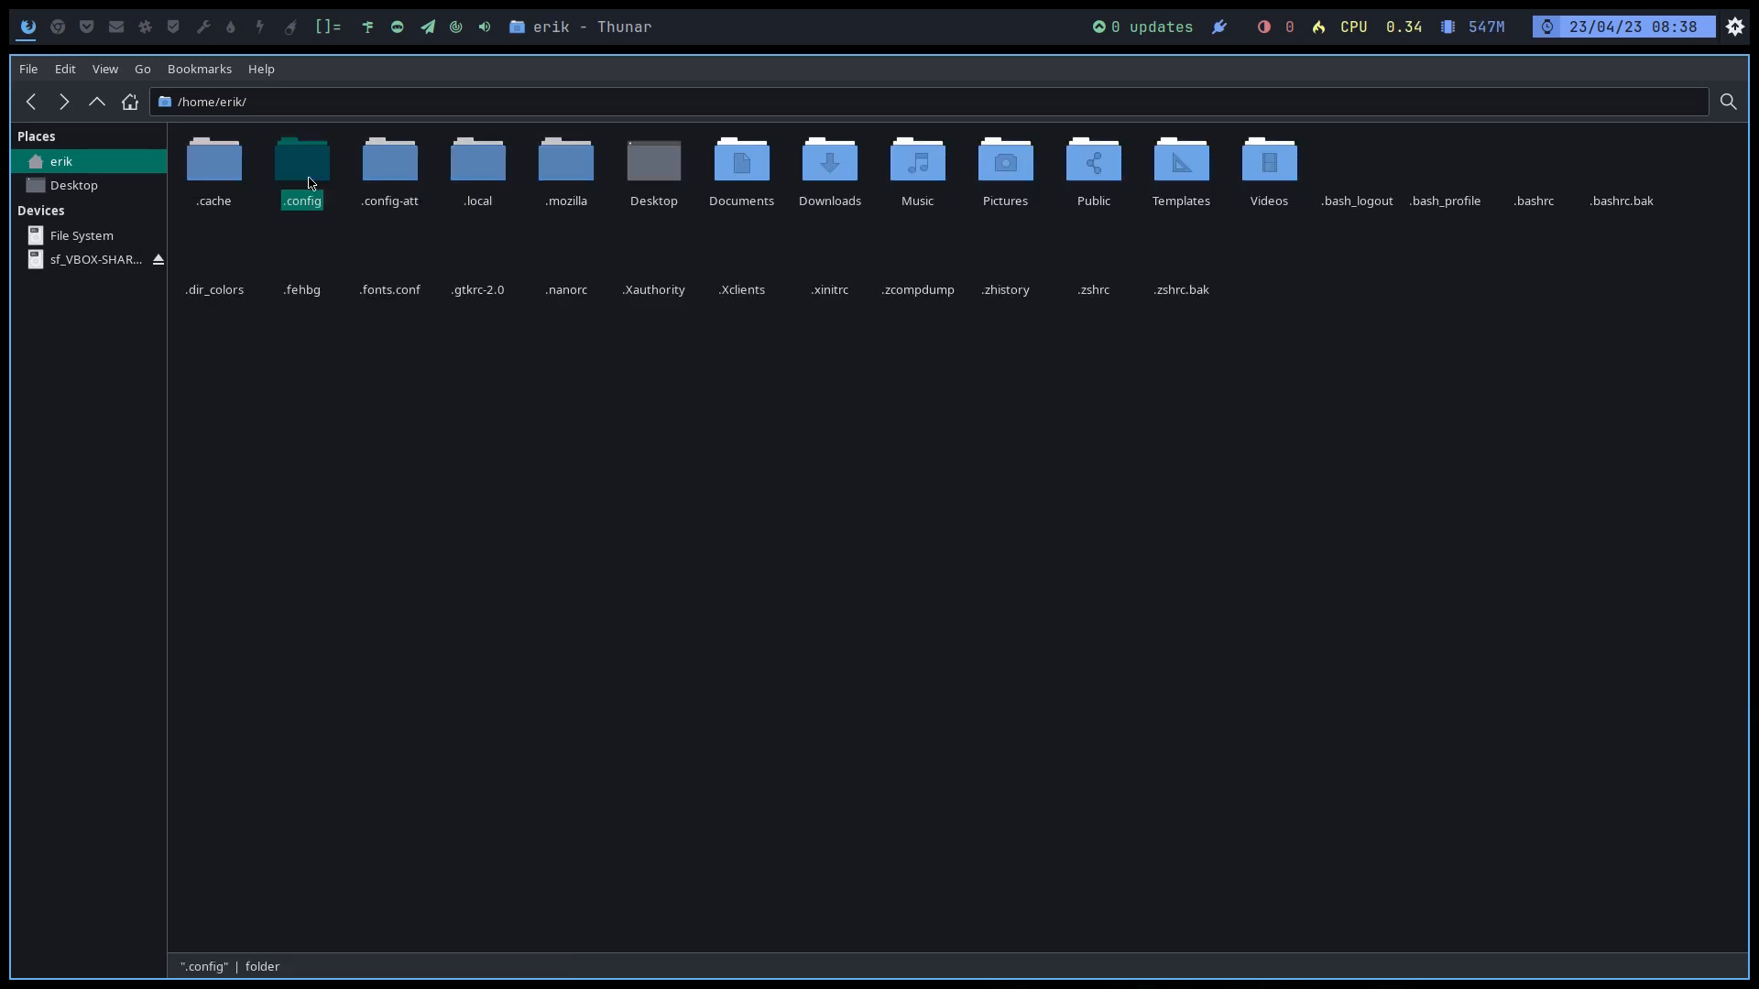
pyautogui.doubleClick(309, 182)
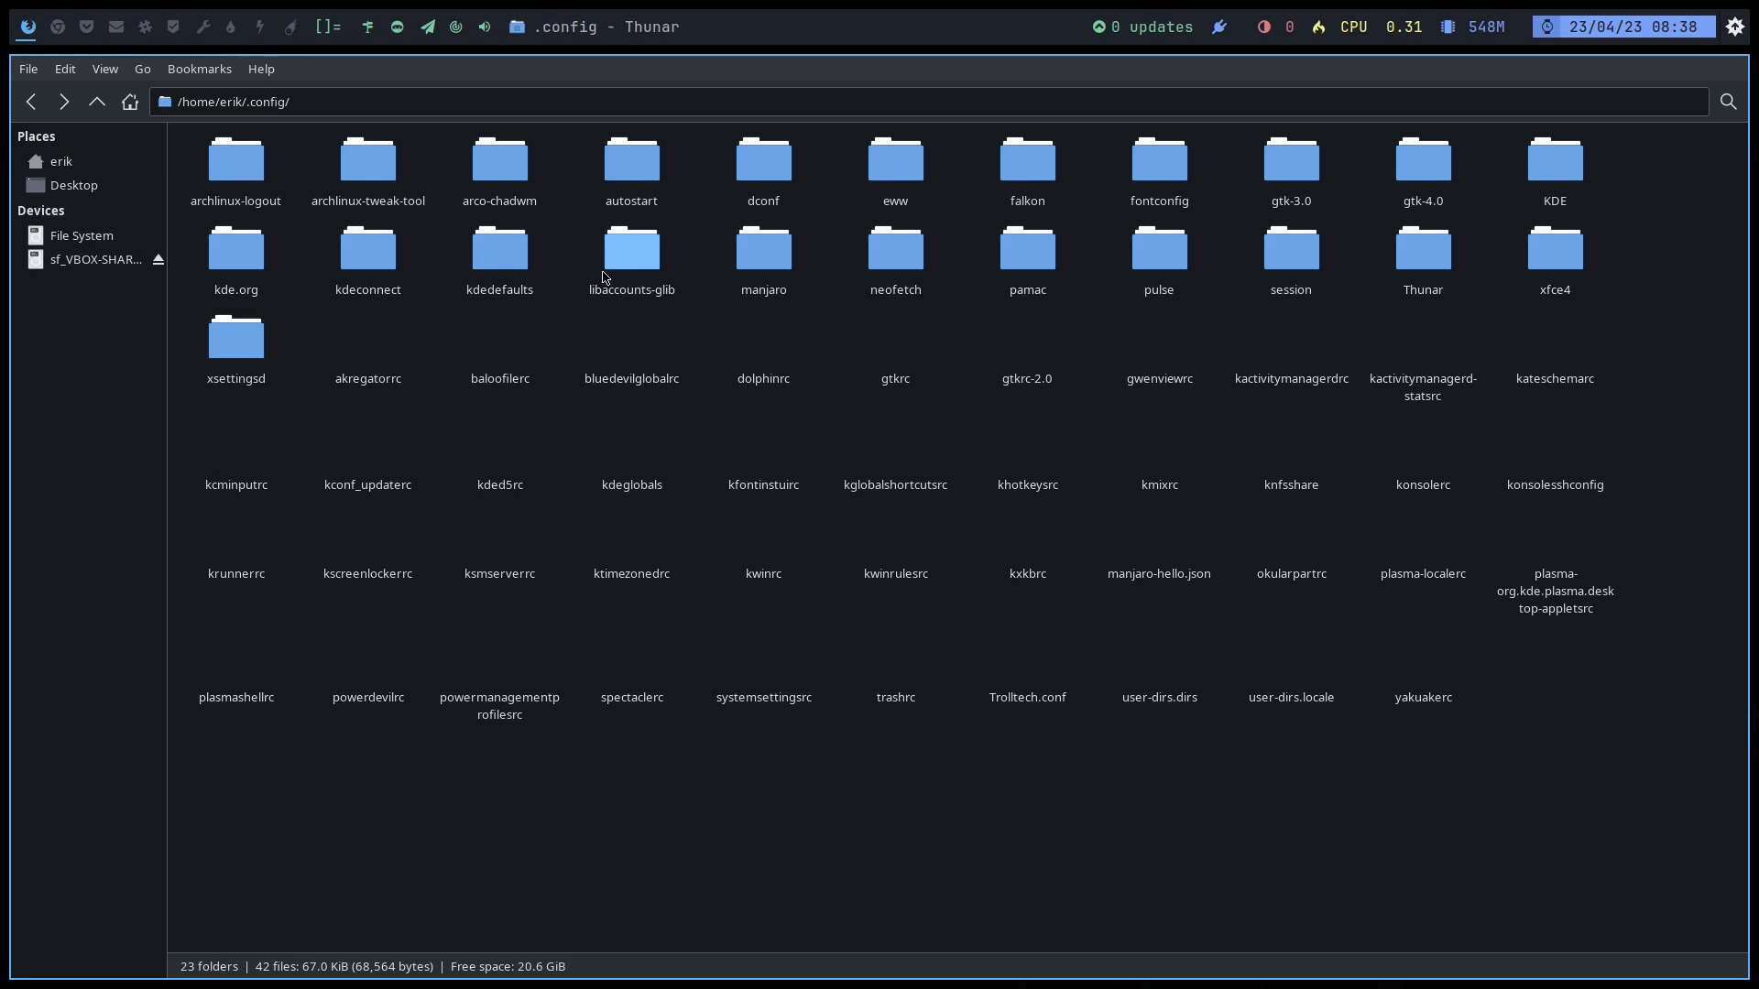
pyautogui.click(509, 163)
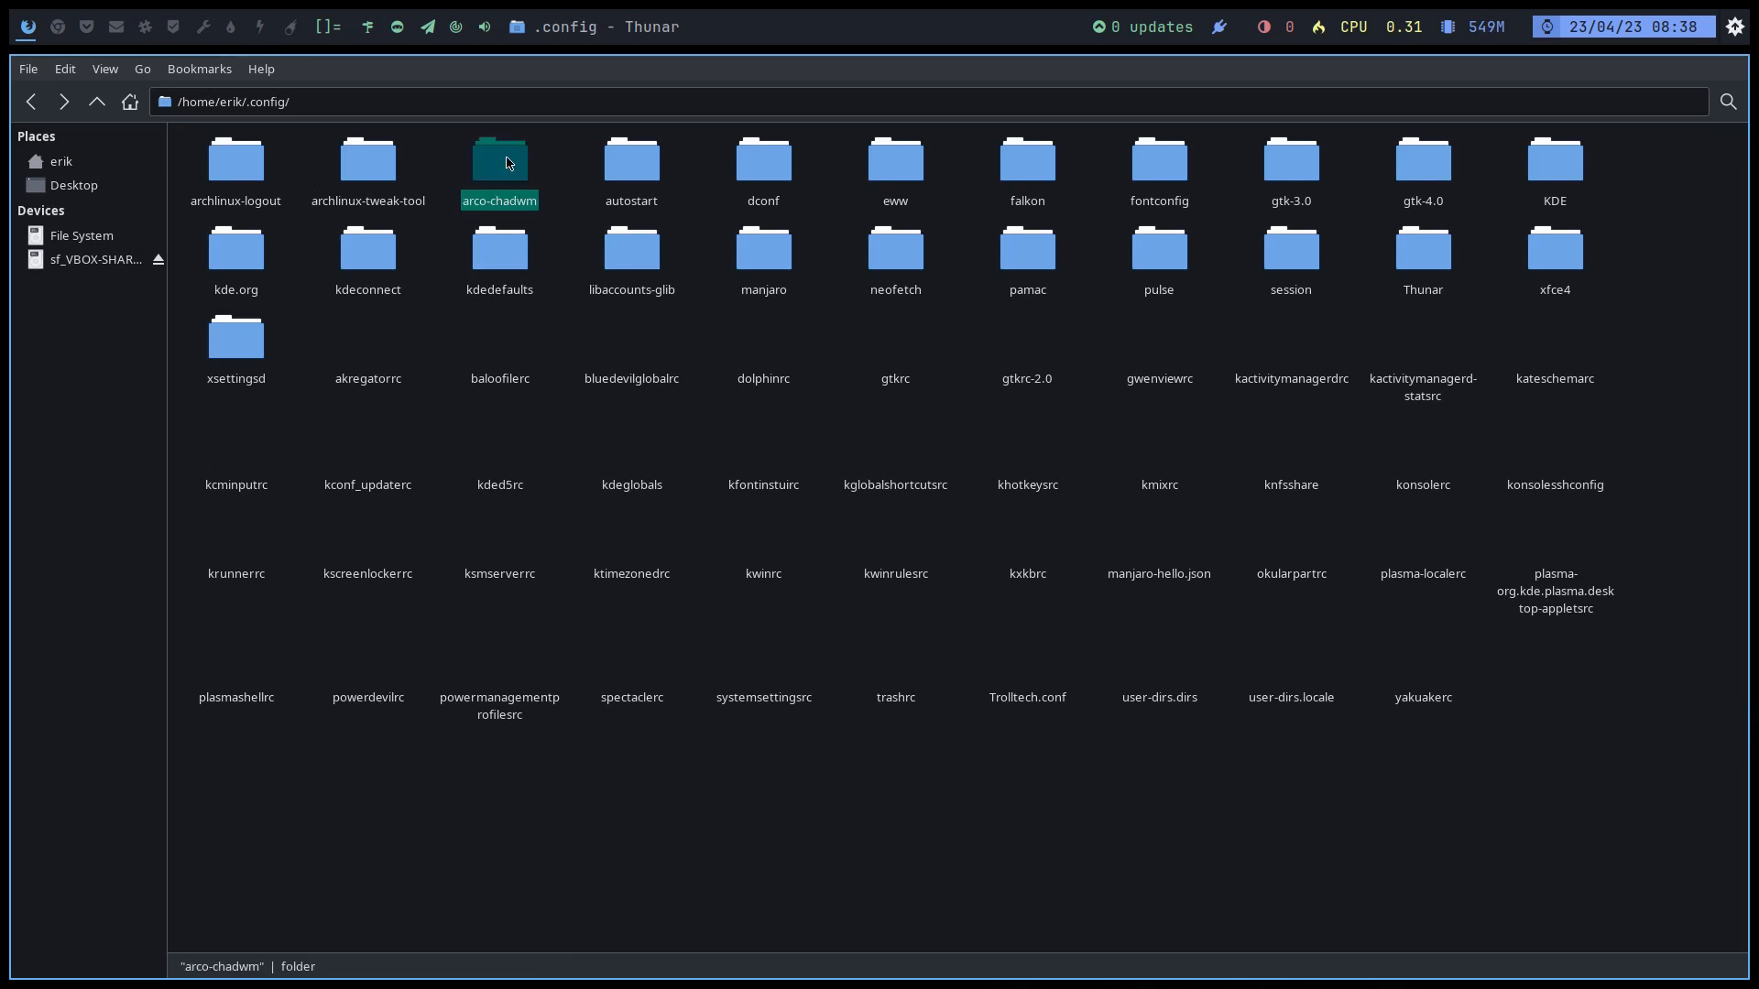
pyautogui.doubleClick(507, 163)
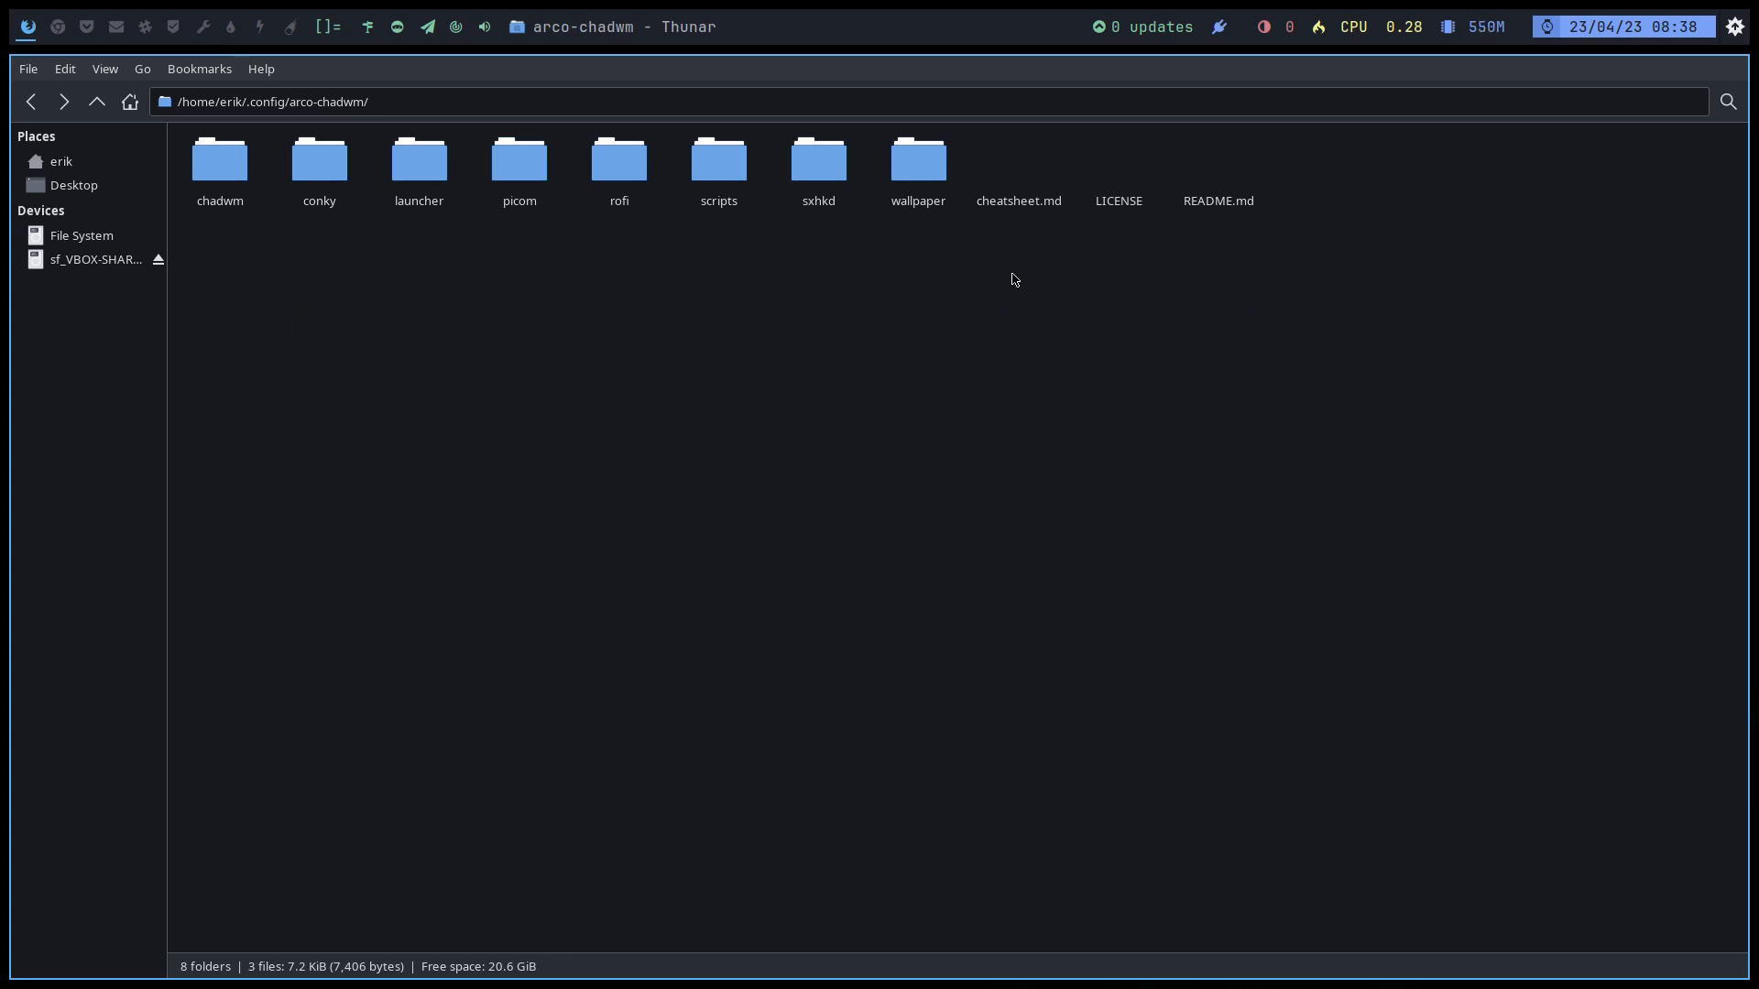
pyautogui.click(1017, 206)
pyautogui.click(1148, 161)
pyautogui.press('super+q')
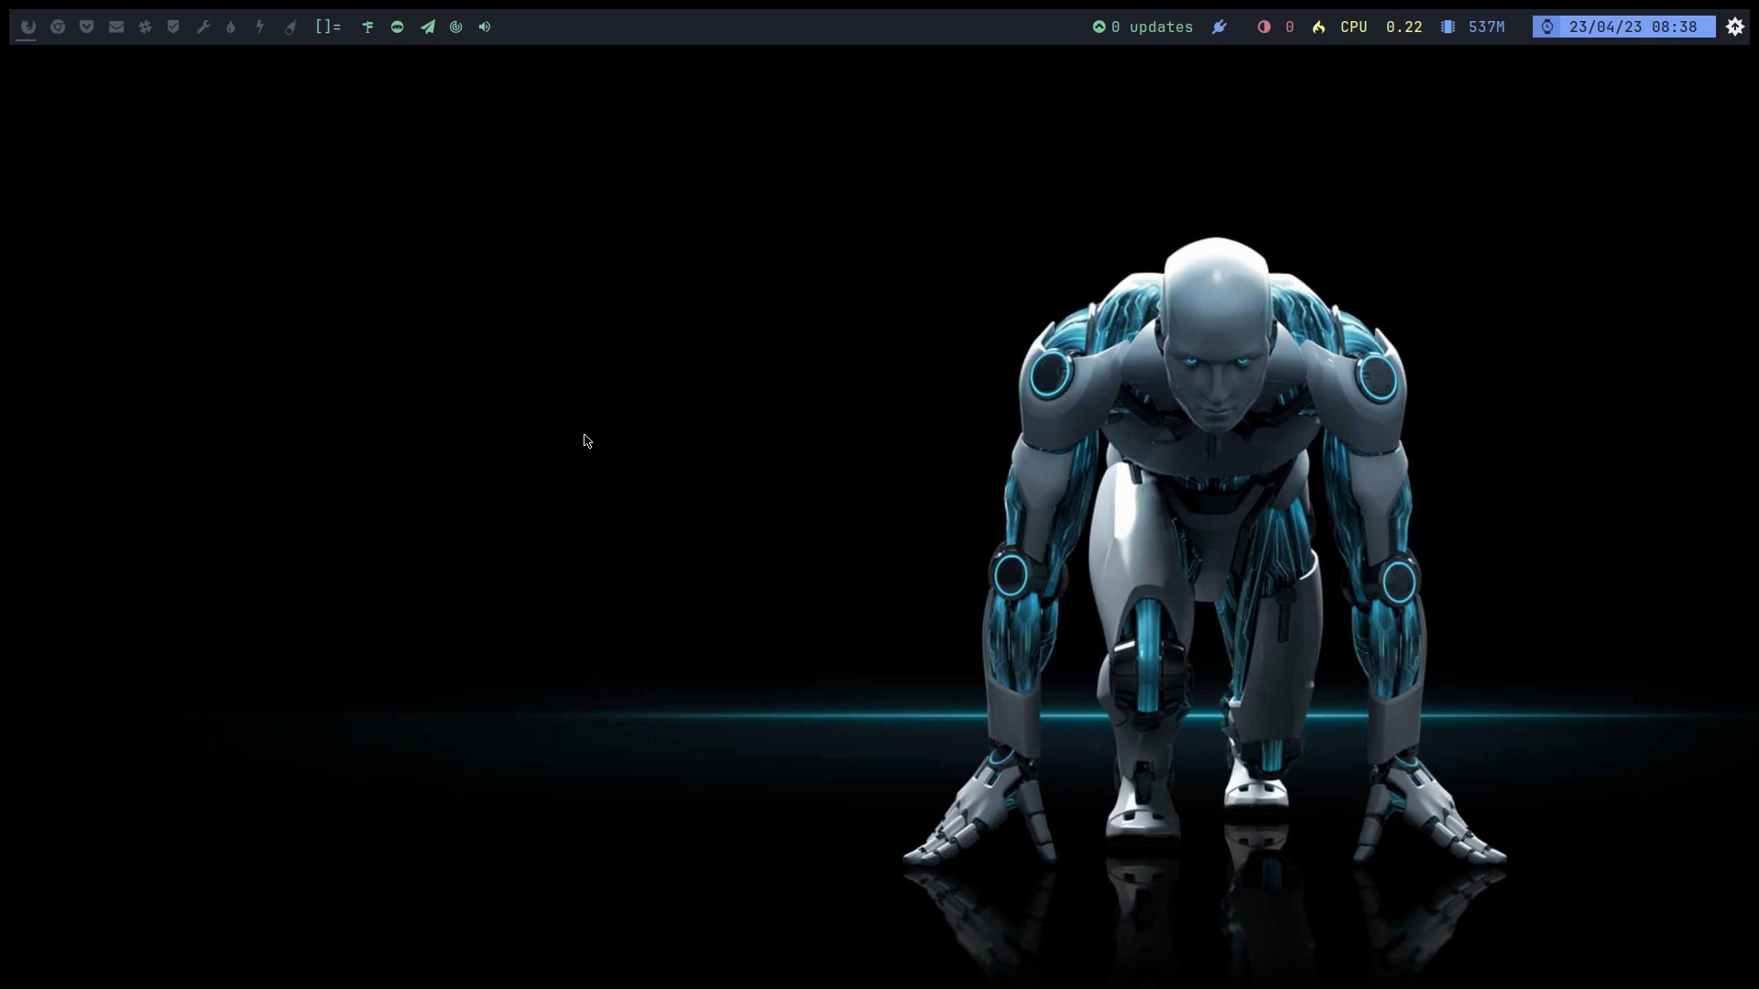
# Step: Run neofetch in a new terminal, then launch the tweak tool with att and the administrator password
pyautogui.press('super+Return')
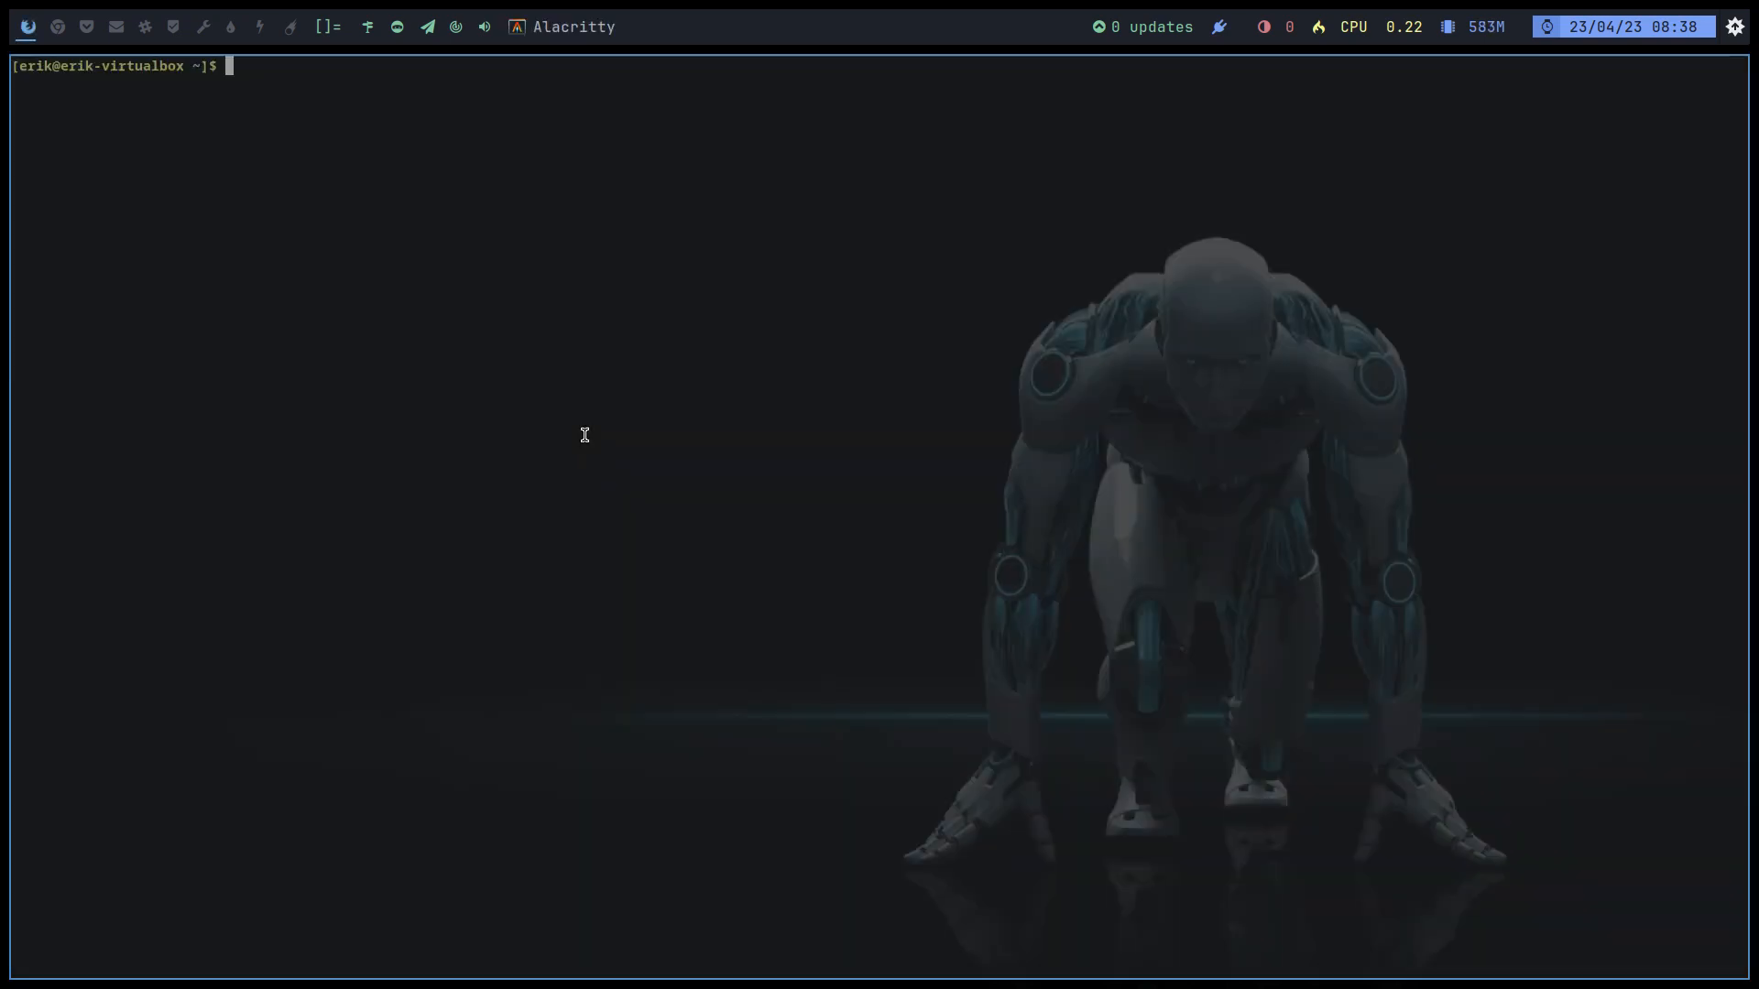
pyautogui.write('neofetch')
pyautogui.press('Return')
pyautogui.write('att')
pyautogui.press('Return')
pyautogui.write('***')
pyautogui.press('Return')
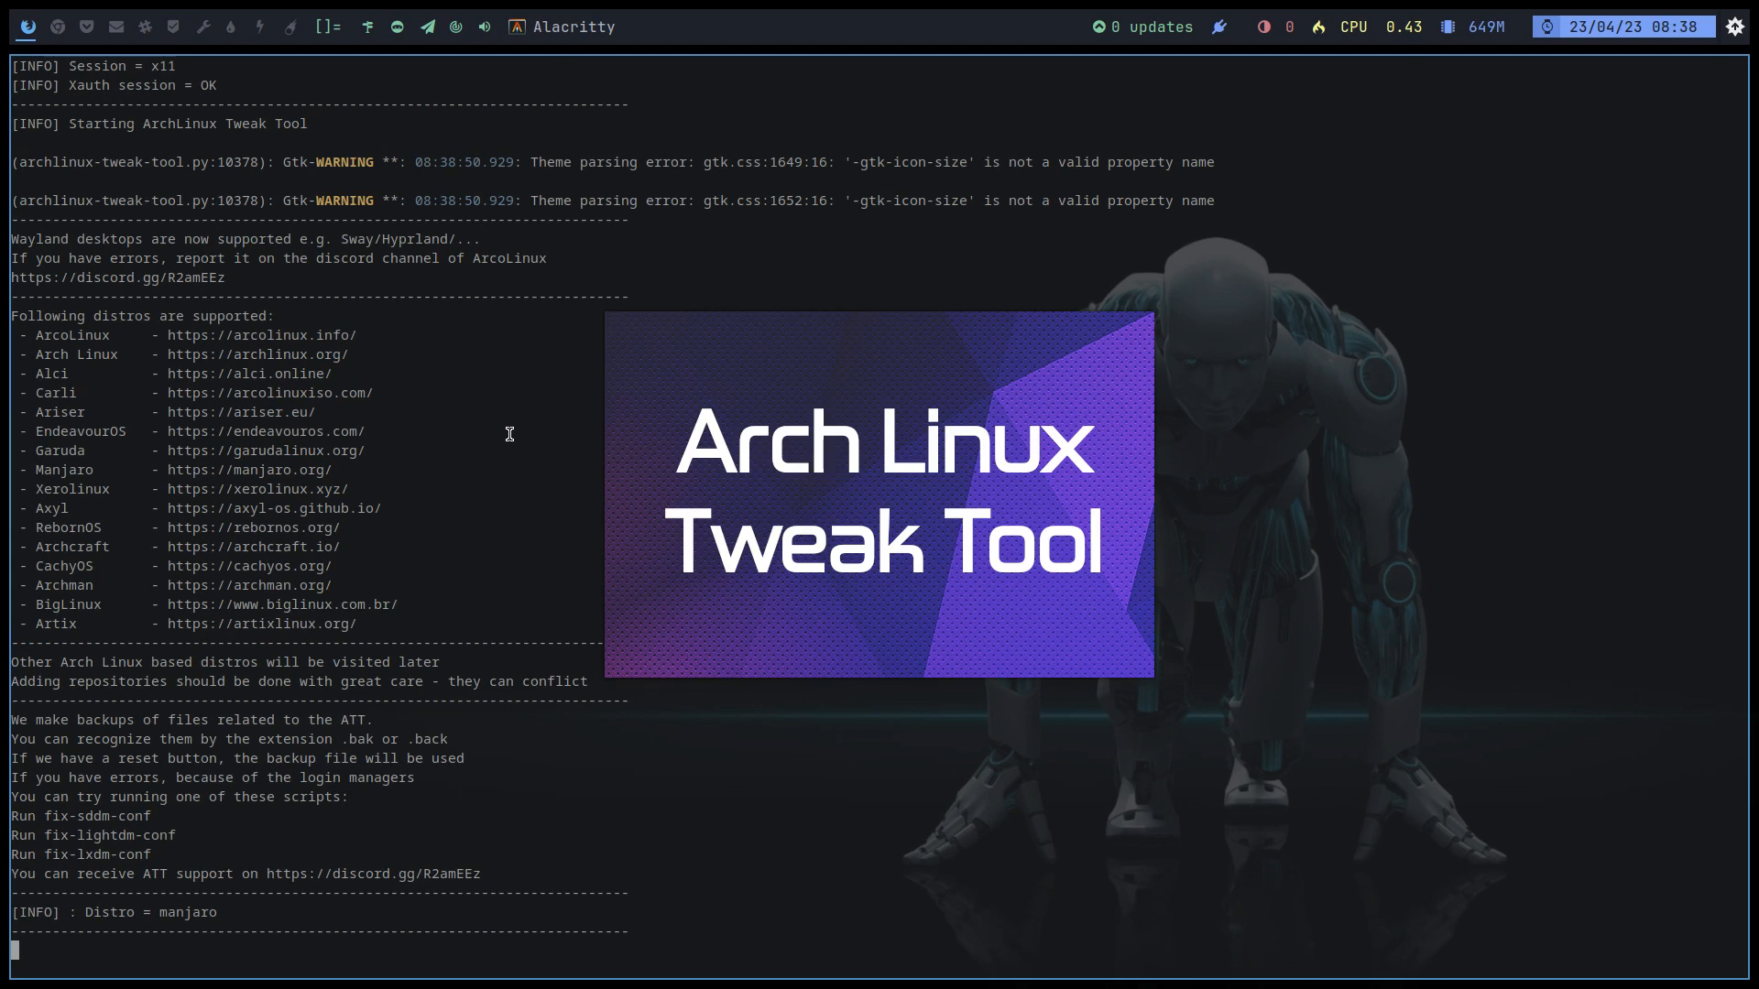
pyautogui.doubleClick(176, 913)
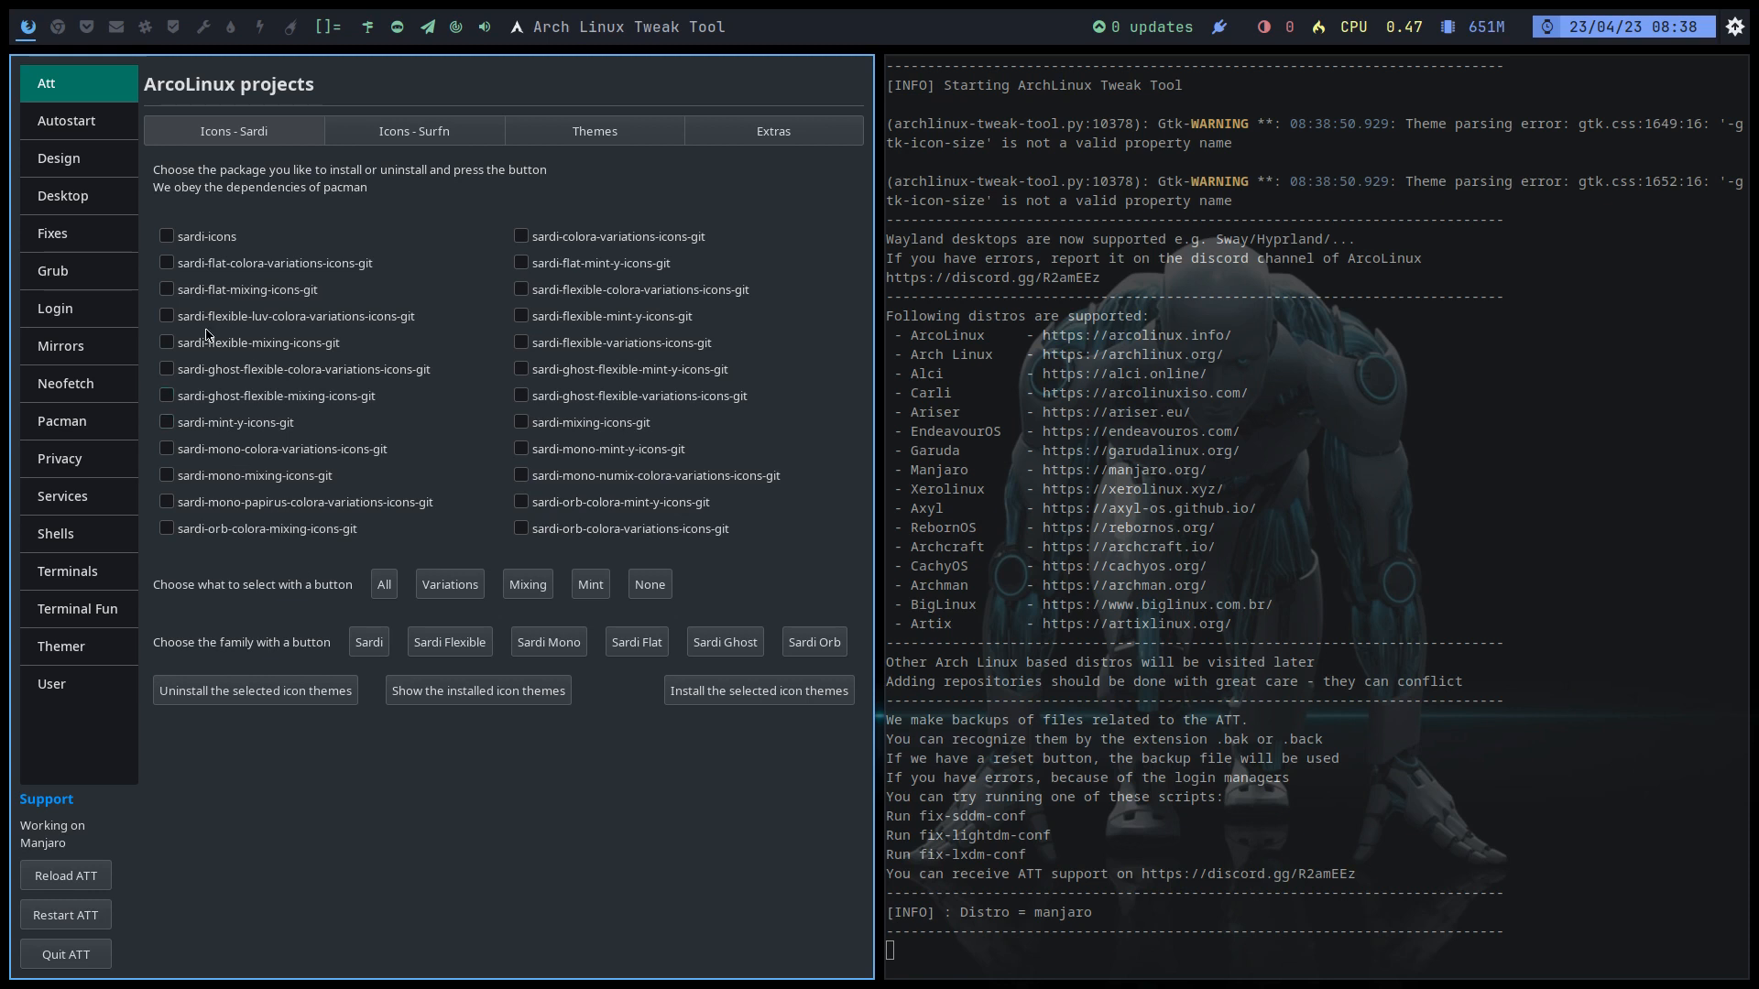
# Step: Install the sardi-icons theme and check the pacman output in the terminal
pyautogui.click(168, 237)
pyautogui.click(734, 695)
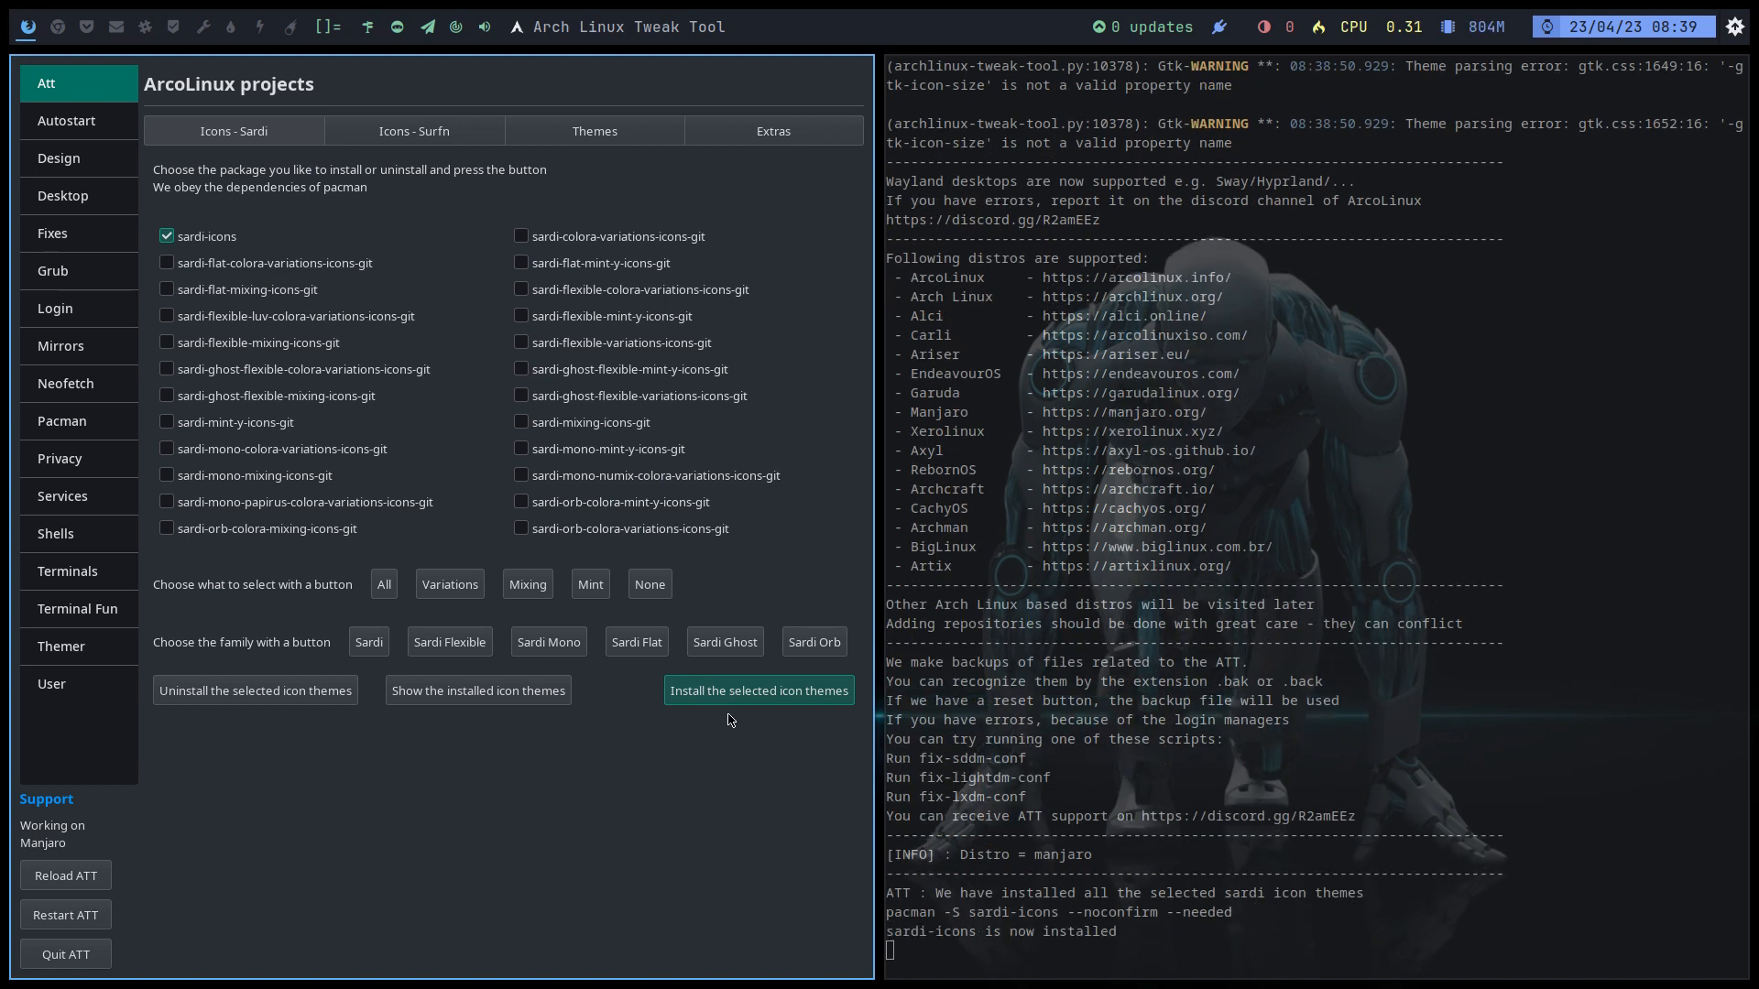
pyautogui.moveTo(1141, 932); pyautogui.dragTo(905, 893)
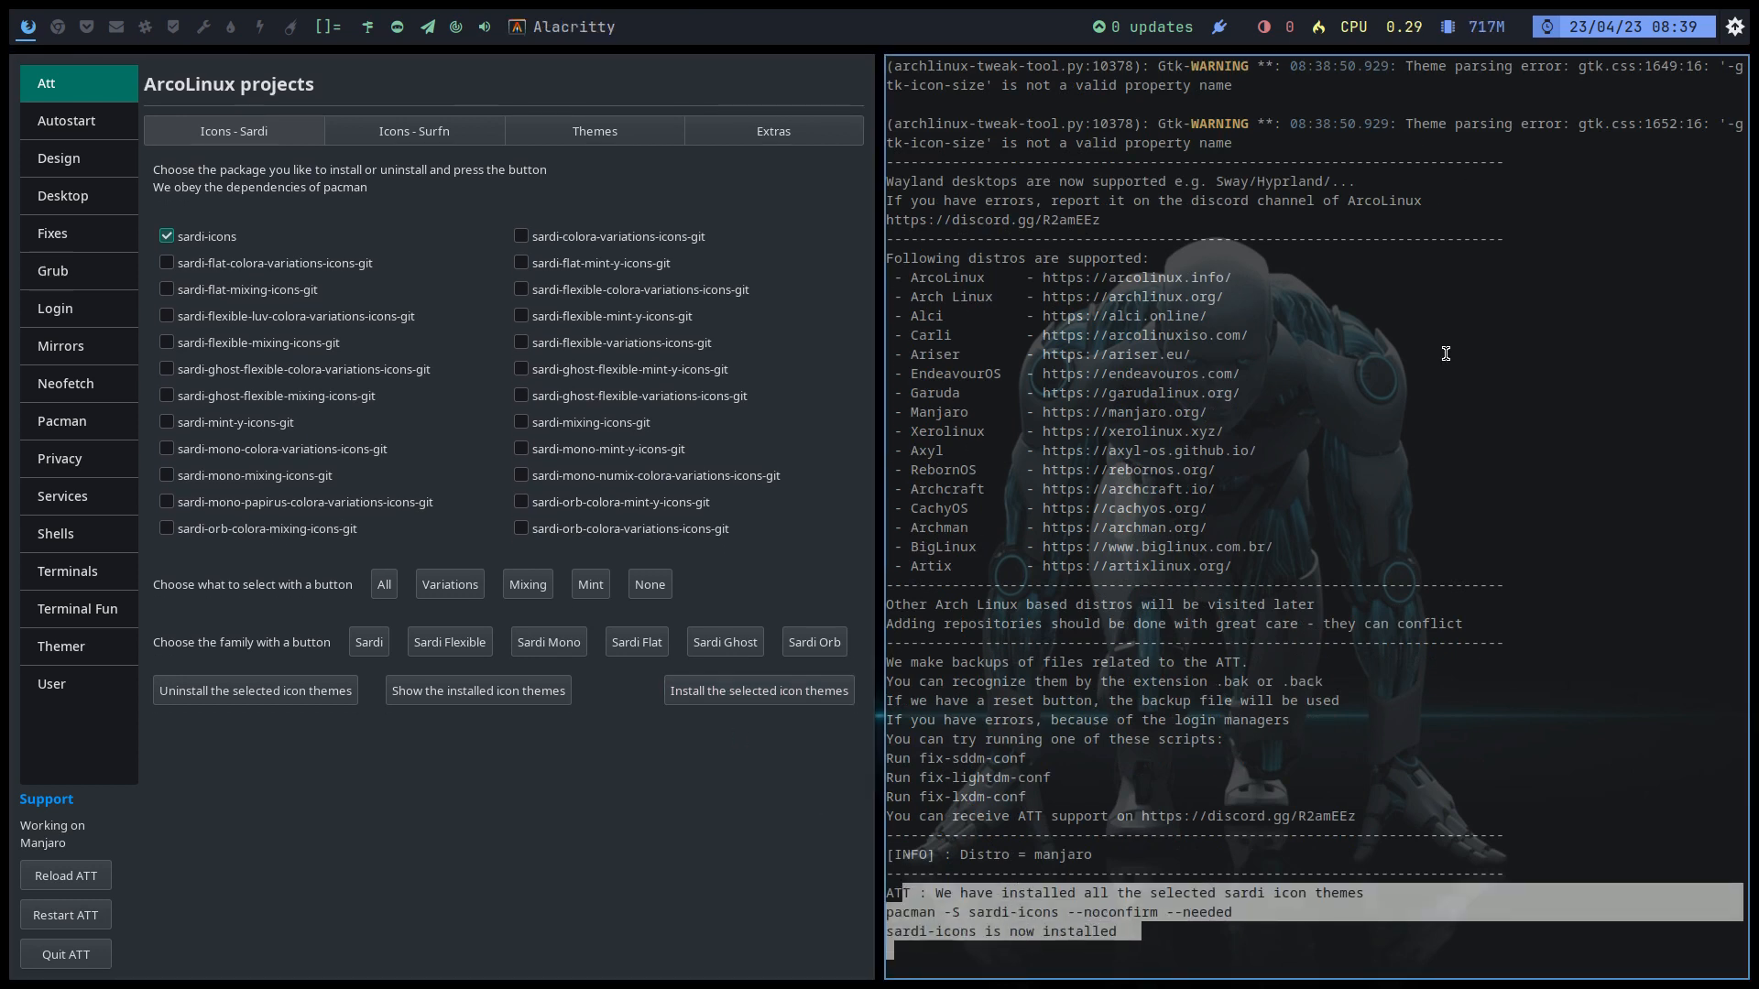
pyautogui.click(1085, 907)
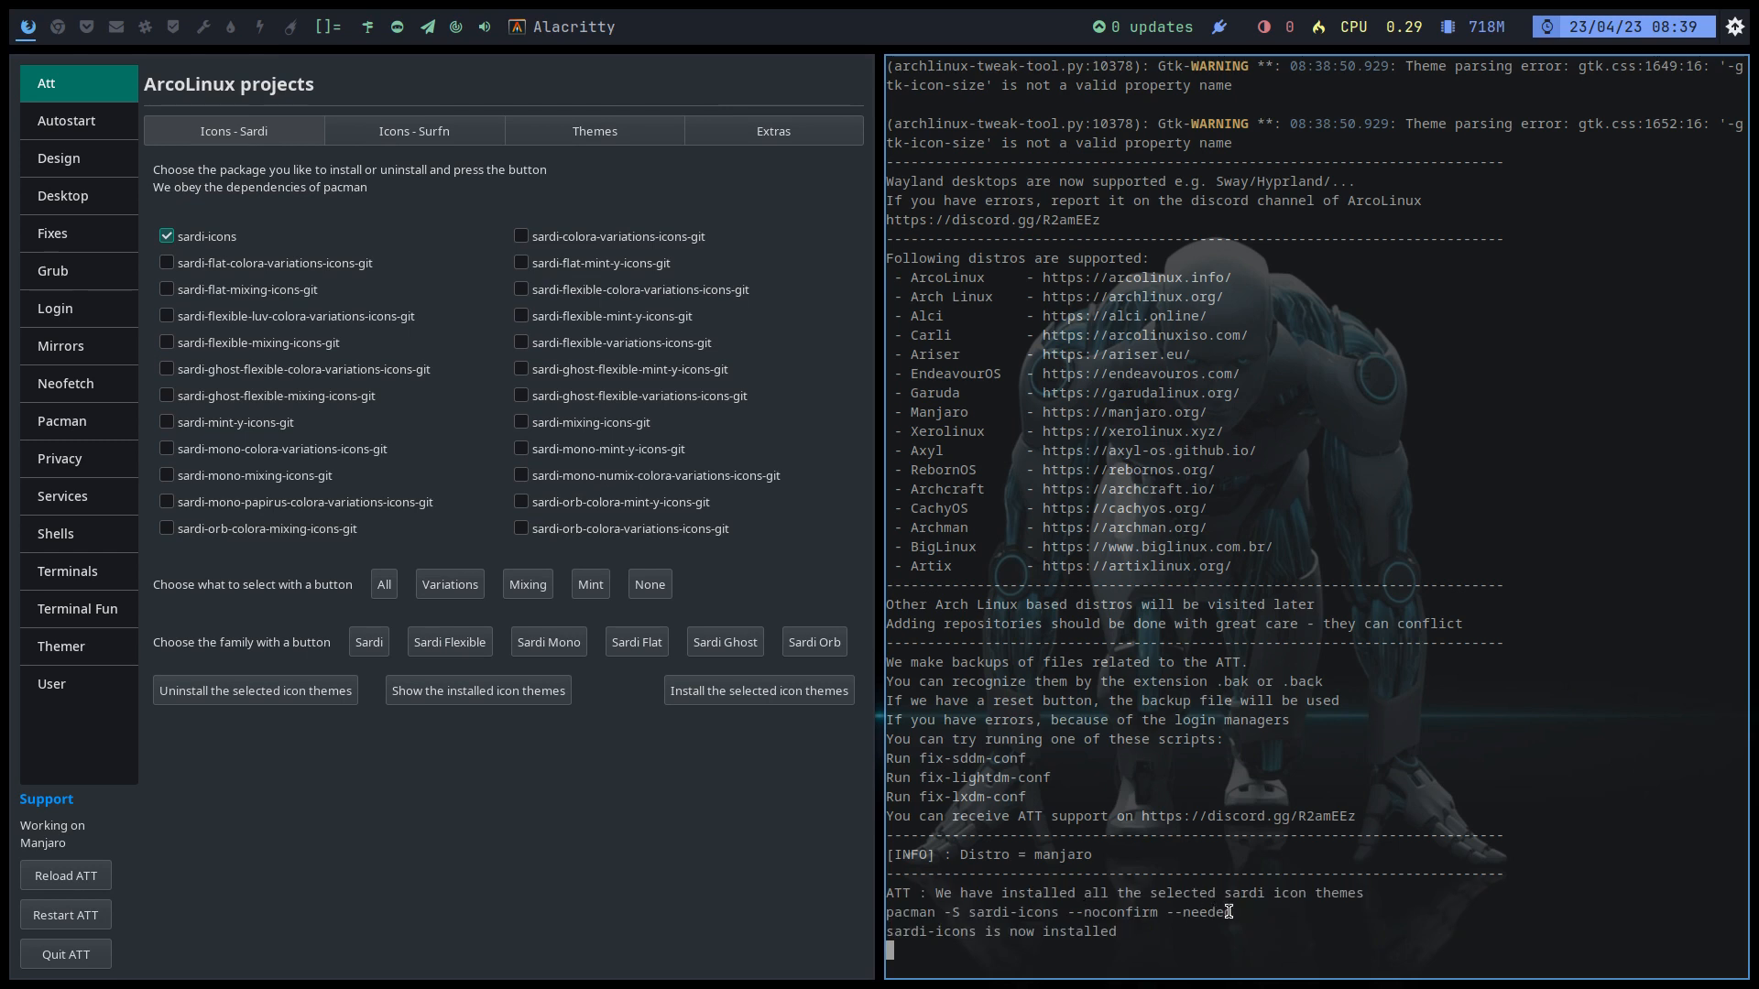
pyautogui.moveTo(1238, 913); pyautogui.dragTo(885, 913)
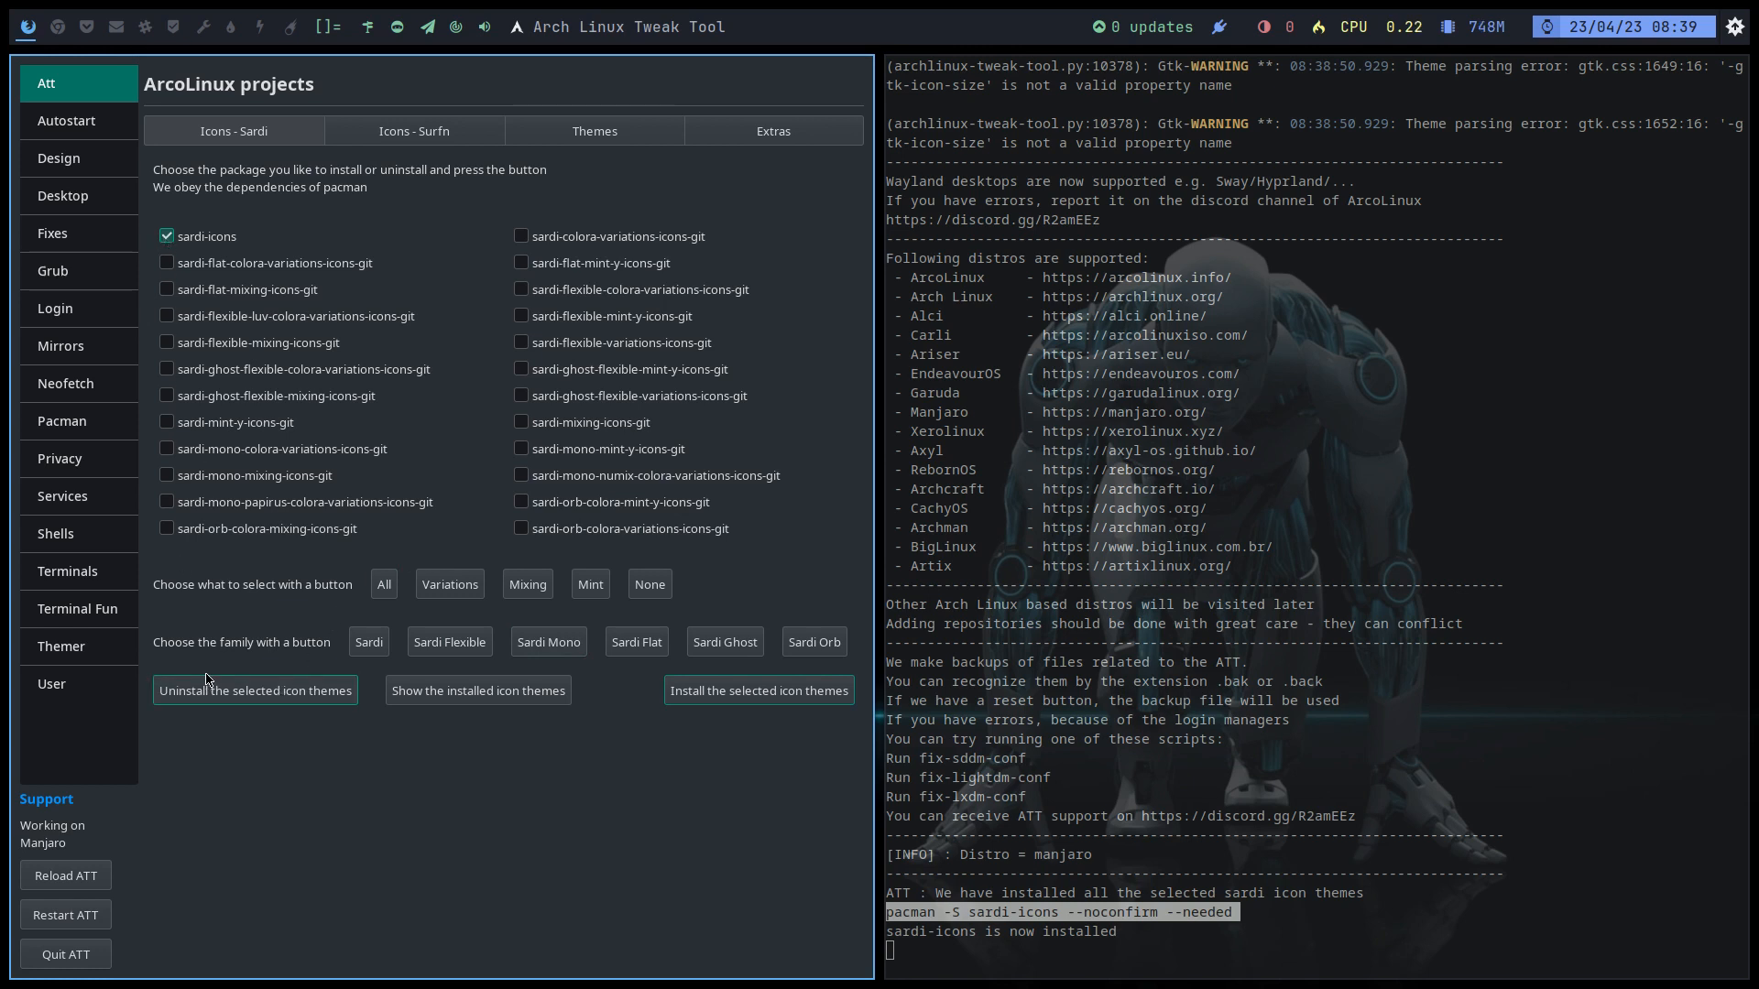
# Step: Tick all six Surfn icon packages and install them
pyautogui.click(418, 133)
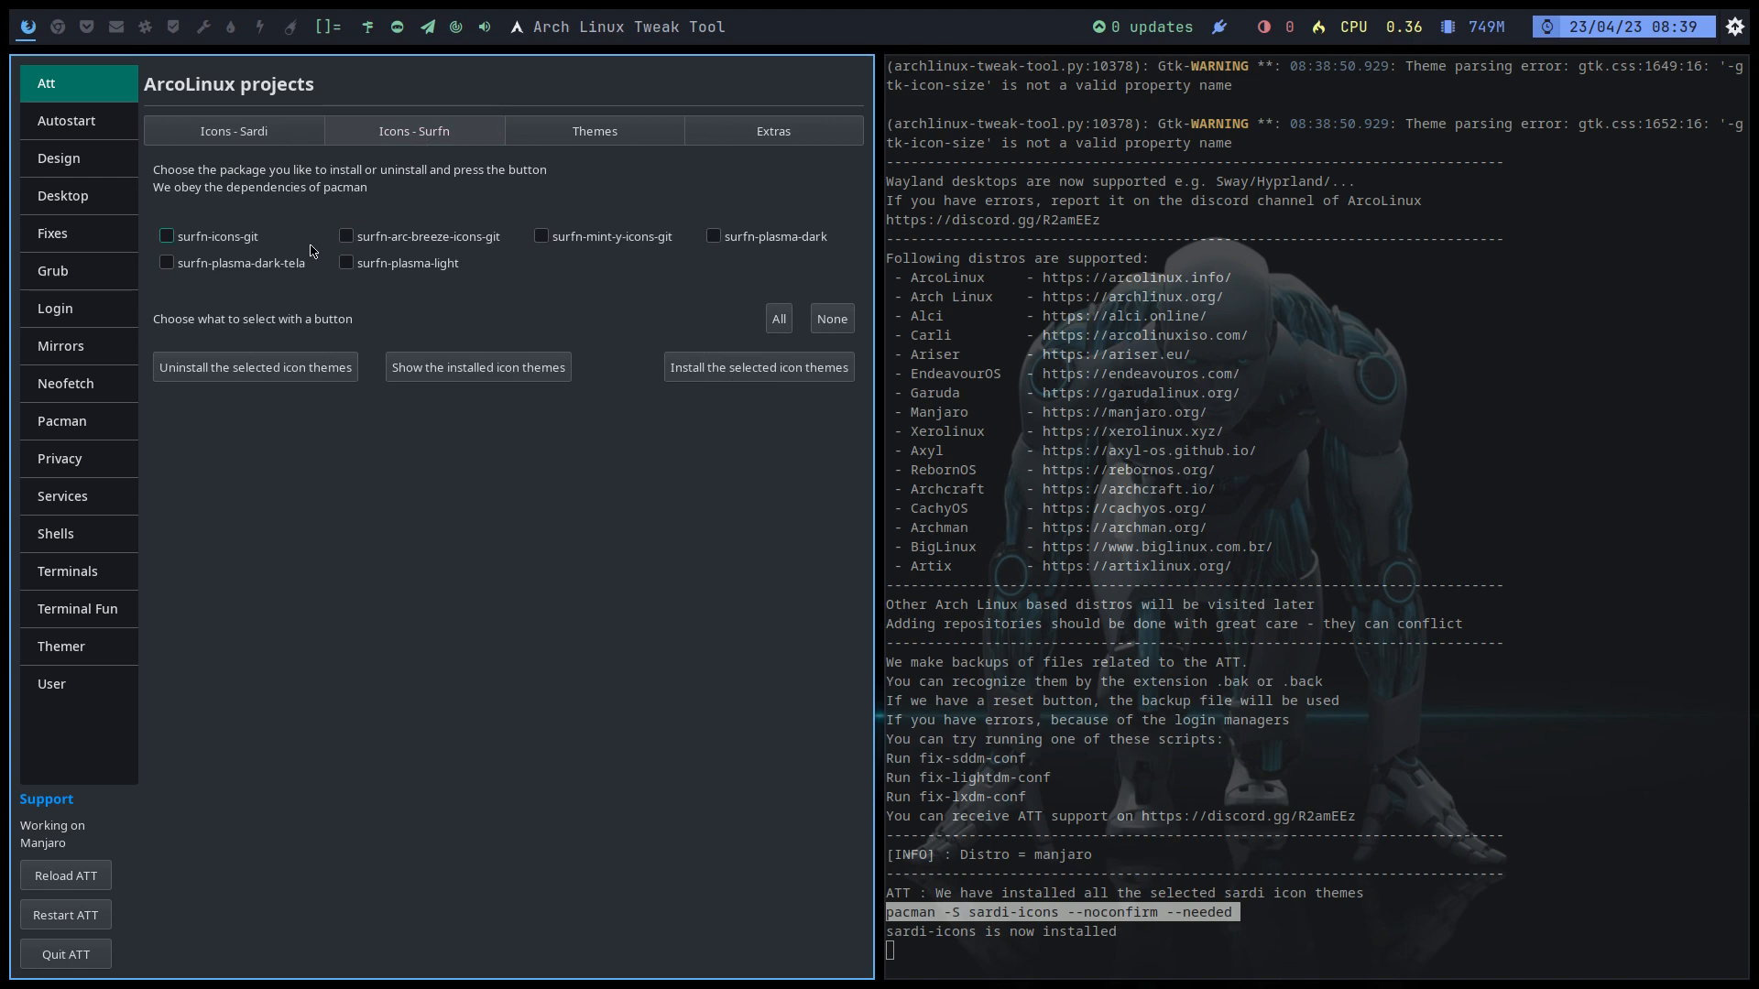
pyautogui.click(715, 238)
pyautogui.click(229, 240)
pyautogui.click(275, 266)
pyautogui.click(380, 266)
pyautogui.click(431, 243)
pyautogui.click(586, 240)
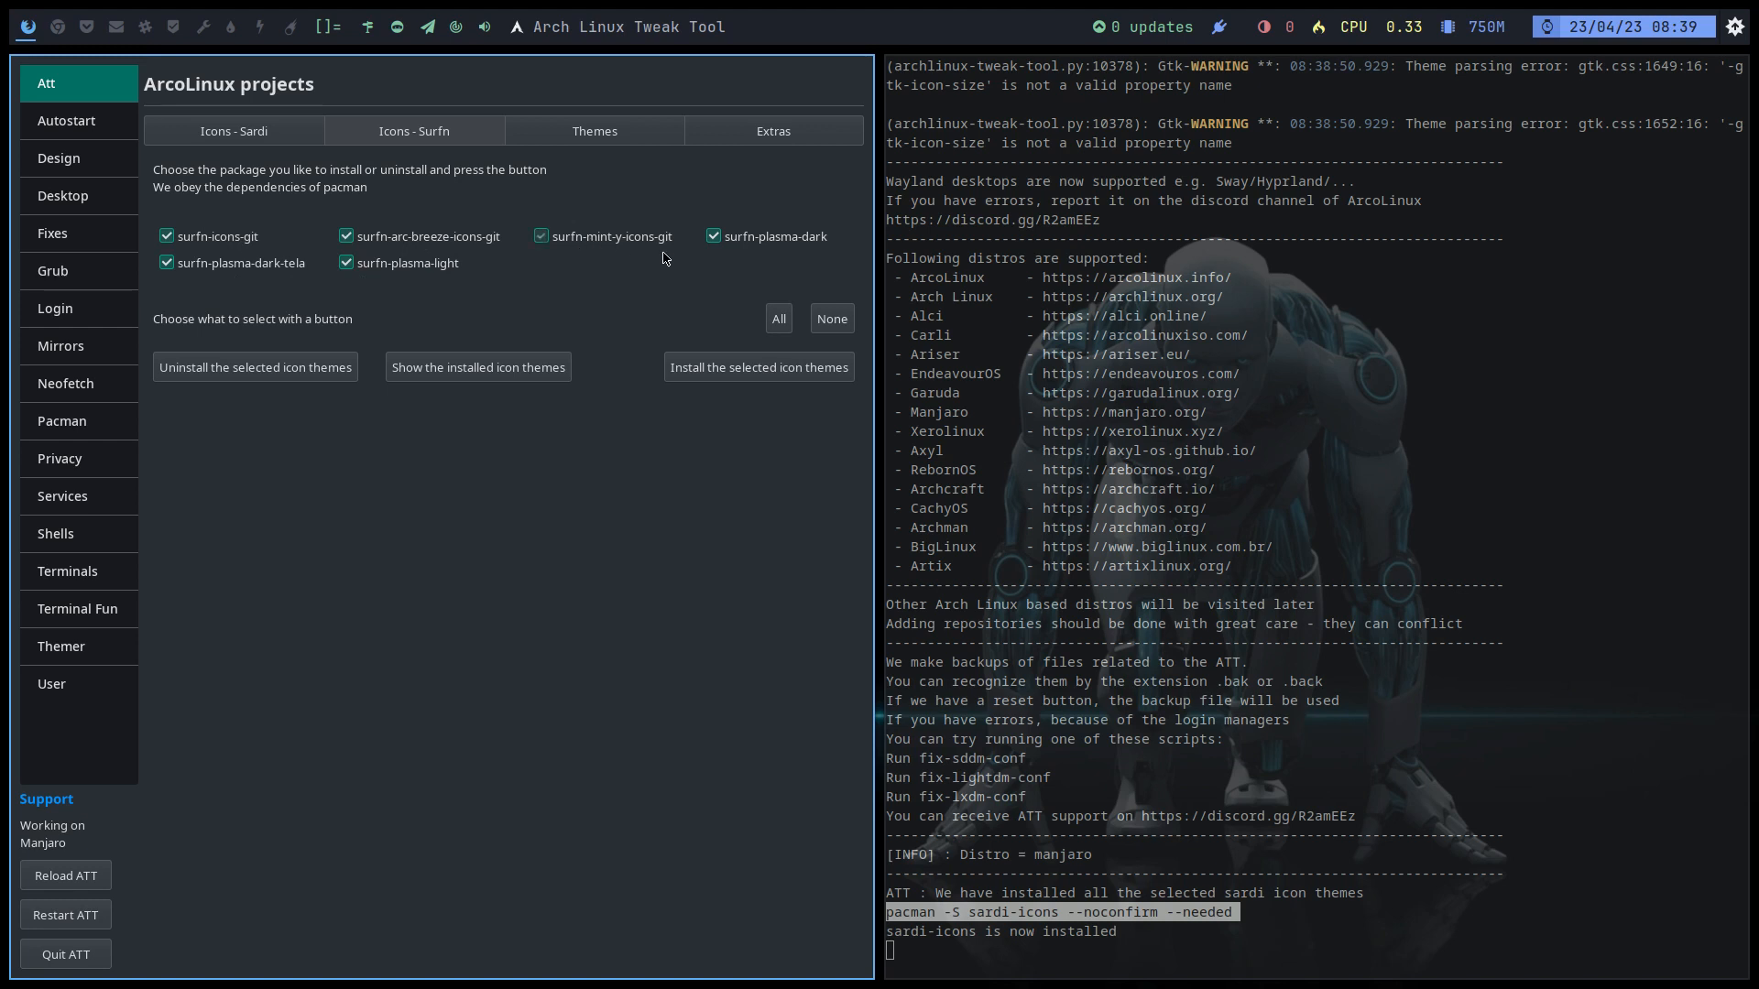
pyautogui.click(782, 371)
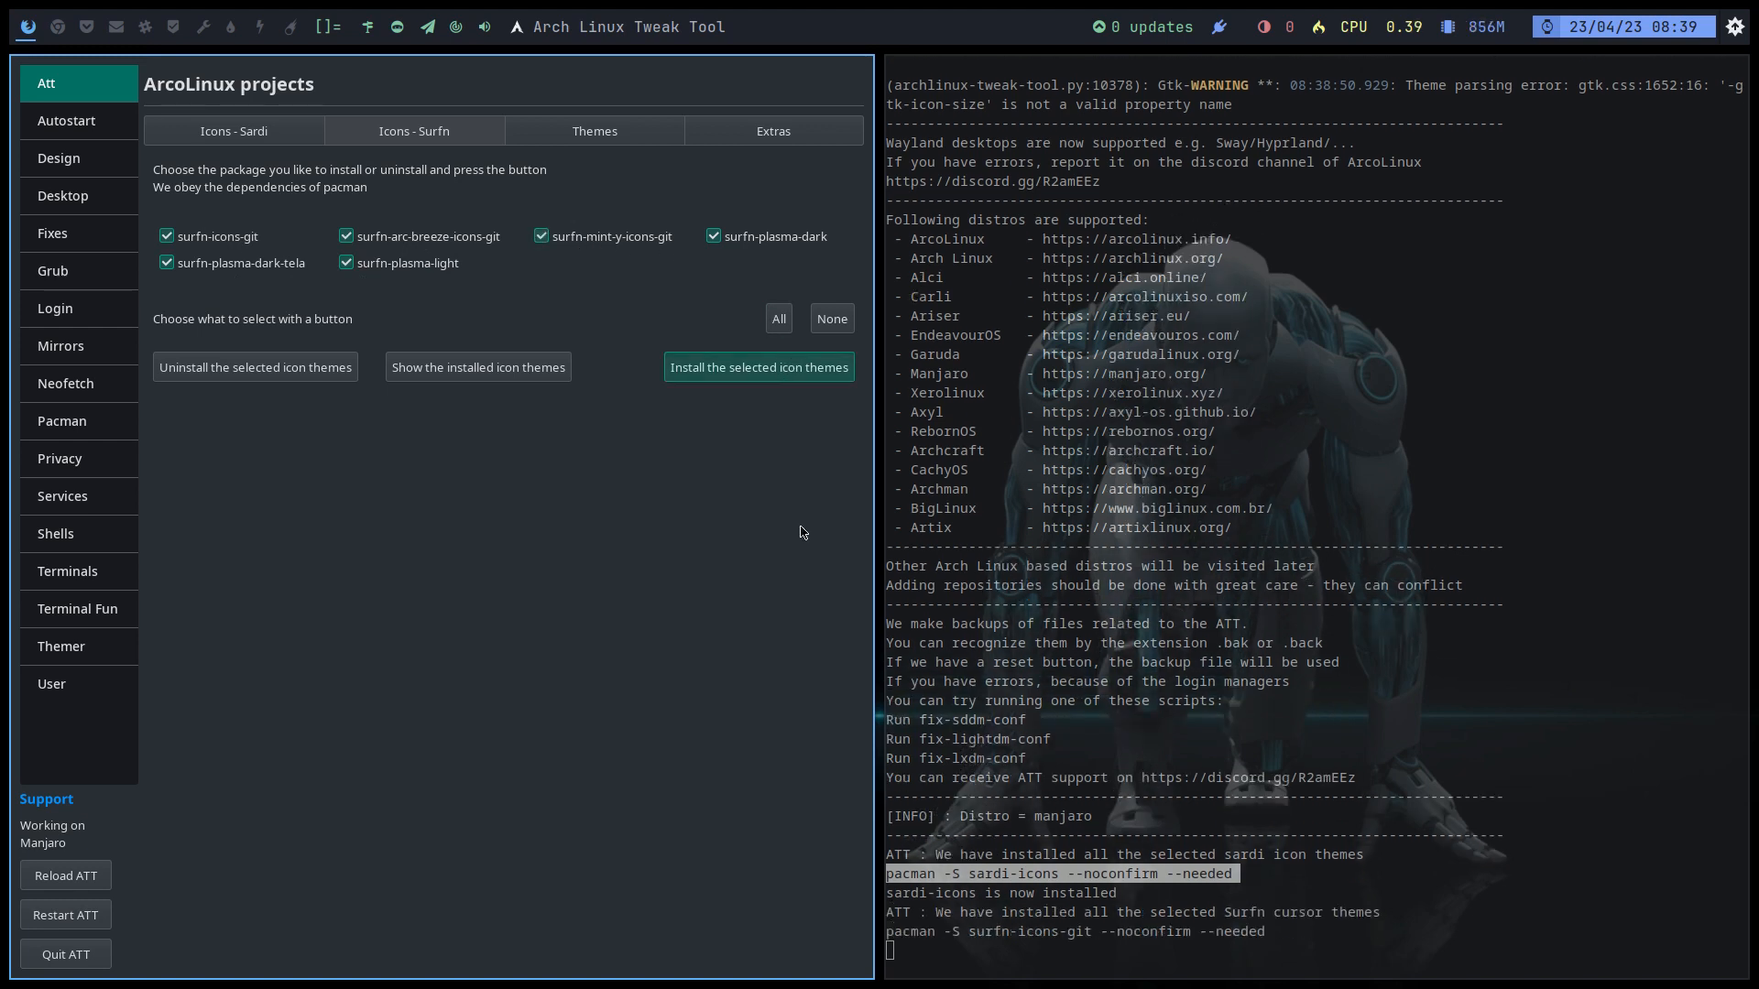
# Step: On workspace 2, open Thunar at ~/.local/share/icons
pyautogui.click(60, 29)
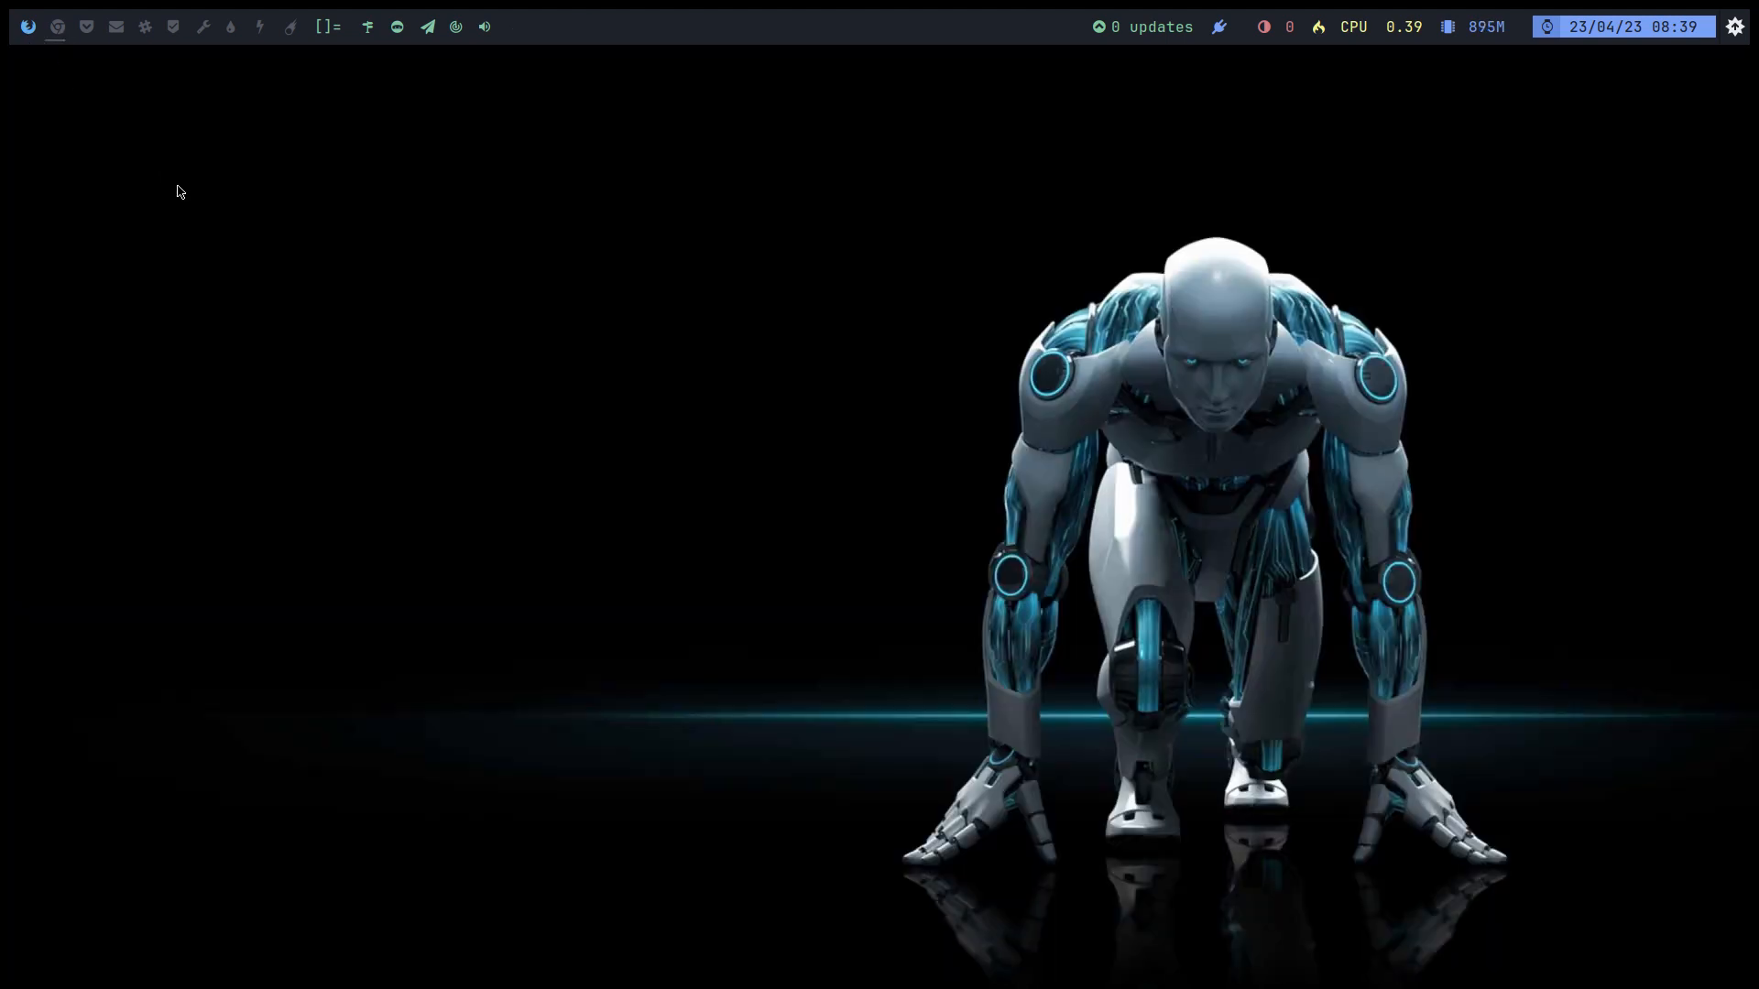
pyautogui.press('super+shift+Return')
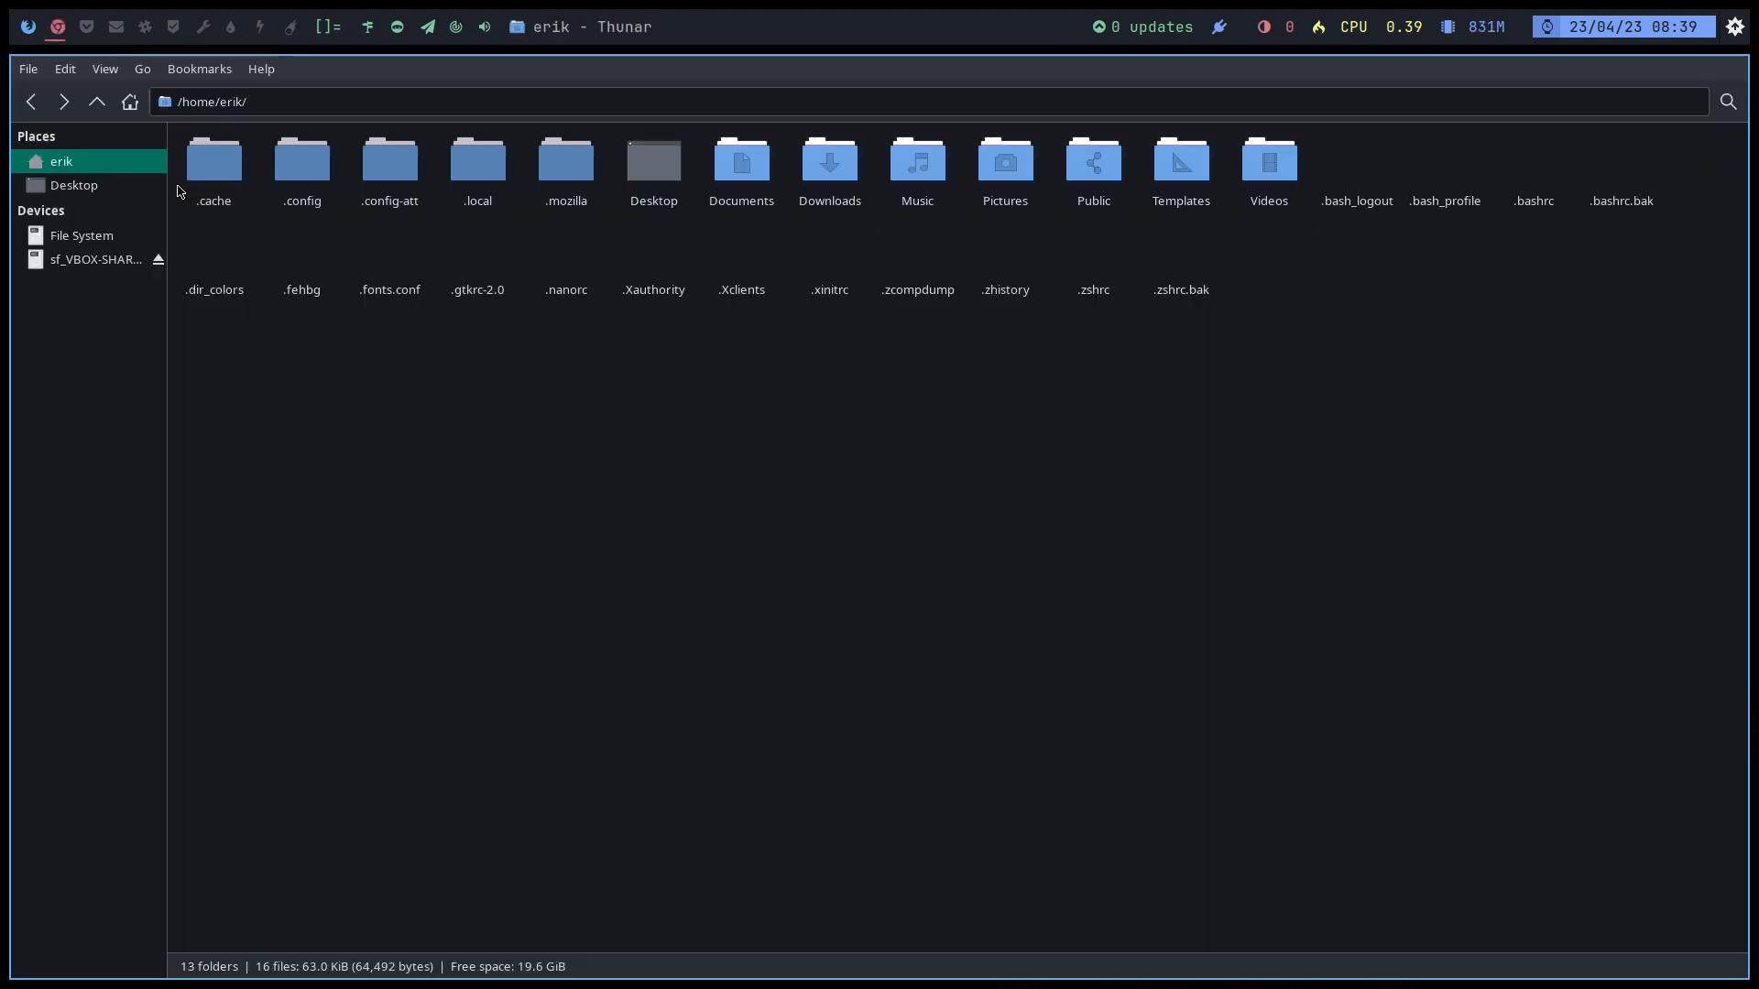
pyautogui.doubleClick(500, 175)
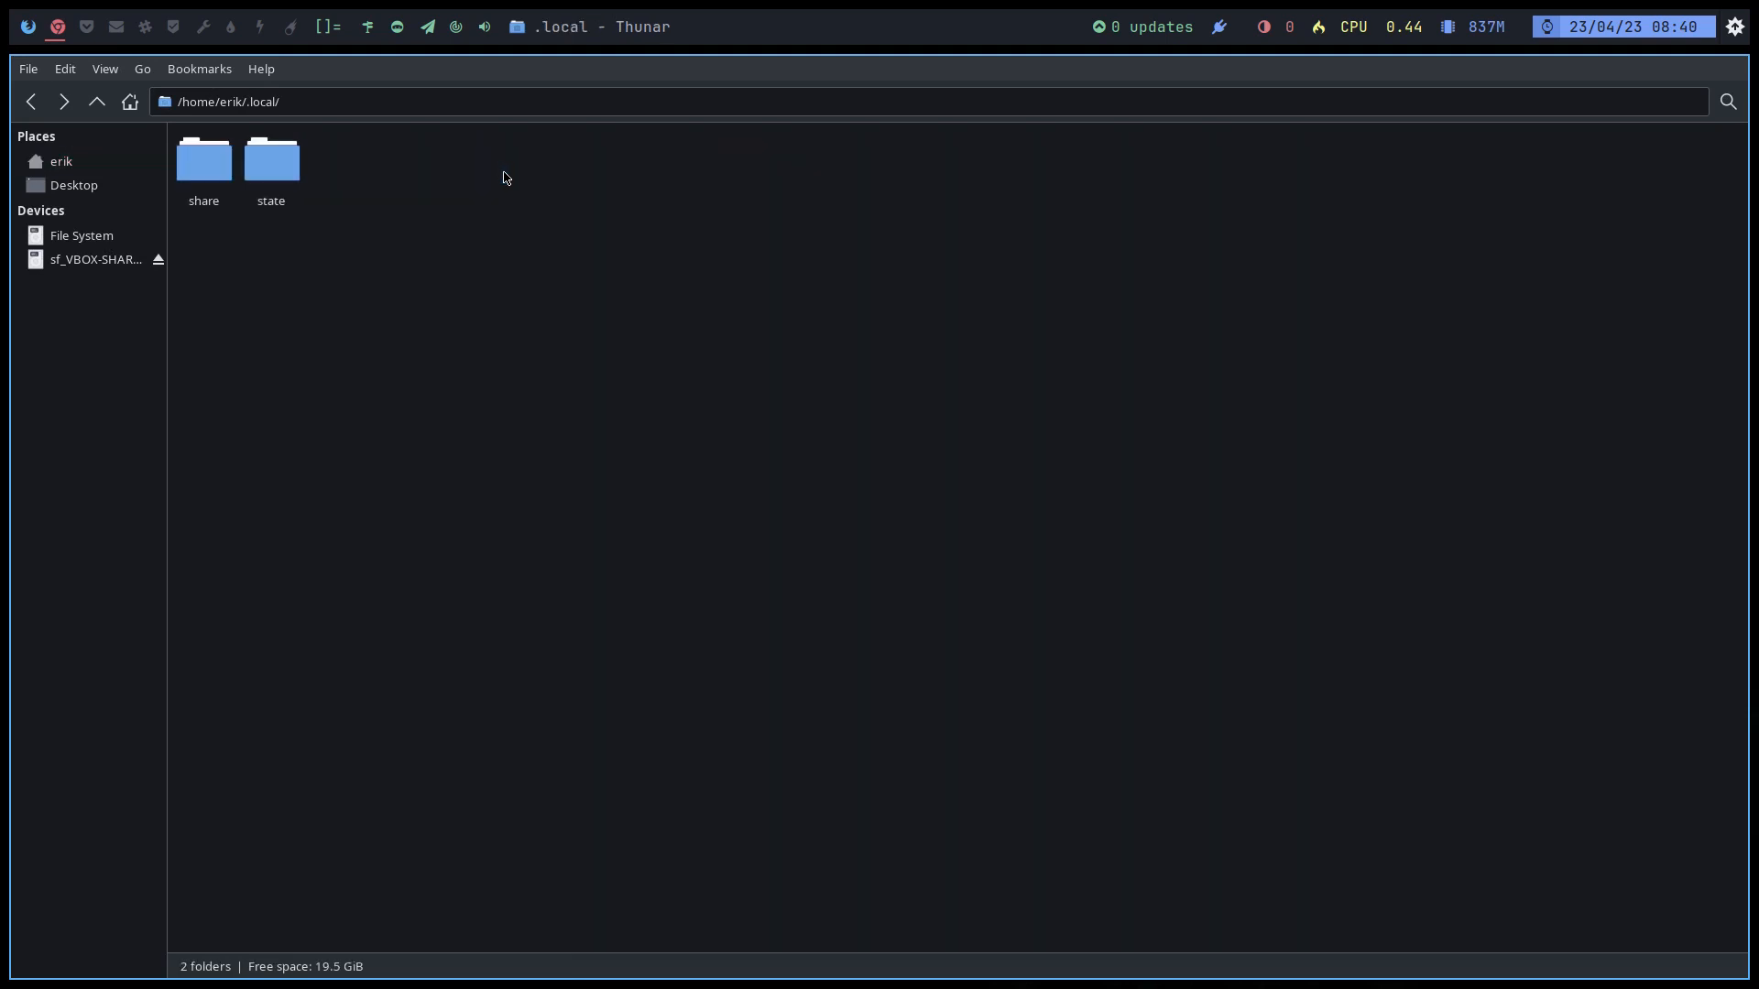
pyautogui.doubleClick(230, 166)
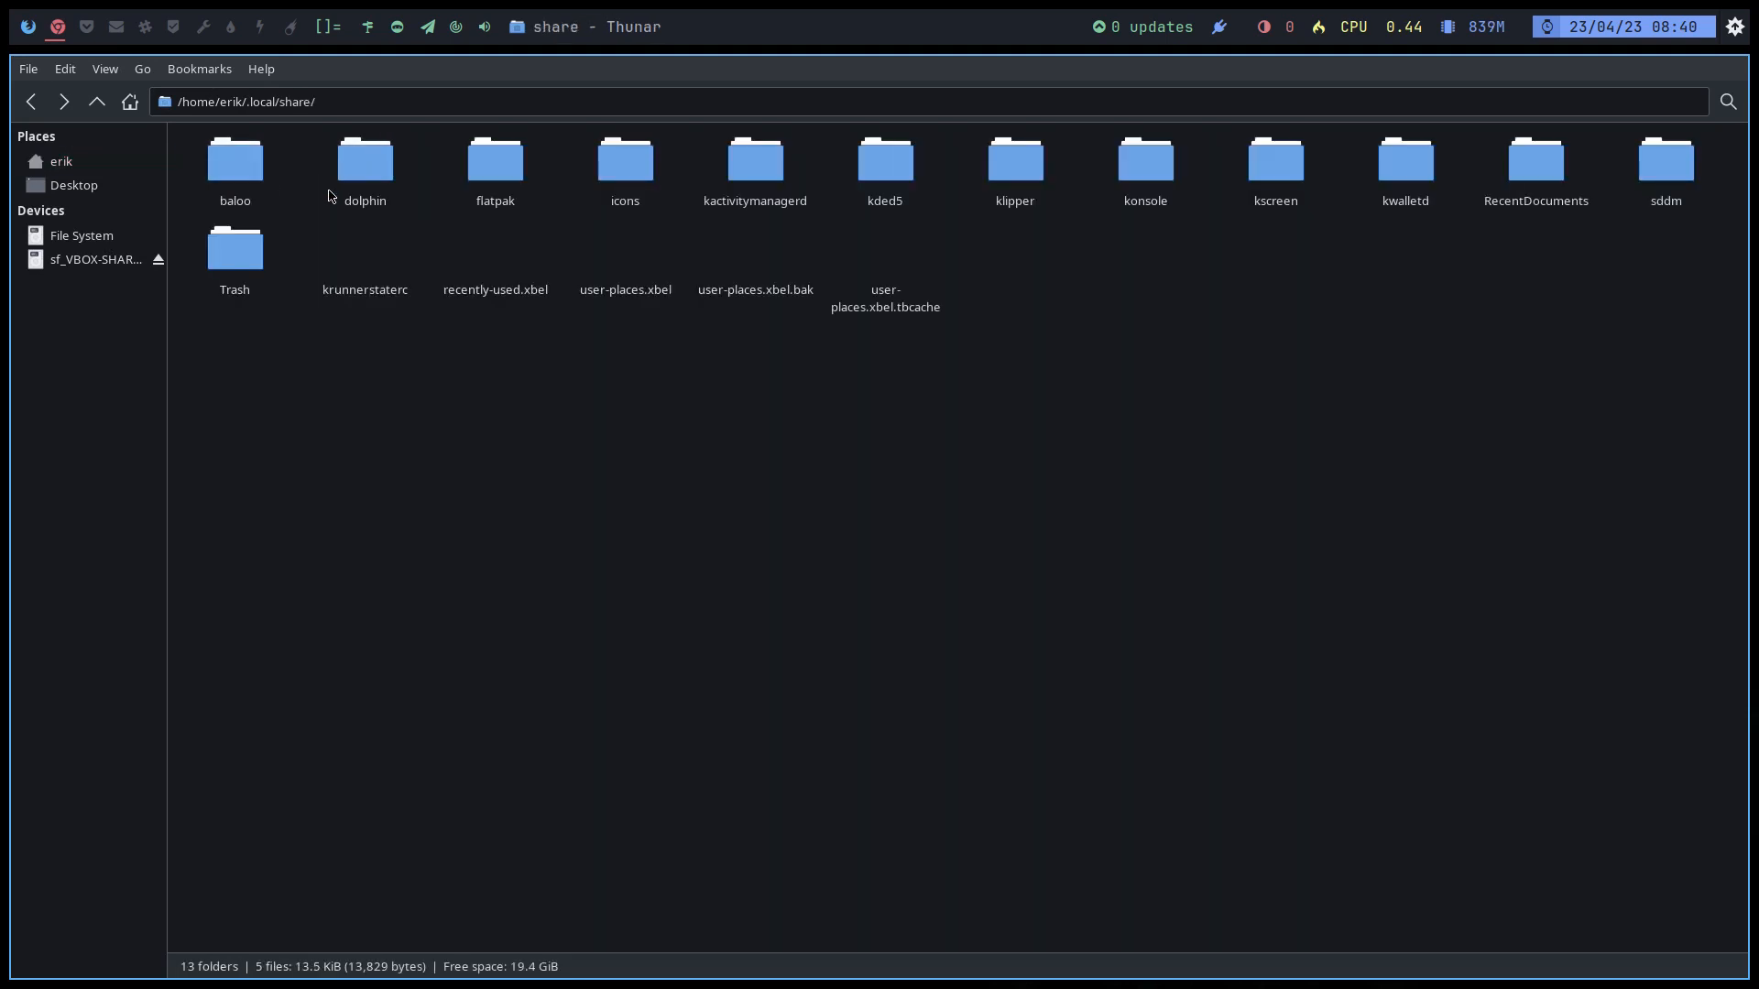
pyautogui.doubleClick(622, 176)
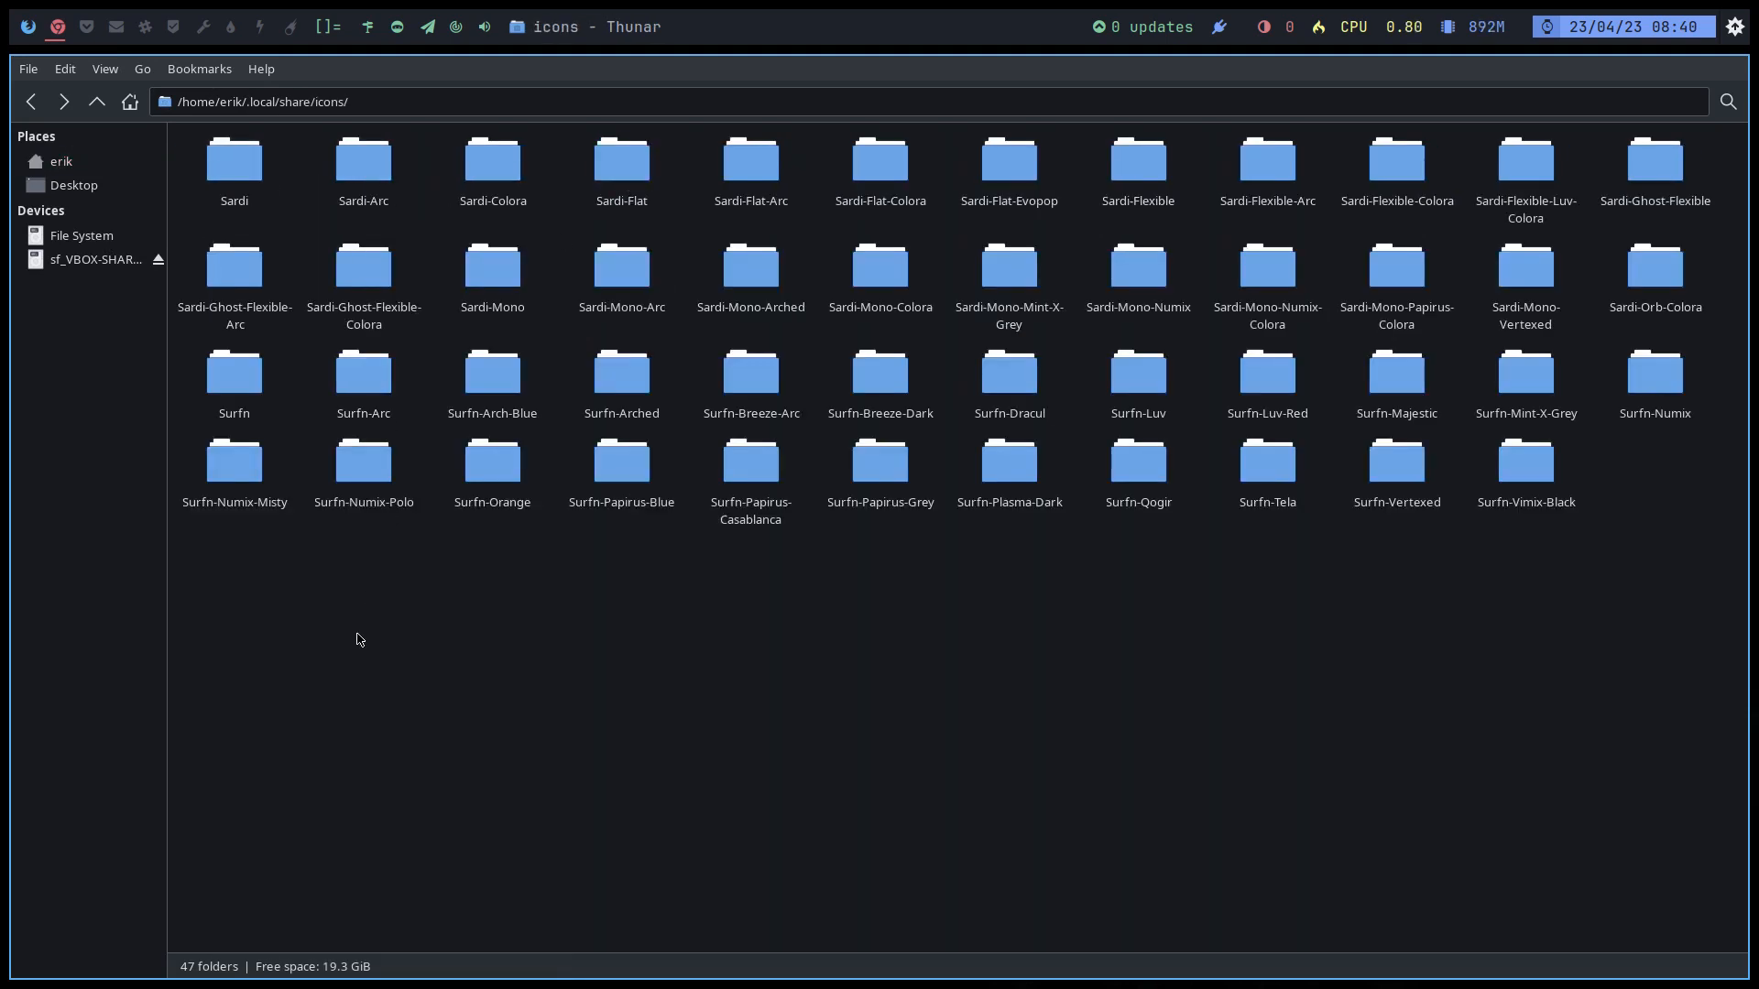
# Step: Permanently delete all 47 icon theme folders, then close Thunar
pyautogui.moveTo(266, 612); pyautogui.dragTo(1660, 156)
pyautogui.hotkey('shift', 'Delete')
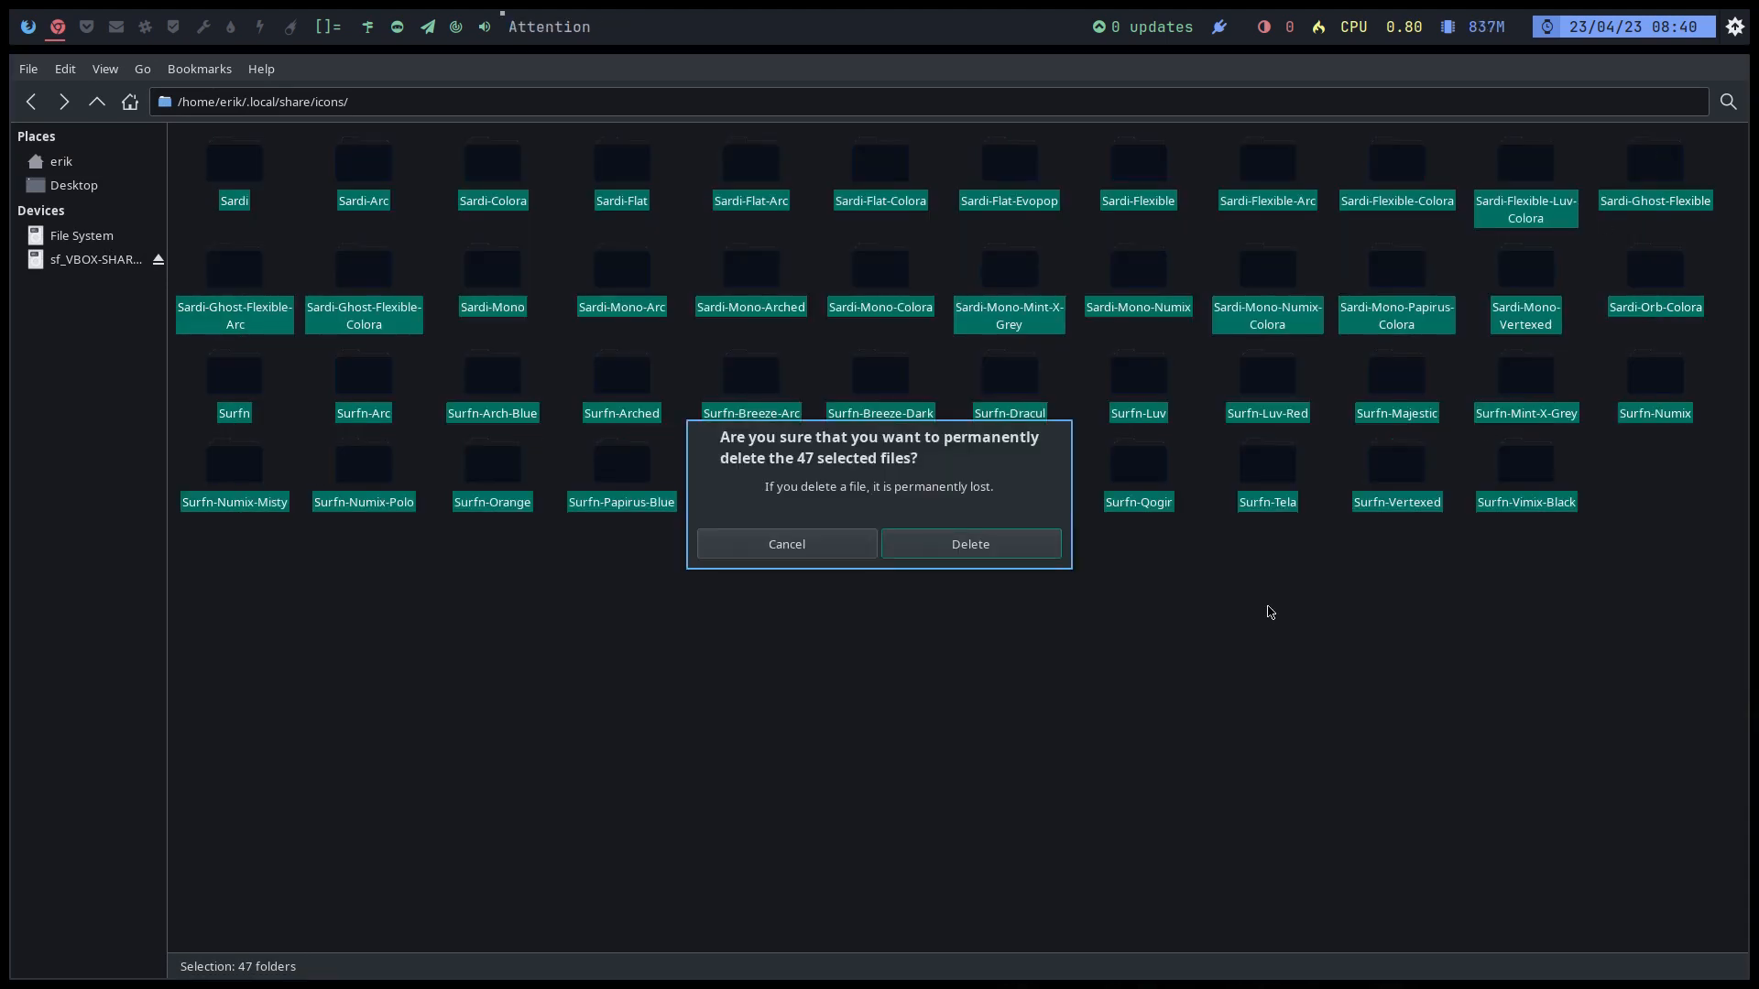
pyautogui.click(968, 557)
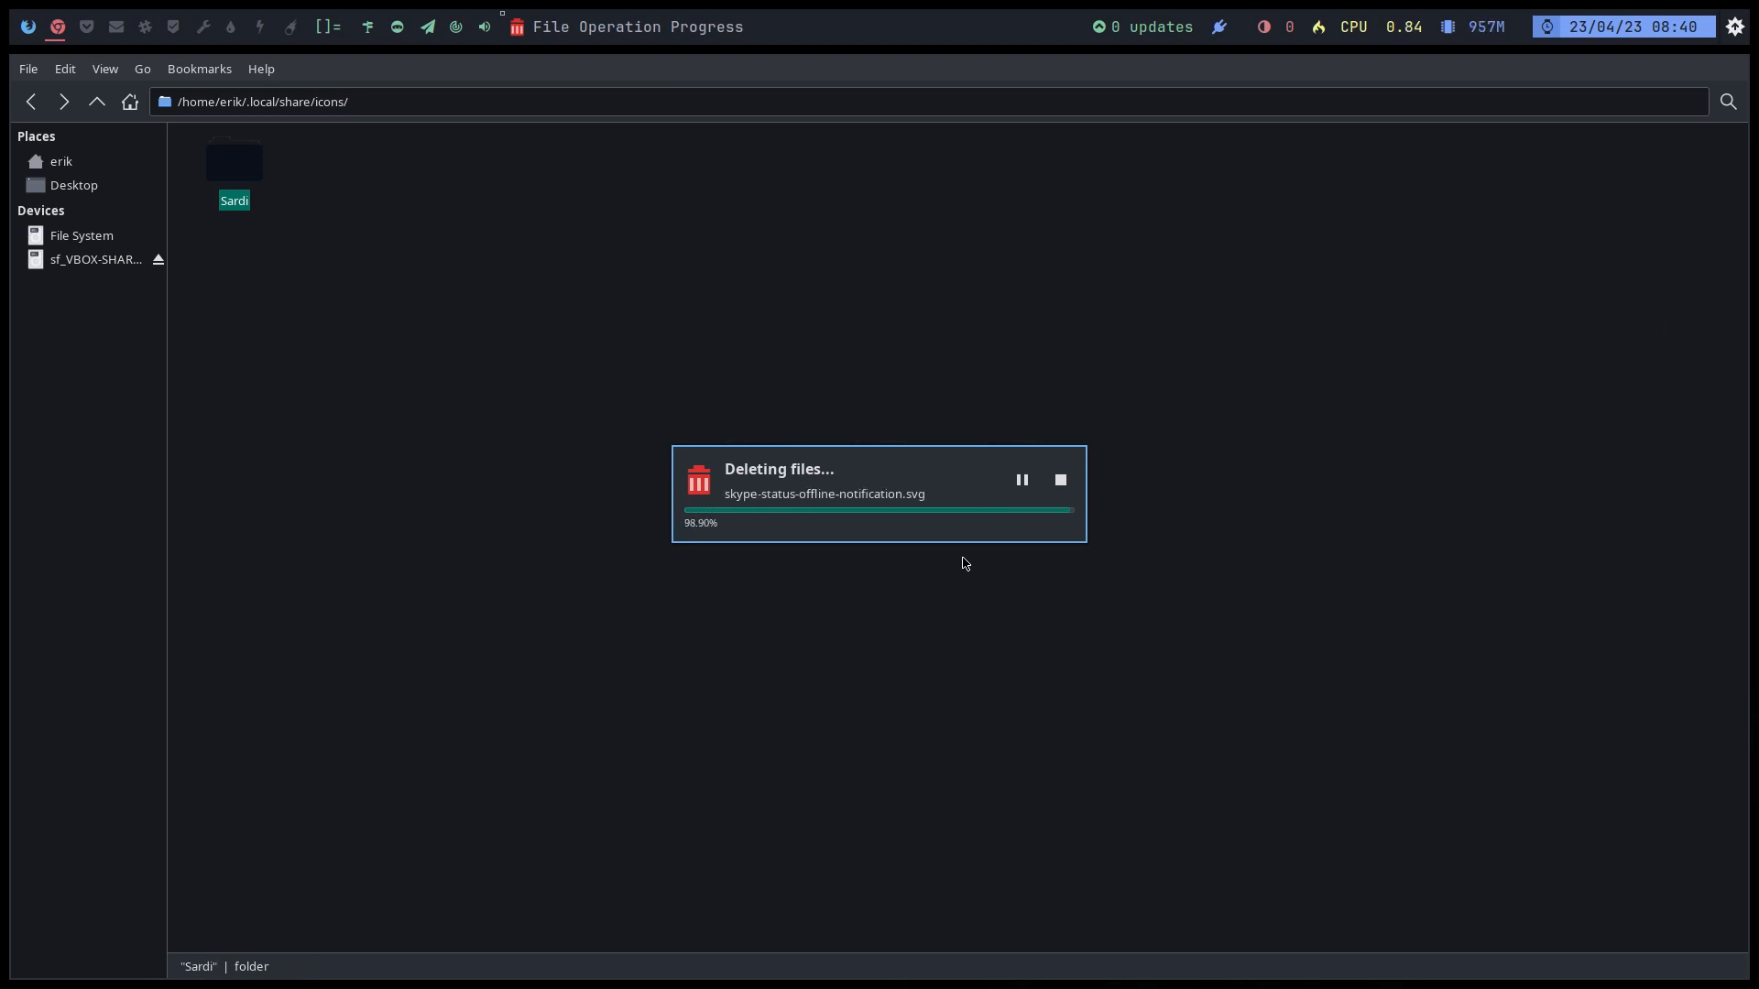
pyautogui.hotkey('ctrl', 'q')
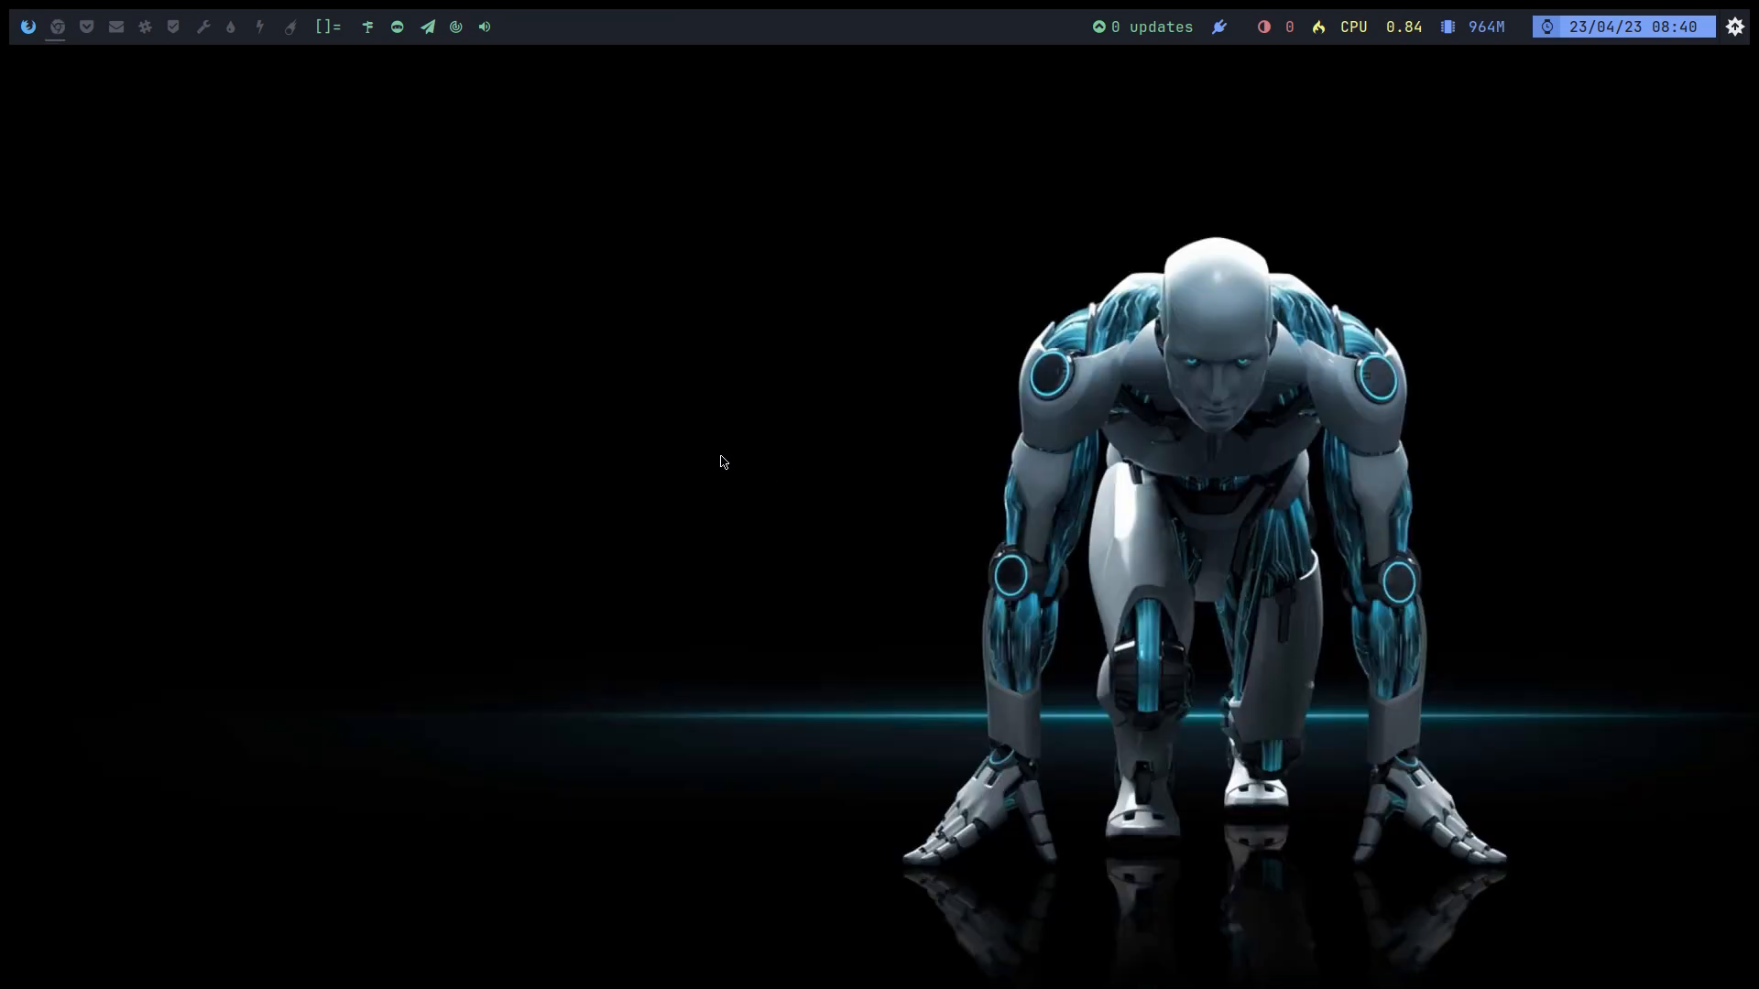
# Step: Return to the tweak tool and browse its projects, autostart, design and icon theme pages
pyautogui.click(24, 35)
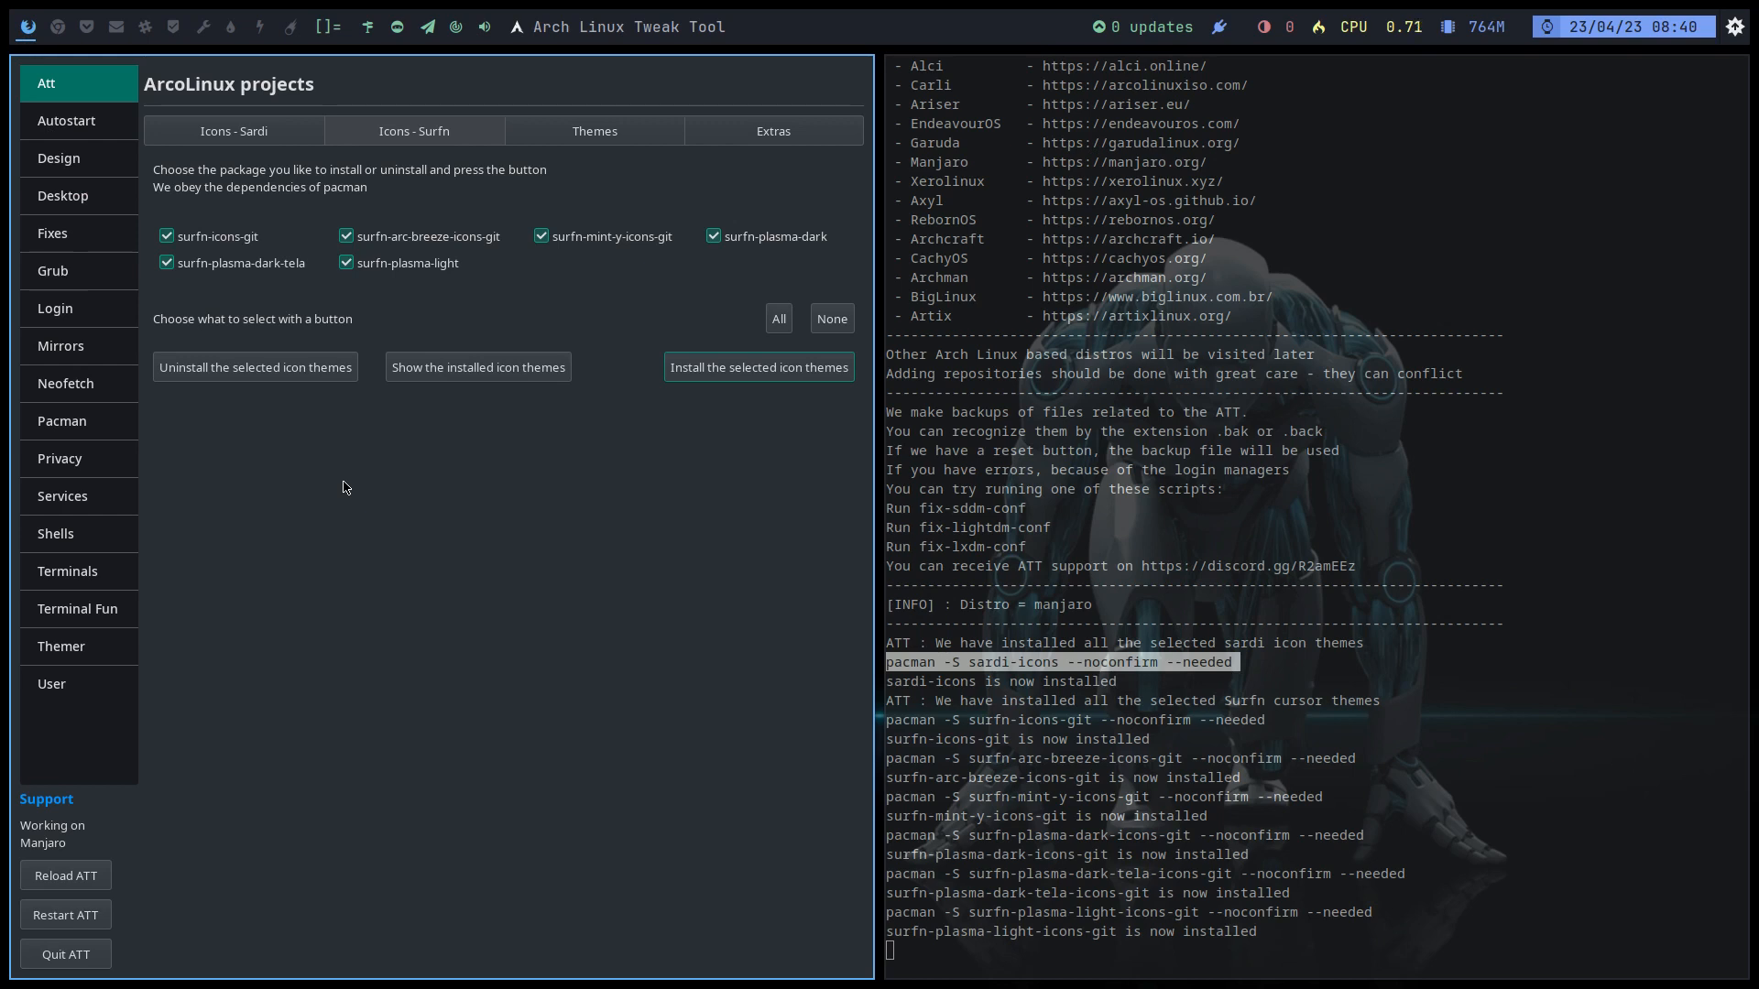
pyautogui.click(741, 135)
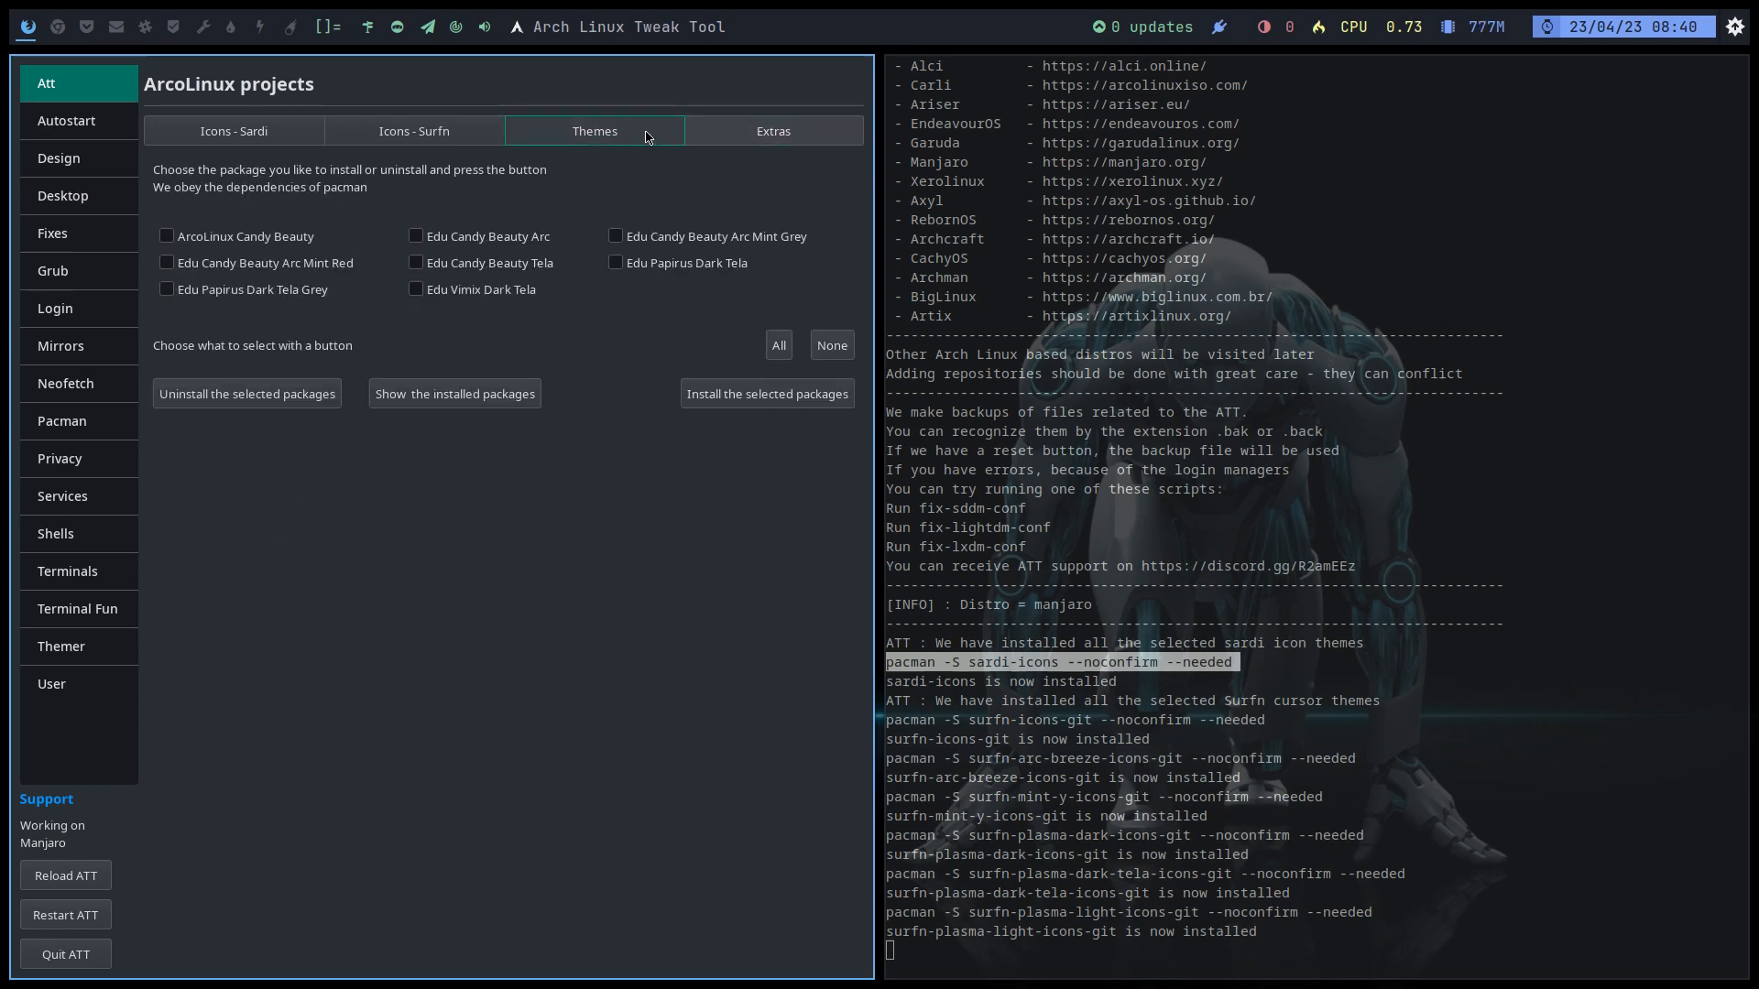
pyautogui.click(93, 127)
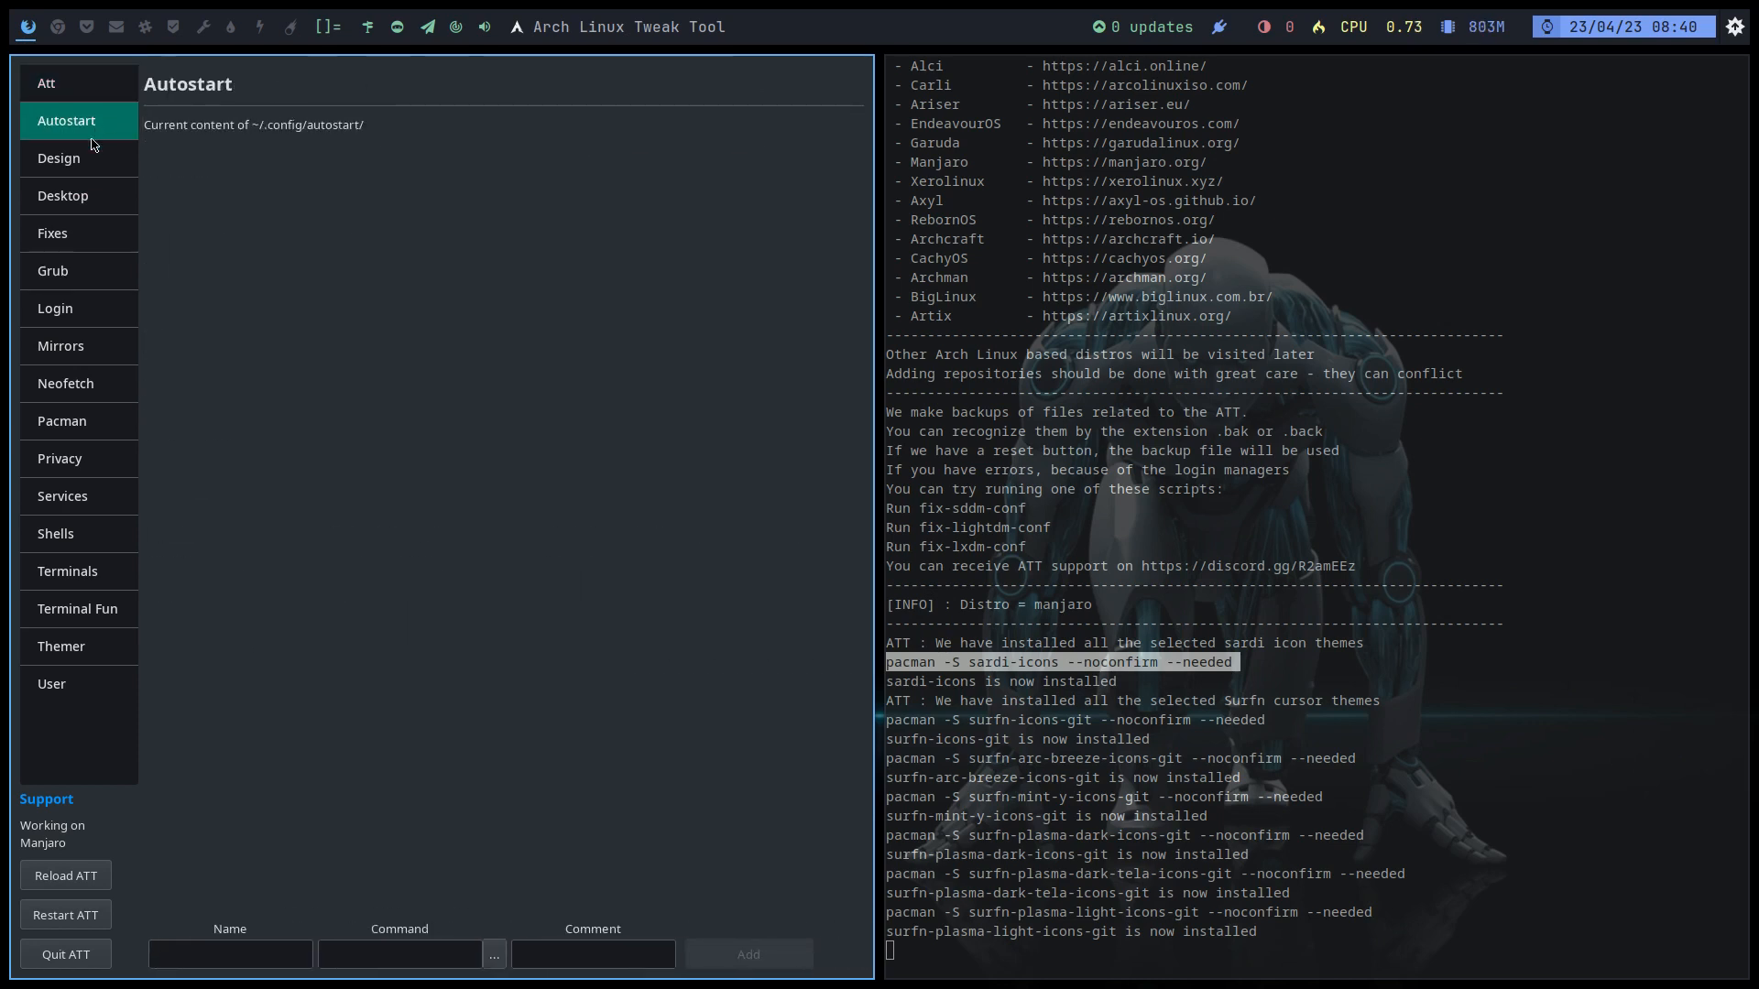
pyautogui.click(91, 159)
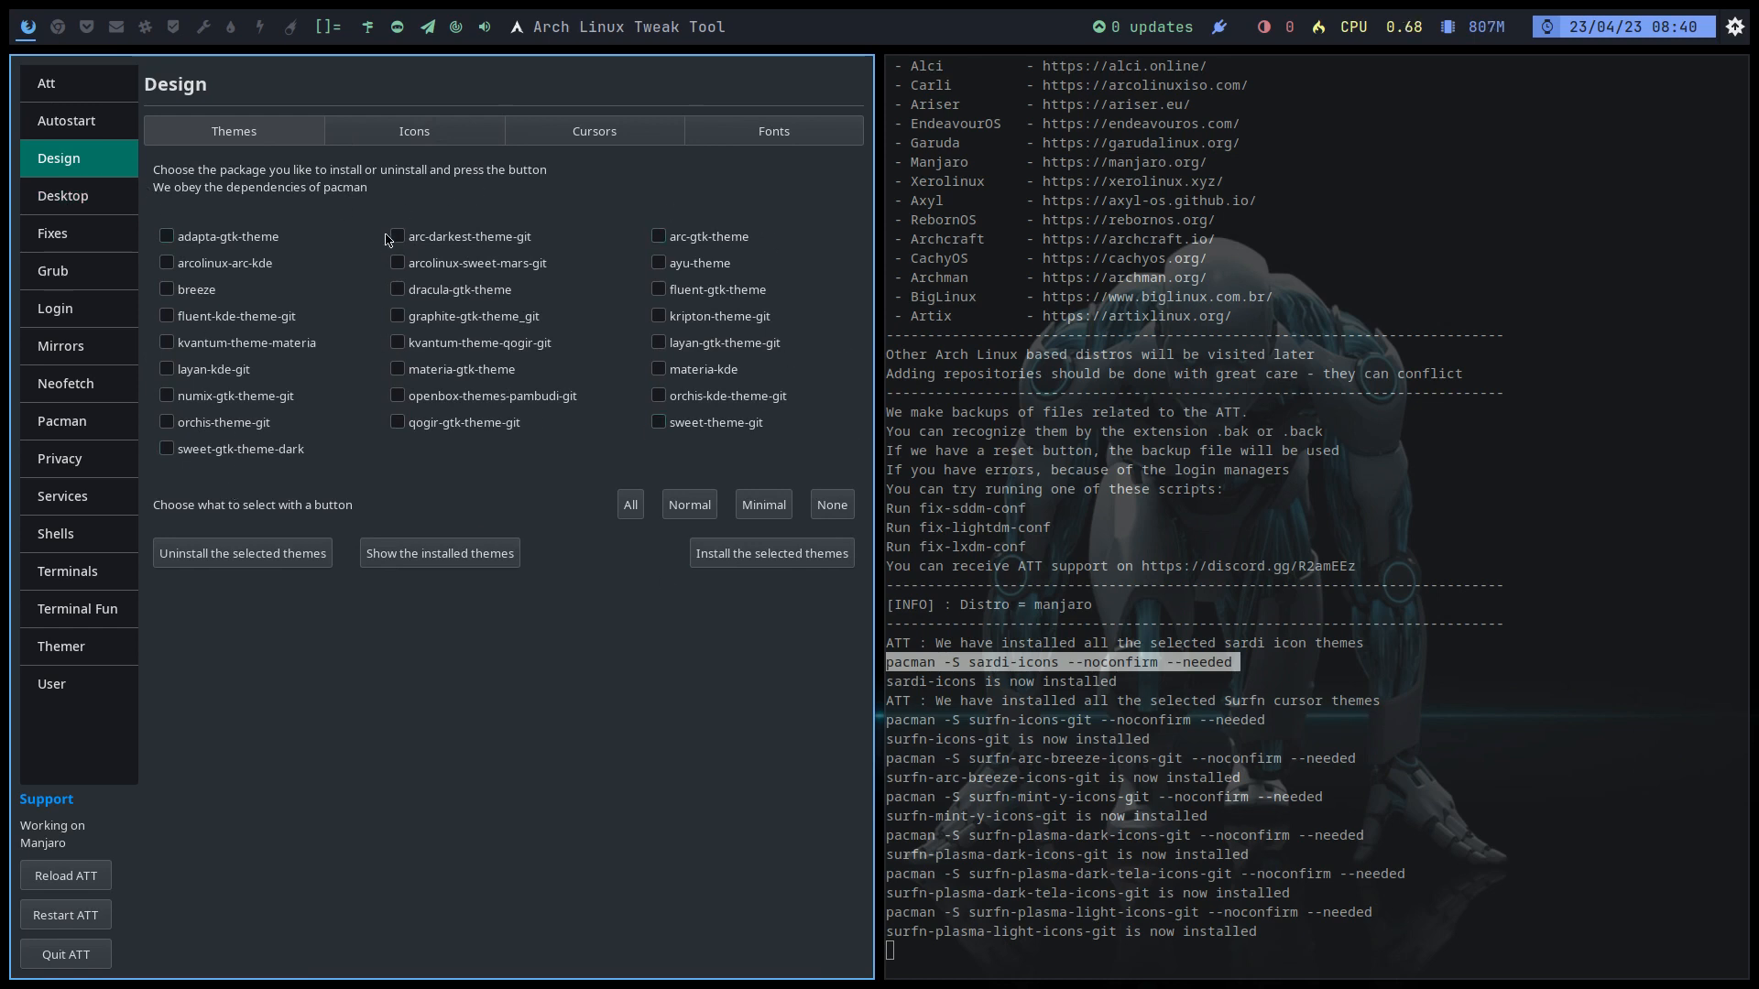
pyautogui.click(421, 131)
pyautogui.click(122, 99)
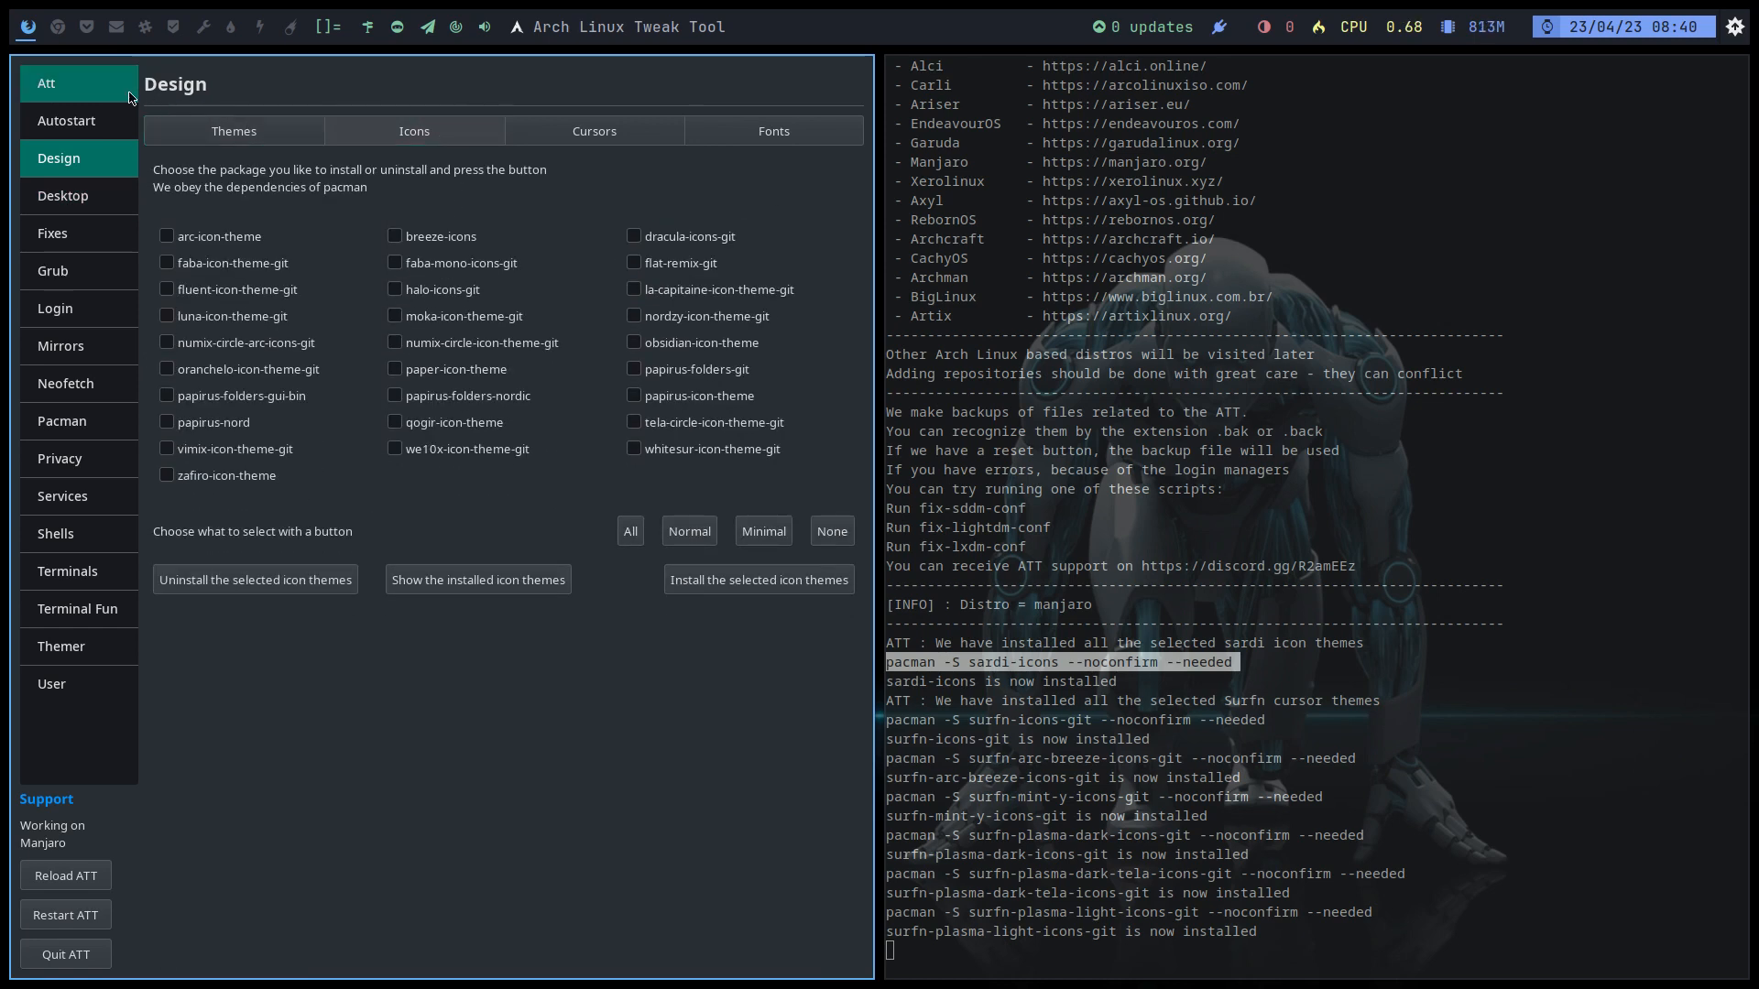
pyautogui.click(122, 170)
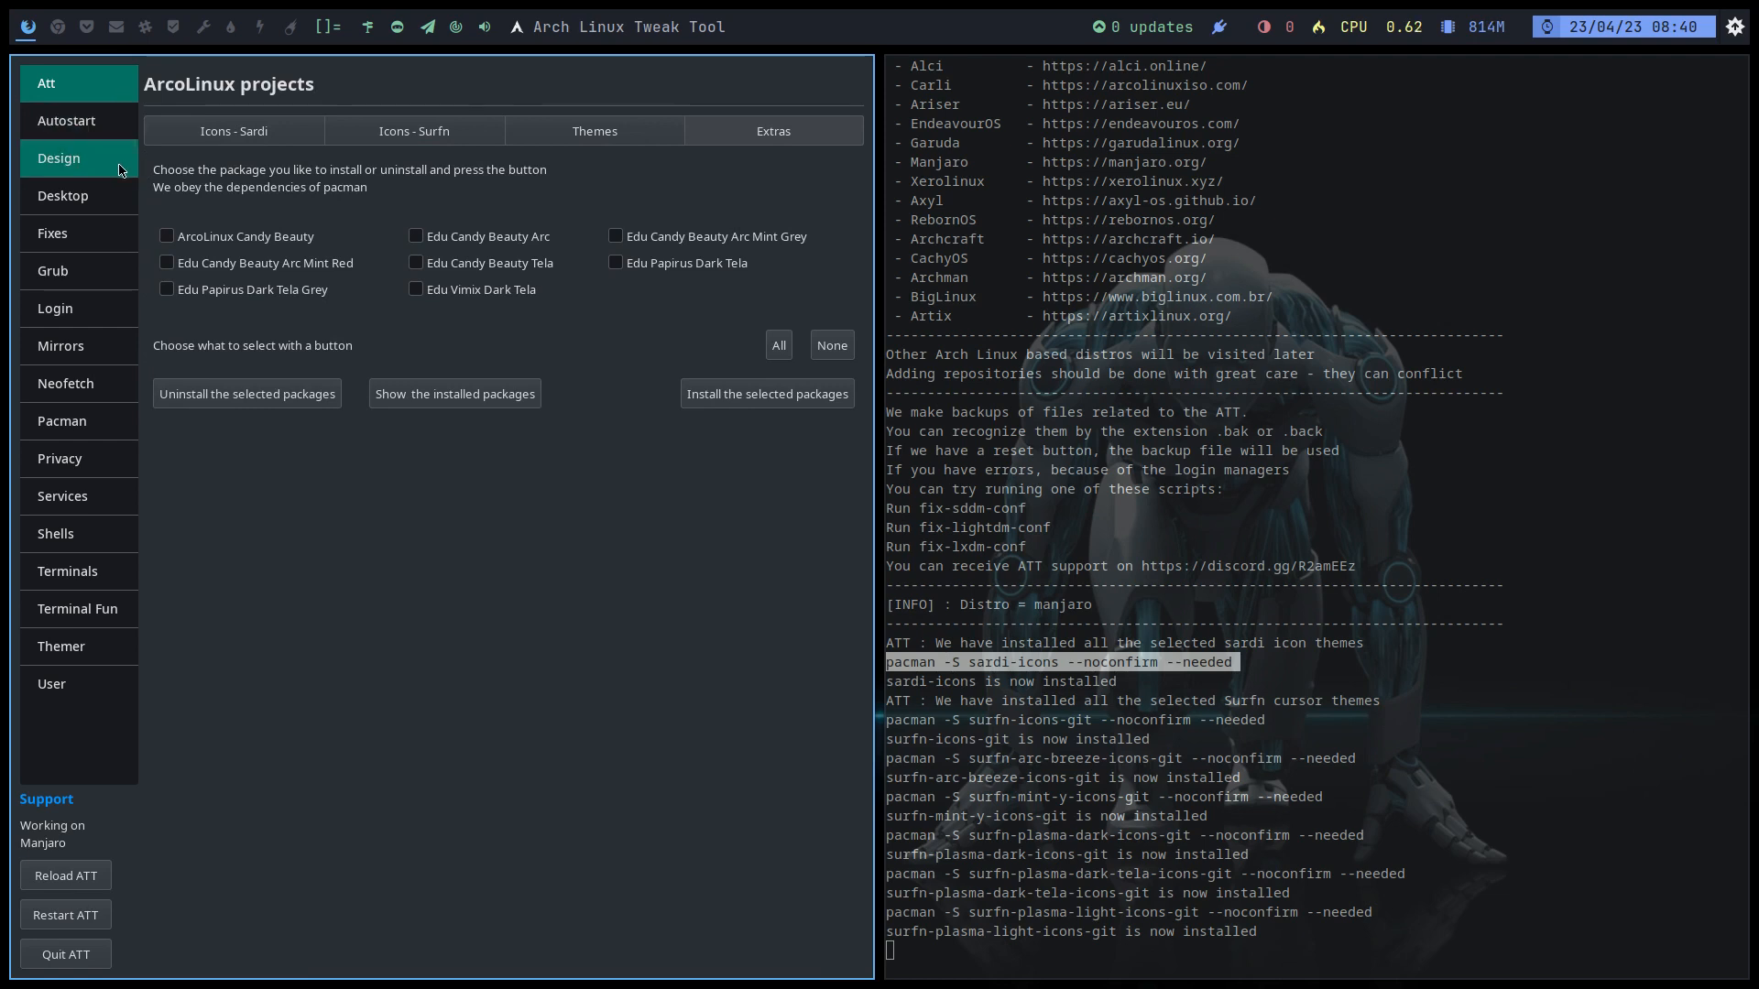
# Step: Install the vimix-cursors cursor theme, then view the fonts and Desktop Installer pages
pyautogui.click(579, 145)
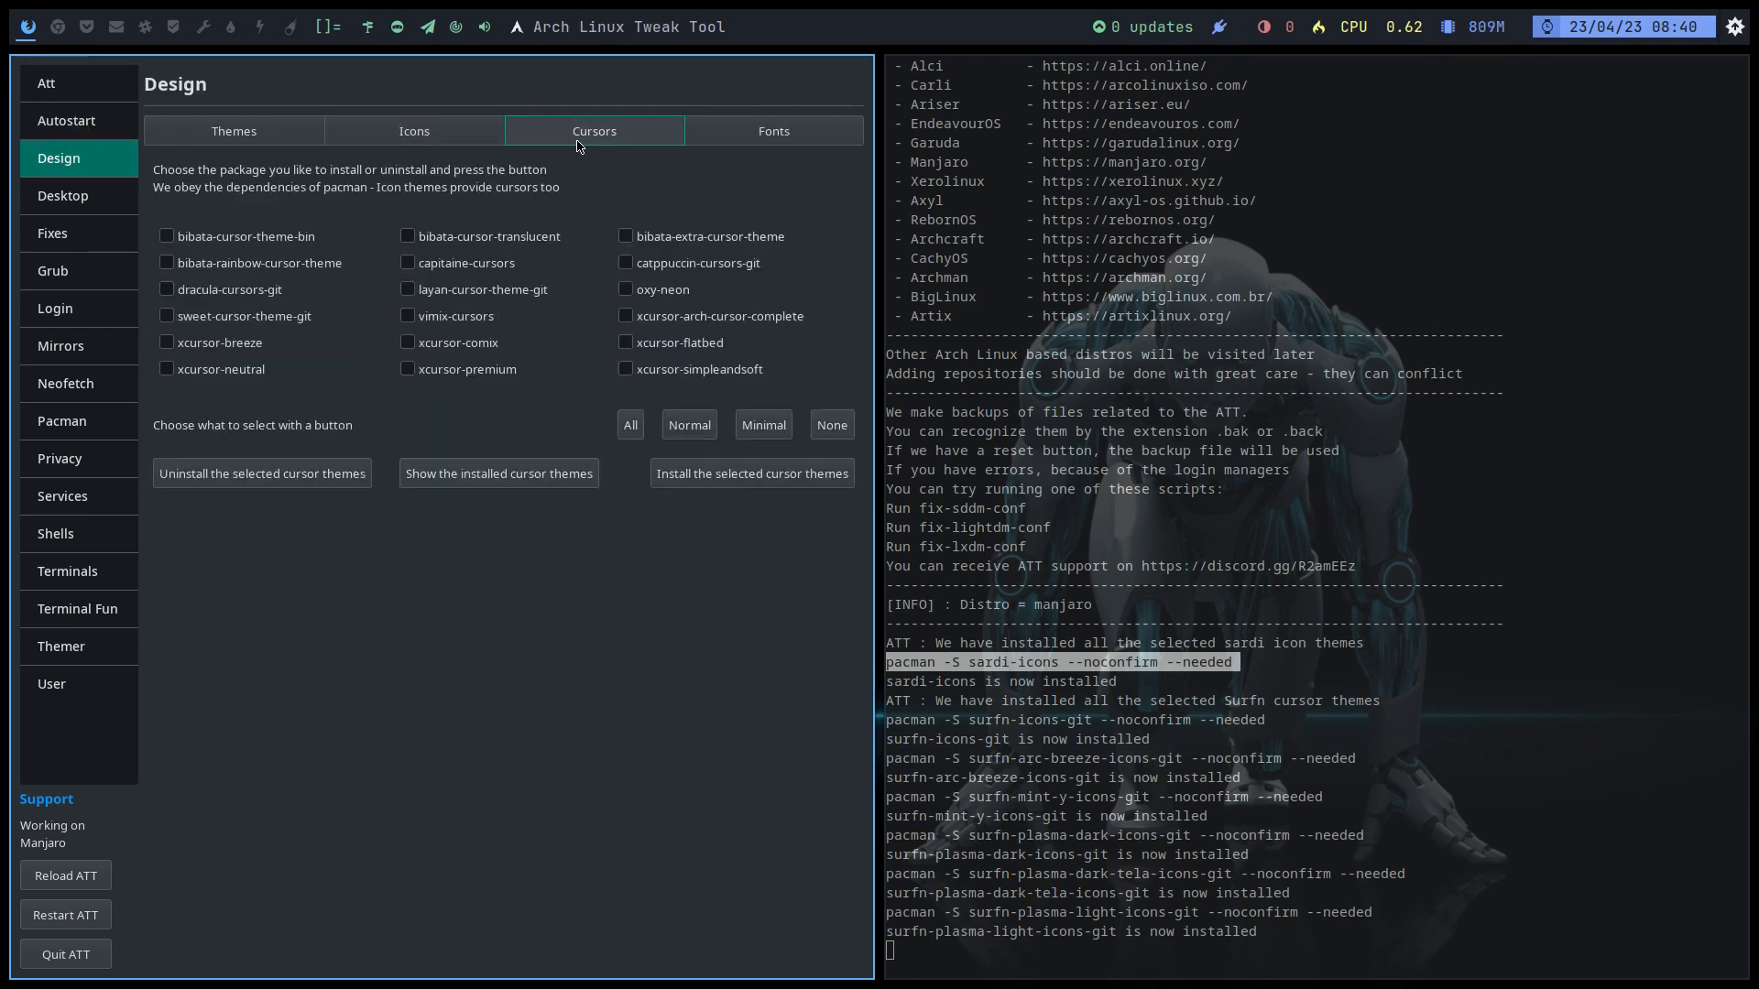
pyautogui.click(480, 320)
pyautogui.click(748, 474)
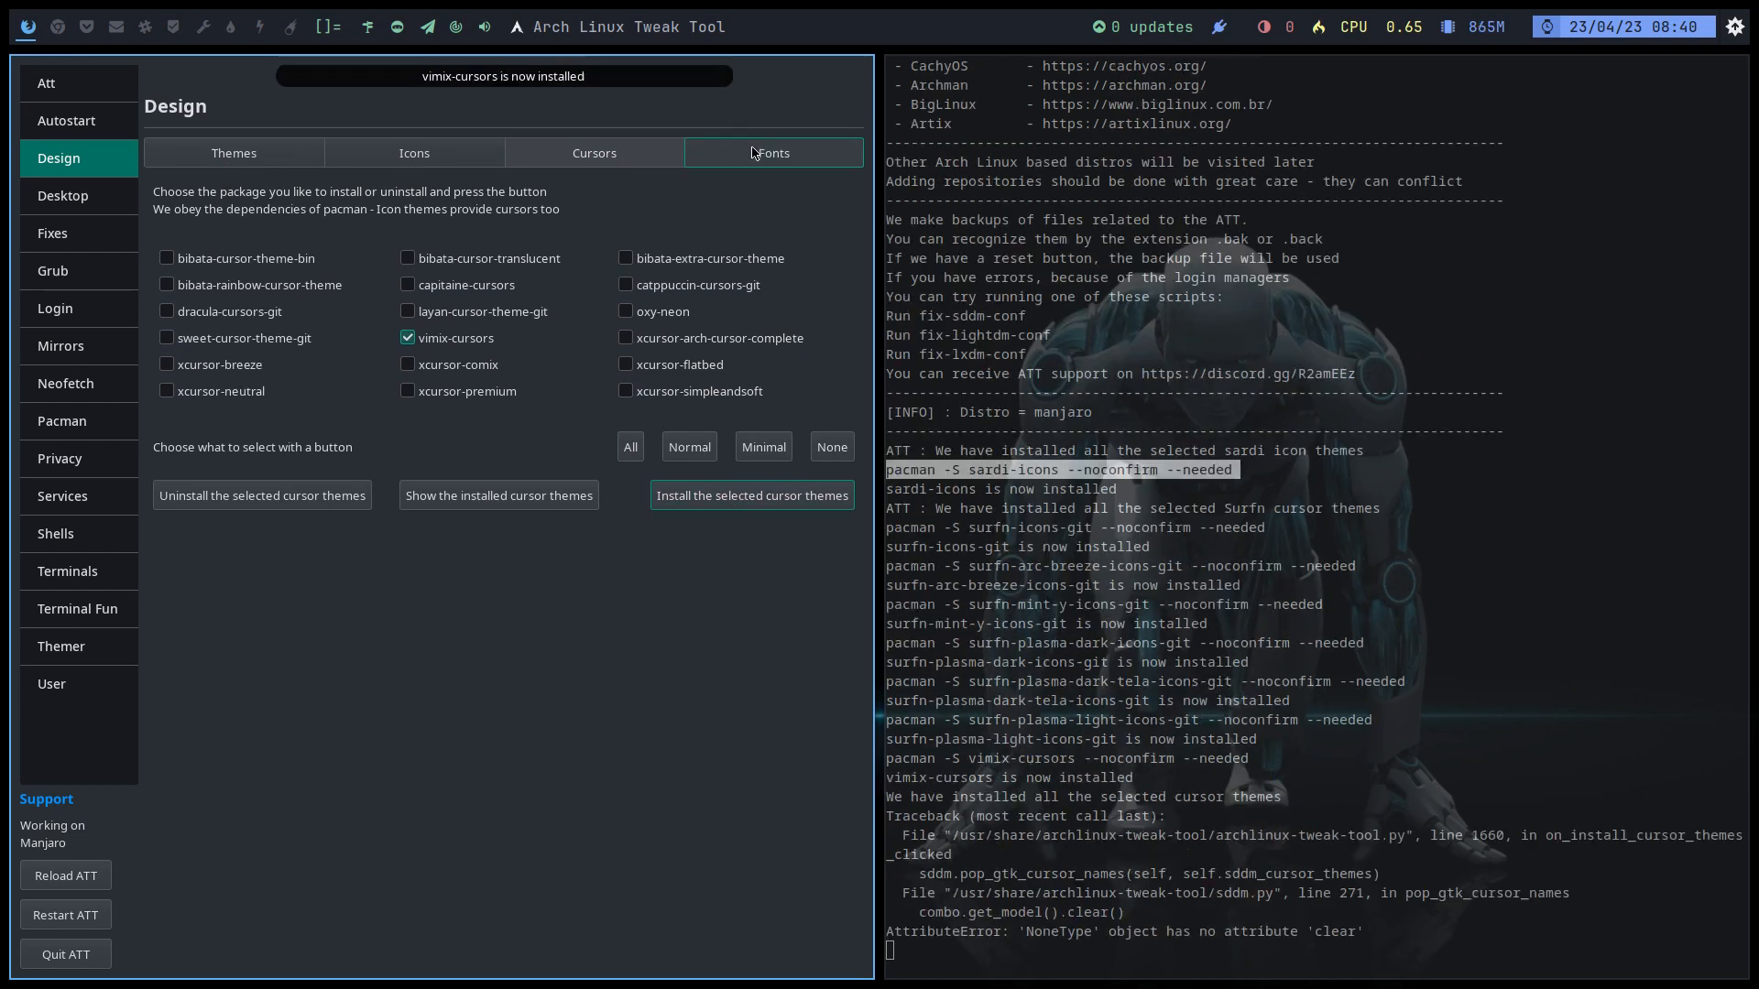
pyautogui.click(774, 156)
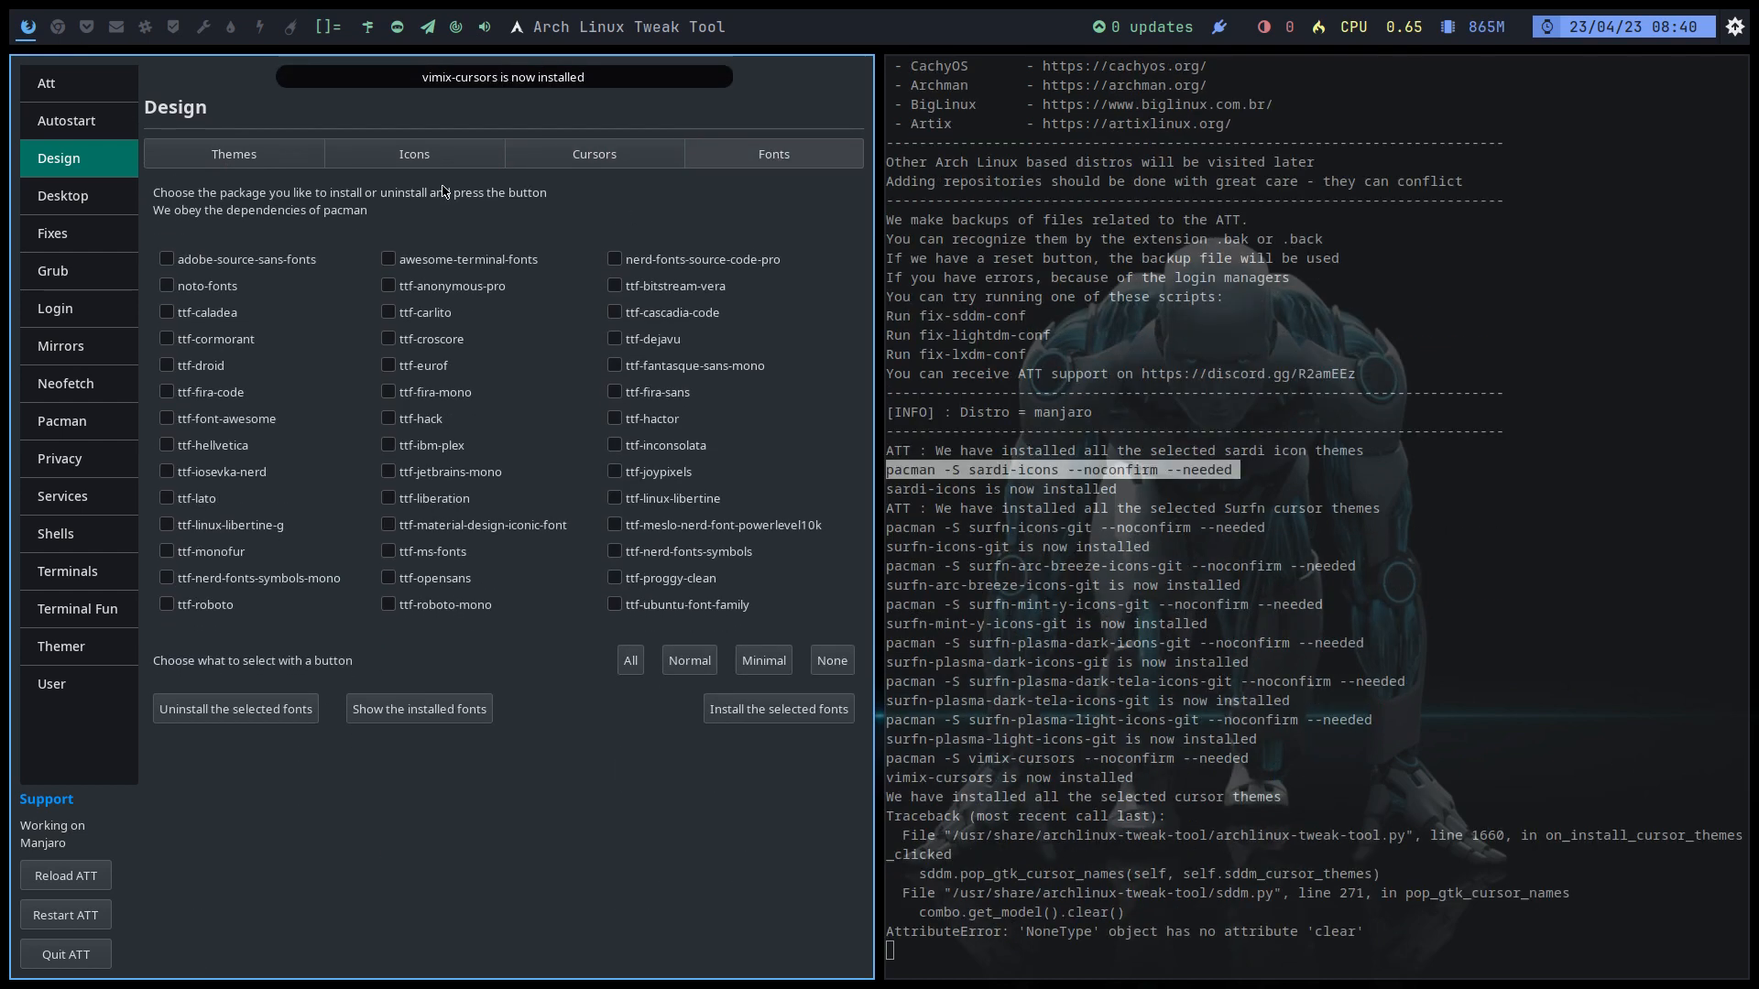
pyautogui.click(117, 214)
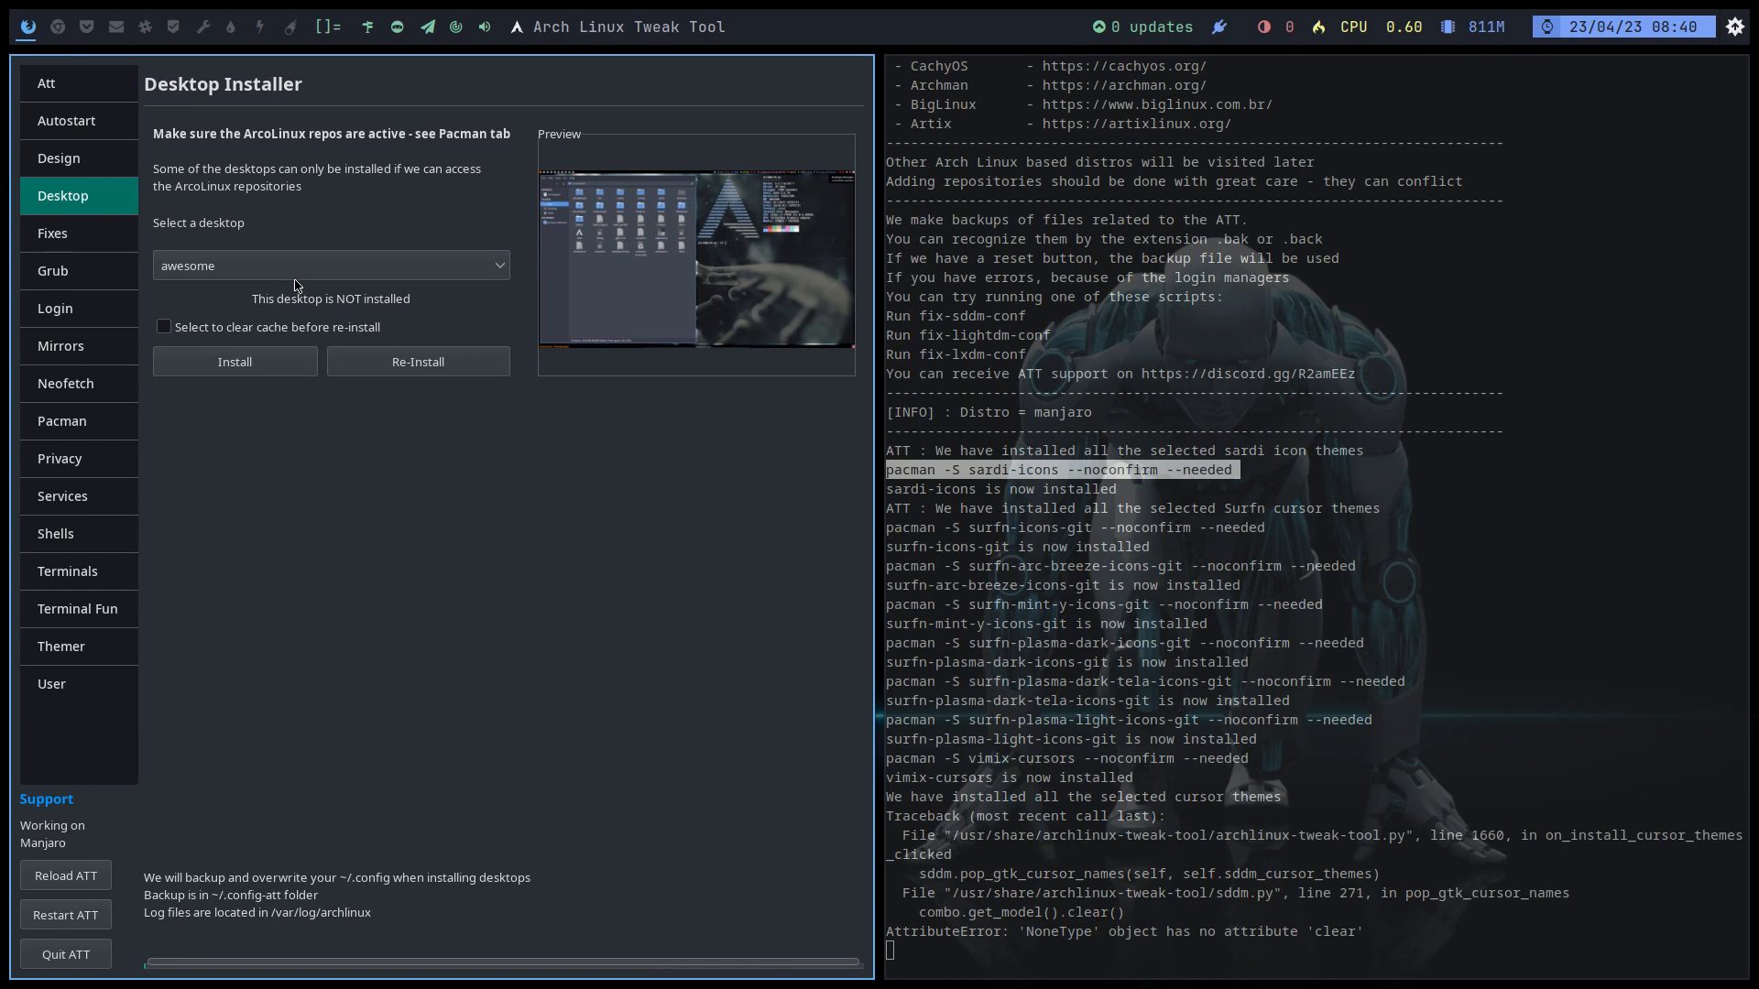
# Step: Apply Breeze_Snow as the global cursor on the Fixes page and check the log messages
pyautogui.click(77, 250)
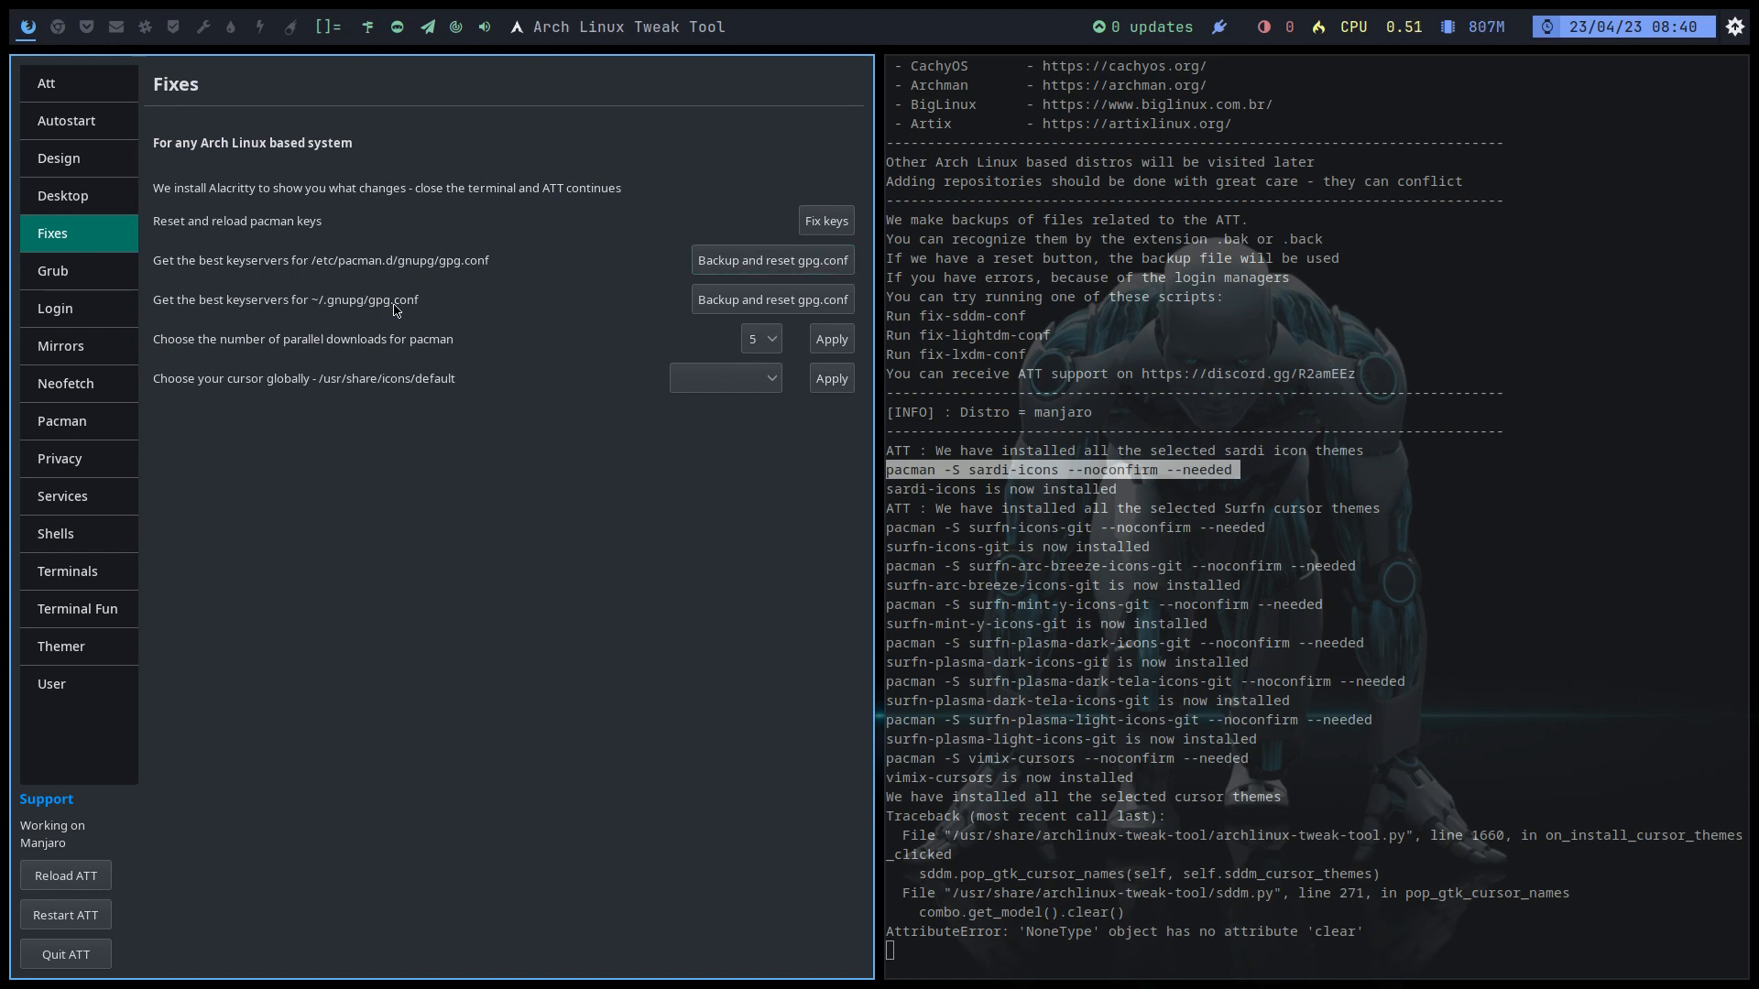
pyautogui.click(740, 382)
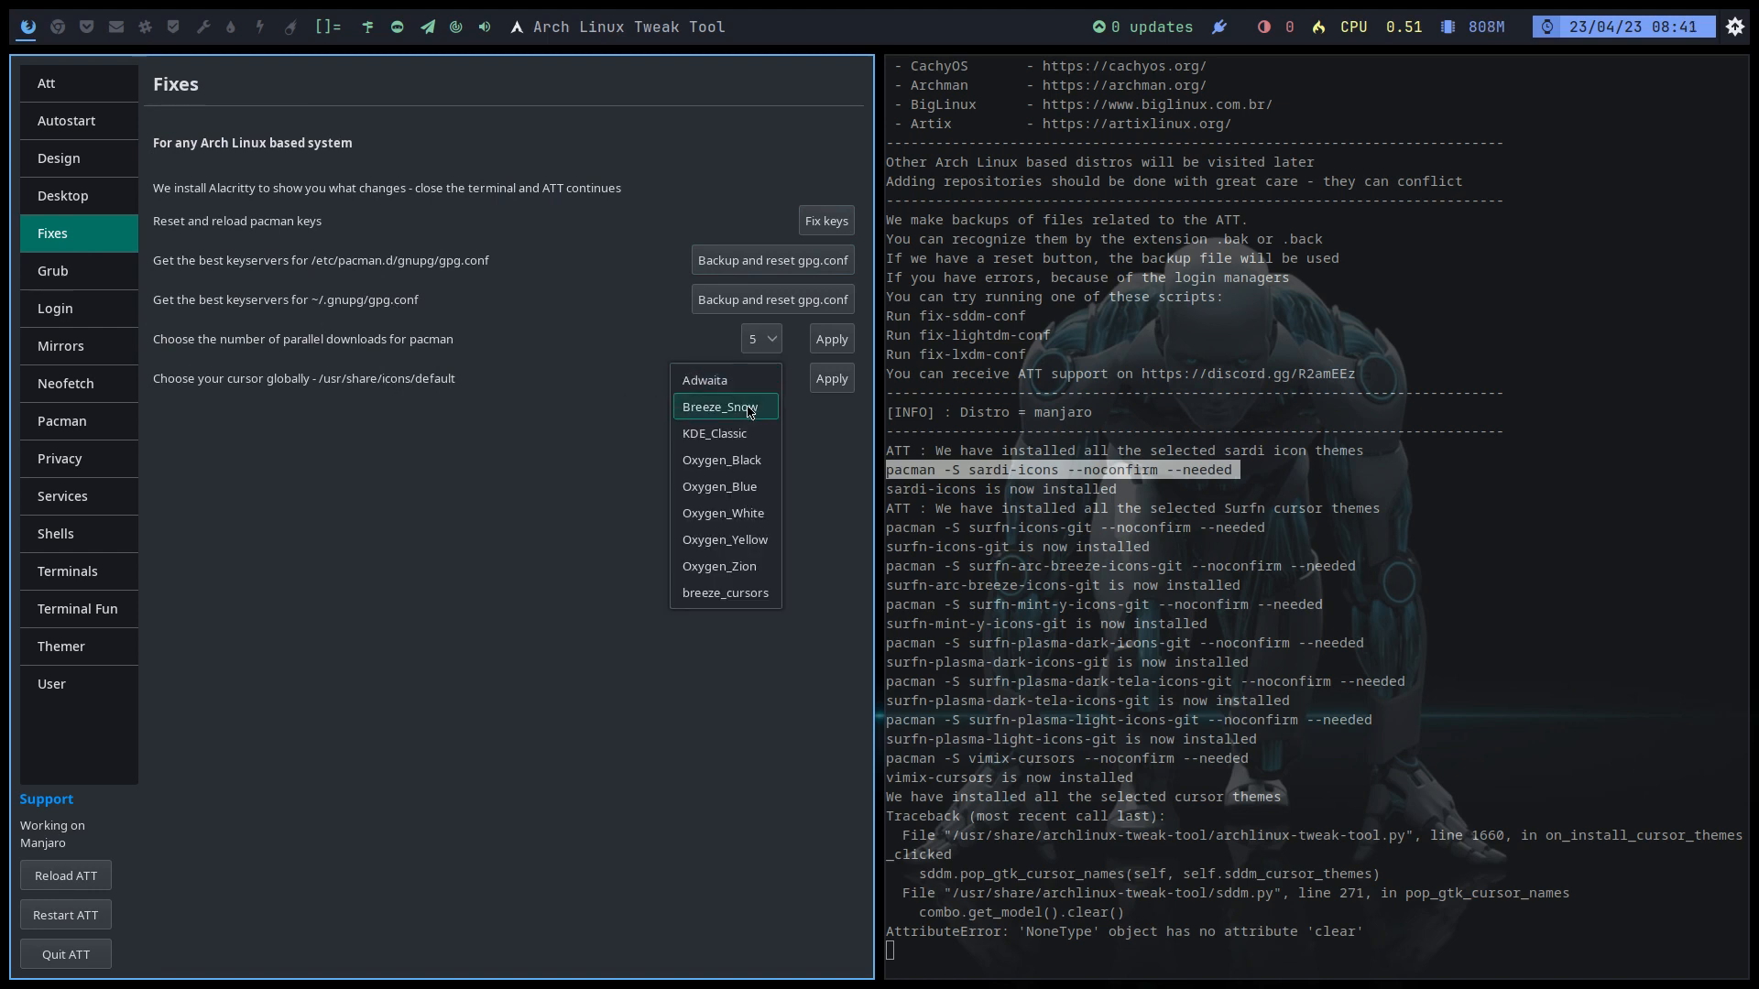
pyautogui.click(749, 411)
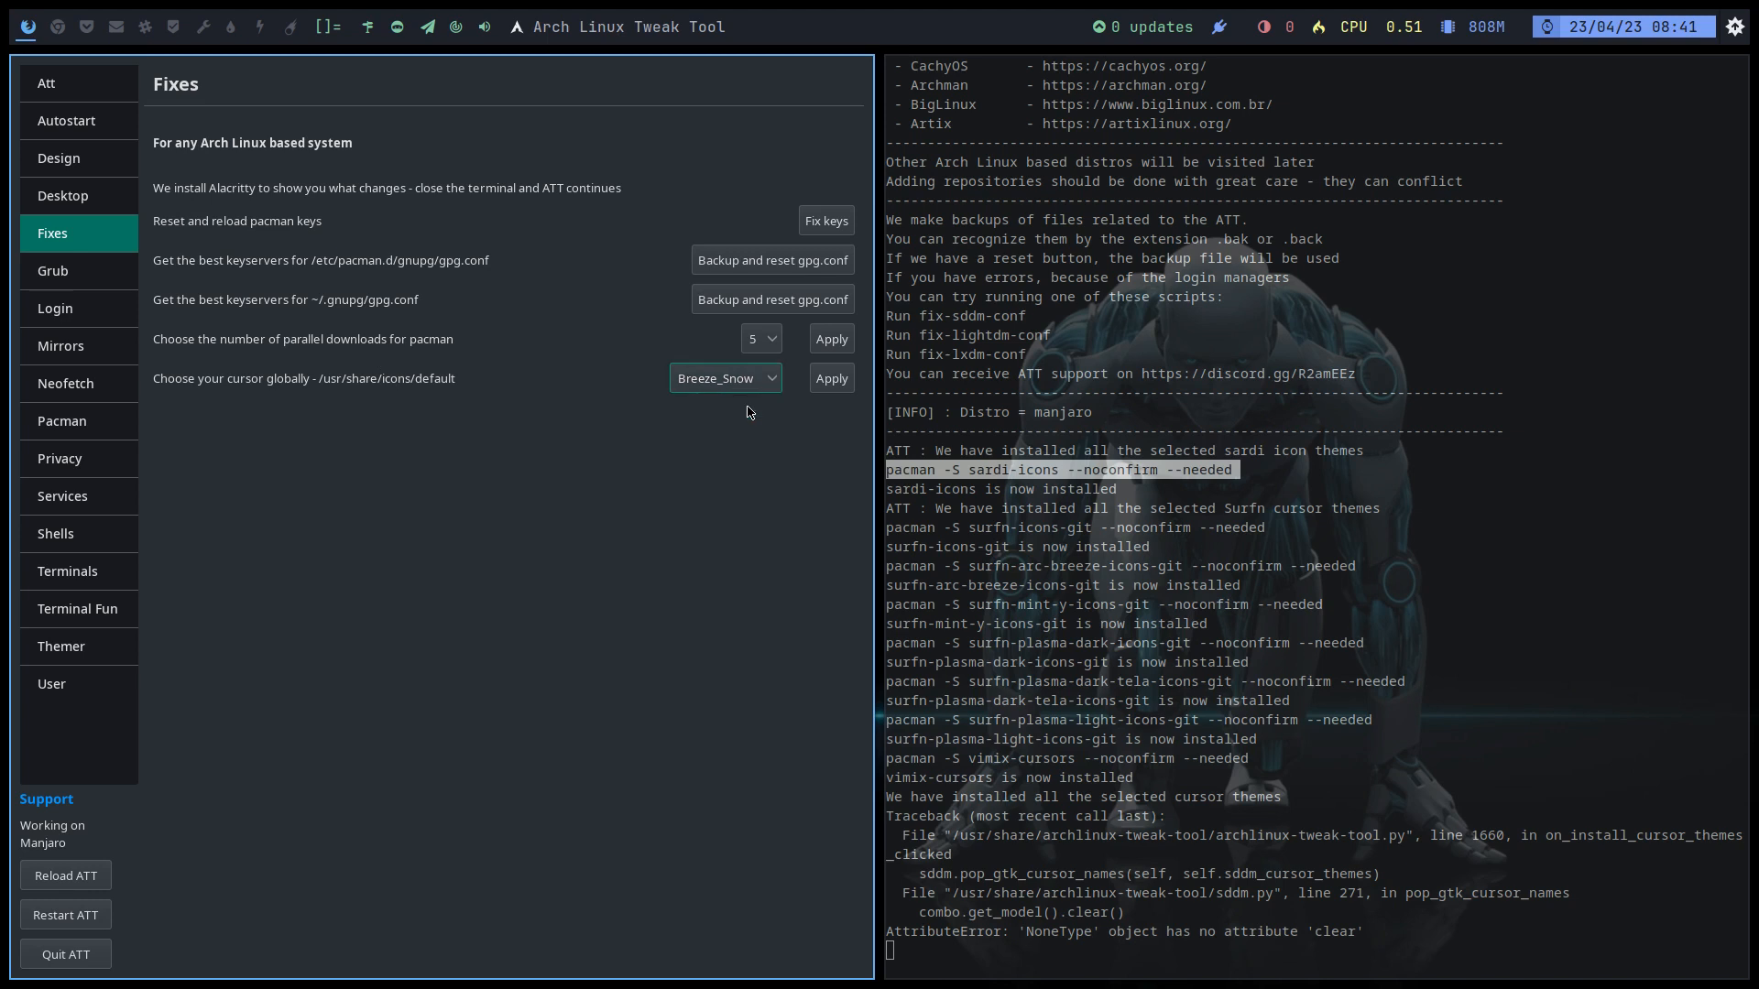
pyautogui.click(830, 379)
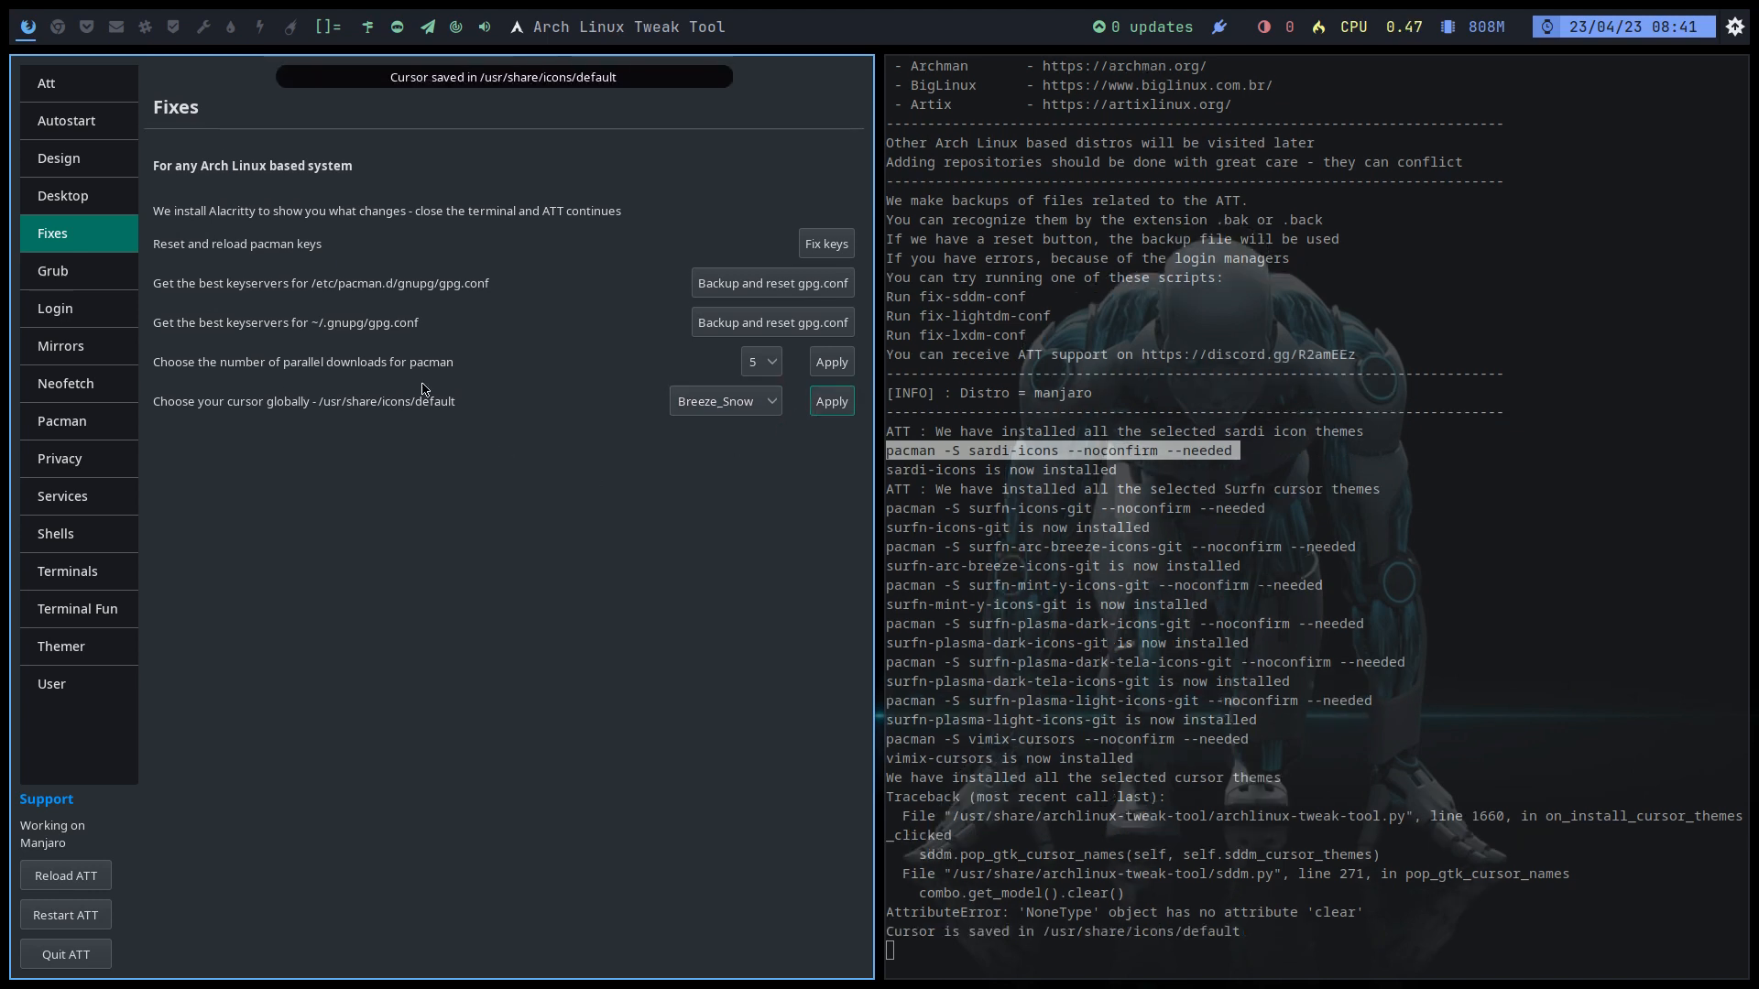
pyautogui.moveTo(1364, 913); pyautogui.dragTo(969, 916)
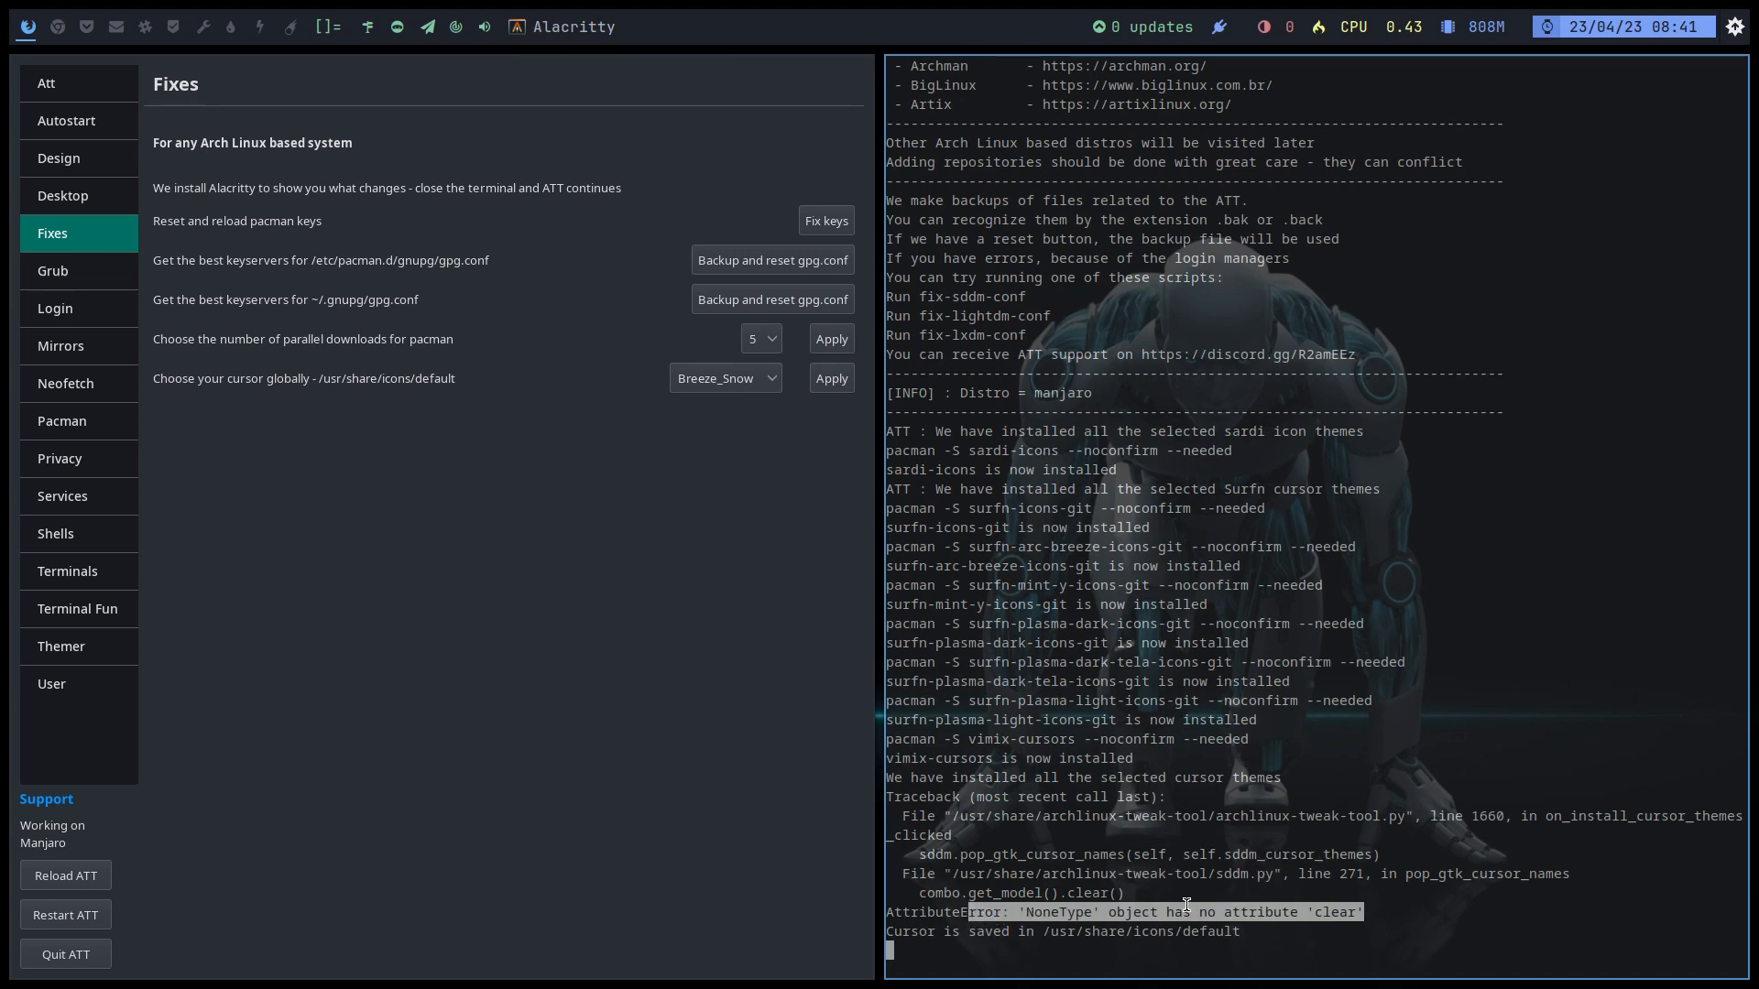
pyautogui.moveTo(920, 934); pyautogui.dragTo(1299, 943)
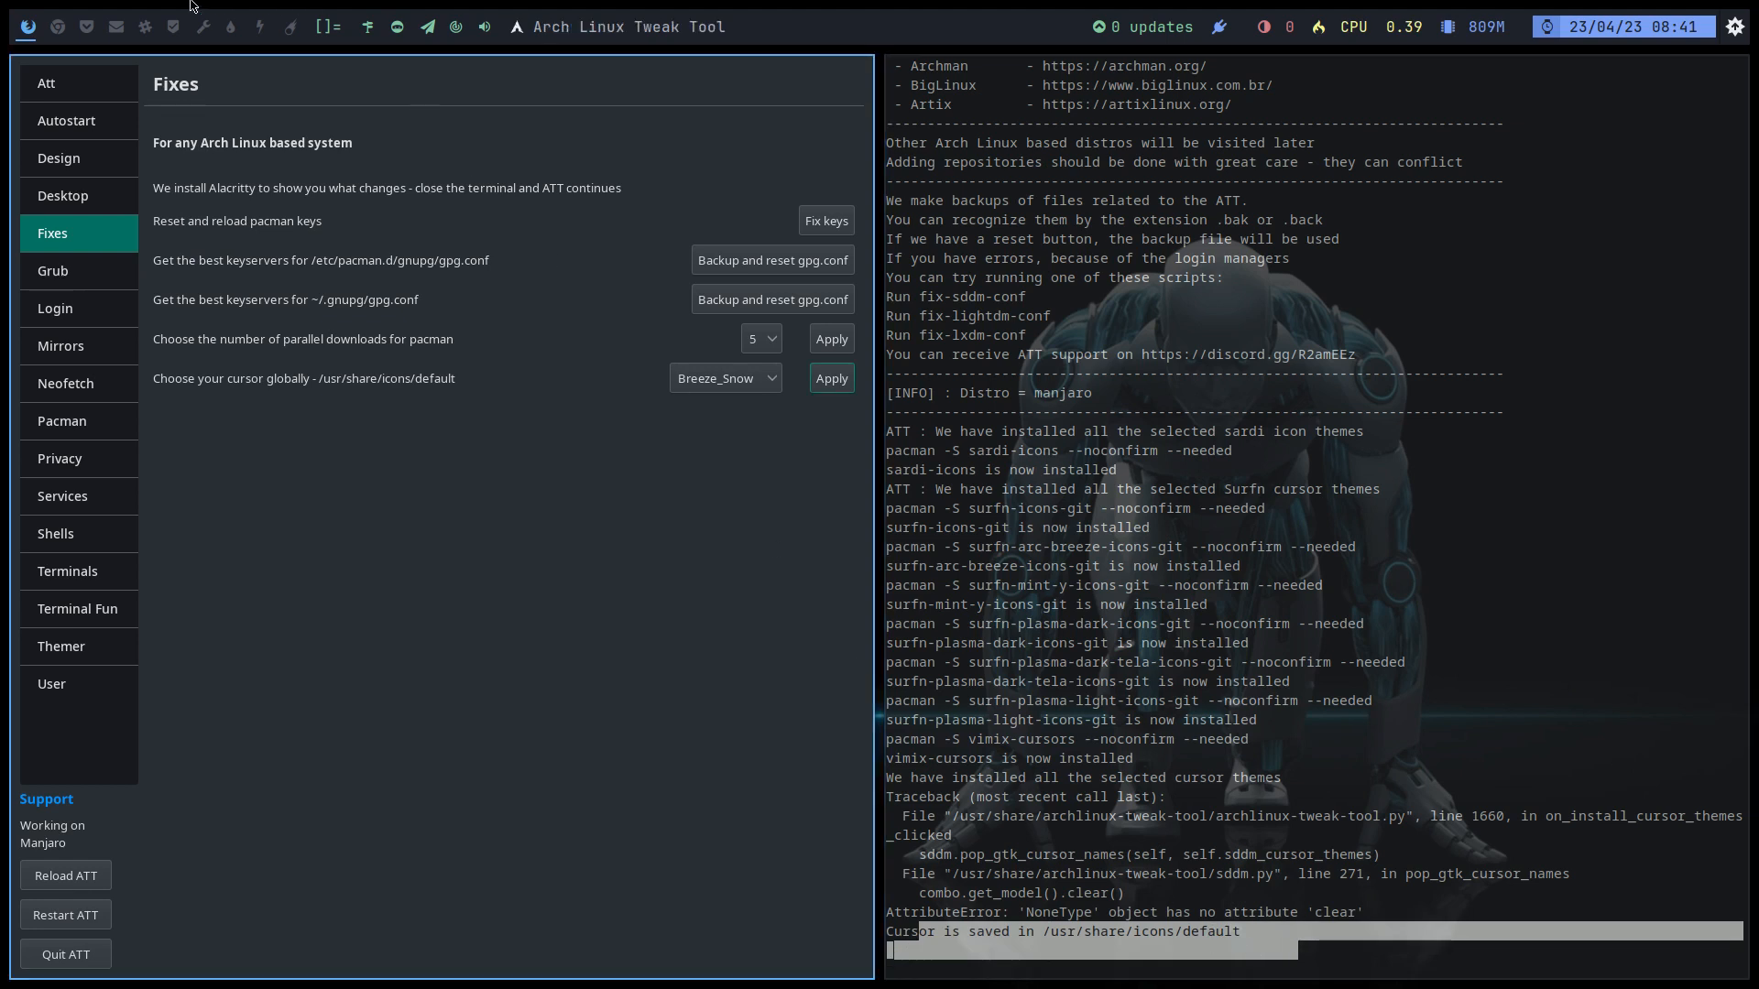
pyautogui.click(62, 35)
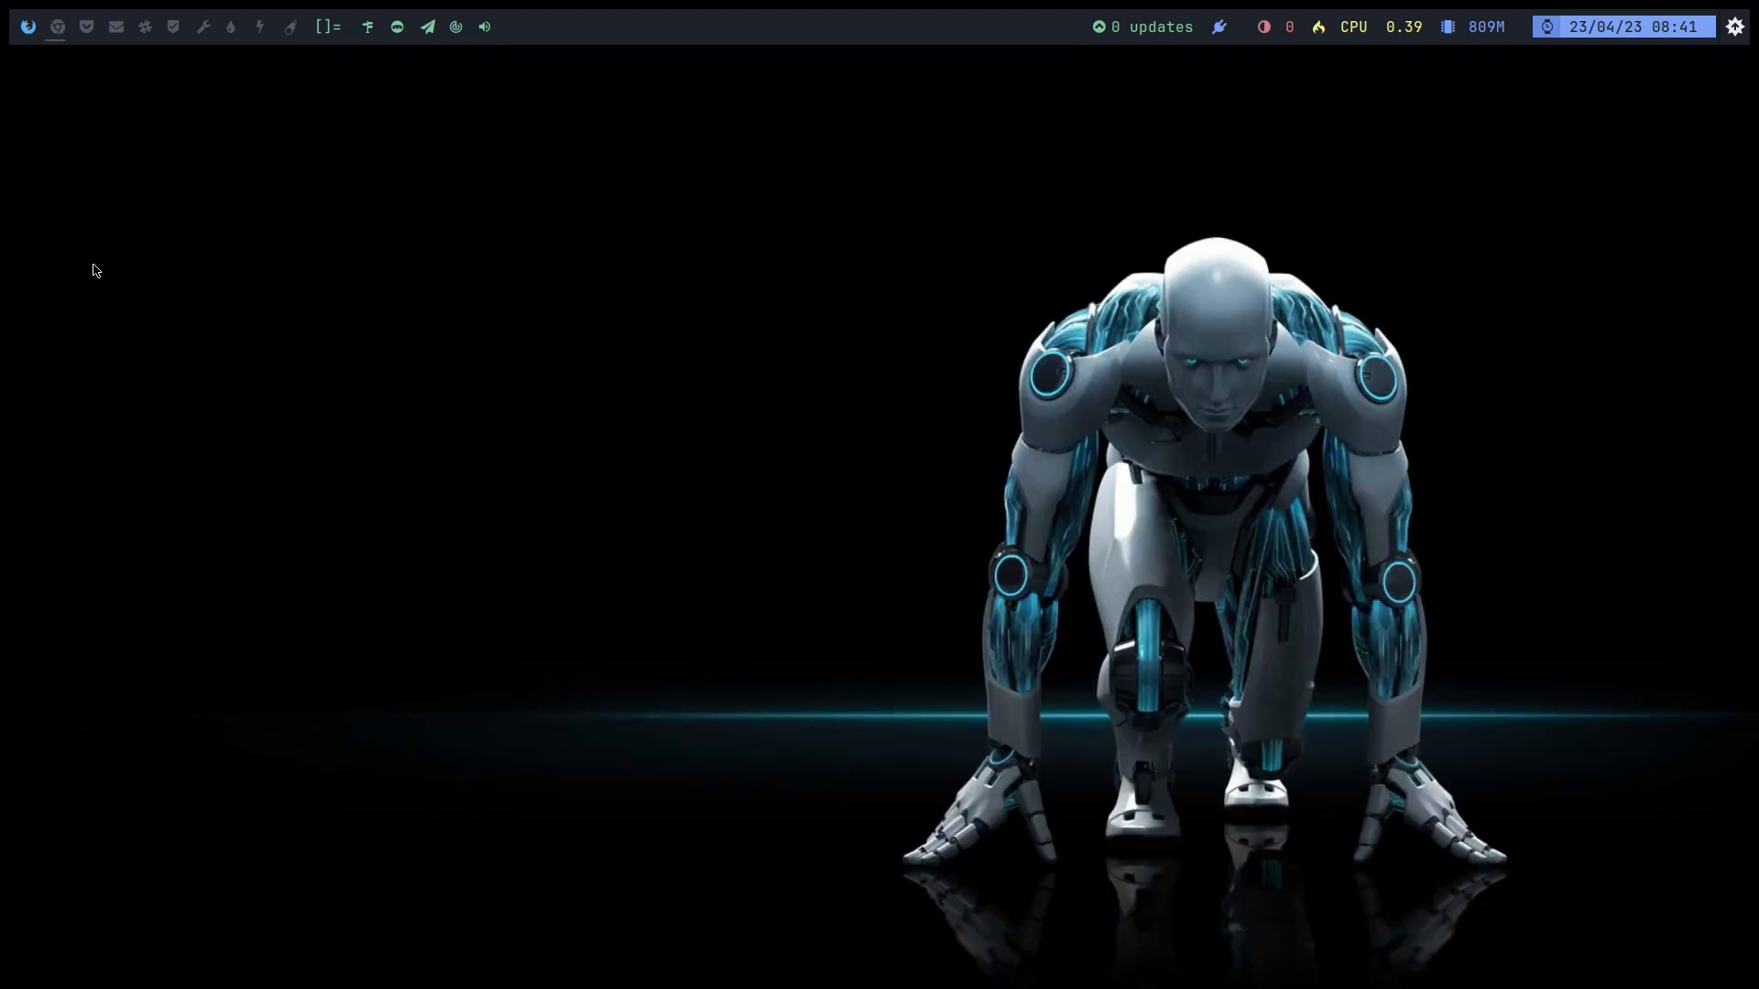
# Step: Open Thunar and browse to the /usr/share/icons/default folder
pyautogui.press('super+shift+Return')
pyautogui.click(89, 244)
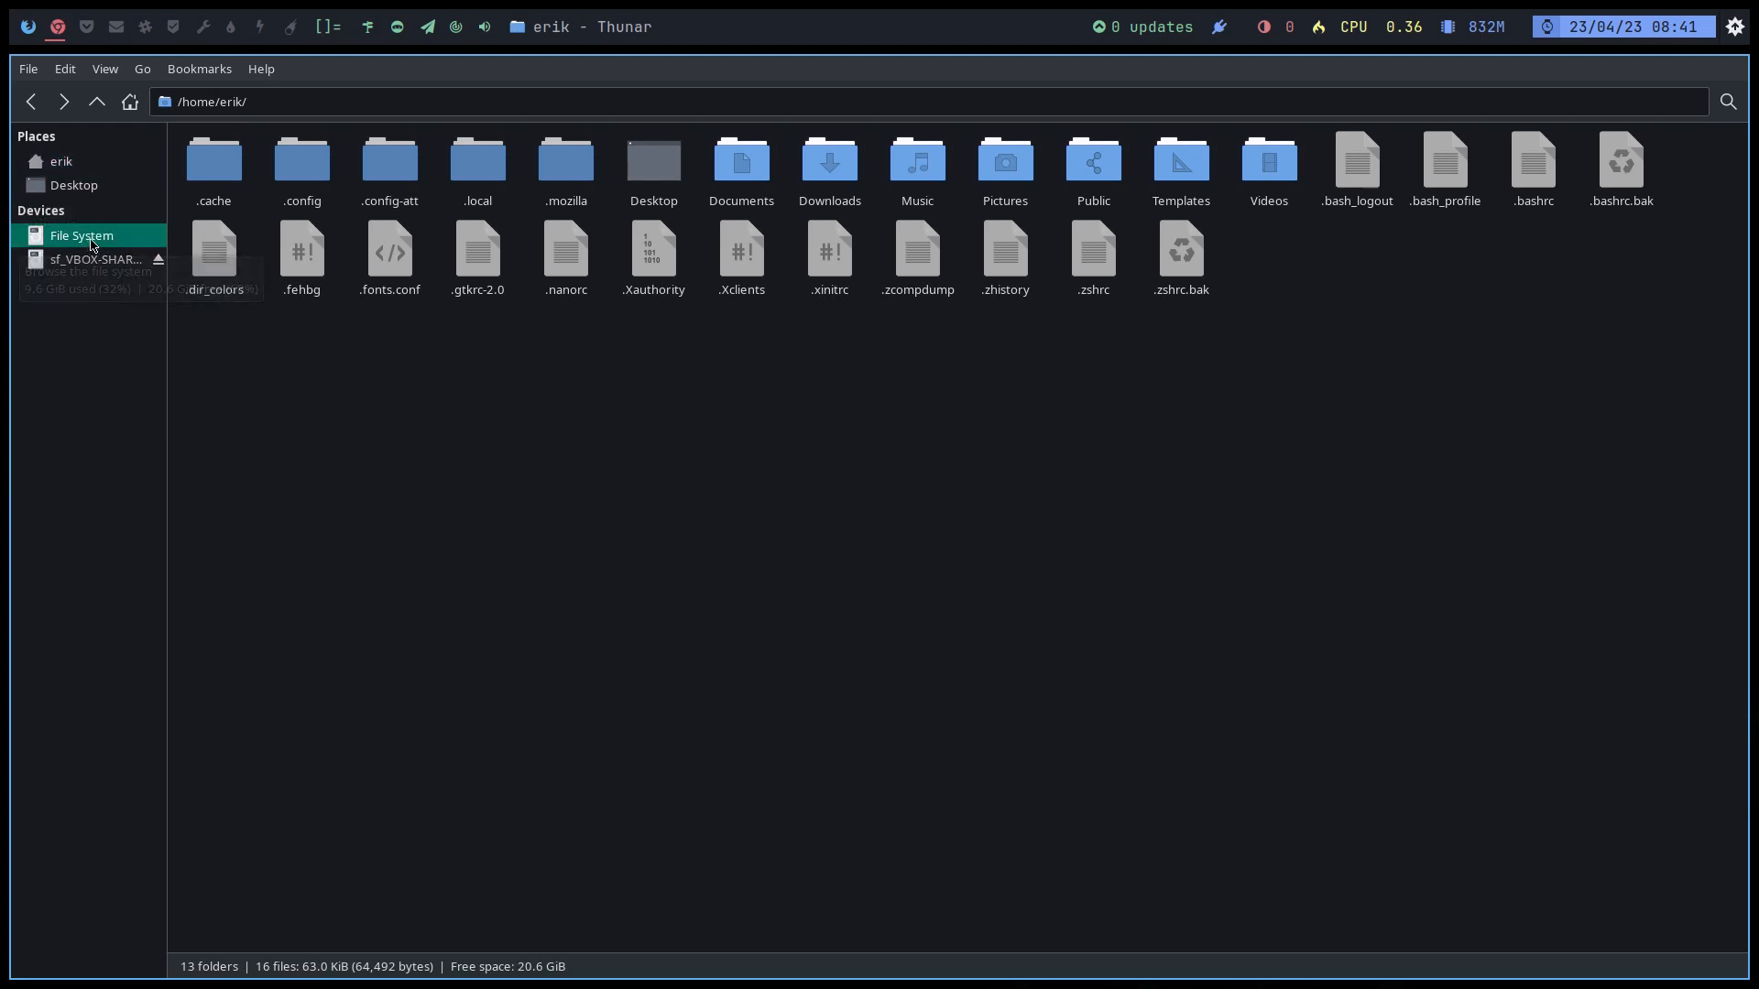
pyautogui.doubleClick(710, 255)
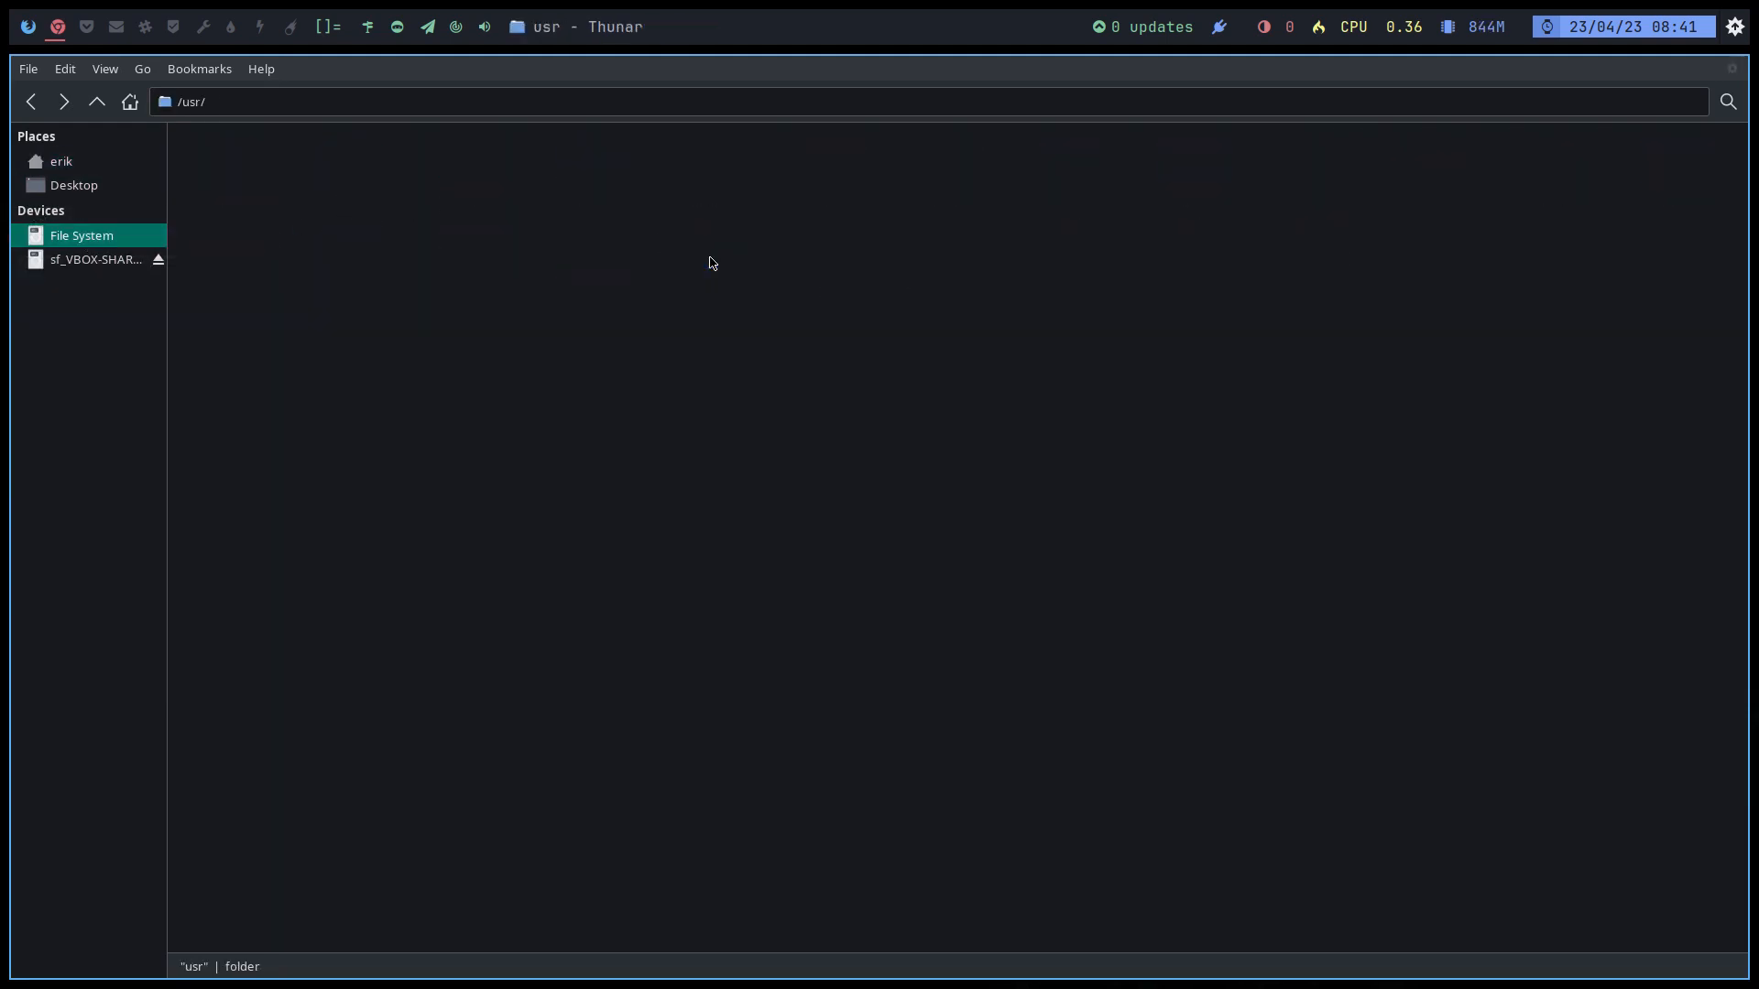
pyautogui.doubleClick(678, 160)
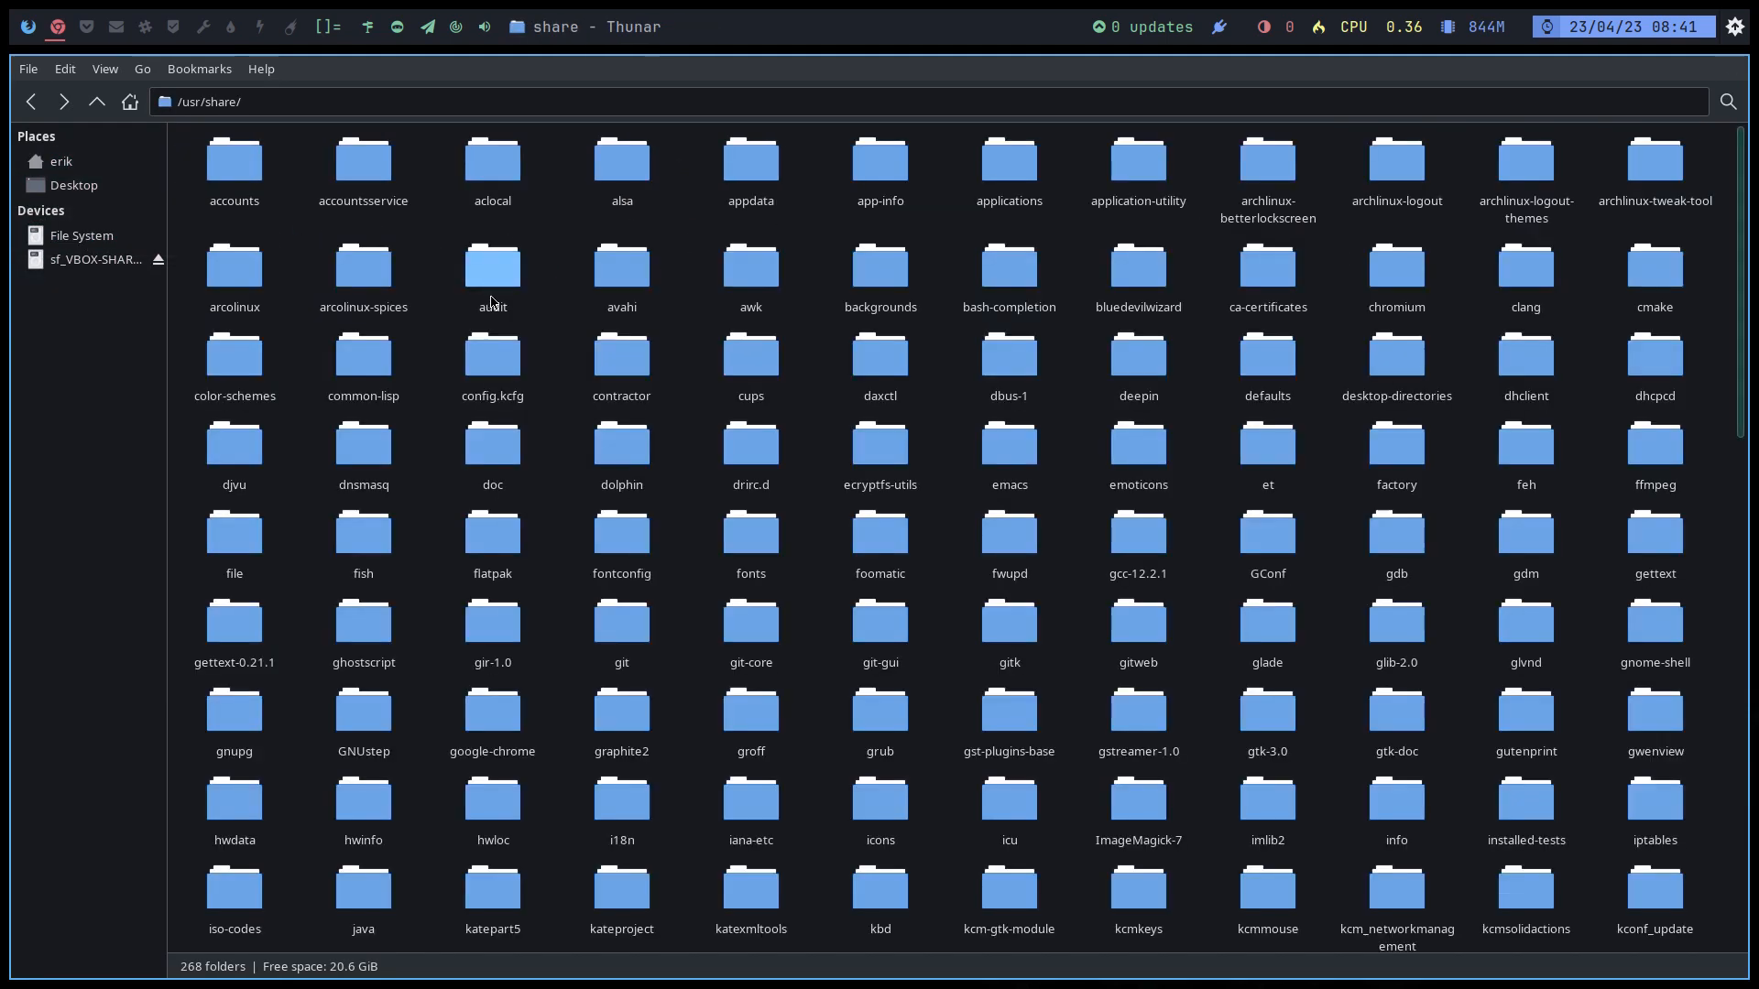
pyautogui.write('icons')
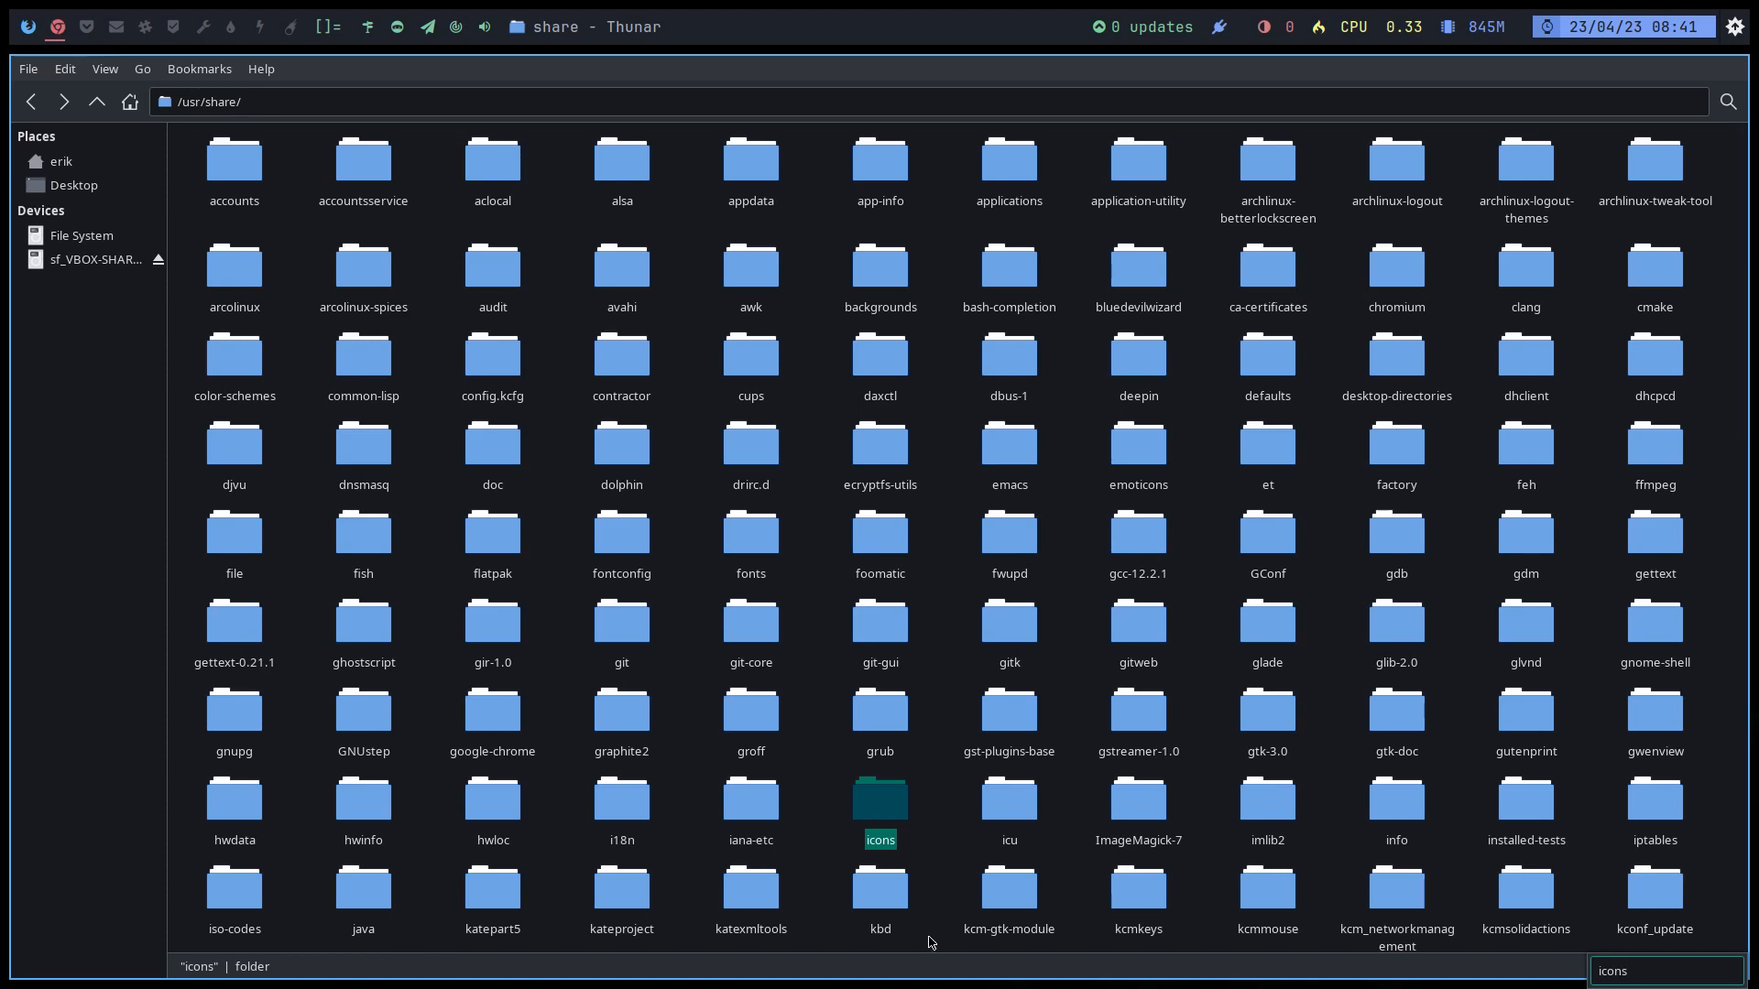
pyautogui.doubleClick(887, 805)
pyautogui.write('def')
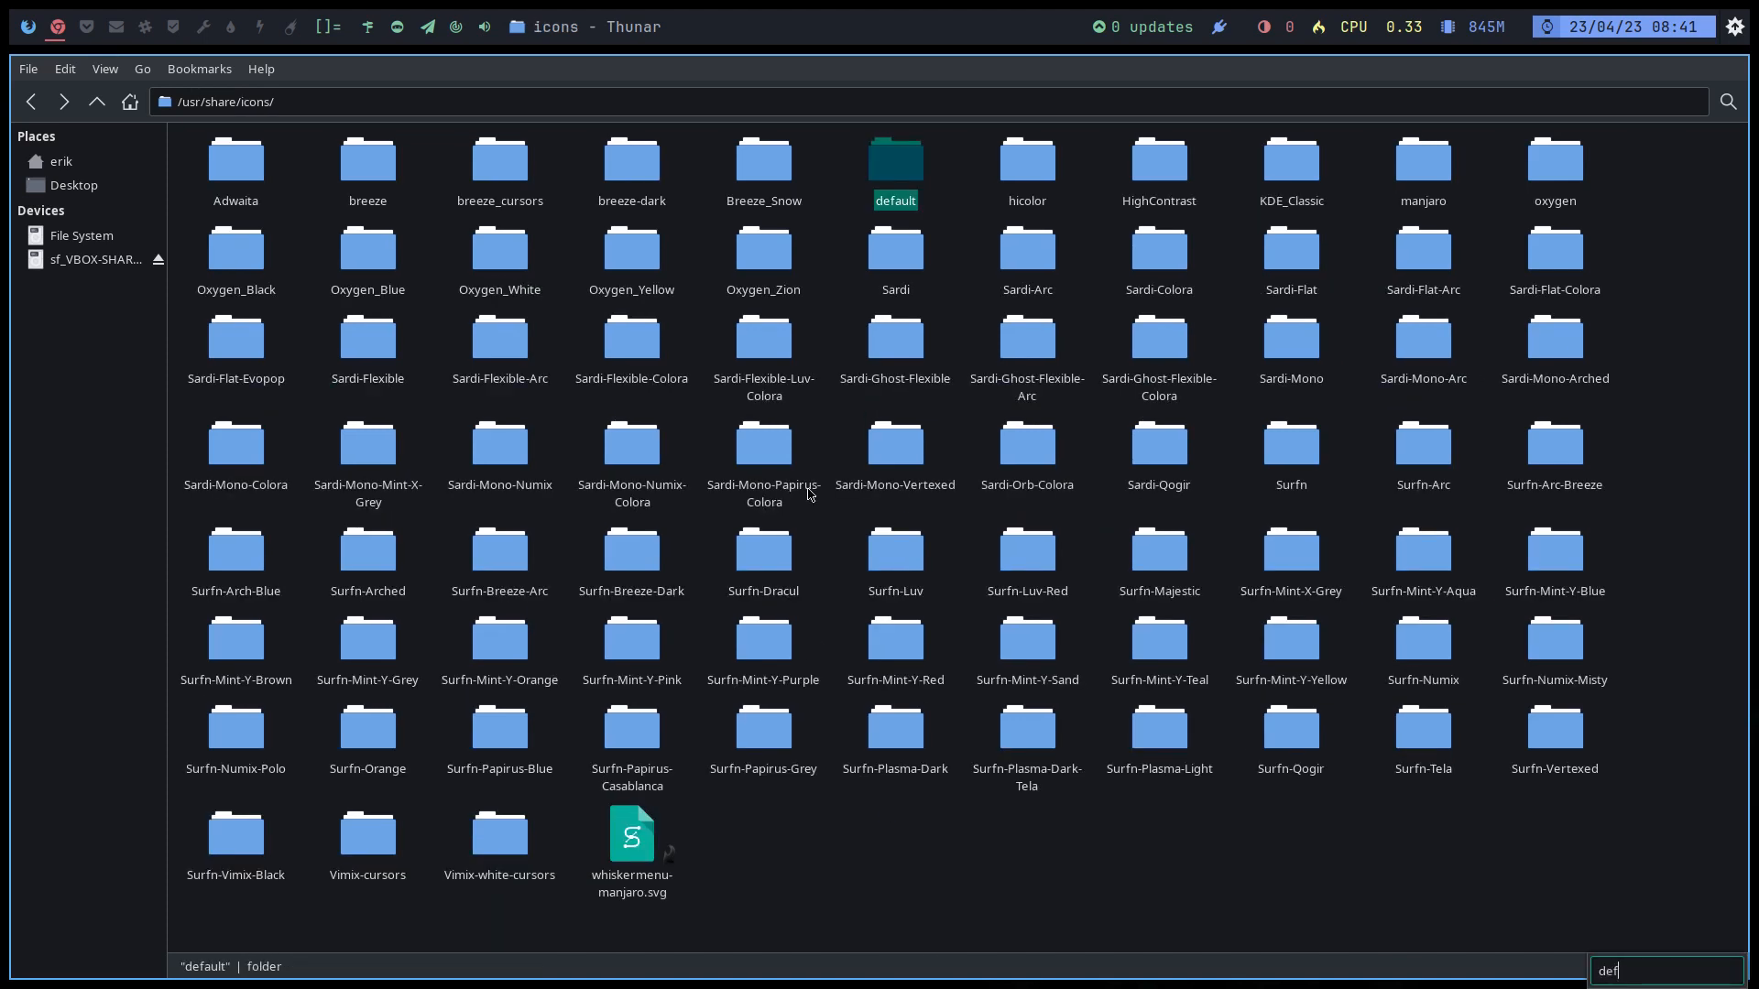
pyautogui.doubleClick(915, 176)
# Step: Open index.theme in KWrite, confirm it inherits Breeze_Snow, and close the editor
pyautogui.rightClick(215, 174)
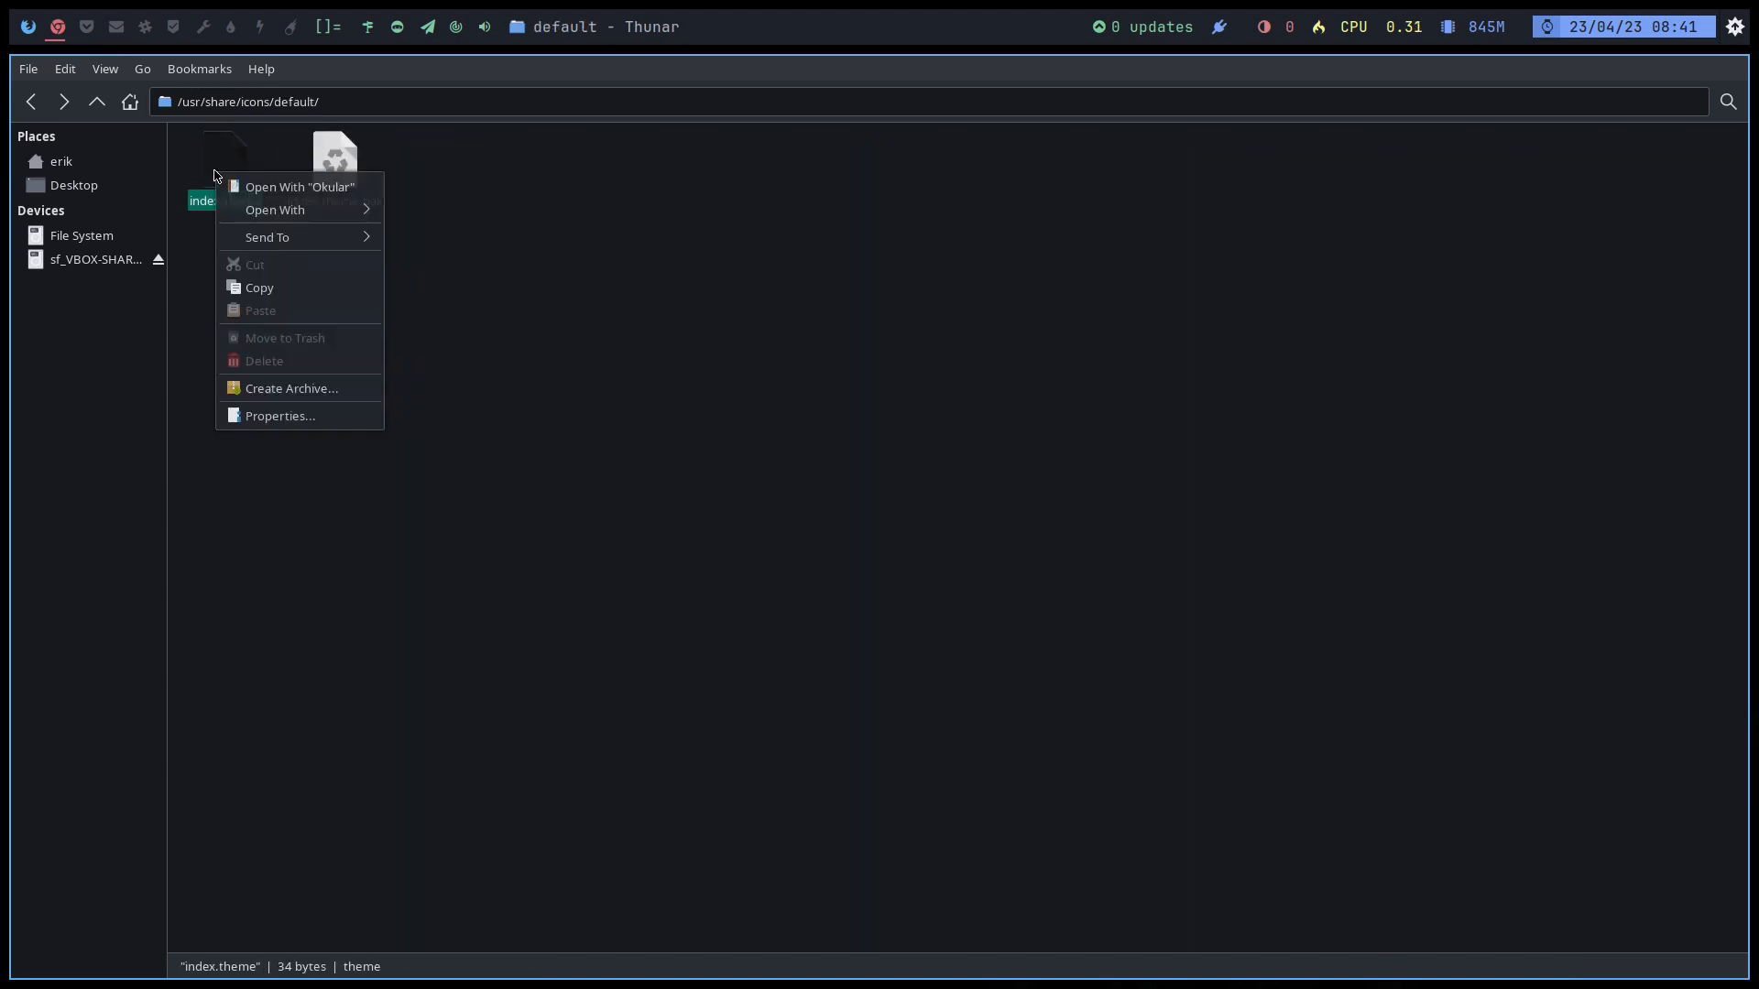
pyautogui.moveTo(326, 210)
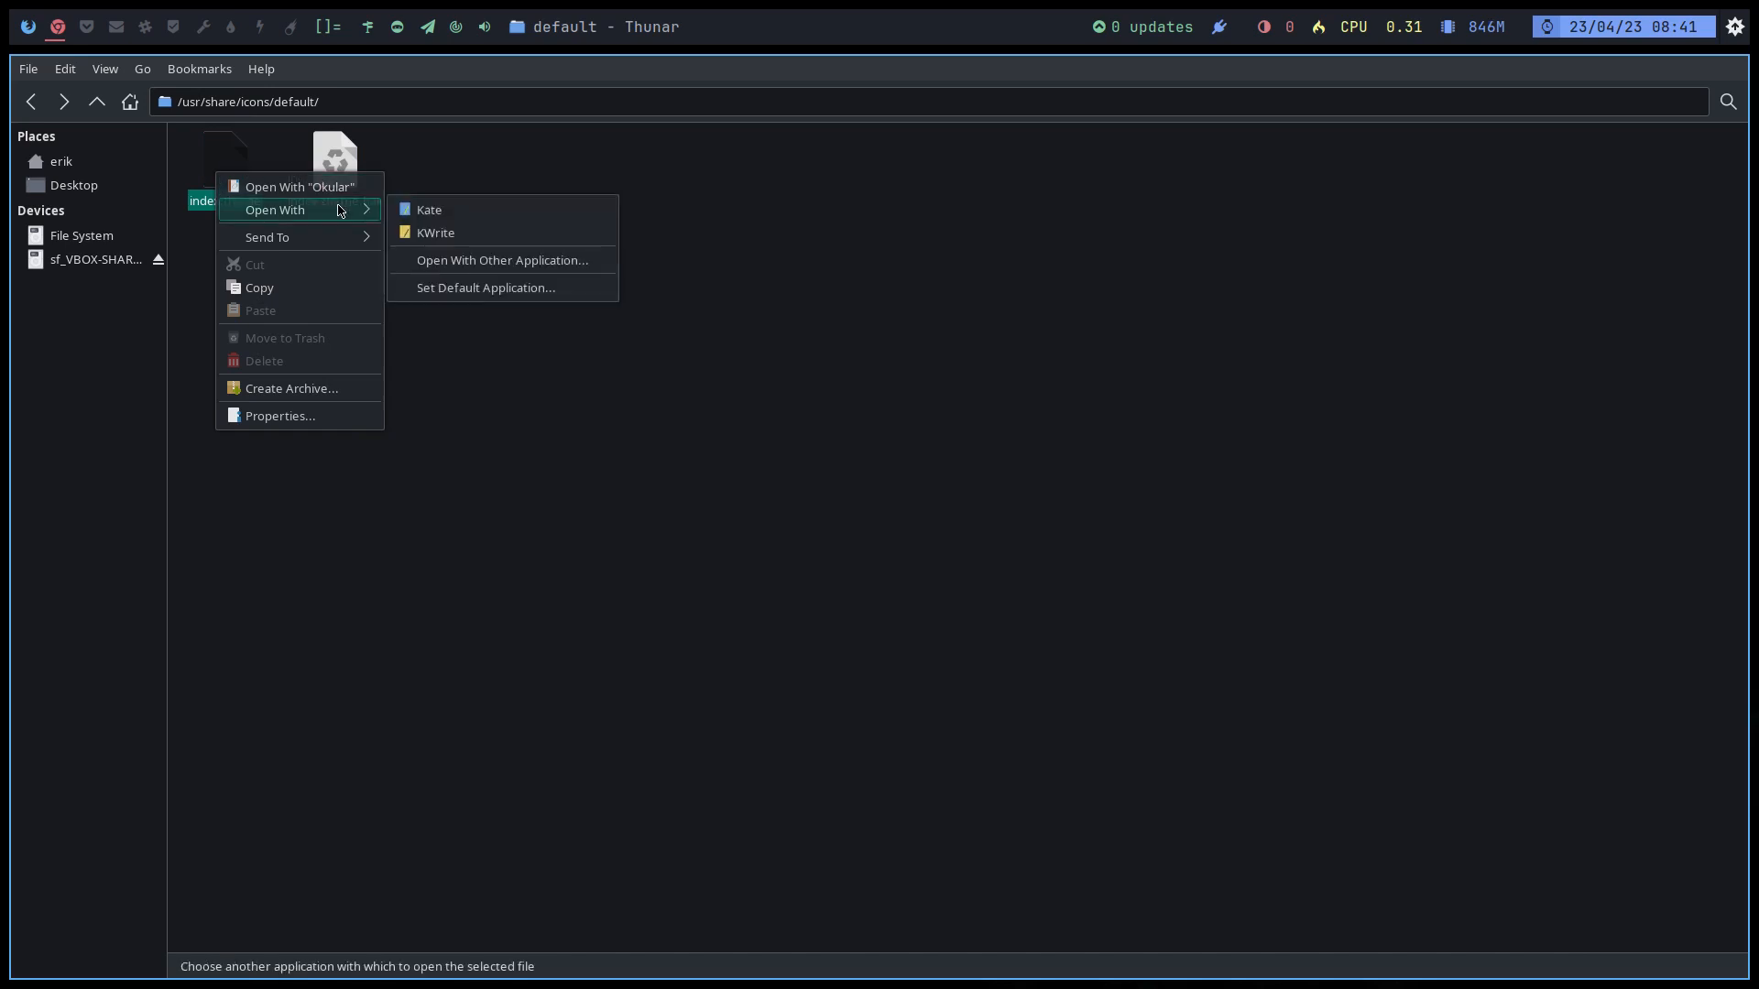
pyautogui.click(428, 233)
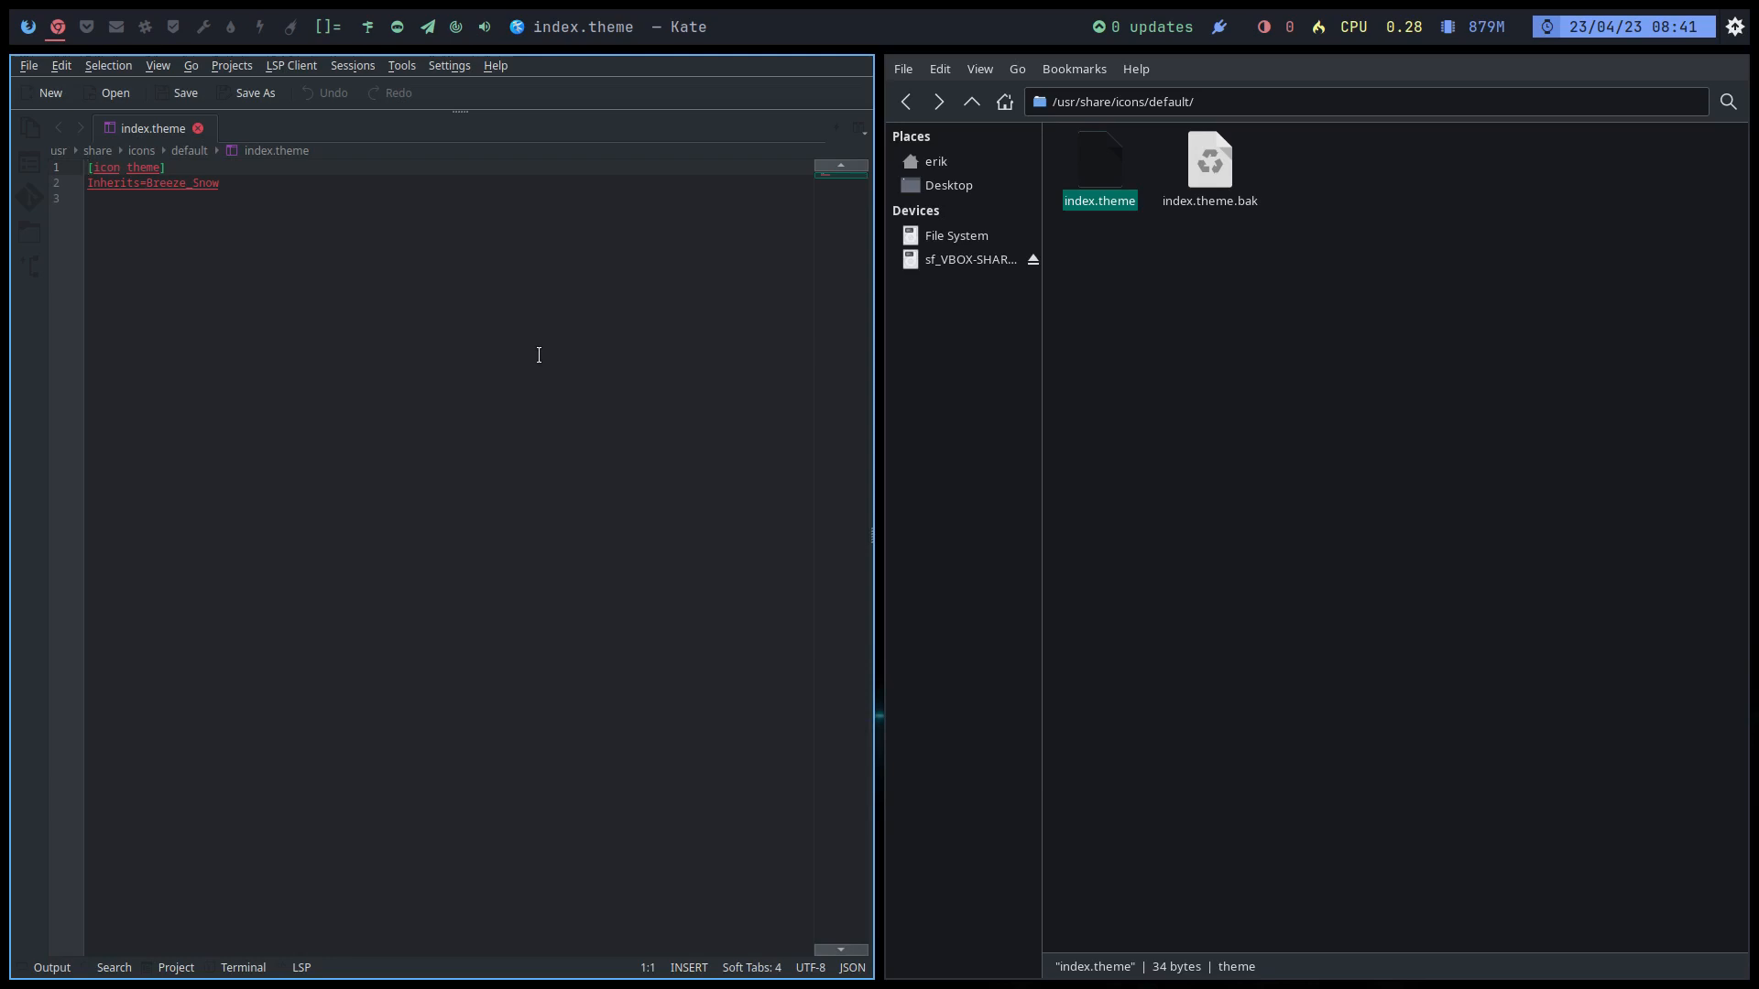
pyautogui.click(266, 317)
pyautogui.press('super+q')
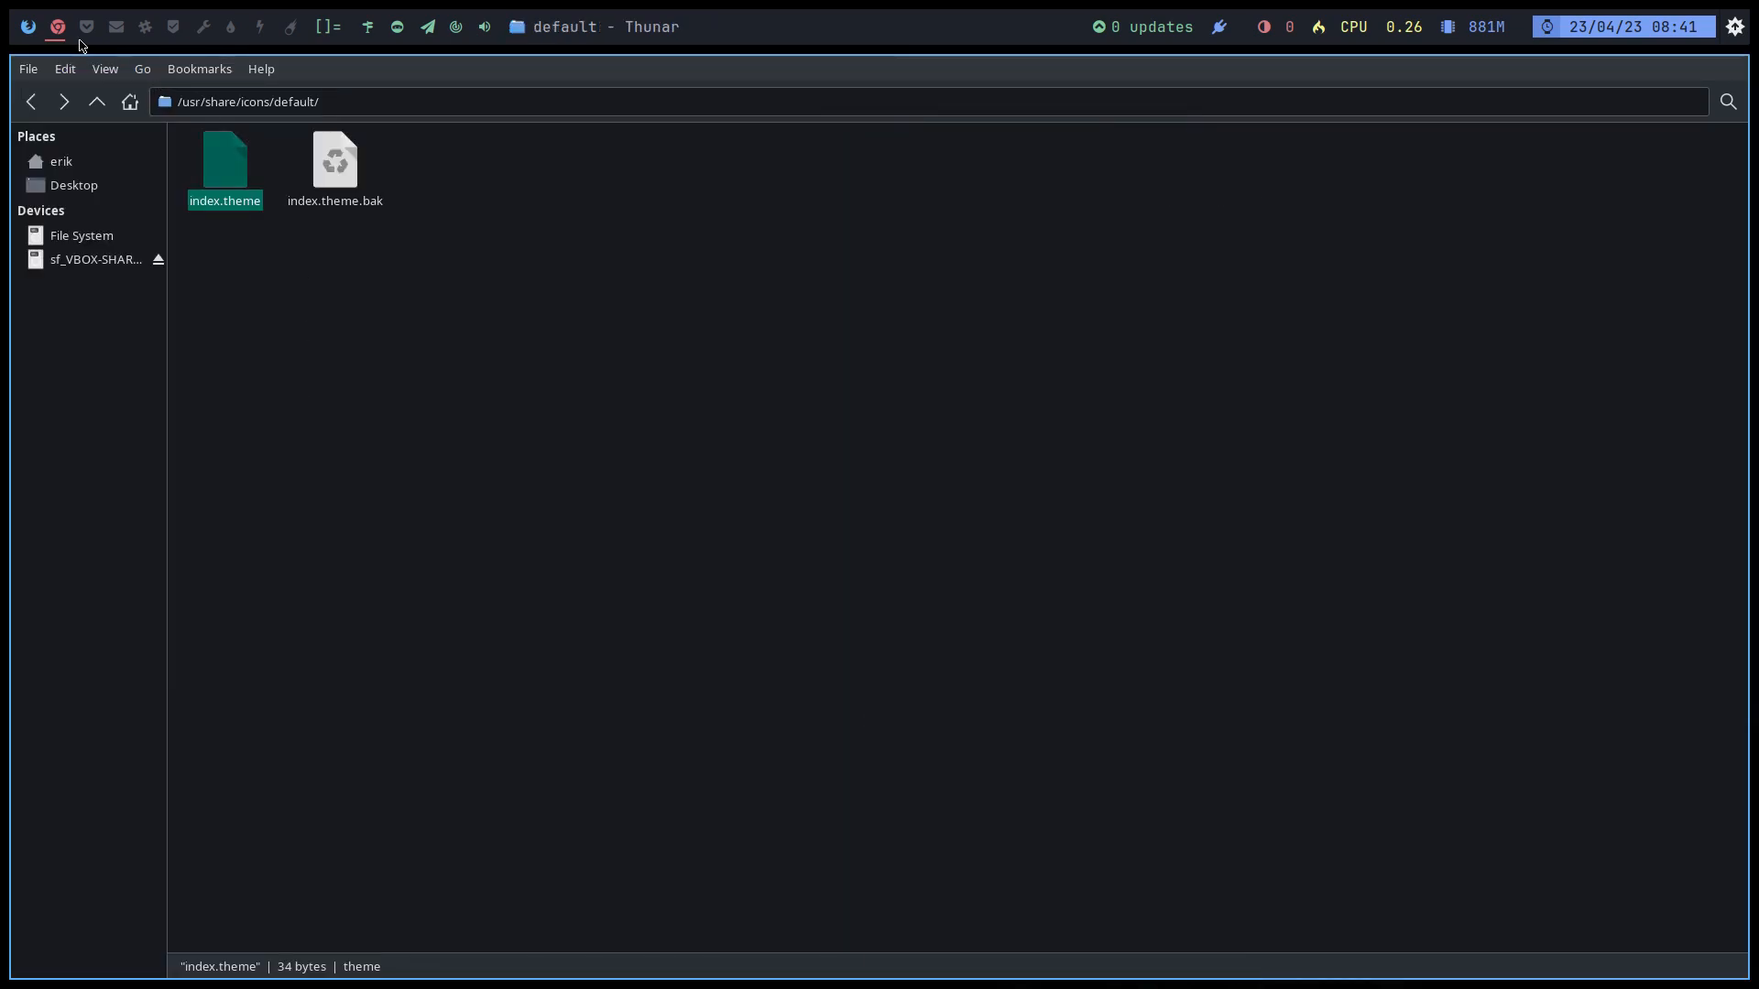
# Step: Highlight the .clear() AttributeError in the tweak tool's traceback
pyautogui.click(29, 31)
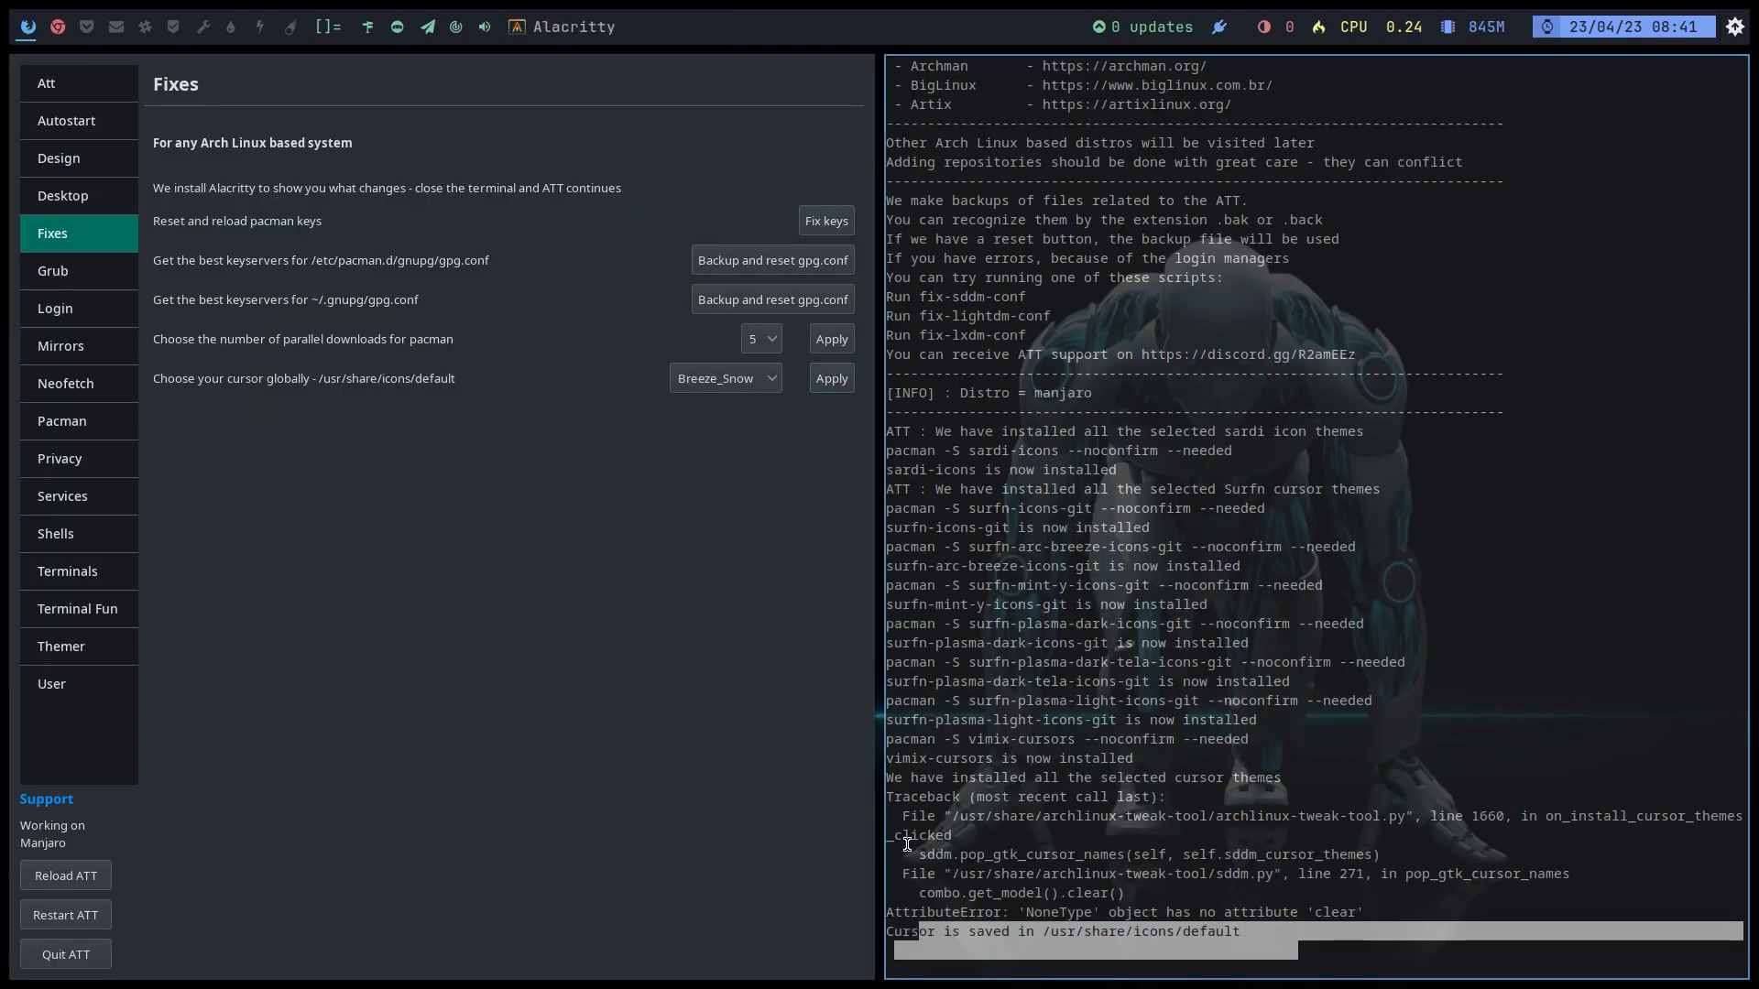
pyautogui.moveTo(1056, 891); pyautogui.dragTo(1185, 946)
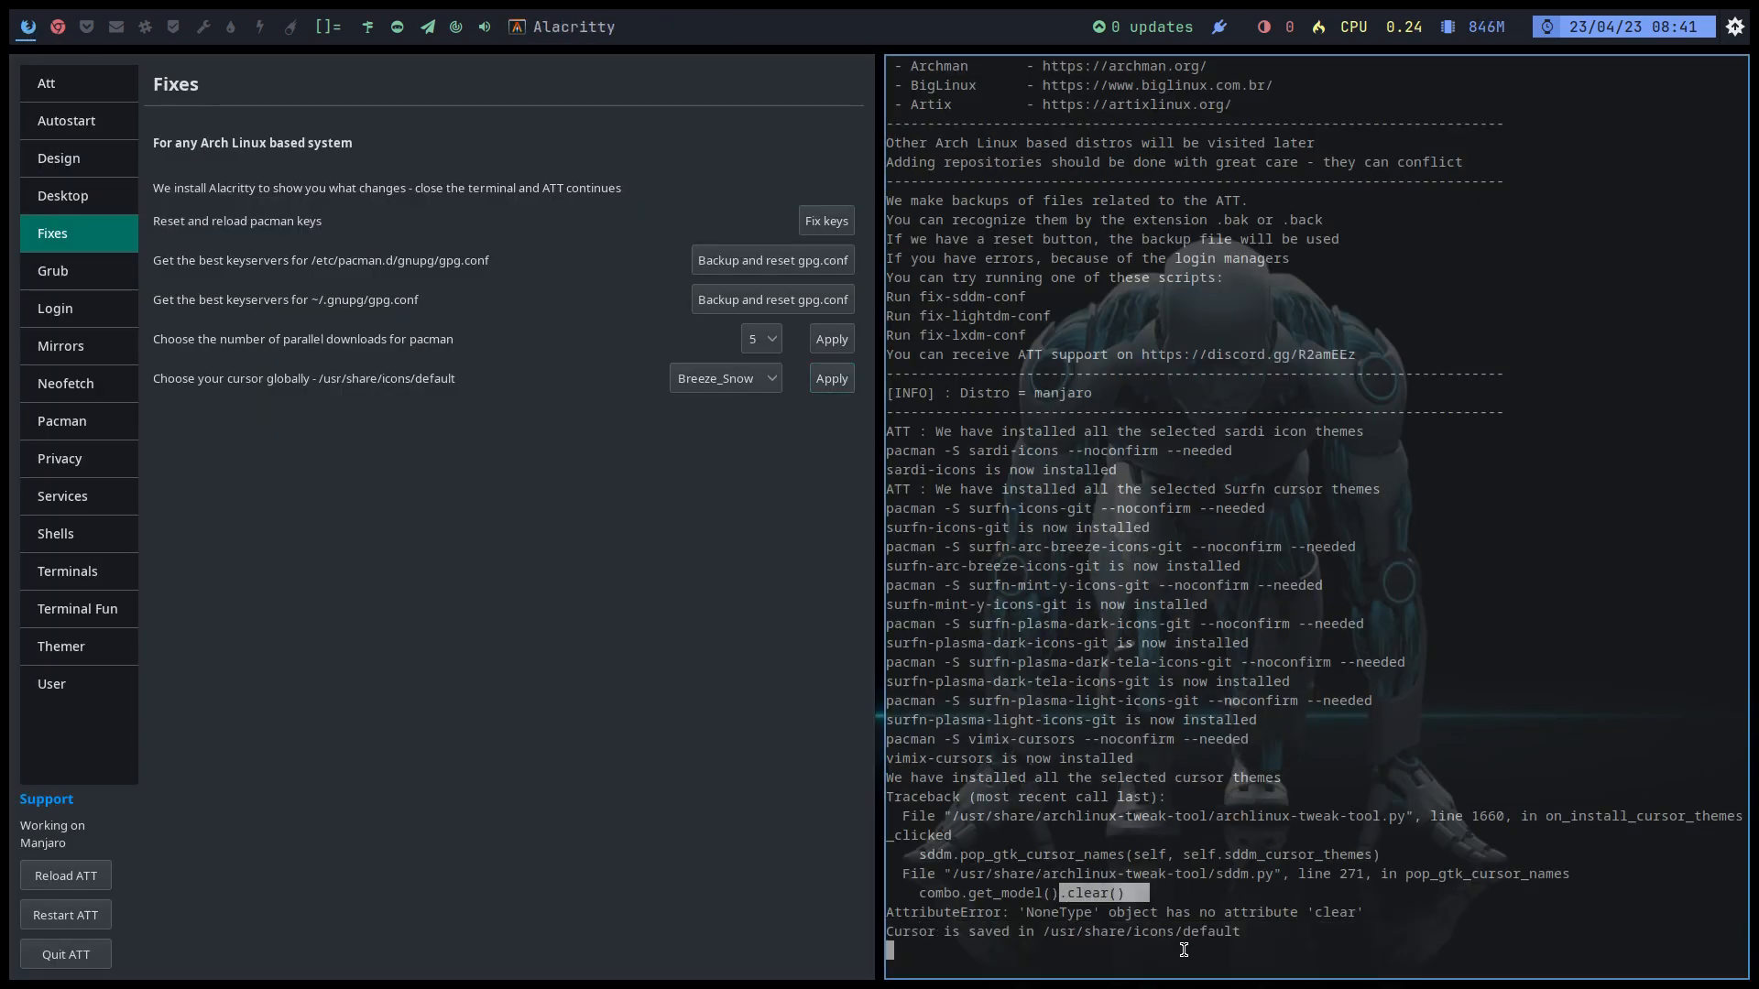
pyautogui.moveTo(1315, 912); pyautogui.dragTo(1418, 913)
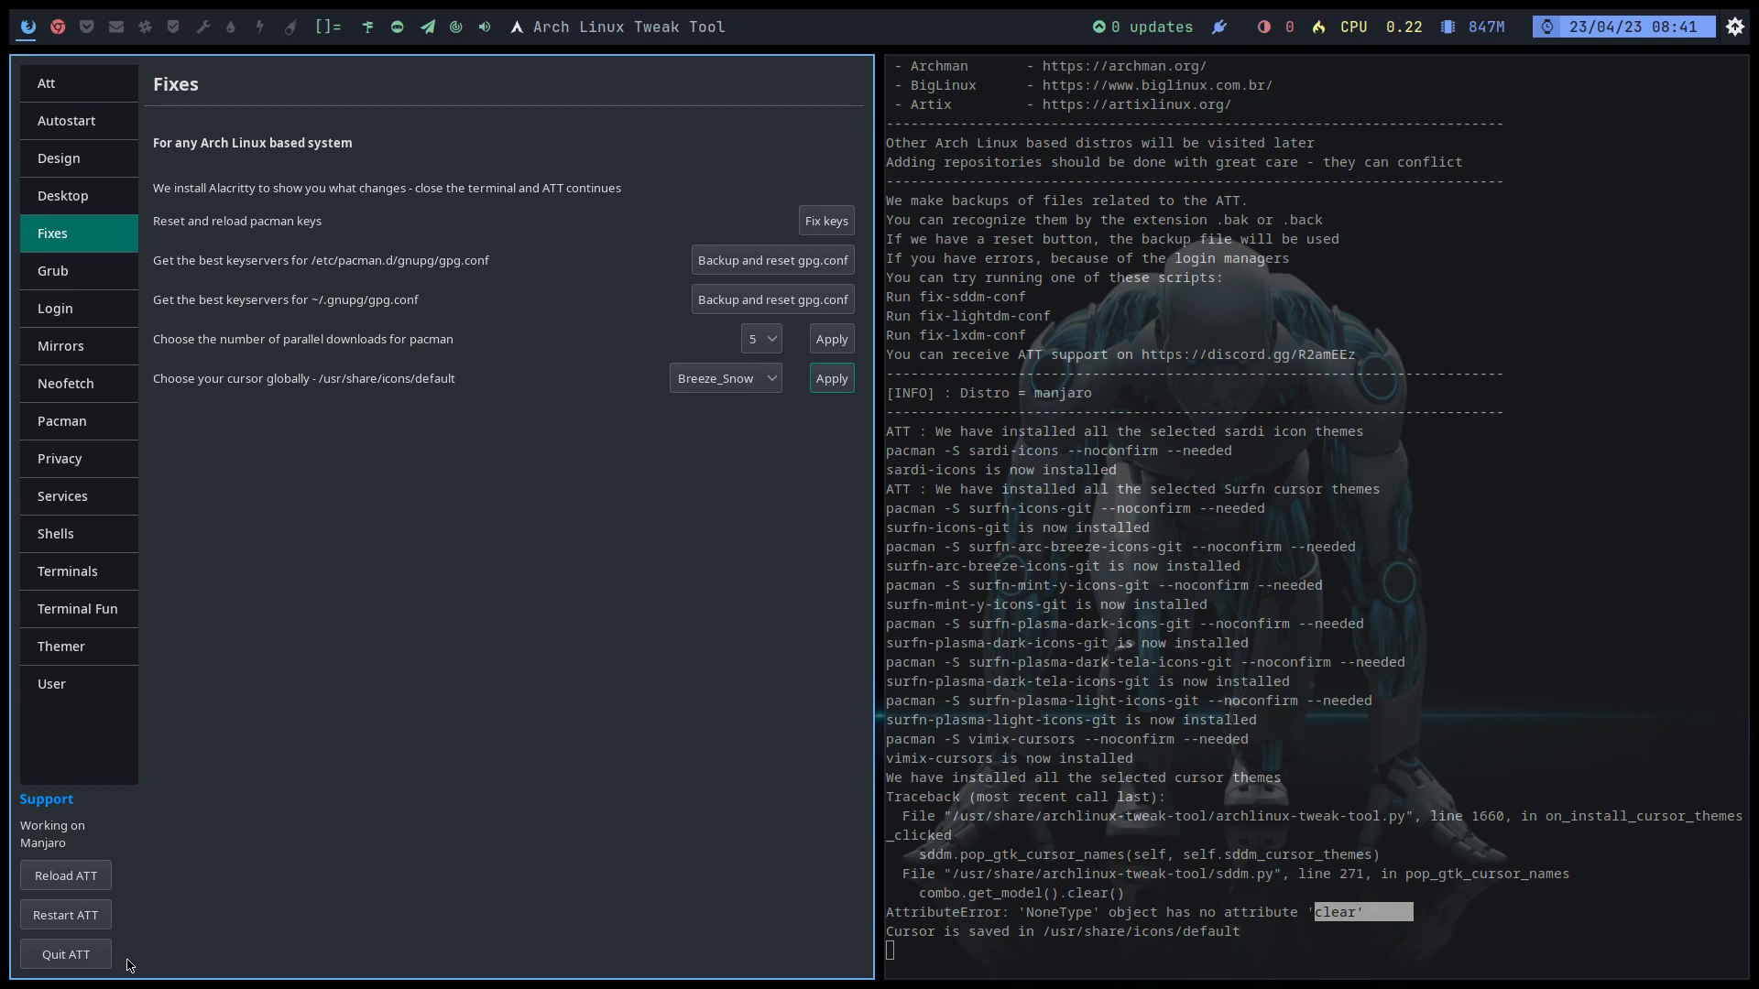
# Step: Quit the tweak tool and relaunch it with att, authenticating as administrator
pyautogui.click(79, 959)
pyautogui.write('att')
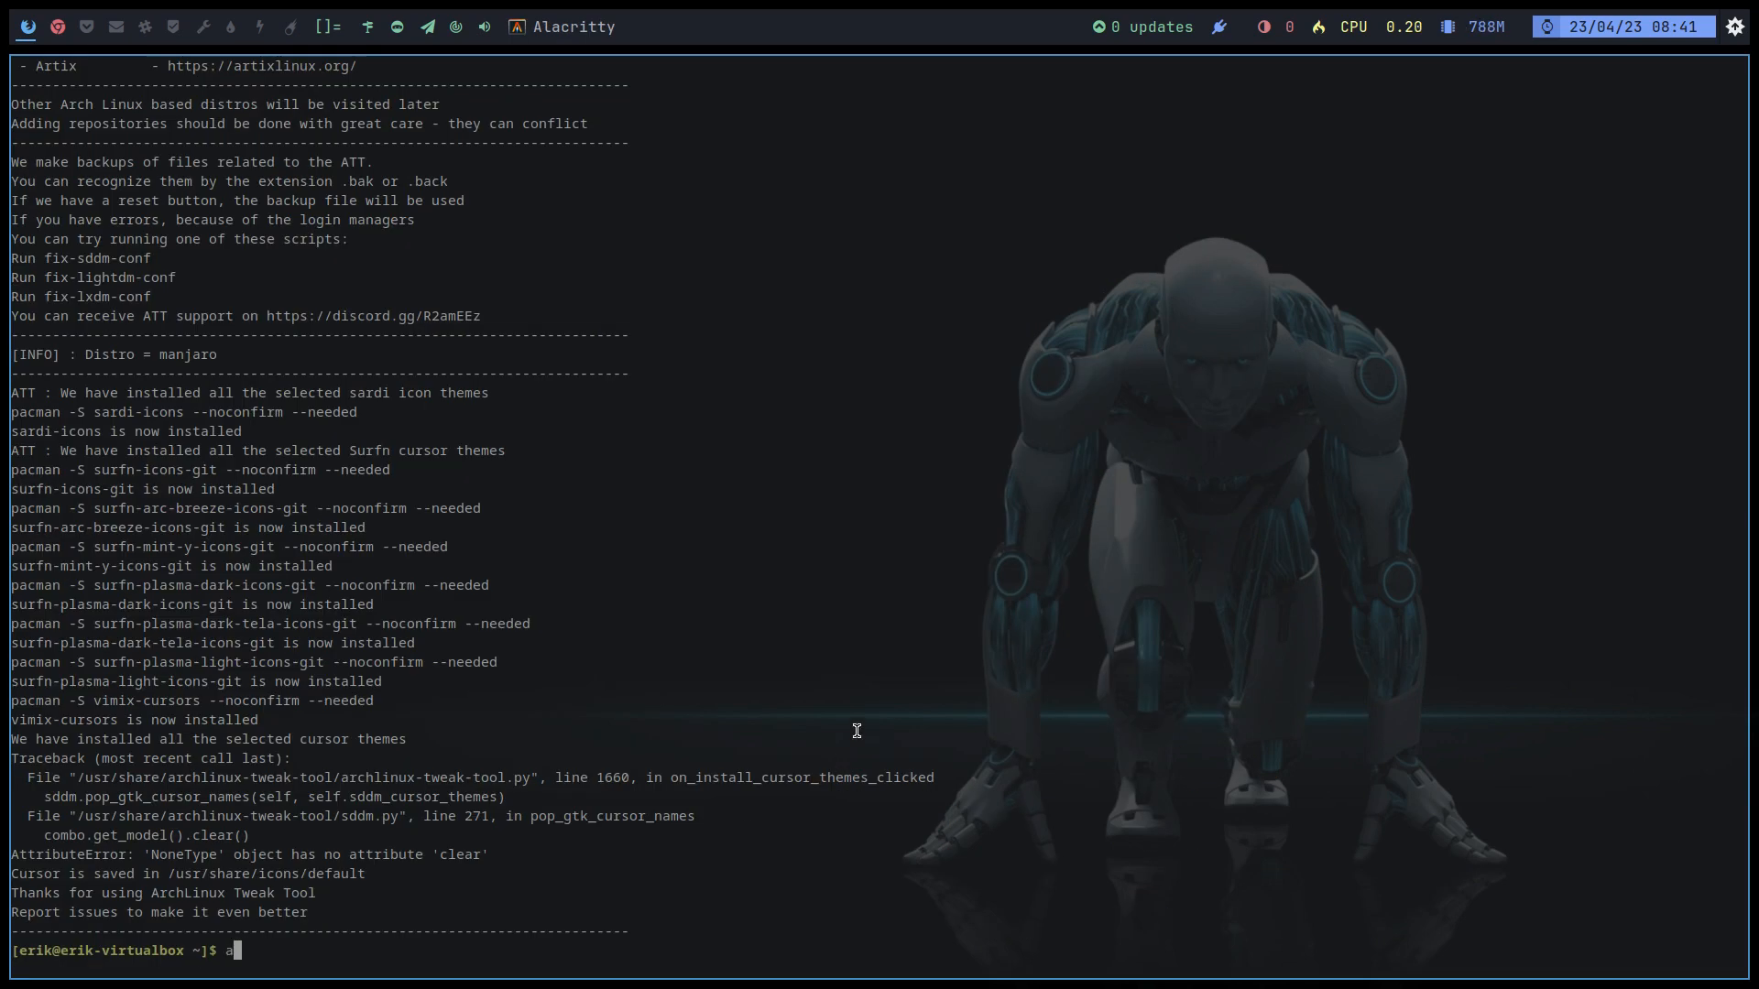
pyautogui.press('Return')
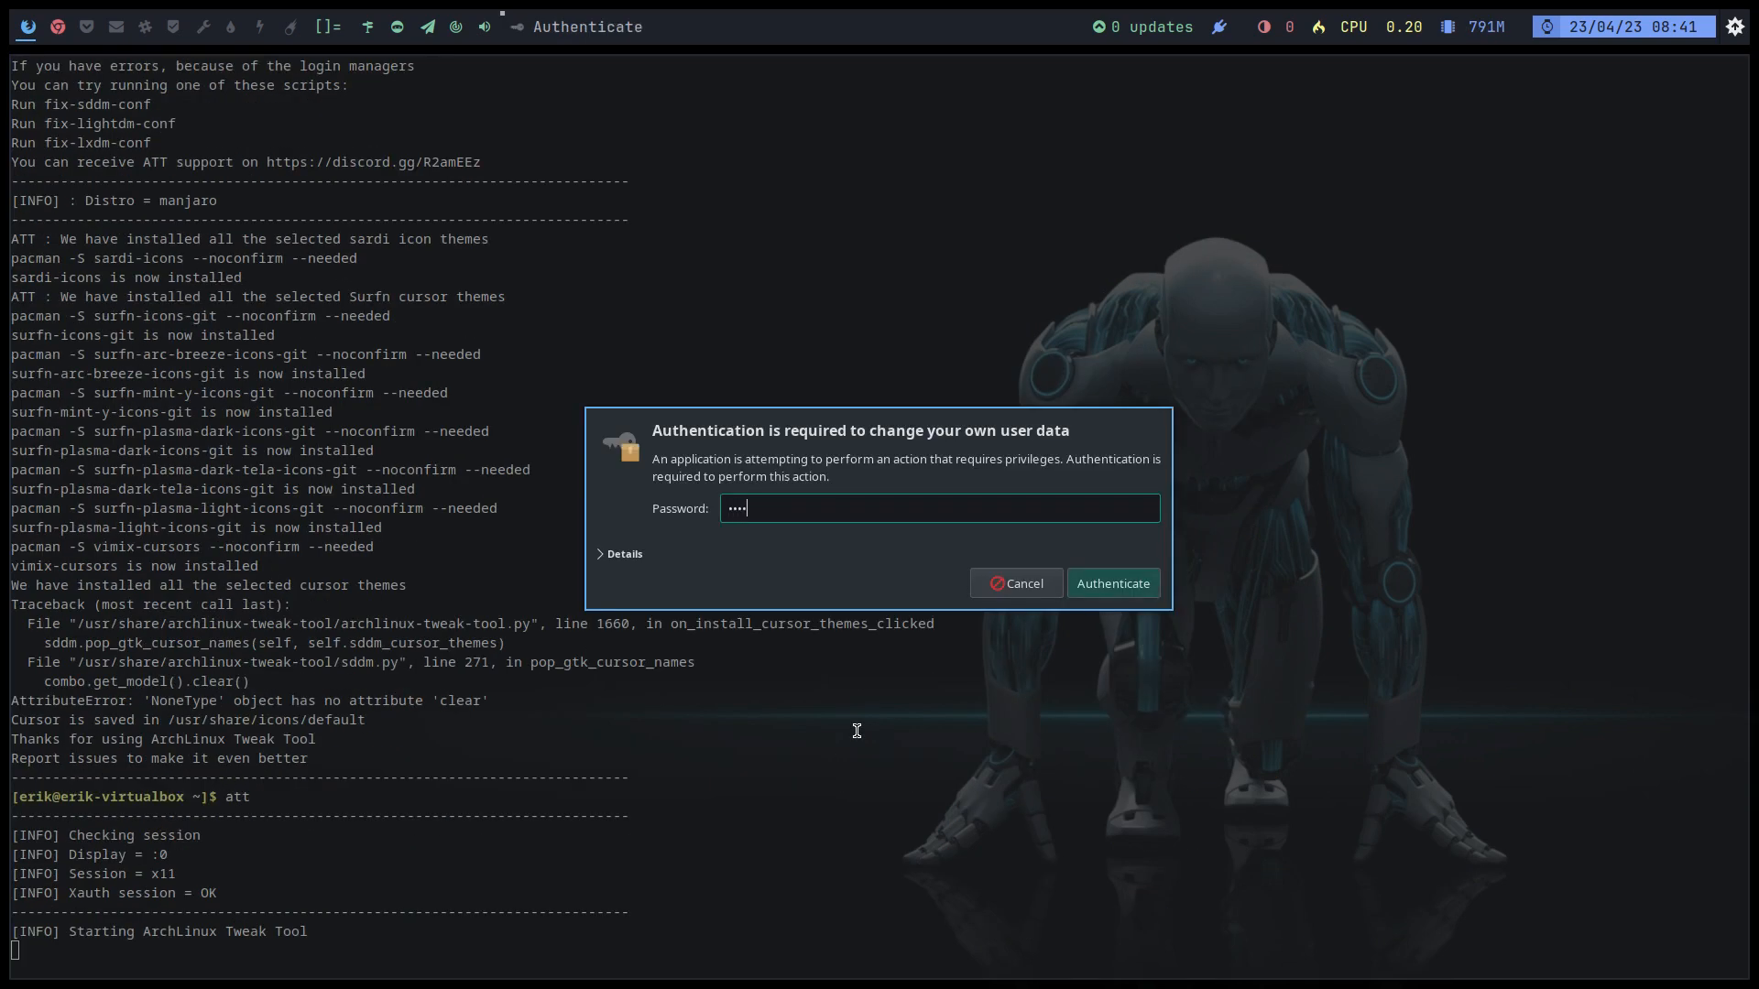
pyautogui.press('Return')
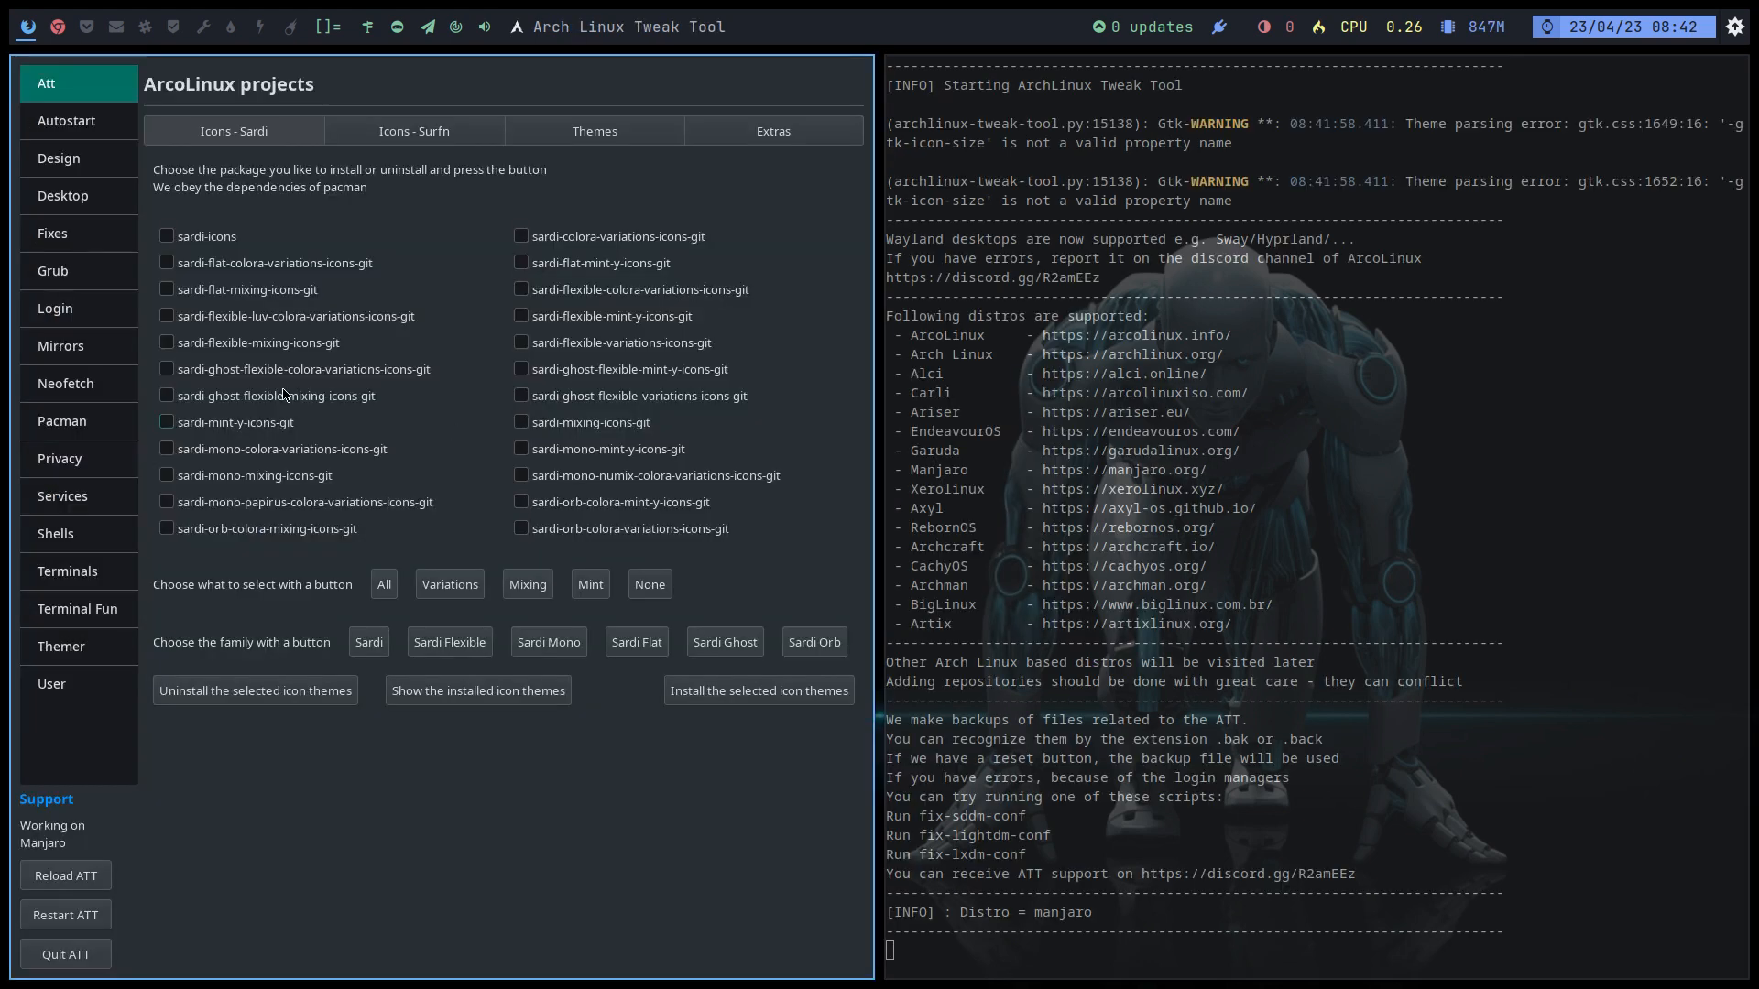
# Step: On Fixes, try KDE_Classic as the global cursor, then re-save Breeze_Snow
pyautogui.click(92, 236)
pyautogui.click(832, 379)
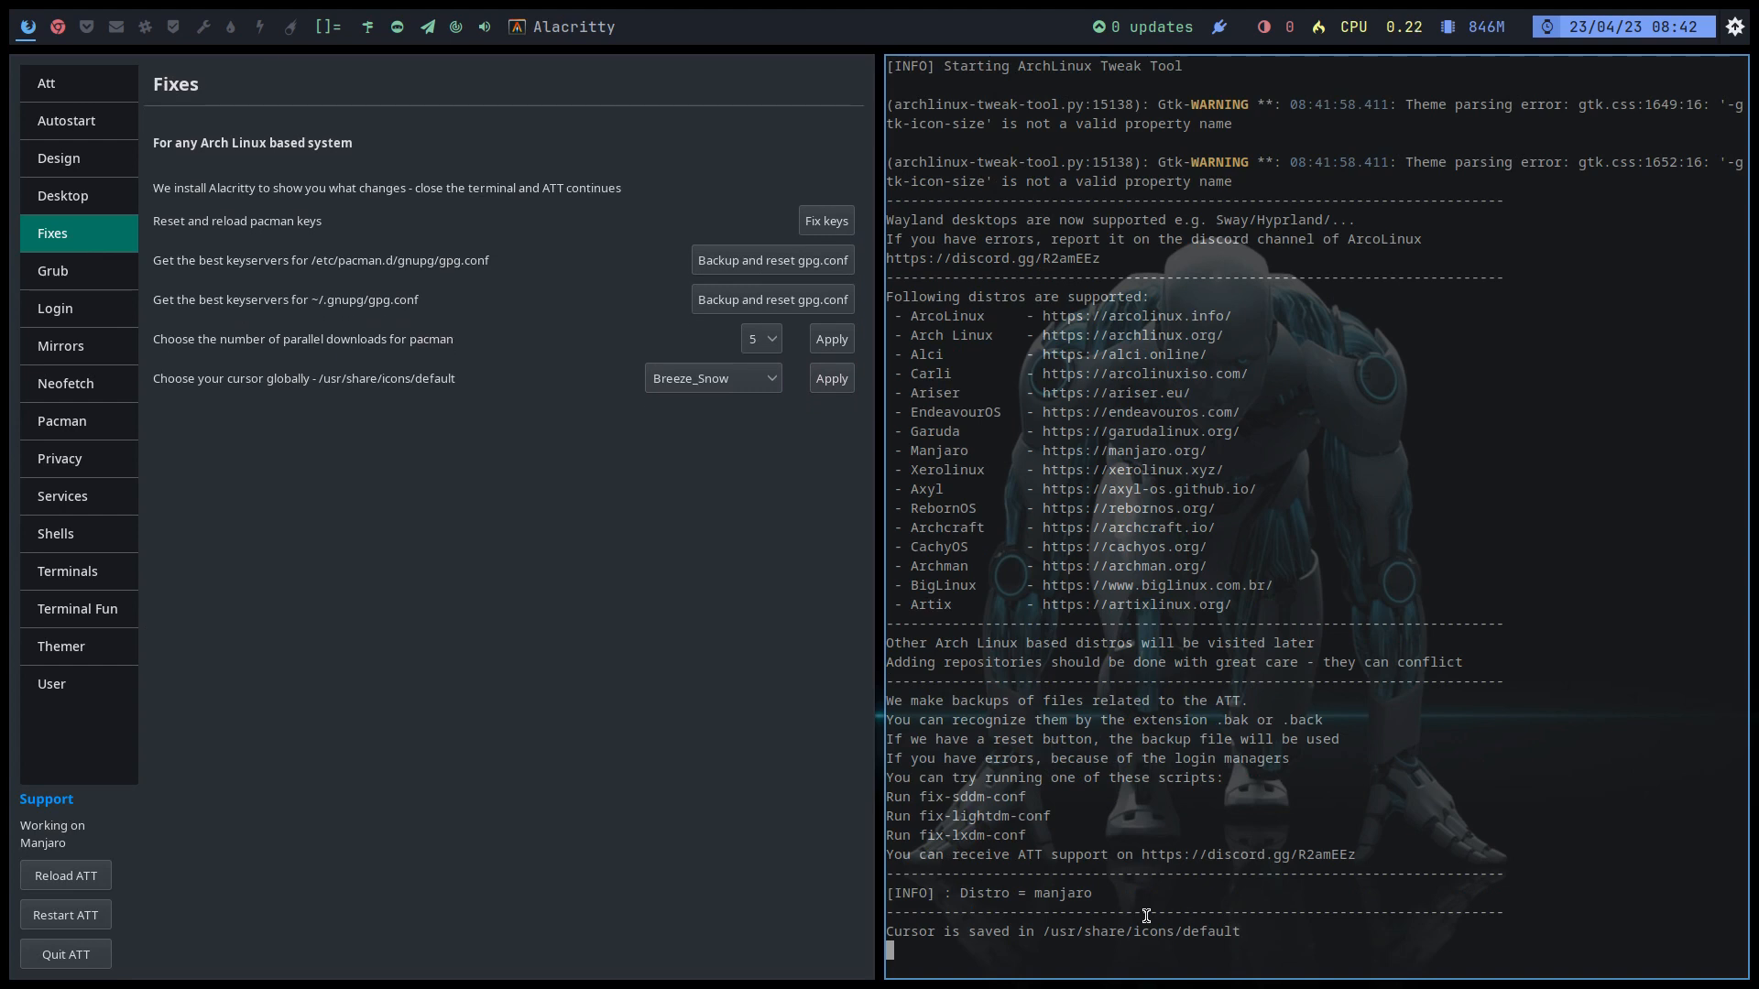
pyautogui.click(722, 384)
pyautogui.click(710, 405)
pyautogui.click(836, 396)
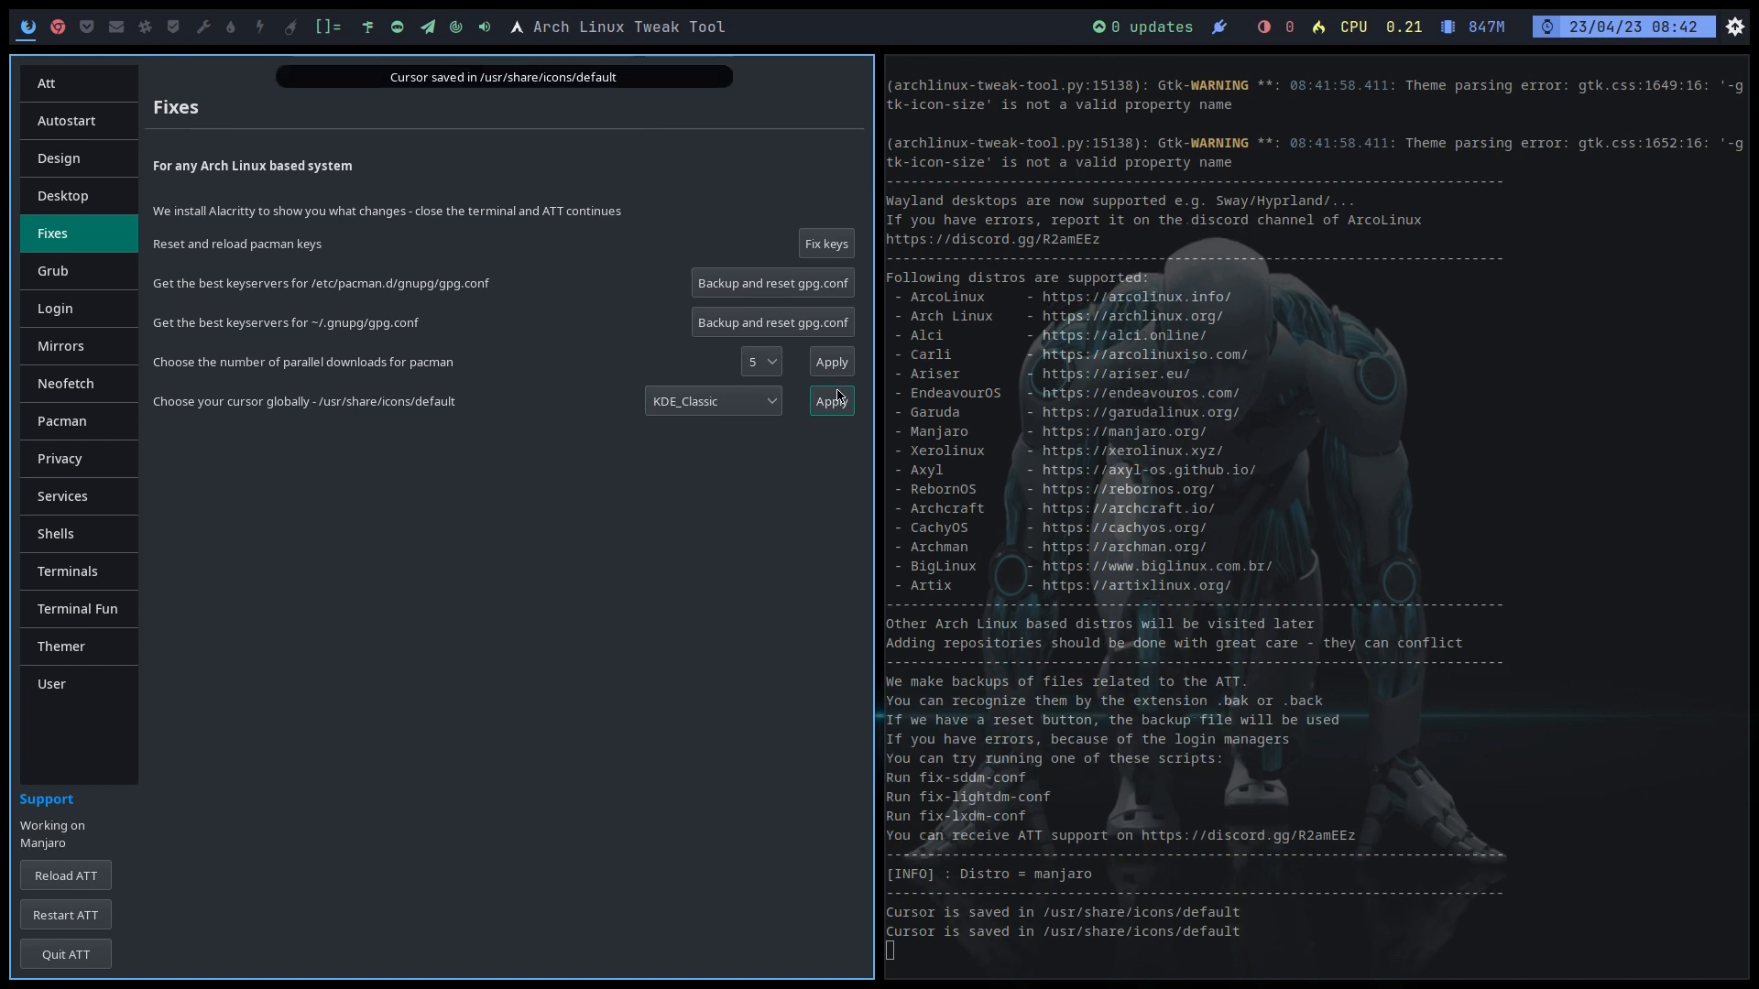
pyautogui.click(769, 400)
pyautogui.click(734, 383)
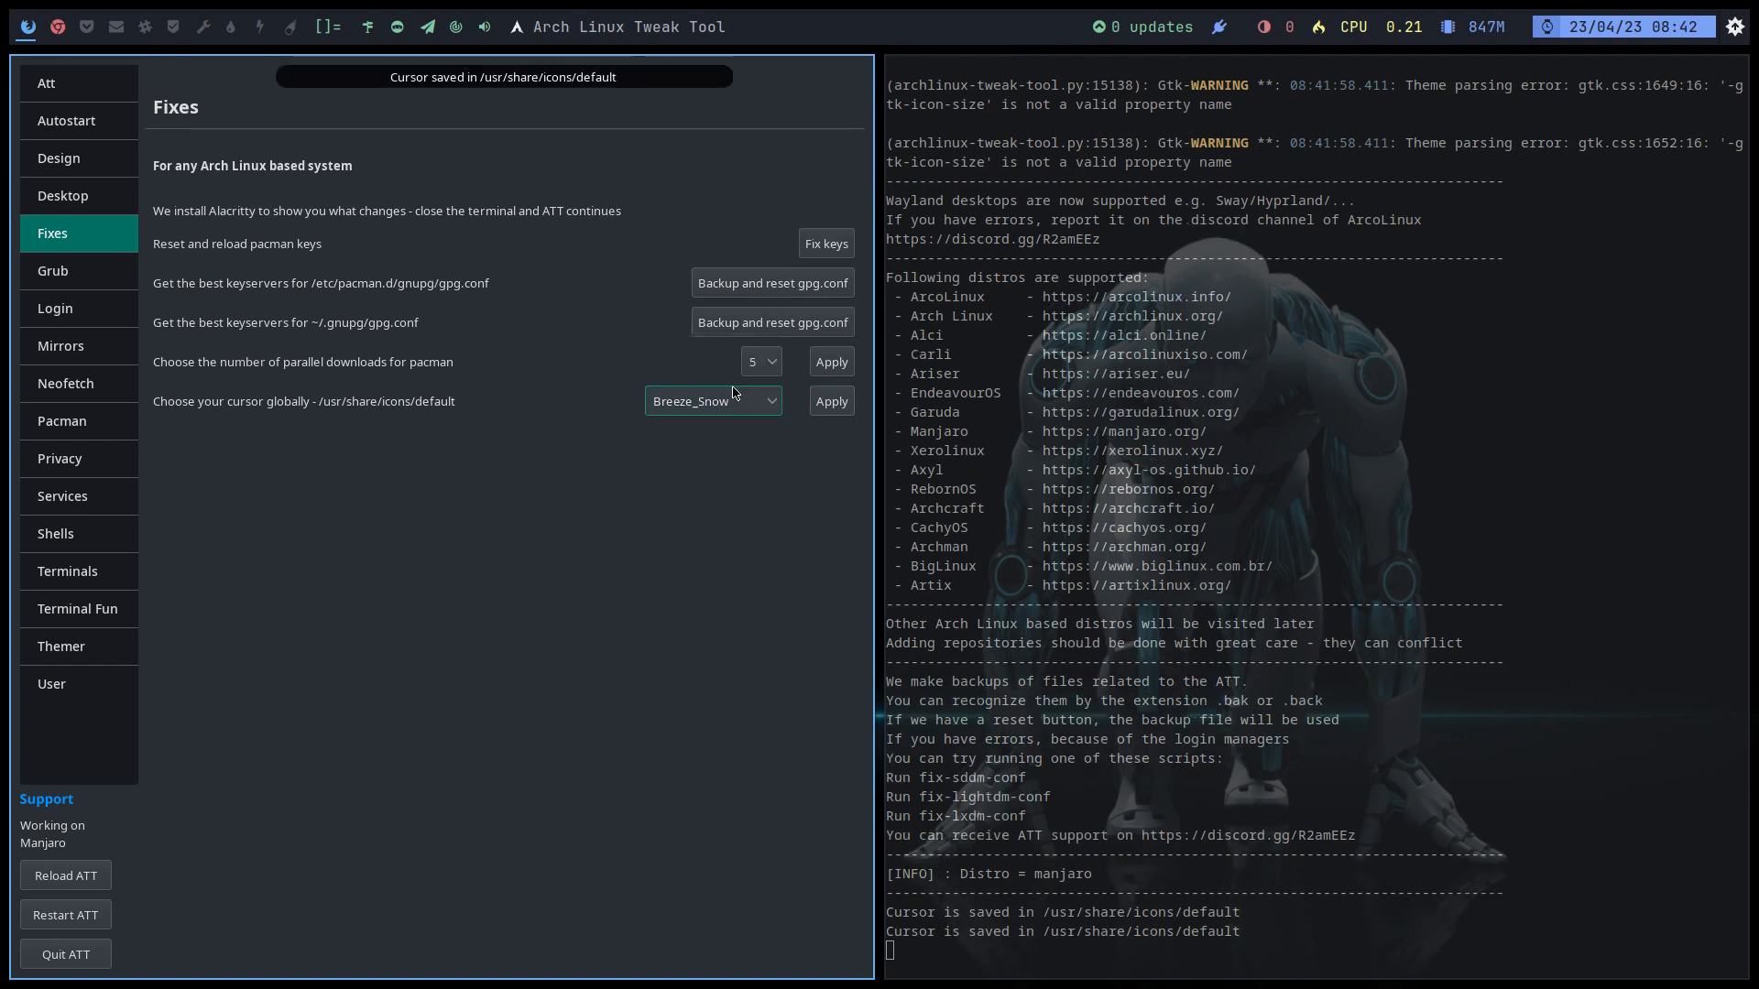
pyautogui.click(820, 404)
# Step: Browse the Grub, login manager, LXDM wallpaper and mirrorlist pages, then open Neofetch
pyautogui.click(121, 300)
pyautogui.click(107, 287)
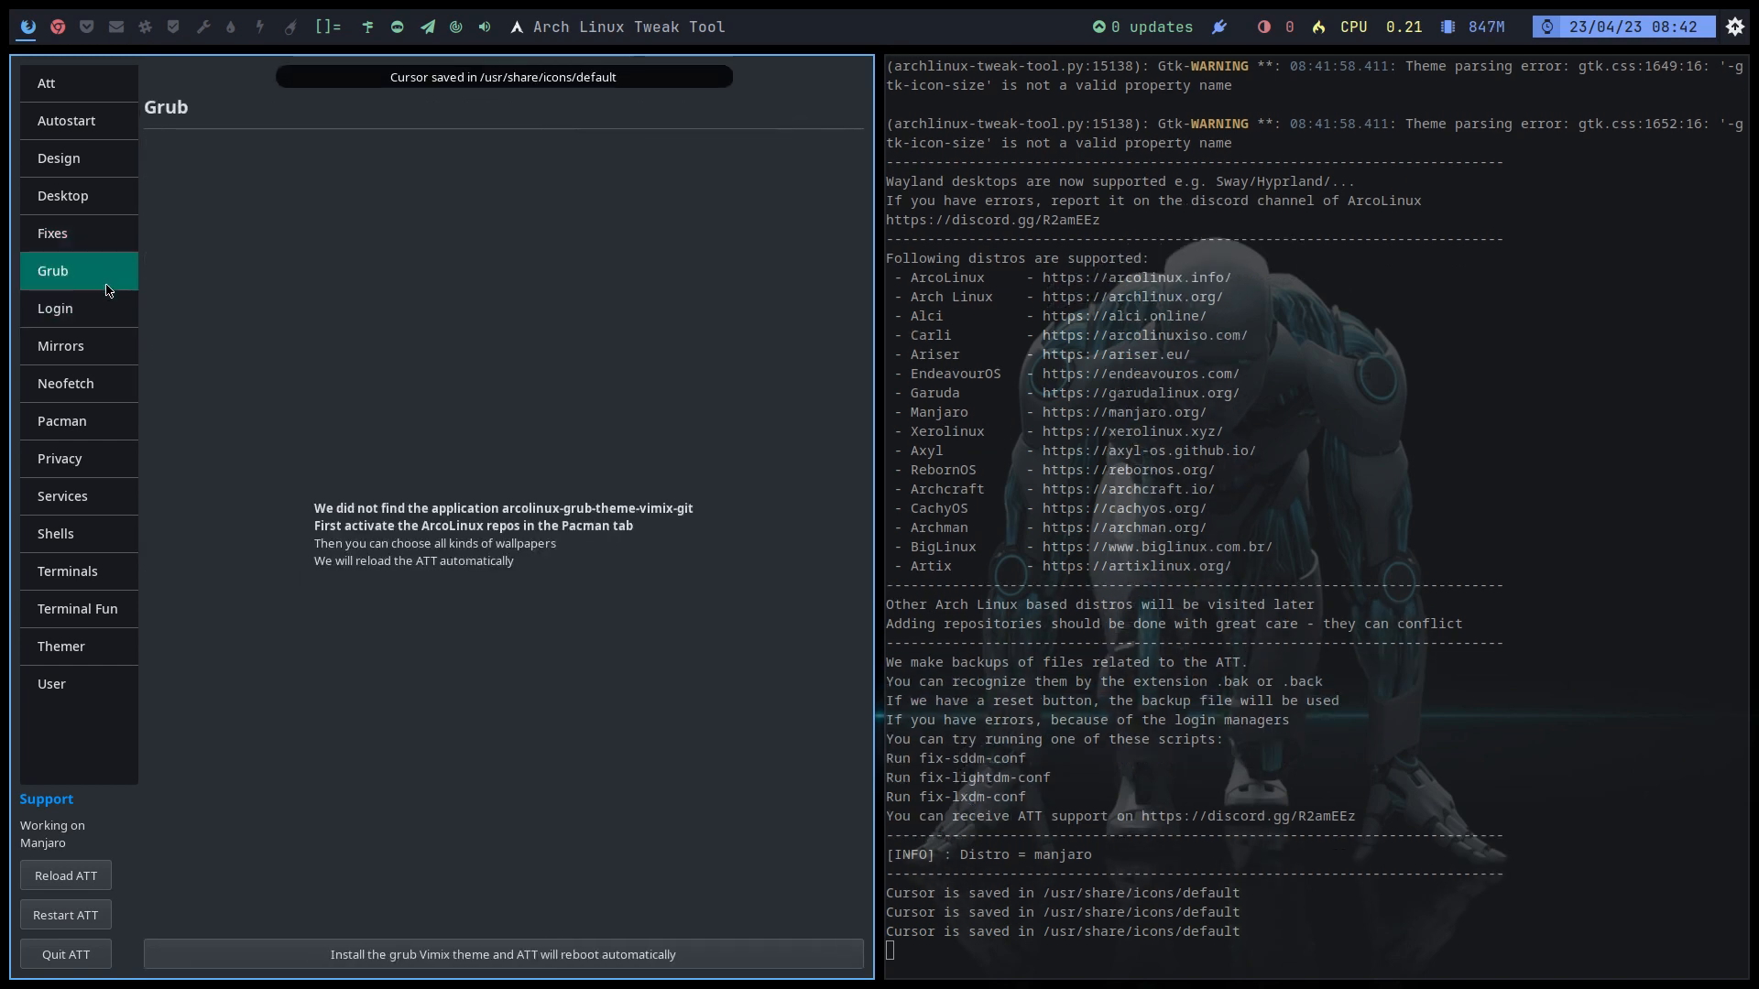
pyautogui.click(119, 314)
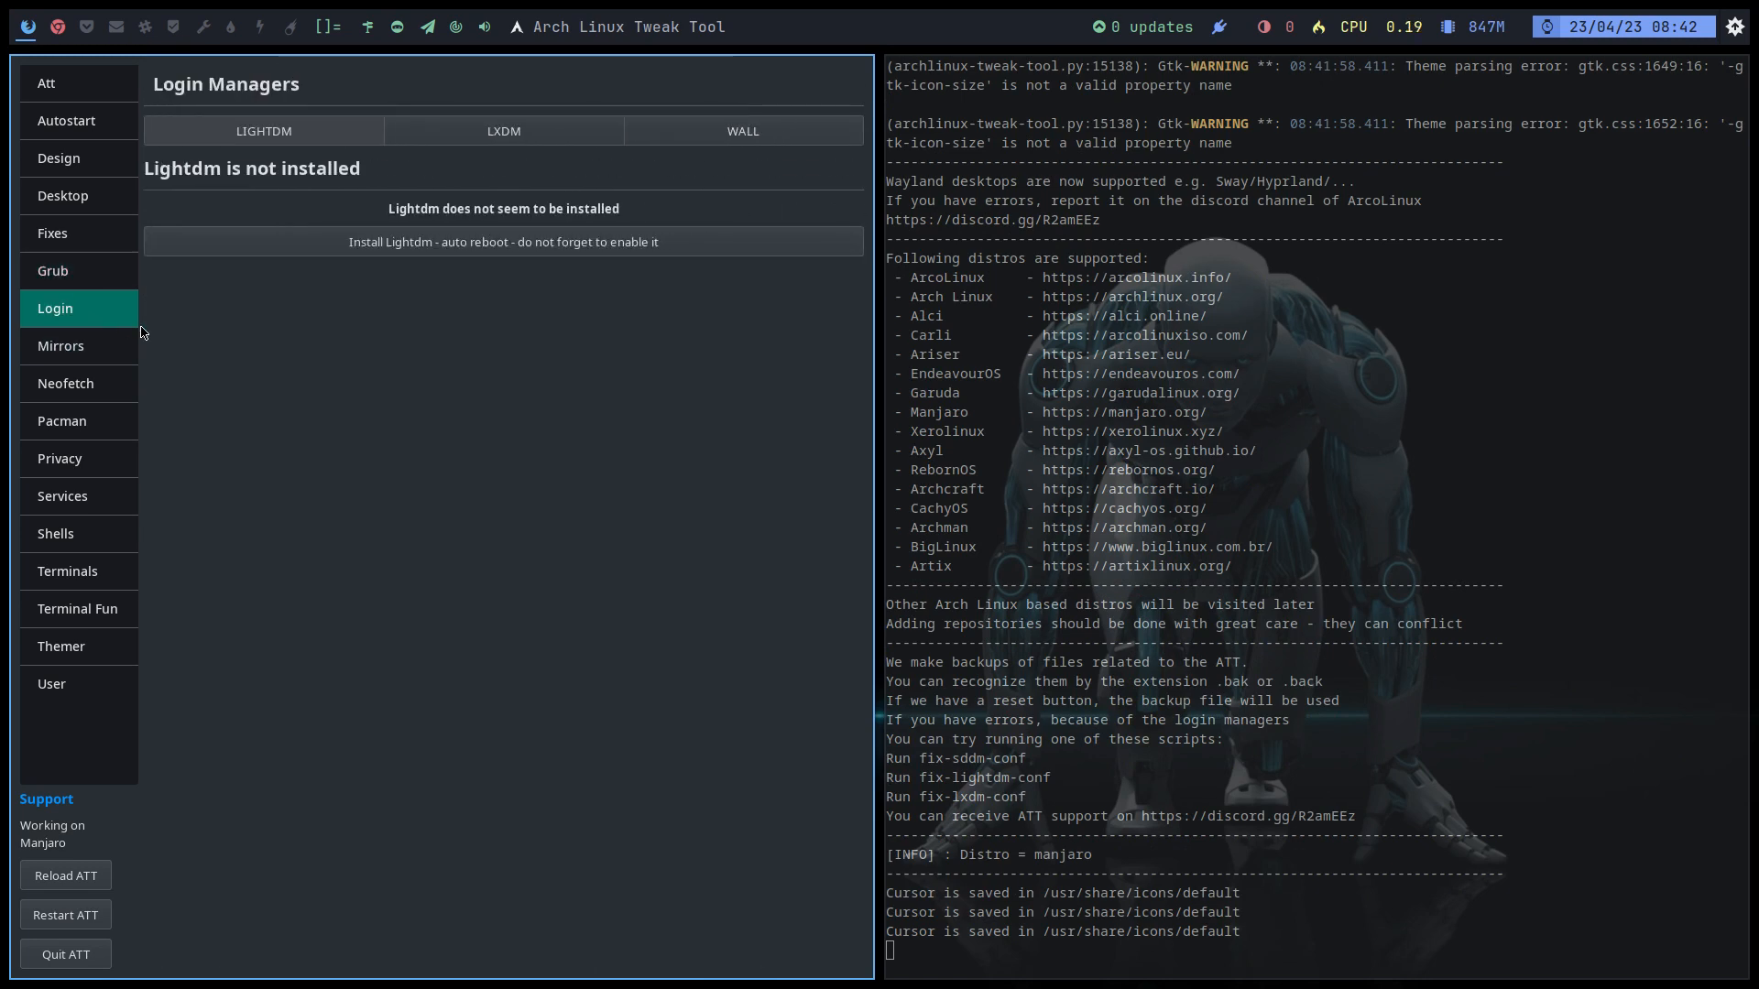
pyautogui.click(449, 135)
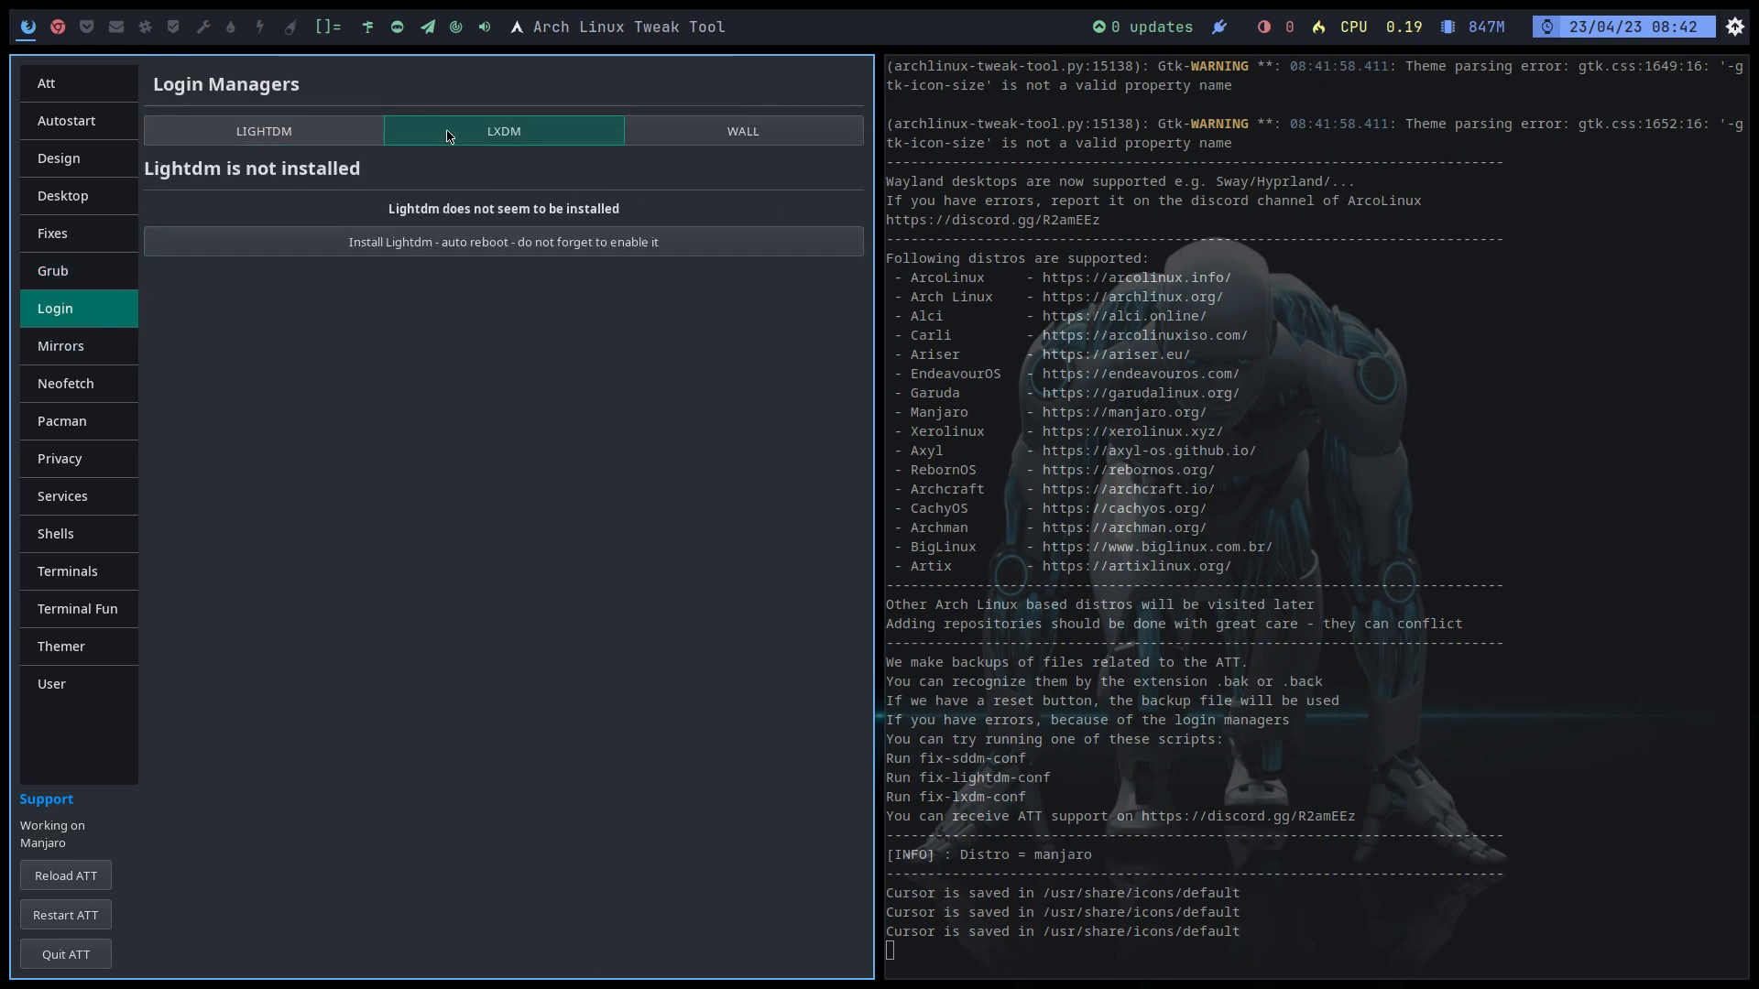
pyautogui.click(707, 138)
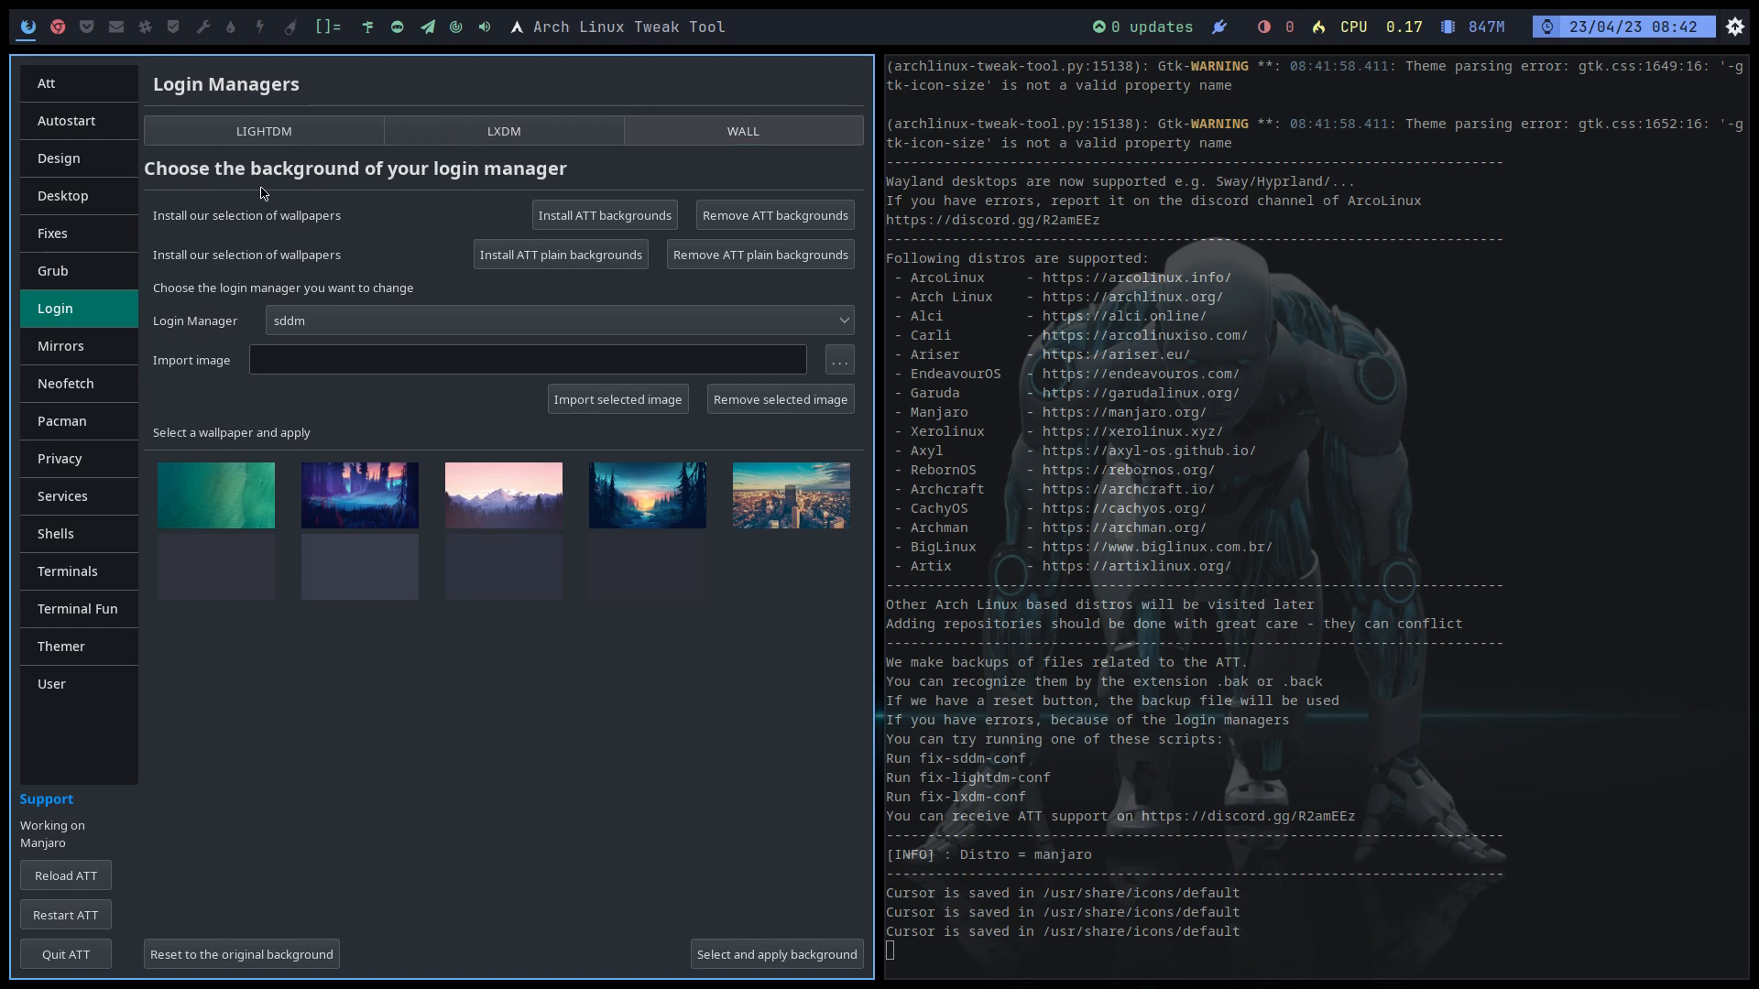
pyautogui.click(101, 359)
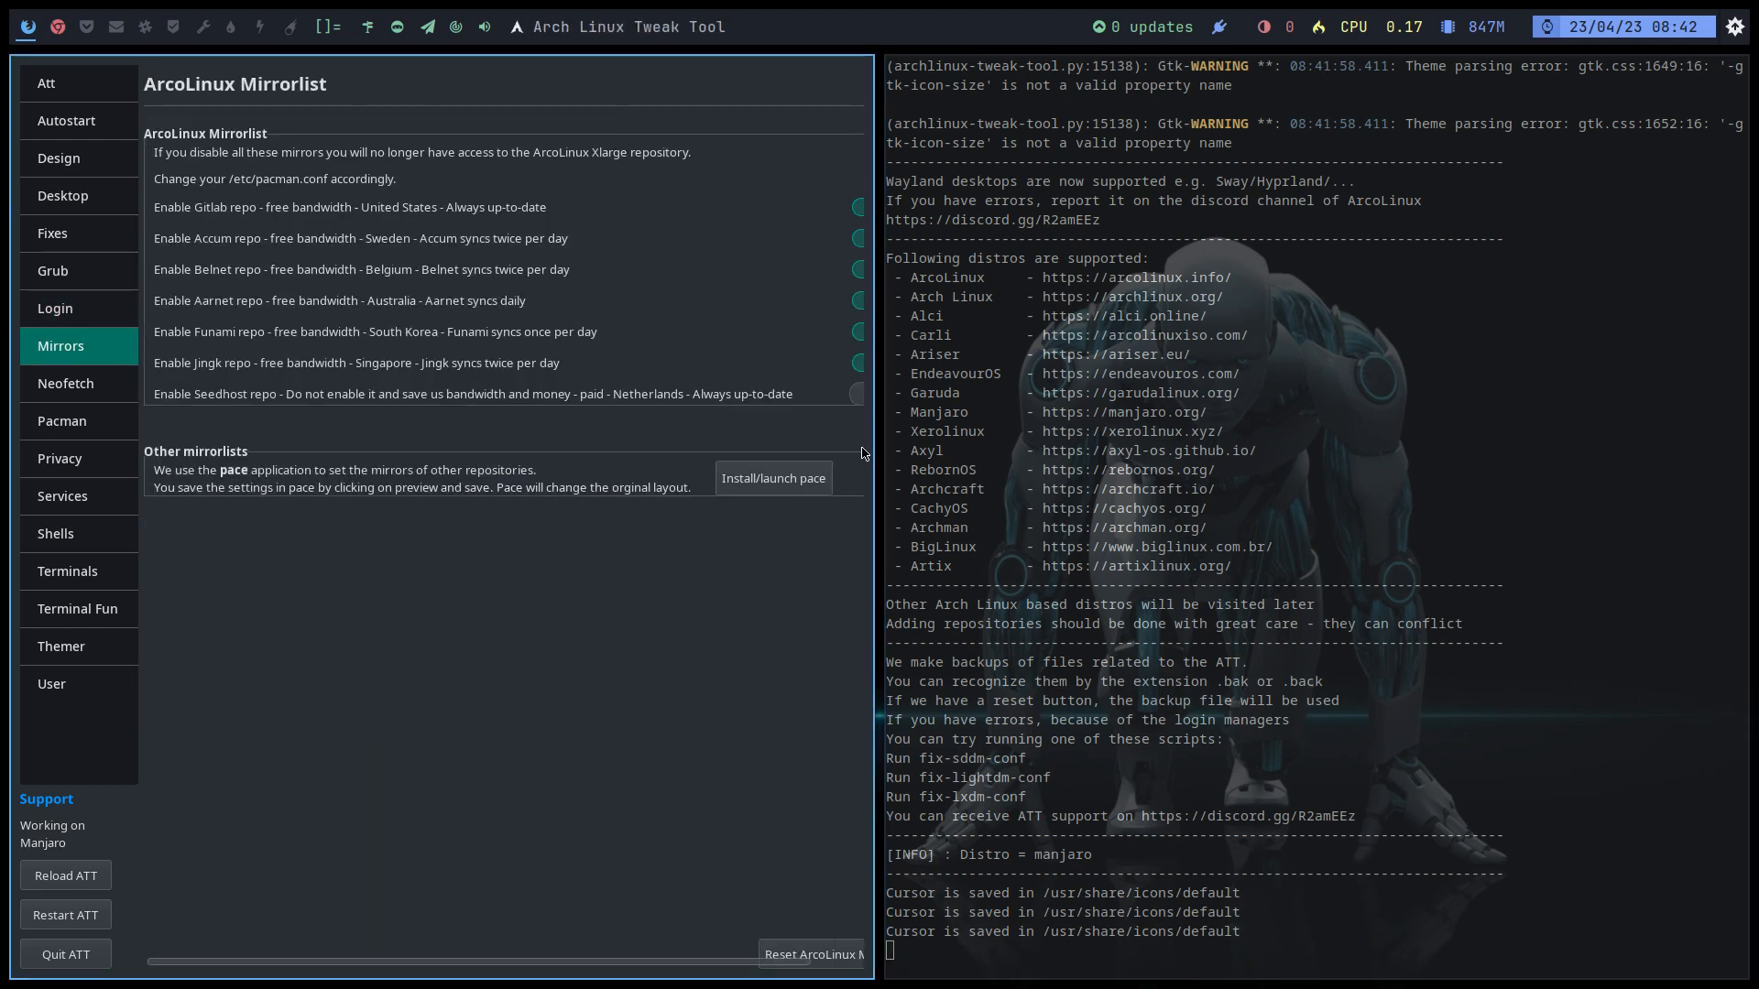
pyautogui.click(91, 396)
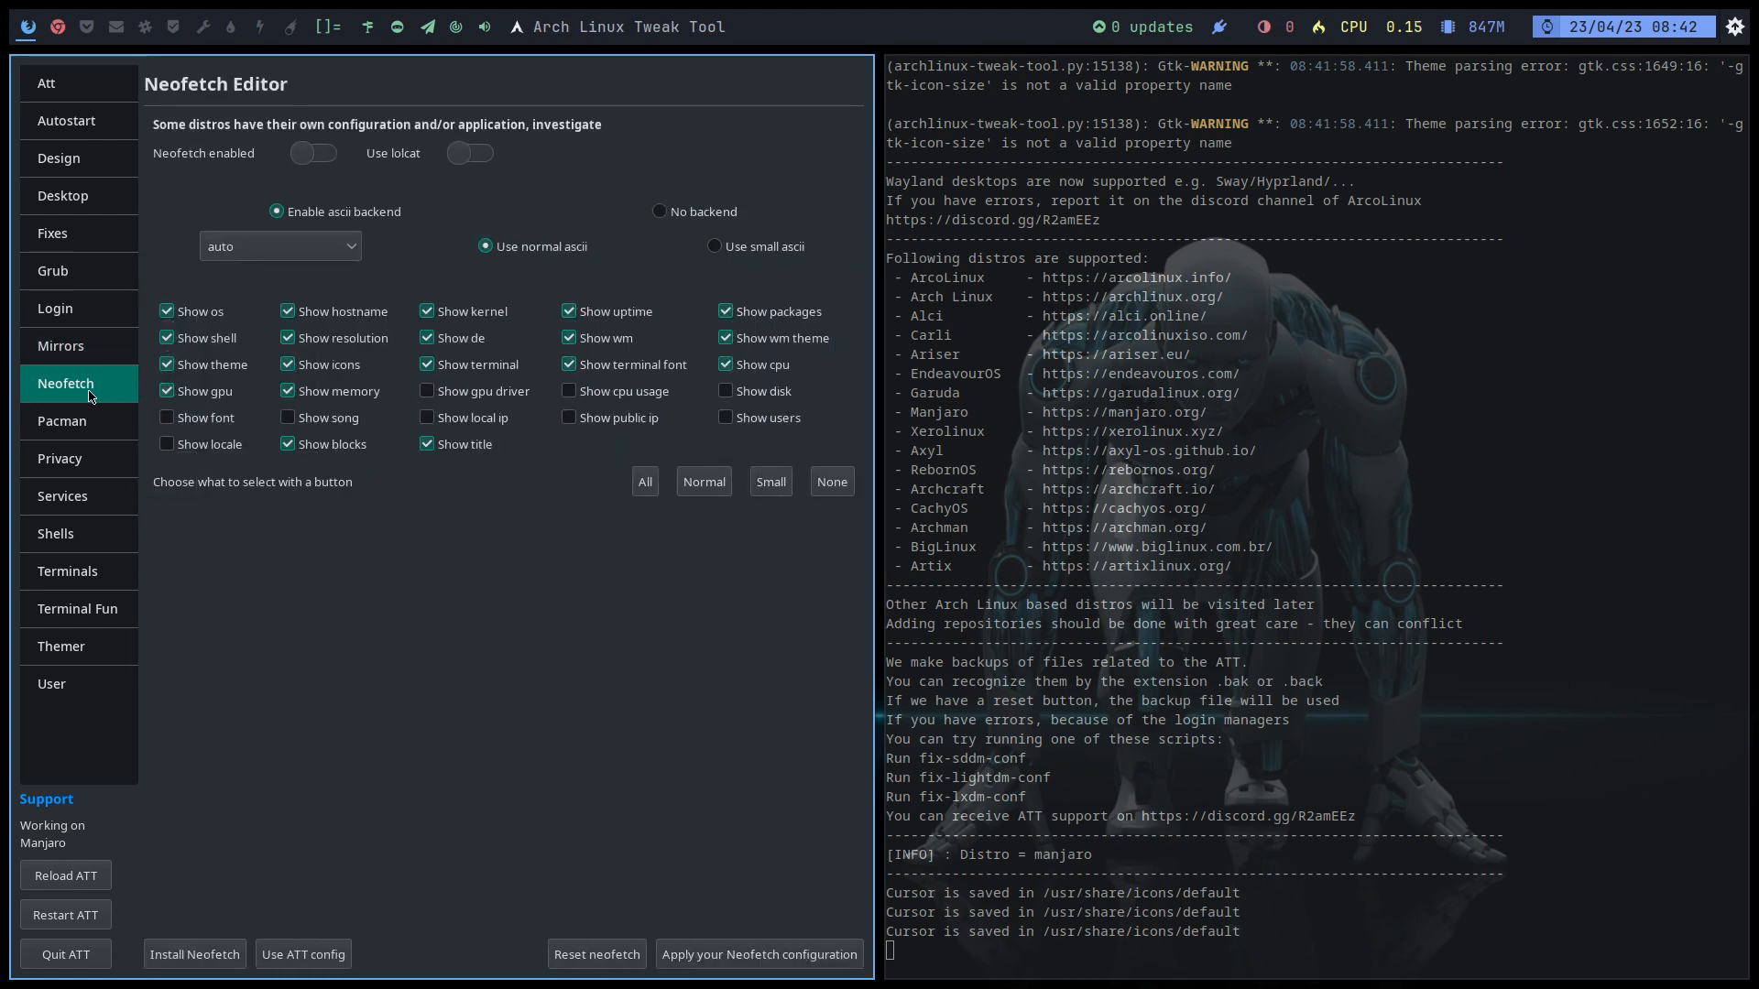
# Step: Enable Neofetch for new terminals and test it in a fresh terminal
pyautogui.click(321, 154)
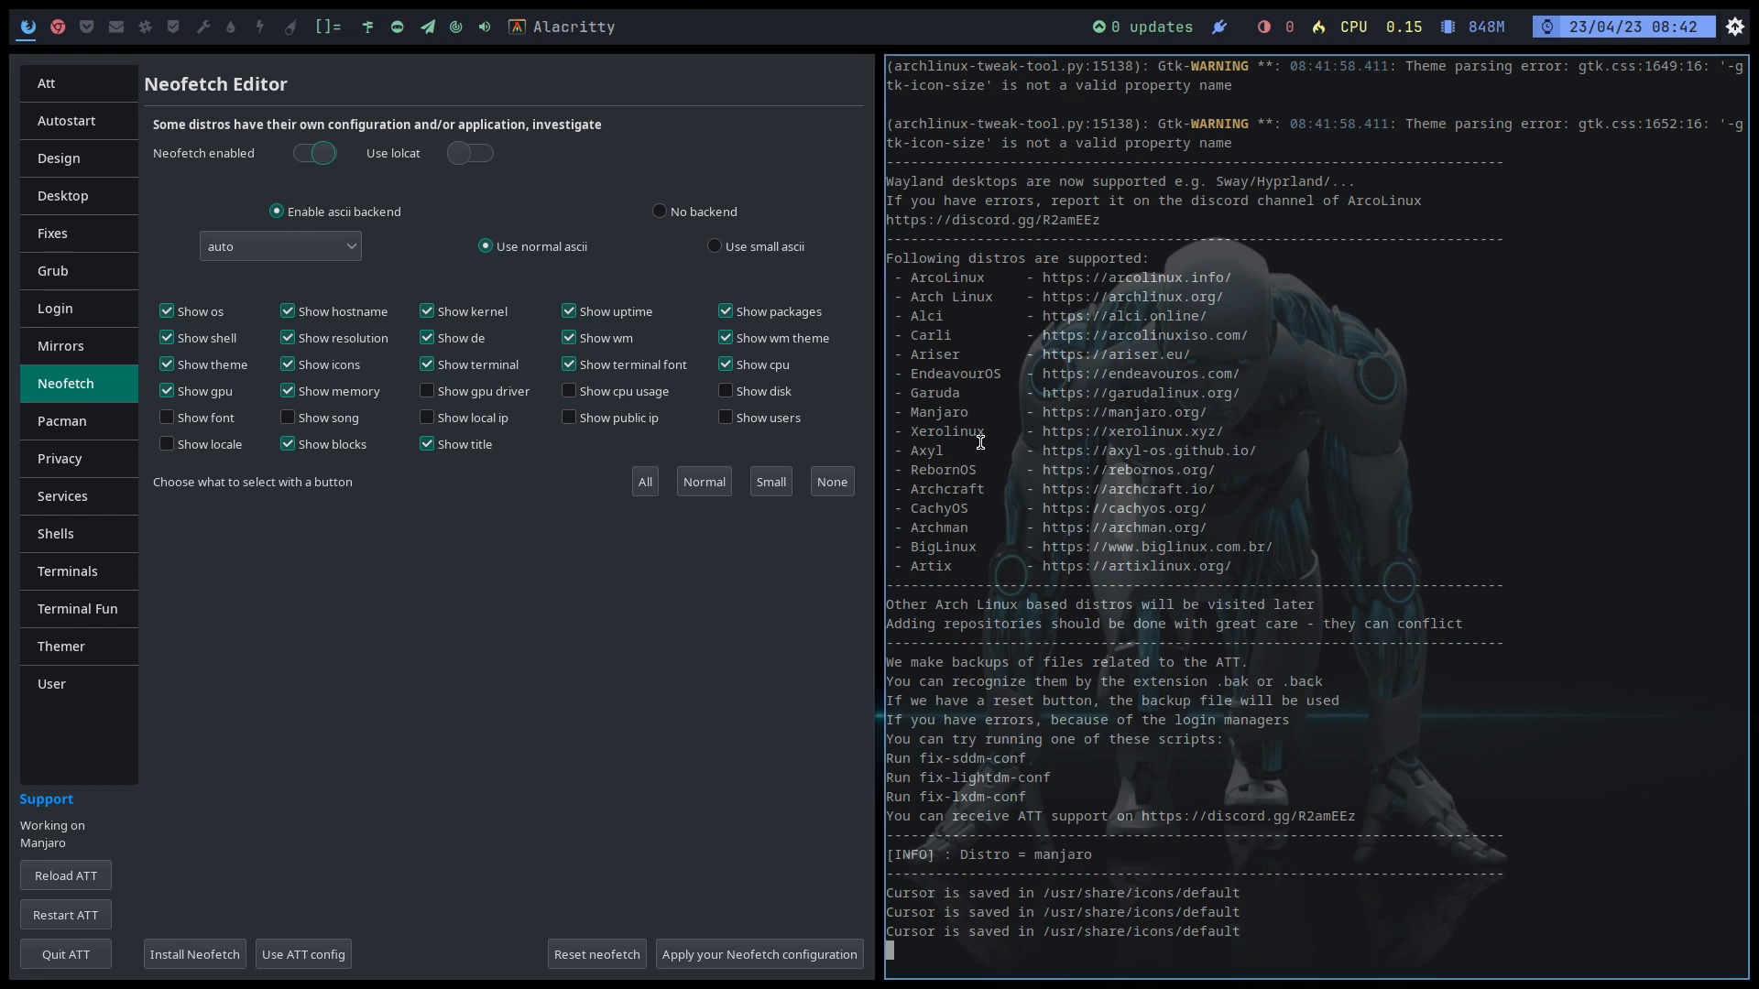
pyautogui.press('super+Return')
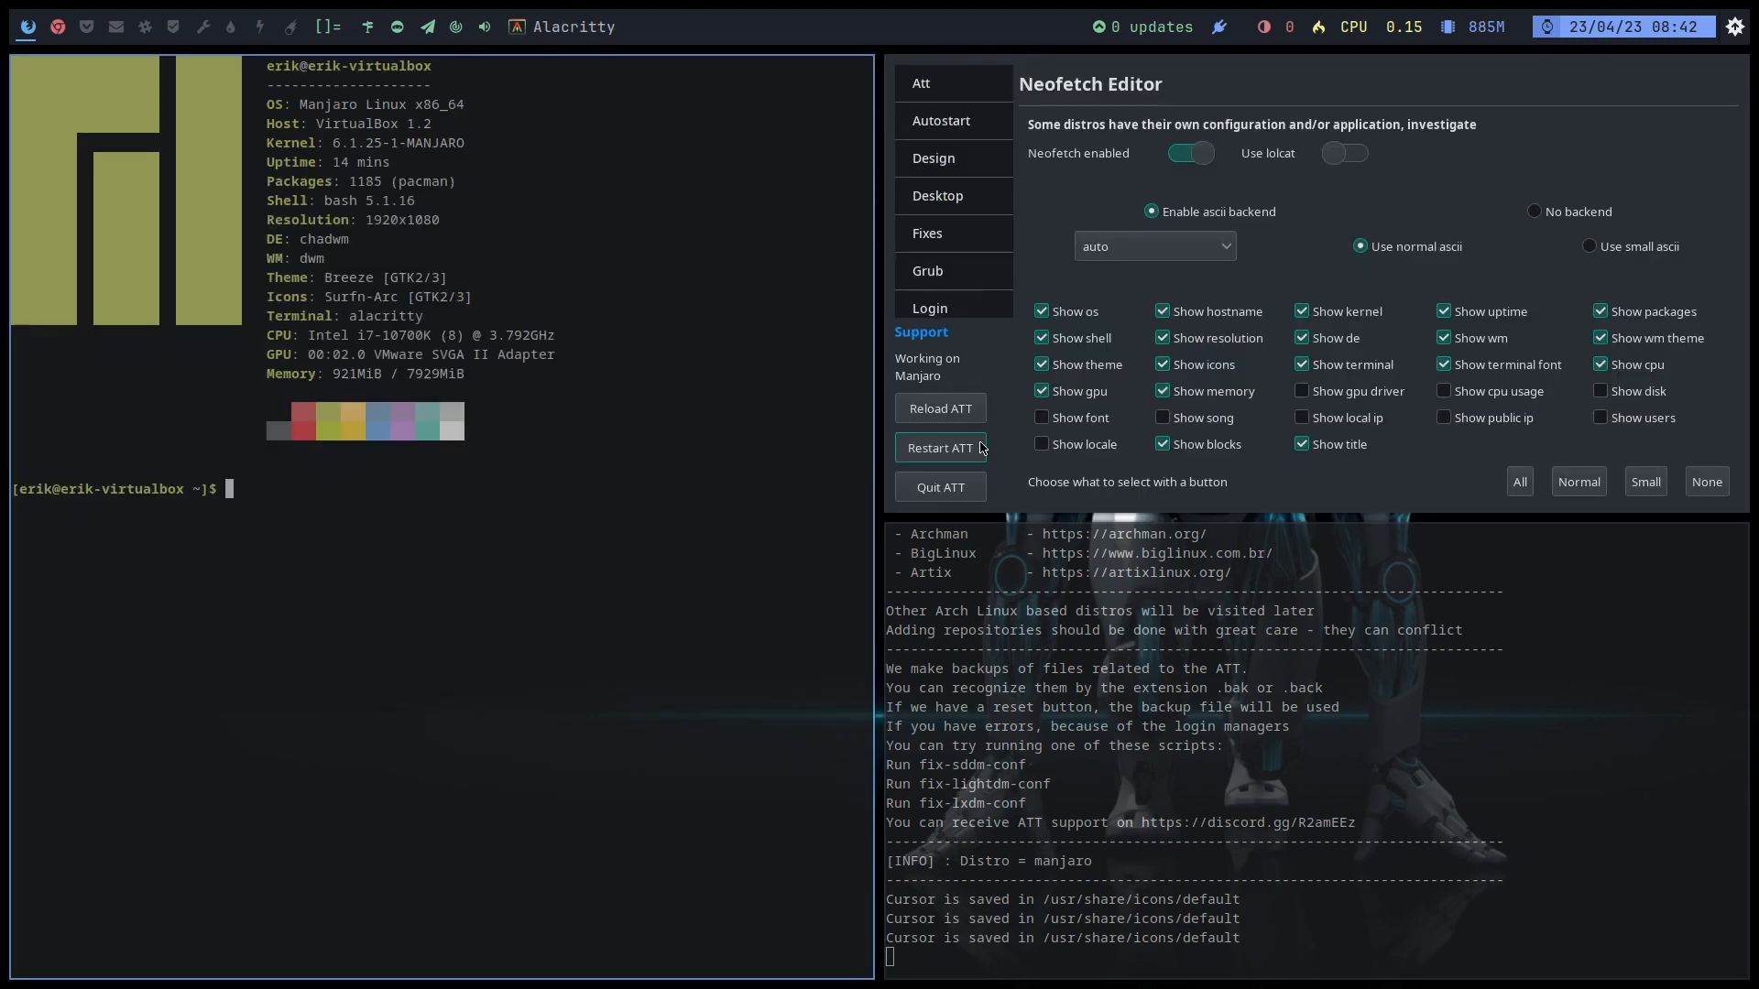
pyautogui.press('super+q')
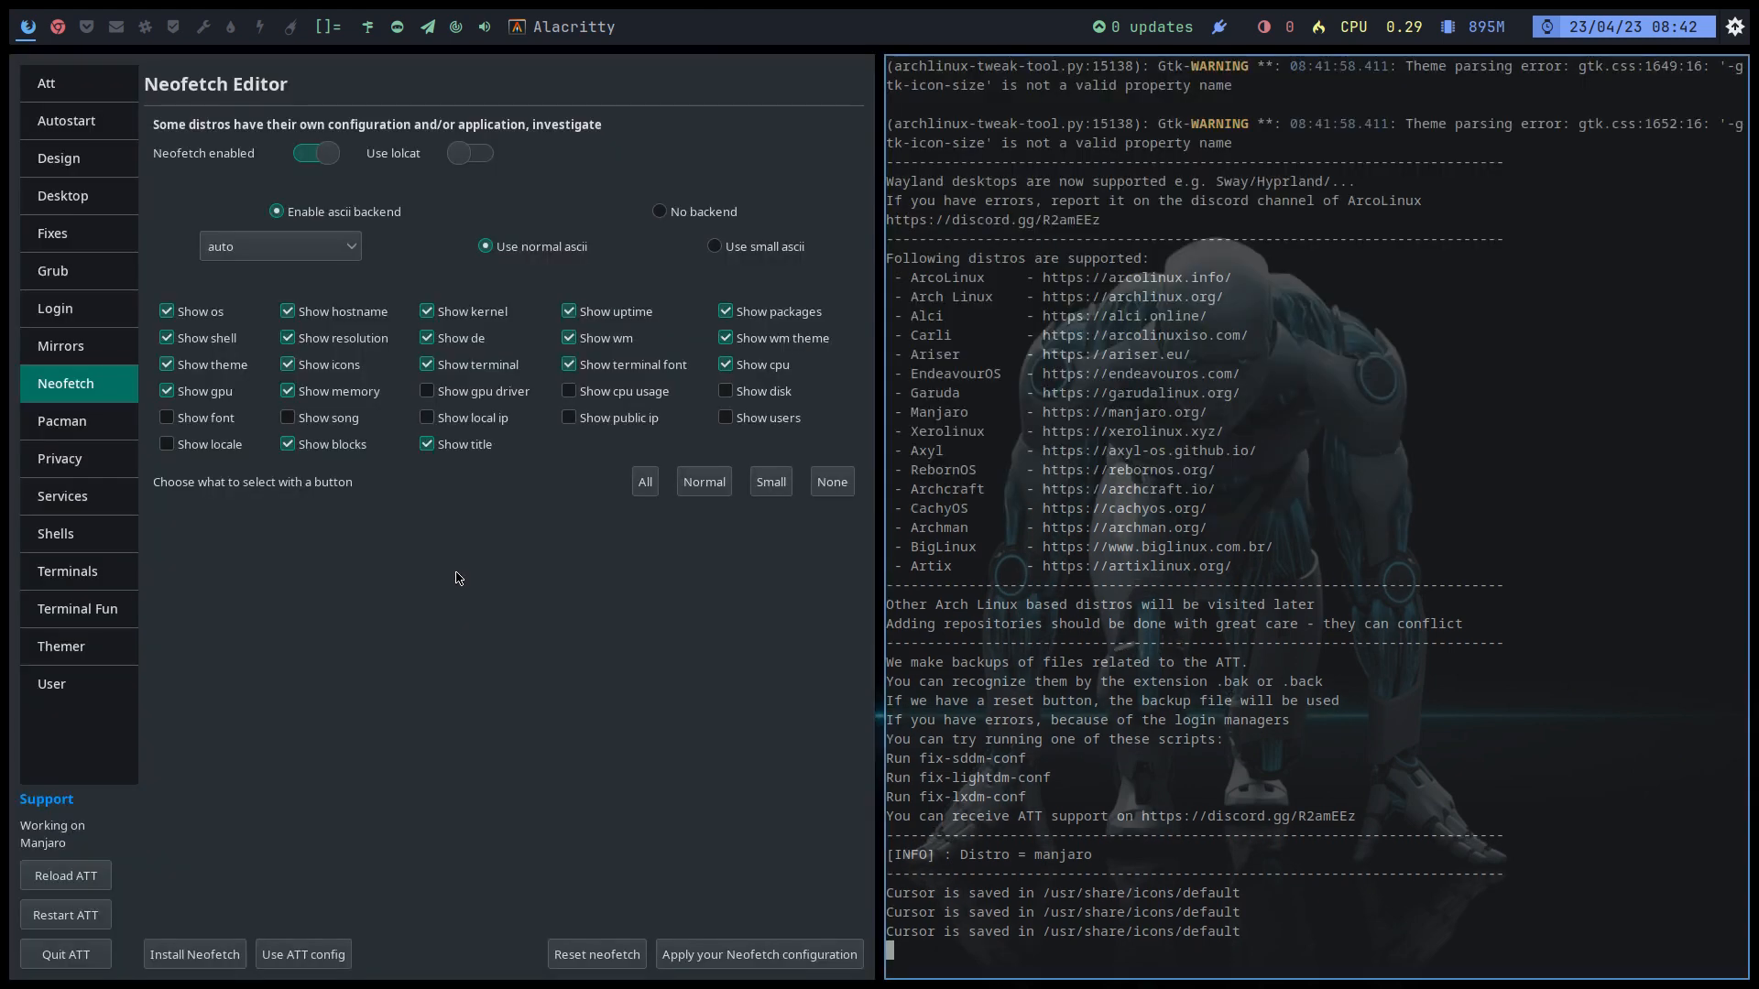
# Step: Turn on lolcat colouring and test the coloured neofetch output in new terminals
pyautogui.click(481, 154)
pyautogui.press('super+Return')
pyautogui.press('super+q')
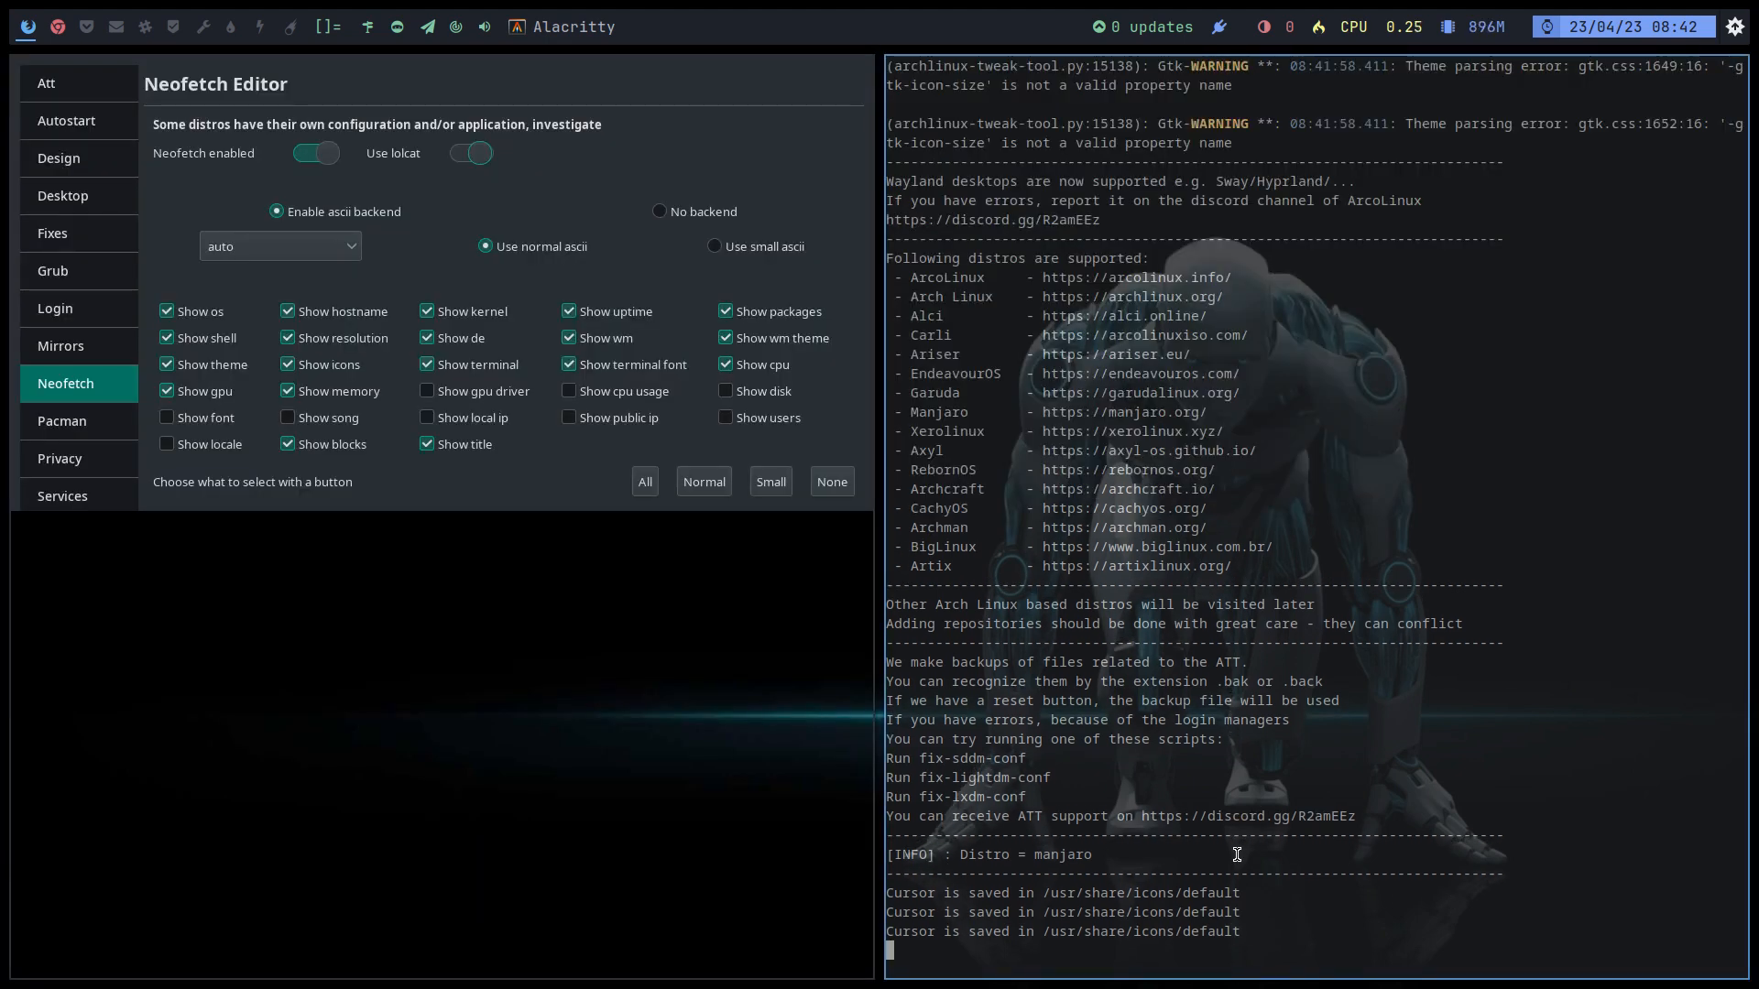
pyautogui.press('super+Return')
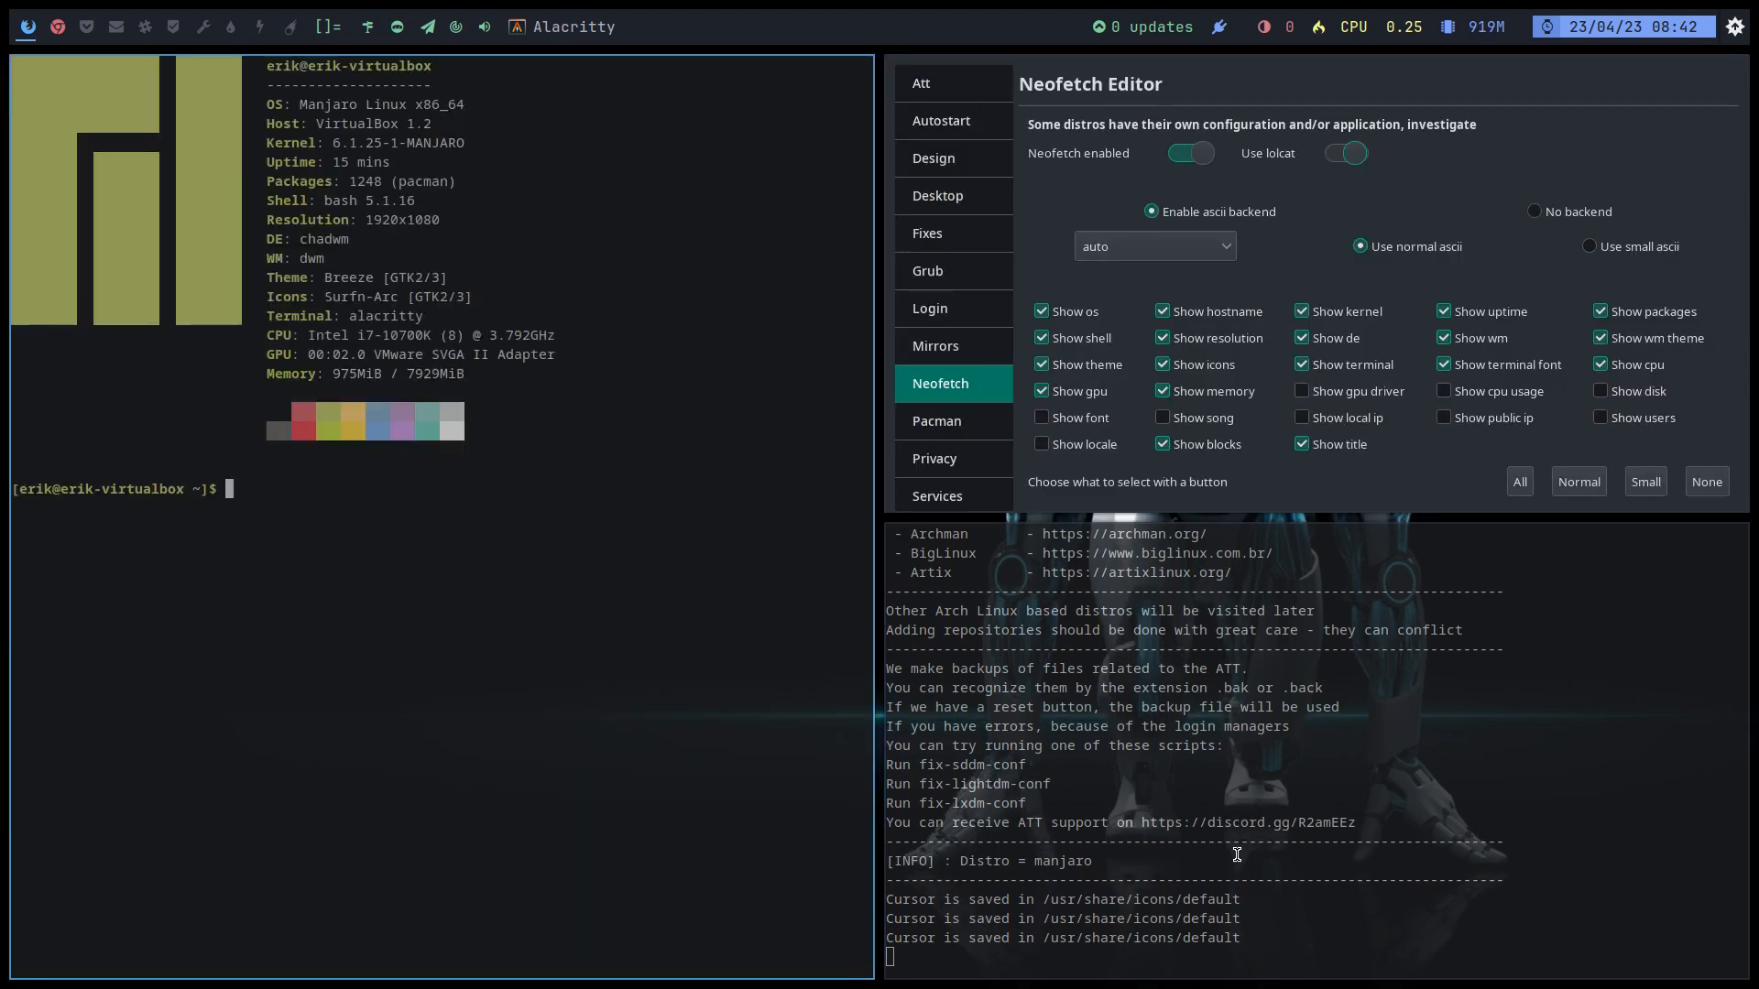
pyautogui.press('super+q')
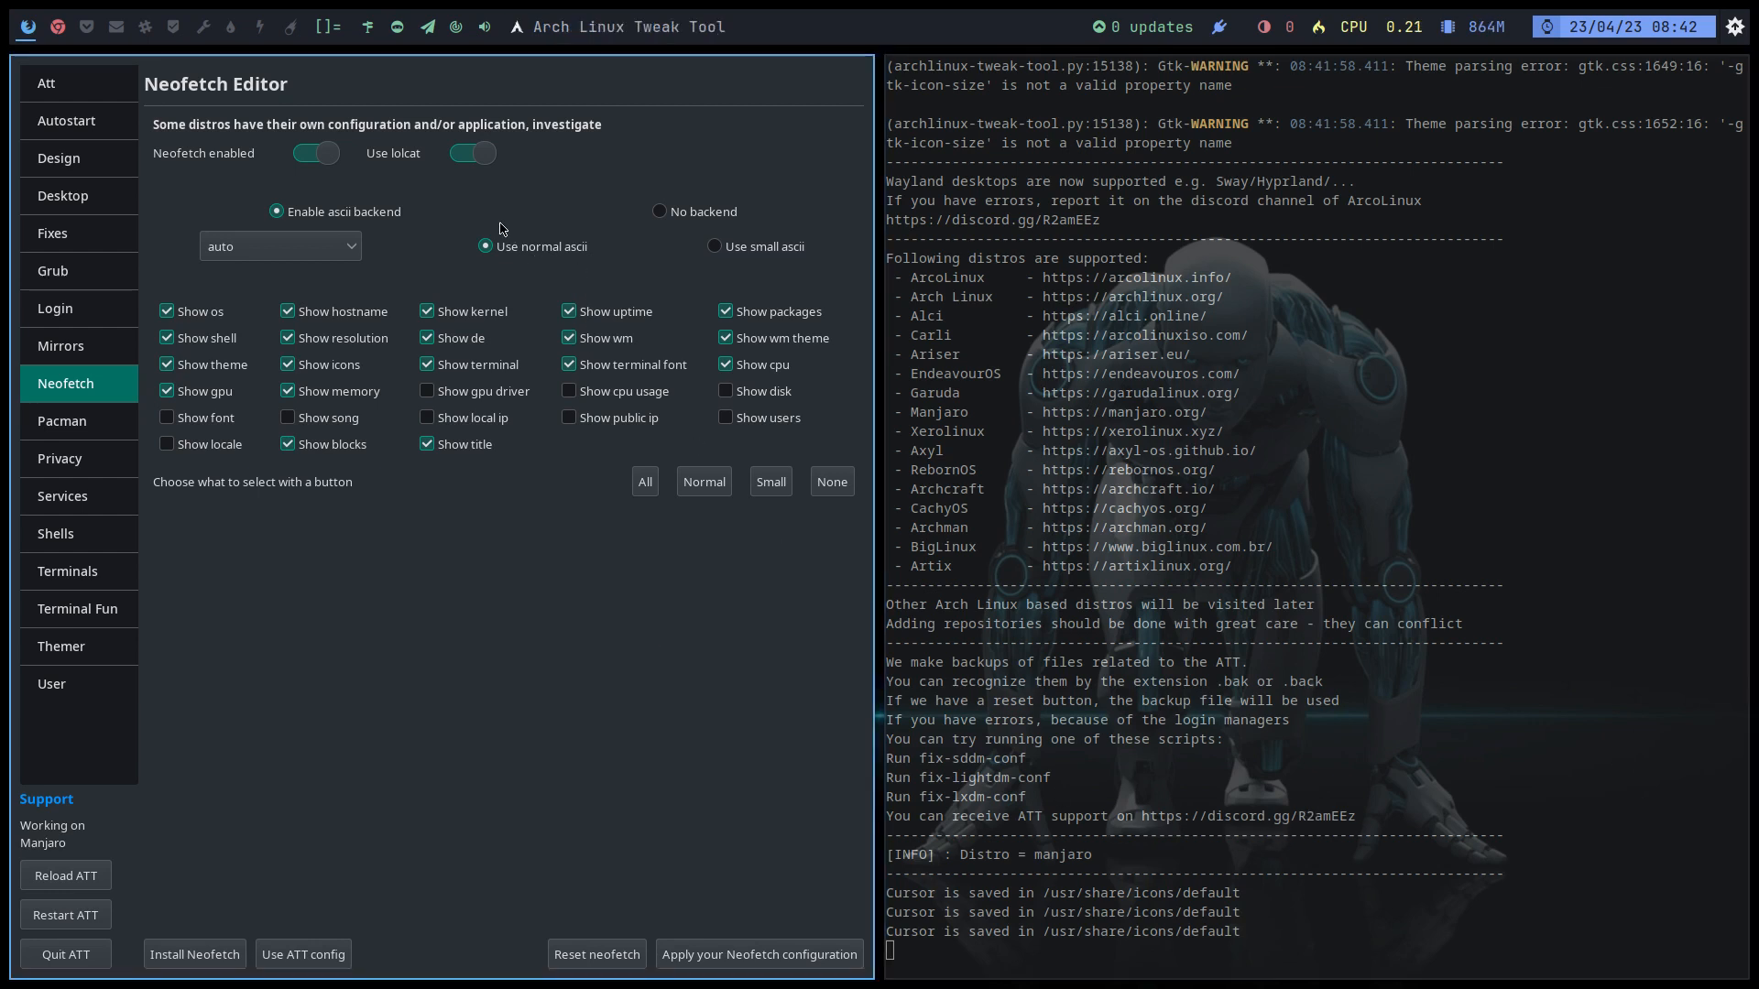
pyautogui.click(469, 157)
pyautogui.click(476, 160)
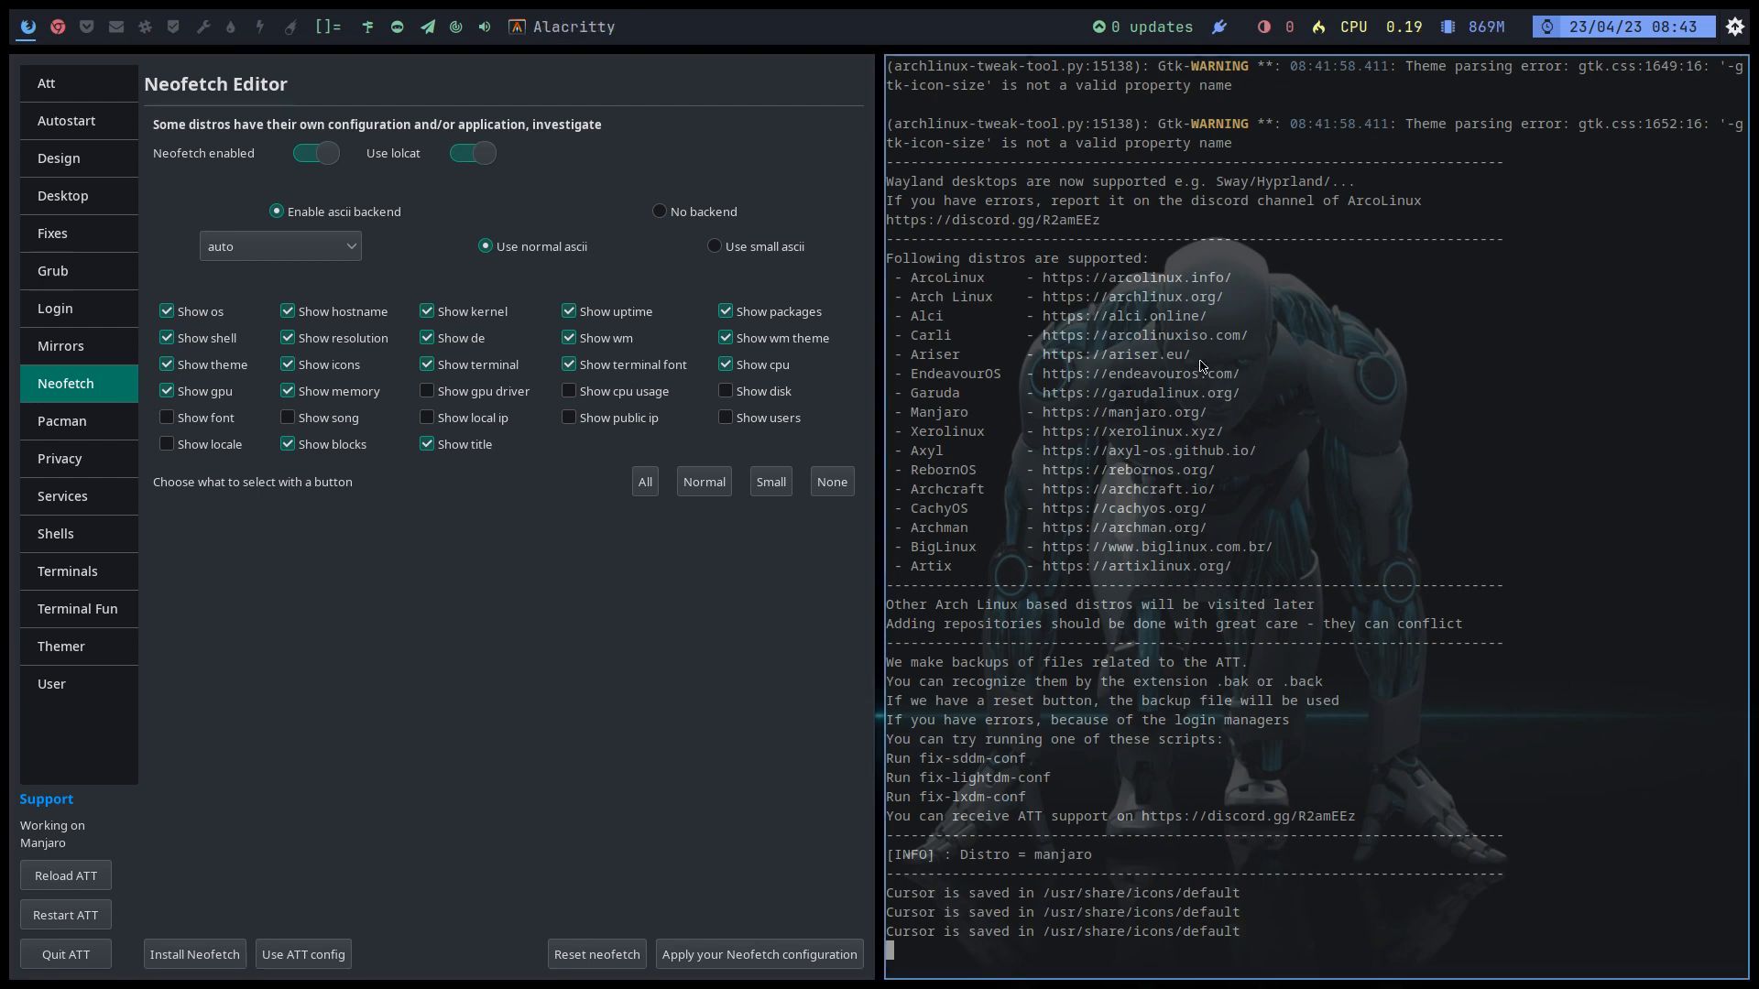
pyautogui.press('super+Return')
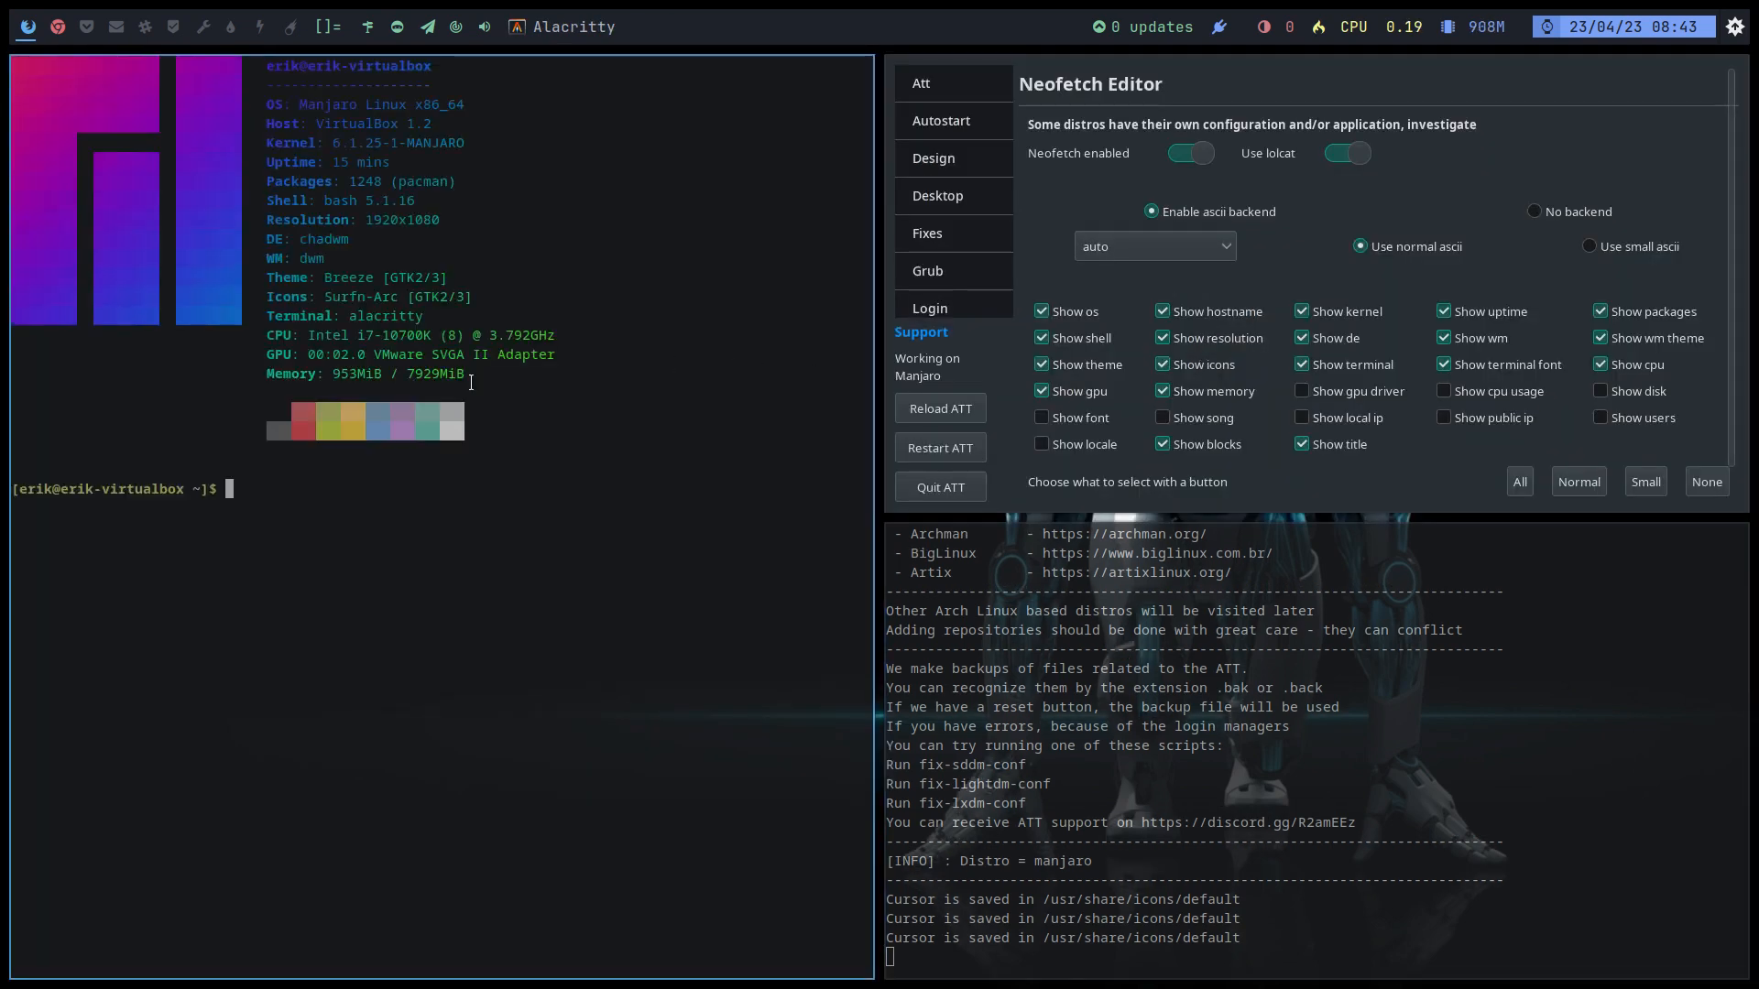
pyautogui.press('super+q')
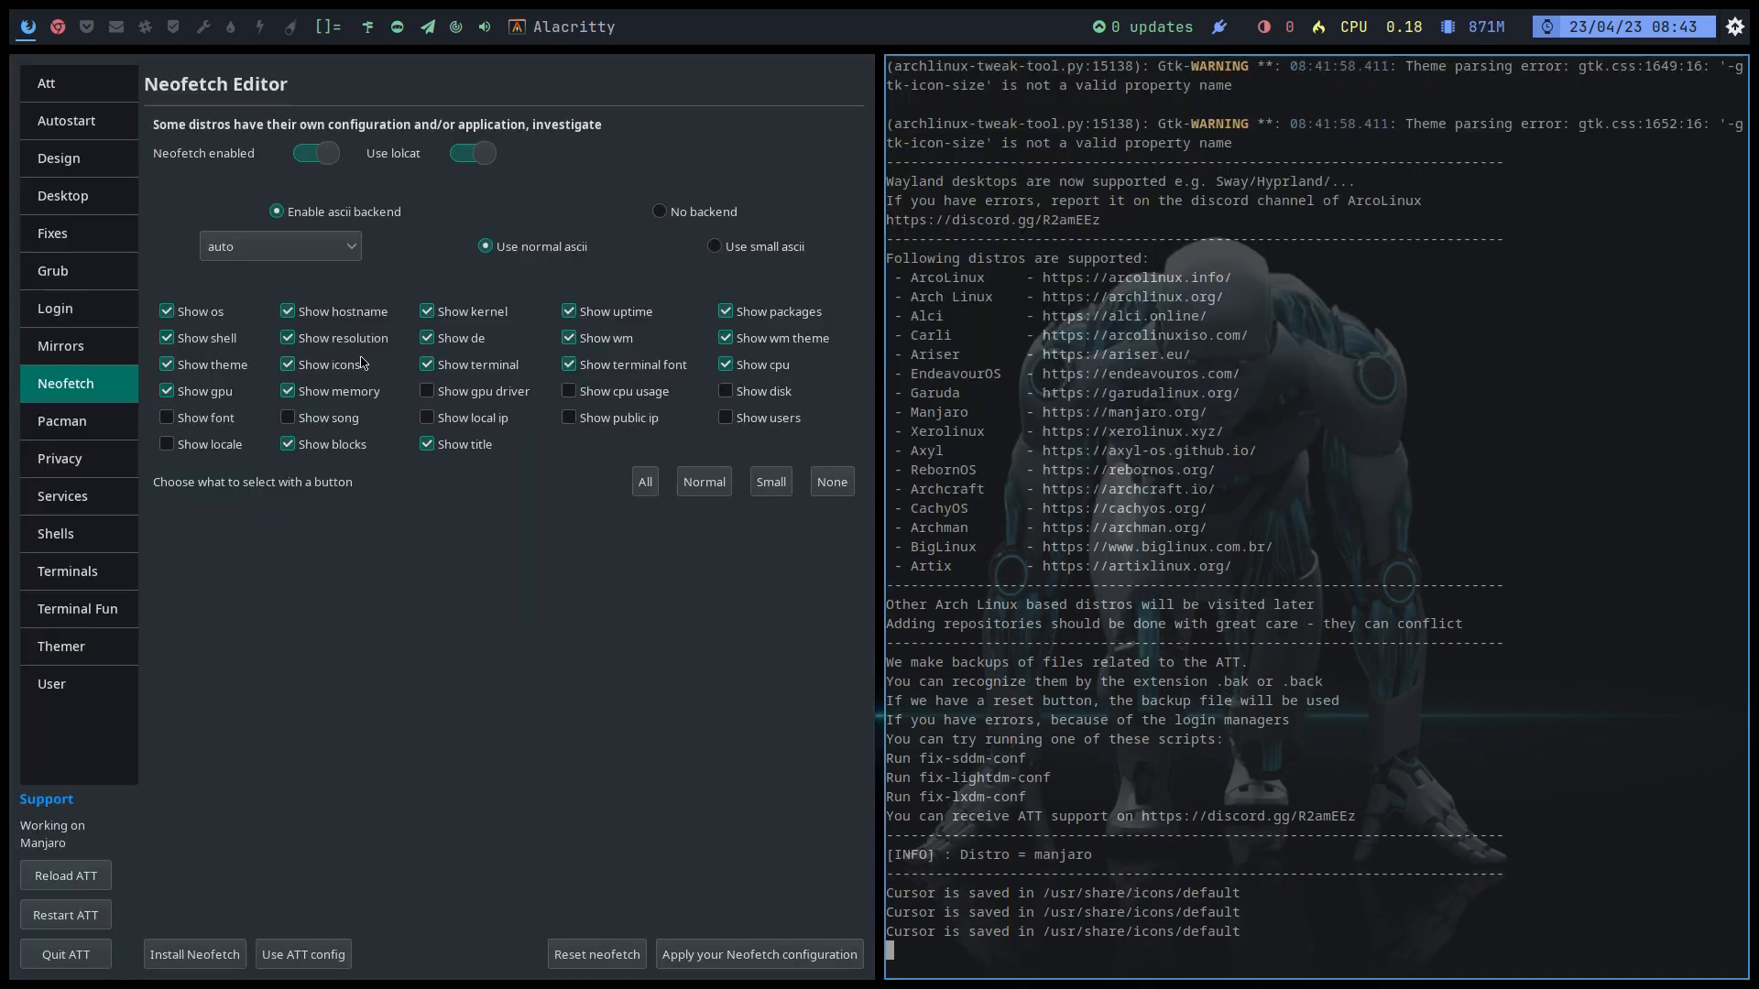
# Step: Switch lolcat off and leave the neofetch distro logo on auto
pyautogui.click(465, 155)
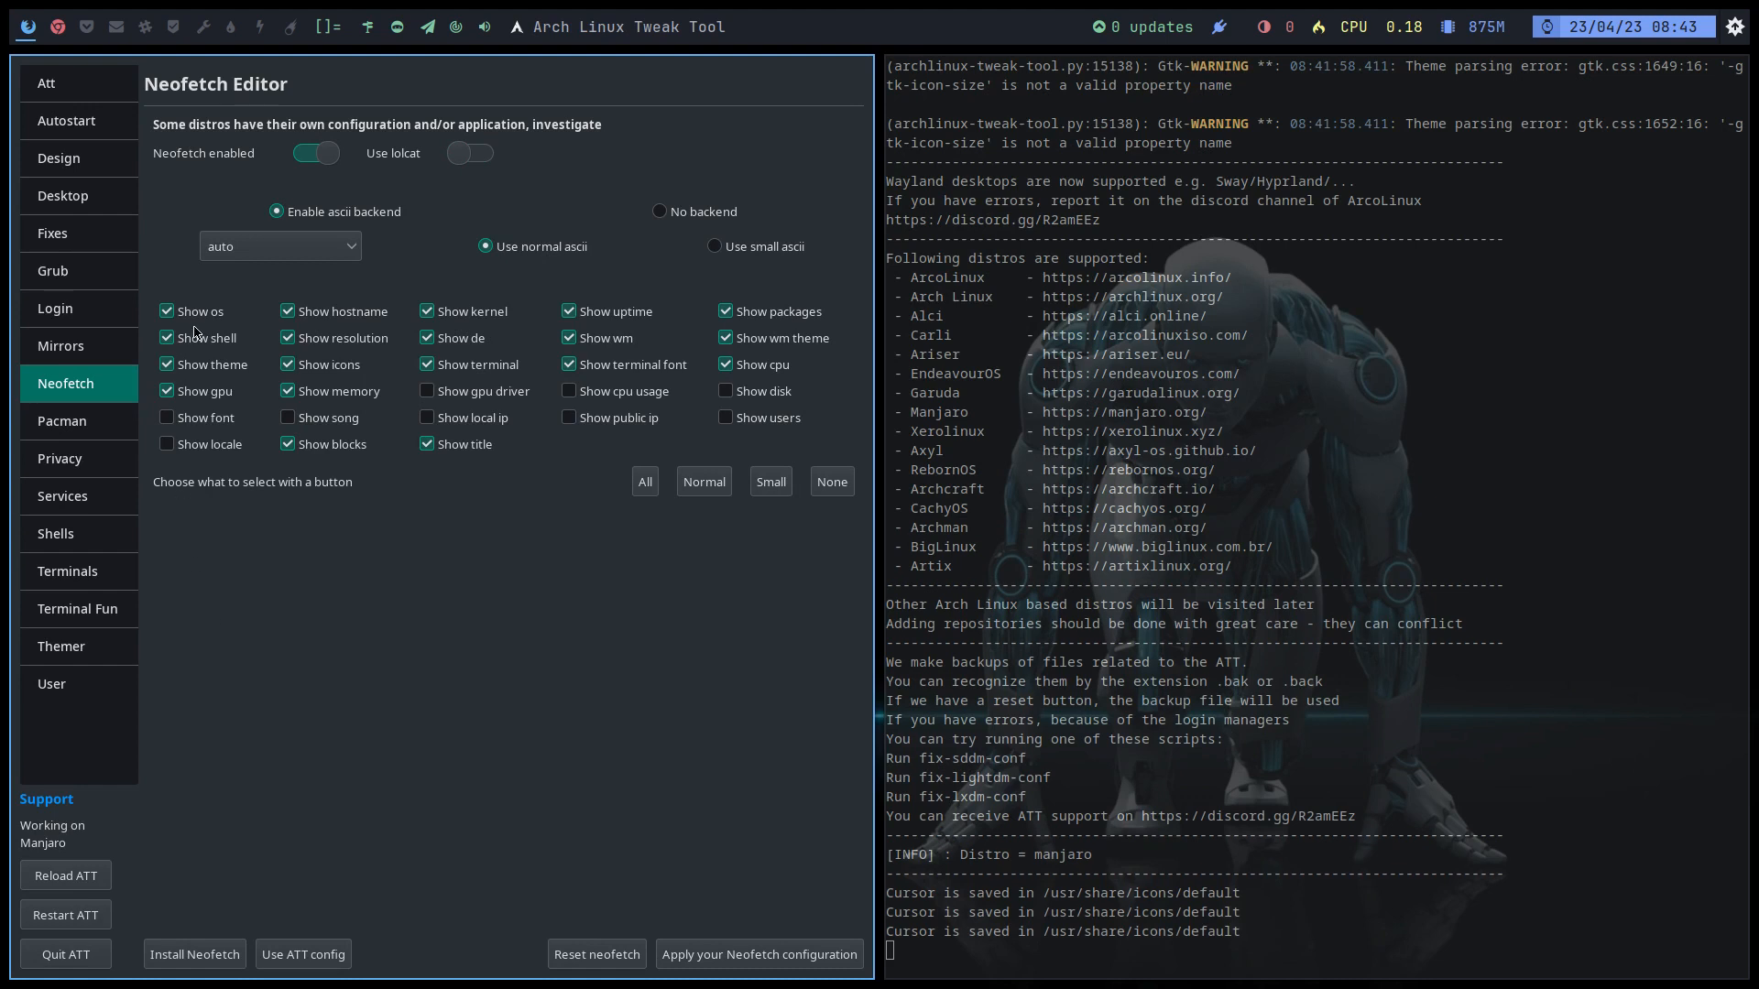
pyautogui.click(246, 256)
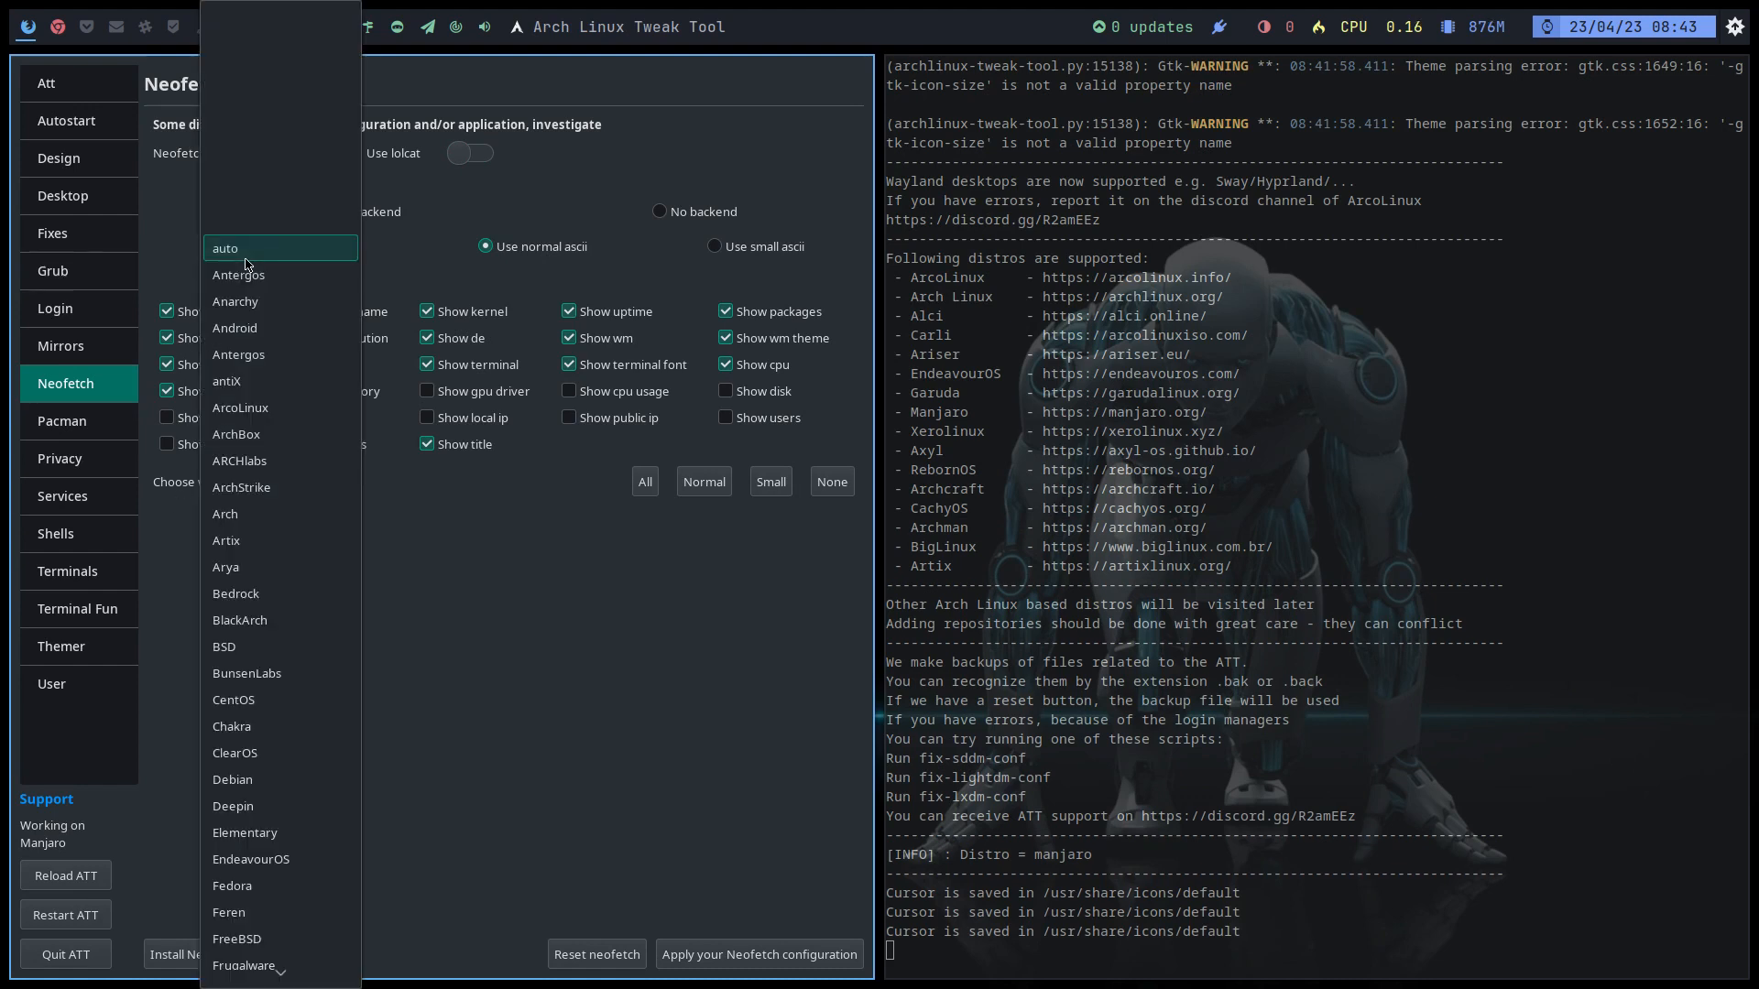
pyautogui.click(518, 706)
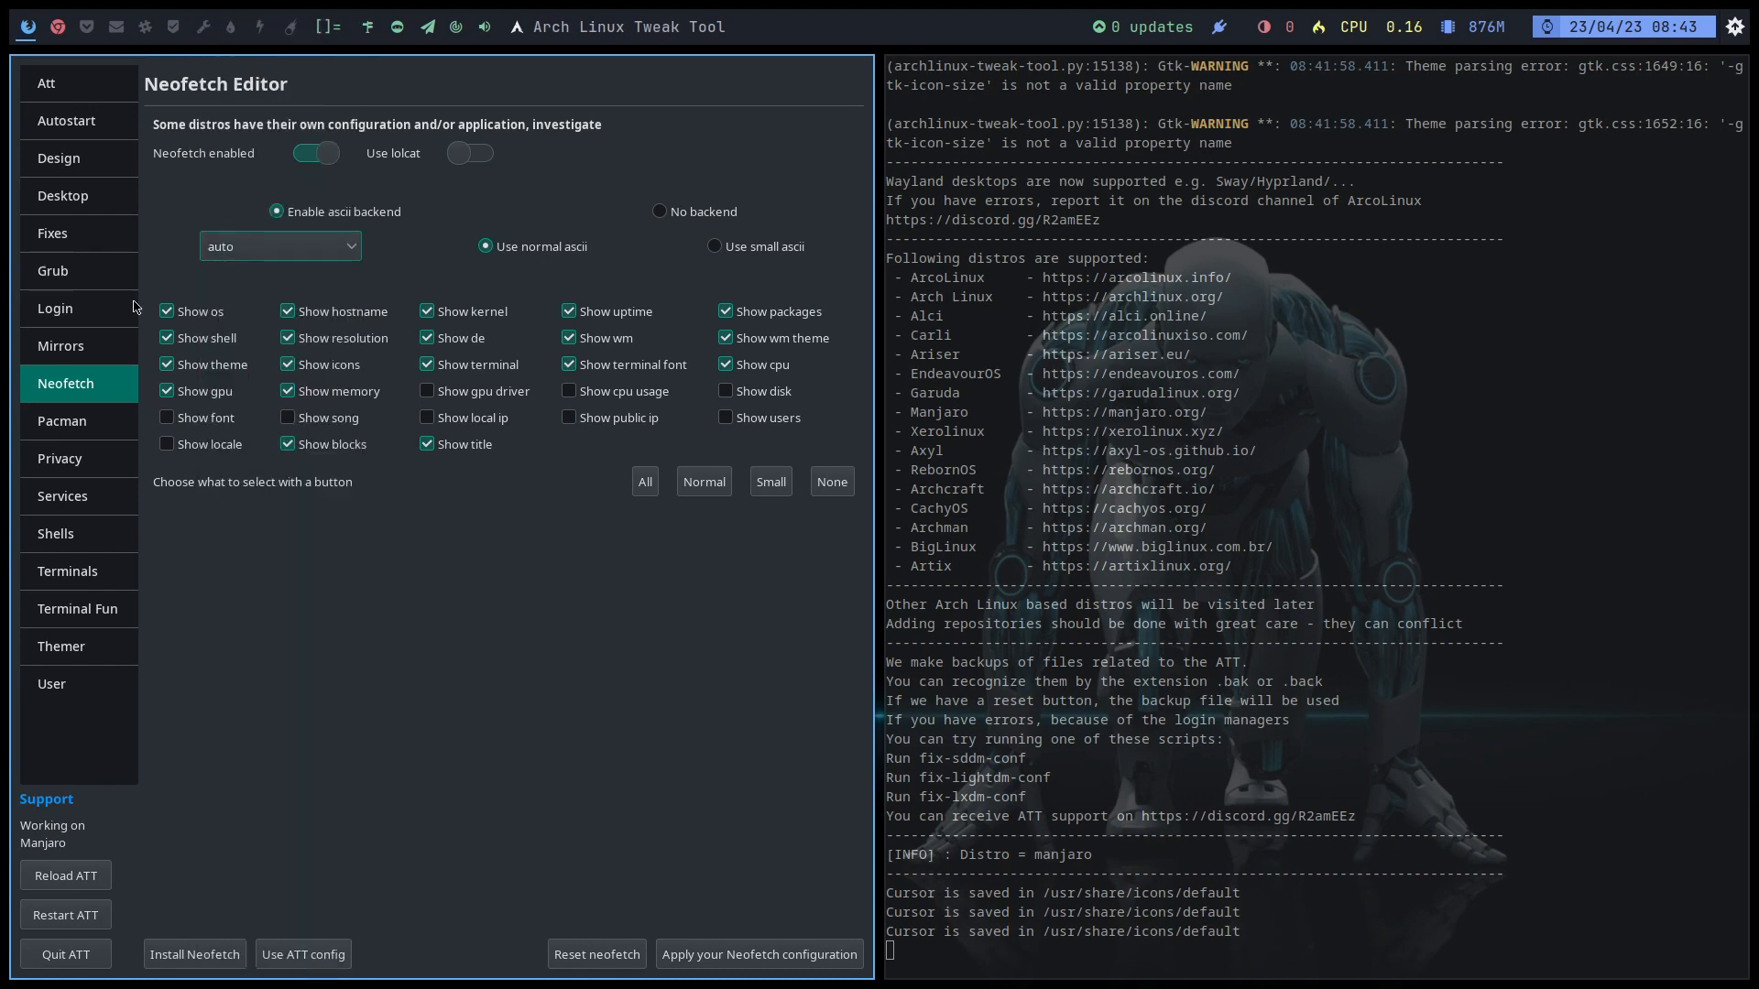
pyautogui.click(90, 428)
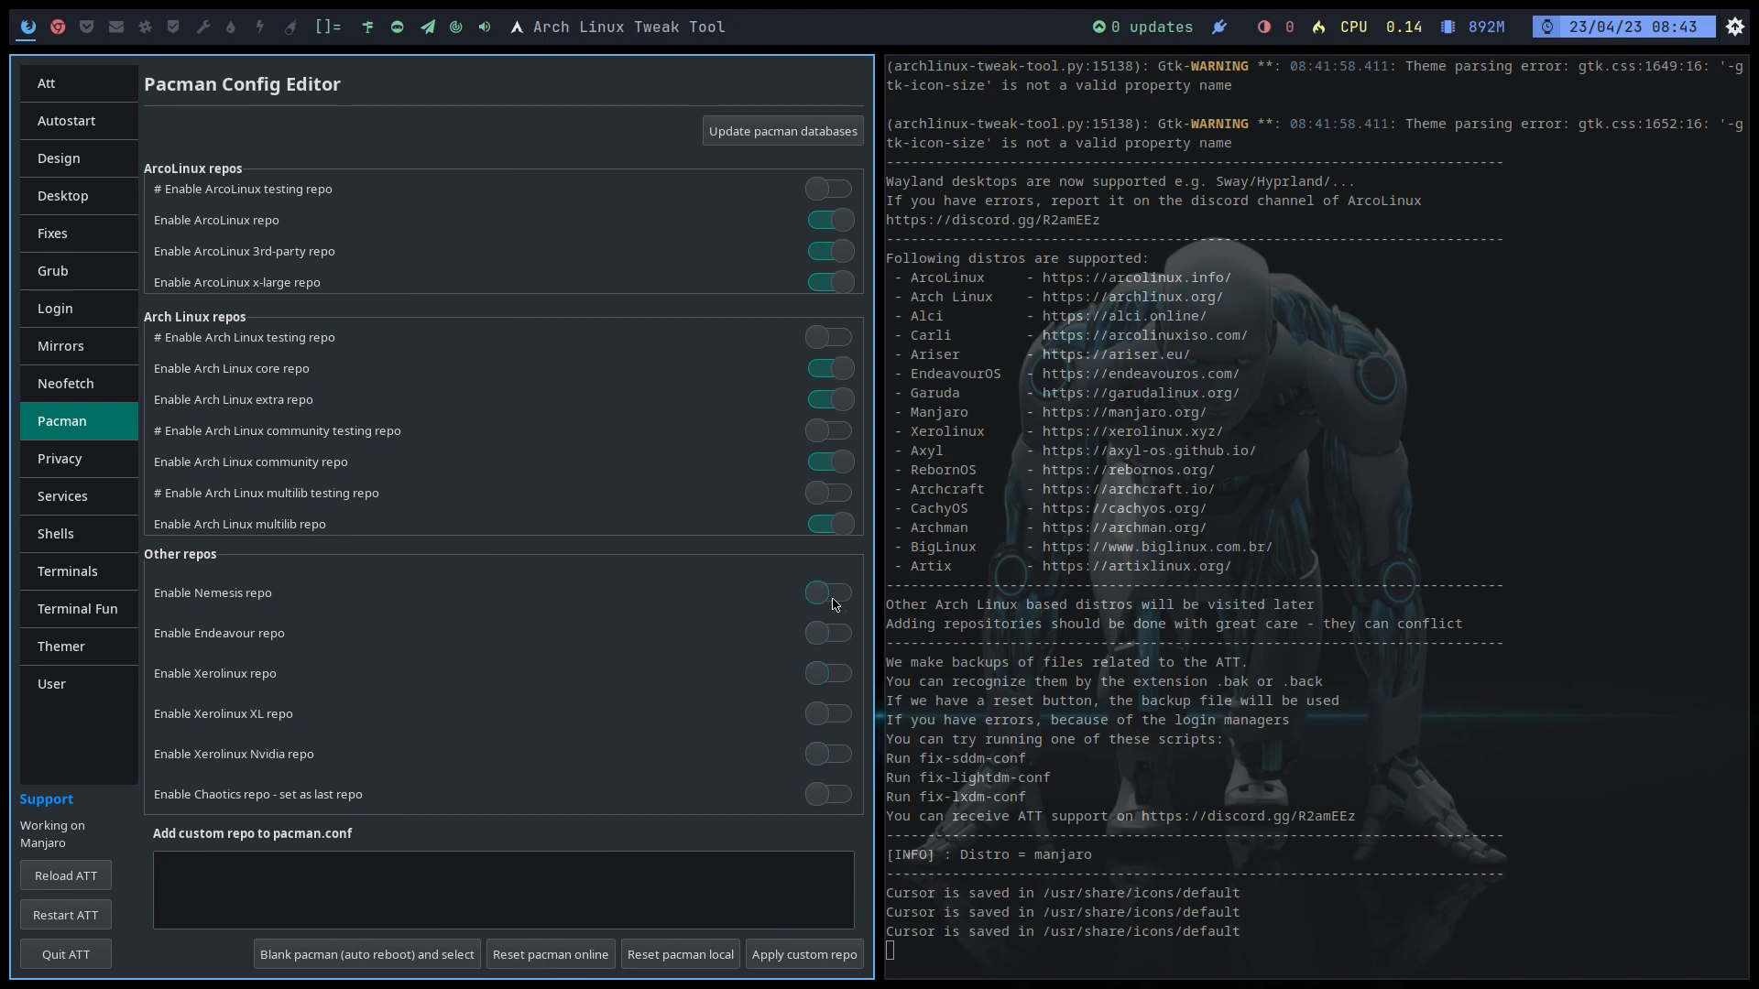
# Step: Browse the Privacy and Services pages' Network, Printing and Samba tabs, ending on Shells
pyautogui.click(74, 461)
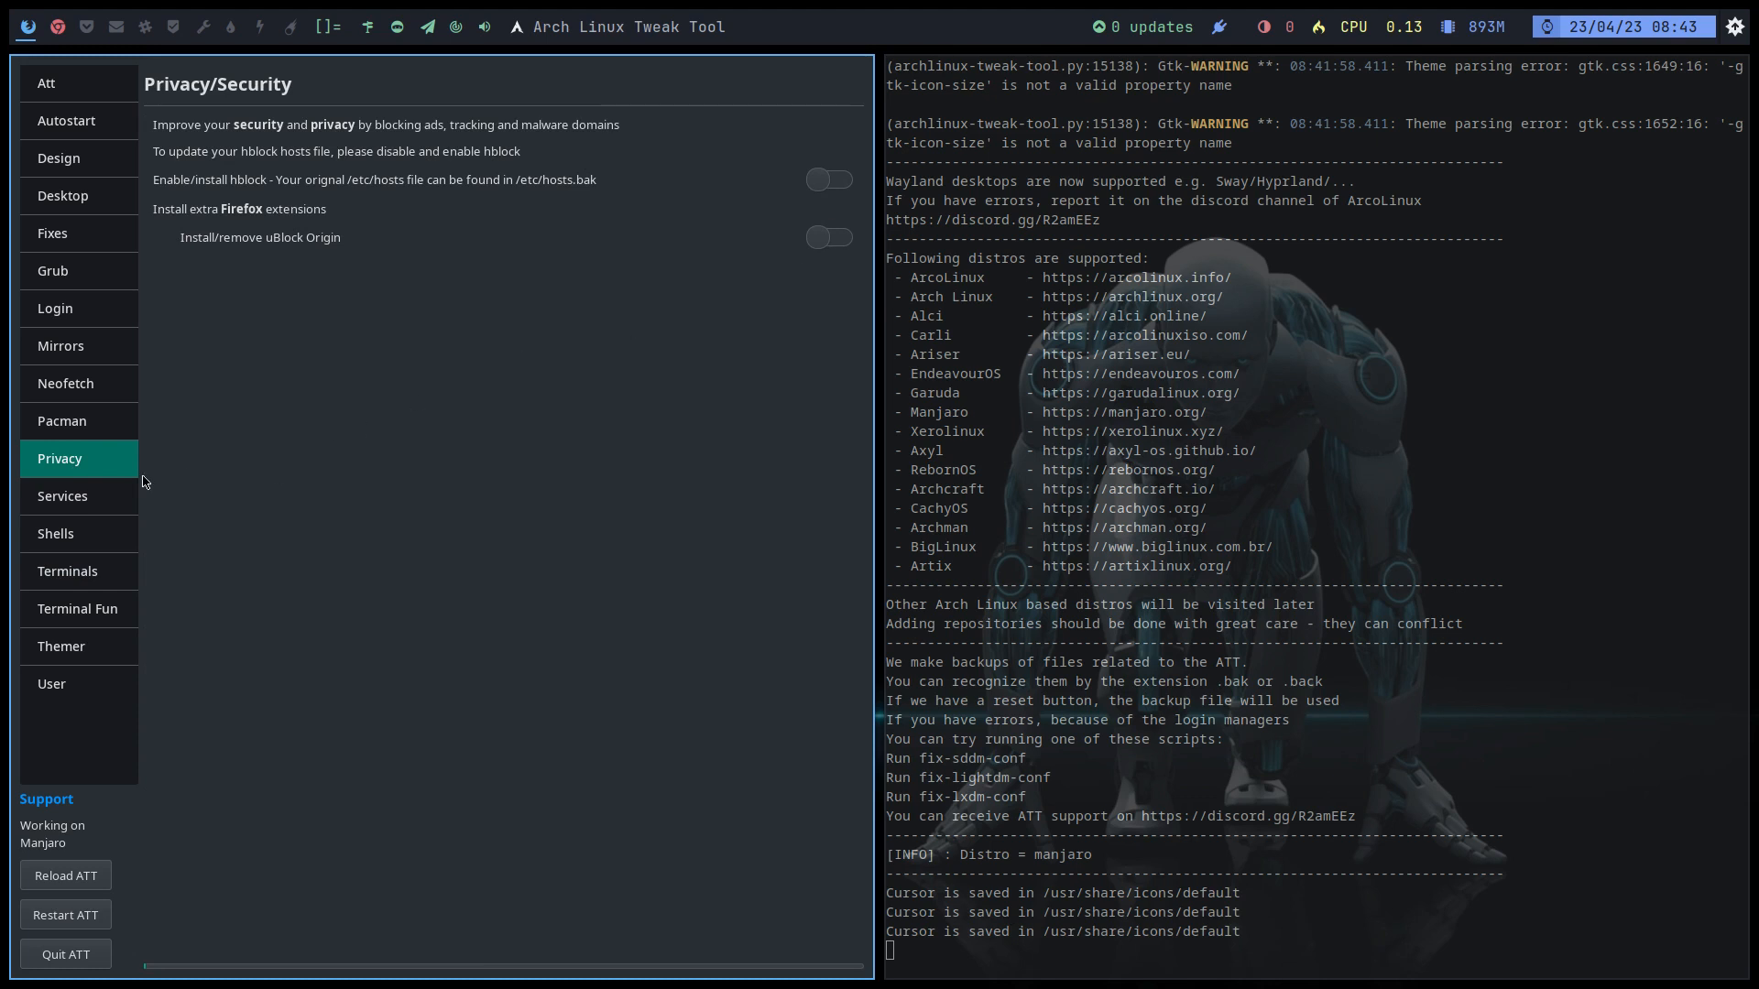
pyautogui.click(90, 492)
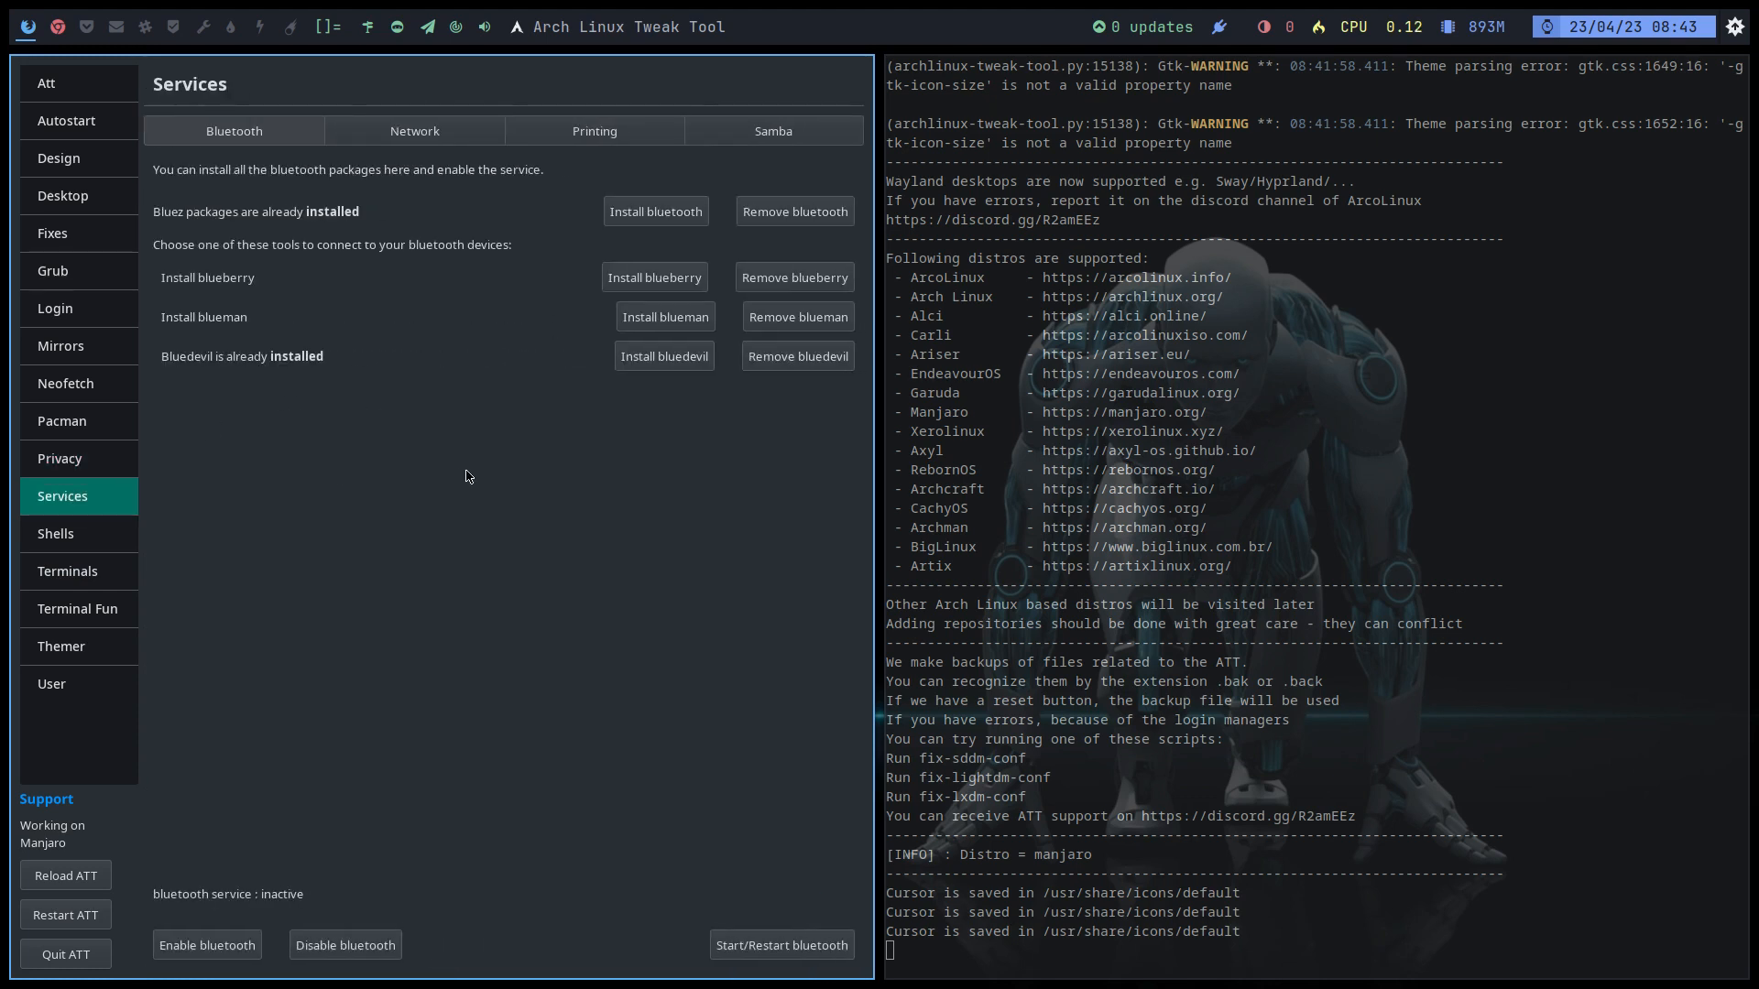
pyautogui.click(421, 133)
pyautogui.click(623, 135)
pyautogui.click(702, 143)
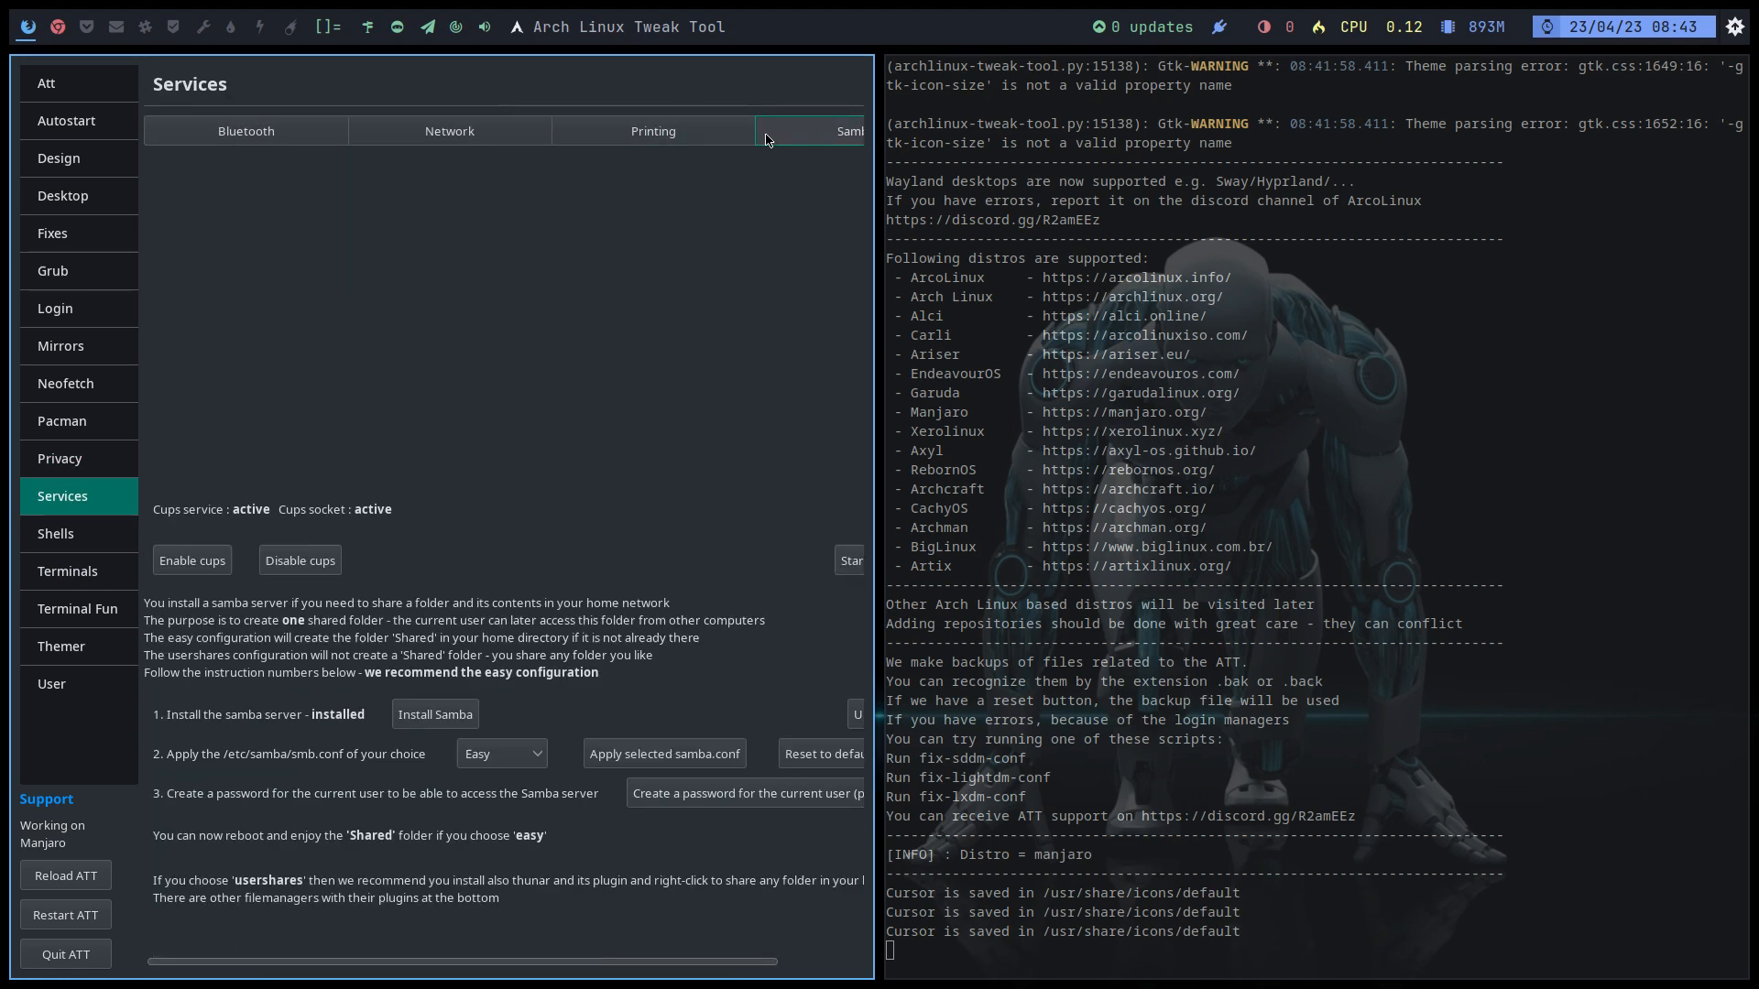
pyautogui.click(108, 530)
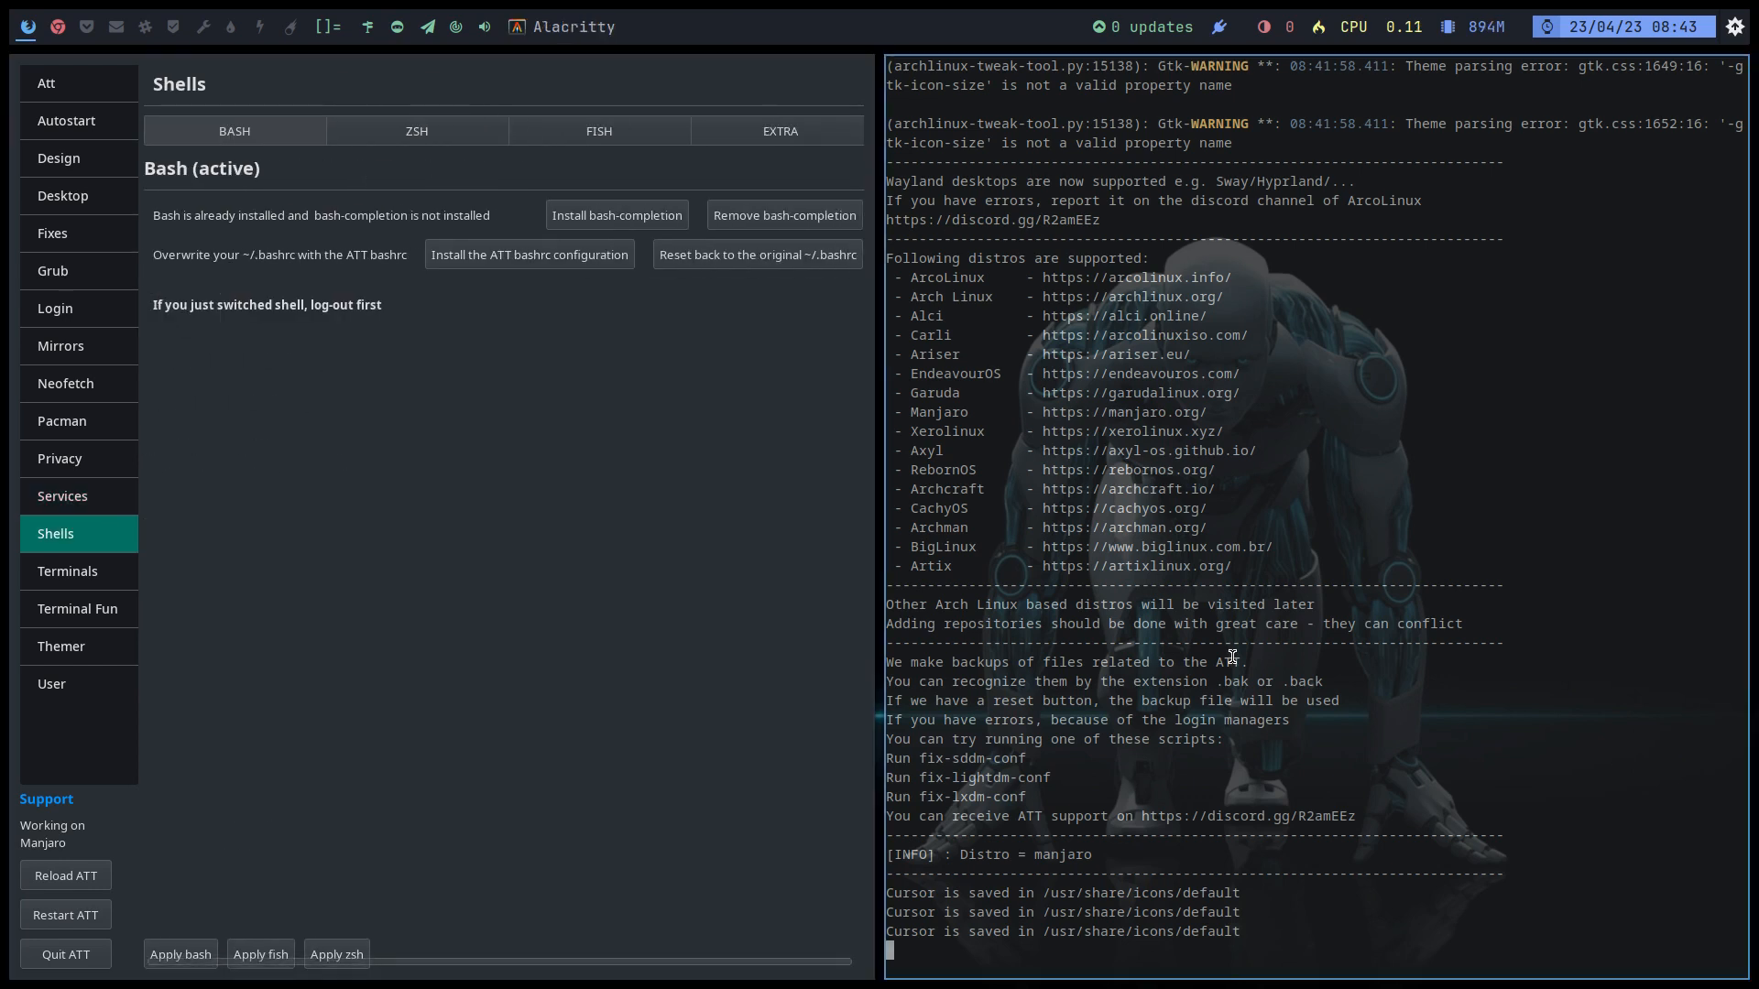
# Step: Try the update command in a new terminal before the ATT bashrc exists, noting the bash version
pyautogui.press('super+Return')
pyautogui.write('udpate')
pyautogui.press('Return')
pyautogui.write('update')
pyautogui.press('Return')
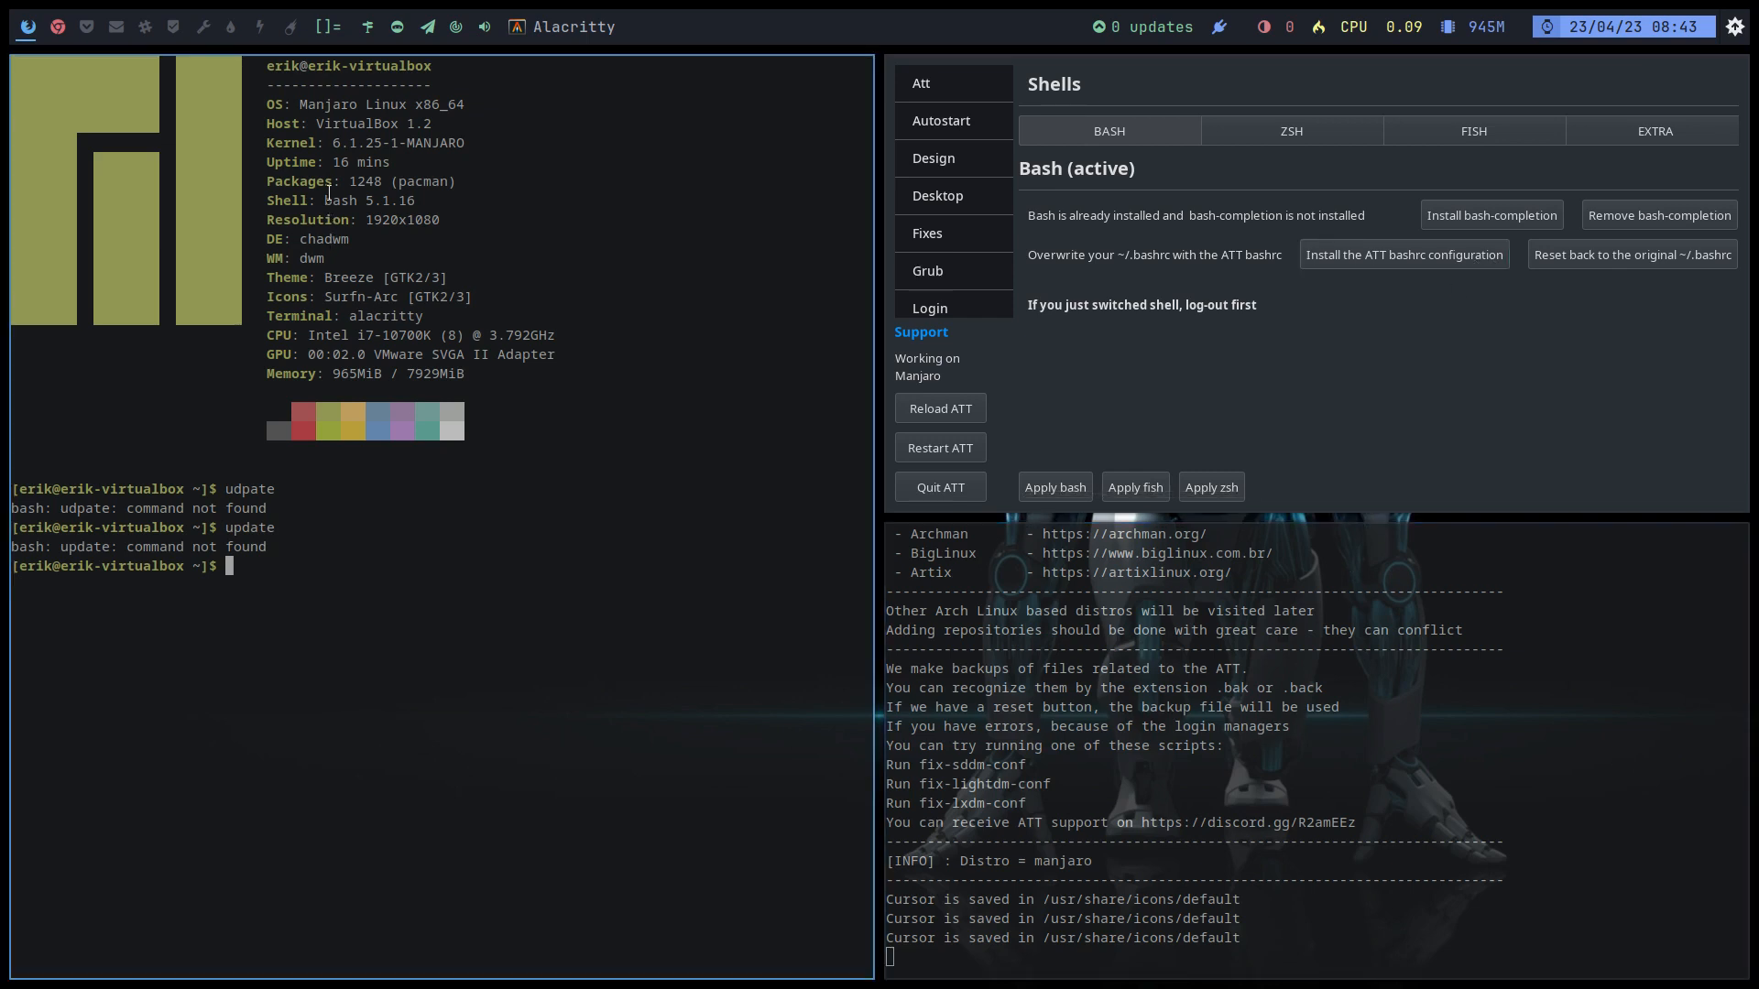
pyautogui.moveTo(314, 192); pyautogui.dragTo(524, 196)
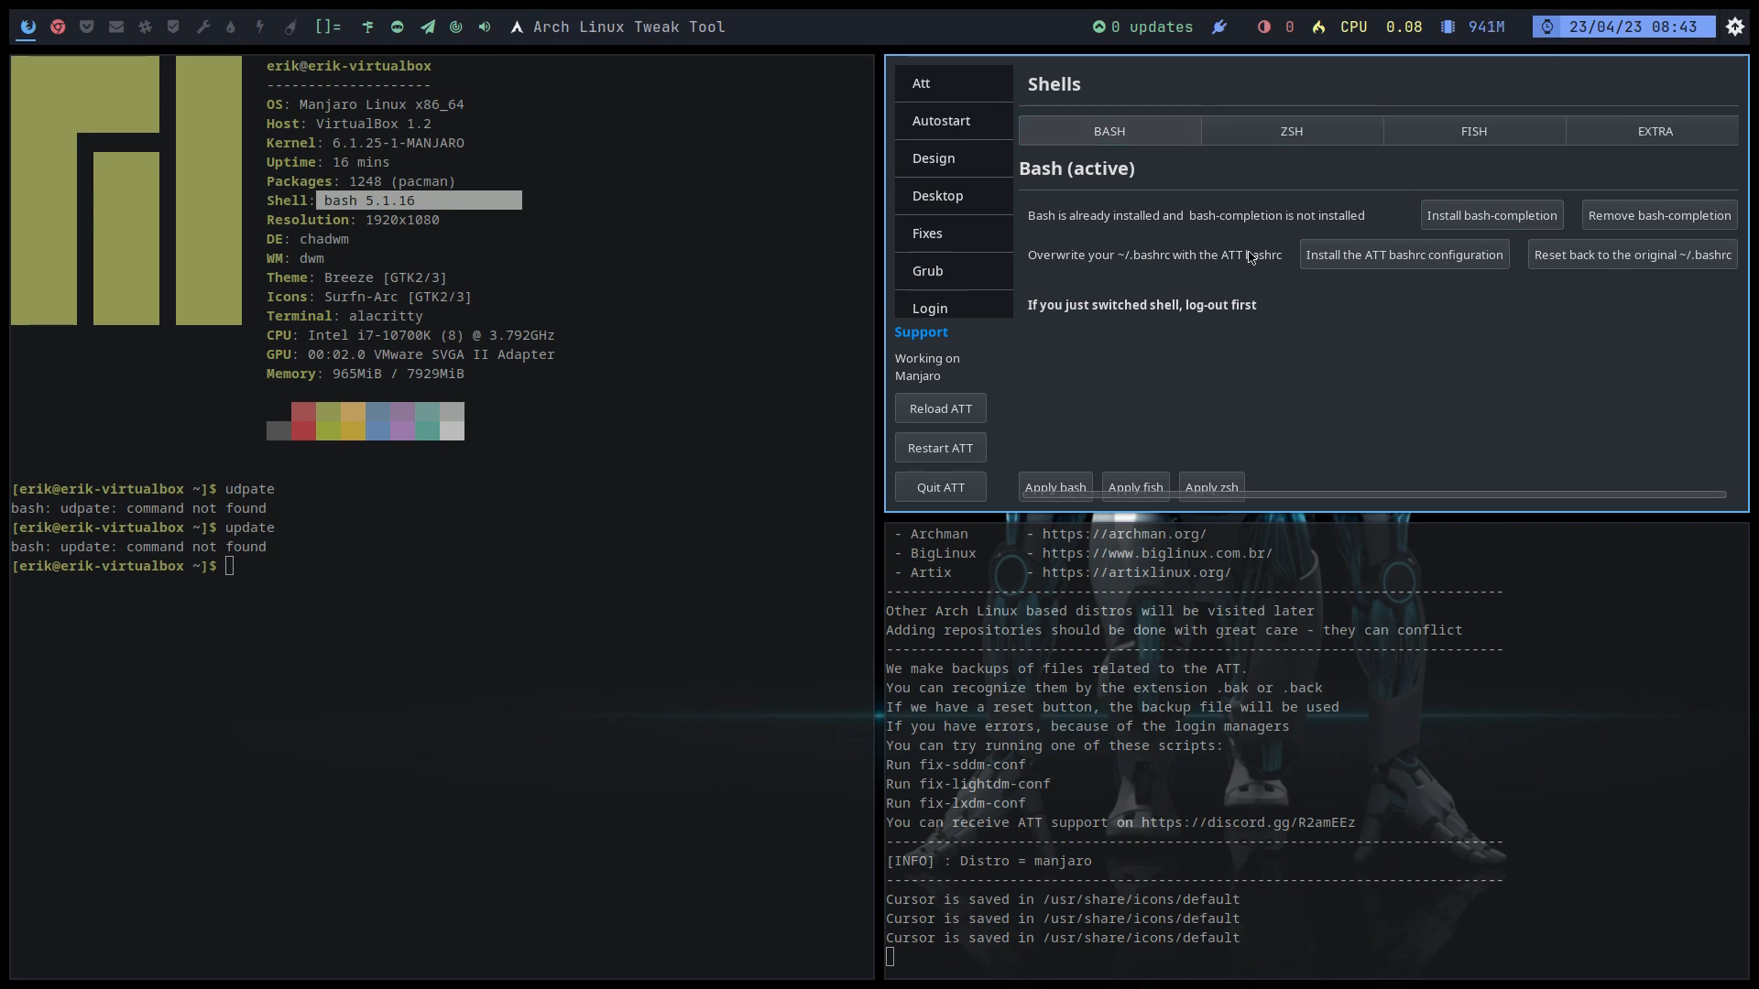
# Step: Install bash-completion and the ATT bashrc configuration, closing the old terminal
pyautogui.click(1461, 220)
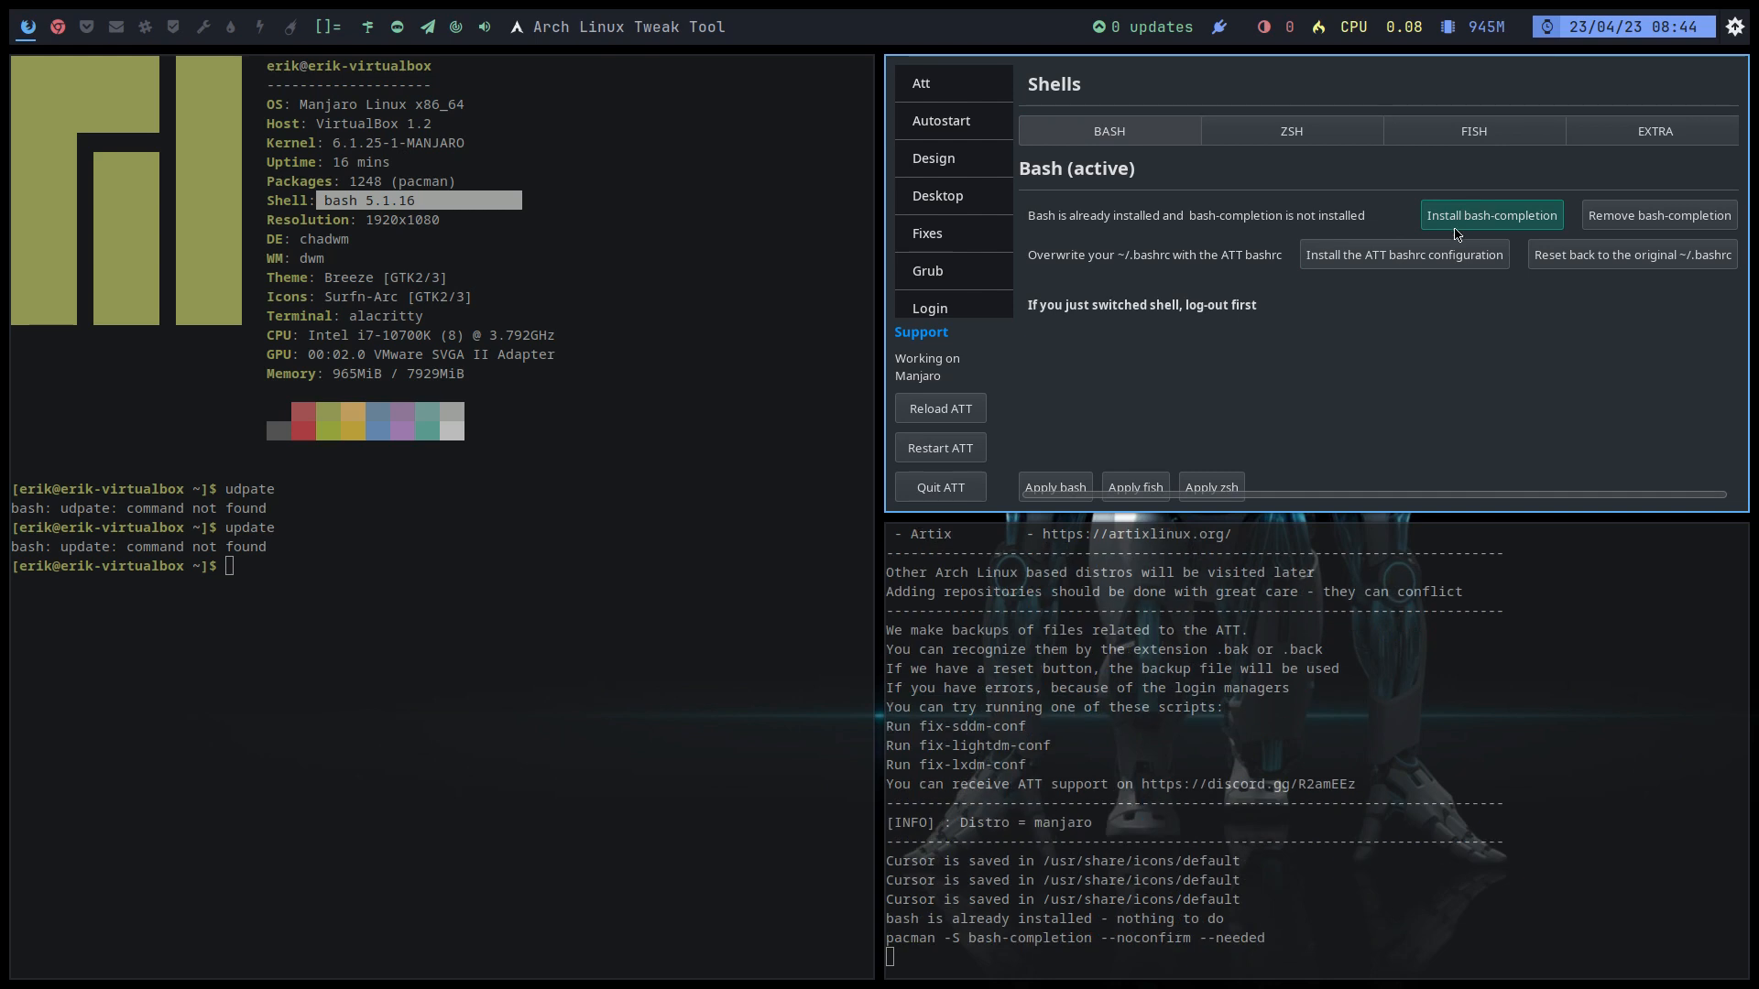
pyautogui.click(1398, 285)
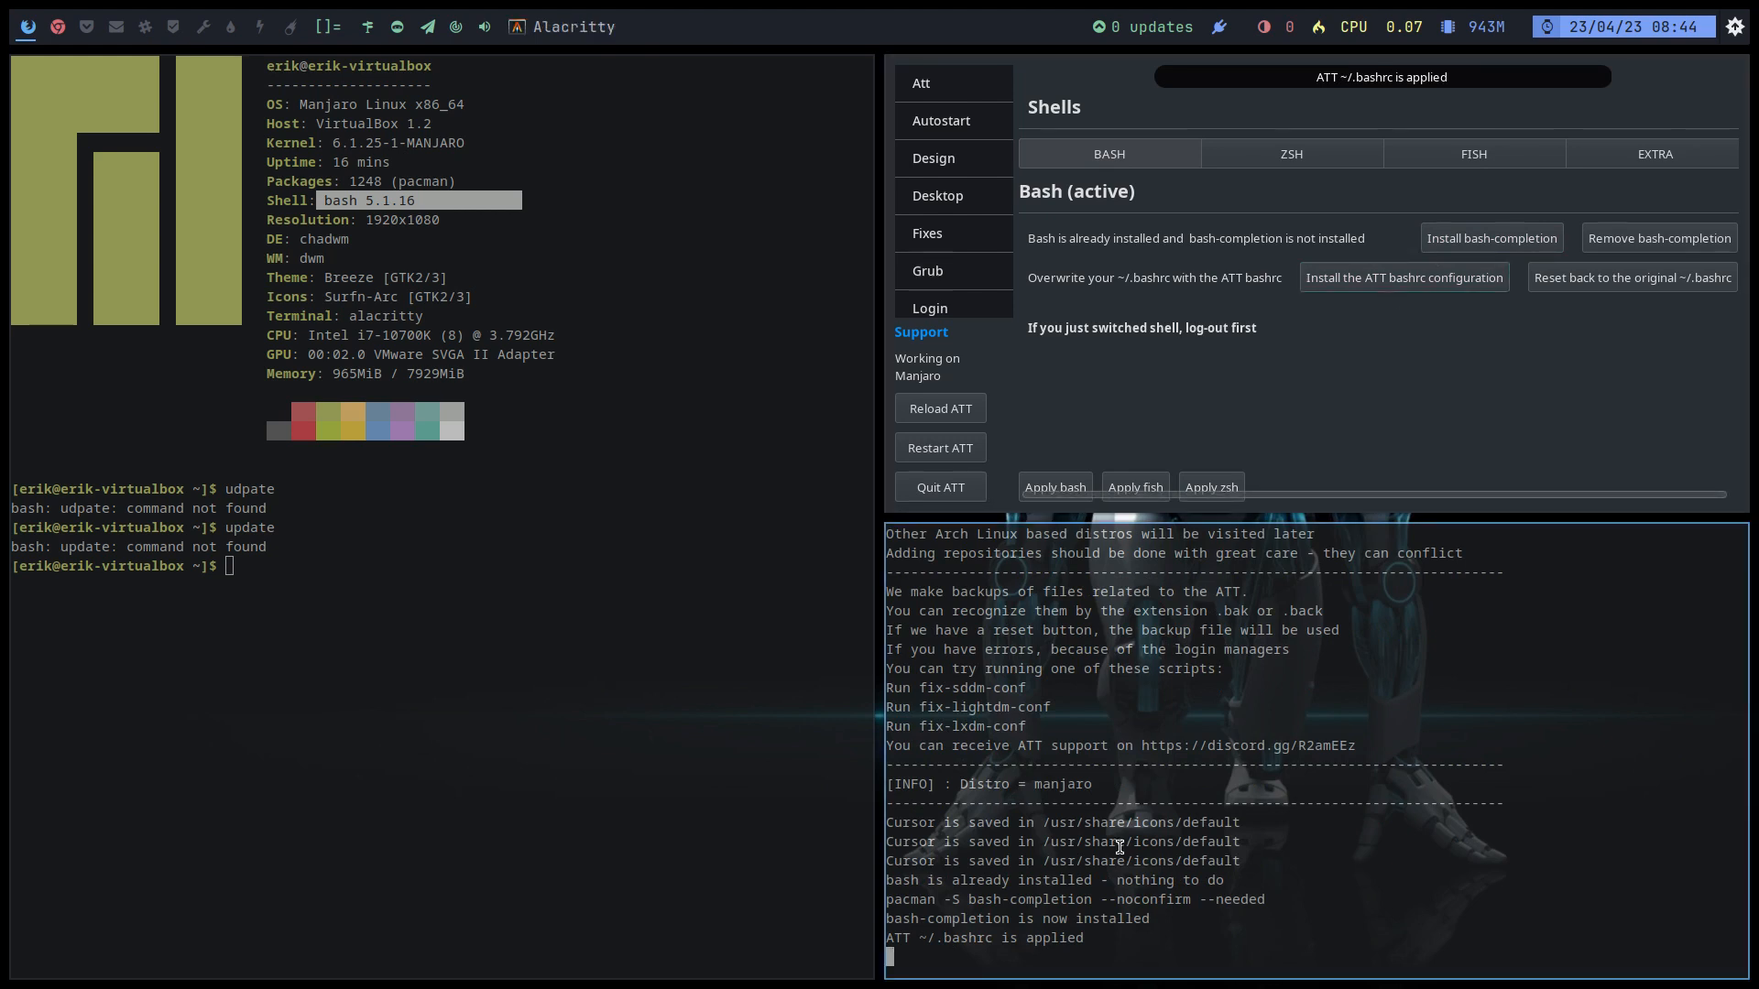
pyautogui.write('updat')
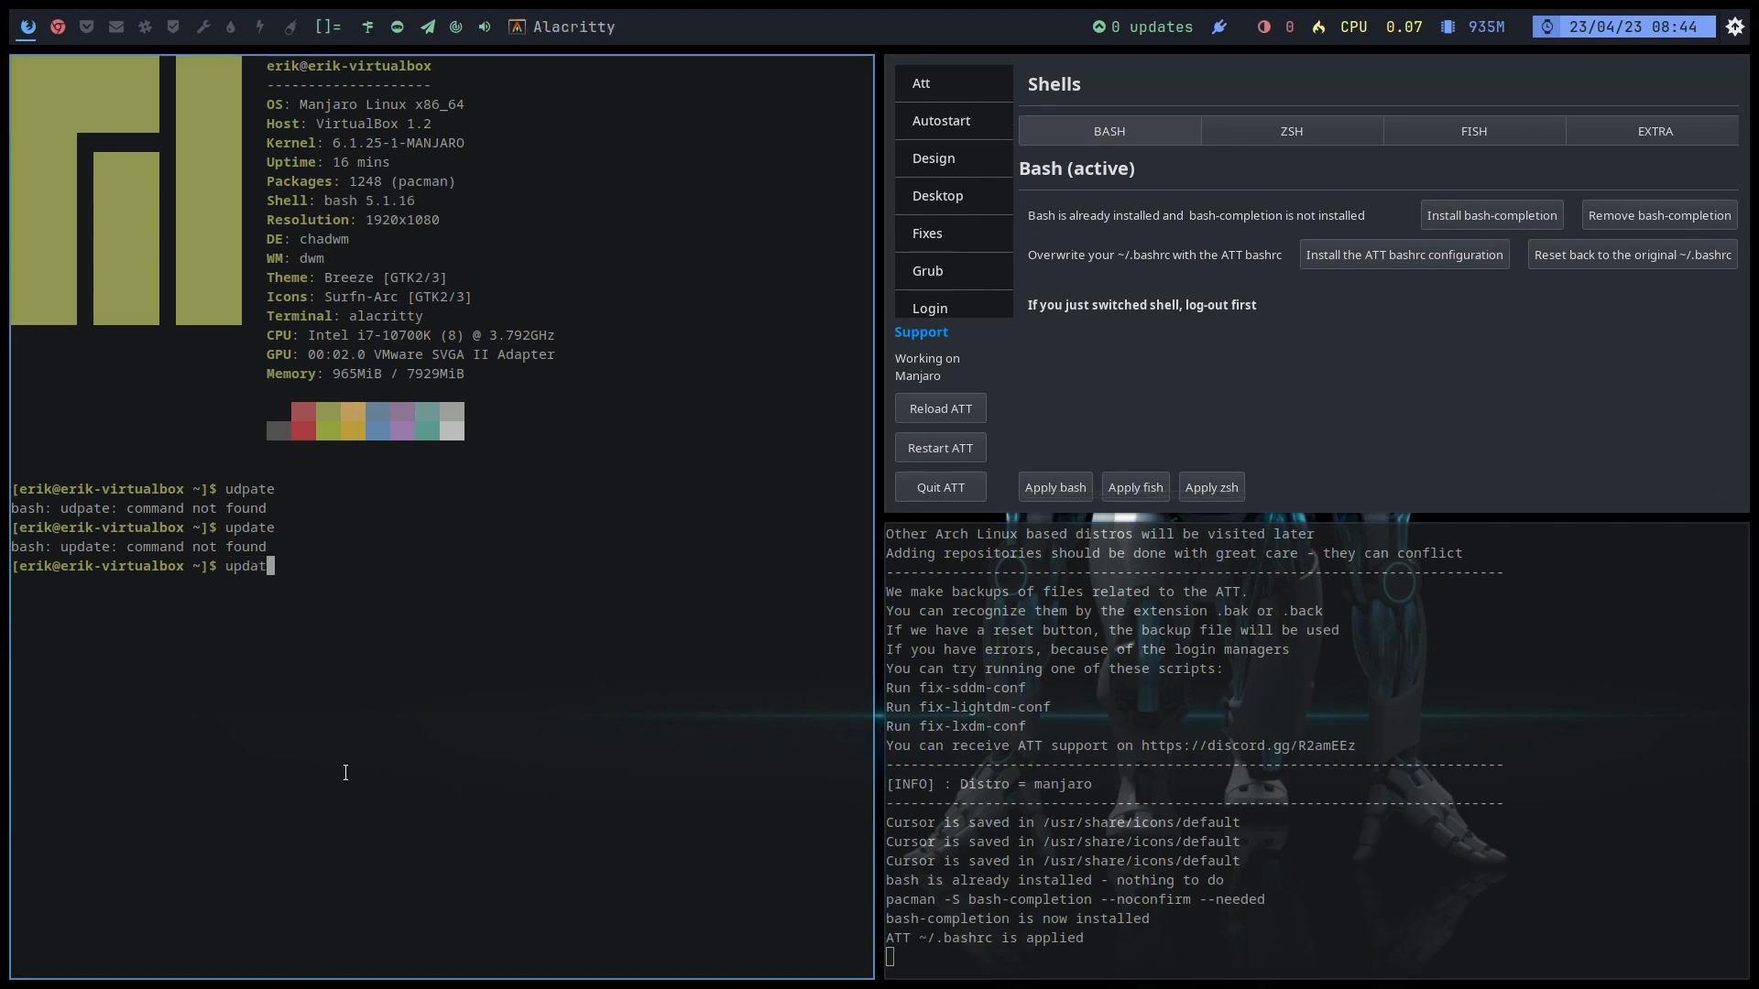
pyautogui.press('super+q')
# Step: Run the update and upall aliases in a fresh terminal
pyautogui.press('super+Return')
pyautogui.write('update')
pyautogui.press('Return')
pyautogui.press('Return')
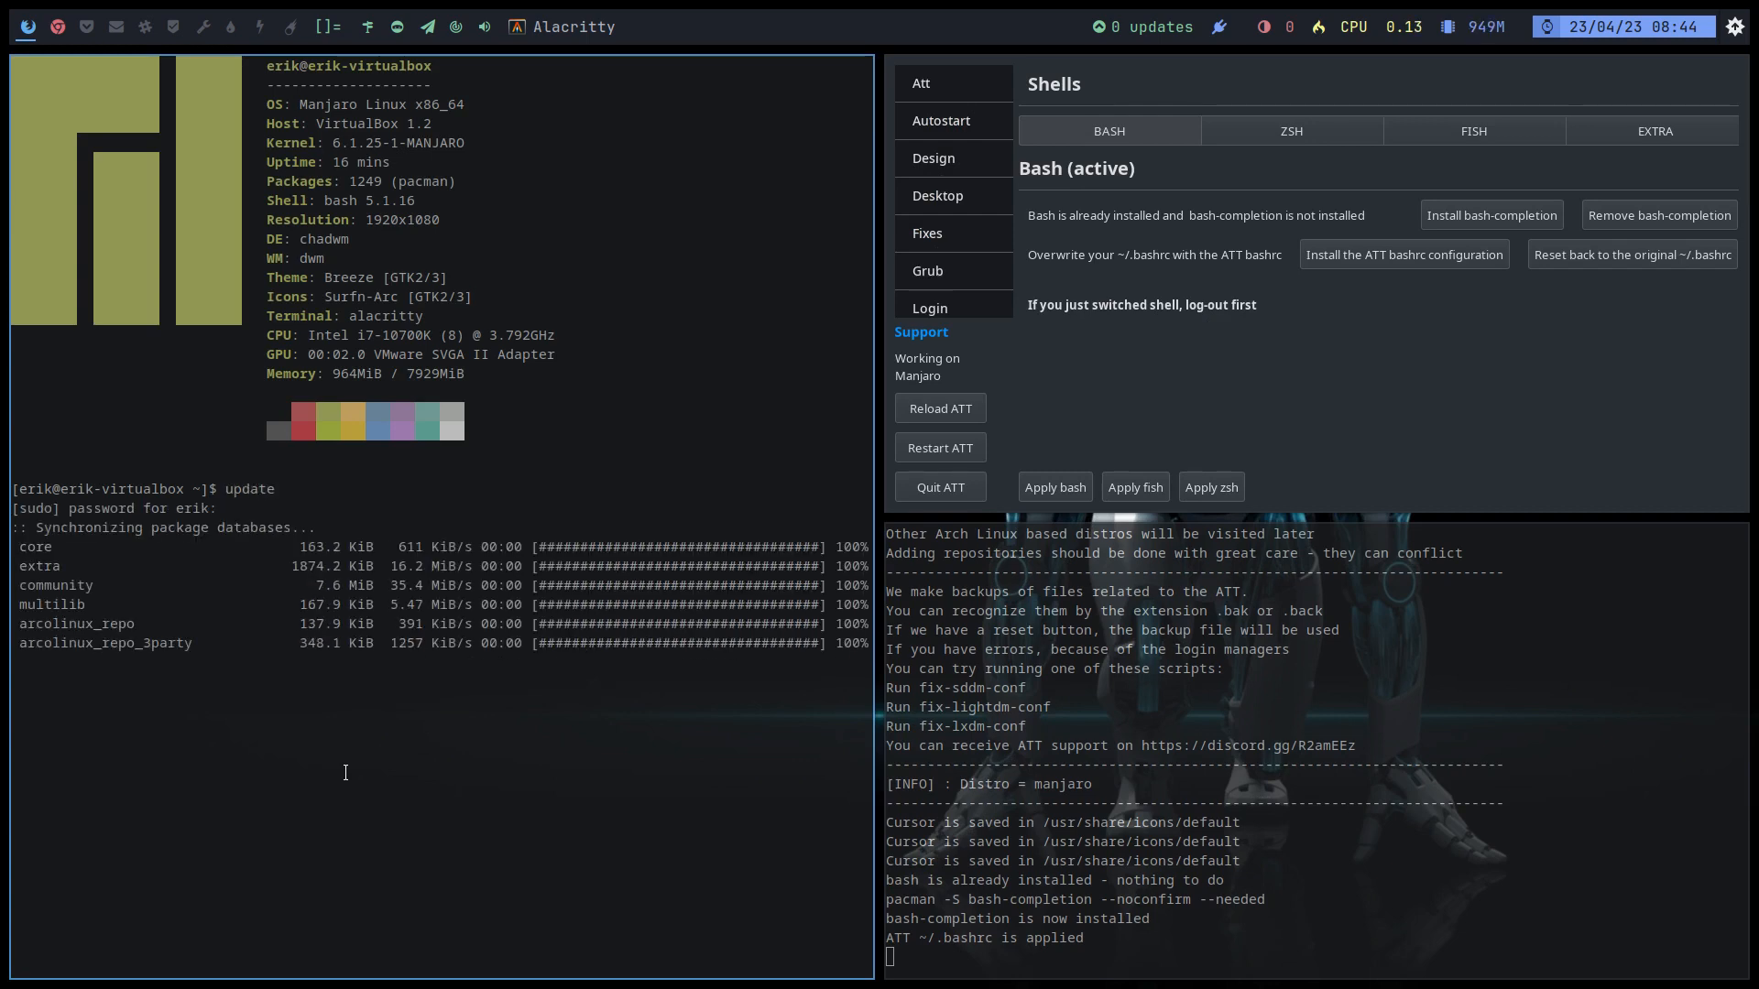
pyautogui.write('upall')
pyautogui.press('Return')
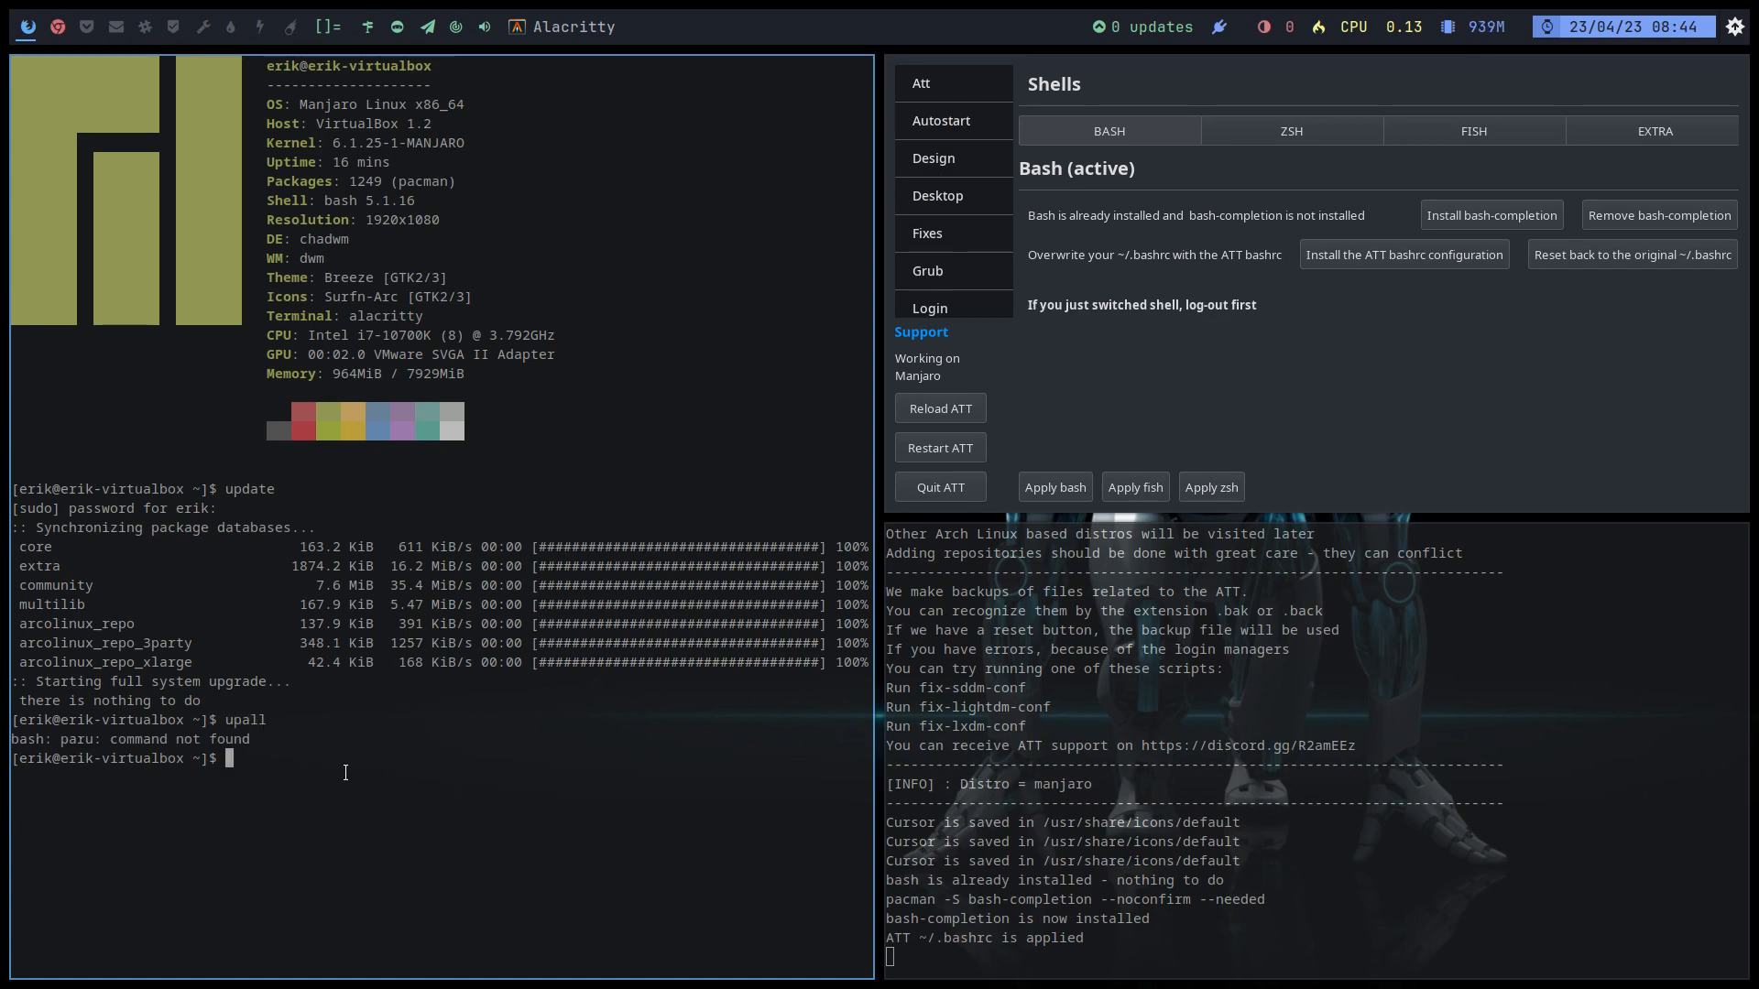
# Step: Type 'sudo pacman -S paru' and tab-complete the matching paru packages
pyautogui.write('sudo pacman )')
pyautogui.press('BackSpace')
pyautogui.write('_S')
pyautogui.press('BackSpace')
pyautogui.press('BackSpace')
pyautogui.press('BackSpace')
pyautogui.write('-S paru')
pyautogui.press('Tab')
pyautogui.press('Tab')
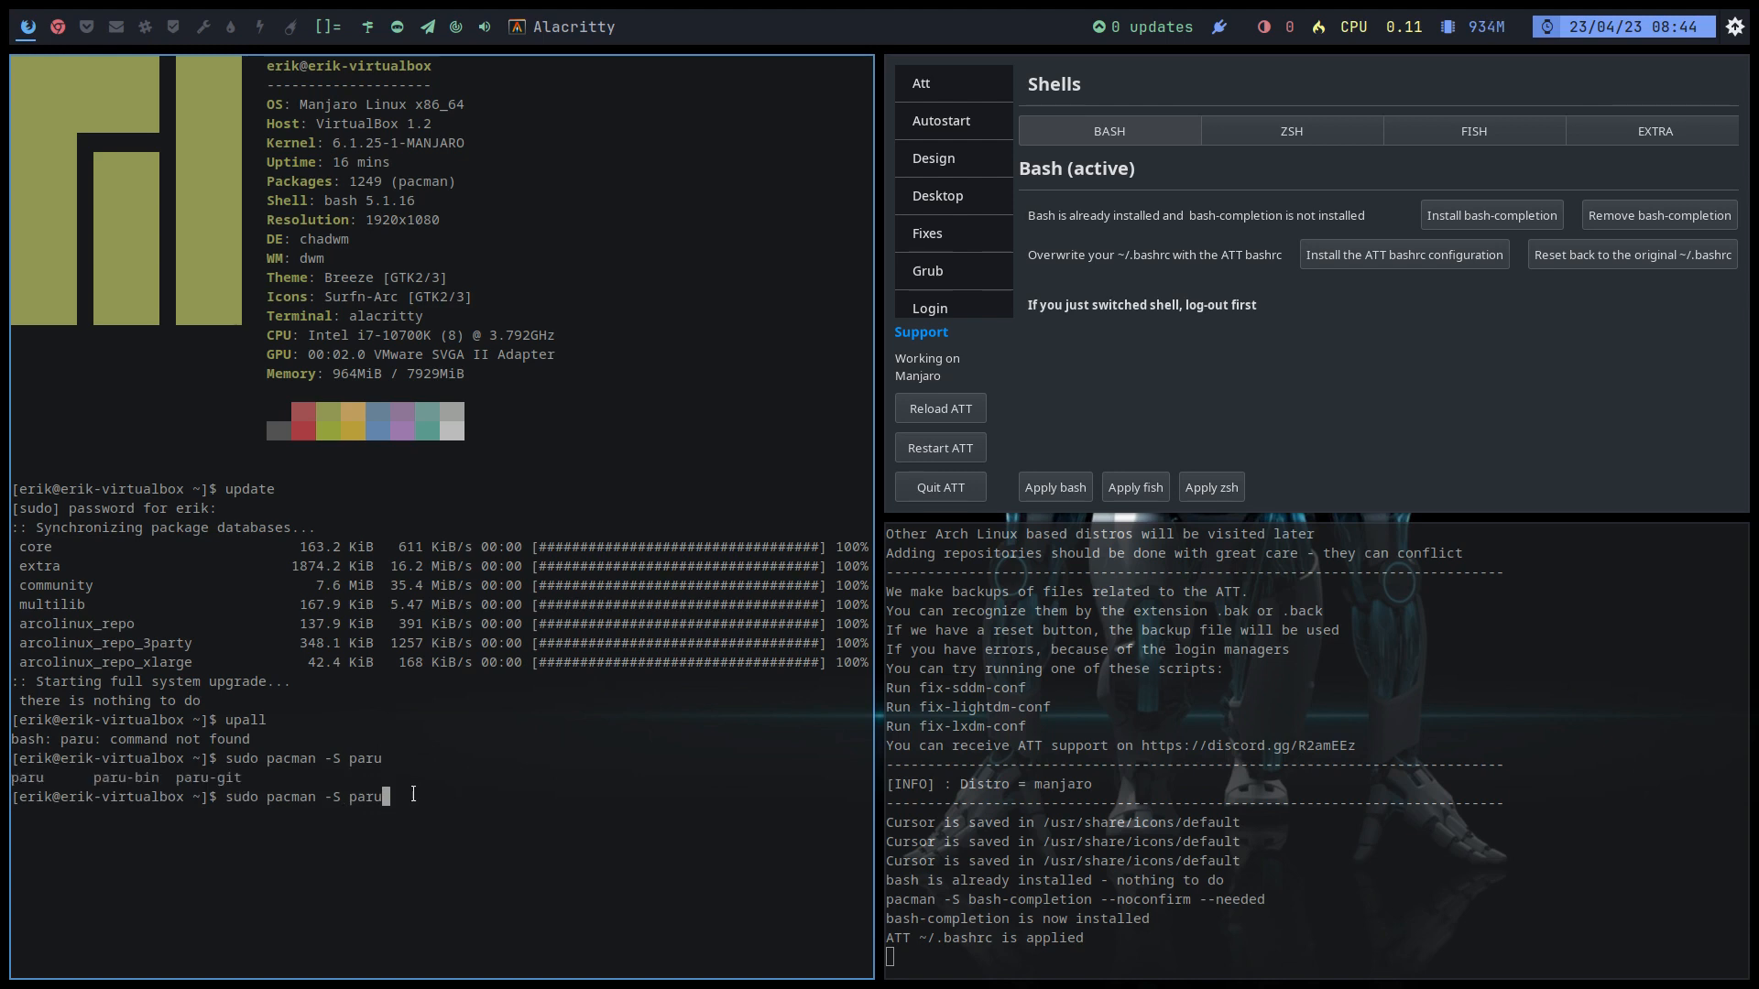
# Step: Install all extra applications from the EXTRA tab, including paru, yay and bat
pyautogui.click(1700, 134)
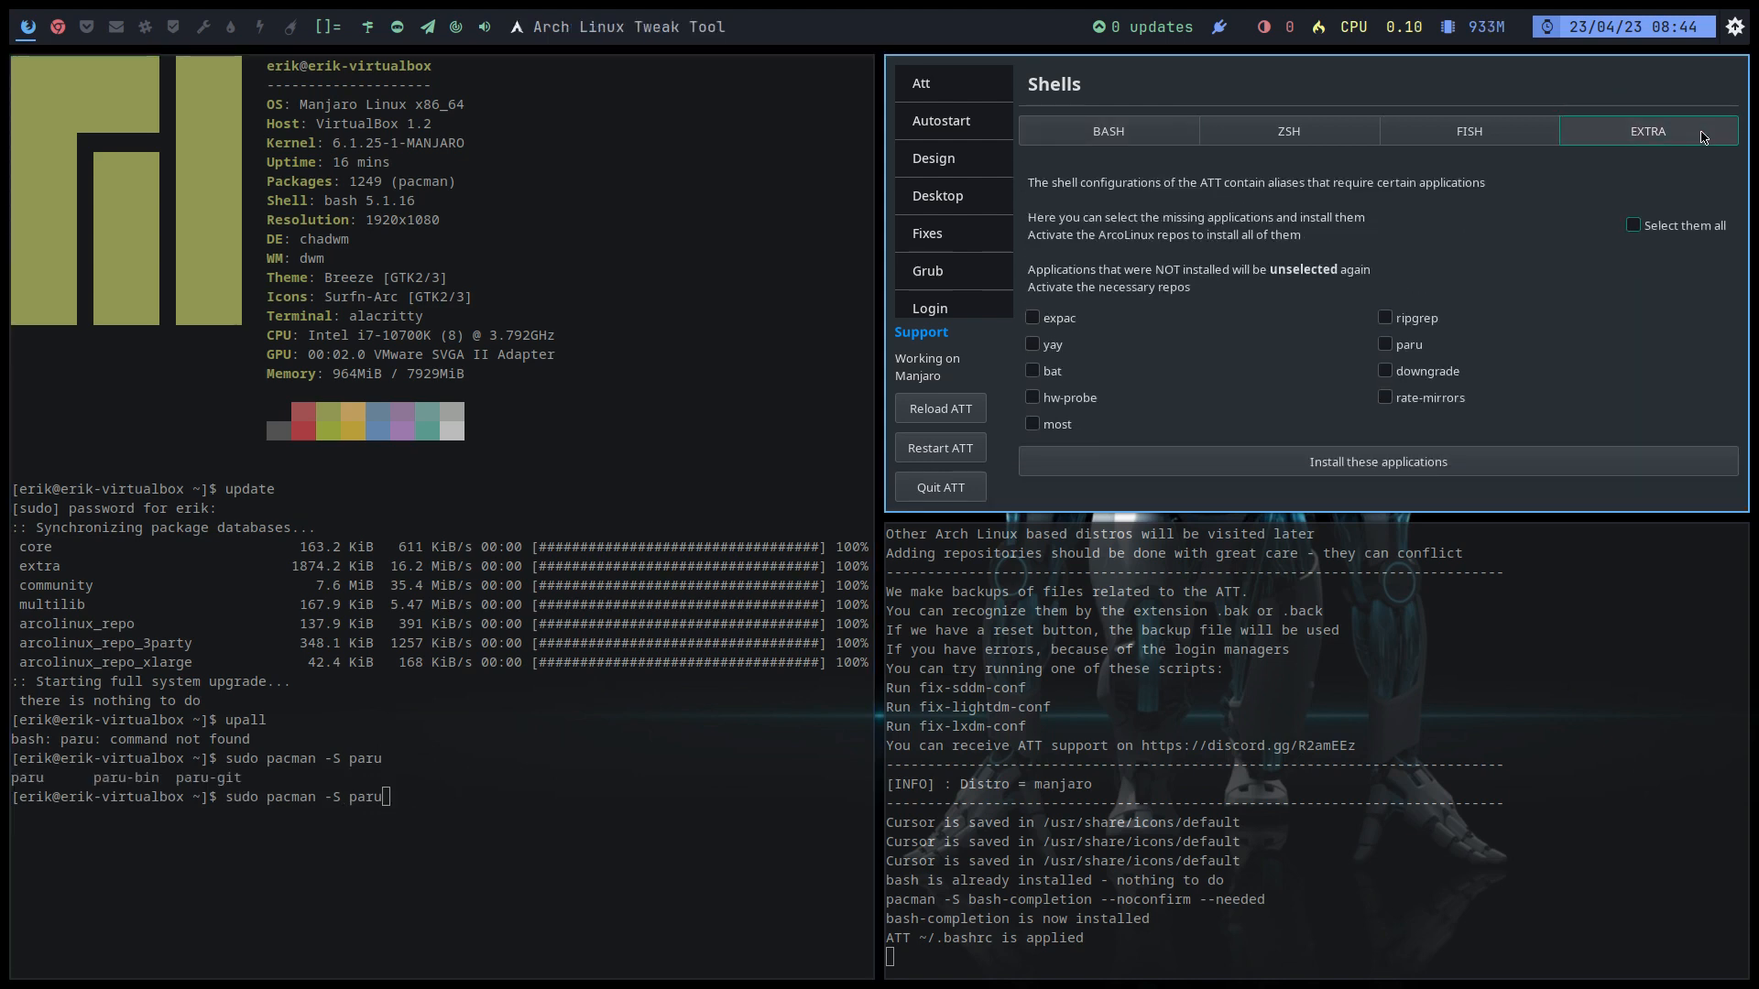
pyautogui.click(1634, 226)
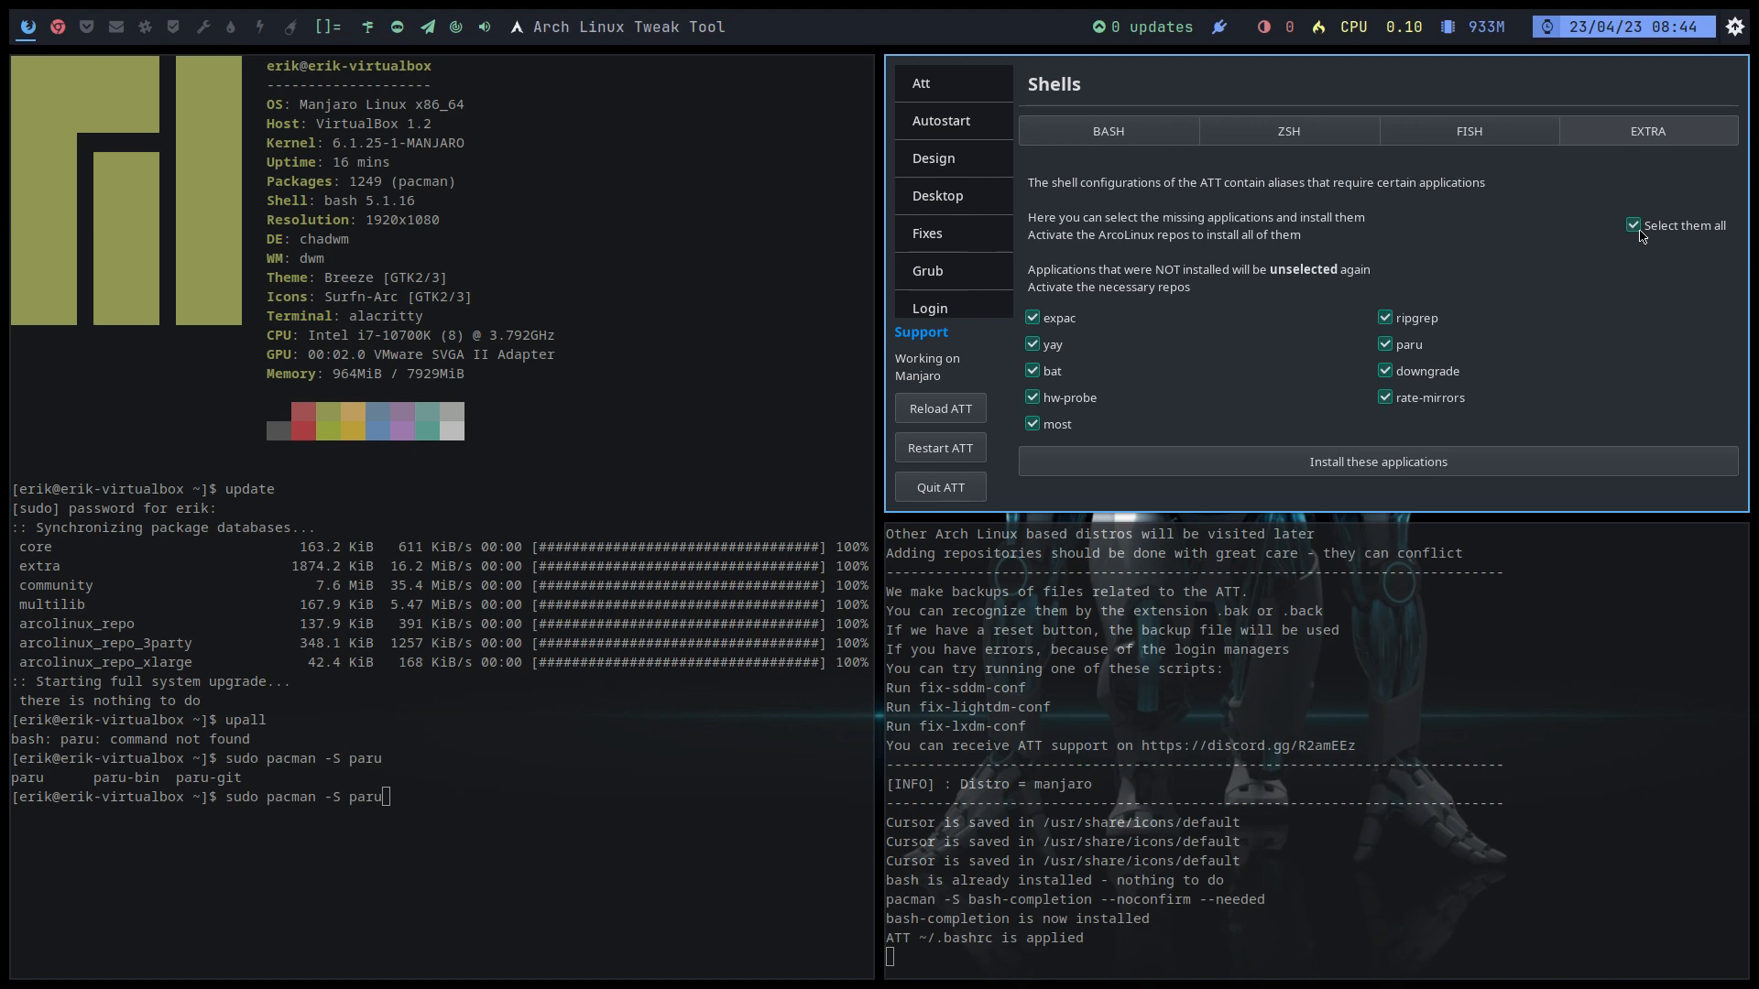
pyautogui.click(1394, 469)
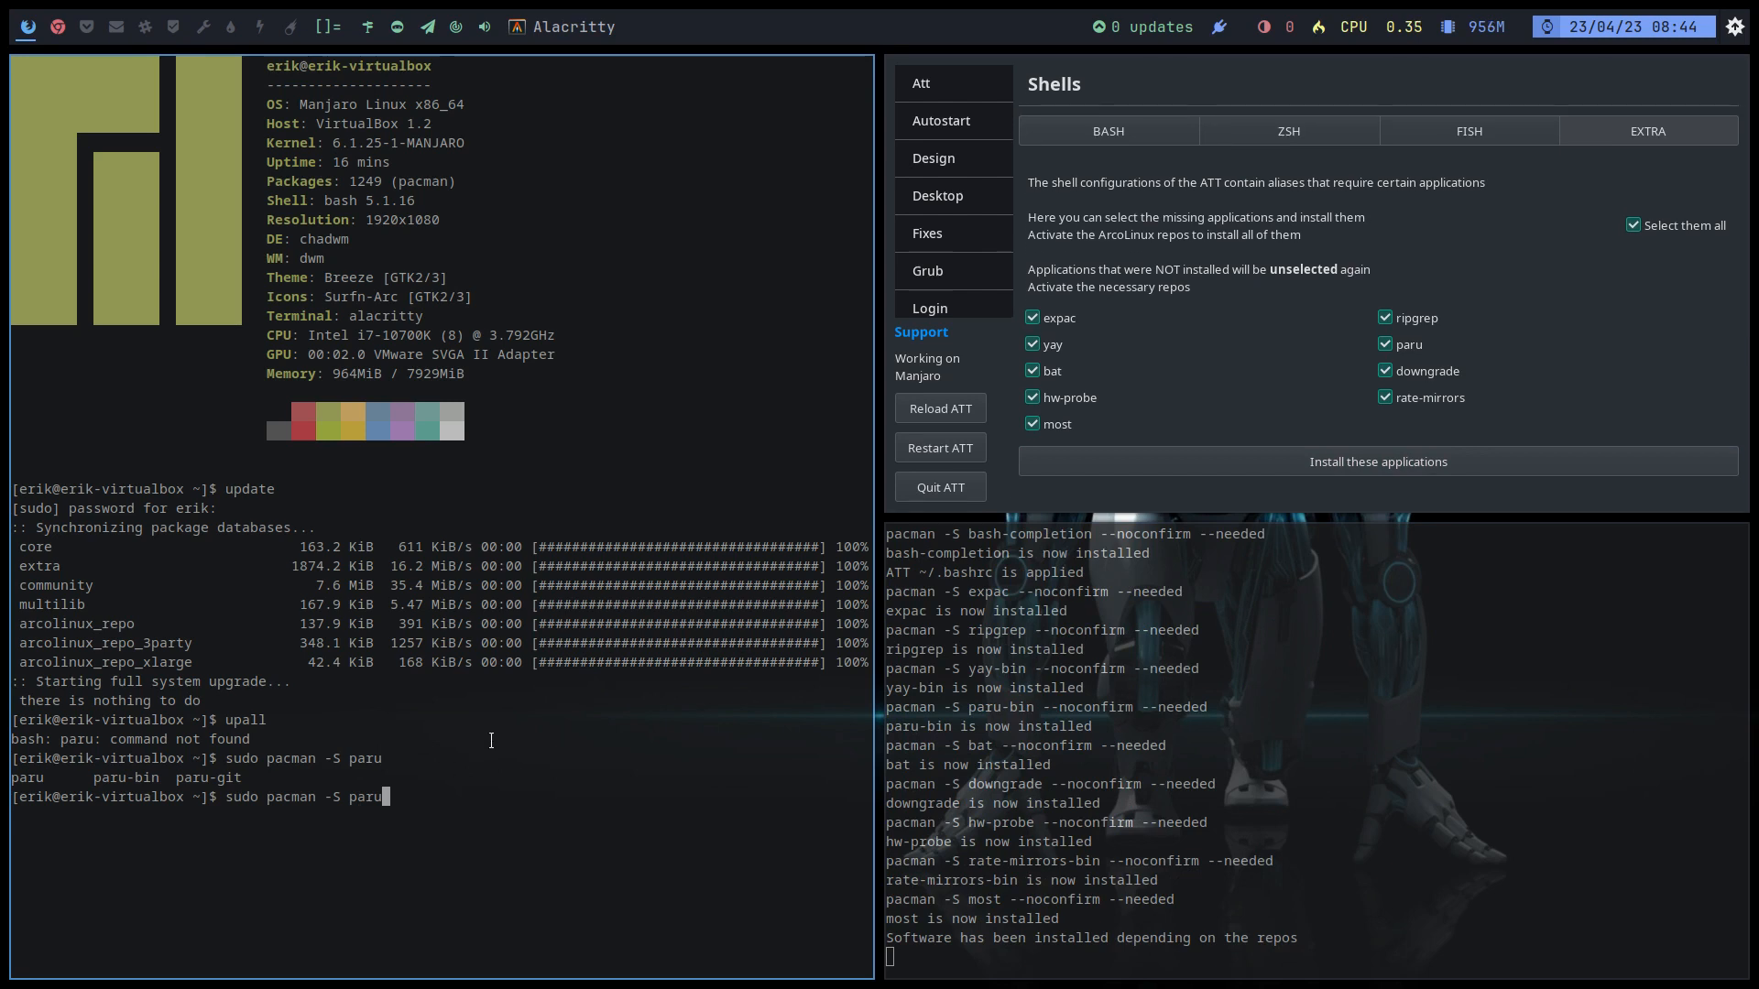
# Step: Cancel the pending paru command, rerun upall, and close the terminal
pyautogui.hotkey('ctrl', 'c')
pyautogui.write('upall')
pyautogui.press('Return')
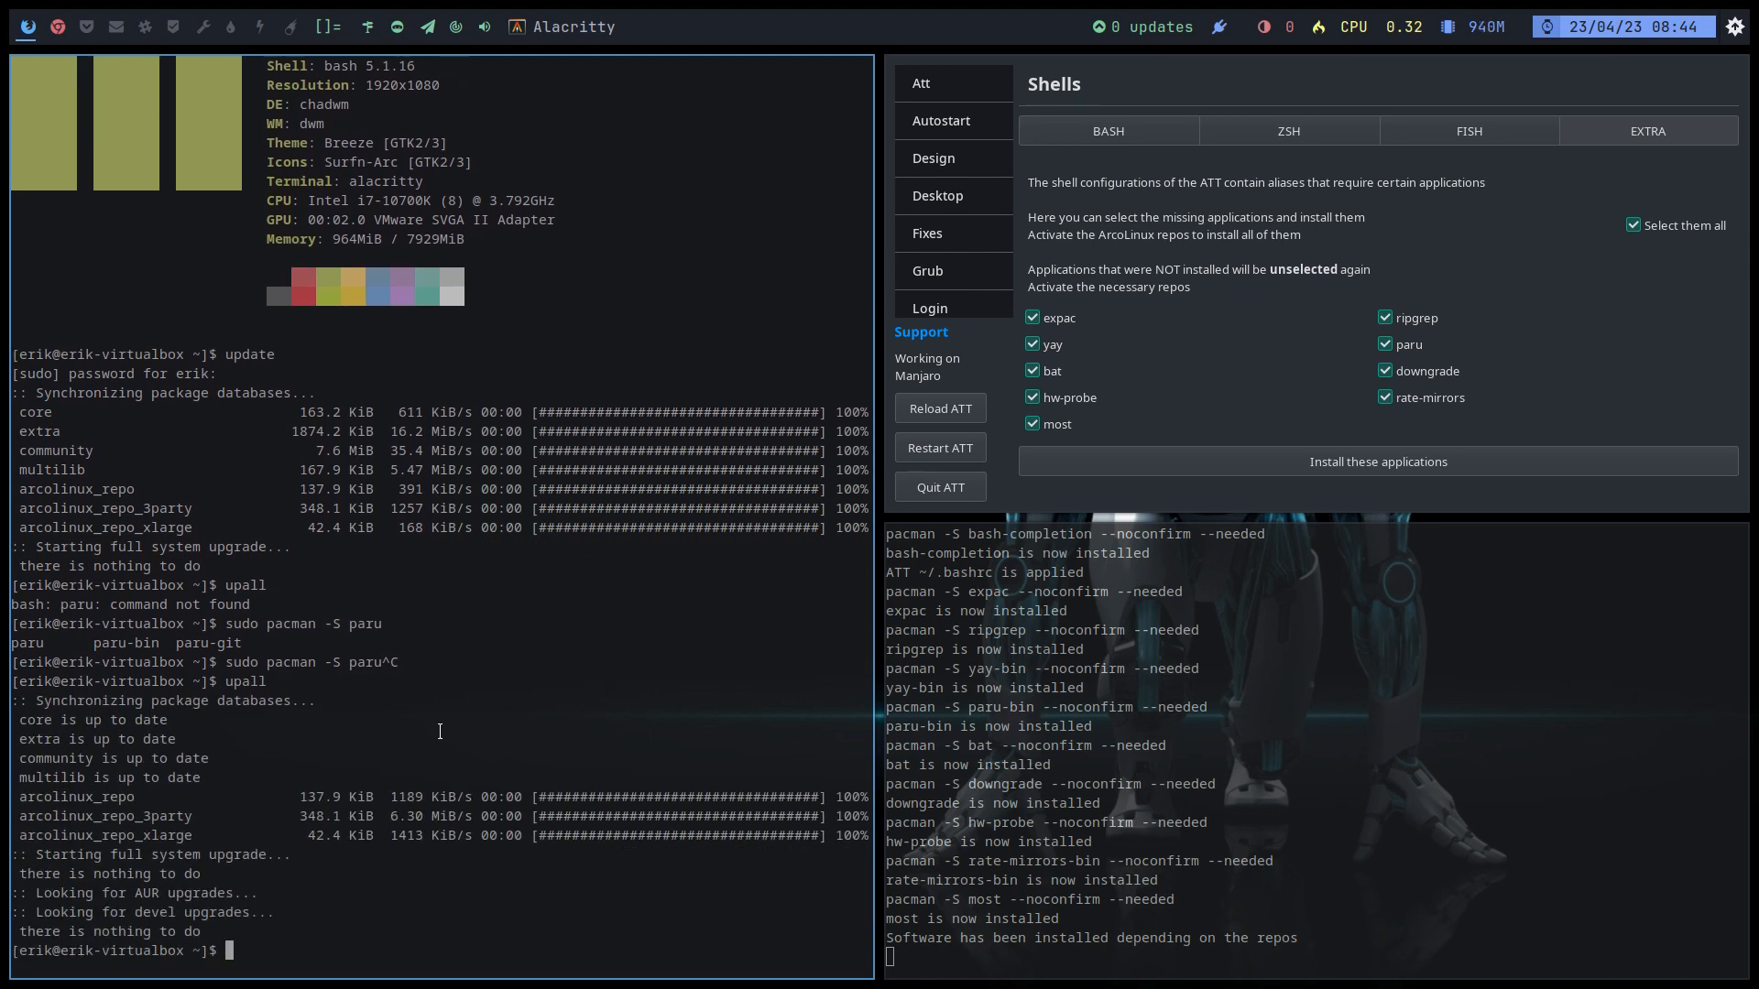
pyautogui.press('super+q')
# Step: Open the Terminal Fun fetch utilities and preview the current output in a new terminal
pyautogui.click(109, 574)
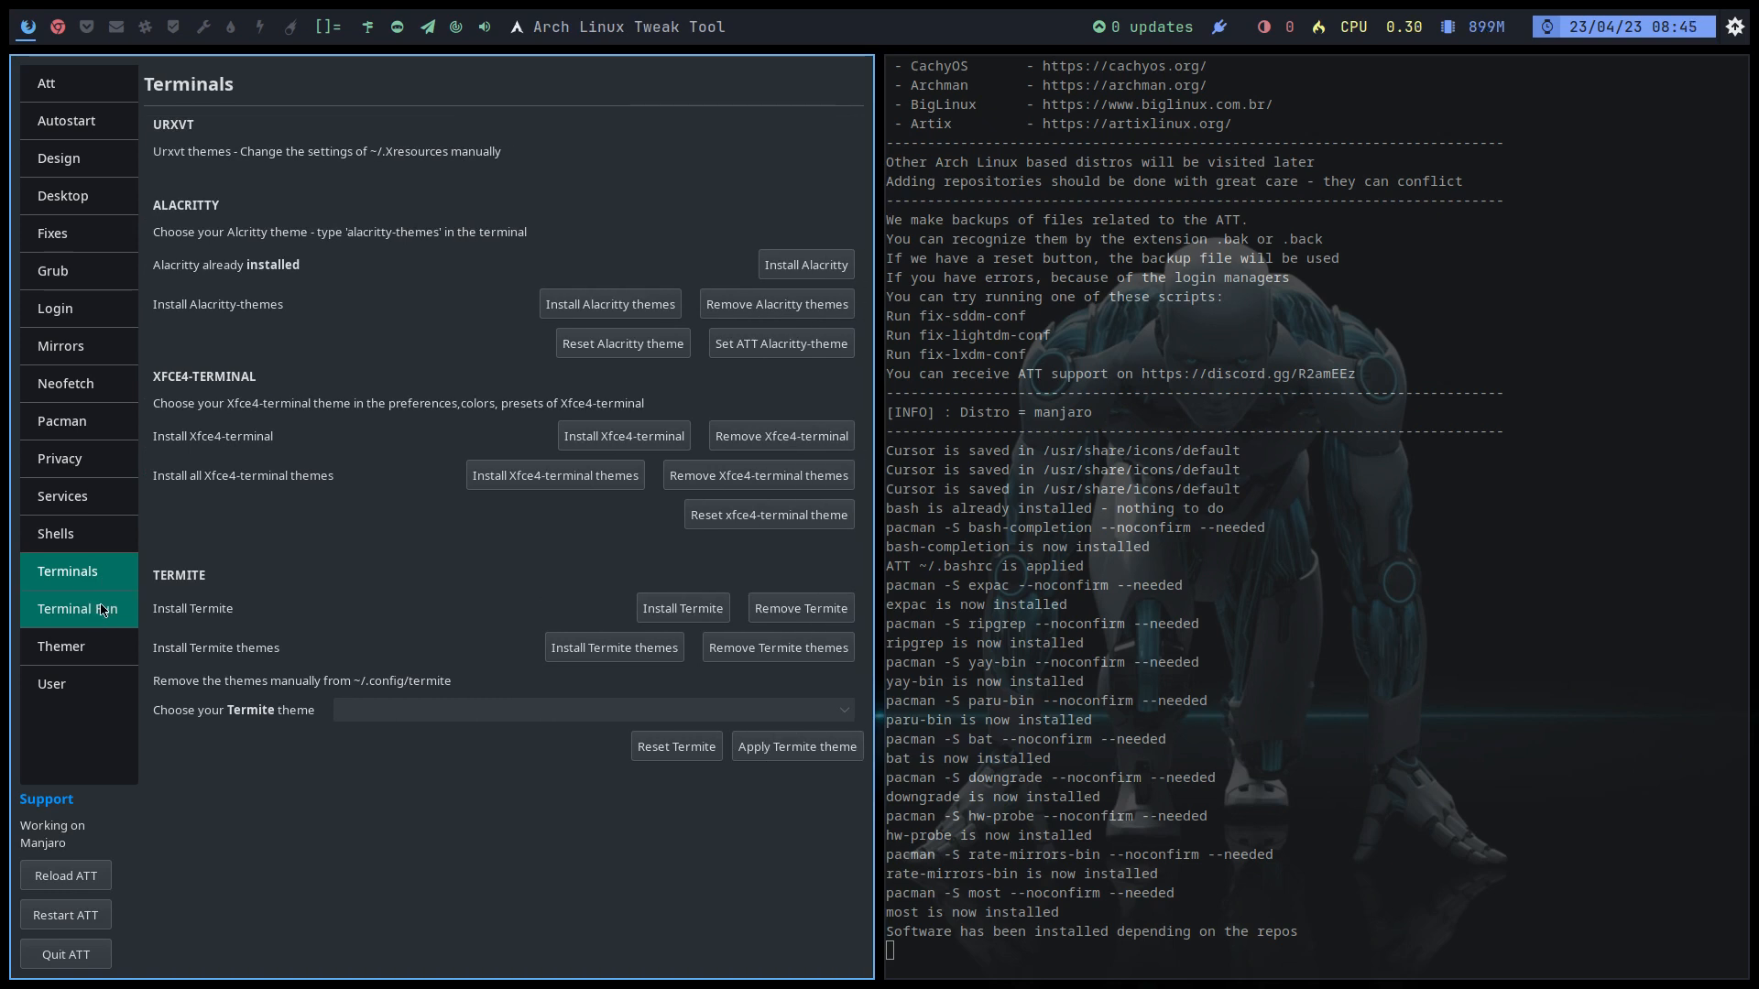
pyautogui.click(104, 612)
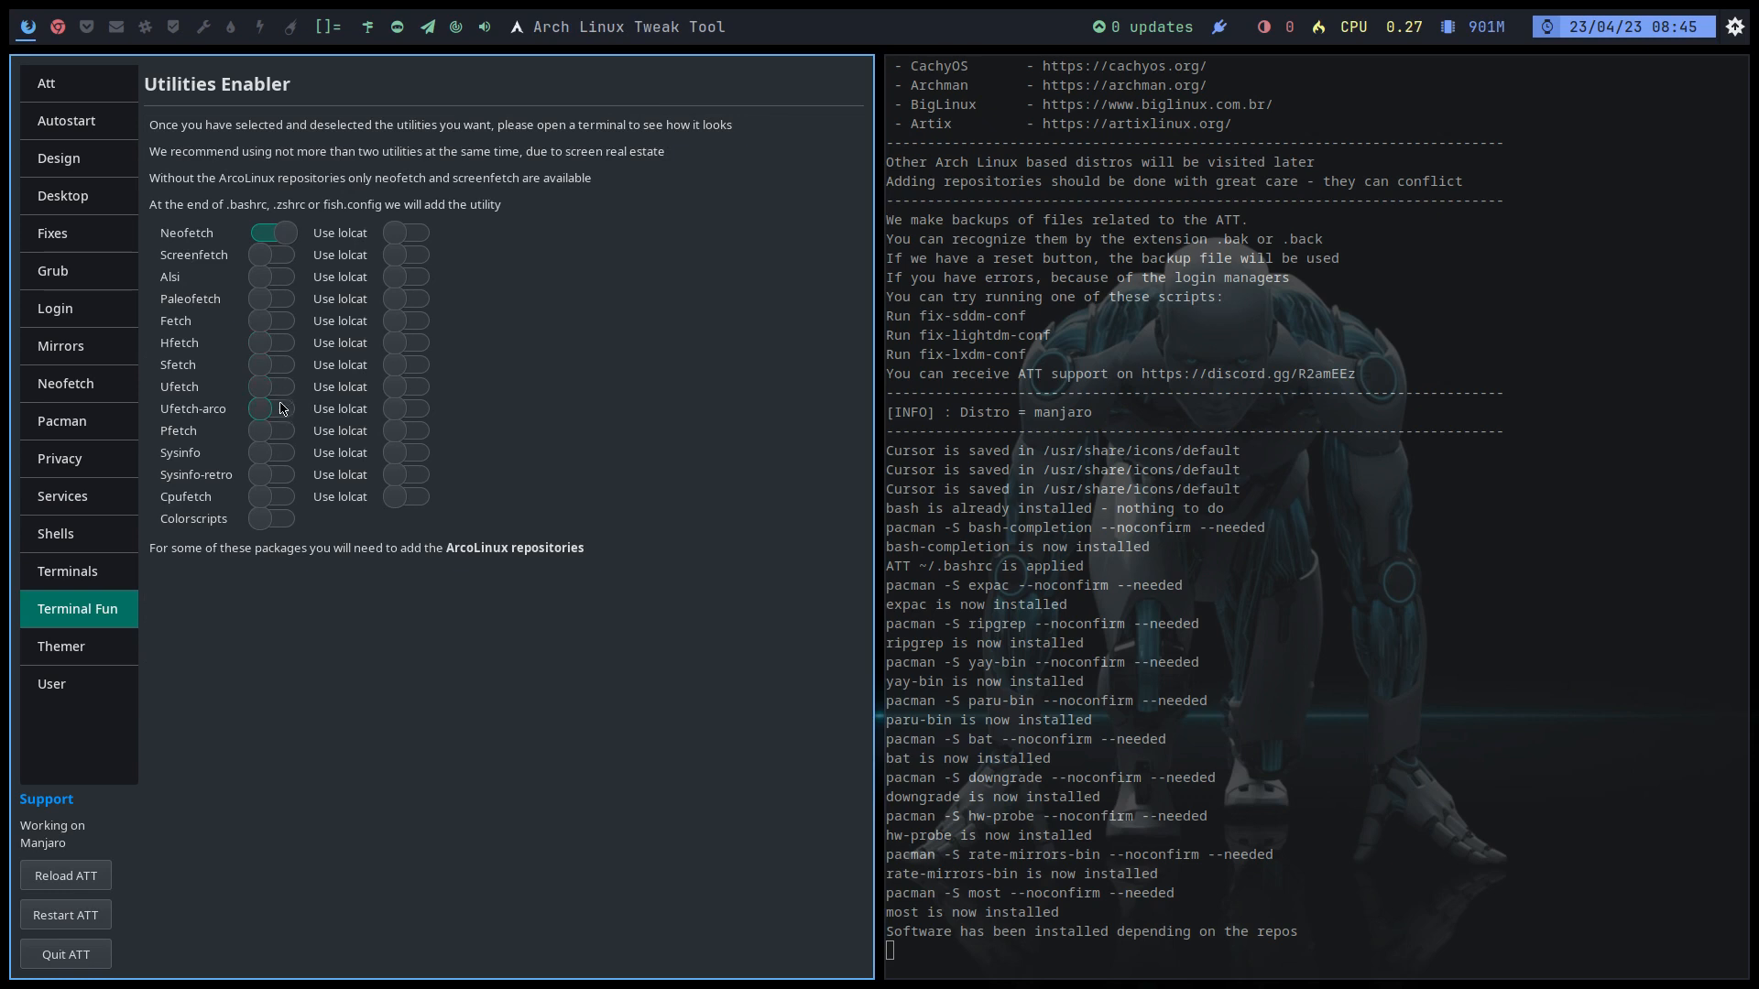
pyautogui.click(1012, 627)
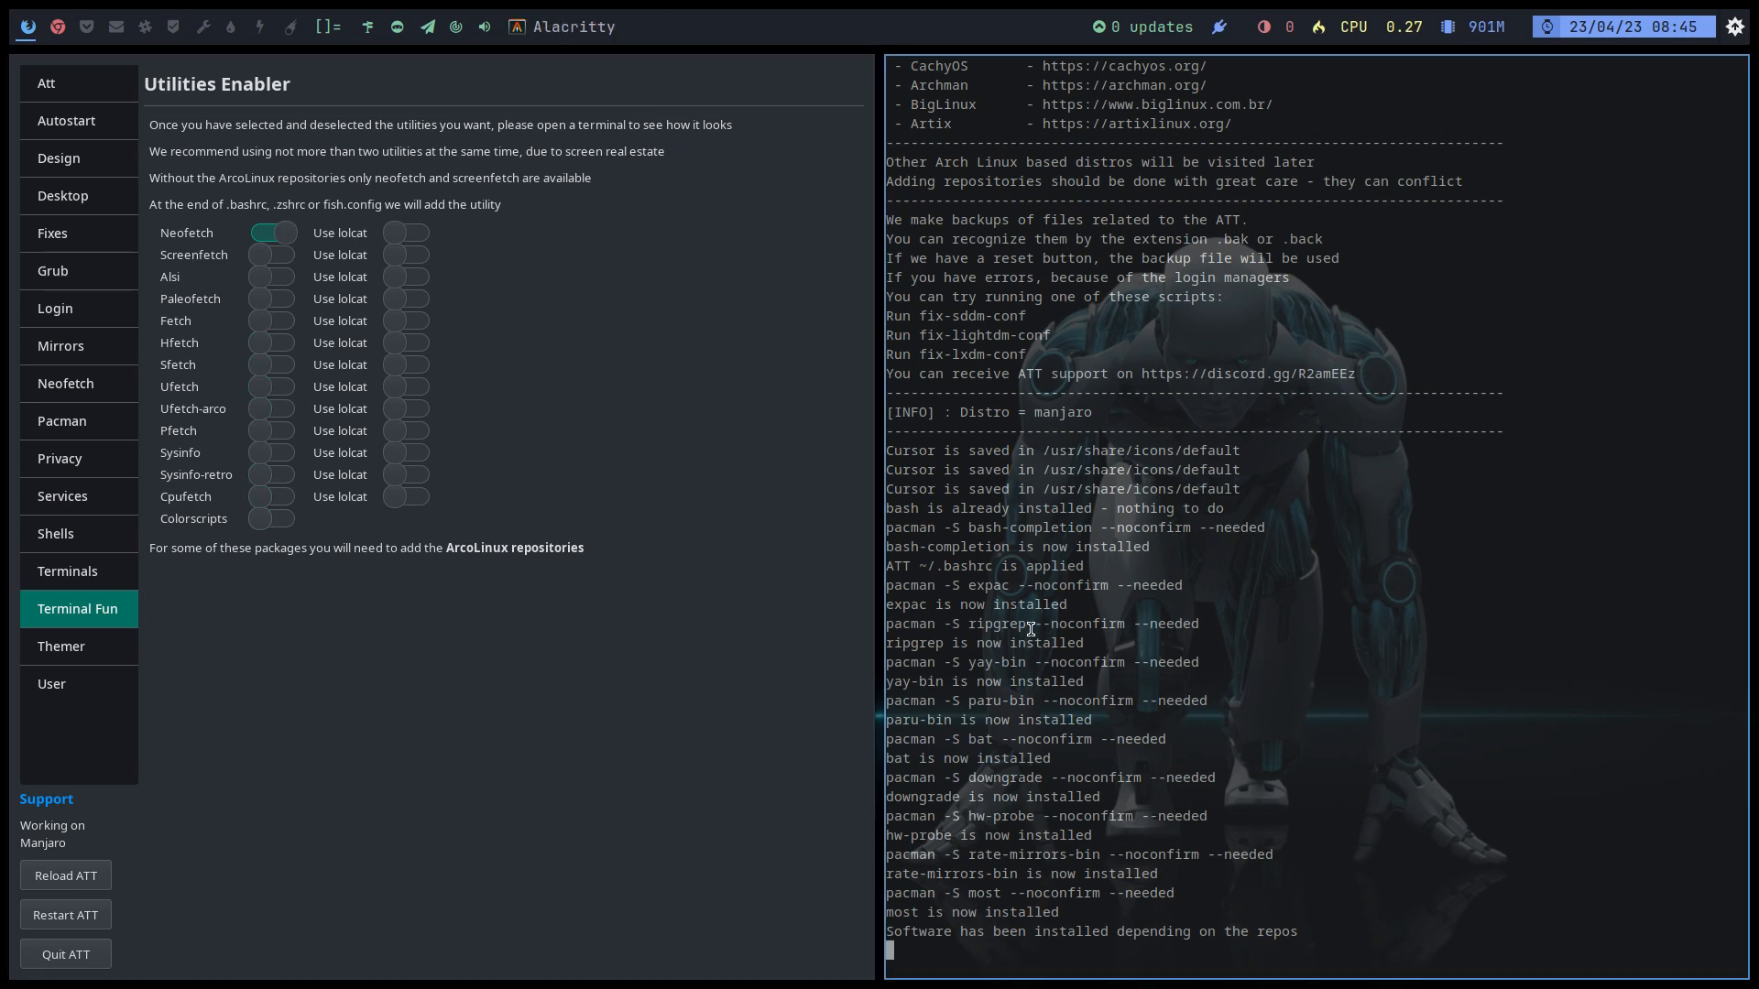
pyautogui.press('super+Return')
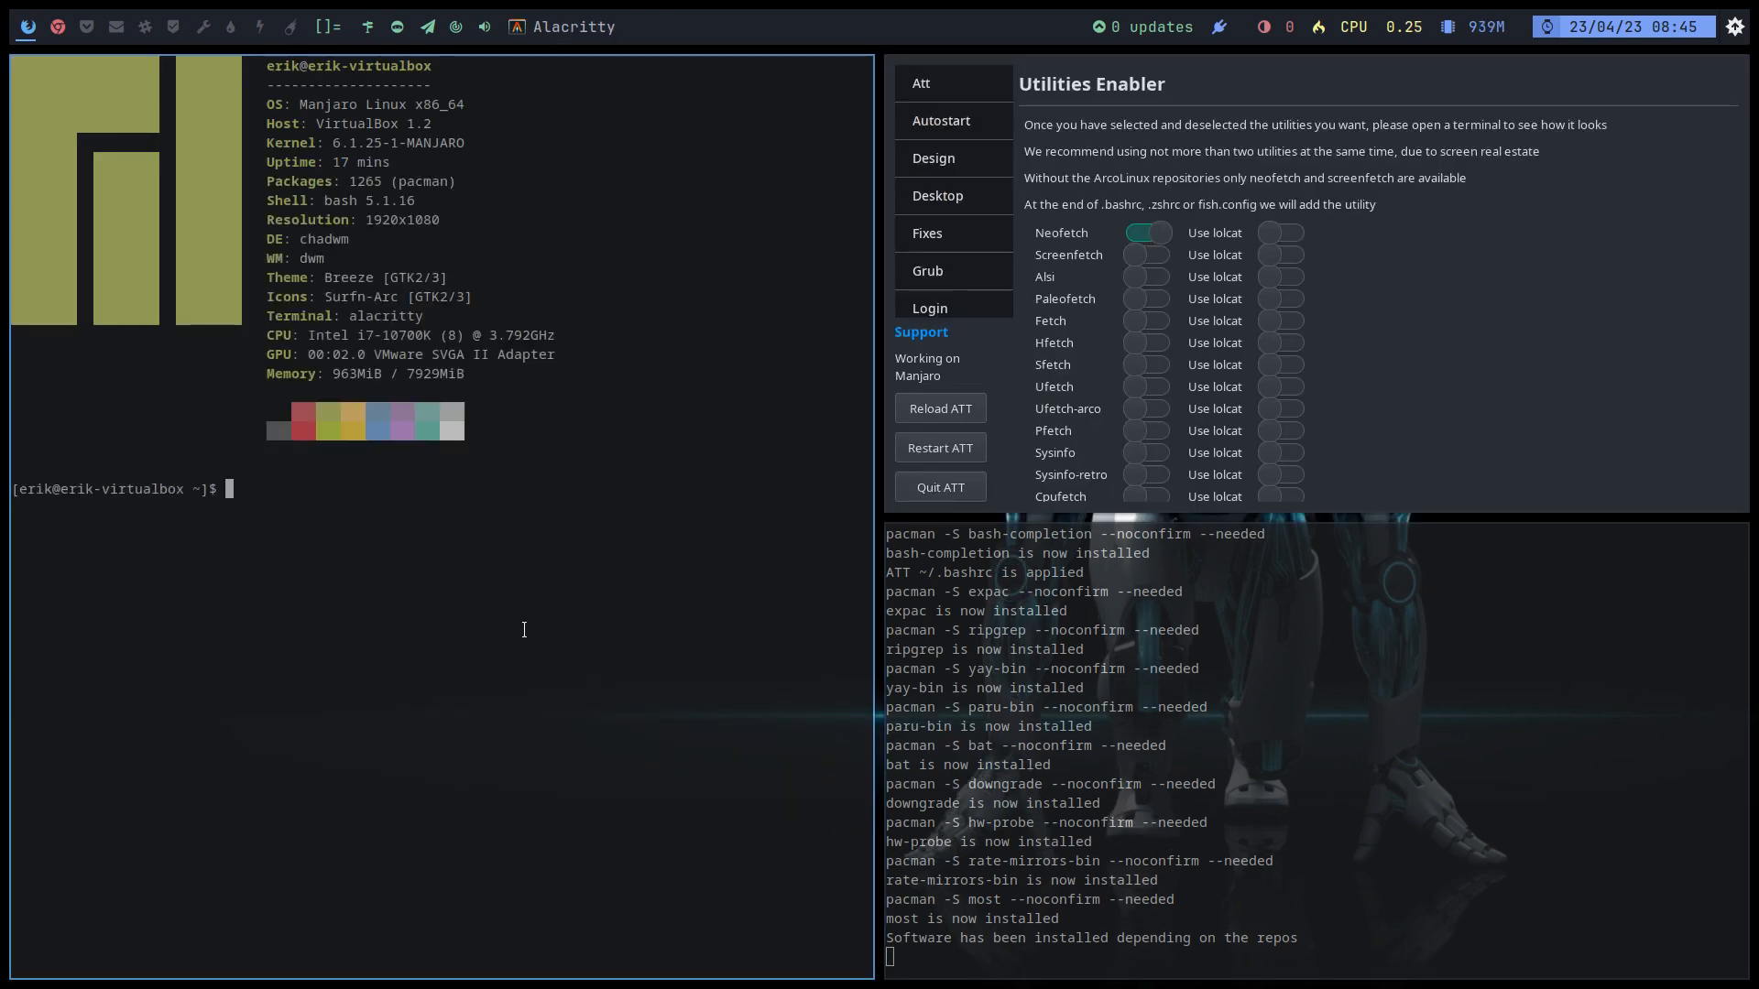
pyautogui.press('super+q')
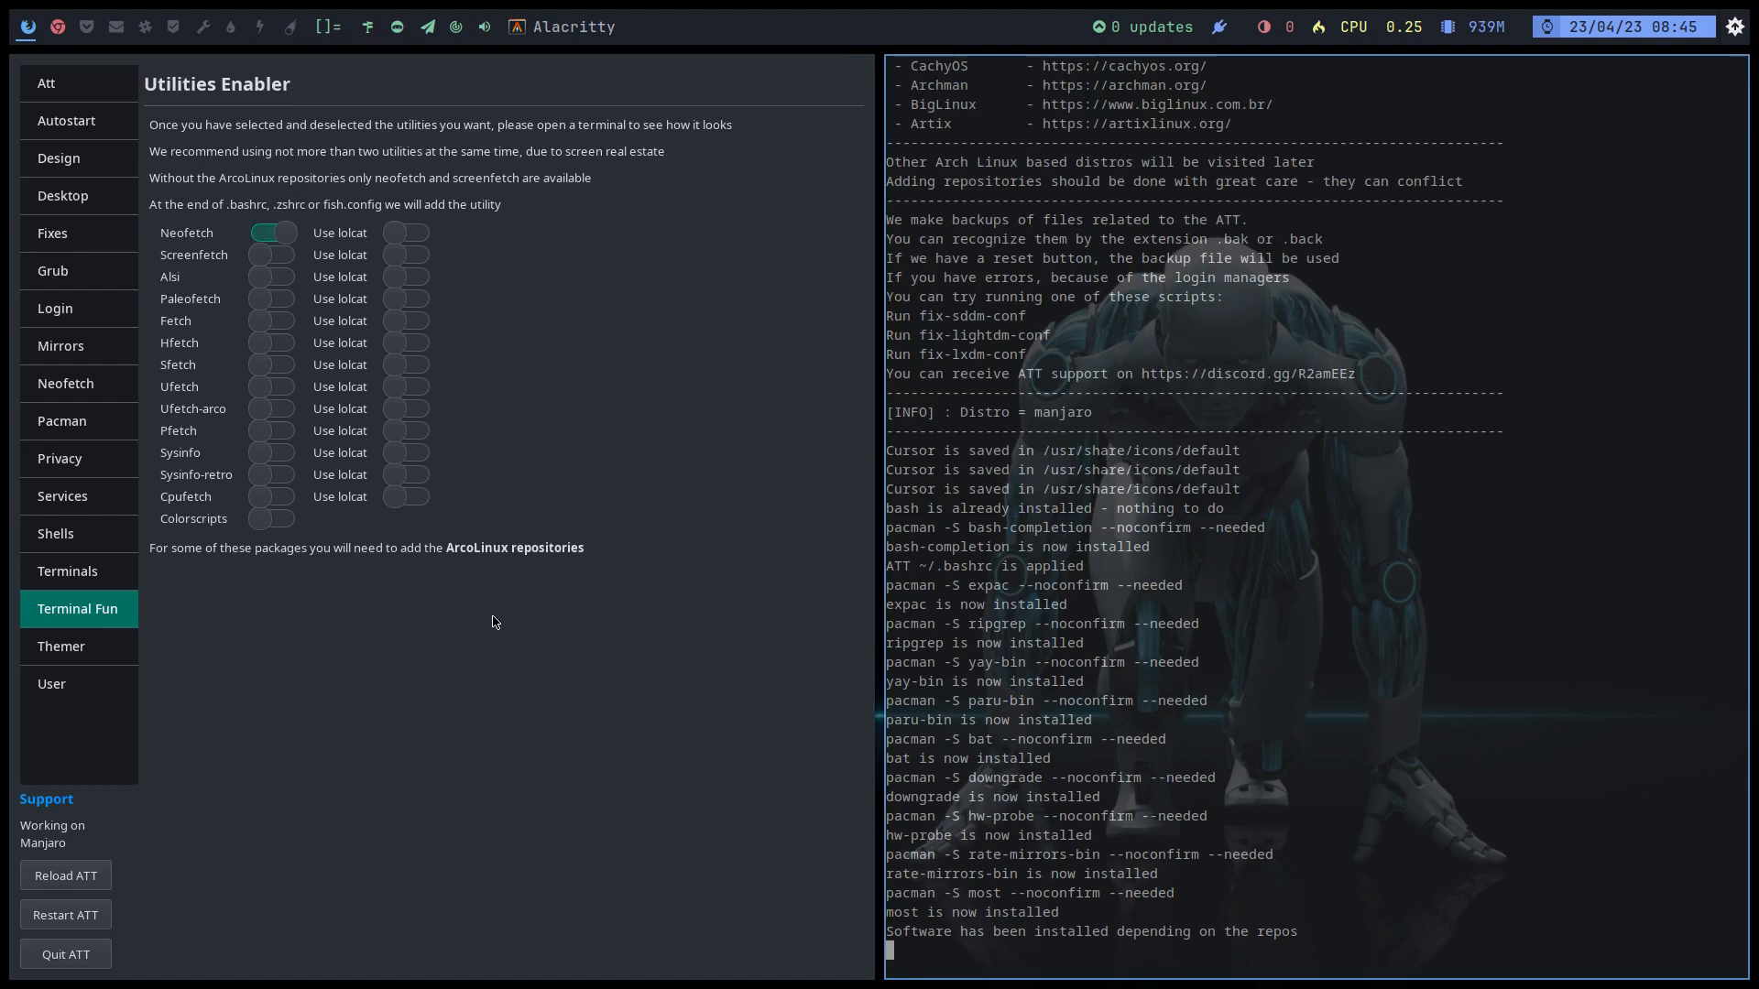
# Step: Switch off Neofetch, preview Paleofetch in a terminal, then turn Paleofetch off
pyautogui.click(275, 233)
pyautogui.click(284, 305)
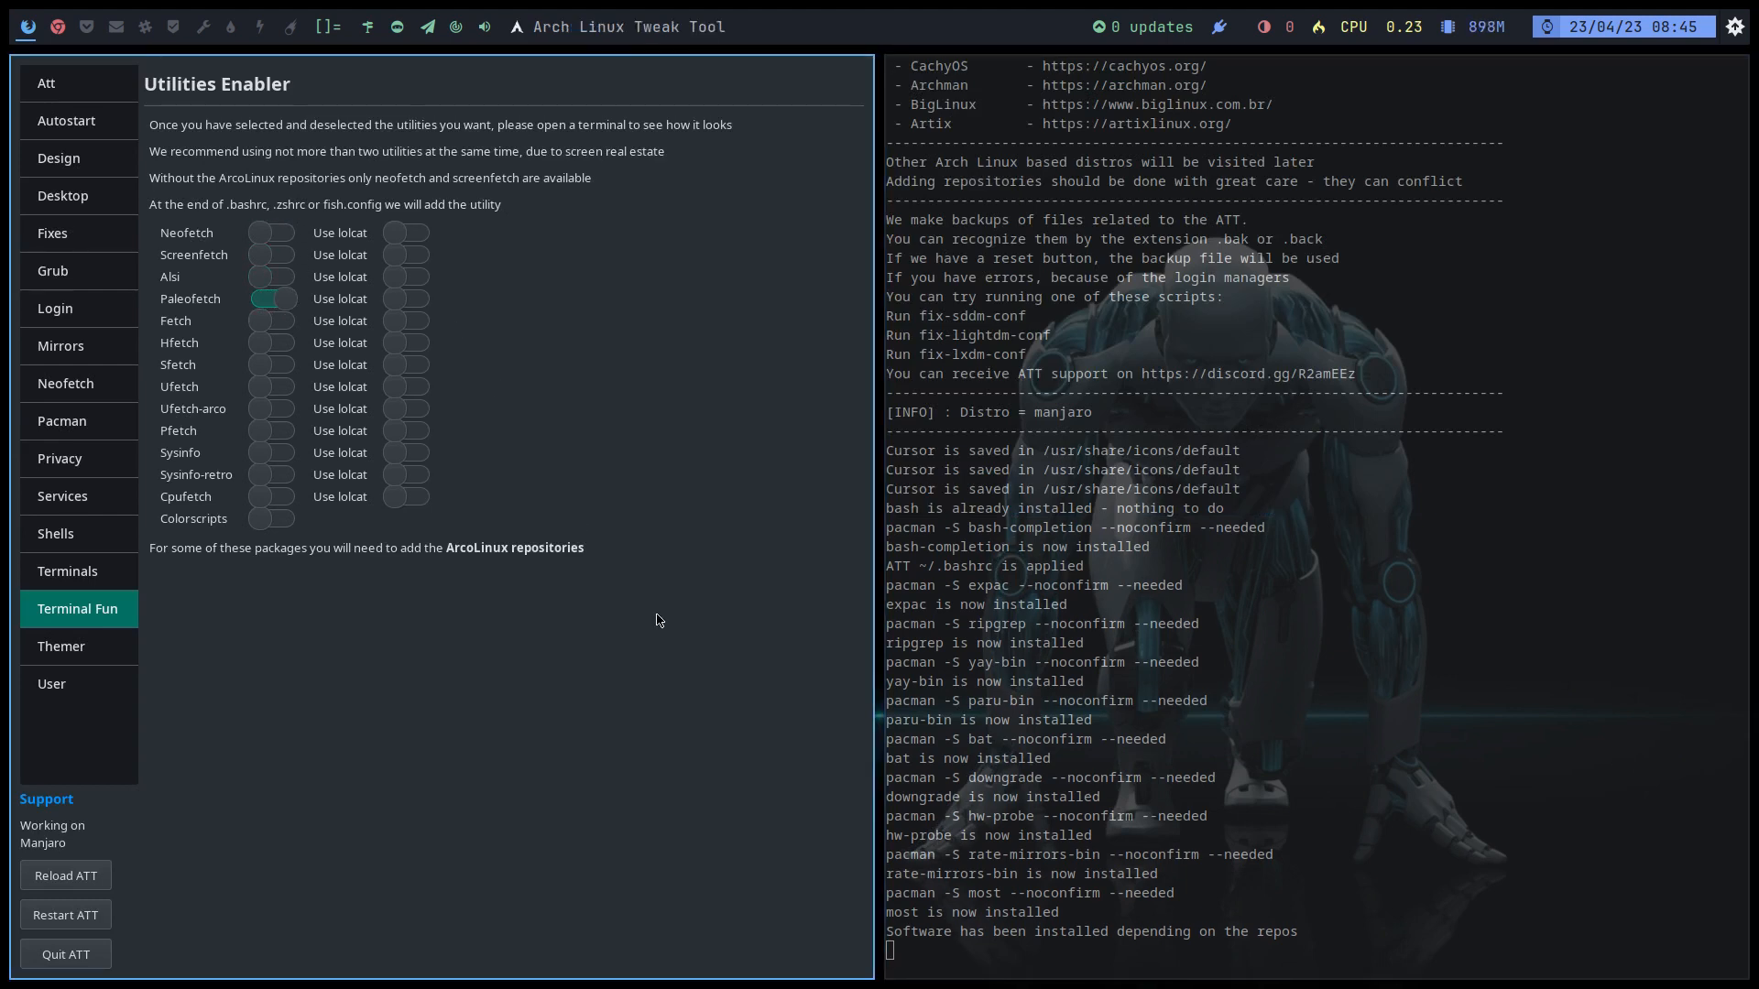
pyautogui.press('super+Return')
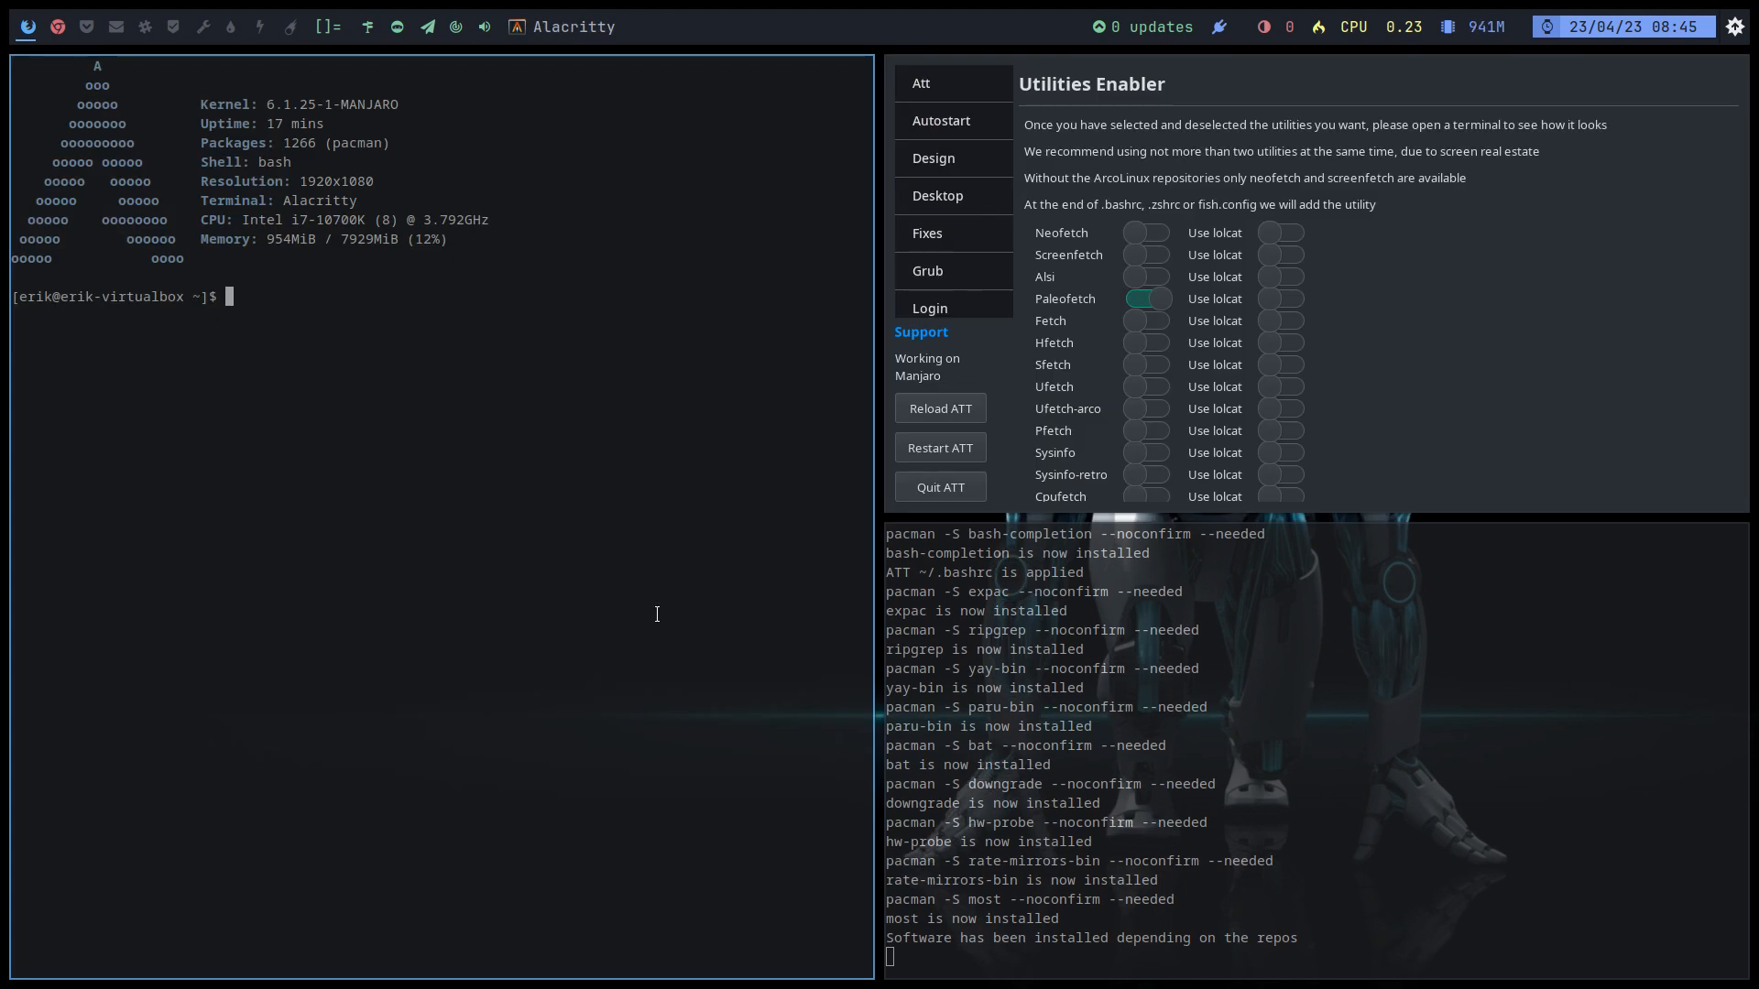
pyautogui.press('super+q')
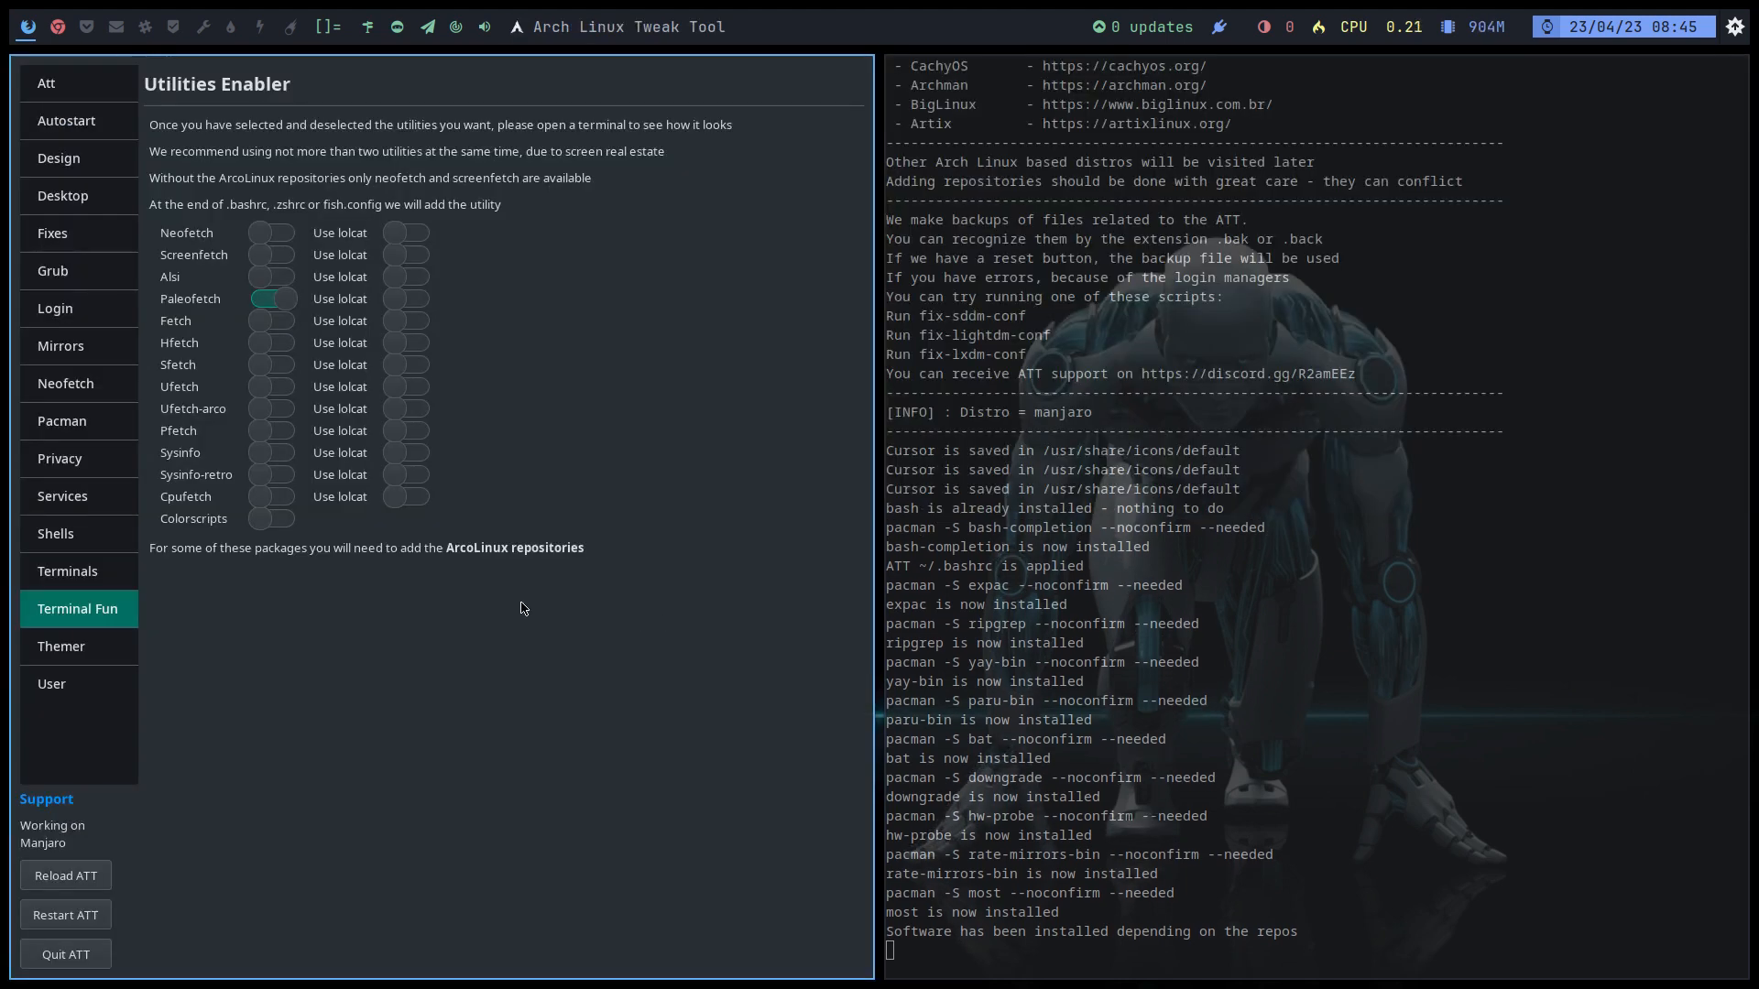
pyautogui.click(263, 305)
# Step: Enable Sysinfo and preview it, noting the Dwm and kernel version lines
pyautogui.click(277, 456)
pyautogui.press('super+Return')
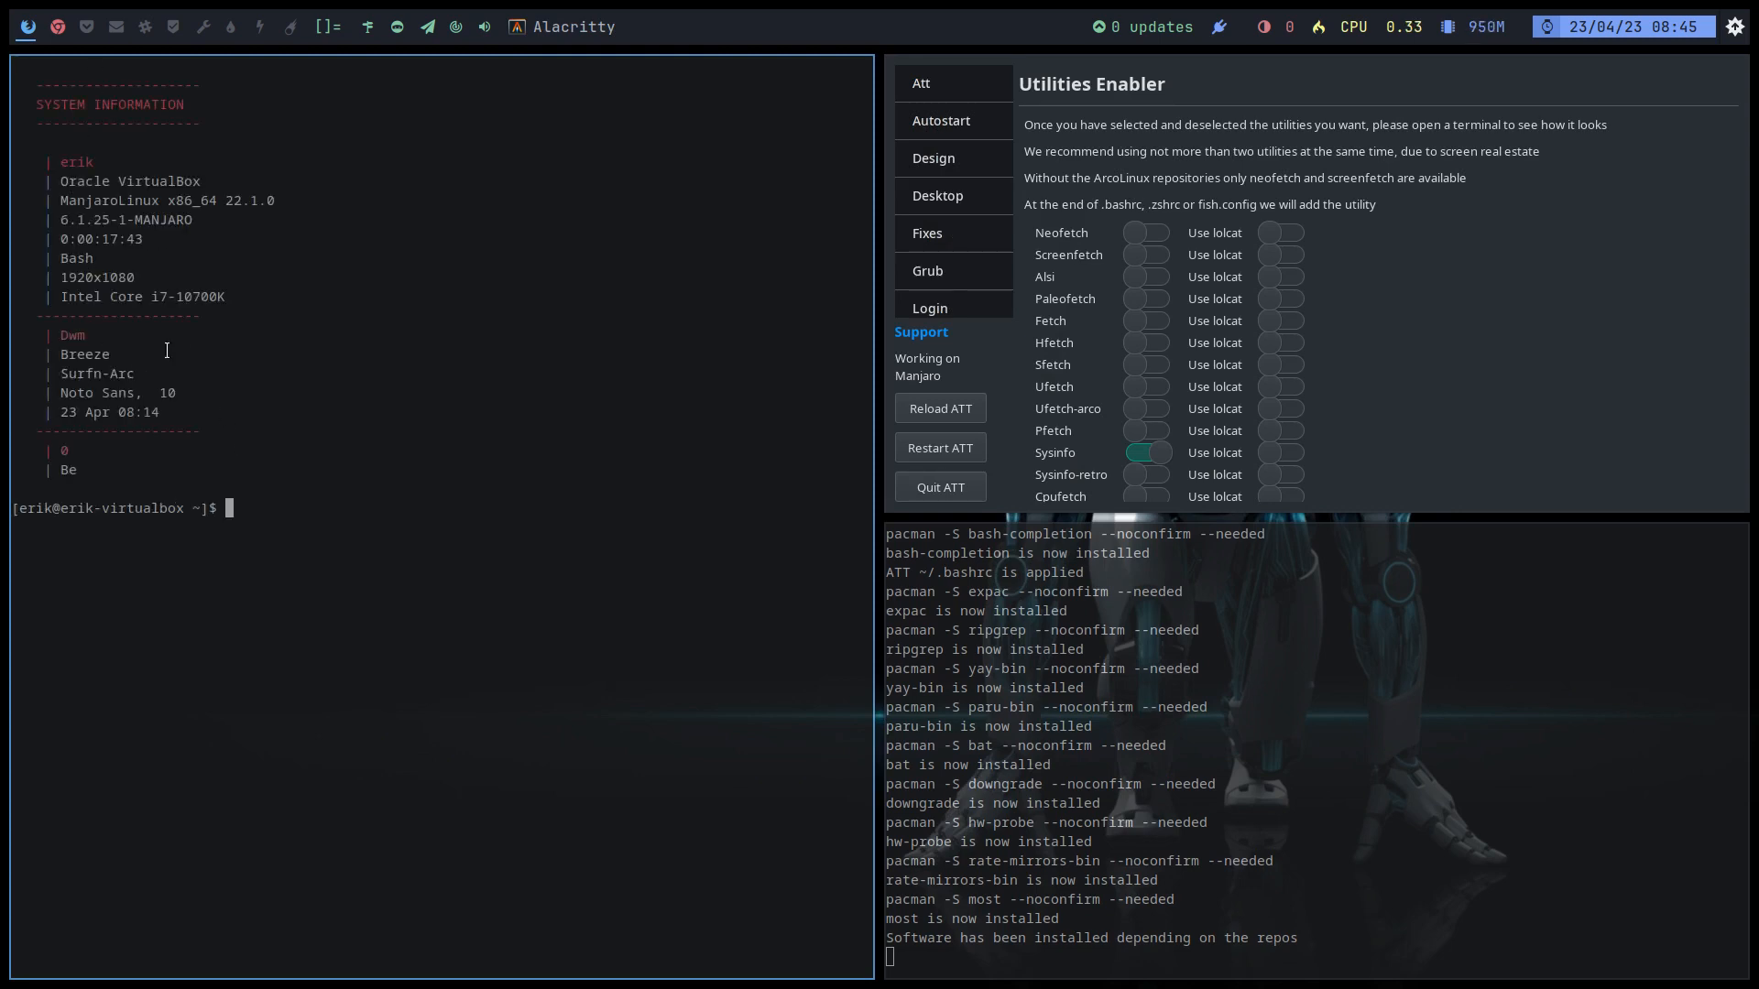
pyautogui.doubleClick(77, 338)
pyautogui.doubleClick(107, 220)
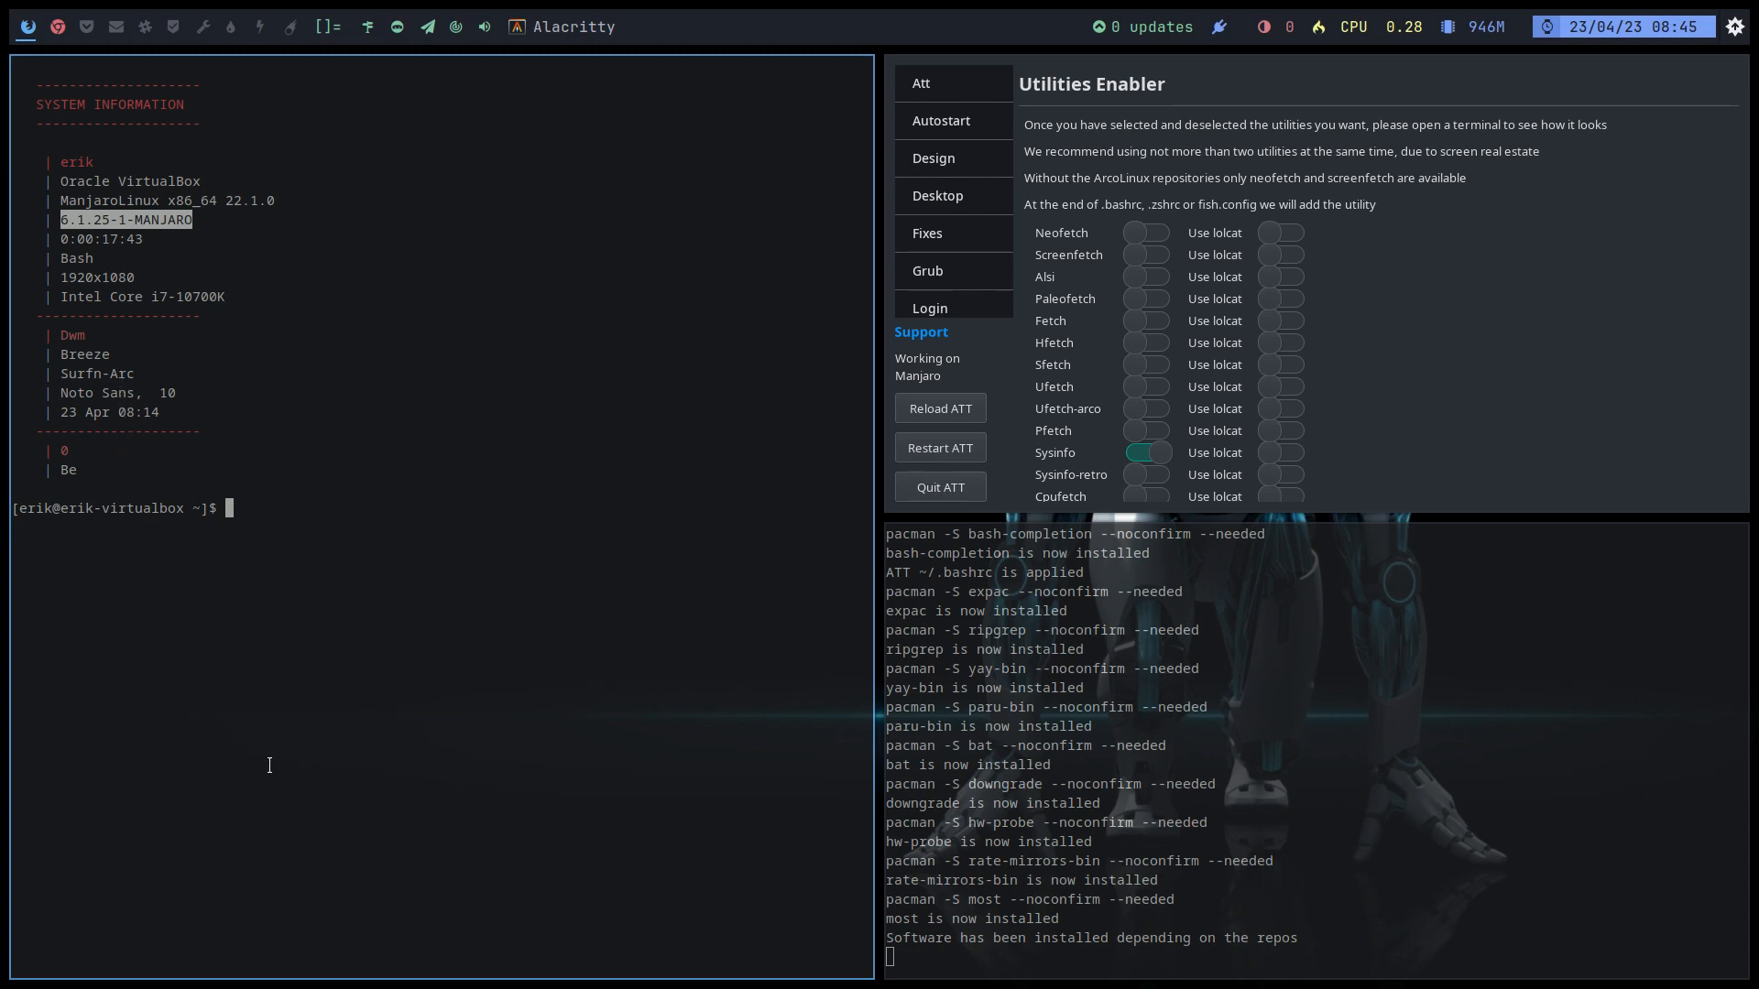
pyautogui.press('super+q')
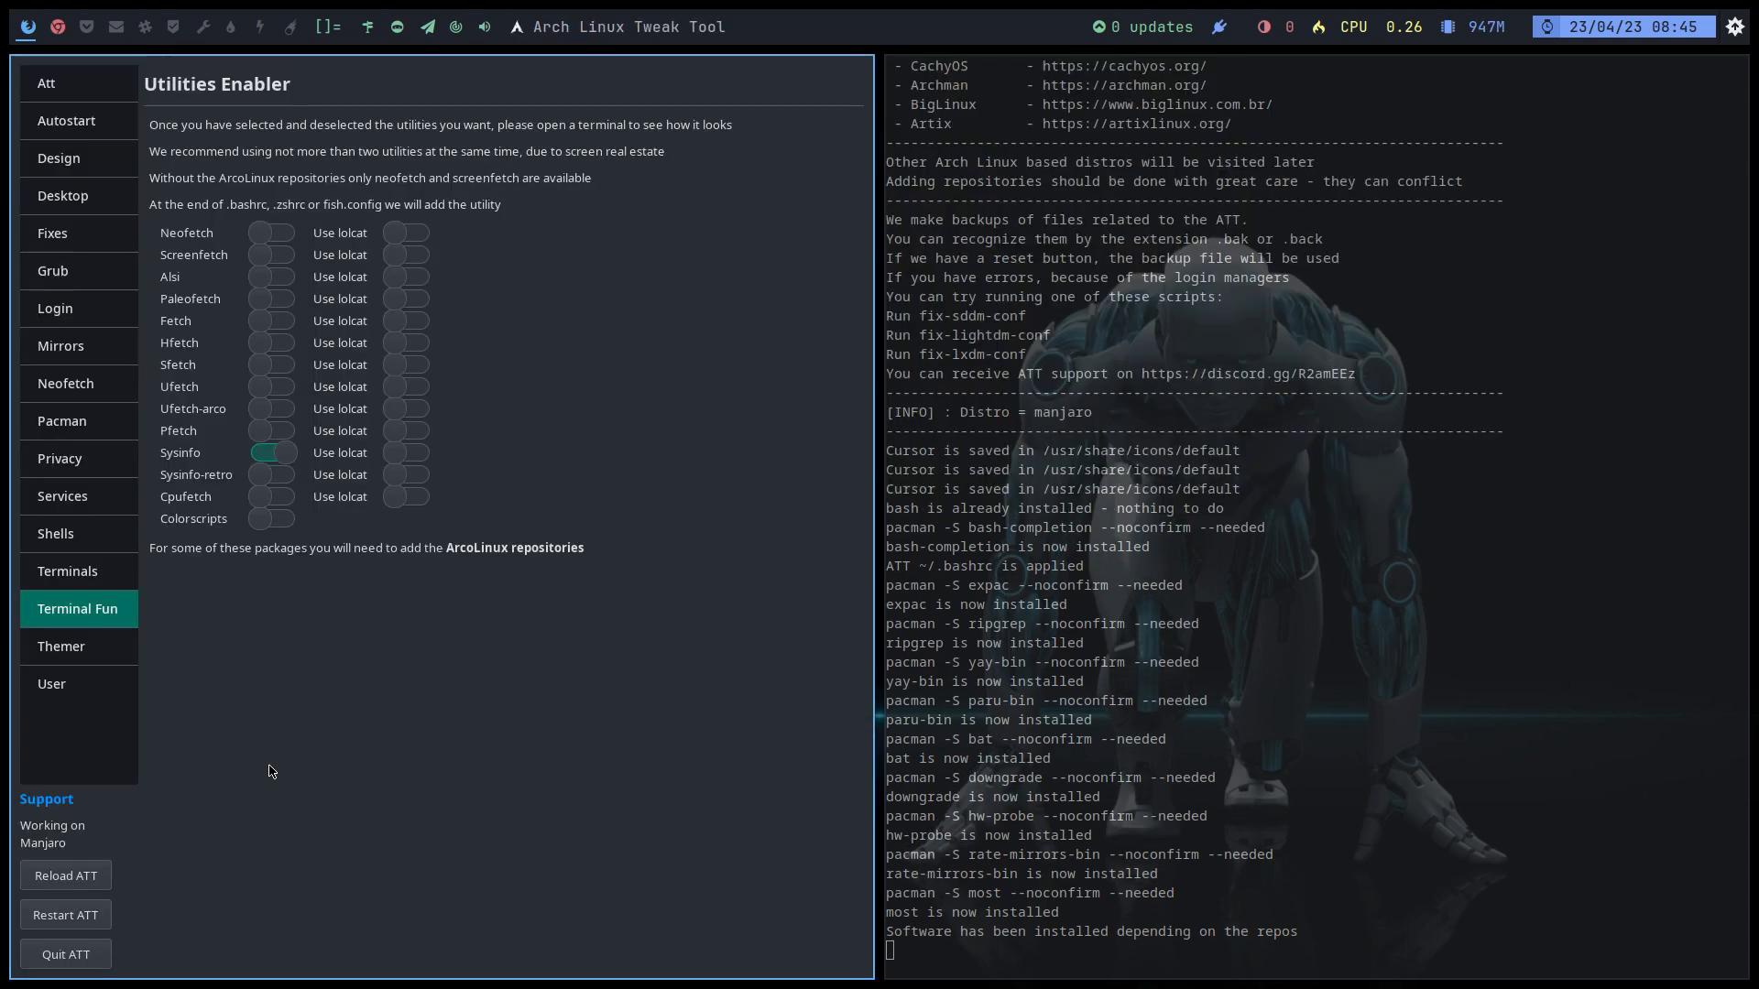
# Step: Turn Sysinfo off, compare the i3, Leftwm and Qtile themes in Themer, then go to User
pyautogui.click(271, 453)
pyautogui.click(95, 639)
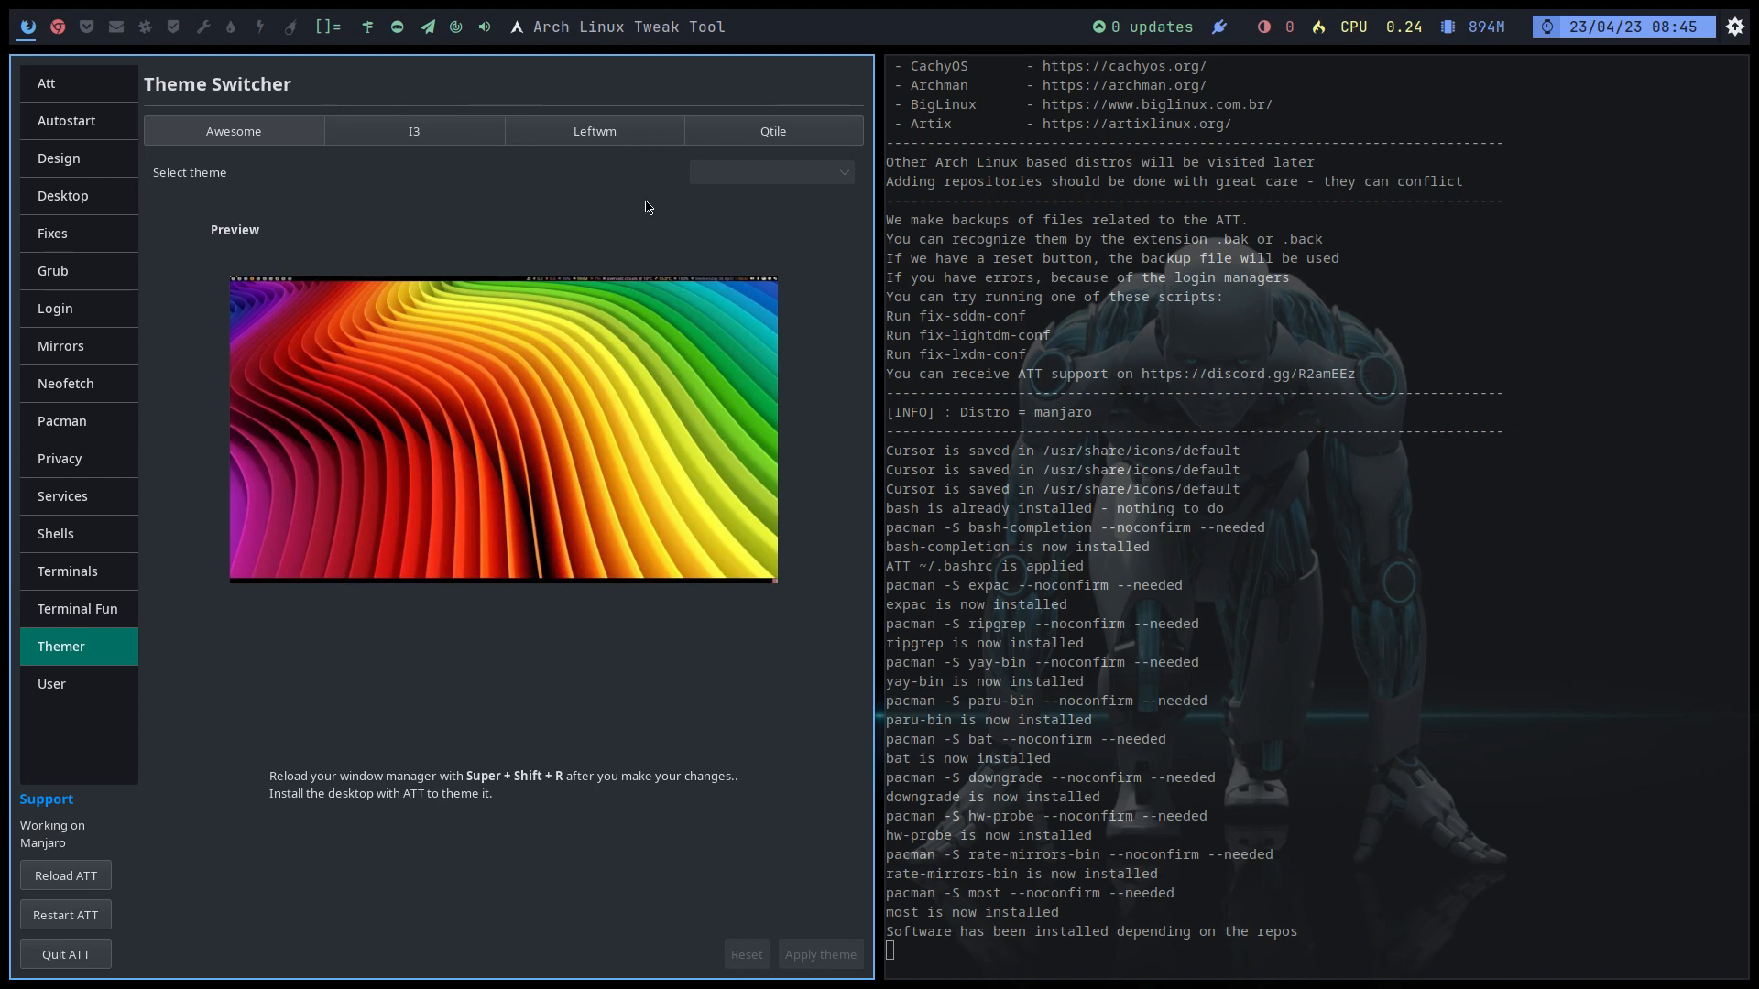
pyautogui.click(469, 137)
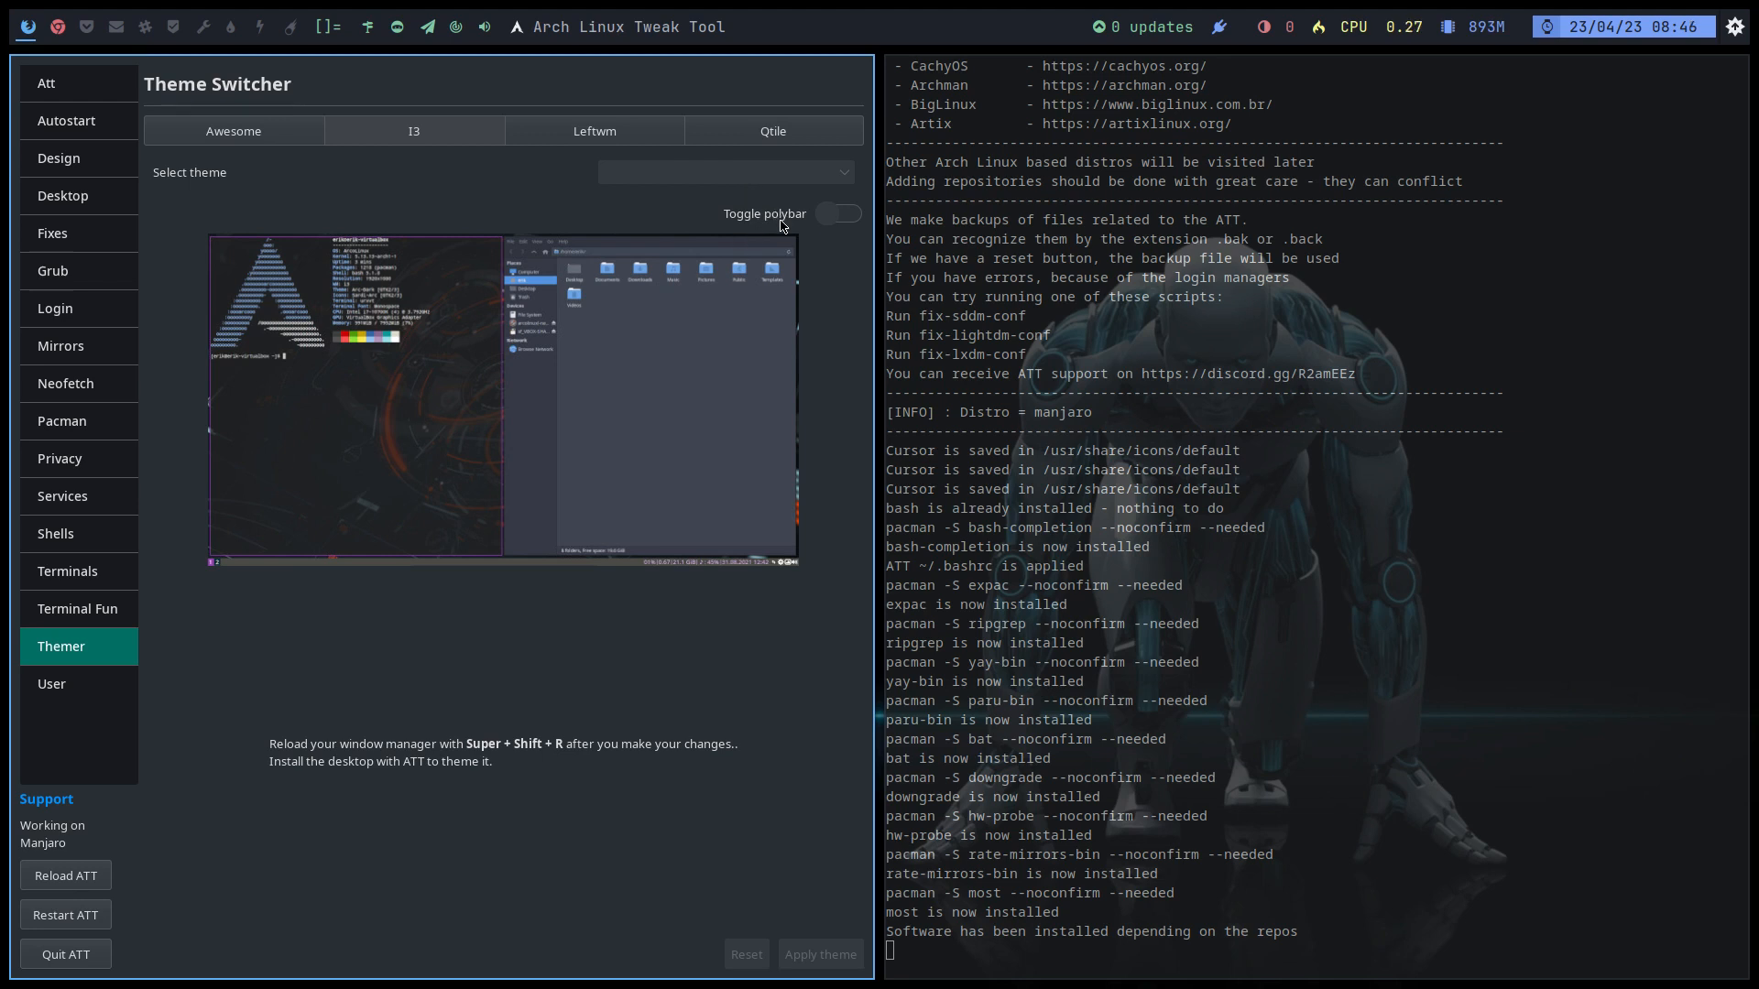
pyautogui.click(639, 138)
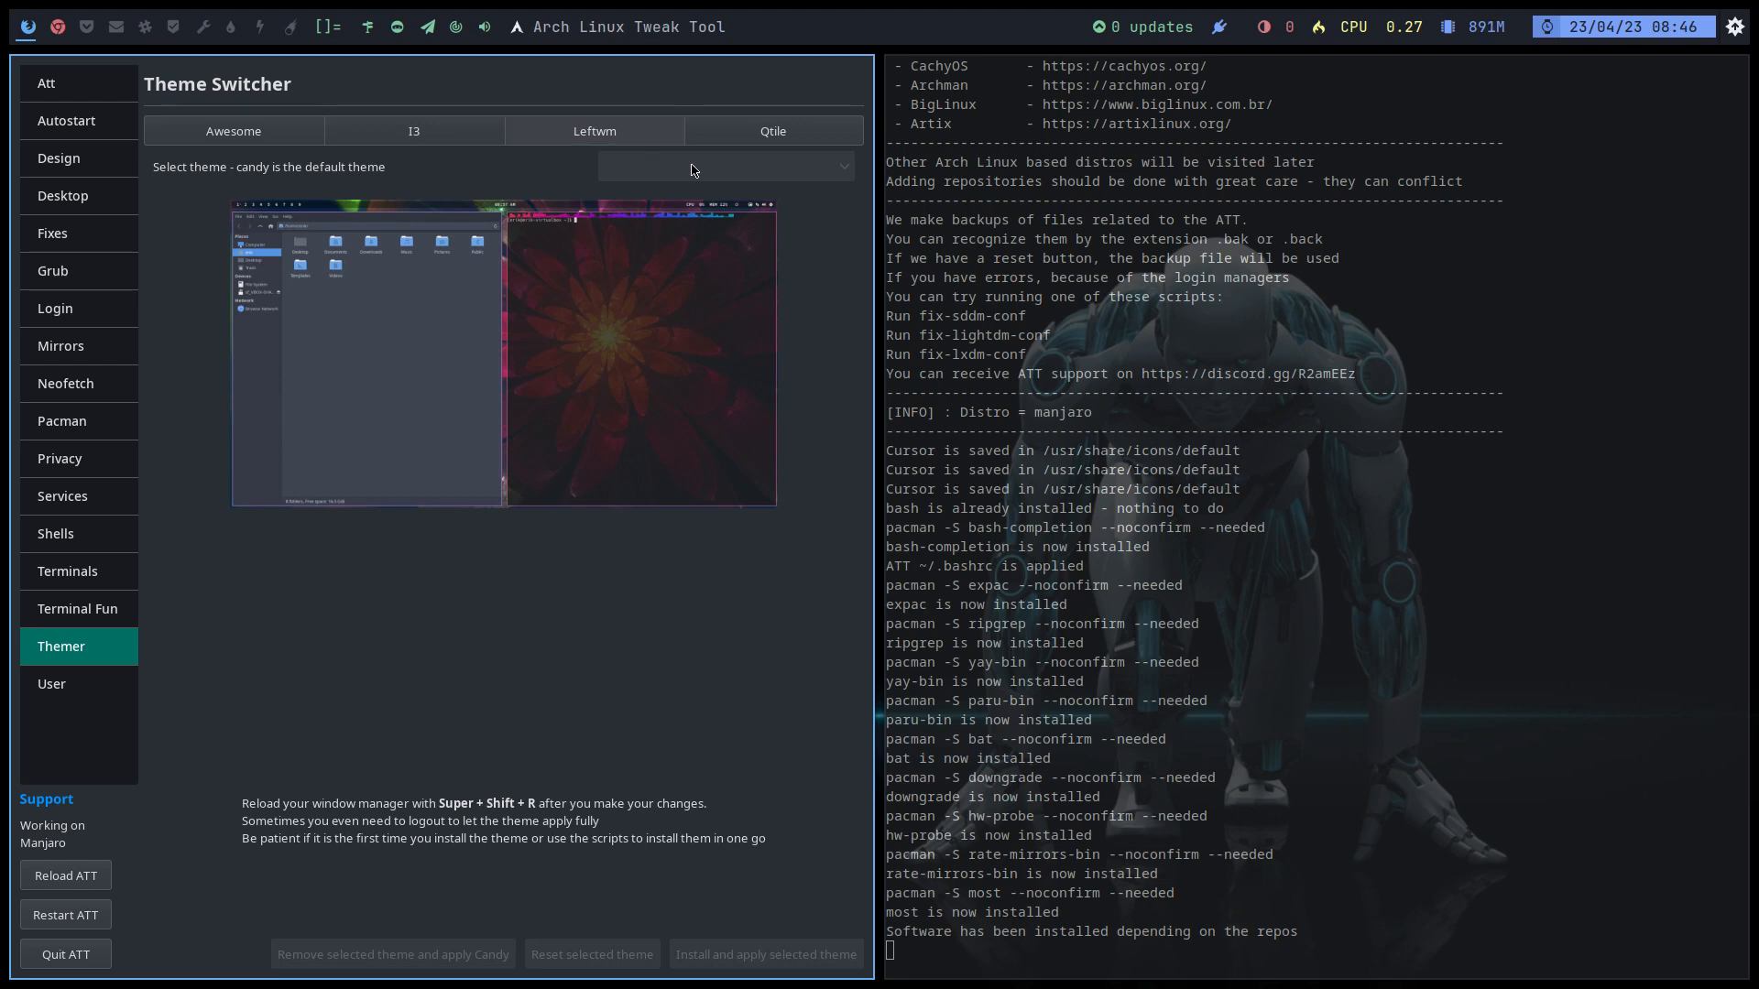
pyautogui.click(789, 140)
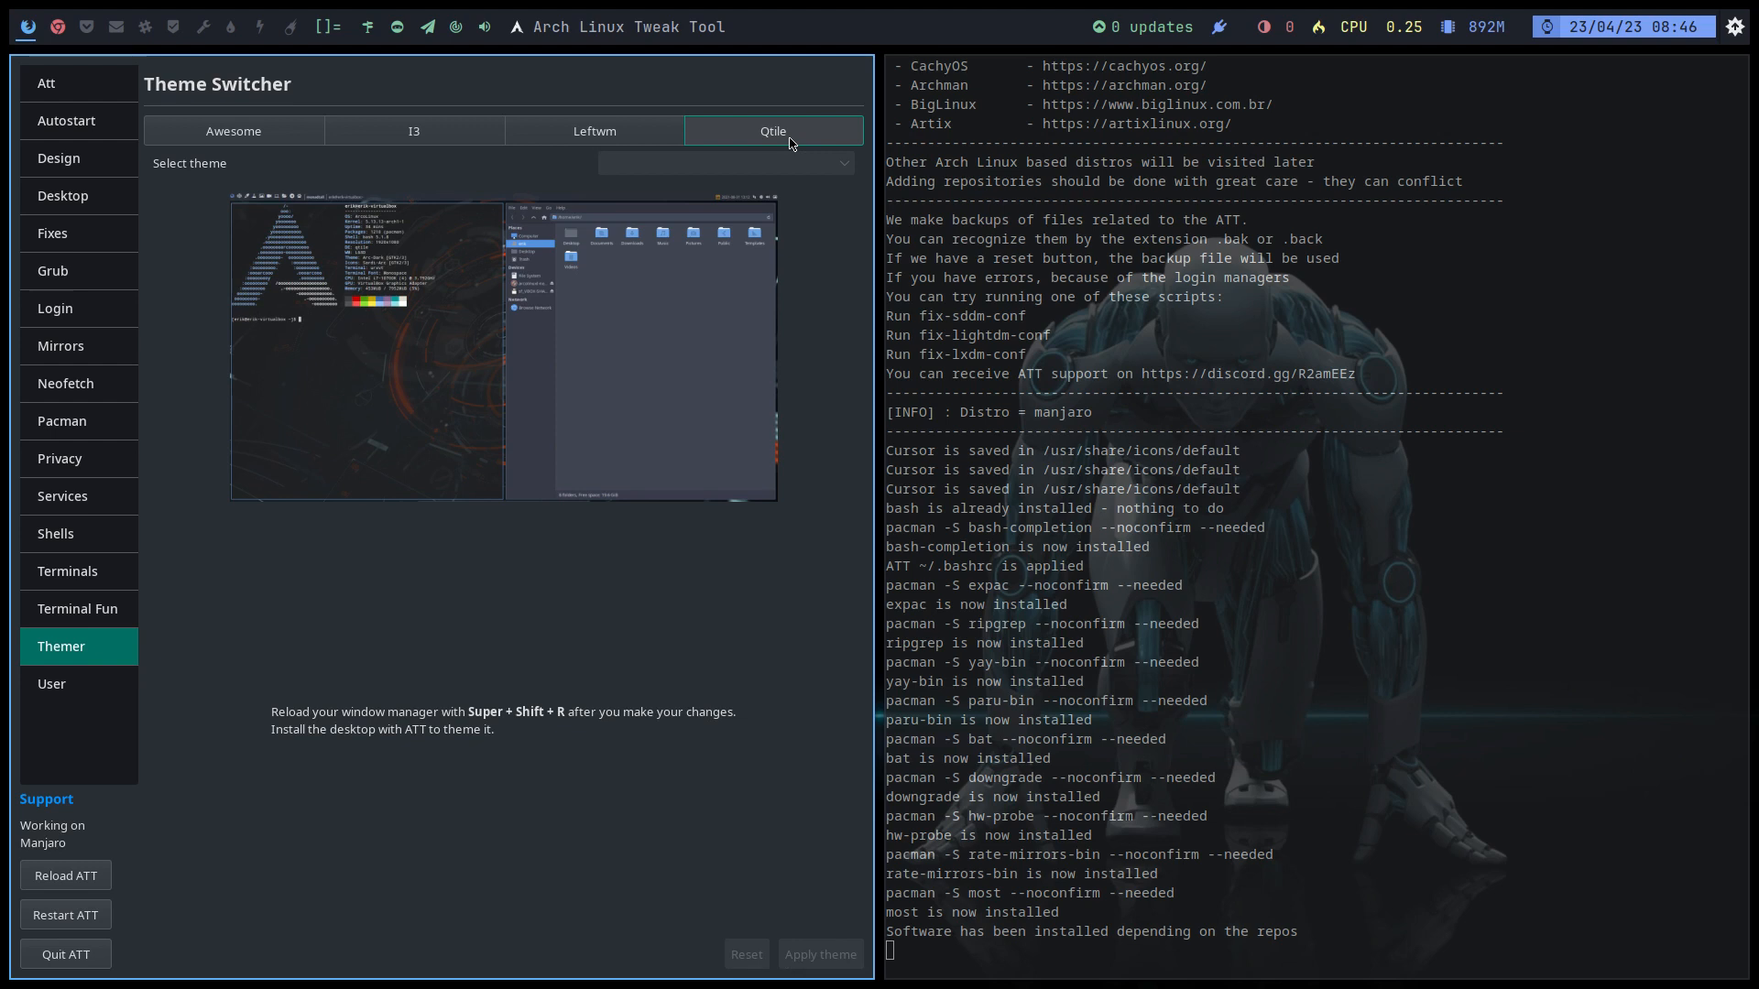
pyautogui.click(620, 136)
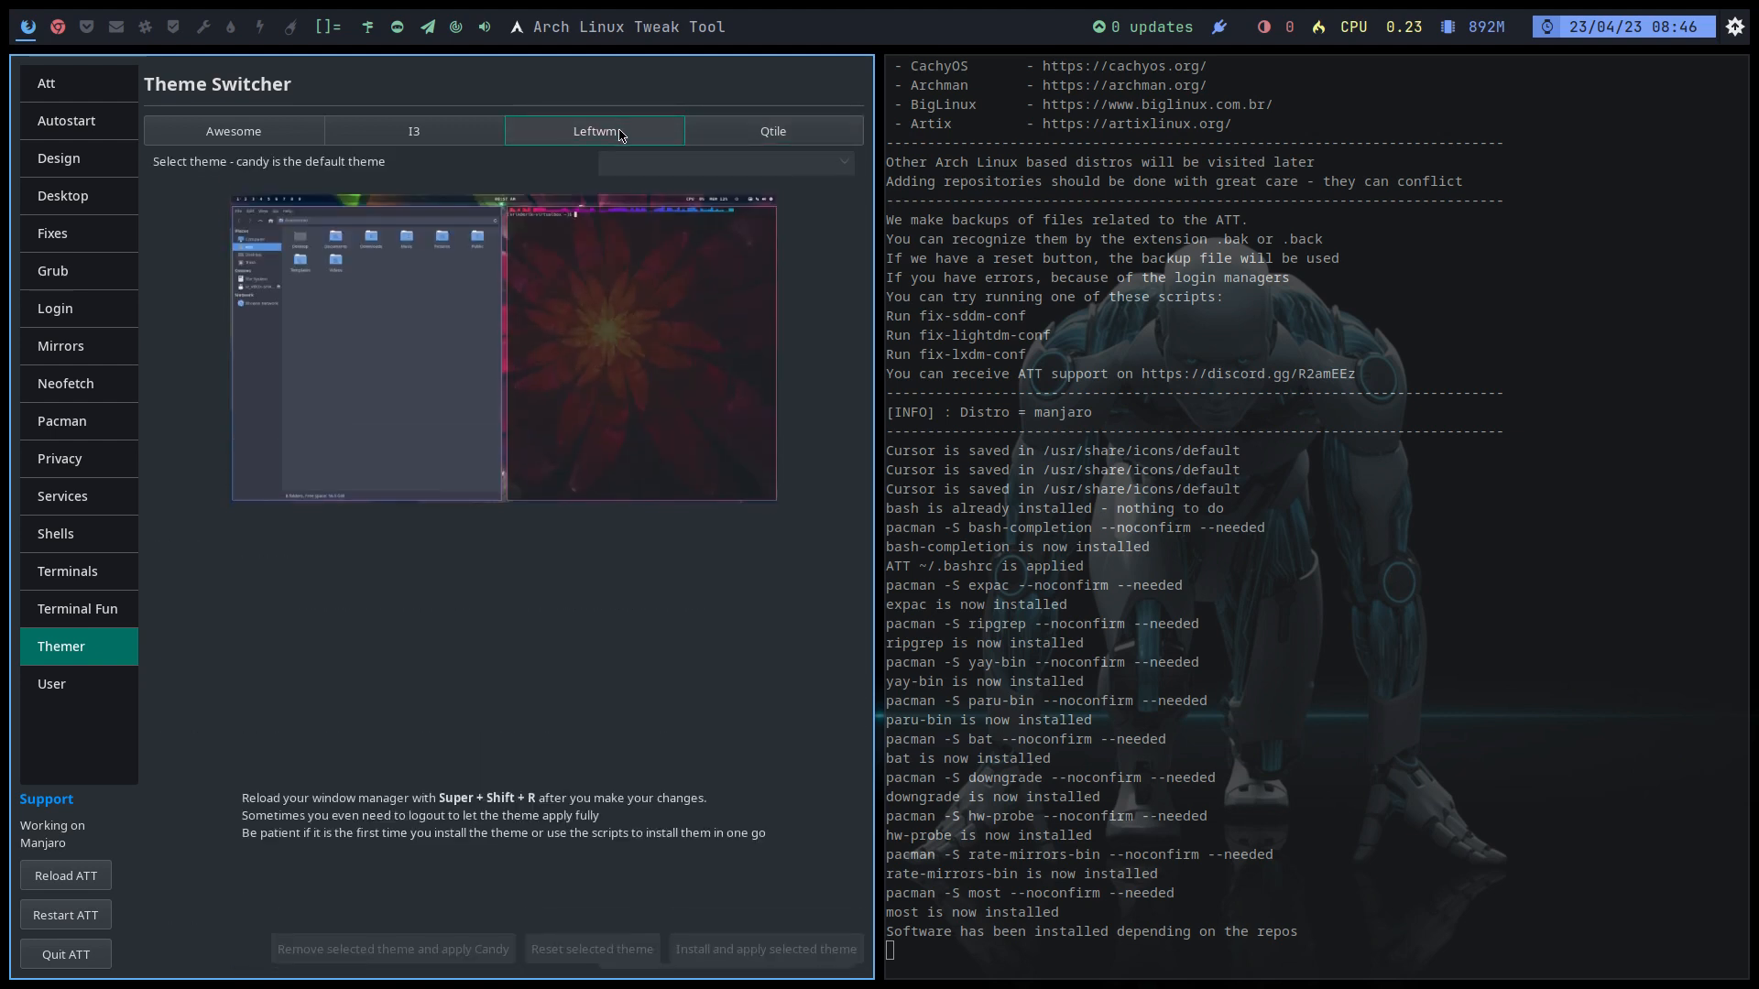
pyautogui.click(752, 127)
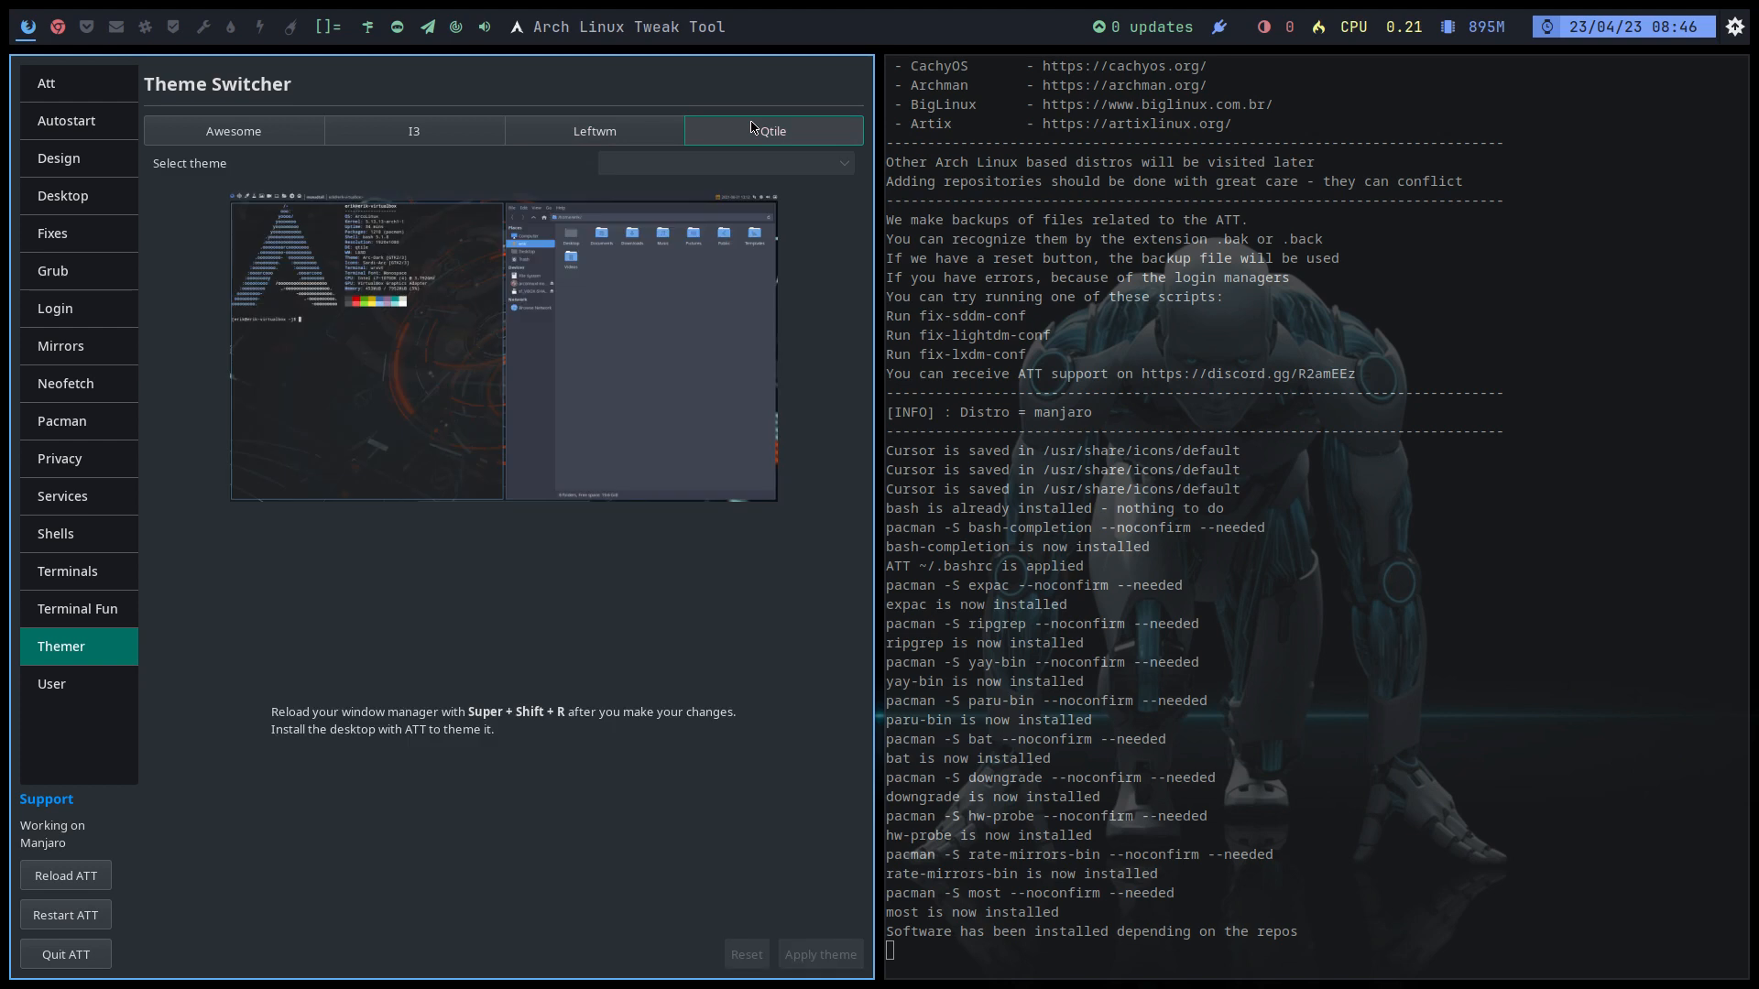
pyautogui.click(66, 679)
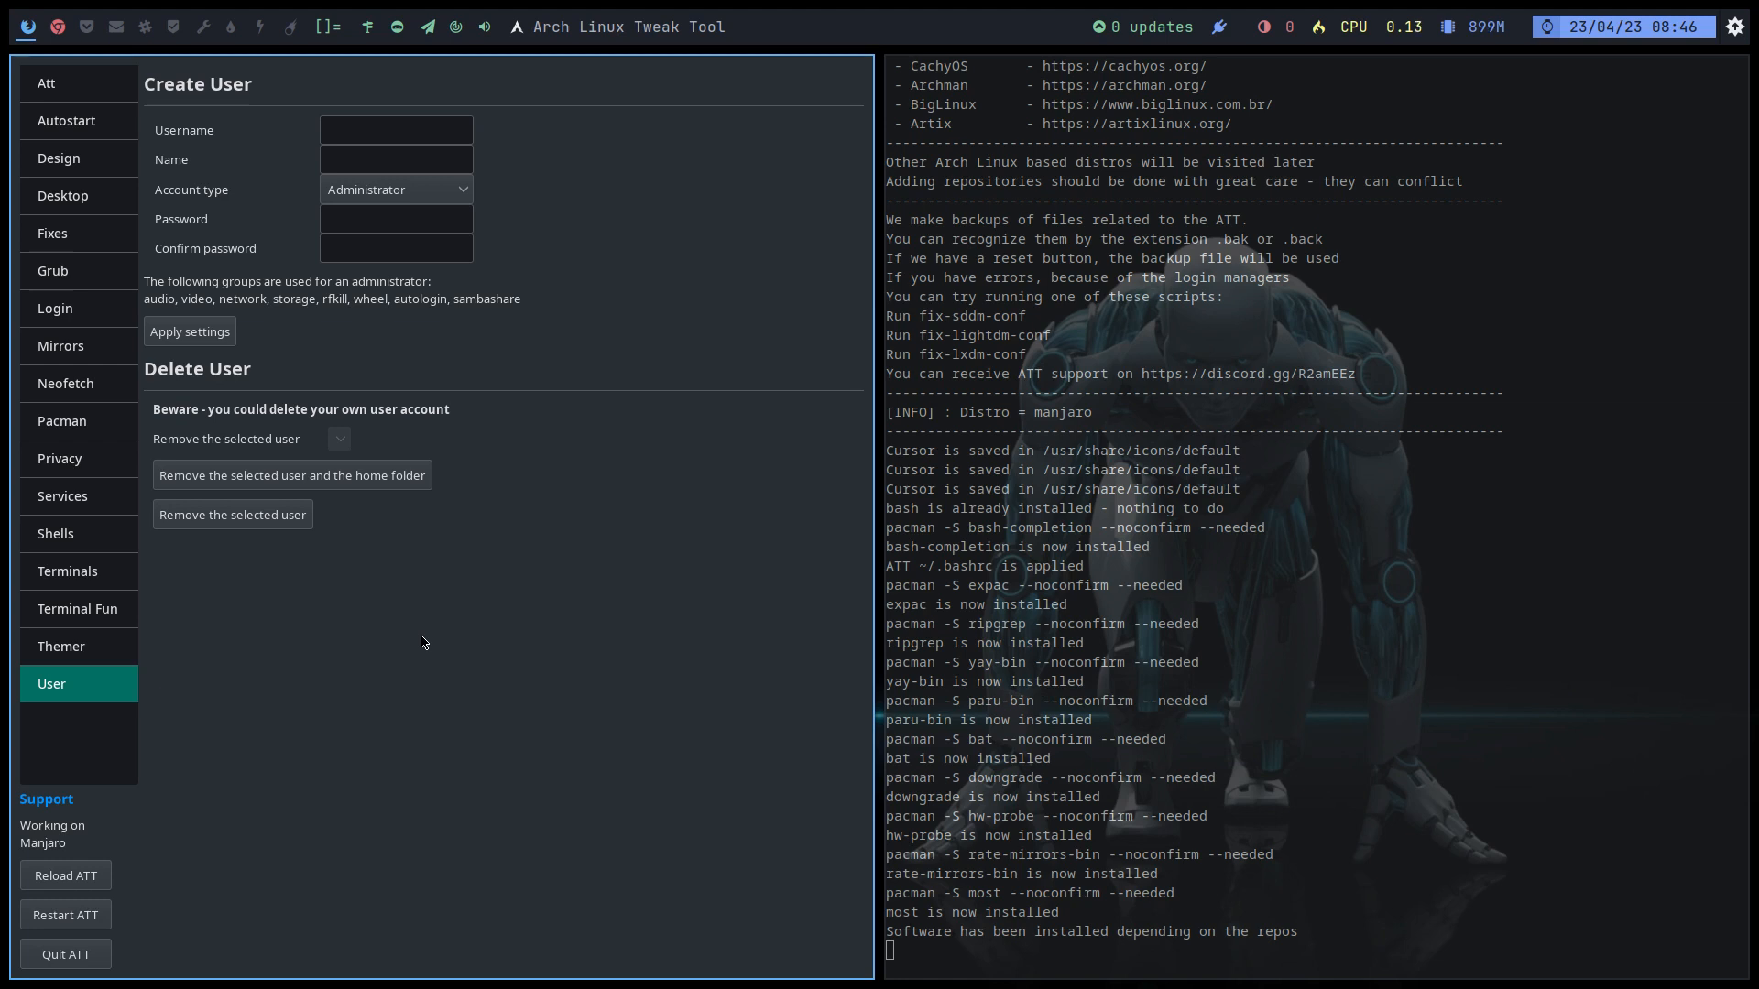
# Step: Quit the Arch Linux Tweak Tool and log out via ArchLinux Logout (Super+X)
pyautogui.click(88, 962)
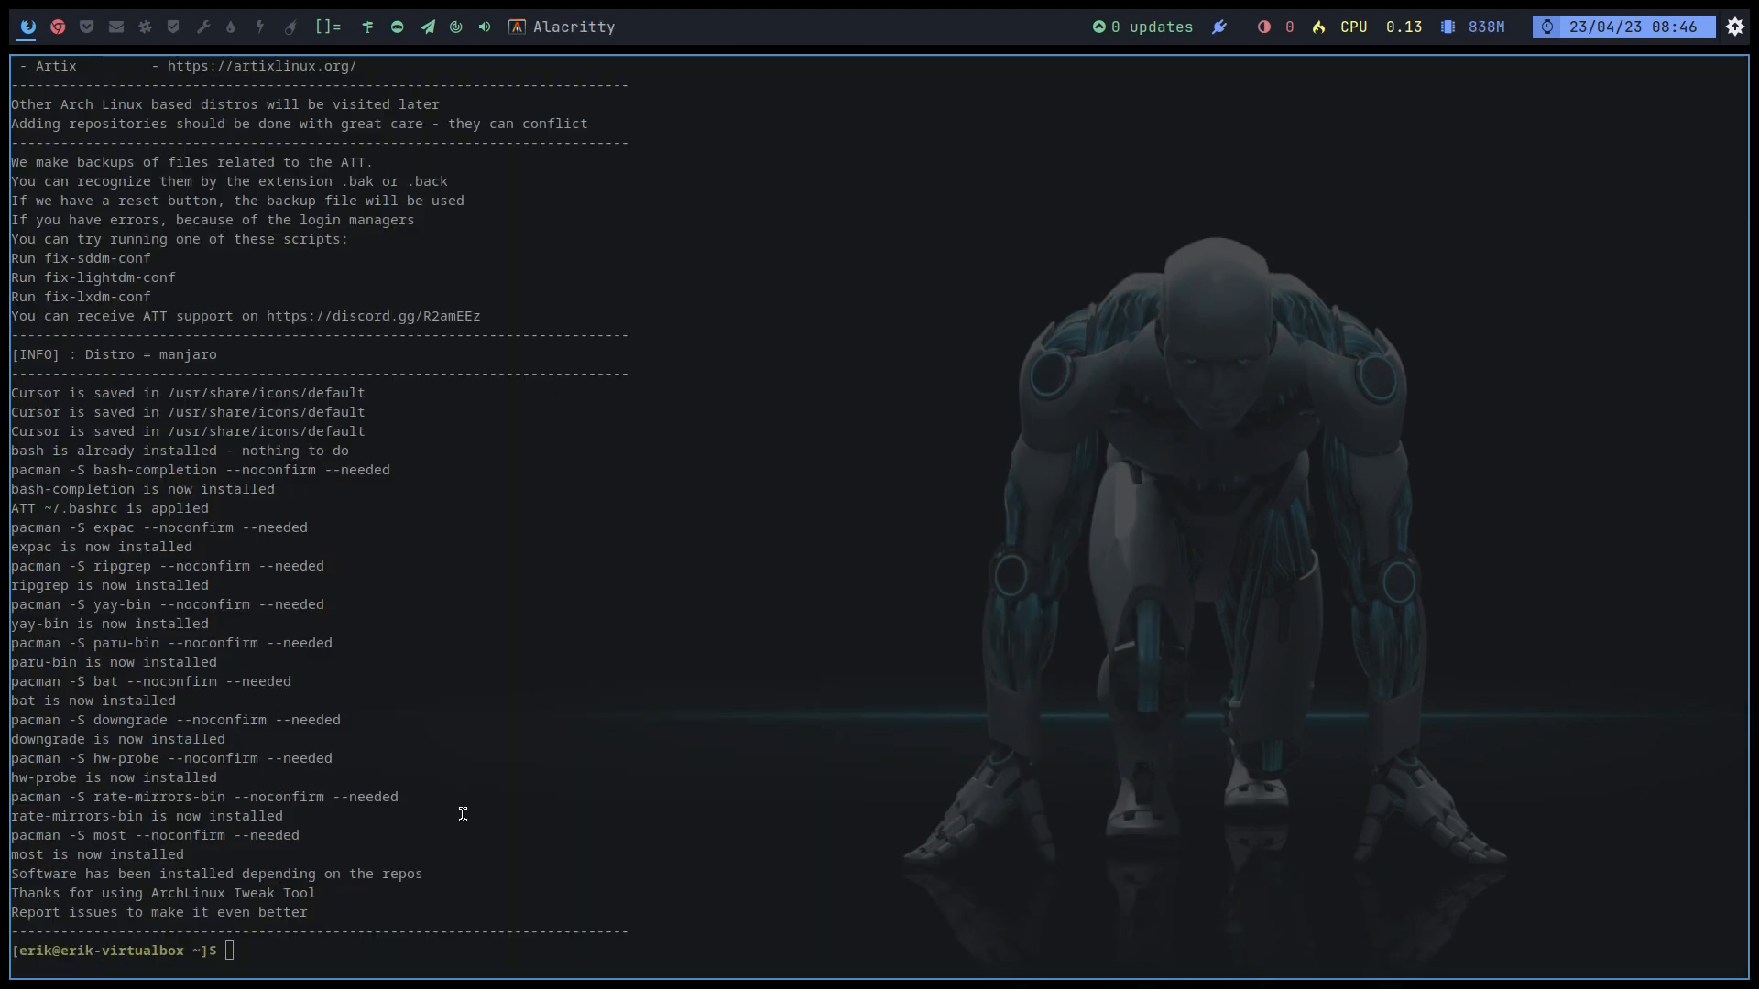
pyautogui.press('super+x')
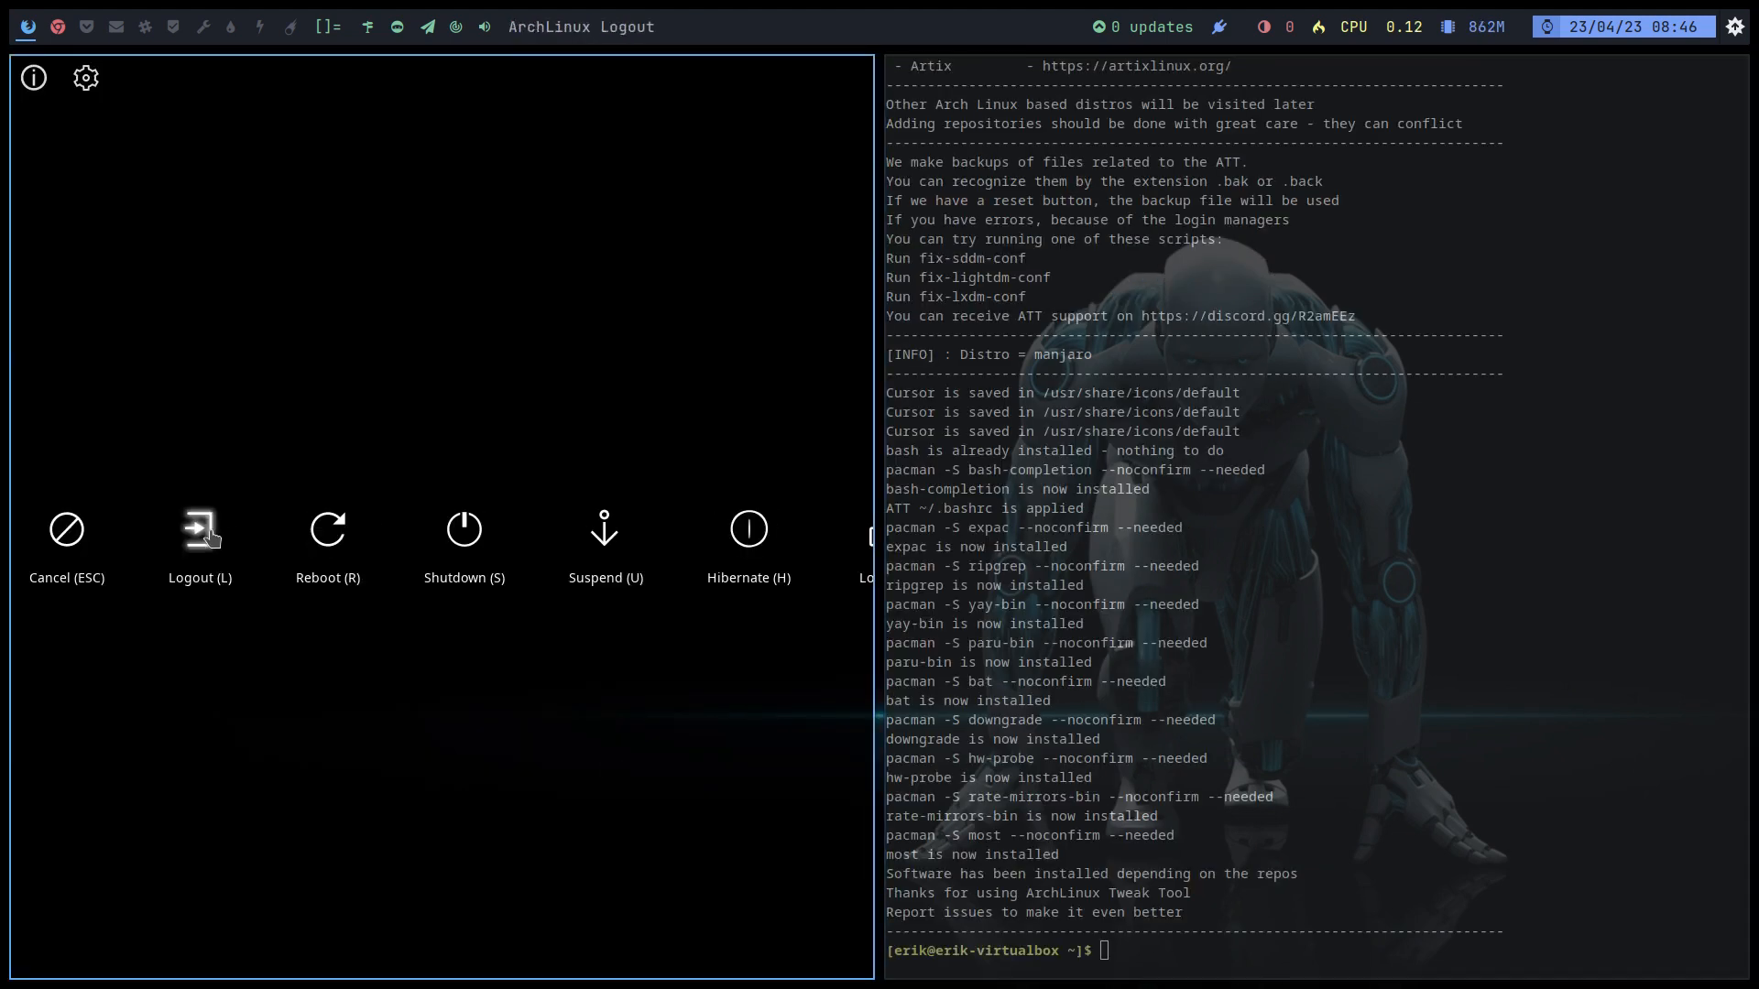
pyautogui.click(204, 531)
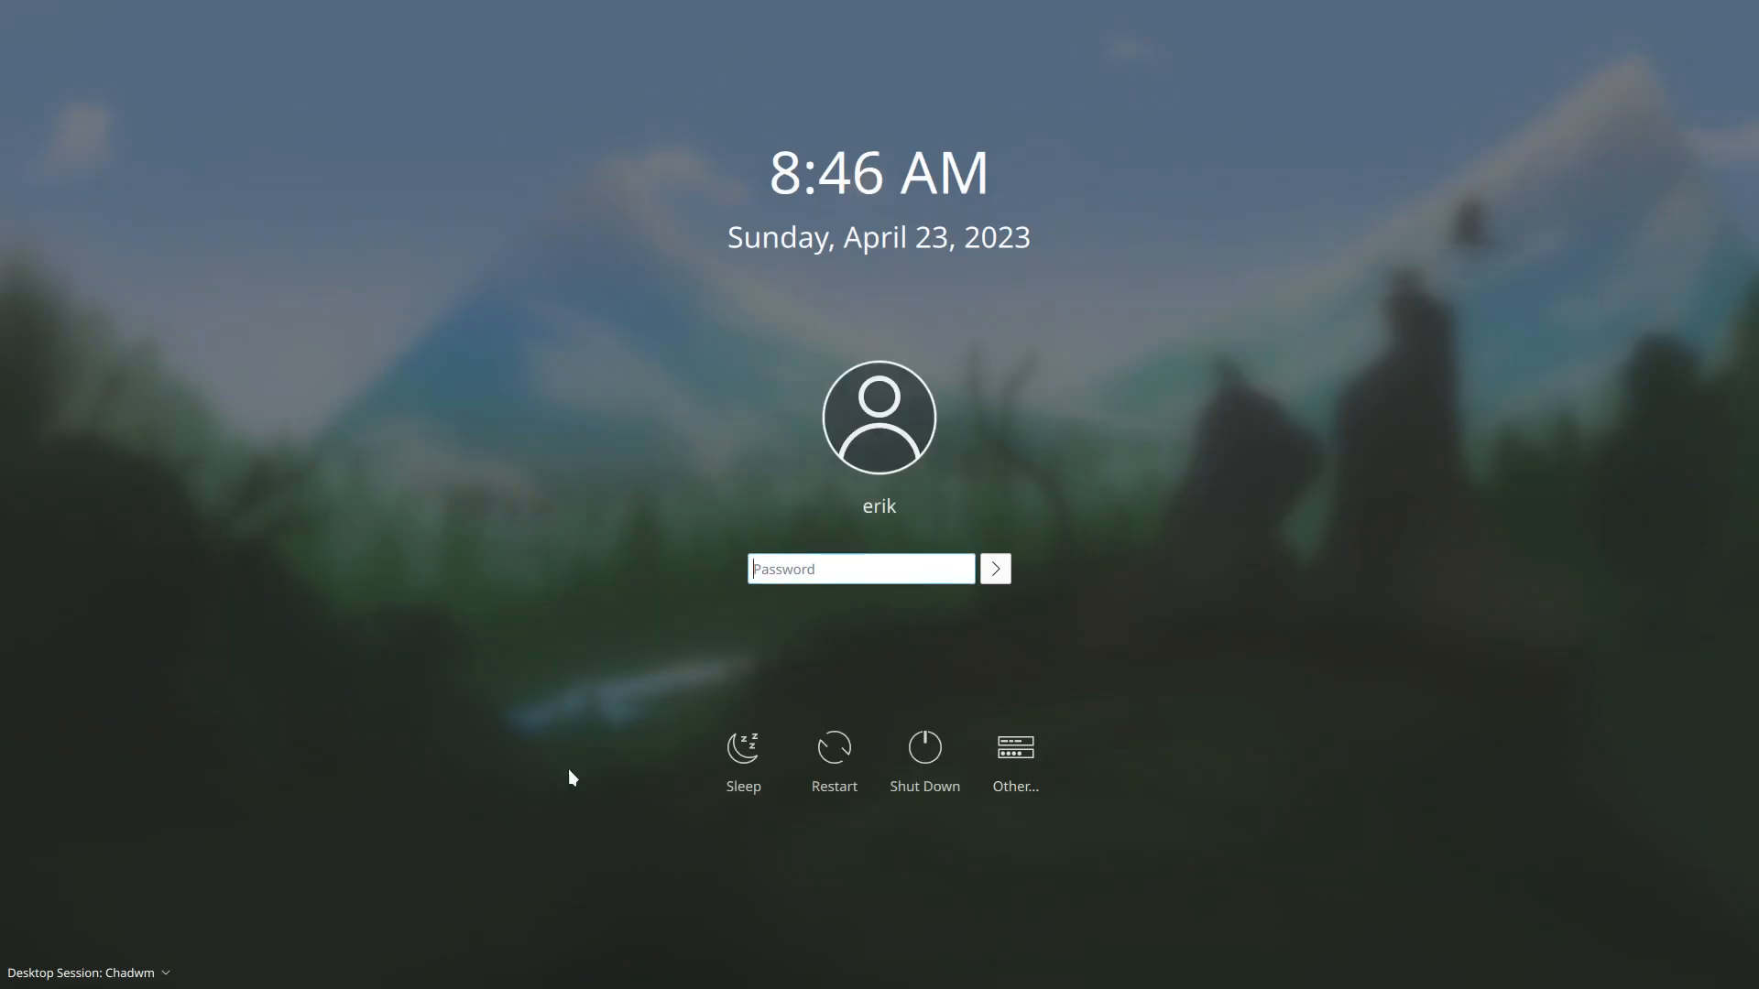
# Step: Sign back in to the Plasma (X11) desktop session with the account password
pyautogui.click(103, 973)
pyautogui.click(82, 974)
pyautogui.write('*****')
pyautogui.press('Return')
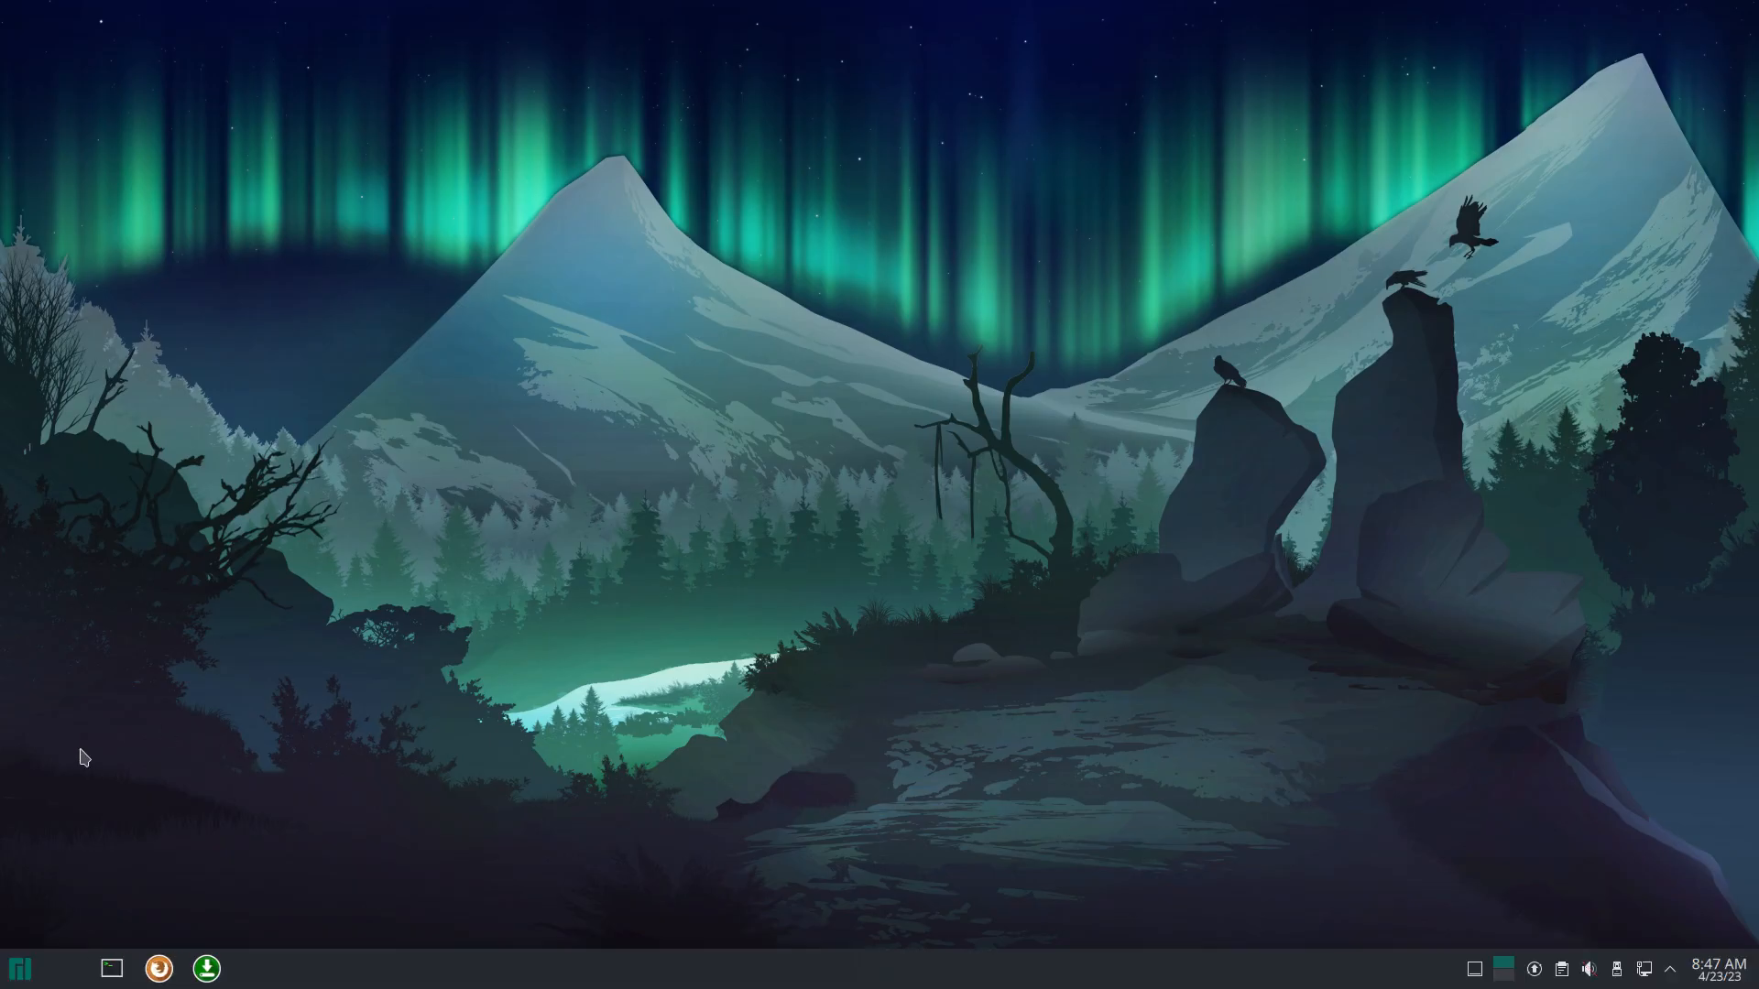
# Step: Search 'sett' in the Kickoff menu and launch System Settings
pyautogui.click(15, 971)
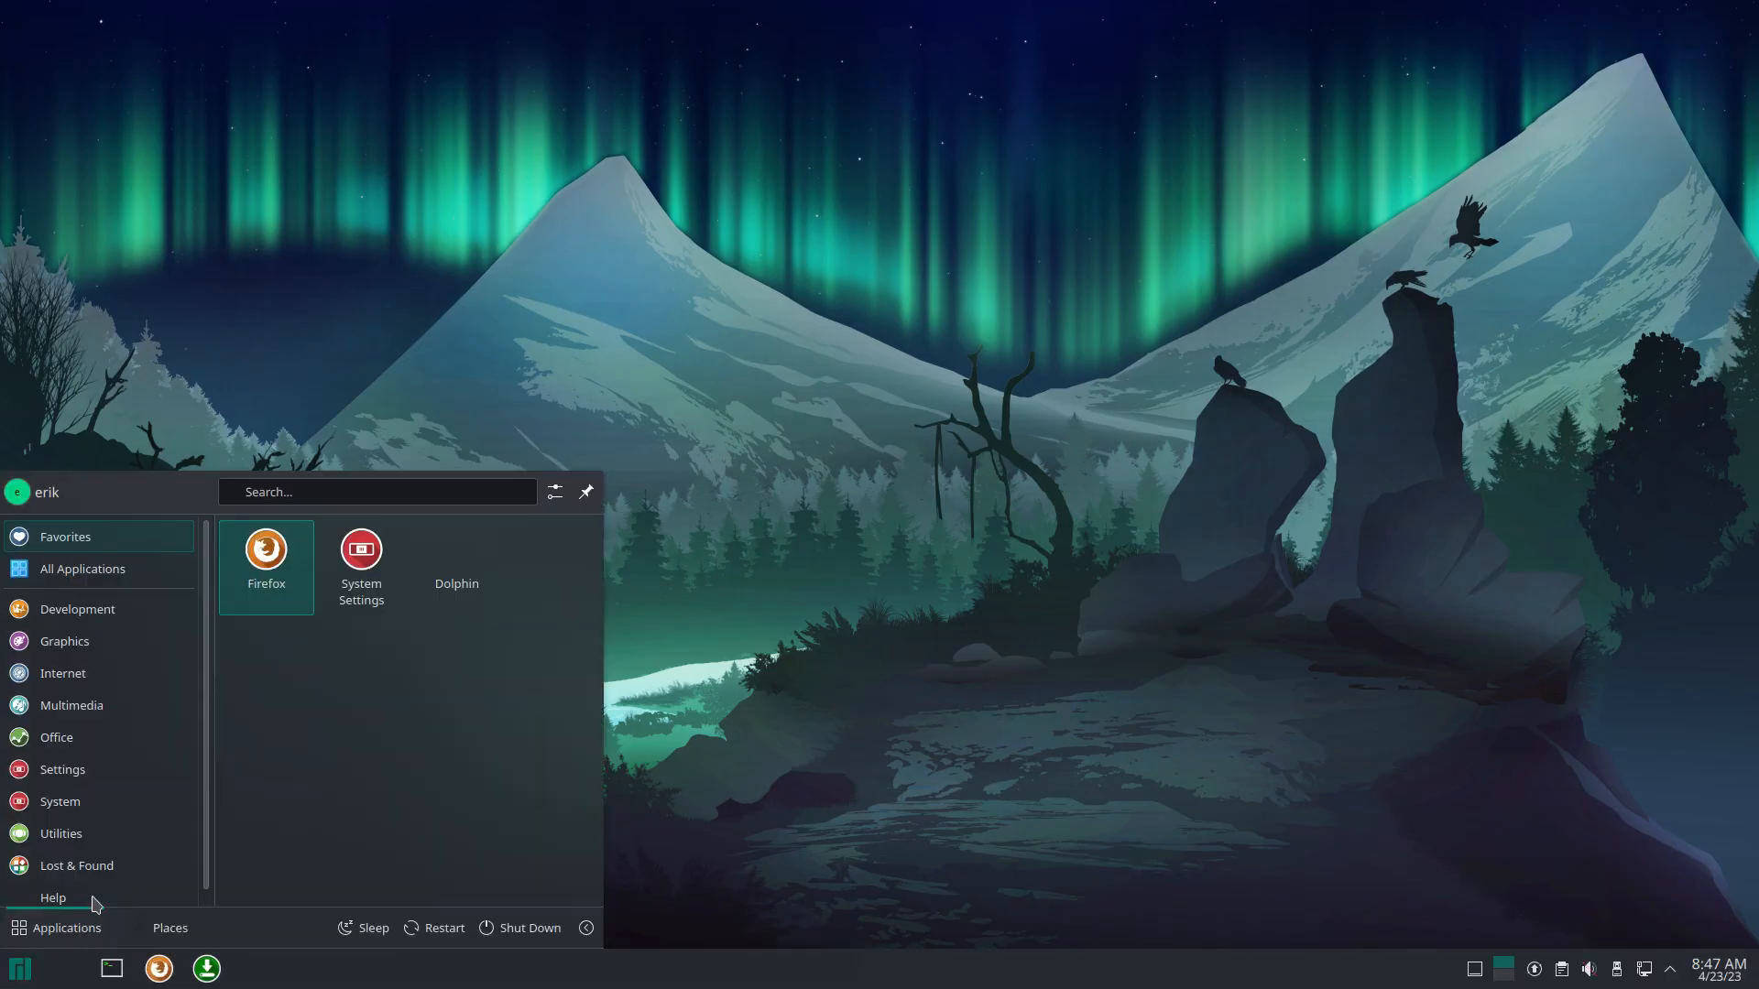
pyautogui.moveTo(87, 766)
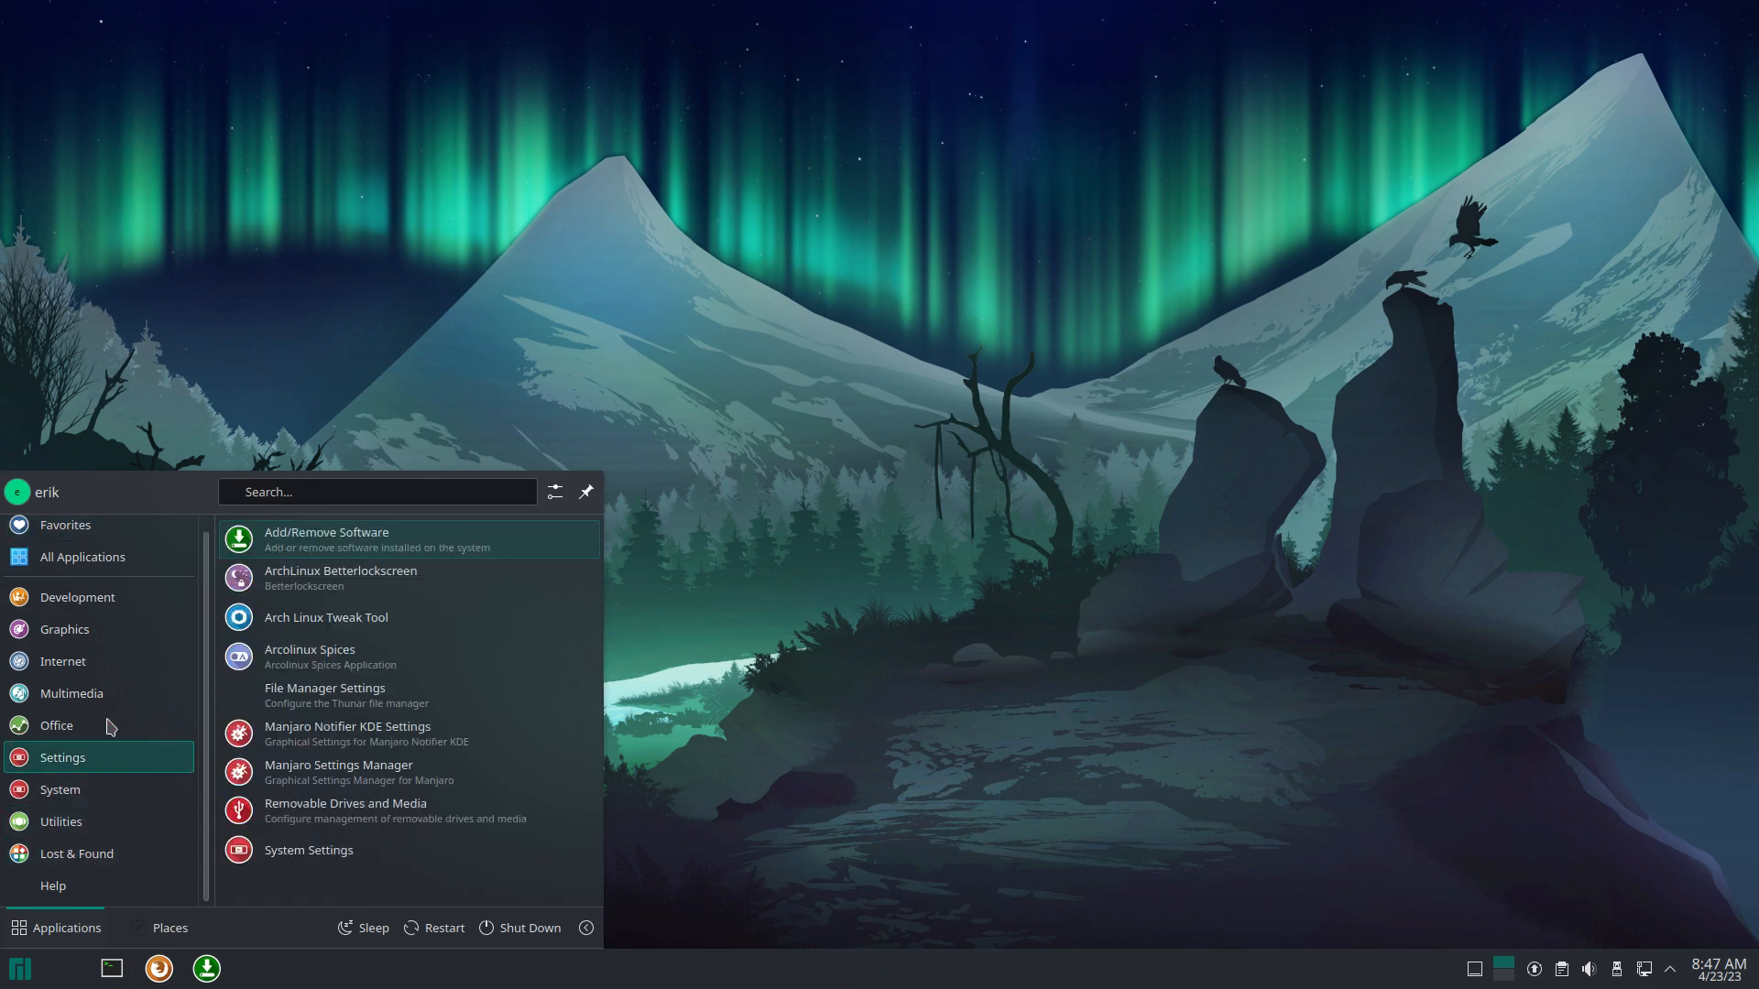
pyautogui.moveTo(123, 730)
pyautogui.moveTo(115, 668)
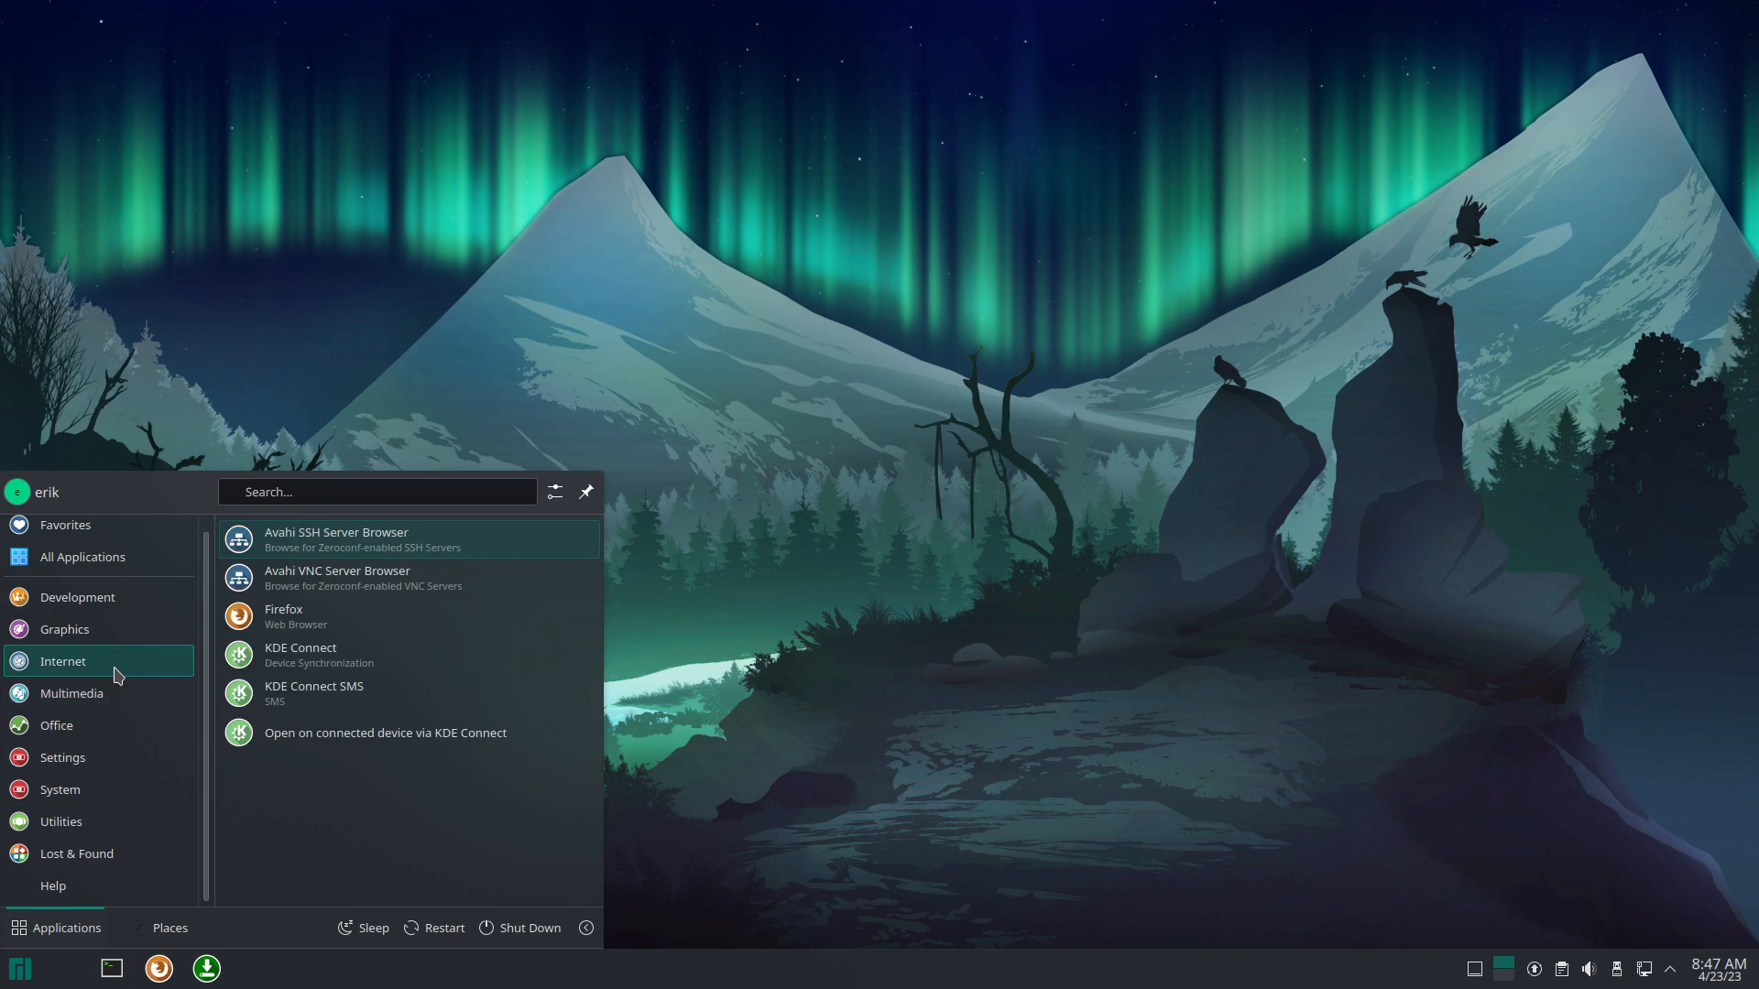
pyautogui.moveTo(121, 606)
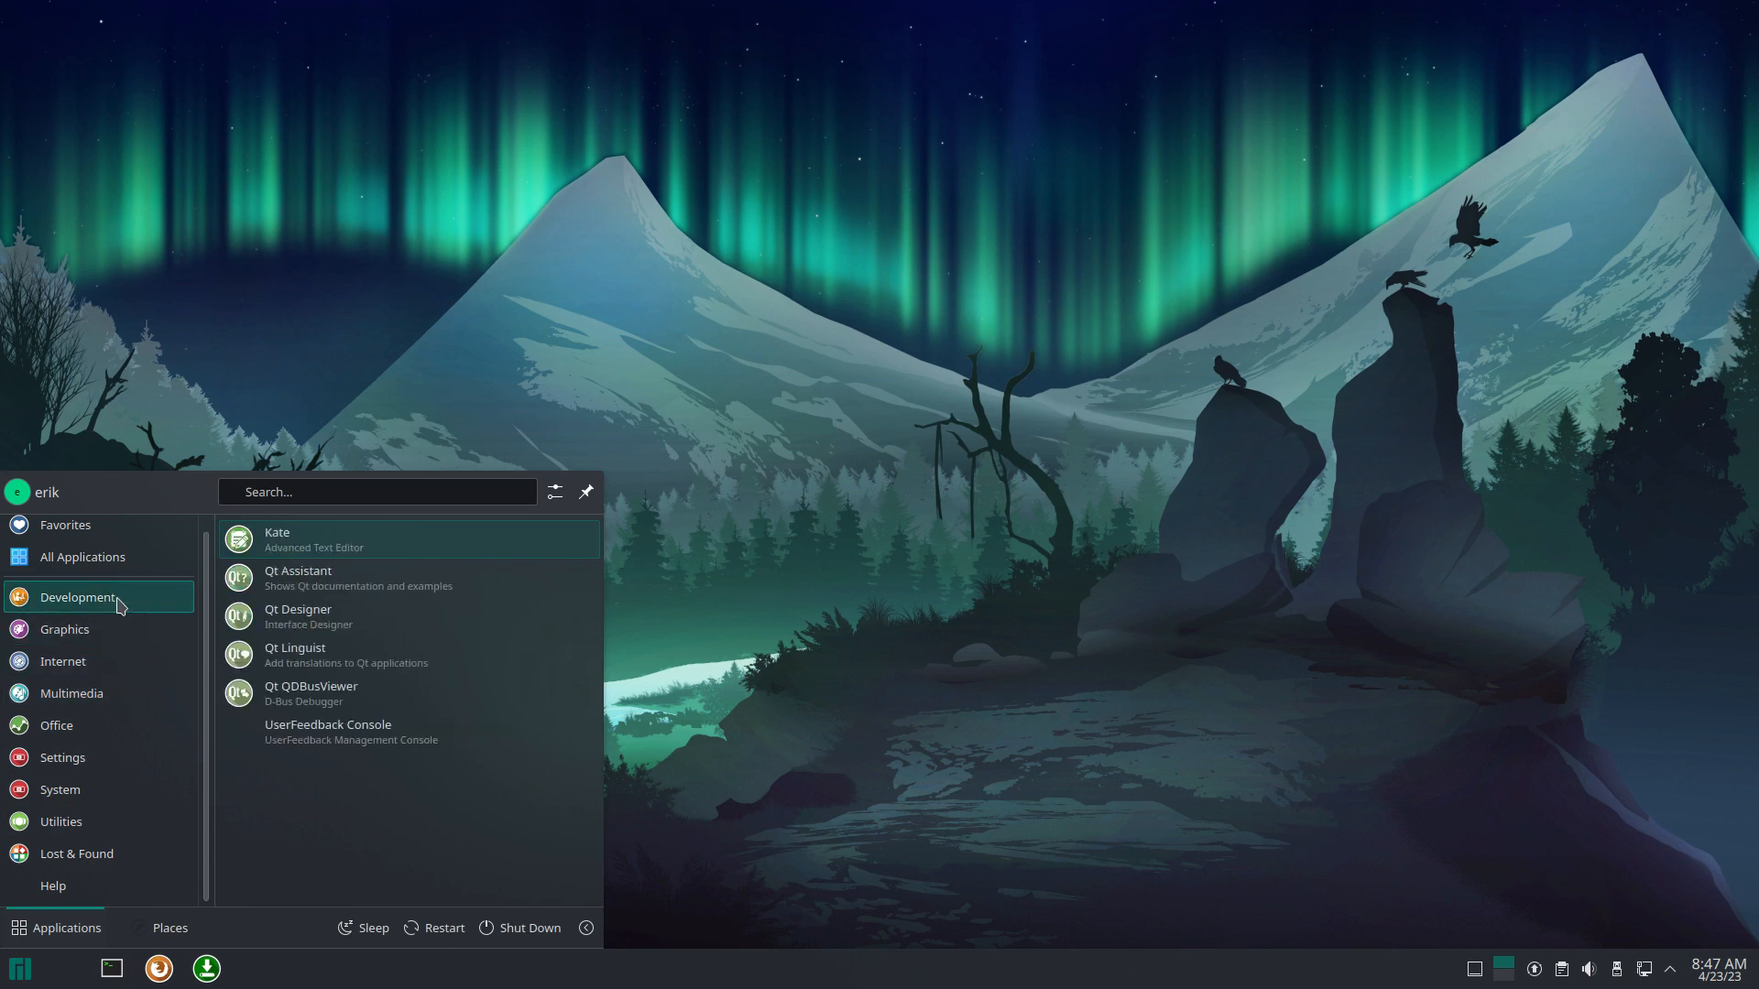
pyautogui.moveTo(107, 540)
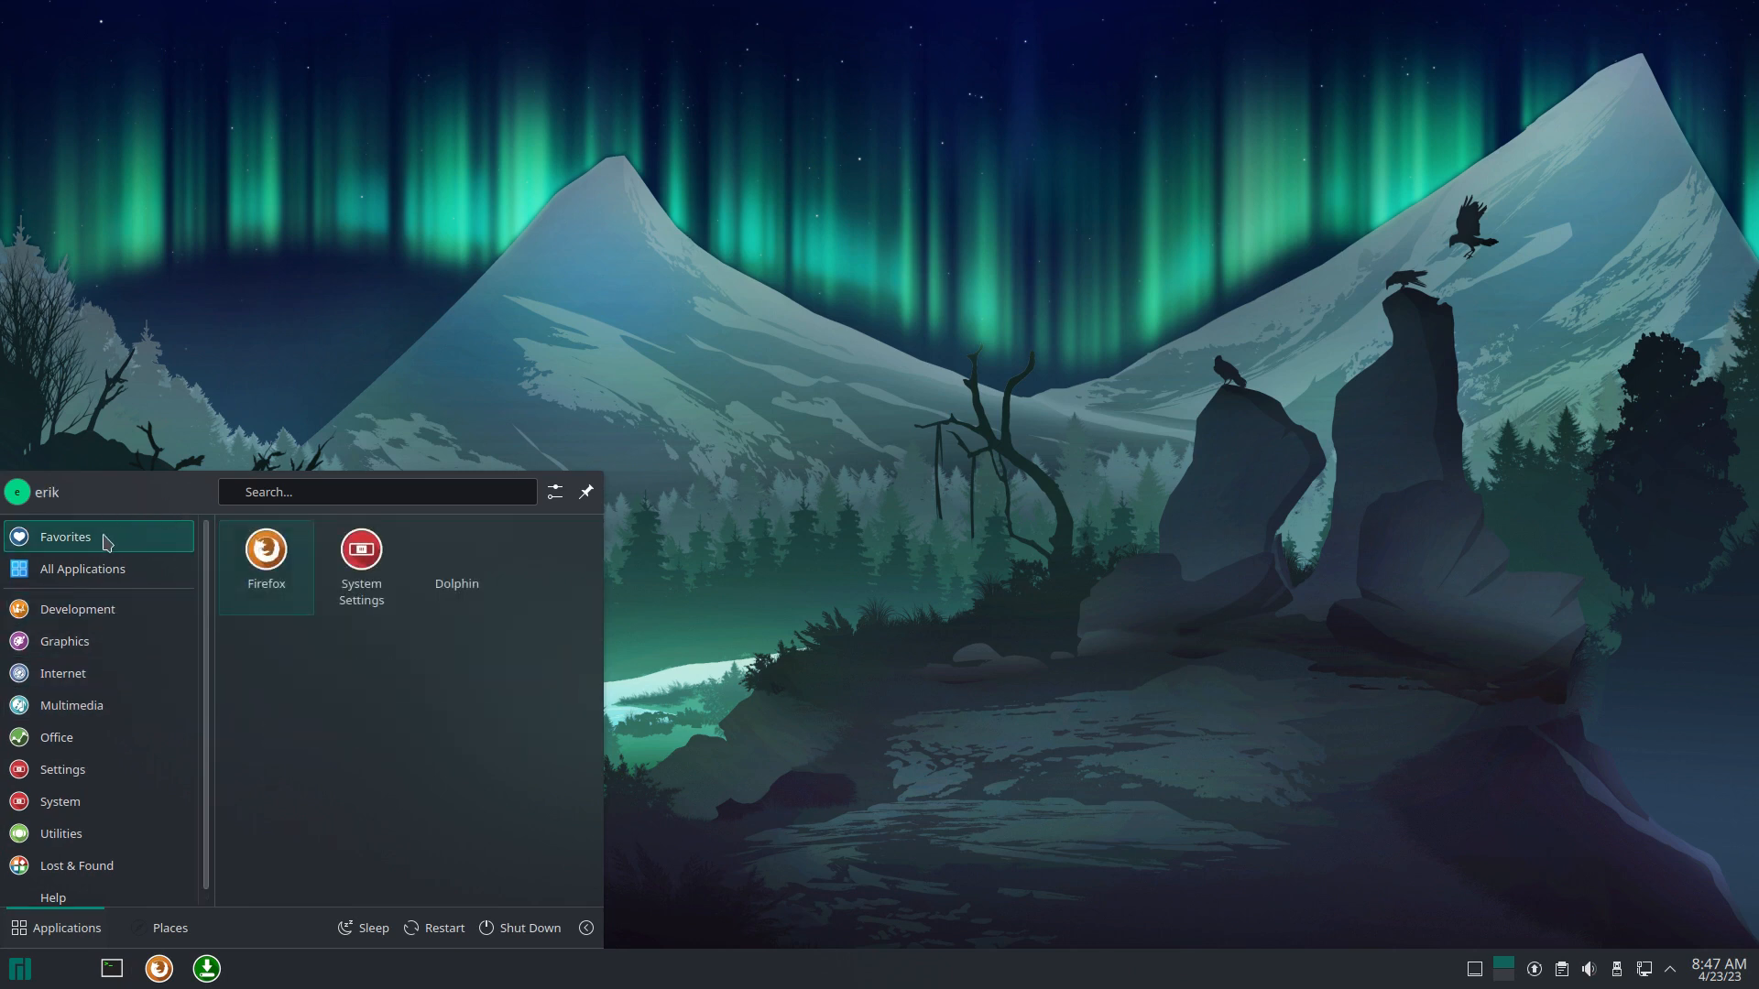
pyautogui.moveTo(107, 573)
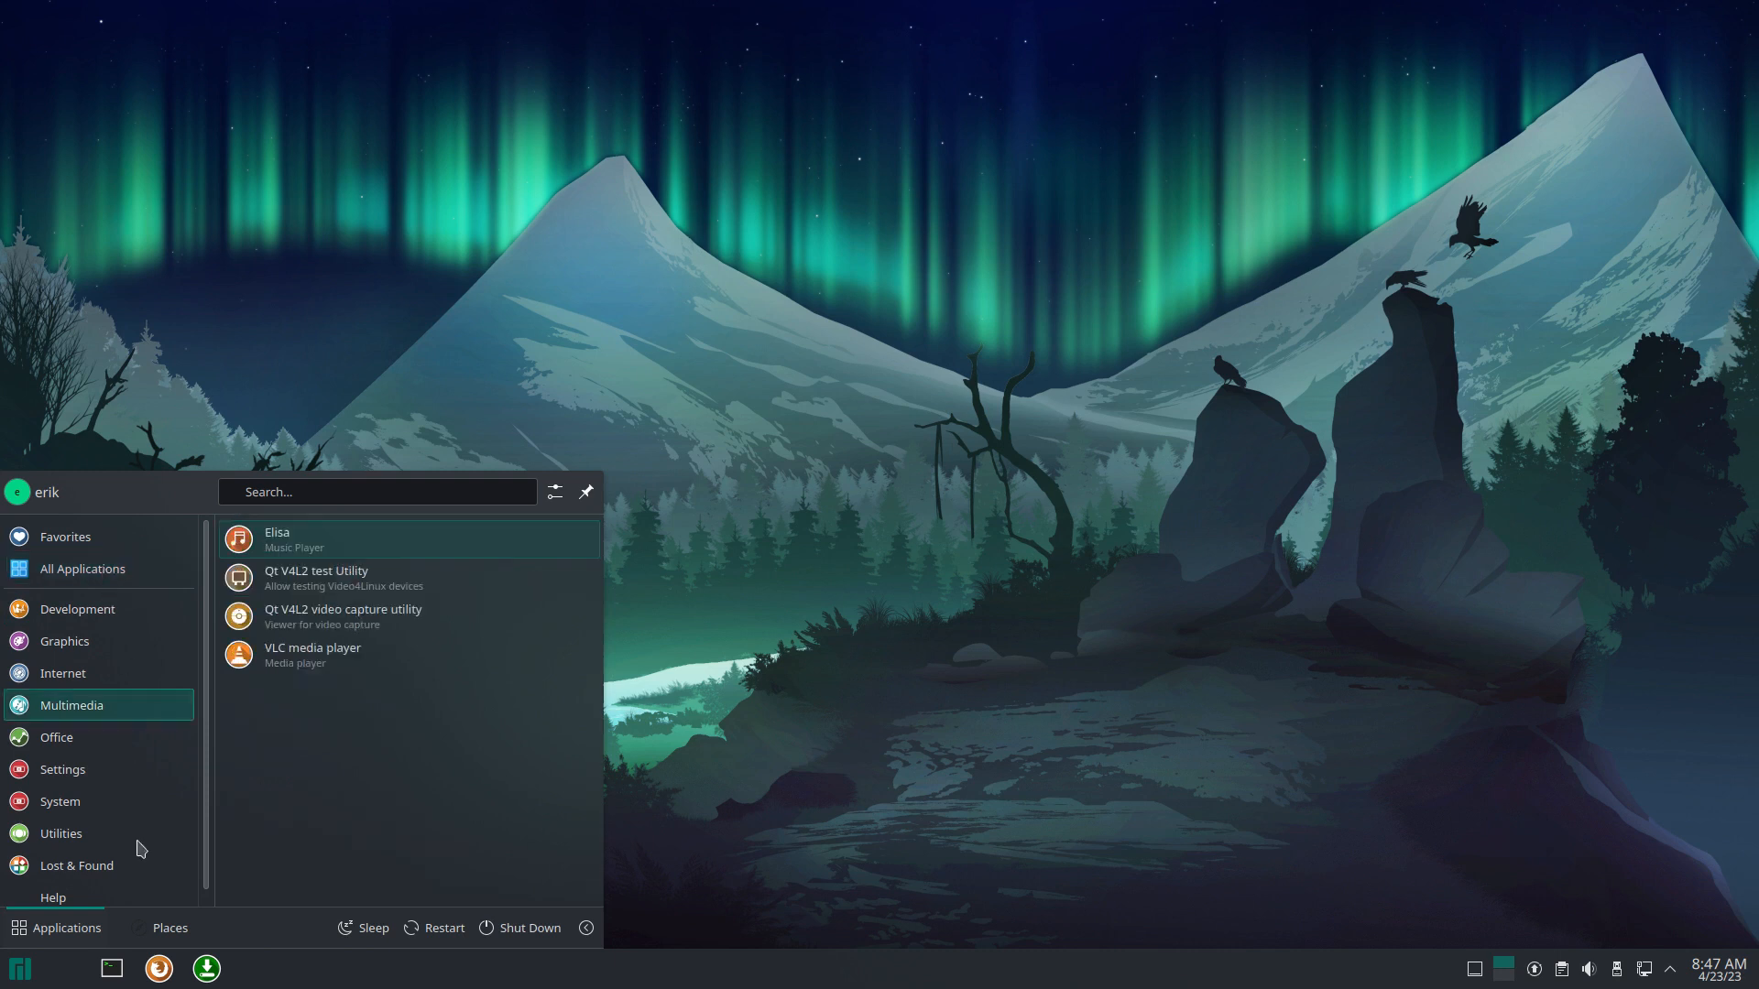
pyautogui.moveTo(145, 835)
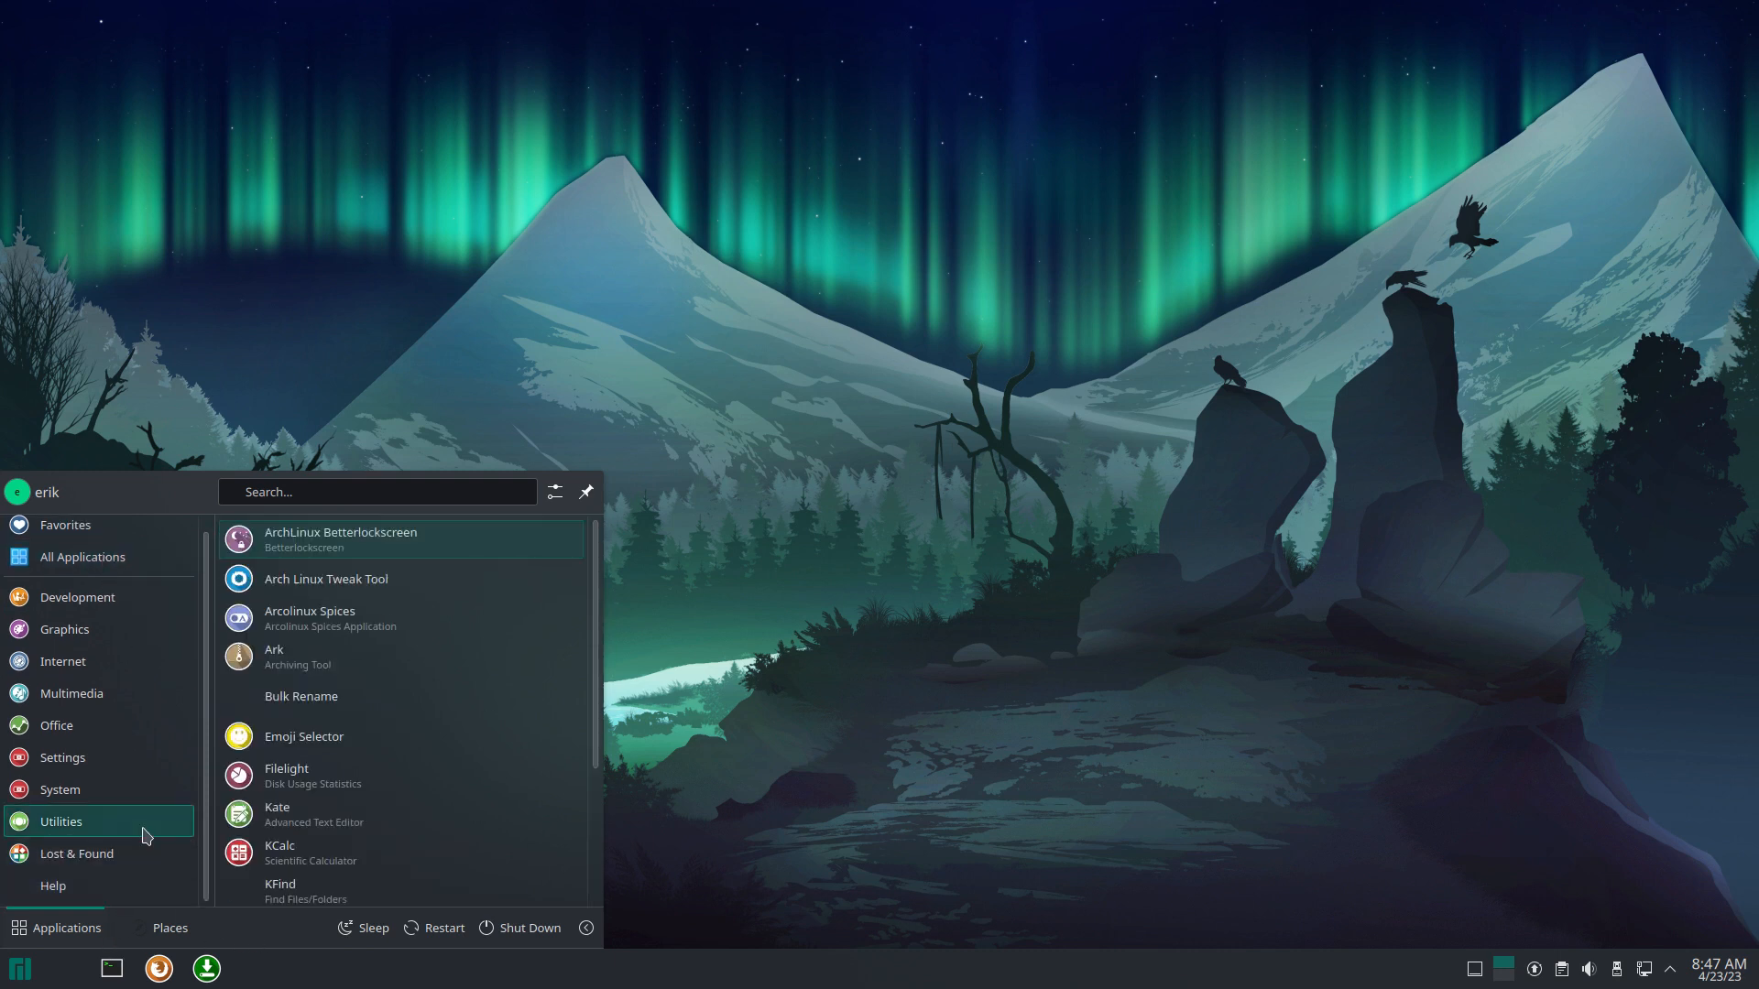
pyautogui.write('sett')
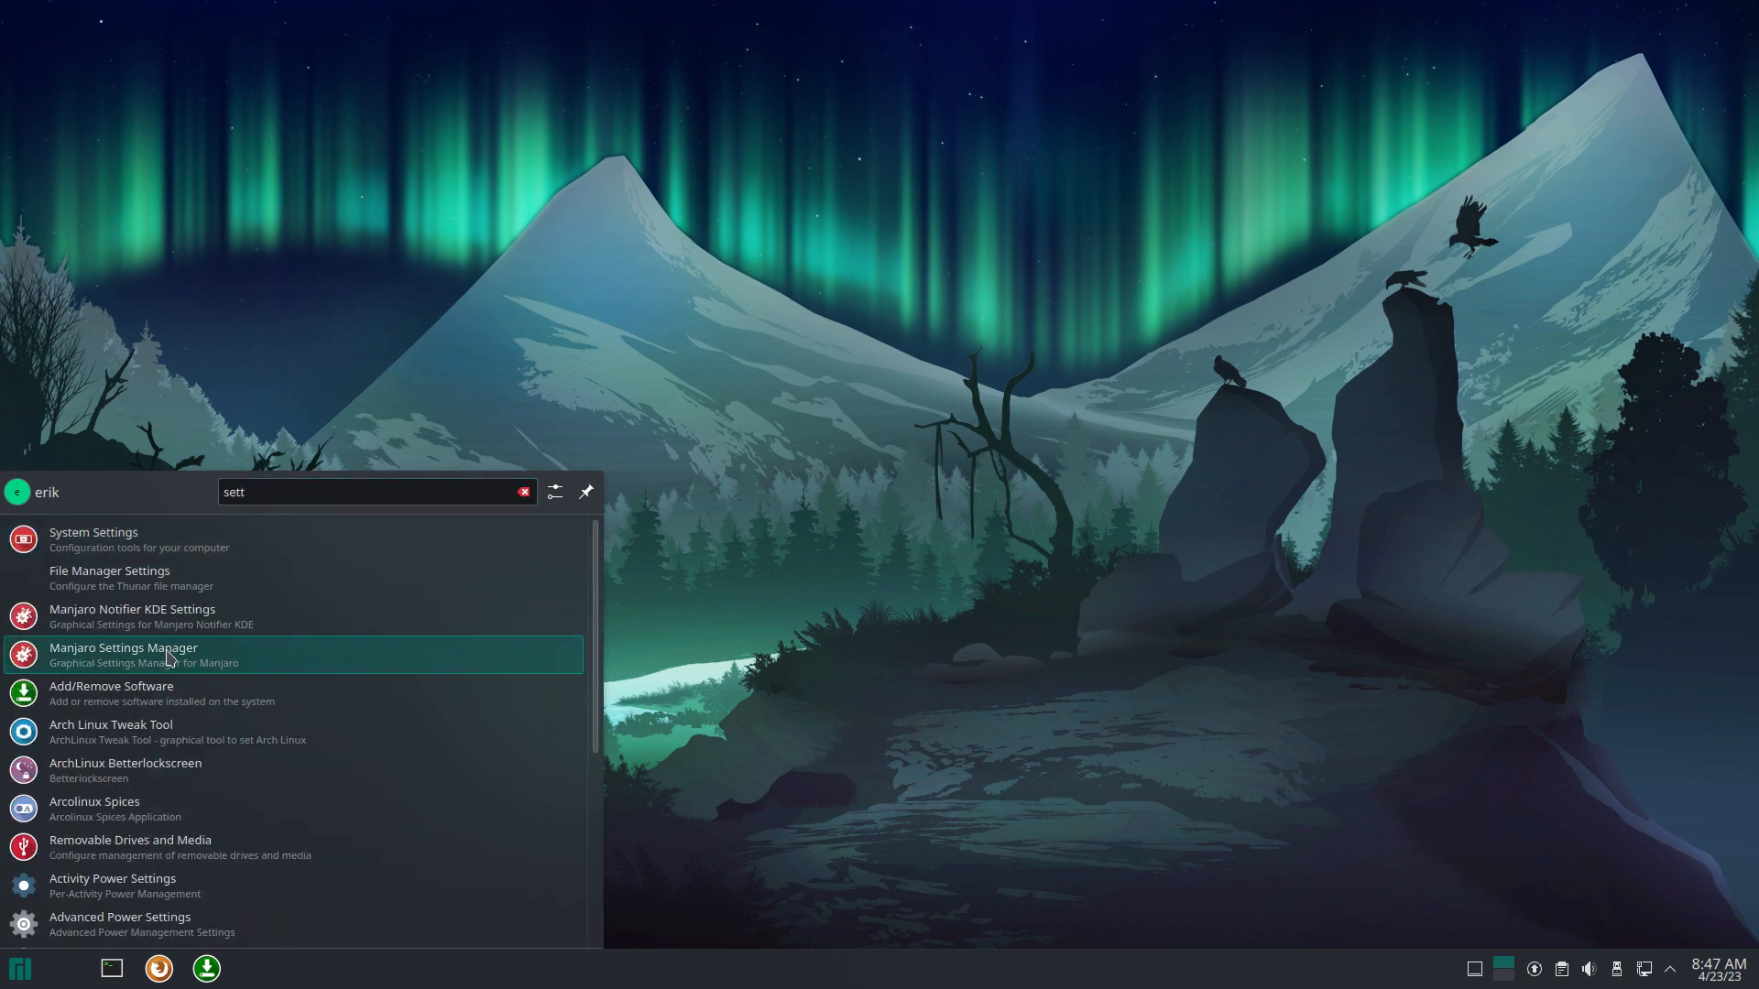
pyautogui.click(172, 548)
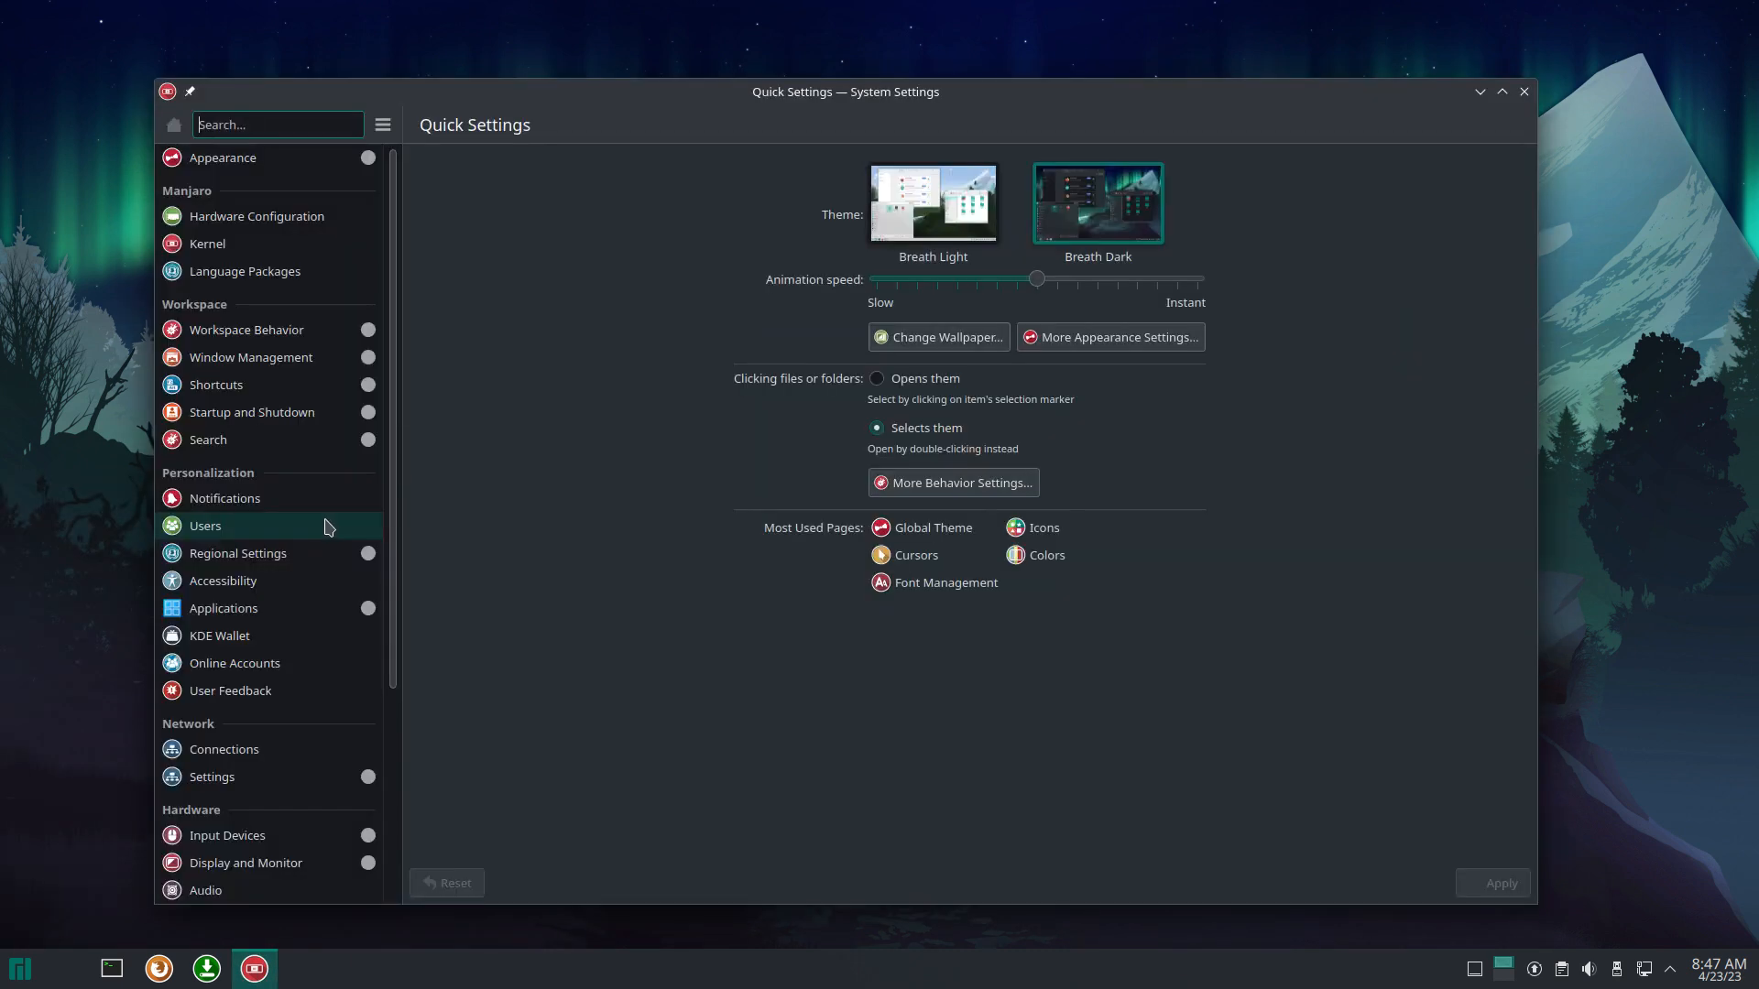
# Step: Apply the Surfn Plasma Dark global theme under Appearance, then close System Settings
pyautogui.click(224, 160)
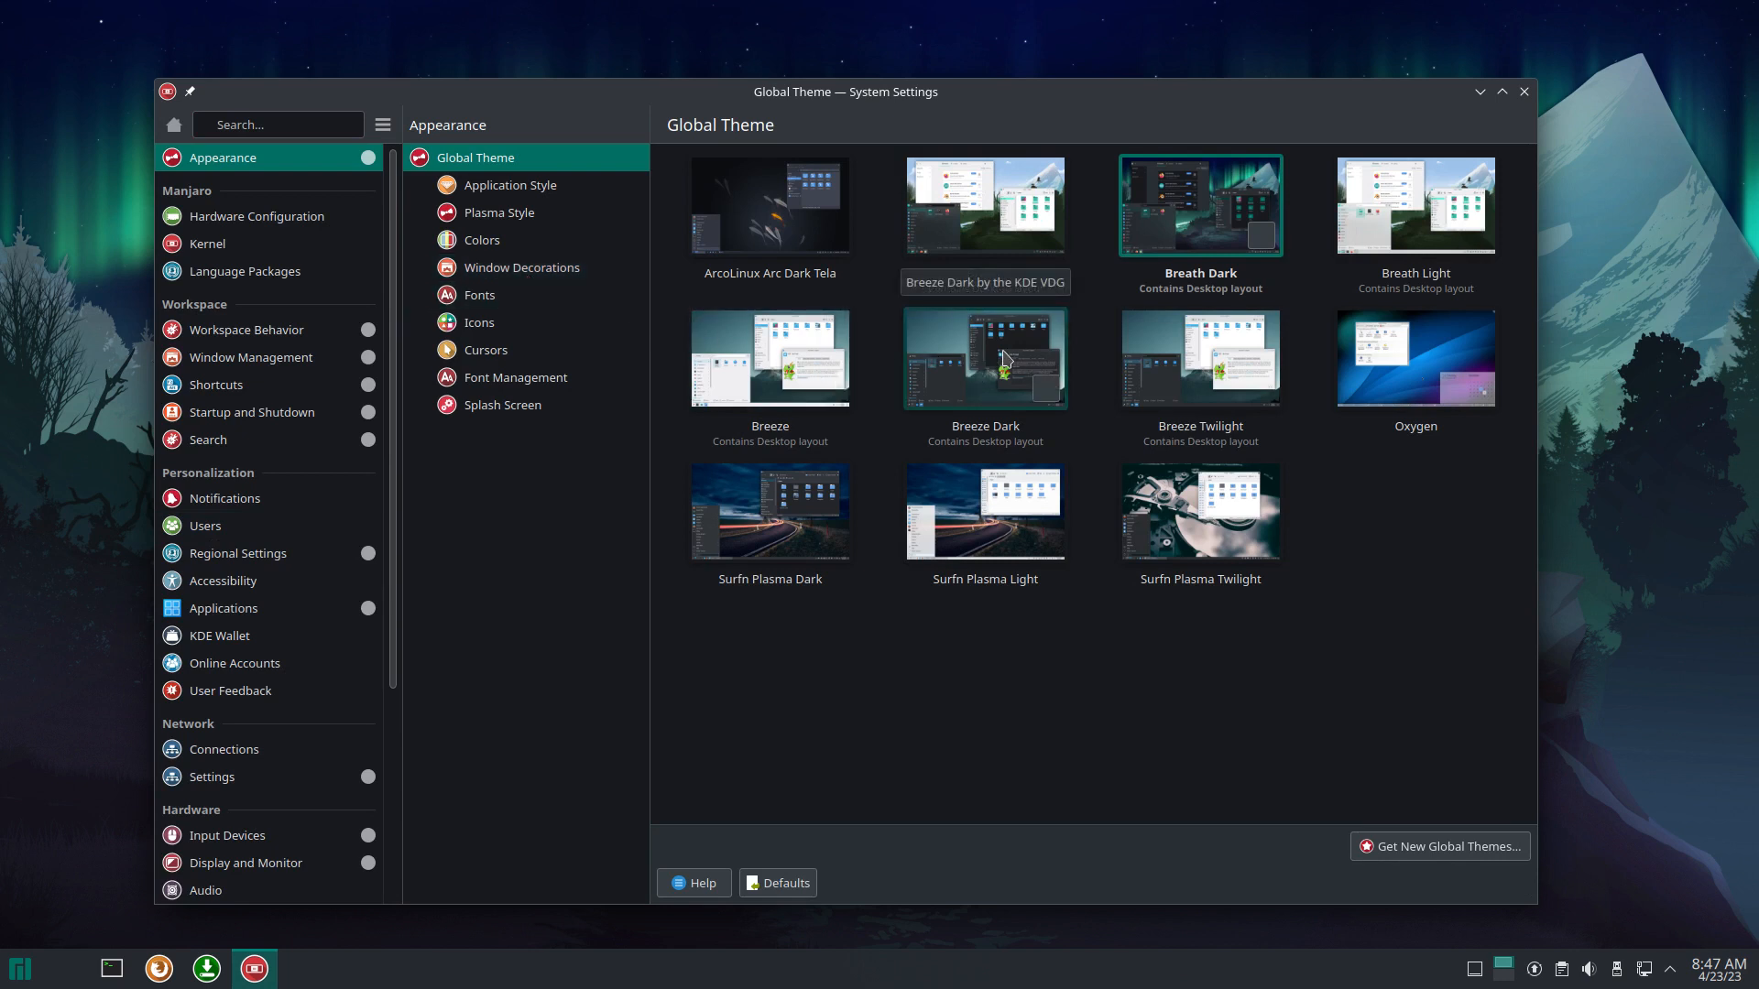
pyautogui.click(765, 510)
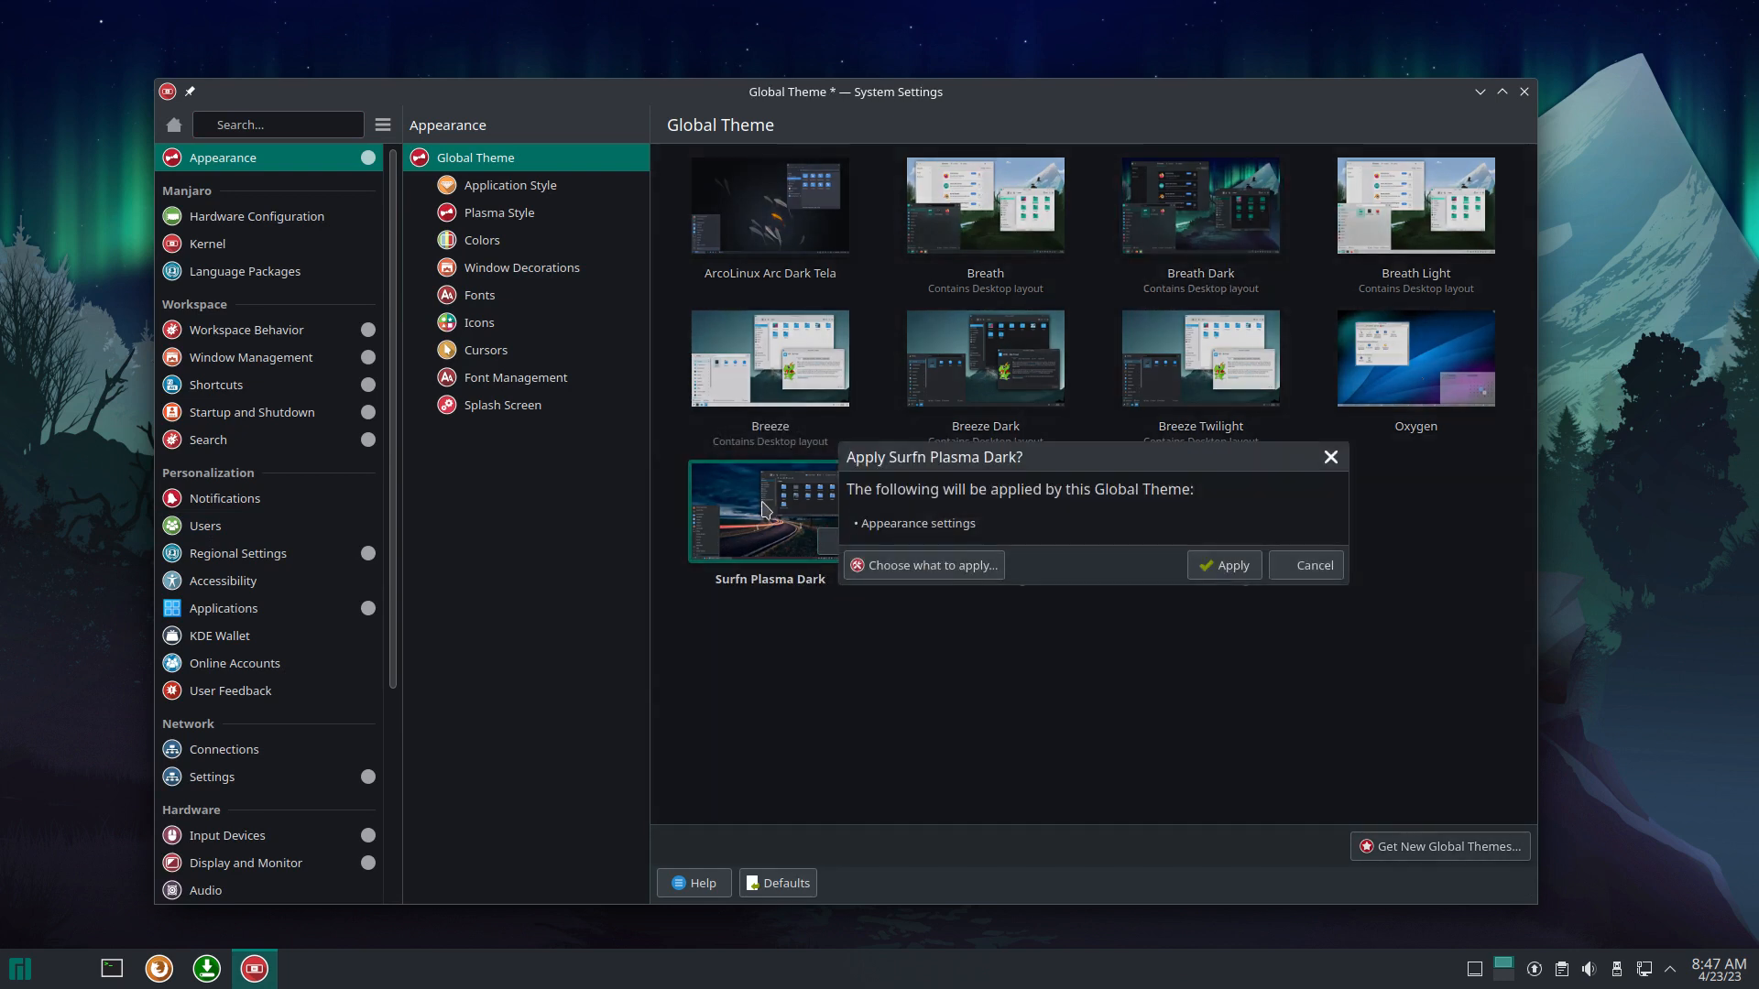
pyautogui.click(1229, 569)
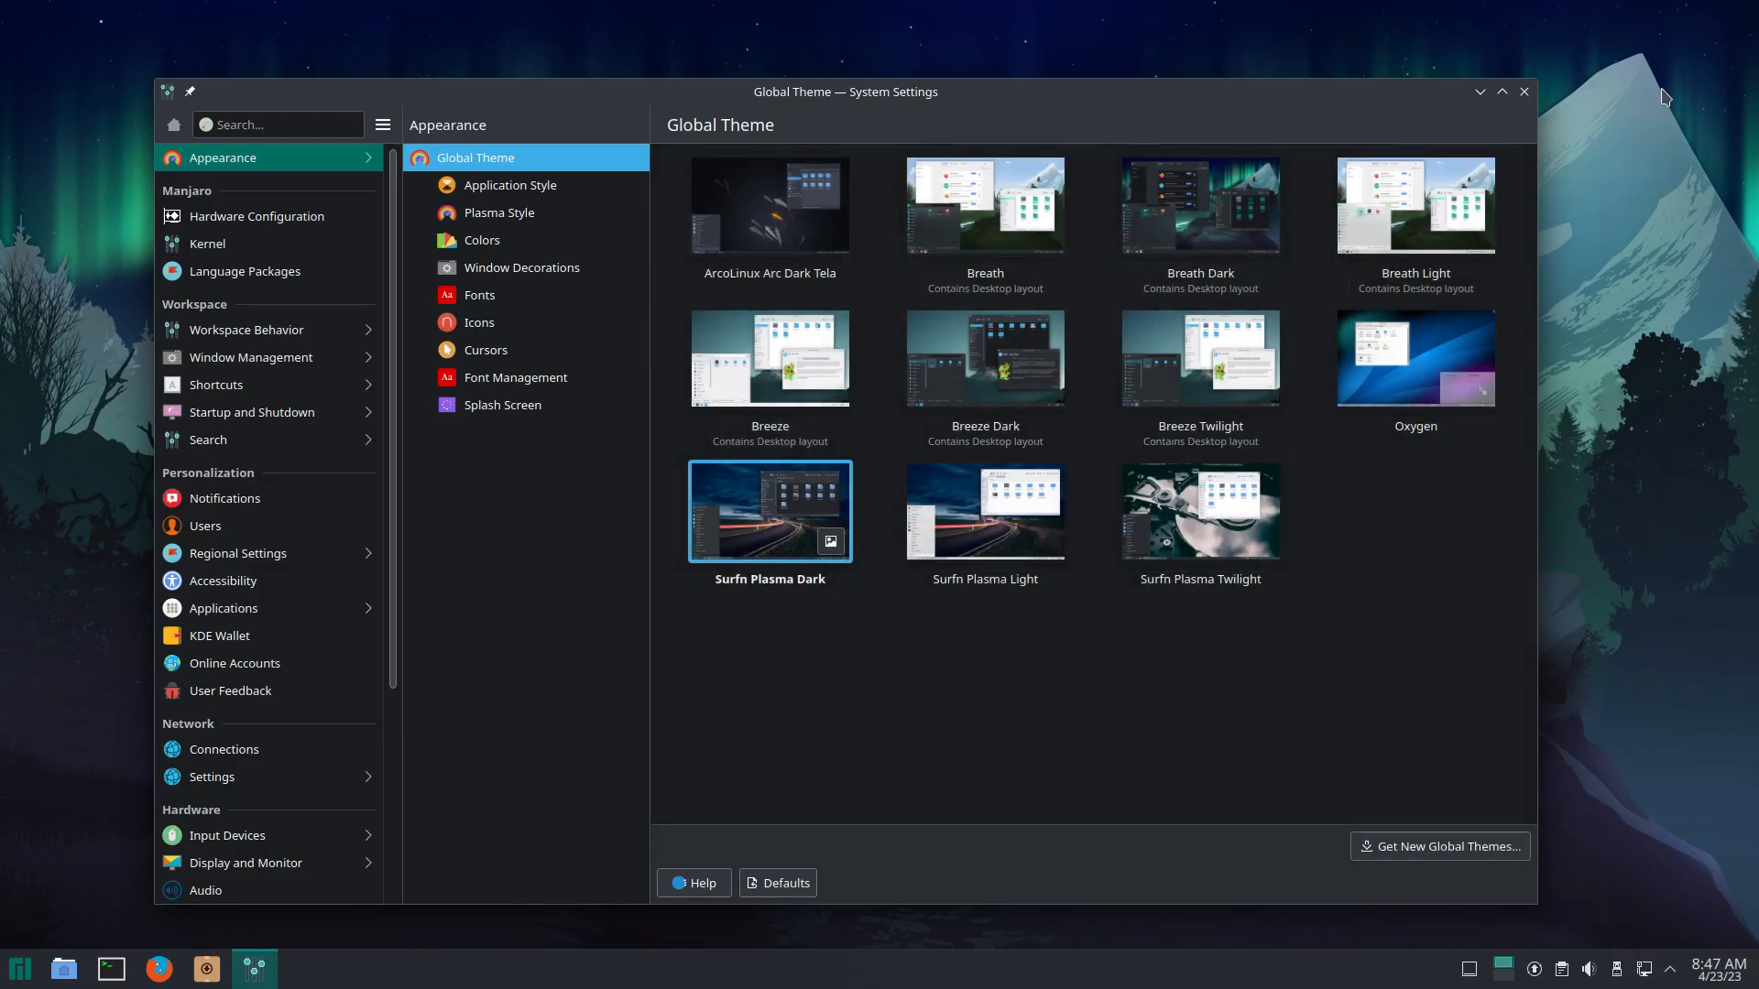
pyautogui.click(1527, 95)
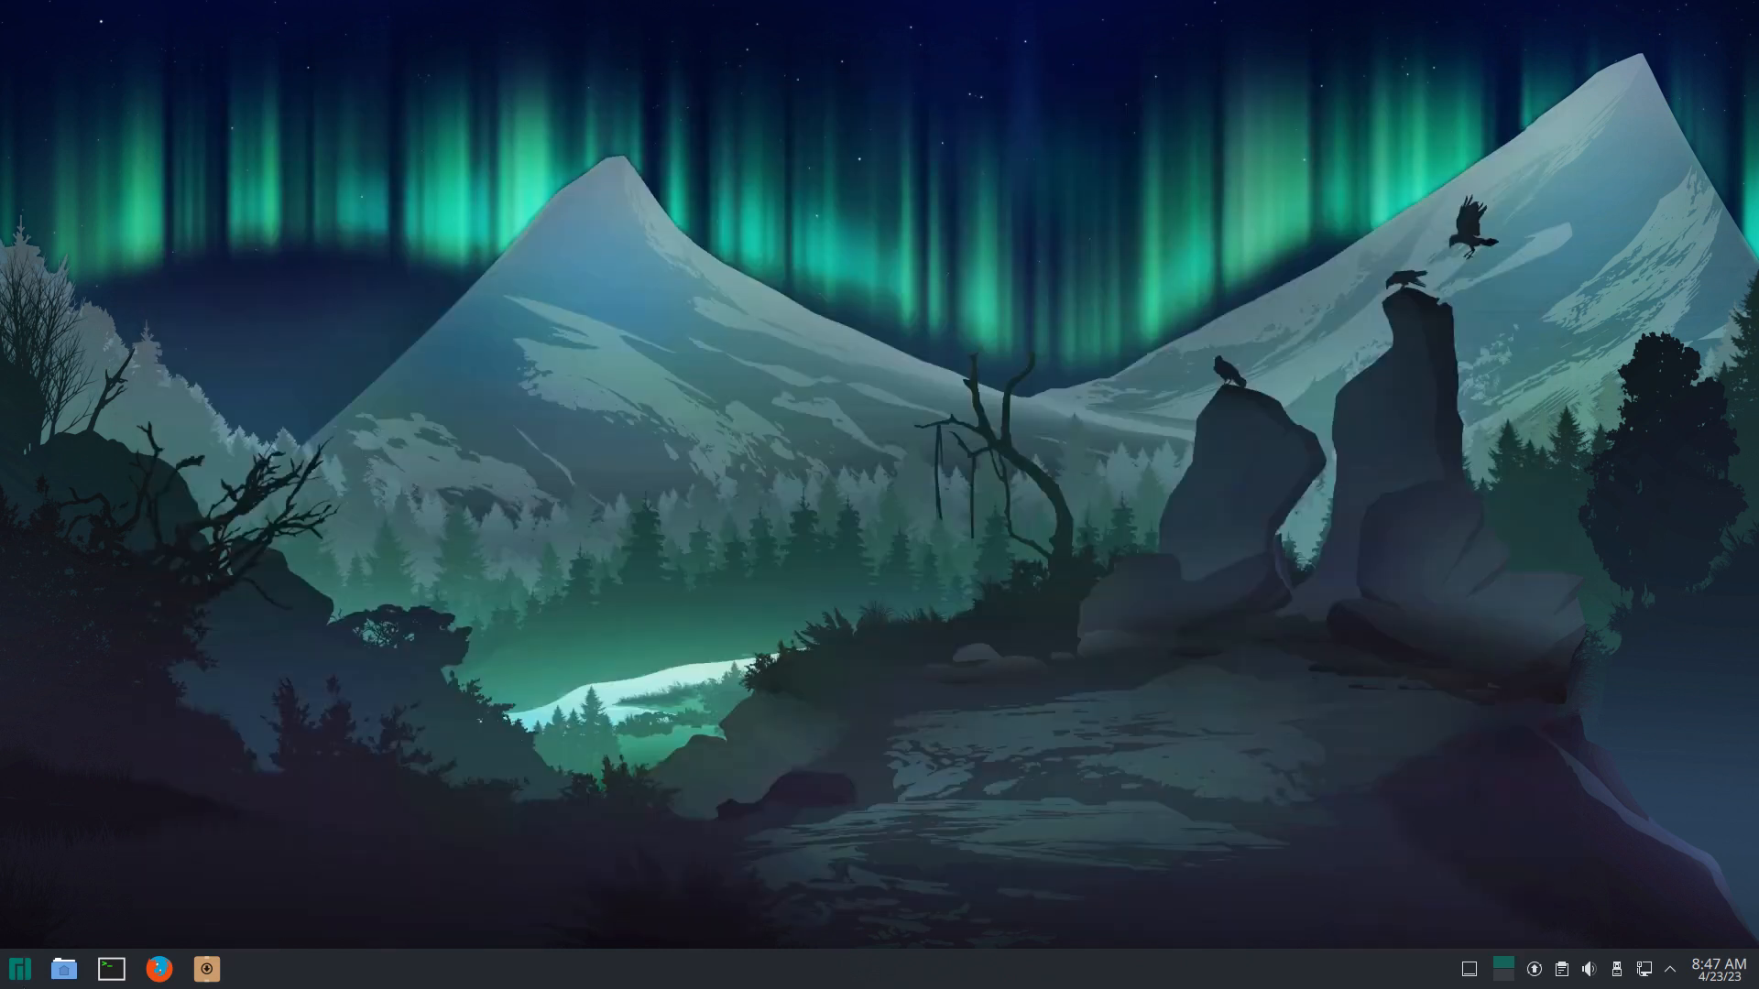
# Step: Browse the launcher categories down to Settings and launch System Settings from there
pyautogui.click(13, 982)
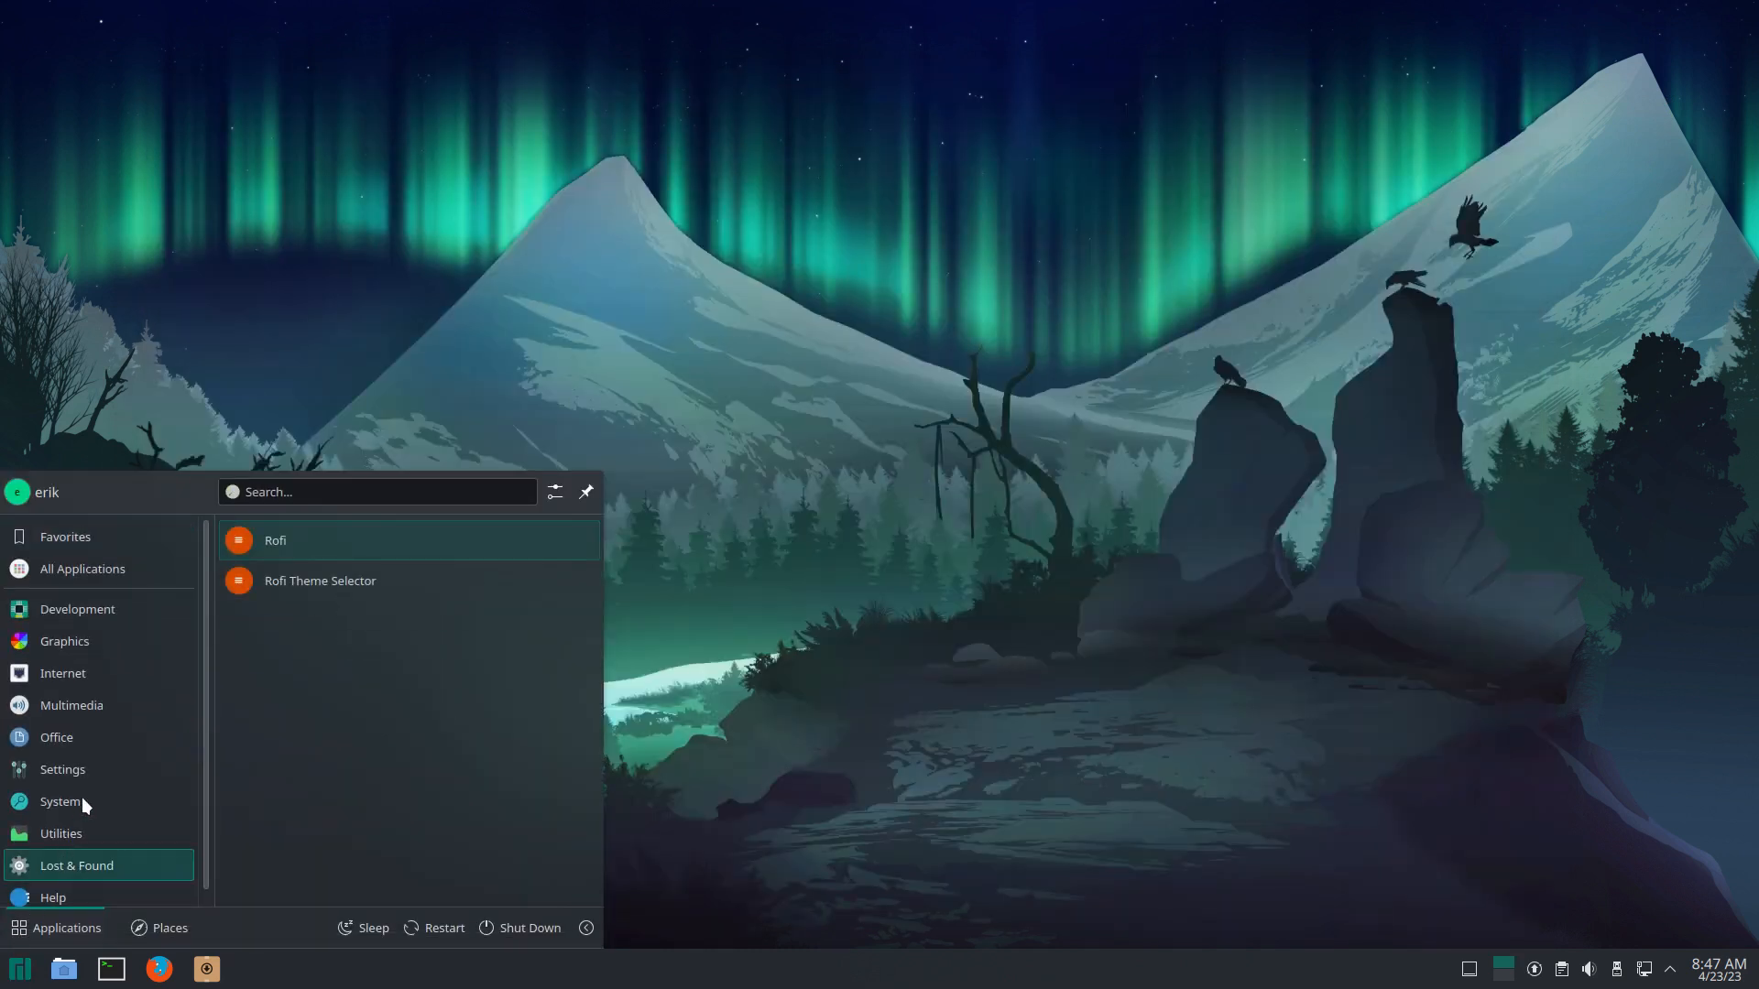
pyautogui.moveTo(107, 702)
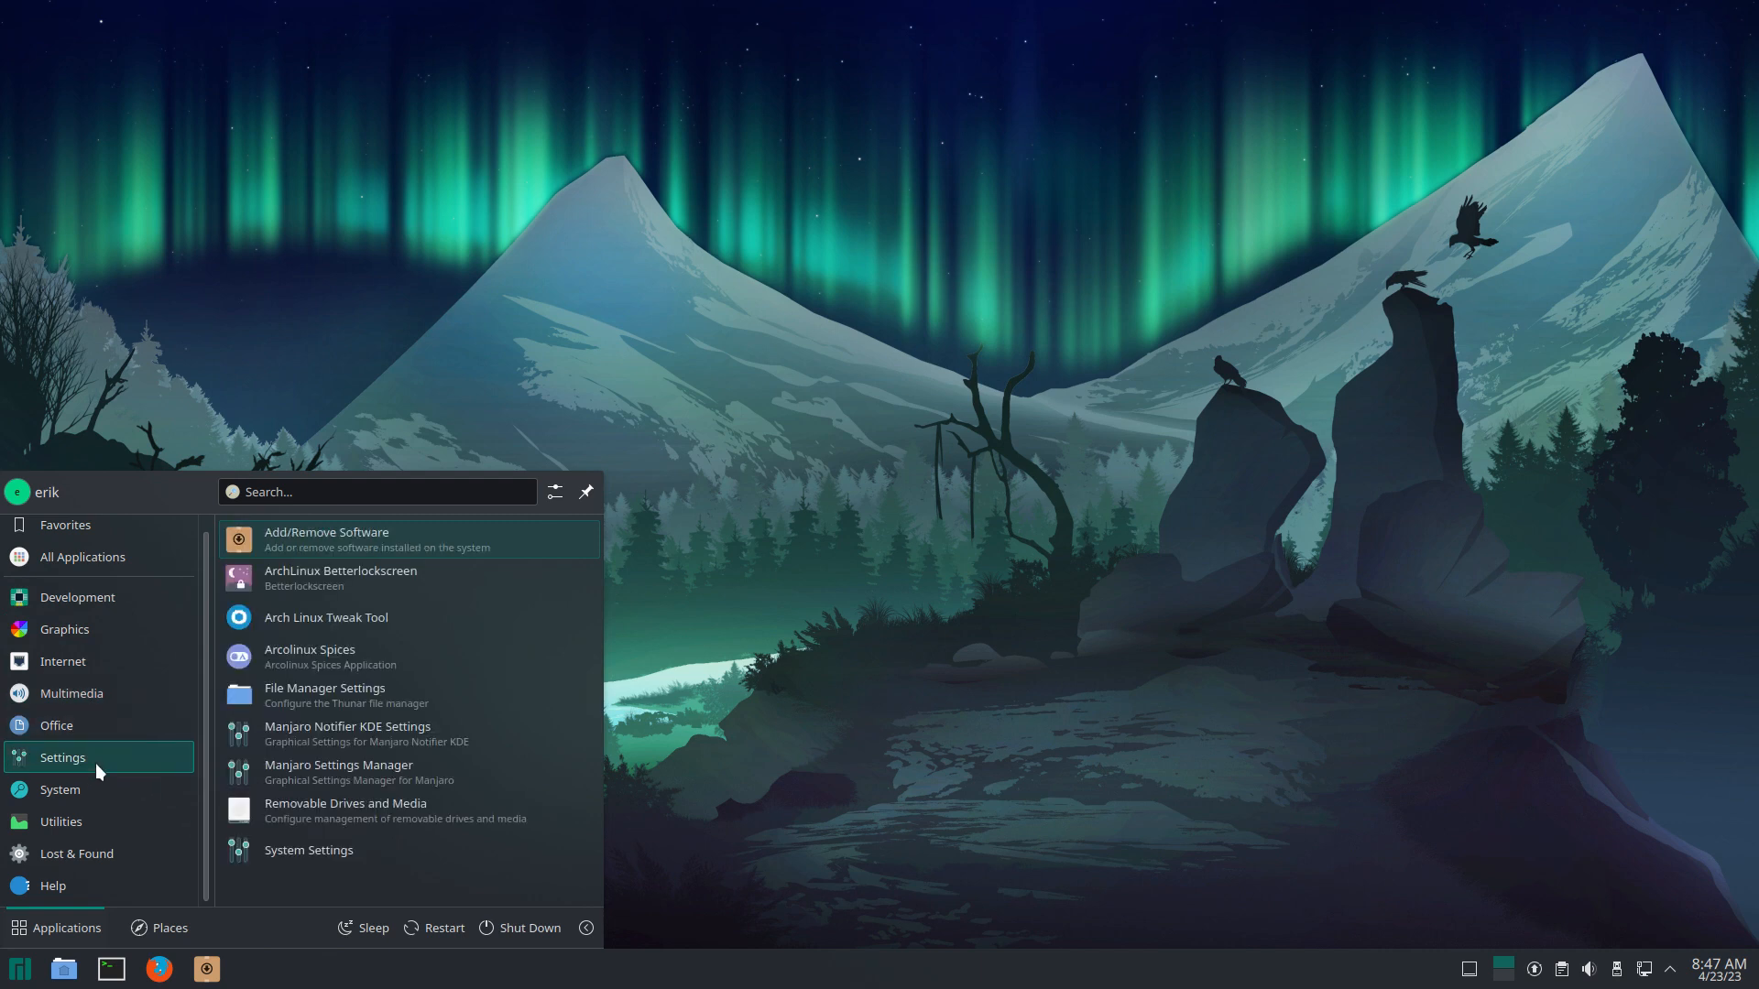
pyautogui.scroll(-3, 300, 780)
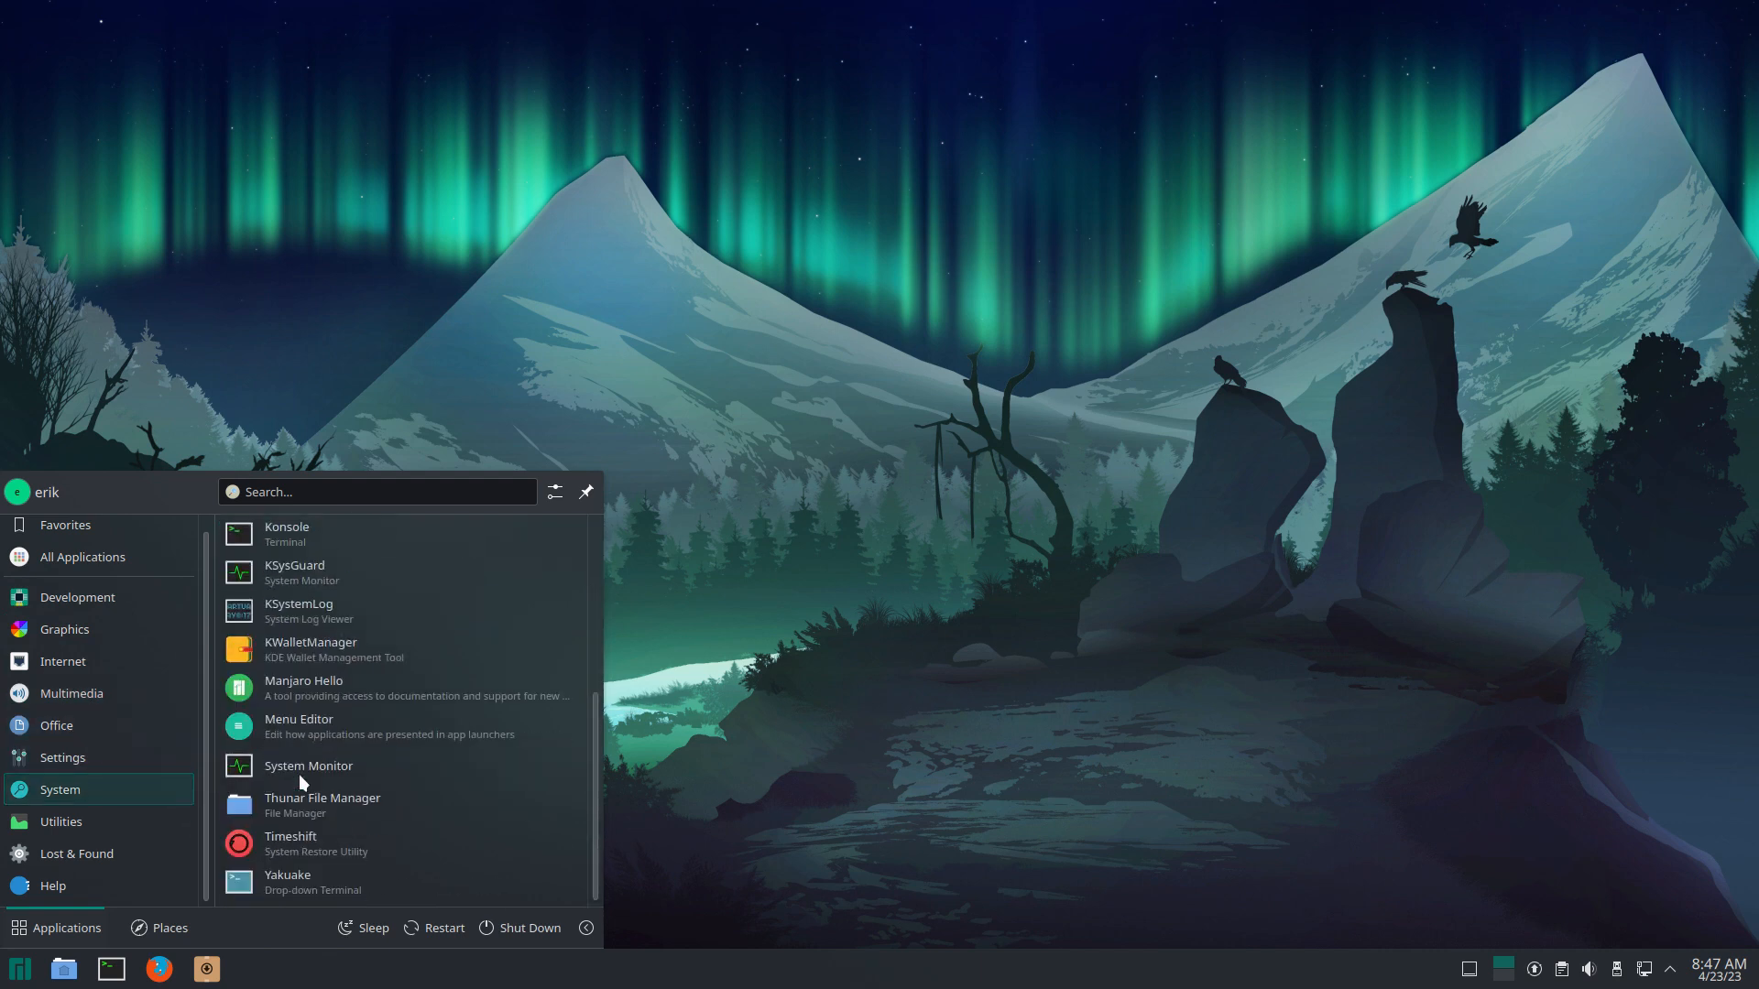
pyautogui.moveTo(70, 830)
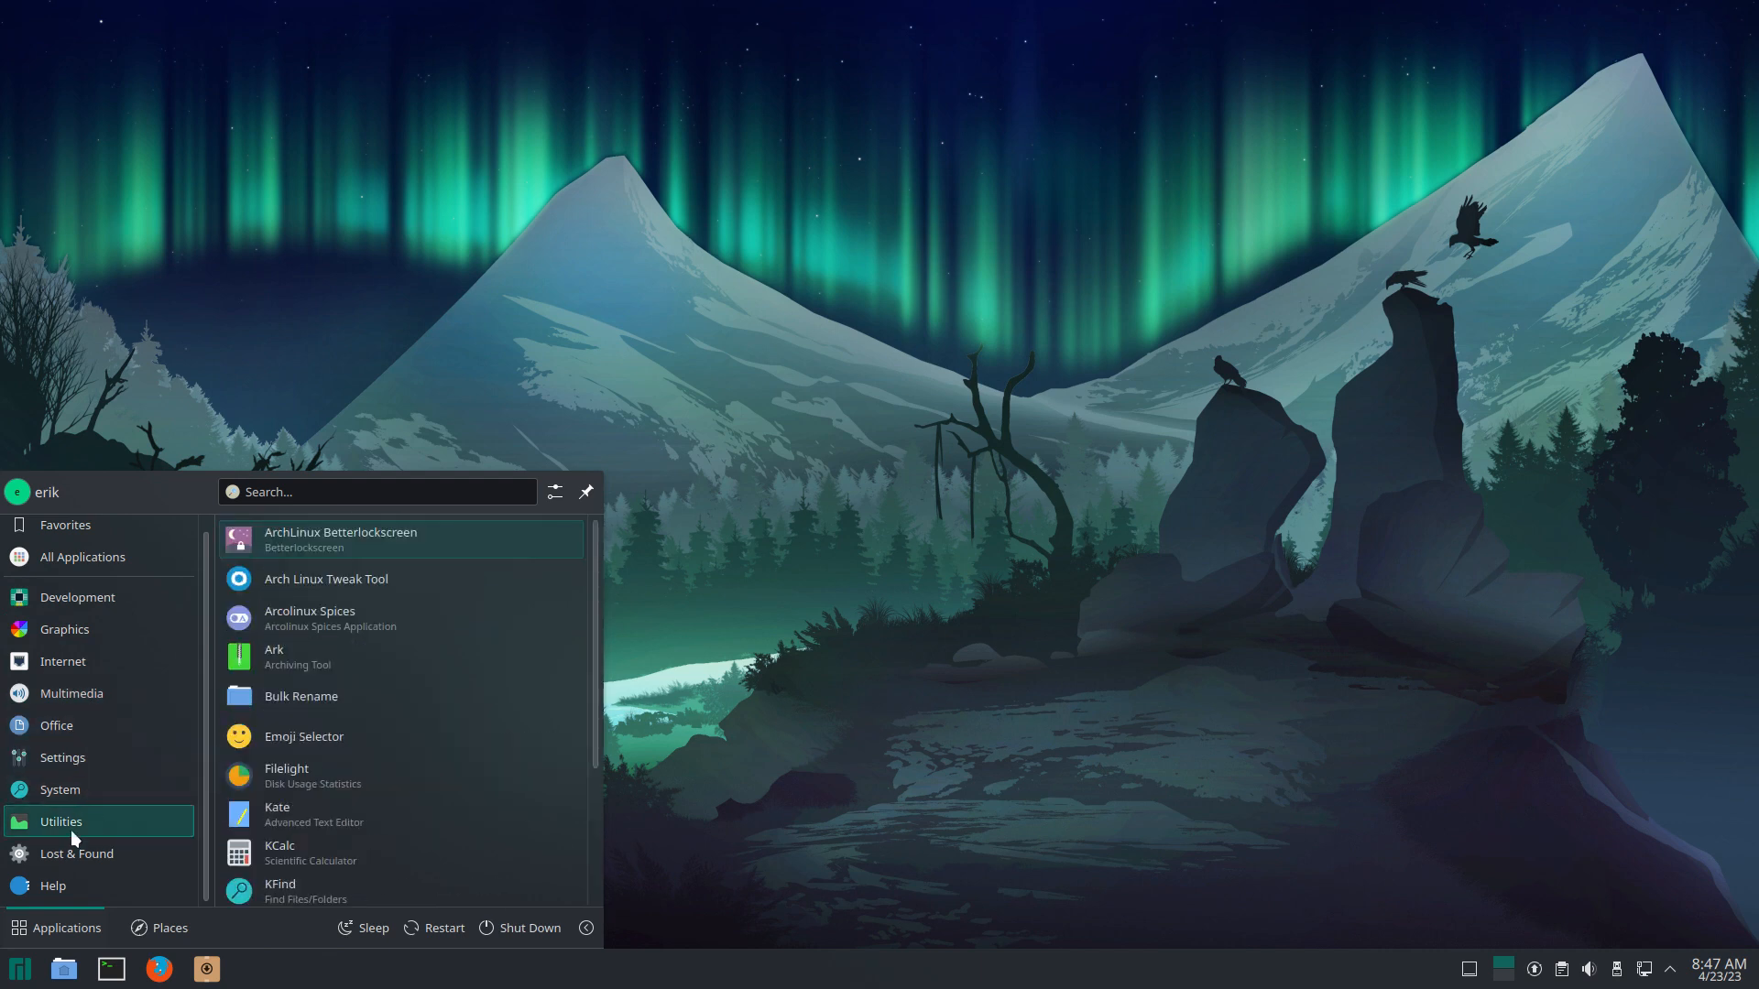
pyautogui.scroll(-2, 324, 824)
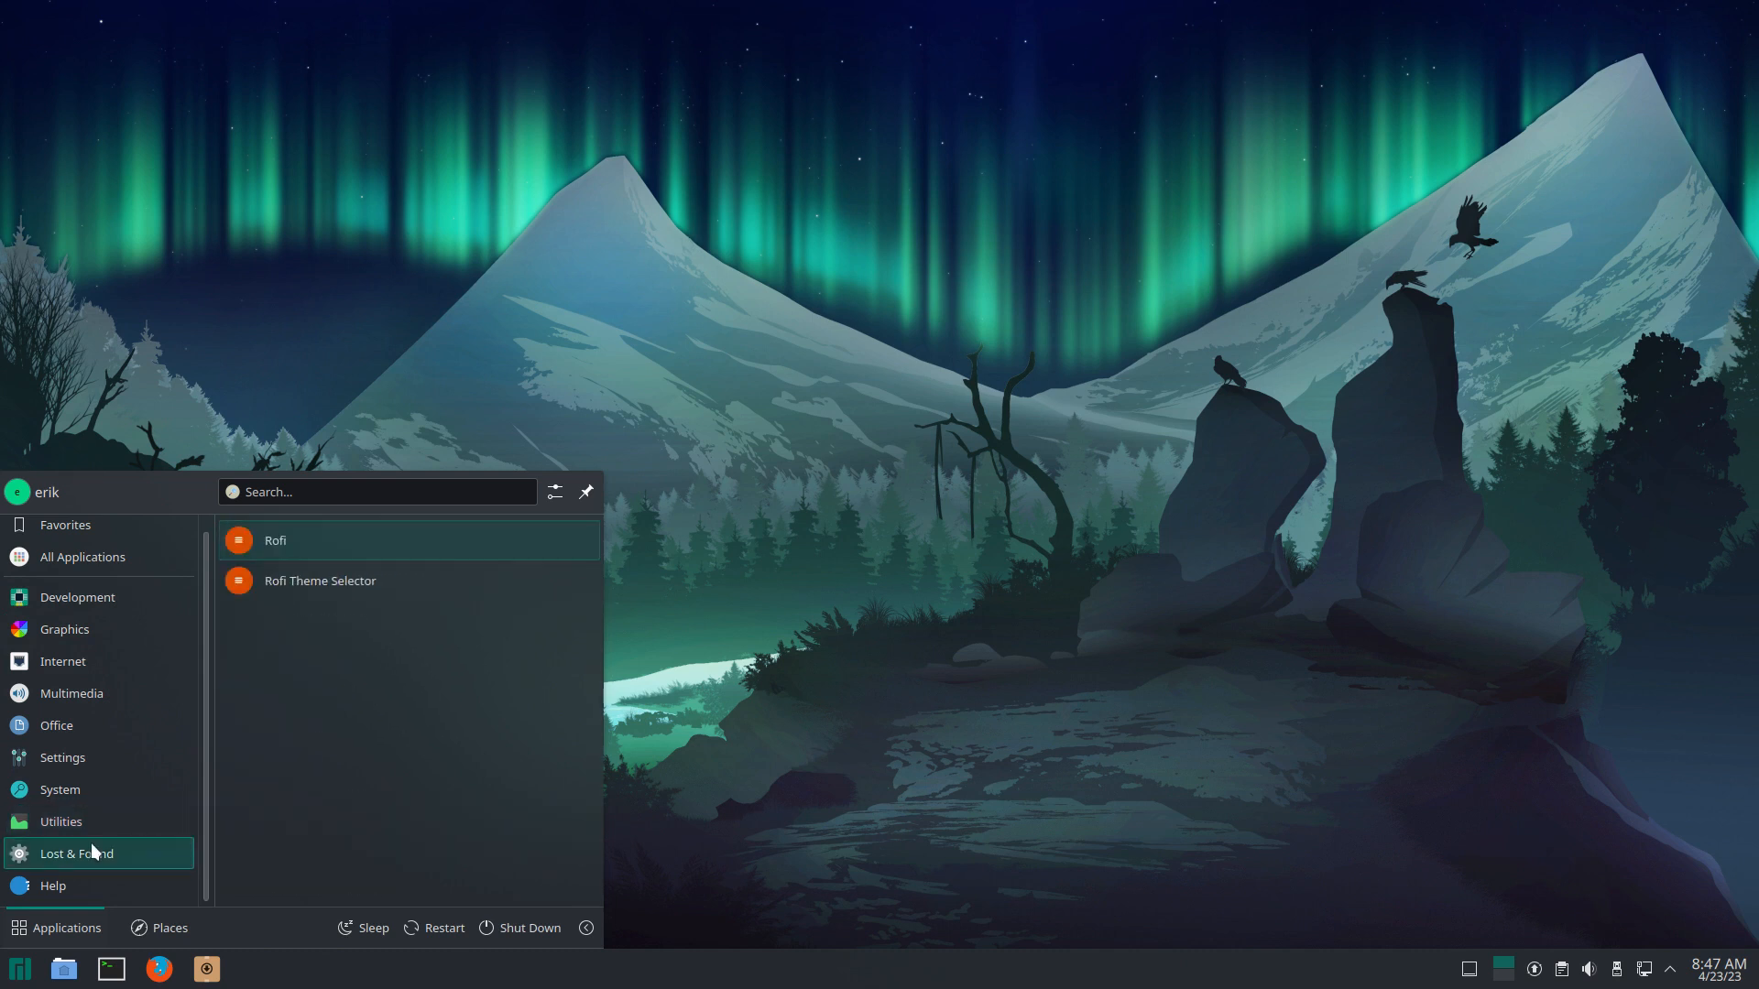
pyautogui.moveTo(86, 877)
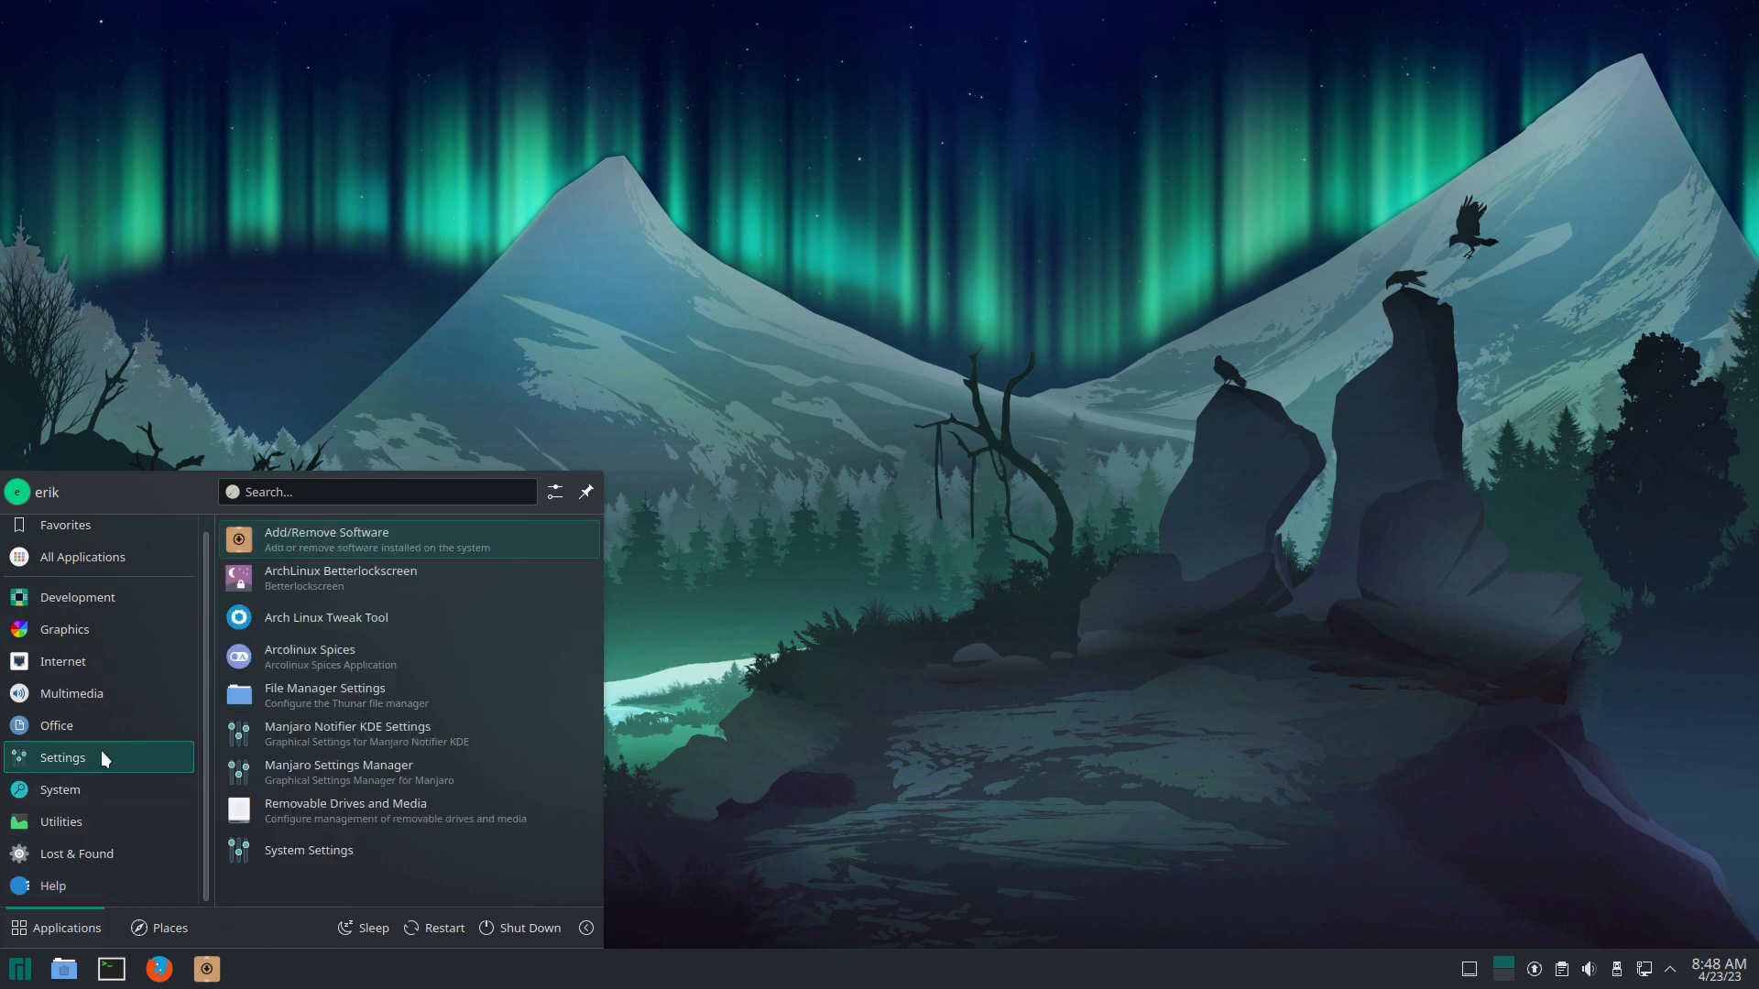
pyautogui.click(344, 843)
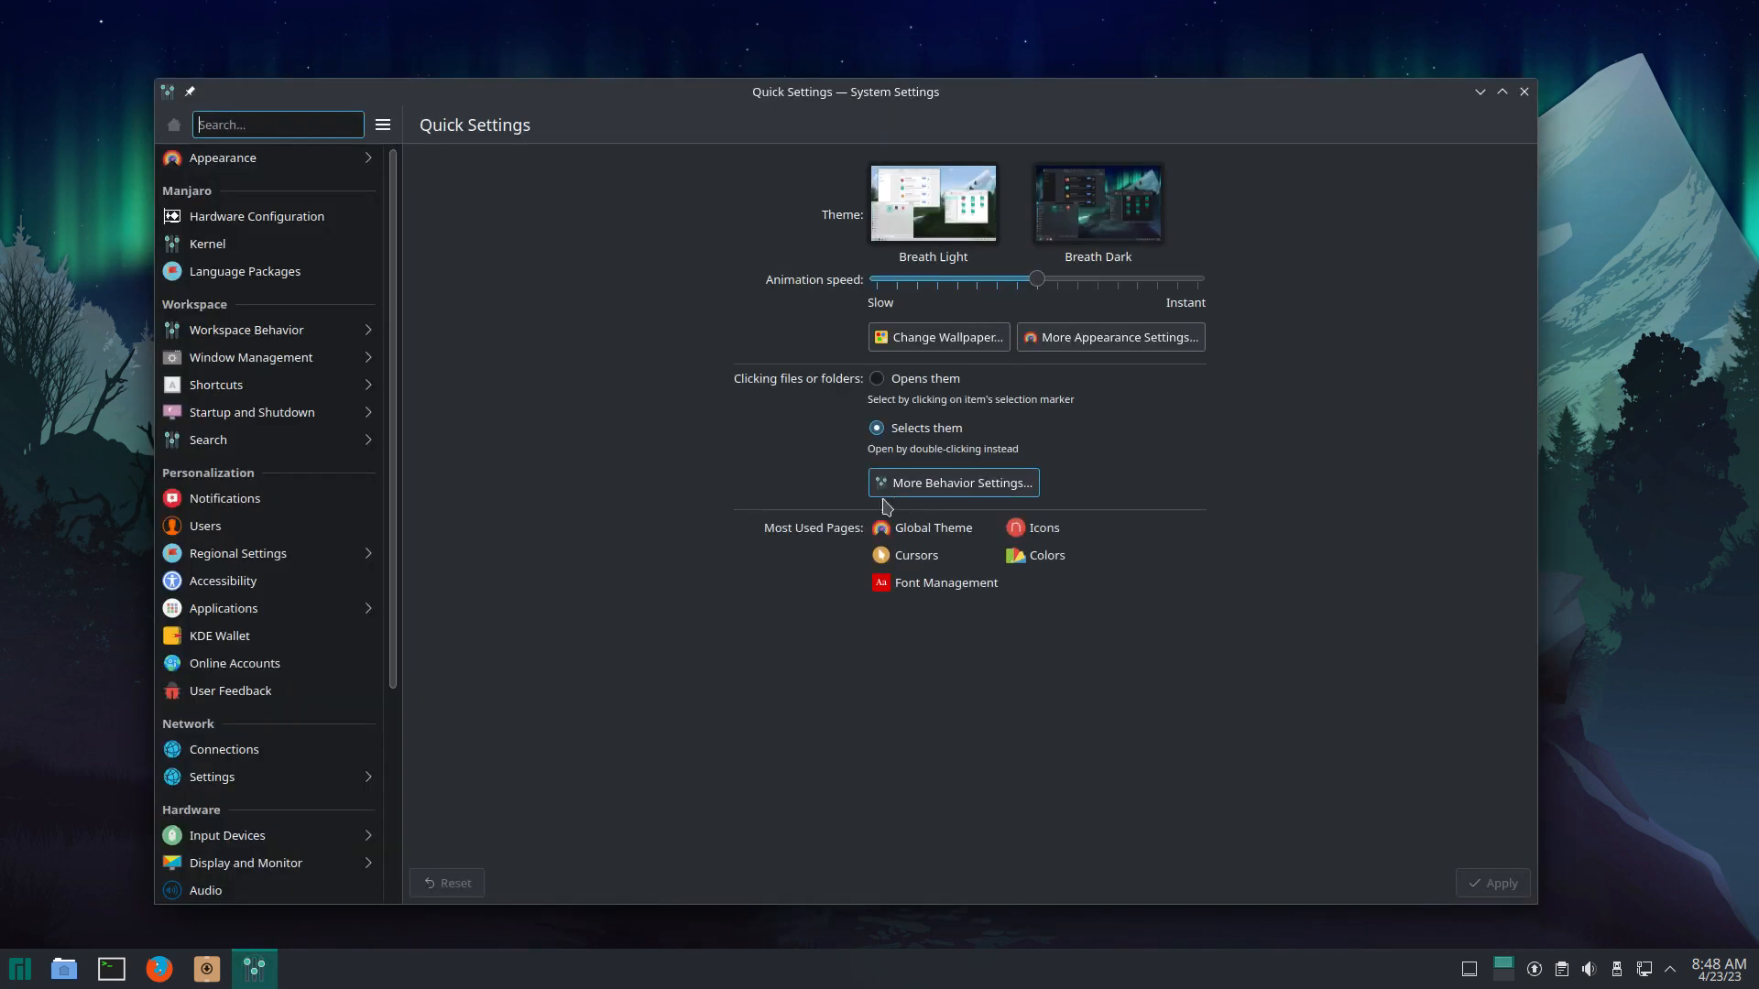
# Step: Apply Surfn Plasma Dark, then switch the global theme to ArcoLinux Arc Dark Tela
pyautogui.click(302, 158)
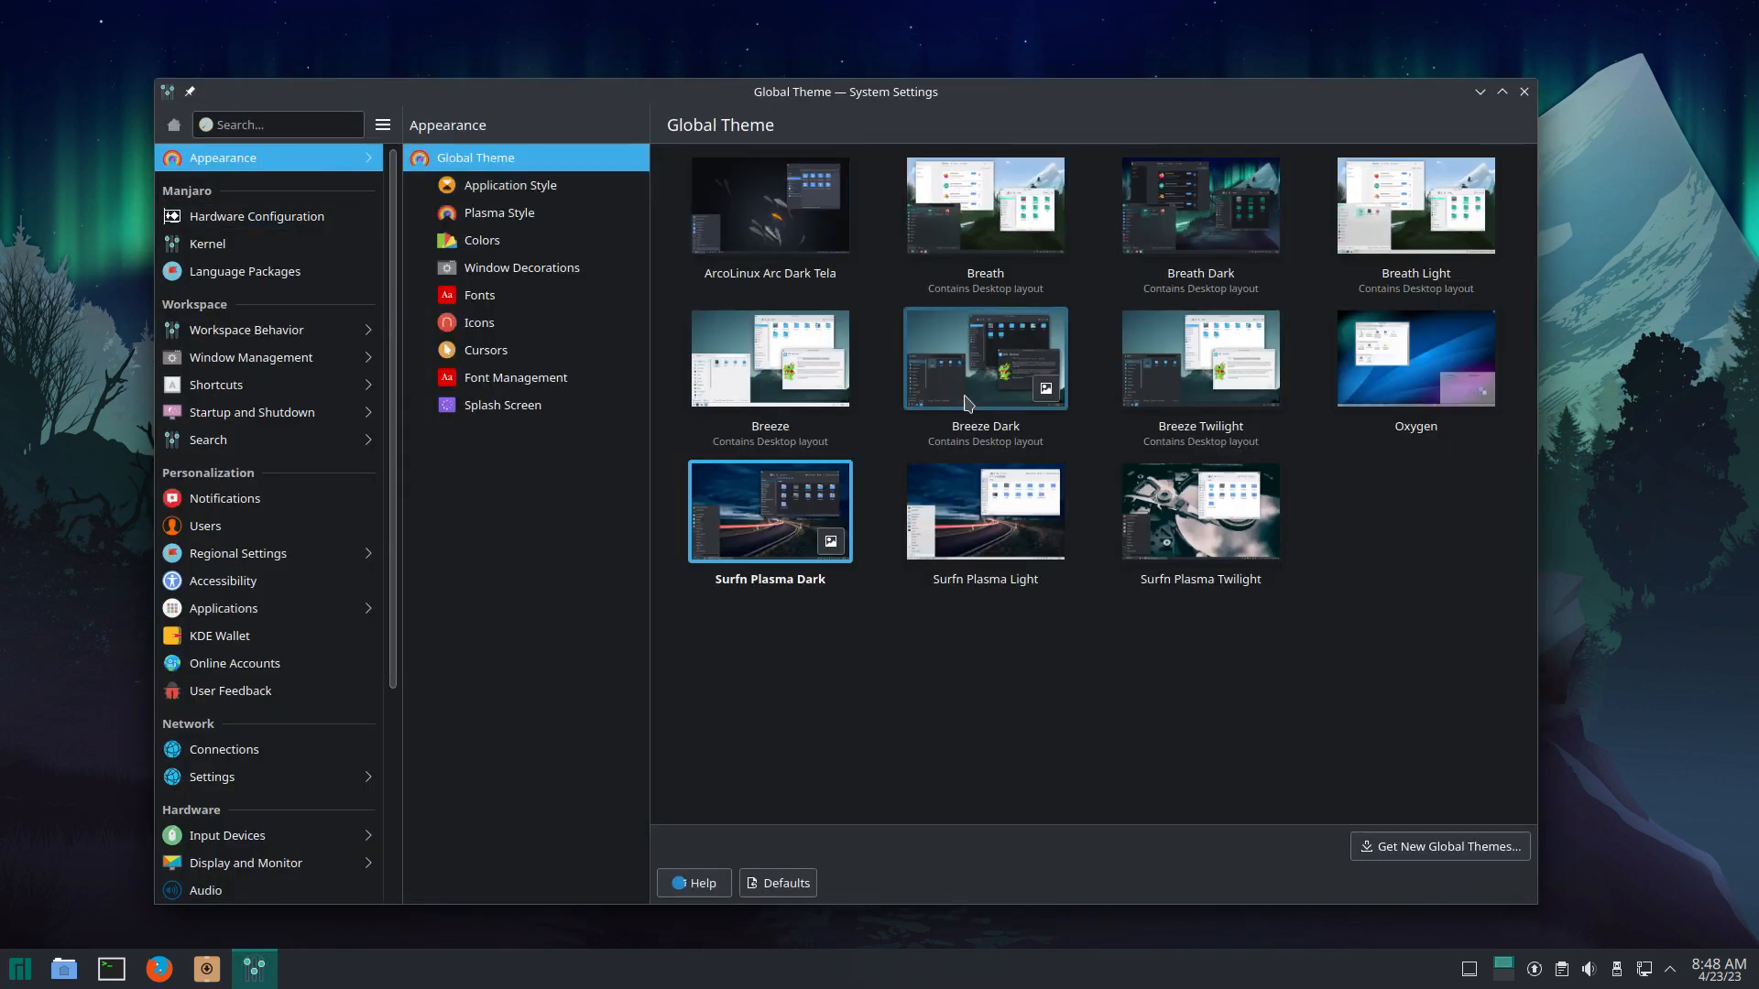
pyautogui.click(796, 509)
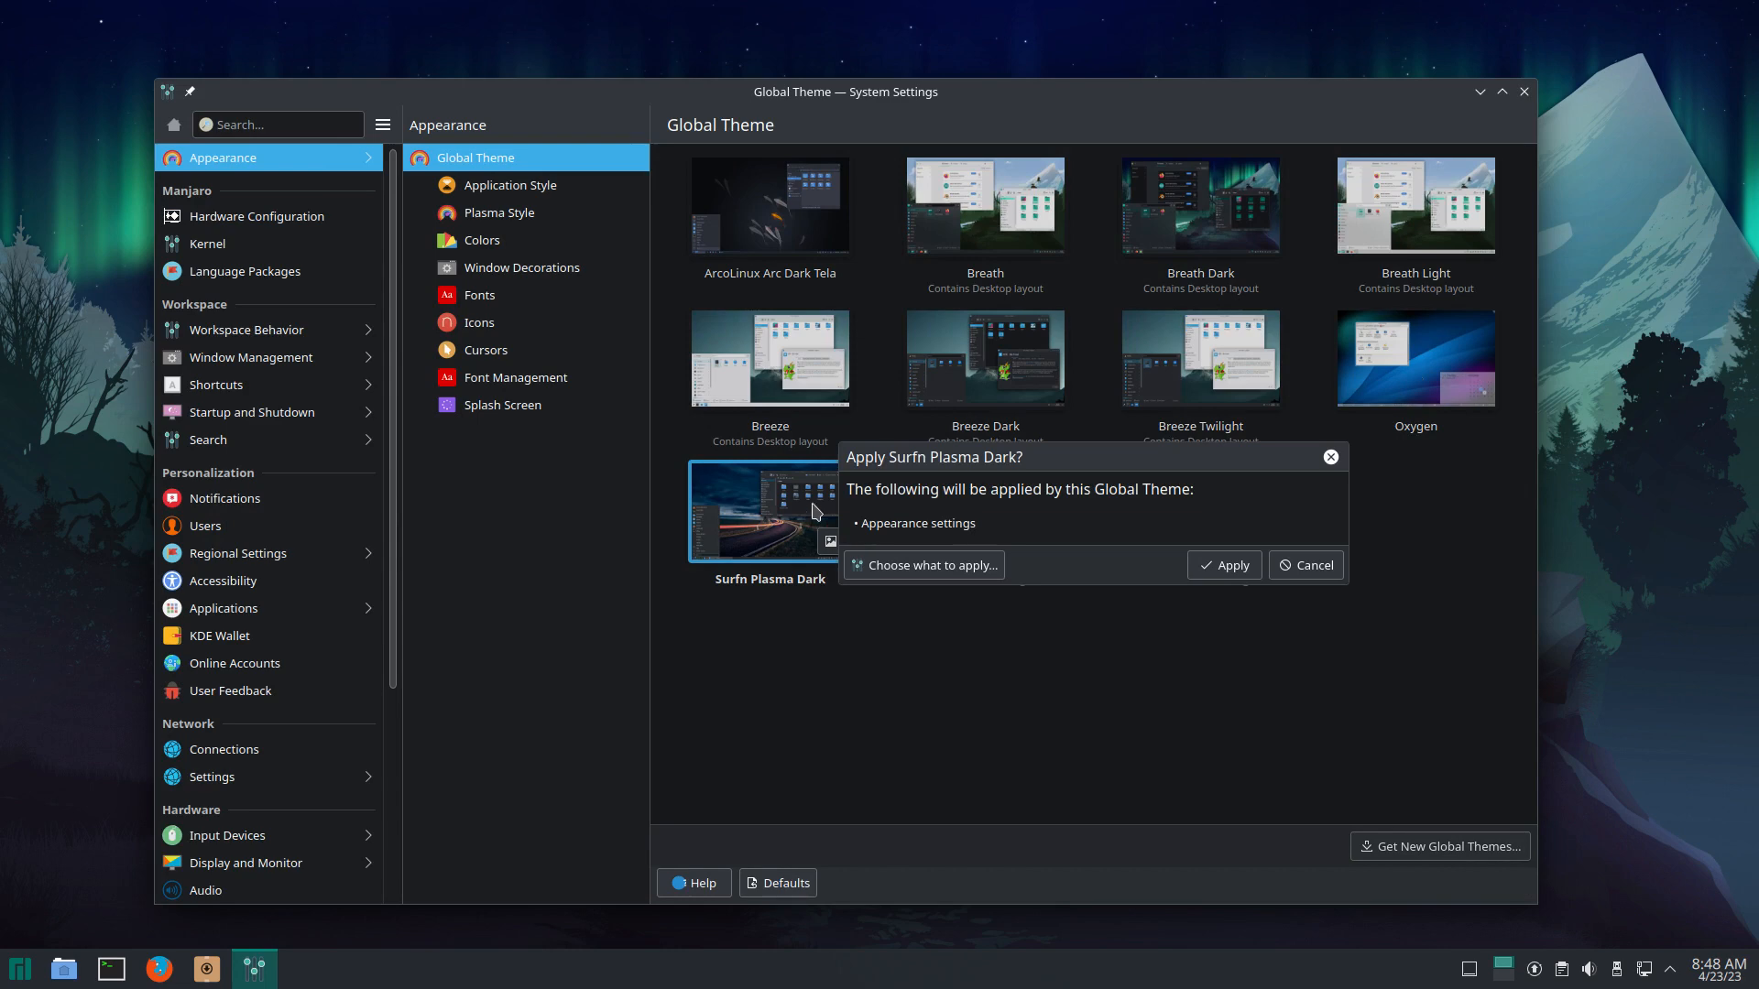
pyautogui.click(1227, 566)
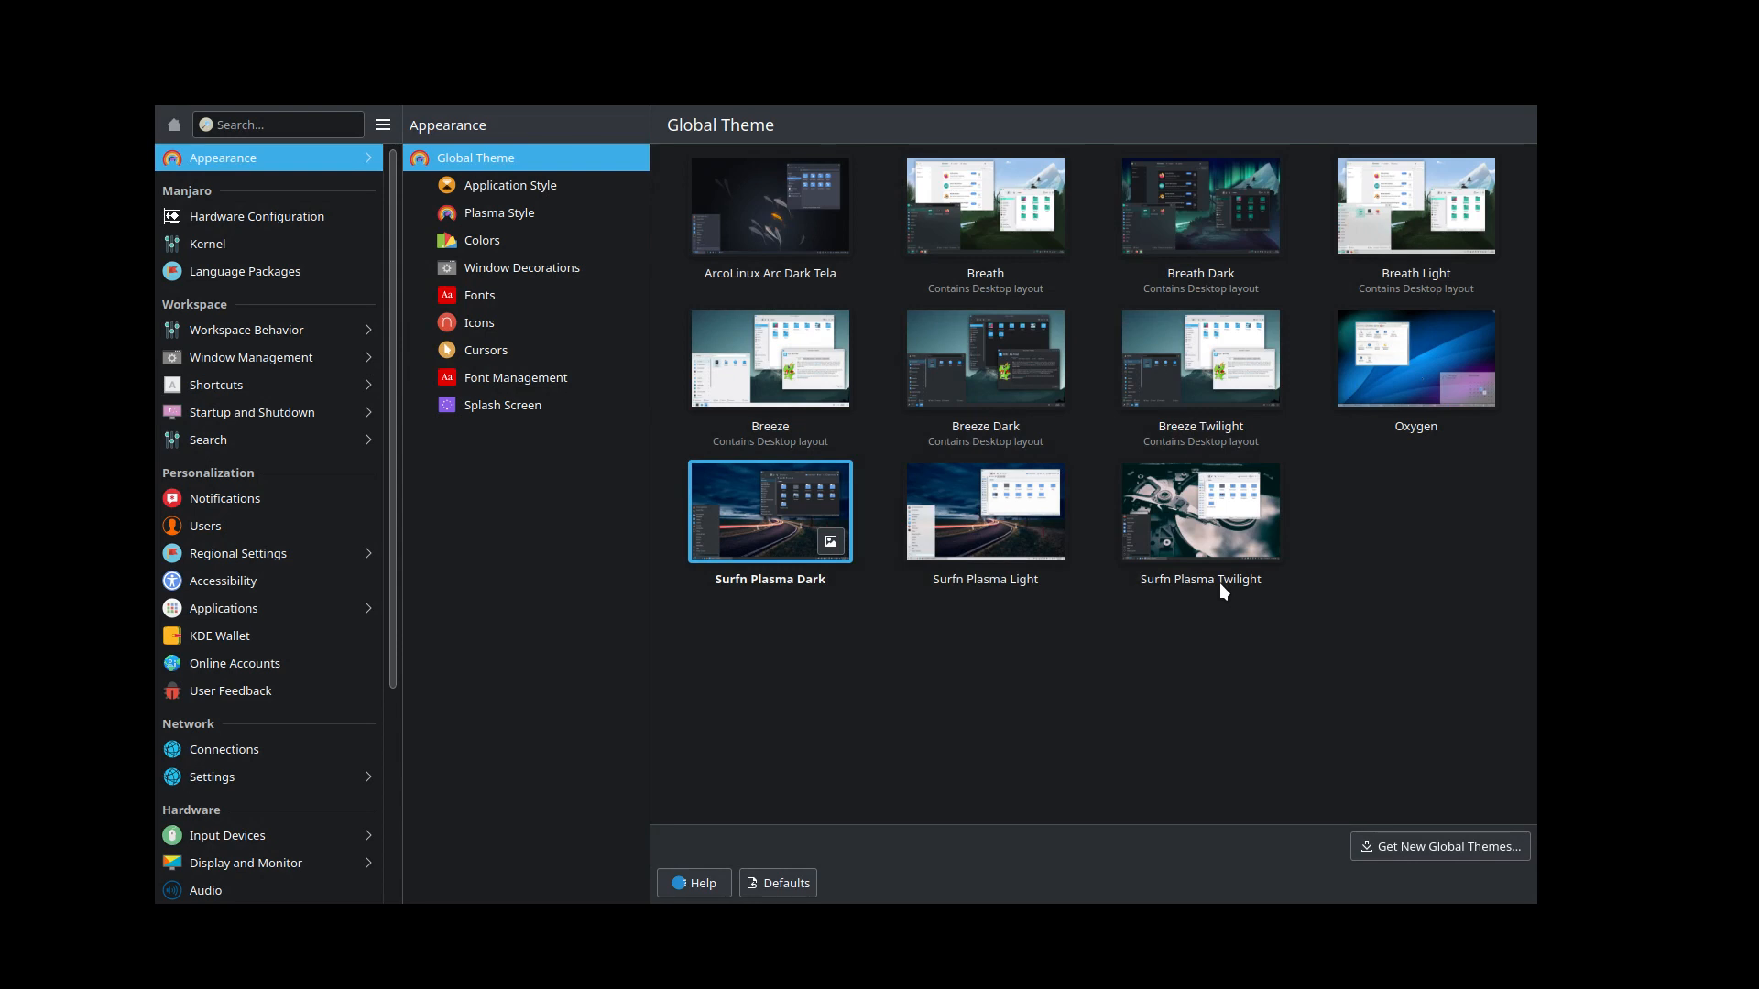
pyautogui.click(718, 220)
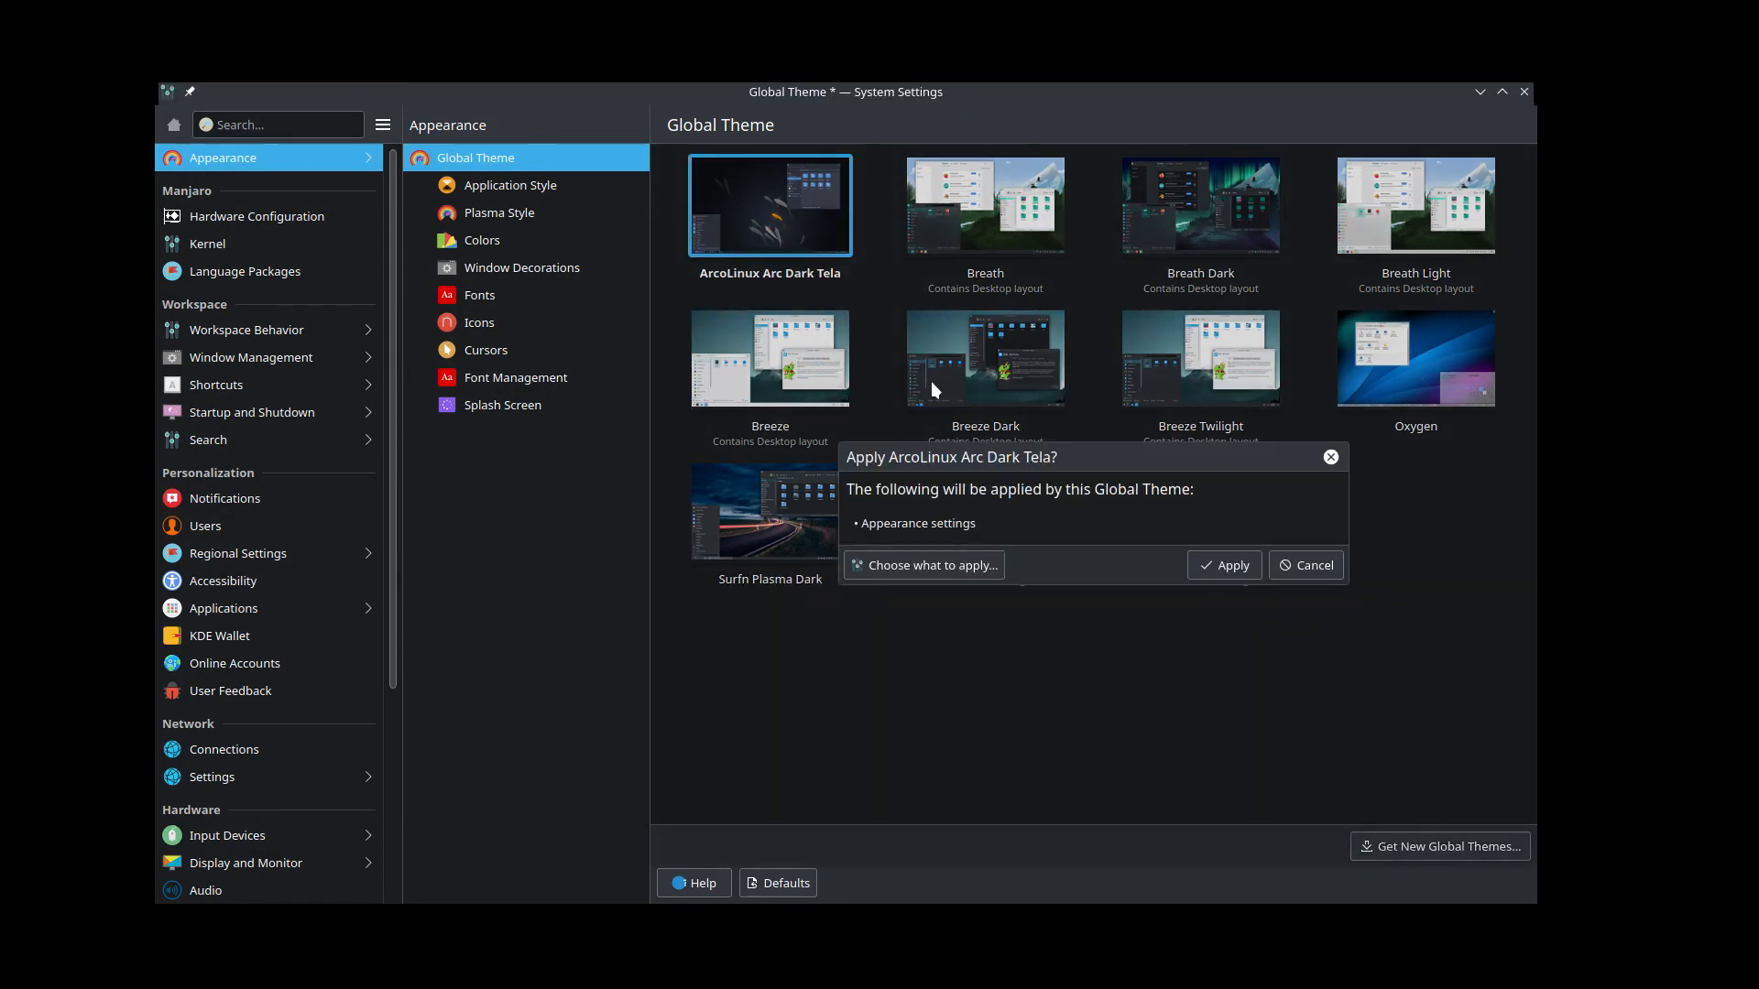
pyautogui.click(1228, 566)
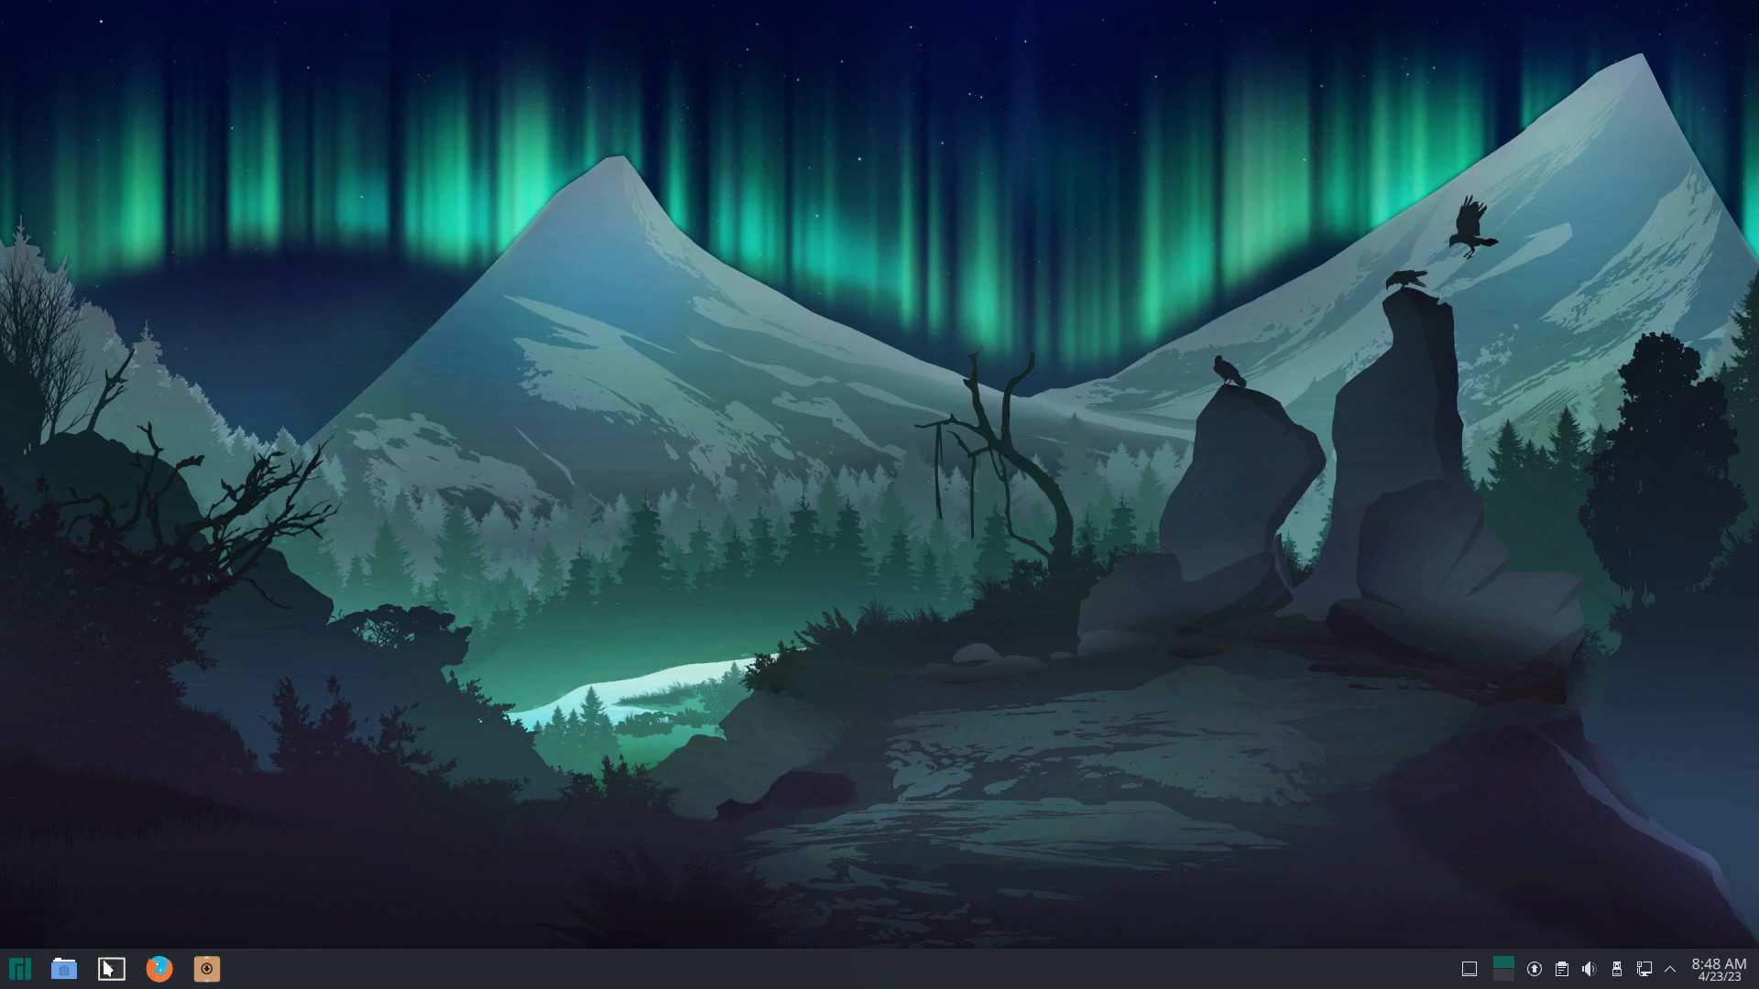
# Step: Open Dolphin on the Home folder and restore it to a smaller window
pyautogui.click(64, 969)
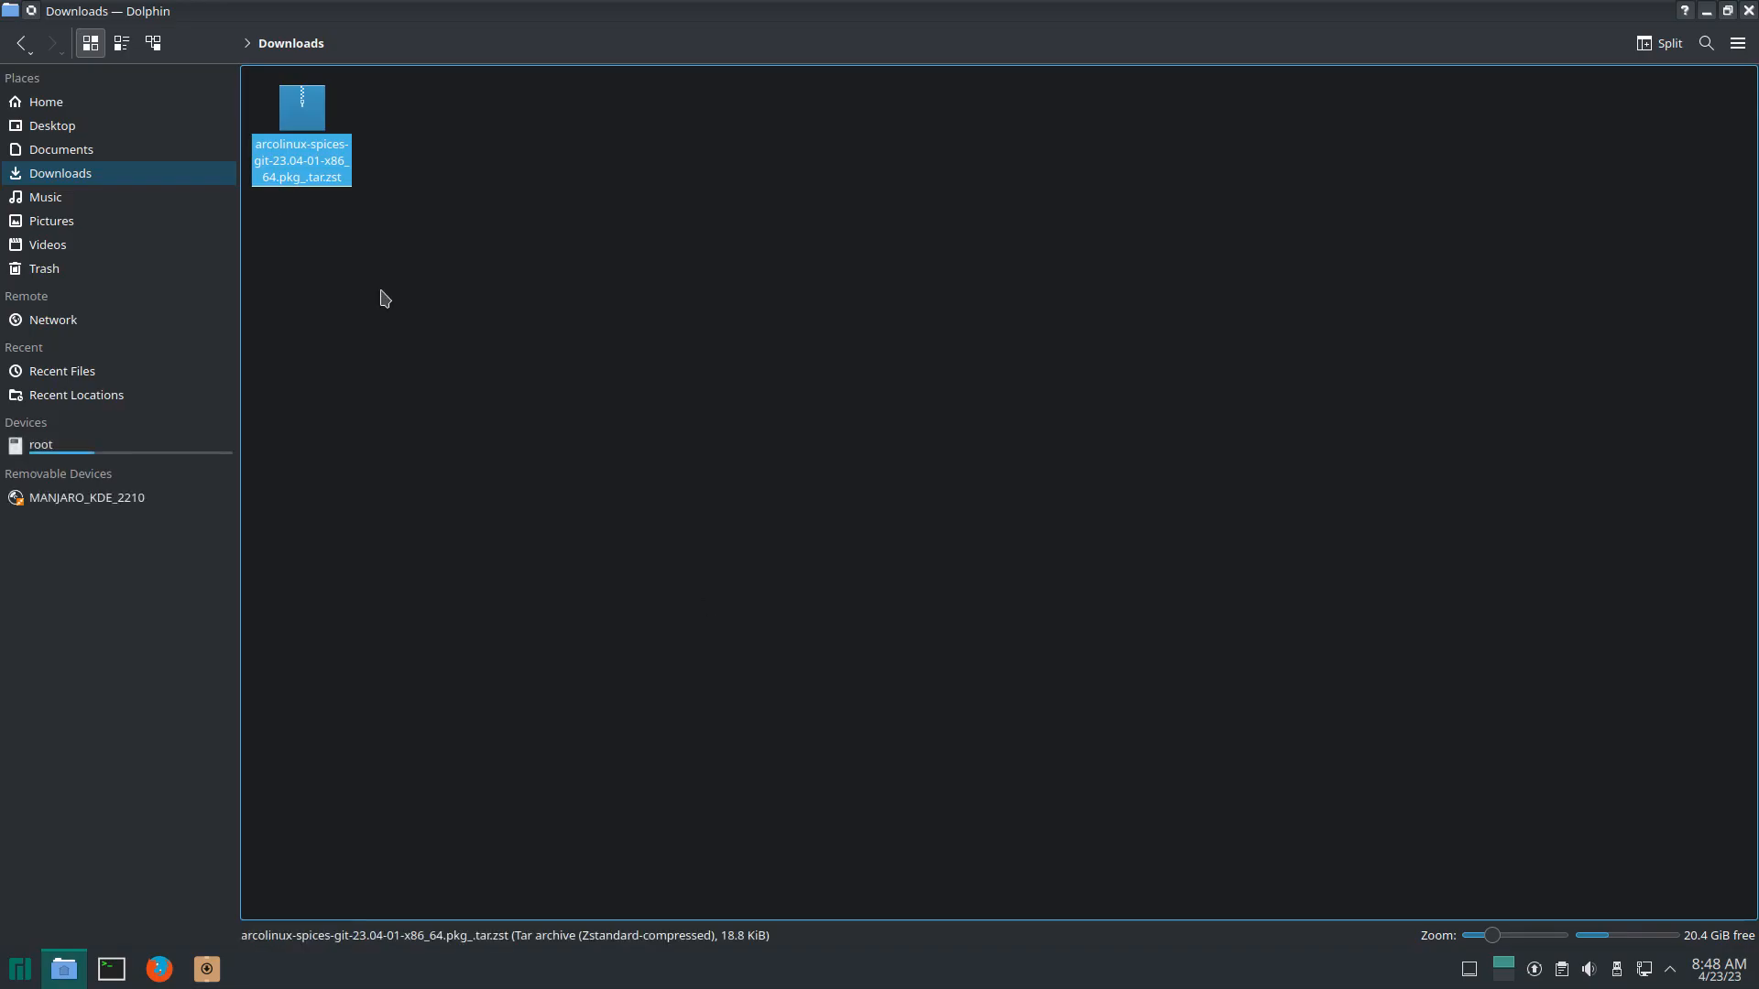
pyautogui.click(91, 105)
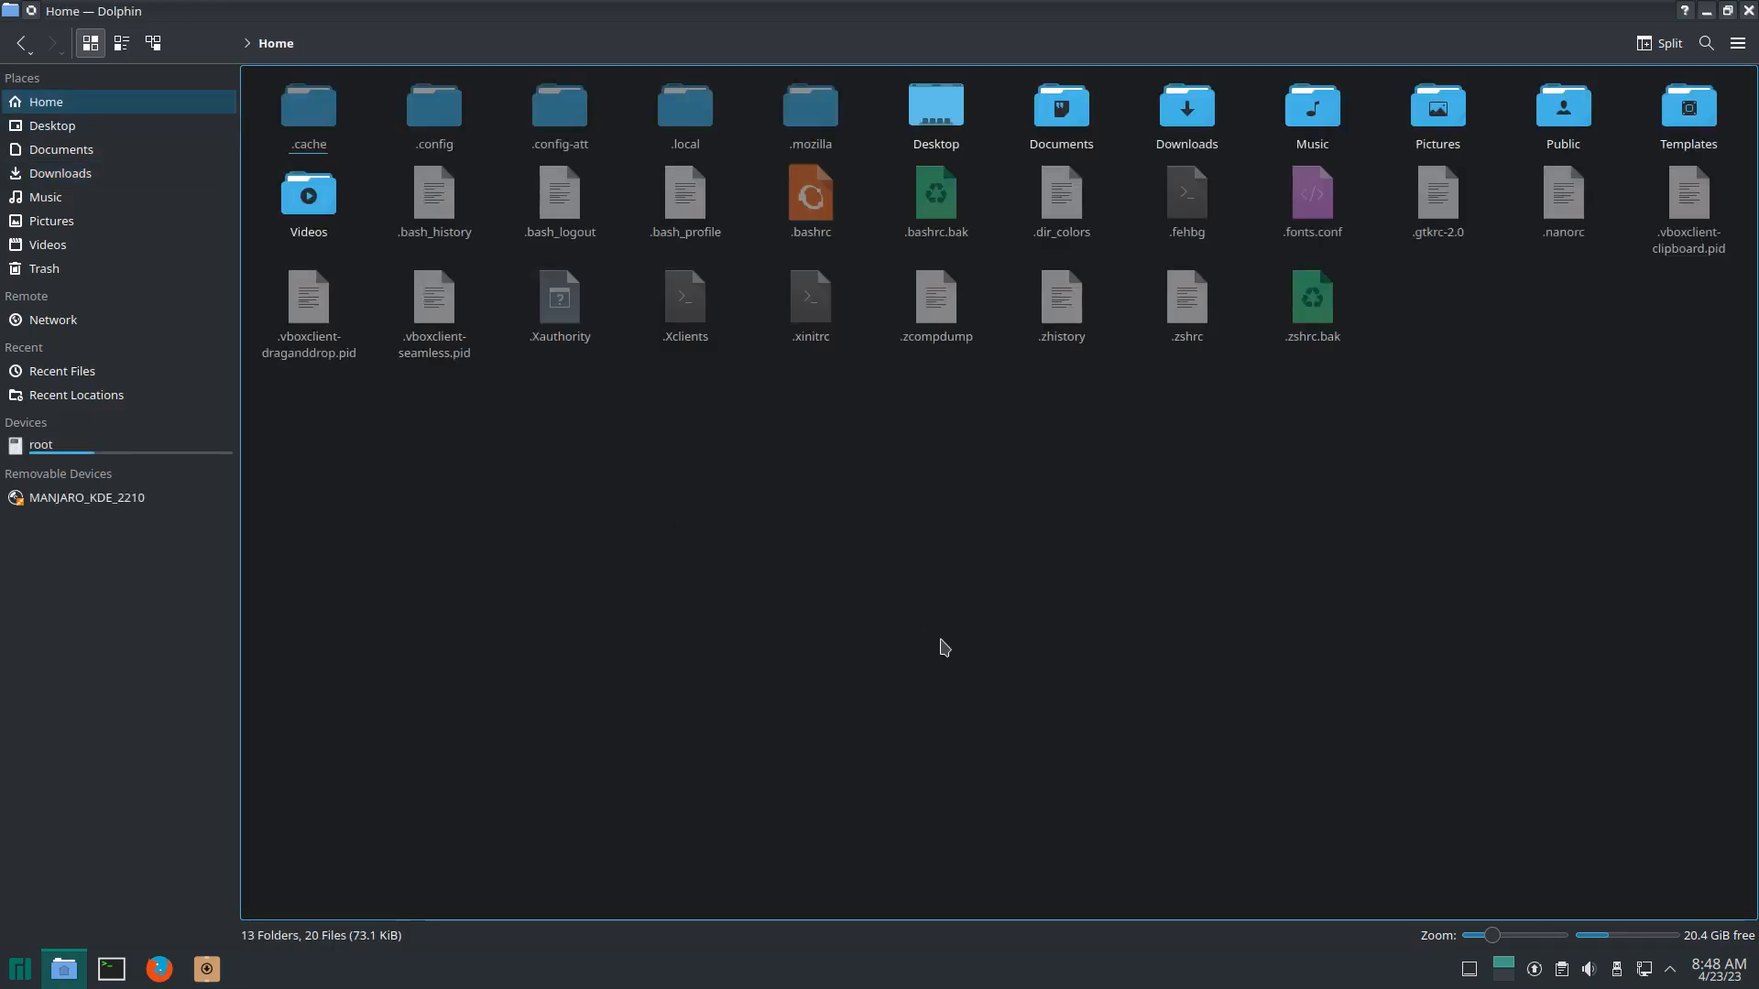
pyautogui.scroll(2, 945, 648)
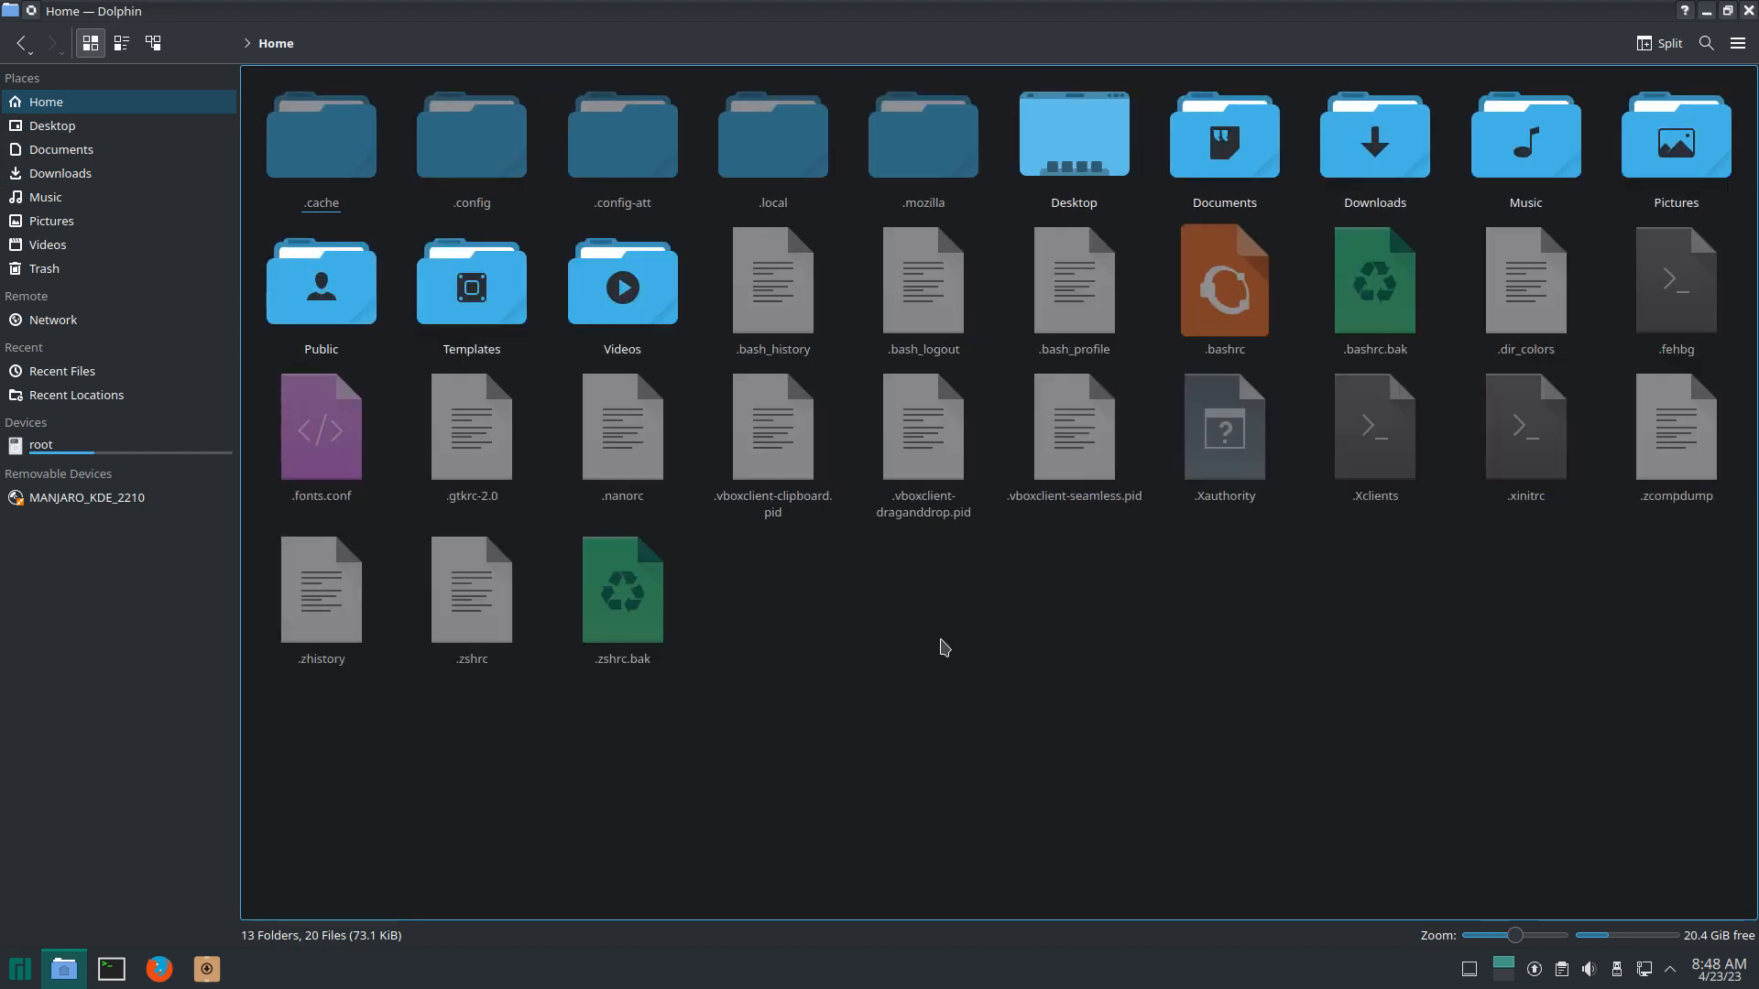
pyautogui.scroll(-3, 945, 648)
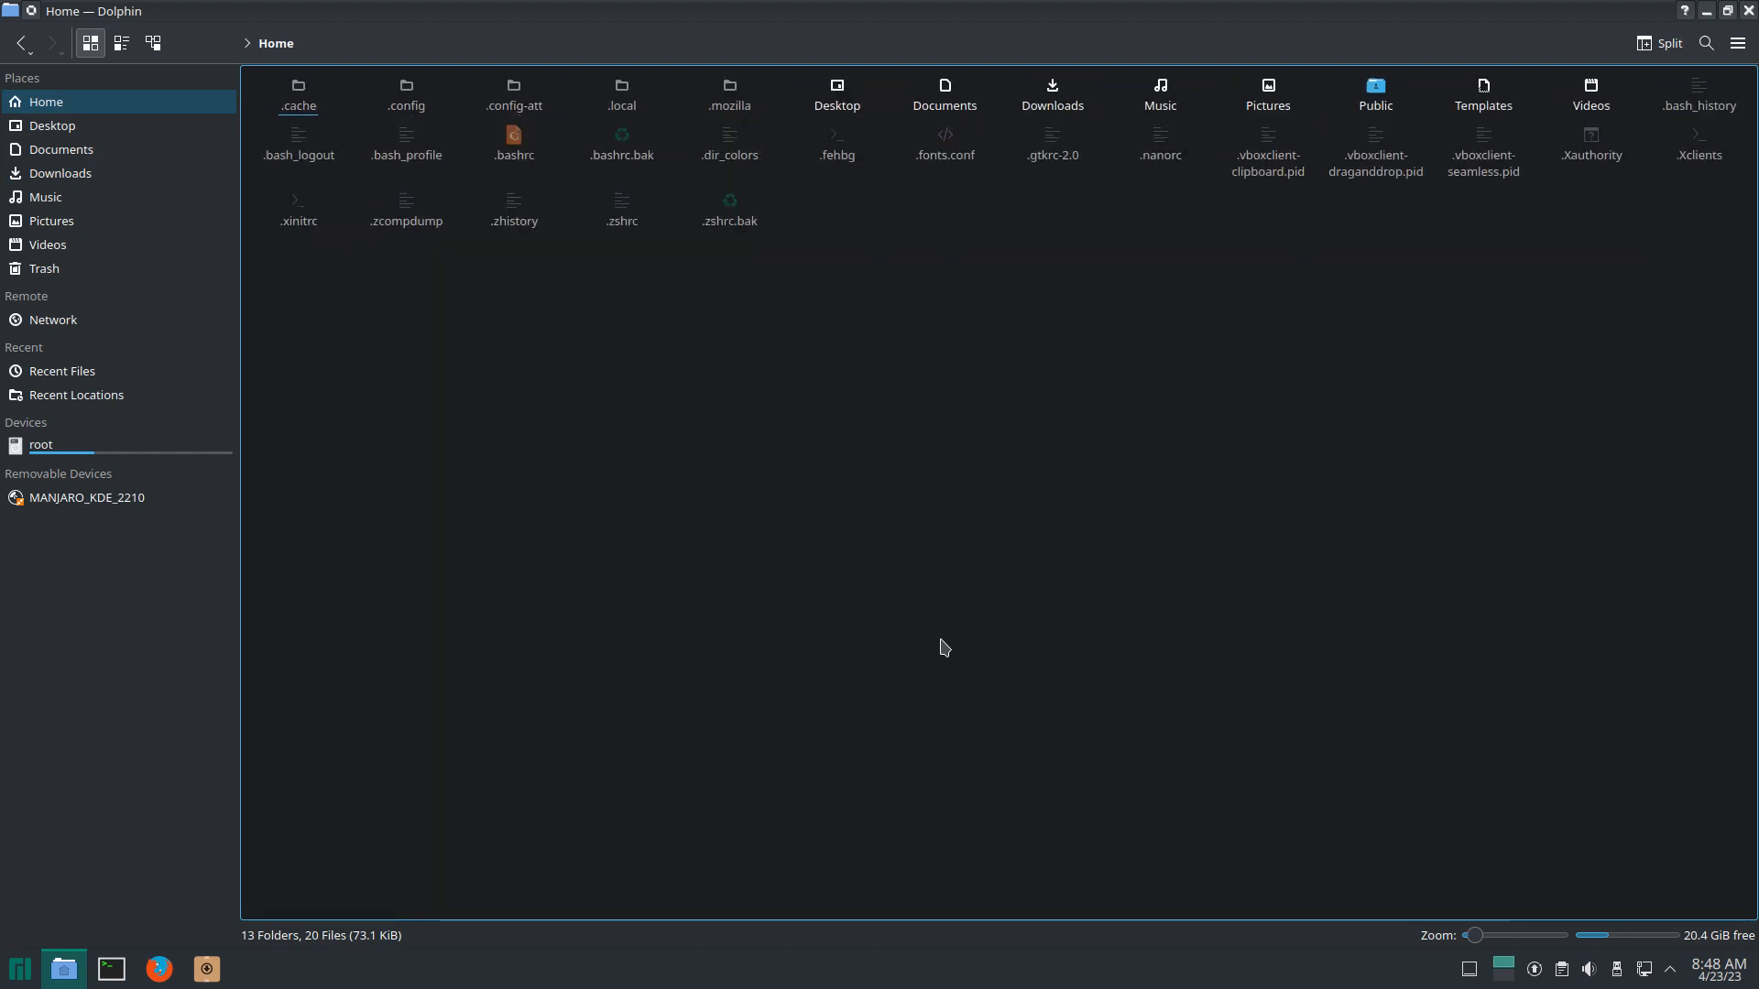
pyautogui.scroll(2, 944, 648)
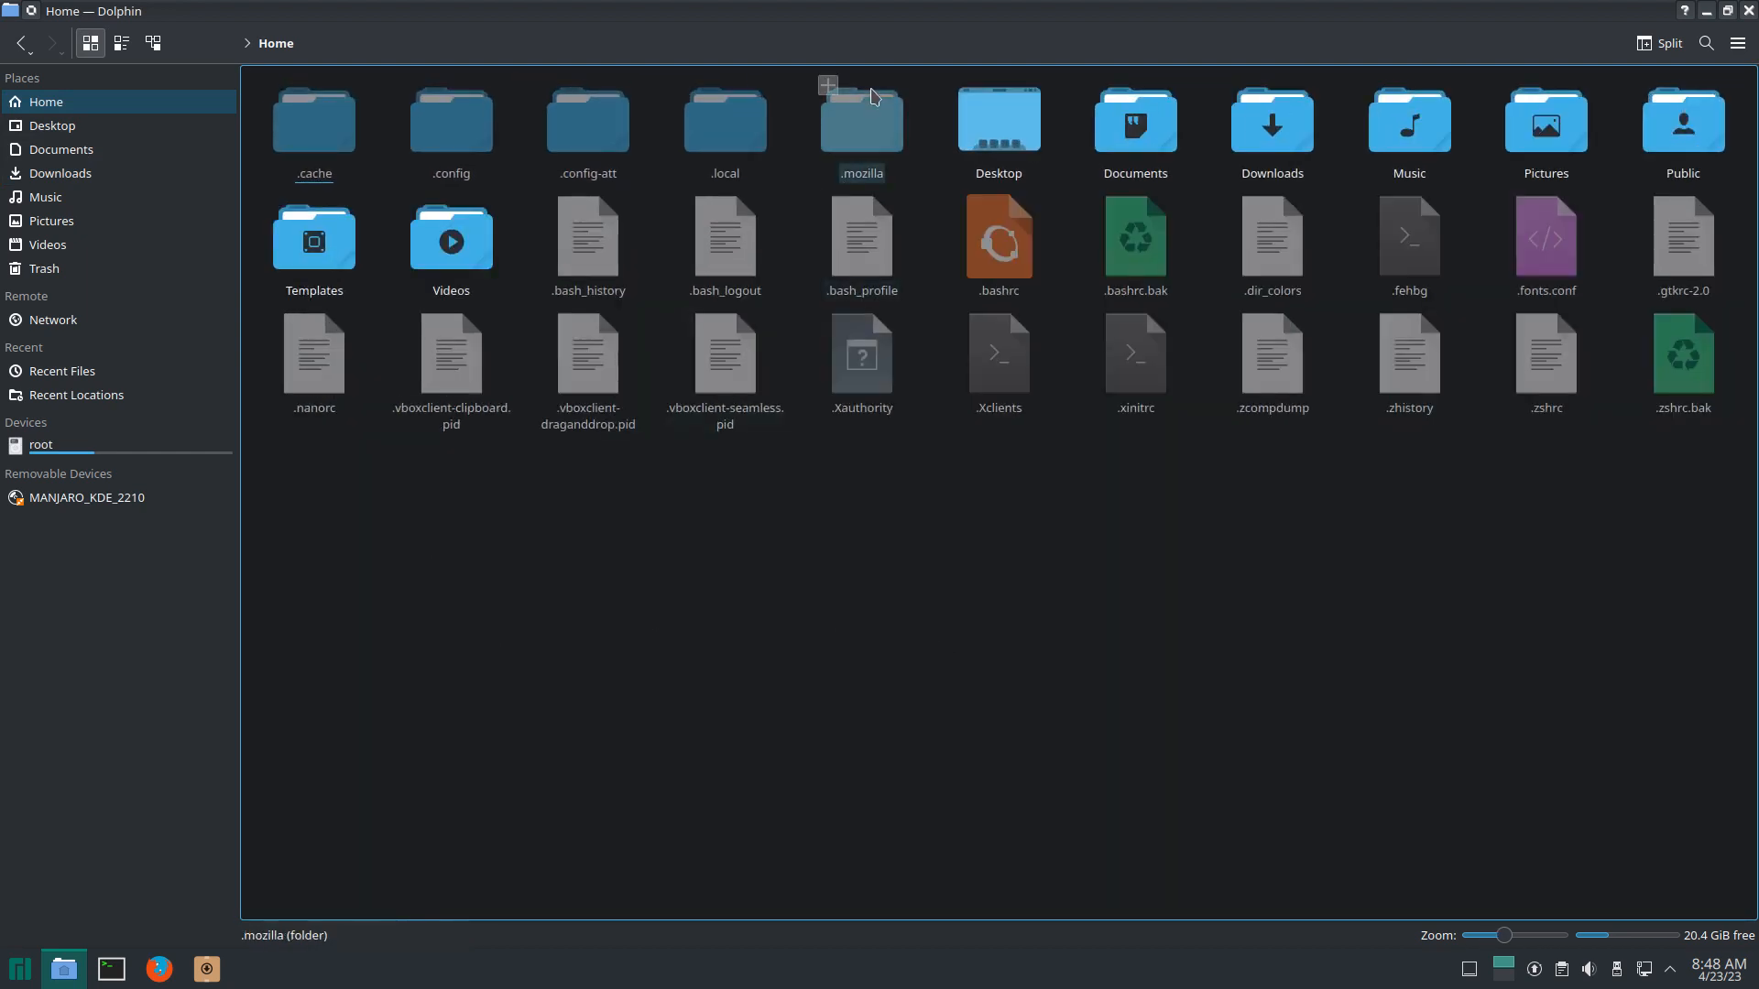
pyautogui.moveTo(912, 17); pyautogui.dragTo(1066, 133)
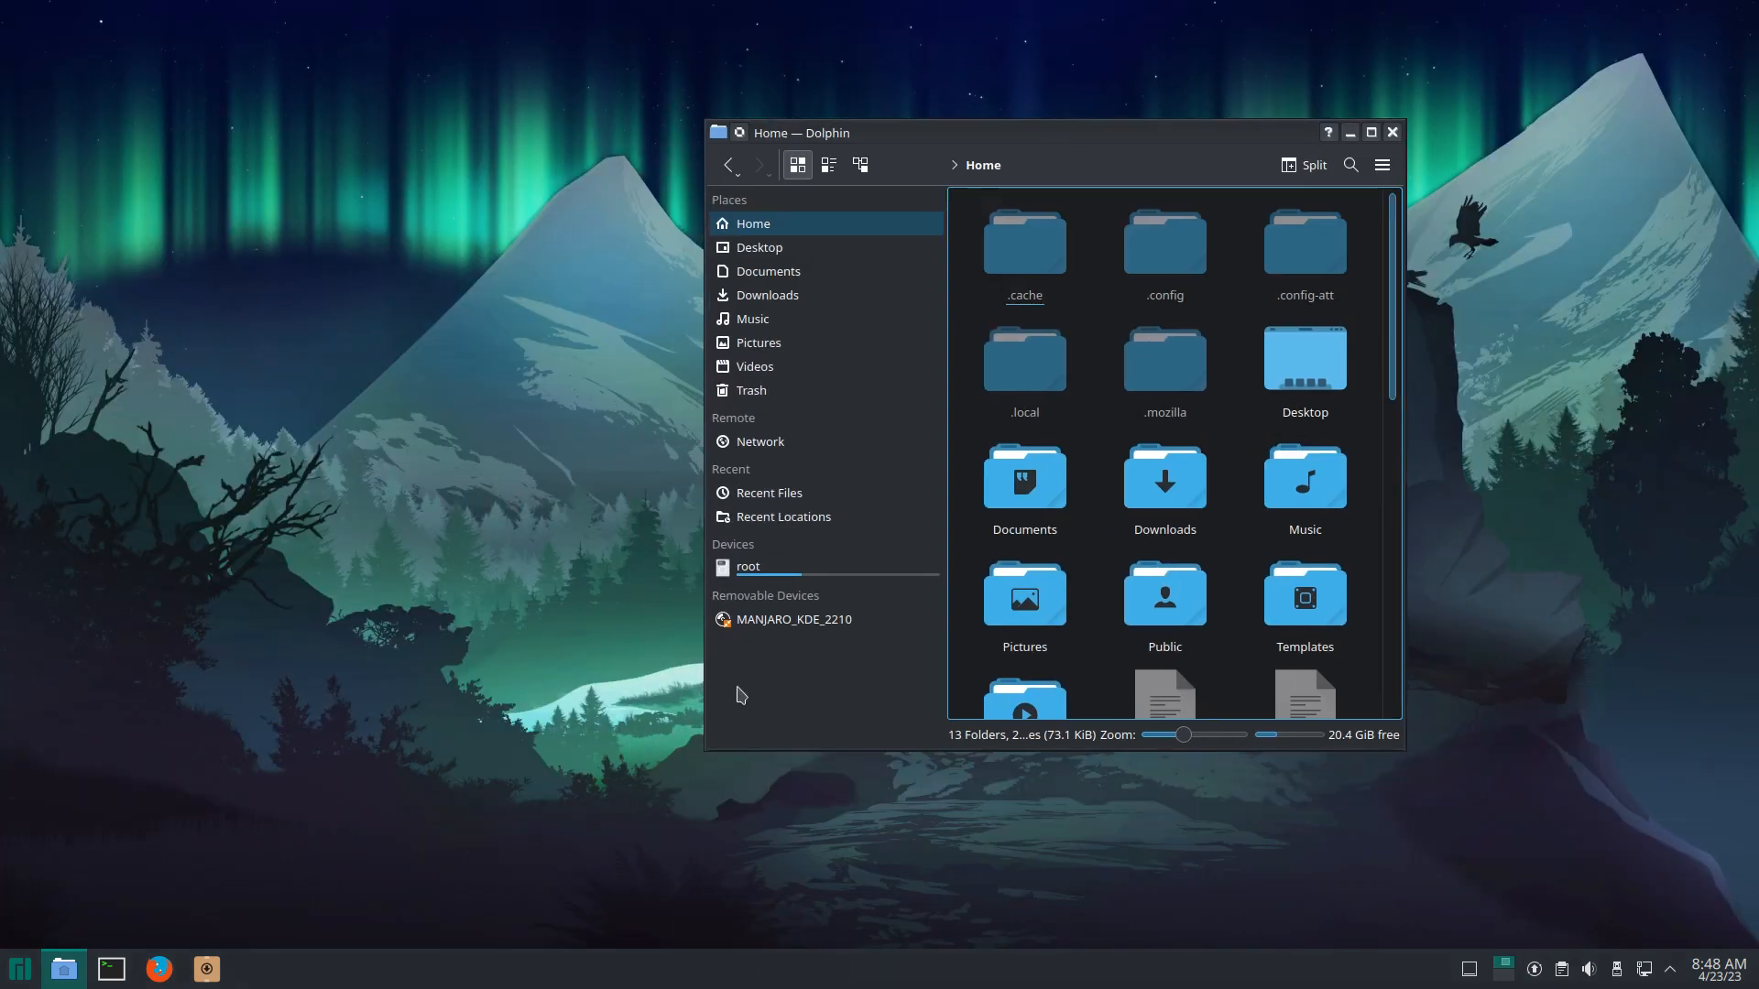
# Step: Browse the application launcher menus, then close the launcher
pyautogui.click(20, 970)
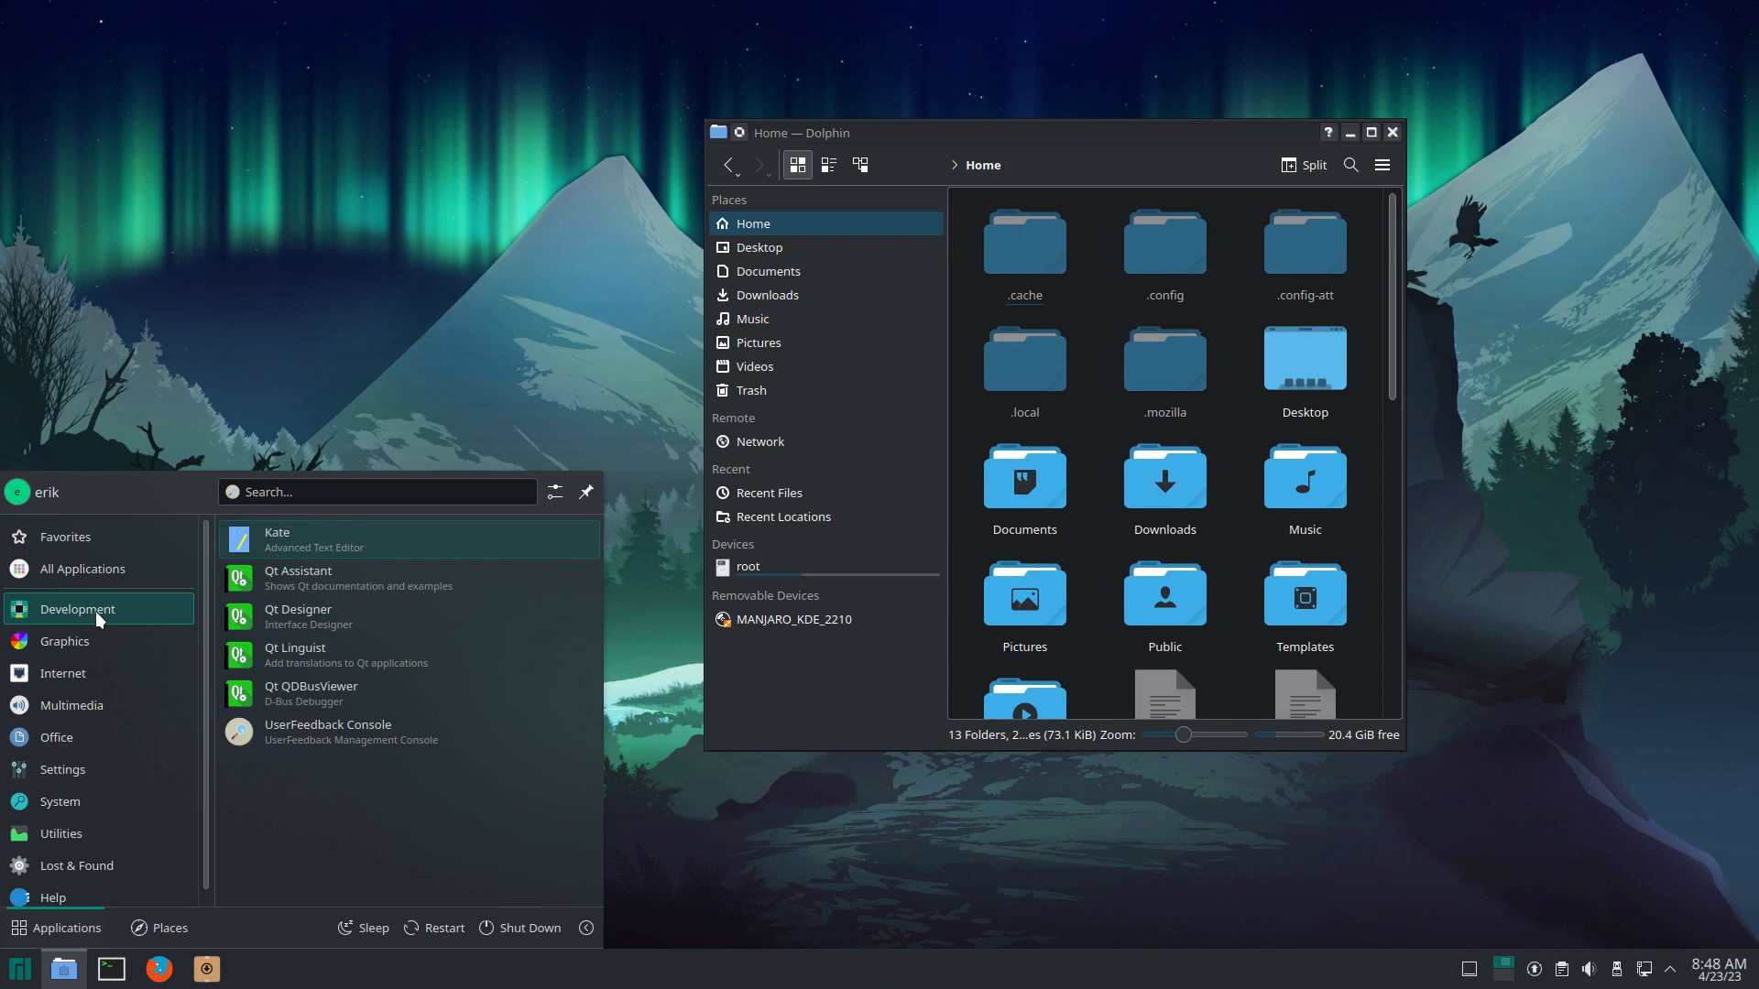
pyautogui.moveTo(91, 635)
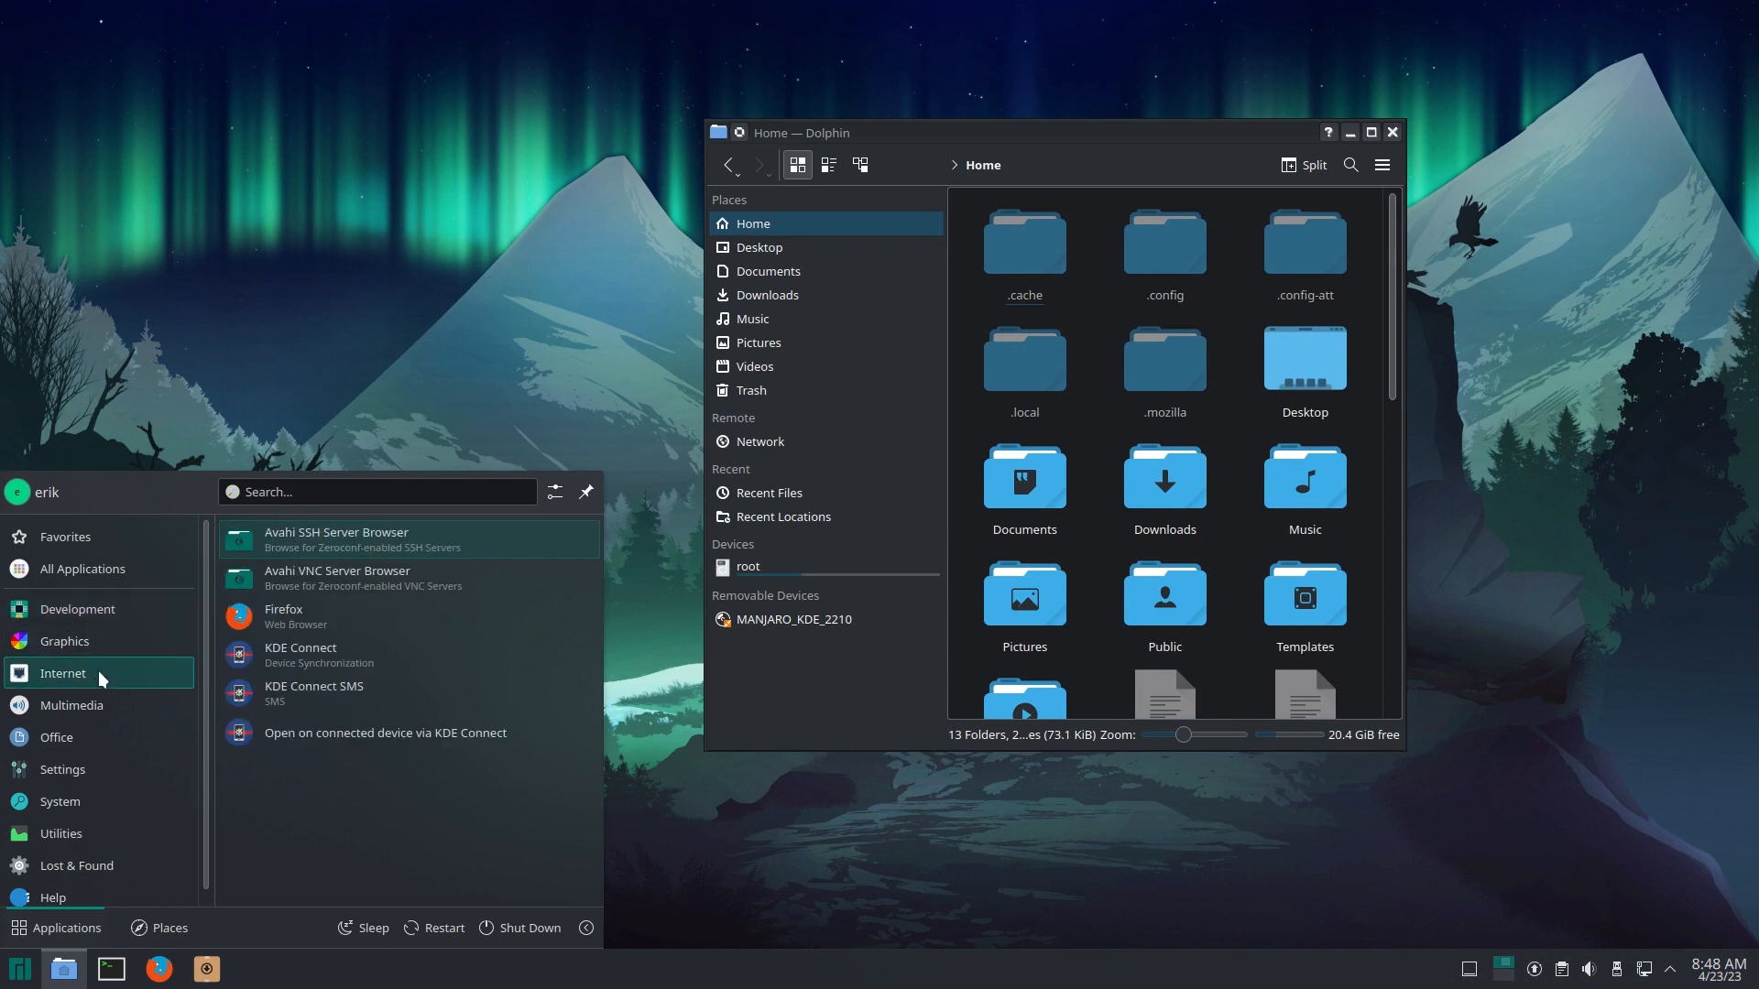
pyautogui.moveTo(125, 746)
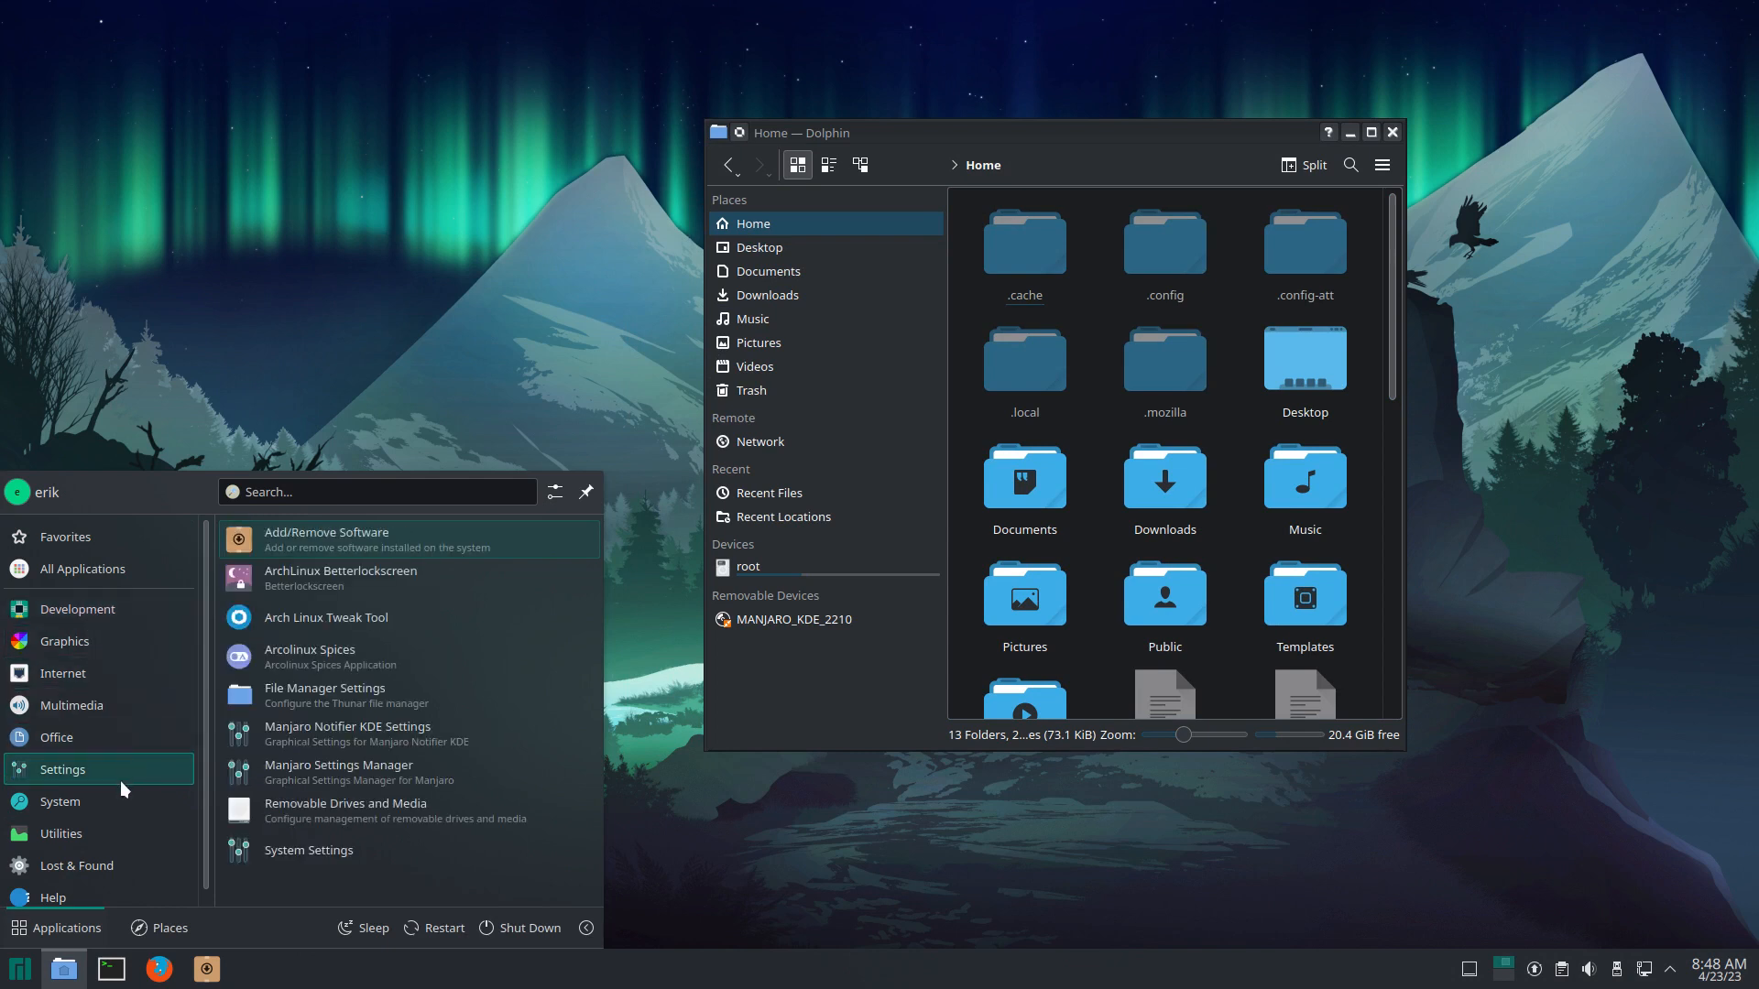
pyautogui.moveTo(131, 868)
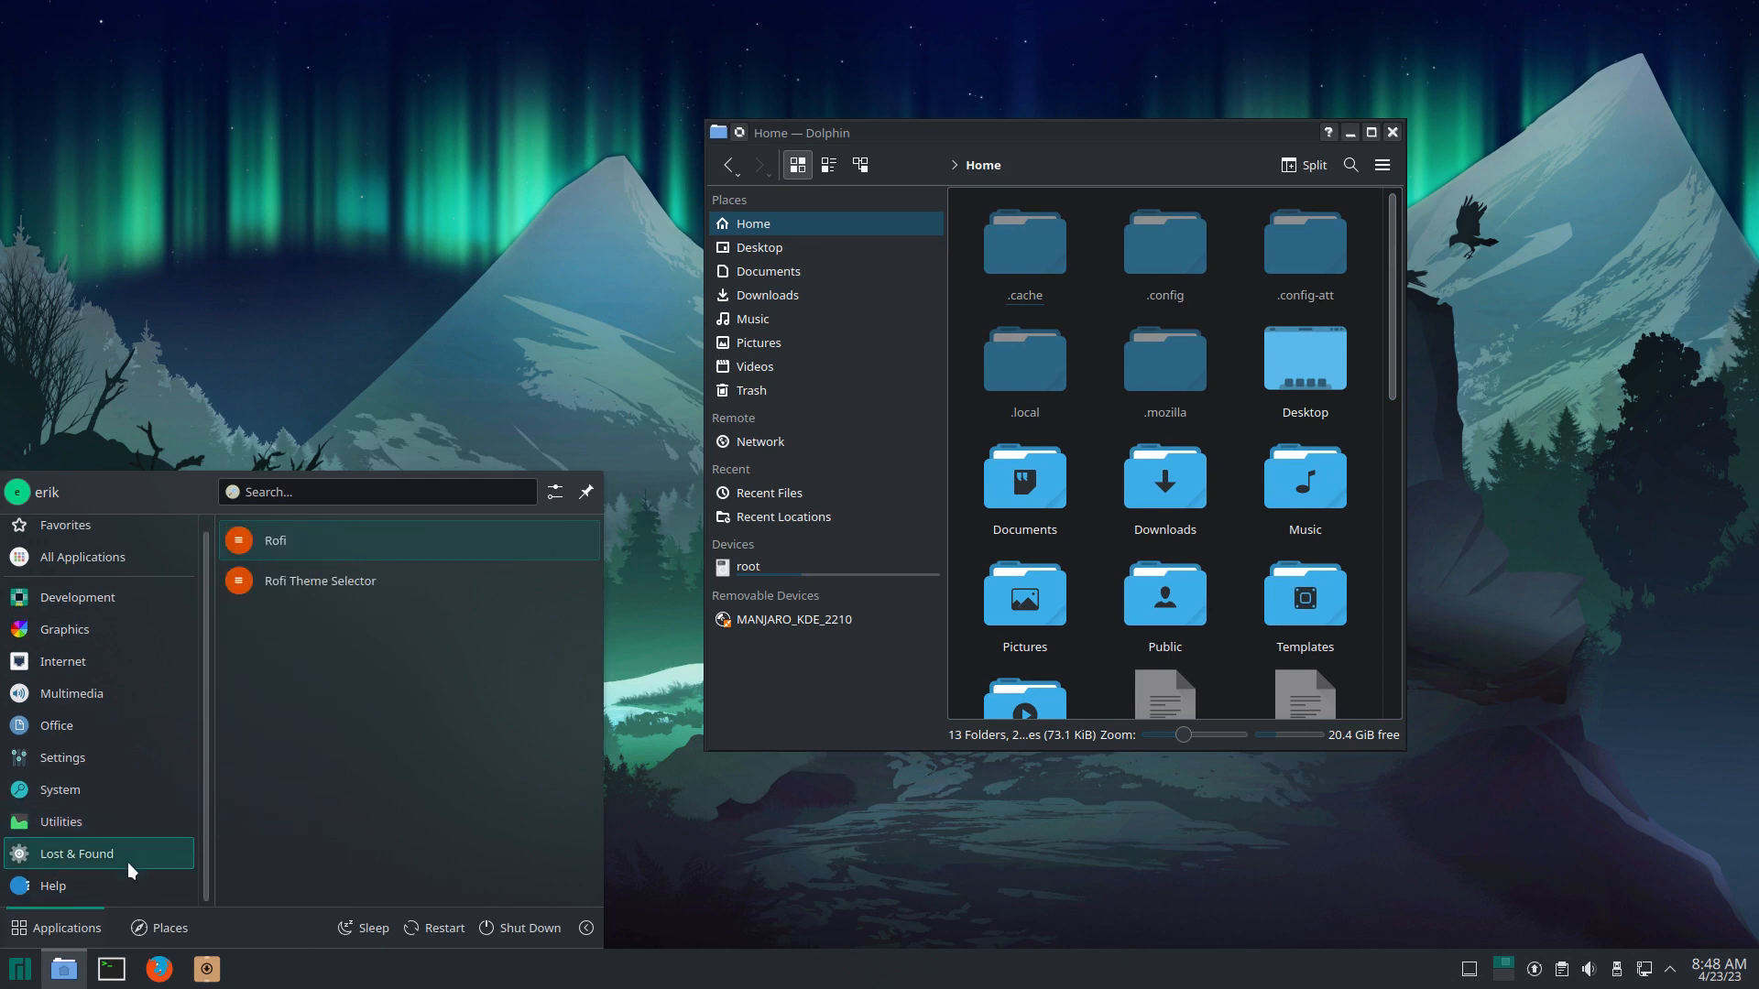
pyautogui.moveTo(79, 820)
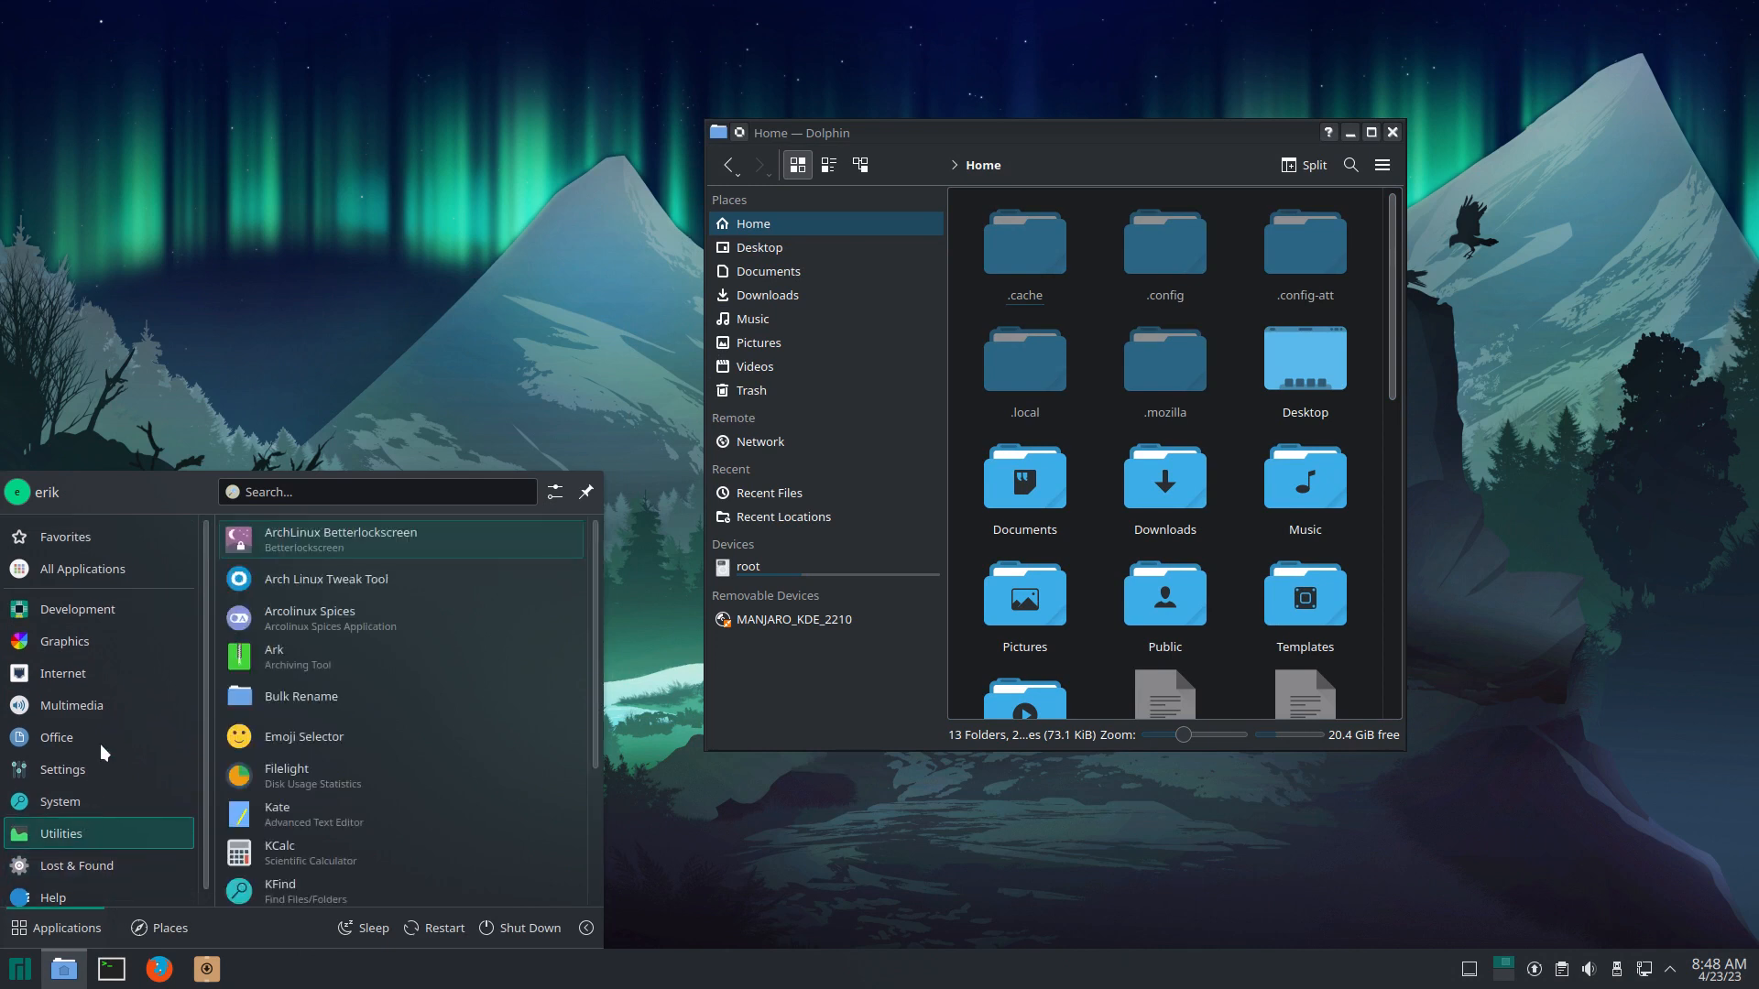
pyautogui.moveTo(94, 536)
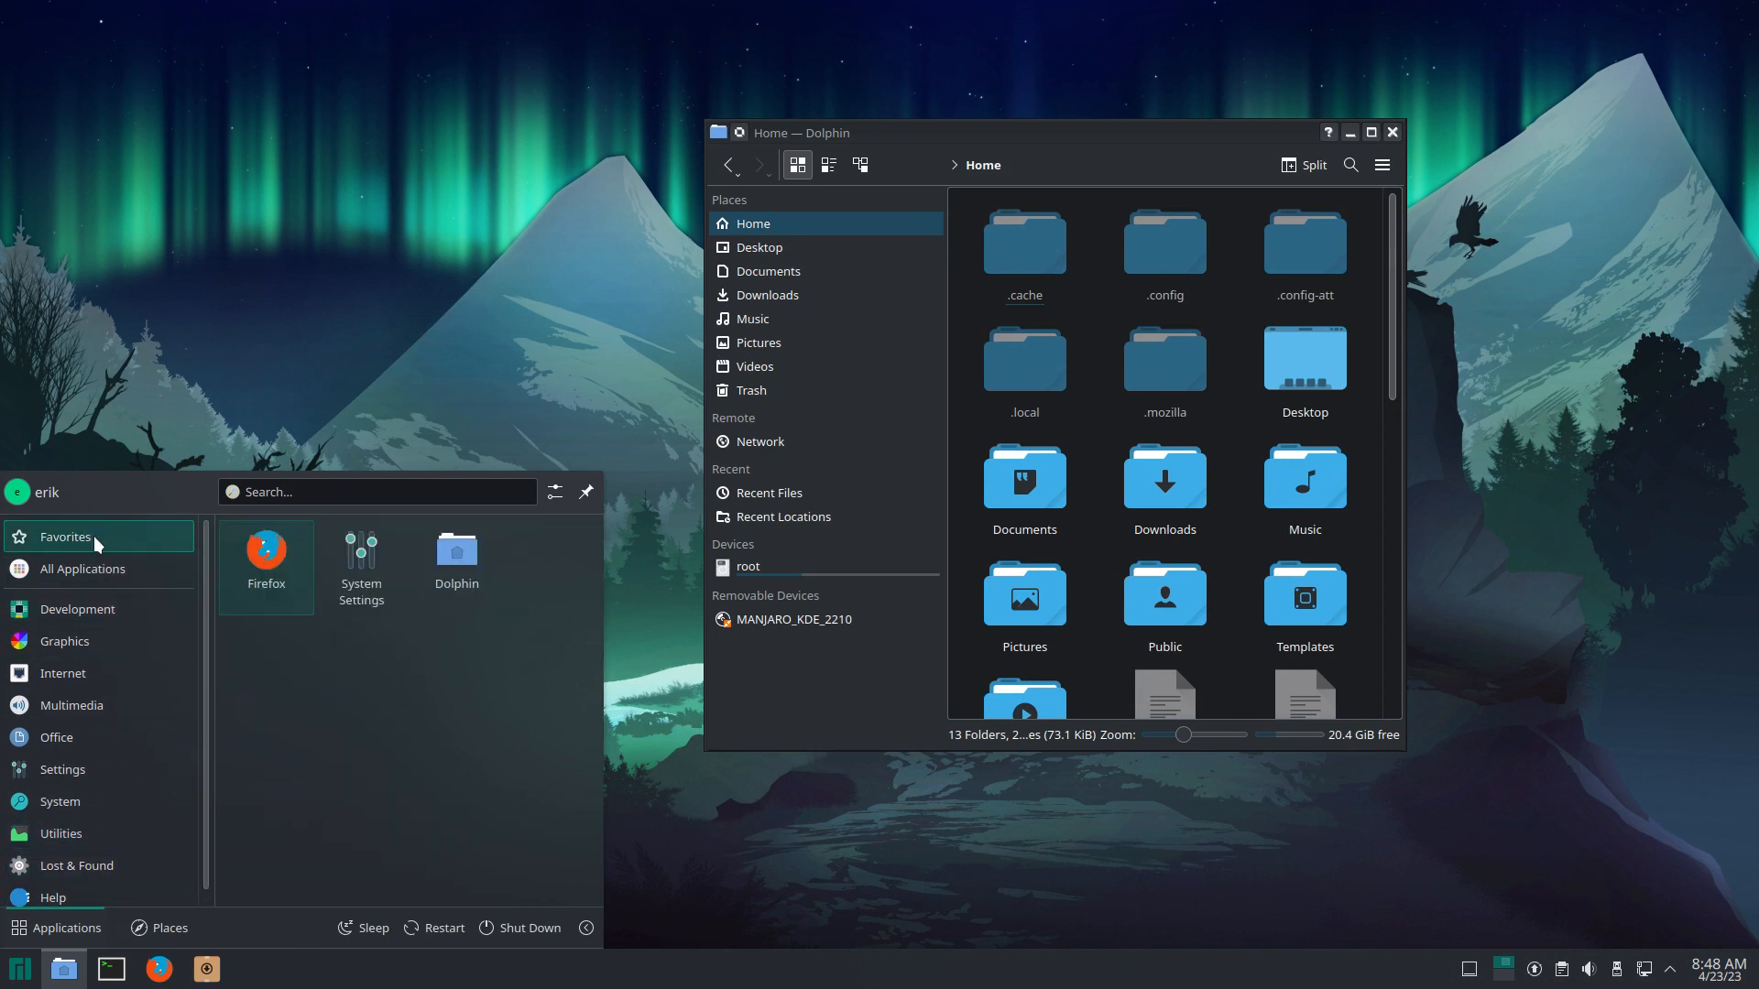
pyautogui.click(228, 434)
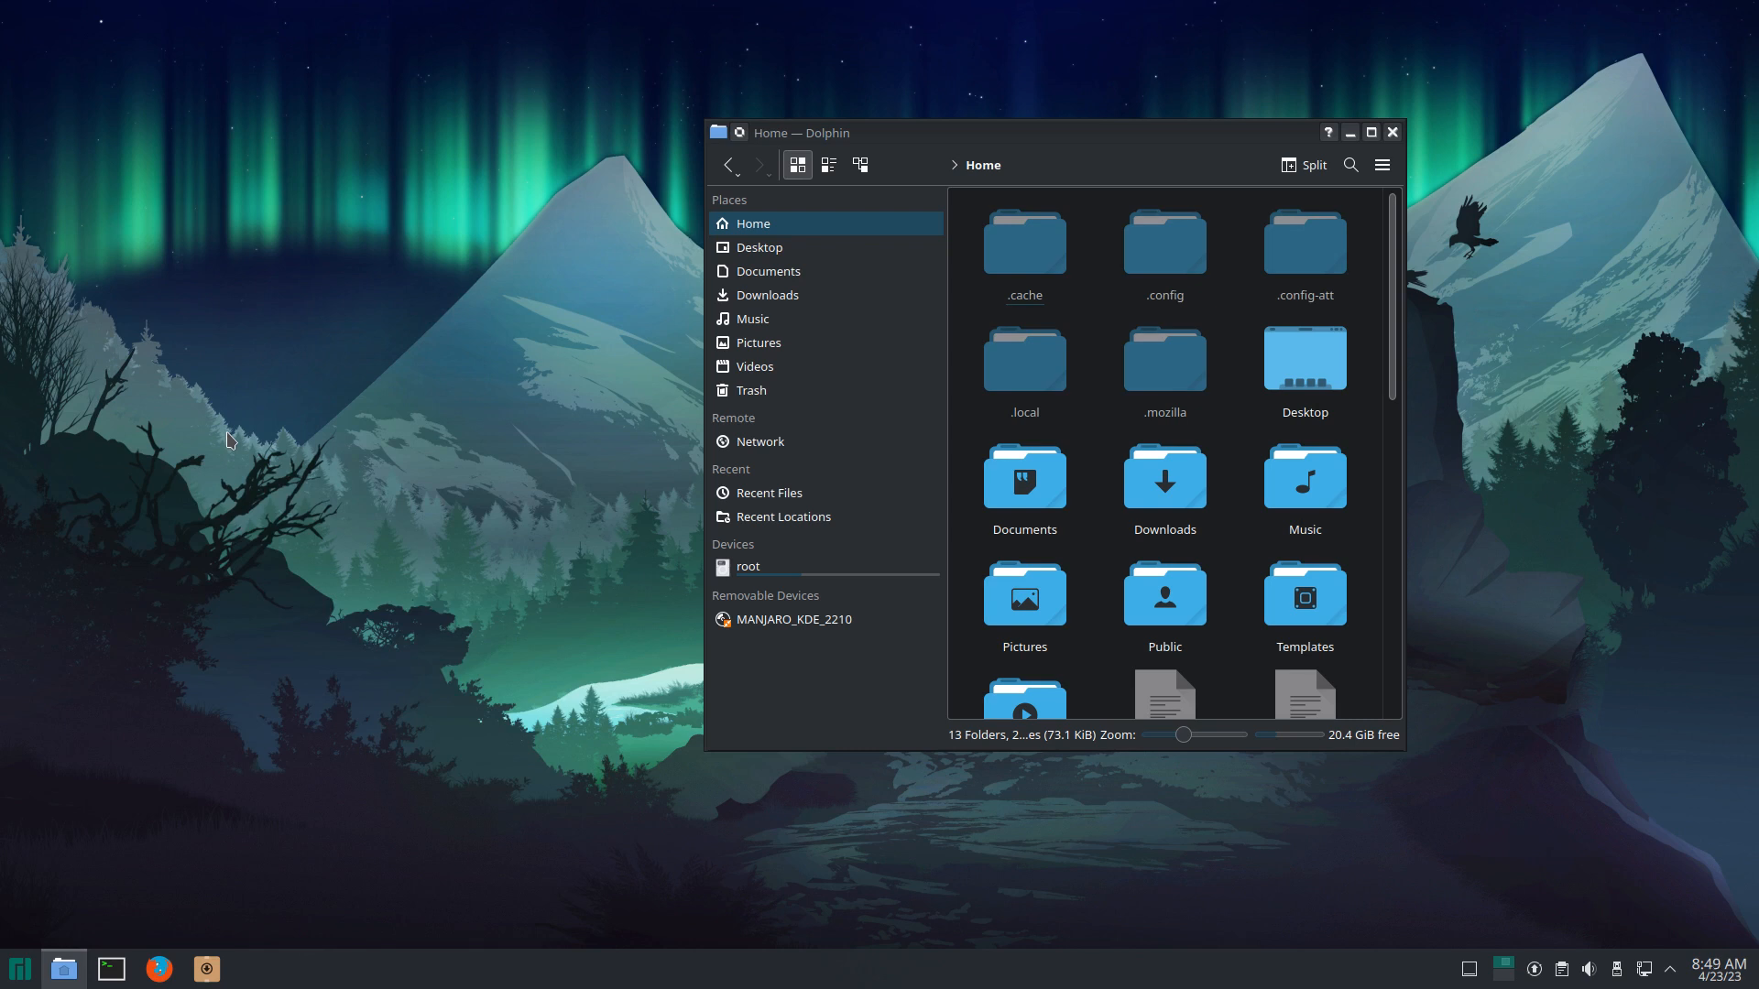
# Step: Move Dolphin toward the top left, enlarge it, and hide hidden files with Ctrl+H
pyautogui.click(1069, 162)
pyautogui.moveTo(1069, 142); pyautogui.dragTo(886, 58)
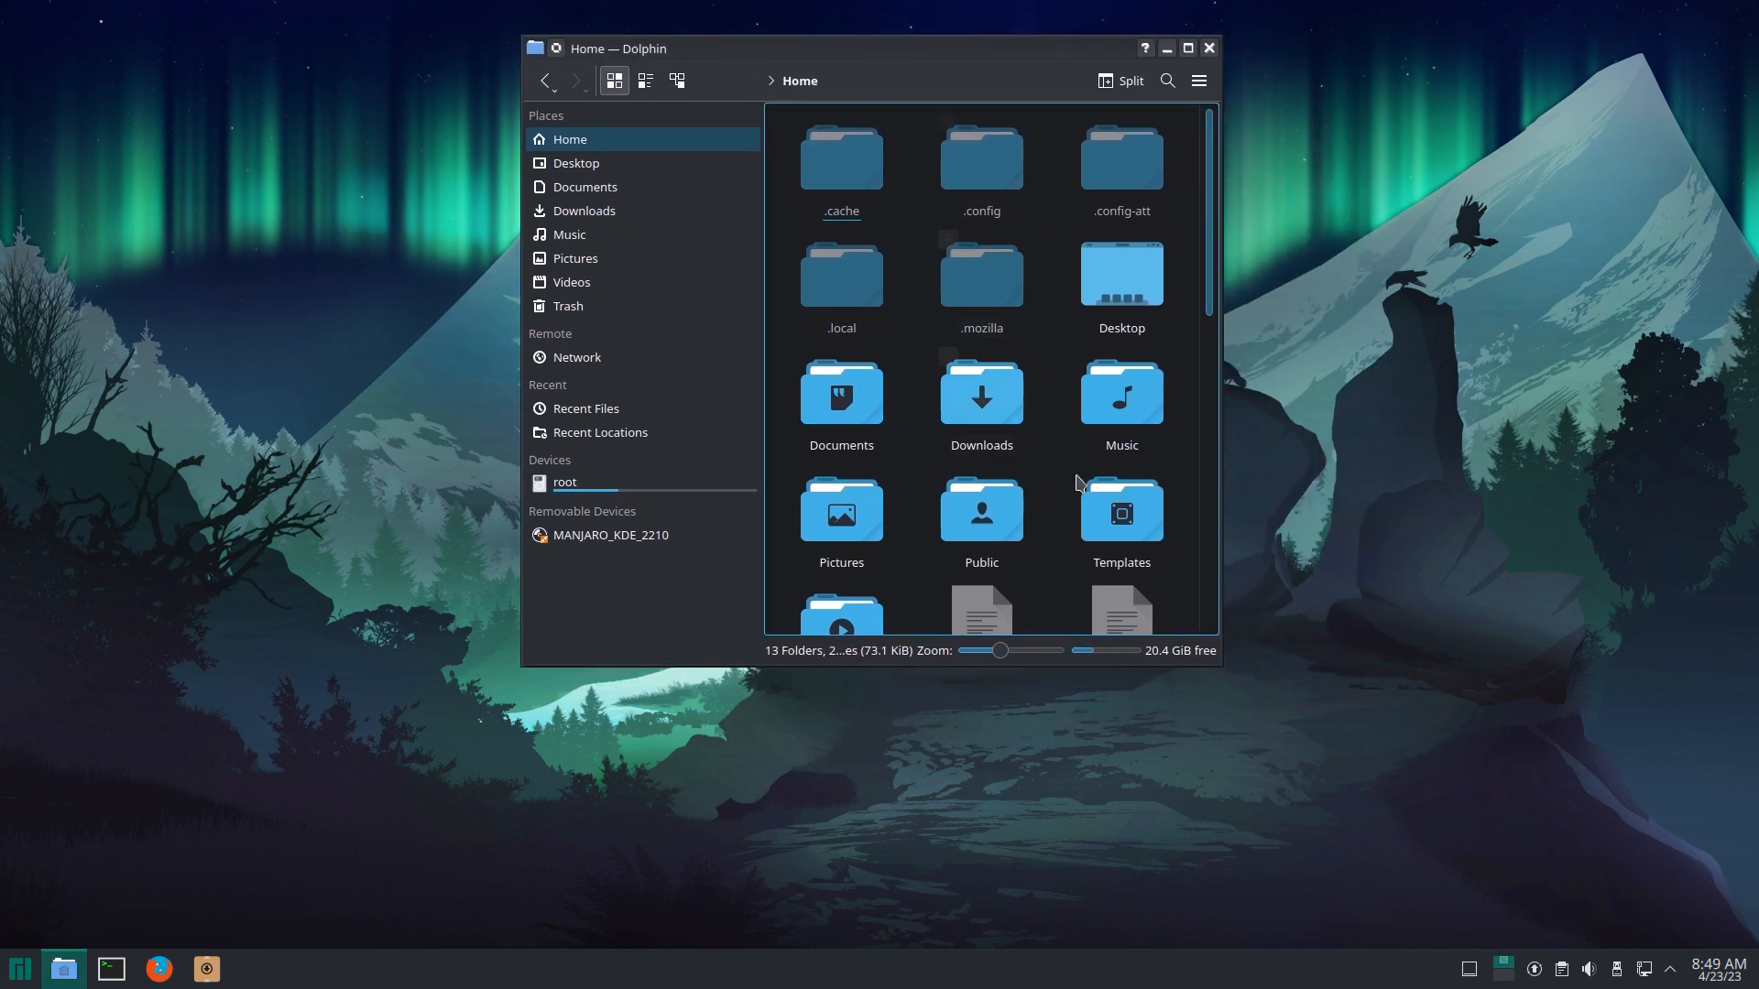
pyautogui.moveTo(1224, 669); pyautogui.dragTo(1556, 816)
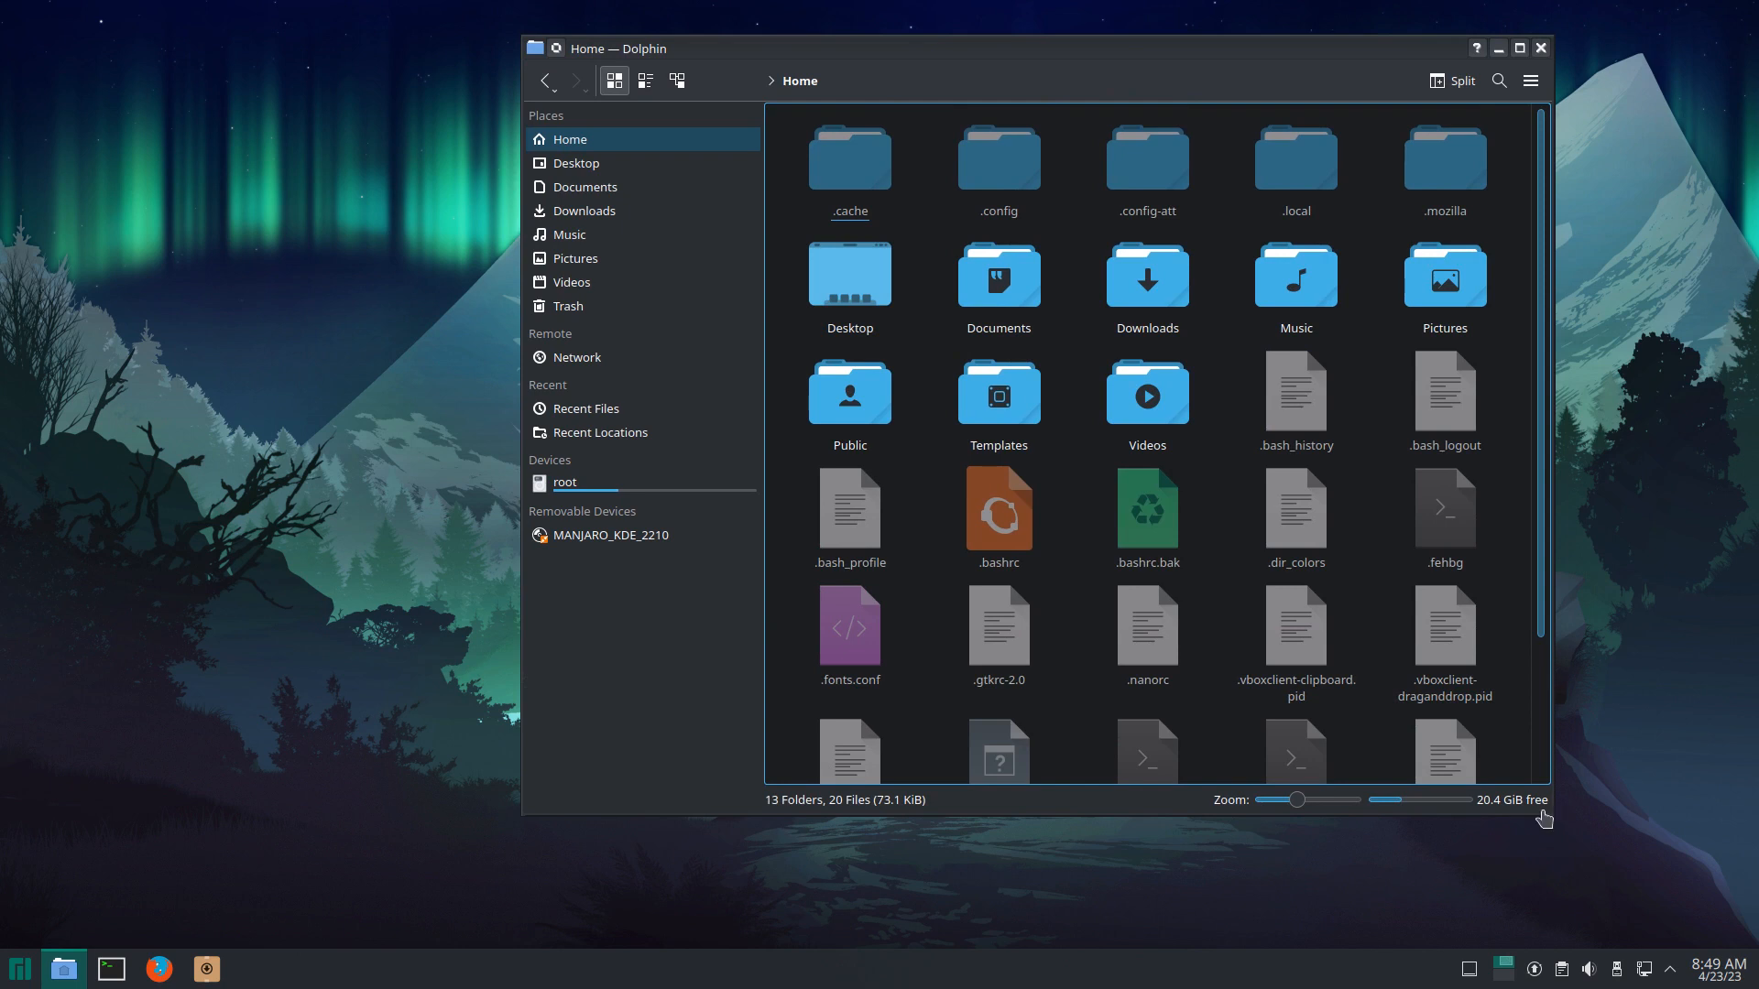
pyautogui.hotkey('ctrl', 'h')
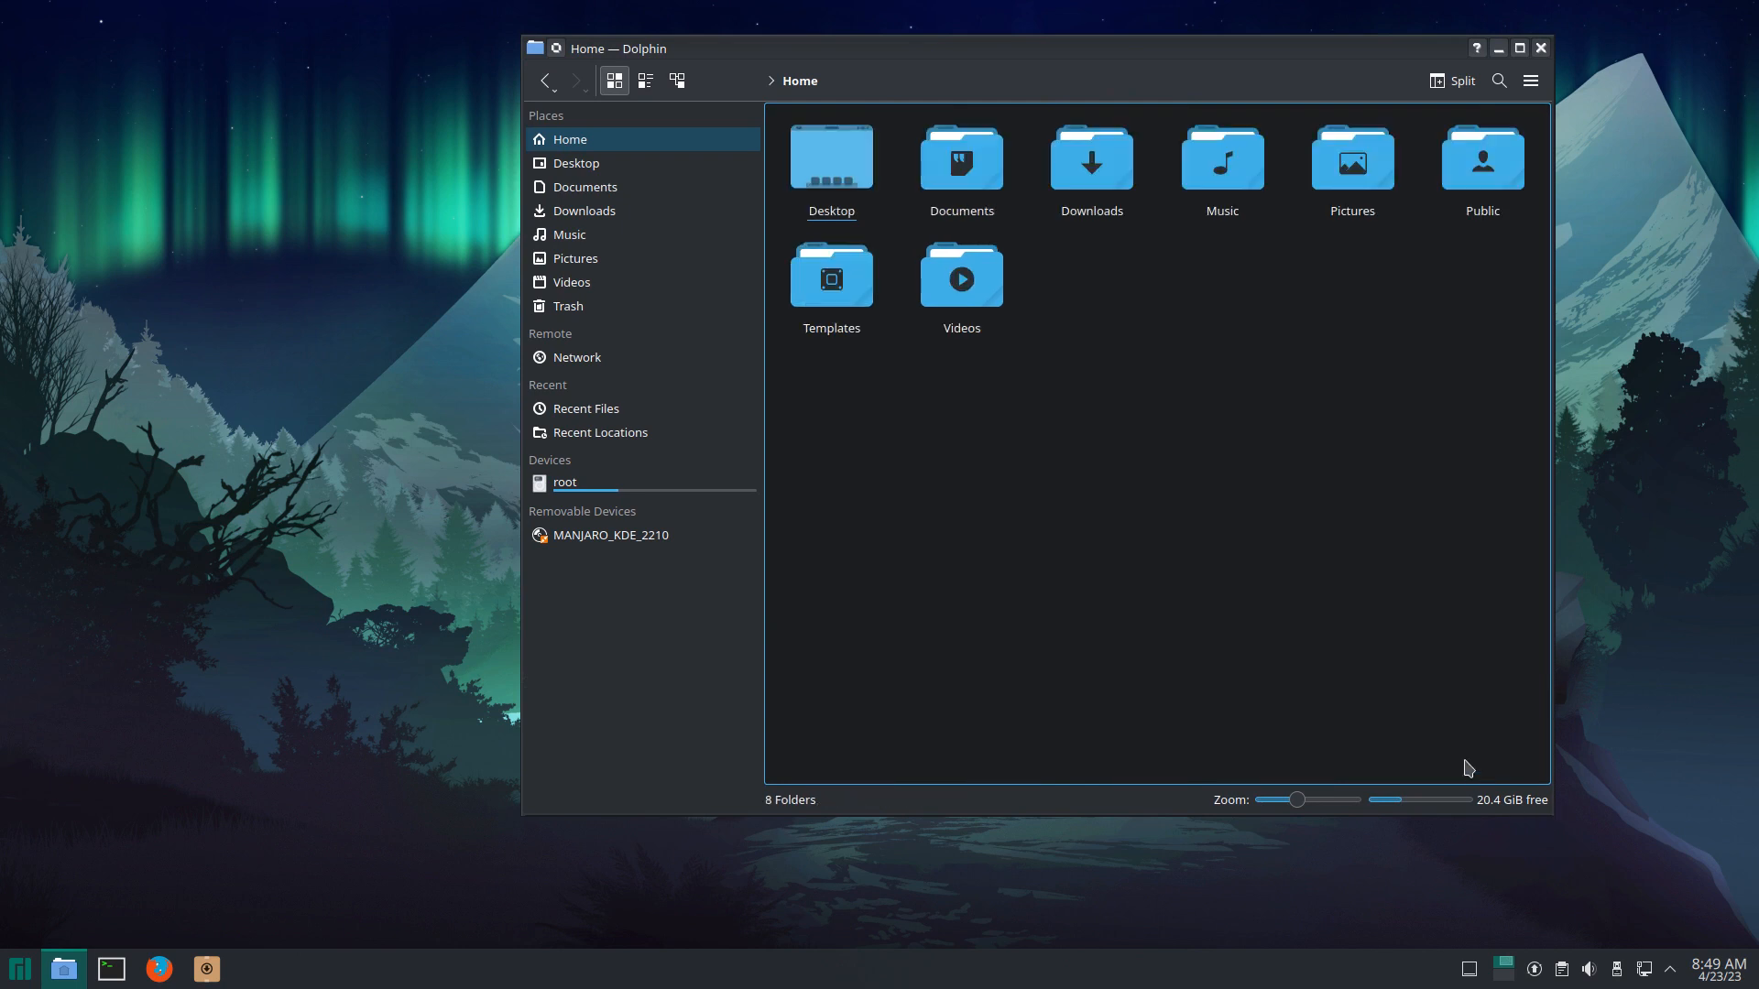
# Step: Launch System Settings from the launcher's Favourites
pyautogui.click(27, 975)
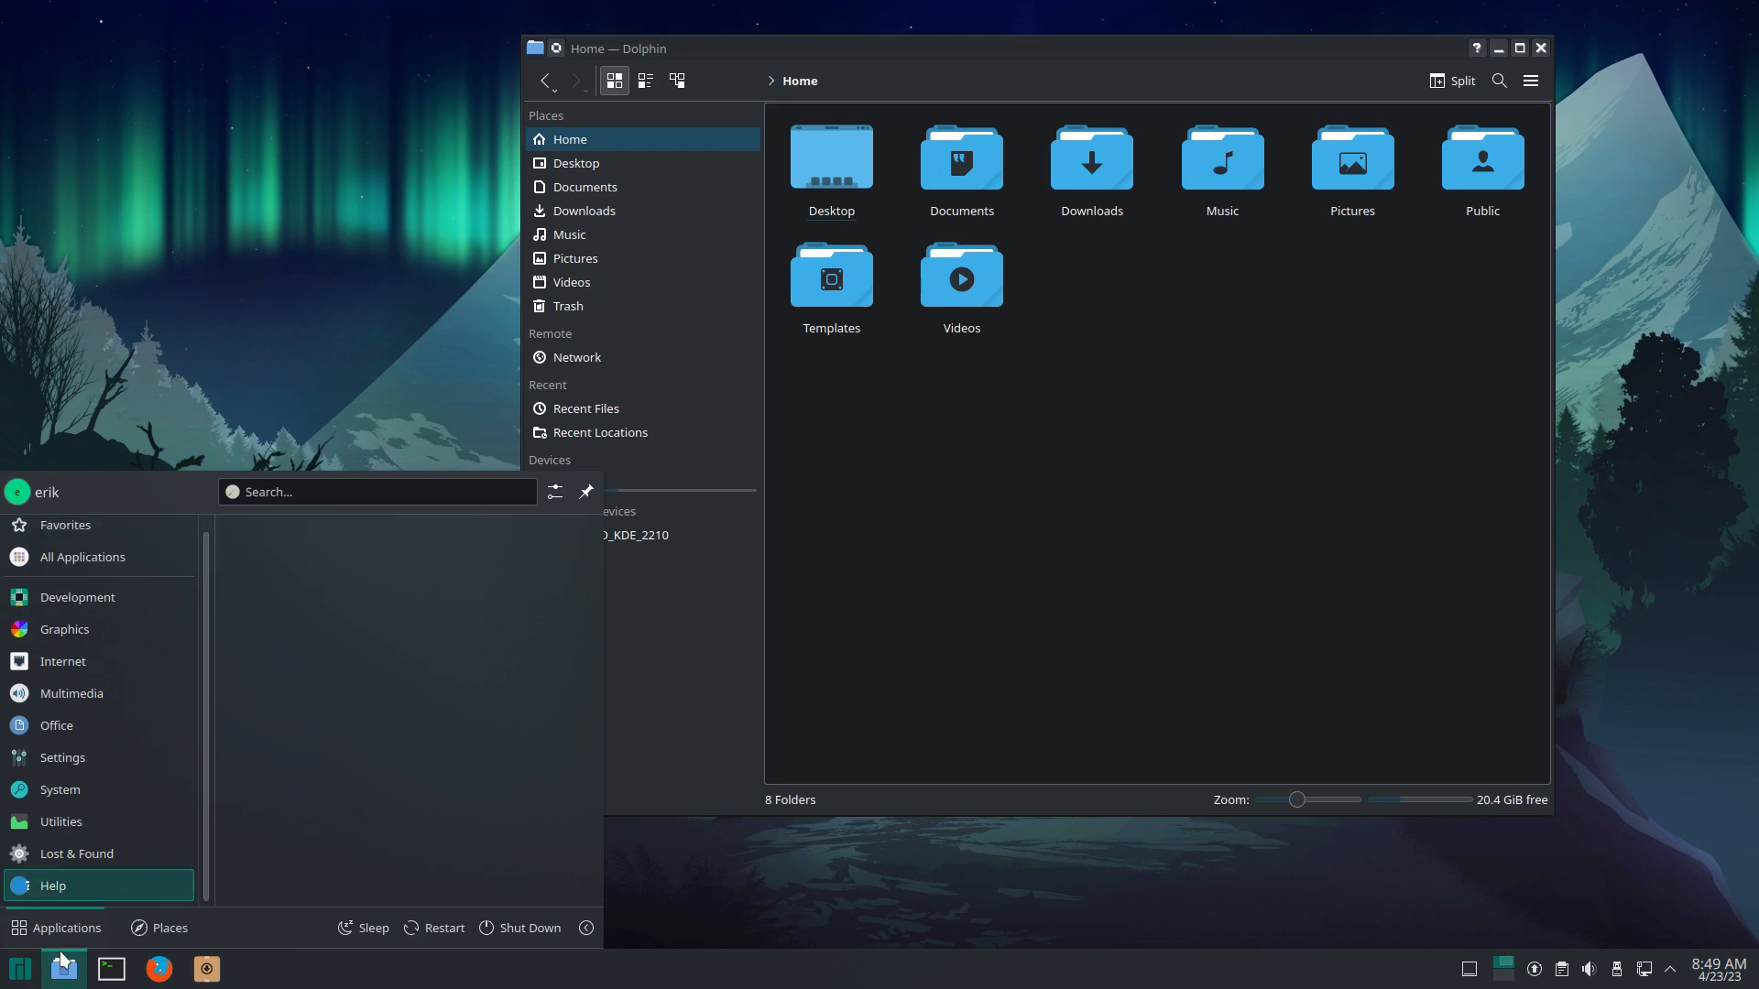
pyautogui.click(30, 973)
pyautogui.click(5, 980)
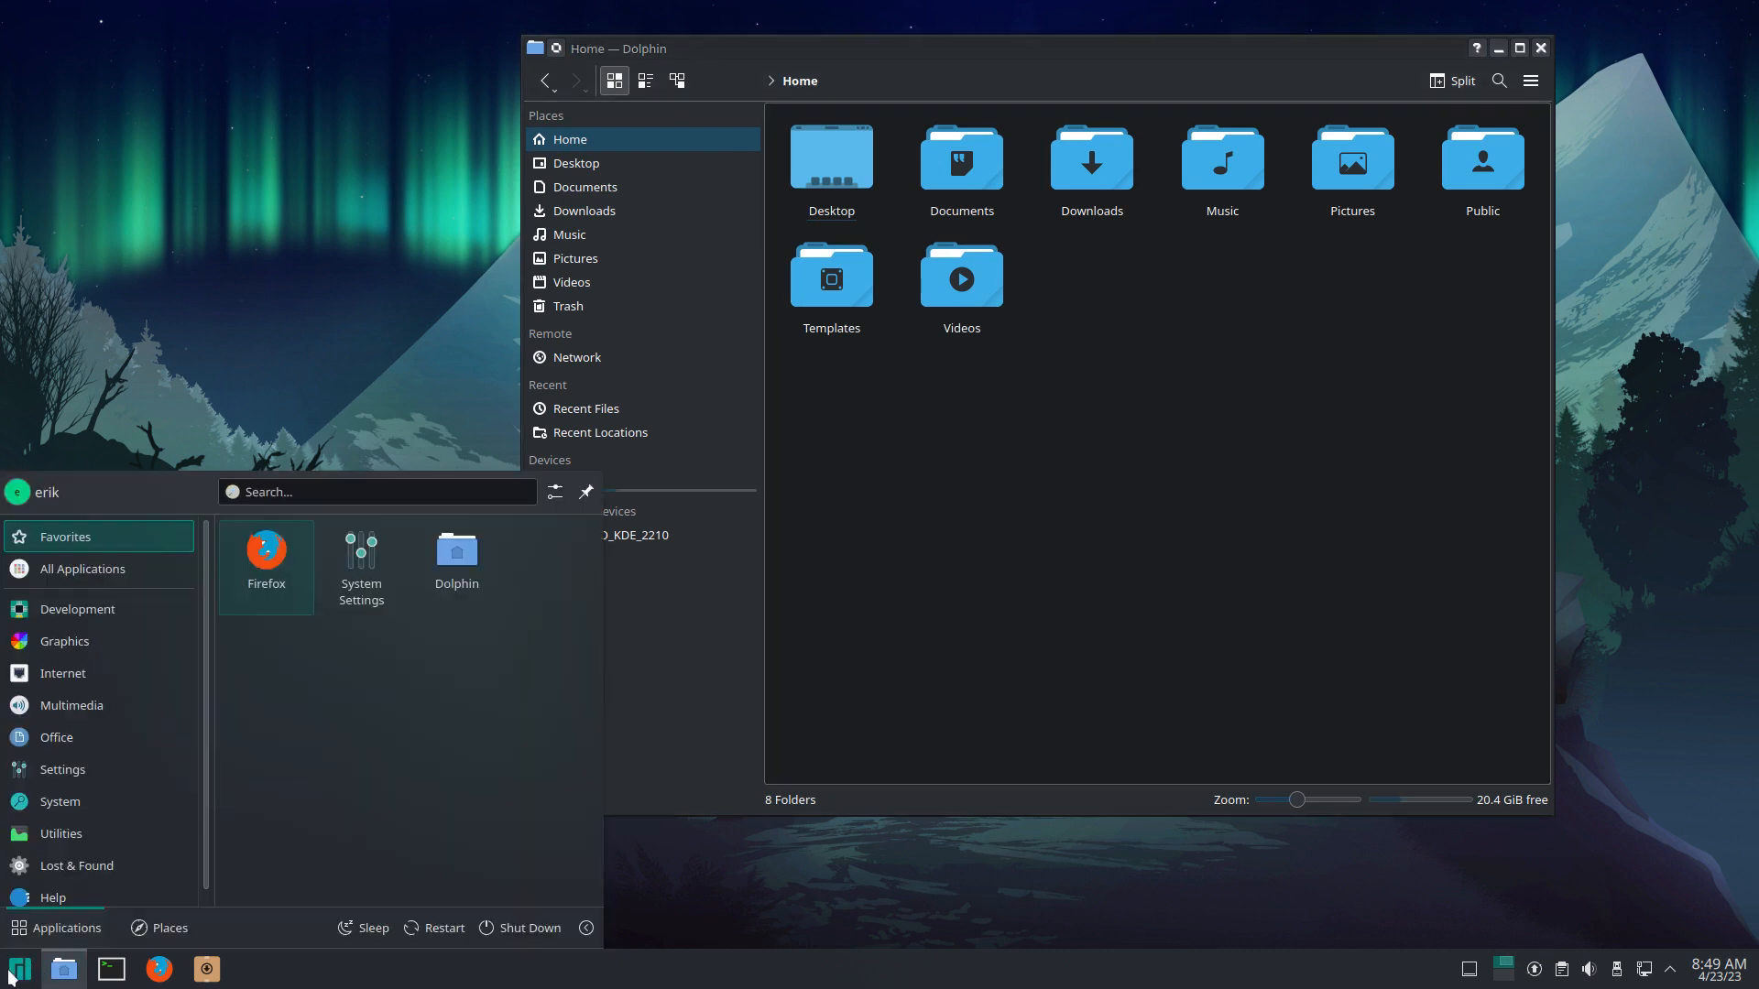
pyautogui.click(361, 564)
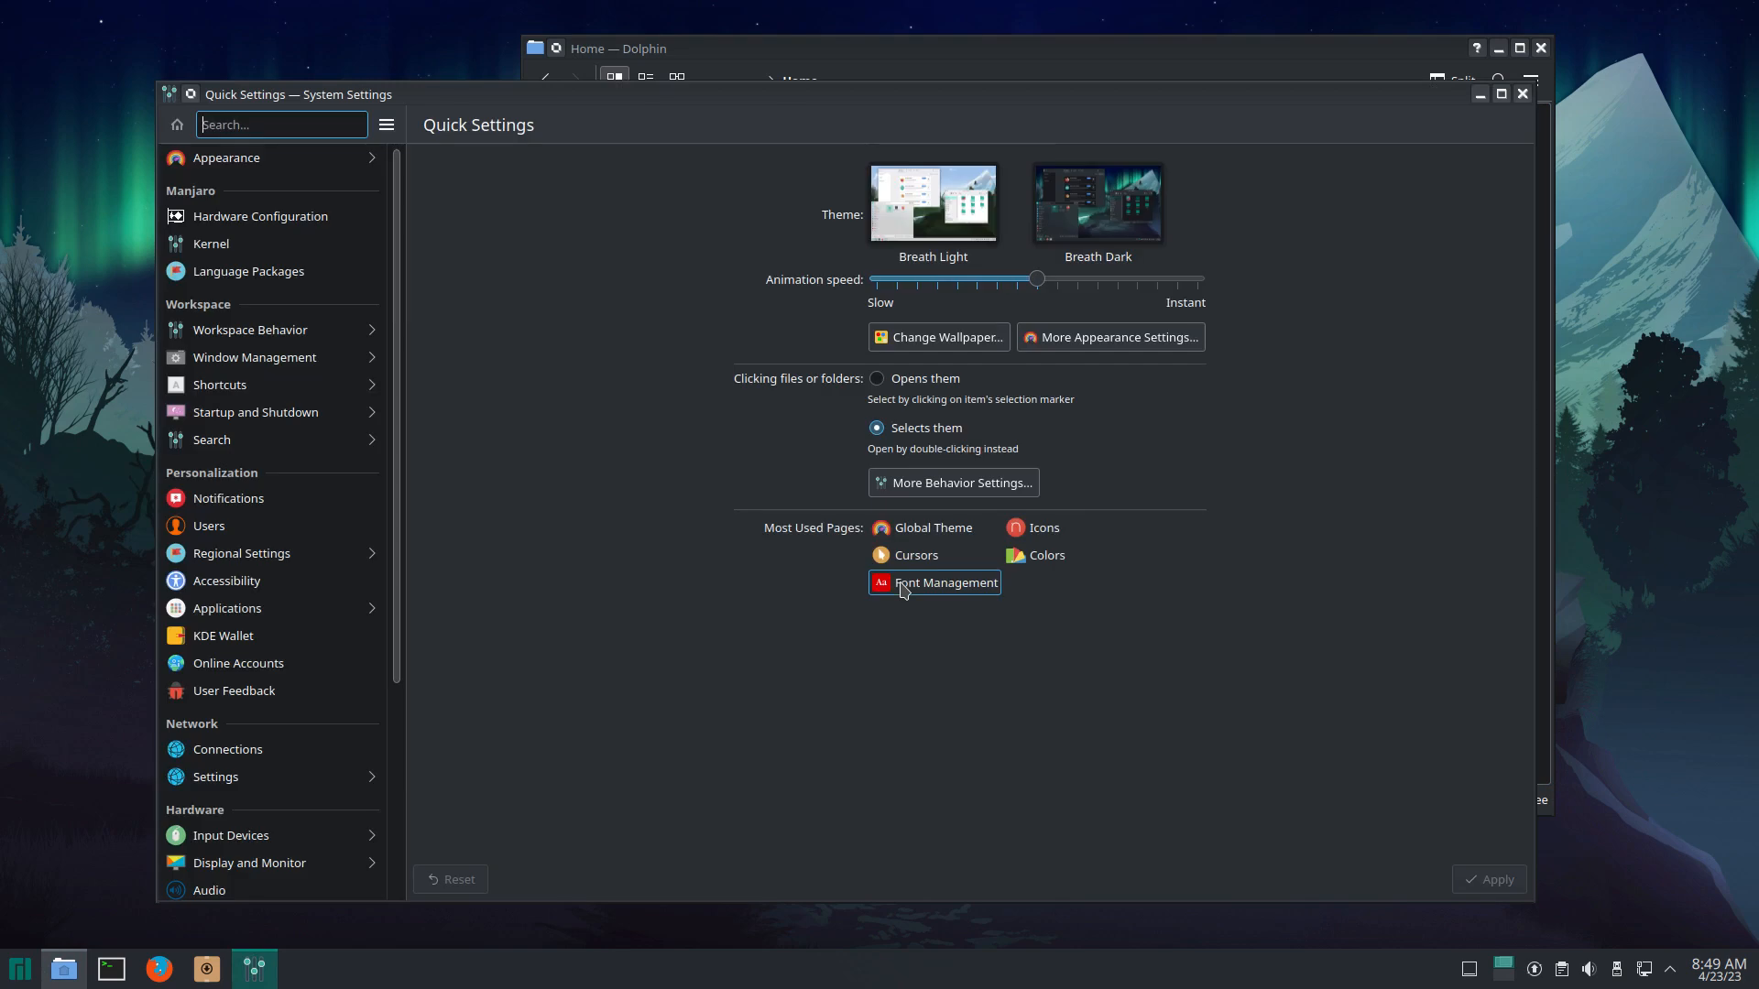
# Step: Apply the Breath Light global theme and move the System Settings window down-right
pyautogui.click(929, 220)
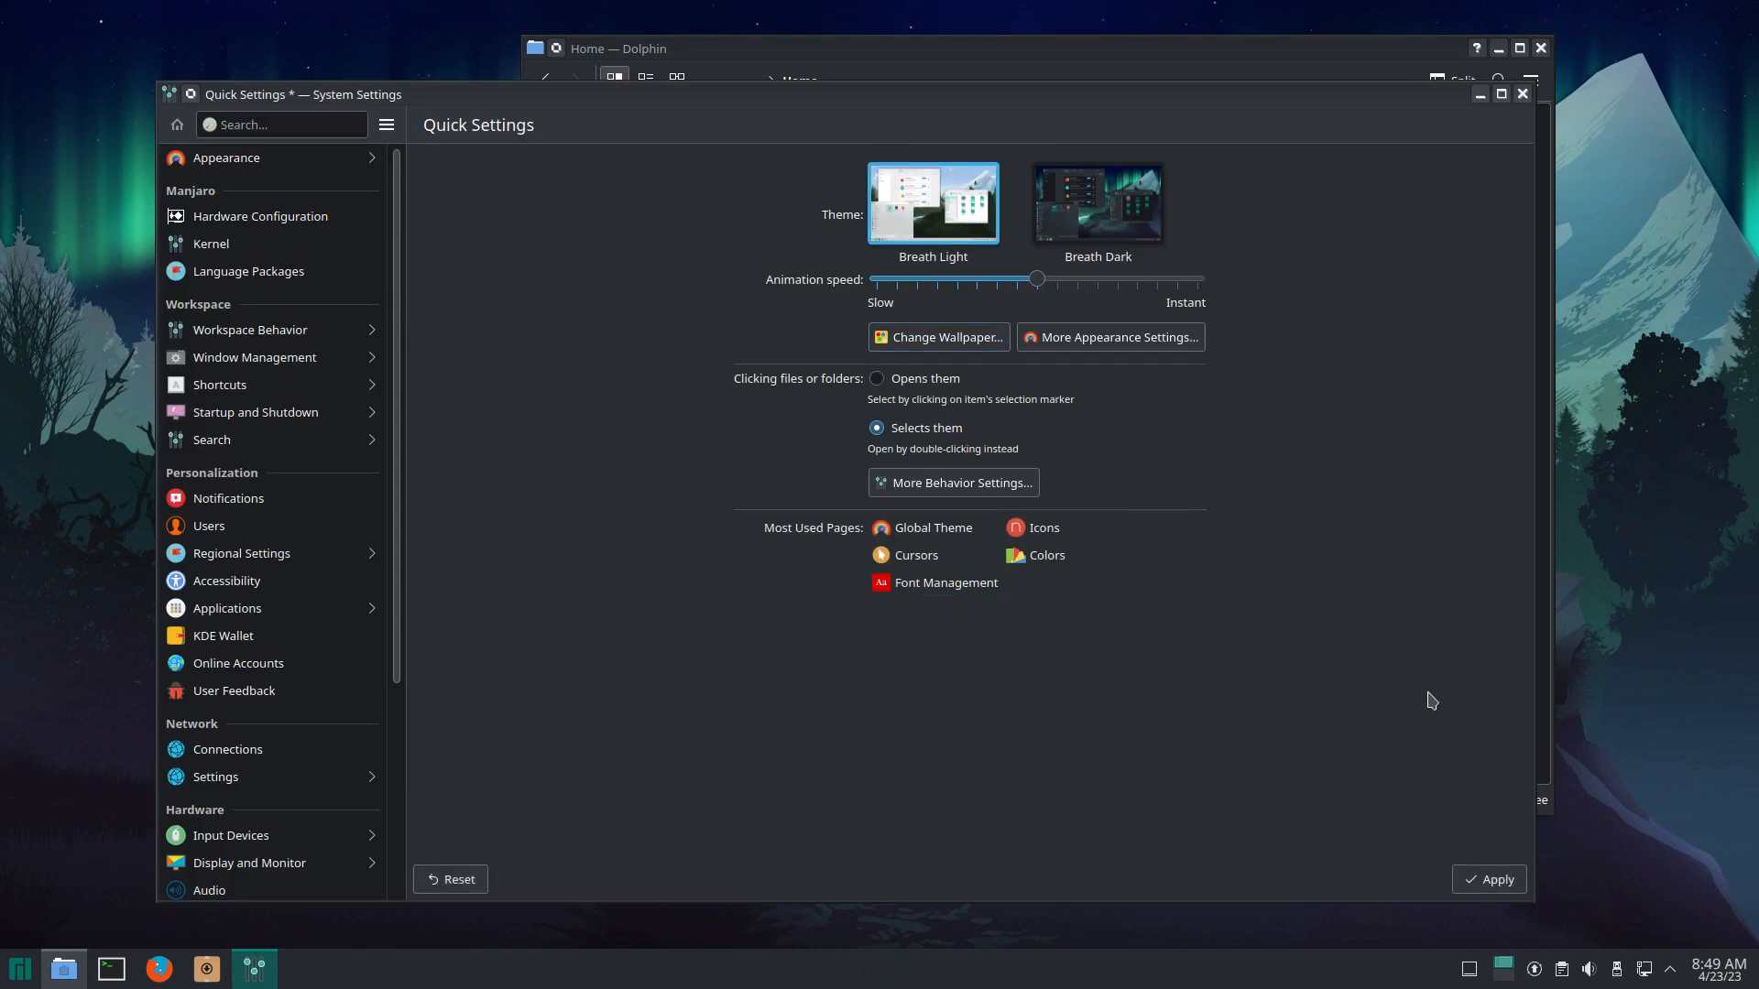
pyautogui.click(1499, 882)
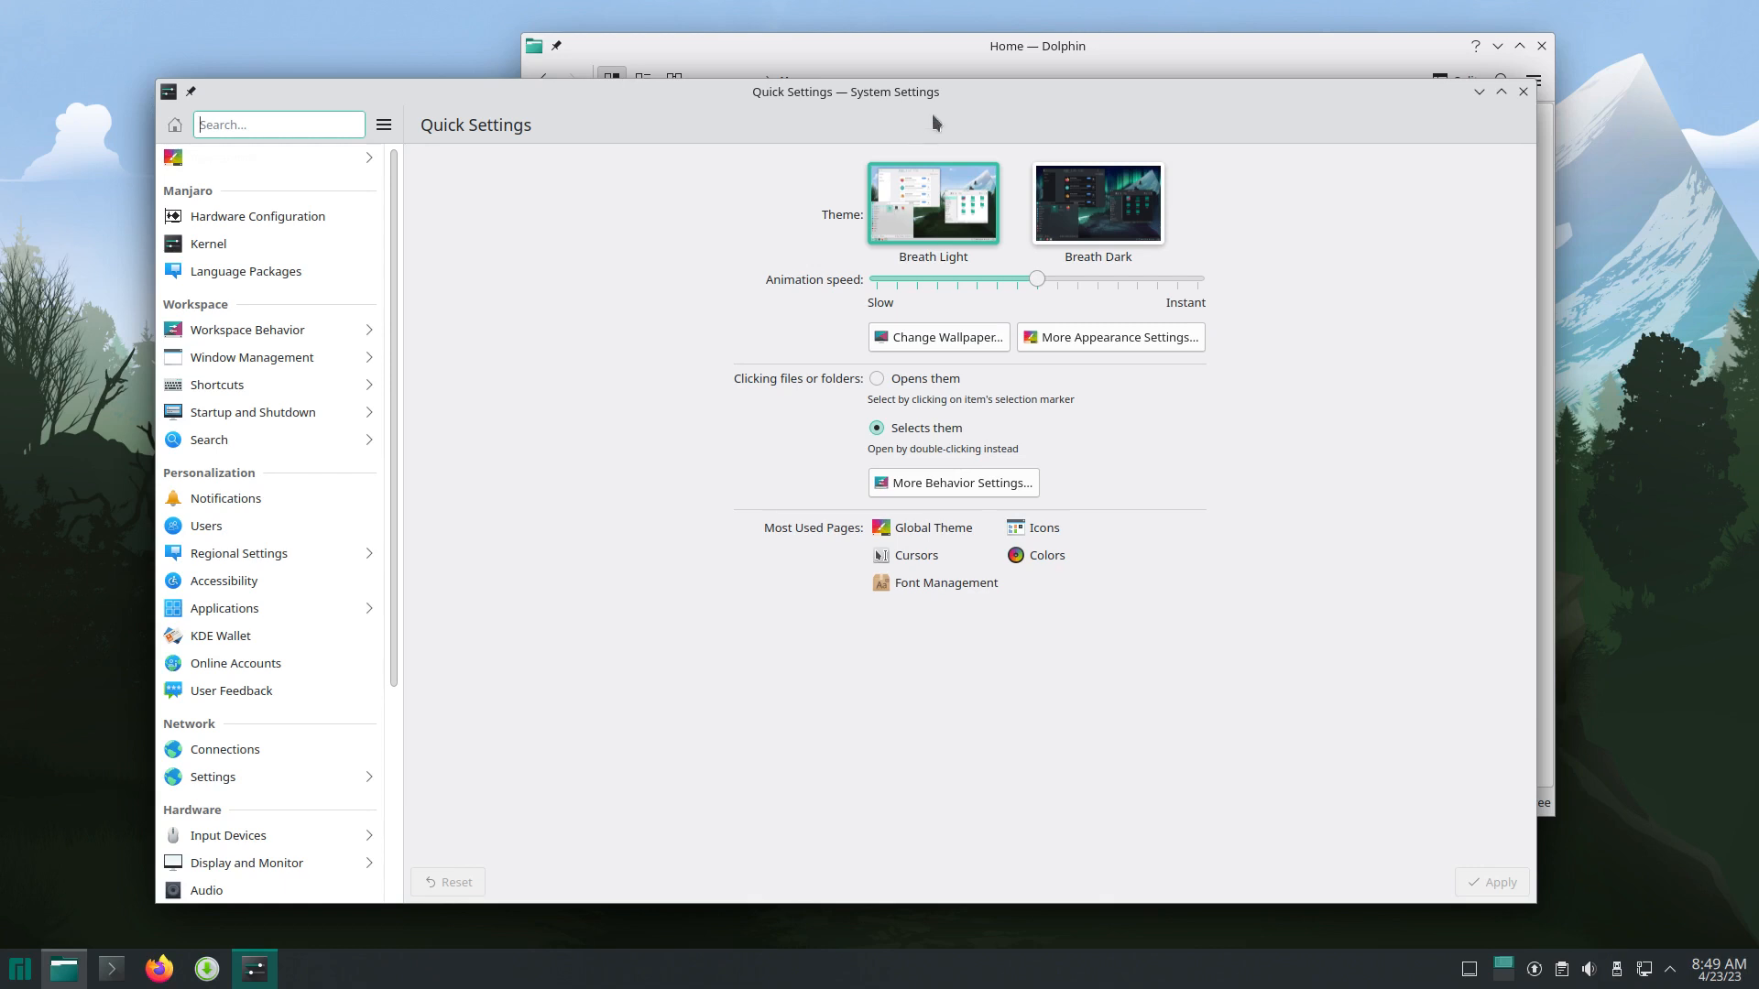
pyautogui.moveTo(934, 100); pyautogui.dragTo(1053, 189)
# Step: Apply the Surfn Mint Y Yellow icon theme under Appearance > Icons, then close System Settings
pyautogui.click(399, 213)
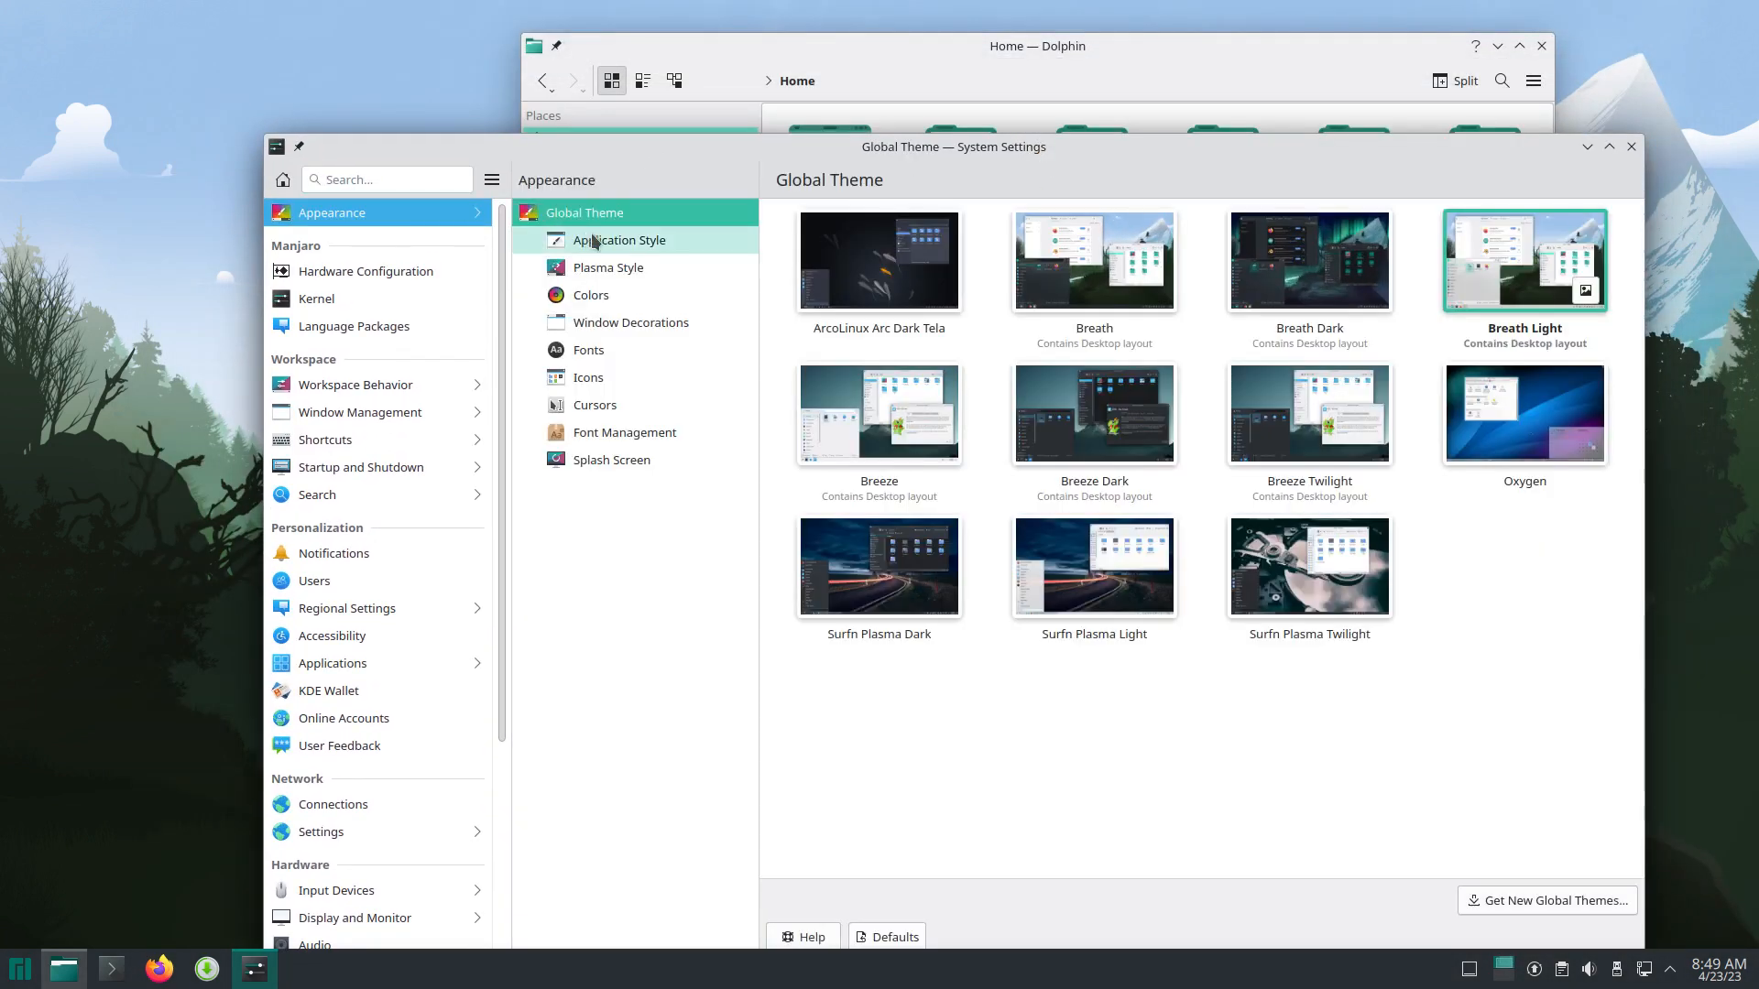
pyautogui.click(616, 379)
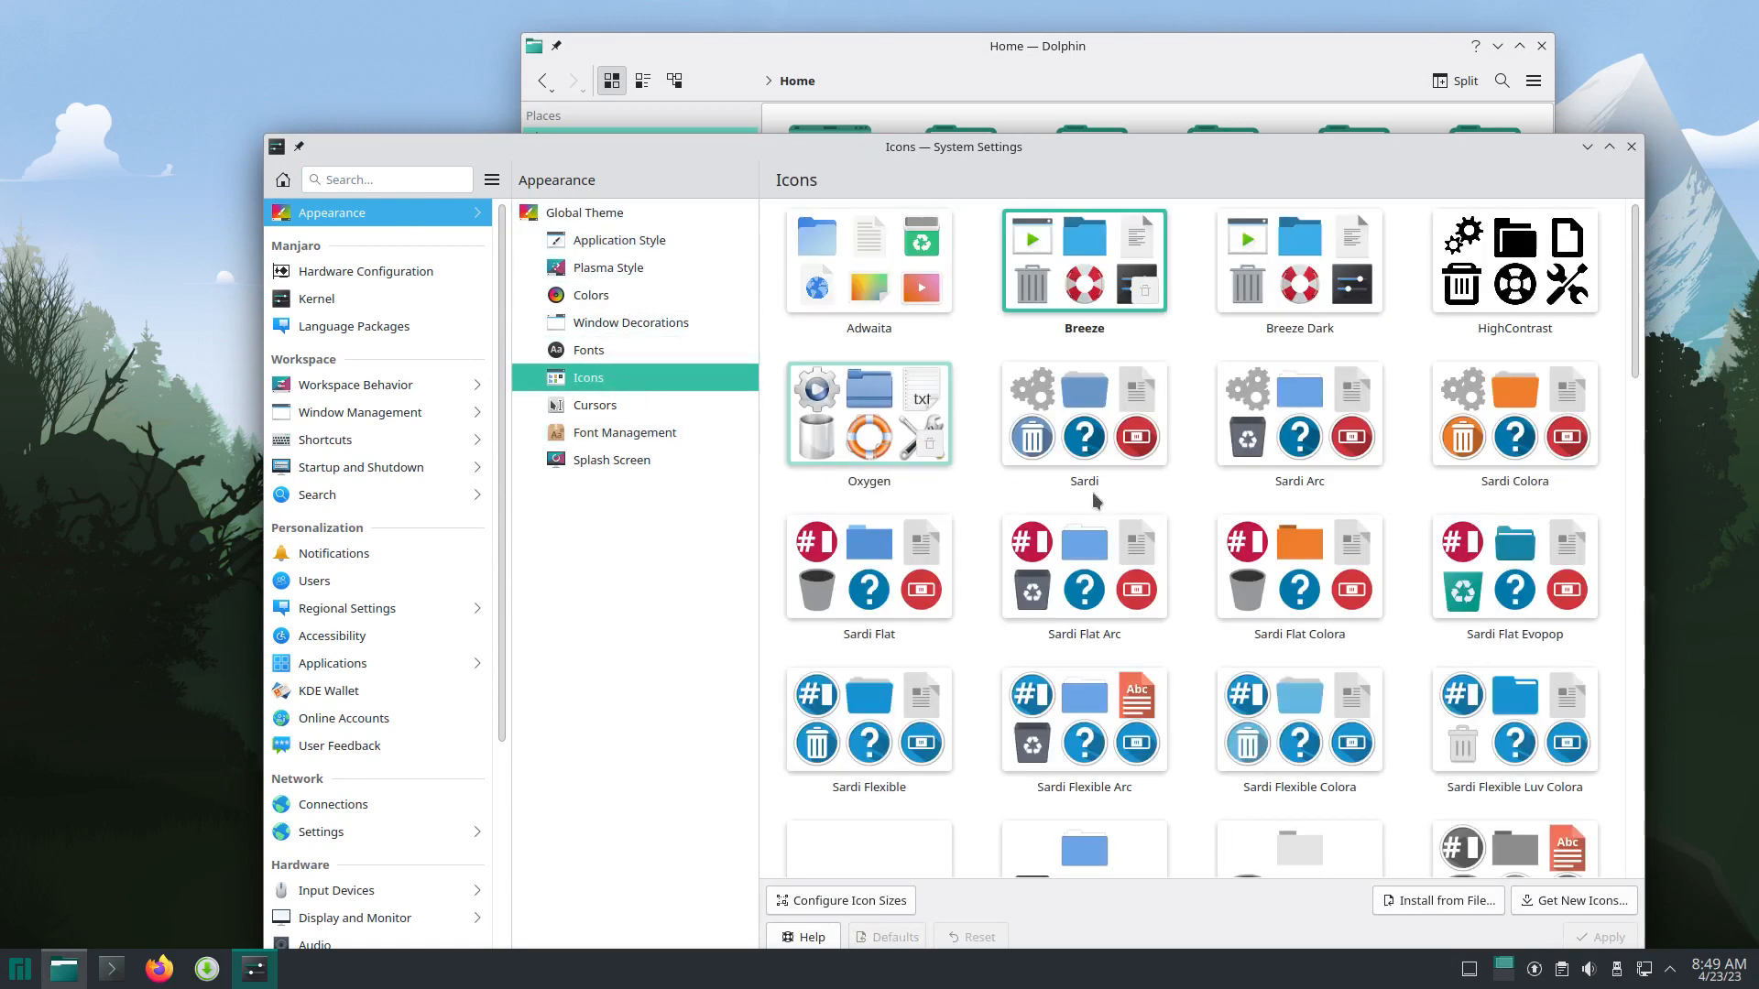
pyautogui.scroll(-3, 1329, 605)
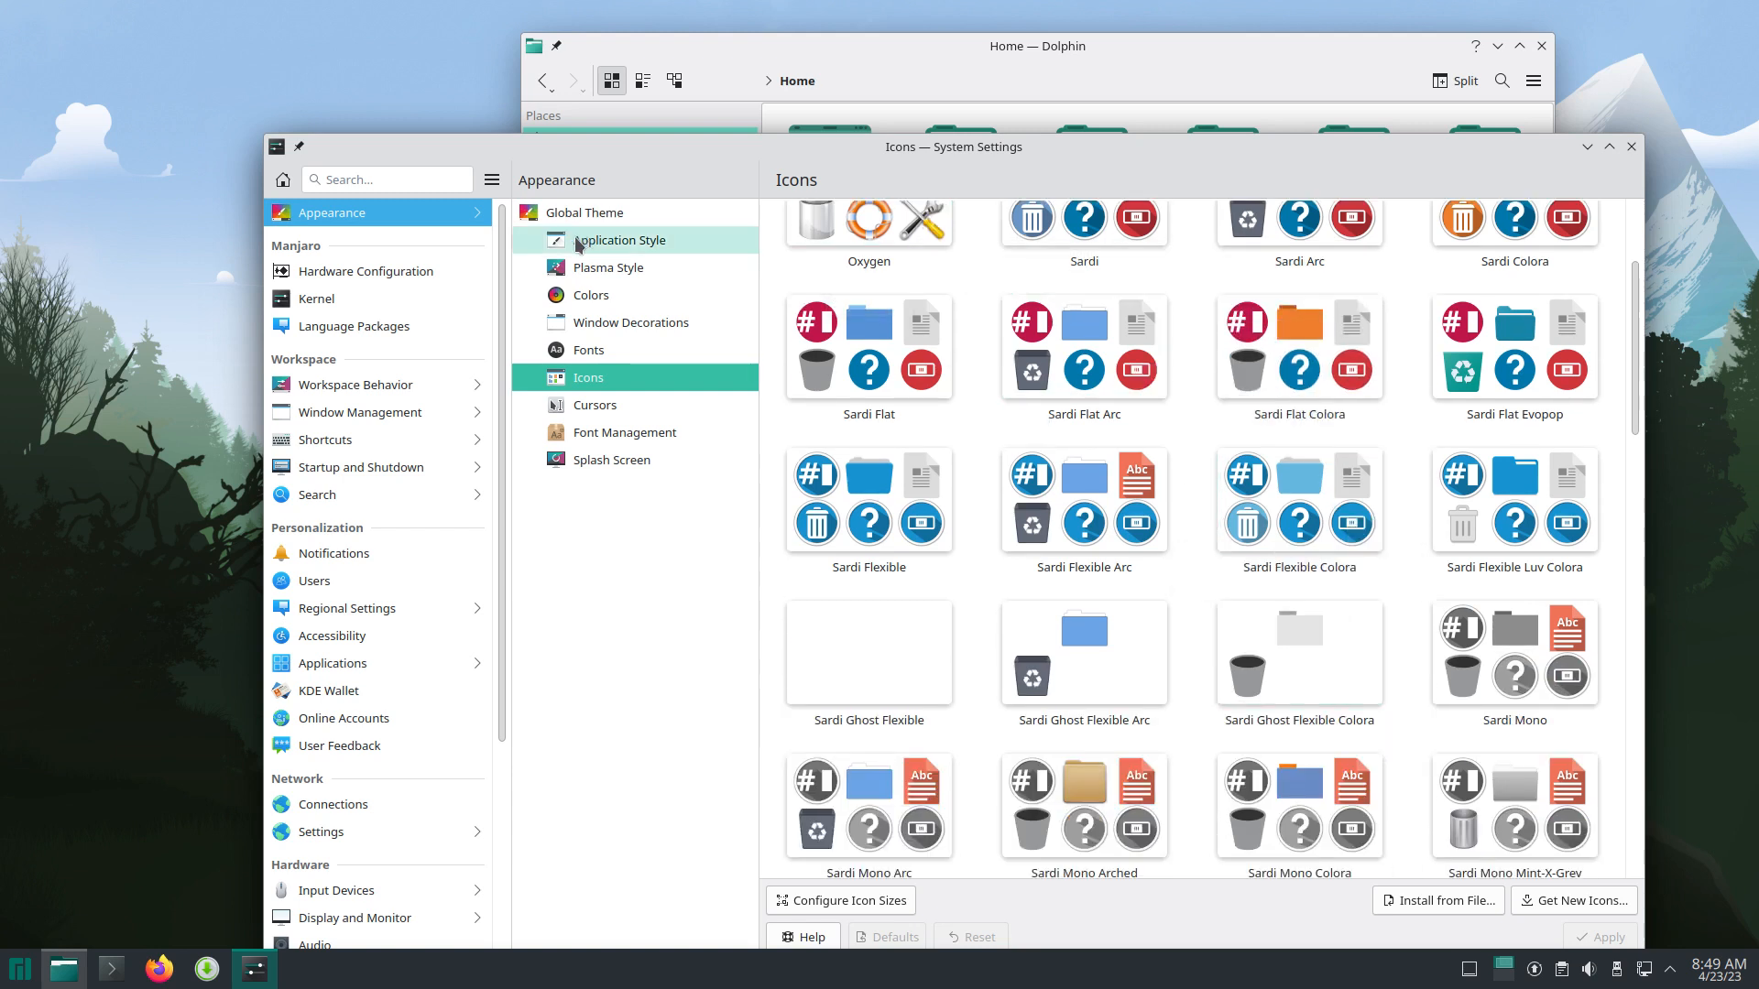
pyautogui.scroll(-5, 1138, 591)
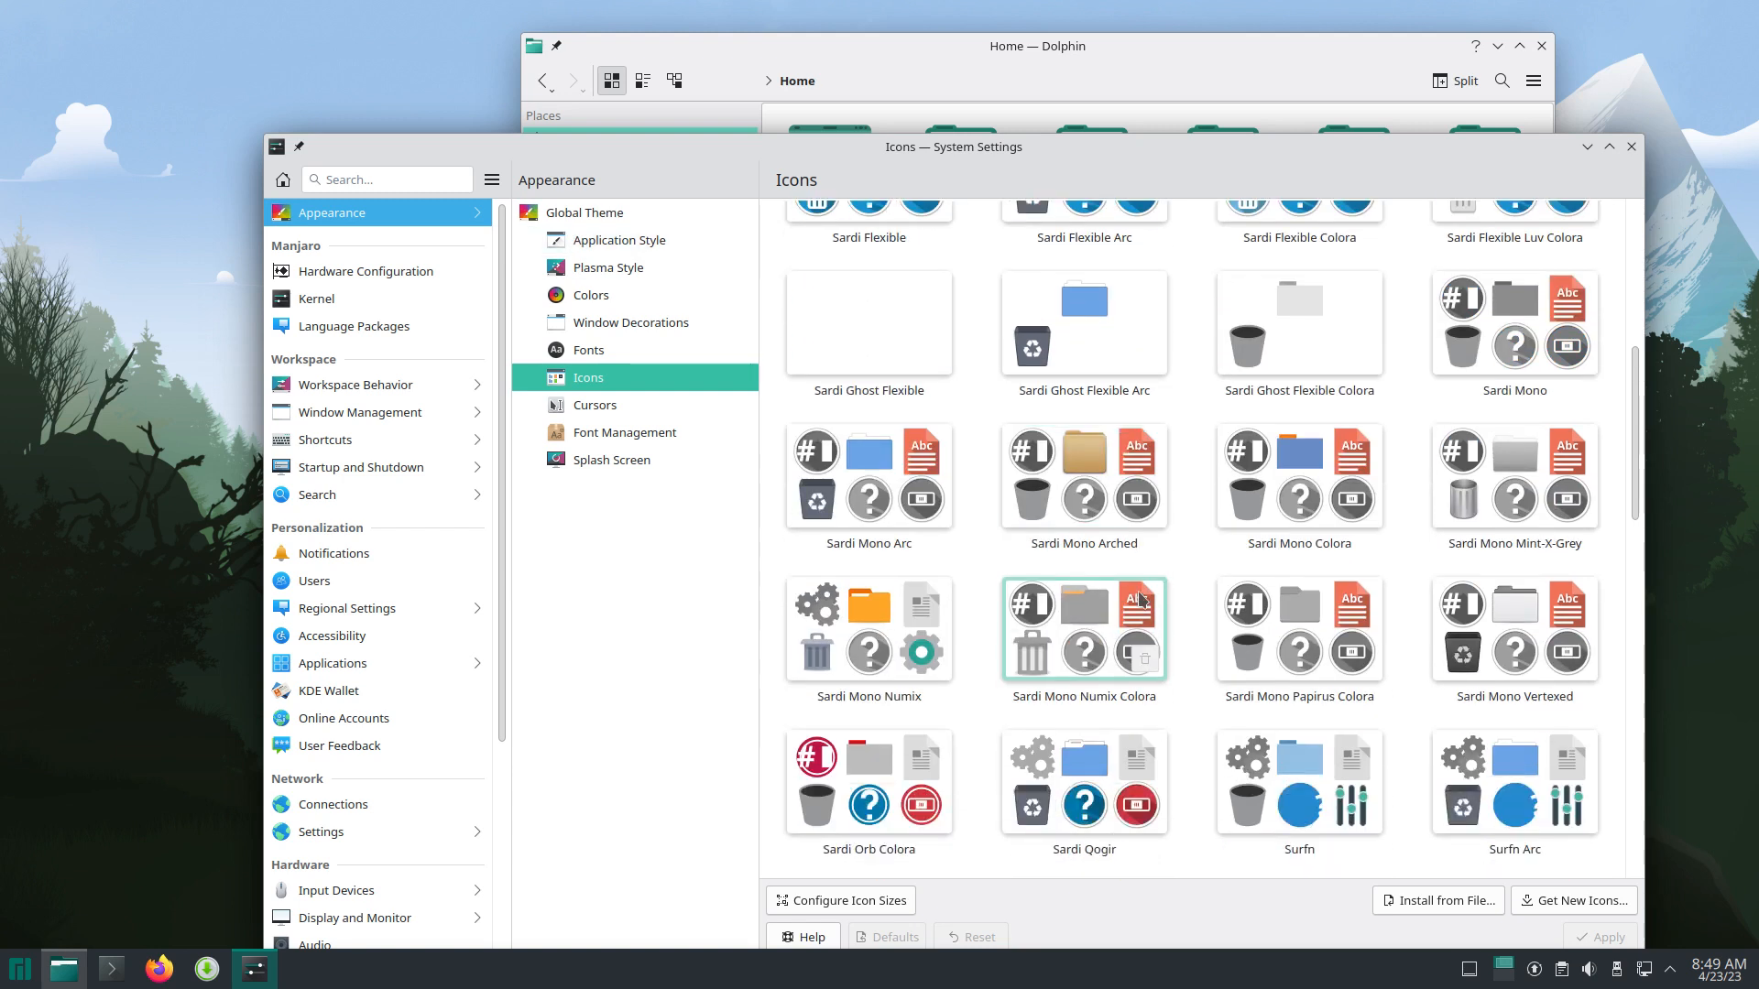
pyautogui.scroll(-10, 1141, 600)
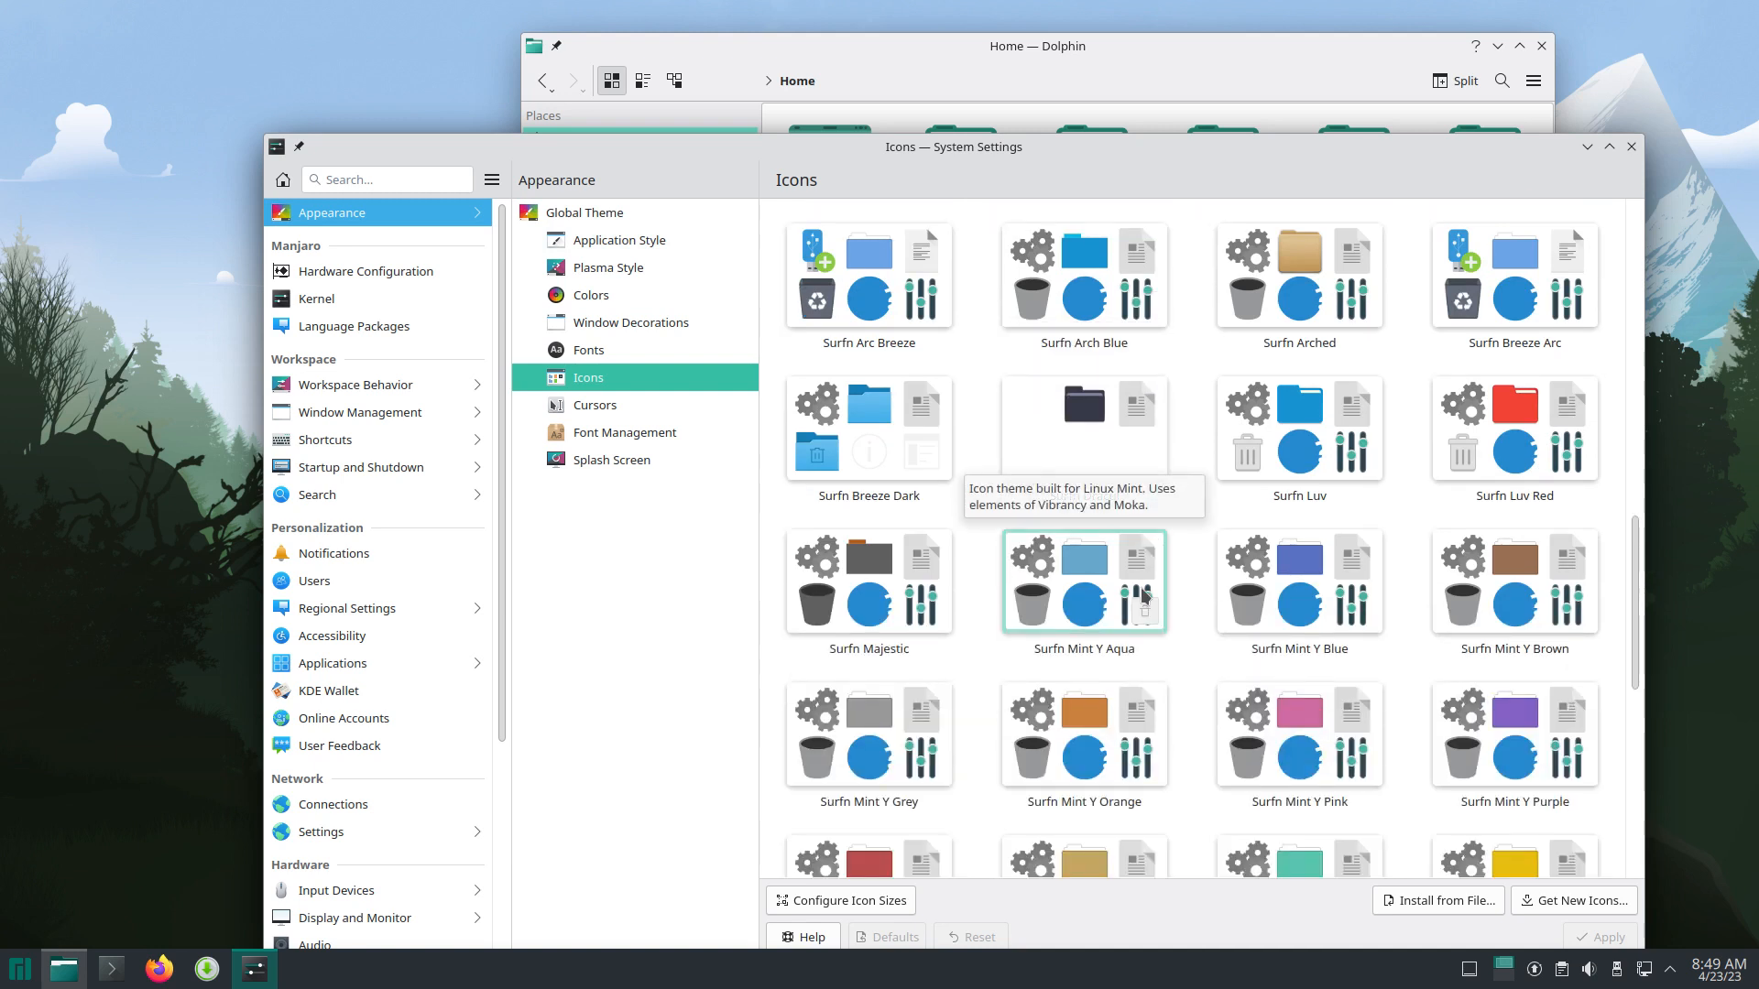
pyautogui.scroll(-2, 1142, 596)
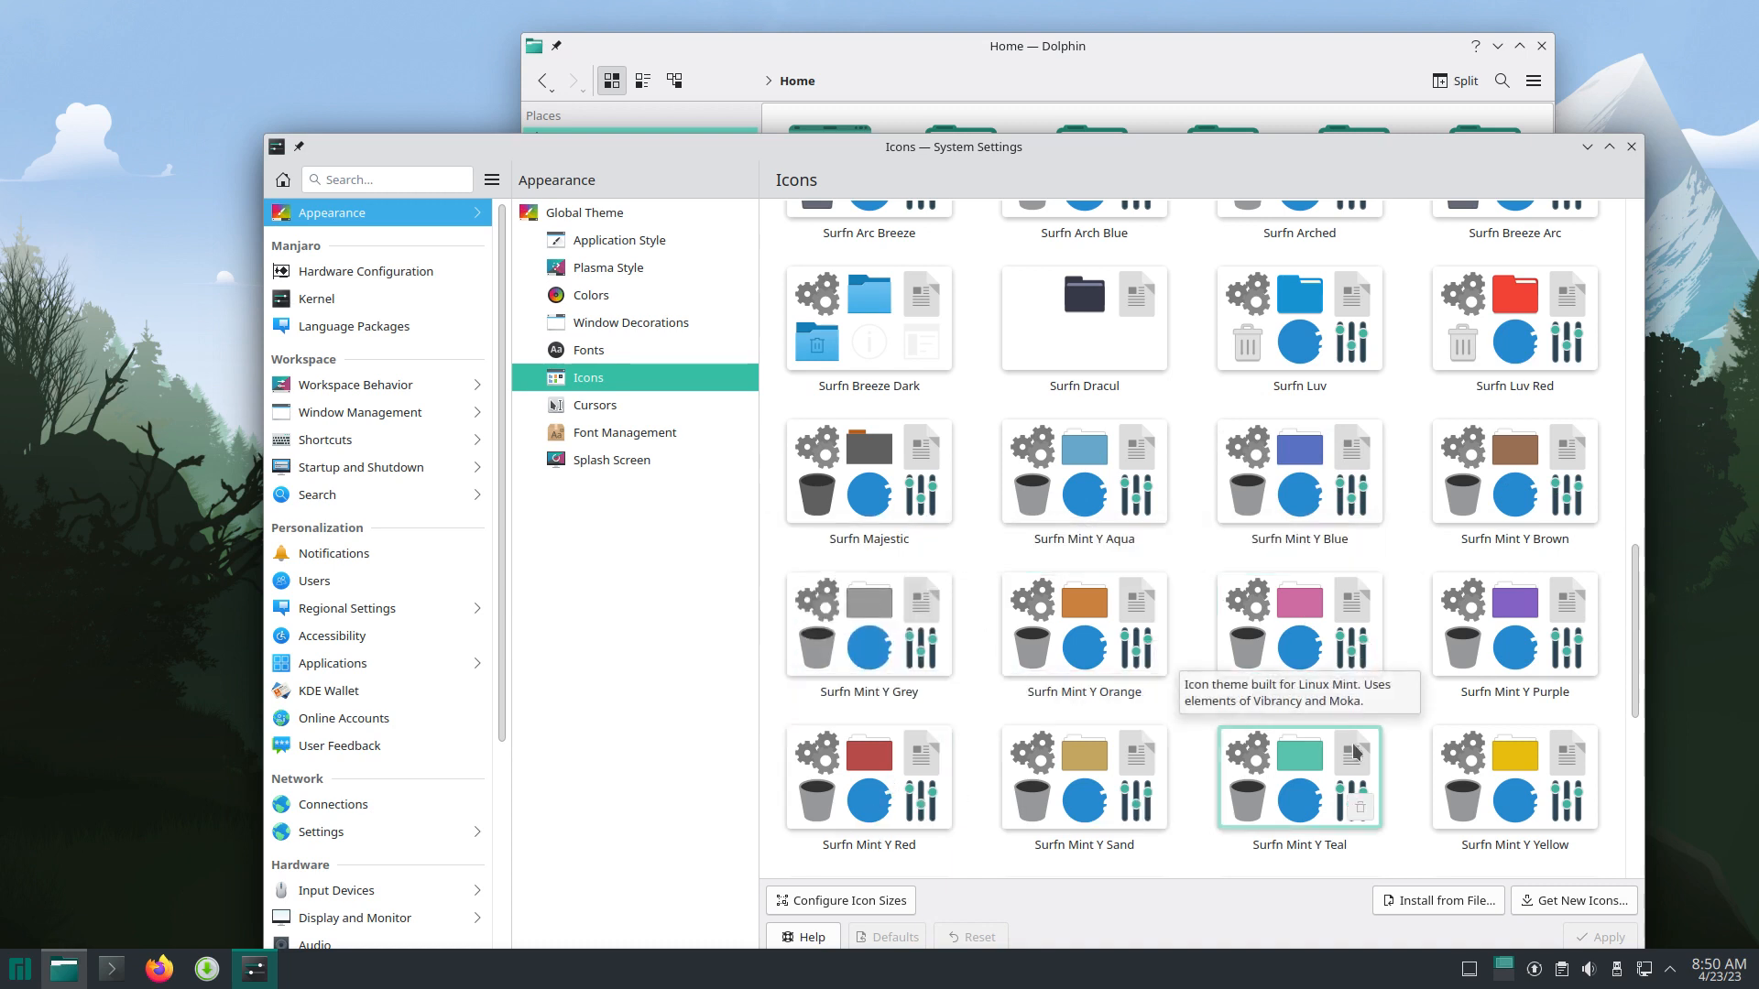
pyautogui.click(1524, 765)
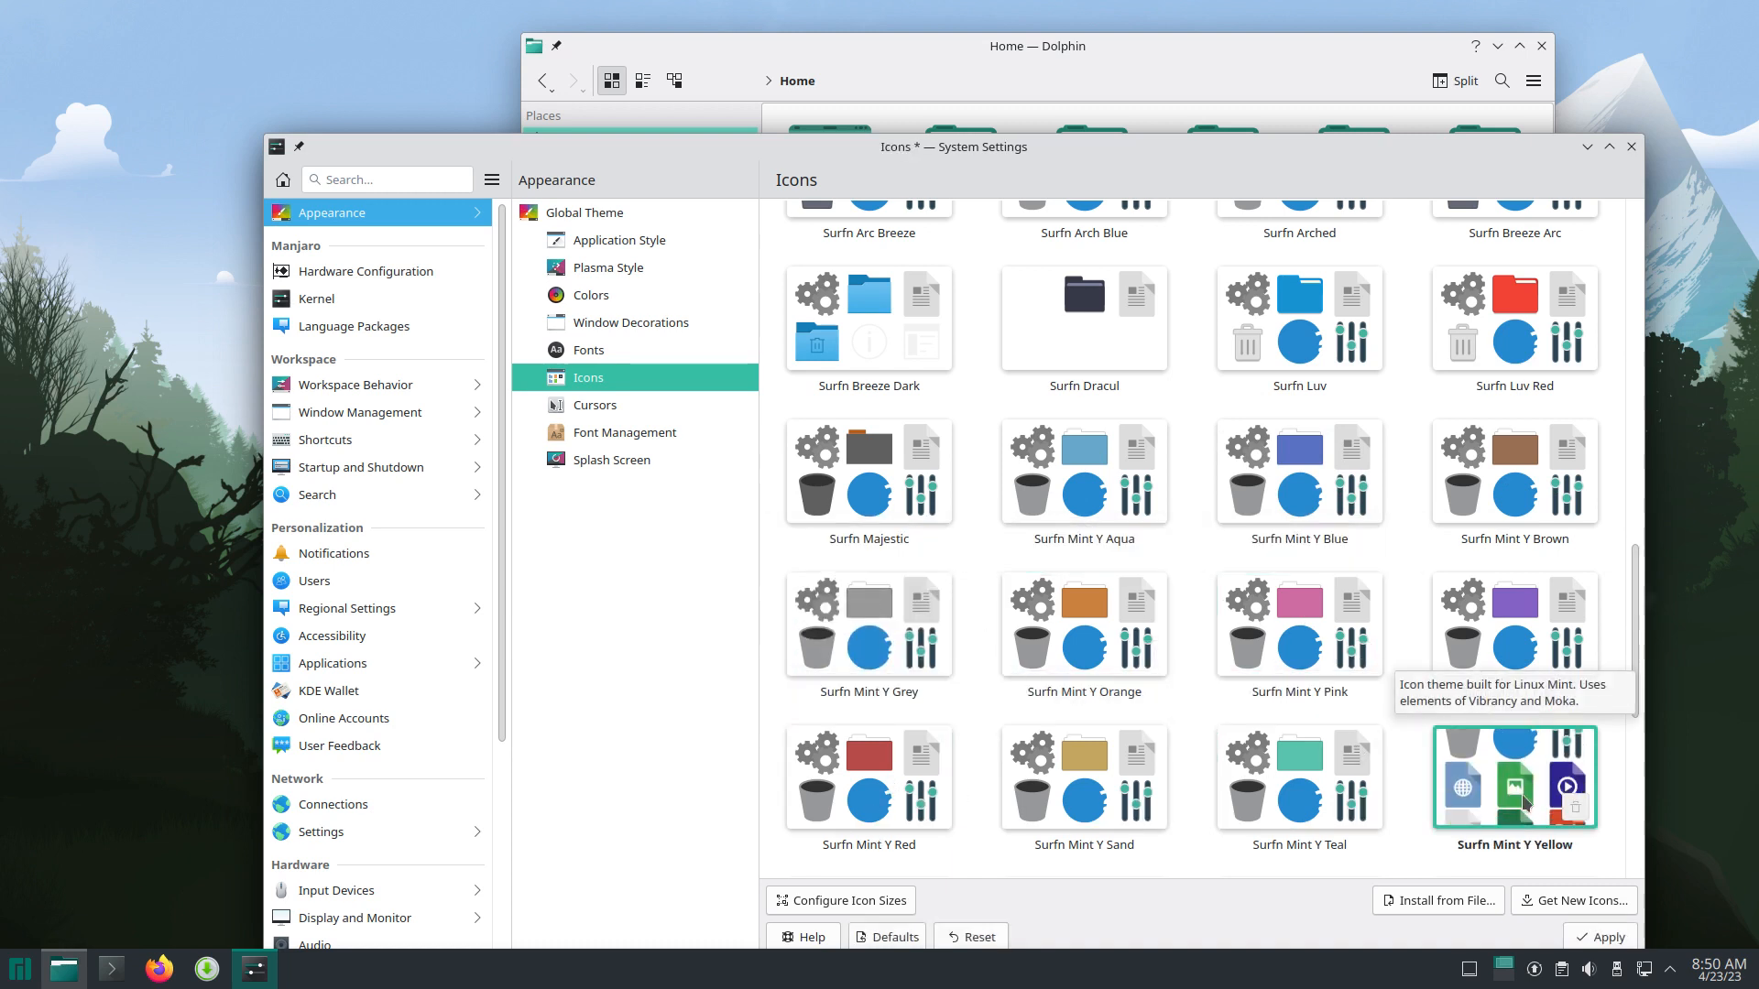
pyautogui.click(1614, 946)
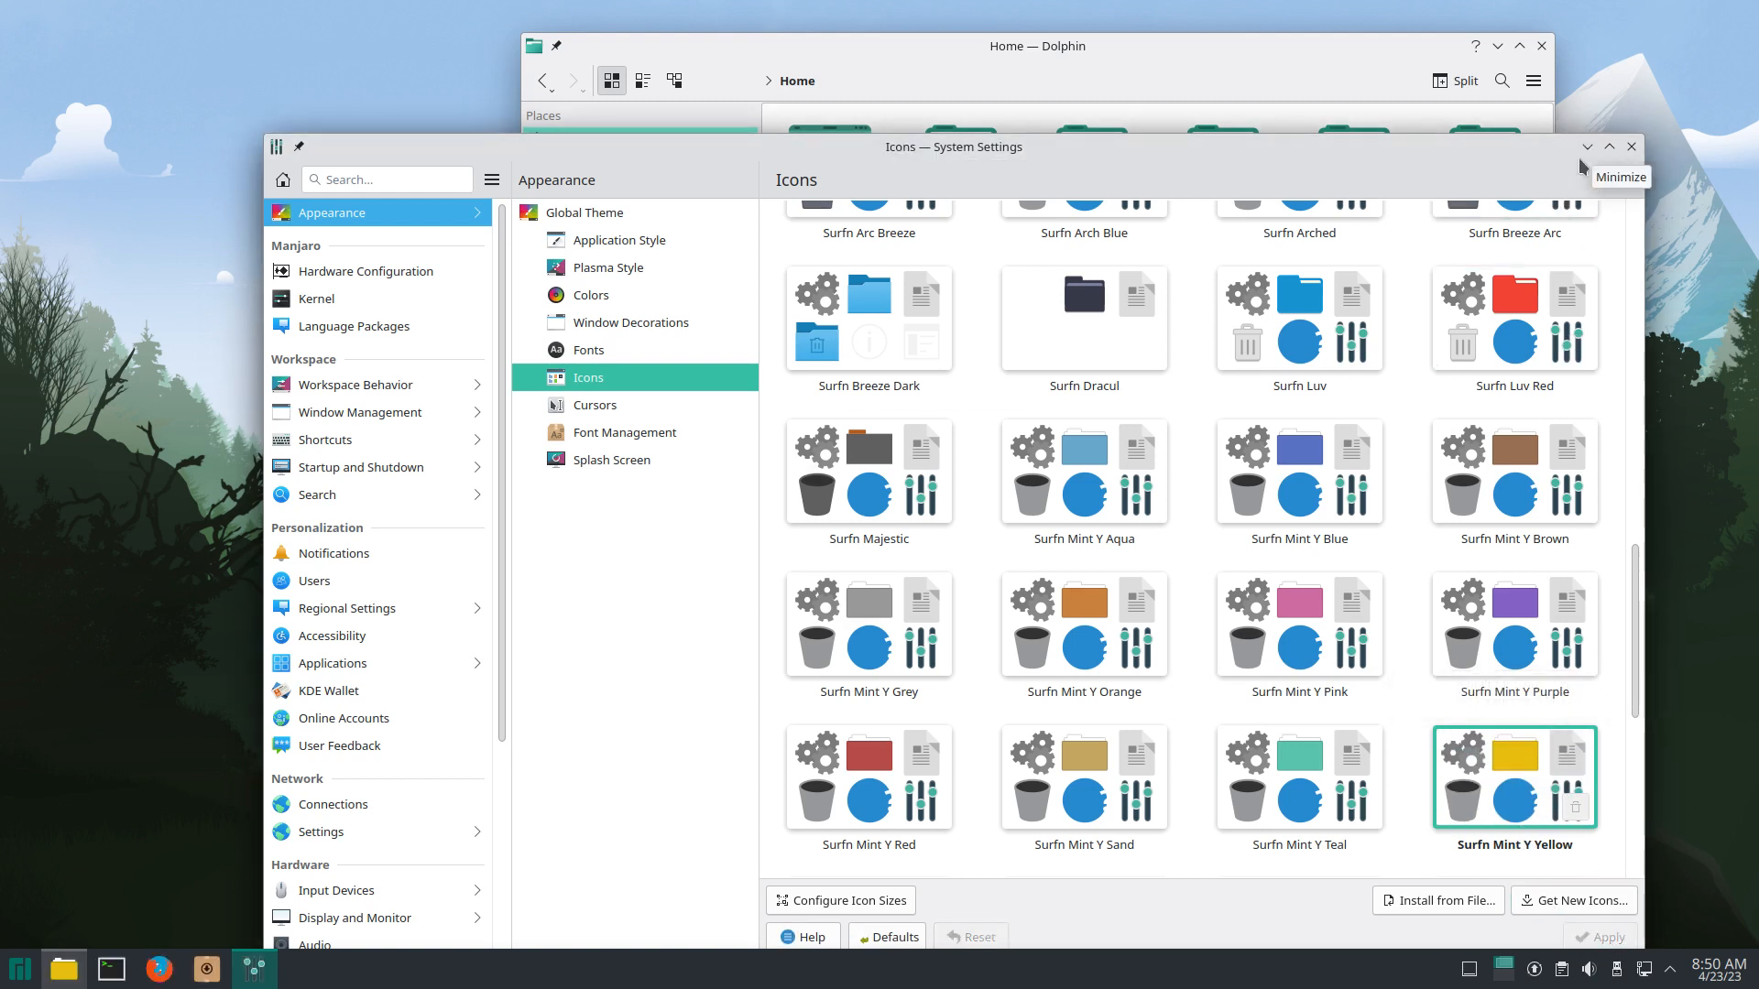
pyautogui.scroll(-2, 1499, 806)
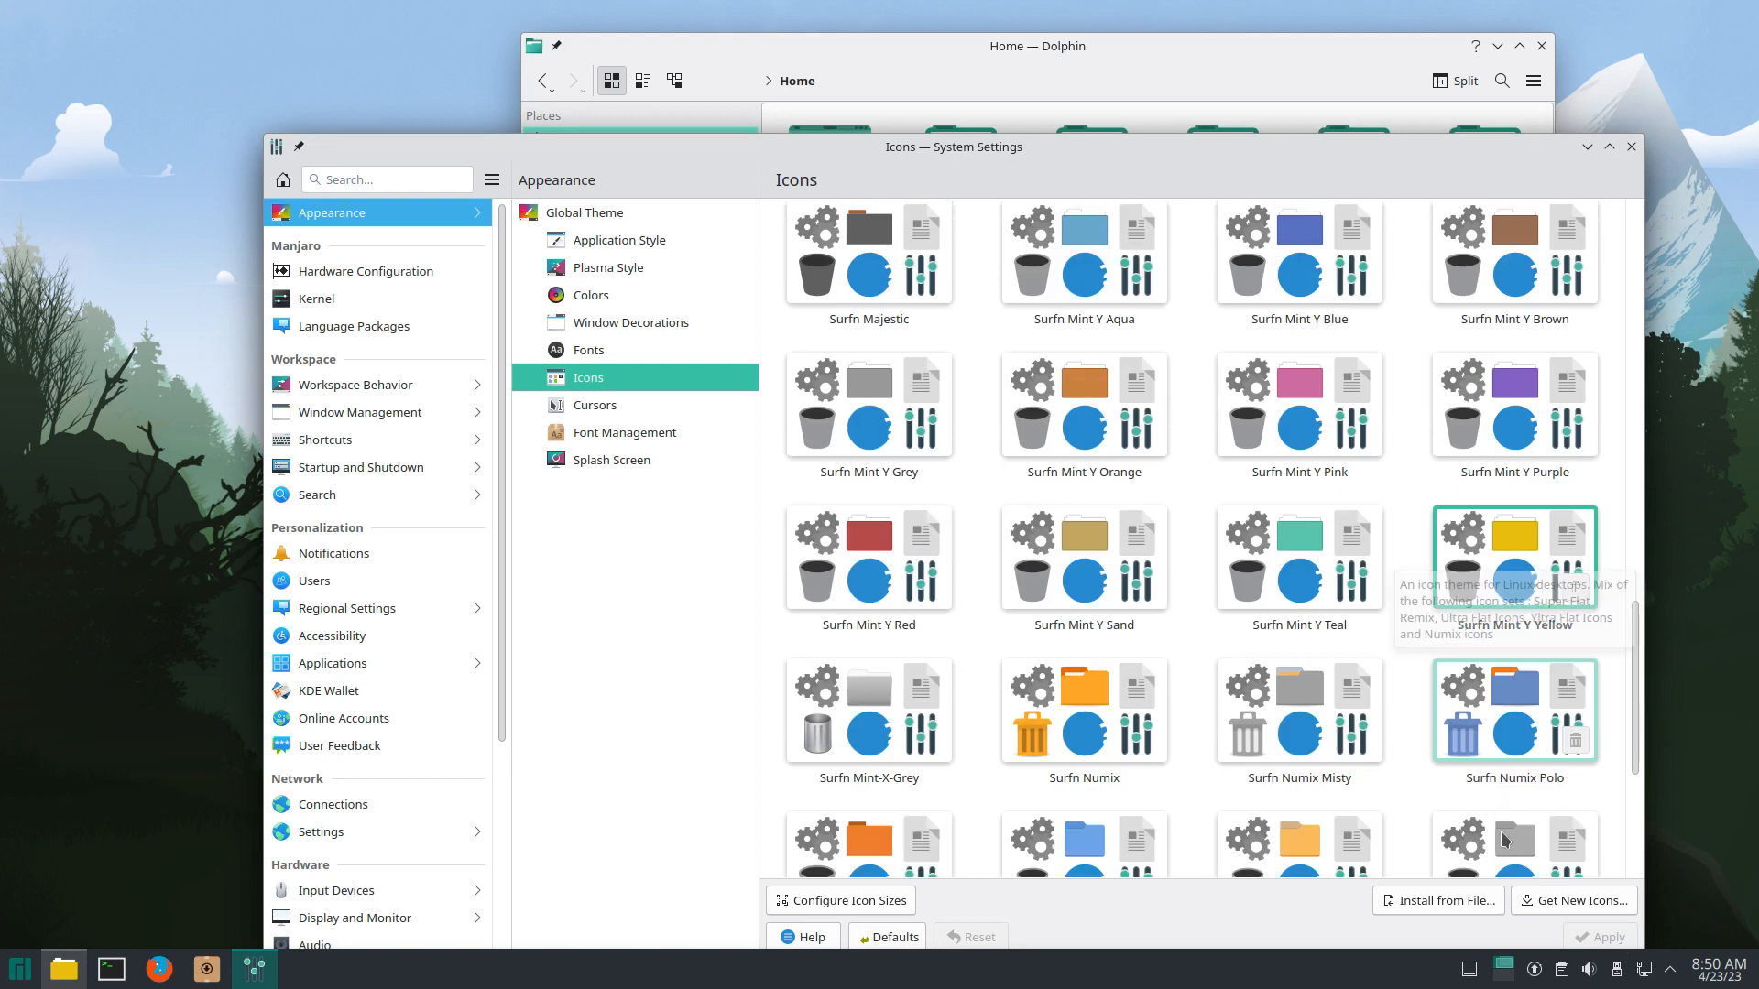
pyautogui.click(1631, 146)
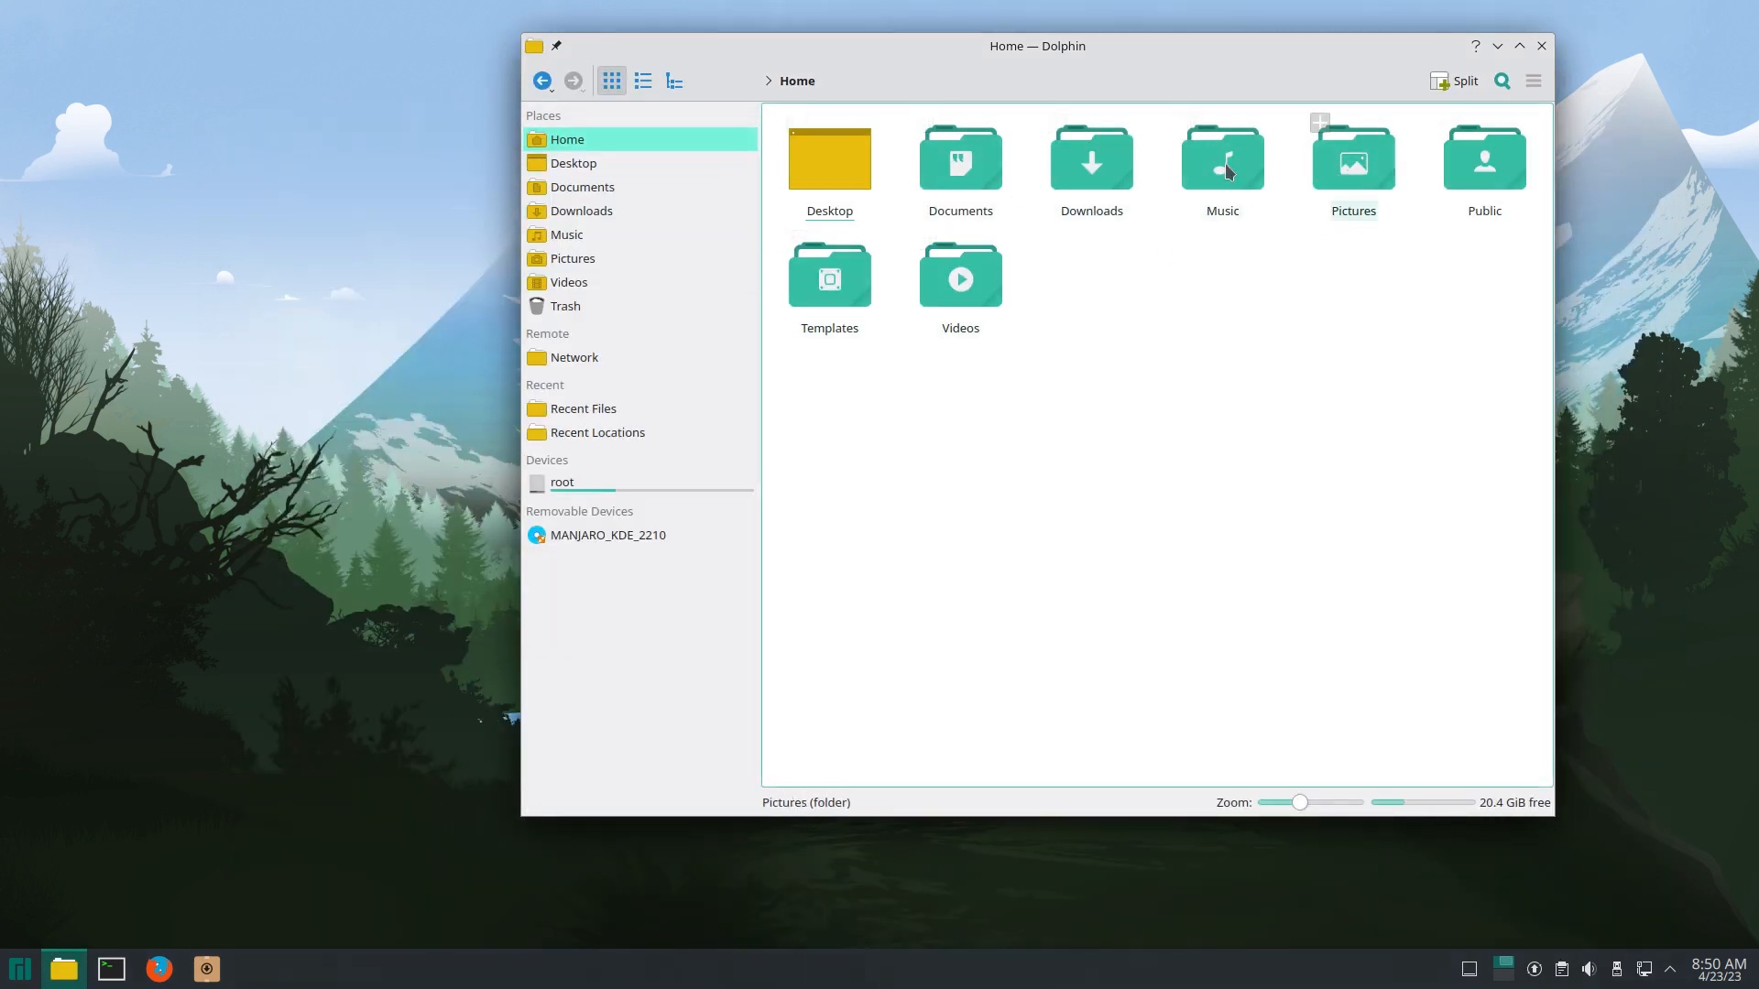
# Step: Close Dolphin, log out from the launcher's session options, and log back in with the password
pyautogui.click(1542, 46)
pyautogui.click(17, 969)
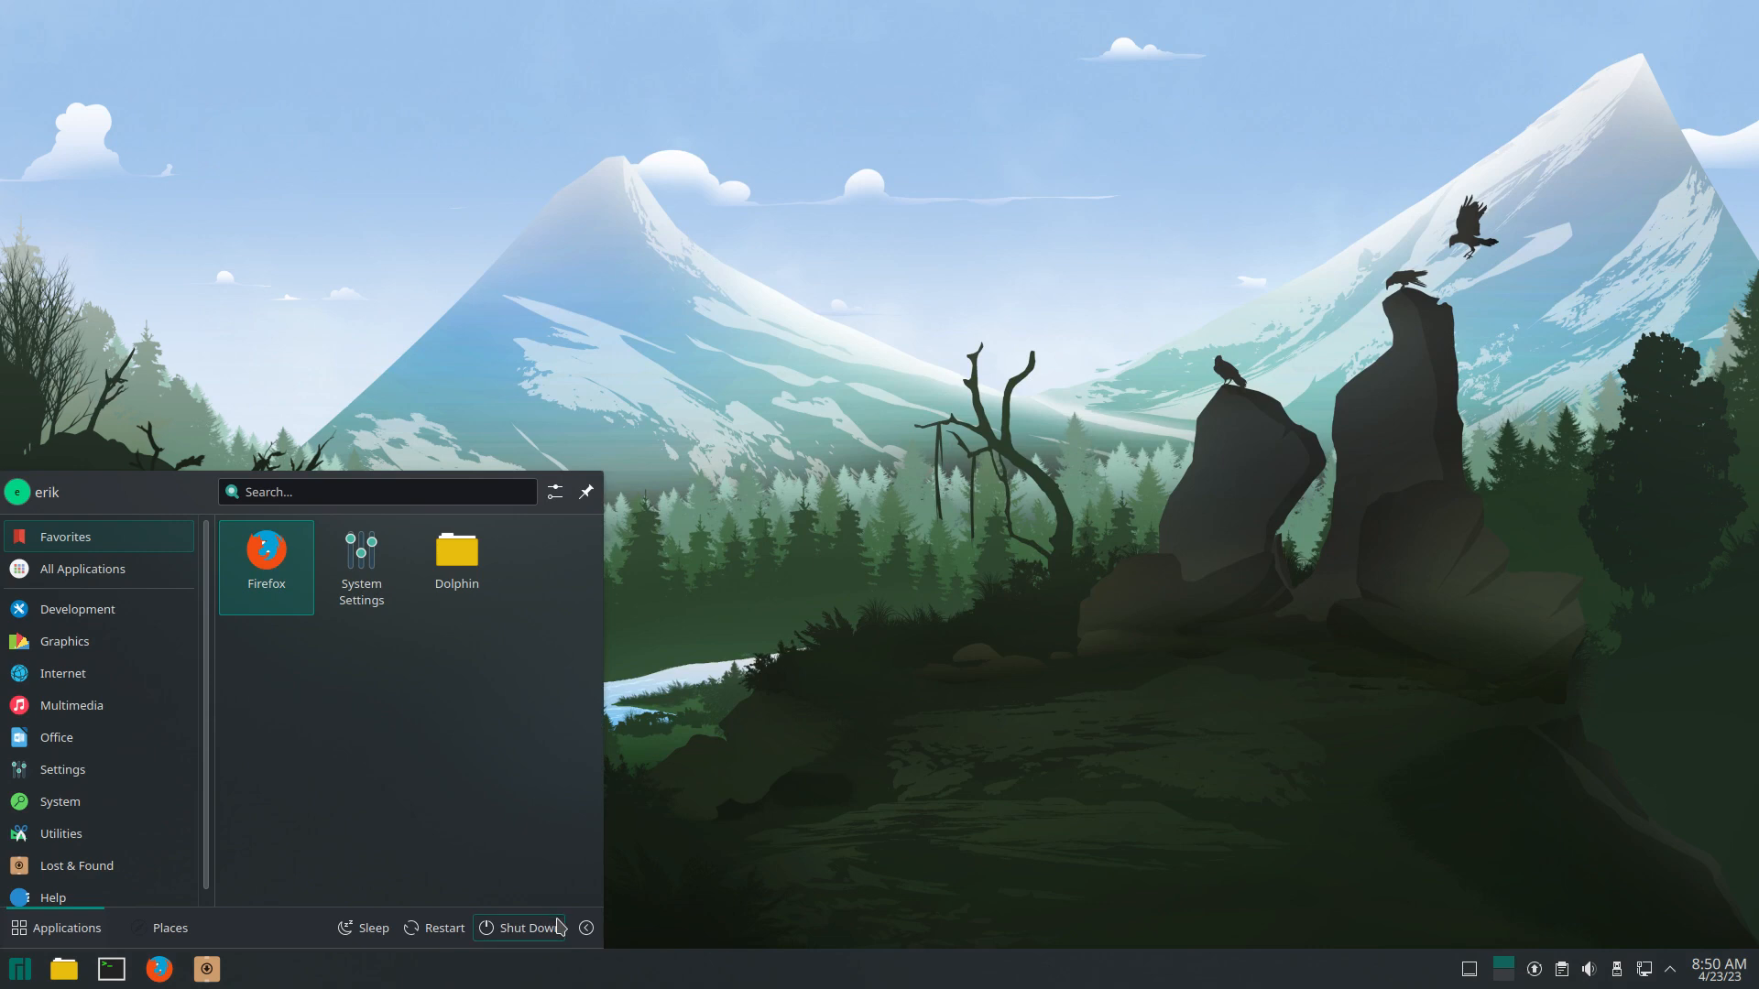
pyautogui.click(586, 928)
pyautogui.click(548, 851)
pyautogui.click(1065, 561)
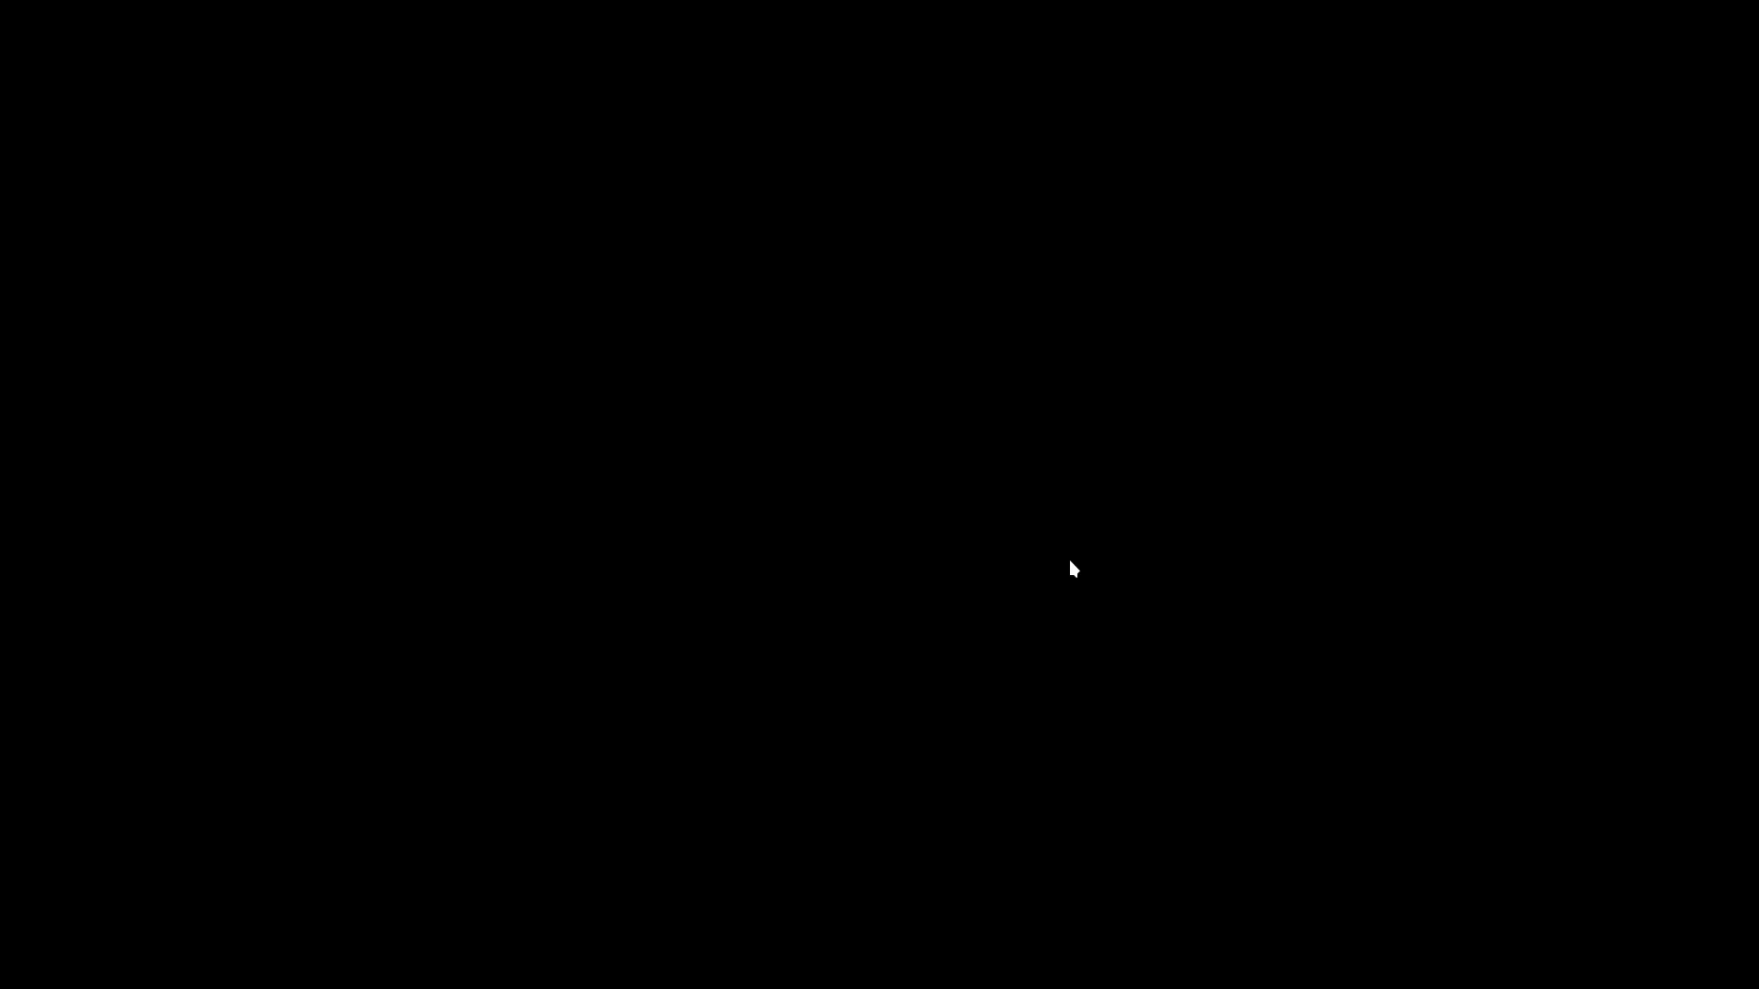
pyautogui.write('••••')
pyautogui.press('Return')
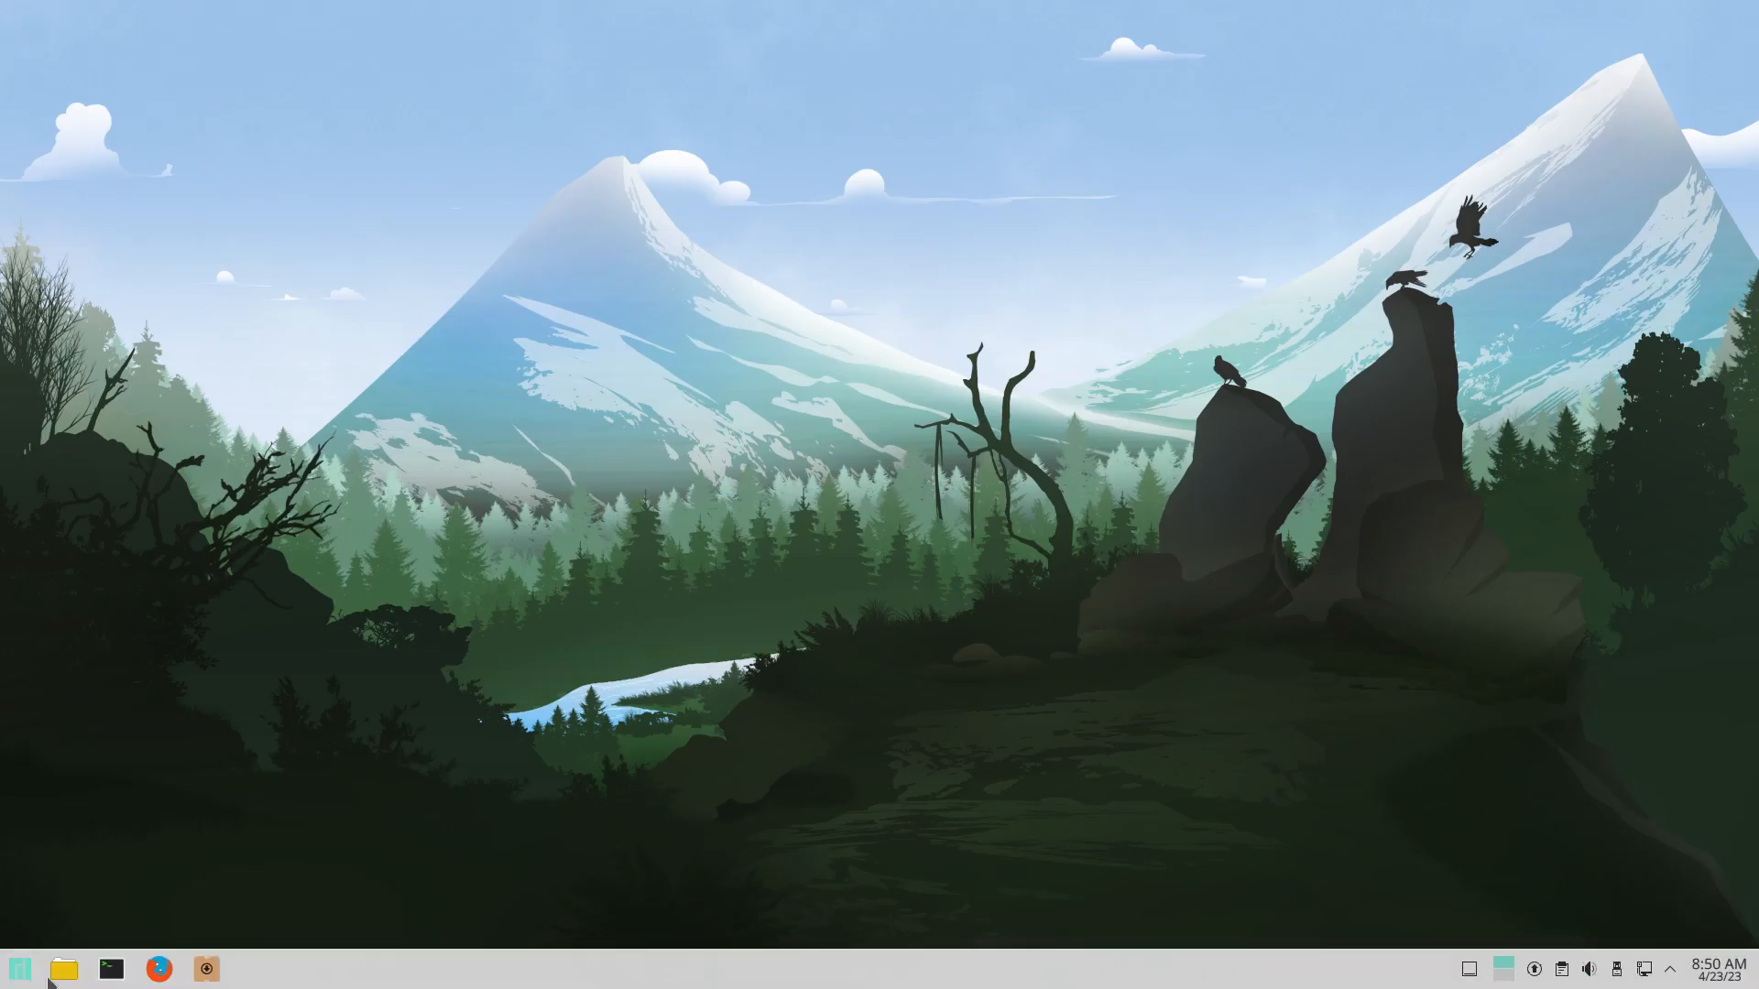
# Step: Open Dolphin on Home, nudge it right, then browse and close the application launcher
pyautogui.click(64, 969)
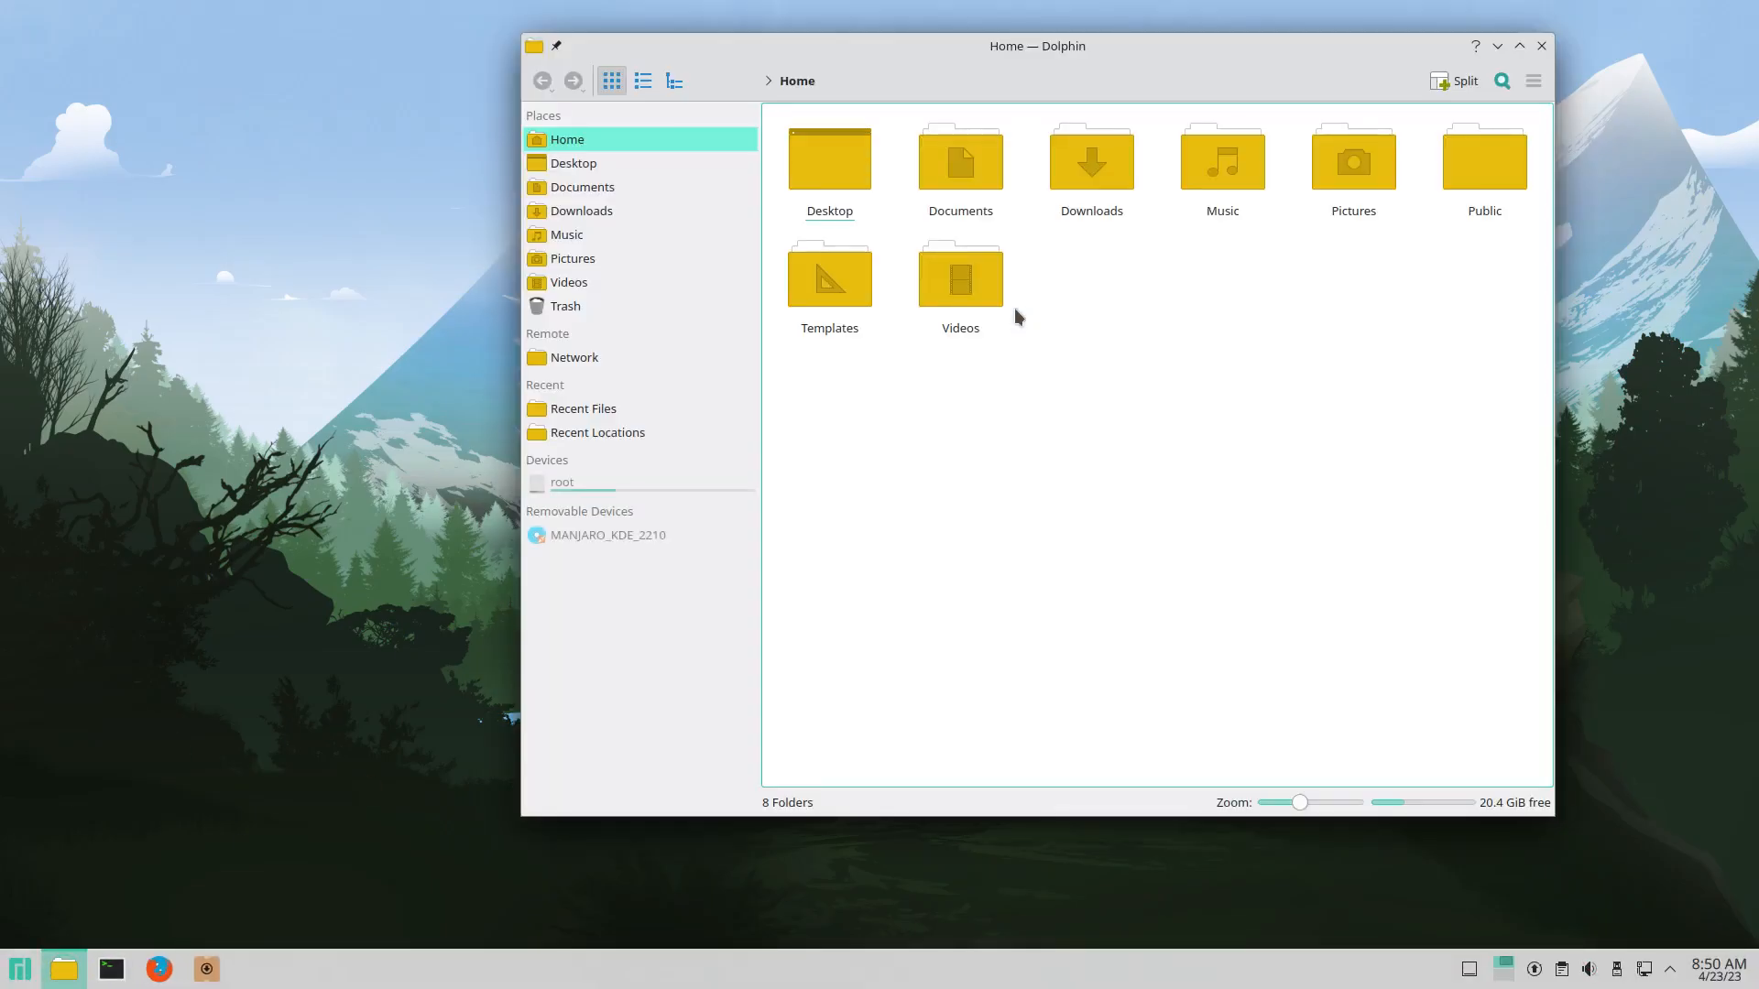
pyautogui.moveTo(1101, 45); pyautogui.dragTo(1146, 48)
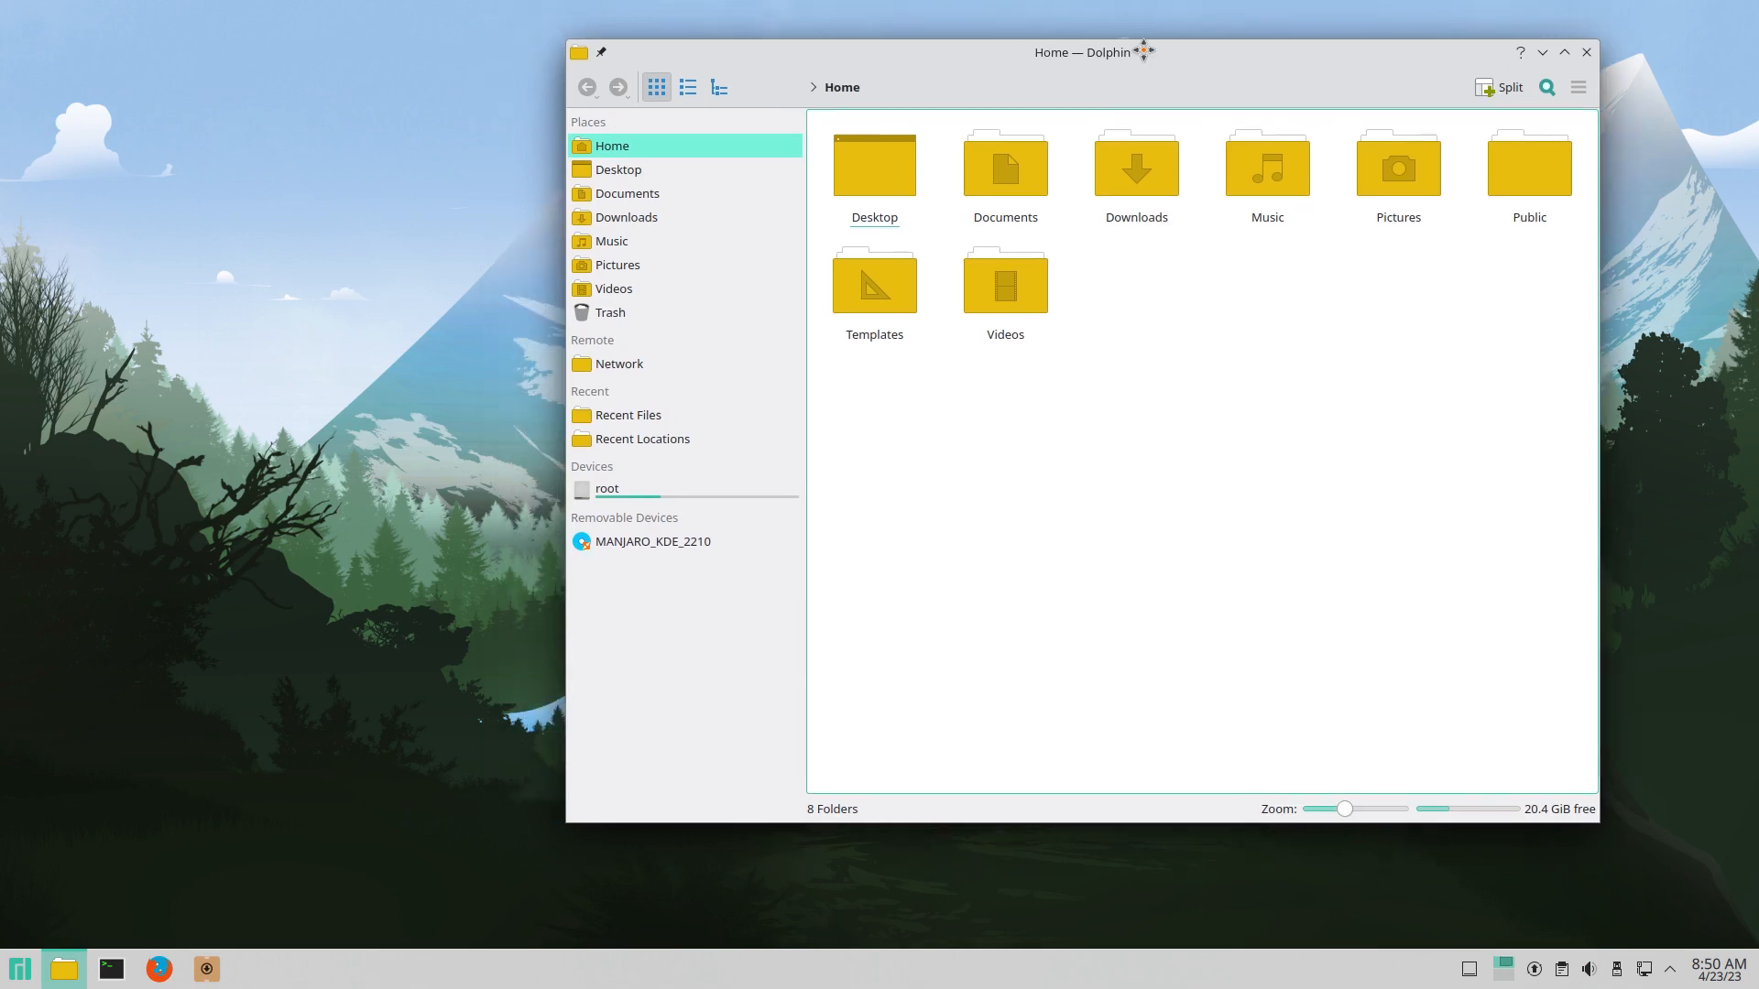
pyautogui.click(18, 969)
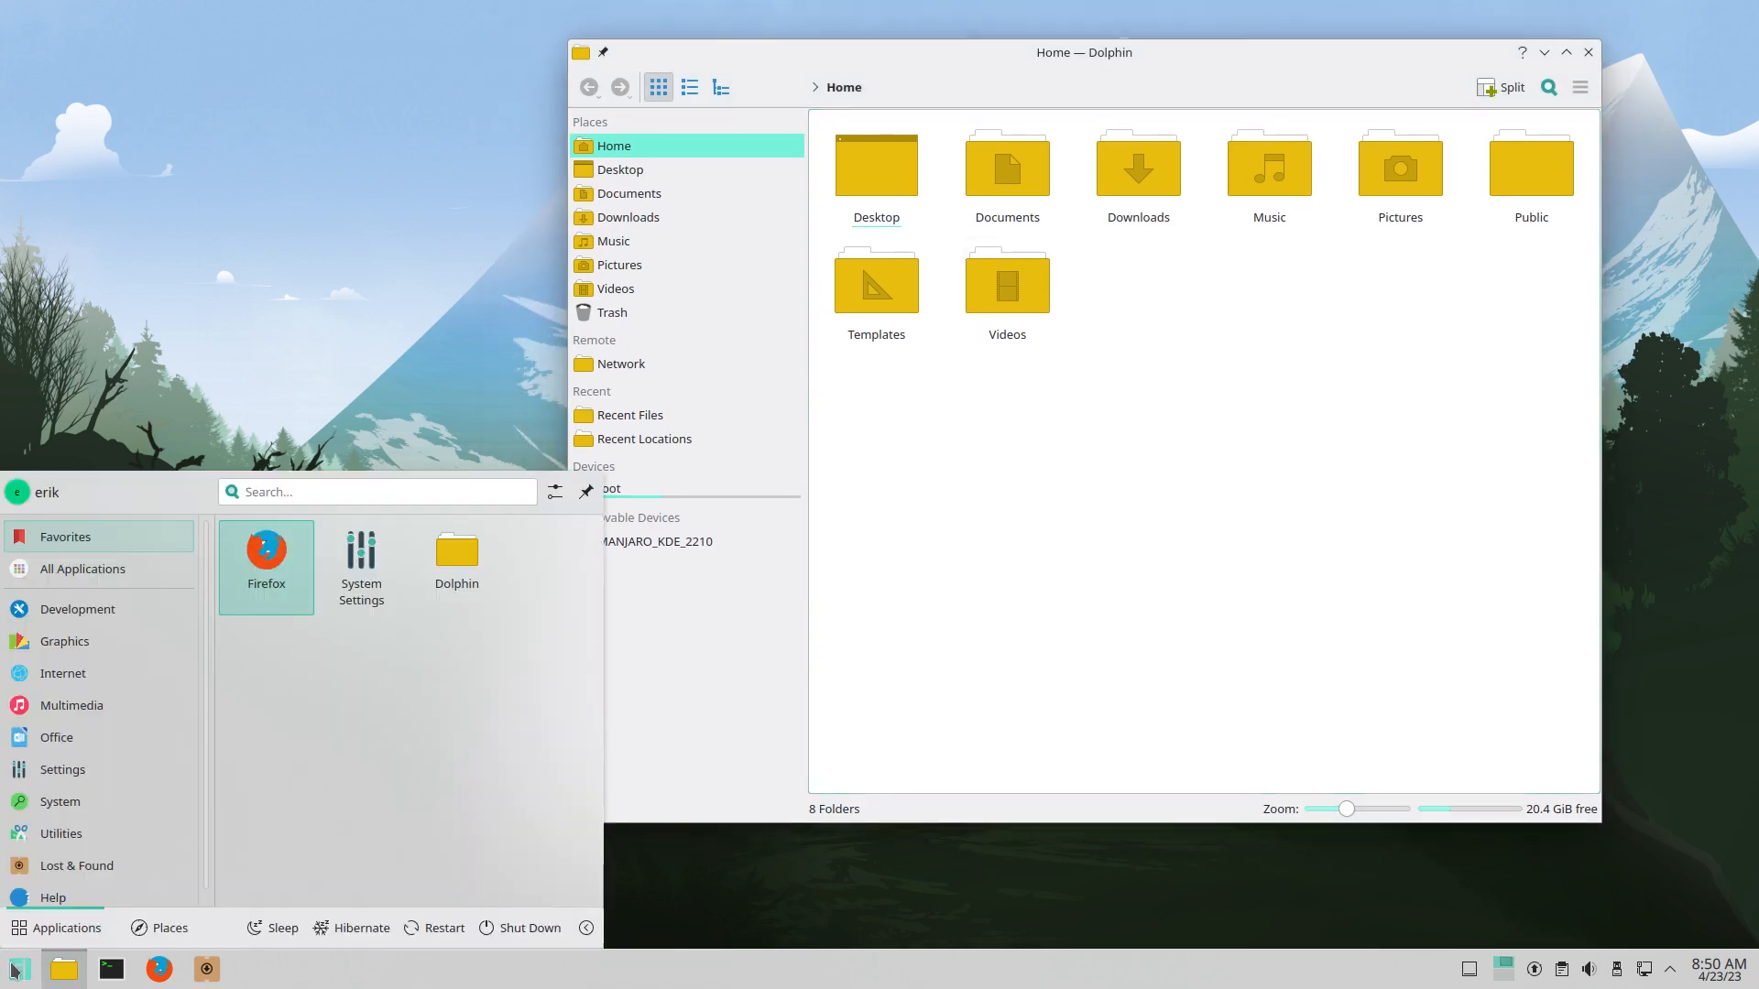
pyautogui.scroll(-1, 118, 813)
pyautogui.moveTo(119, 812)
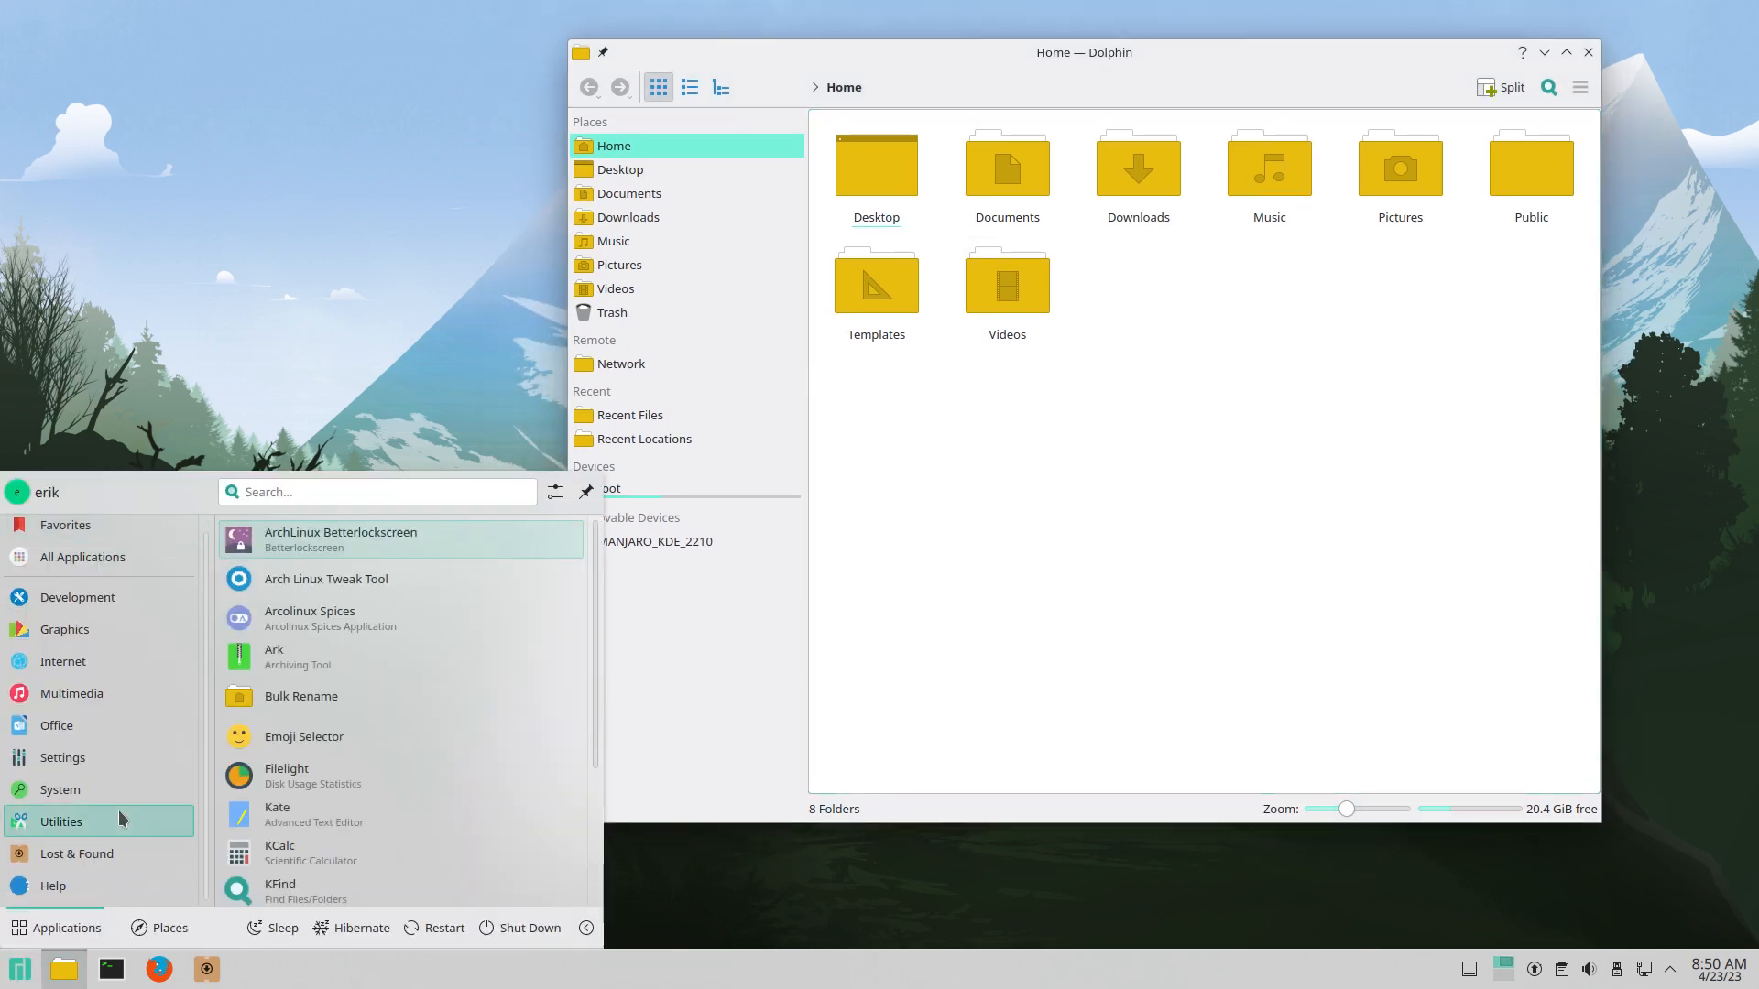
pyautogui.moveTo(127, 572)
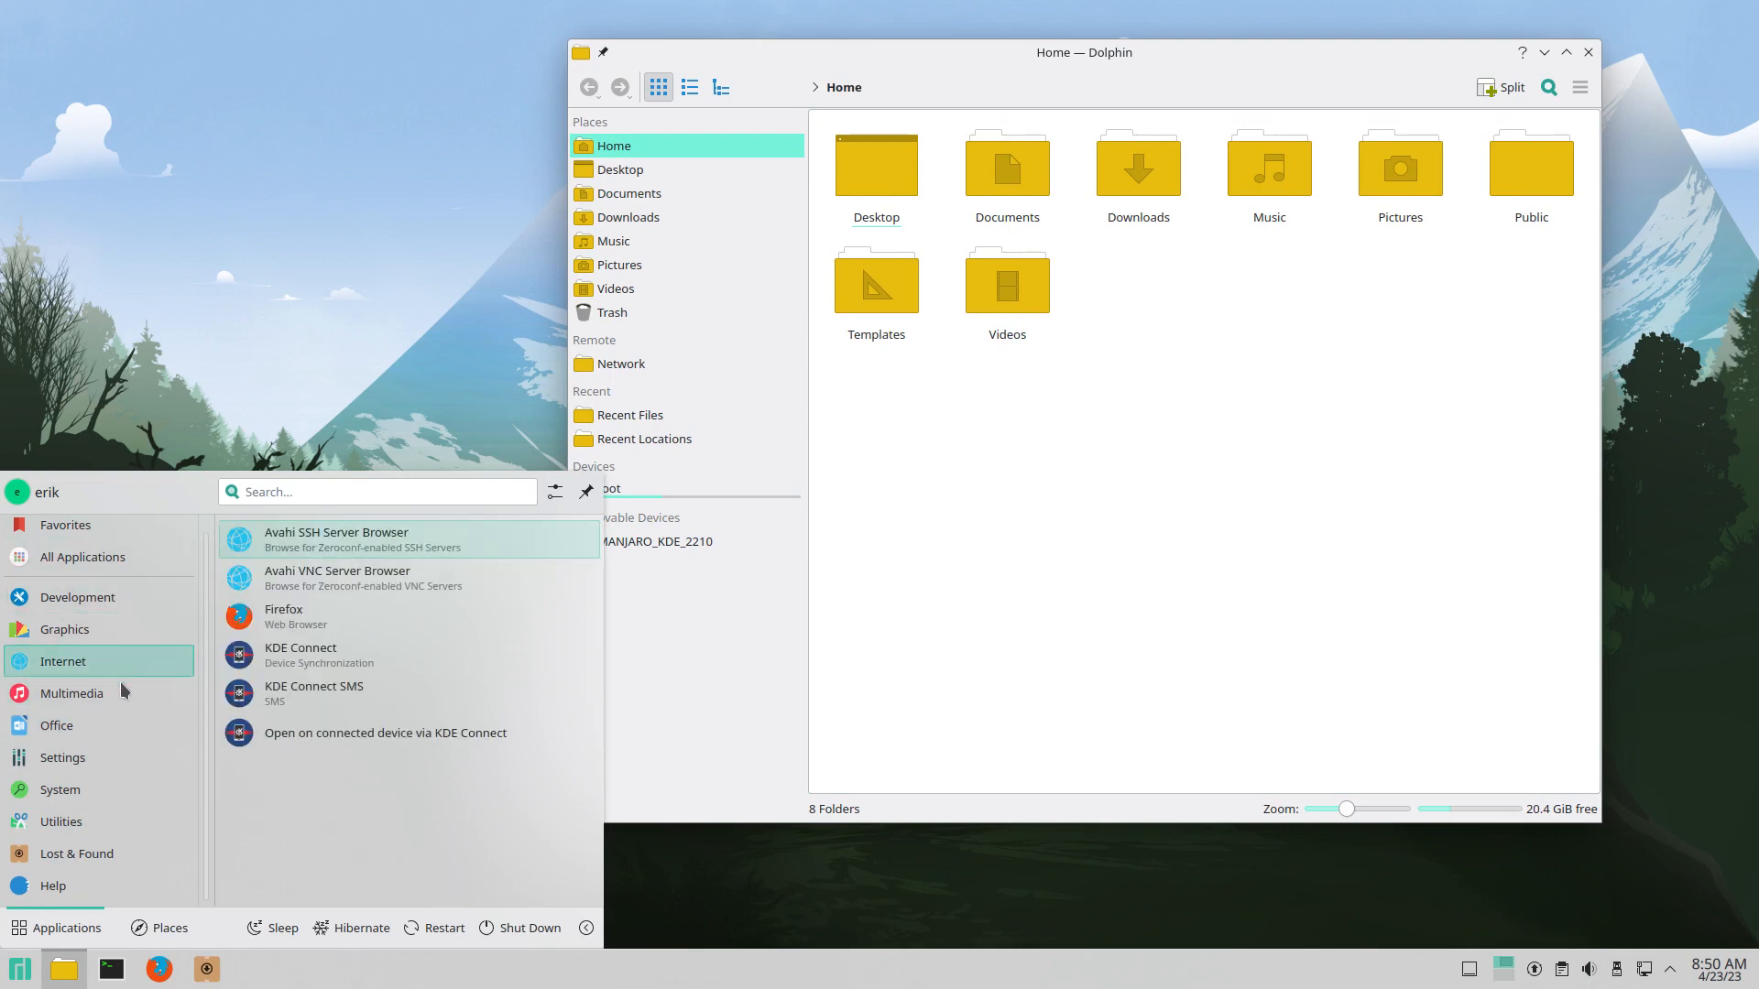
pyautogui.moveTo(109, 755)
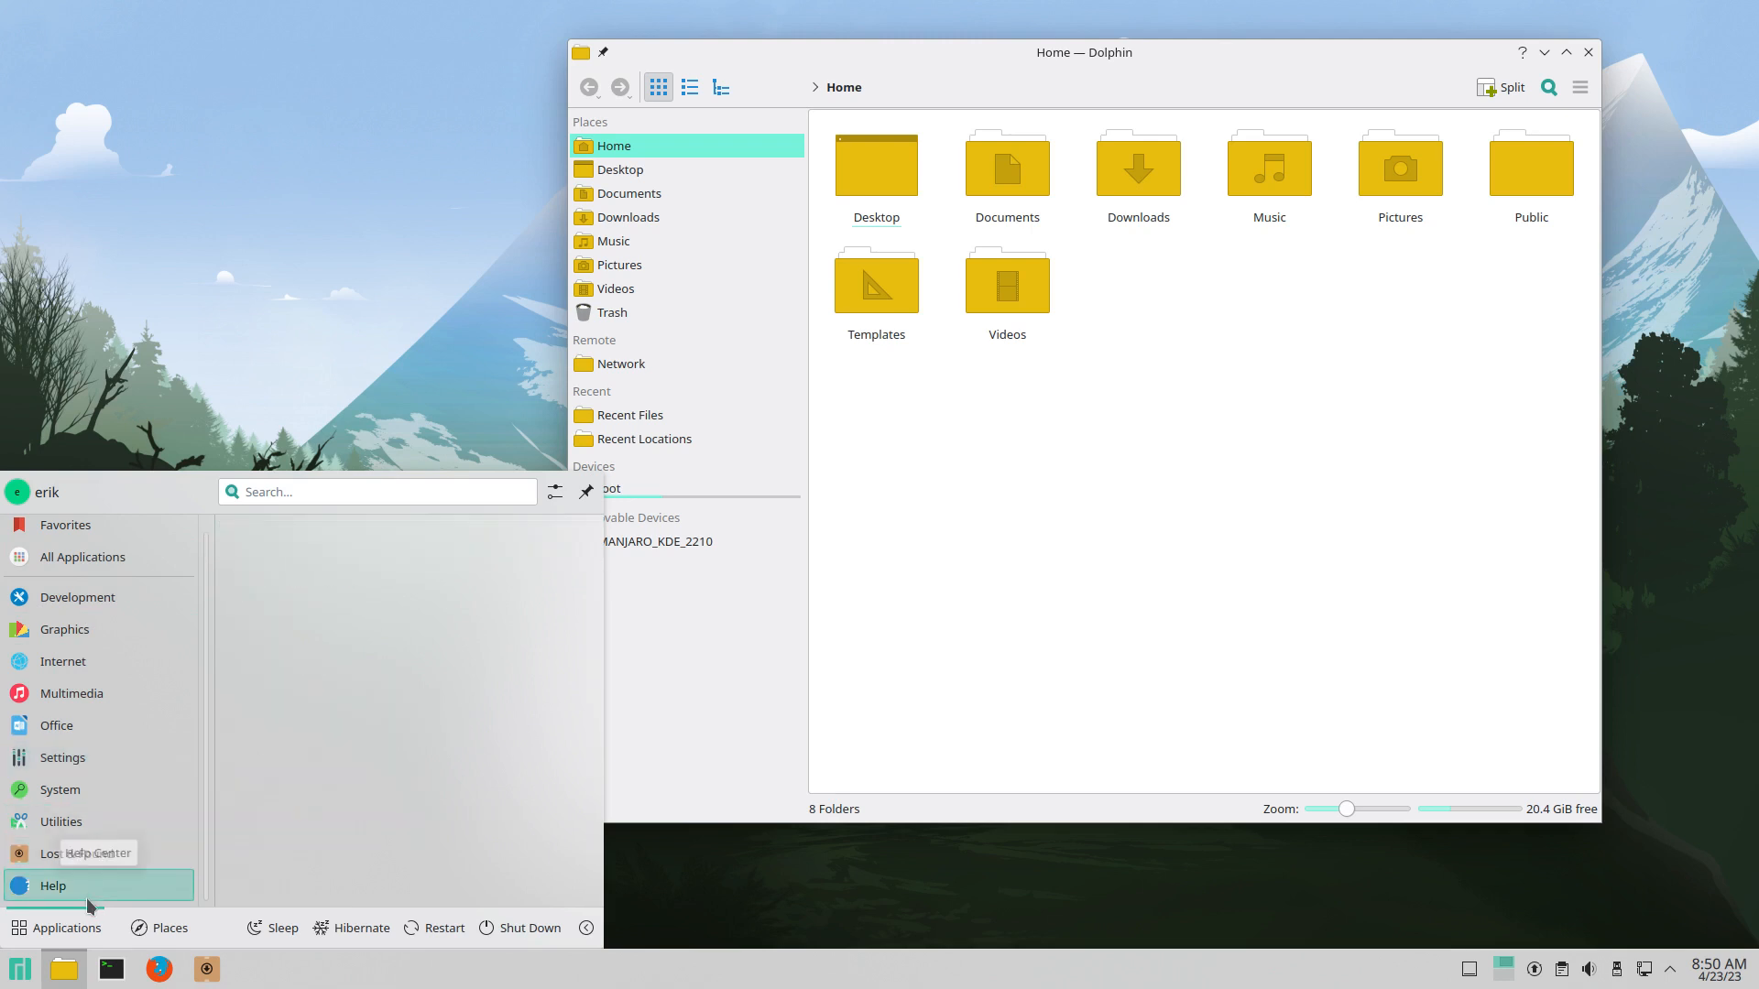
pyautogui.moveTo(91, 853)
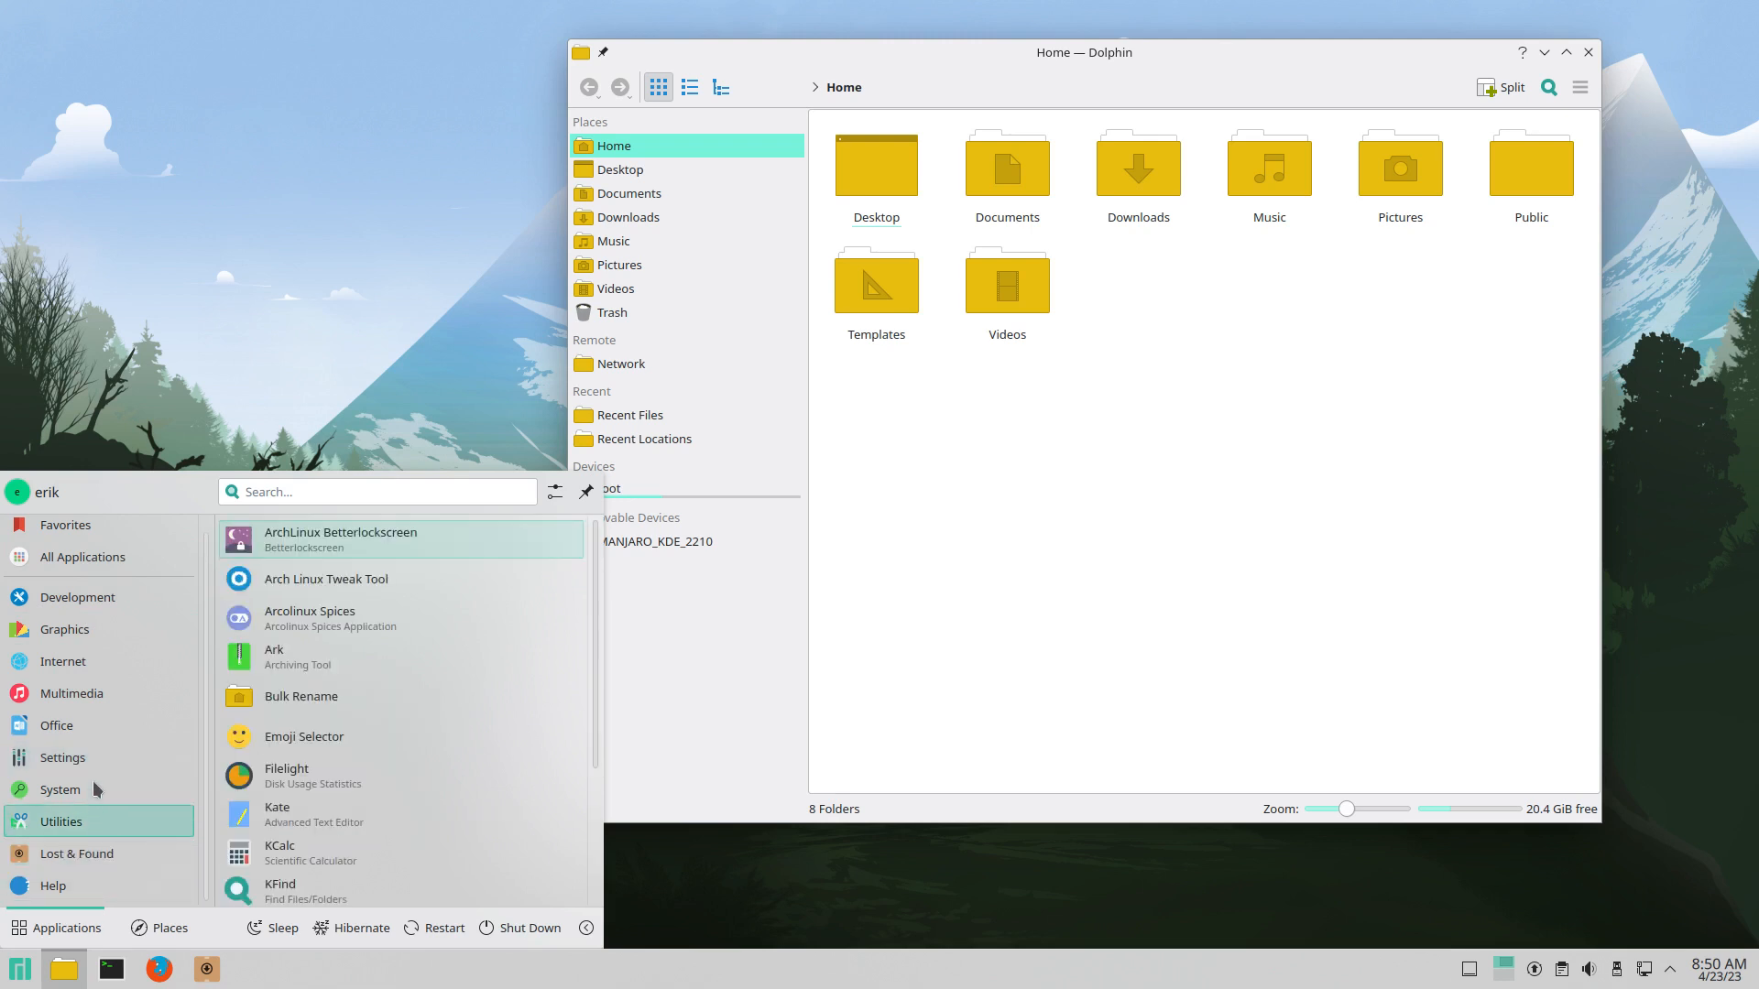
pyautogui.moveTo(107, 685)
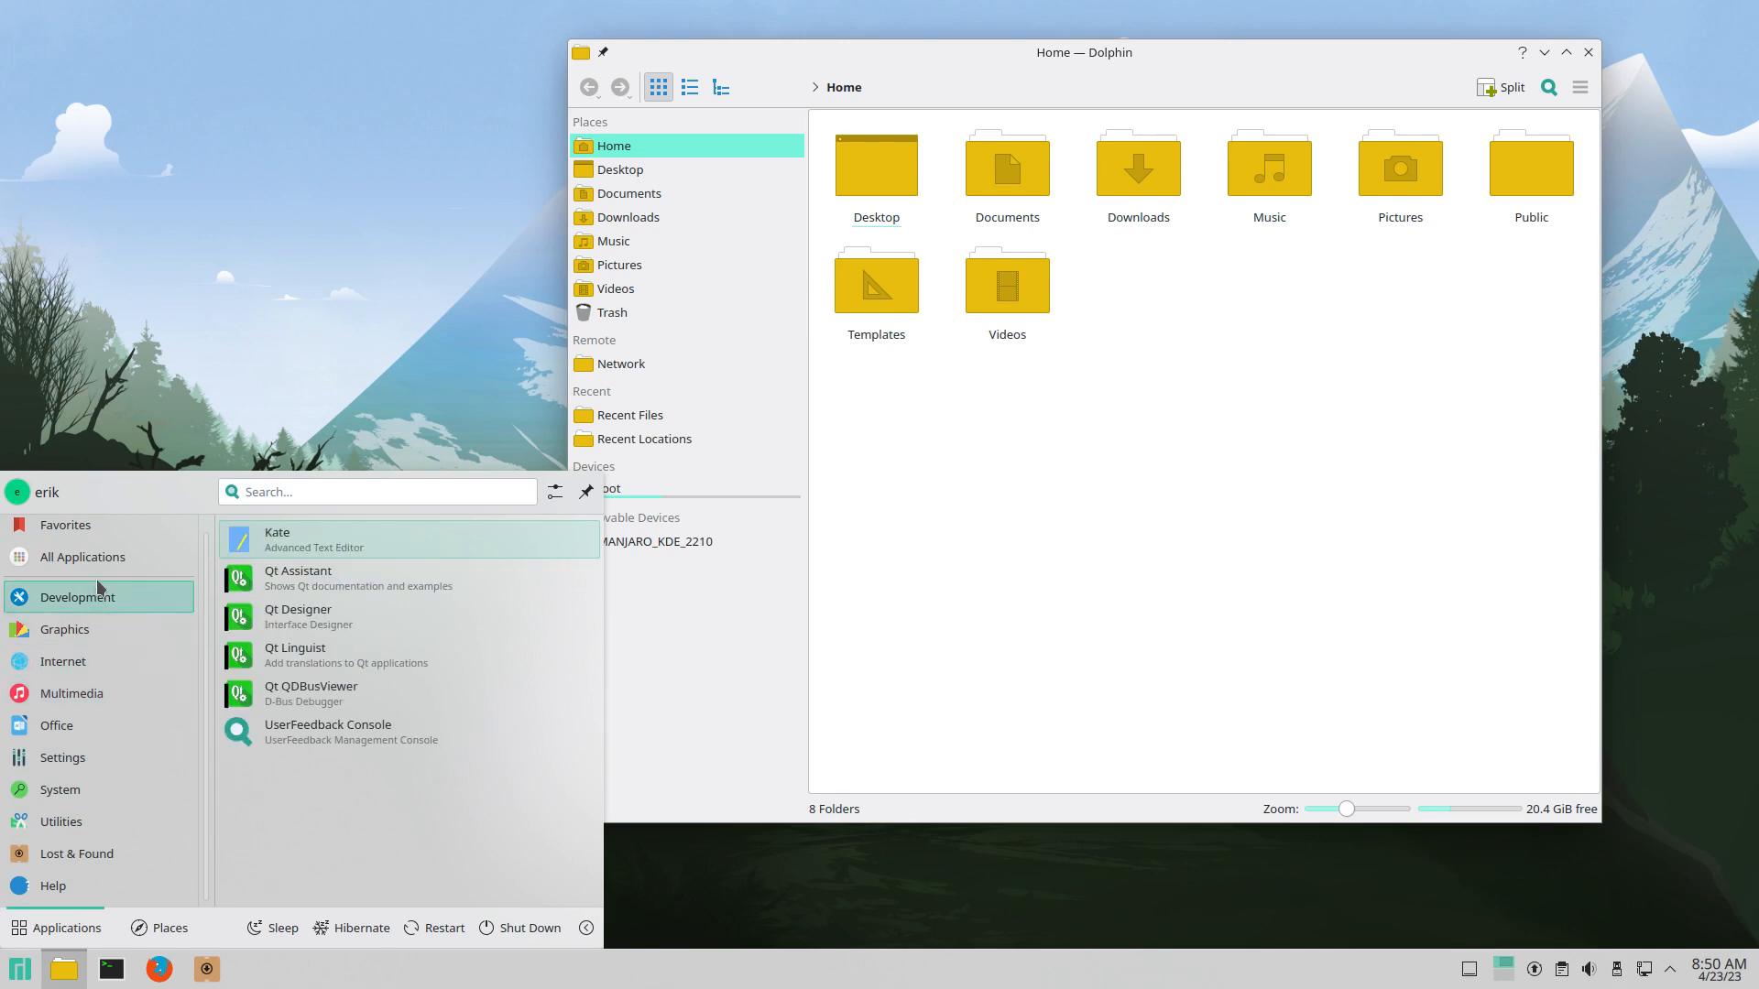
pyautogui.click(254, 291)
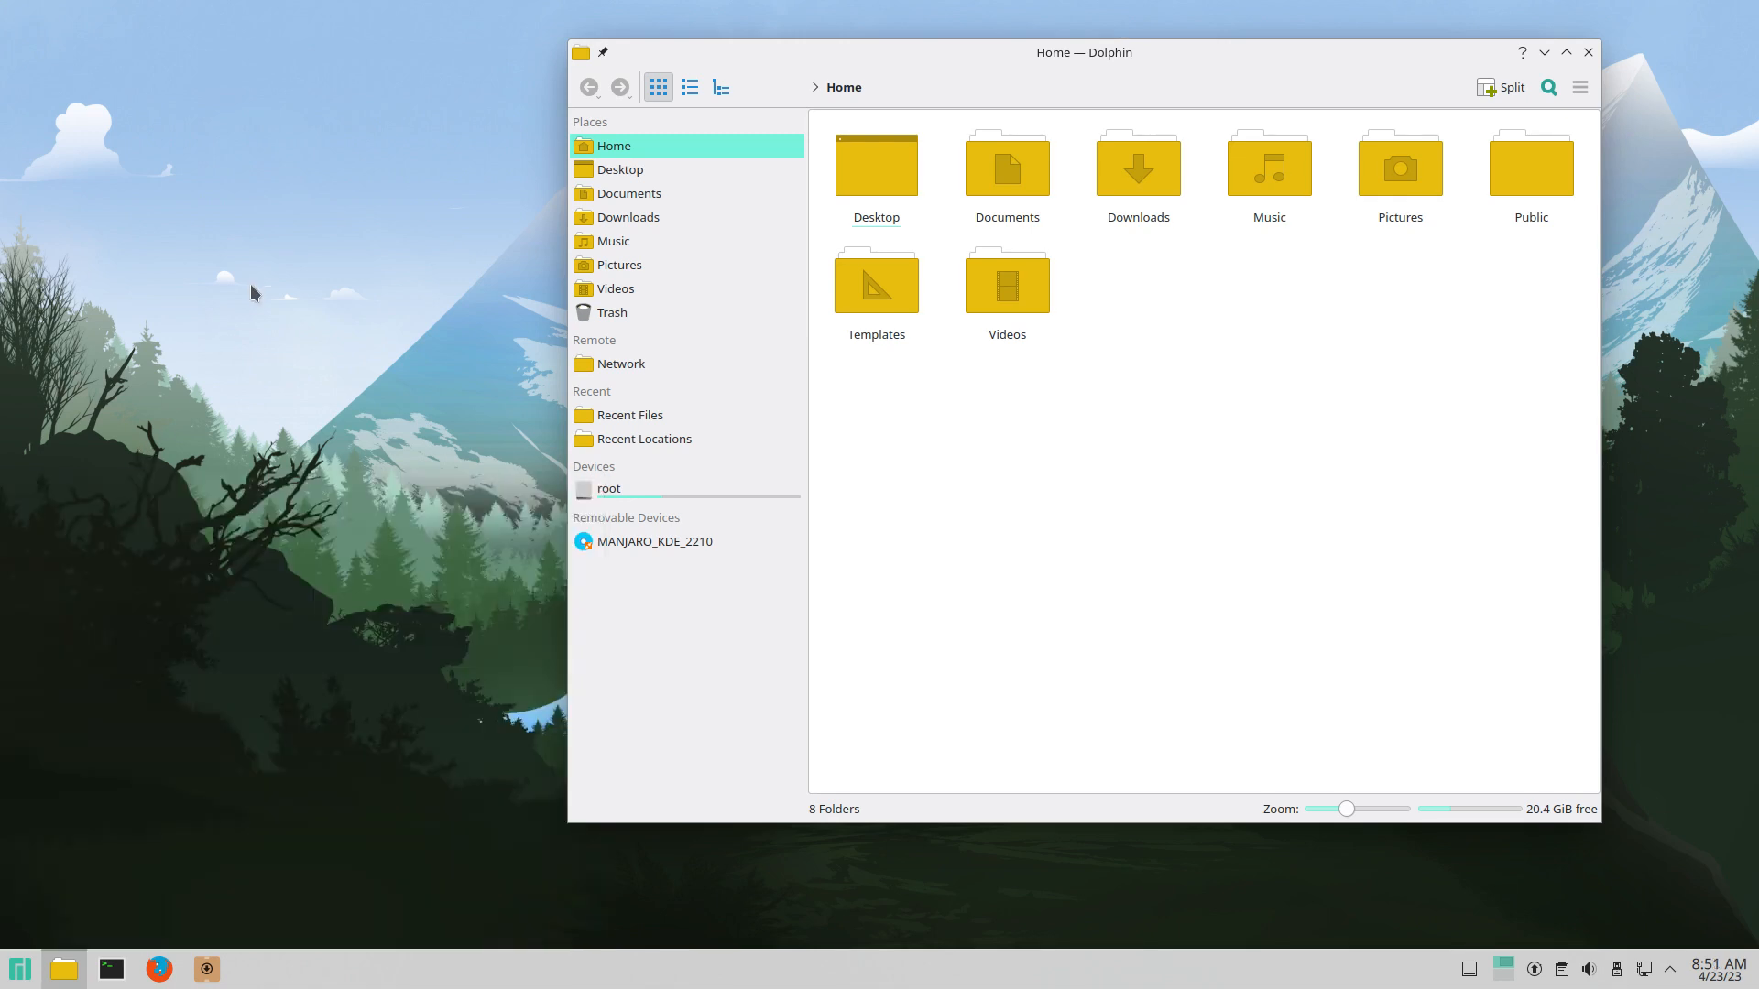
# Step: Close Dolphin and reopen it from the taskbar to show the yellow-icon Home folders
pyautogui.click(997, 633)
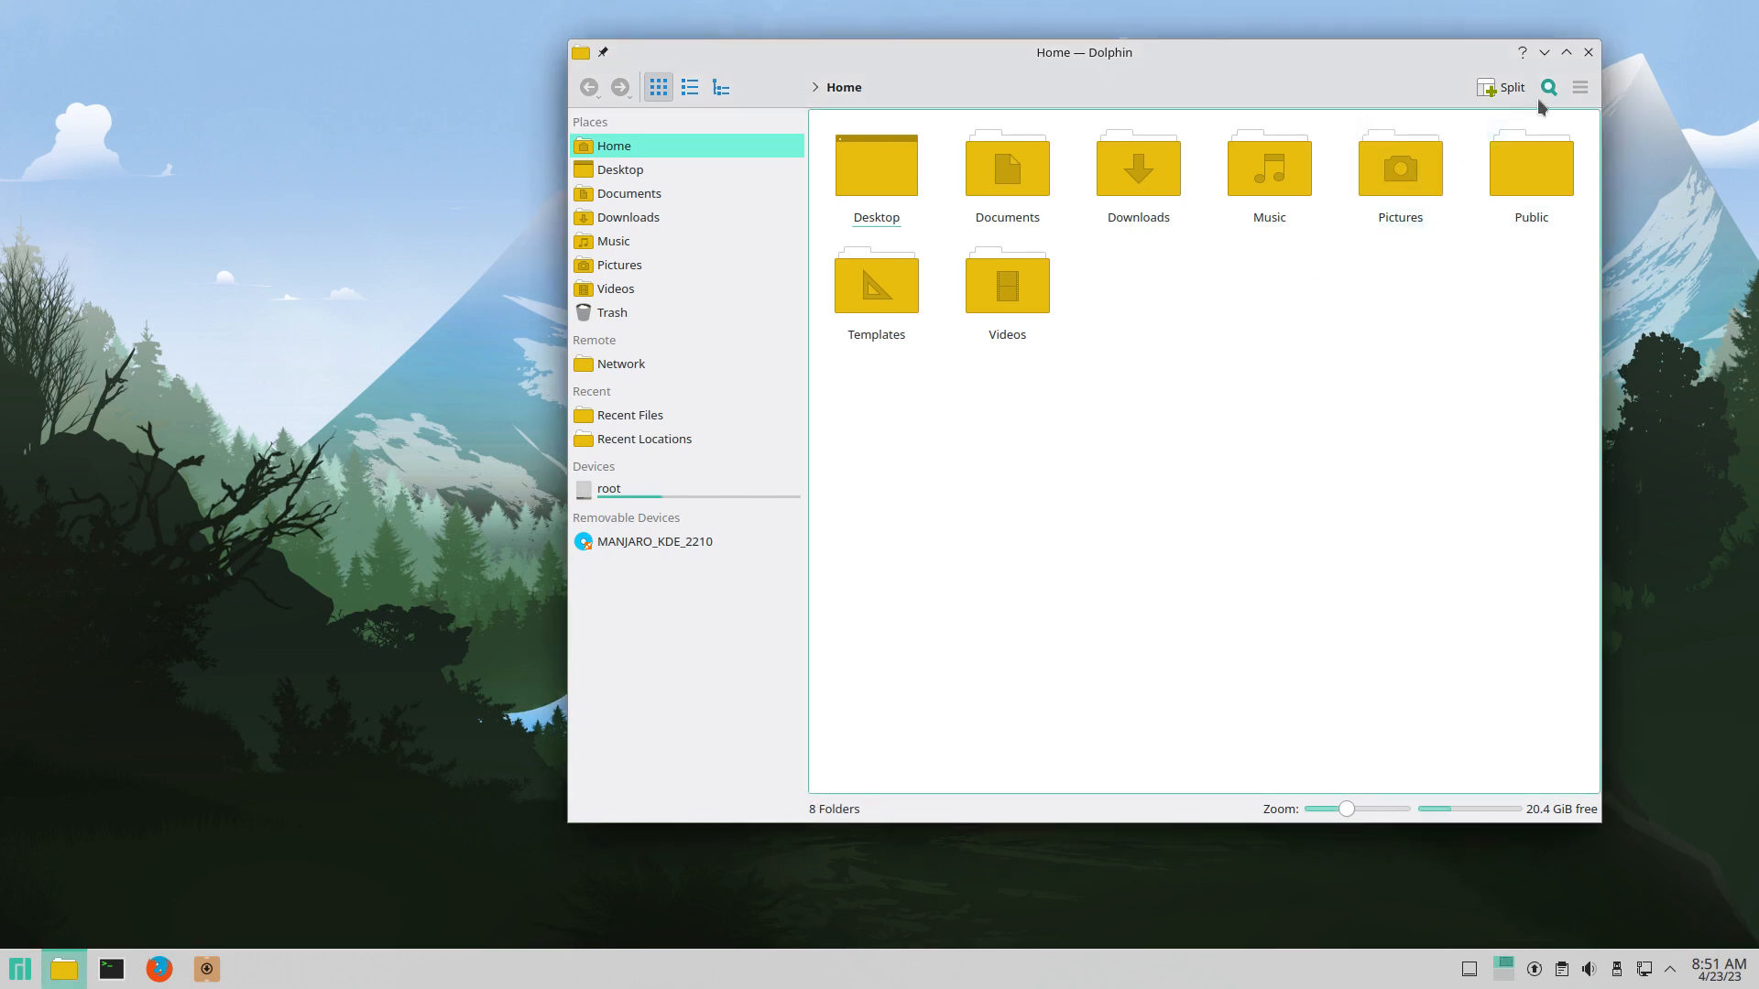
pyautogui.click(1588, 53)
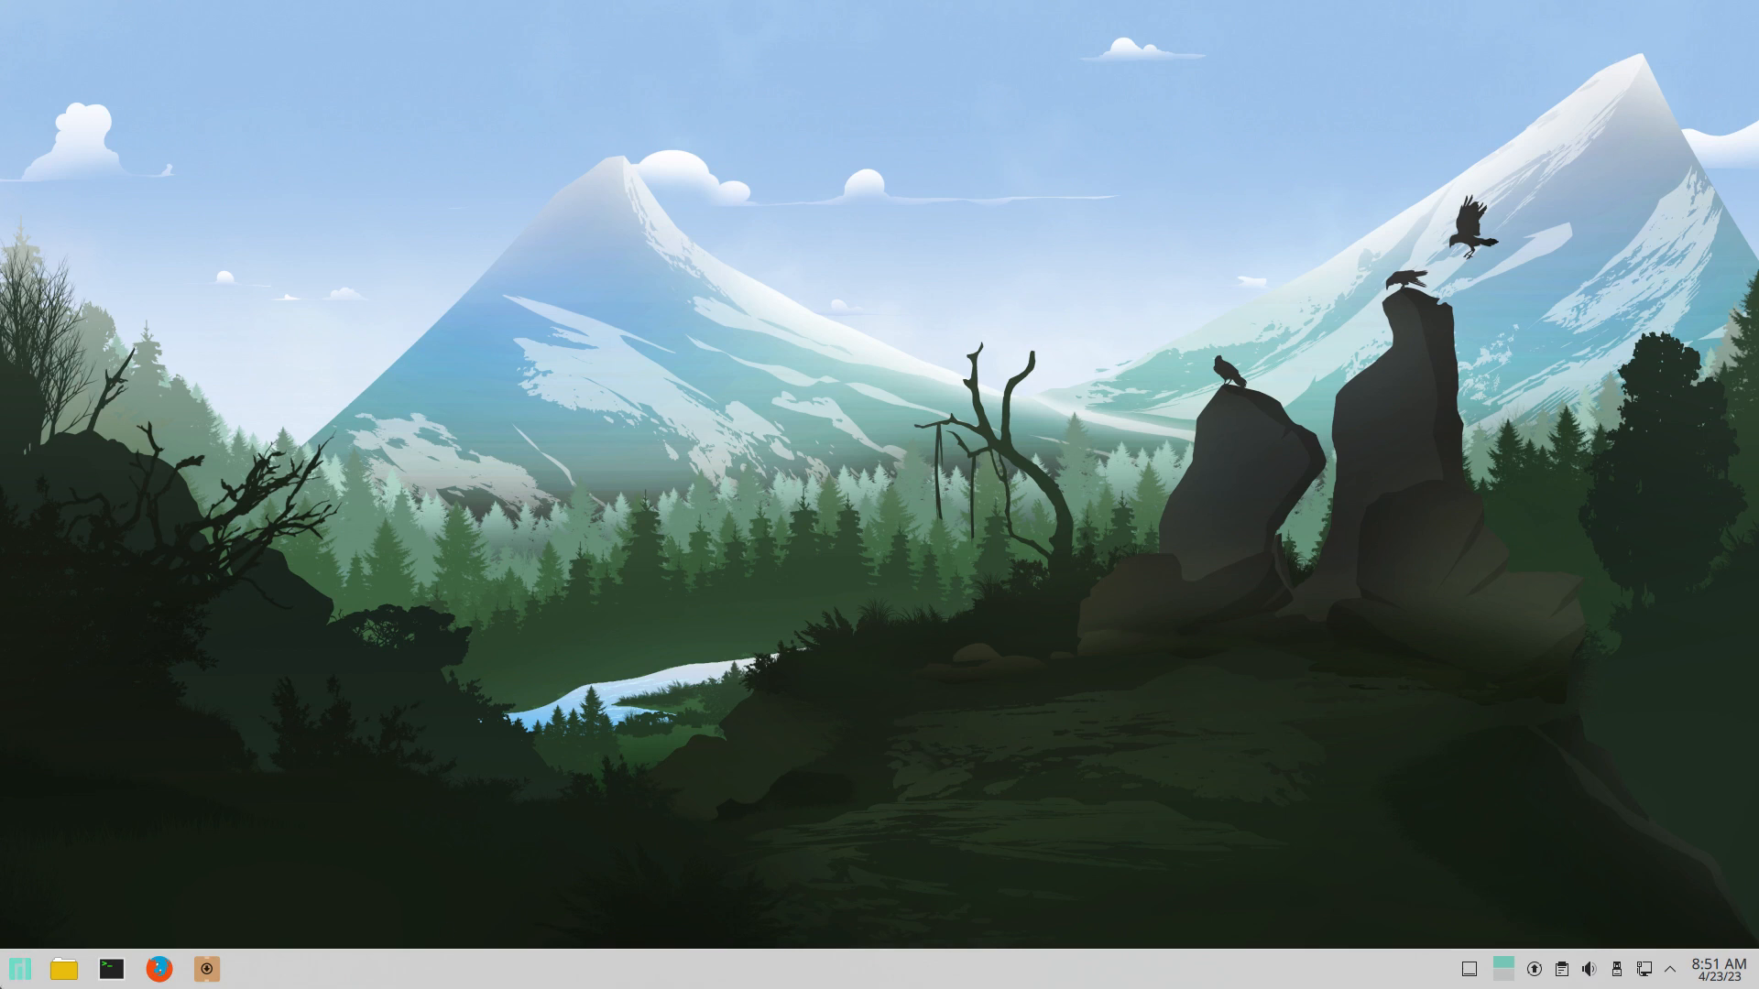
pyautogui.click(64, 969)
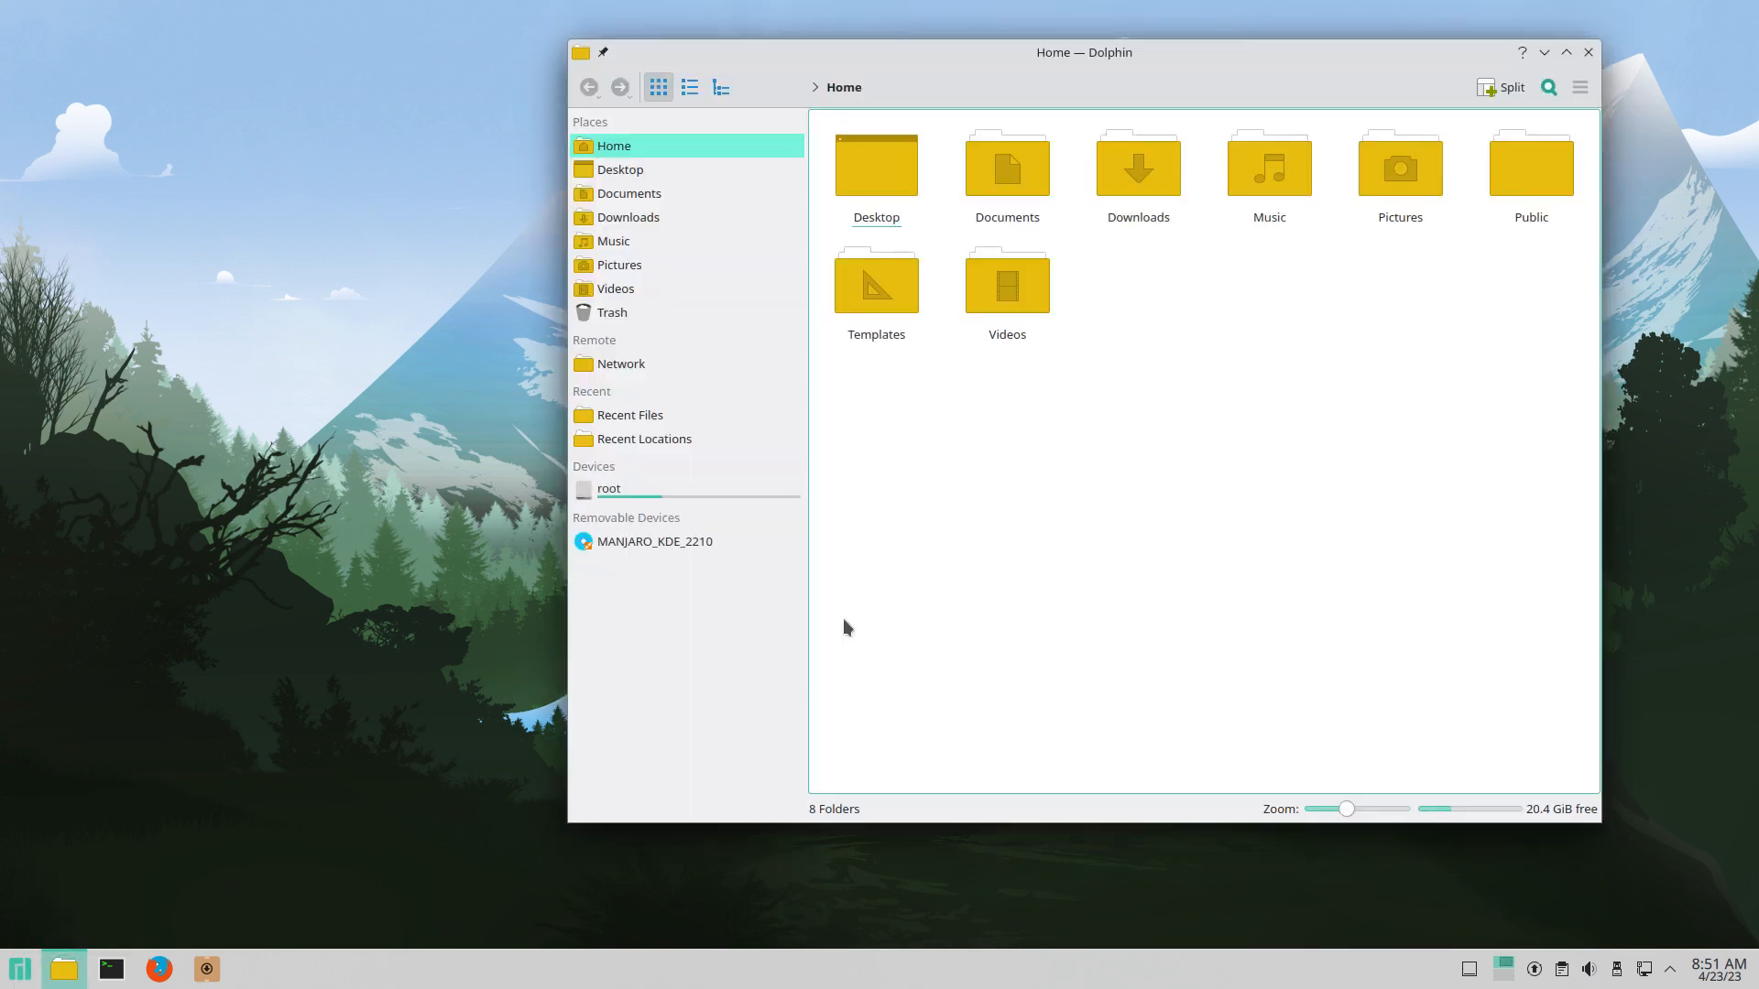